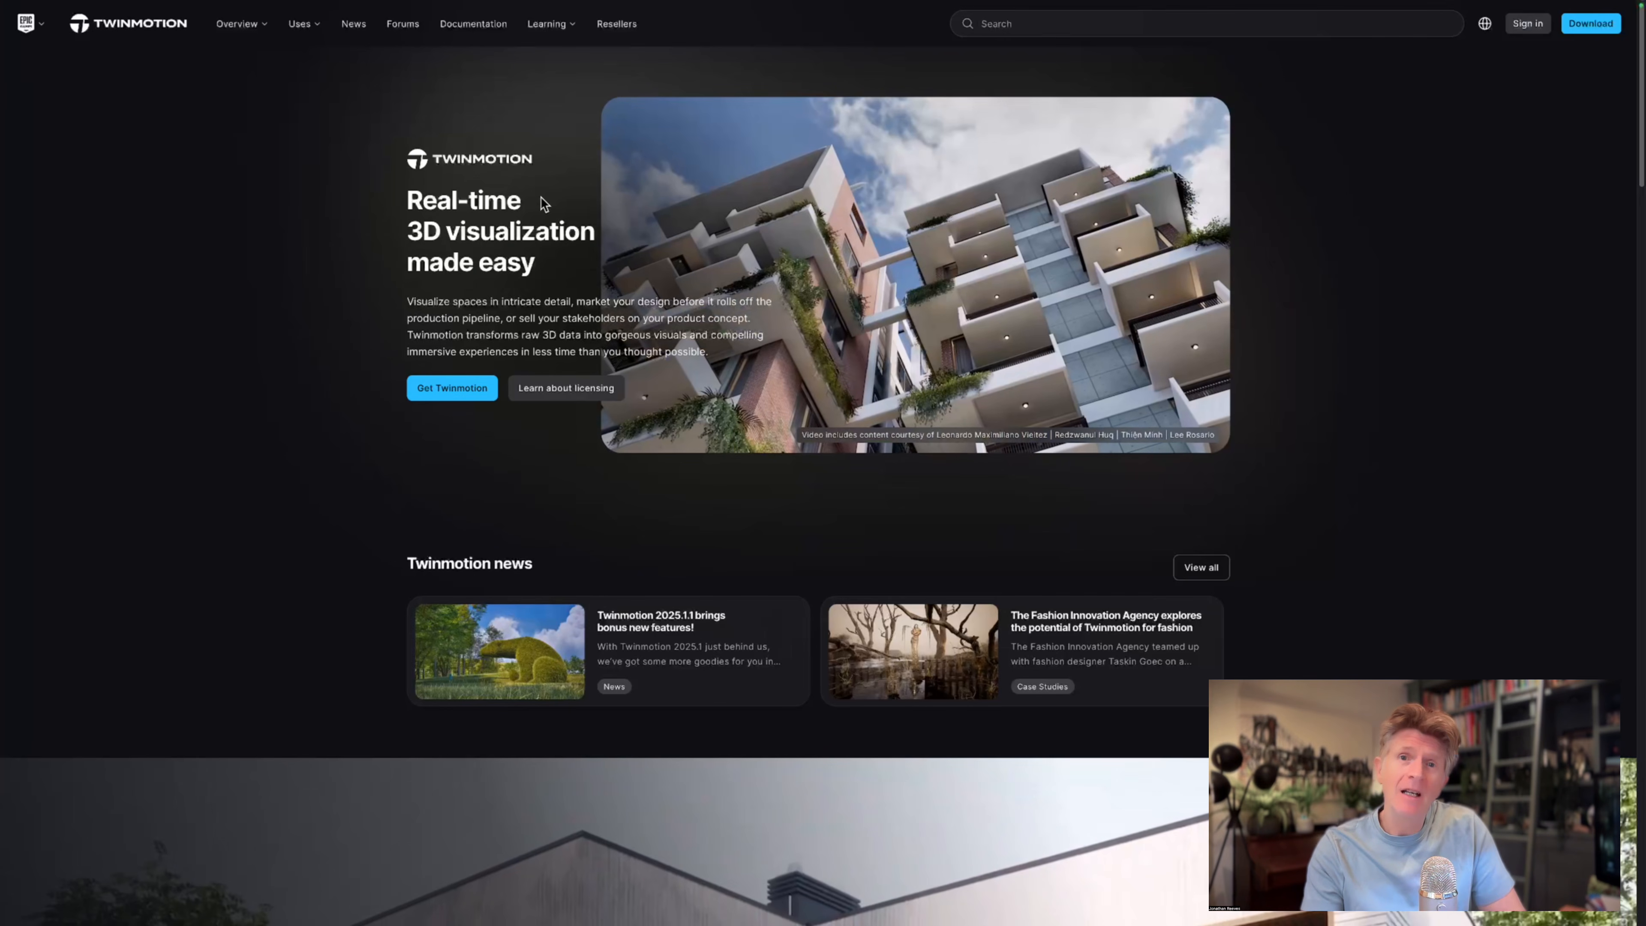
Open the Twinmotion 2025.2 Preview Release Notes from the release notes in the Twinmotion documentation.
scroll(1440, 397, down, 10)
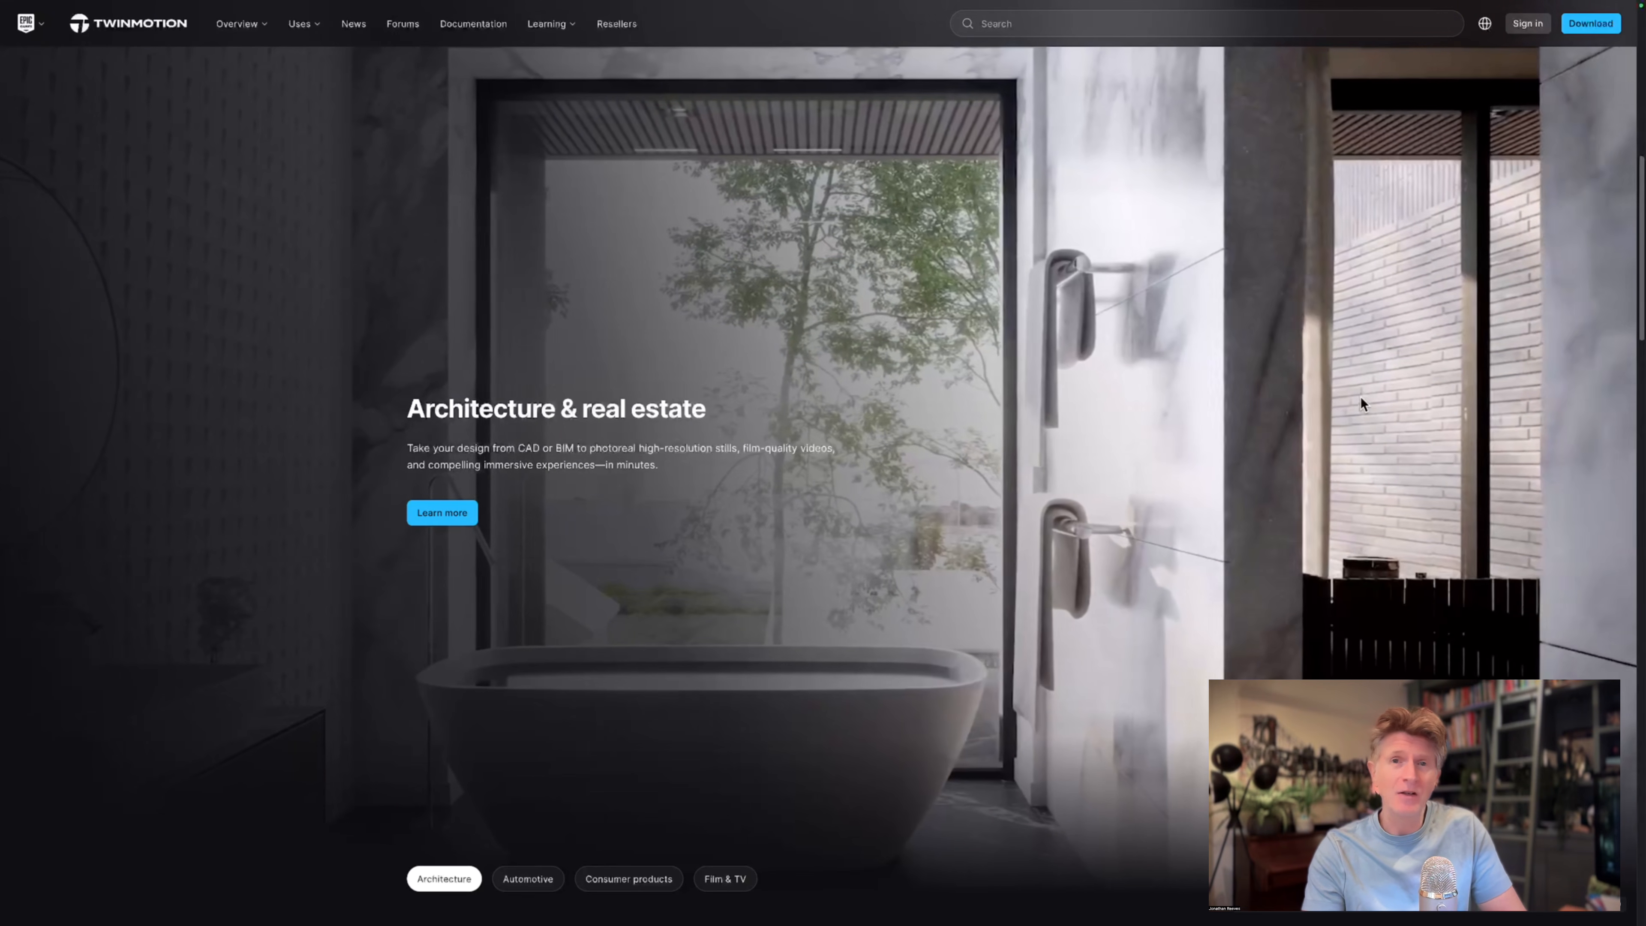
scroll(1092, 417, up, 10)
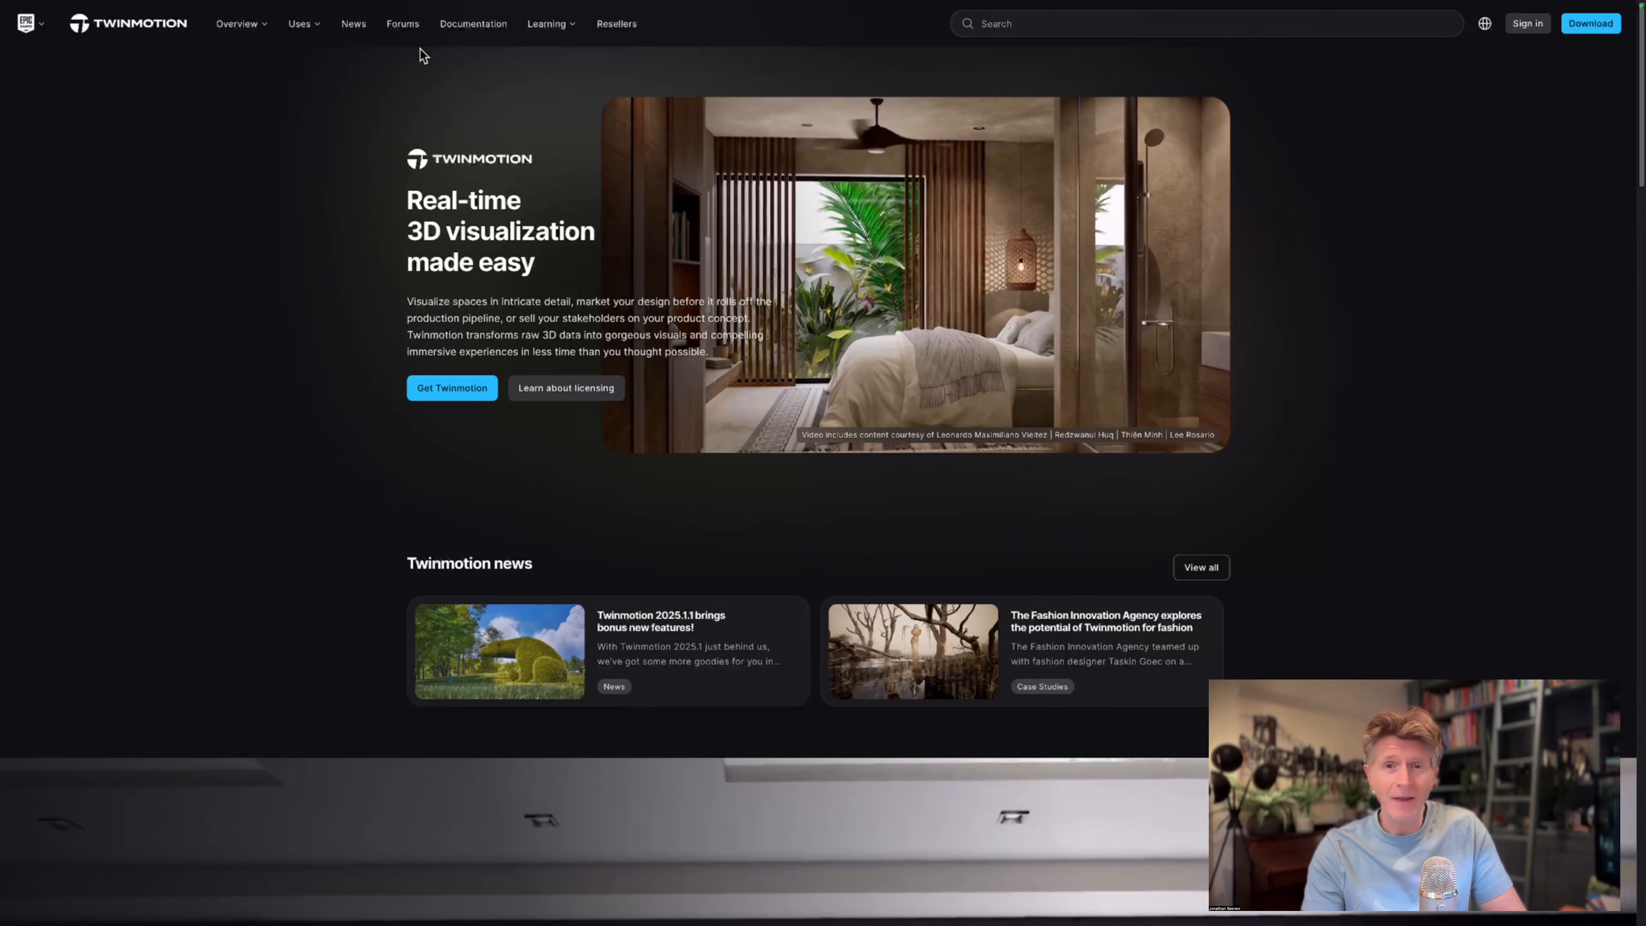
click(461, 26)
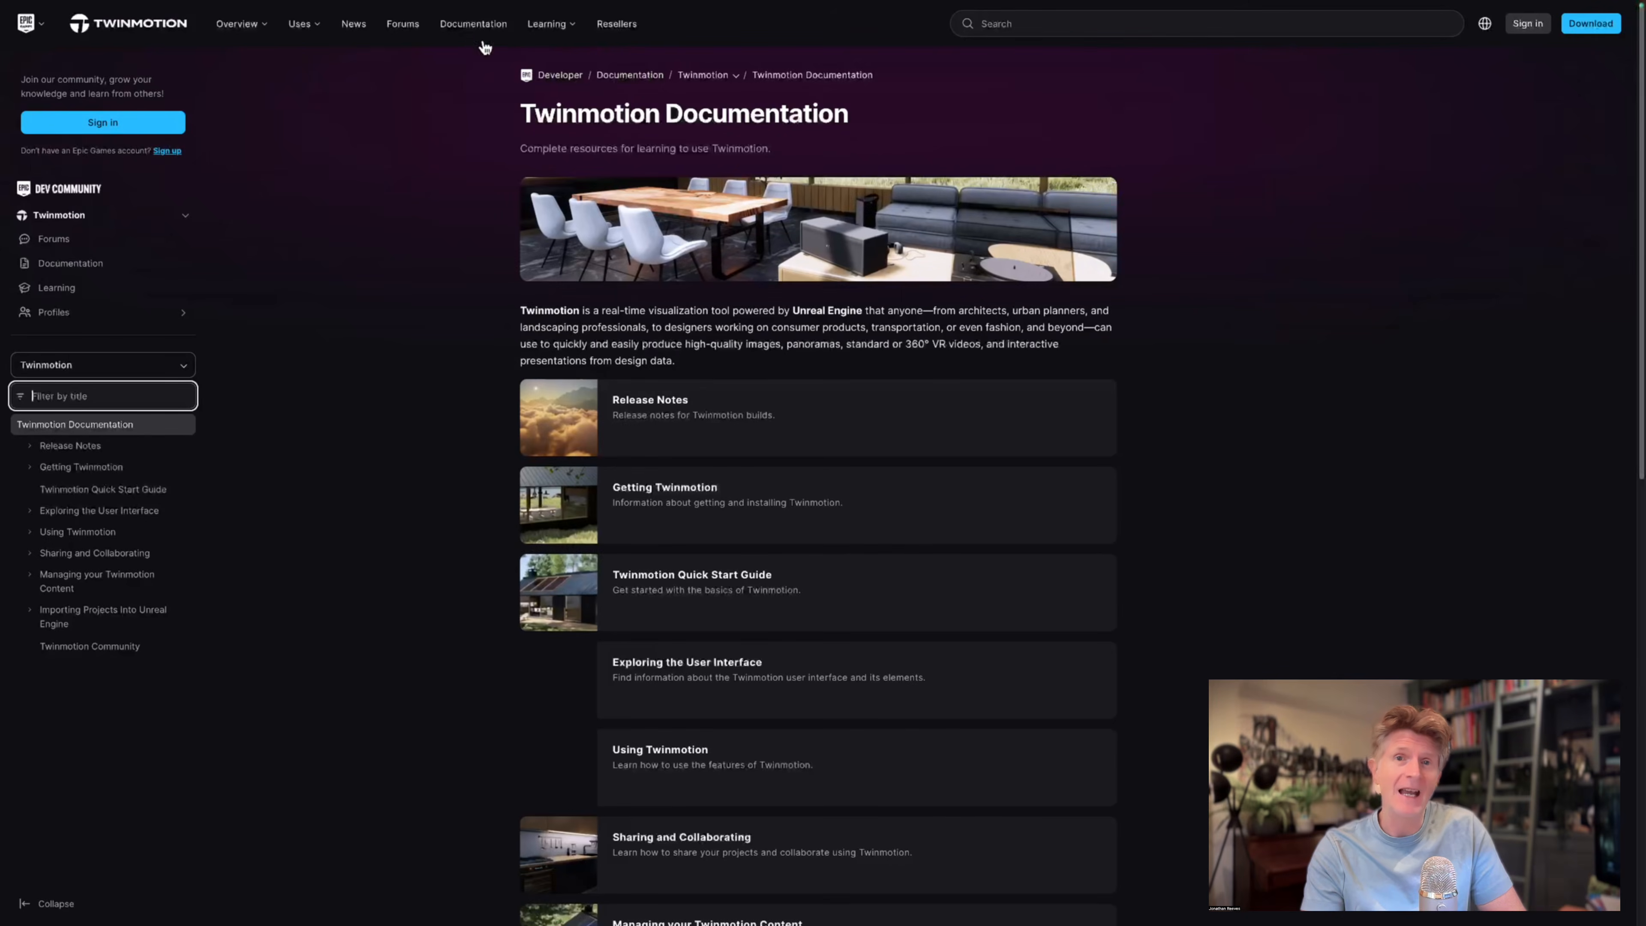
click(660, 405)
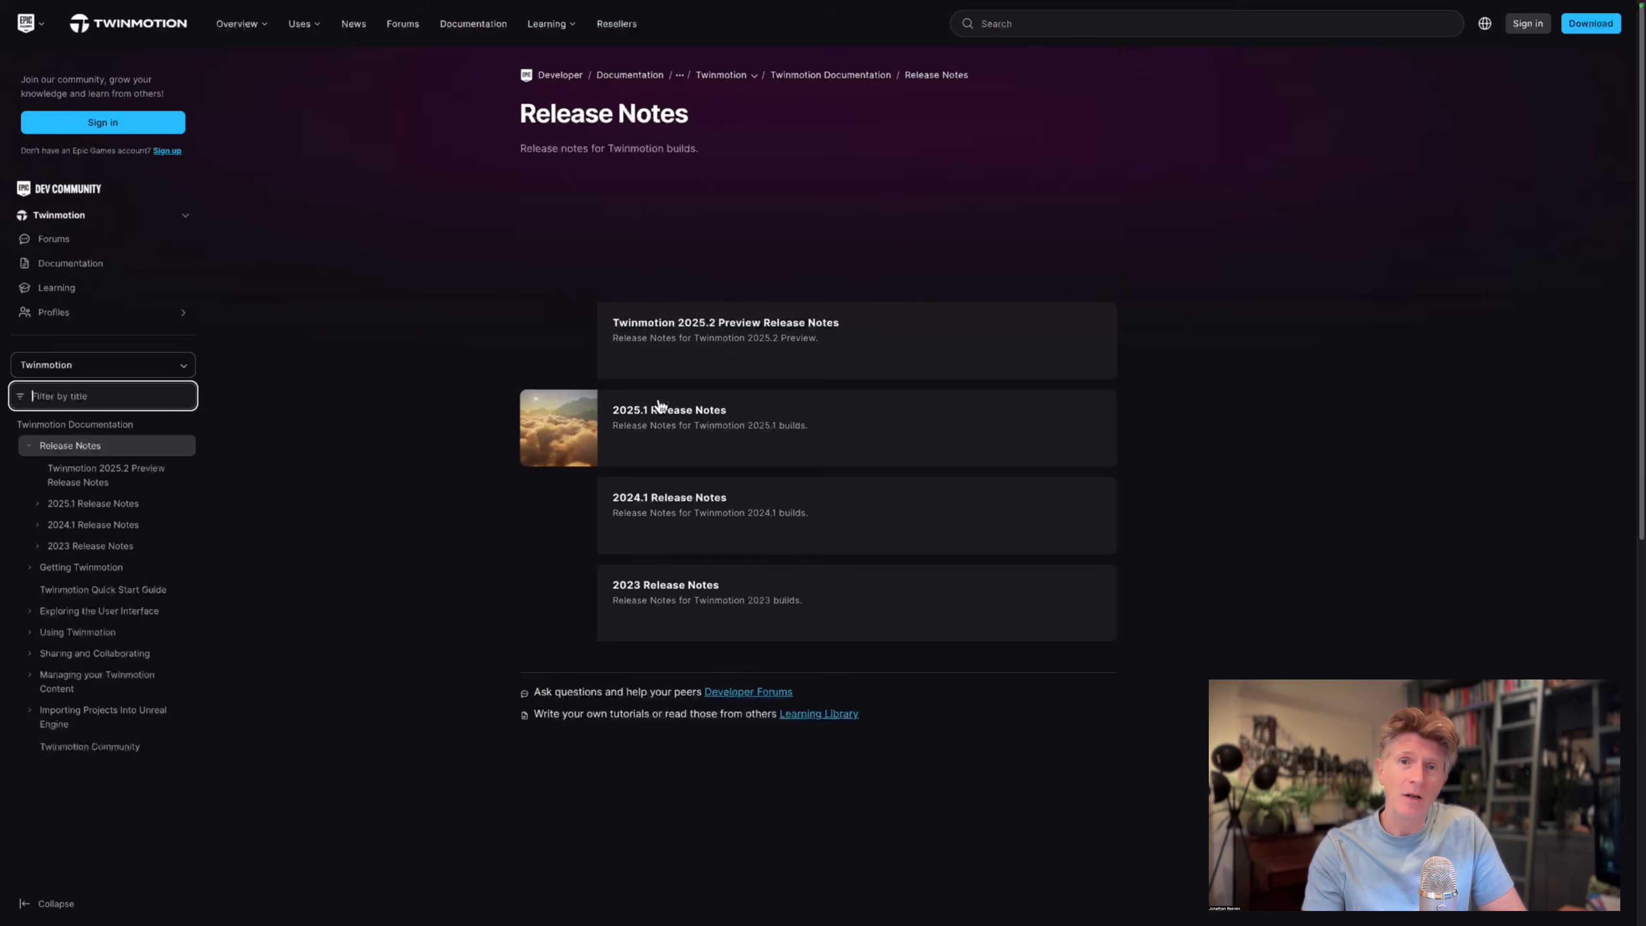
click(704, 324)
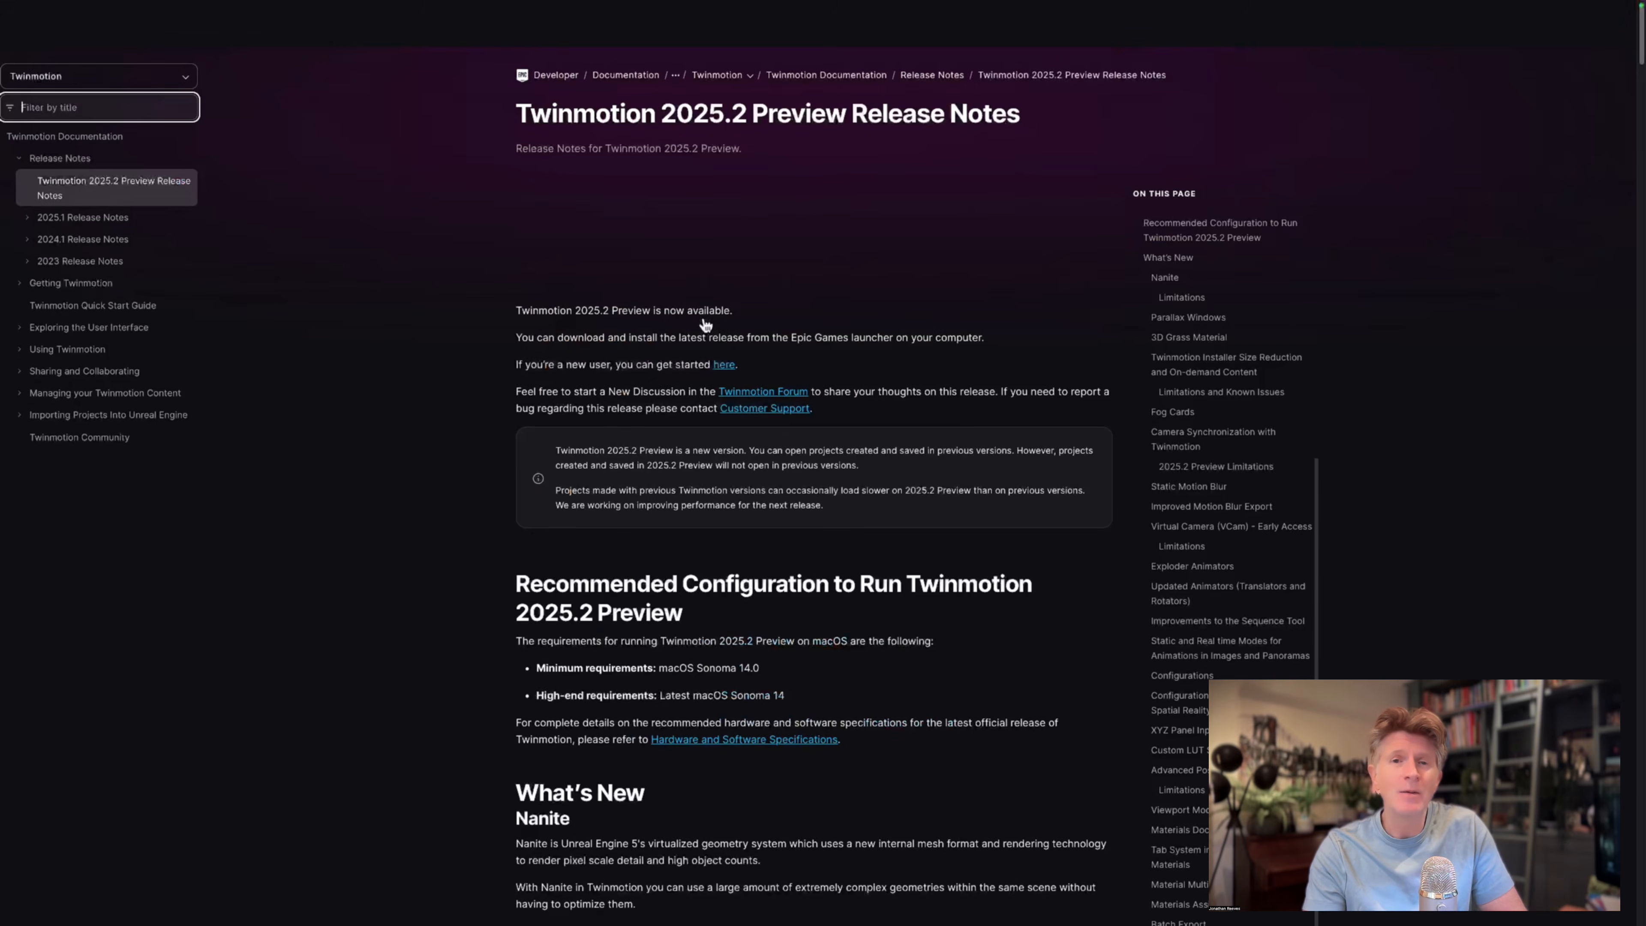
Read the recommended configuration and the Nanite section of the release notes, highlighting the heading and the Nanite paragraphs.
scroll(777, 465, down, 4)
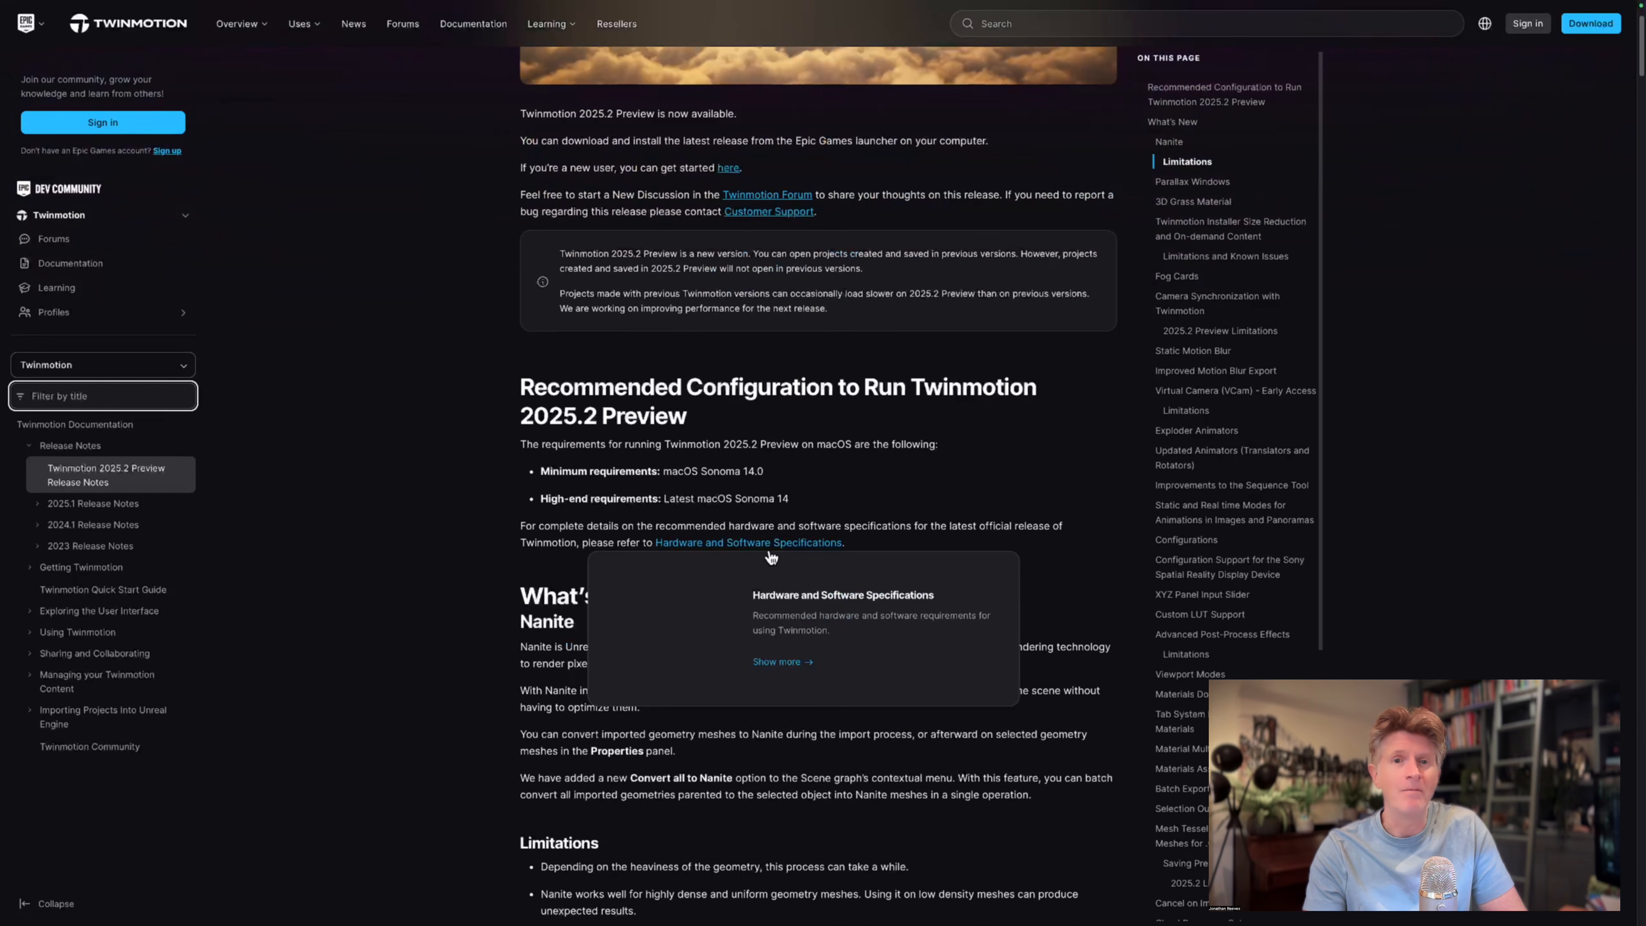
drag(524, 341, 700, 372)
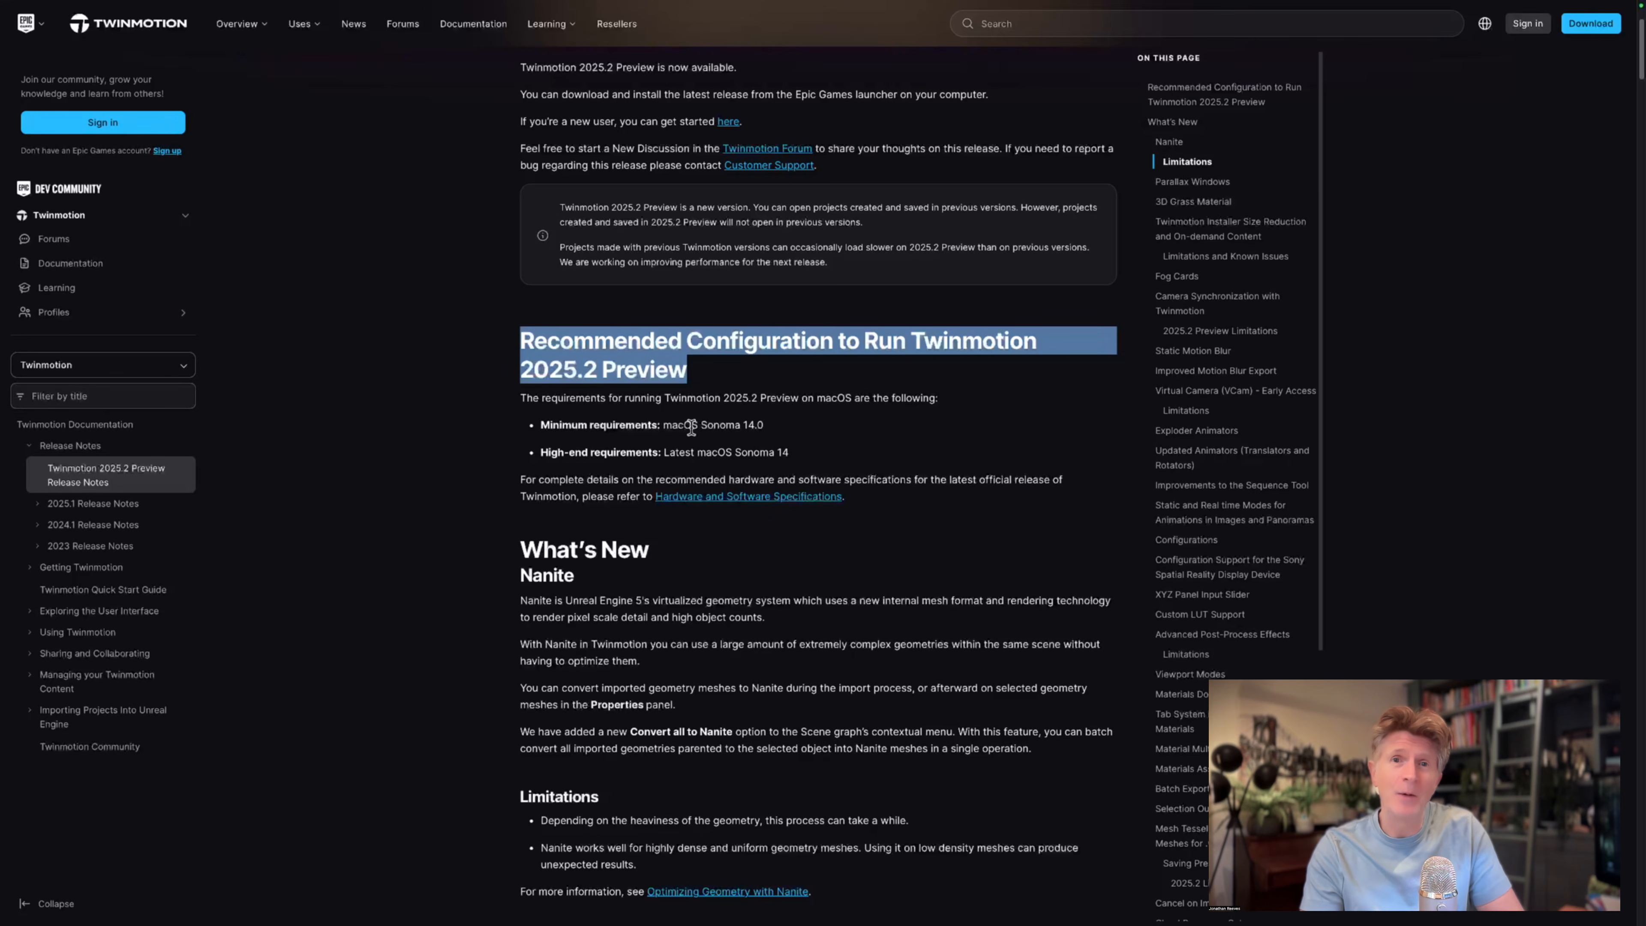
scroll(1037, 415, down, 1)
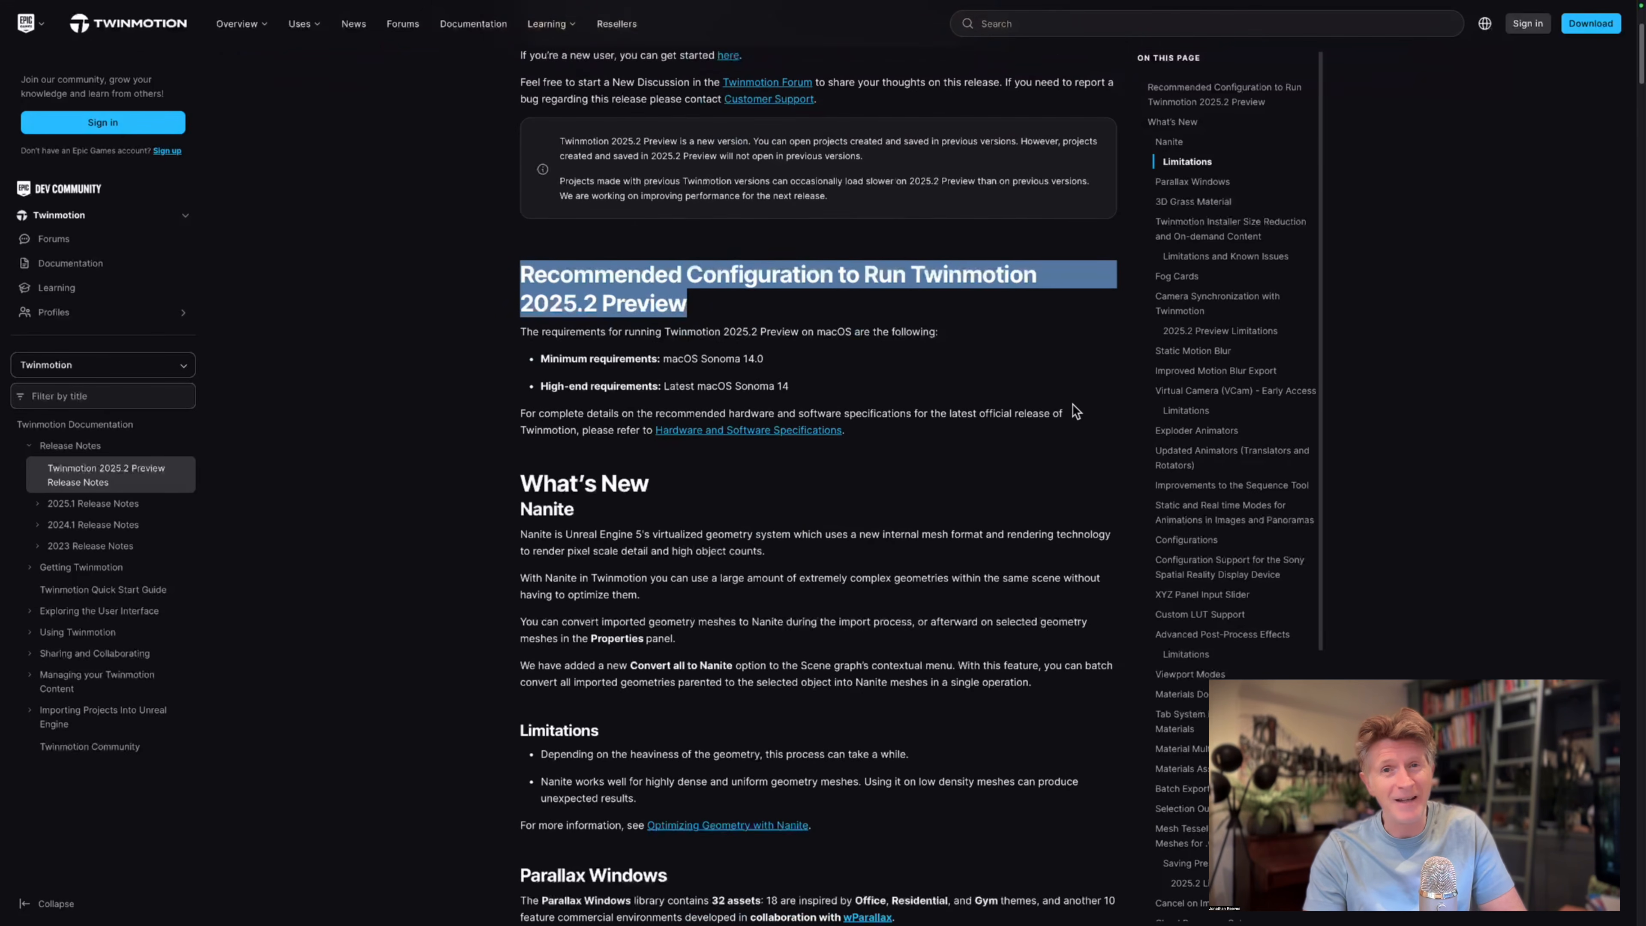
scroll(1037, 415, down, 3)
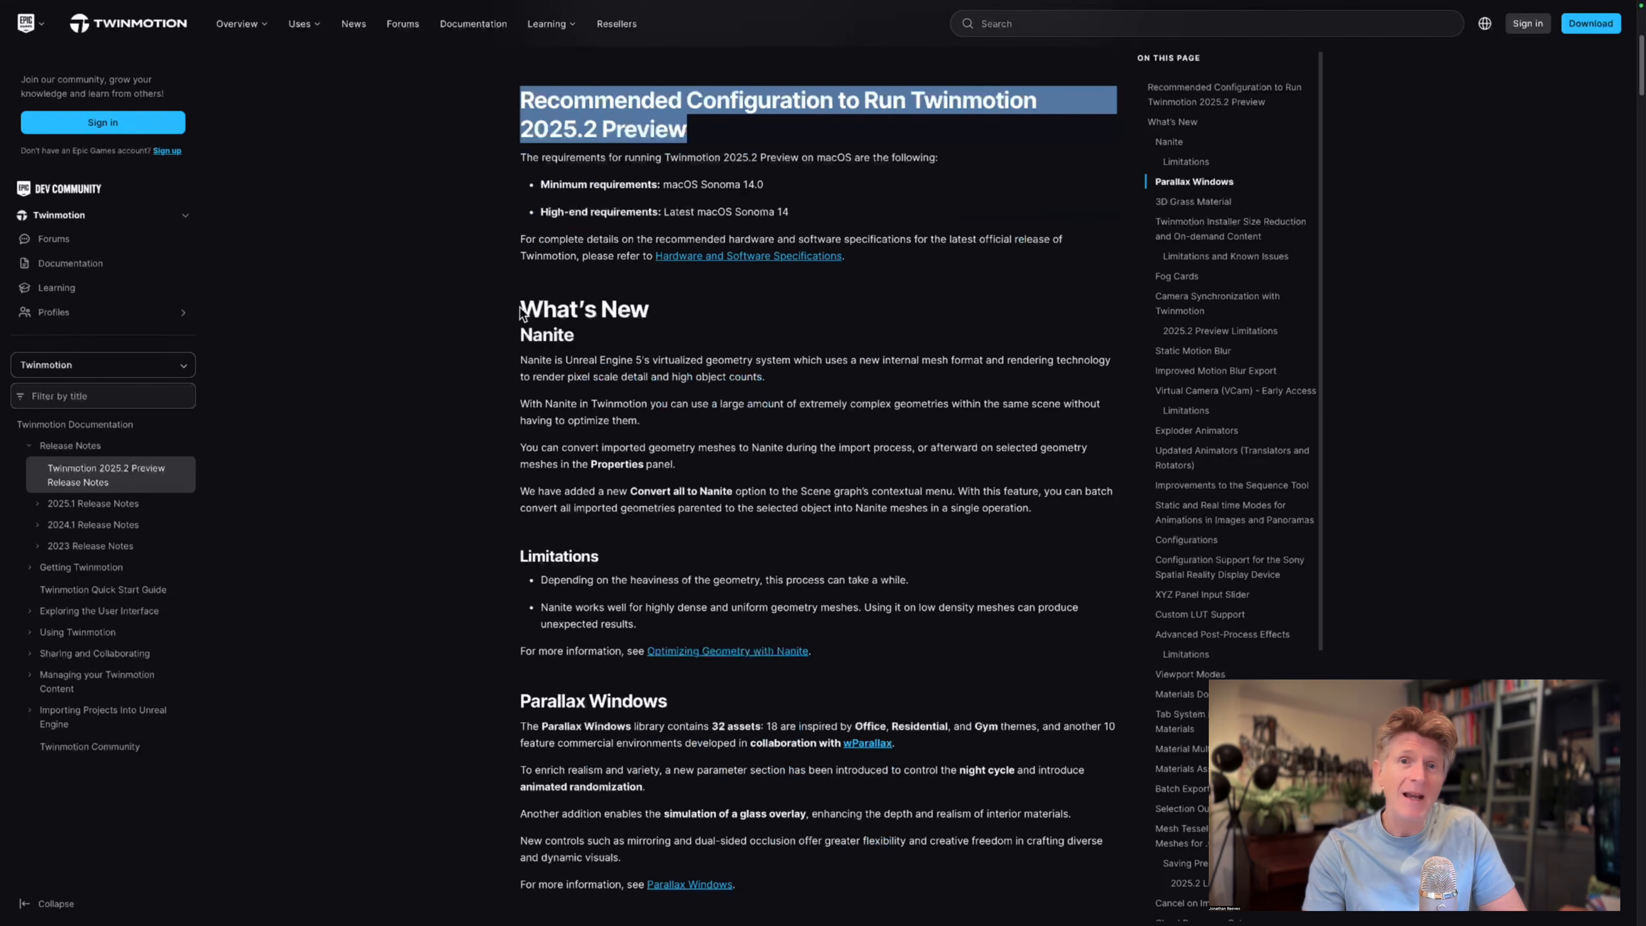
drag(522, 313, 775, 381)
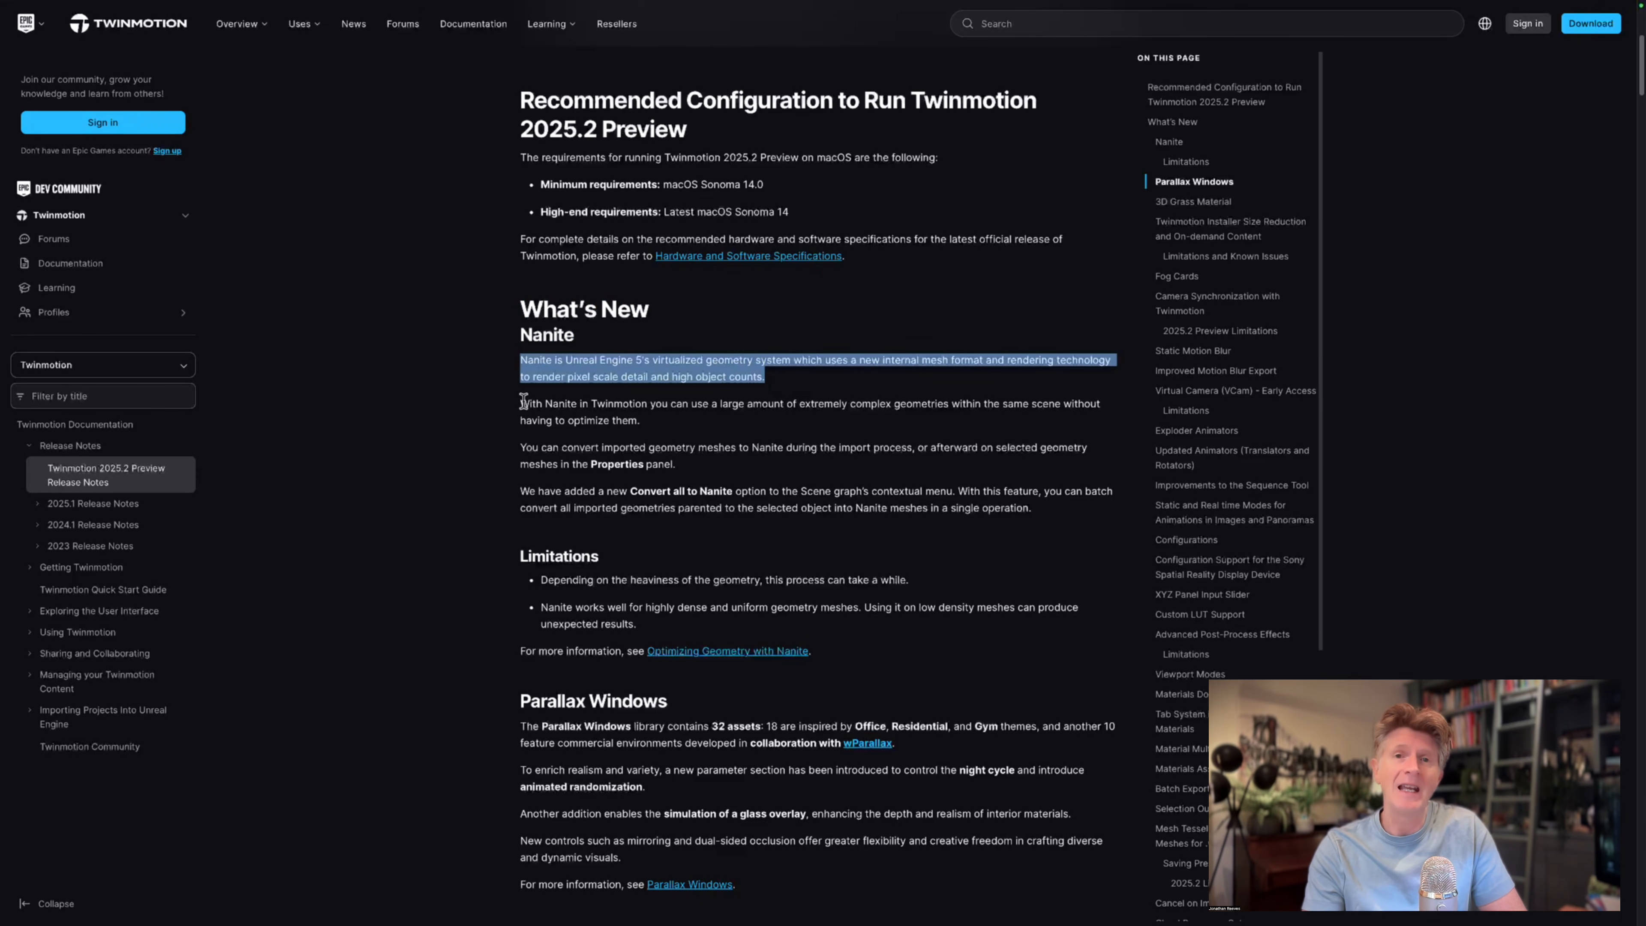
drag(522, 402, 637, 419)
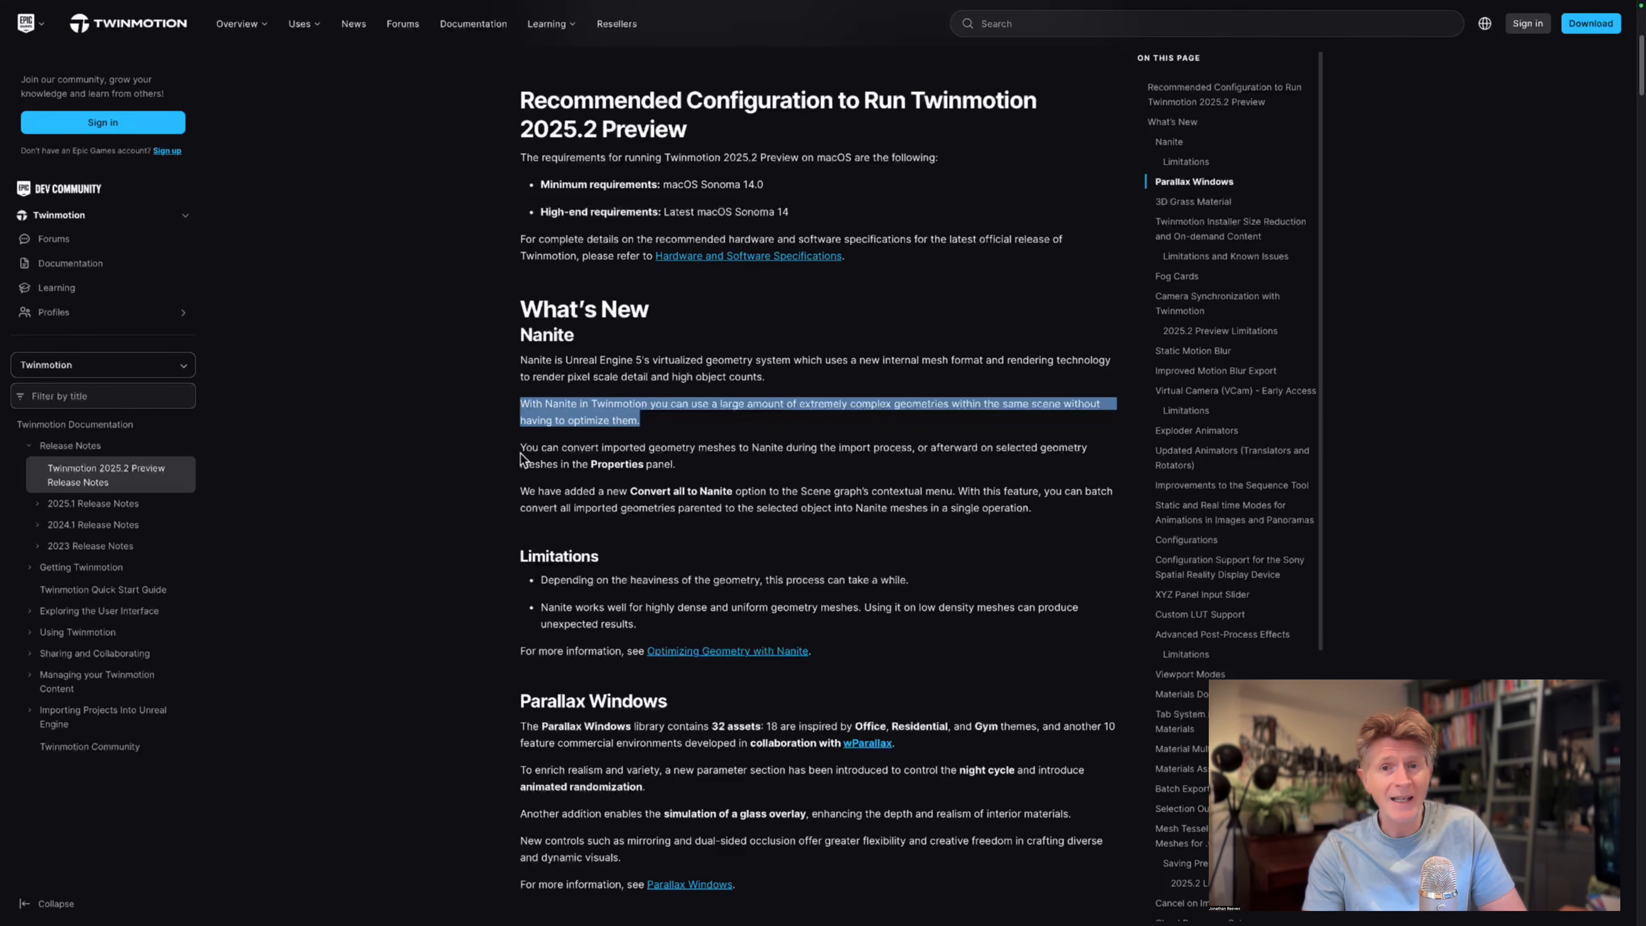
drag(523, 452, 687, 457)
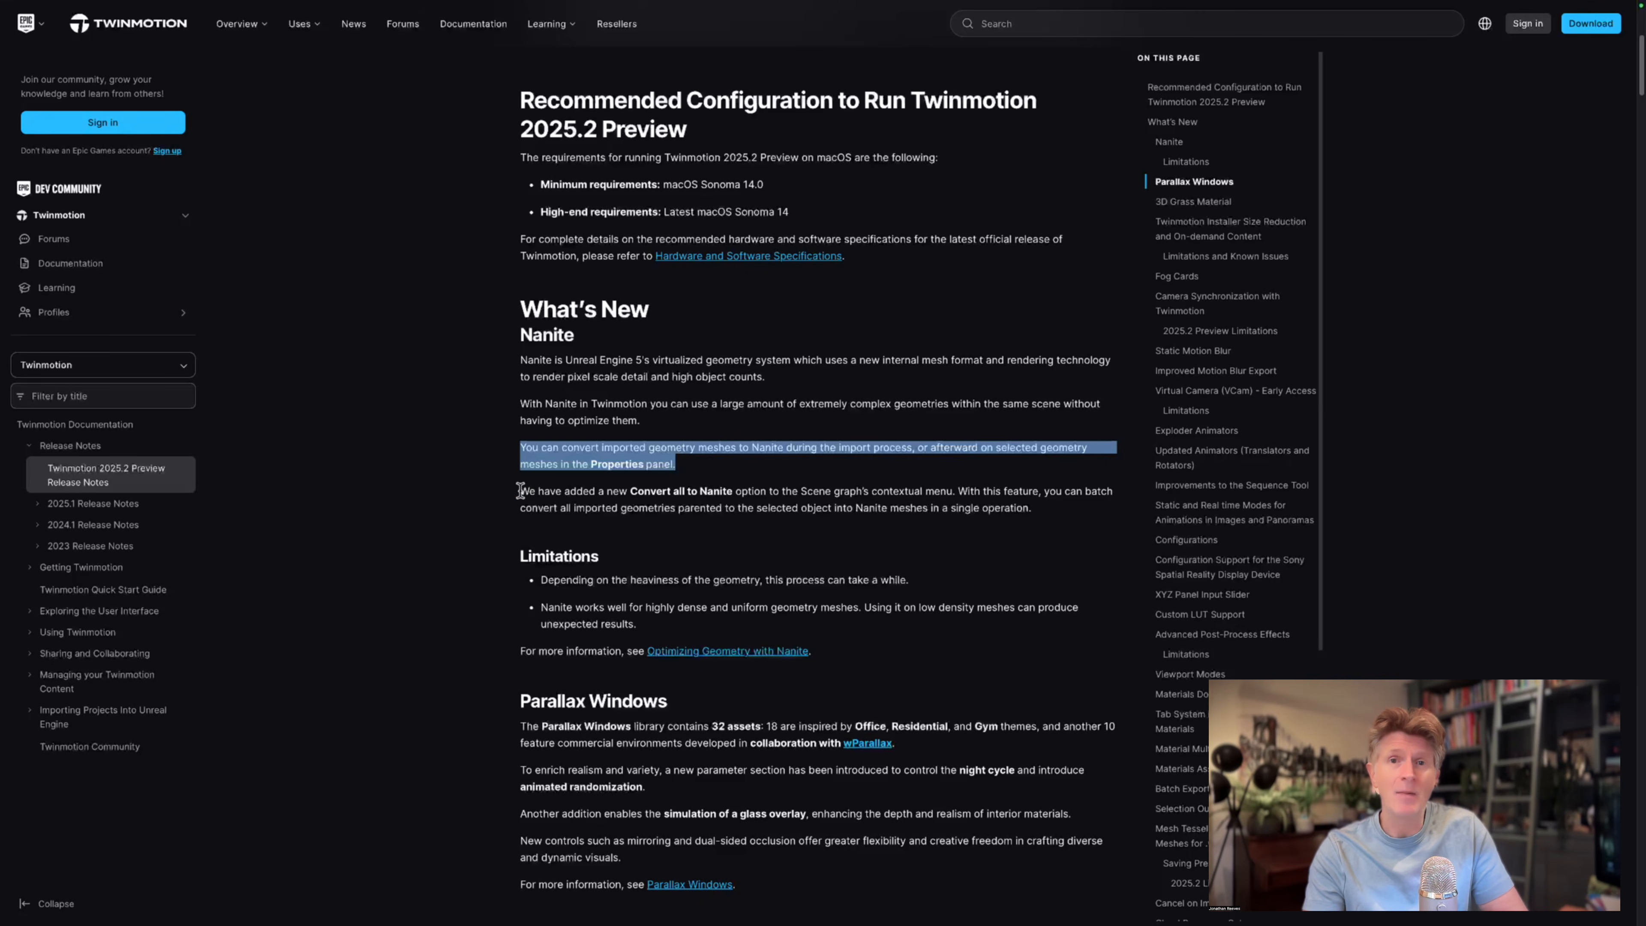
drag(520, 491, 932, 517)
Read the Parallax Windows section, highlighting its heading, the library asset sentence and the night cycle paragraph.
scroll(780, 525, down, 3)
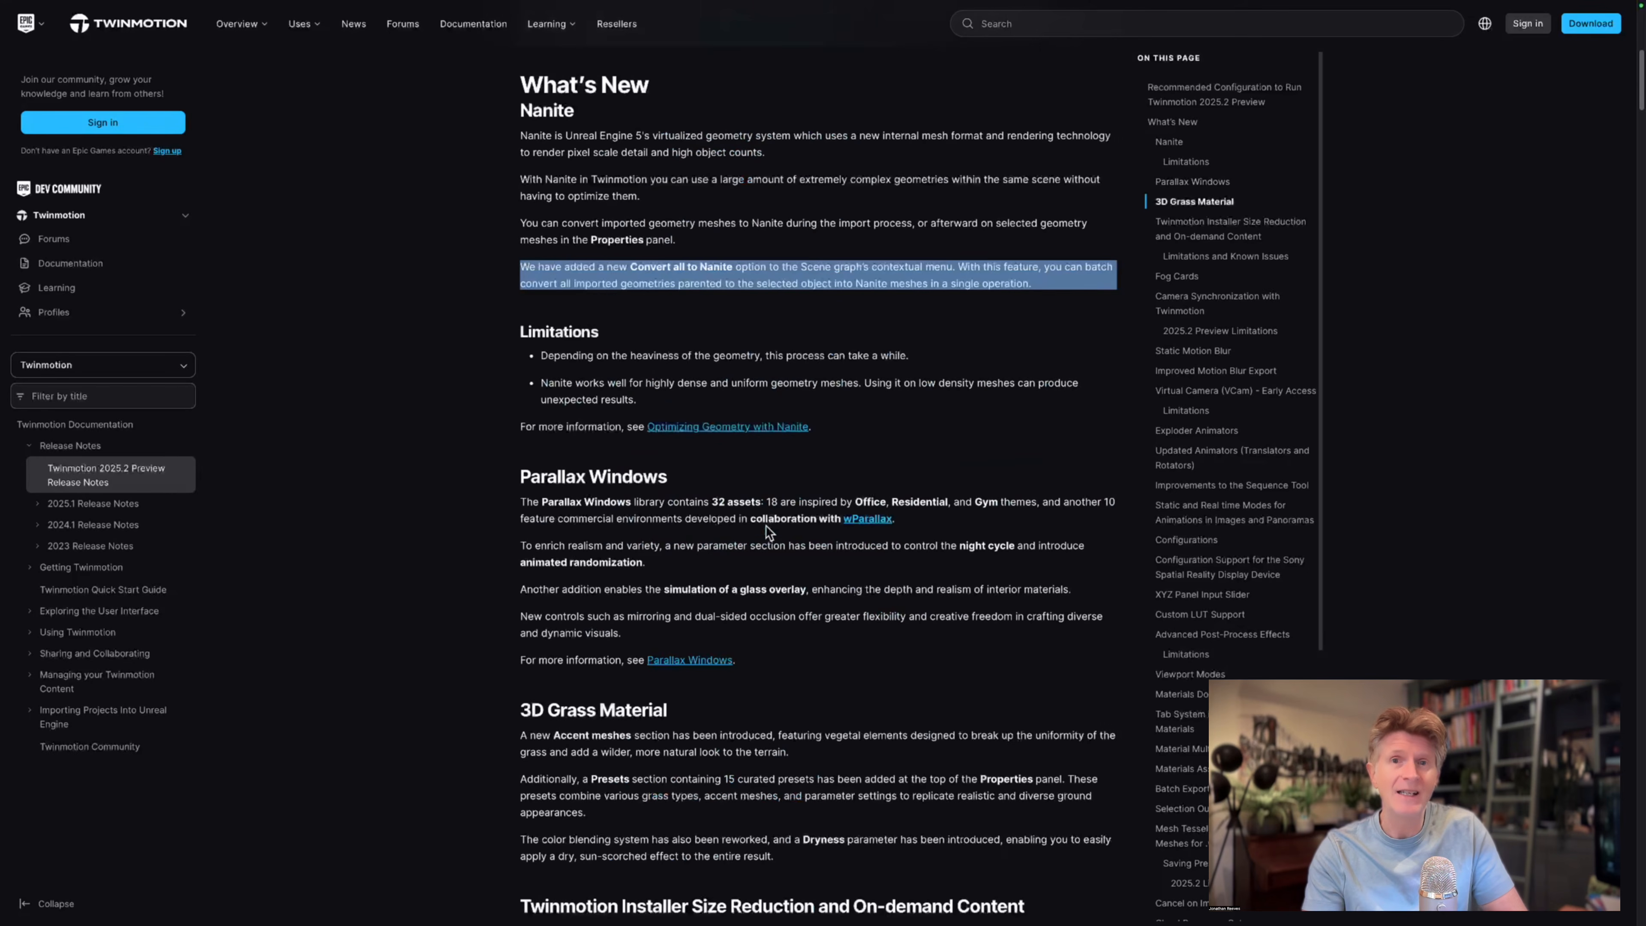
drag(523, 477, 690, 478)
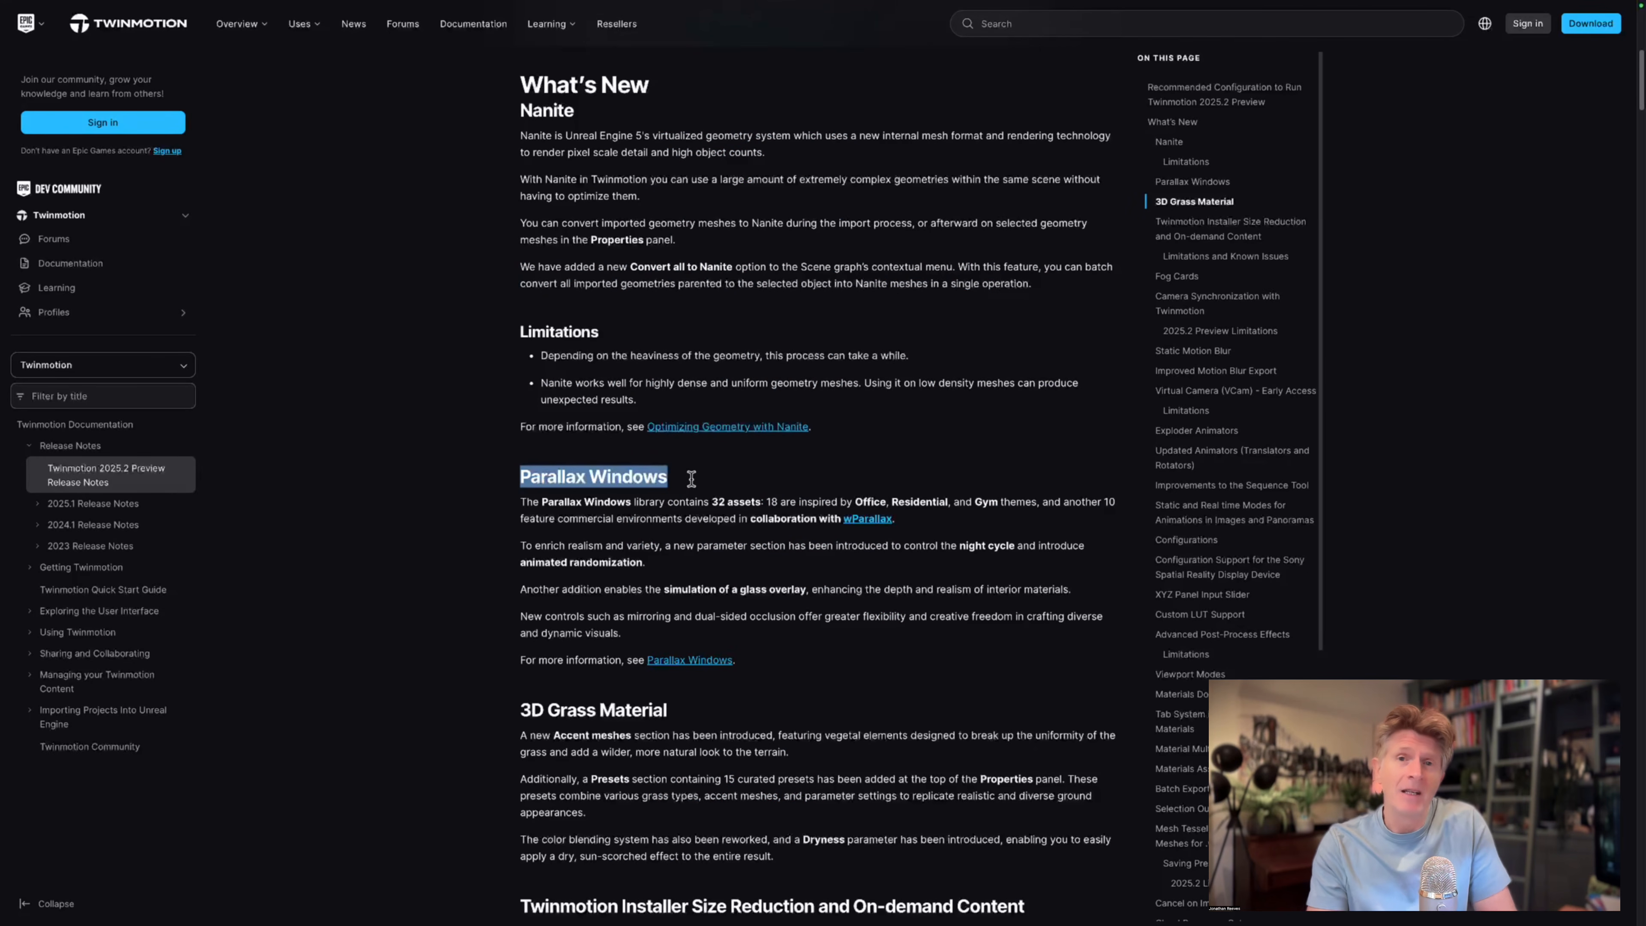
drag(524, 503, 754, 500)
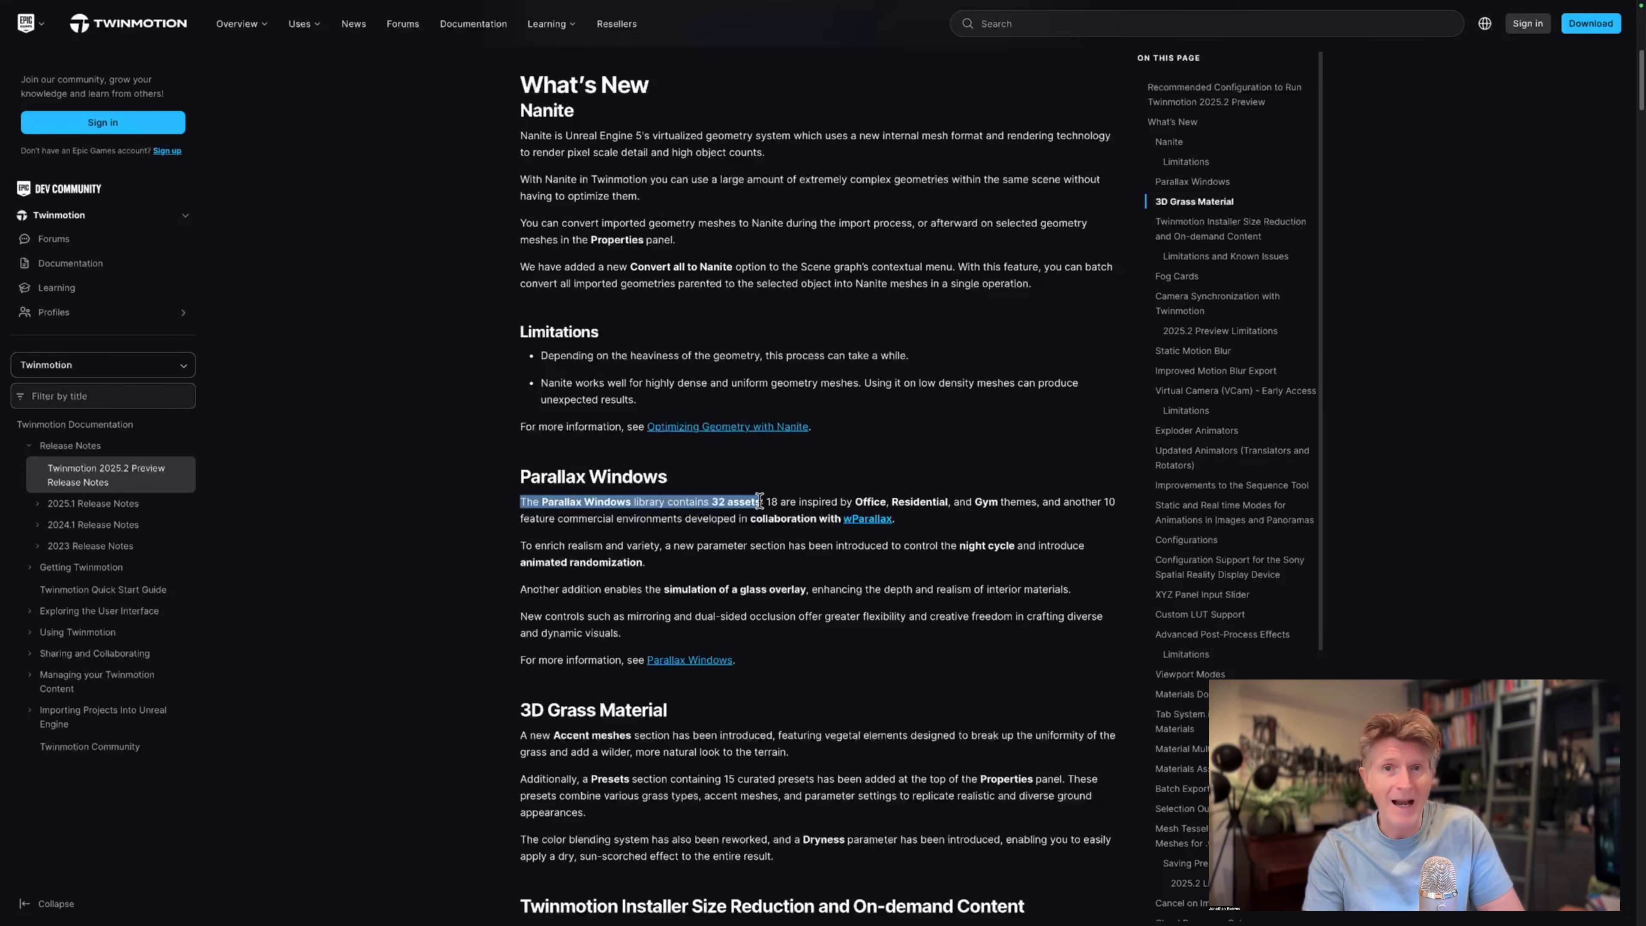
drag(522, 547, 653, 559)
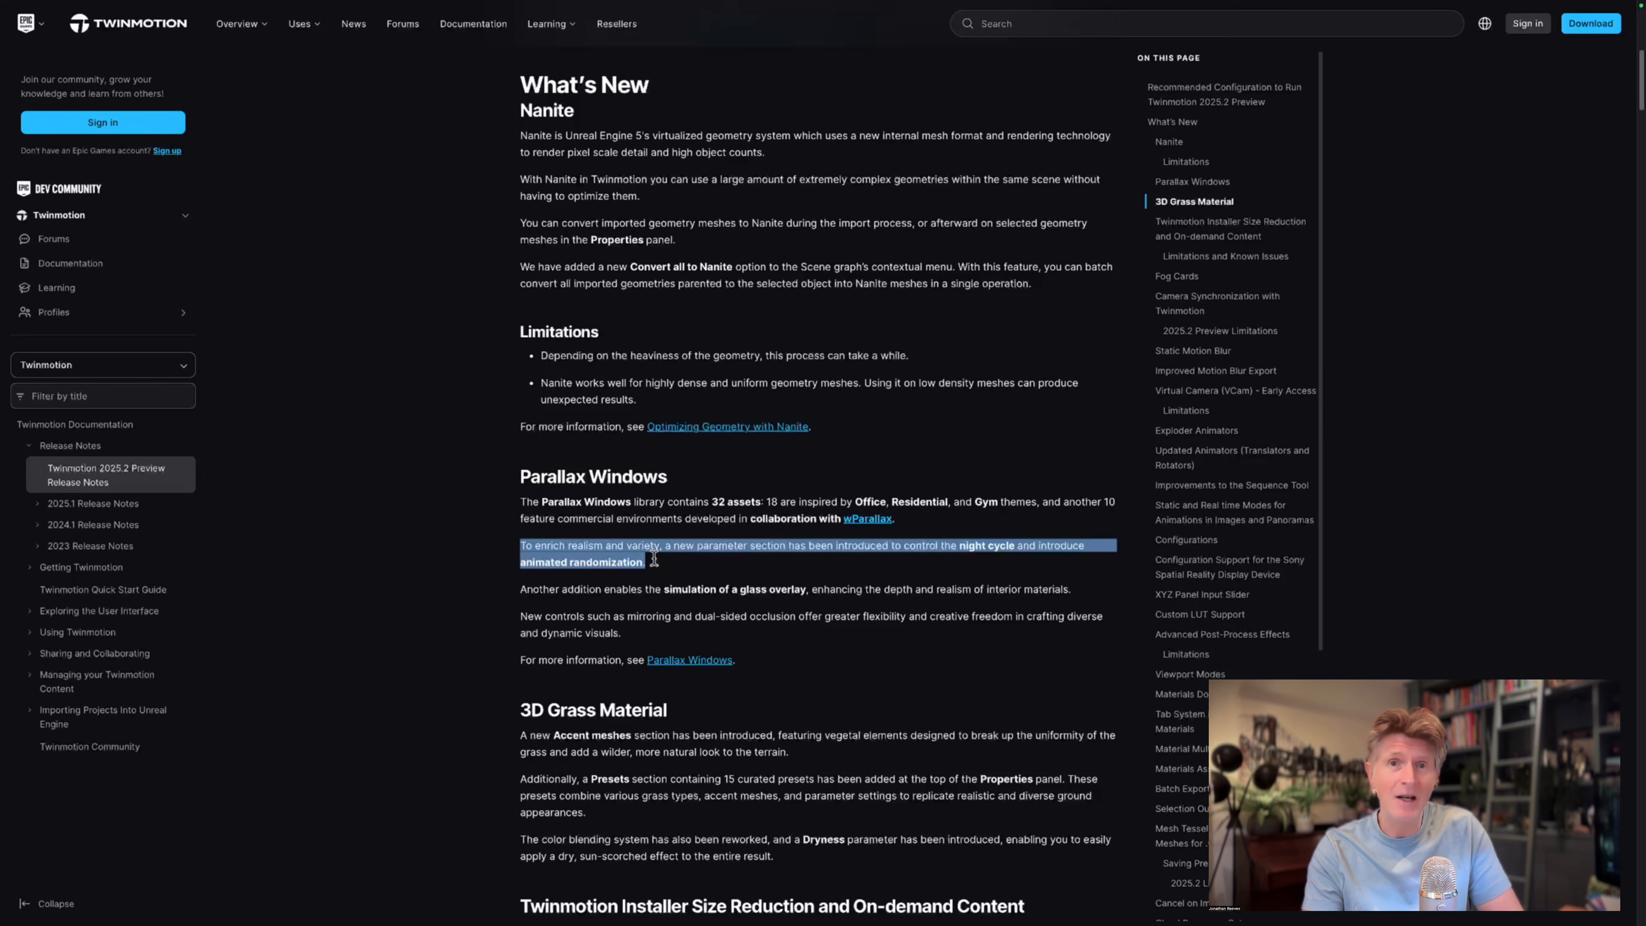
Read the 3D Grass Material section, highlighting its heading and the Accent meshes and Presets paragraphs.
scroll(754, 564, down, 3)
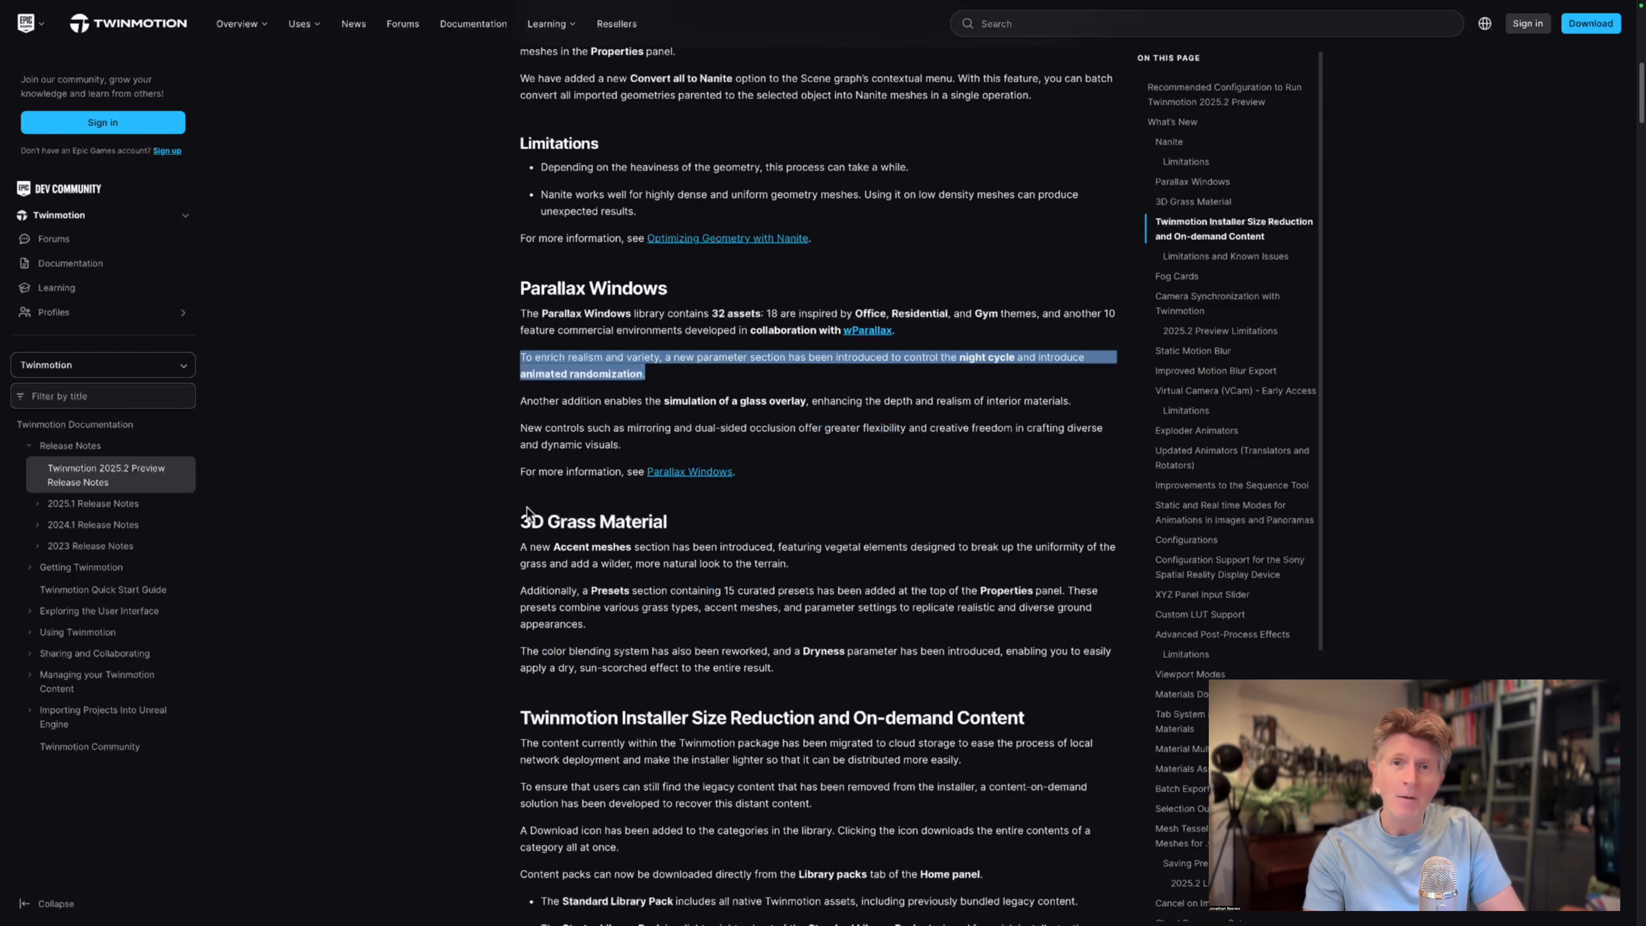
drag(520, 522, 668, 520)
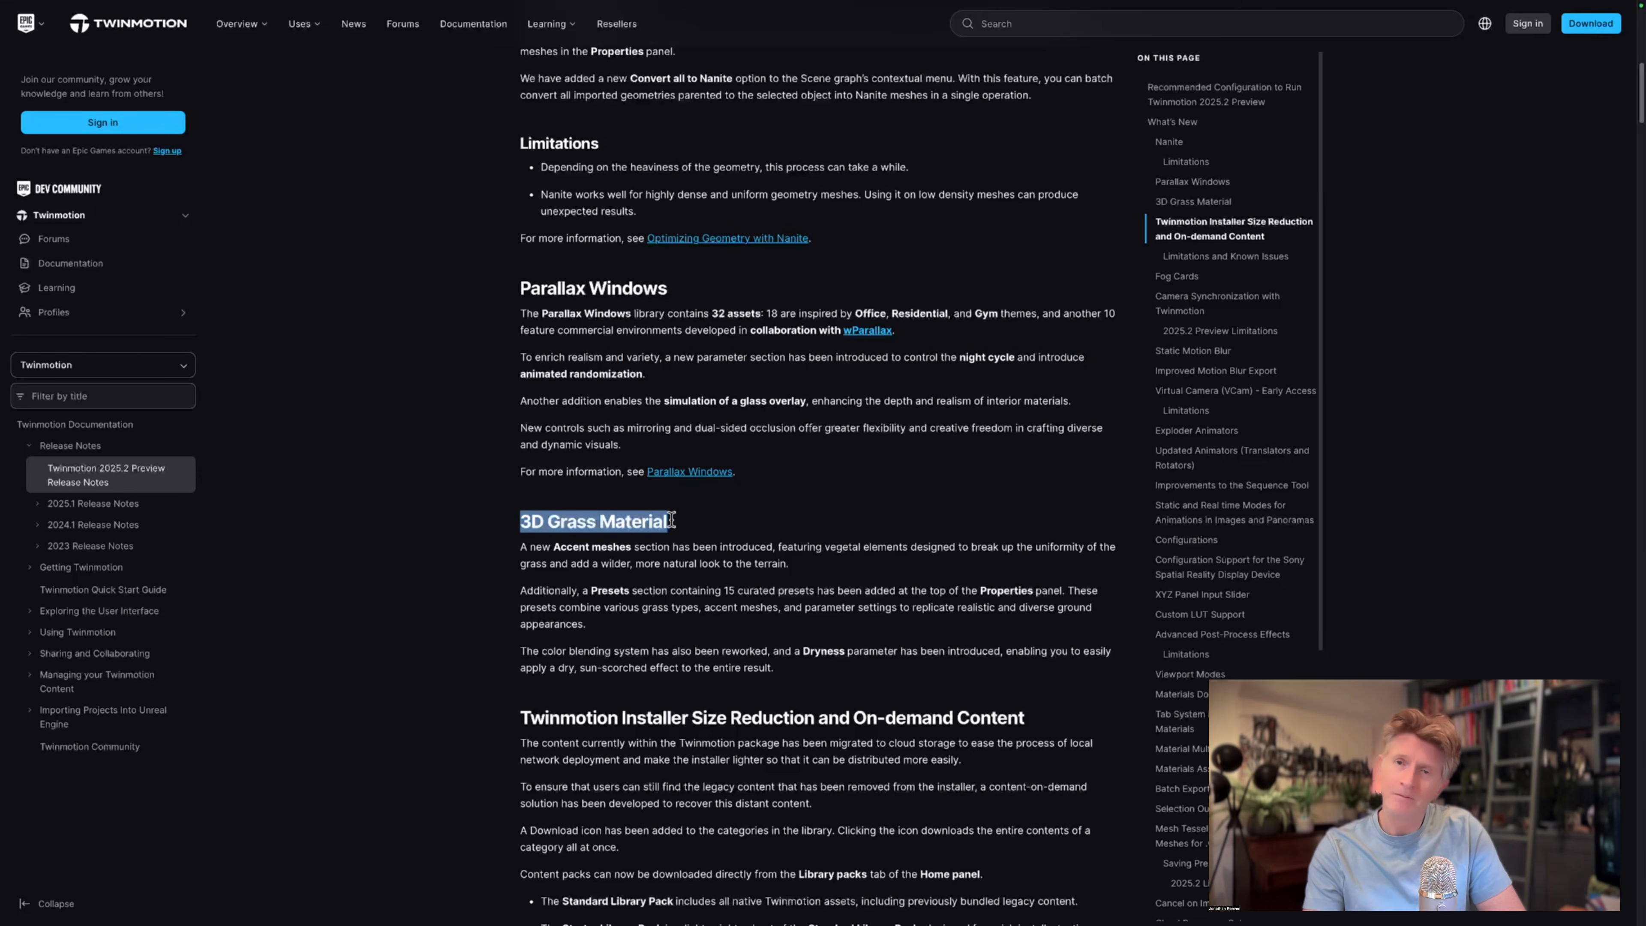
drag(518, 548, 800, 566)
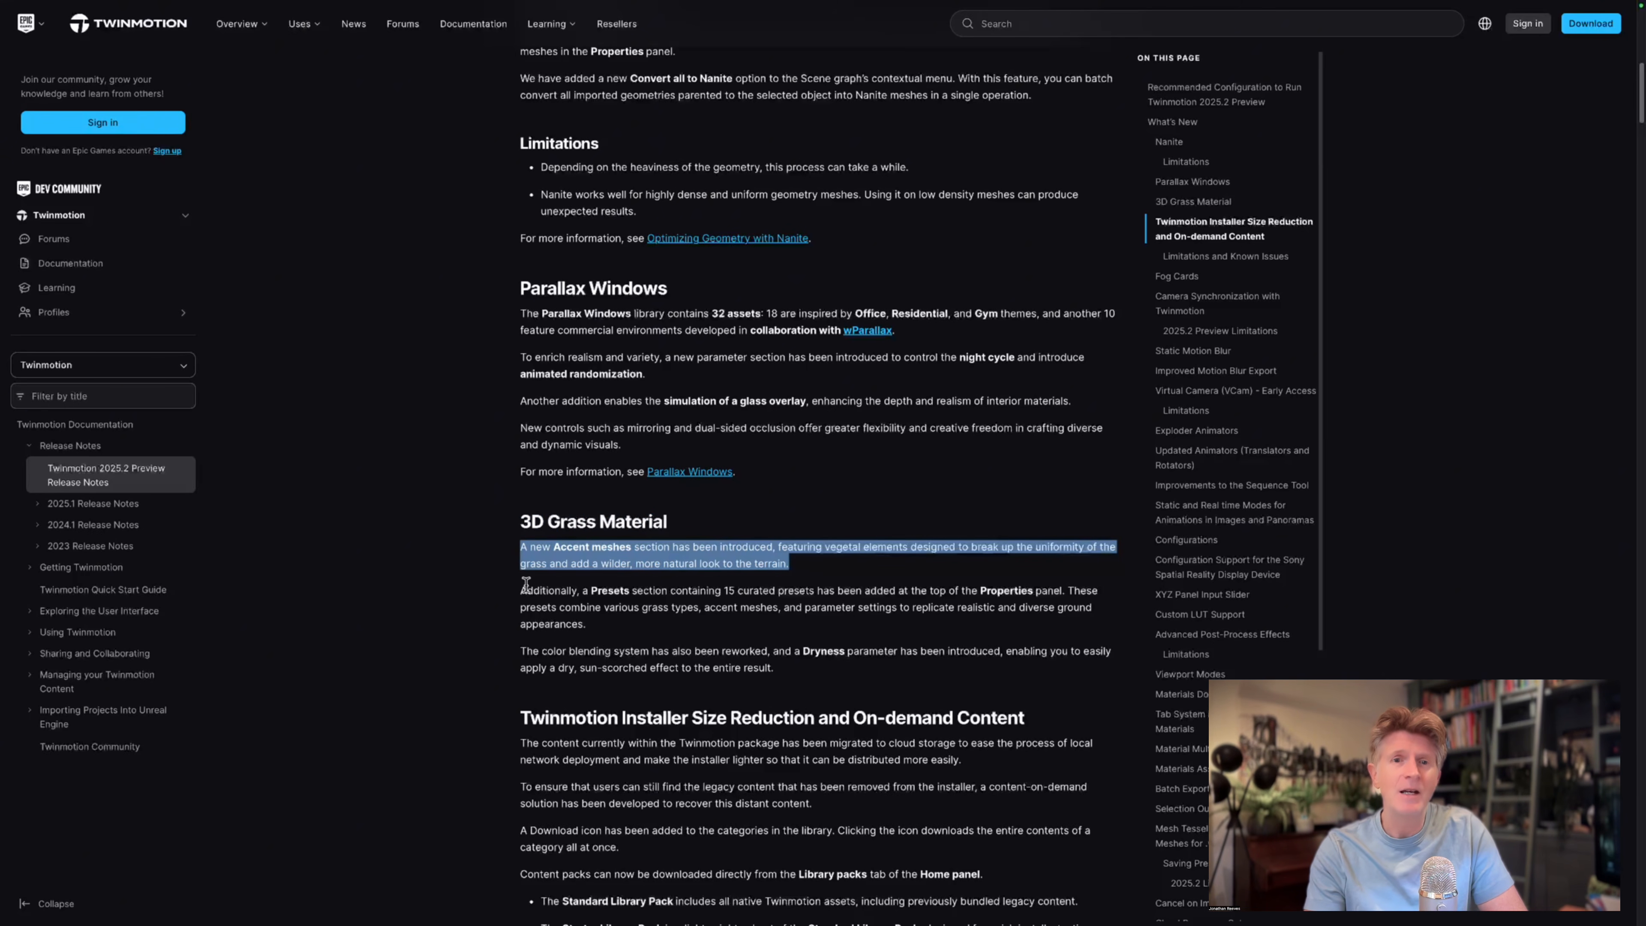
drag(522, 586, 582, 619)
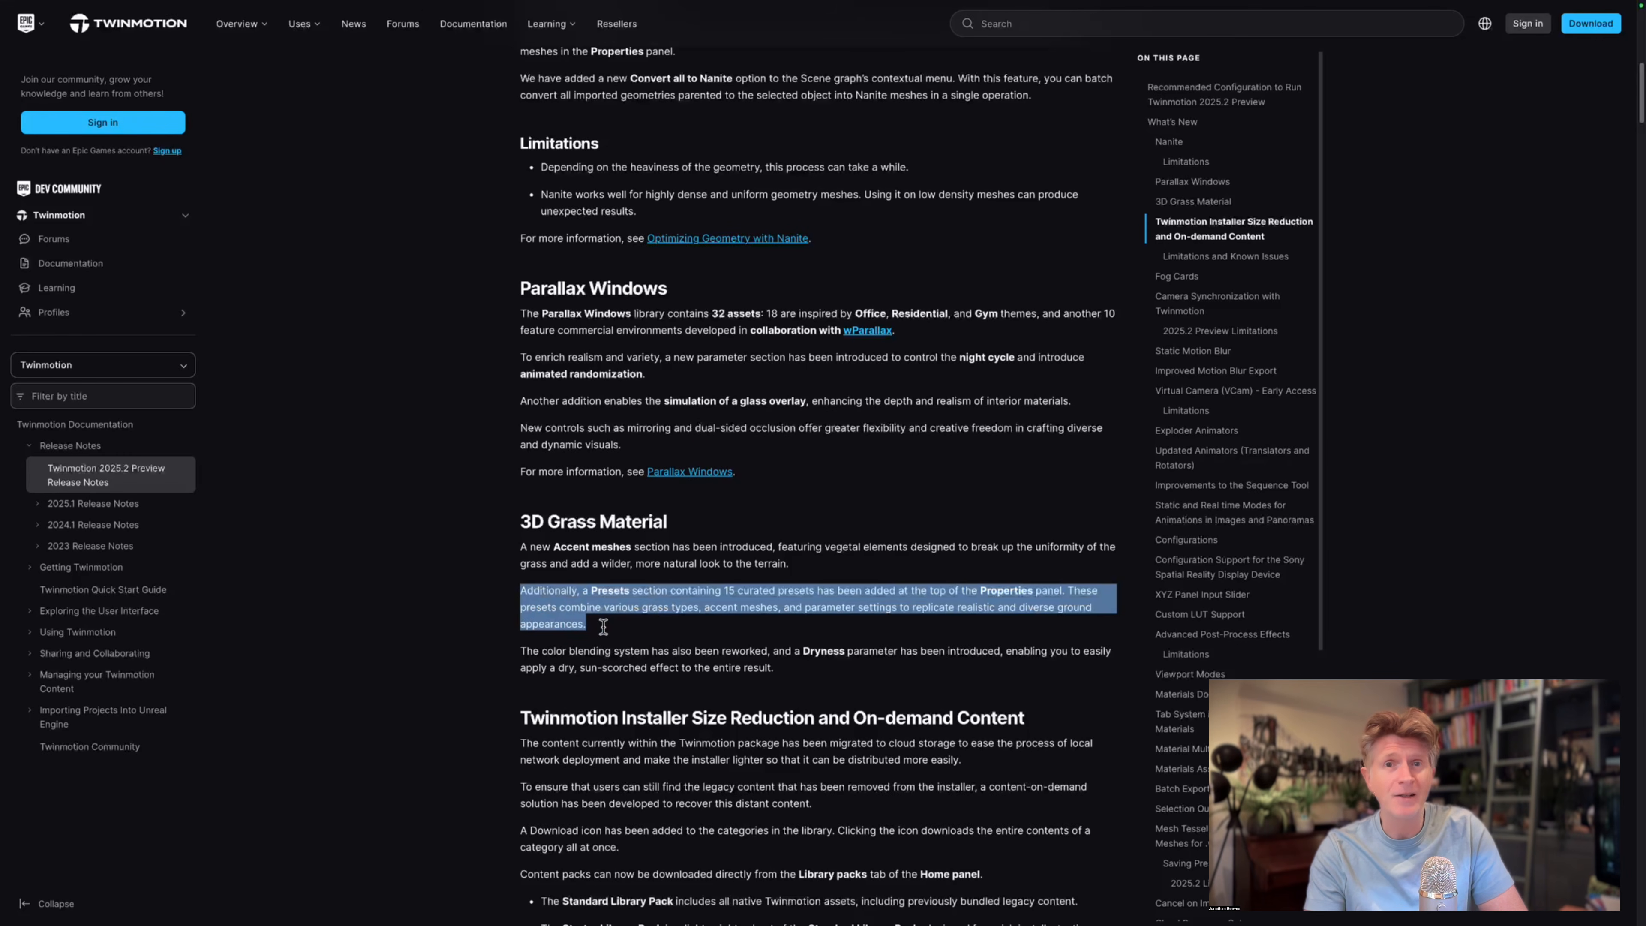
Review the installer size reduction and Fog Cards sections, highlighting both headings and the sentence on the VFX category.
scroll(664, 632, down, 4)
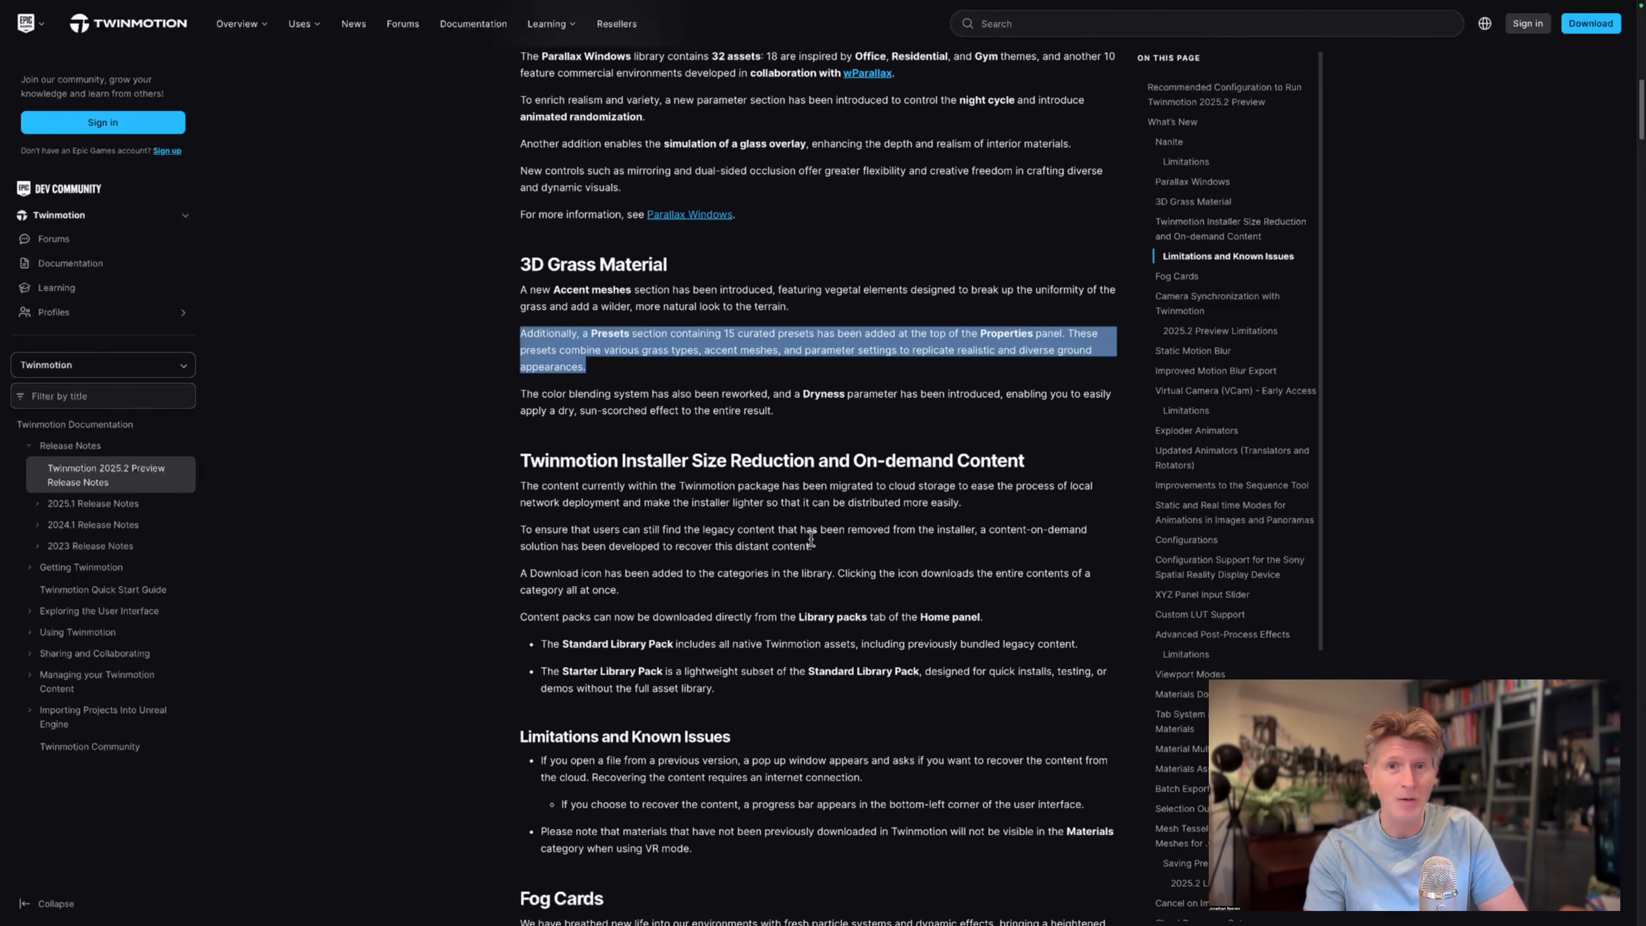
drag(523, 462, 1030, 461)
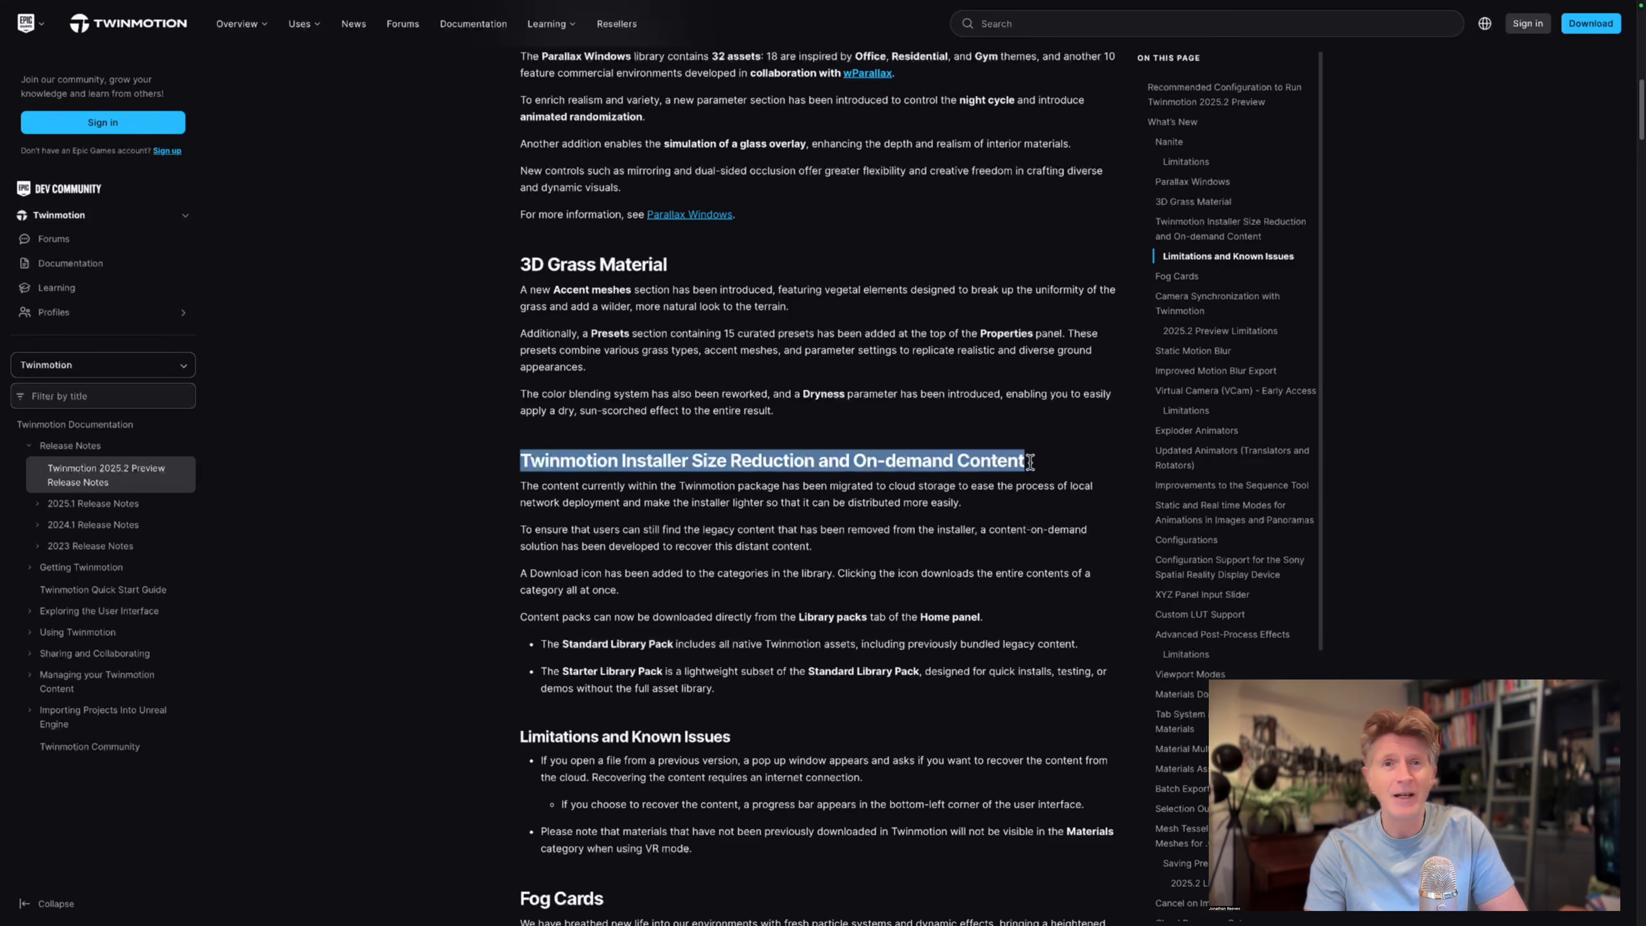
scroll(862, 575, down, 6)
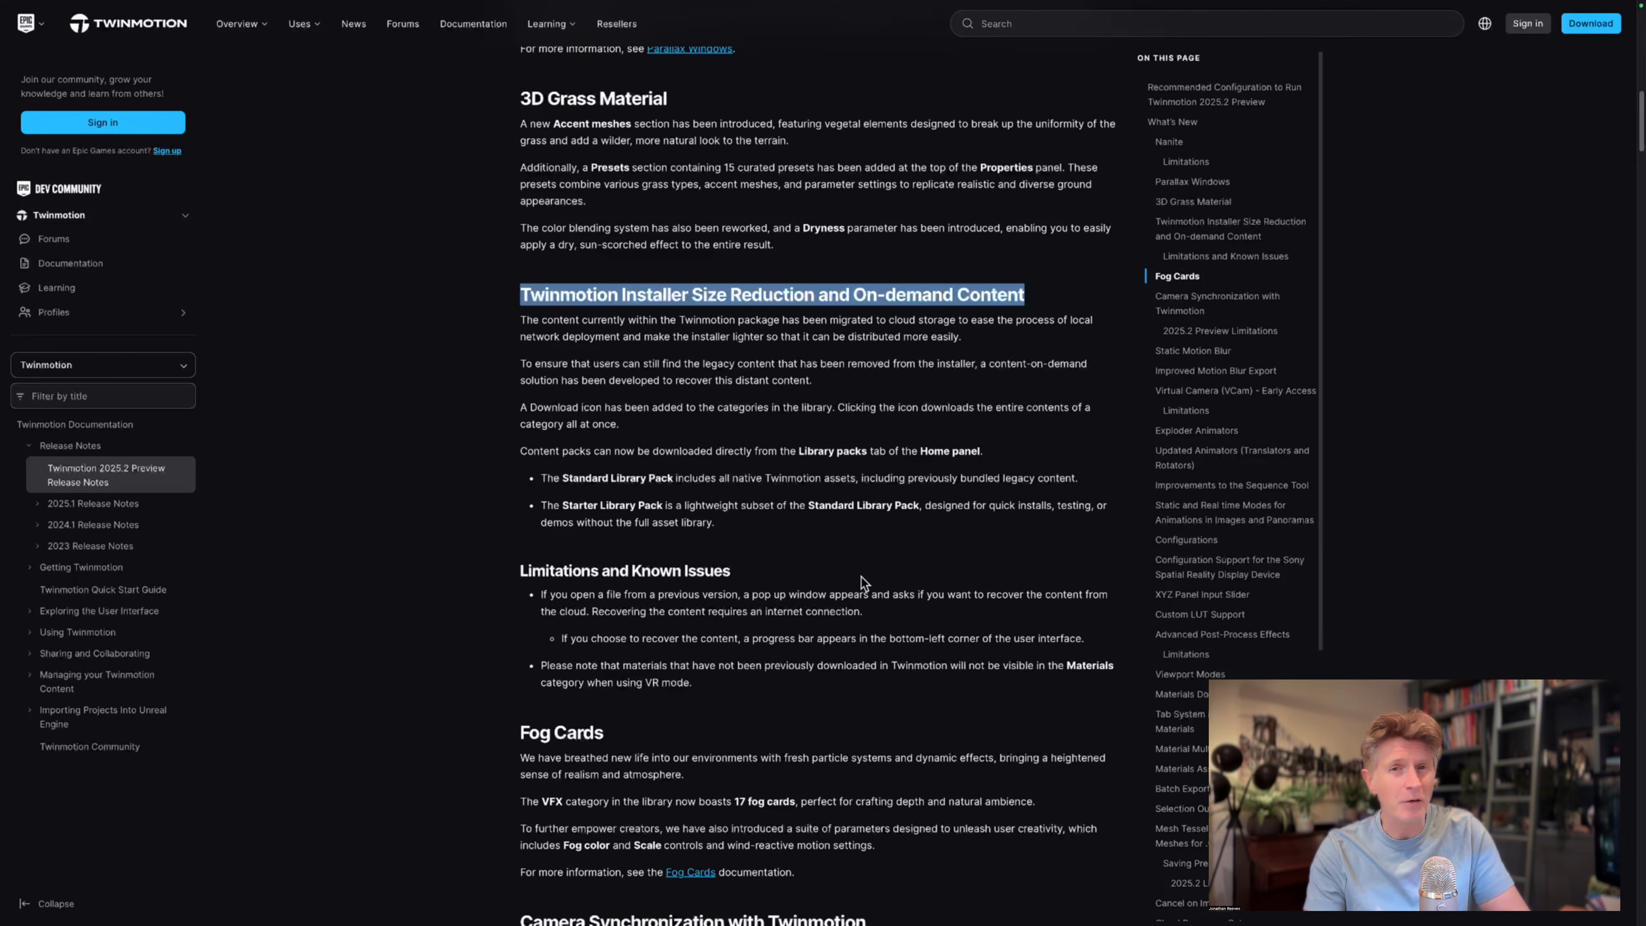
drag(521, 483, 611, 483)
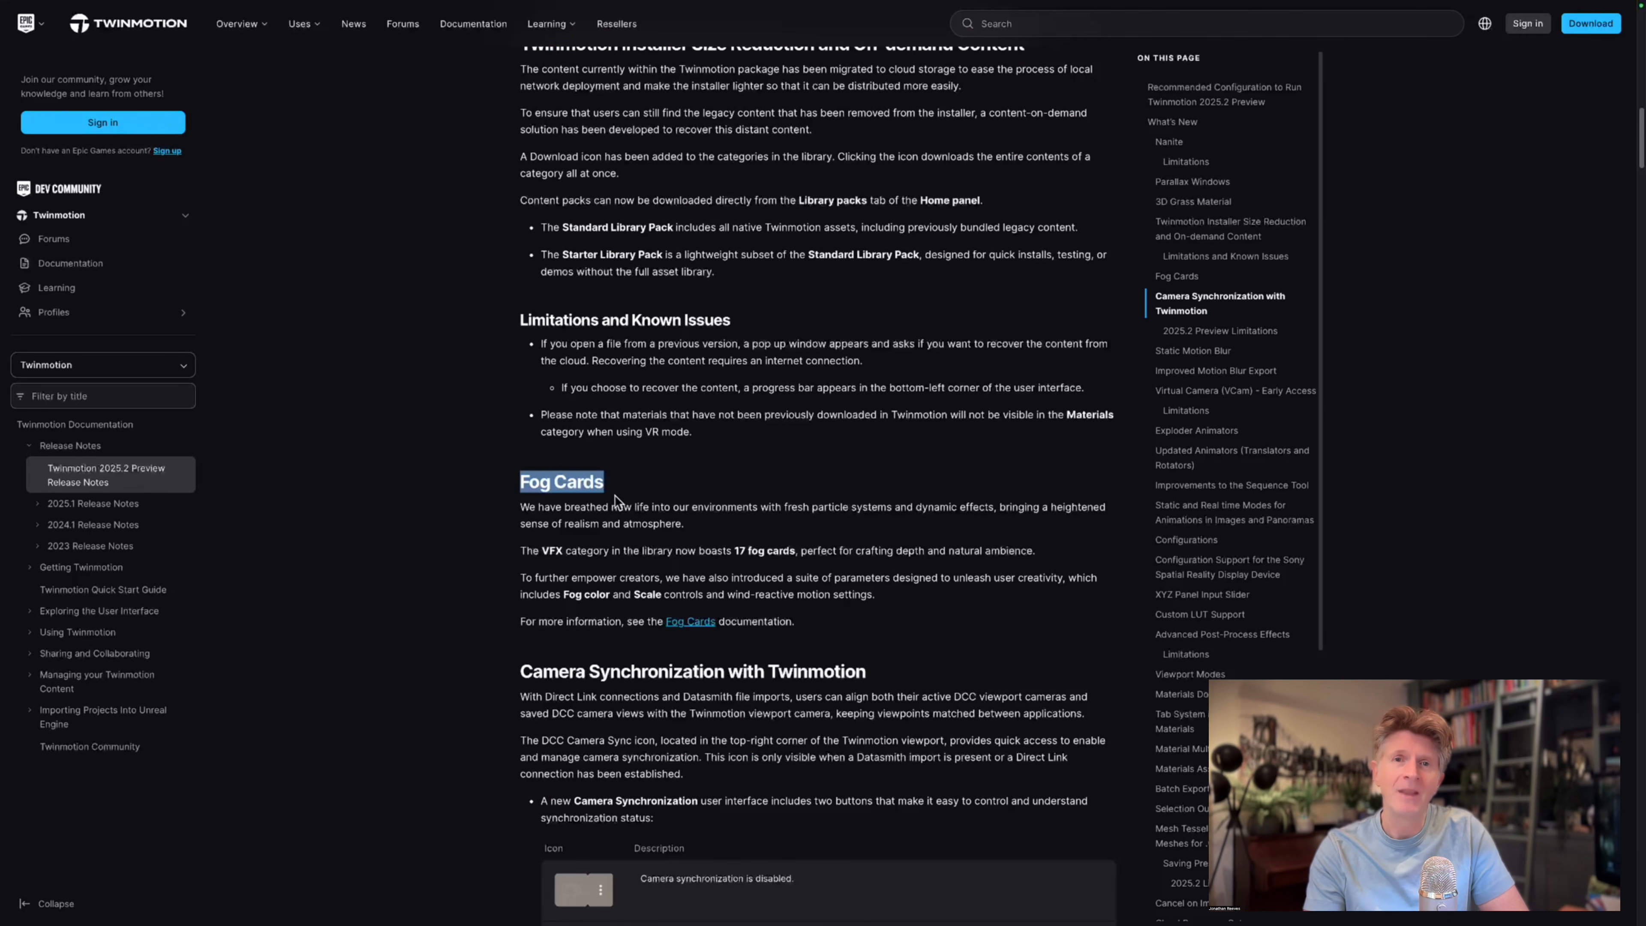
scroll(617, 531, down, 2)
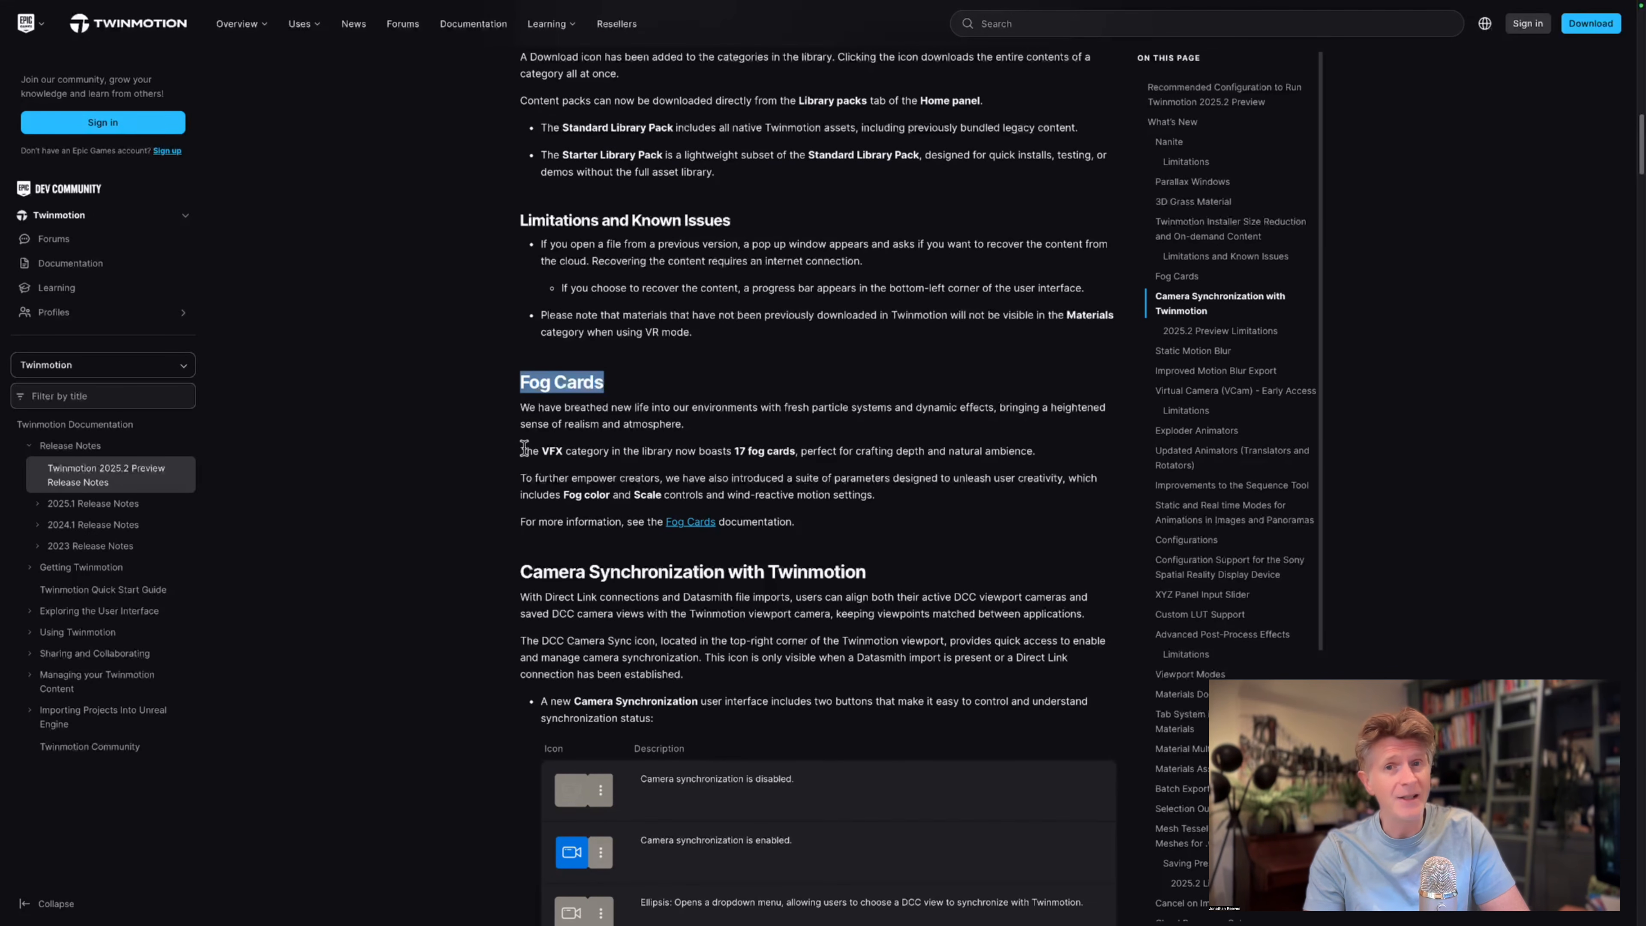
click(522, 447)
drag(523, 448, 1036, 450)
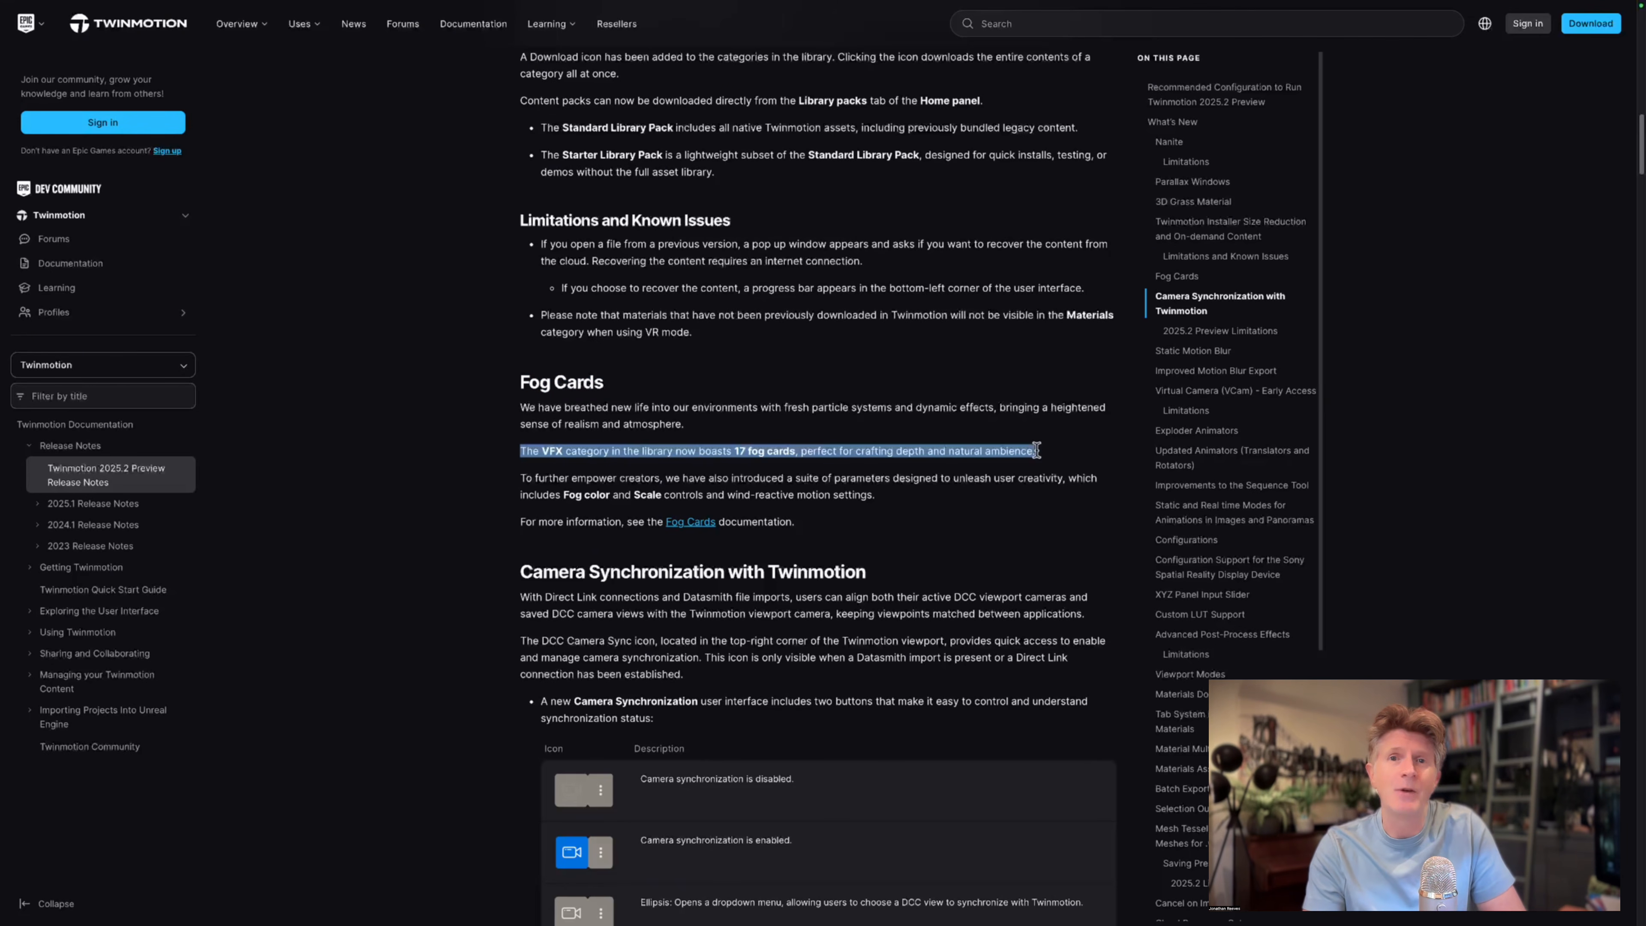
Review the sections from Camera Synchronization to Exploder Animators, highlighting those two headings and the Exploder introduction.
scroll(938, 538, down, 2)
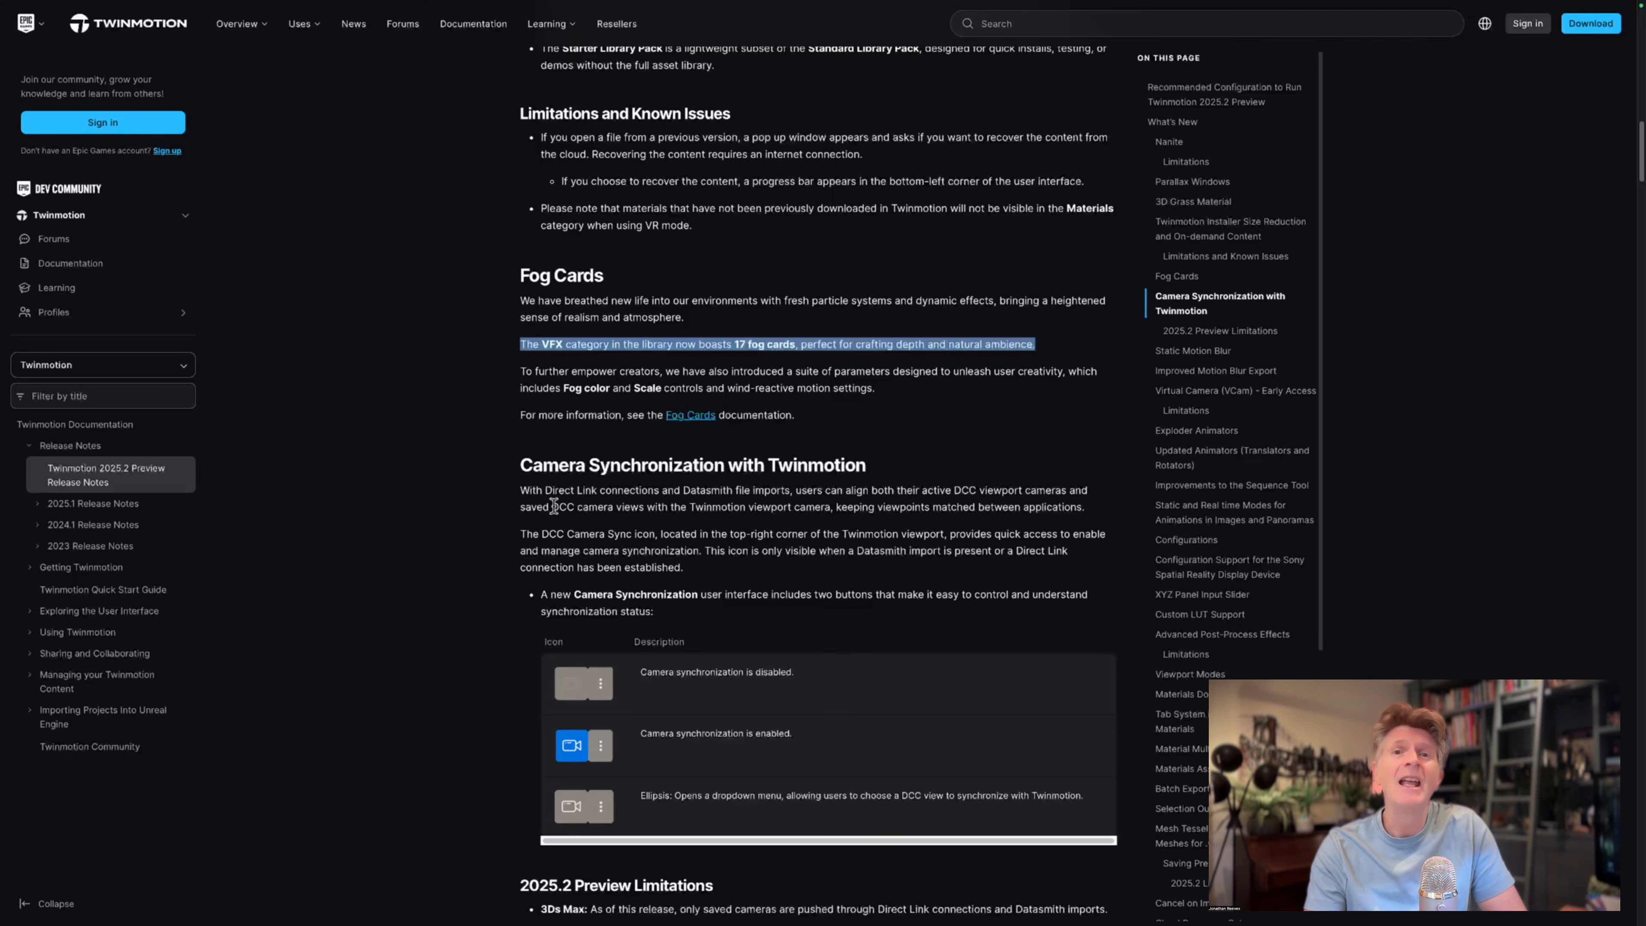
drag(521, 464, 873, 468)
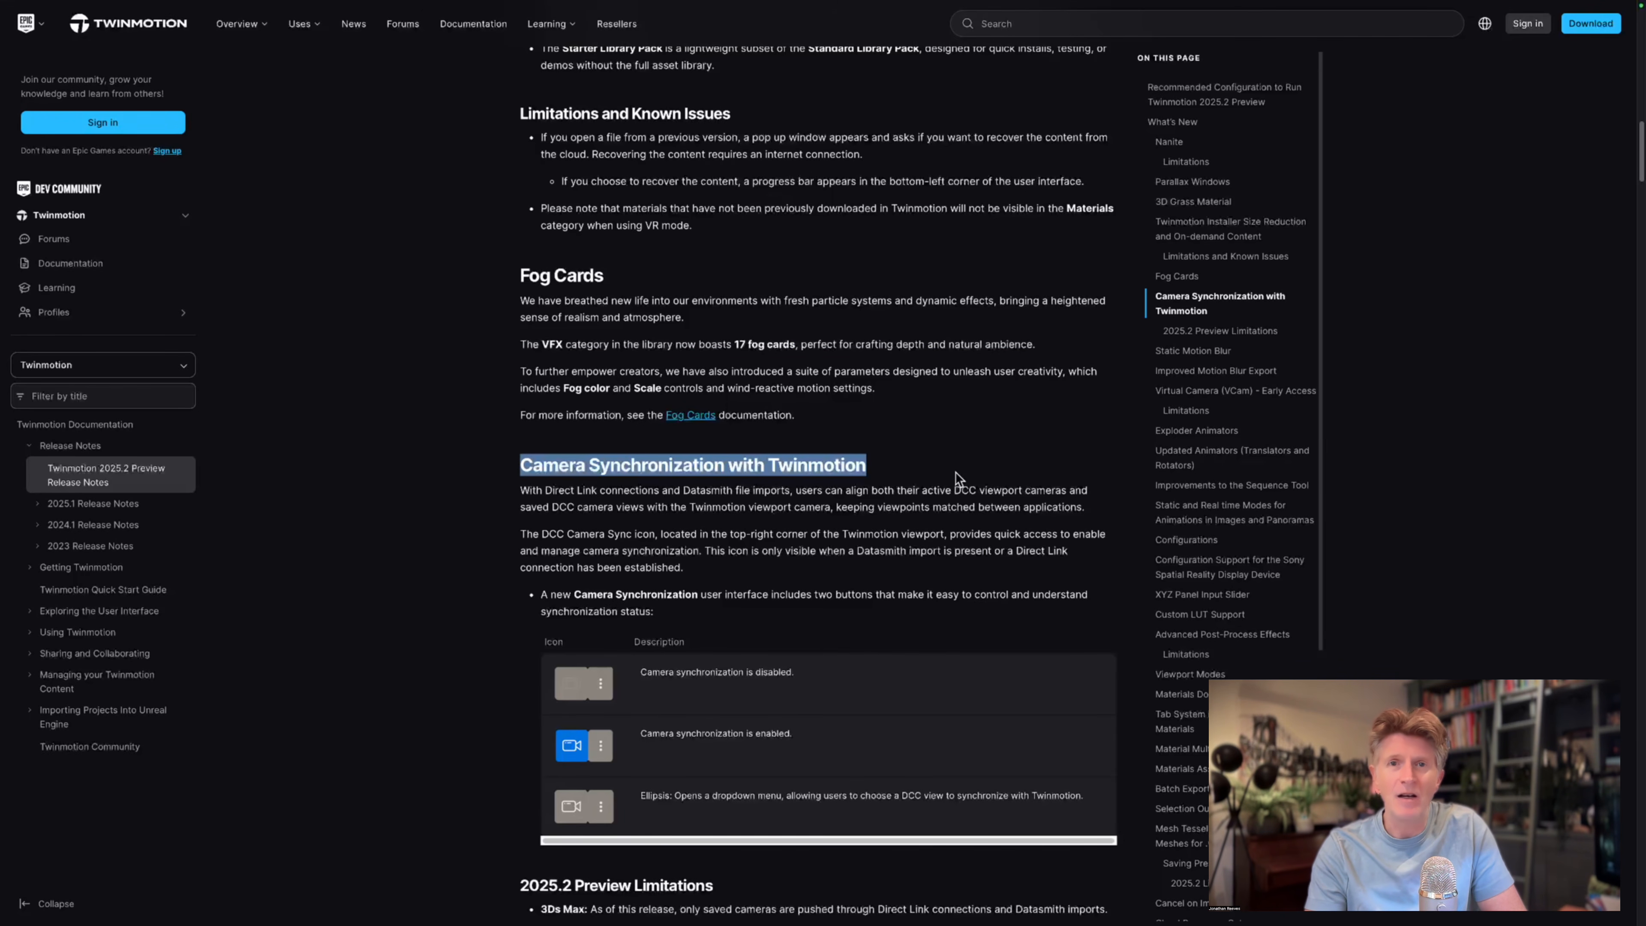
scroll(955, 471, down, 20)
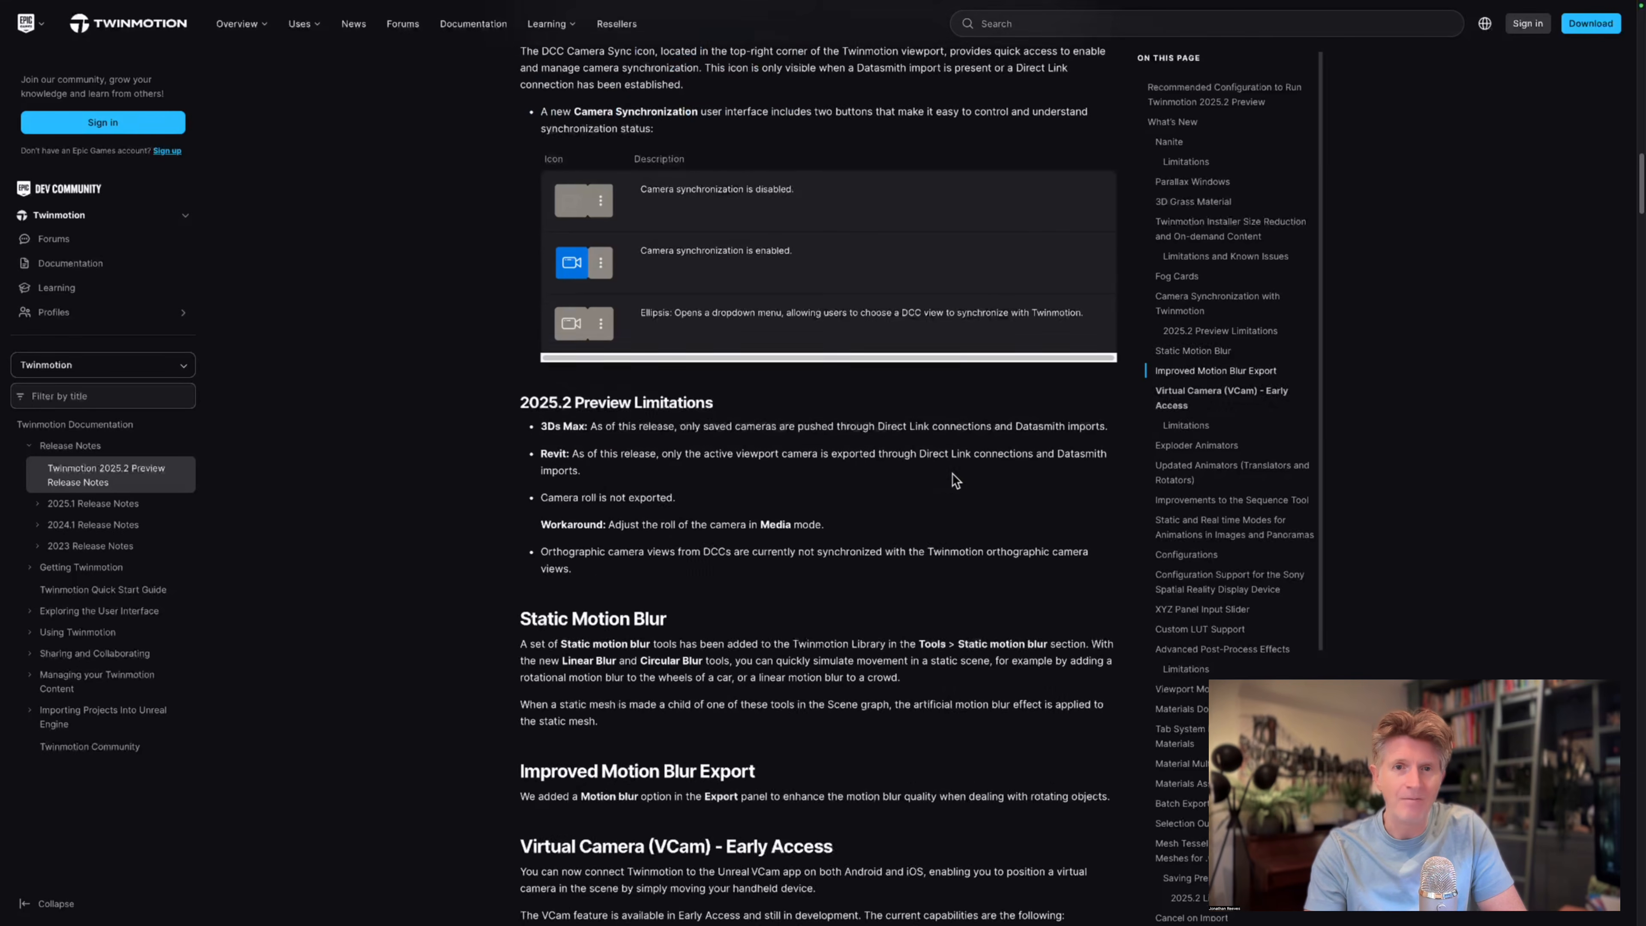
scroll(809, 479, down, 1)
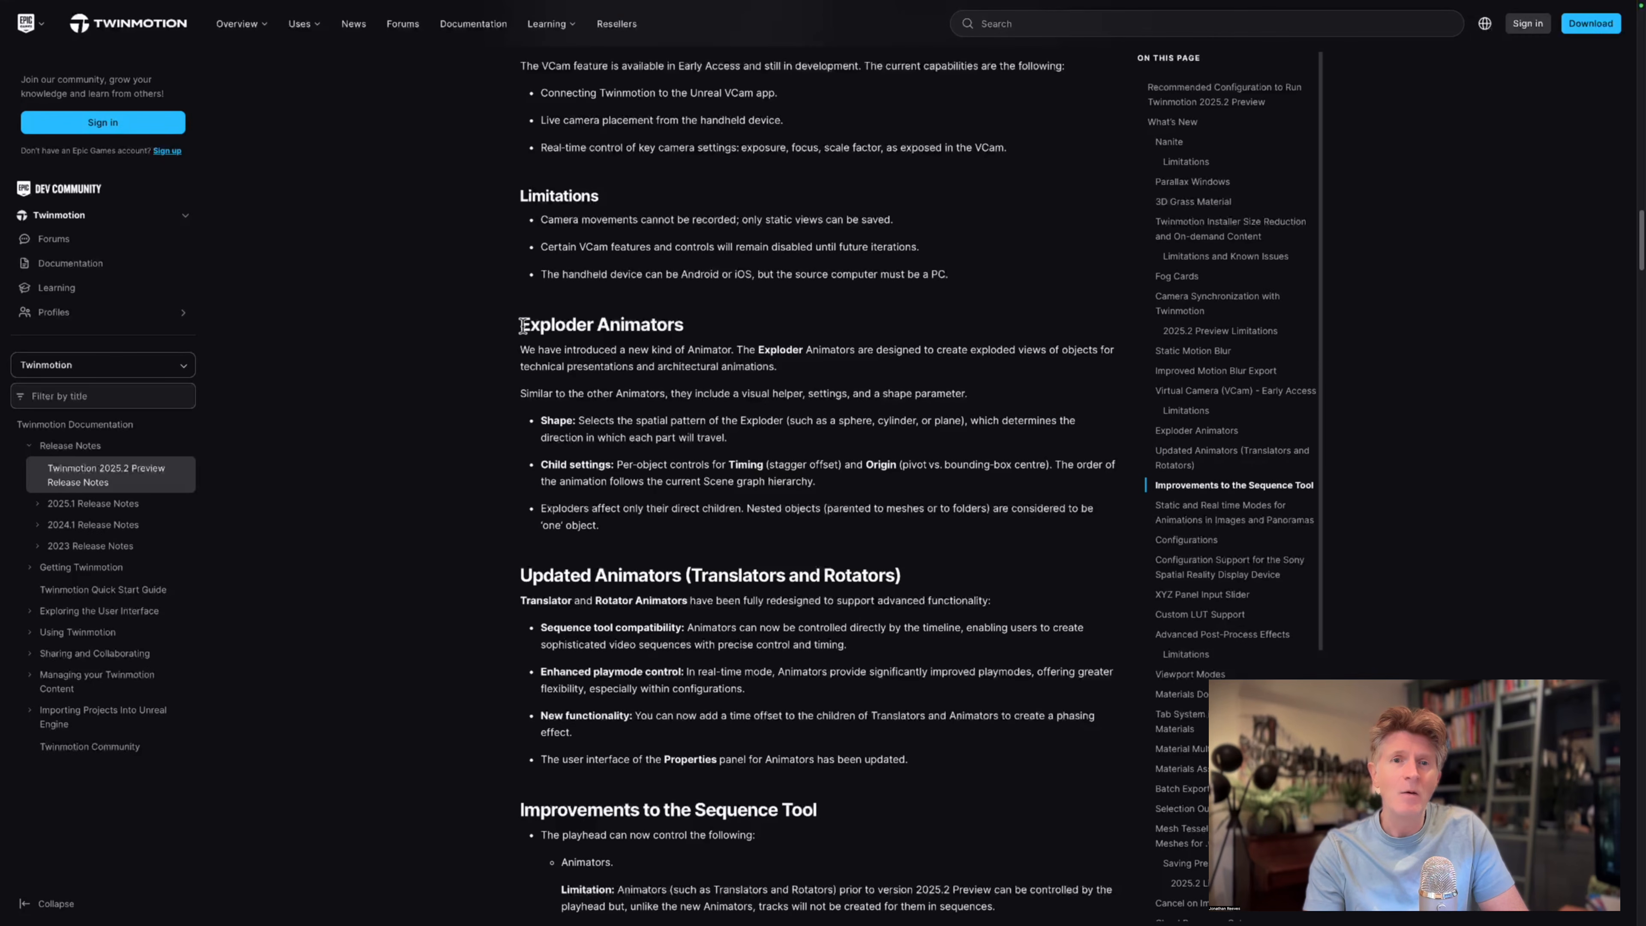
drag(523, 324, 686, 320)
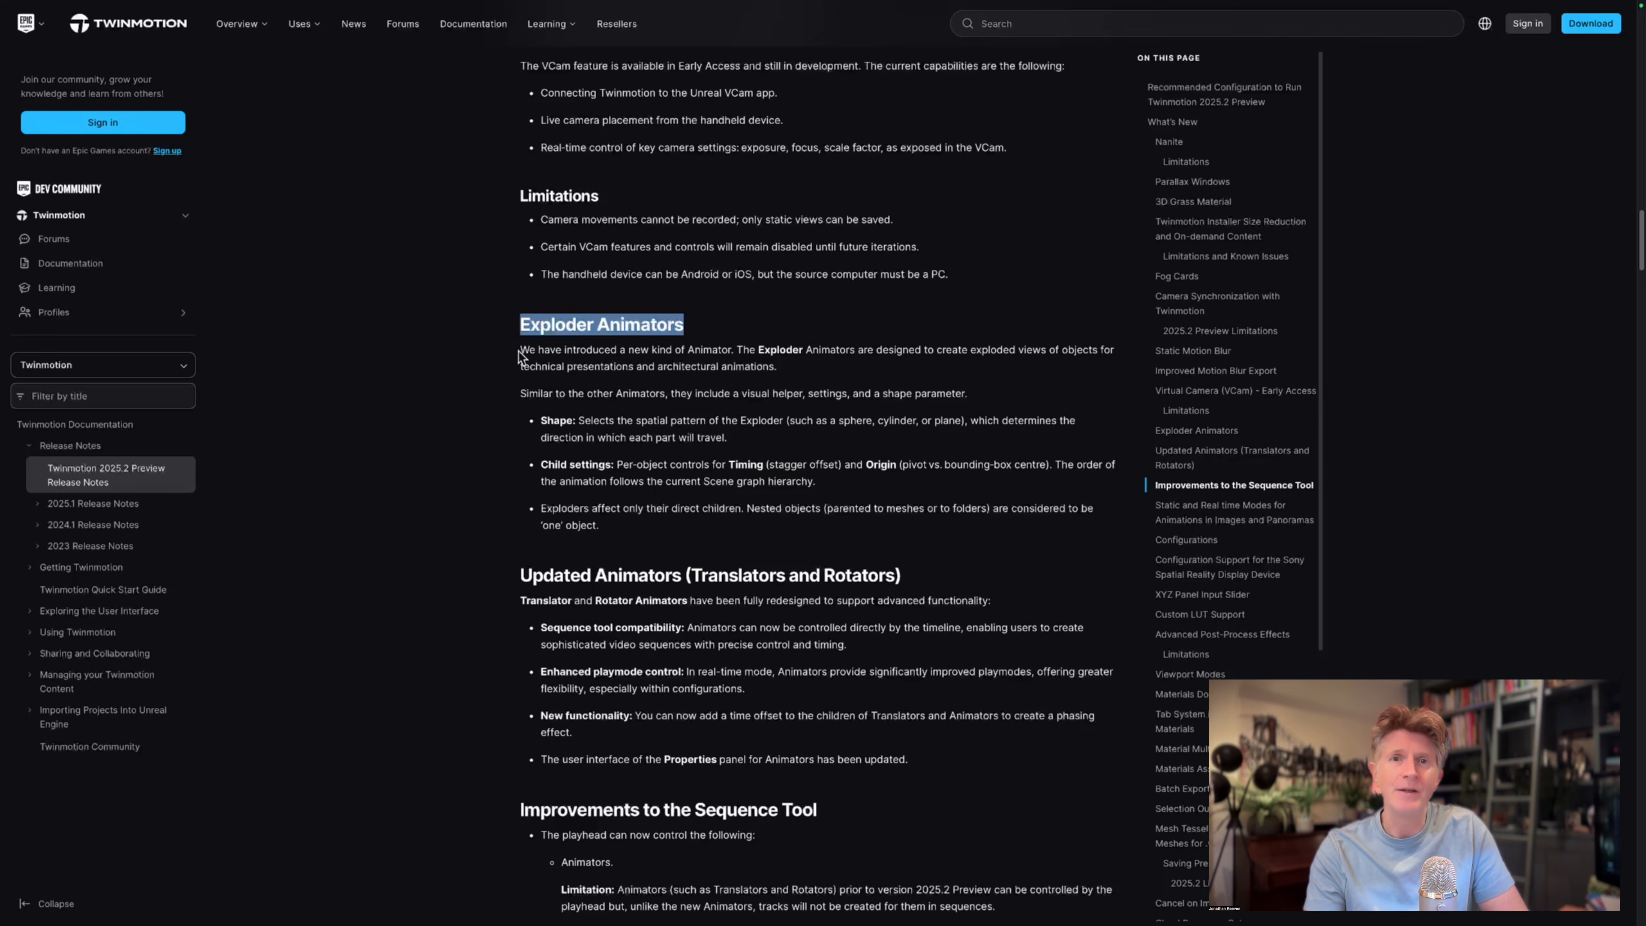
drag(520, 350, 778, 361)
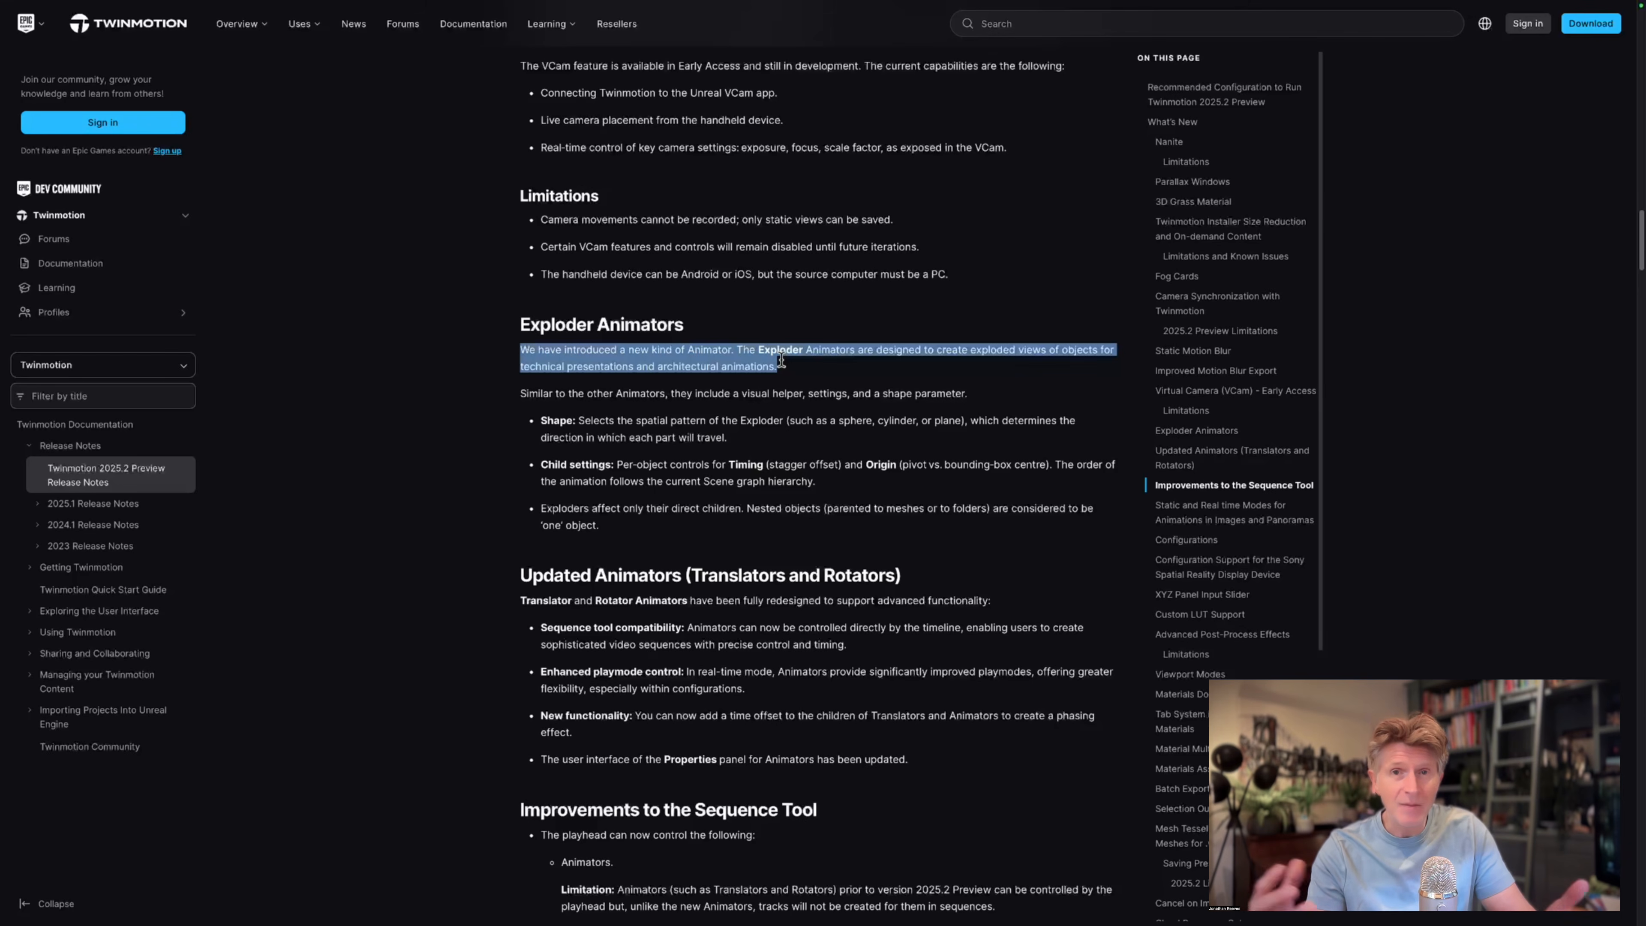
Look through the release notes on updated Animators, Sequence tool improvements, animation modes and Configurations.
scroll(821, 369, down, 8)
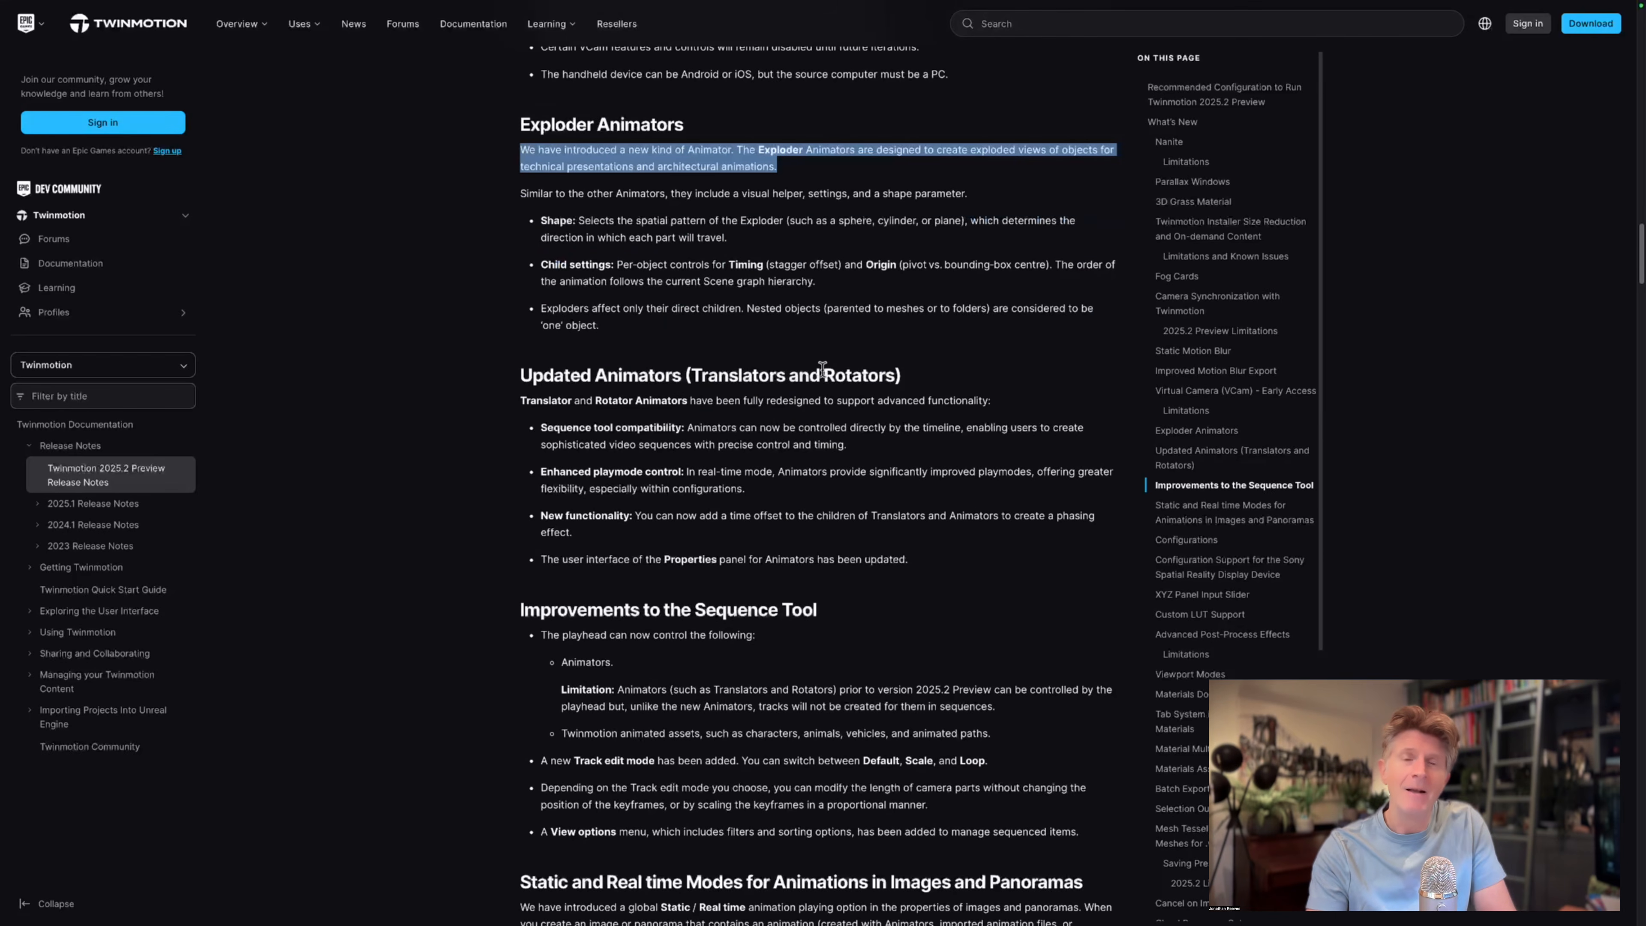
scroll(822, 371, down, 3)
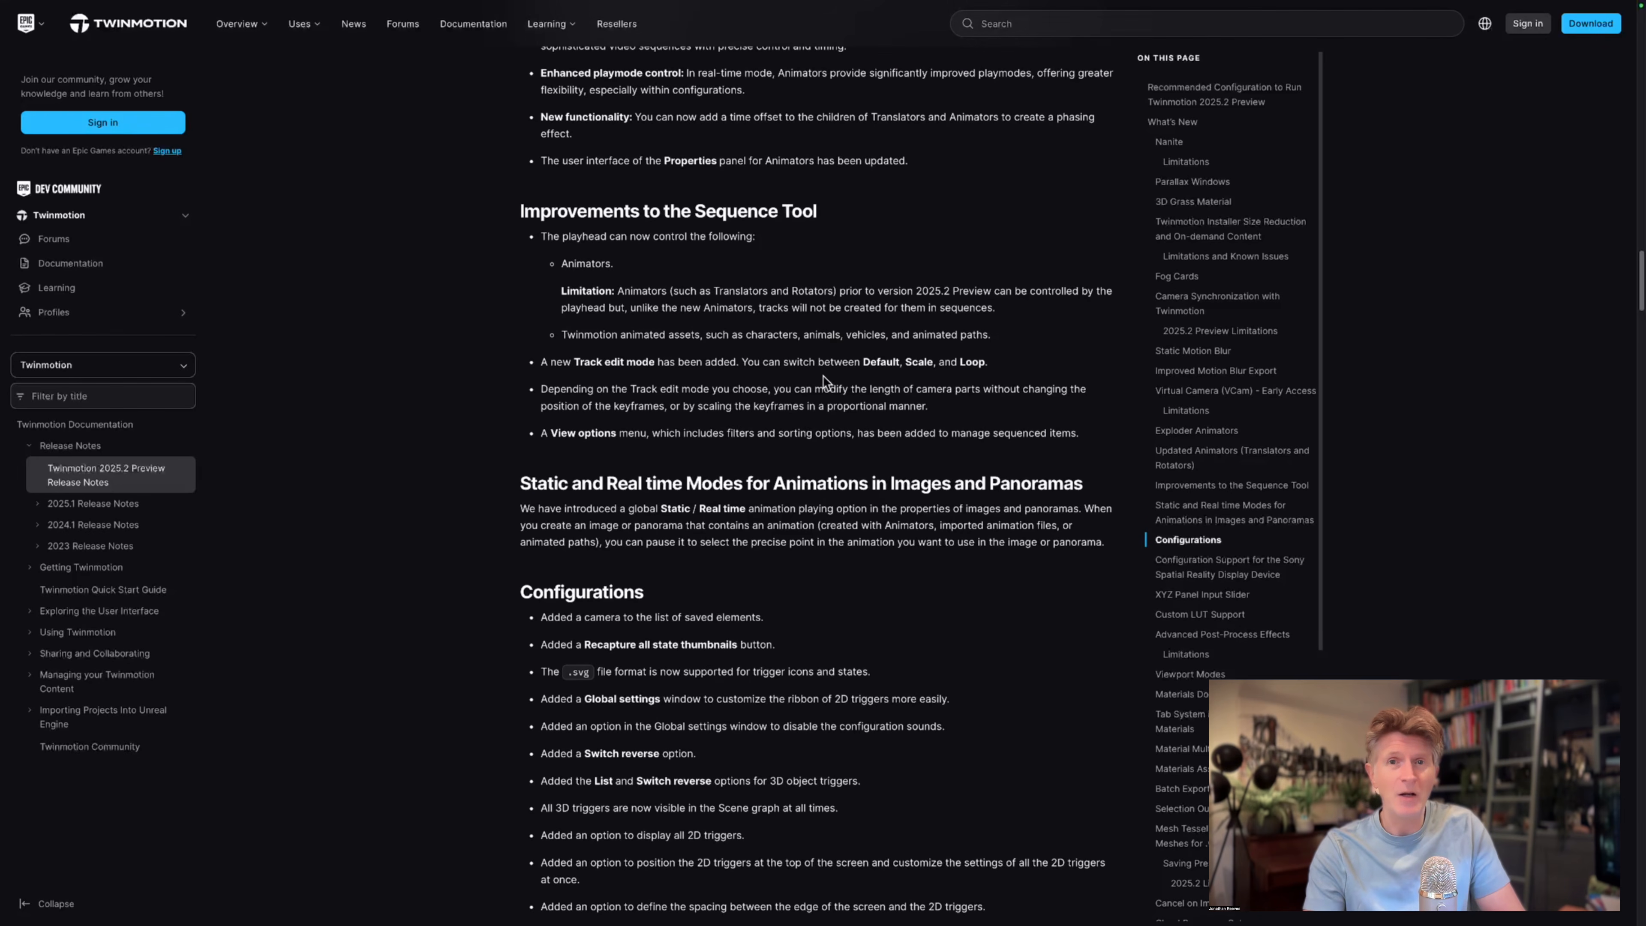
scroll(824, 379, down, 1)
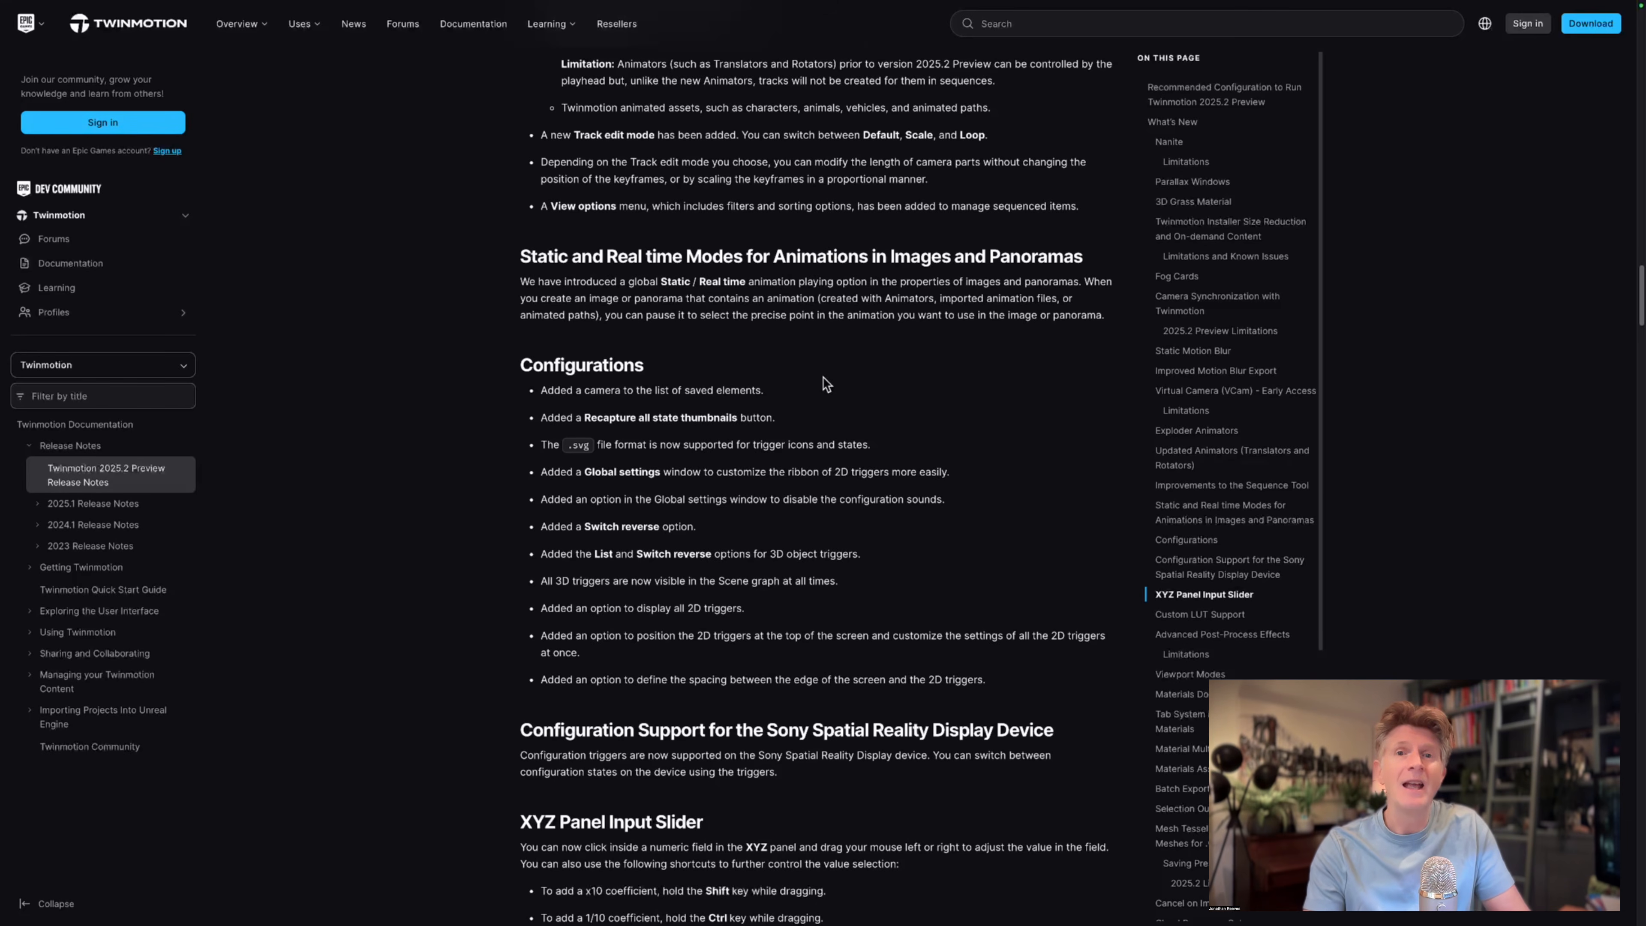
Read the release notes from Configurations through Advanced Post-Process Effects, highlighting the Advanced Post-Process Effects heading.
scroll(824, 379, down, 3)
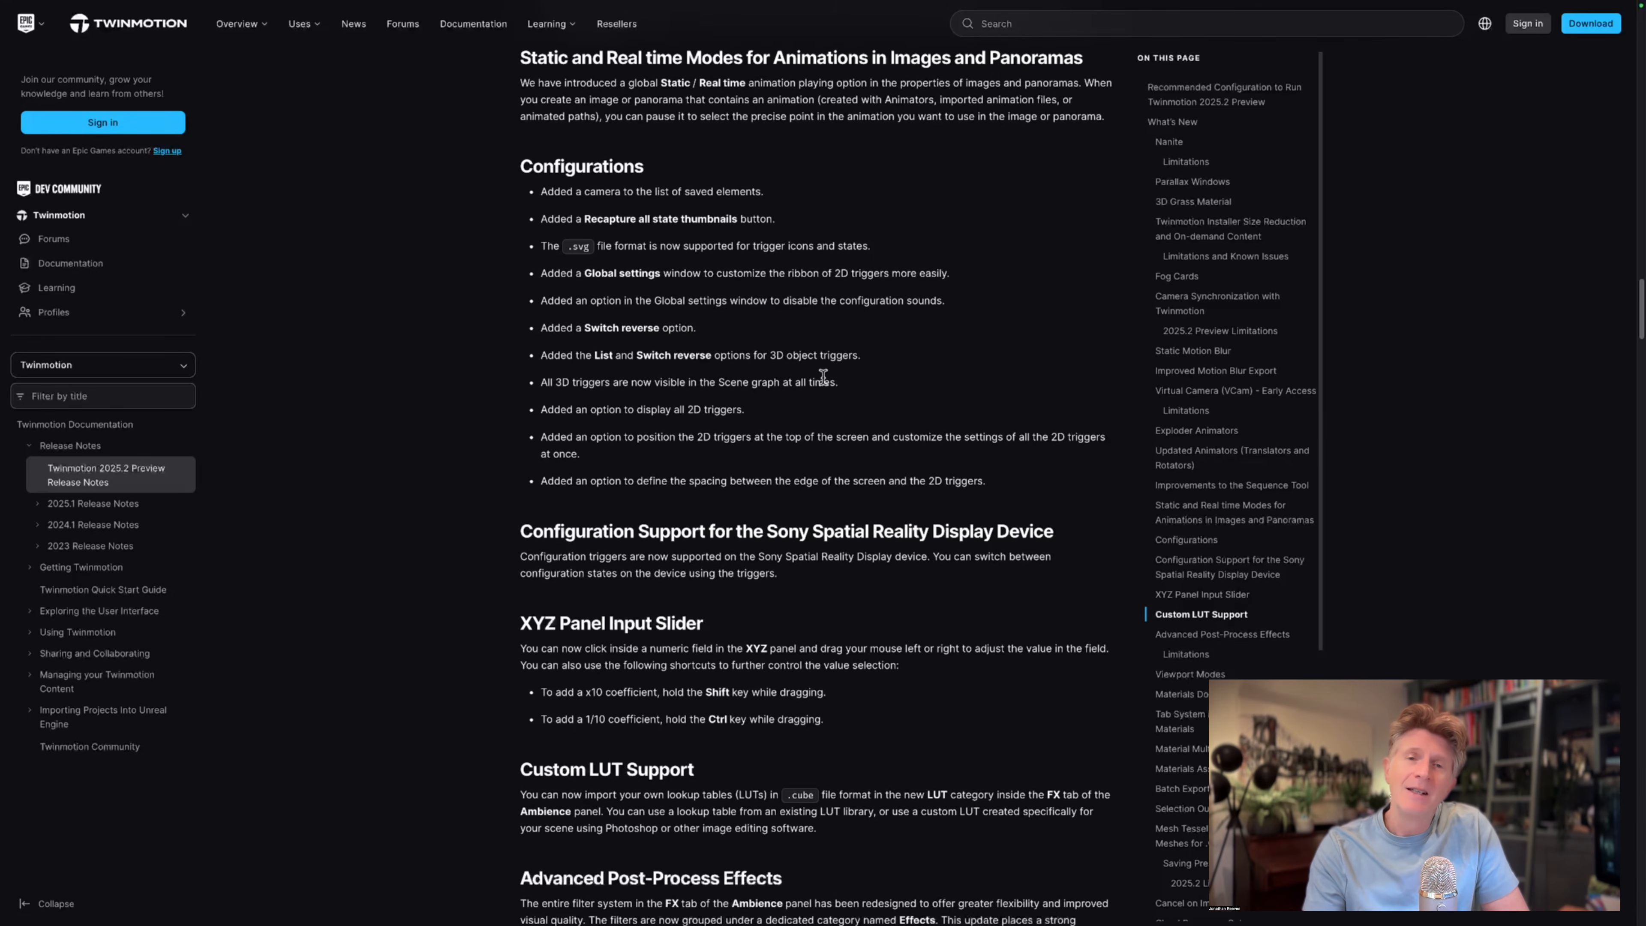
scroll(823, 377, down, 2)
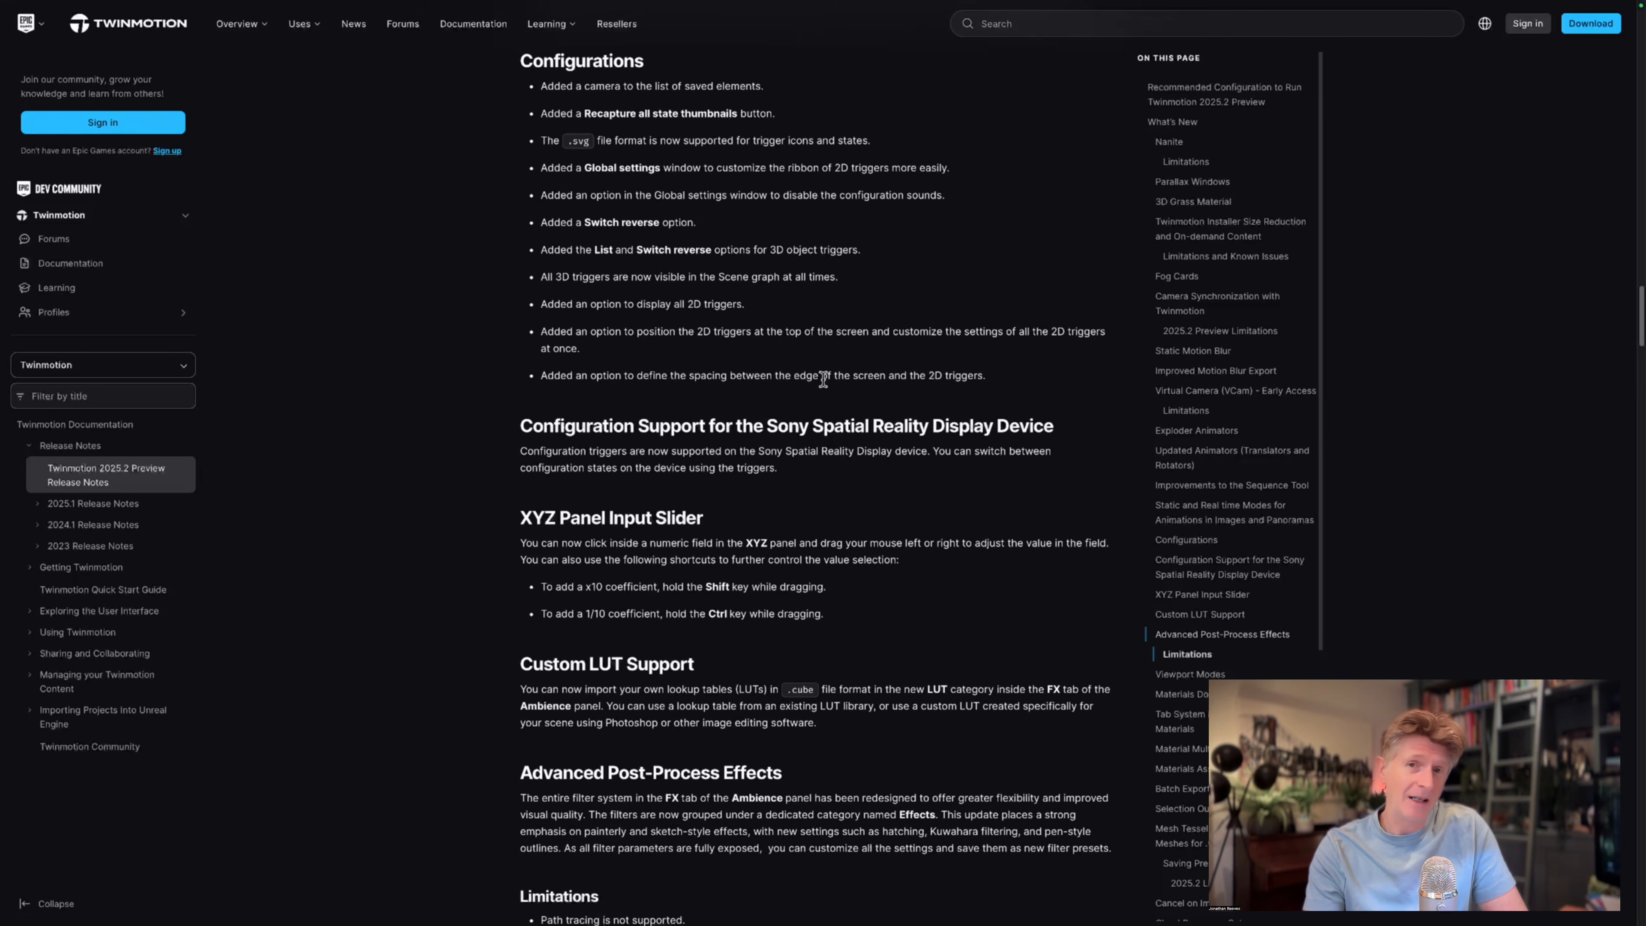
scroll(824, 386, down, 3)
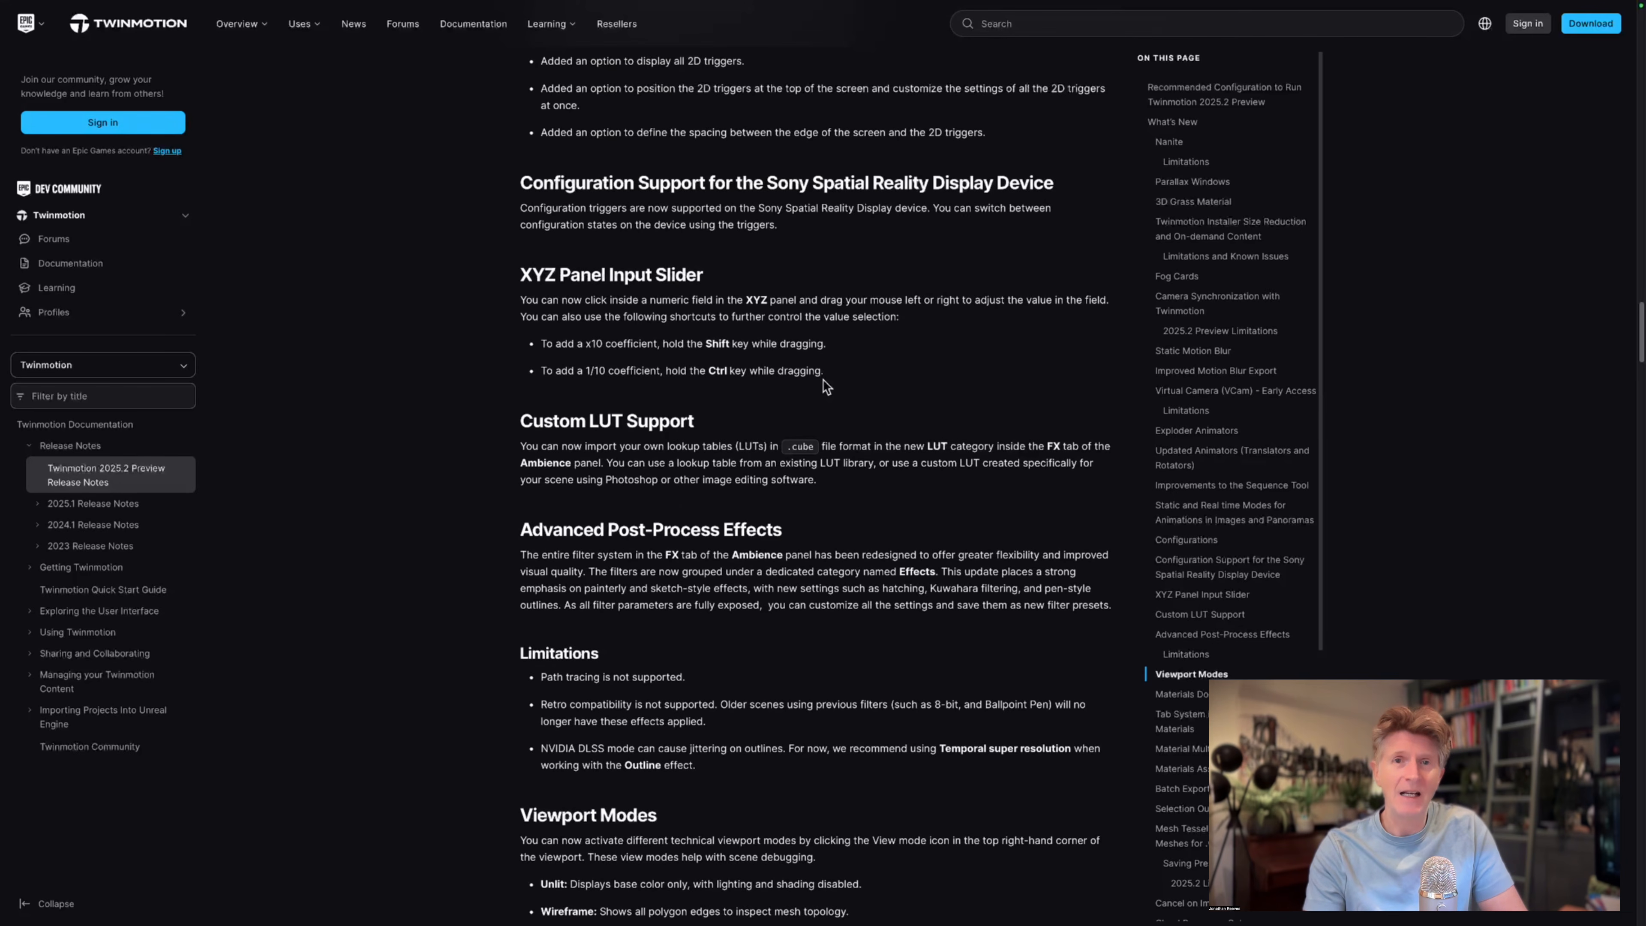
scroll(826, 387, down, 1)
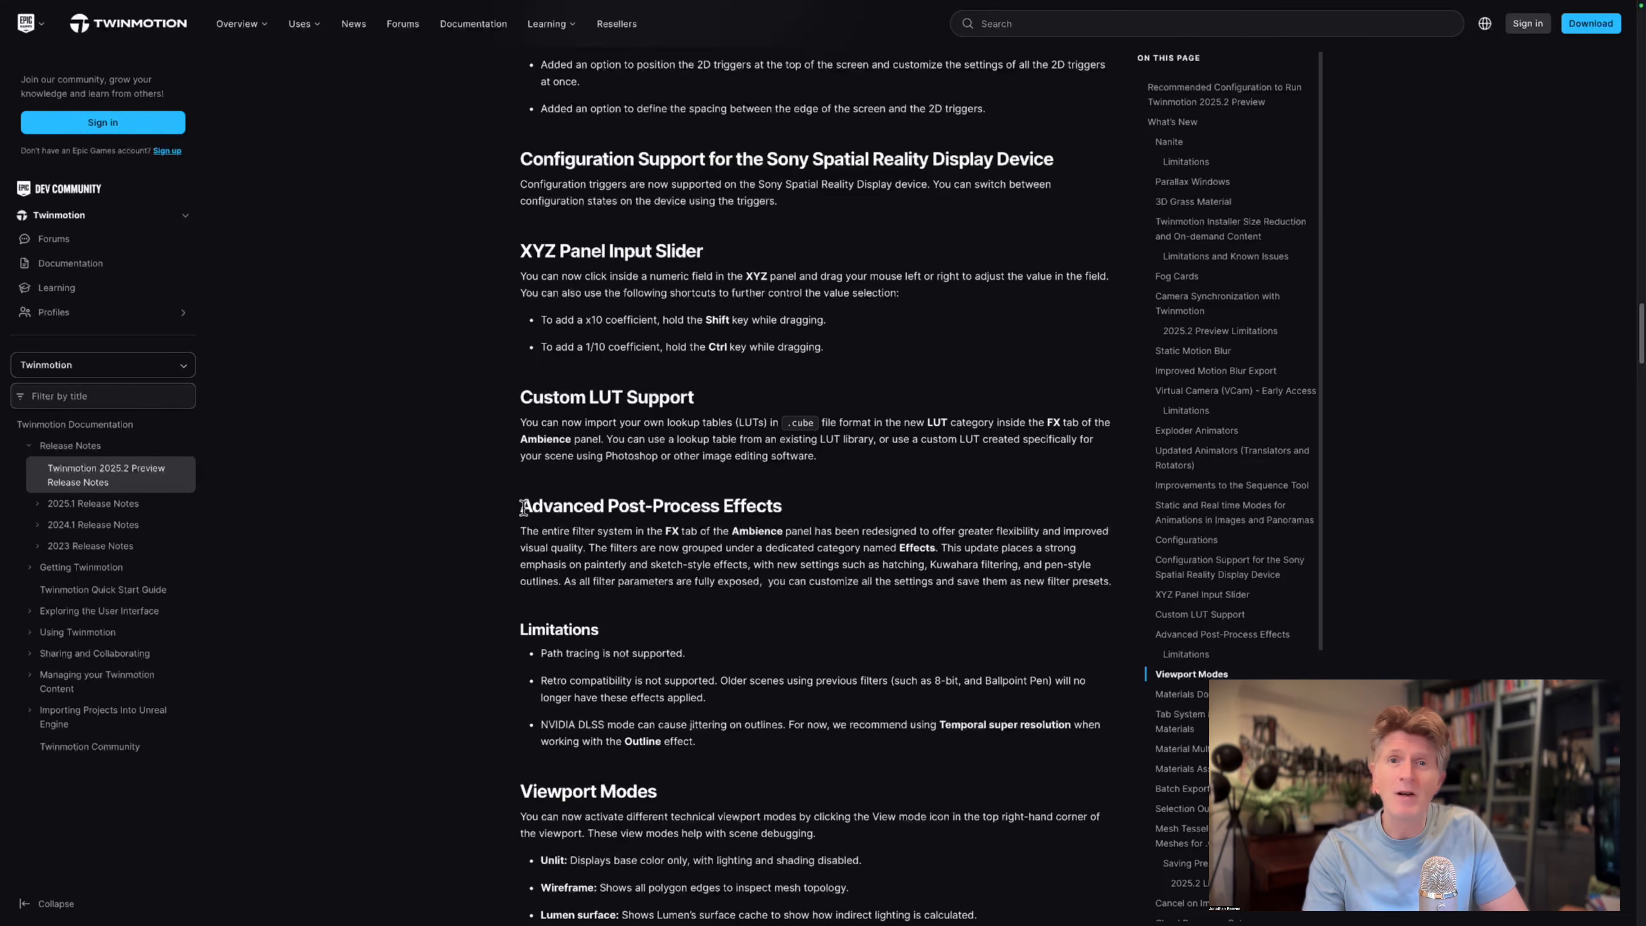
drag(524, 506, 784, 506)
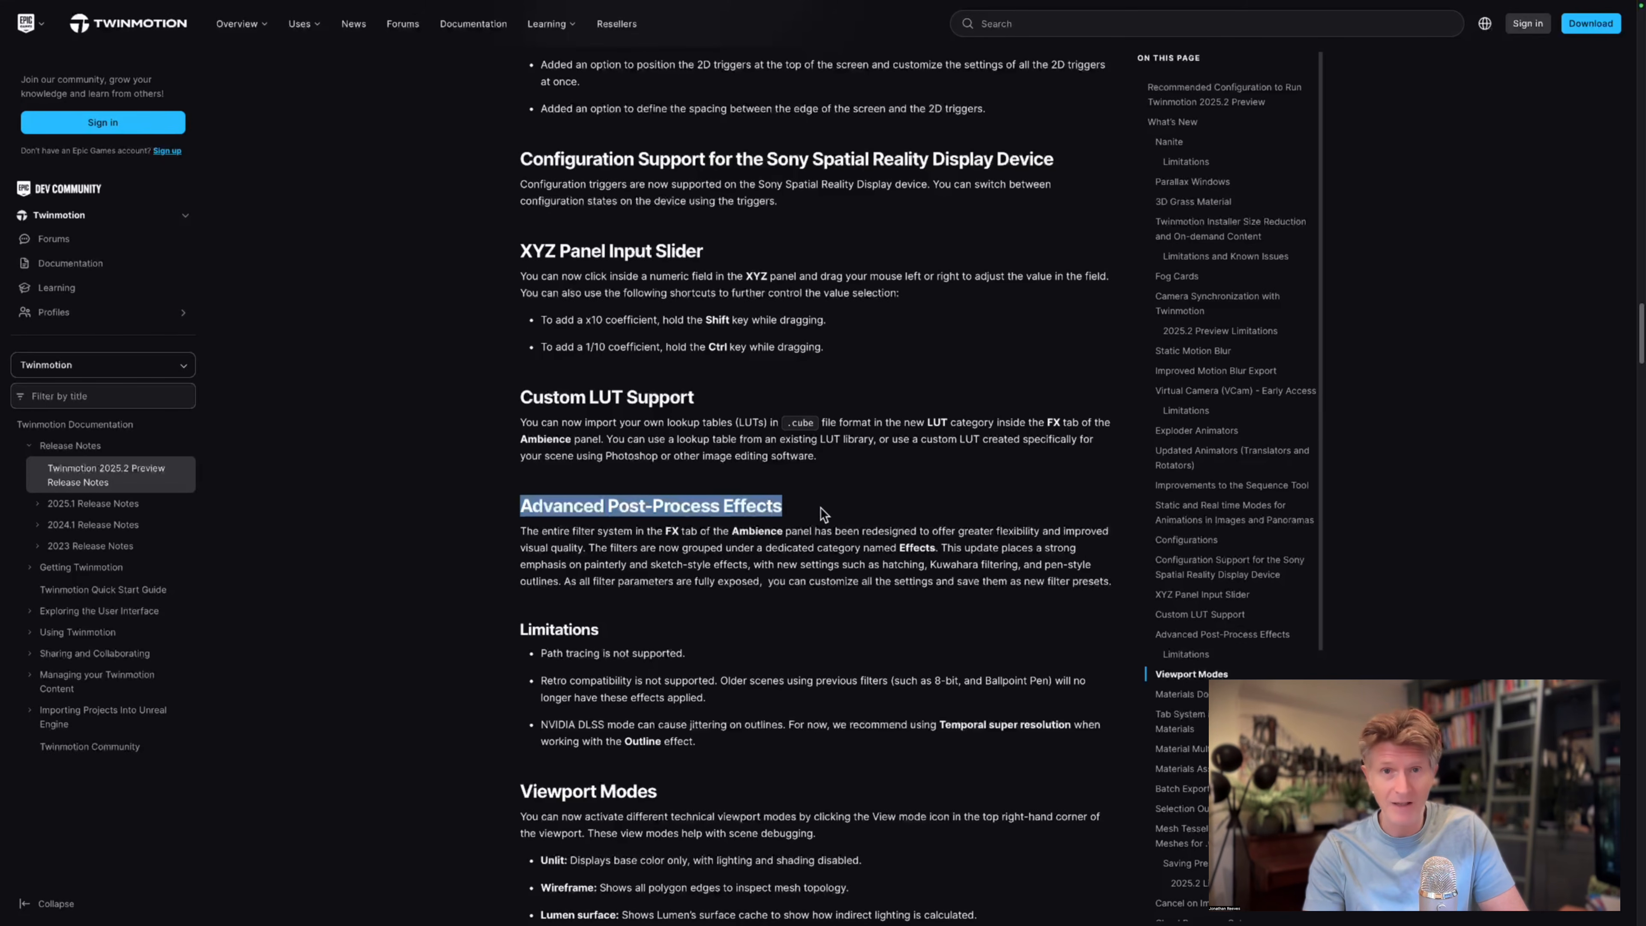
Review the Viewport Modes section, highlighting its heading and the list from Unlit to Nanite triangles.
scroll(848, 513, down, 4)
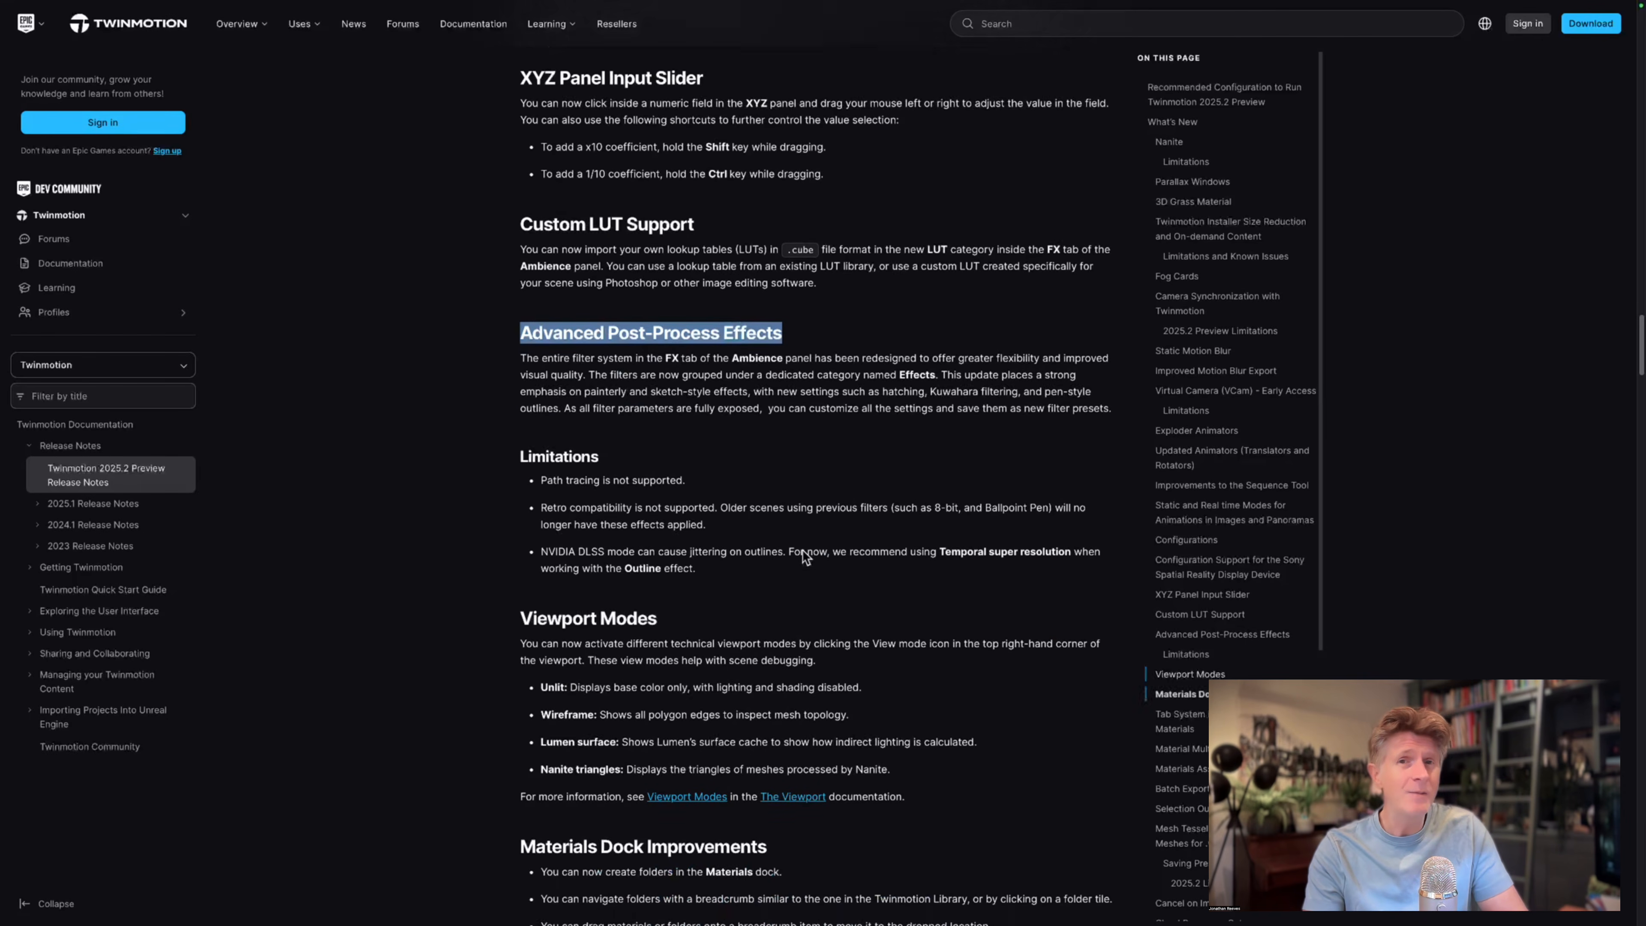
scroll(802, 549, down, 1)
drag(524, 481, 658, 479)
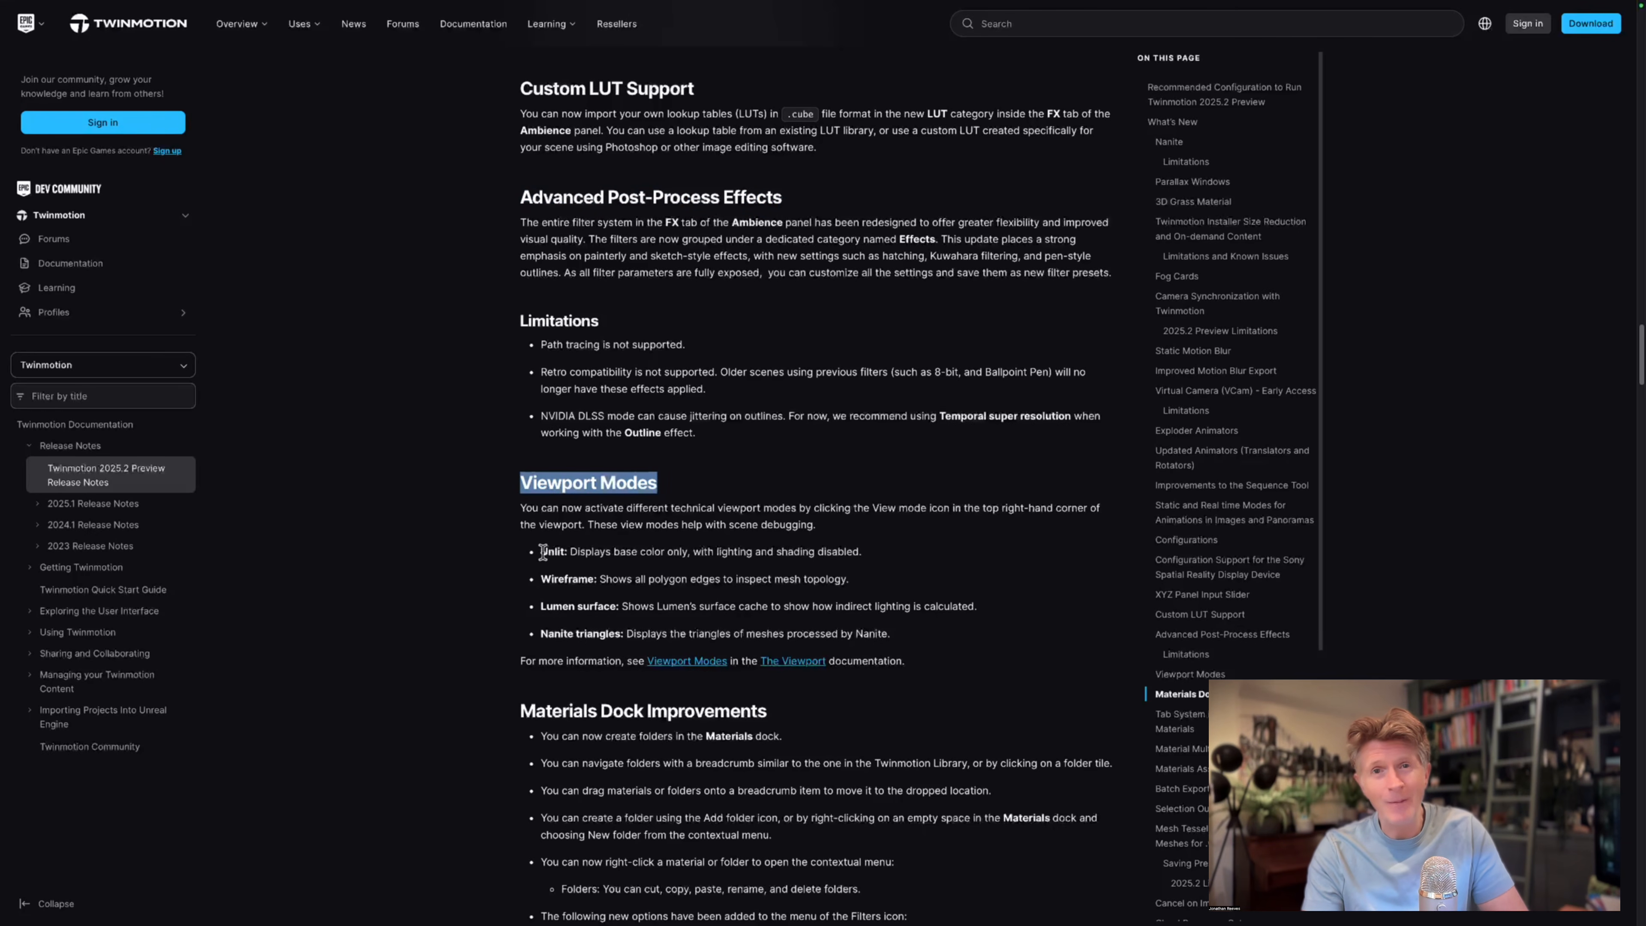
drag(542, 551, 911, 637)
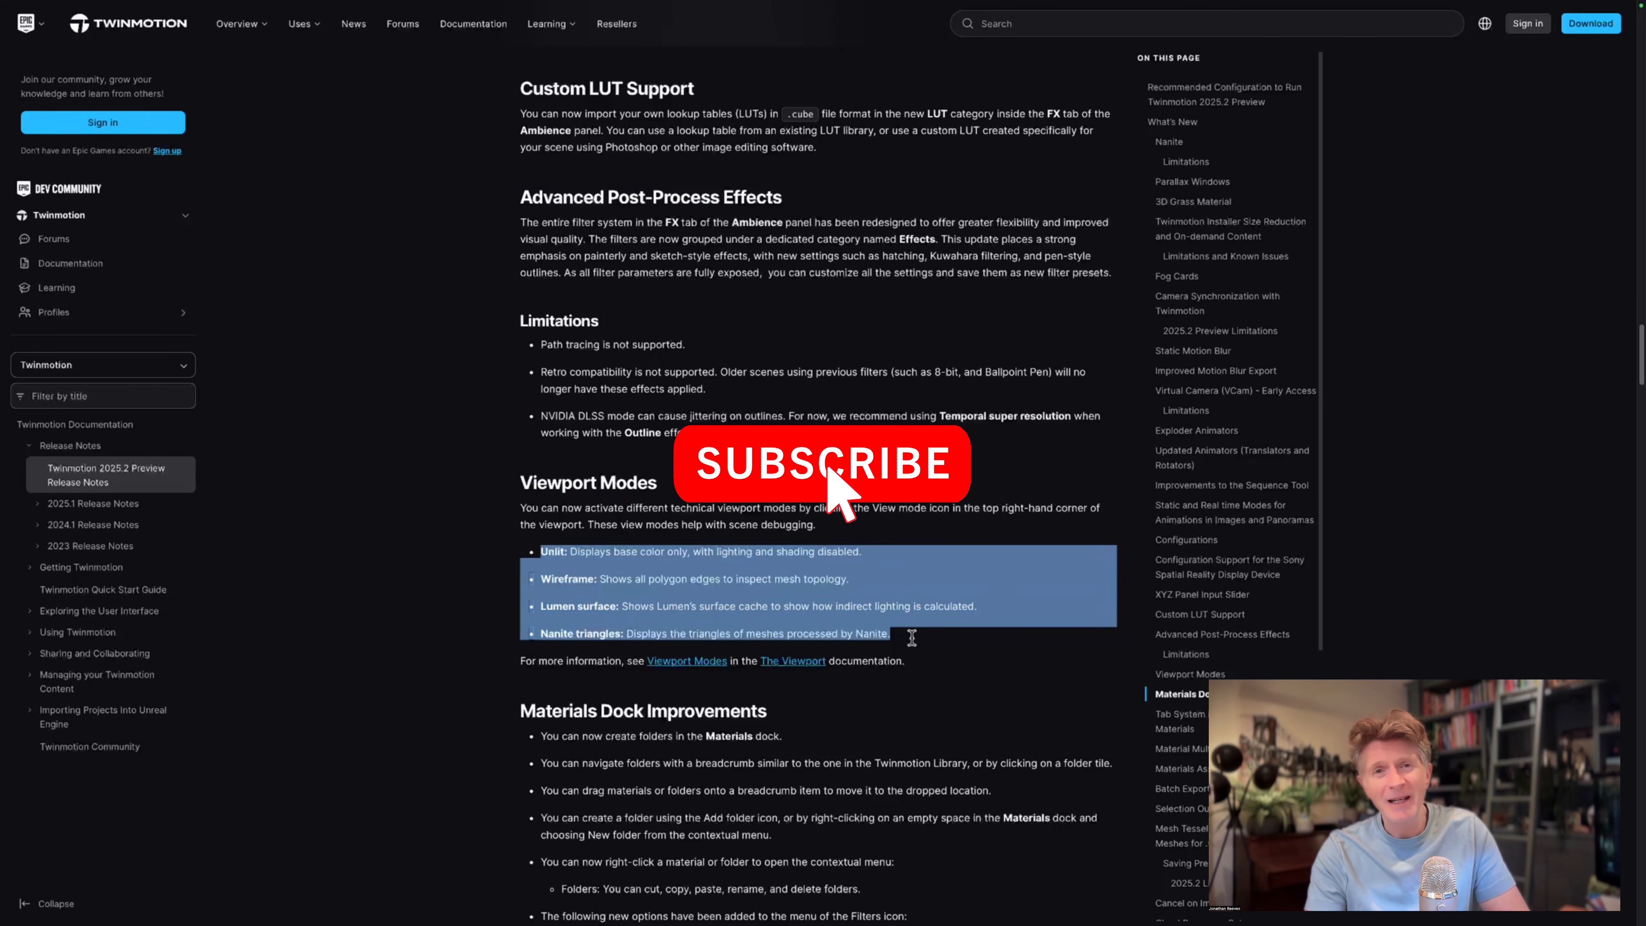
Review the sections from Materials Dock Improvements to Material Multidrop Tool, highlighting those two headings.
scroll(939, 603, down, 3)
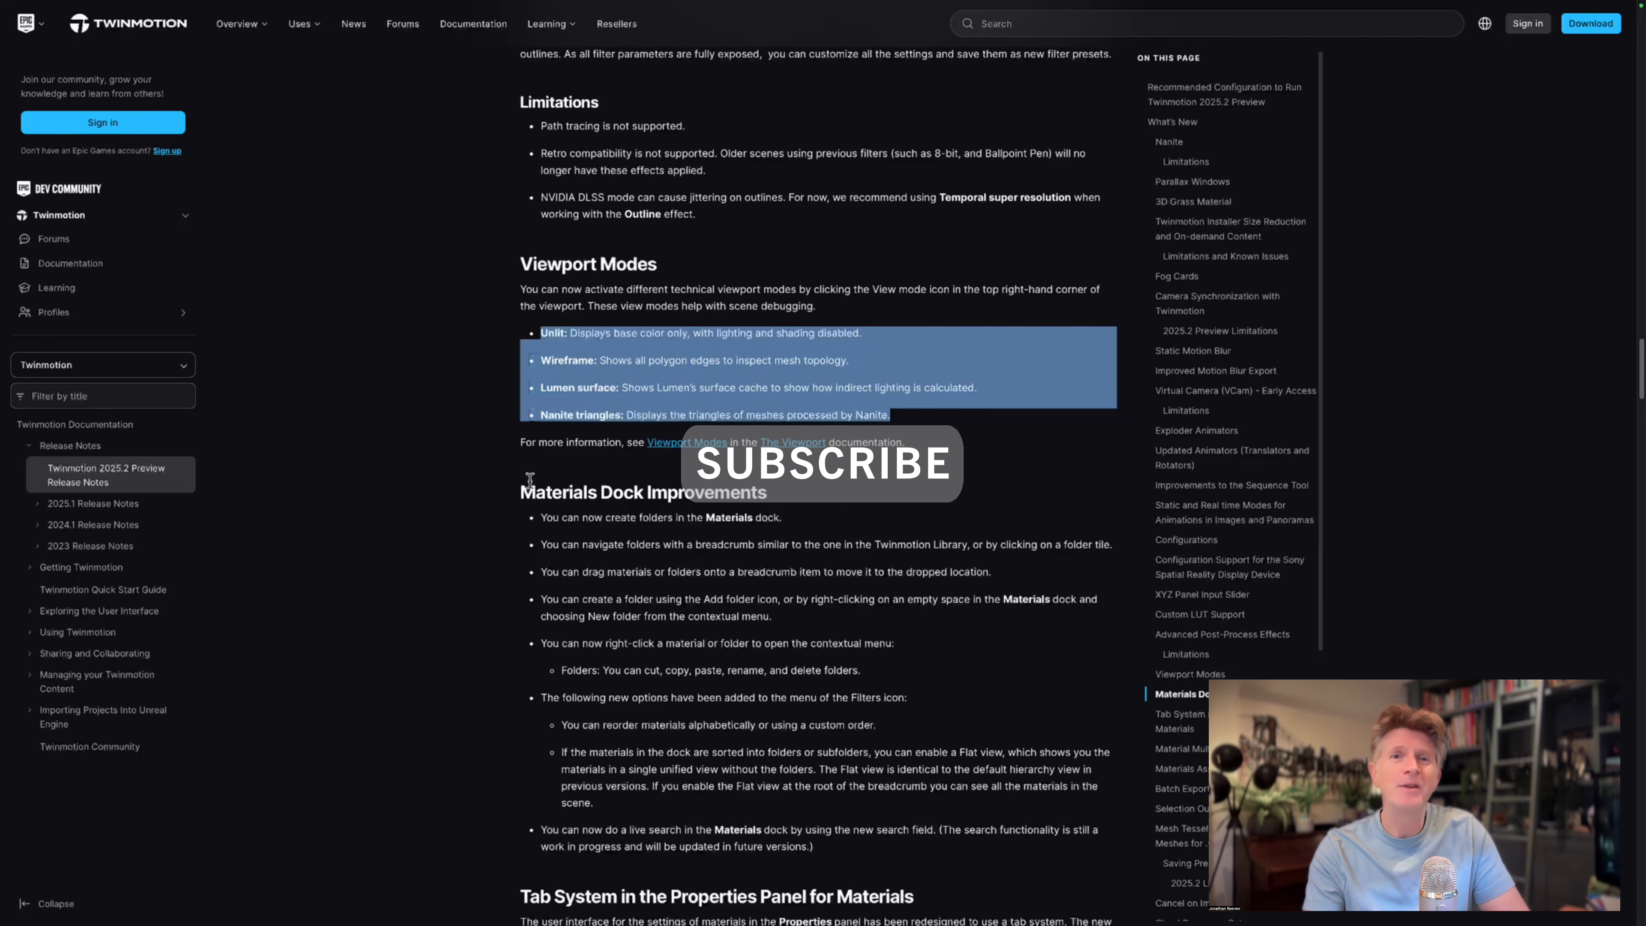
drag(523, 492, 769, 487)
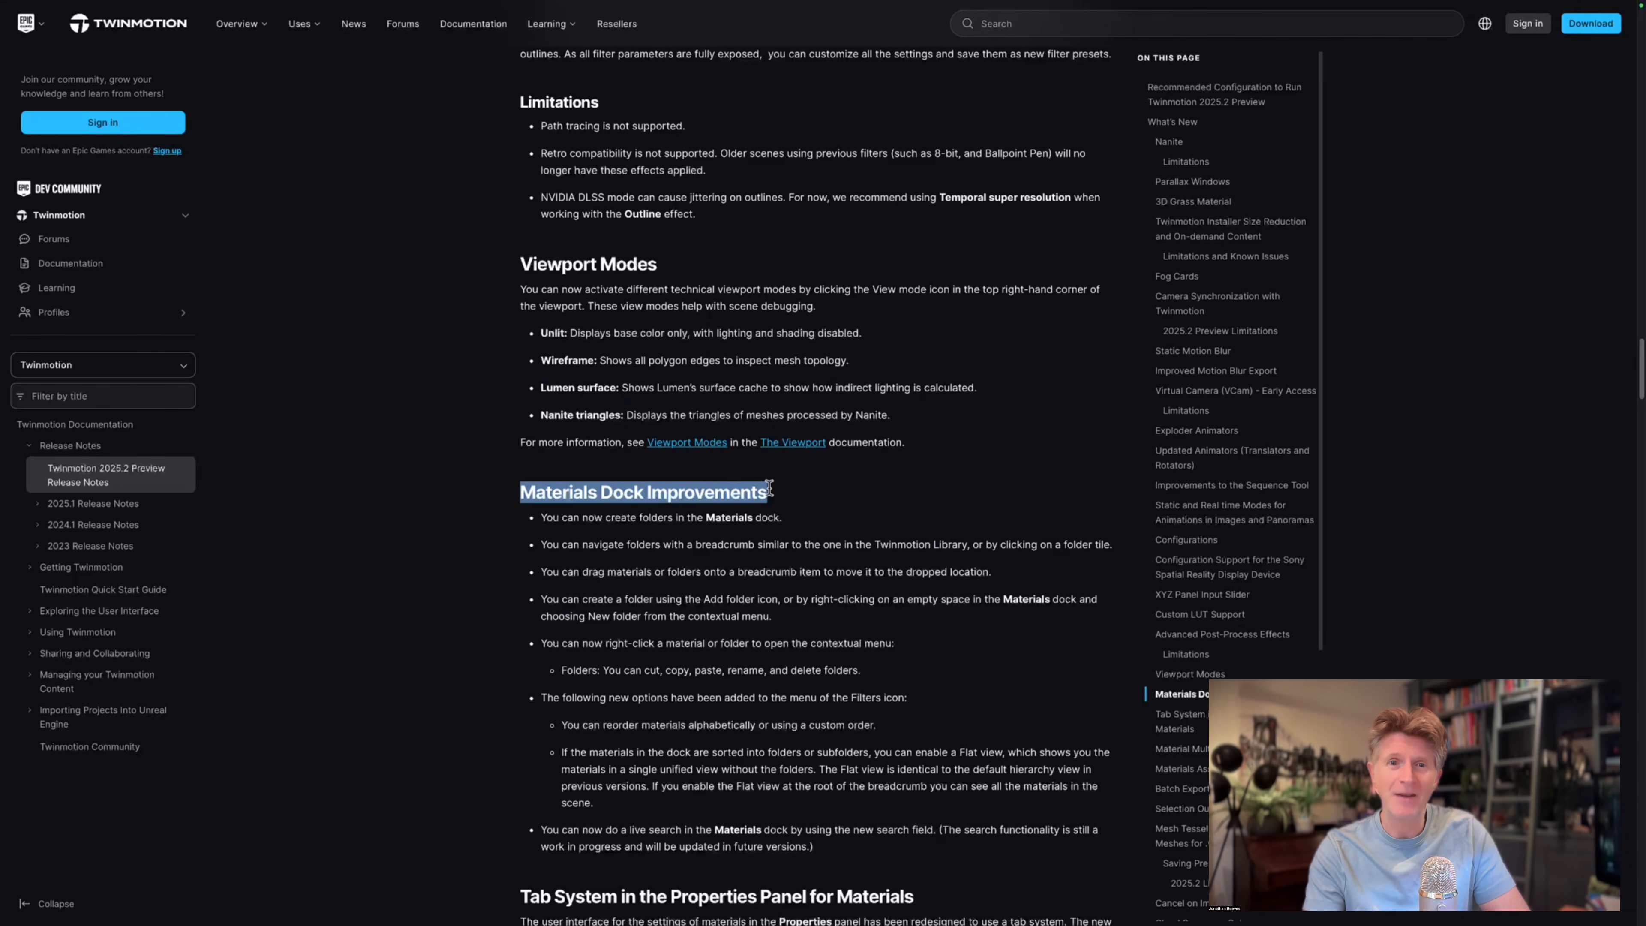
scroll(825, 483, down, 3)
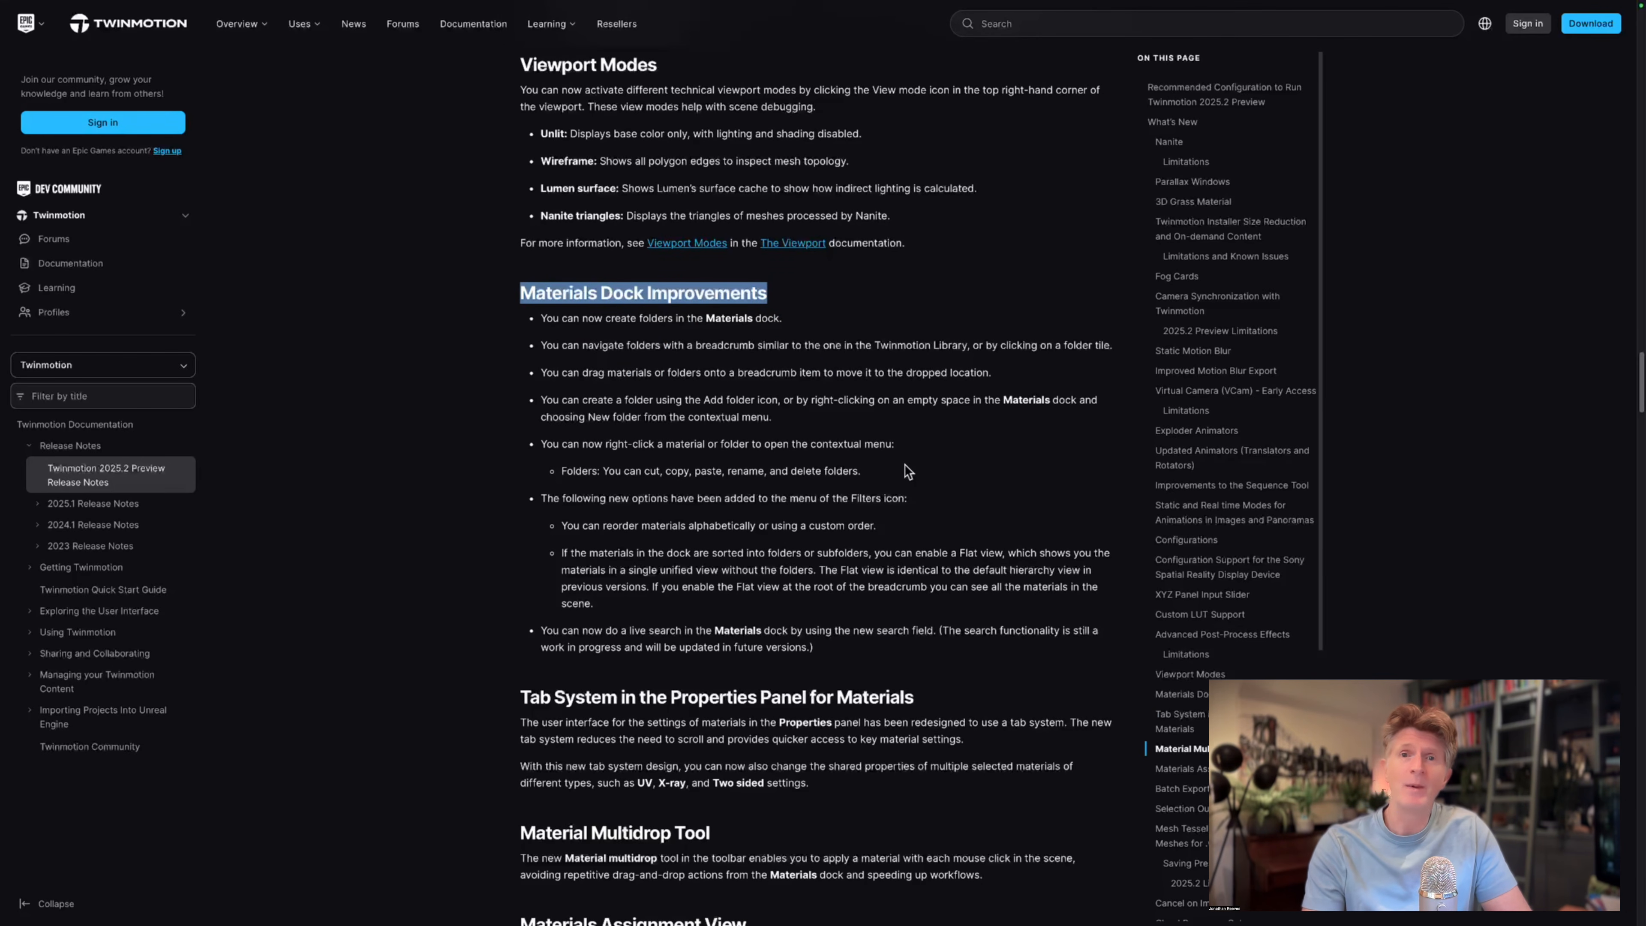
scroll(904, 464, down, 3)
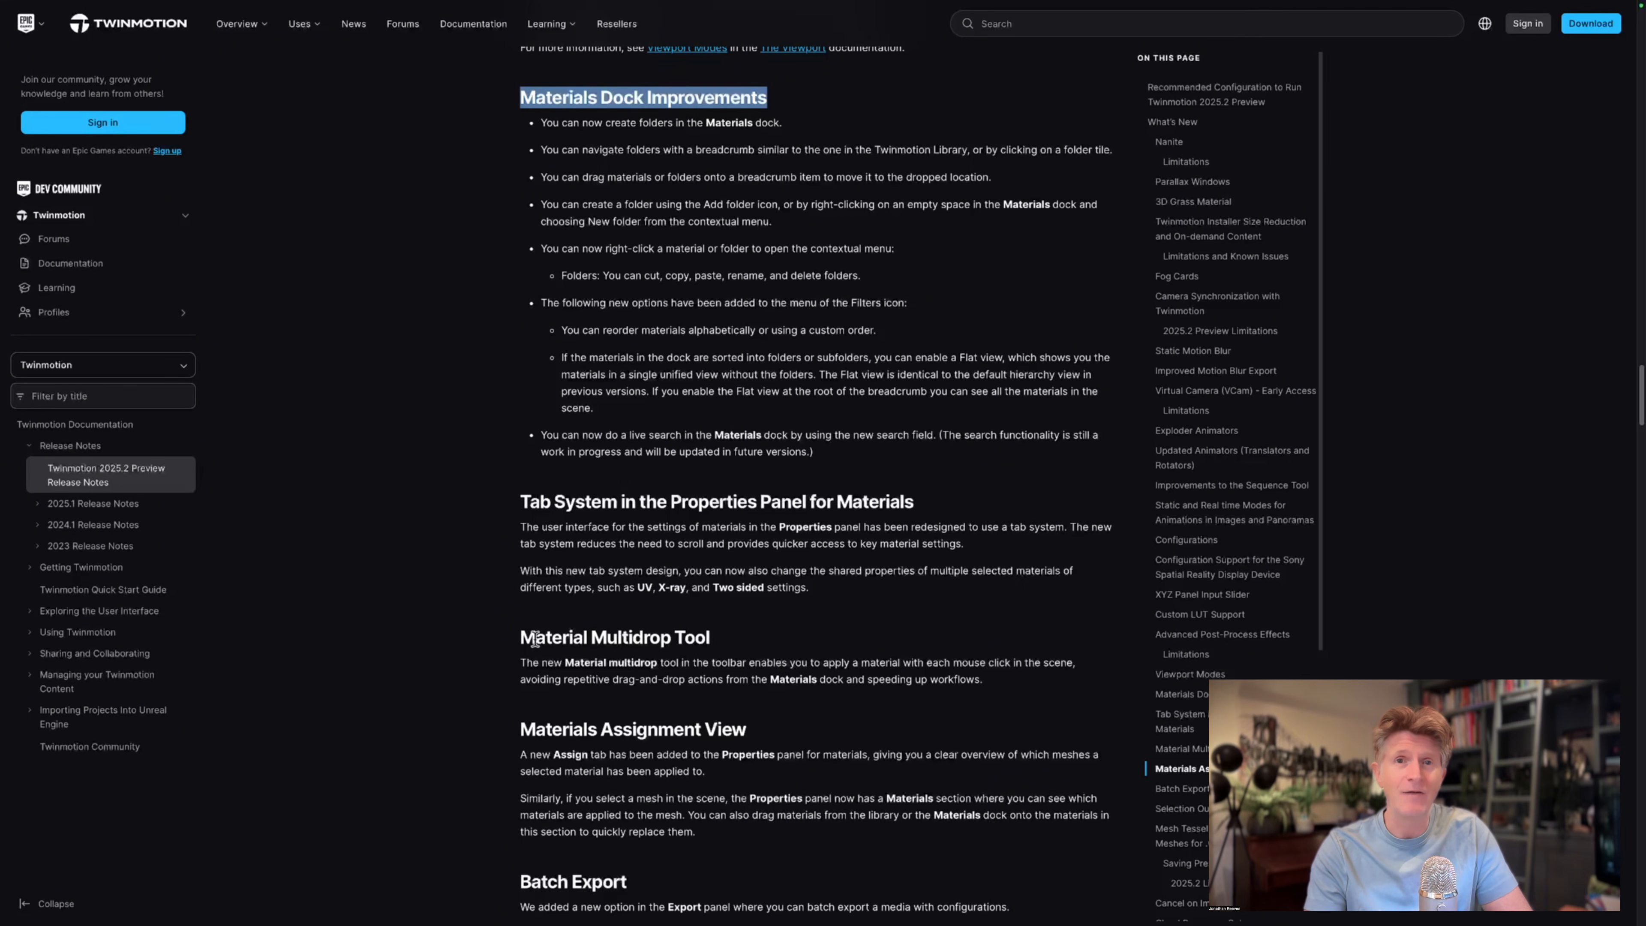
drag(523, 636, 710, 629)
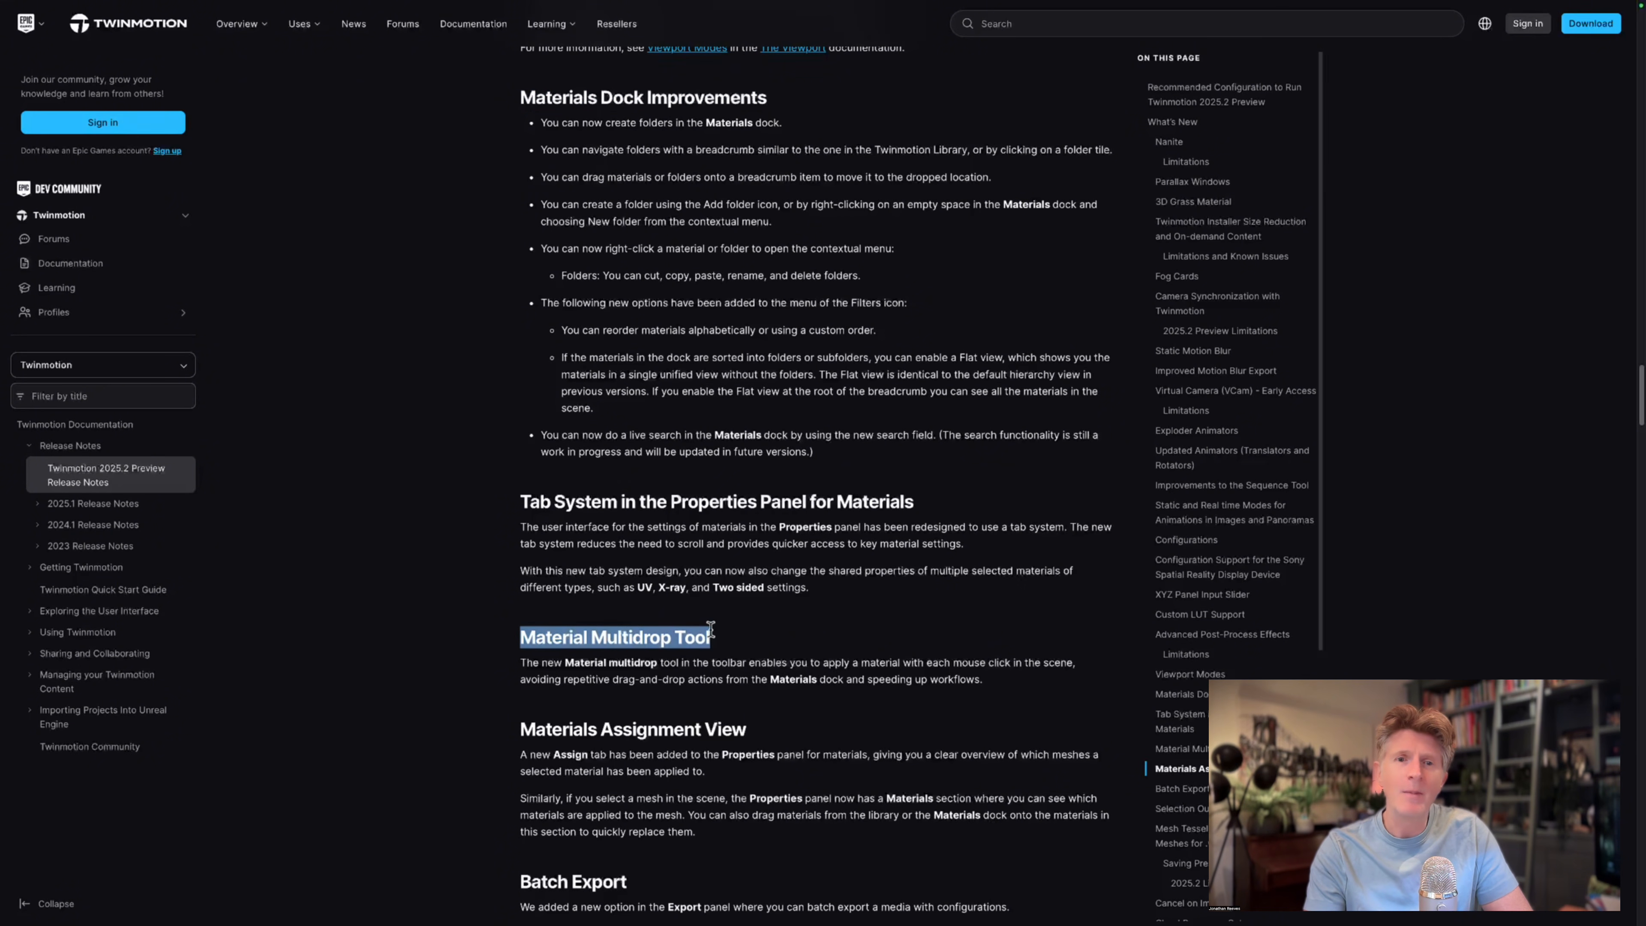
Review the Materials Assignment View and Batch Export sections, highlighting both headings.
scroll(896, 577, down, 3)
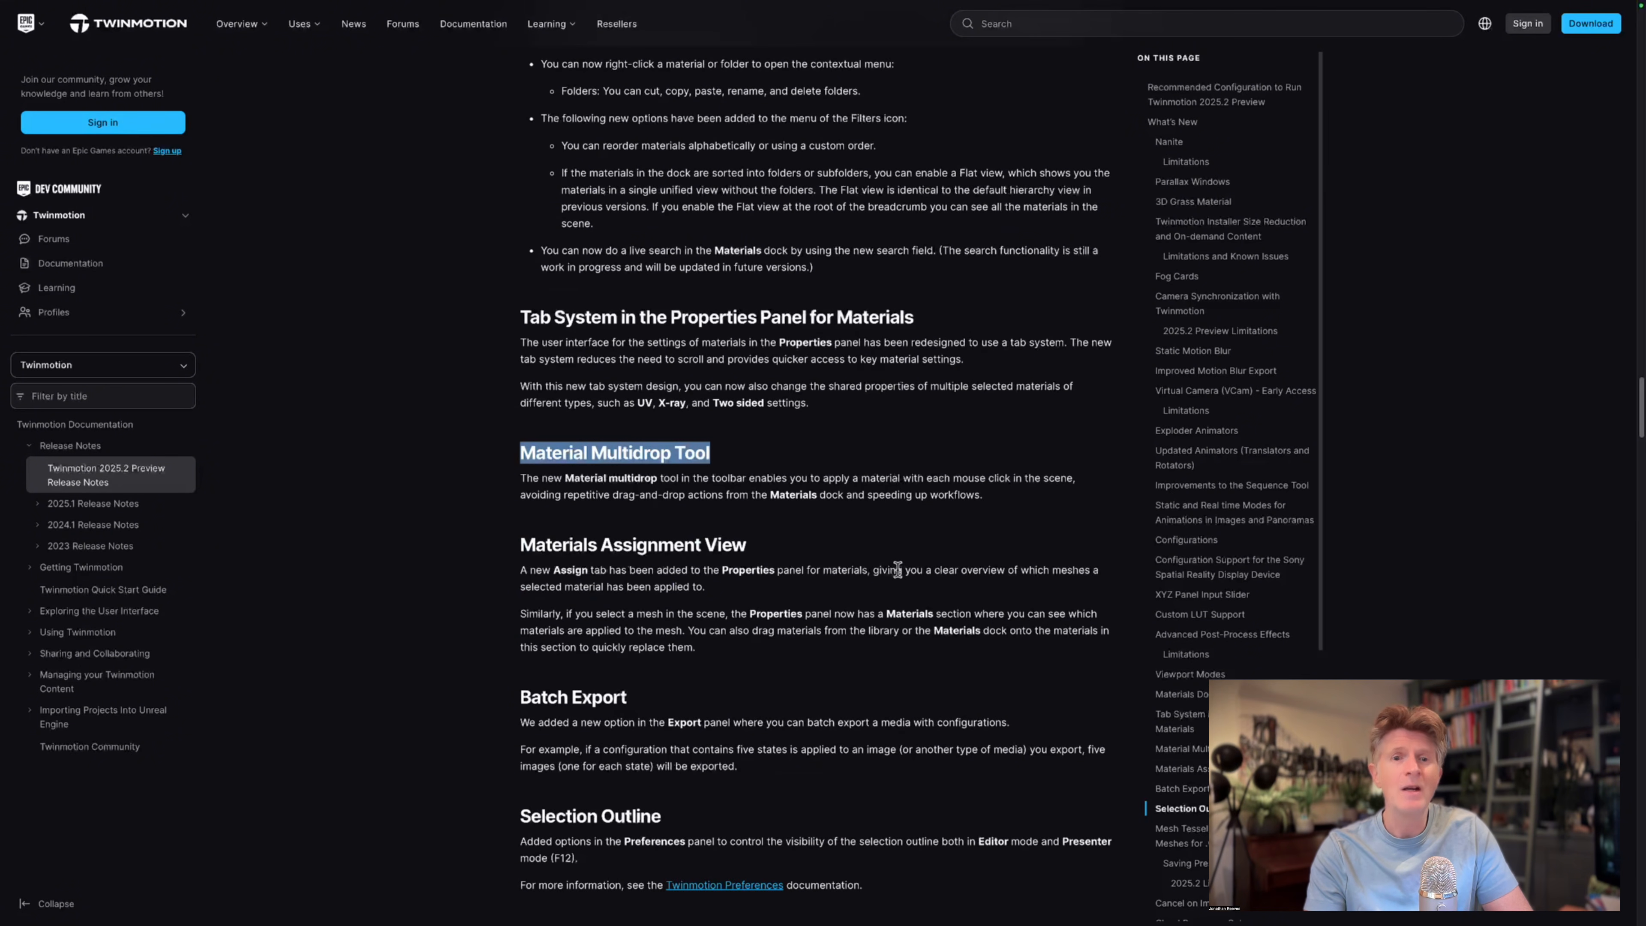
scroll(897, 571, down, 1)
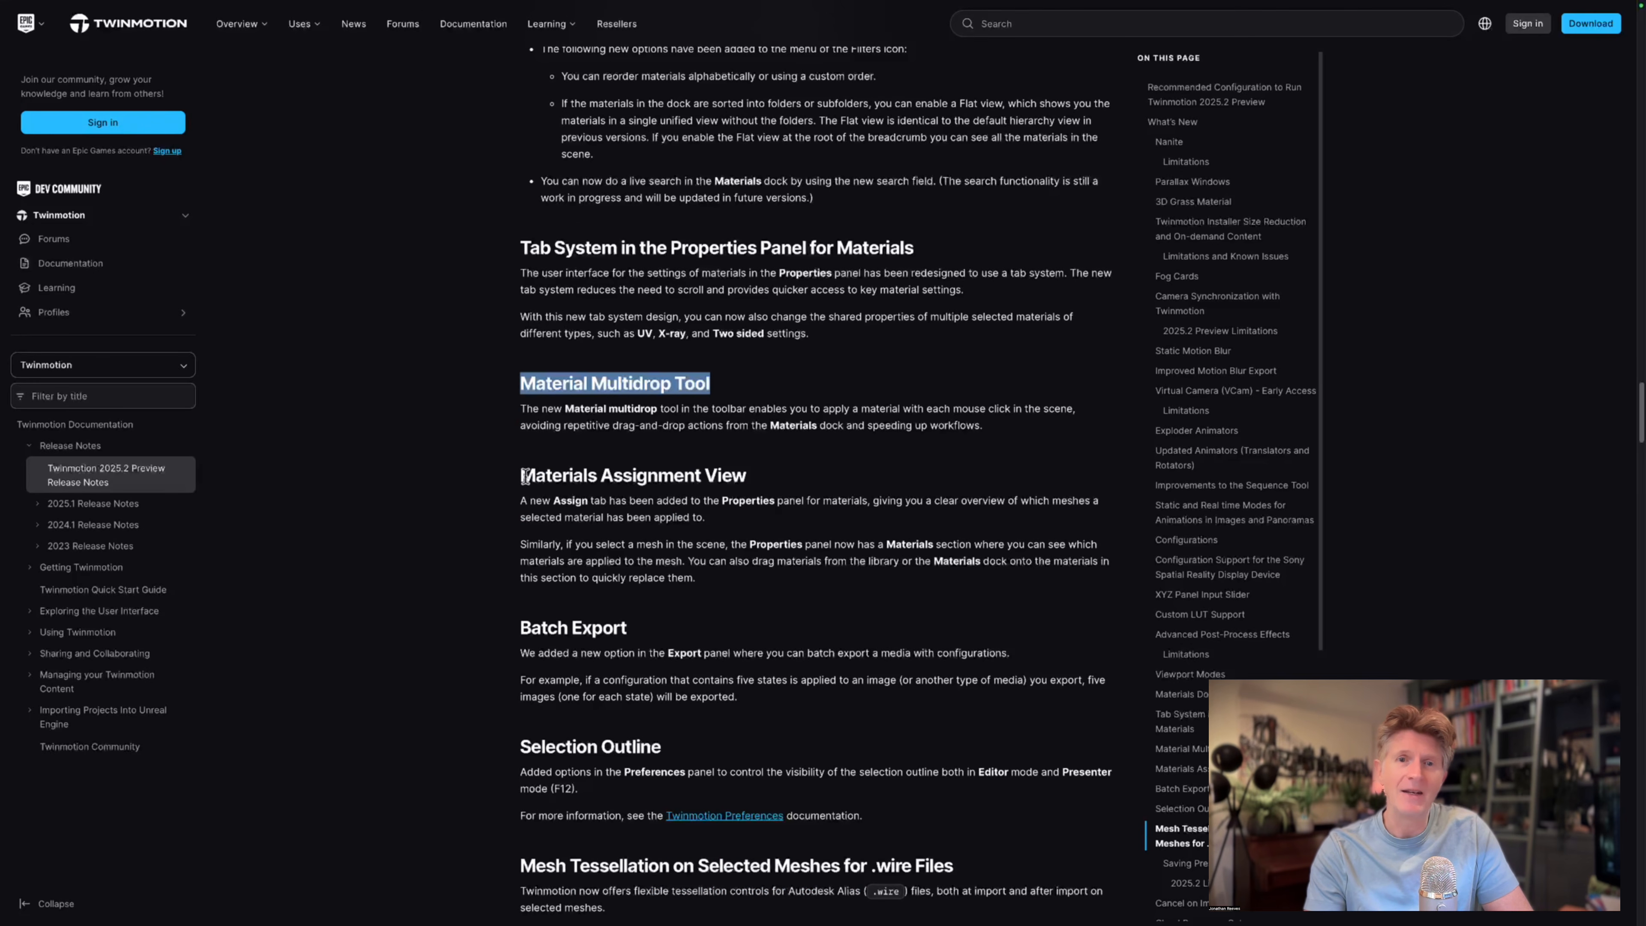
drag(525, 476, 748, 475)
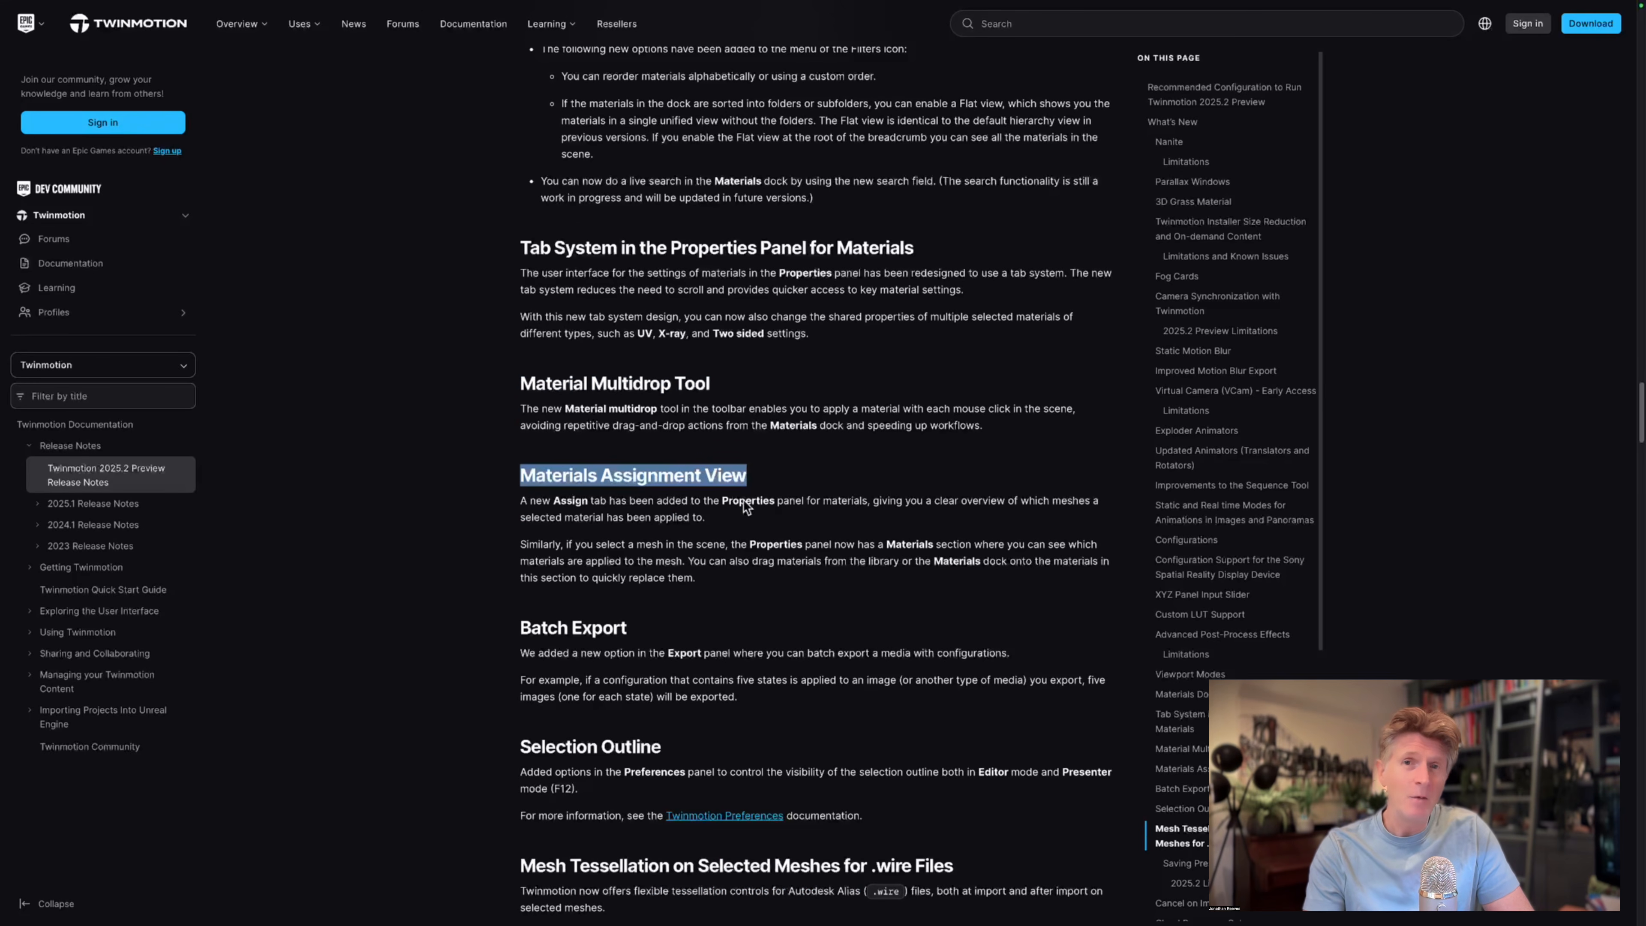
scroll(792, 624, down, 3)
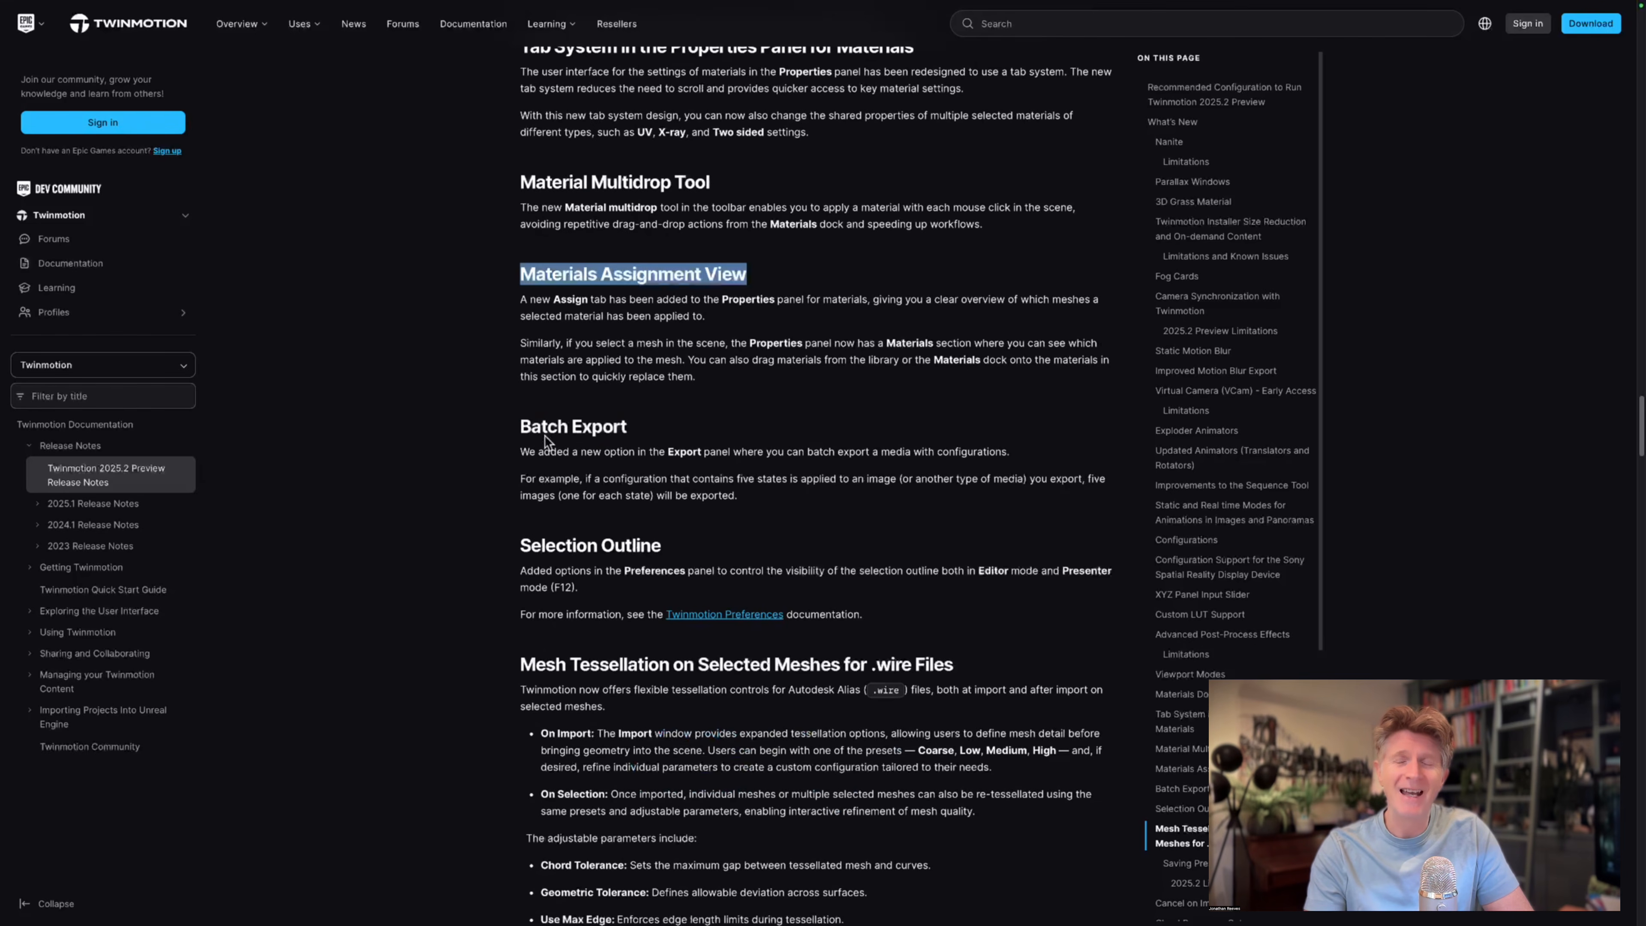
drag(522, 426, 628, 426)
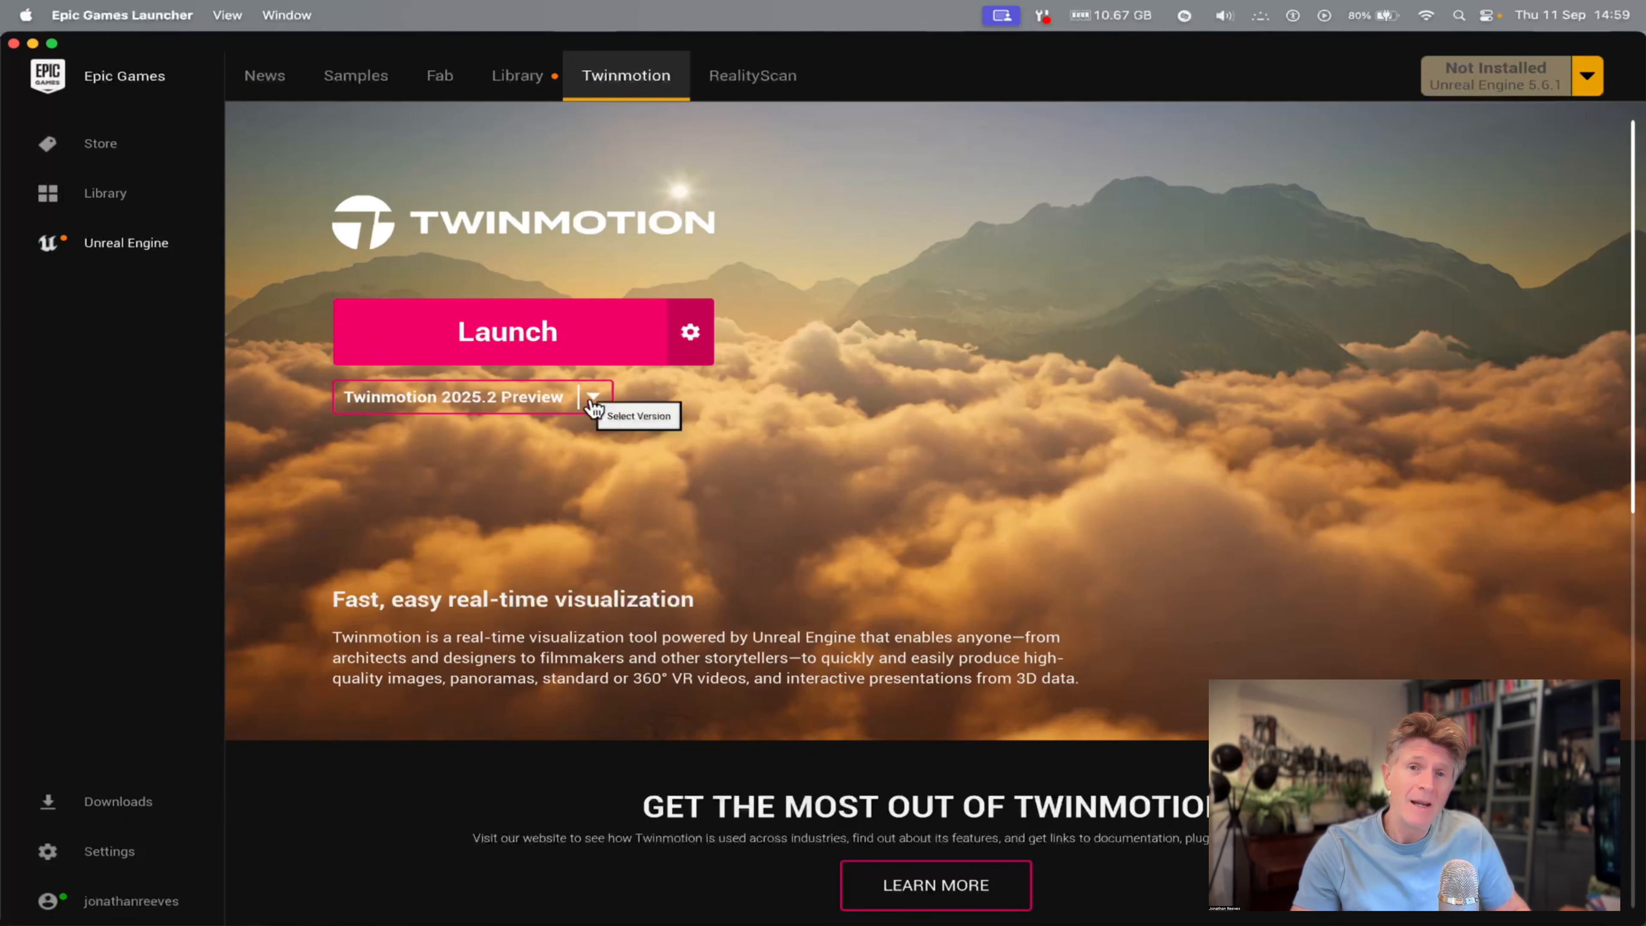
Check the available Twinmotion versions in the Epic Games Launcher and launch Twinmotion 2025.2 Preview.
click(592, 401)
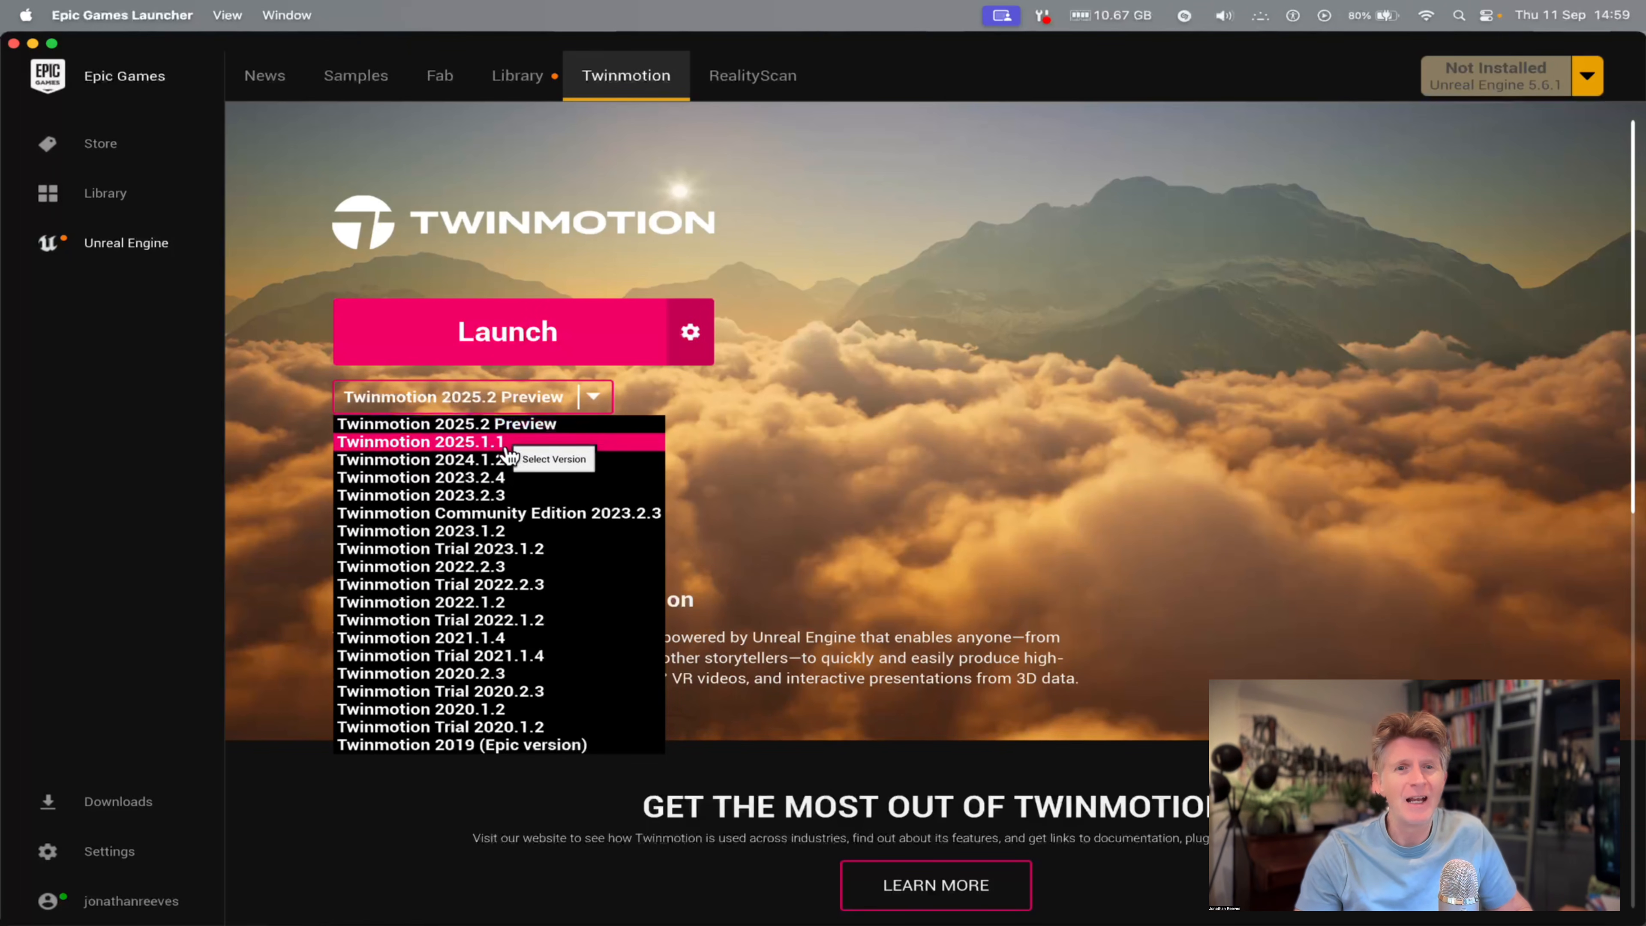
click(532, 344)
click(532, 343)
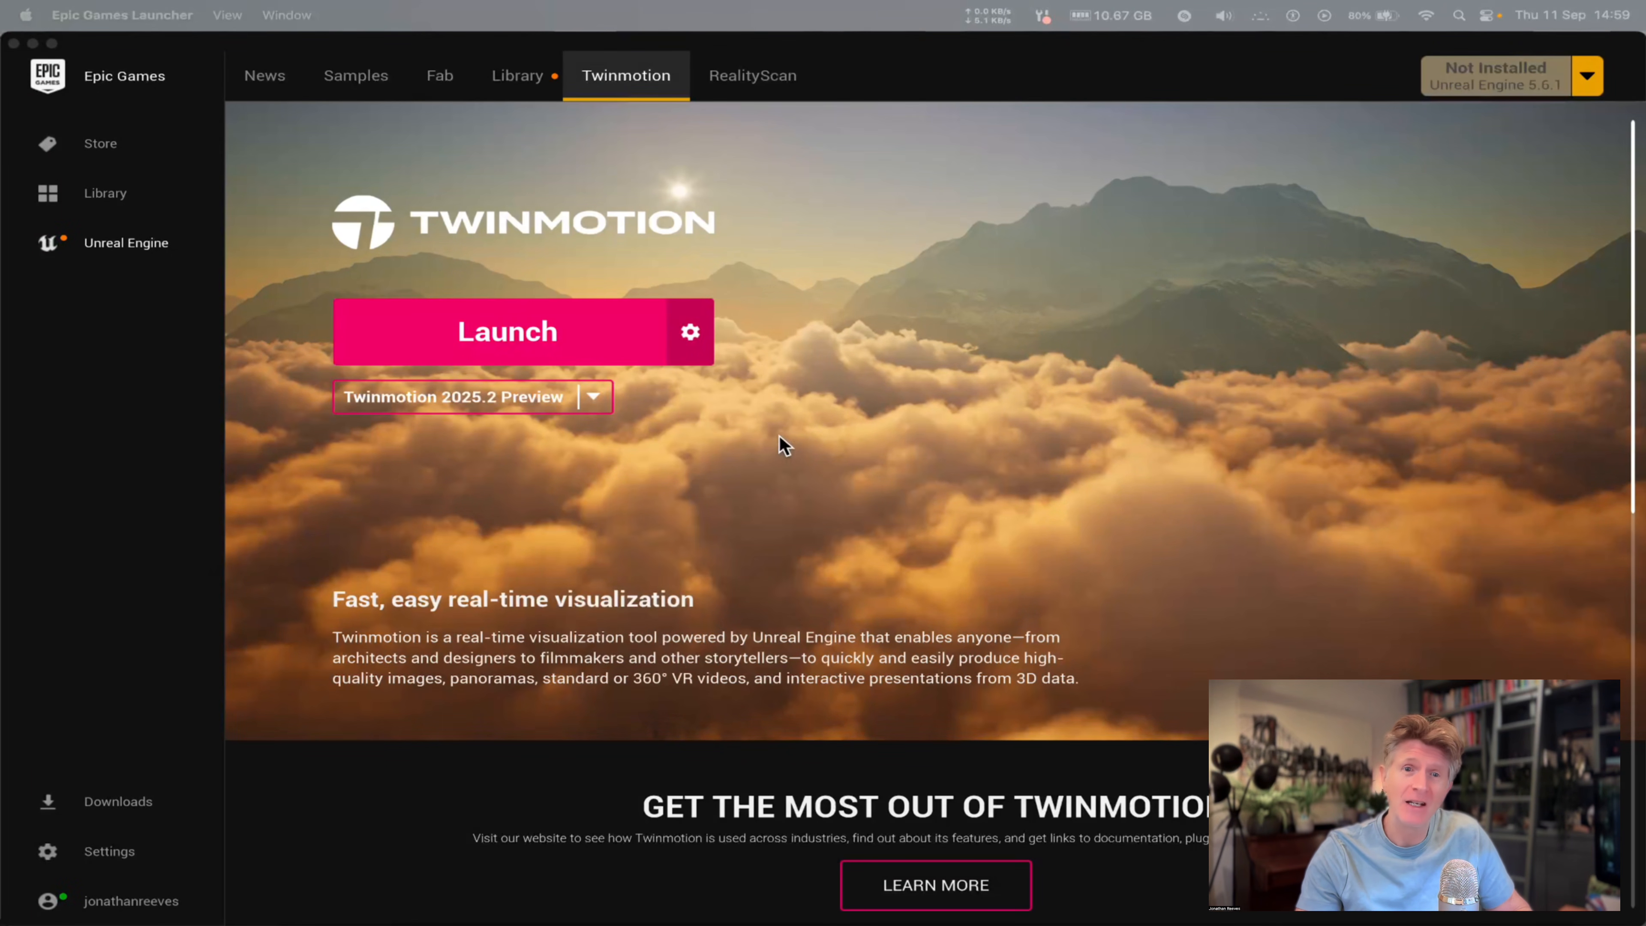
click(780, 438)
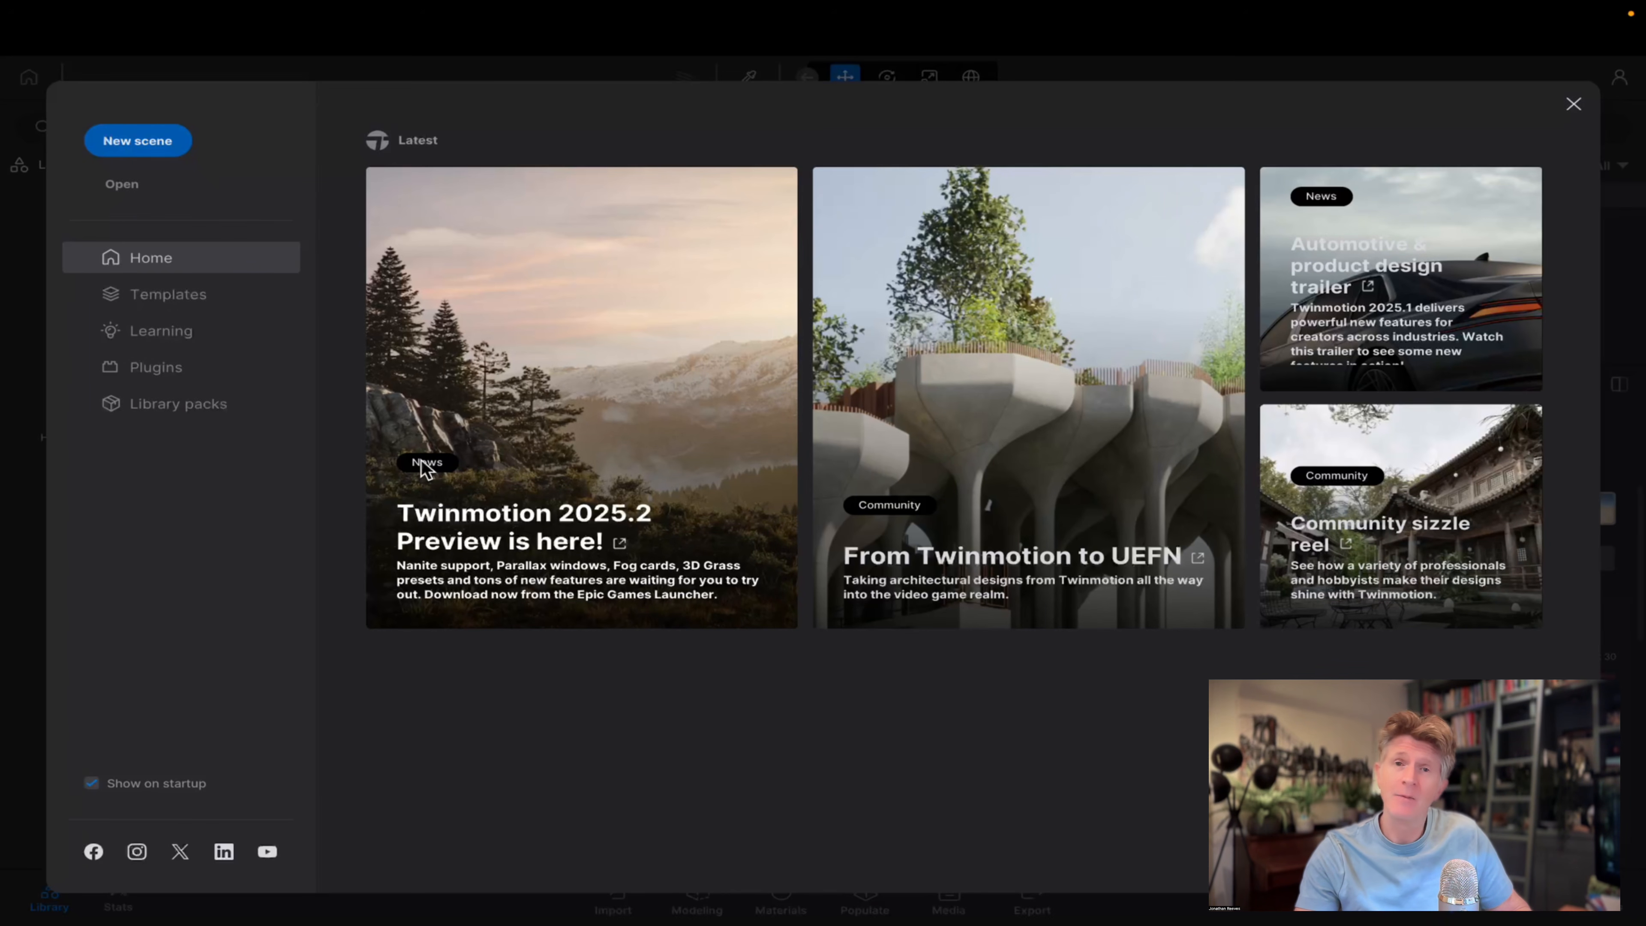
Browse the scene templates by the Architecture, Product and Transportation categories, then return to all templates.
click(196, 295)
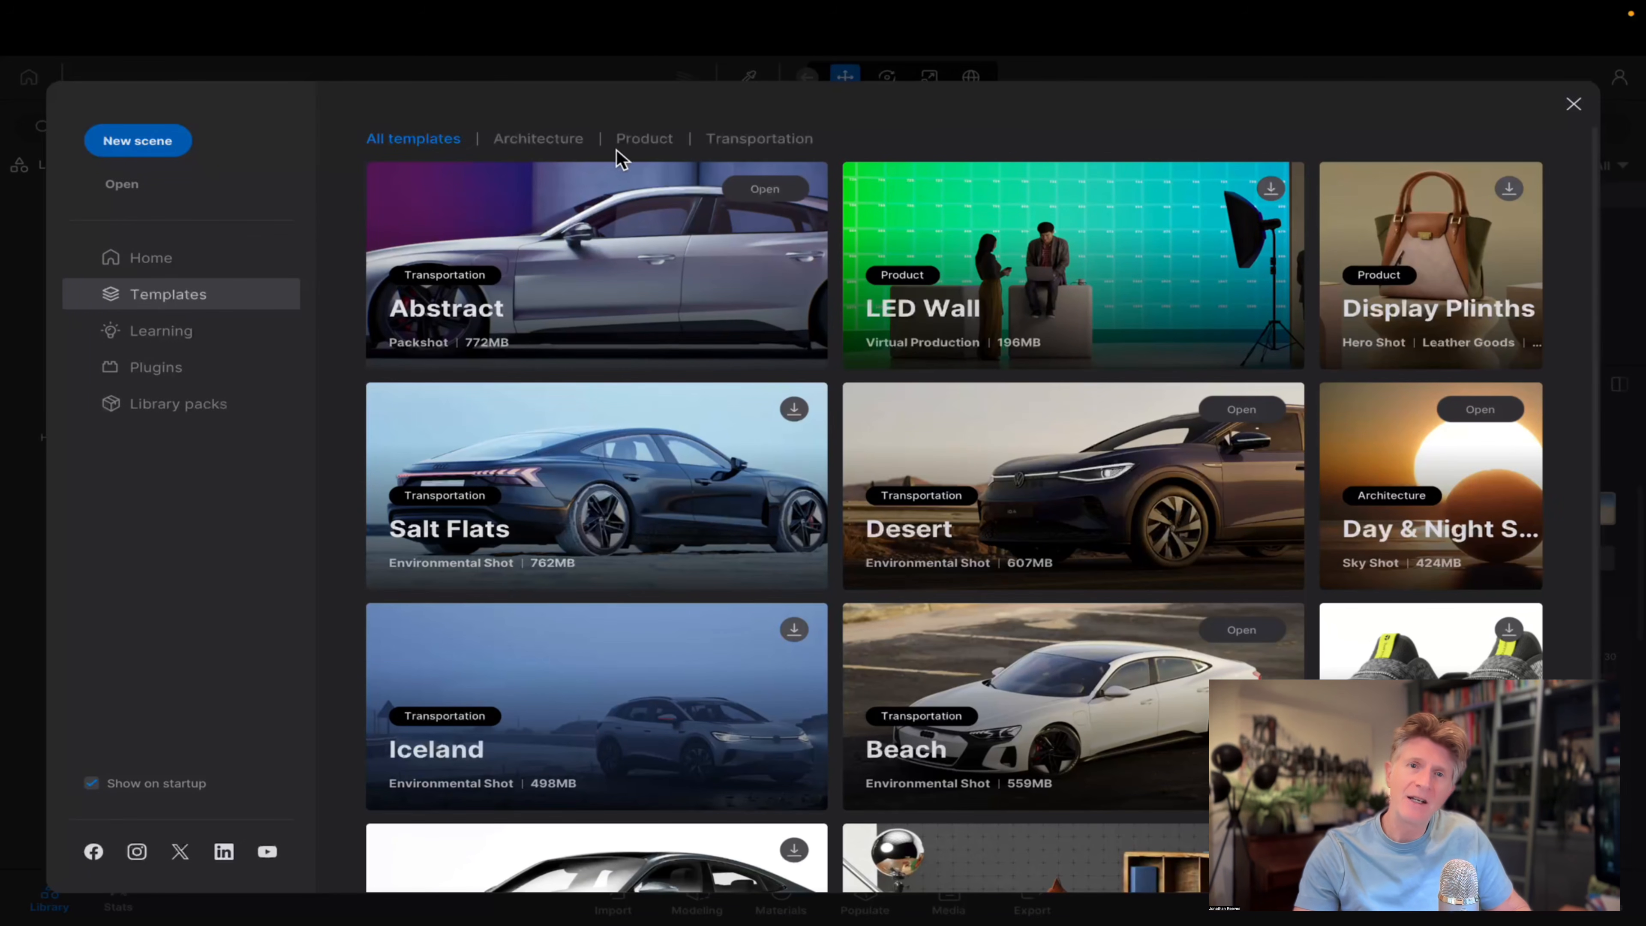
click(540, 142)
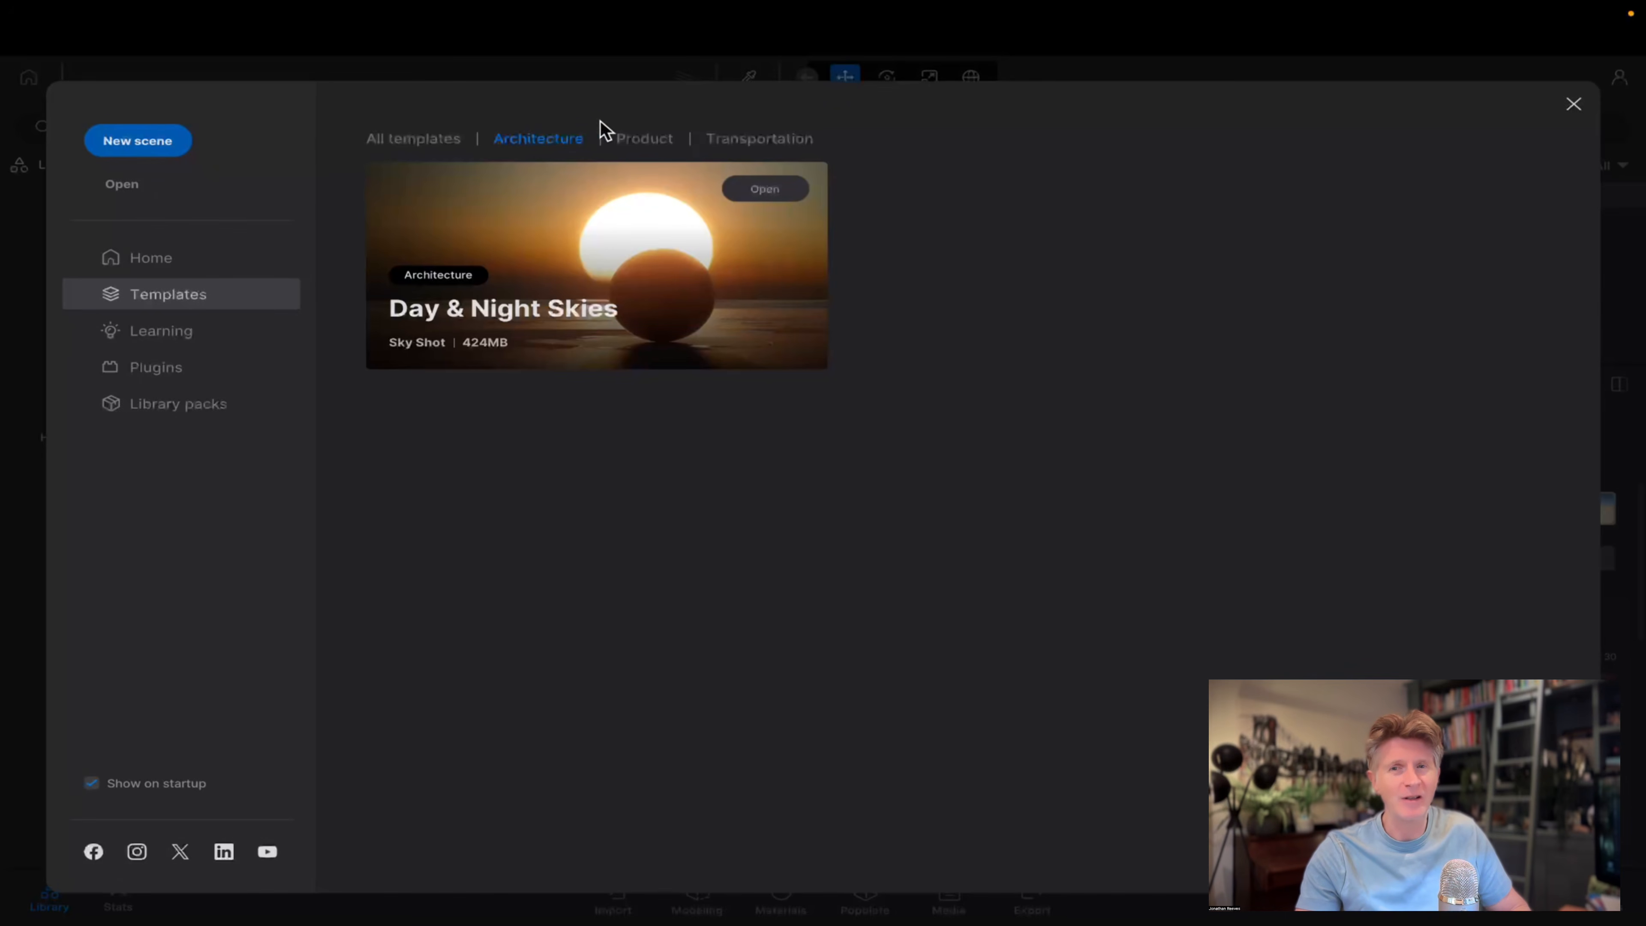
click(645, 141)
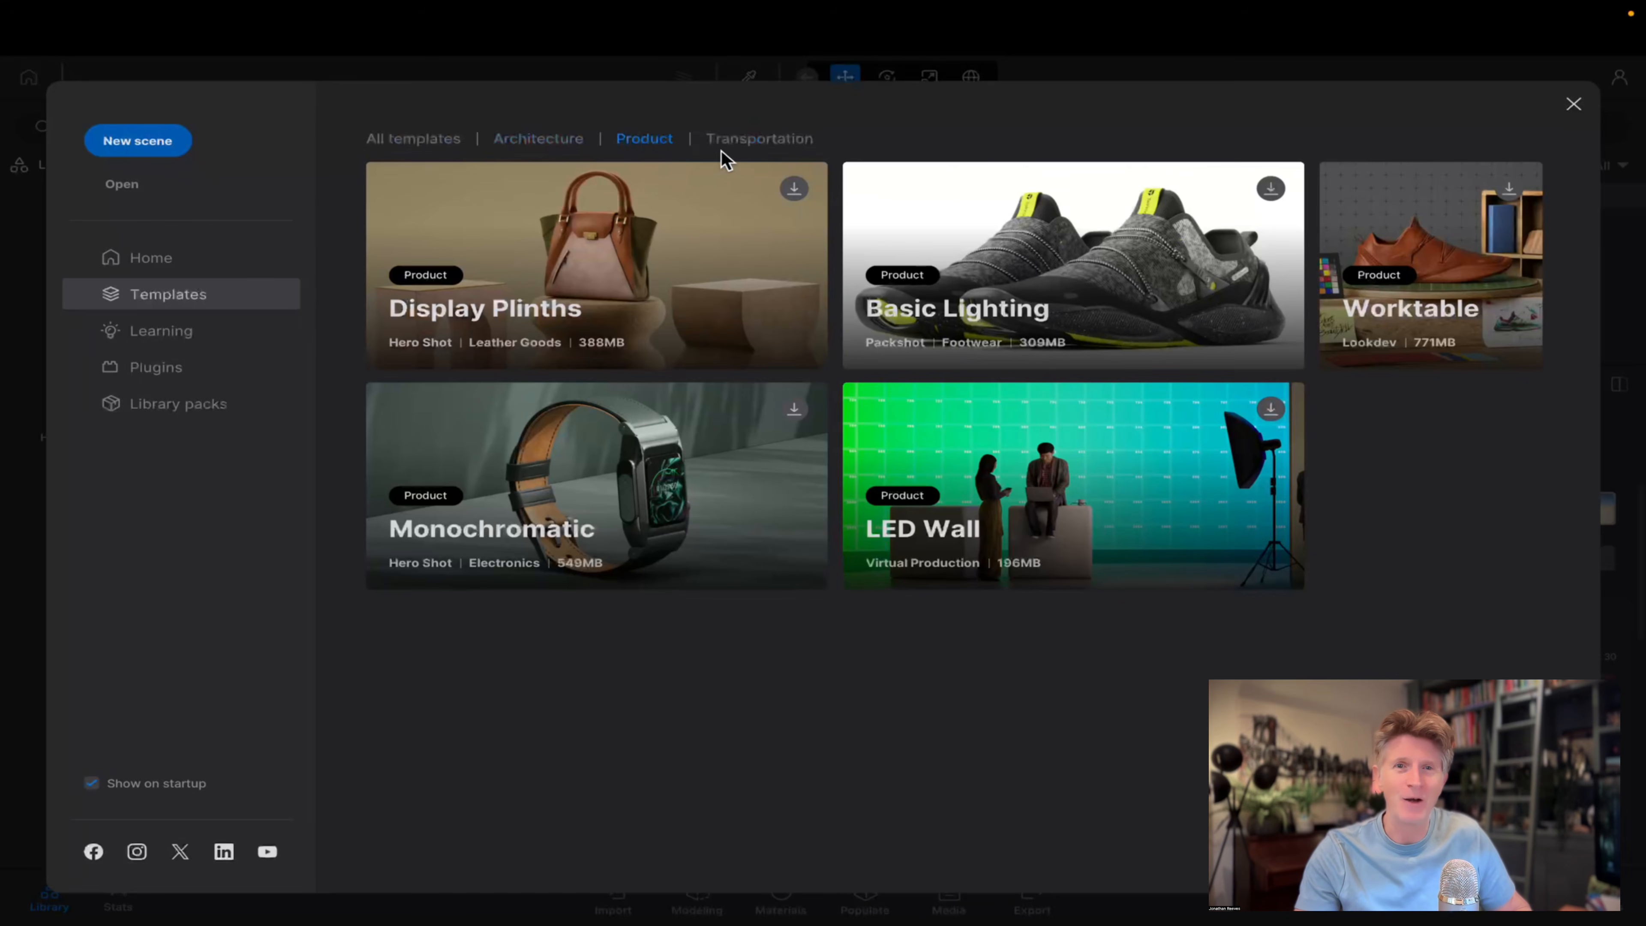
click(767, 133)
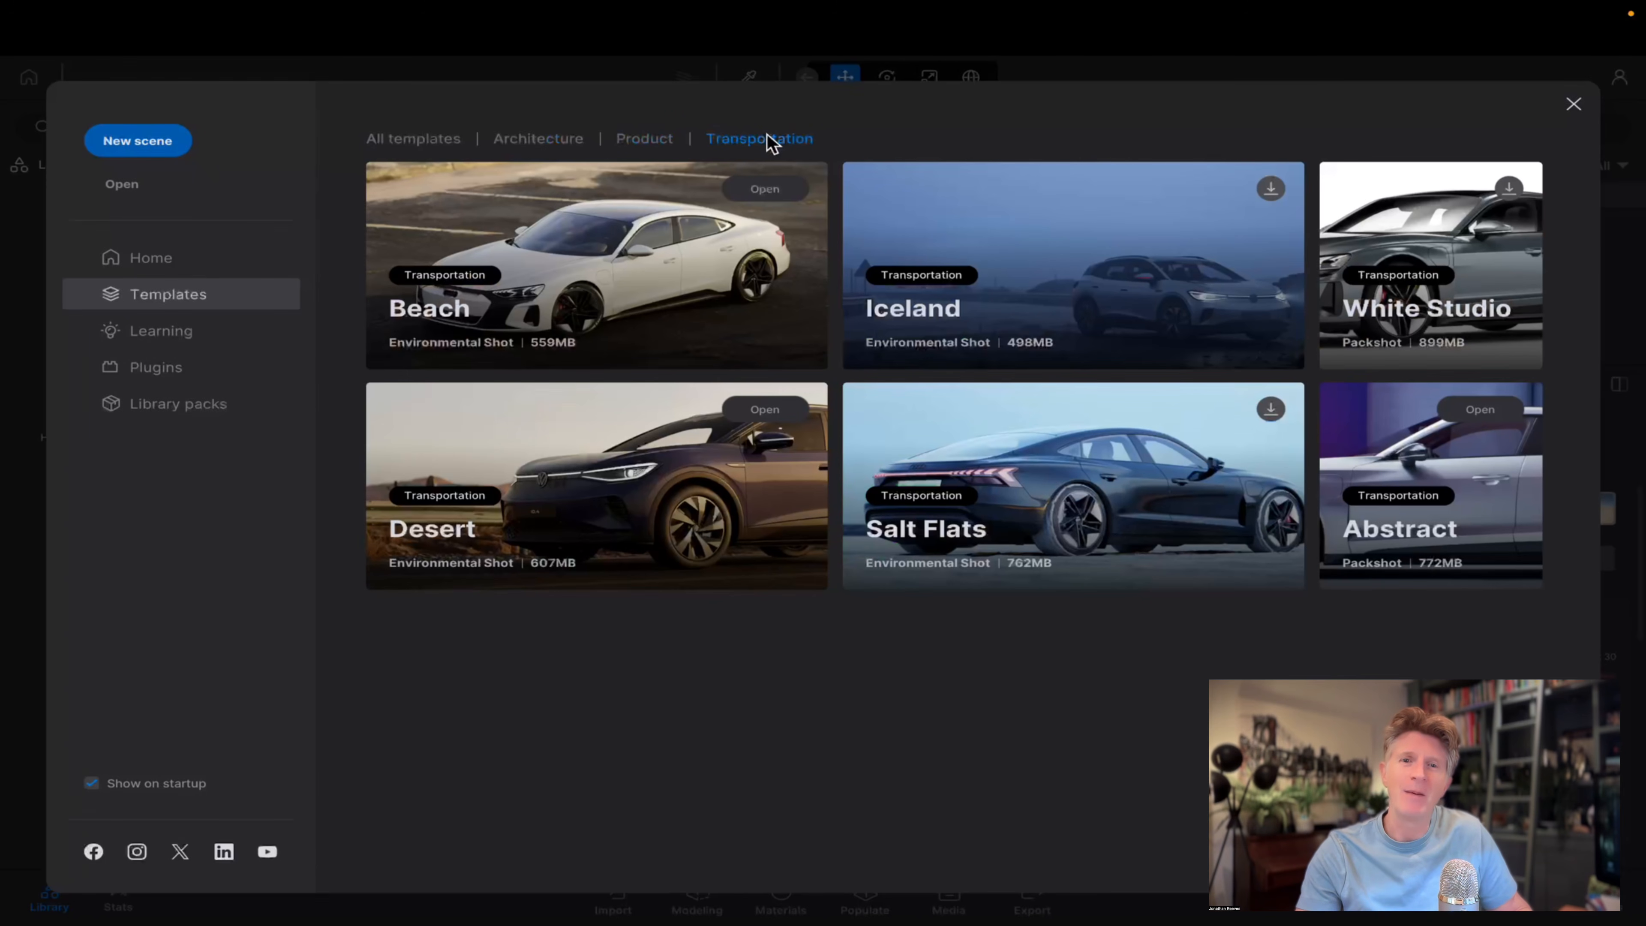
click(405, 139)
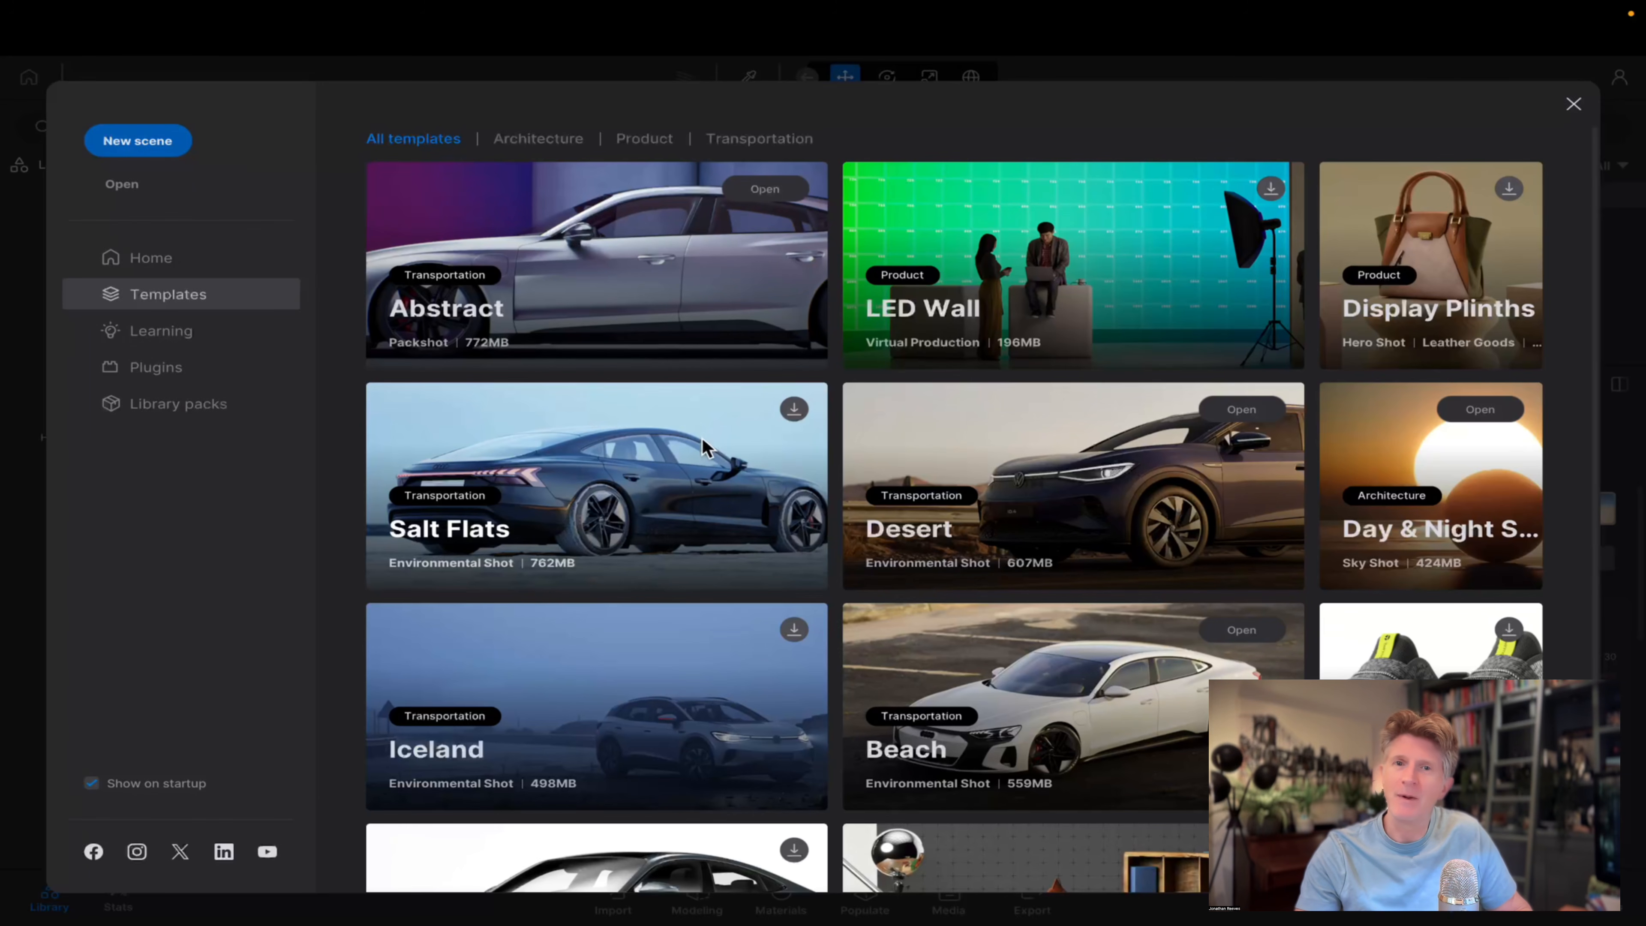
Try to open the Beach template from the full template list, cancelling instead of saving the current scene.
scroll(1009, 507, down, 2)
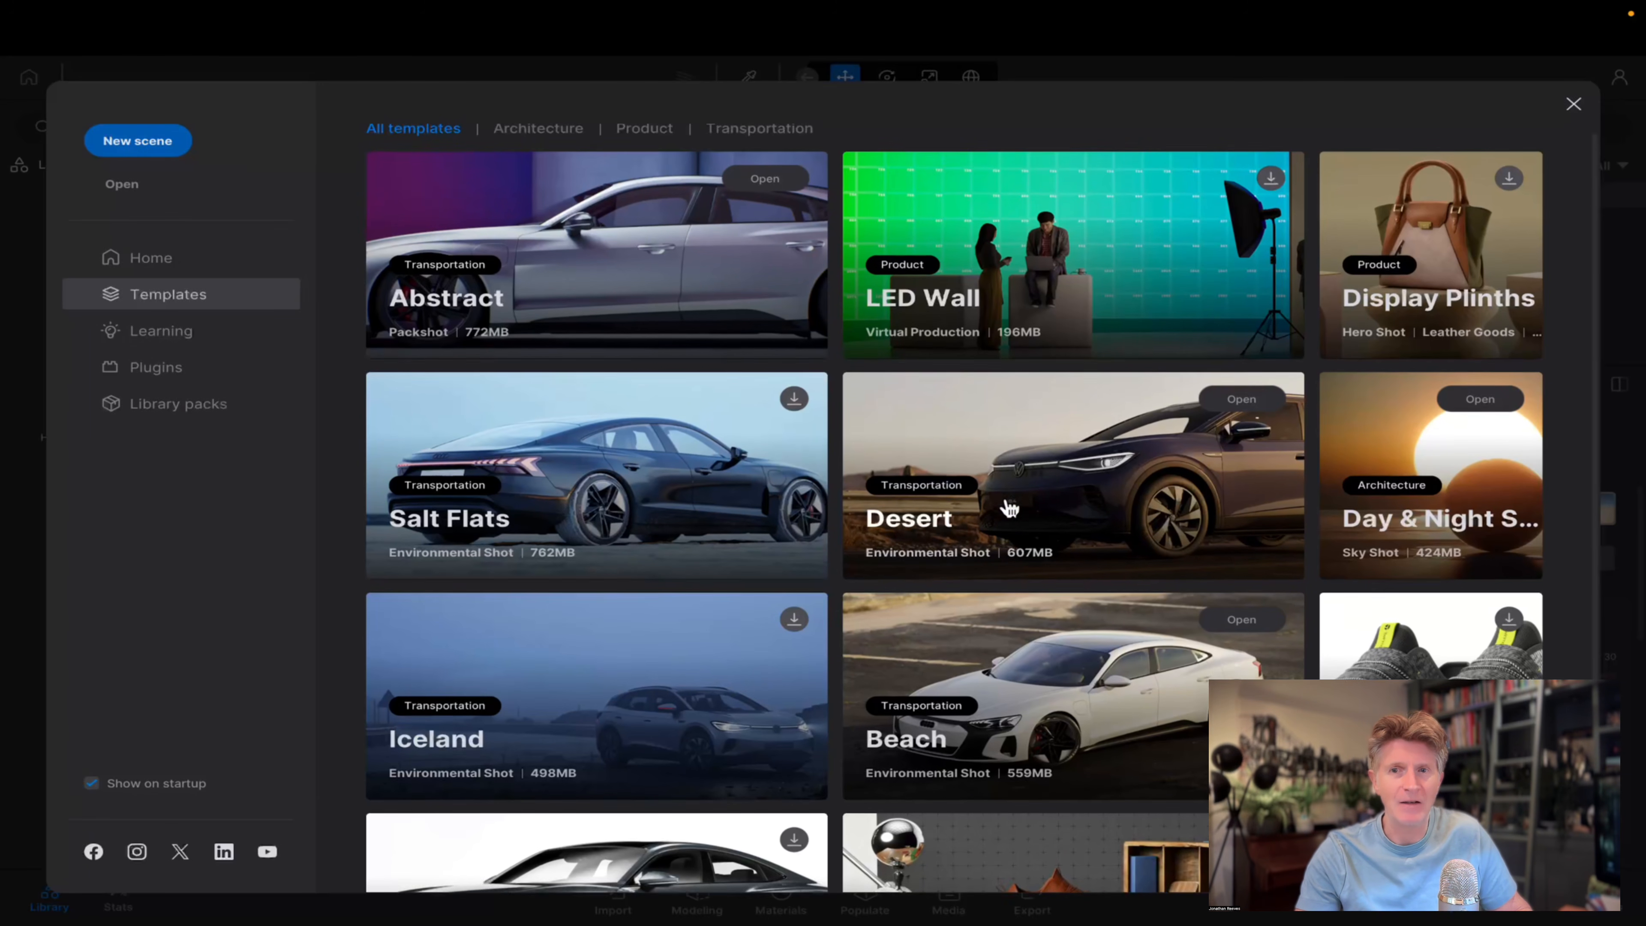
scroll(1008, 507, down, 1)
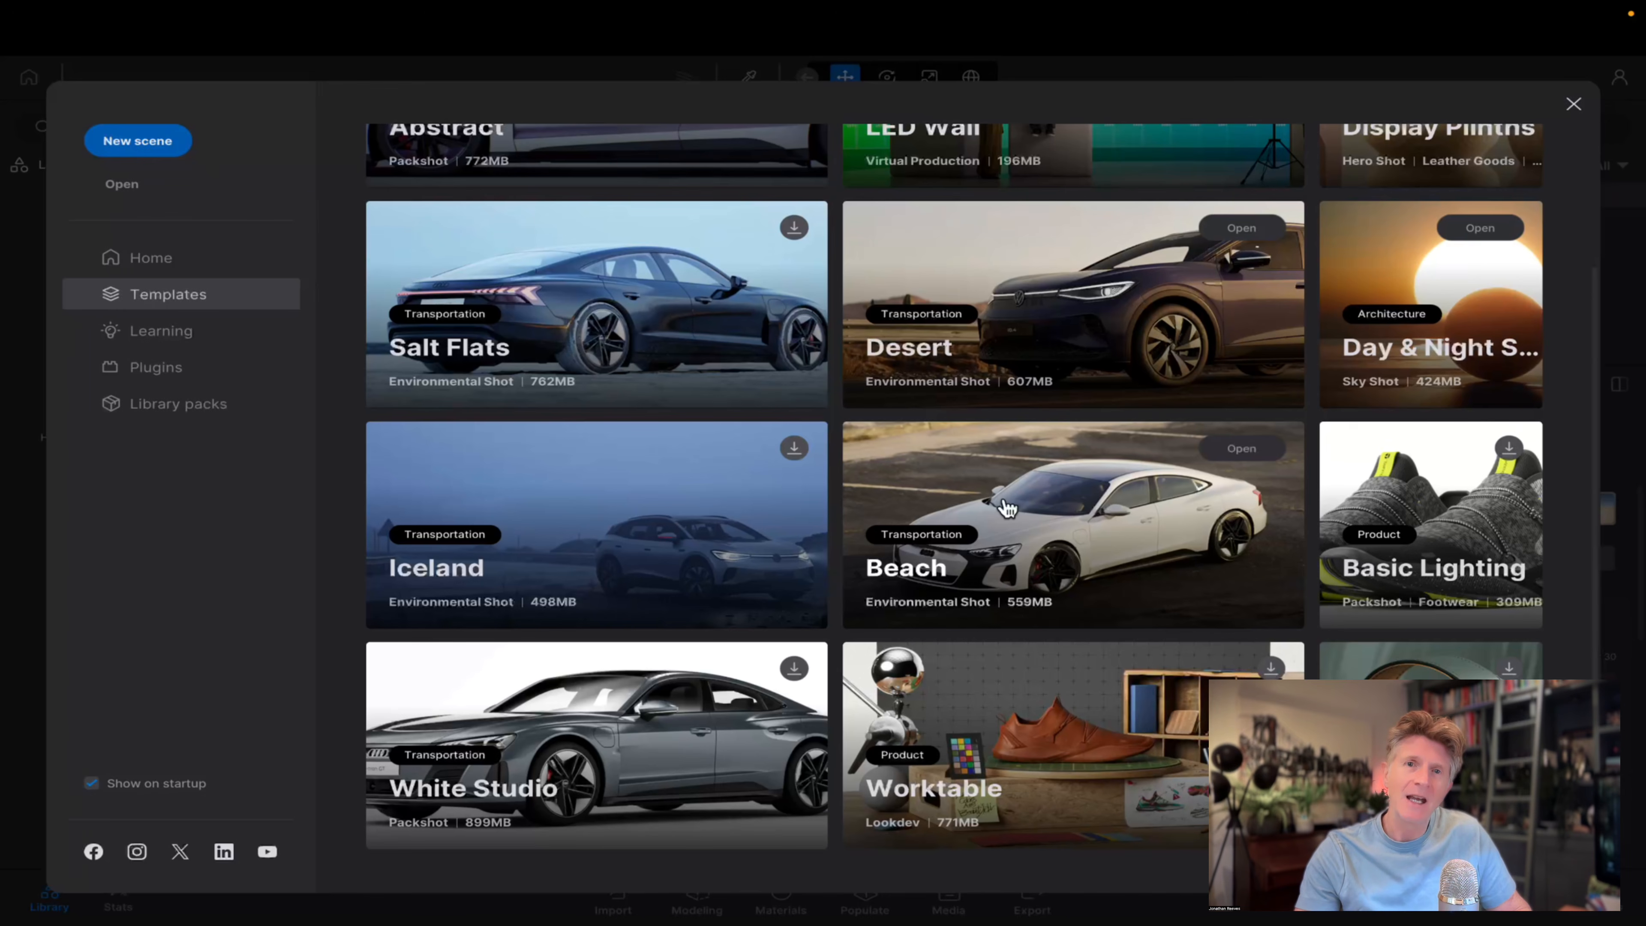
click(1253, 451)
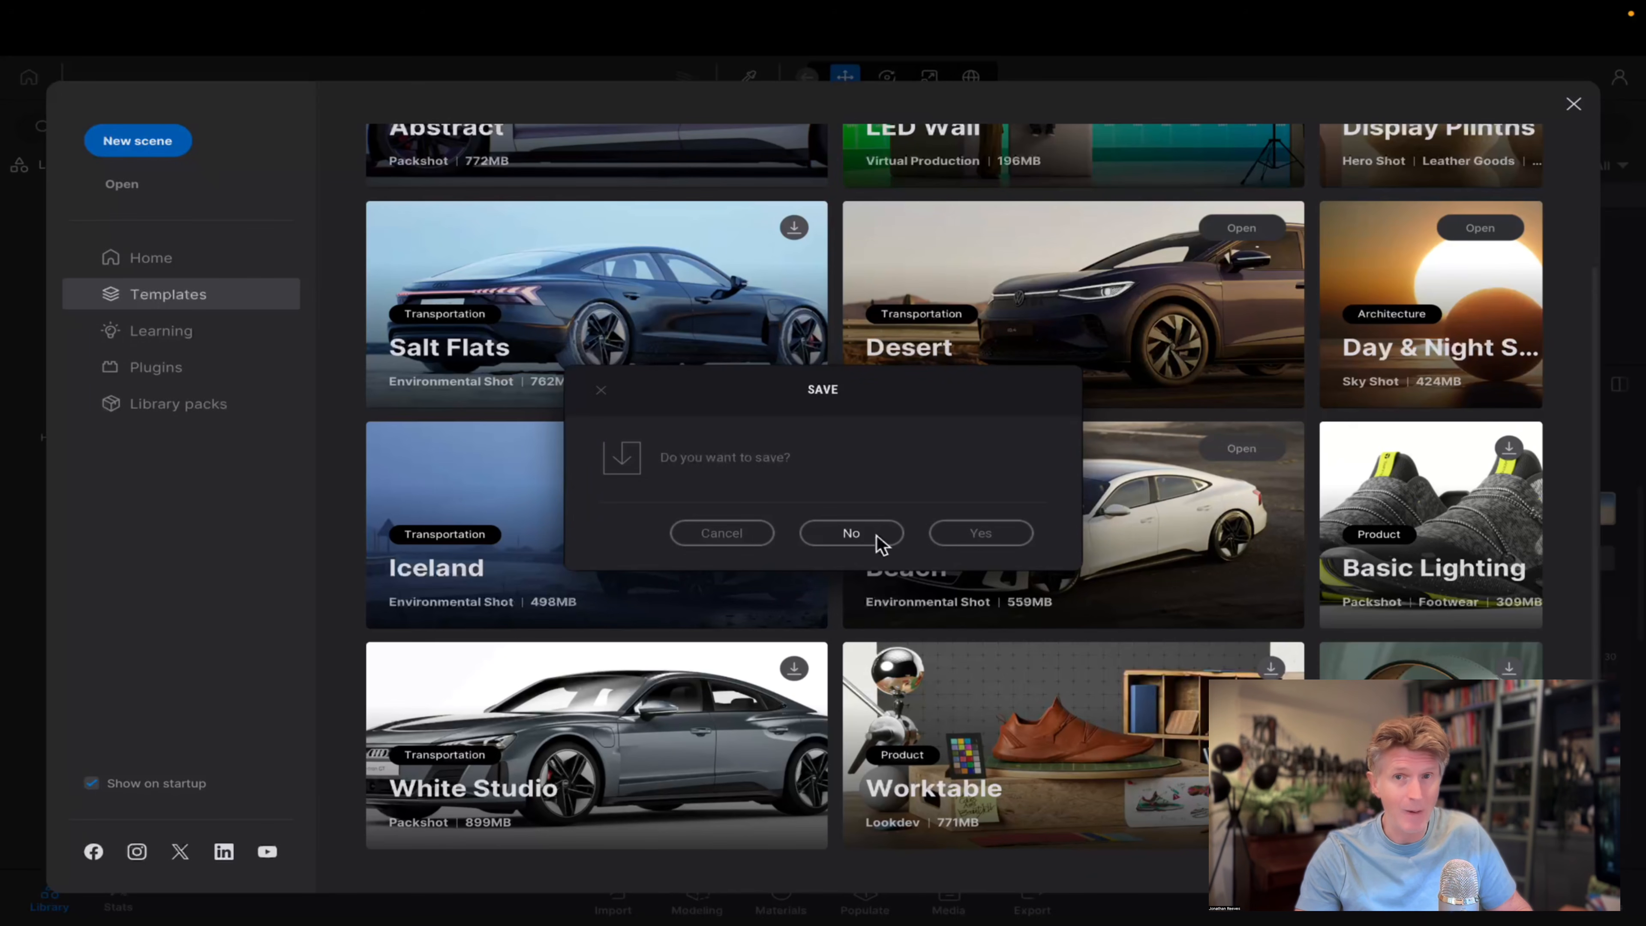
click(726, 537)
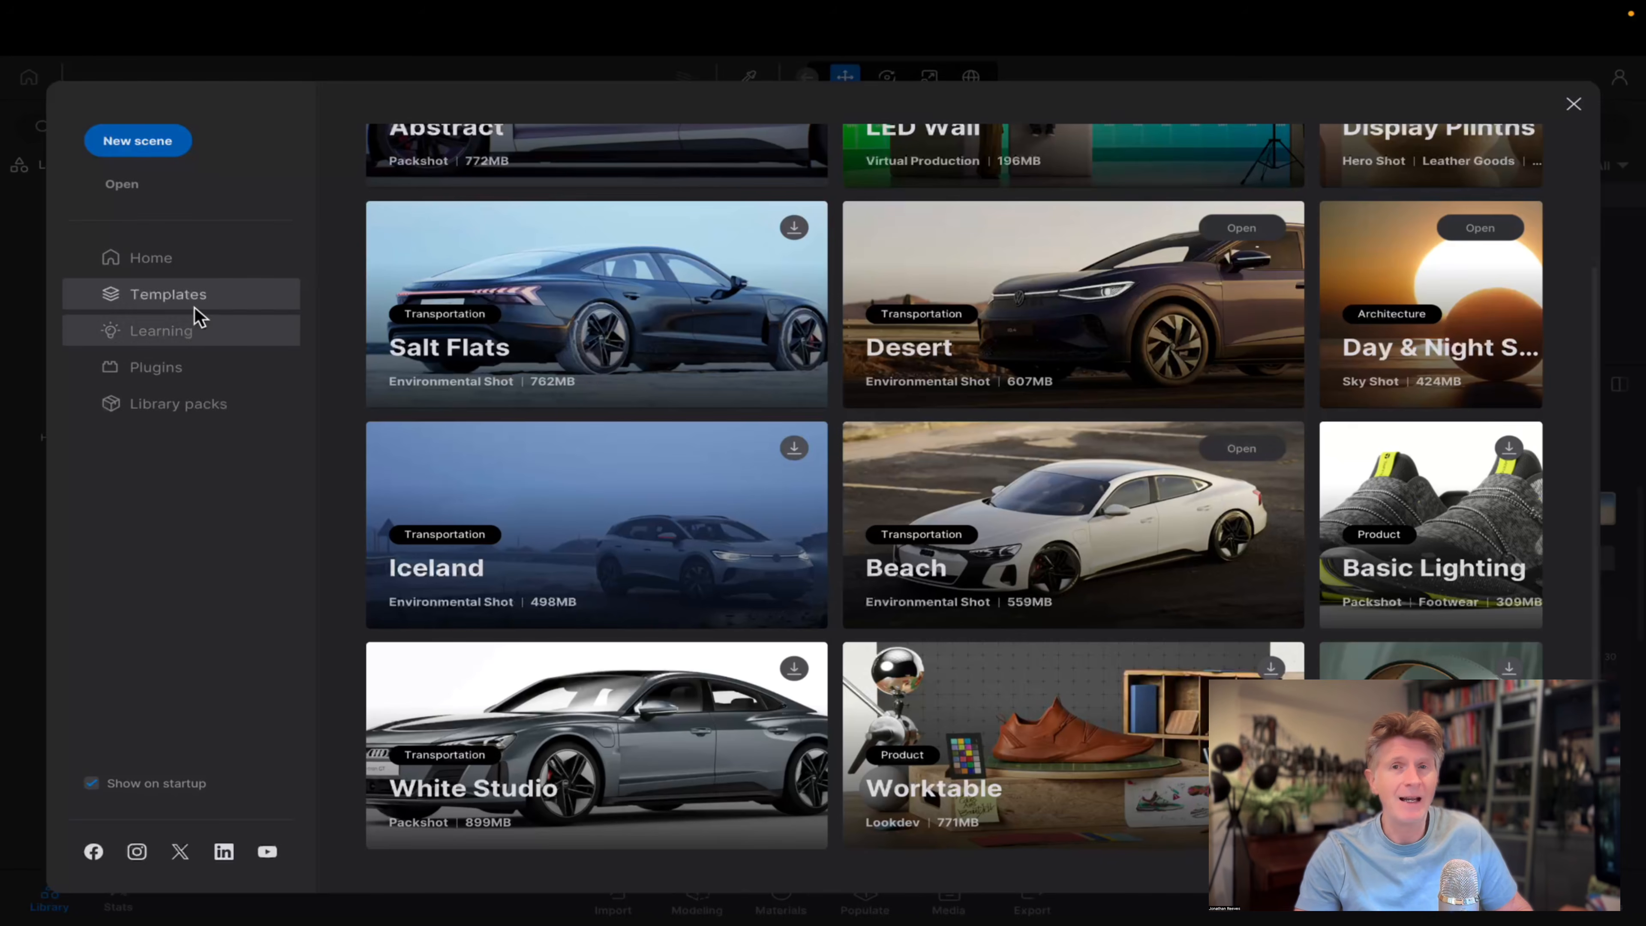
Download the Lakehouse Retreat demo scene from the learning resources.
click(162, 332)
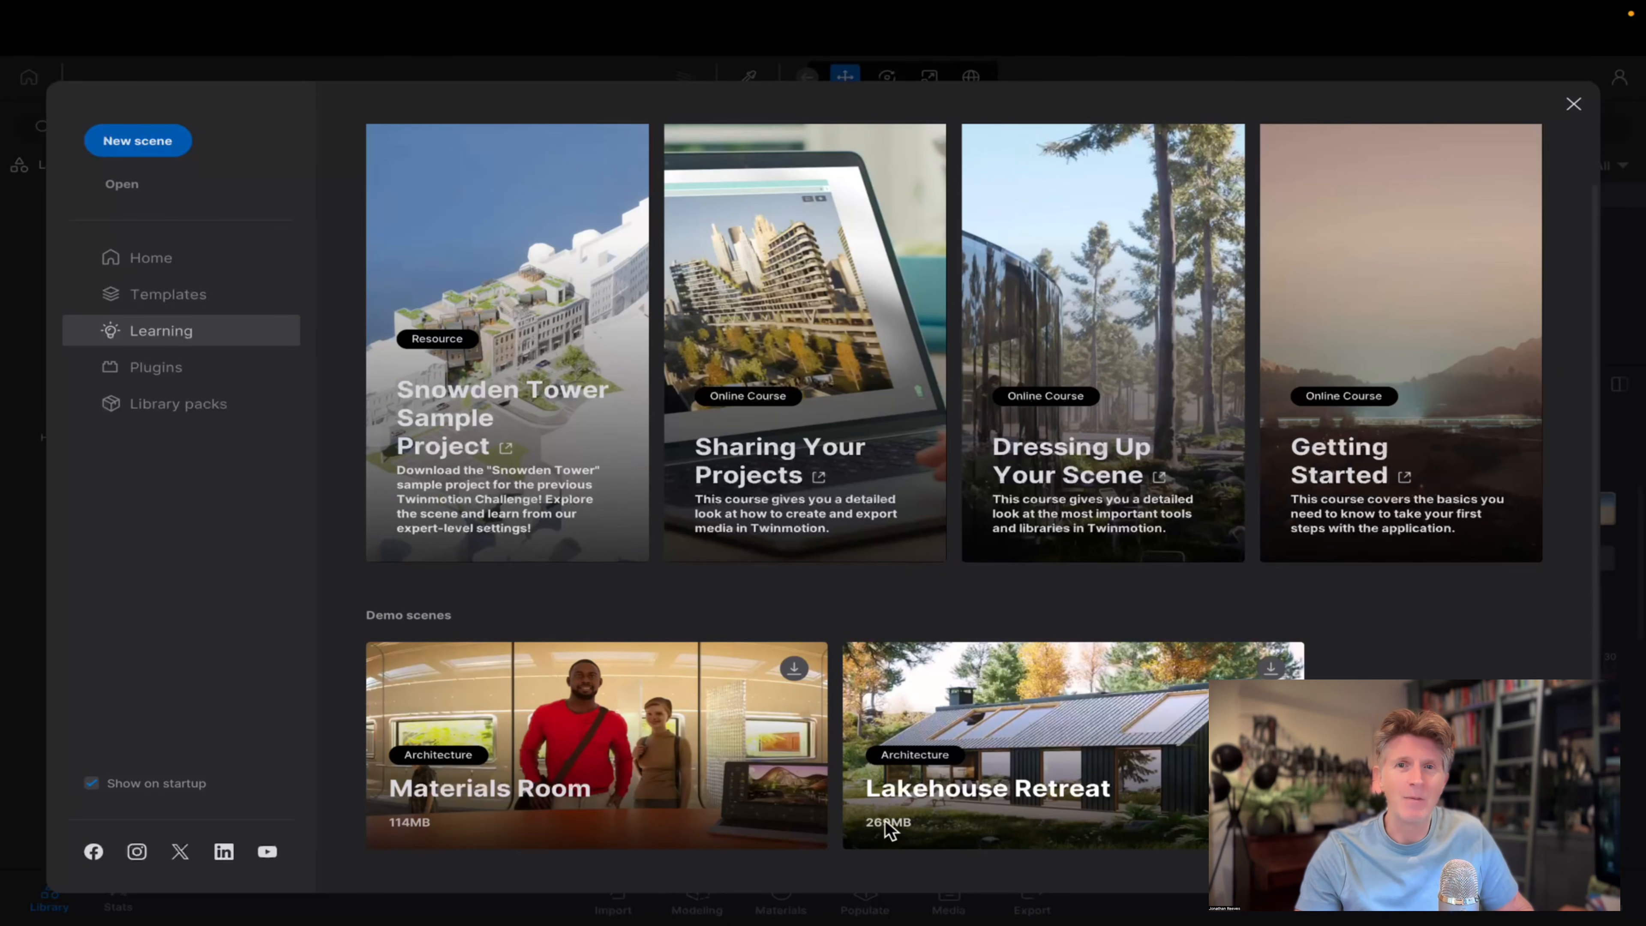
mouse_move(909, 798)
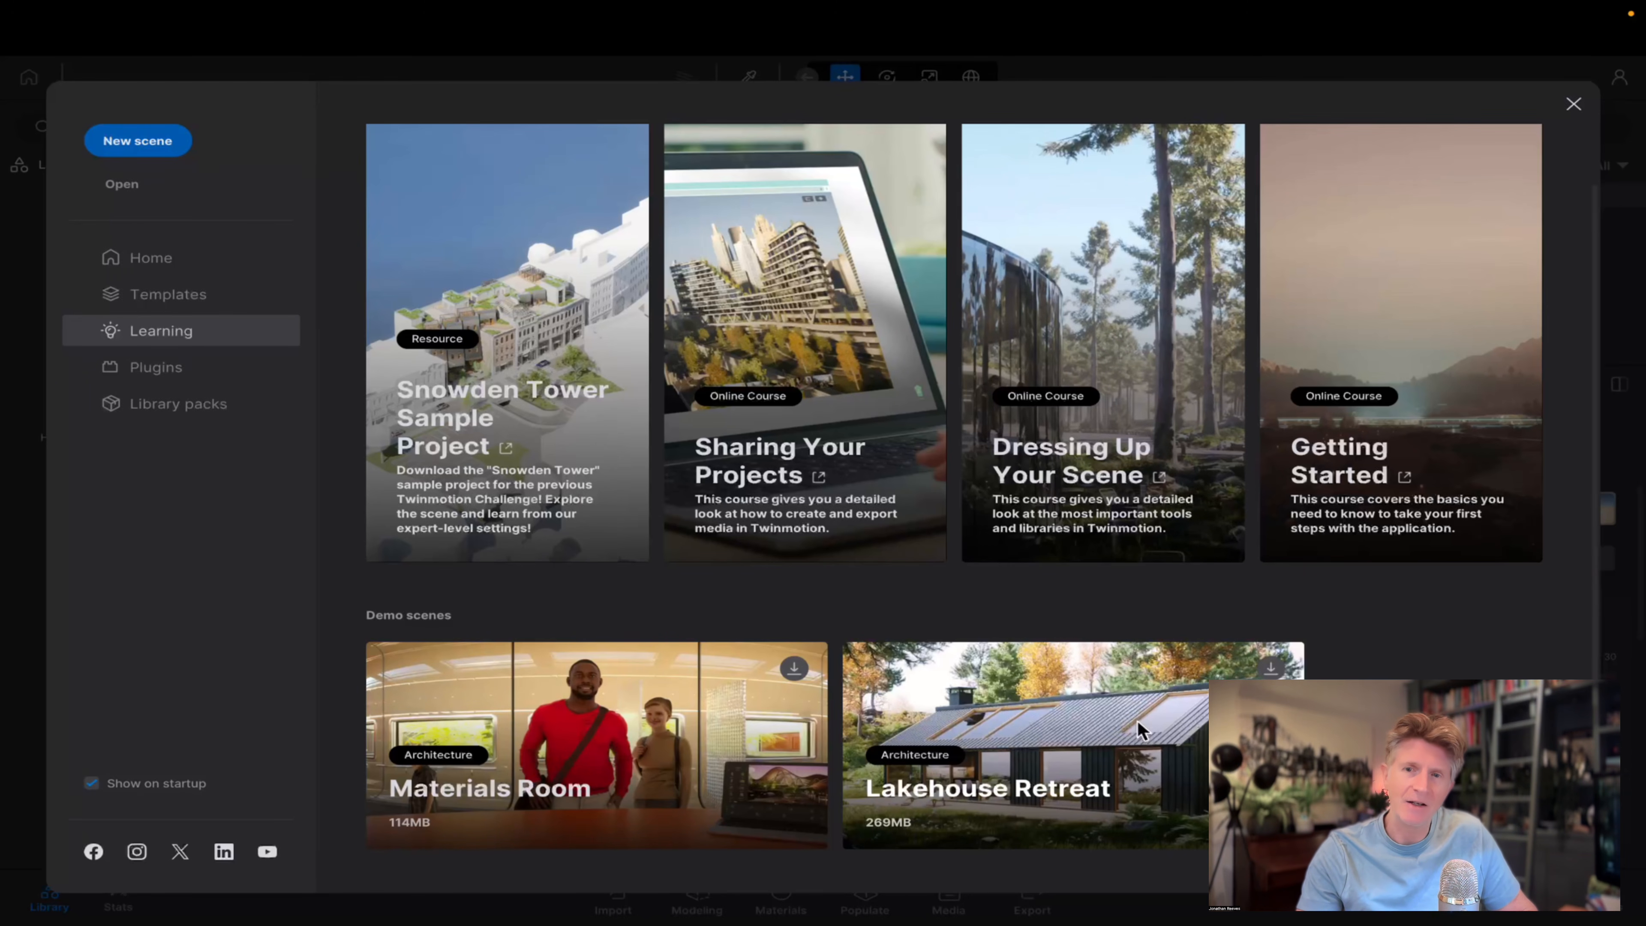
click(1271, 668)
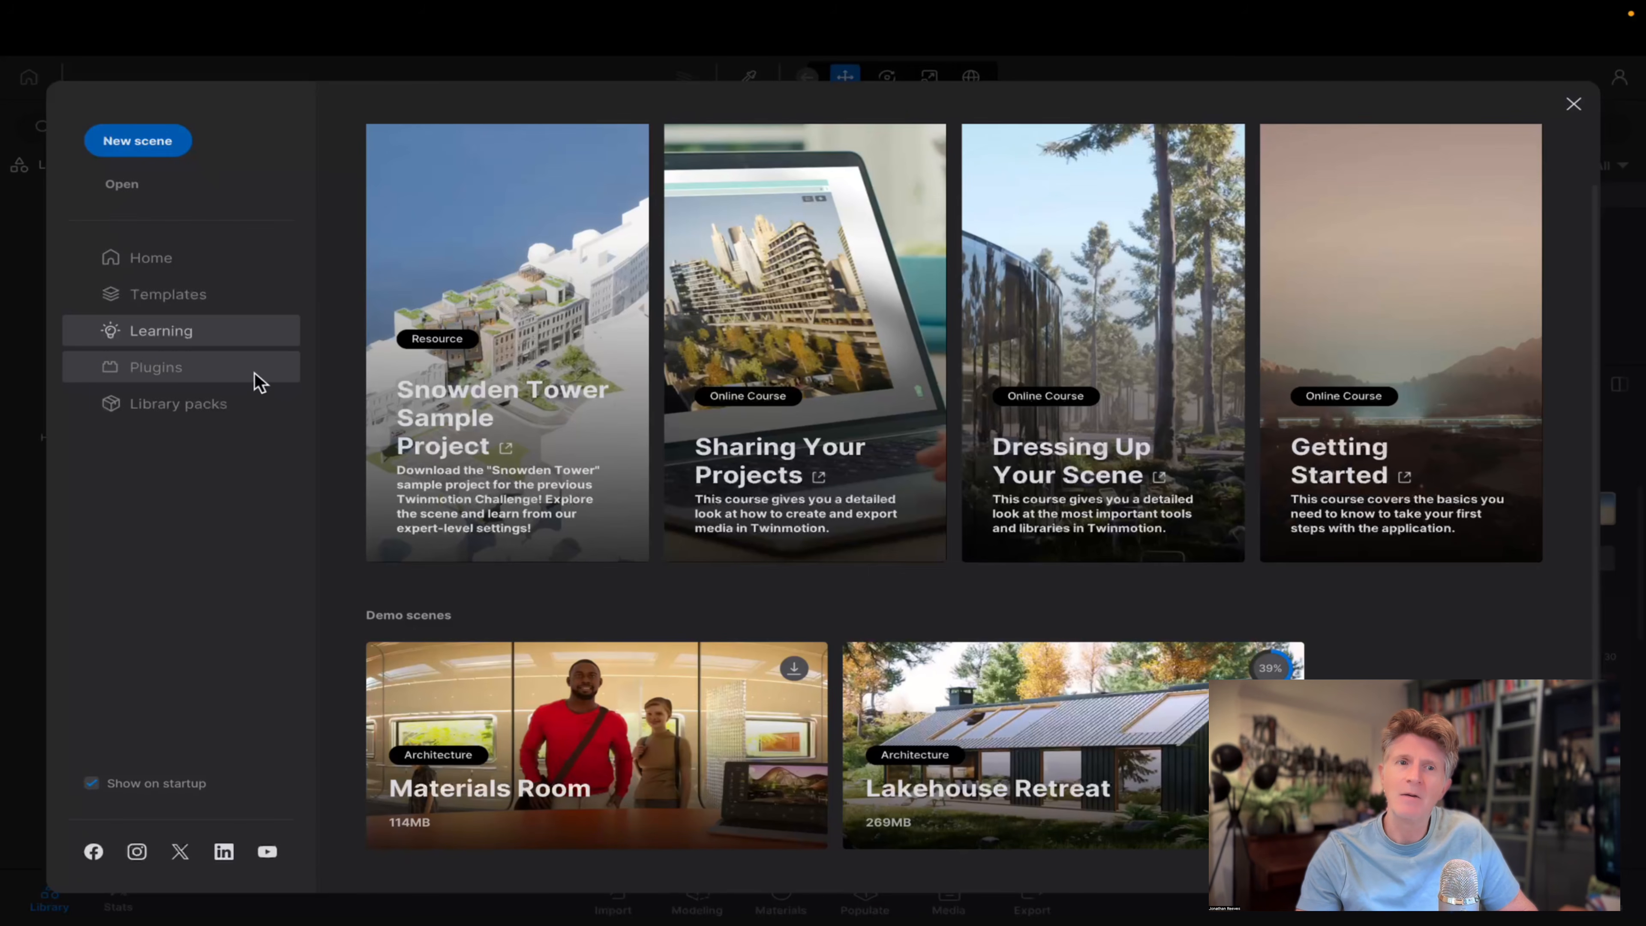
Look through the available software plugins and the third-party programs with built-in export.
click(183, 368)
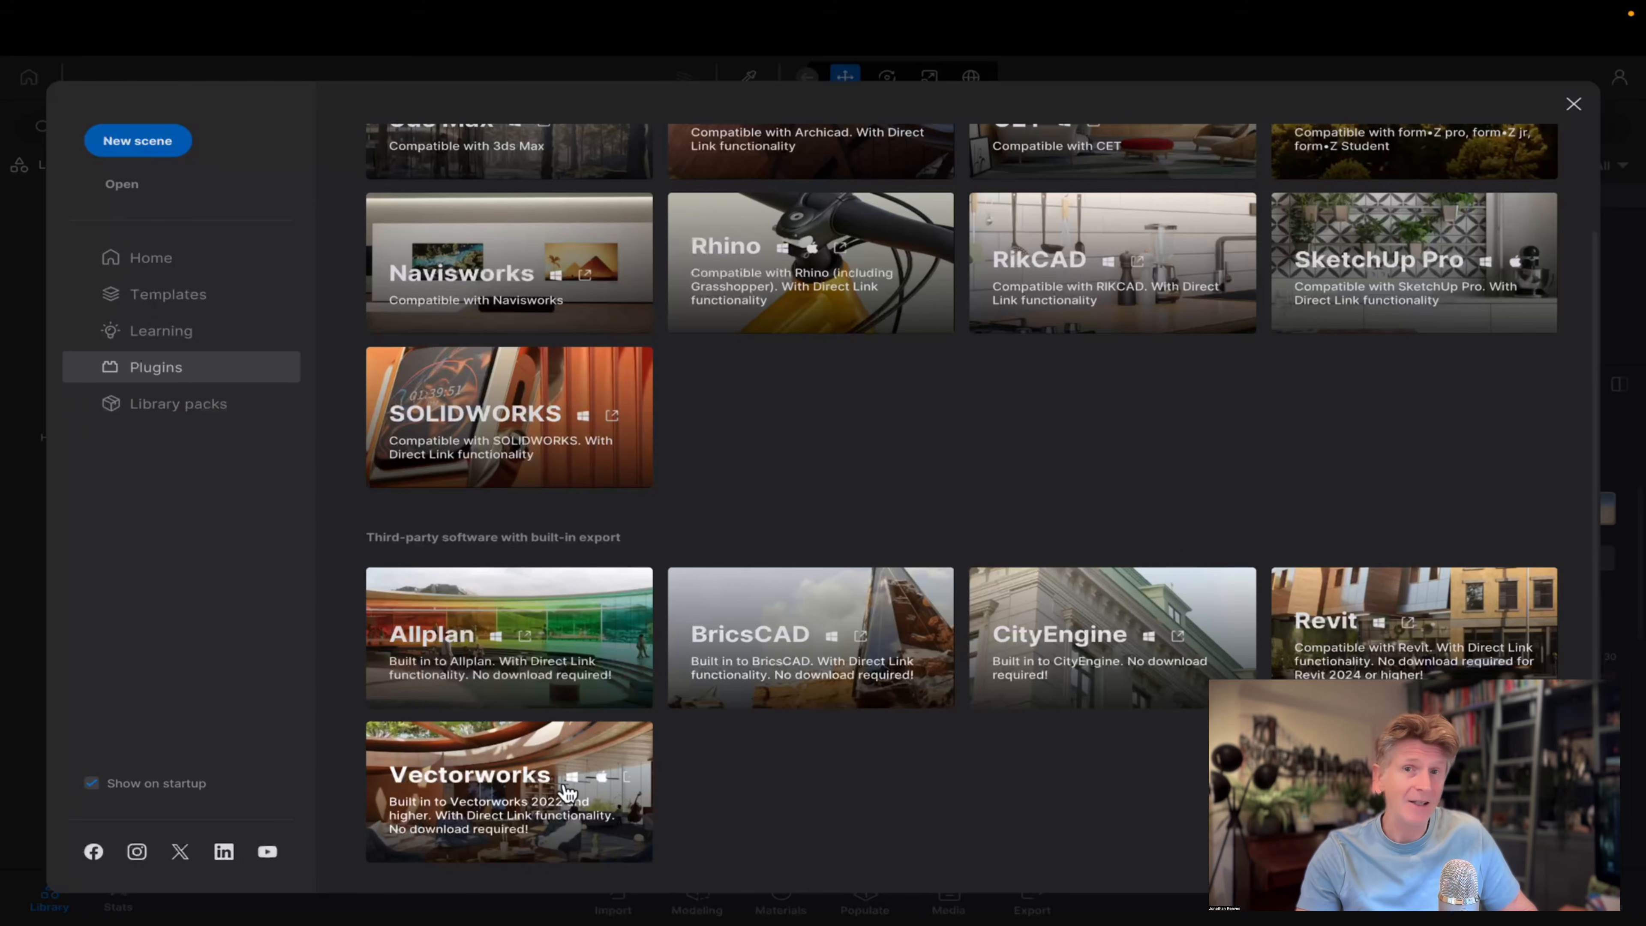
scroll(554, 787, up, 3)
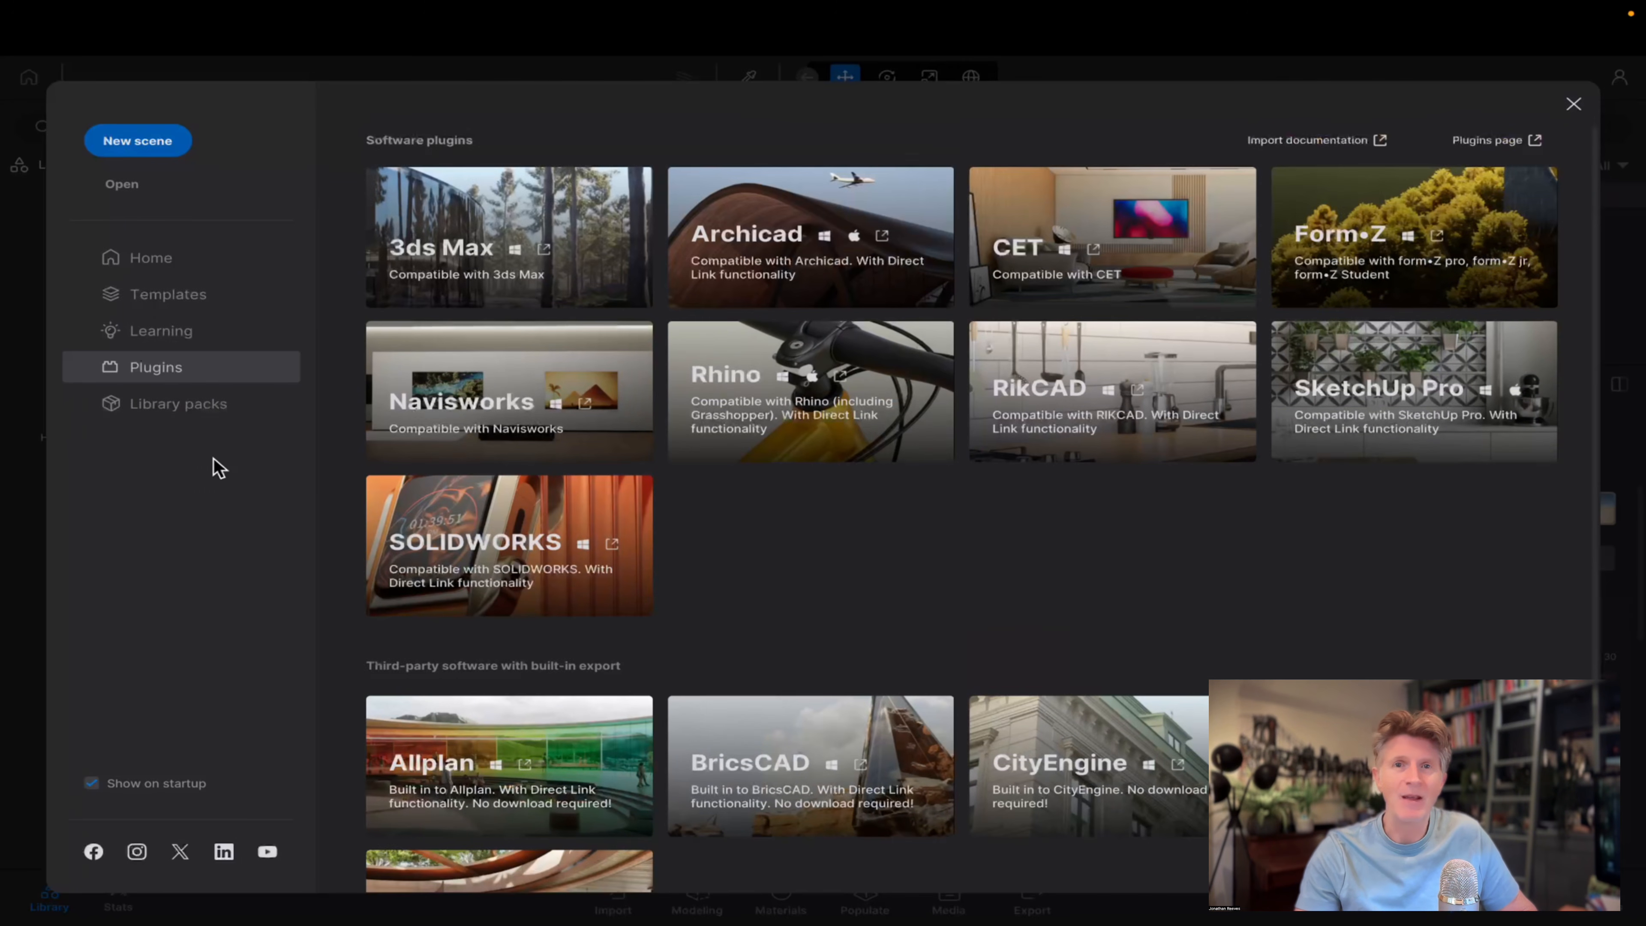
View the essential library packs, then return to the scene templates.
click(196, 415)
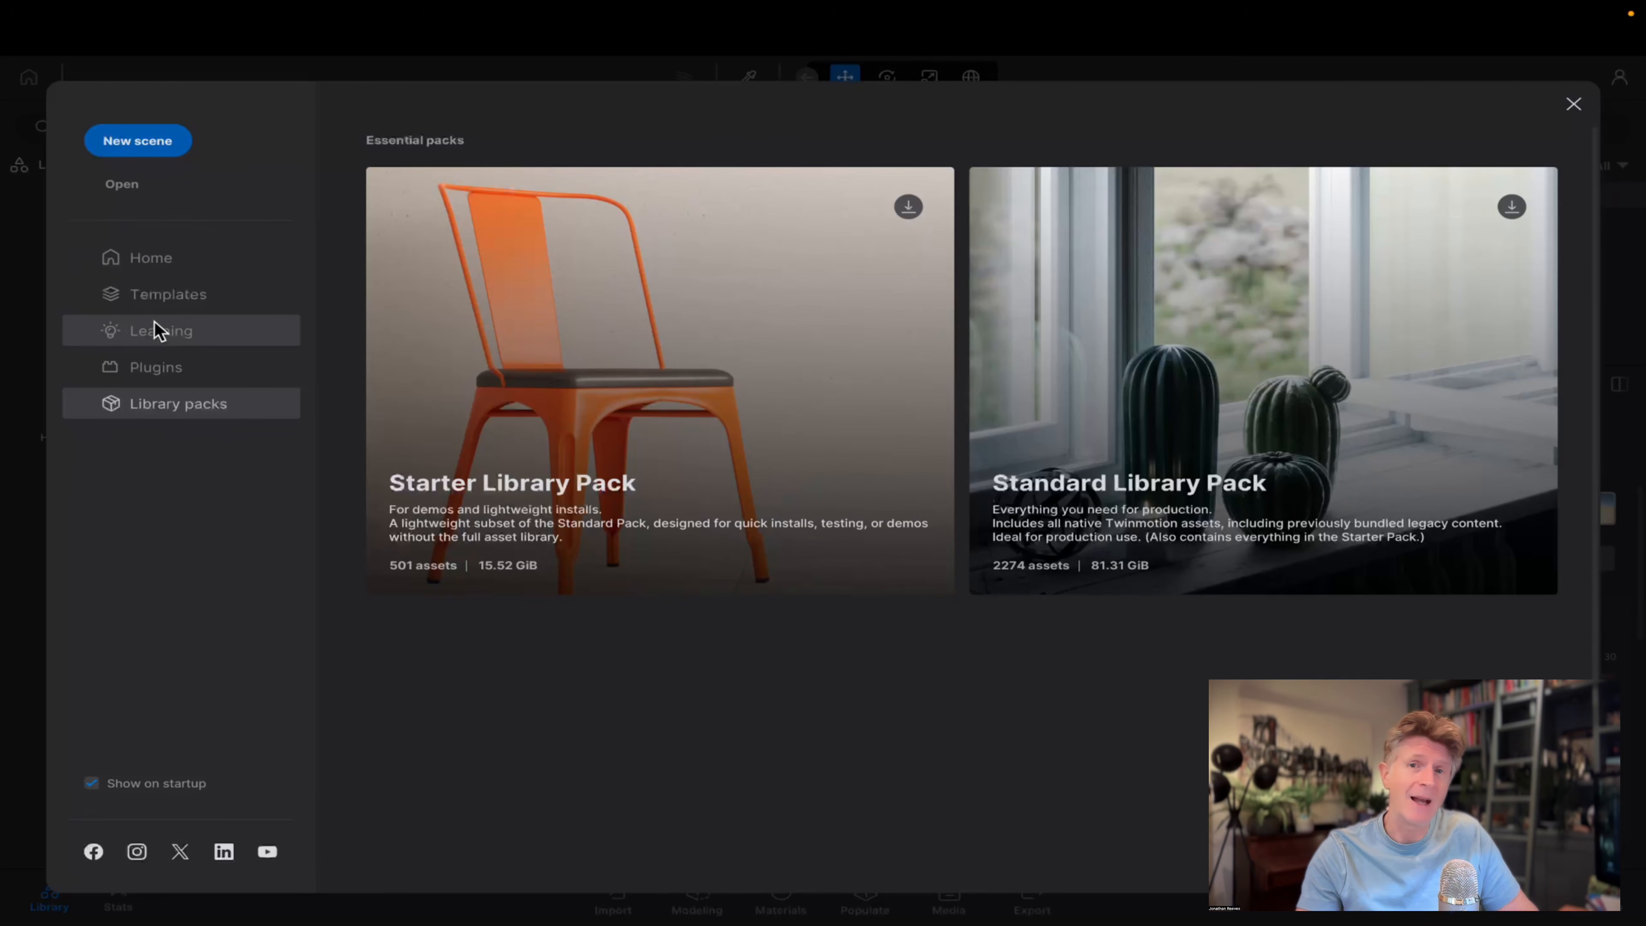
click(159, 300)
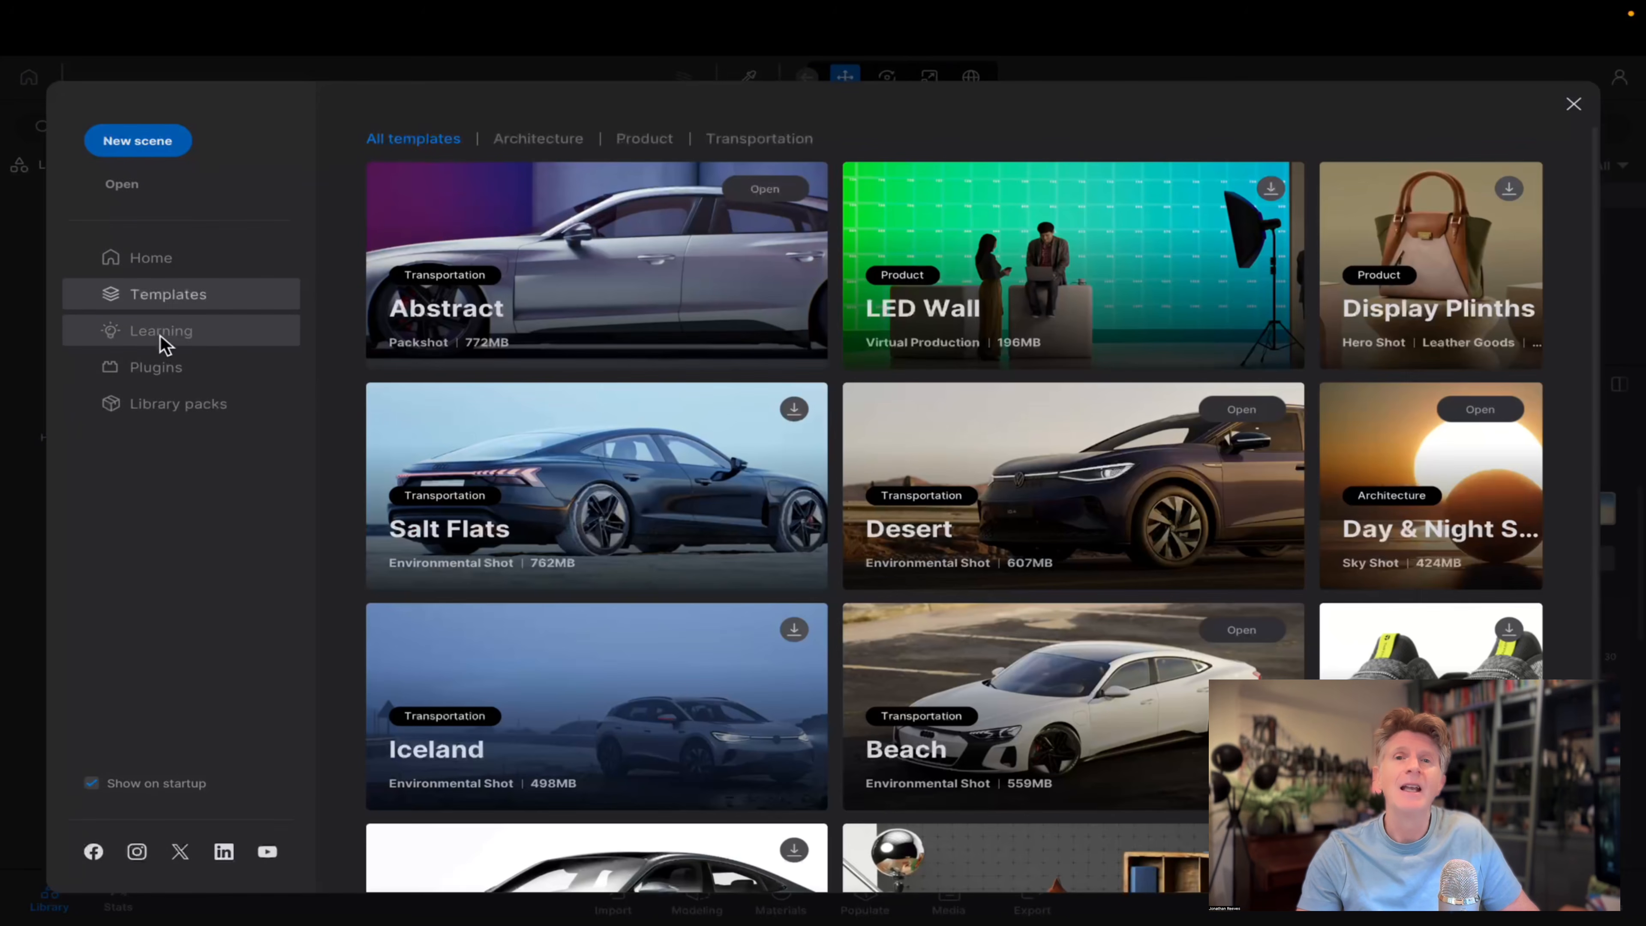
Open the Lakehouse Retreat demo scene without saving the current scene, and recover its missing cloud content.
click(162, 334)
click(907, 829)
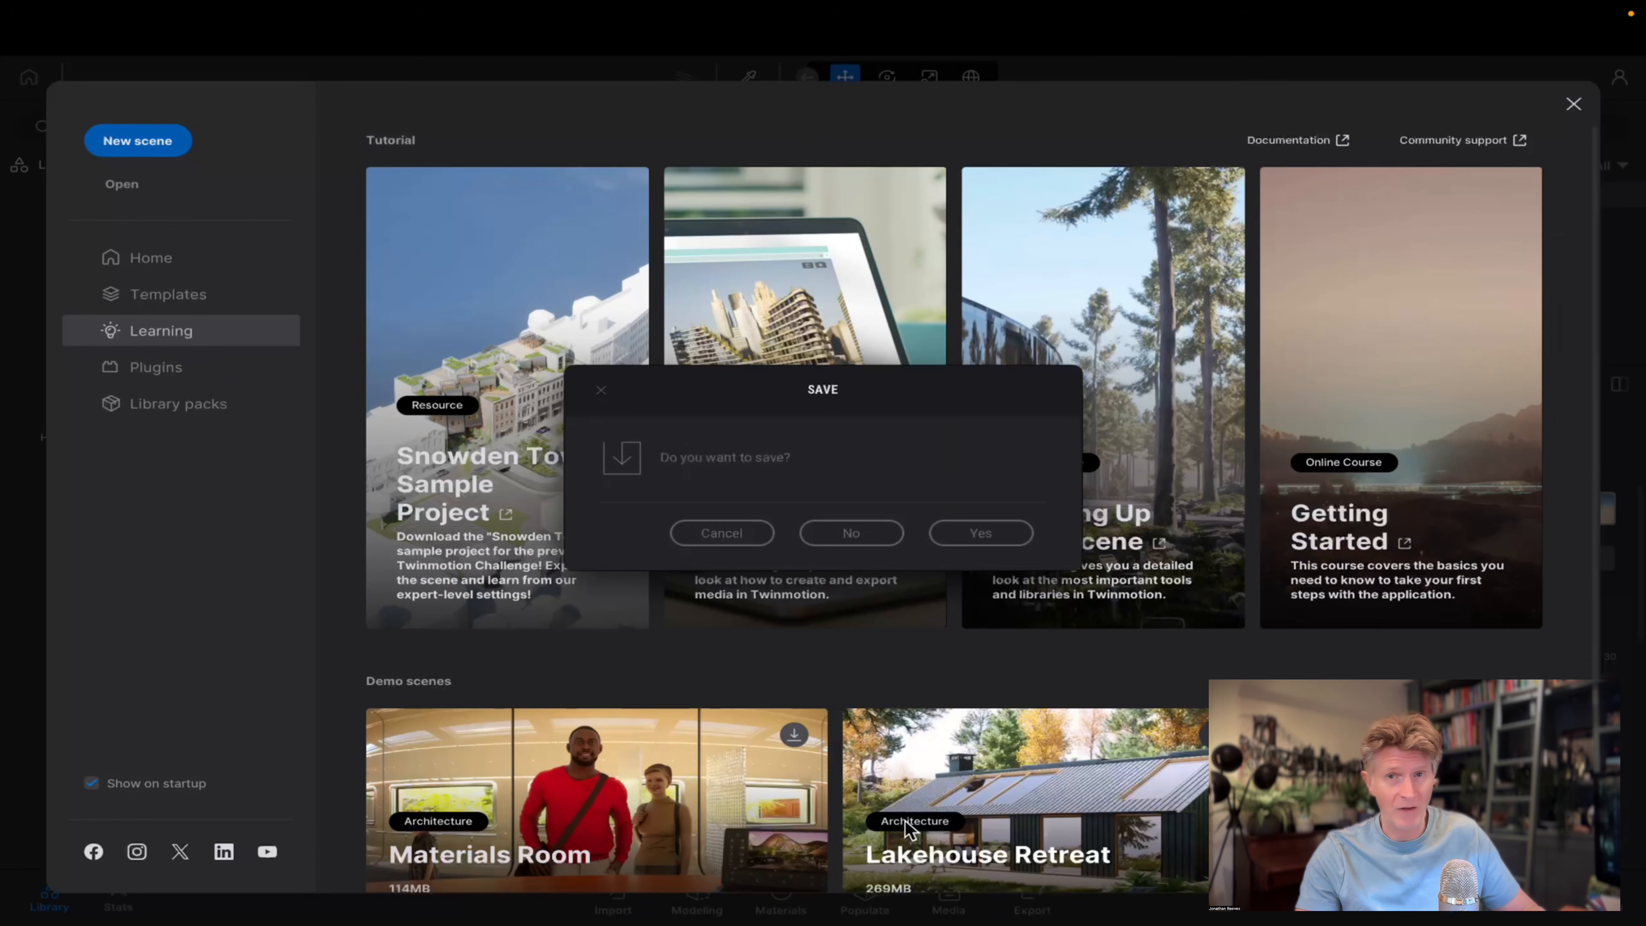
click(868, 538)
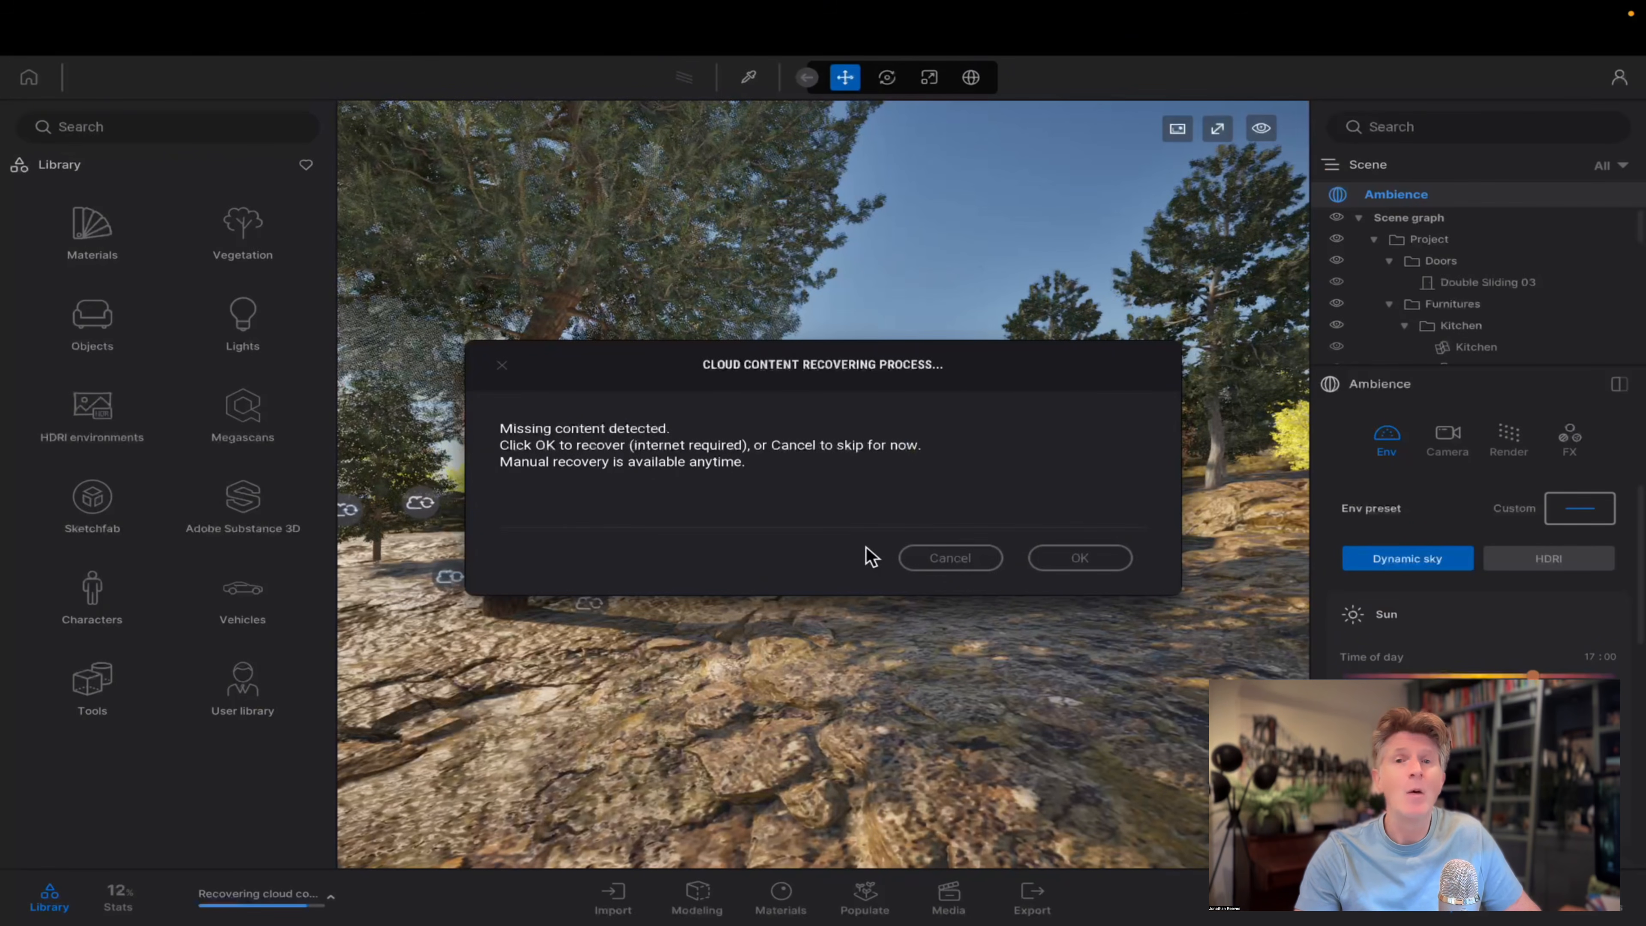
click(1075, 559)
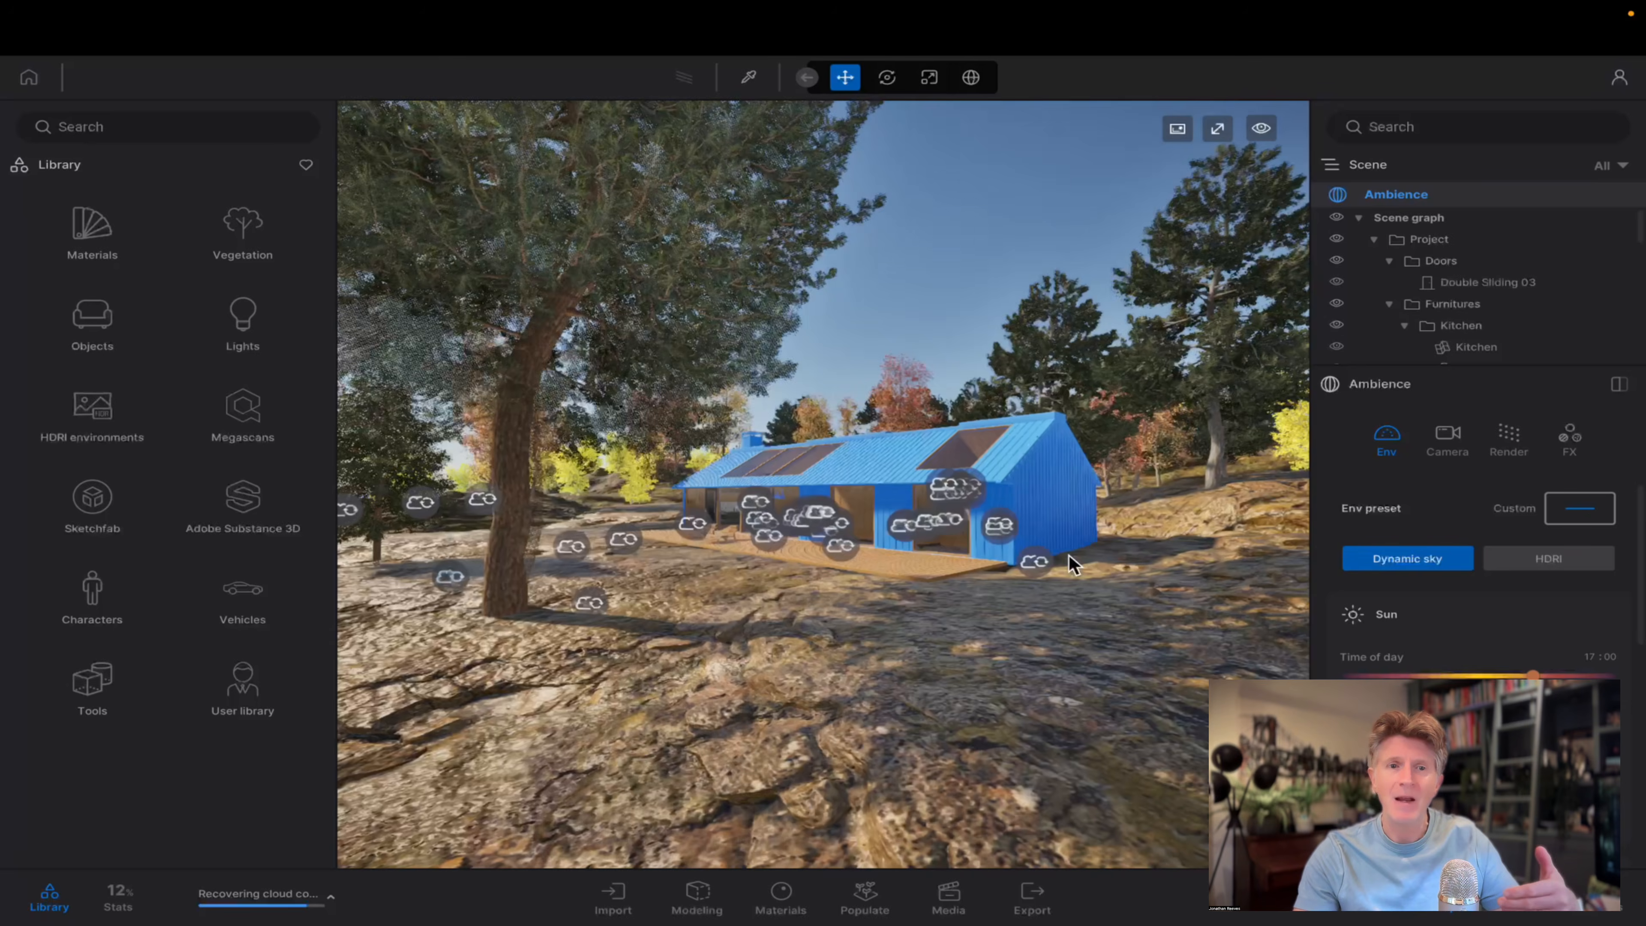
Check the detailed progress of the cloud content recovery twice, closing the list each time.
click(334, 899)
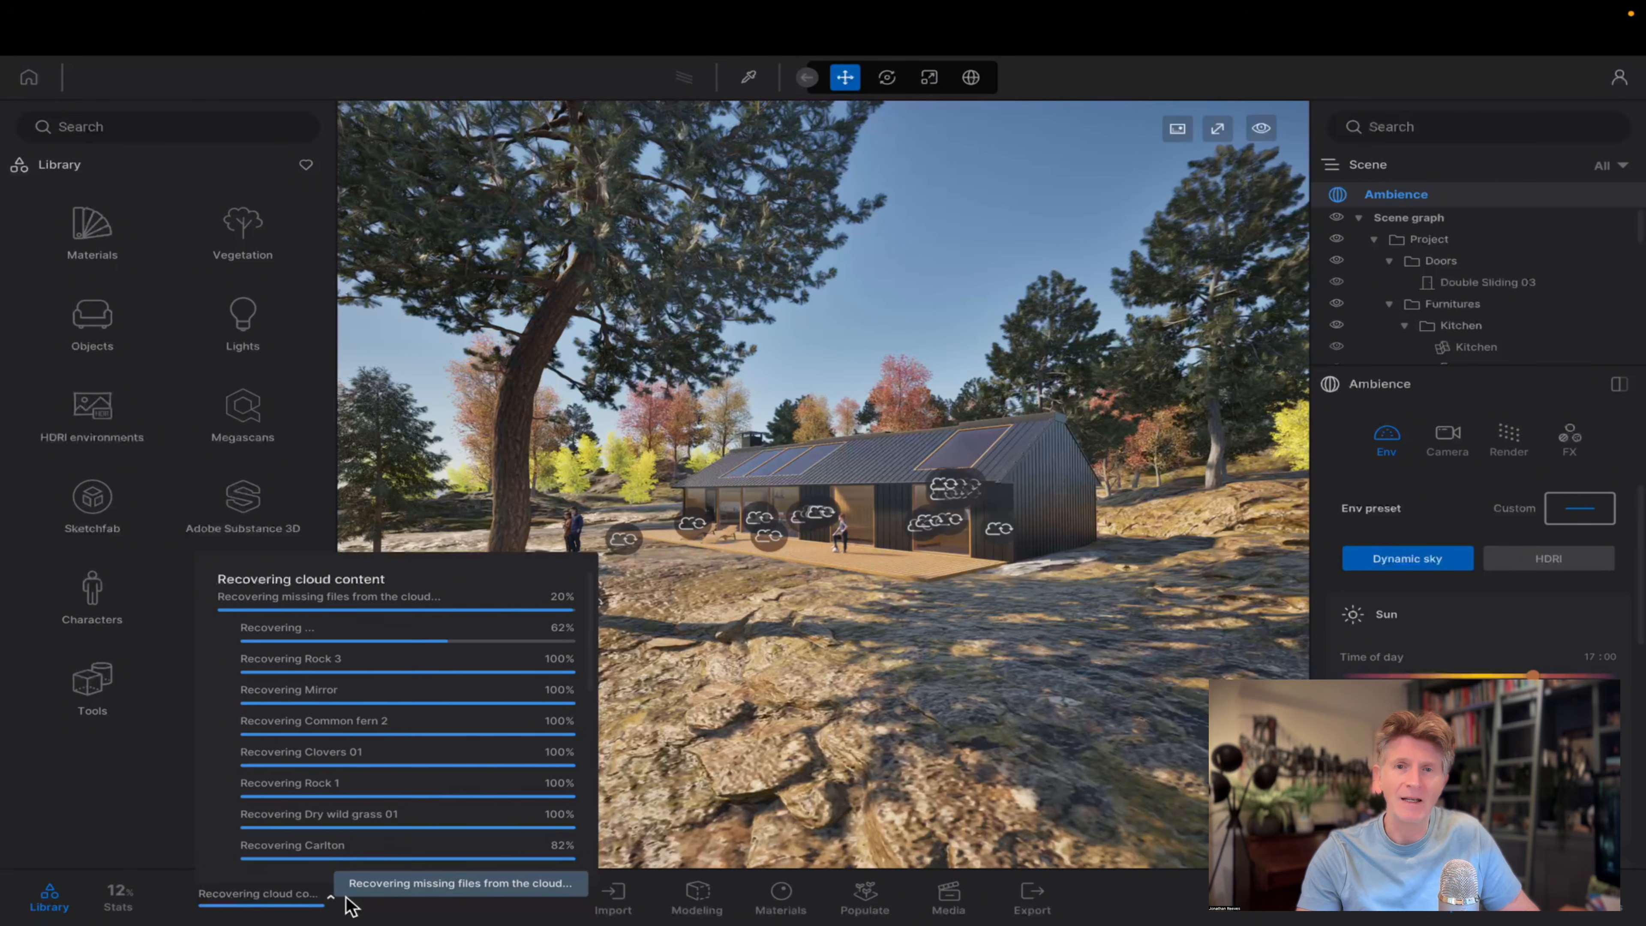
click(380, 888)
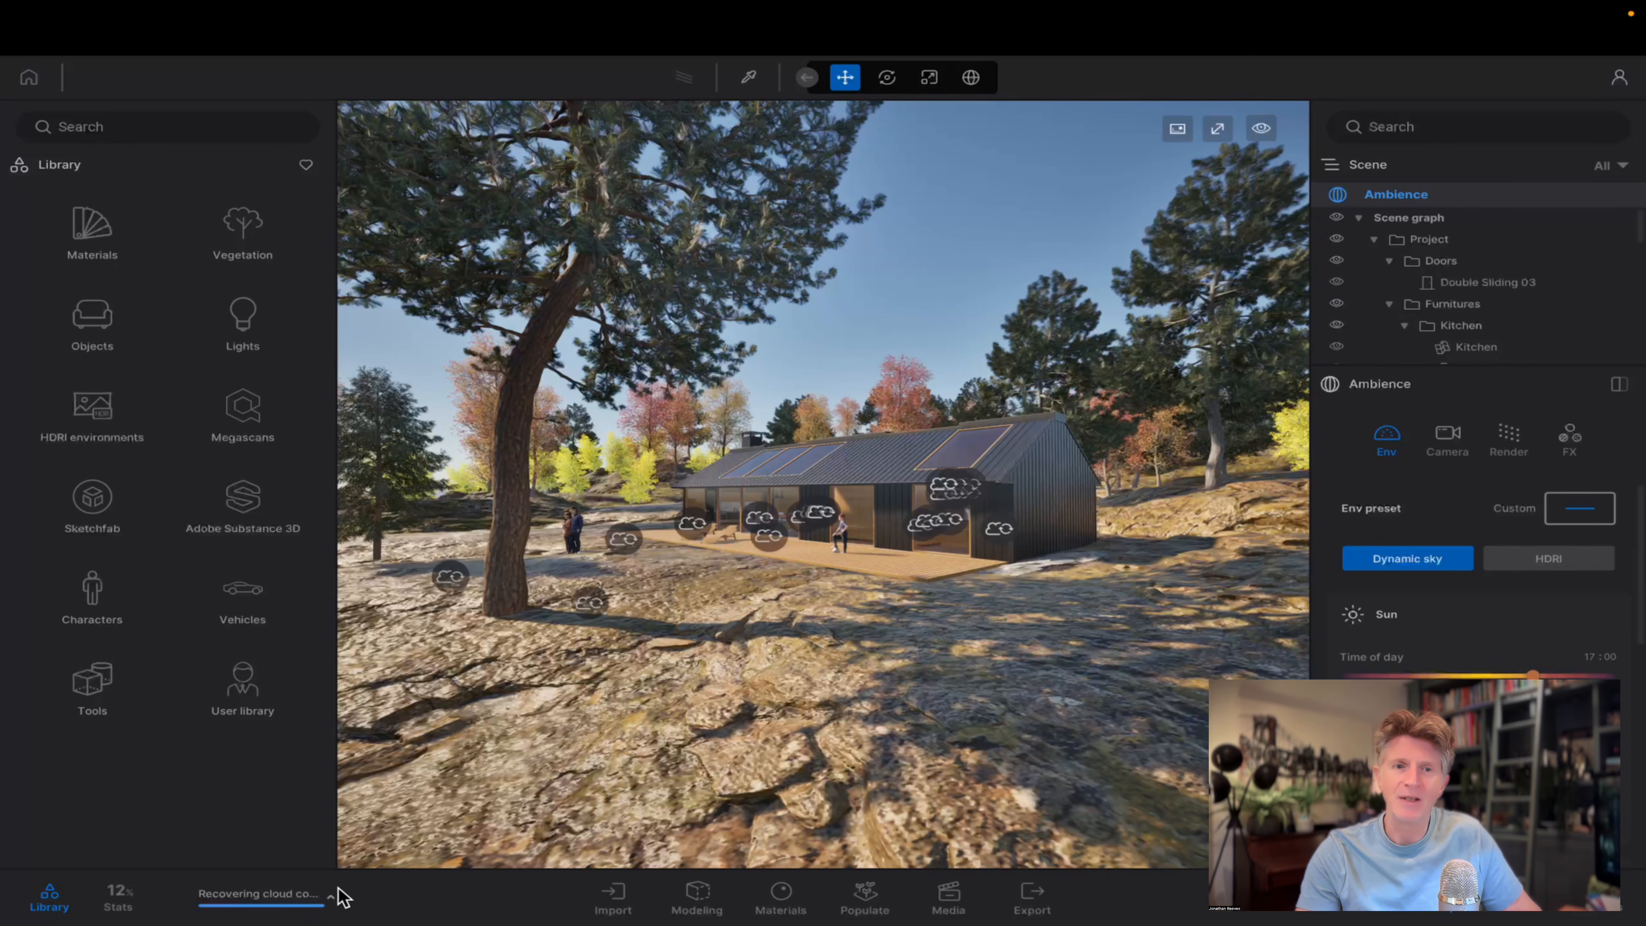
click(331, 900)
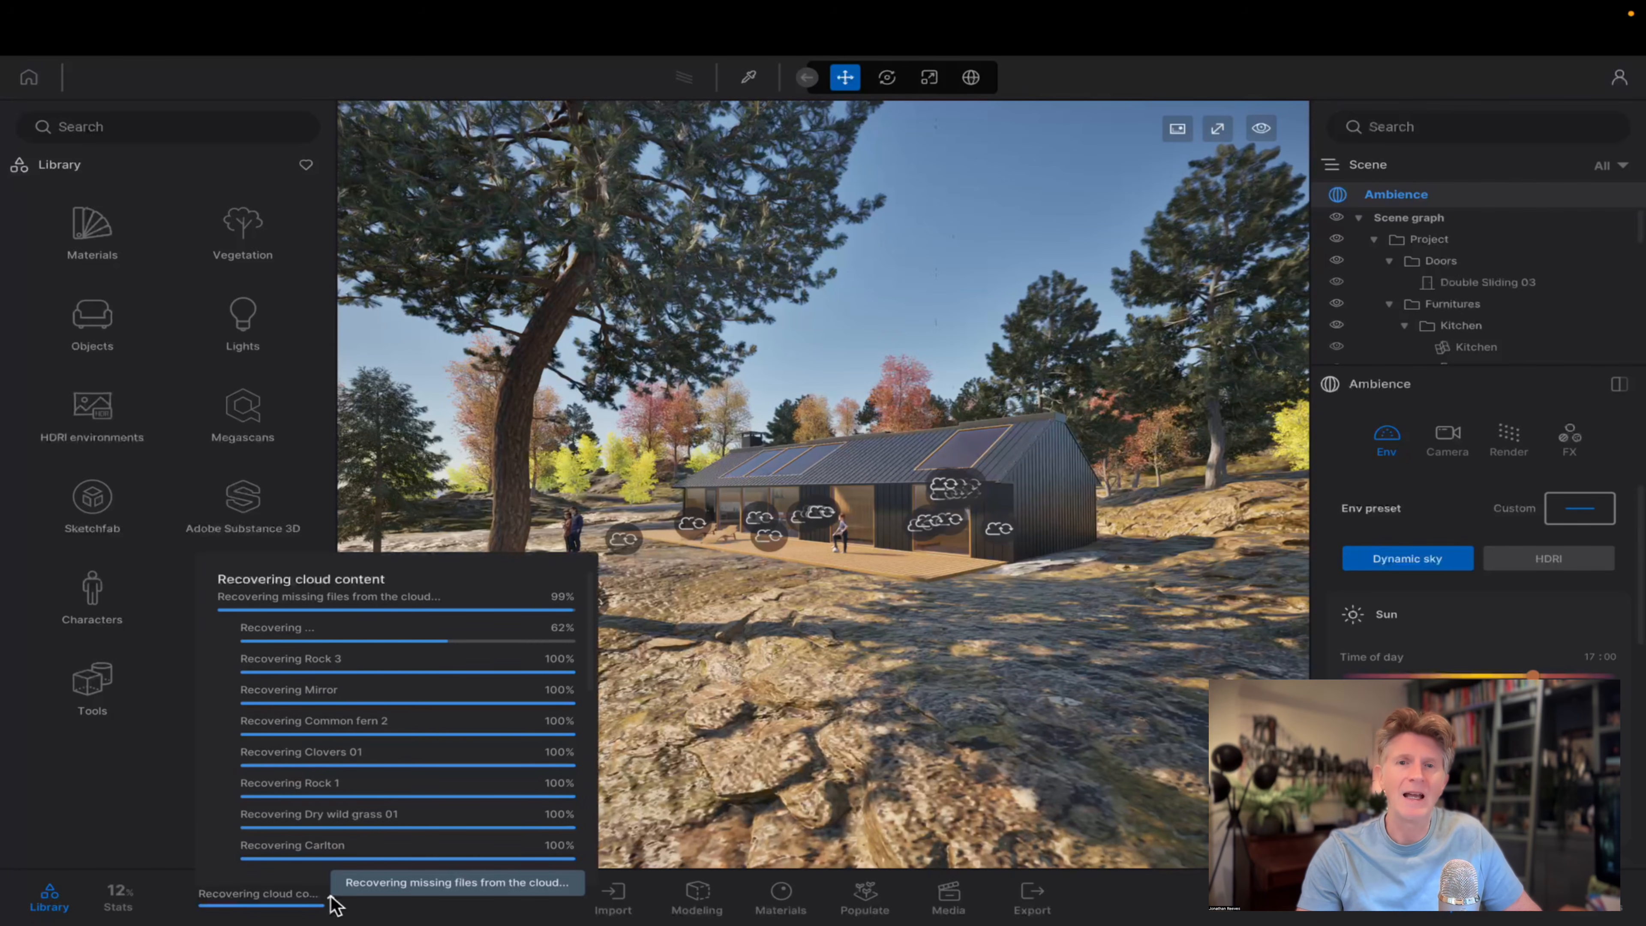
click(452, 893)
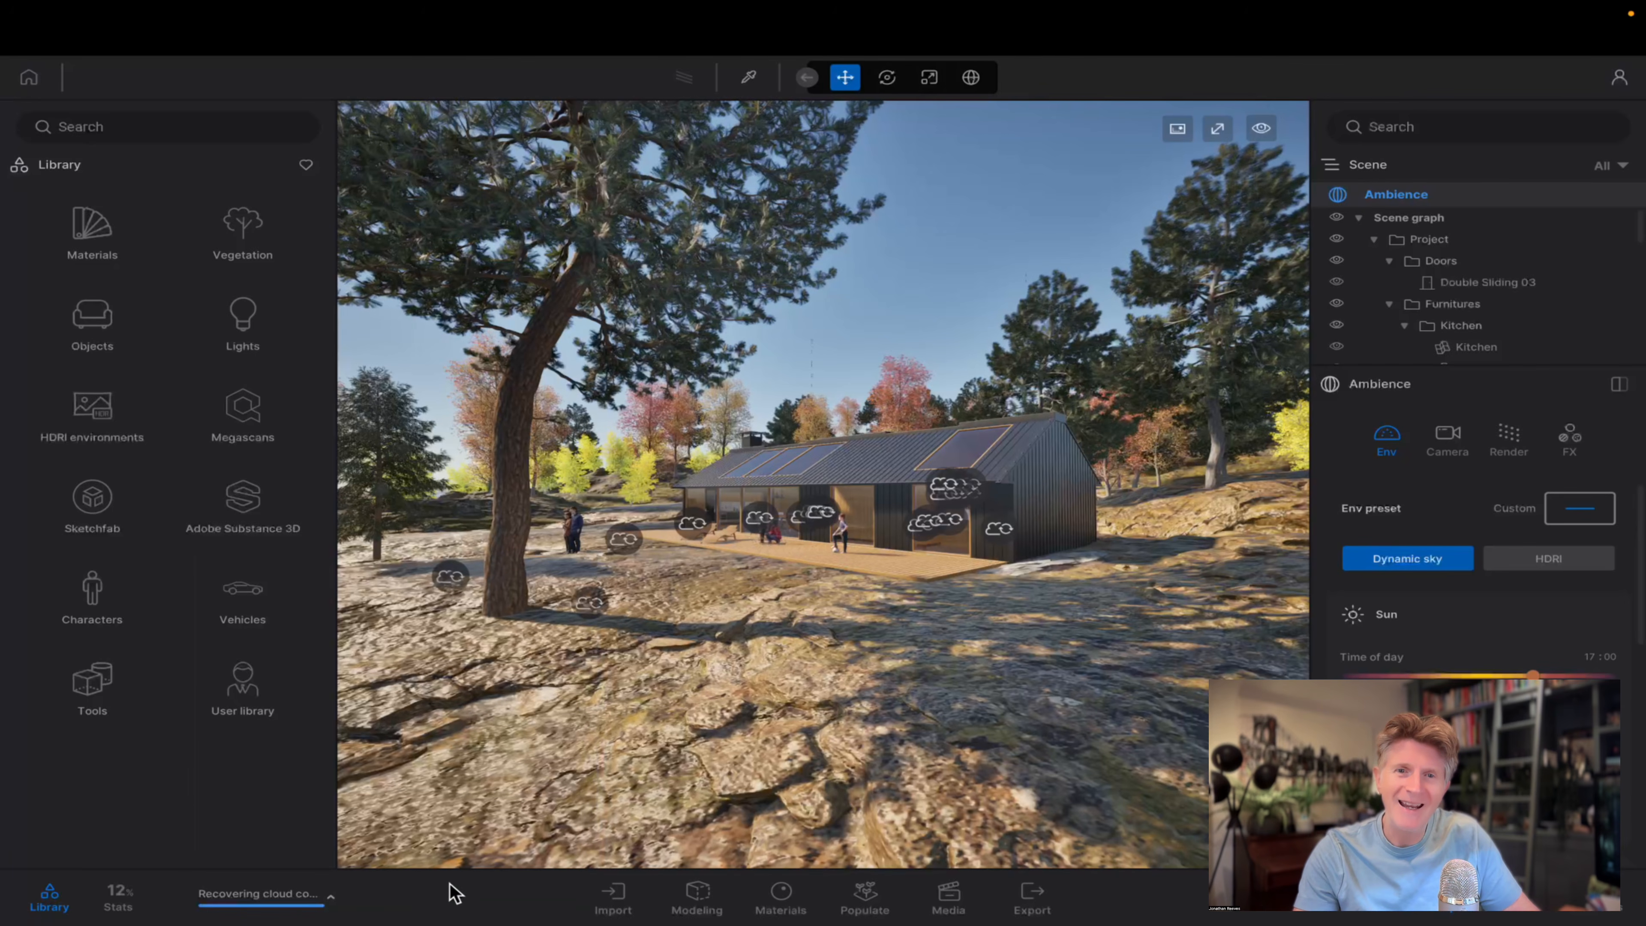
Enlarge the viewport by narrowing the Scene panel and hiding the Library.
key(w)
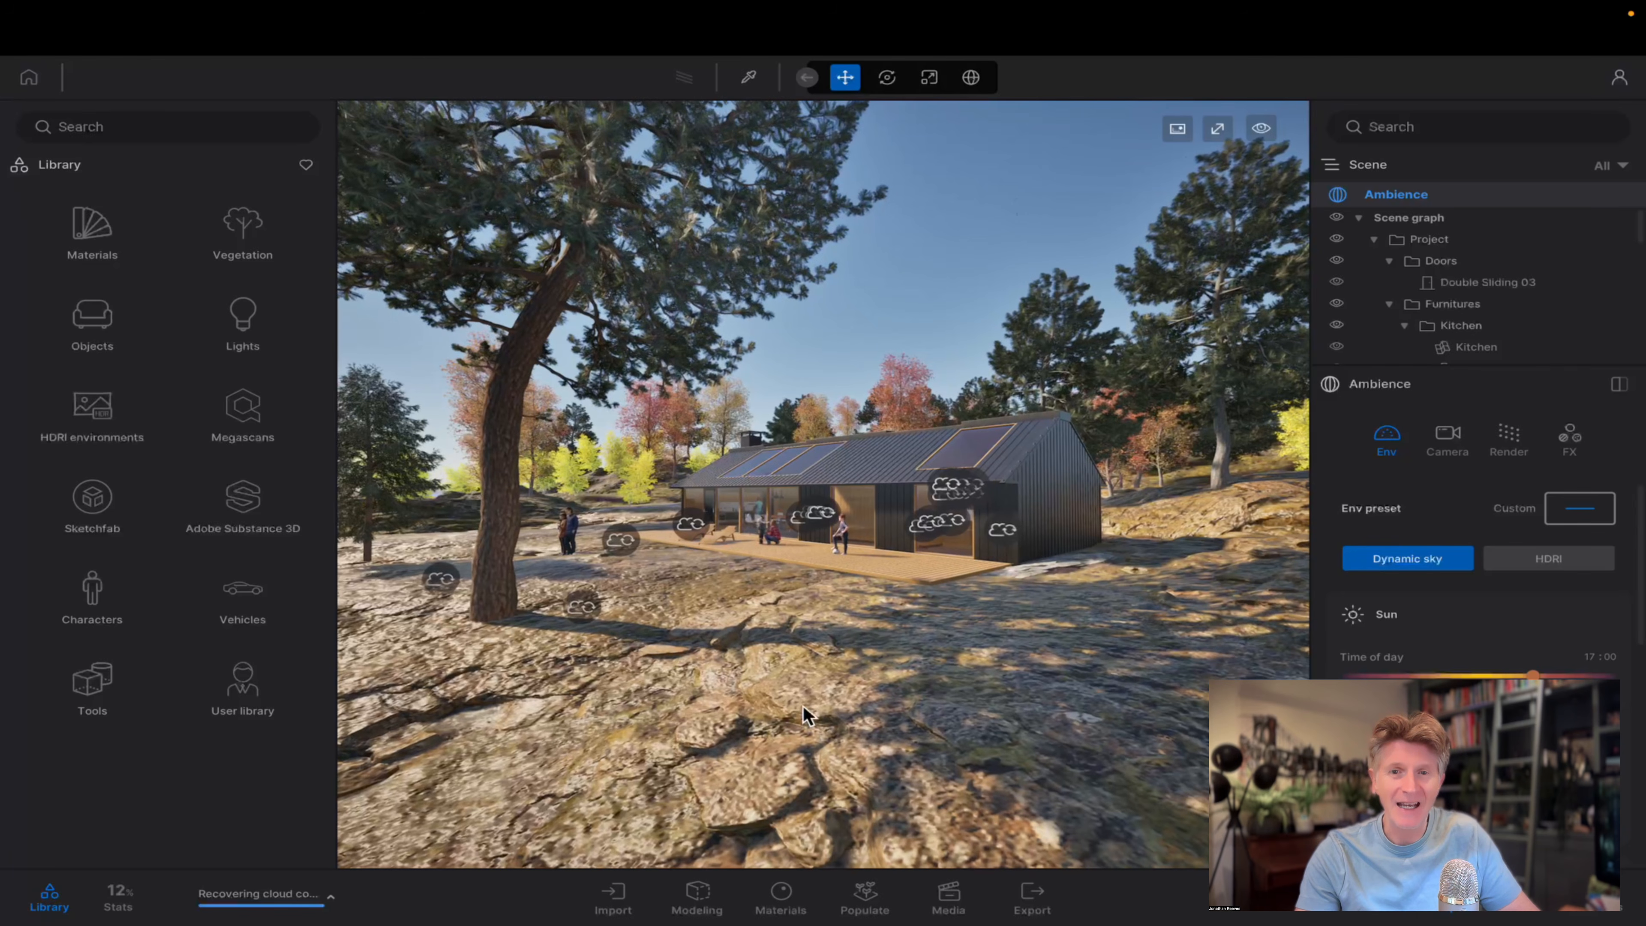
key(w)
key(w)
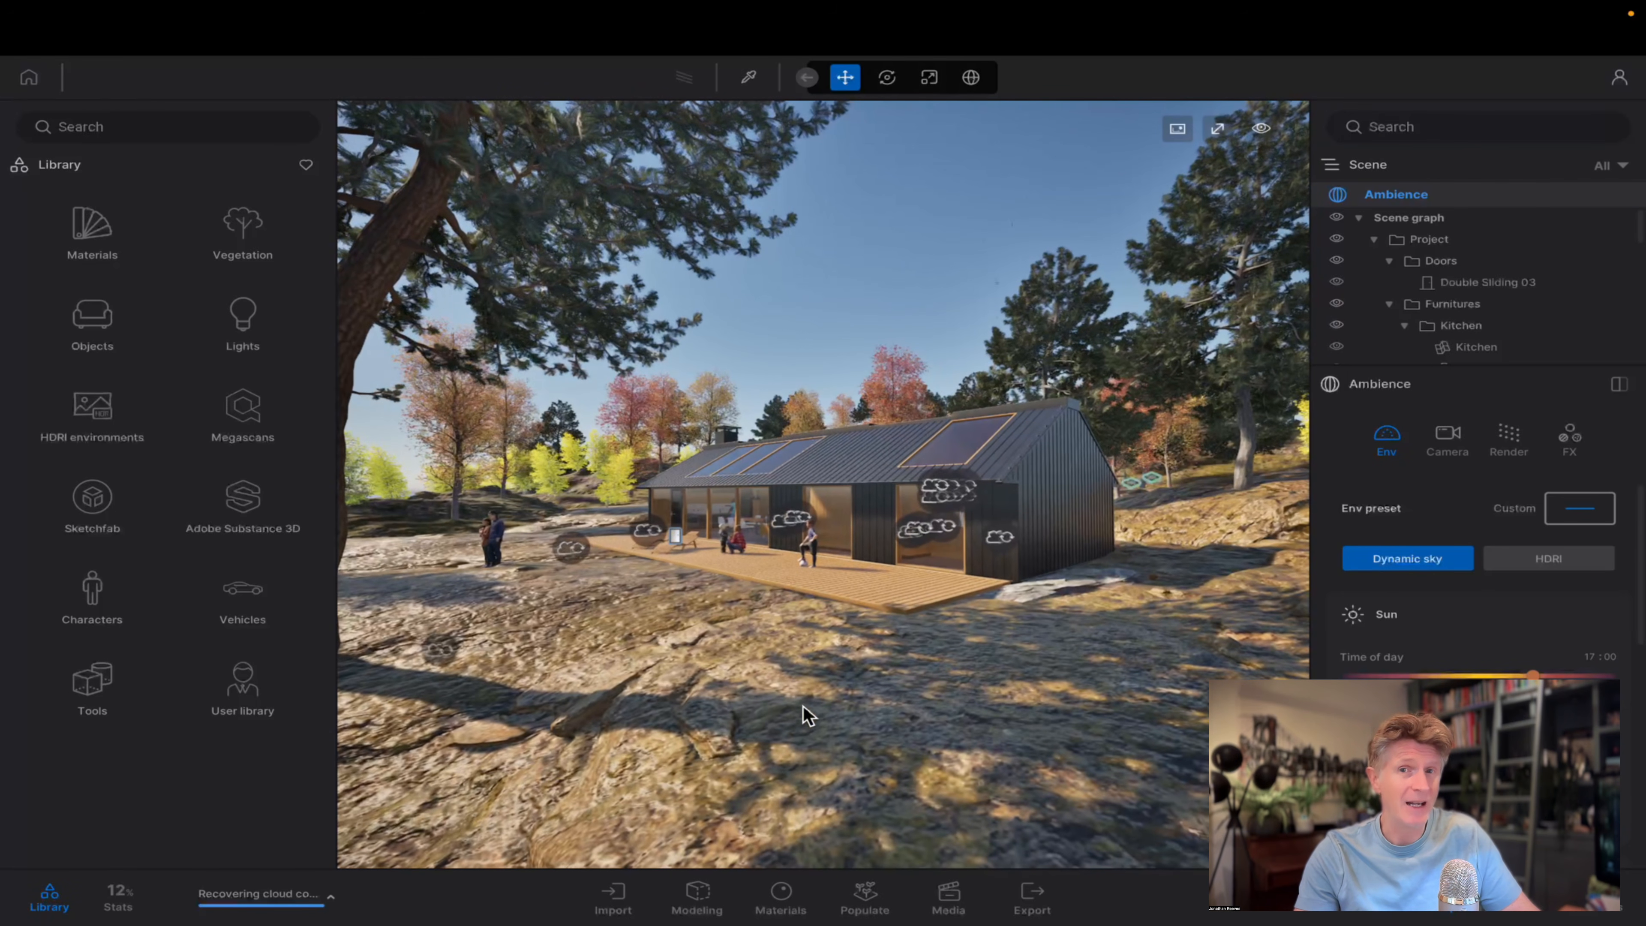
key(w)
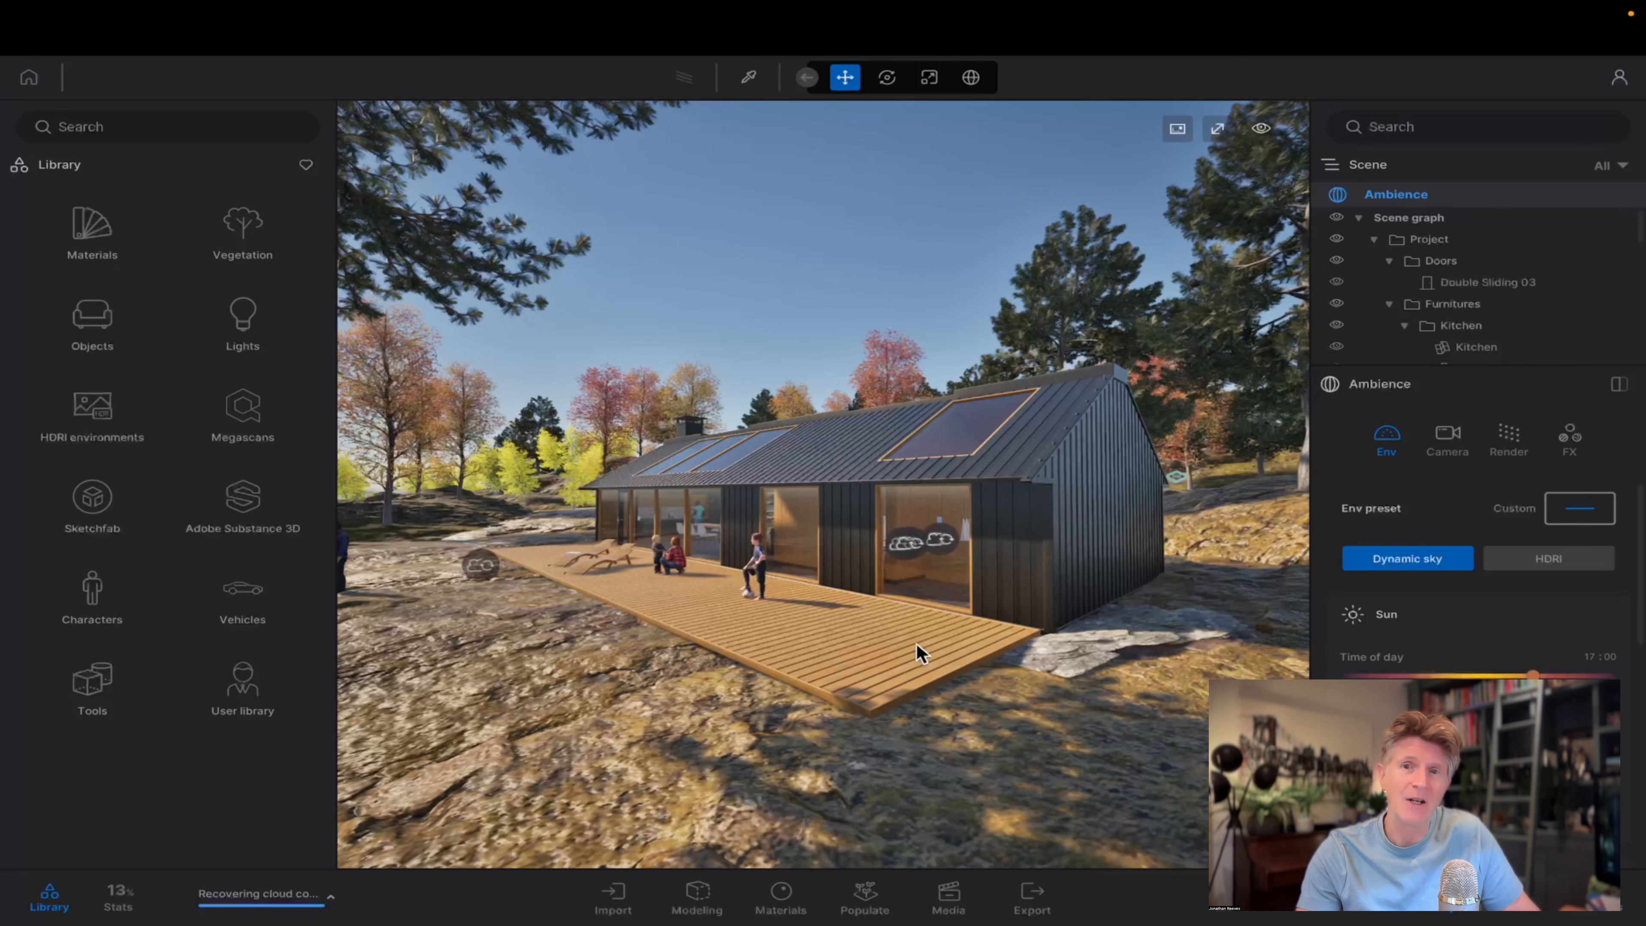
key(a)
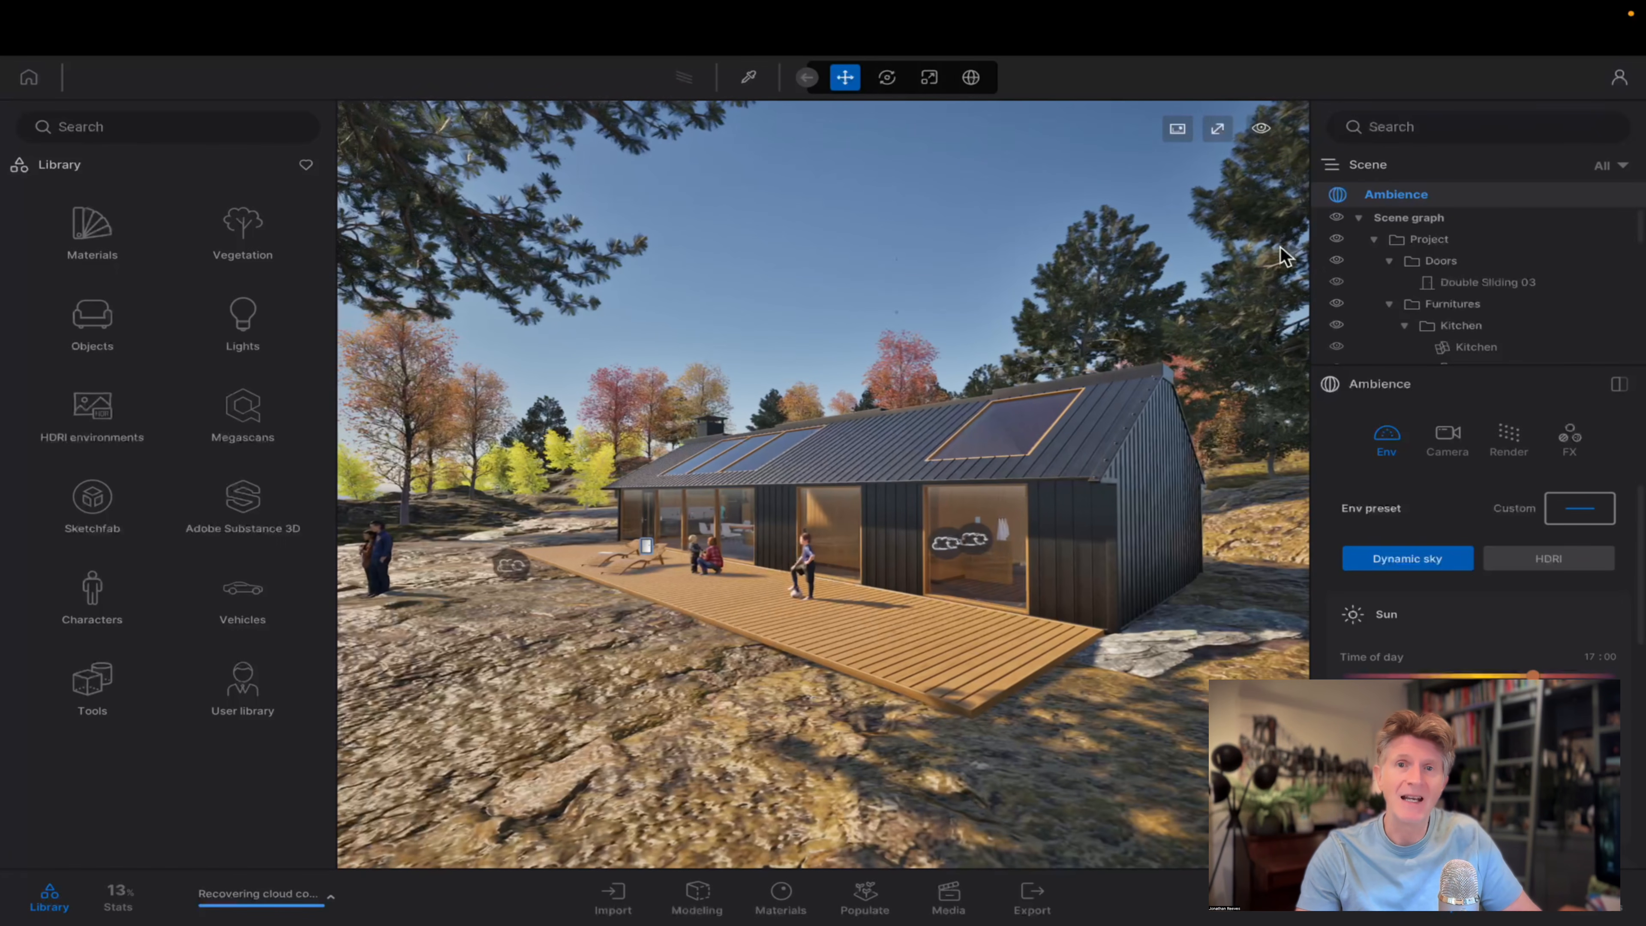
drag(1307, 128, 1525, 126)
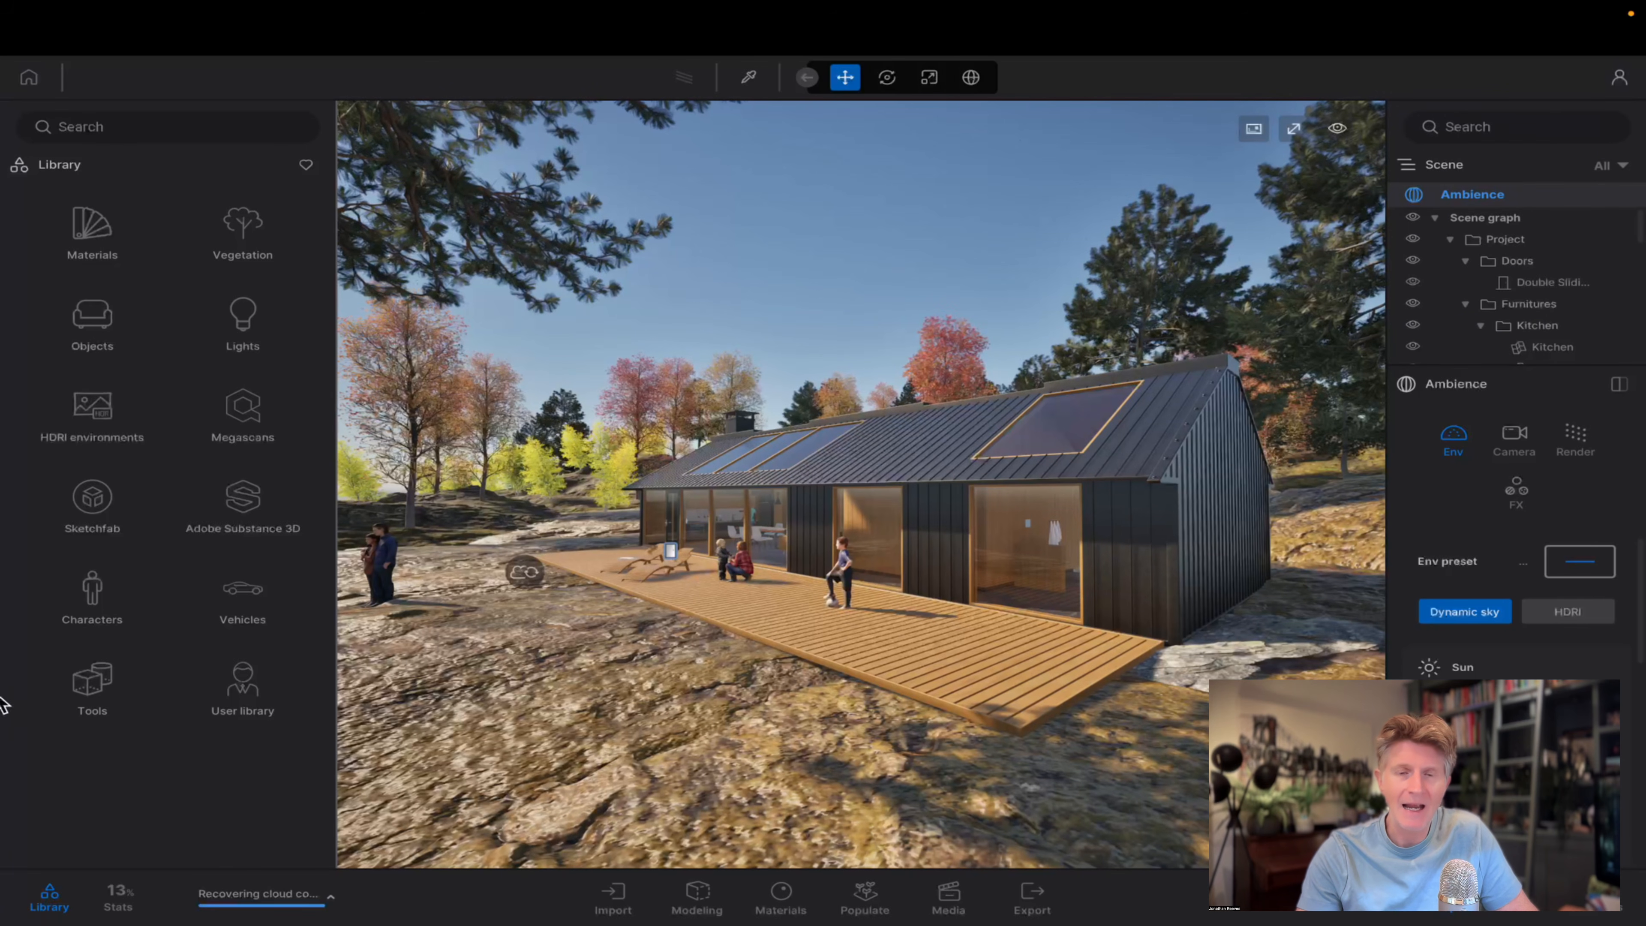
click(50, 898)
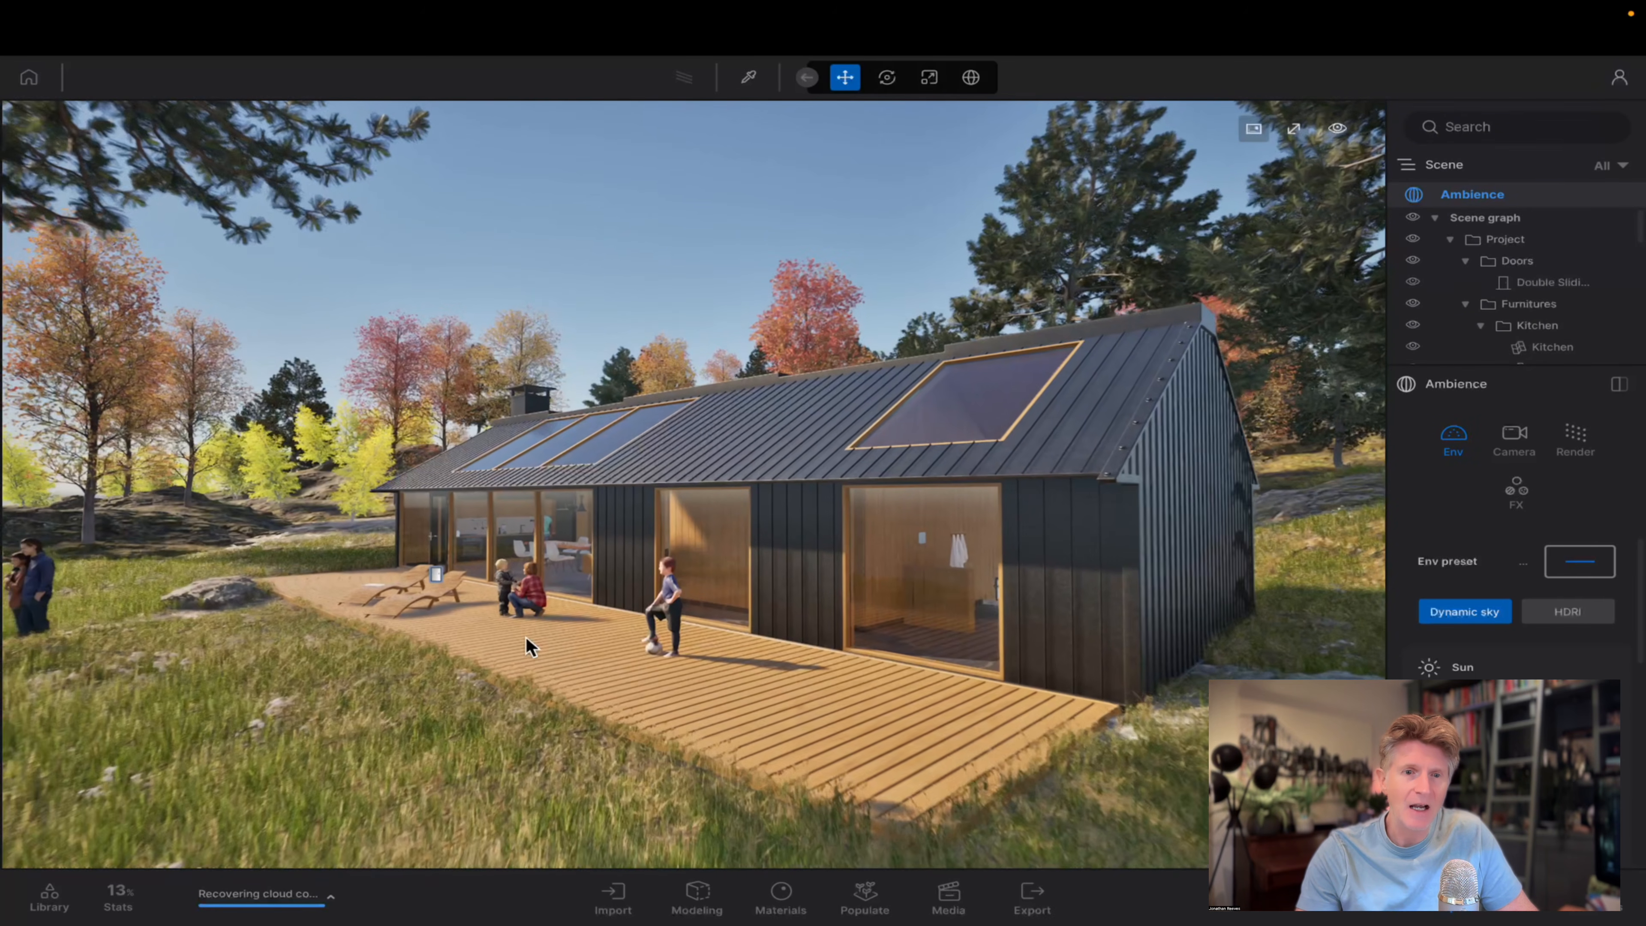
Move around the lakehouse to examine its deck, end wall and surrounding vegetation.
key(s)
key(e)
key(d)
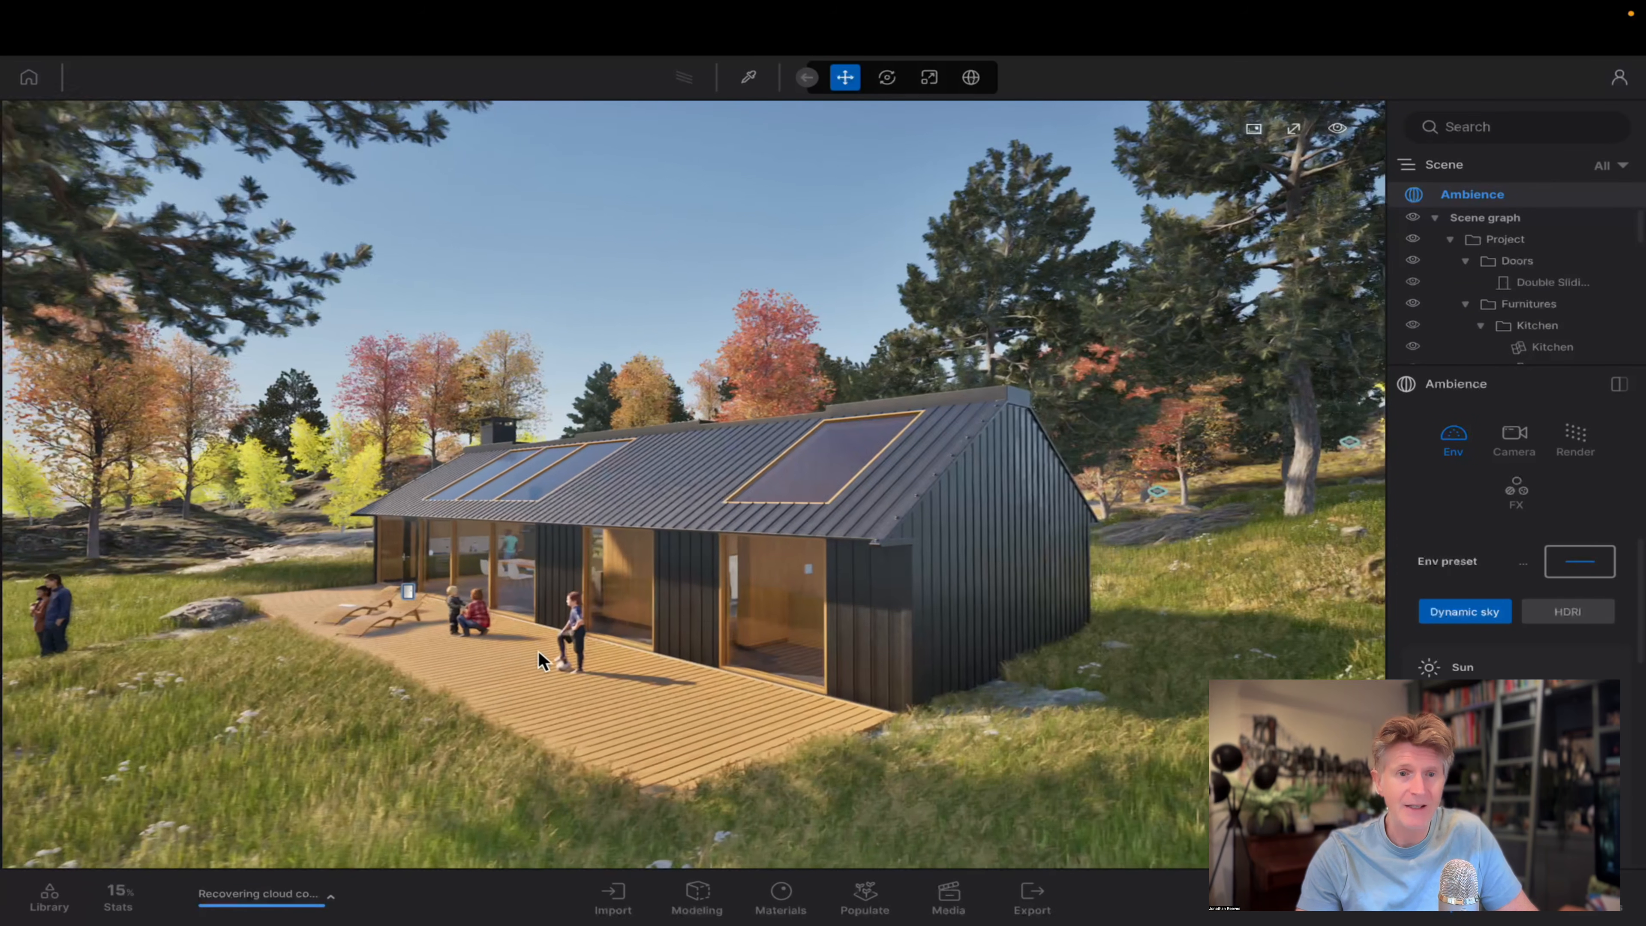
key(d)
right_drag(538, 650, 554, 733)
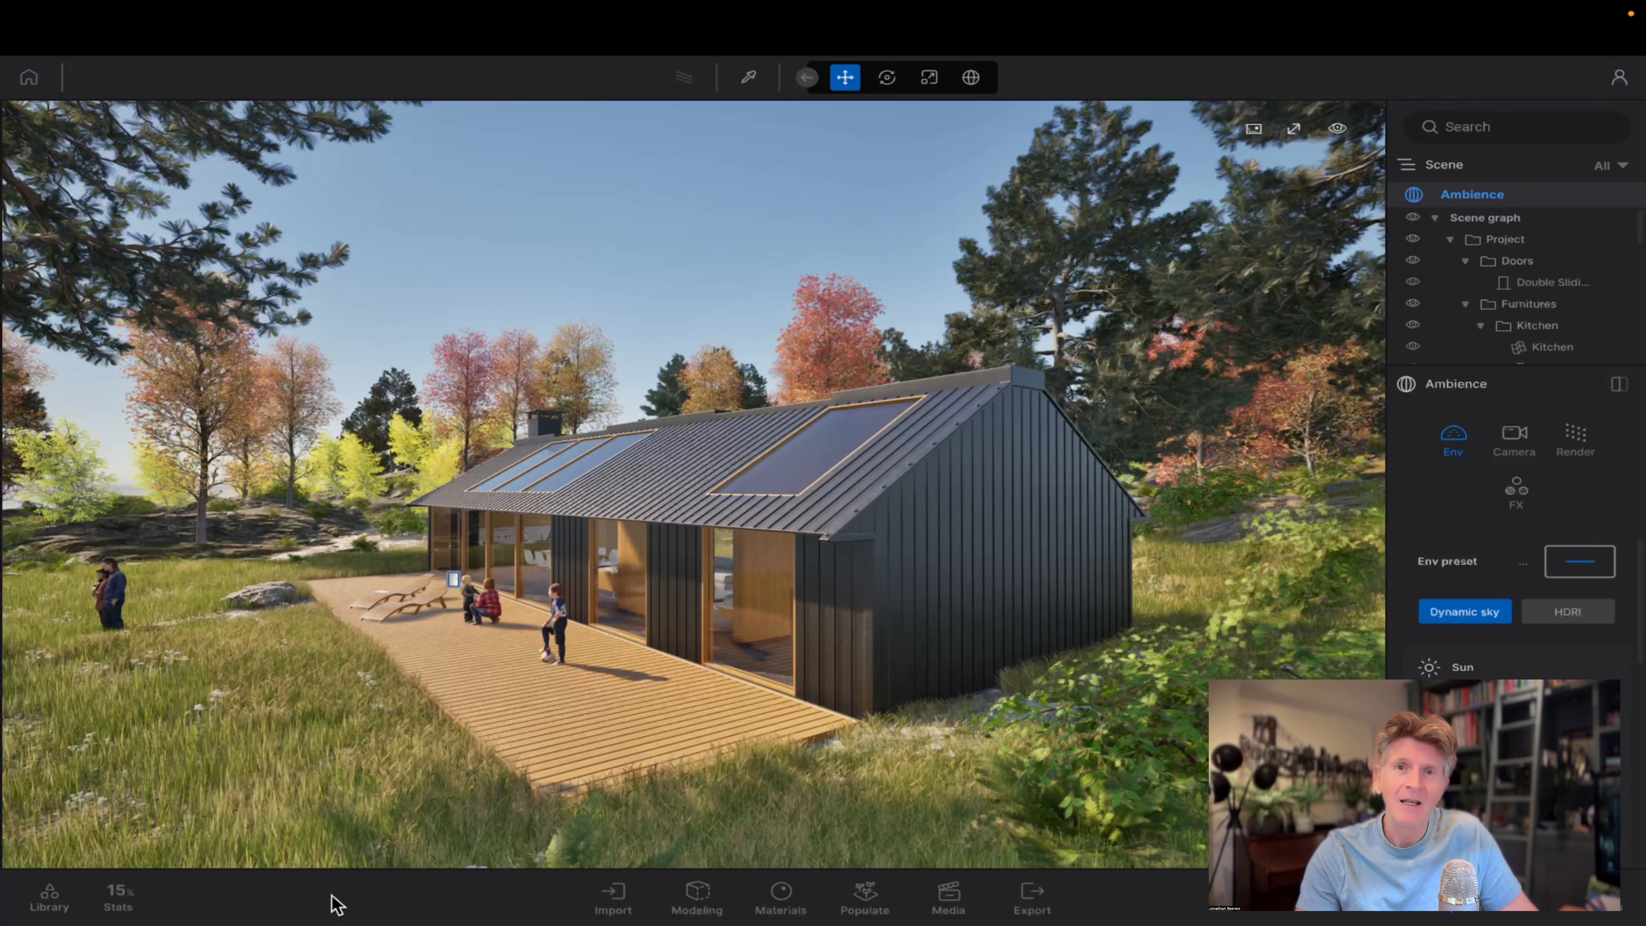
key(w)
key(s)
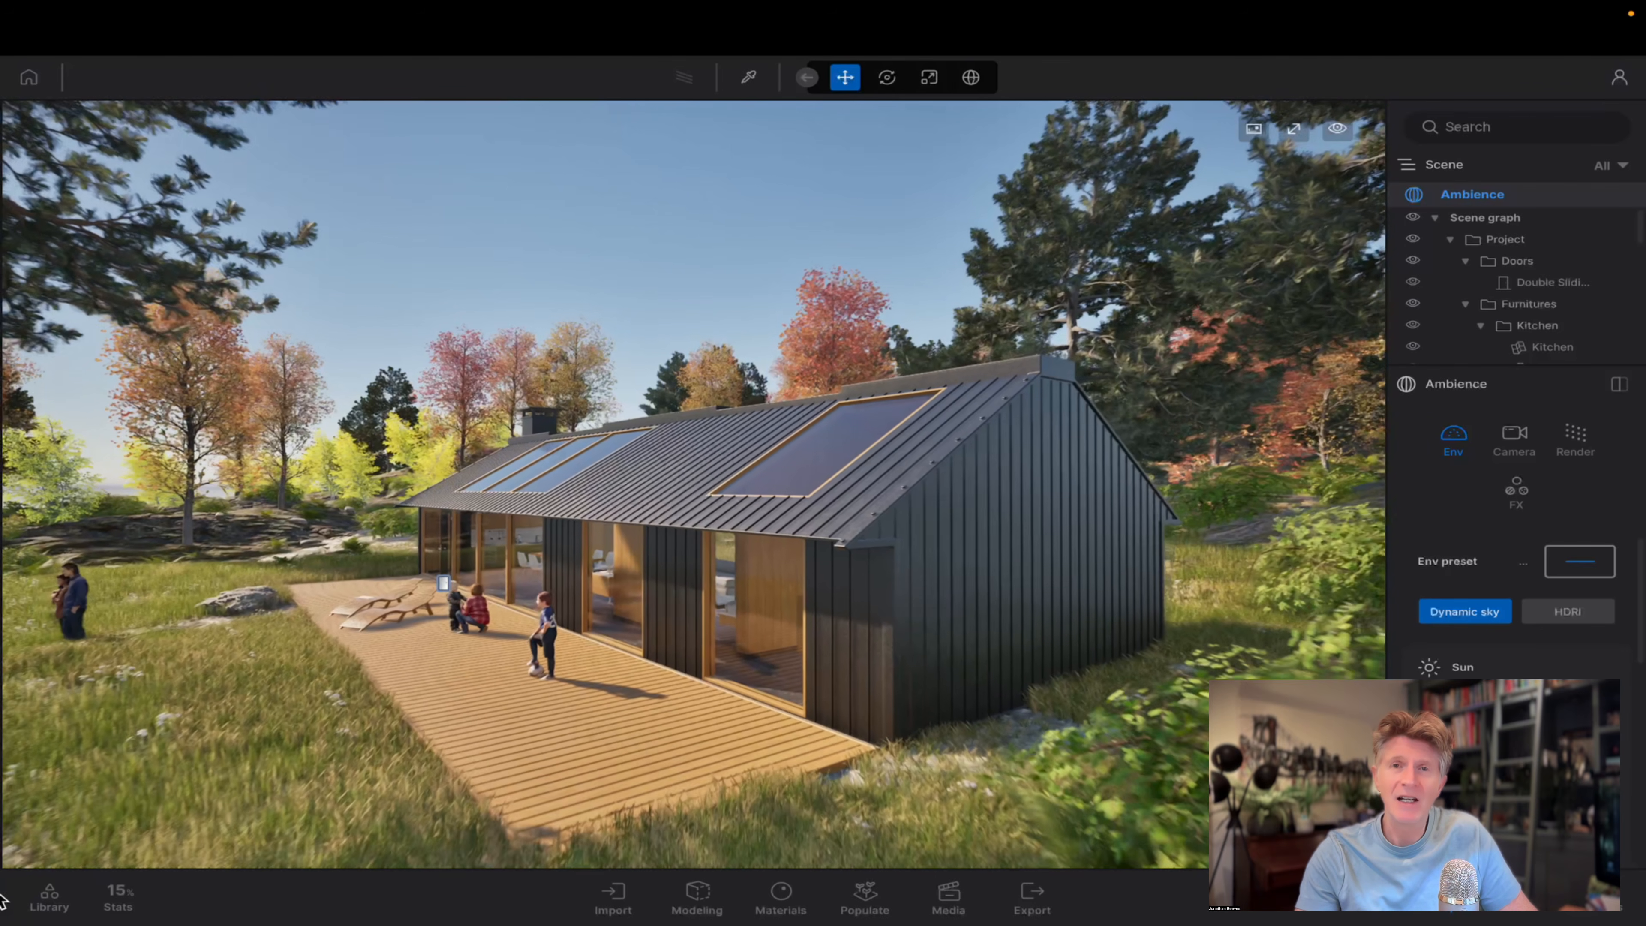
Set the desktop rendering quality to the High preset from the scene statistics.
click(118, 897)
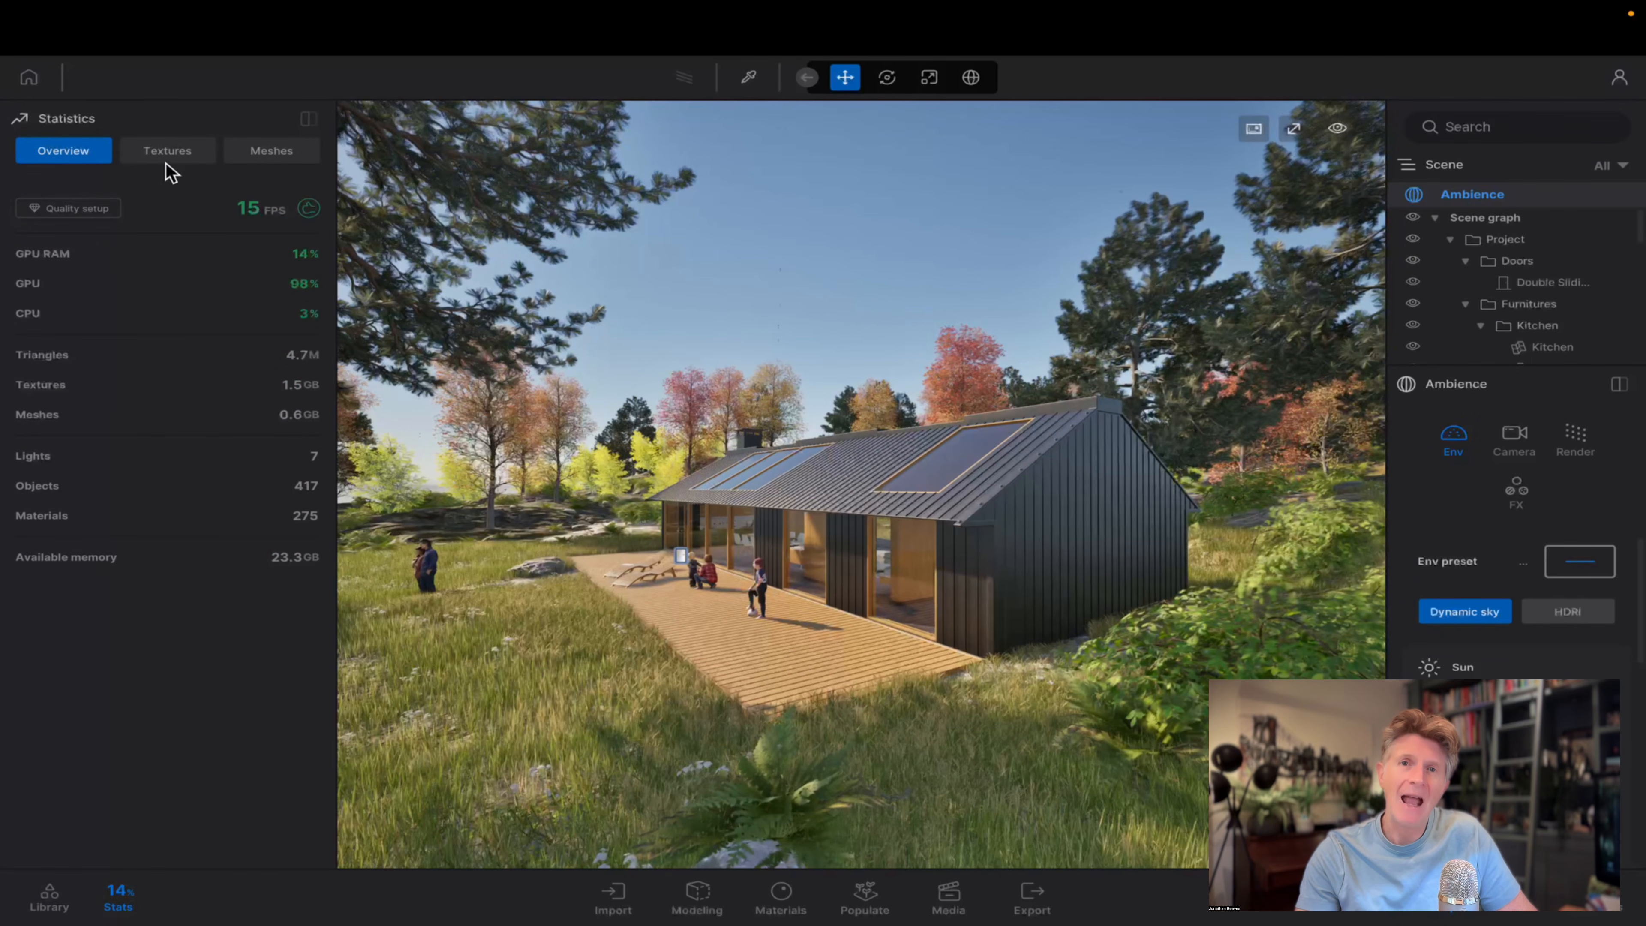
click(85, 212)
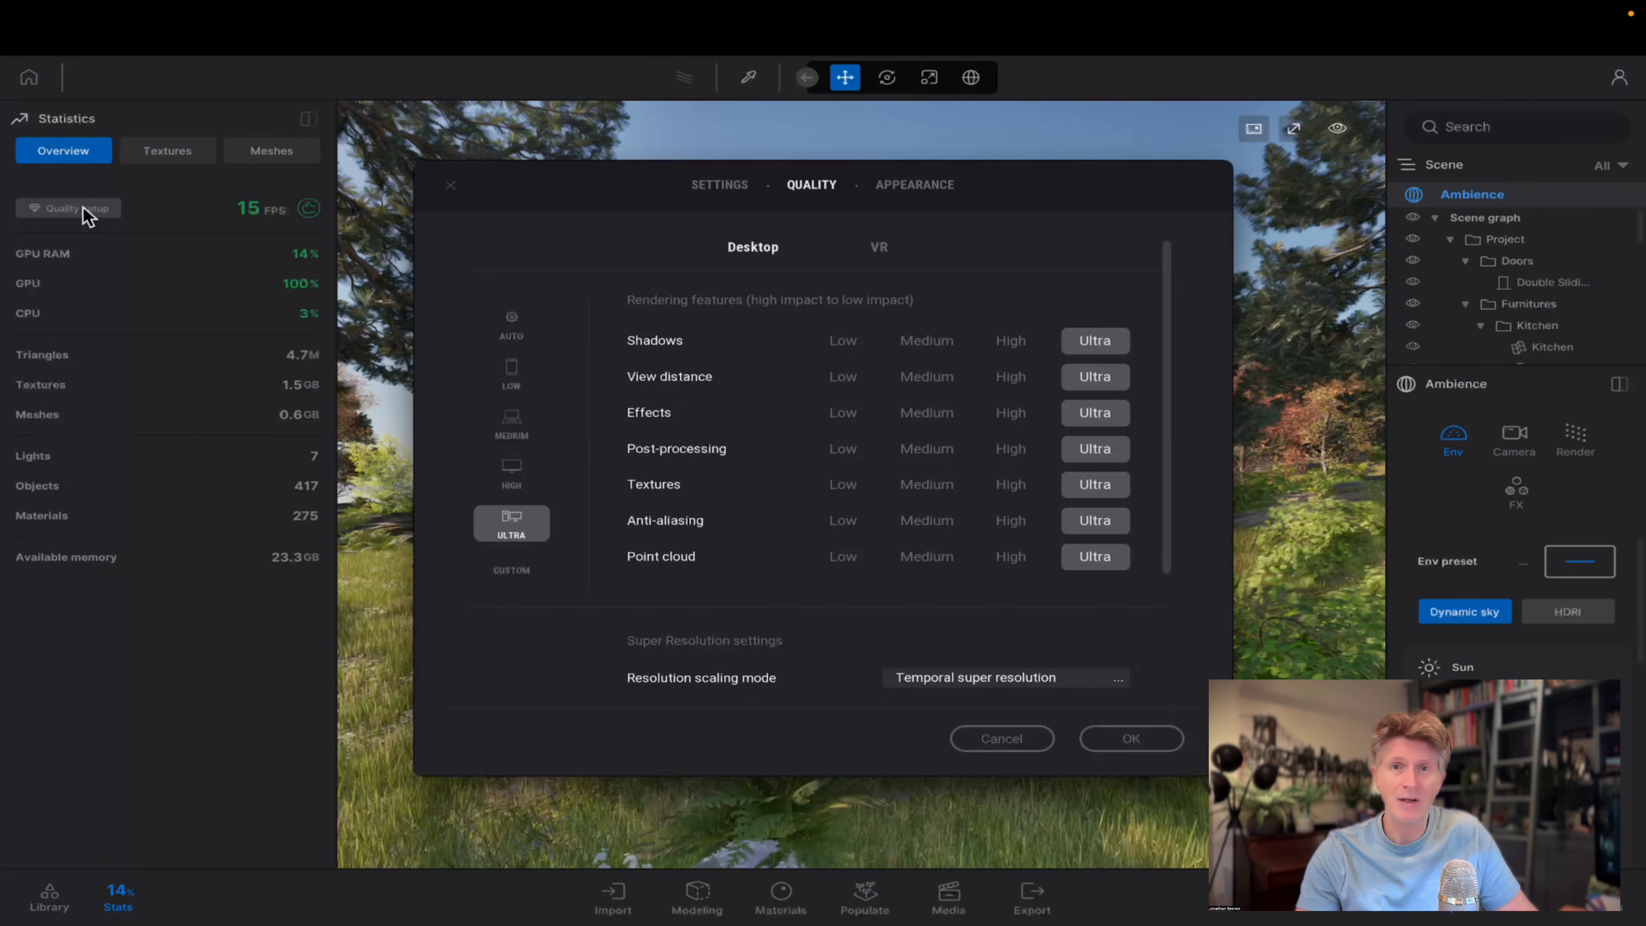
click(512, 478)
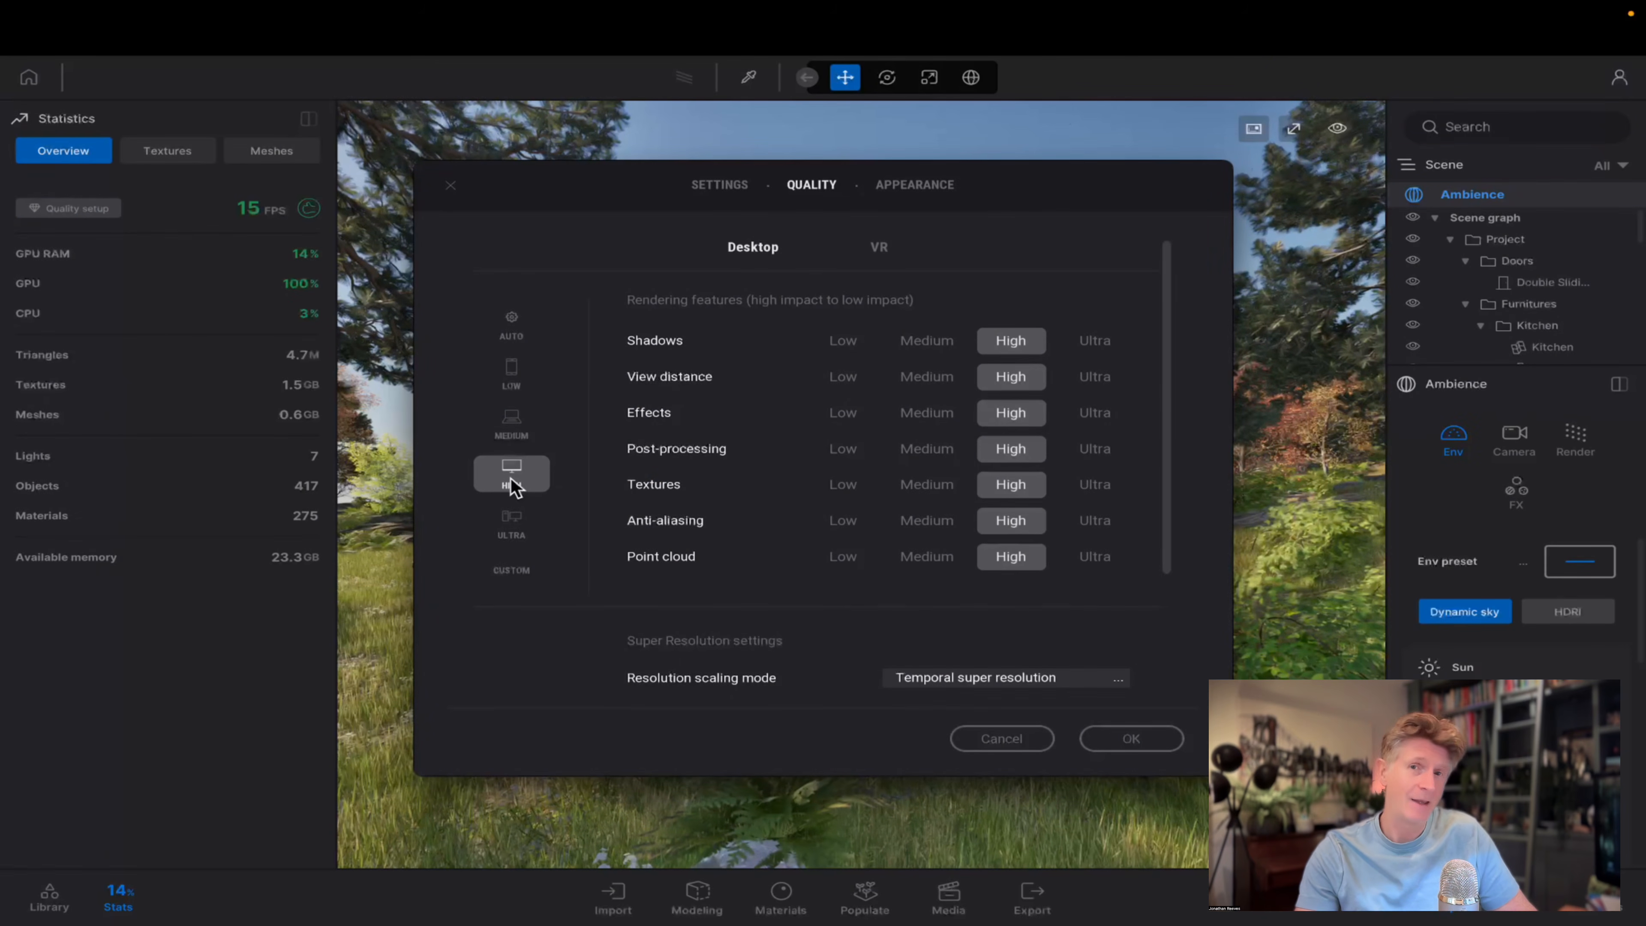
click(1131, 738)
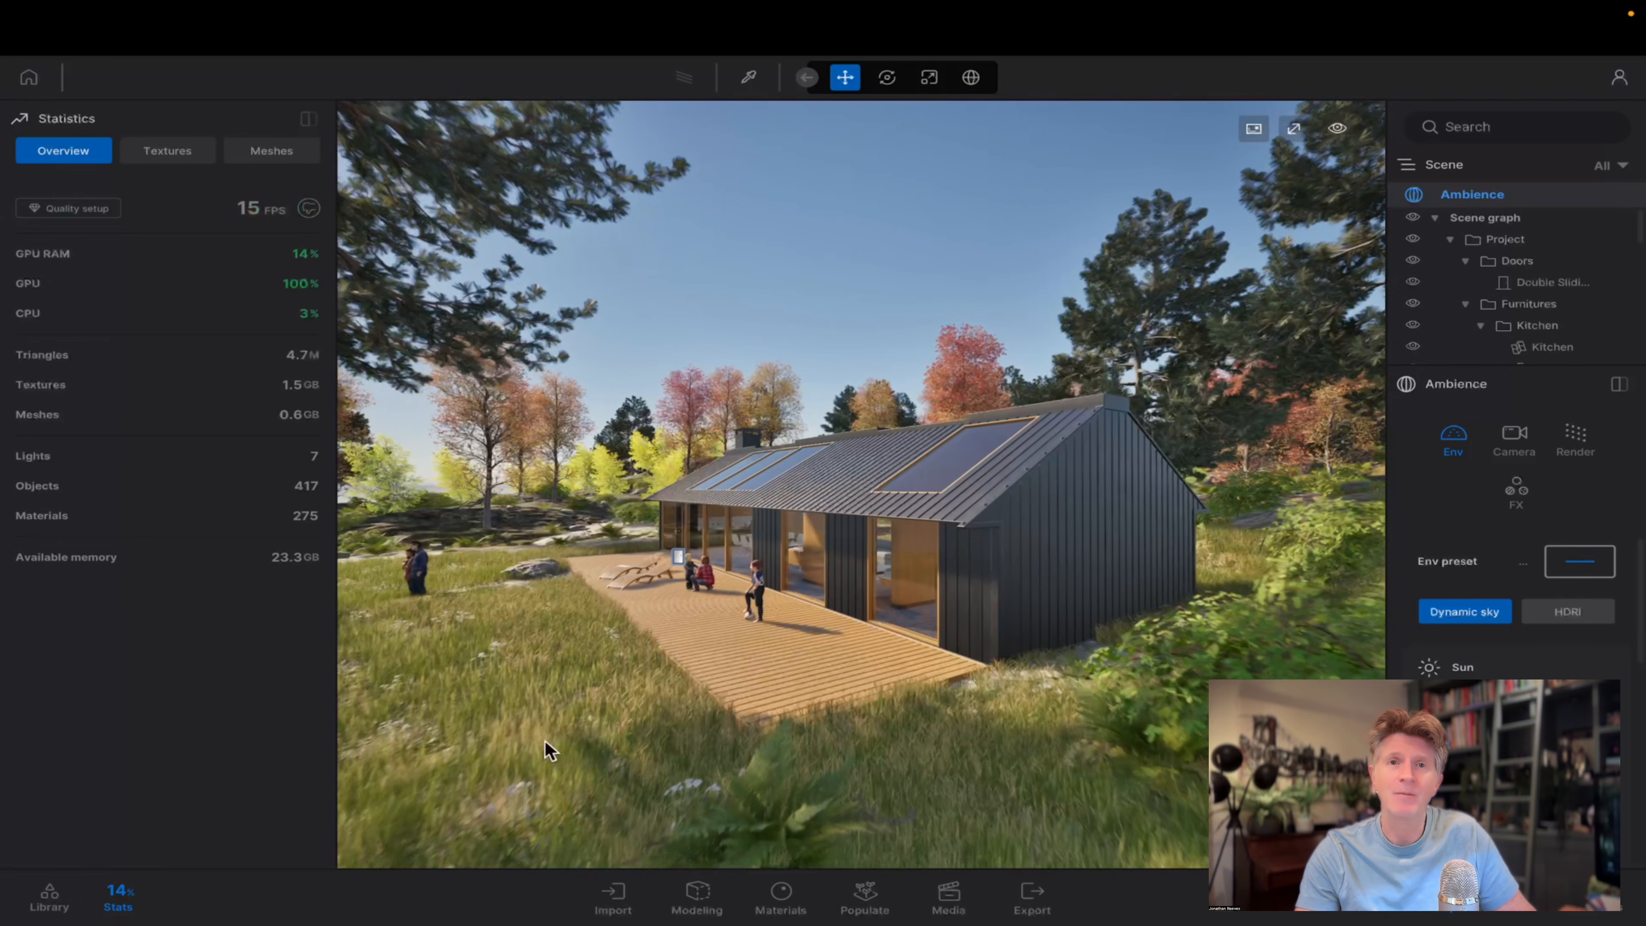
Select the lakehouse's roof cladding mesh from the deck side of the building.
key(s)
key(d)
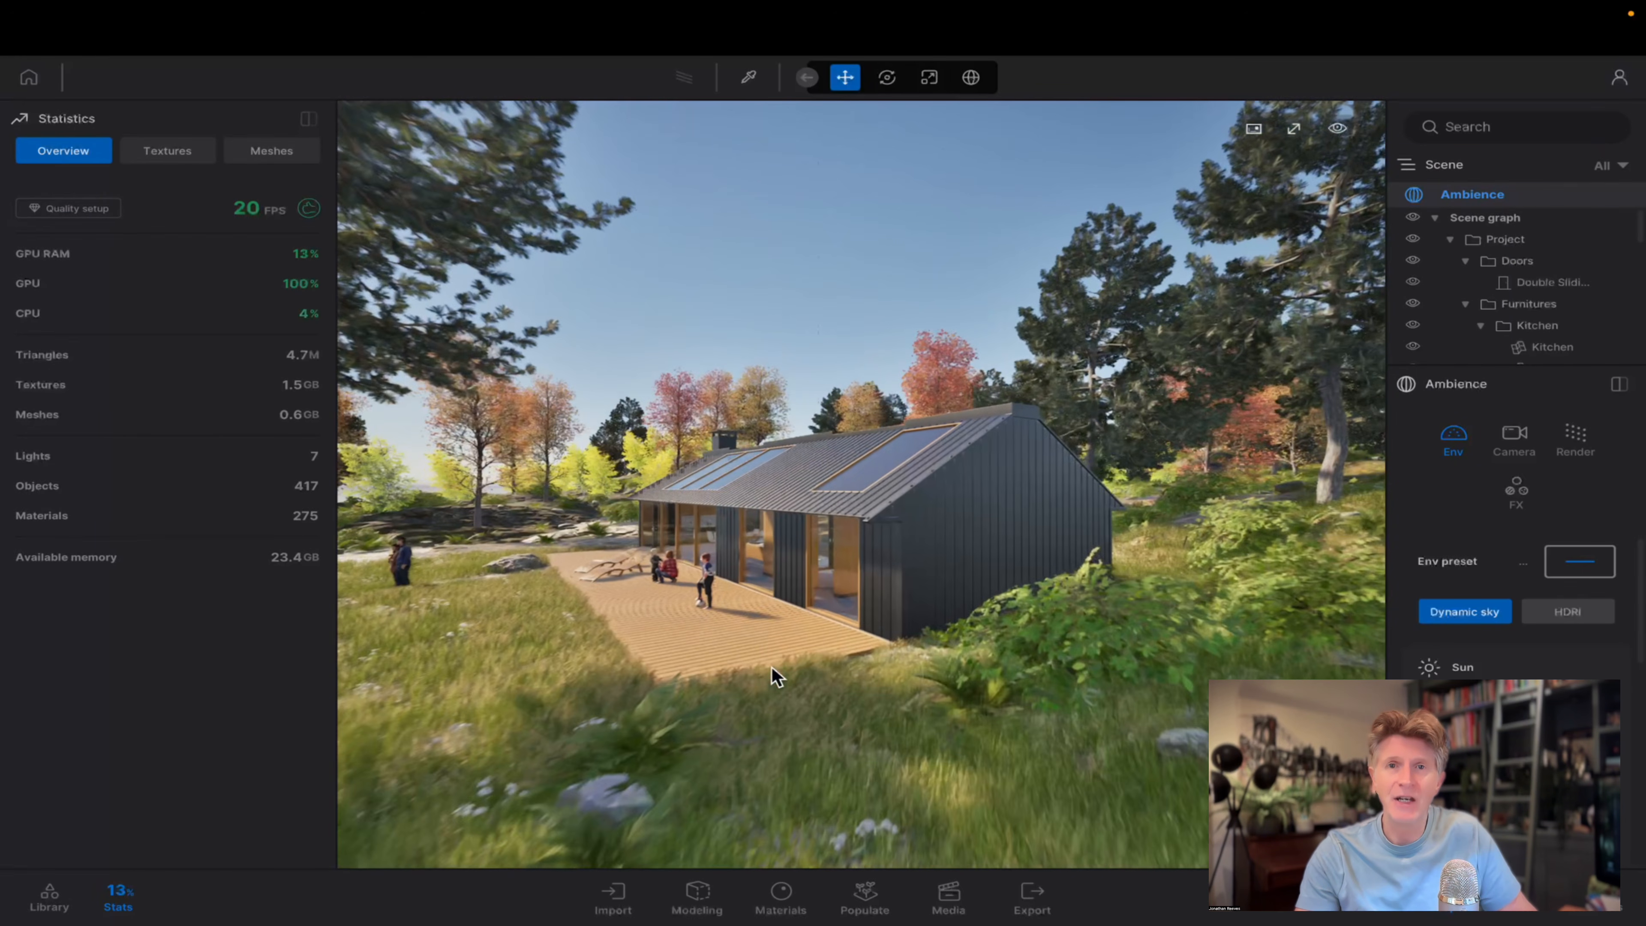
key(w)
key(a)
right_drag(796, 675, 912, 557)
click(821, 504)
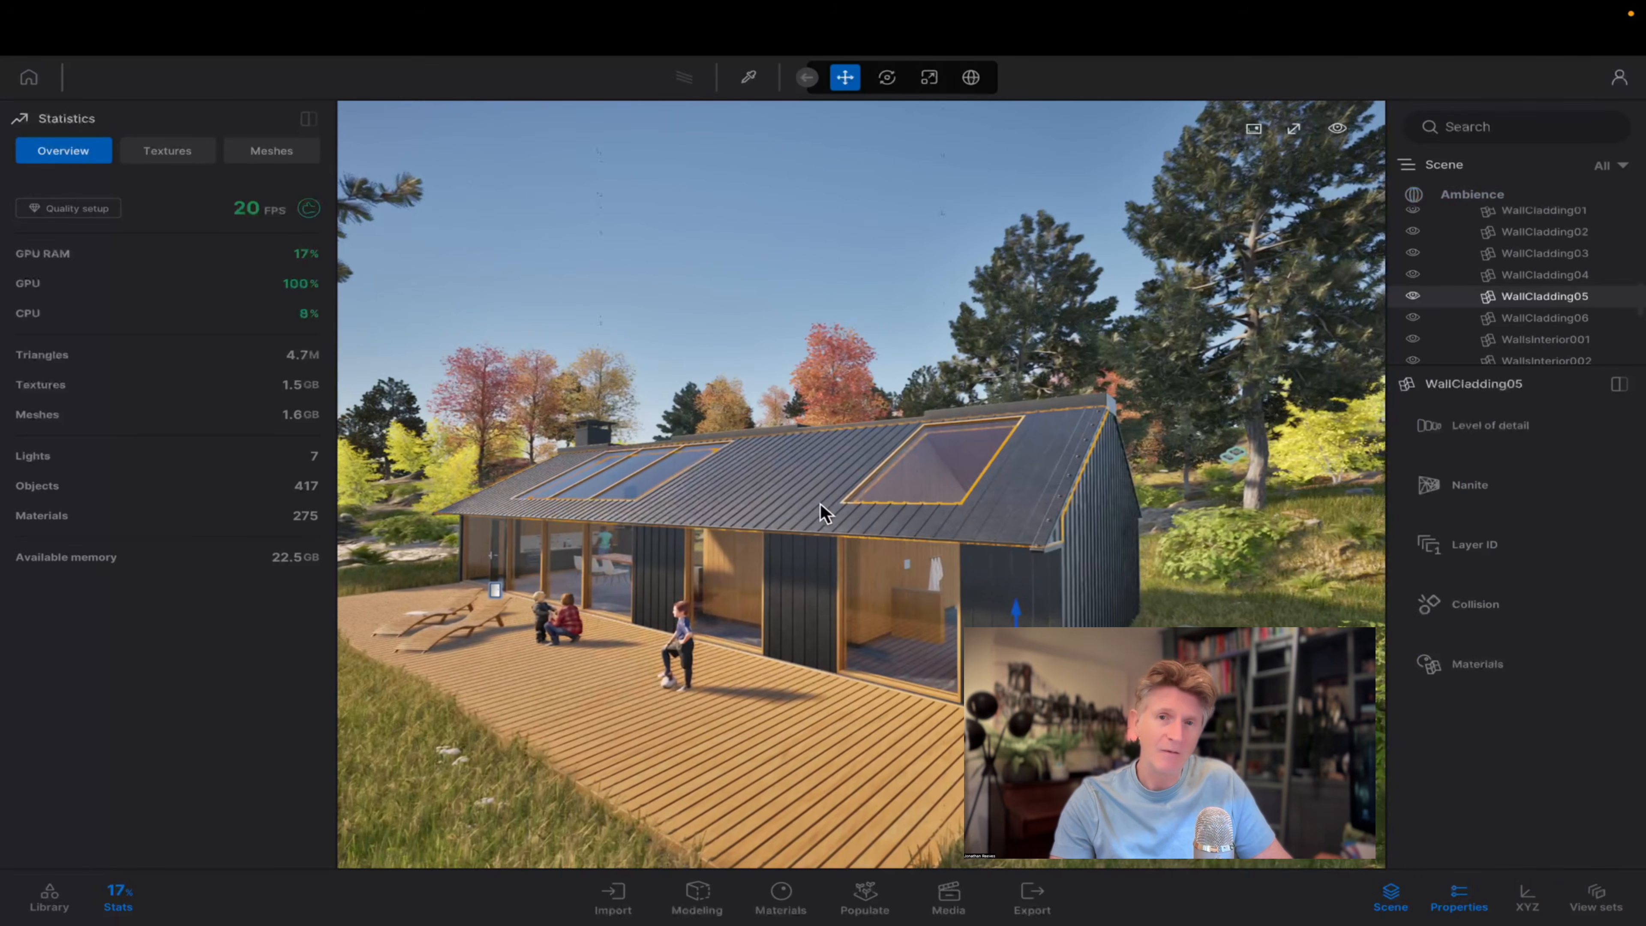
Enlarge the scene graph area and select the Lakehouse_retreat.fbx container below the Posed humans folder.
scroll(1522, 295, up, 5)
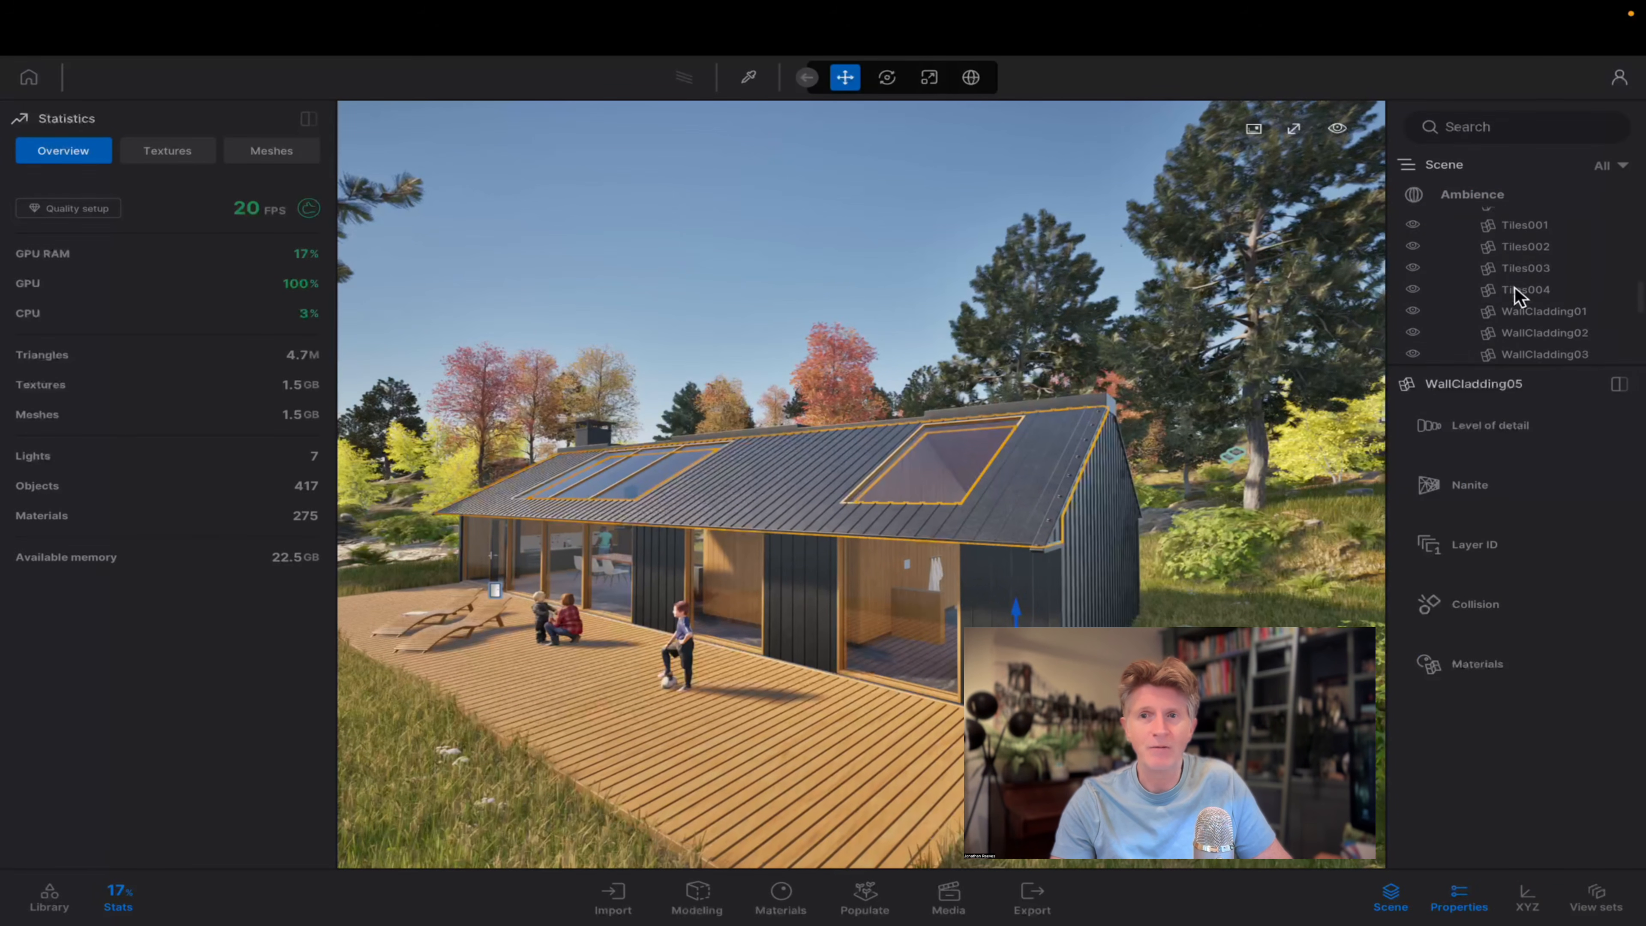
drag(1485, 364, 1493, 532)
scroll(1497, 350, up, 5)
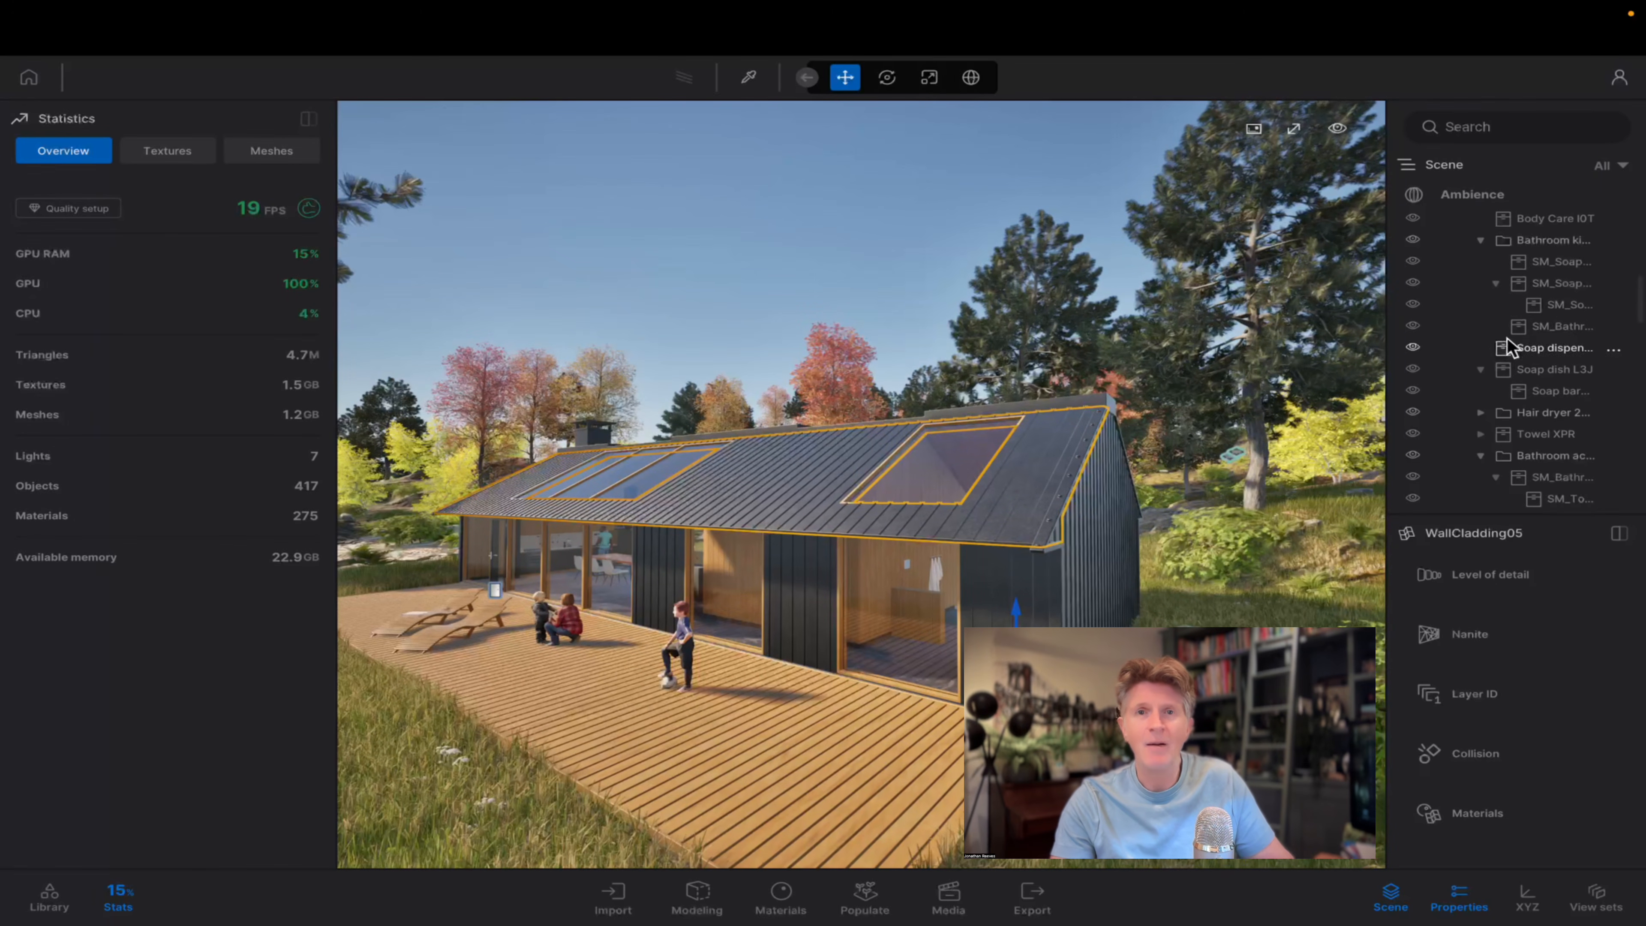
scroll(1497, 422, down, 5)
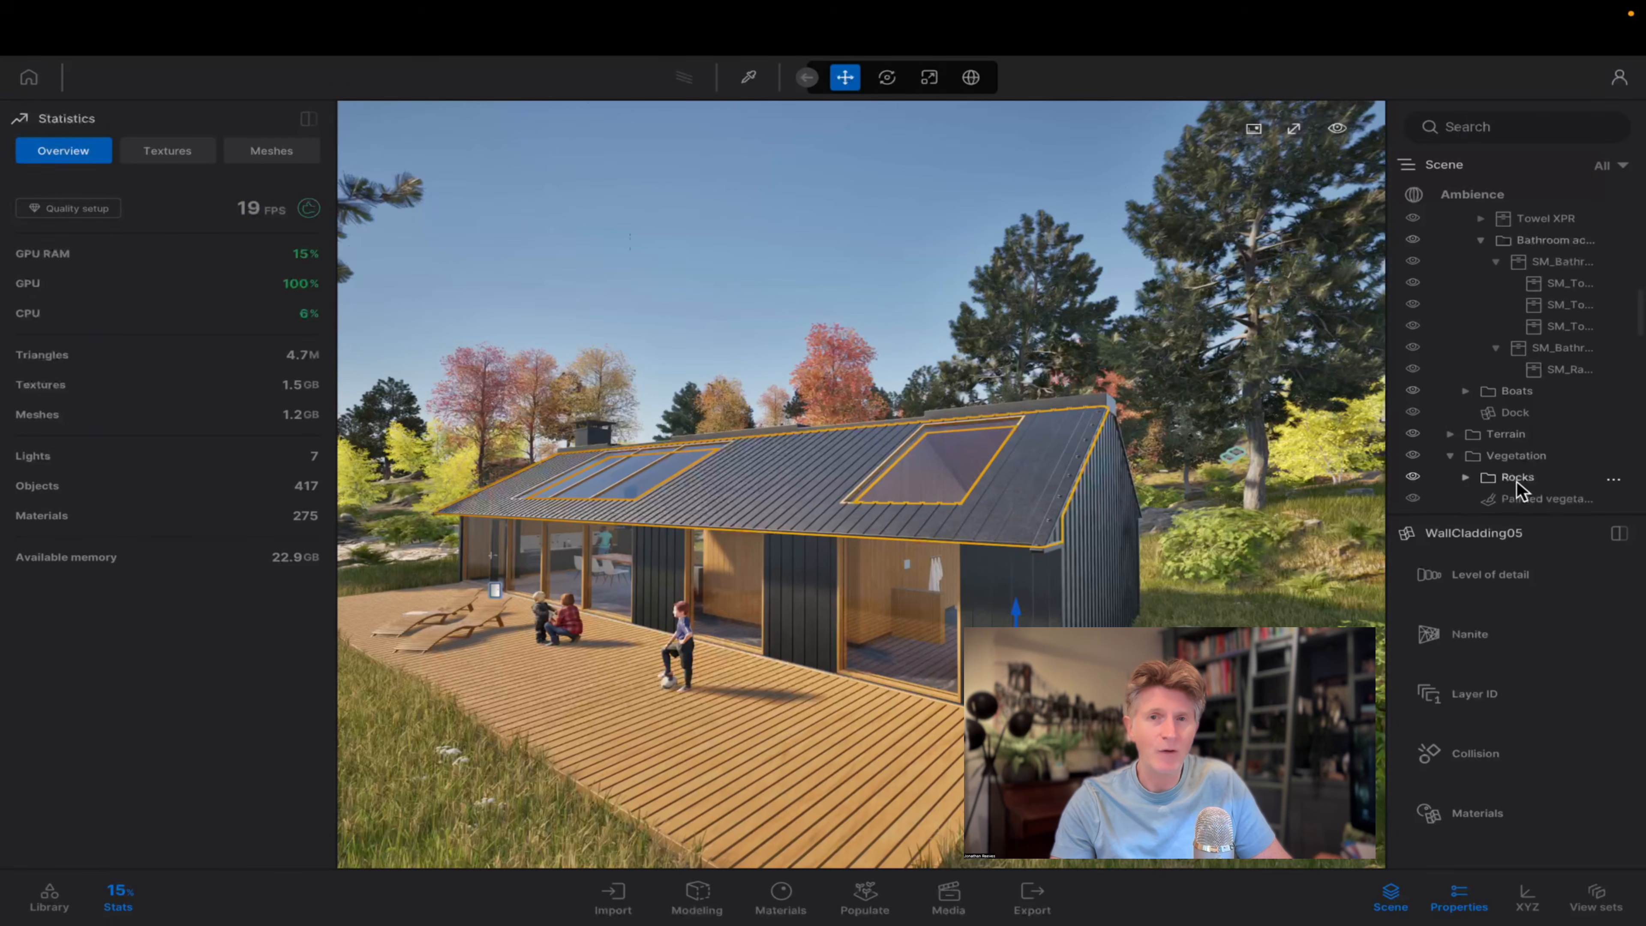
scroll(1507, 480, down, 5)
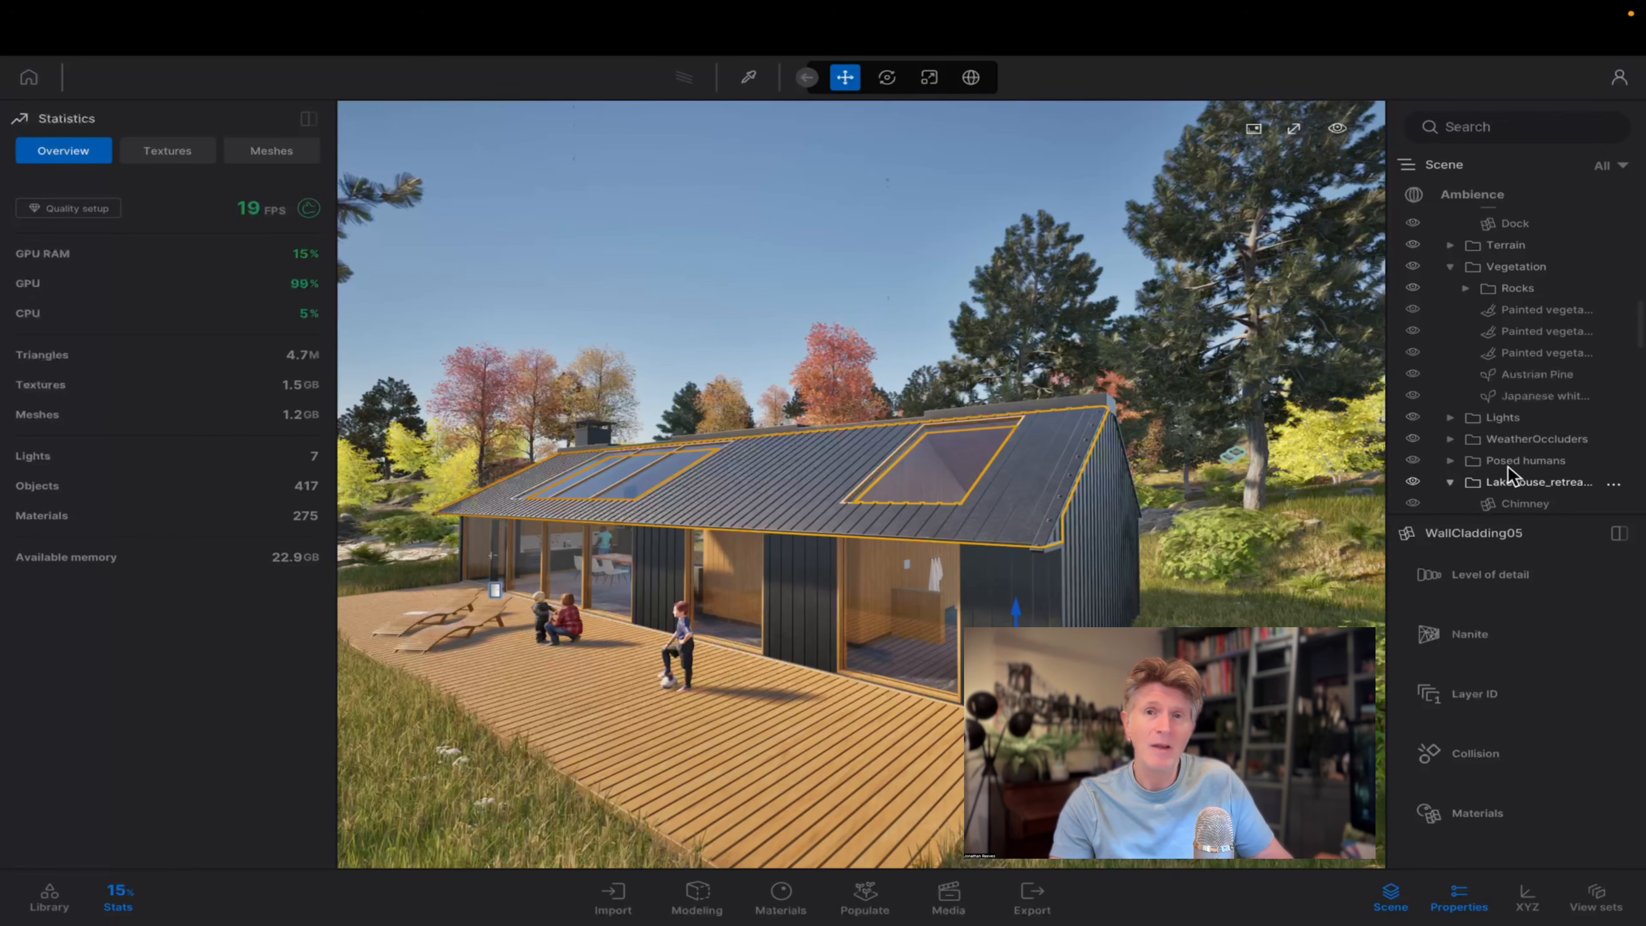
click(1477, 488)
Hide the Lakehouse_retreat.fbx container to check which geometry it holds, and show it again.
click(1413, 483)
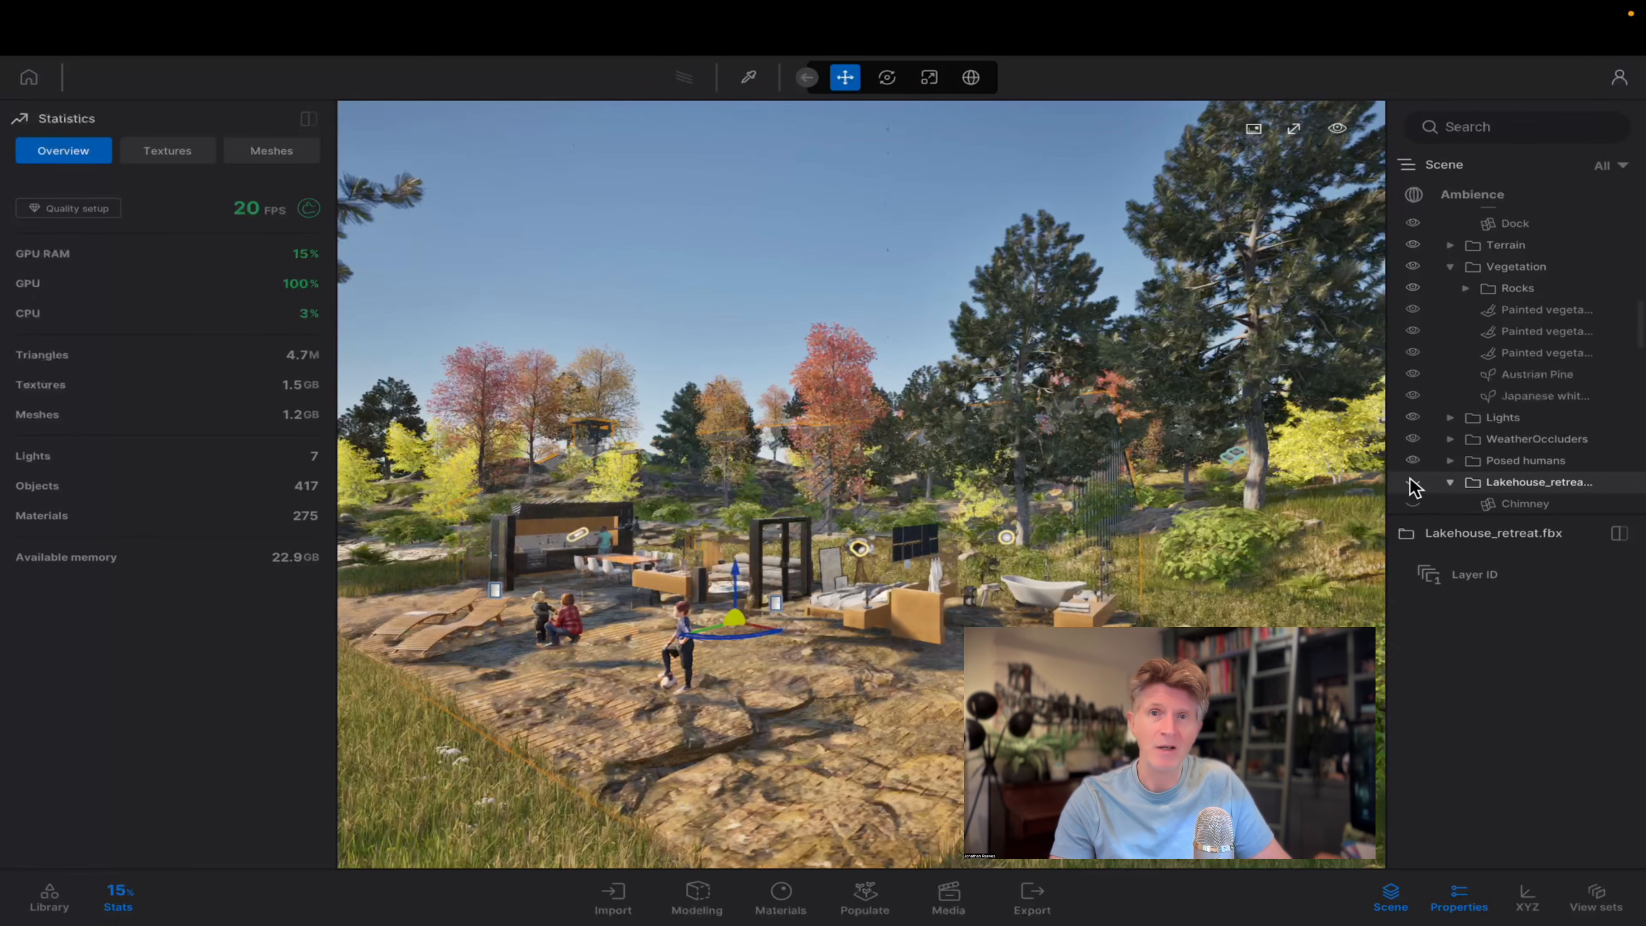
click(1413, 483)
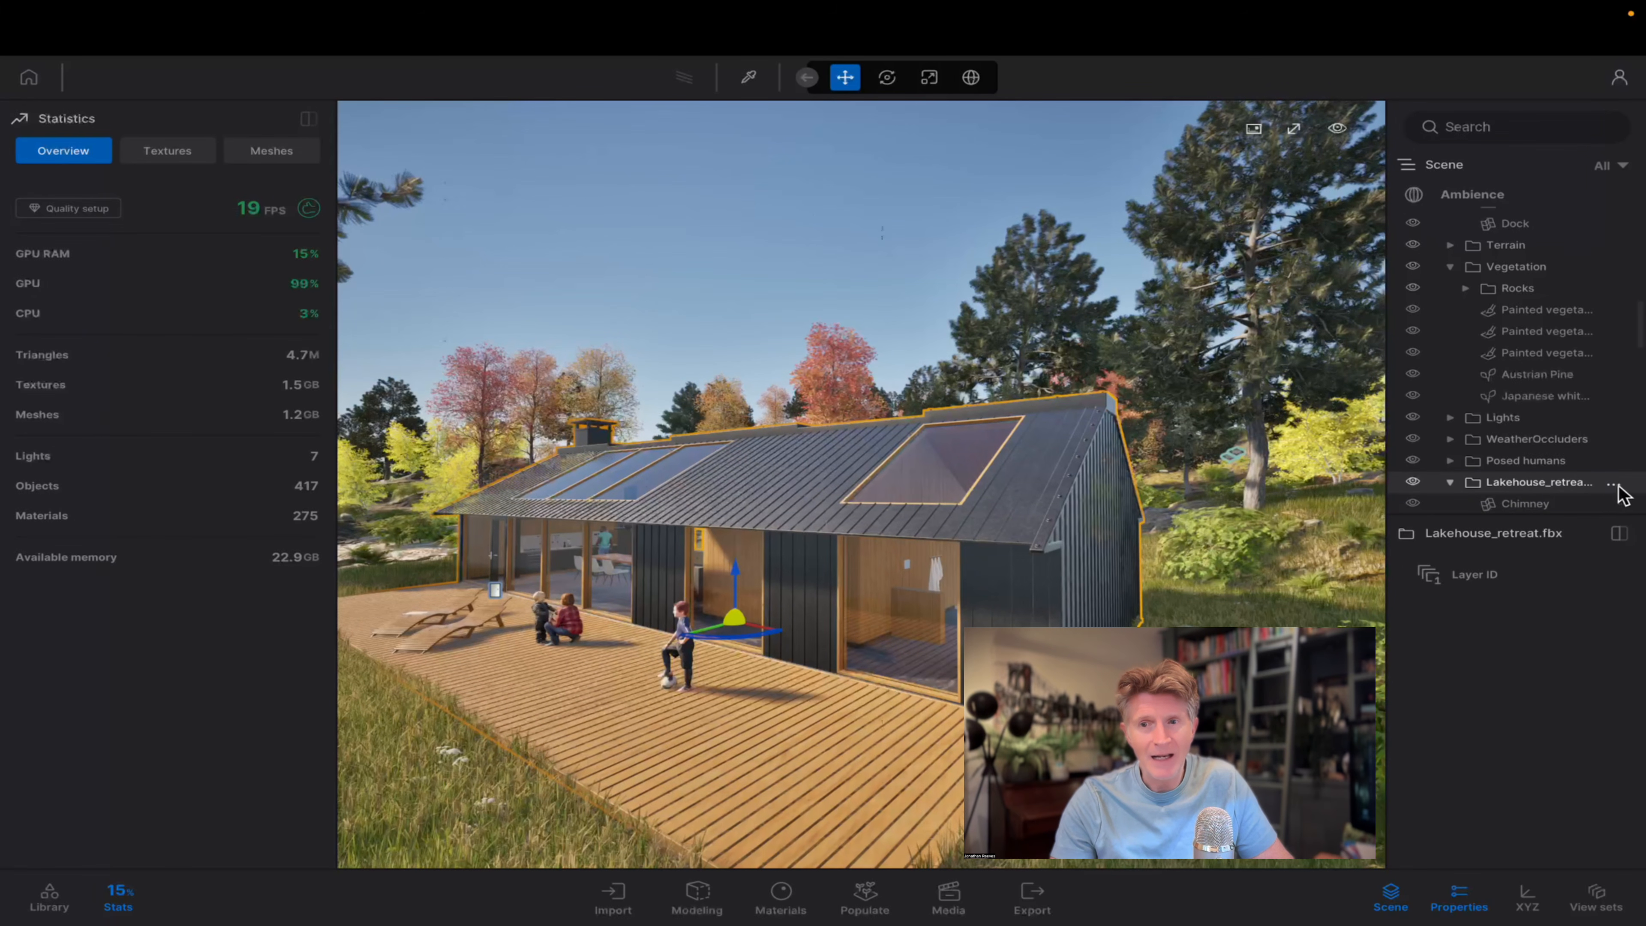
Convert everything in the Lakehouse_retreat.fbx container to Nanite and check the processing.
mouse_move(1625, 494)
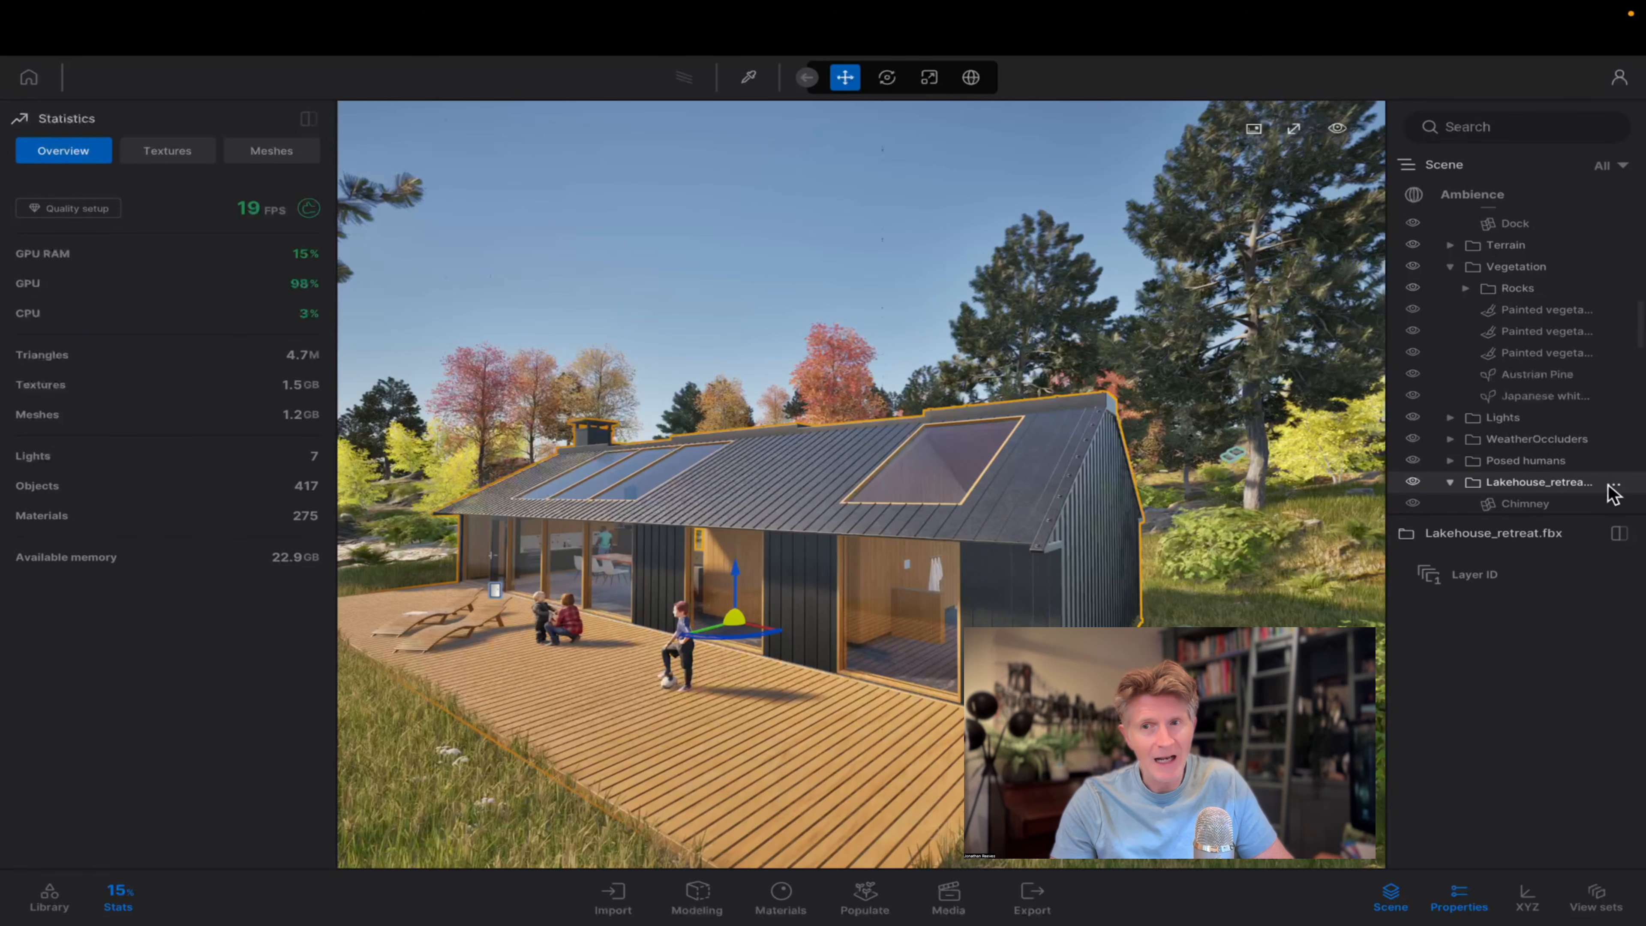
click(1613, 487)
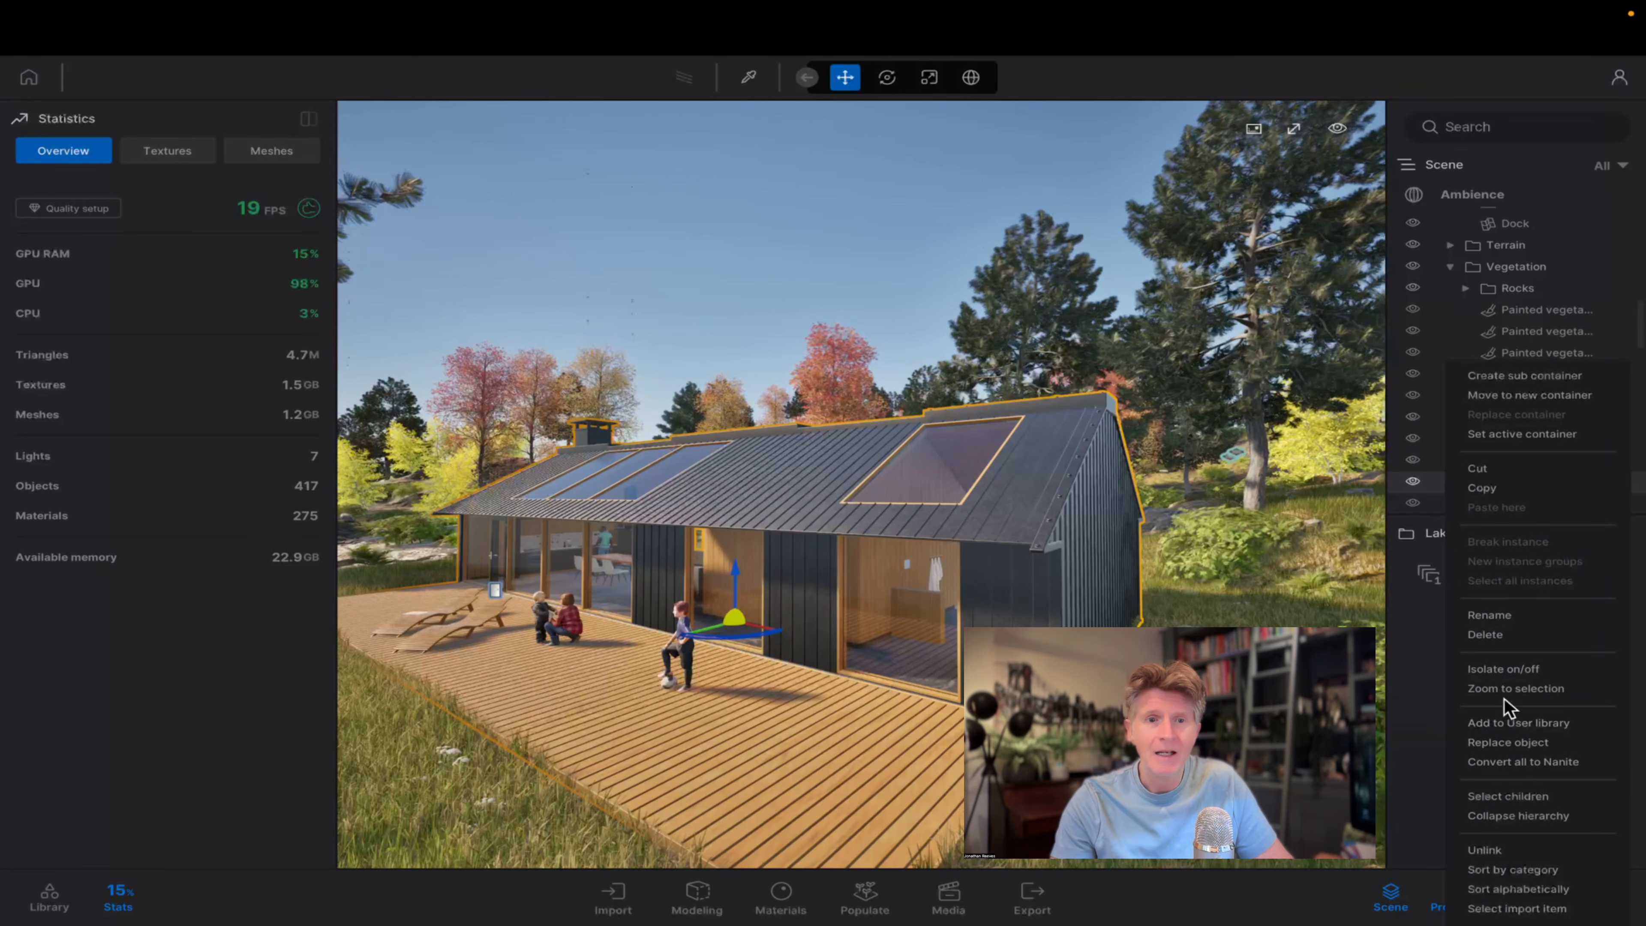
click(1502, 763)
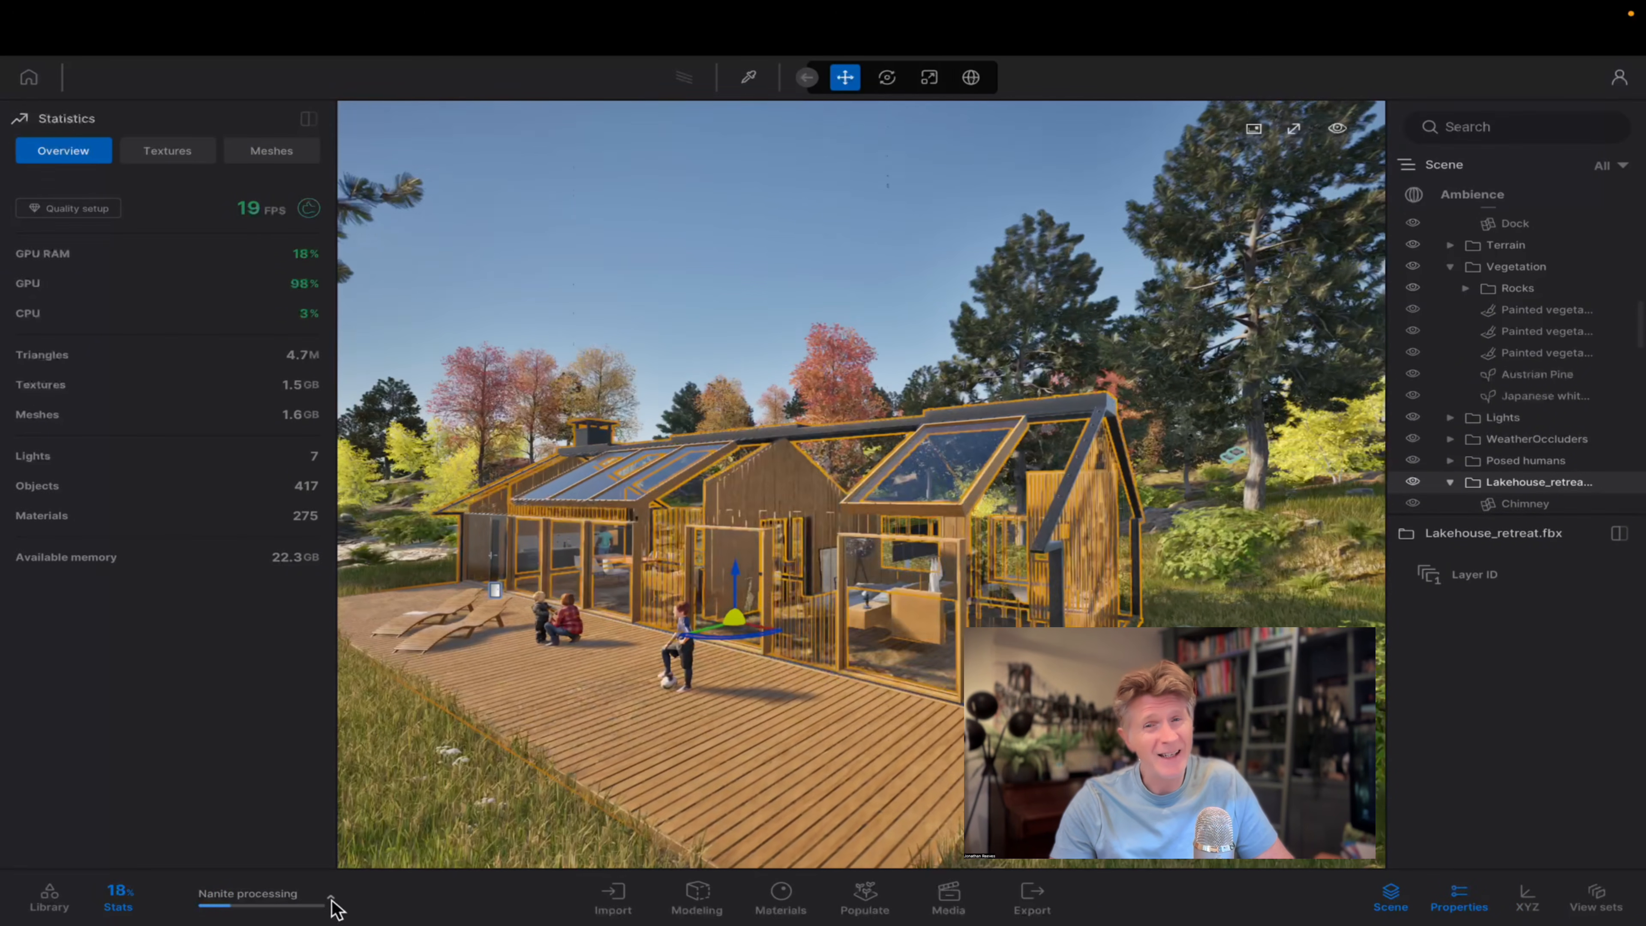
click(332, 901)
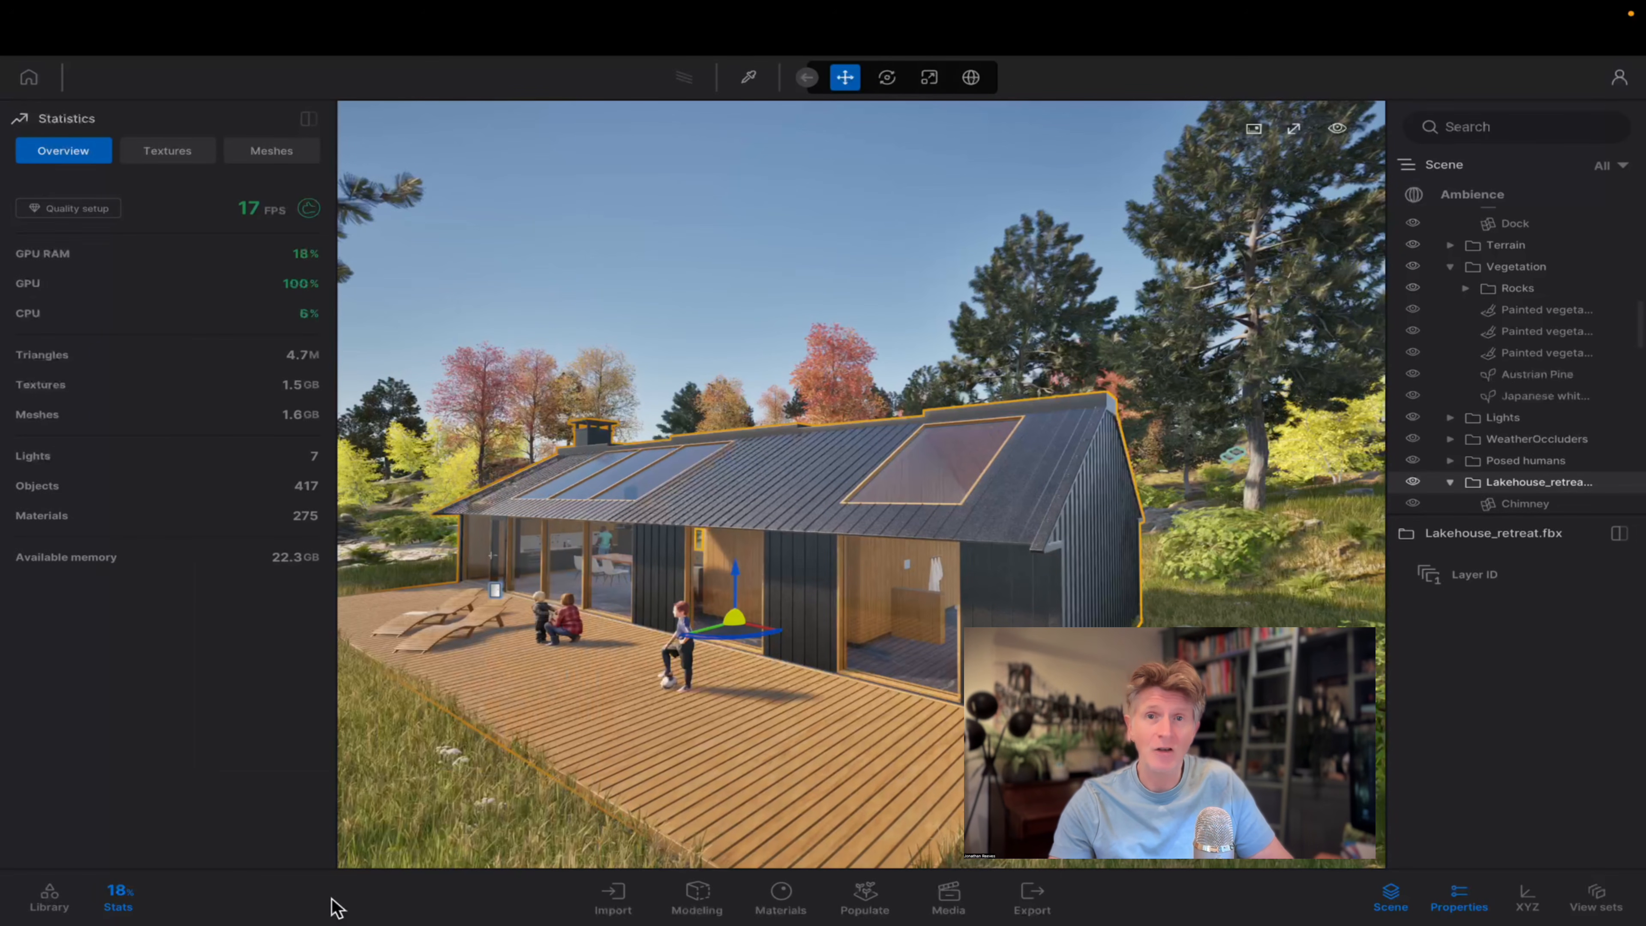
scroll(938, 612, up, 3)
scroll(935, 615, down, 5)
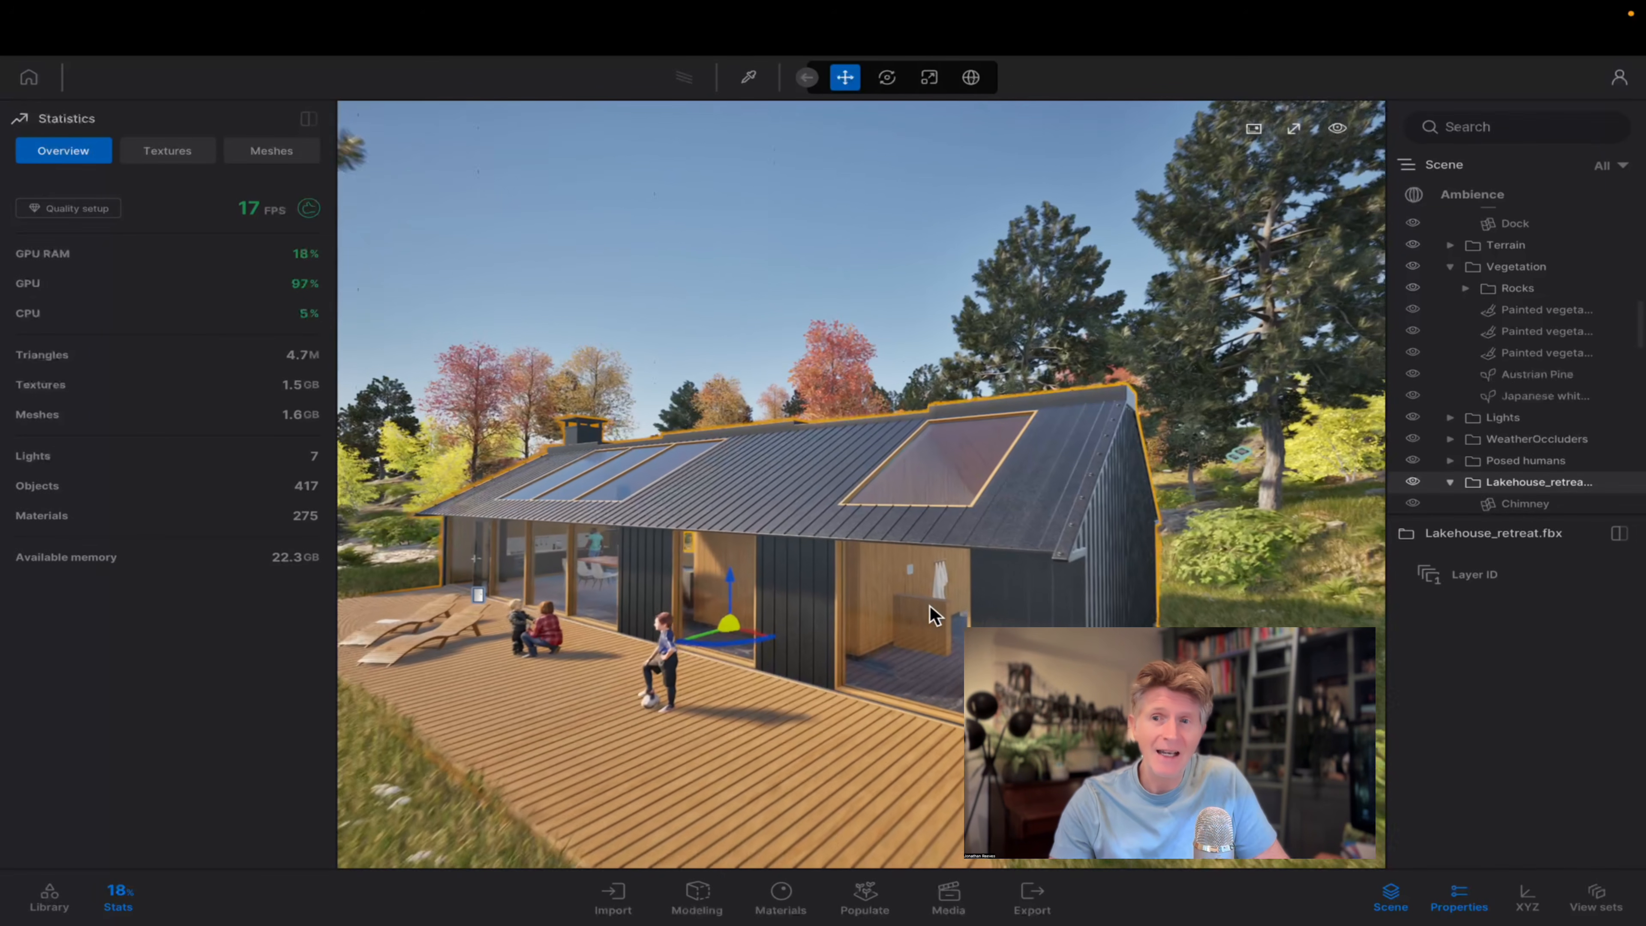
Expand the Posed humans container and select its first figure to locate it on the deck.
scroll(935, 615, down, 2)
scroll(935, 615, up, 4)
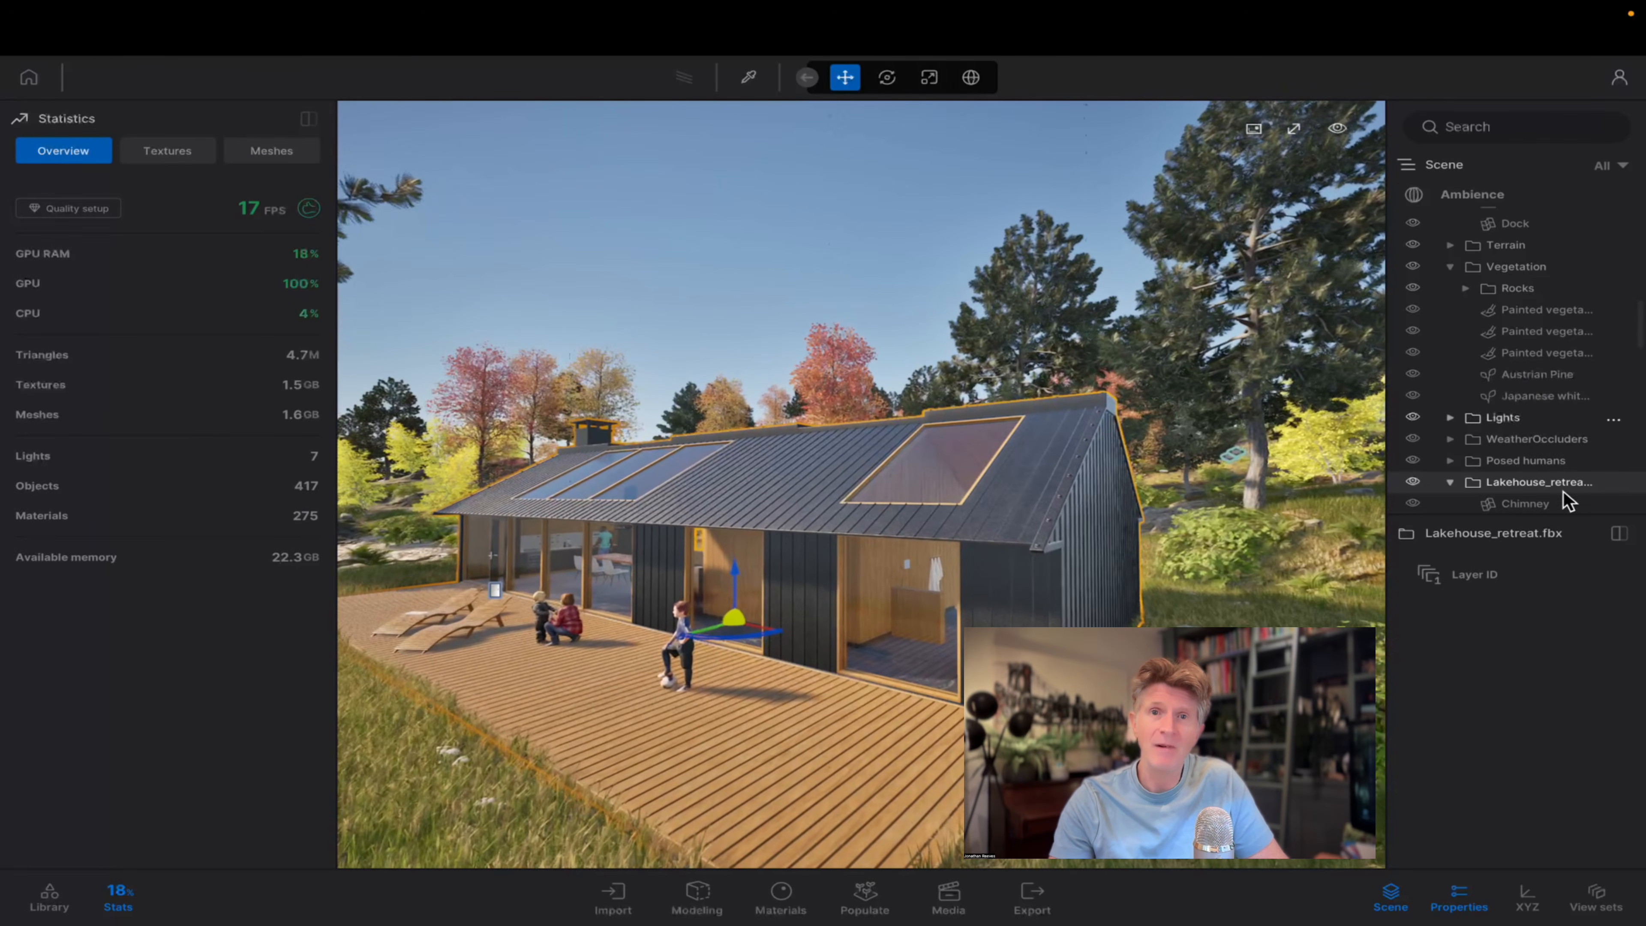
click(1514, 459)
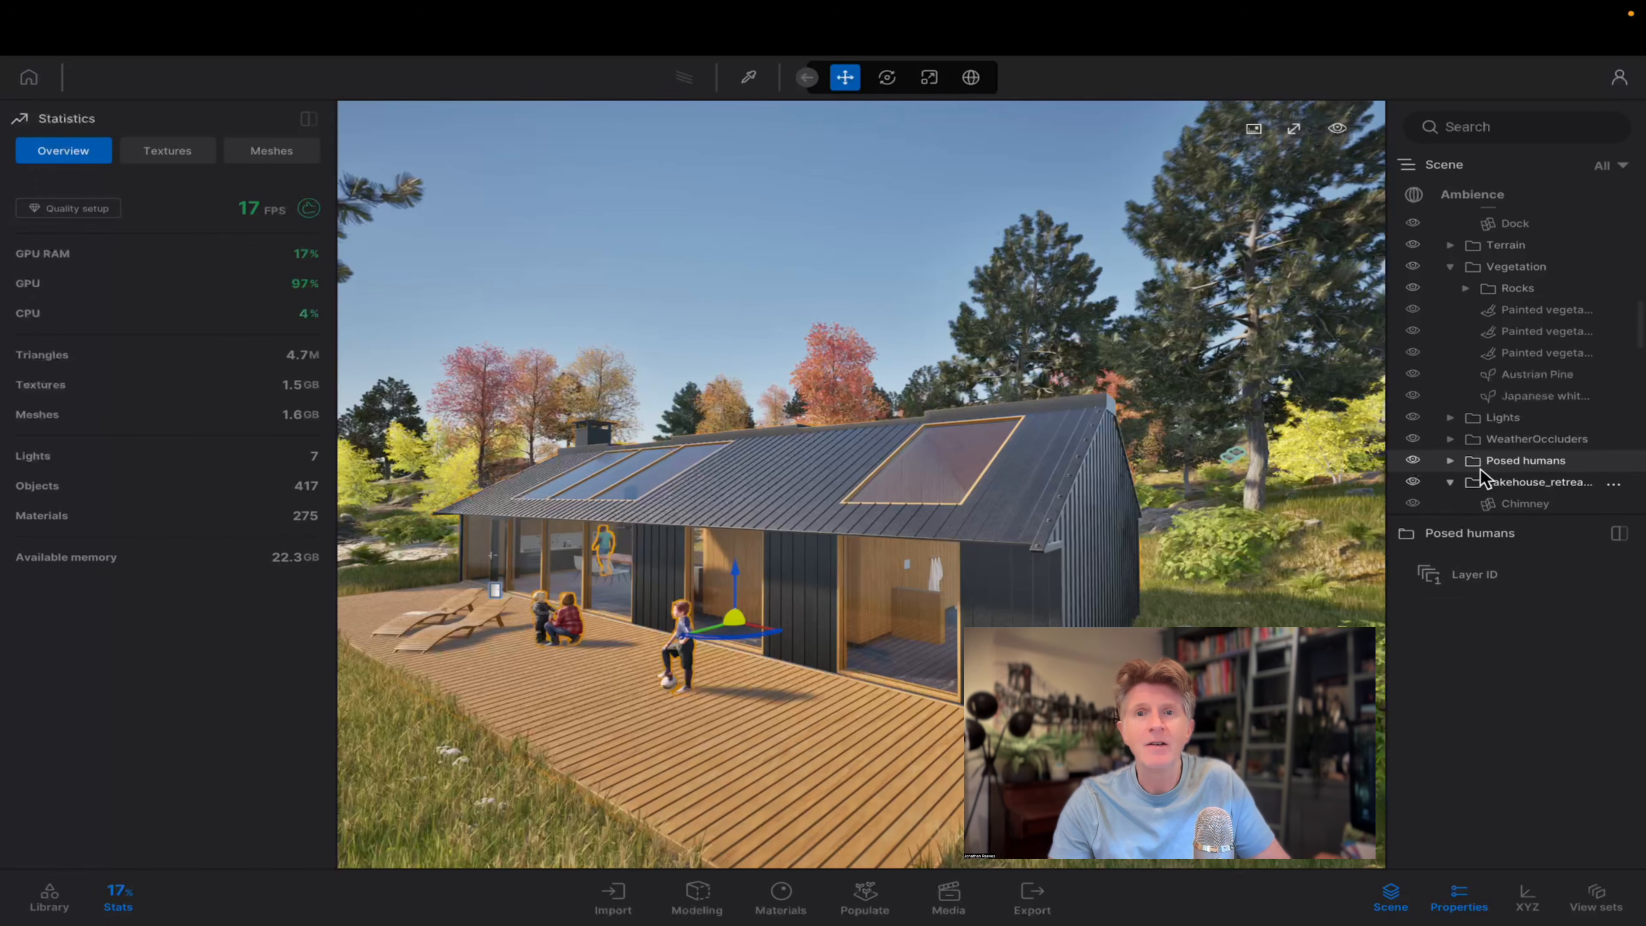
click(1449, 461)
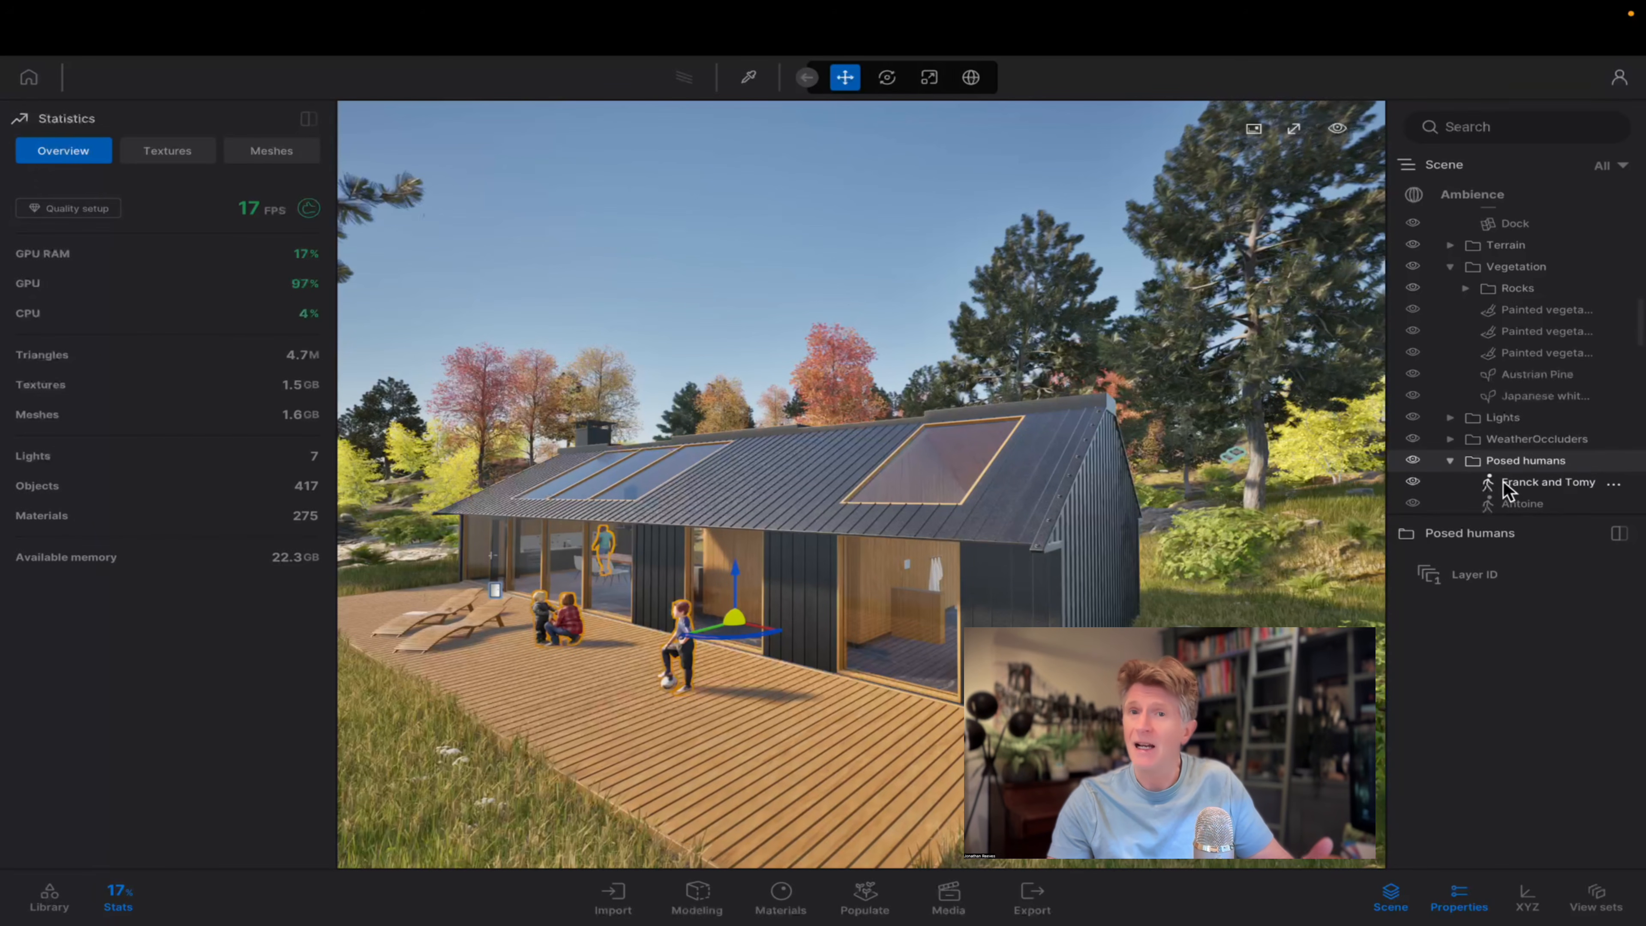
click(1510, 482)
key(a)
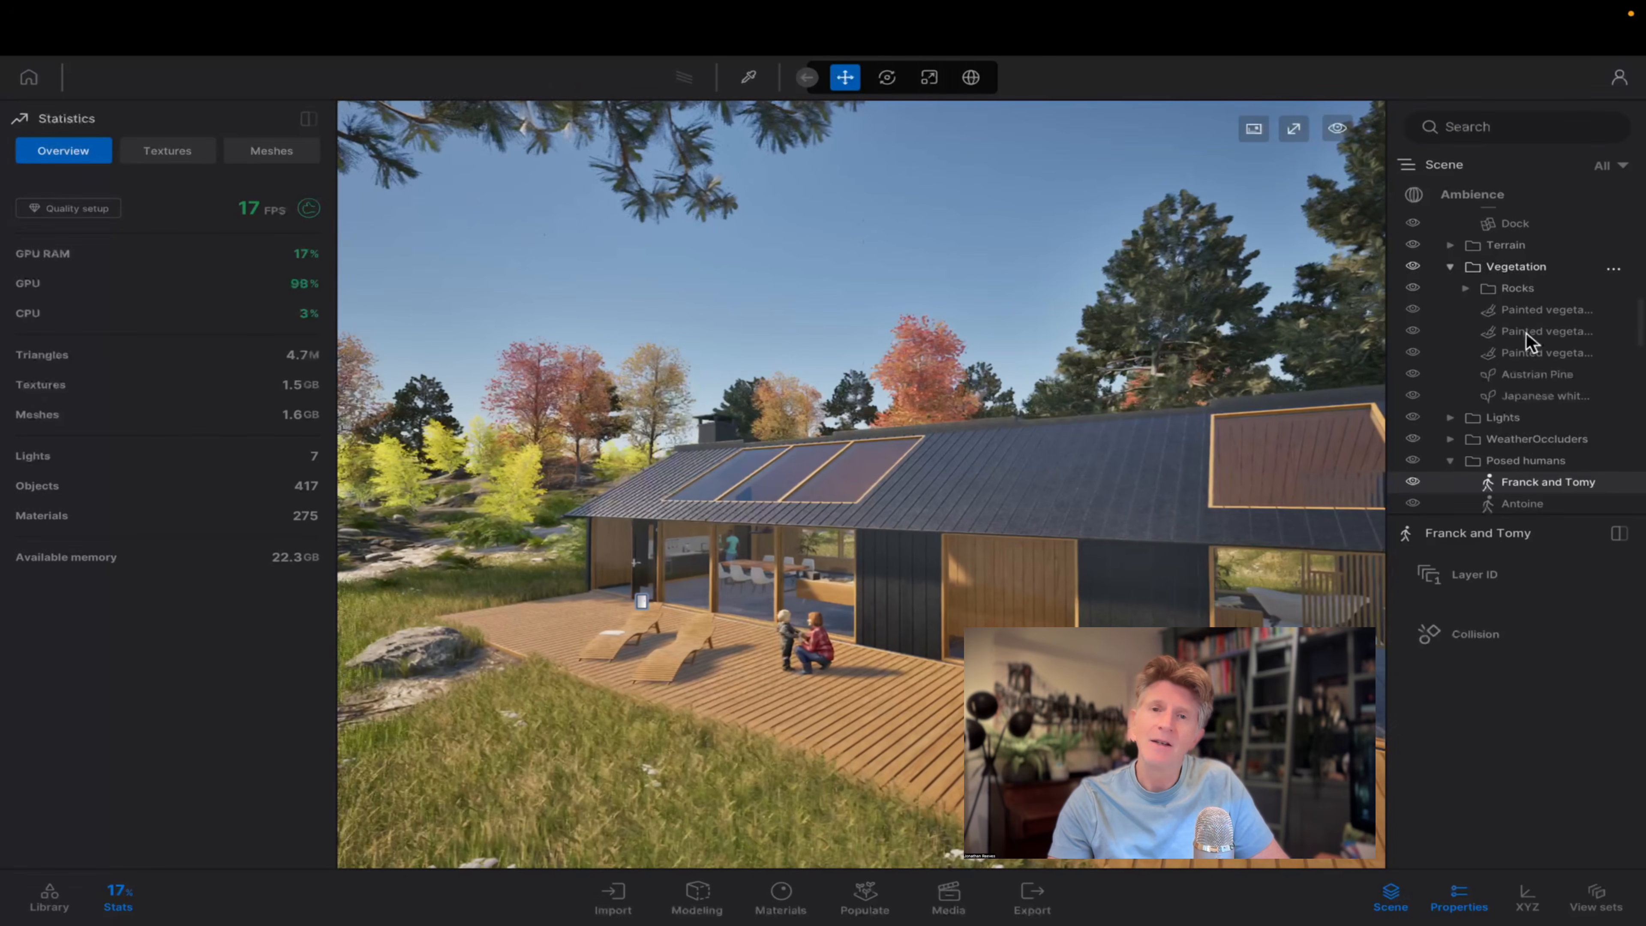
Collapse the Project folder, convert everything under the root Scene graph to Nanite, and check the processing.
scroll(1541, 350, down, 6)
scroll(1542, 353, up, 6)
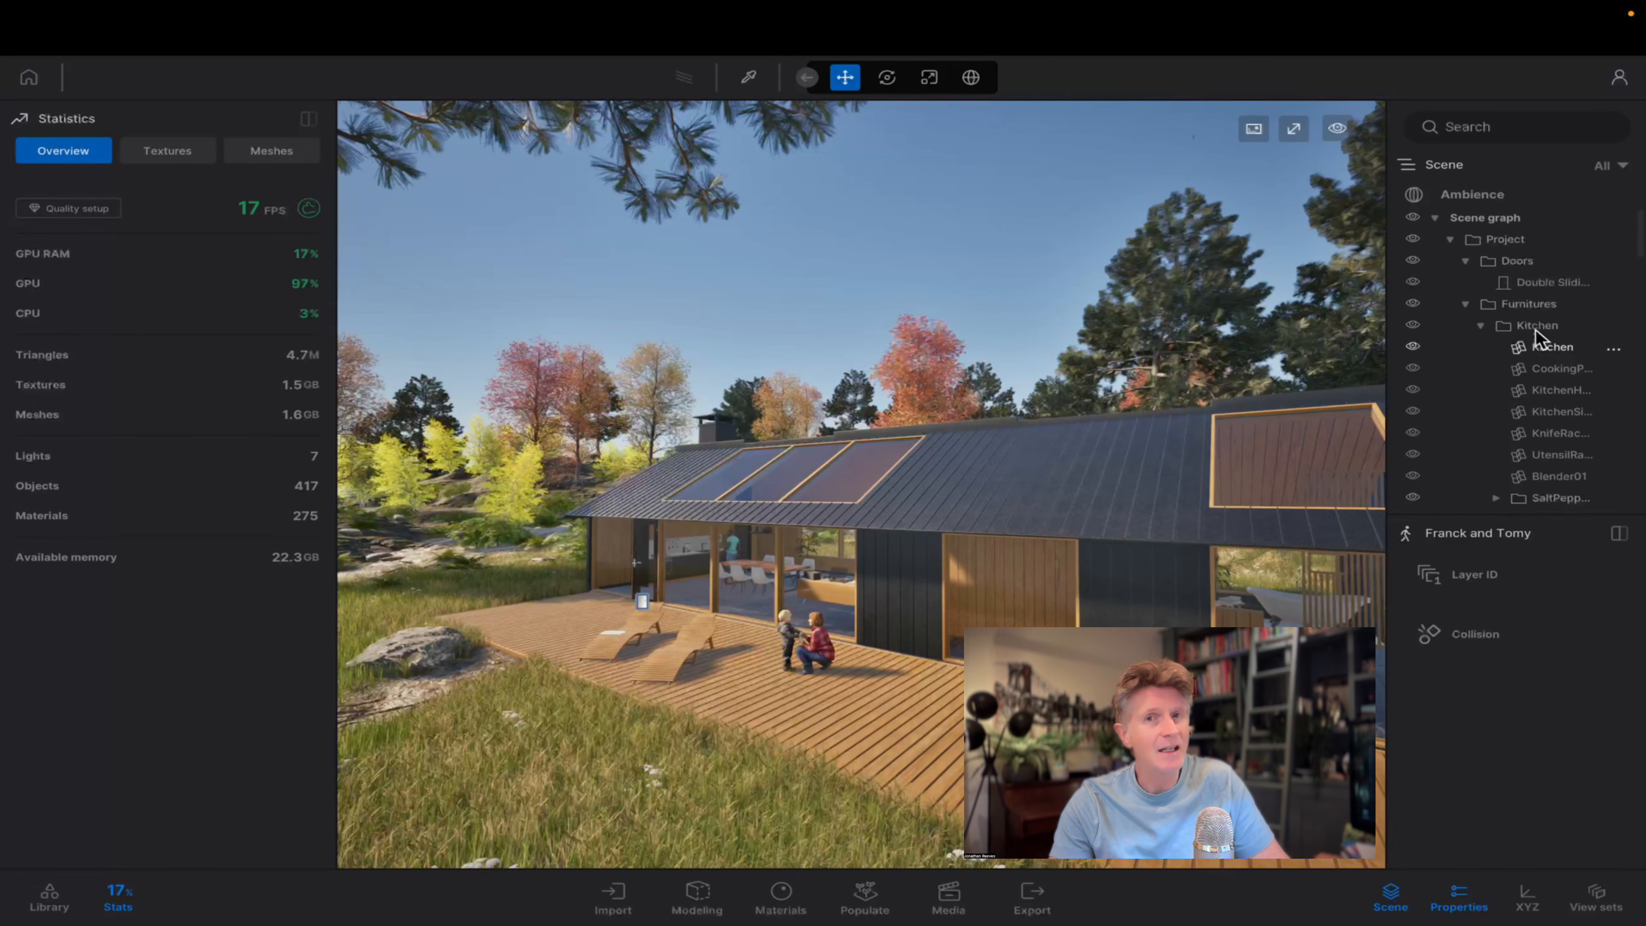
click(1479, 220)
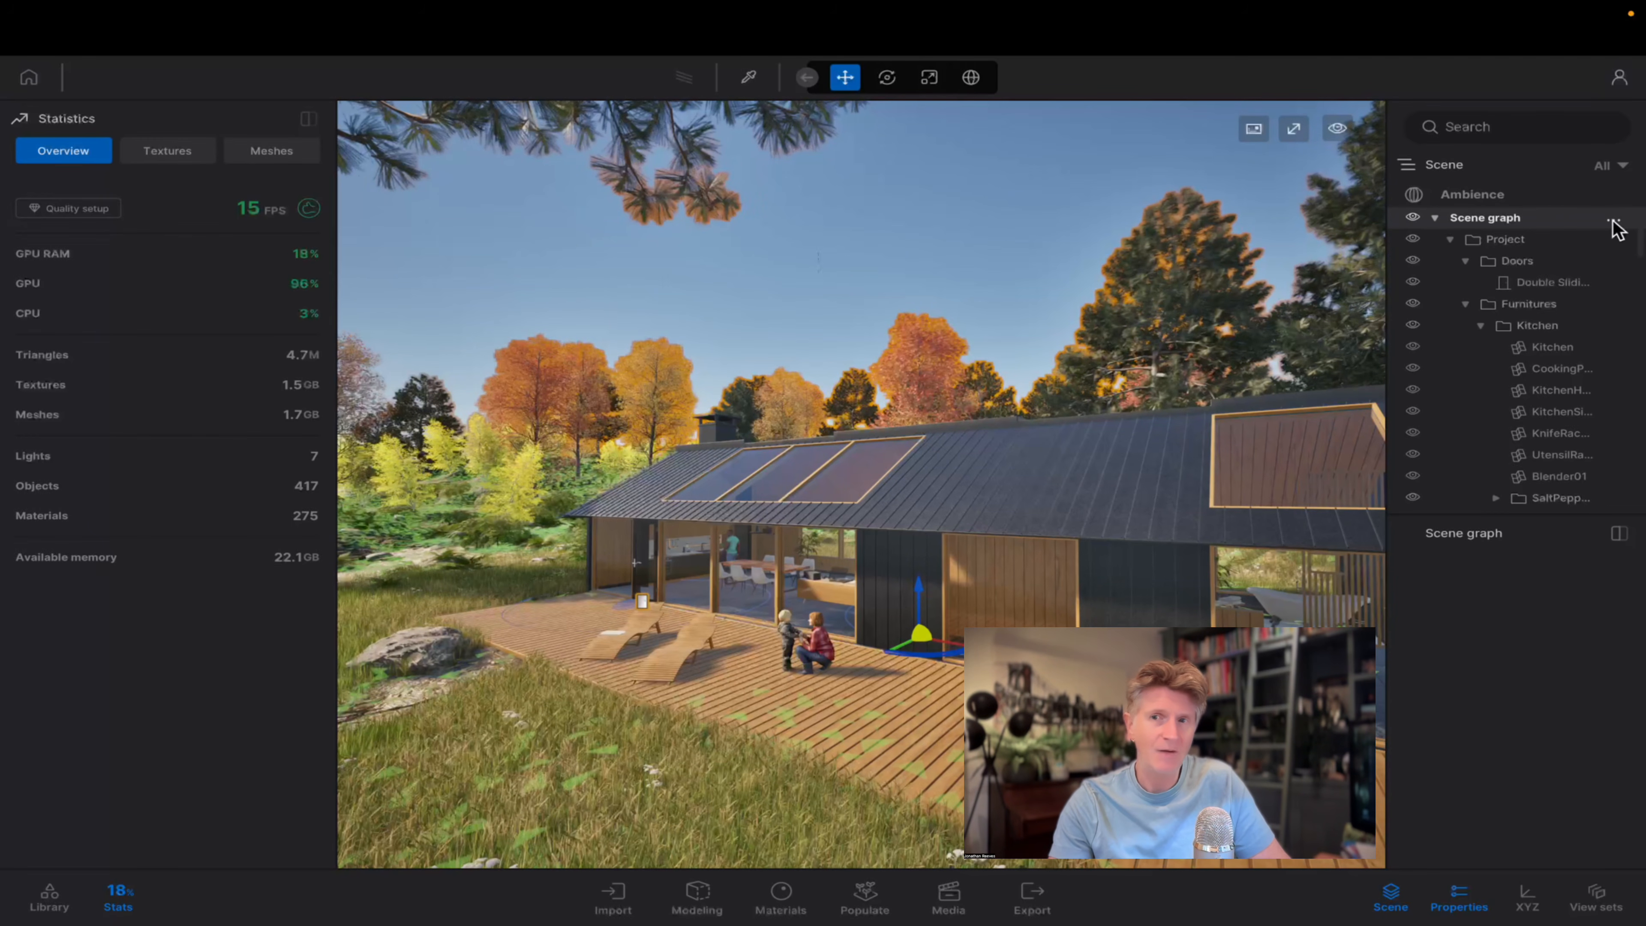
click(1450, 240)
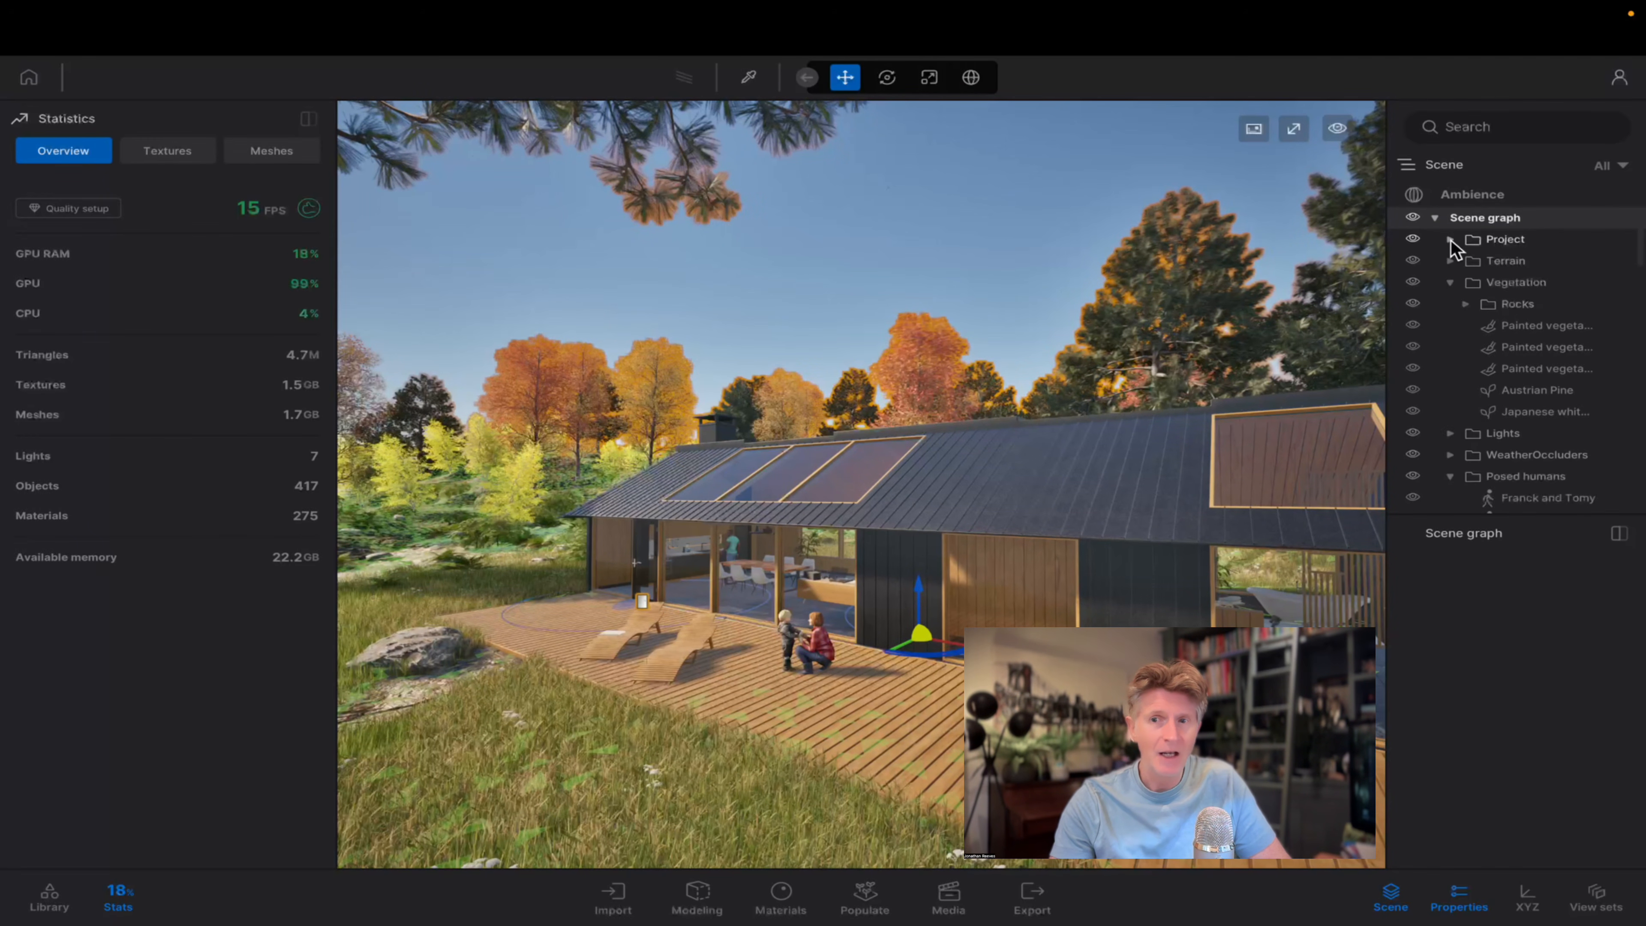
click(1613, 220)
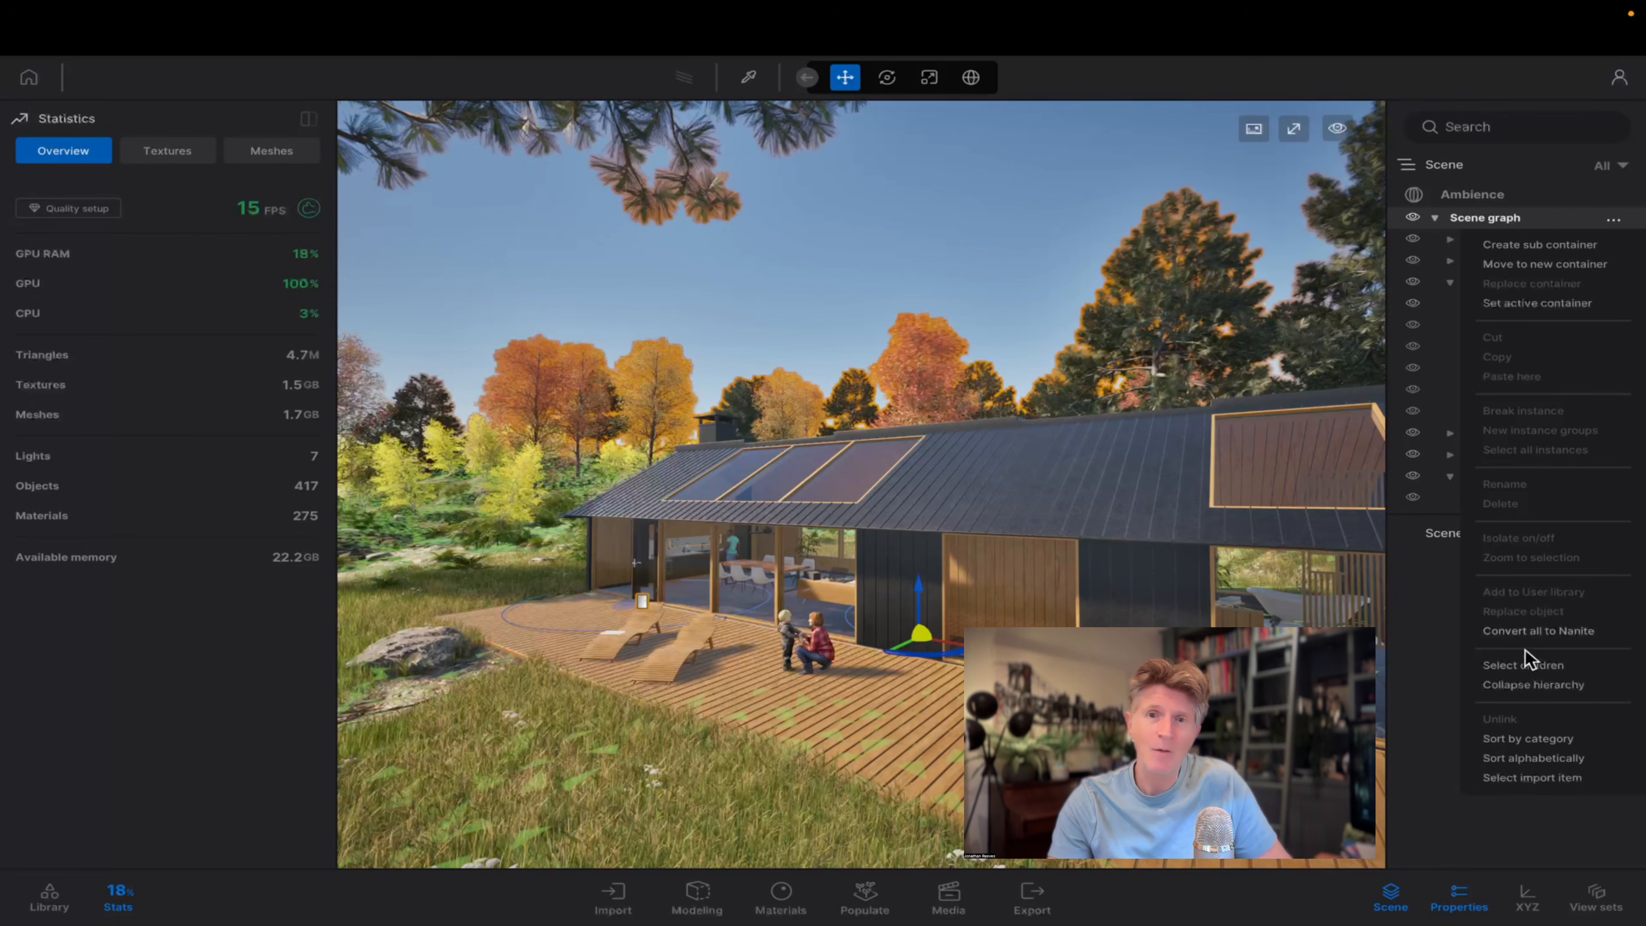
click(1525, 632)
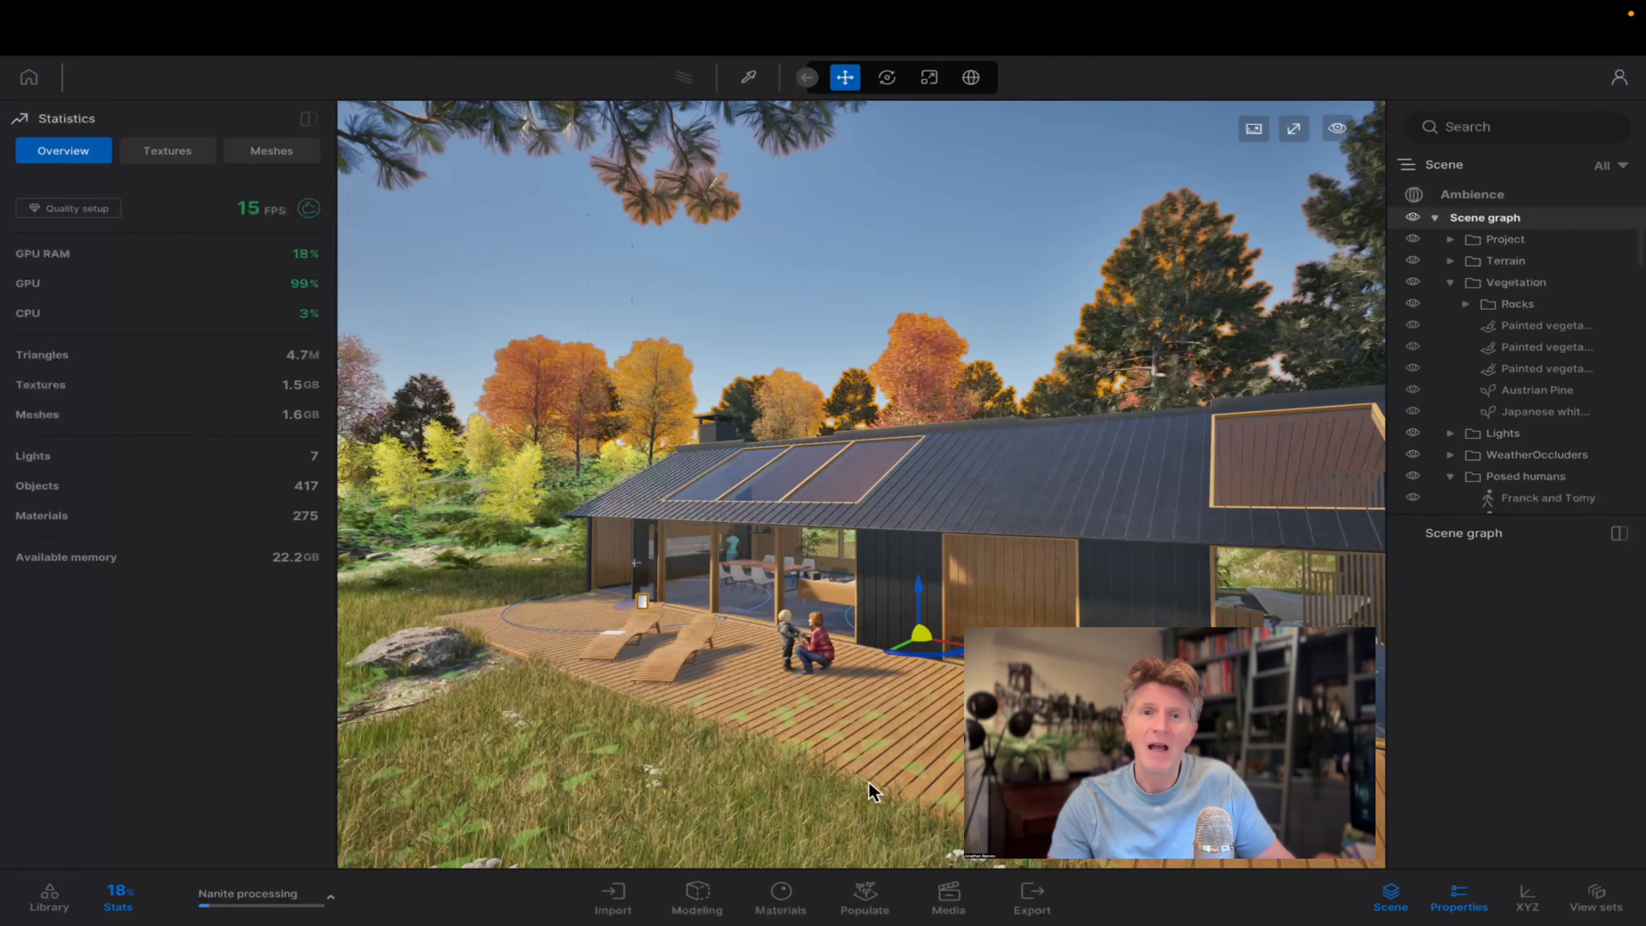
click(334, 902)
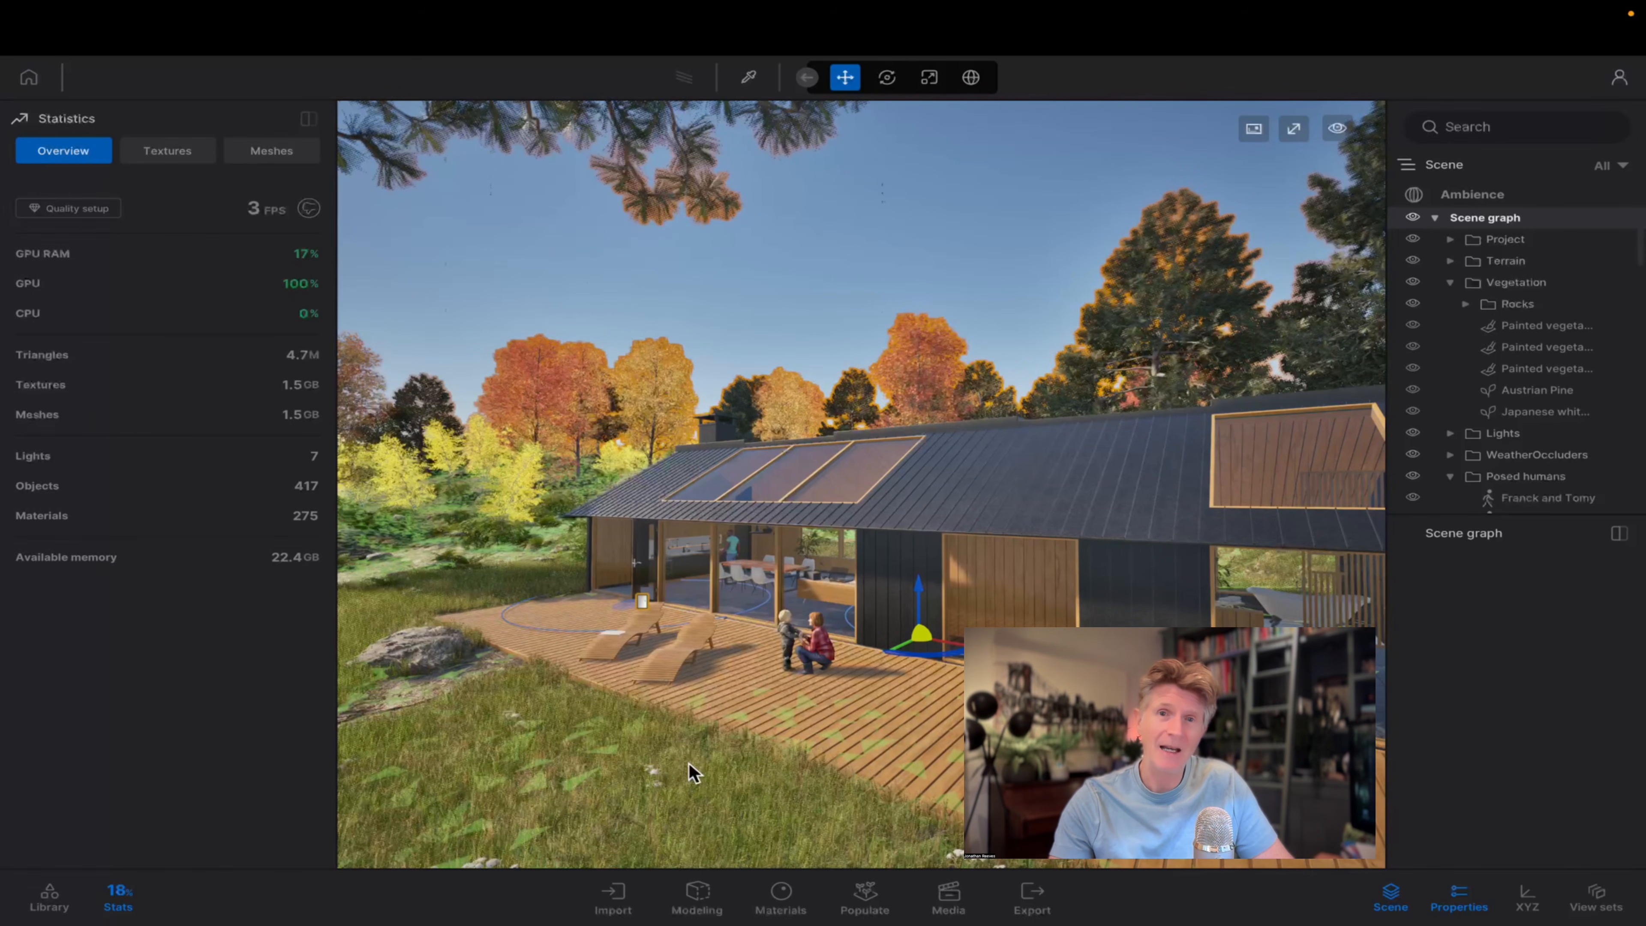
Inspect the lakehouse and surrounding trees from the meadow and deck side, and select the Austrian Pine in the Vegetation folder.
key(d)
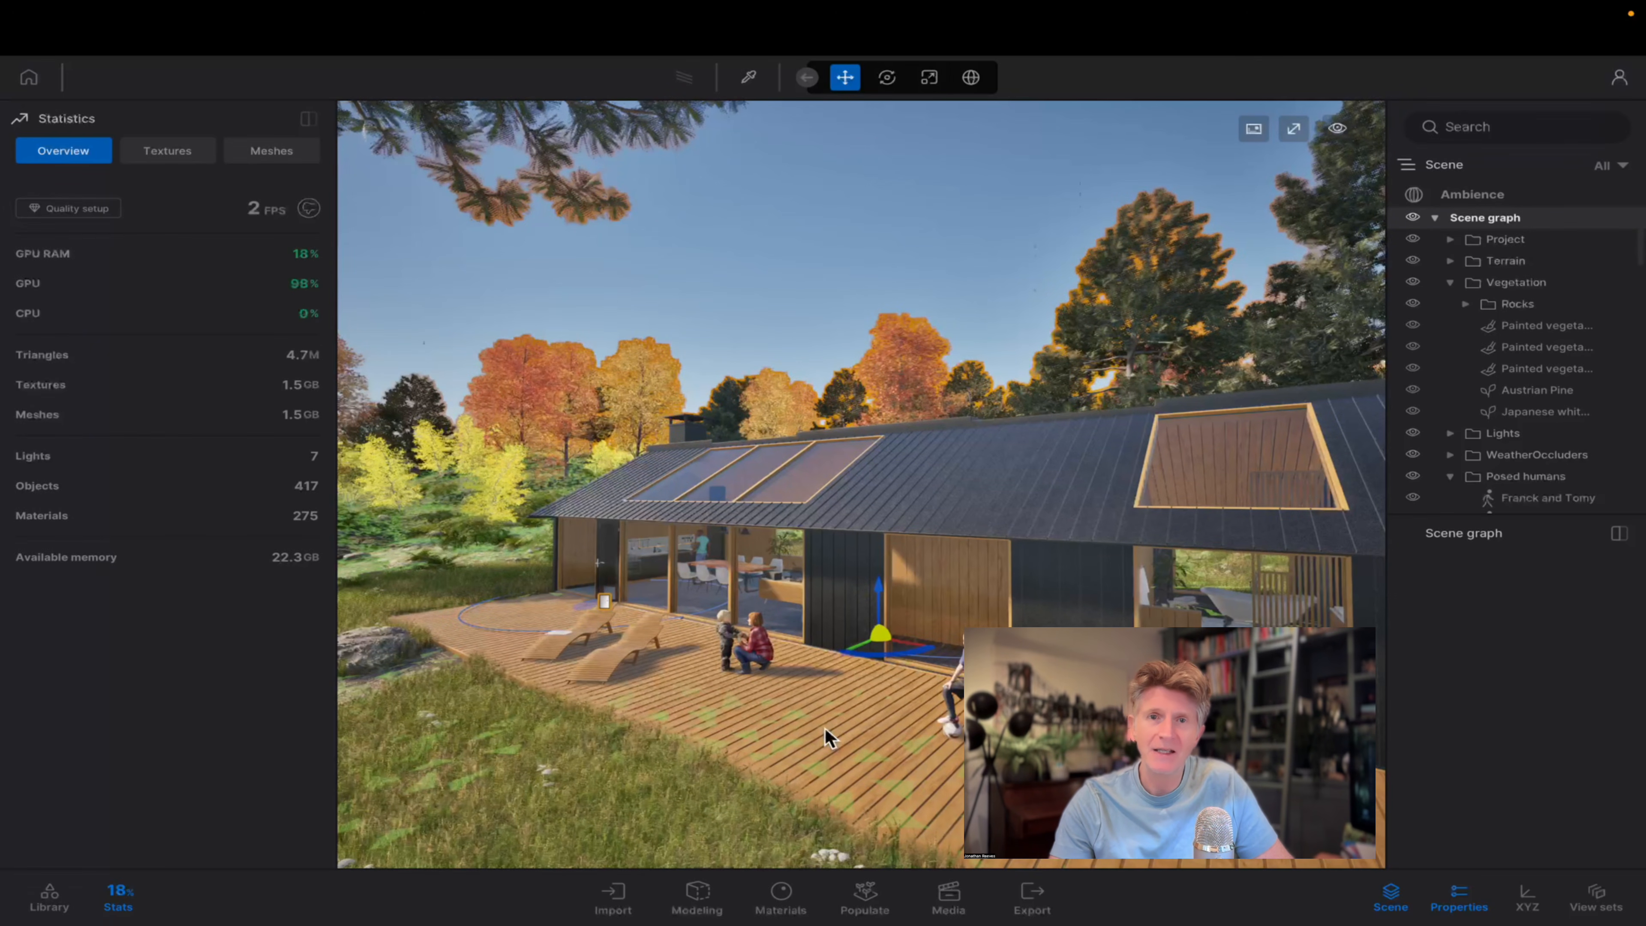
key(s)
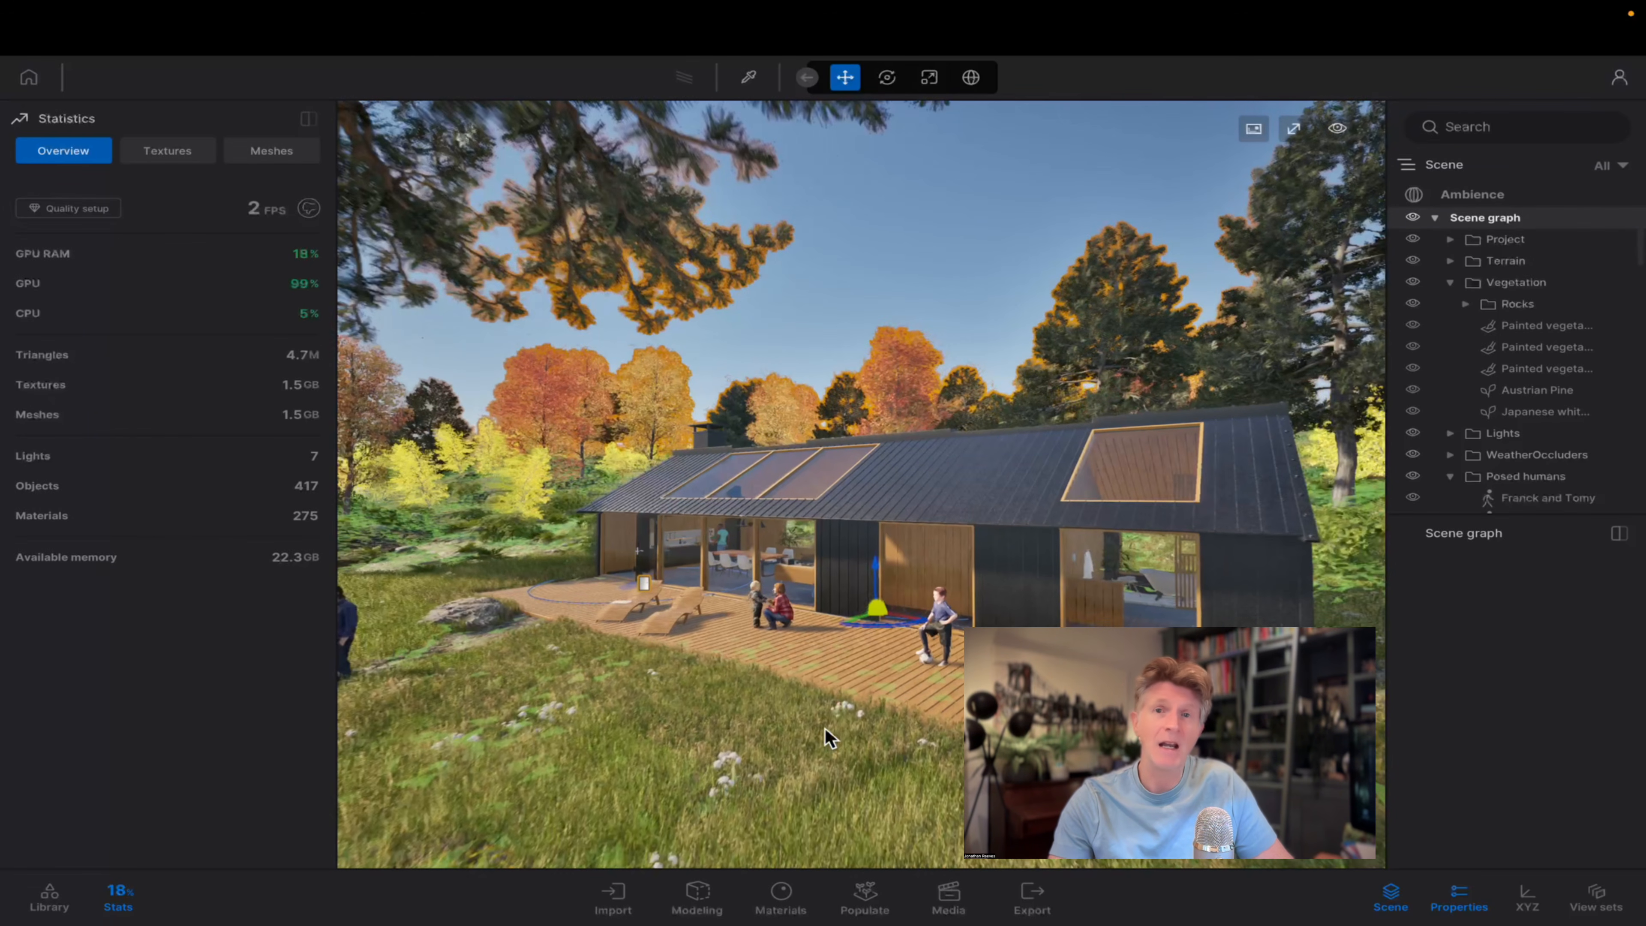
key(s)
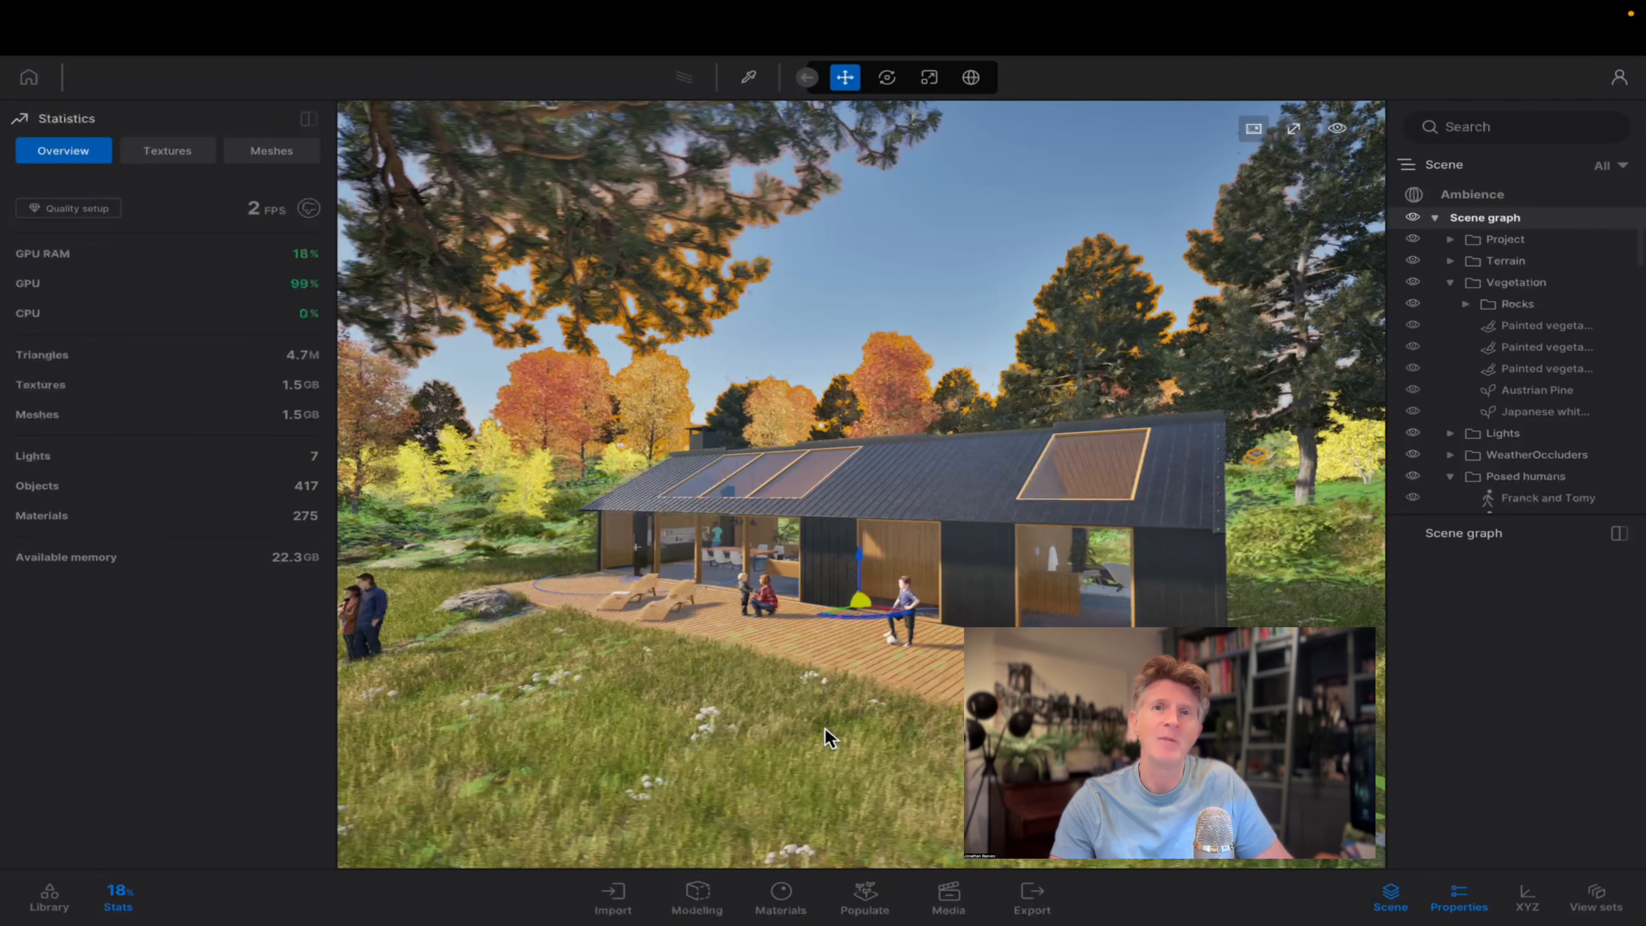
key(w)
key(d)
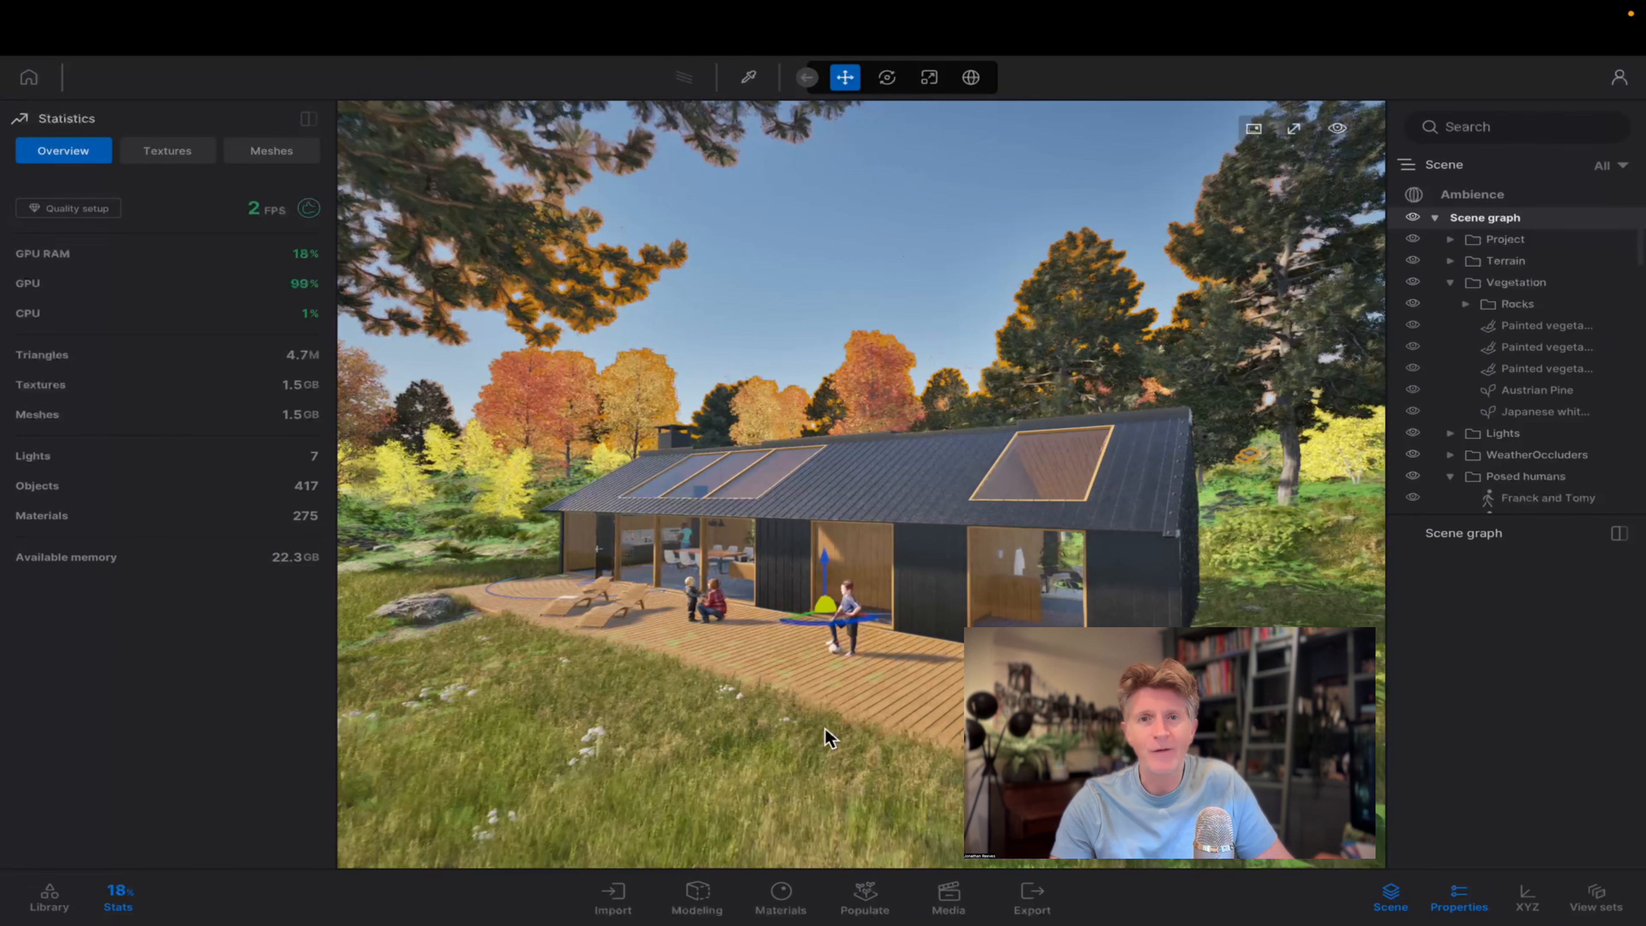
key(w)
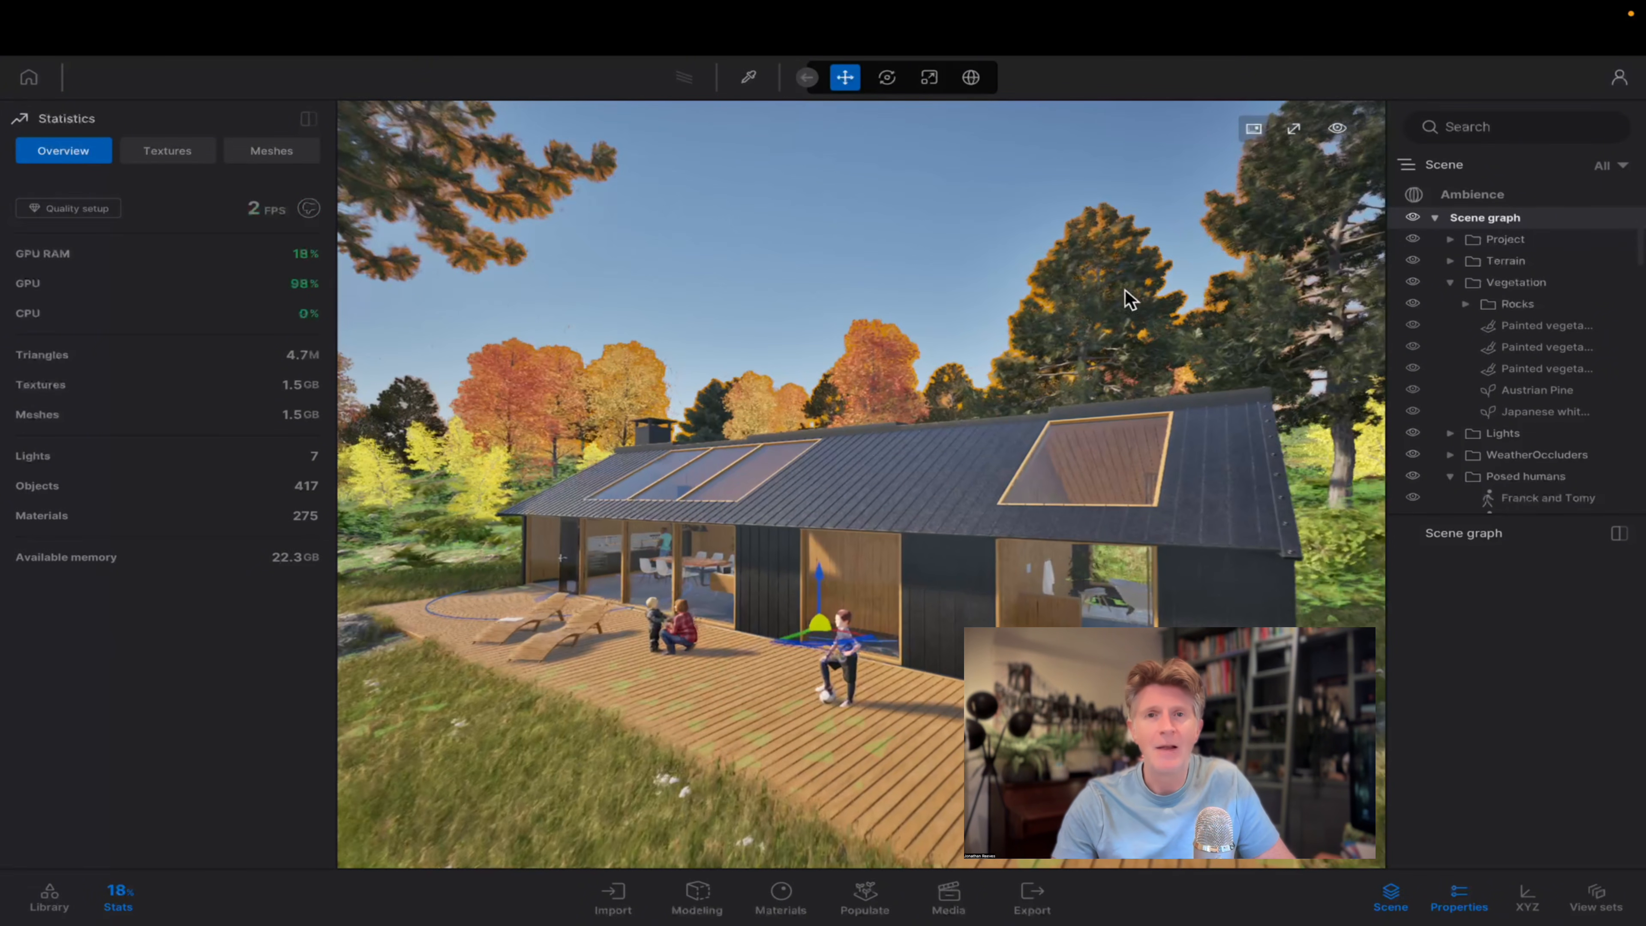
key(w)
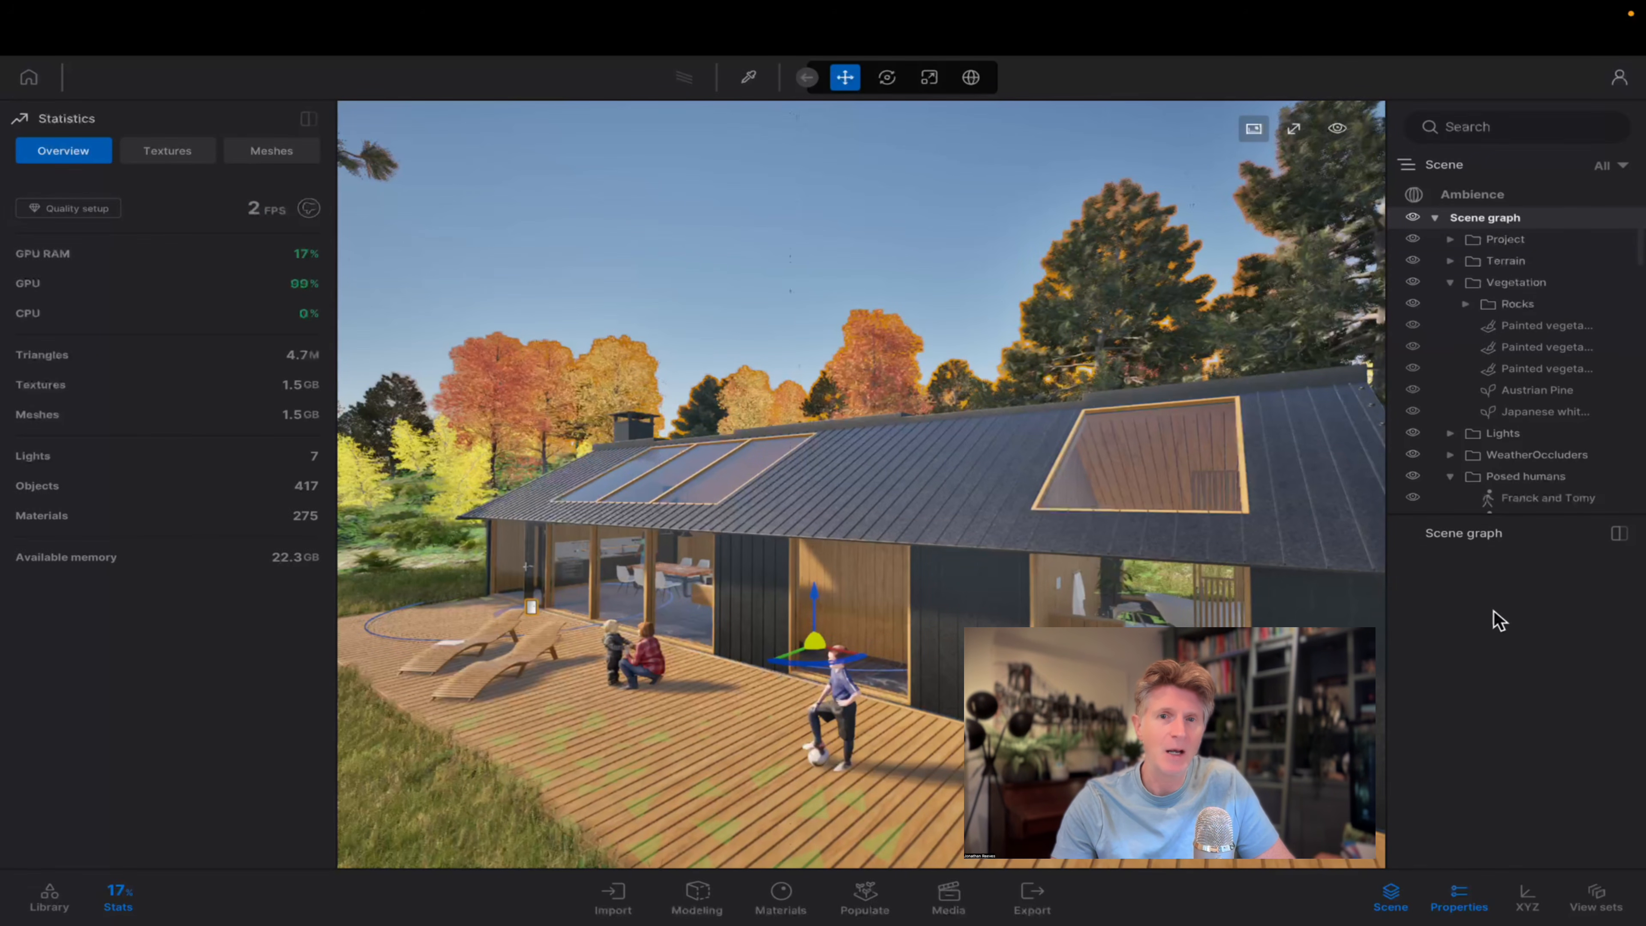
click(1537, 390)
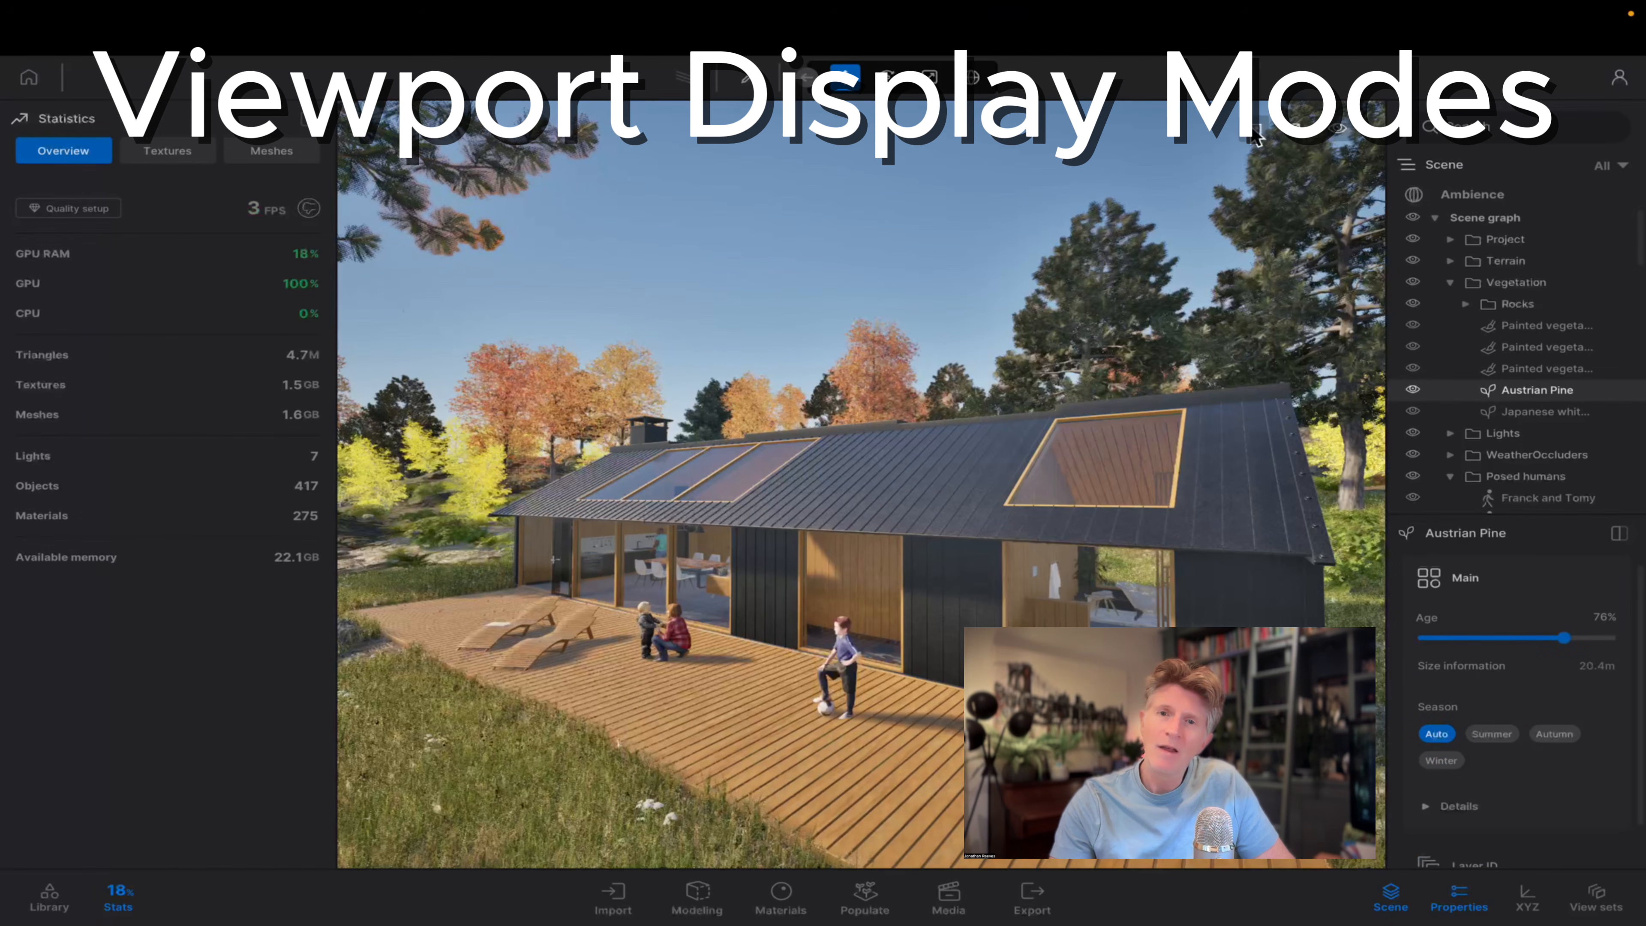
View the lakehouse scene in the Unlit display mode and in the Wireframe display mode.
click(1260, 130)
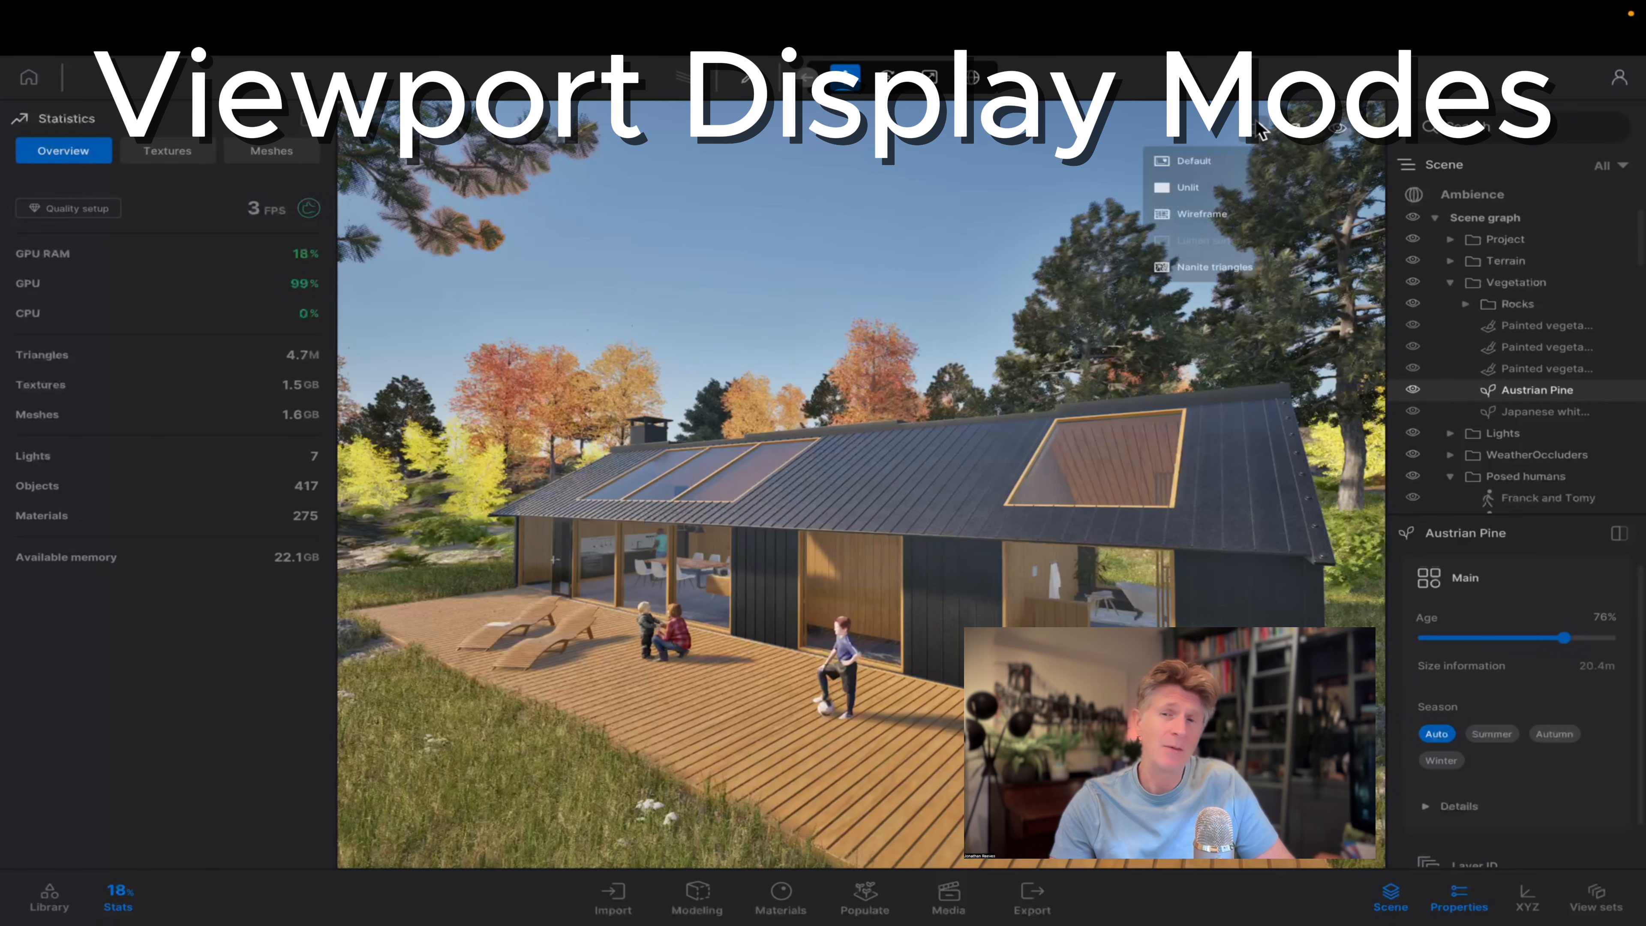
click(1182, 190)
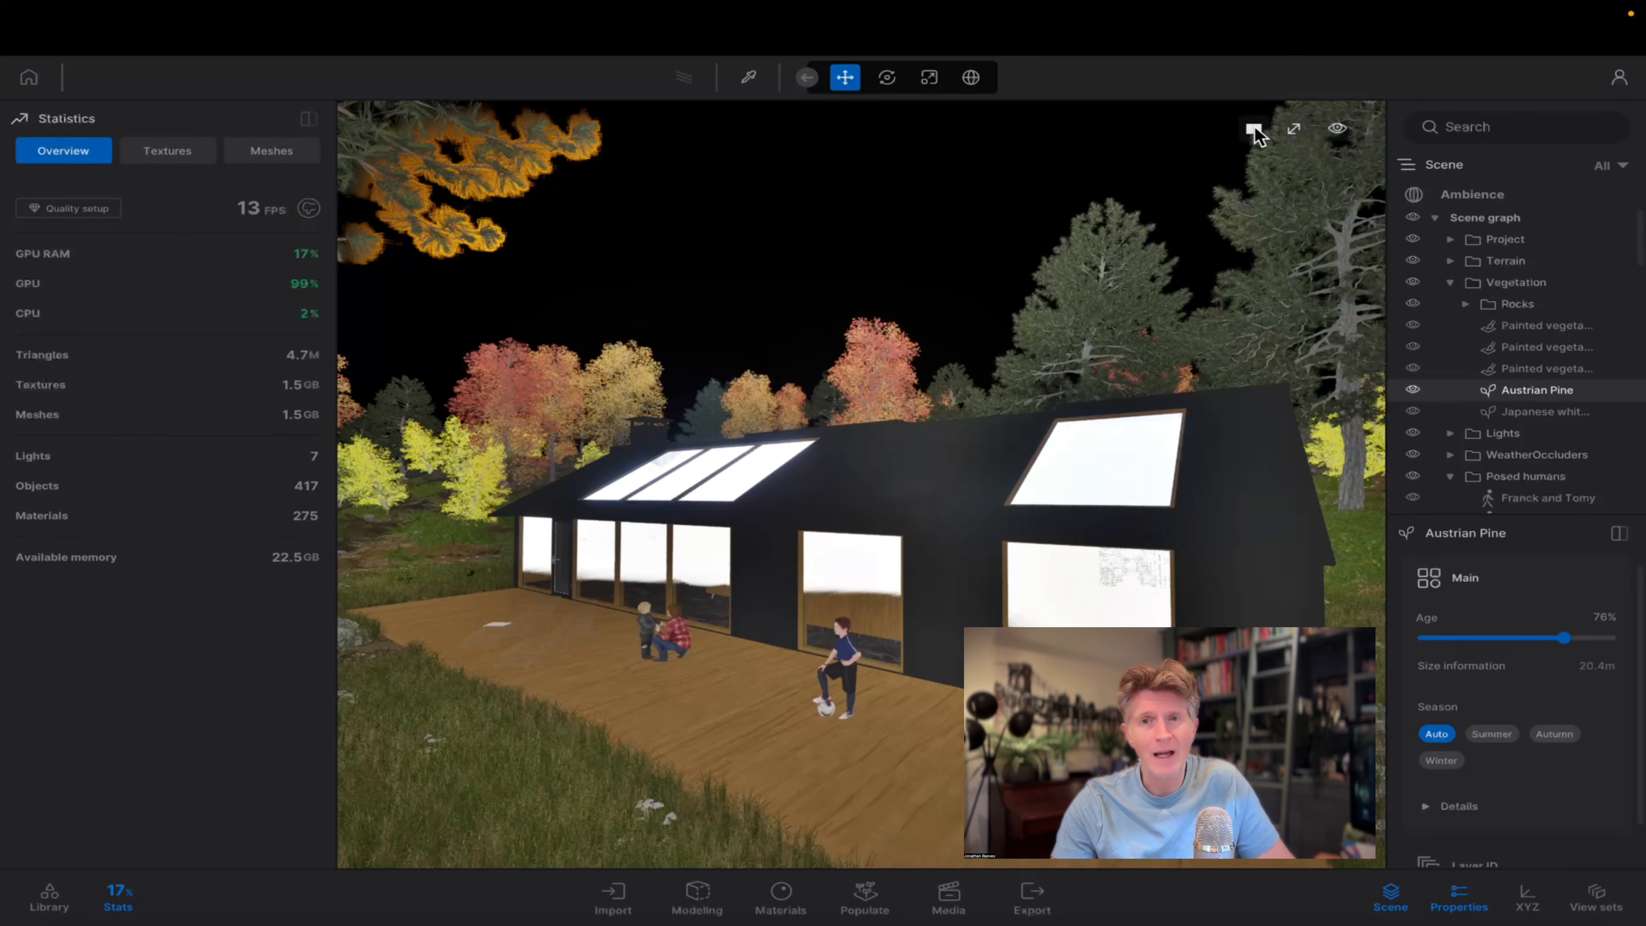
click(1255, 131)
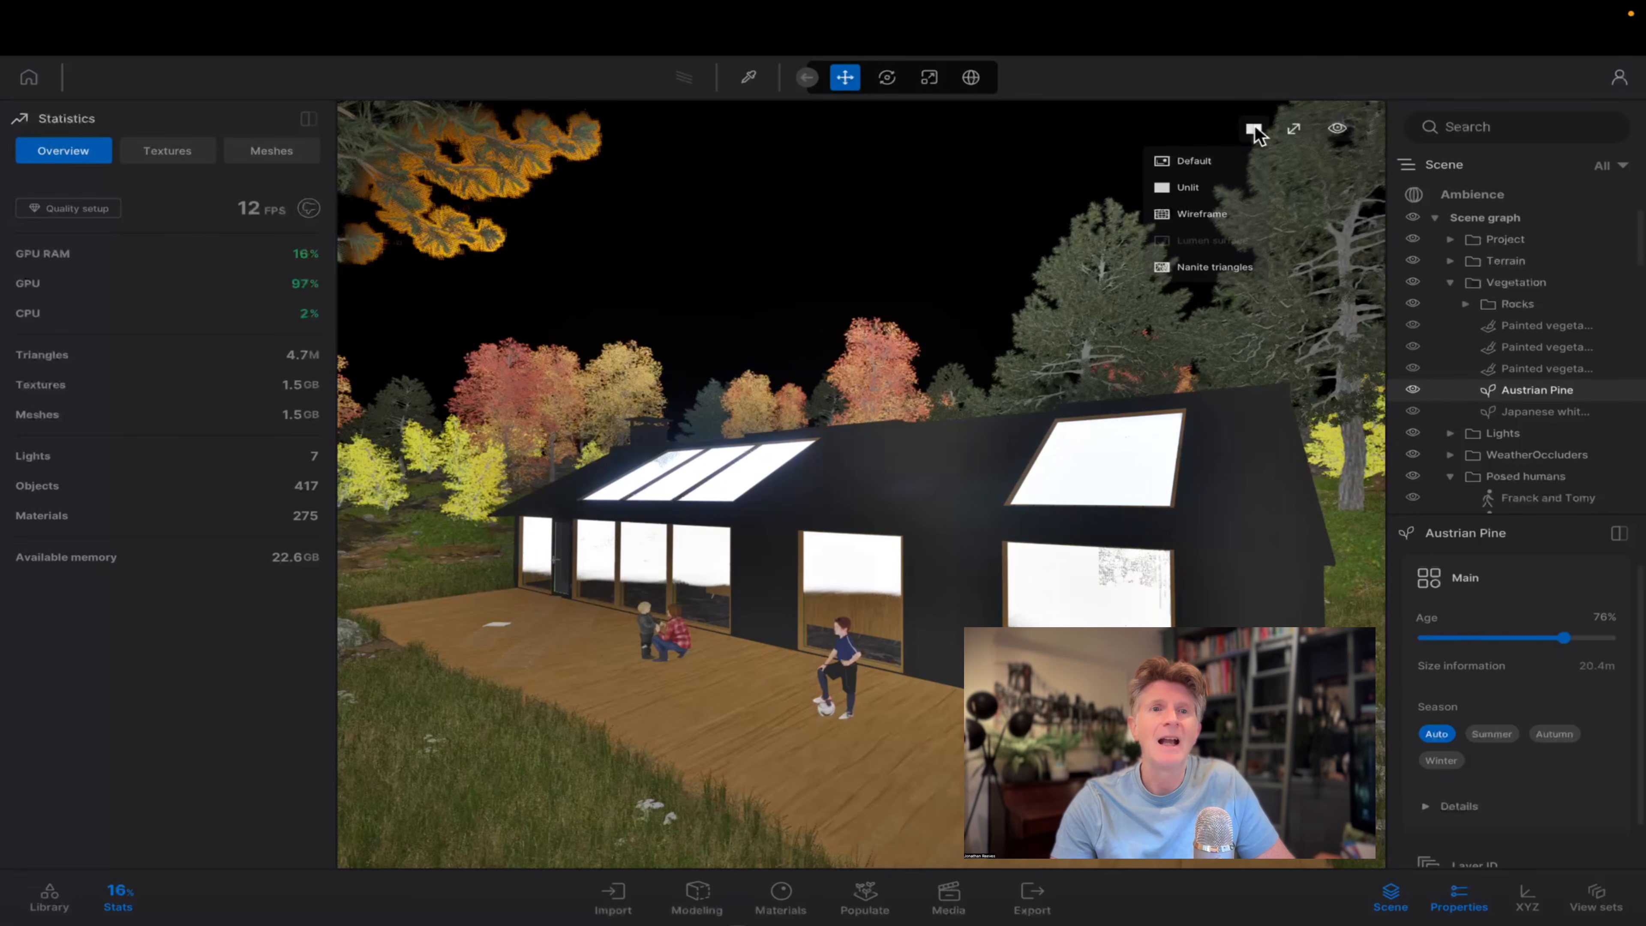
click(1186, 218)
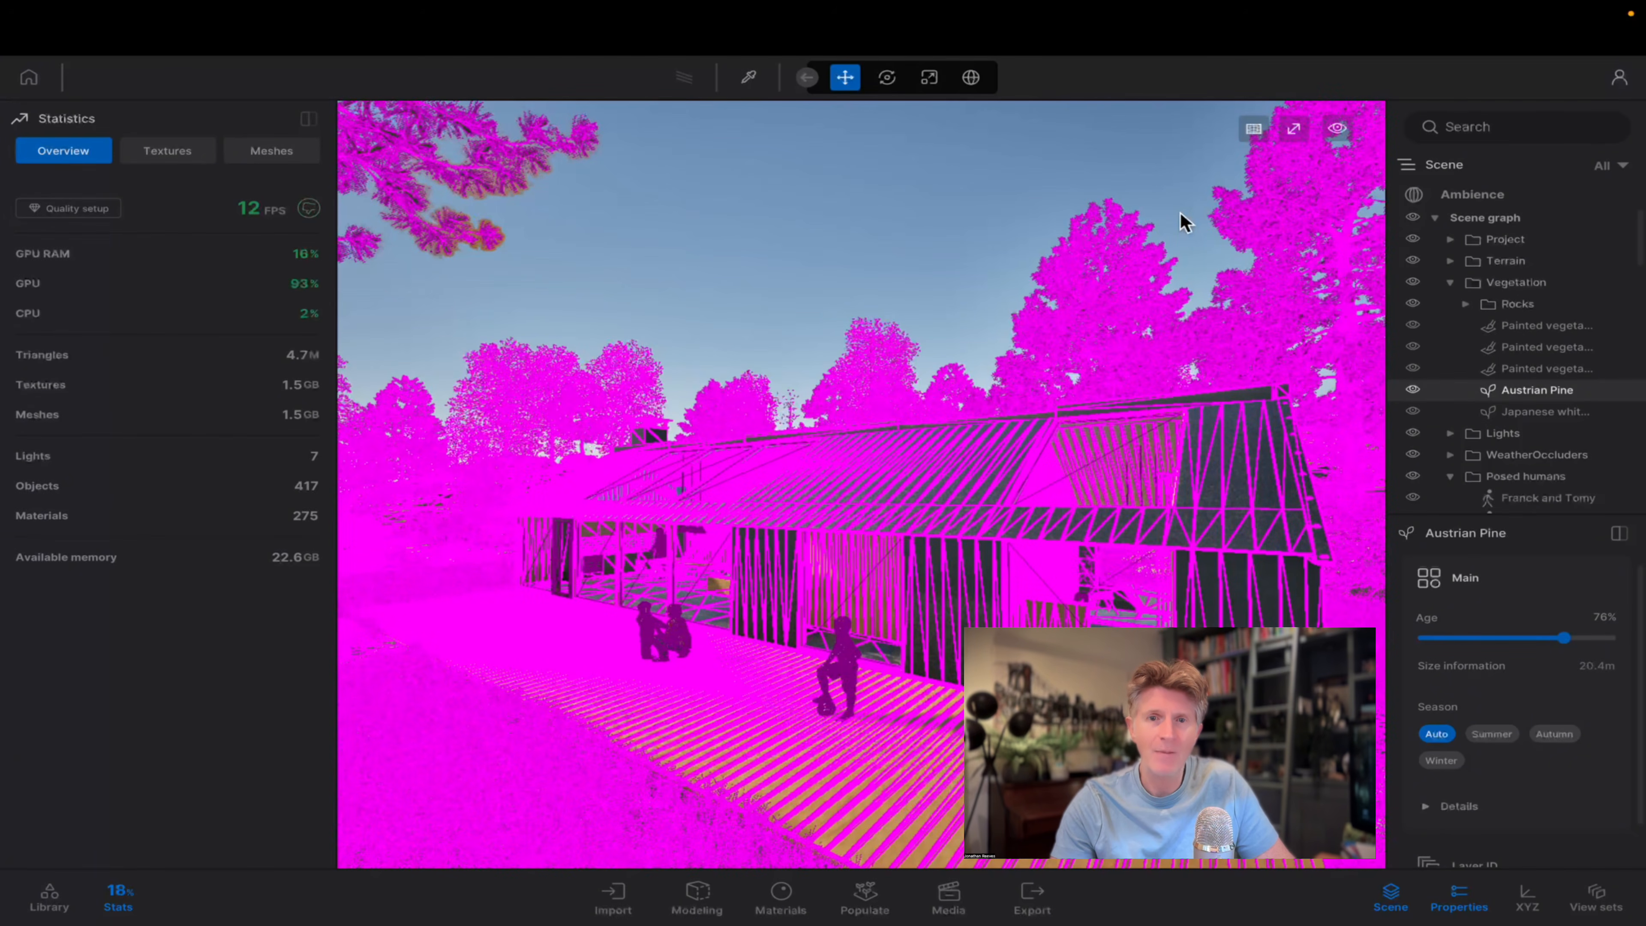
scroll(1181, 221, down, 4)
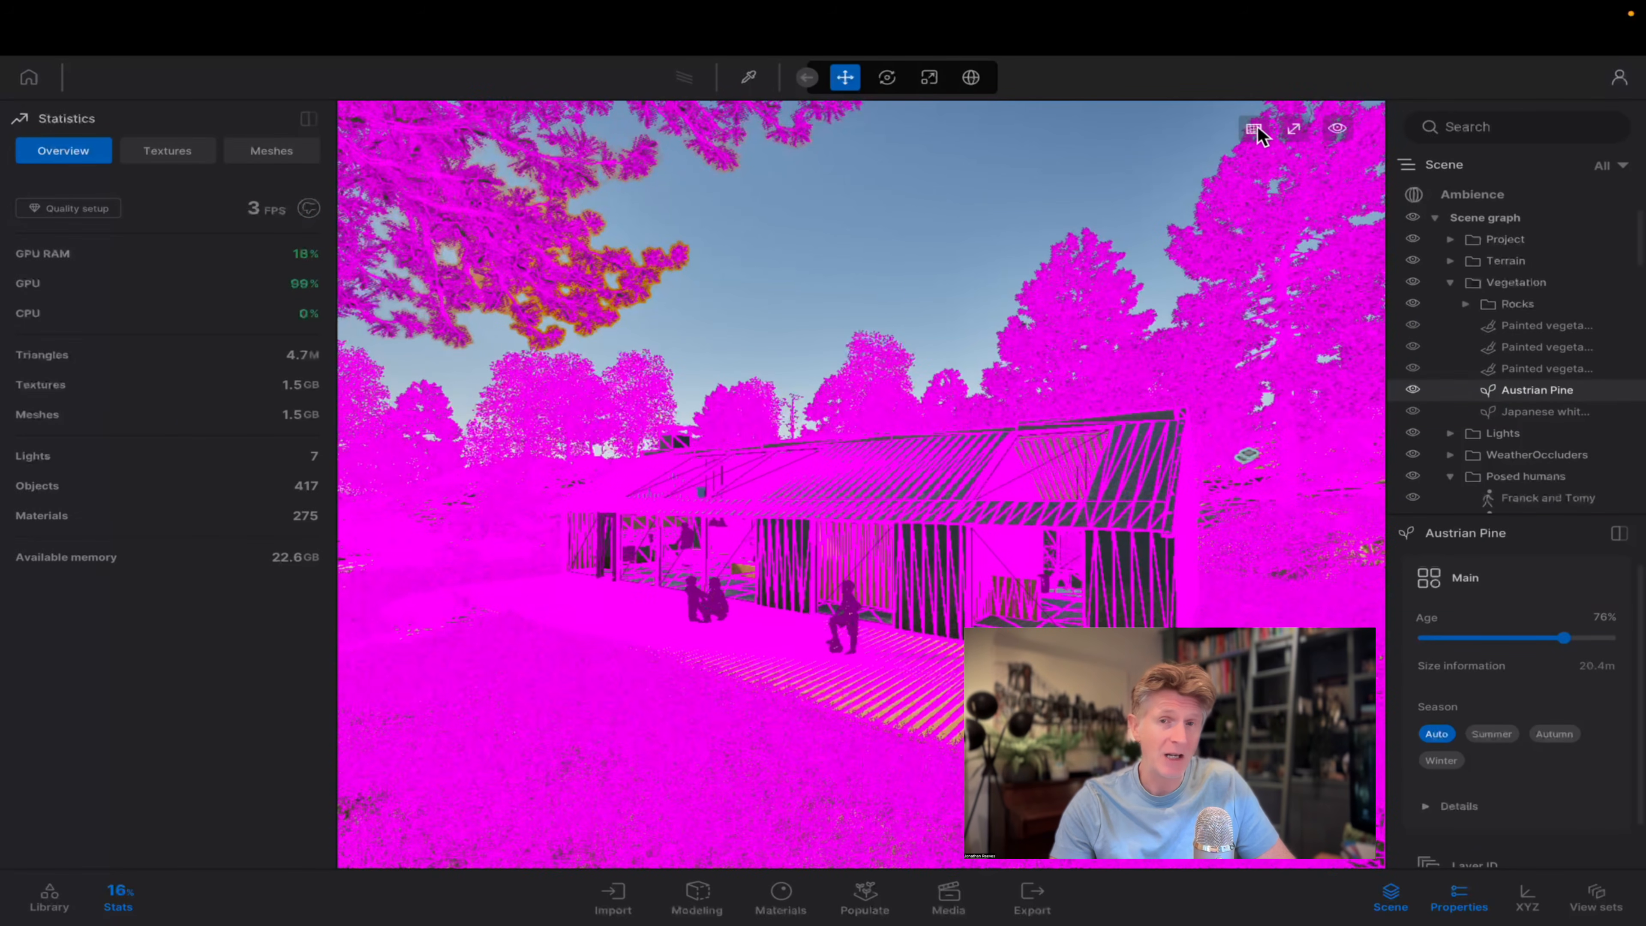
scroll(1262, 135, up, 1)
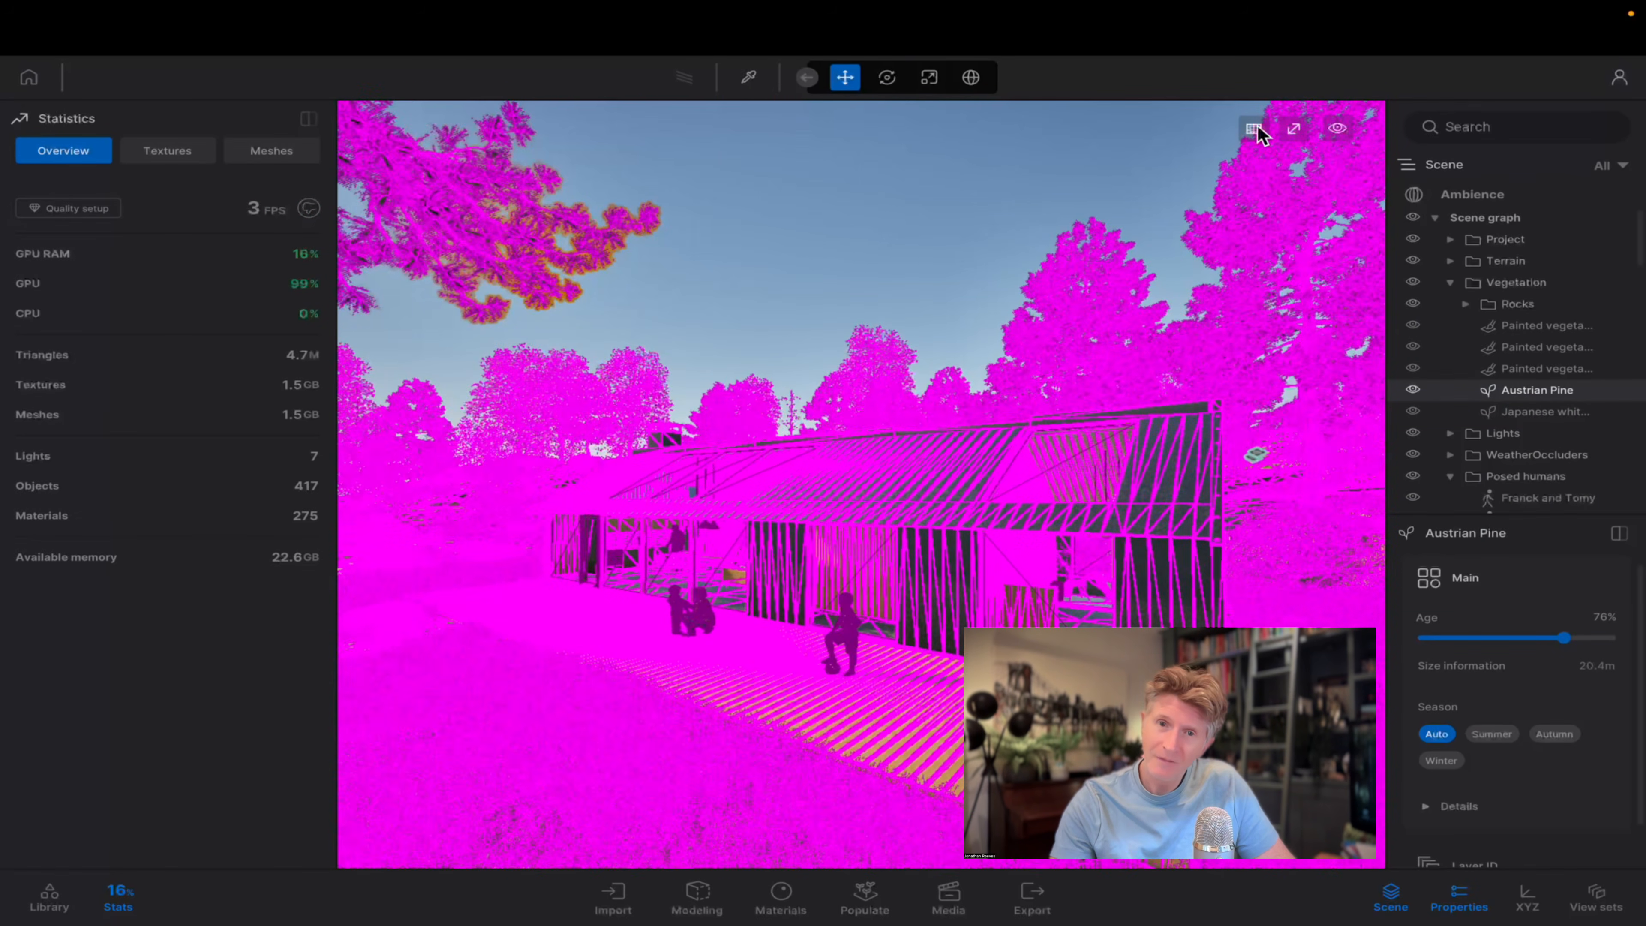
Display the scene as Nanite triangles and examine the roof, walls, deck and vegetation from above and around the deck.
click(1258, 128)
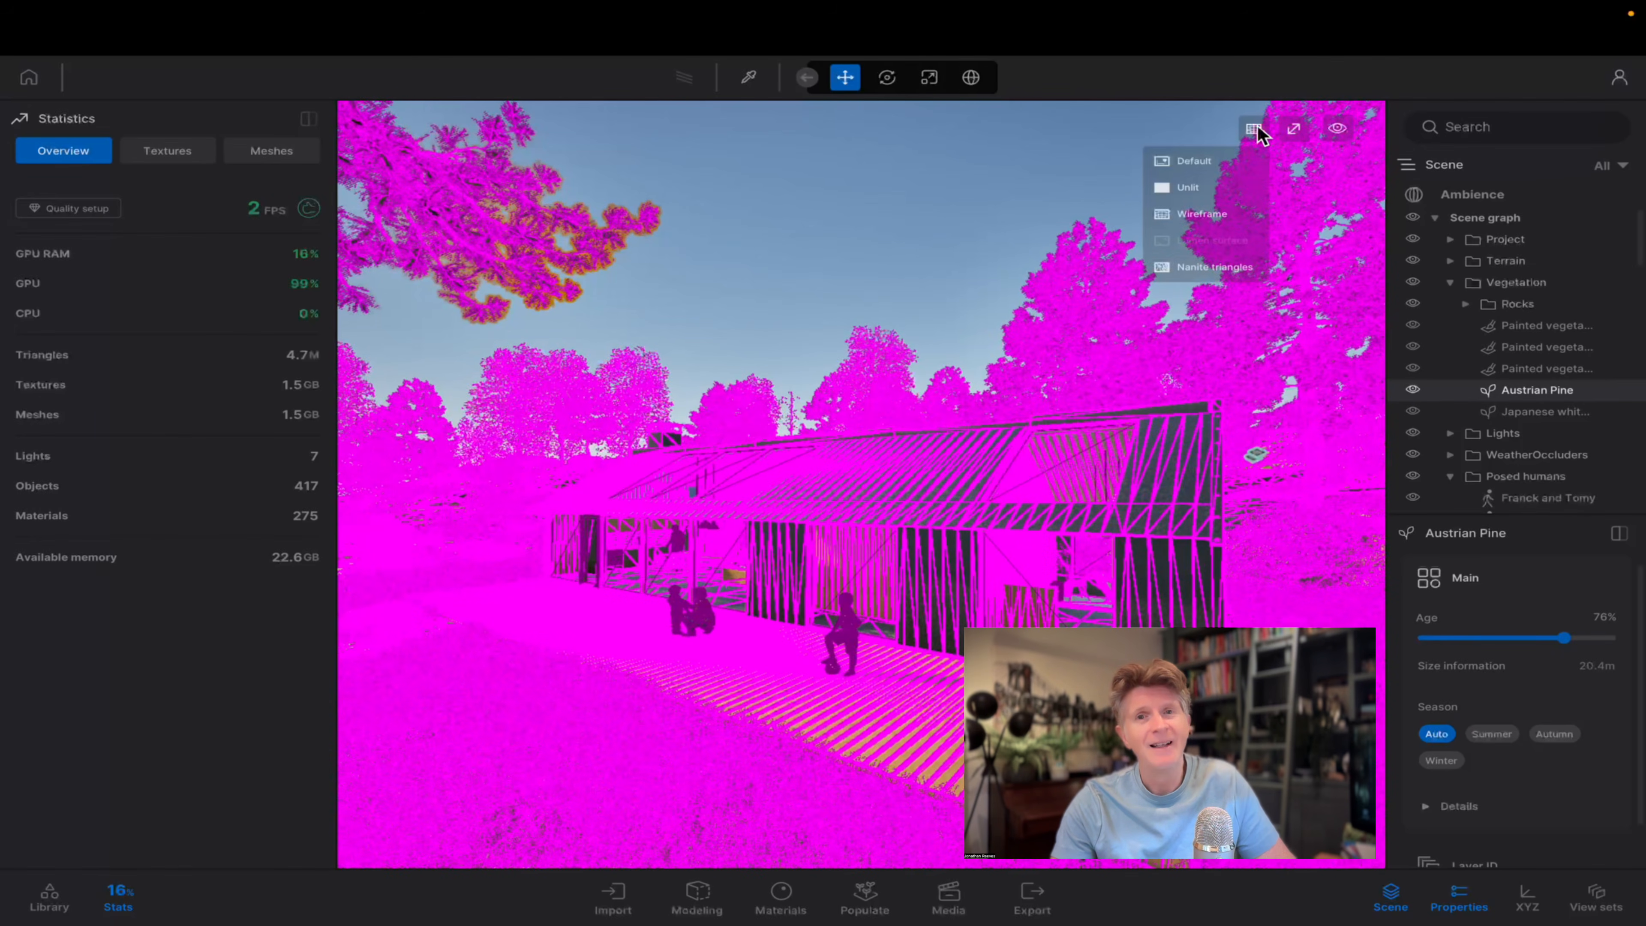
click(1196, 268)
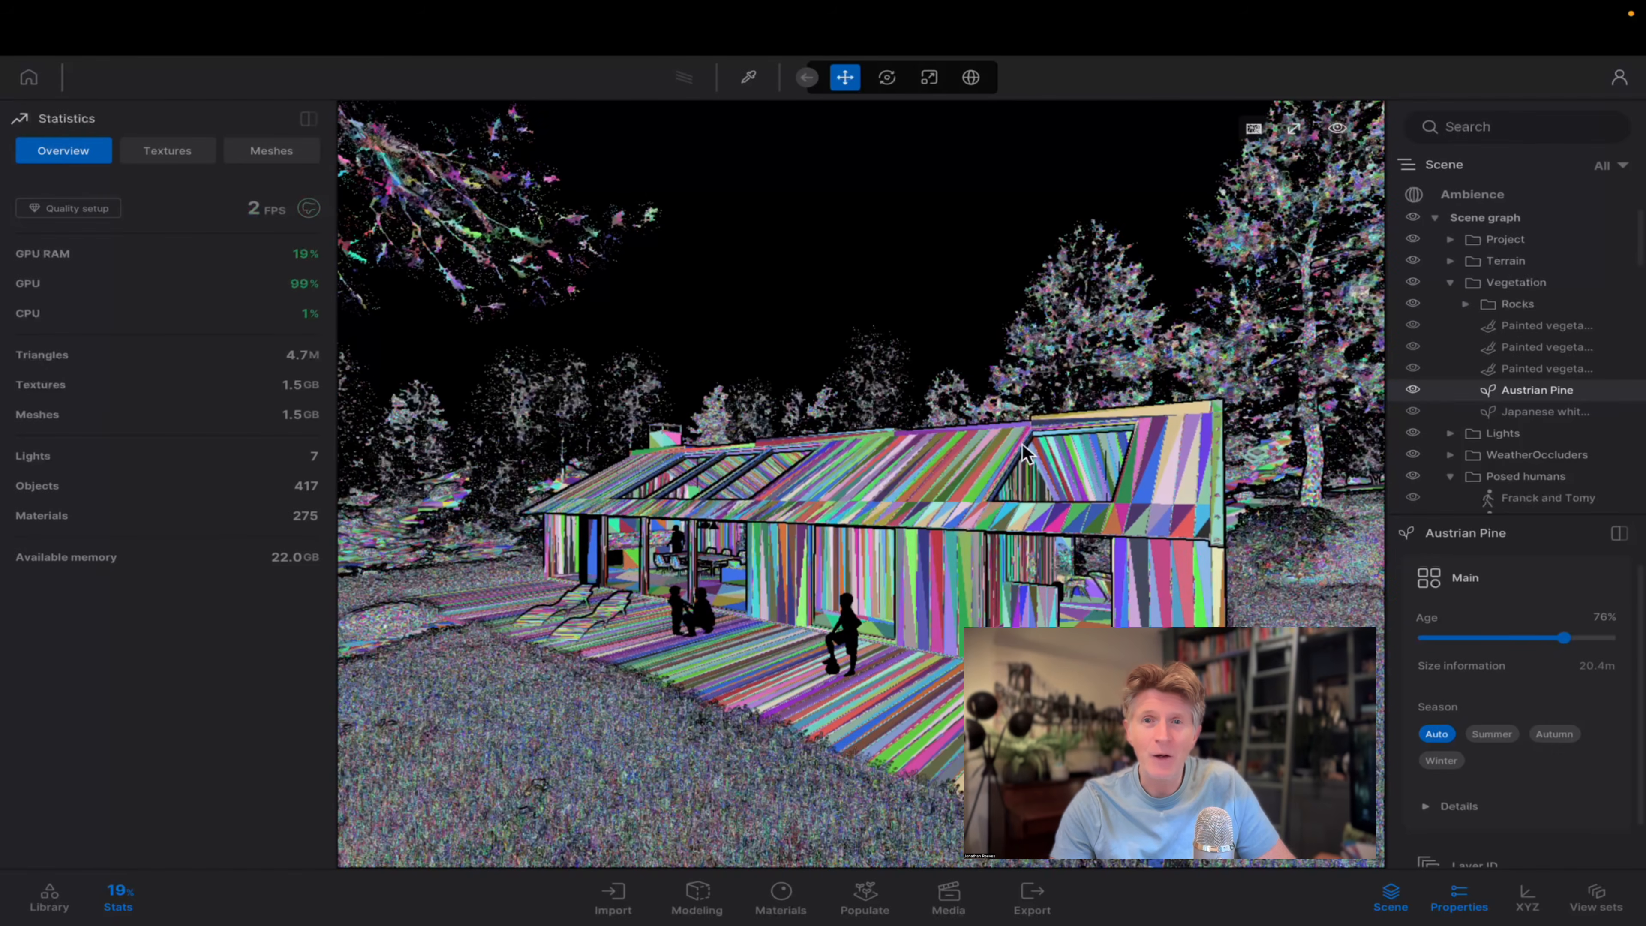
key(e)
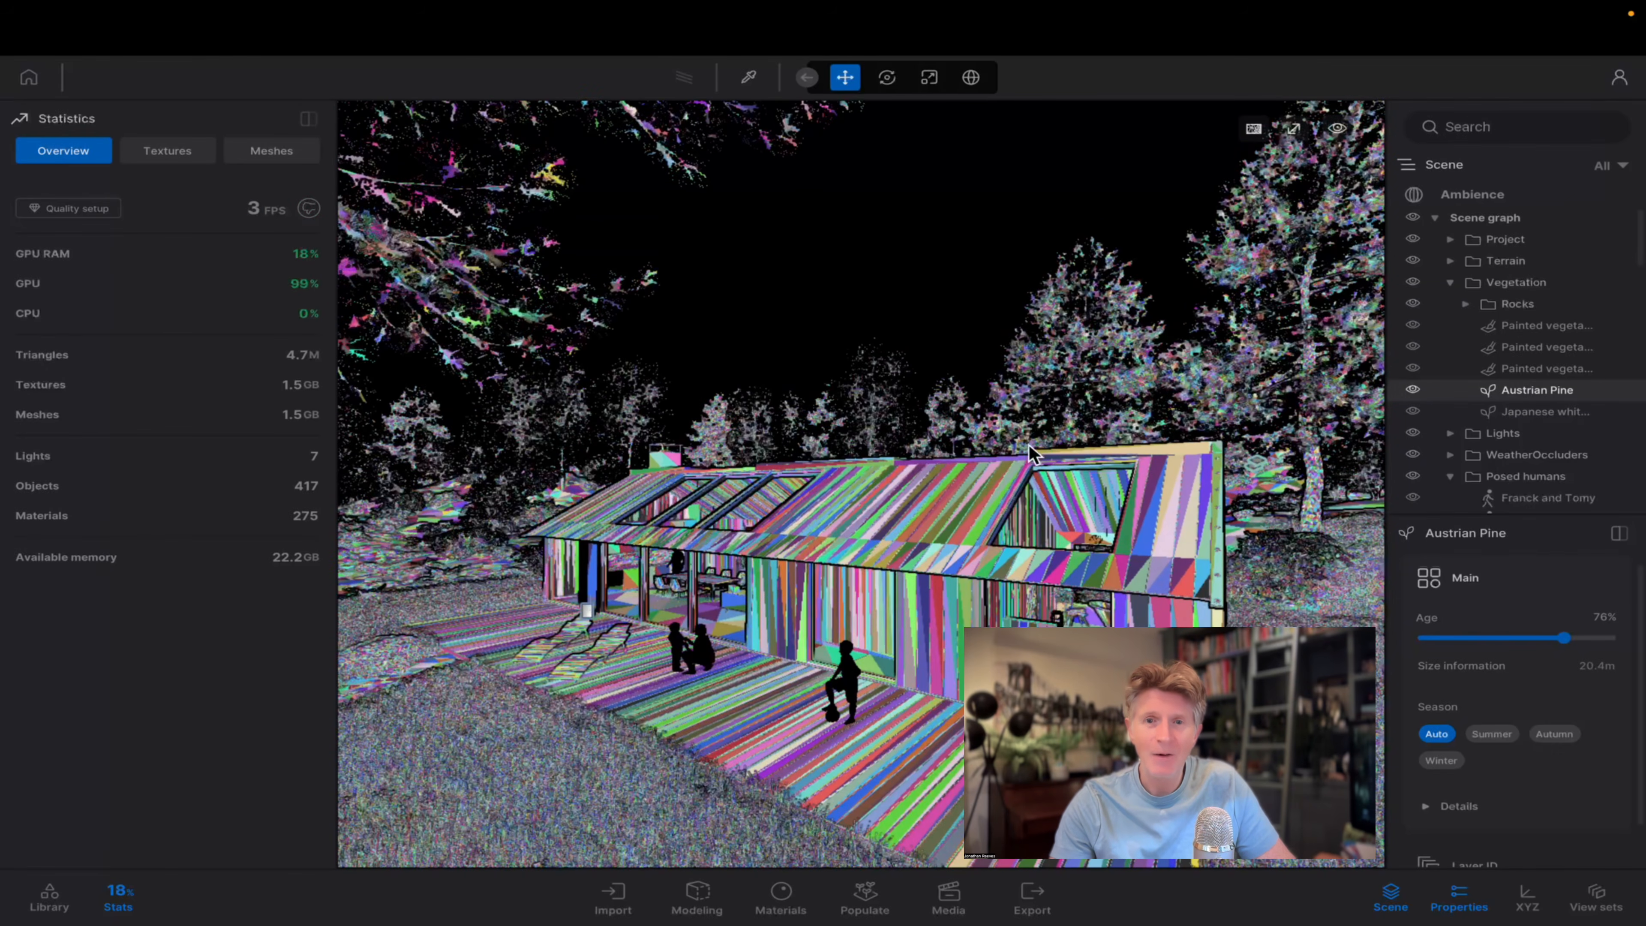
key(e)
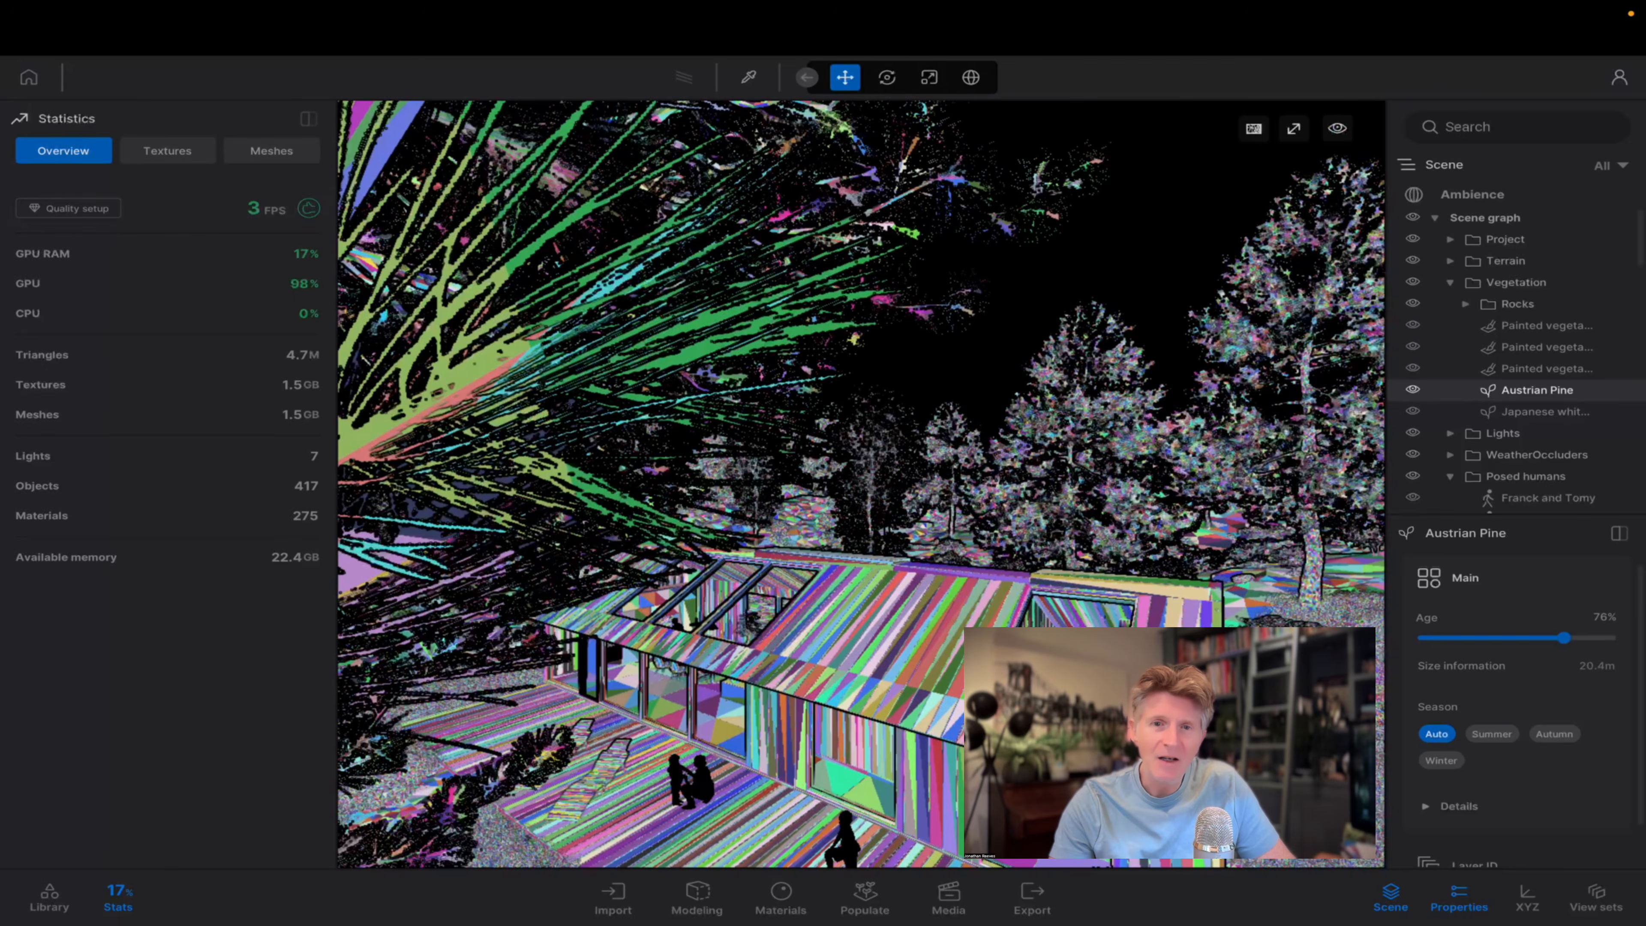
key(e)
right_drag(1025, 411, 986, 494)
key(d)
key(w)
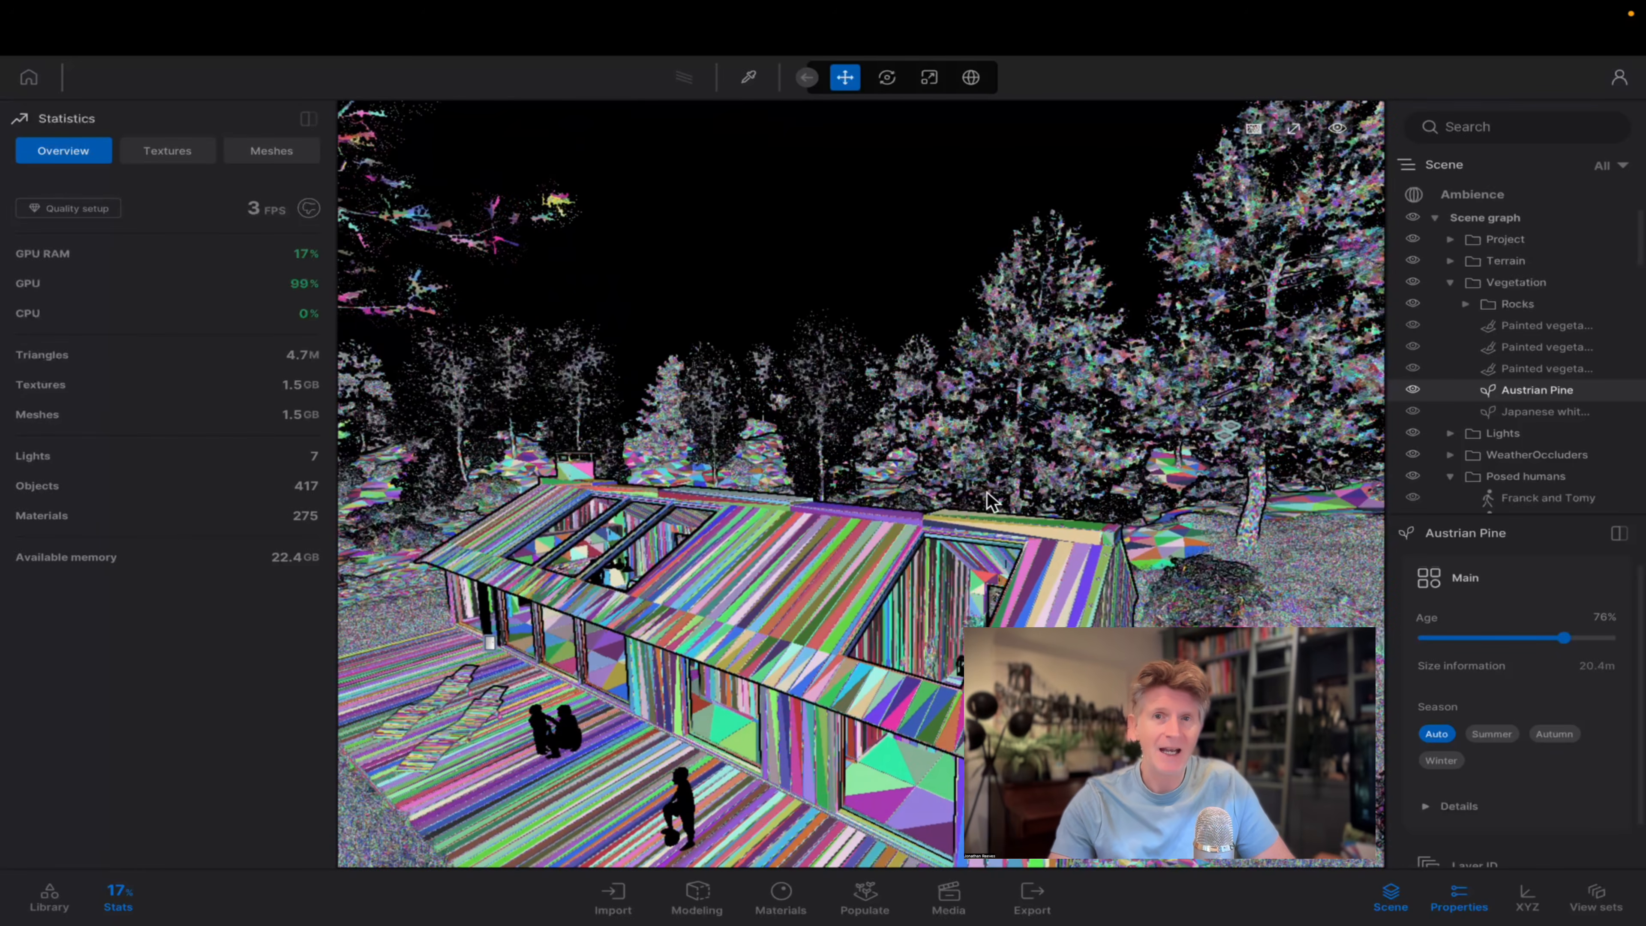
key(w)
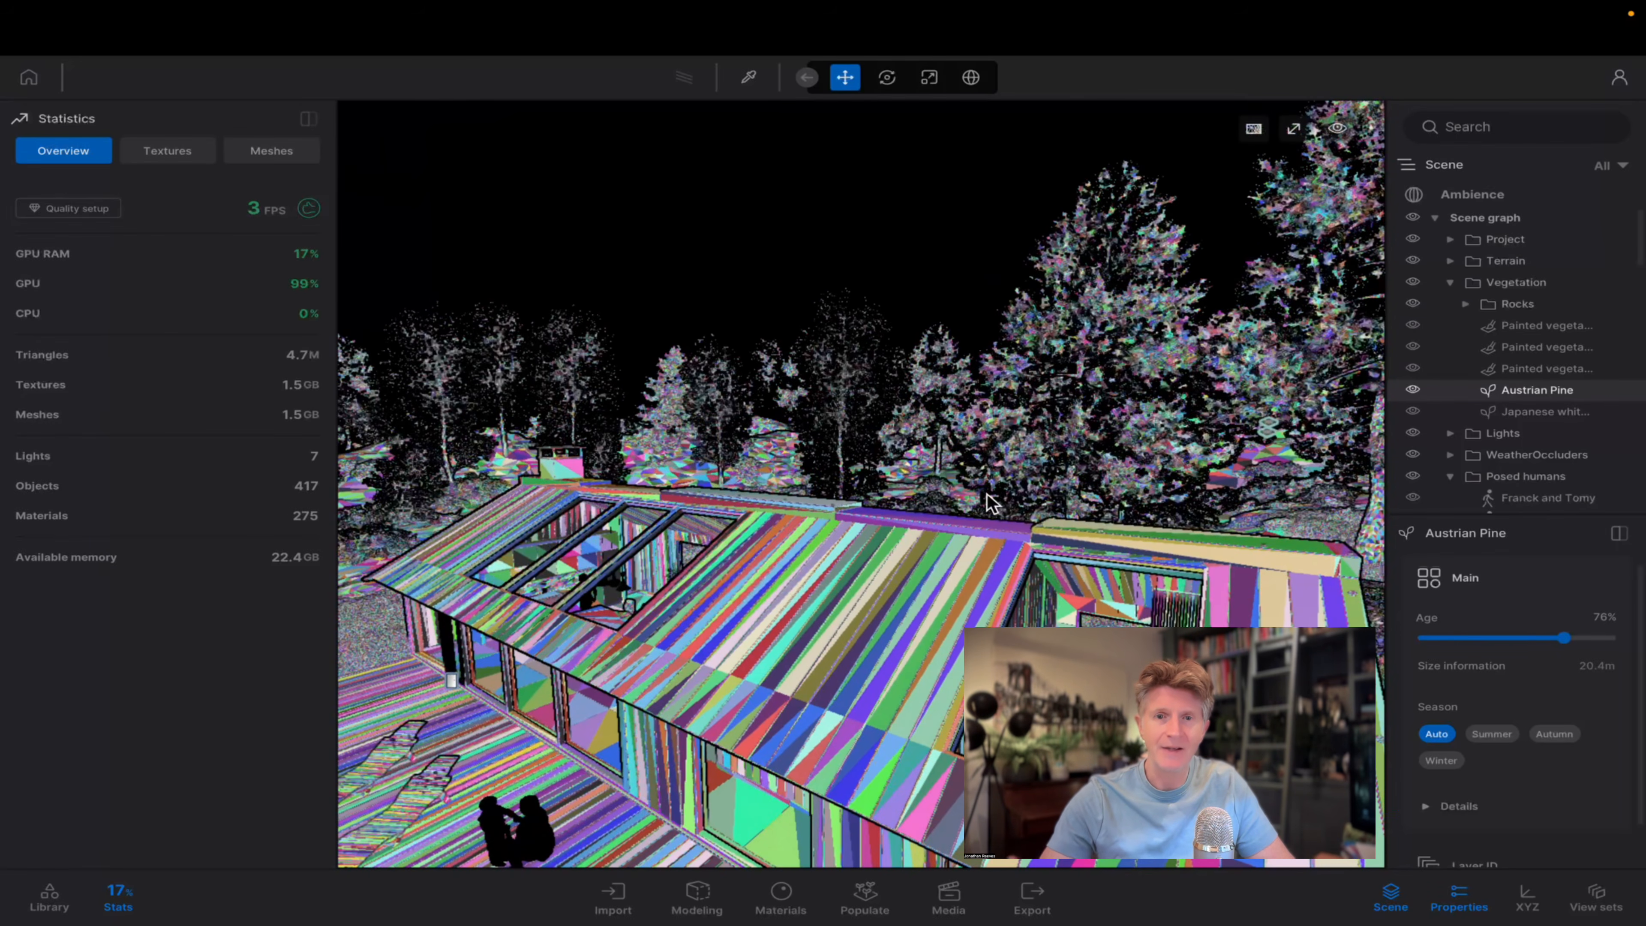
key(q)
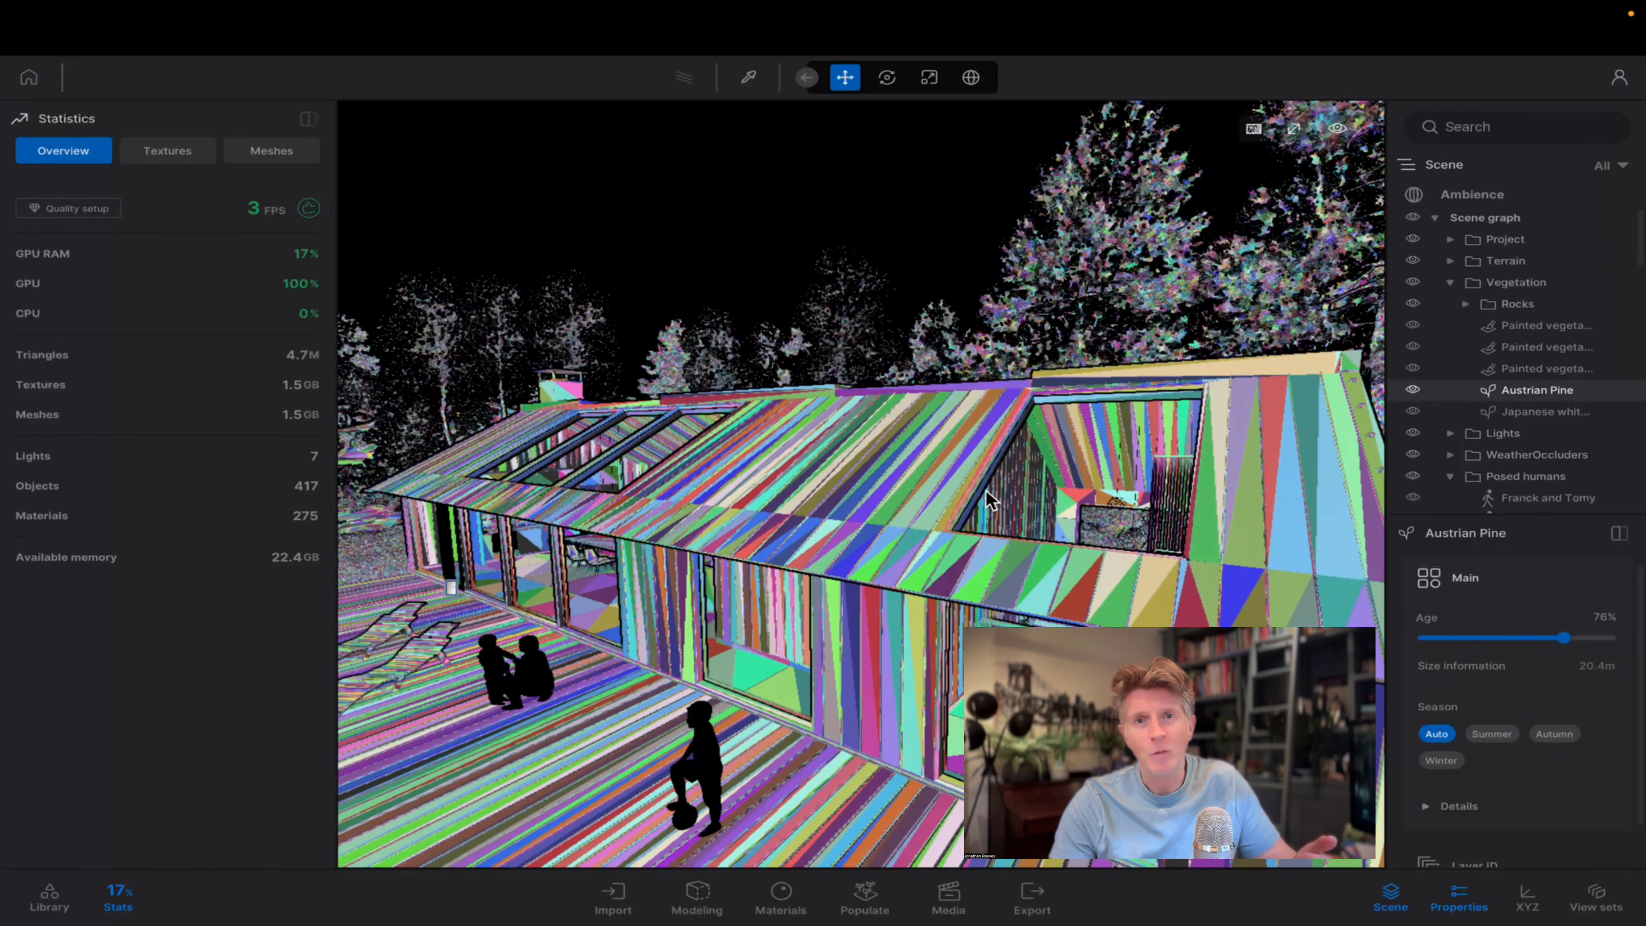
key(s)
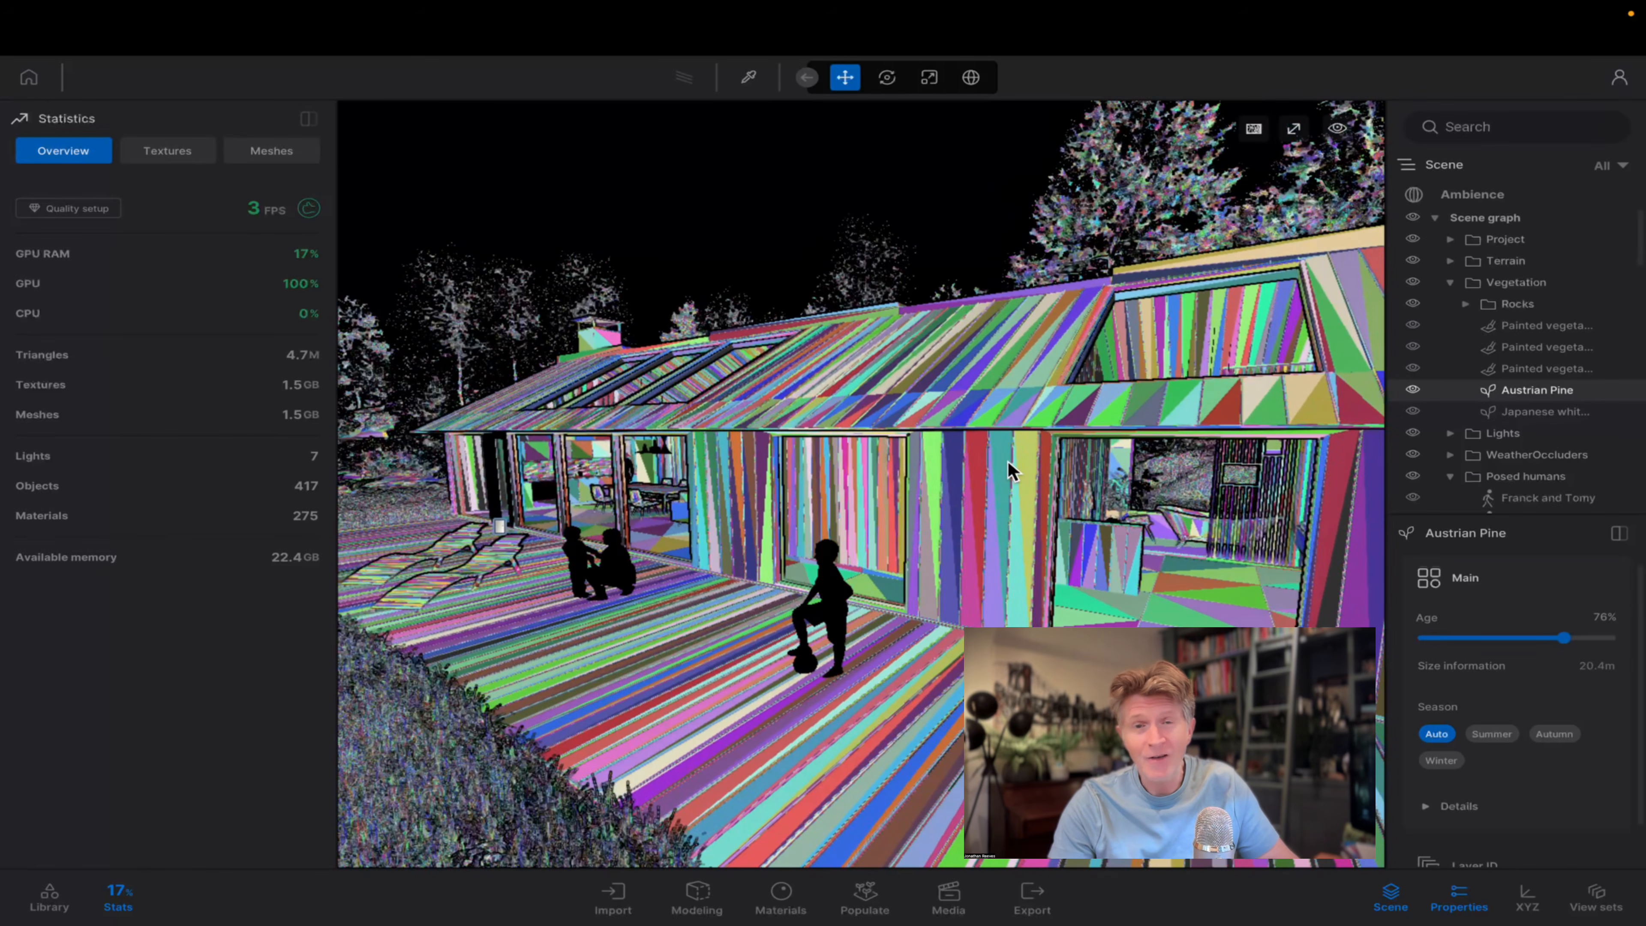
key(a)
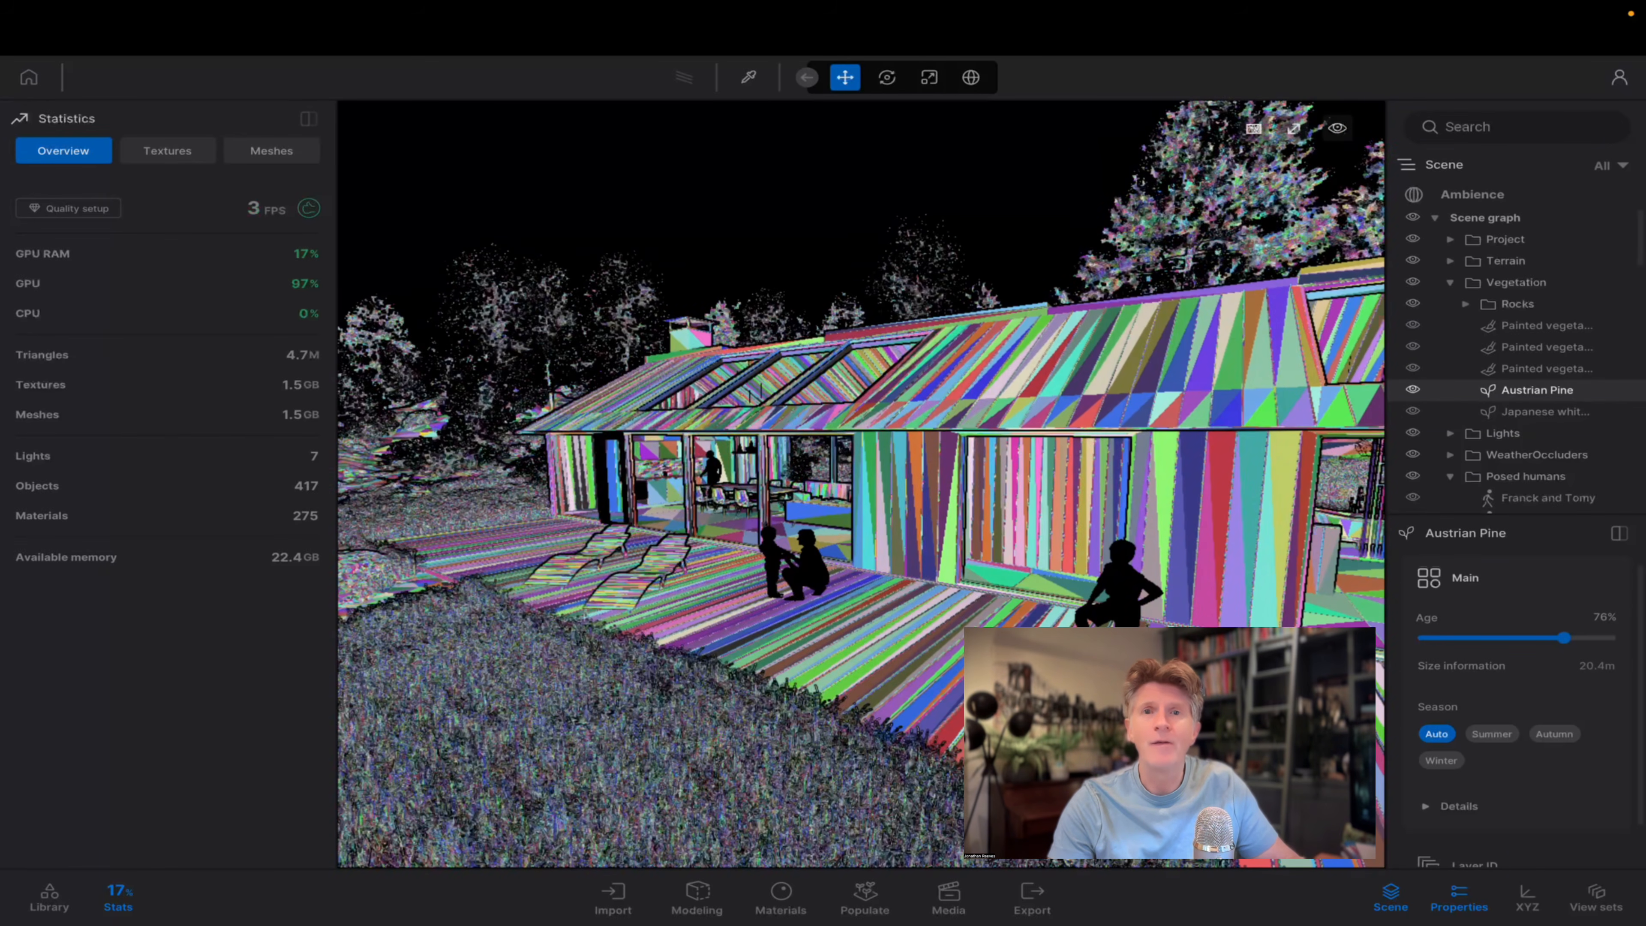
key(a)
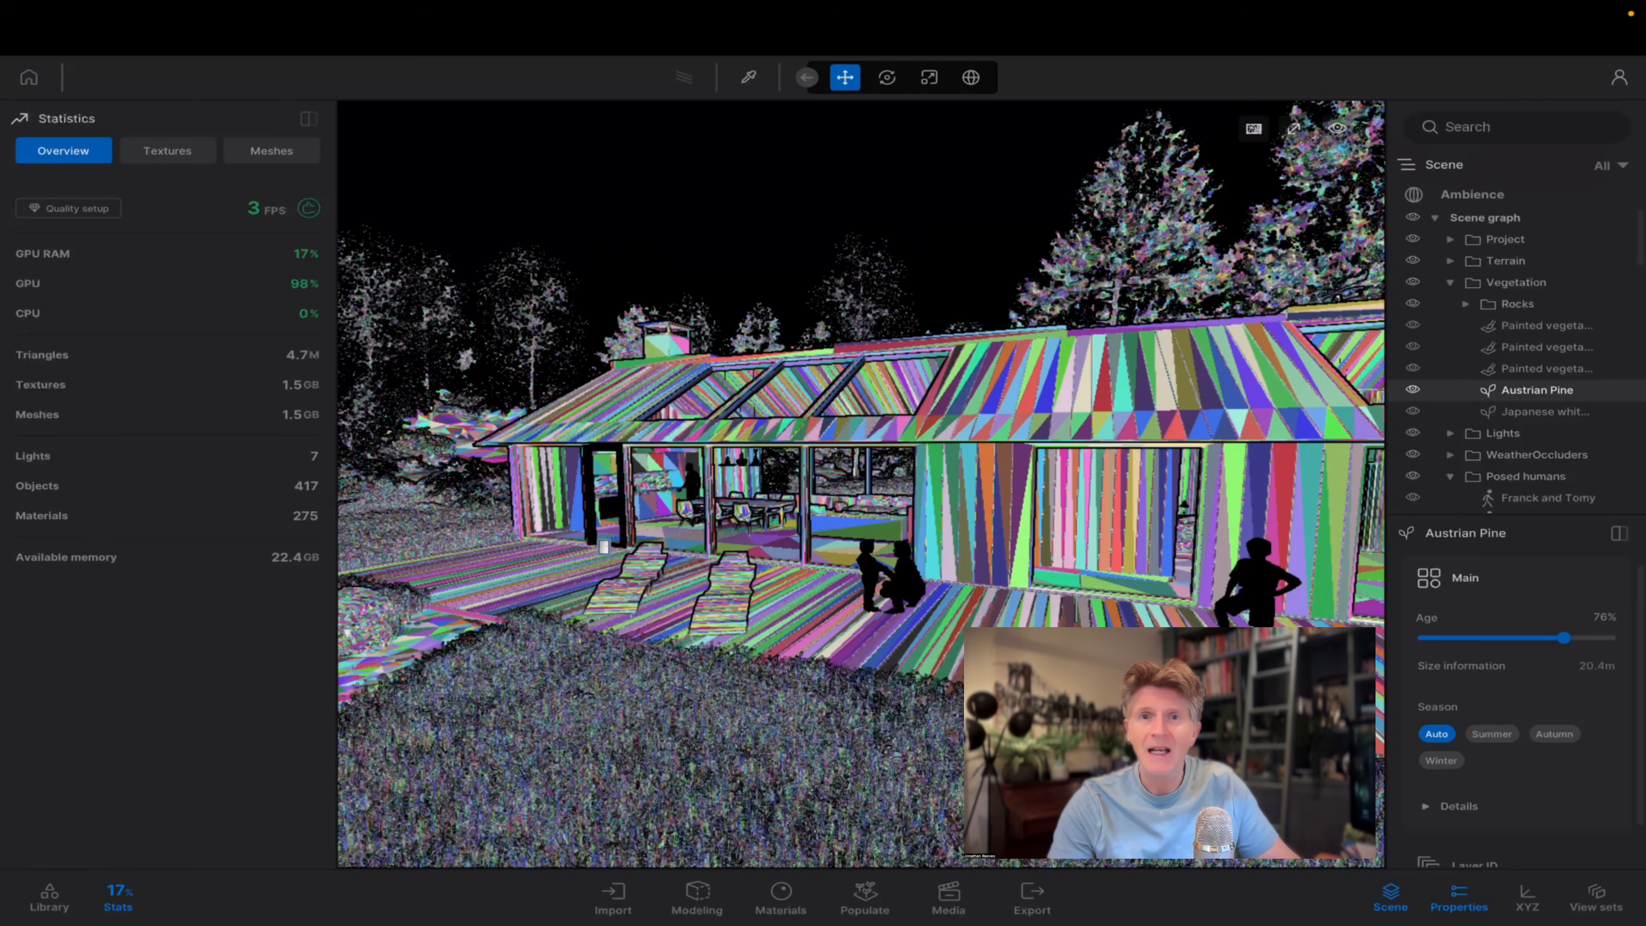
key(a)
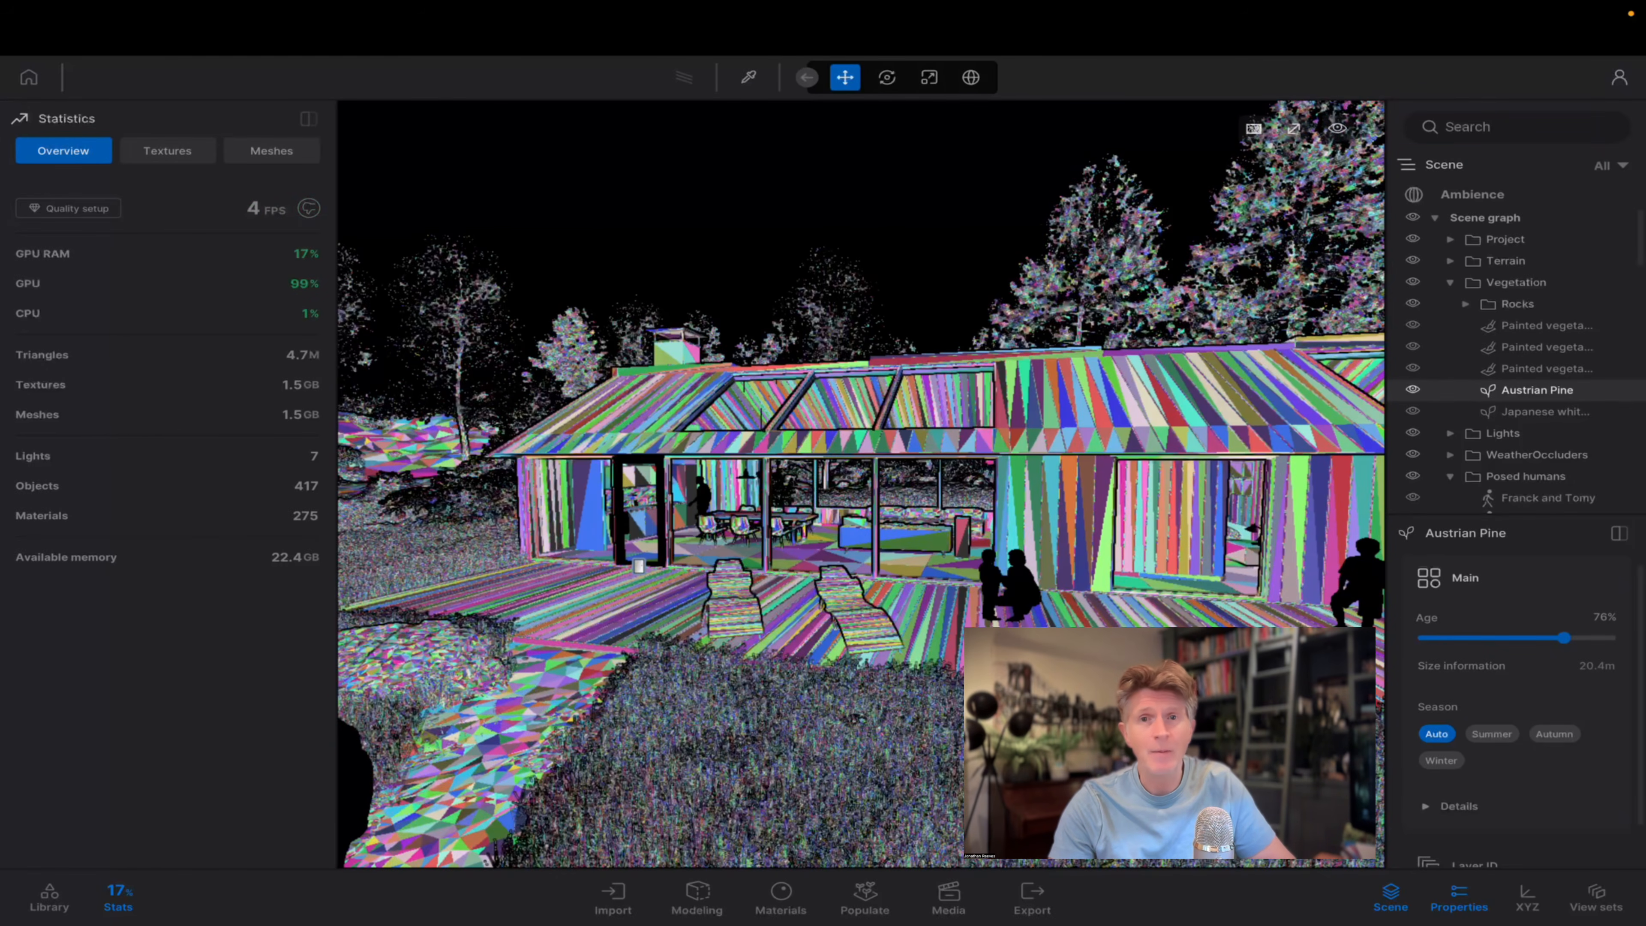
key(a)
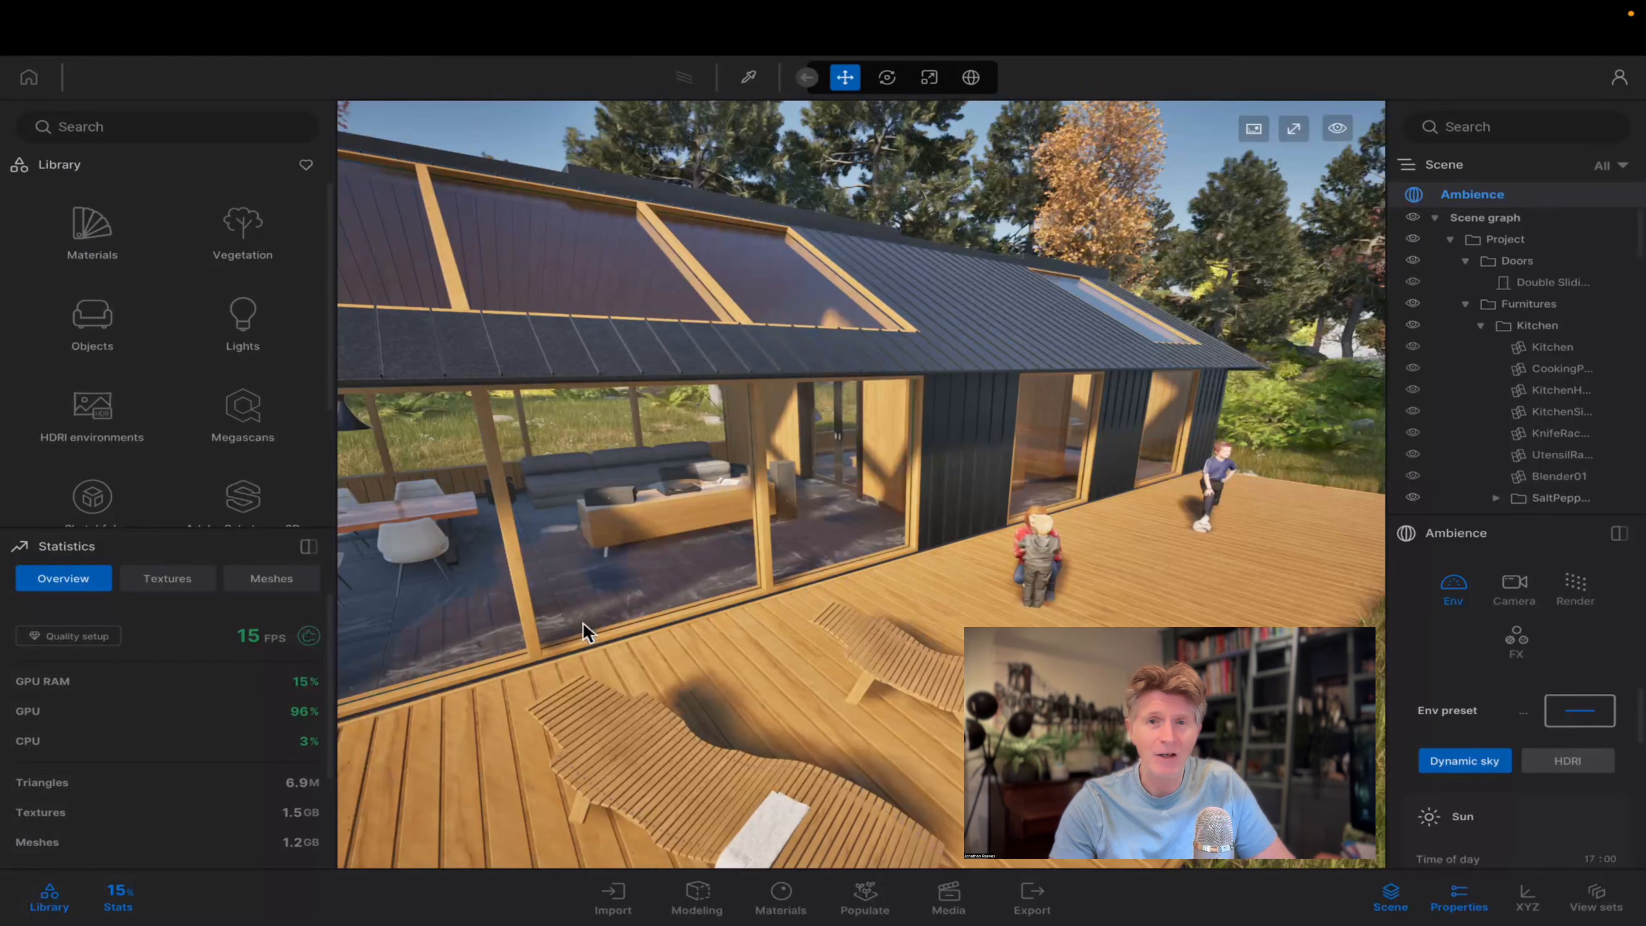
Enable Nanite with Auto on the front deck chair on the lakehouse deck and apply it.
click(669, 699)
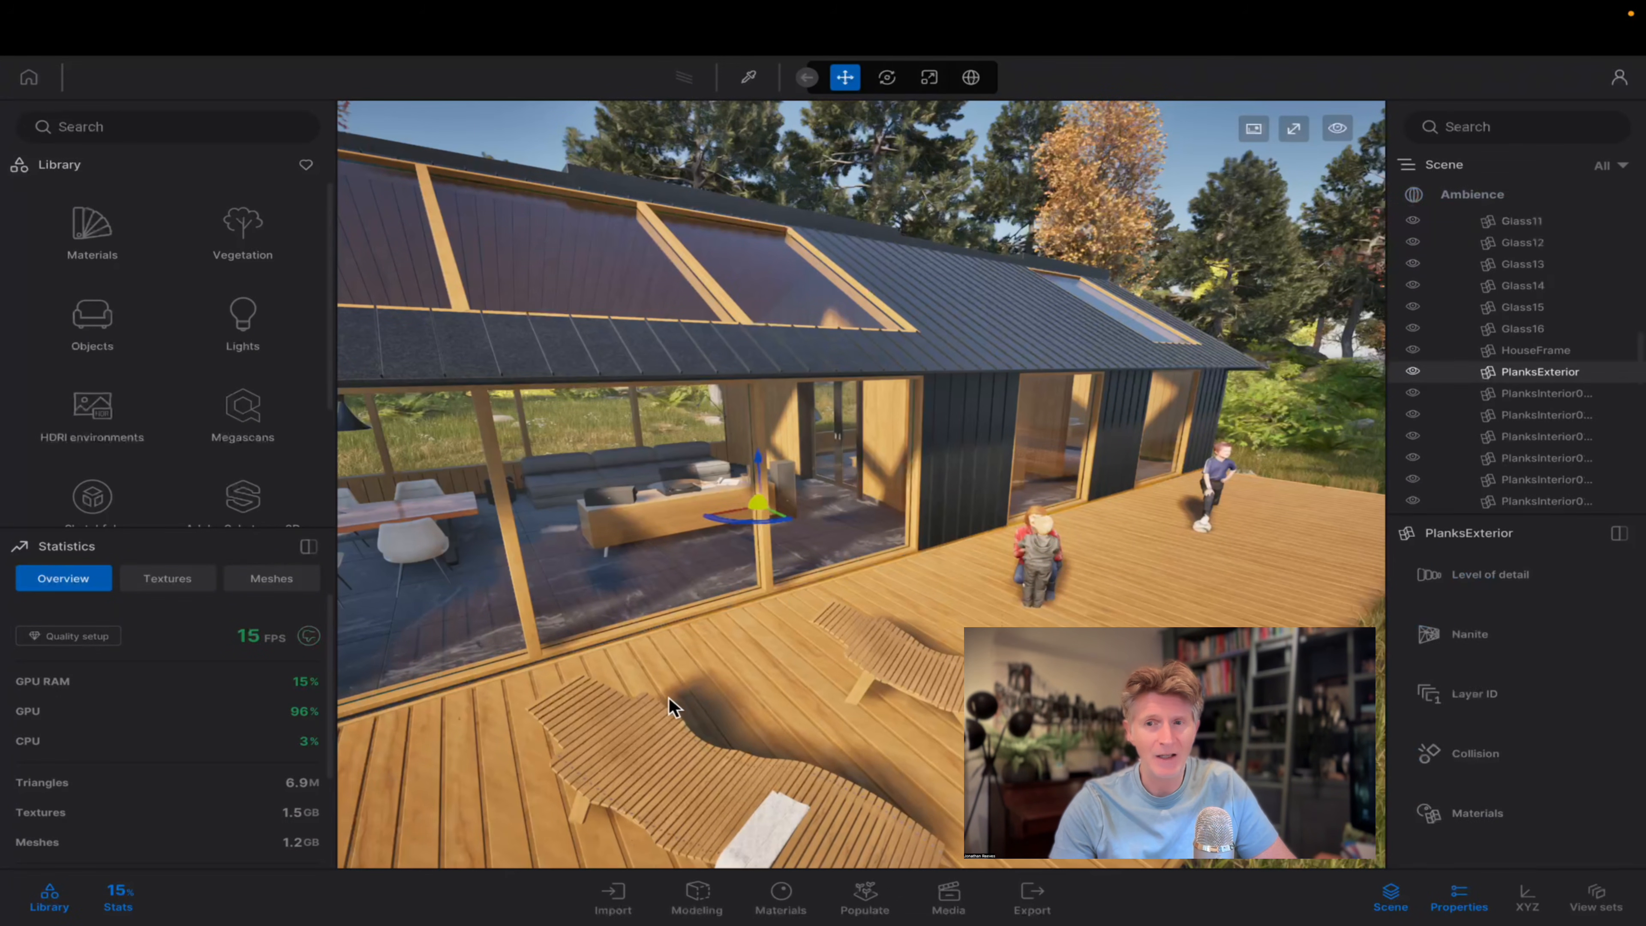
key(q)
click(688, 570)
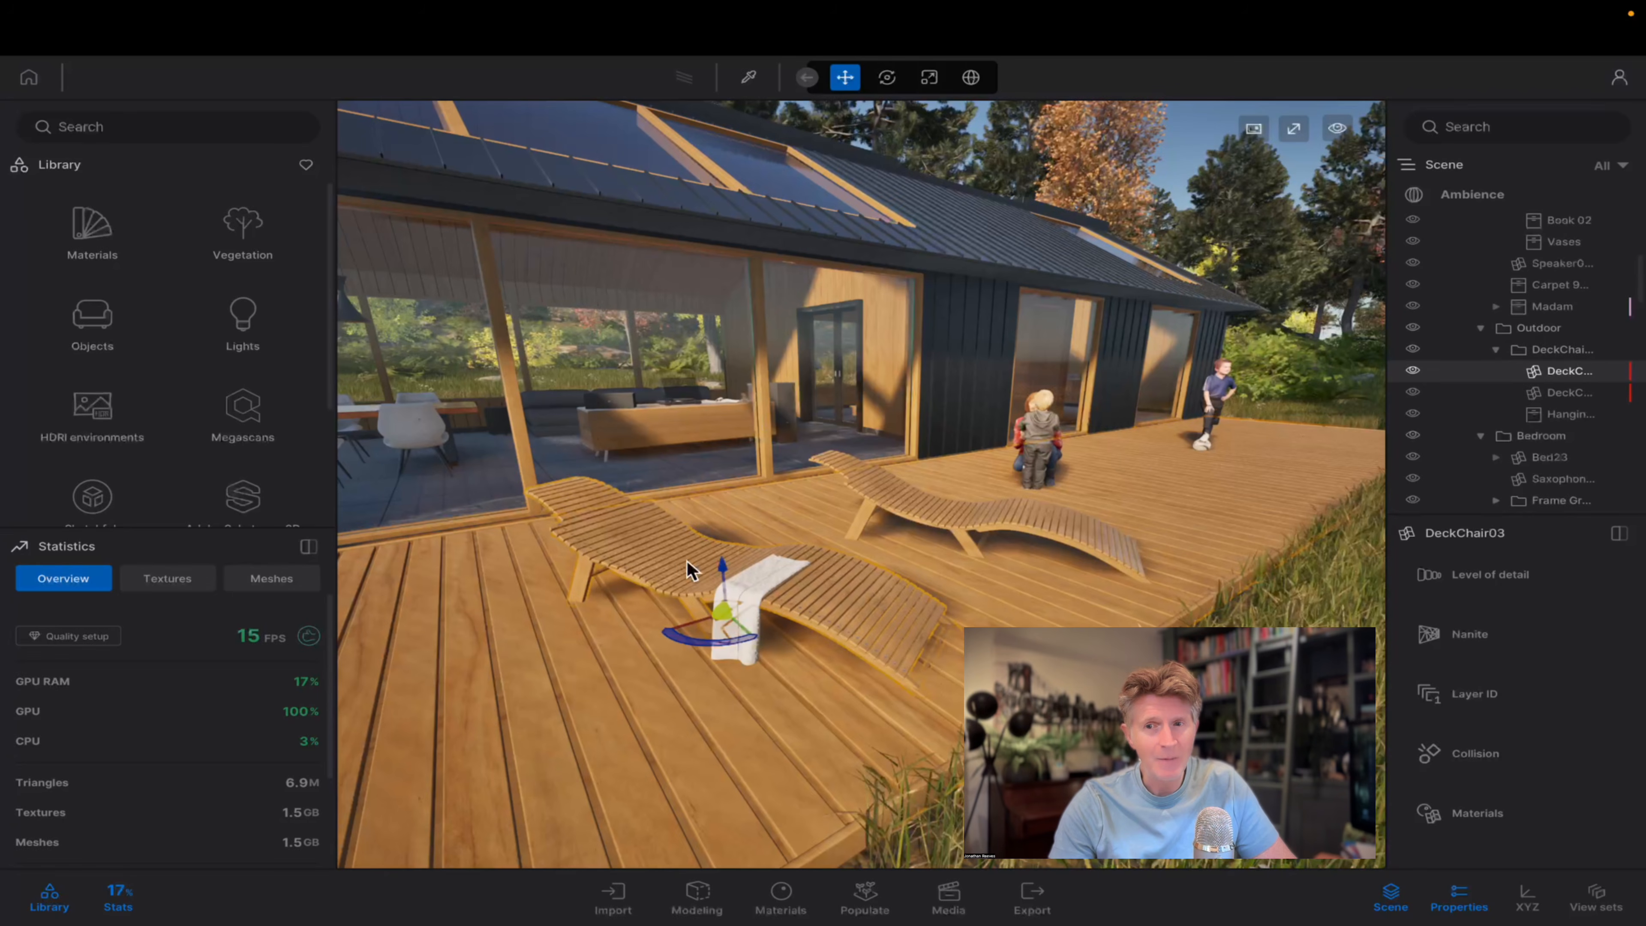
click(1455, 638)
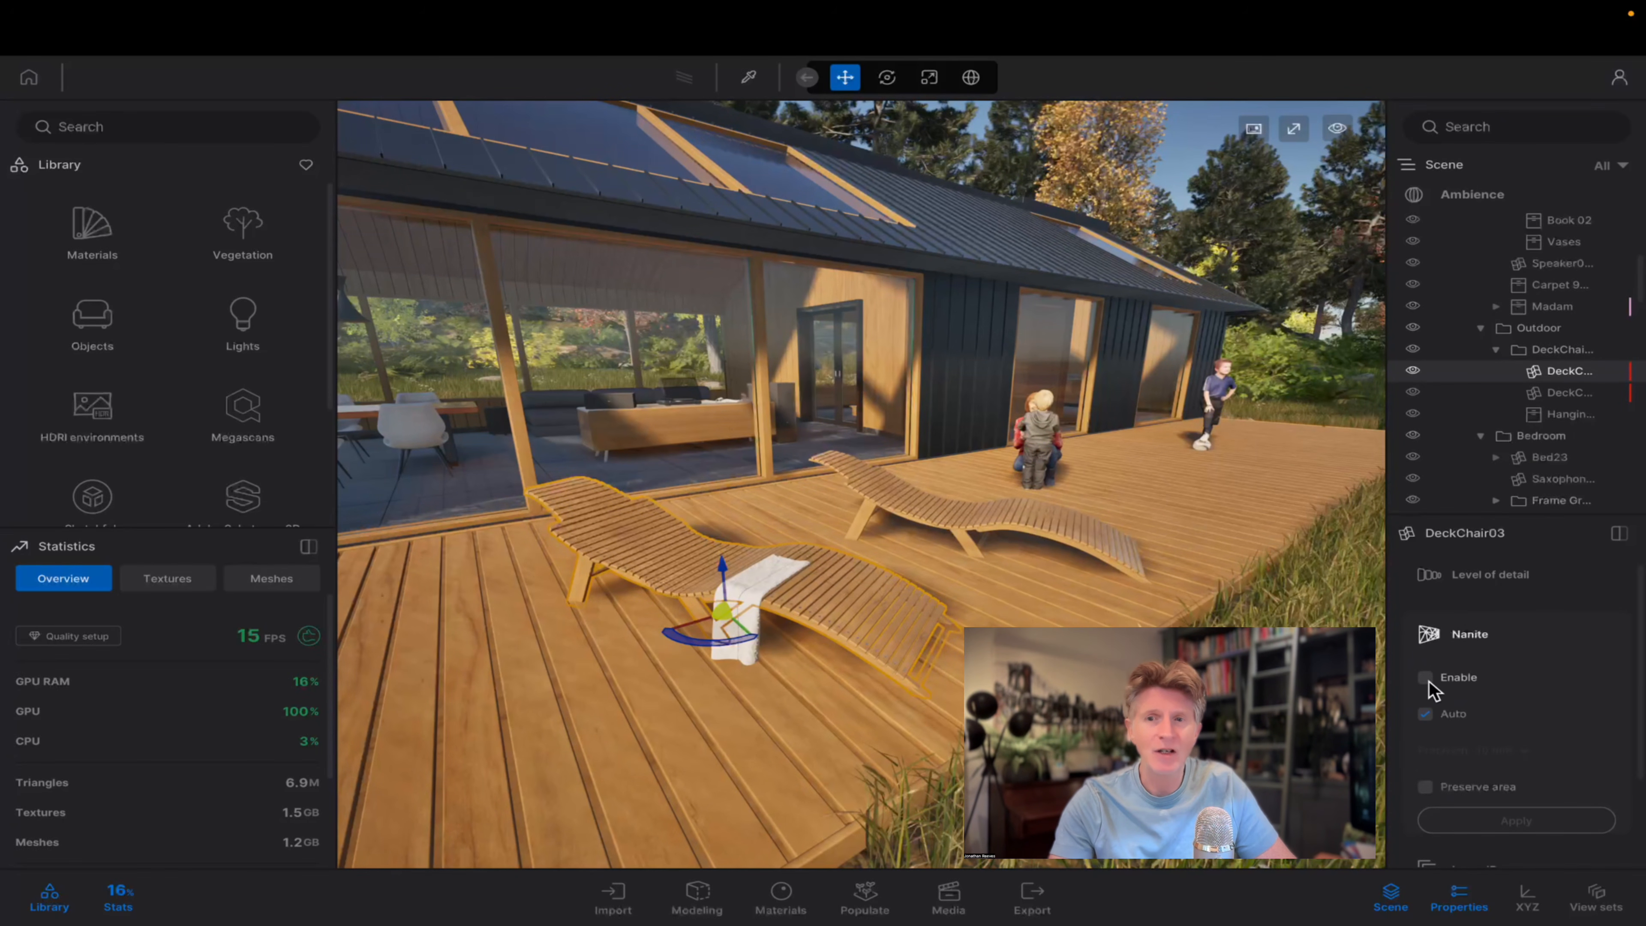
click(1426, 678)
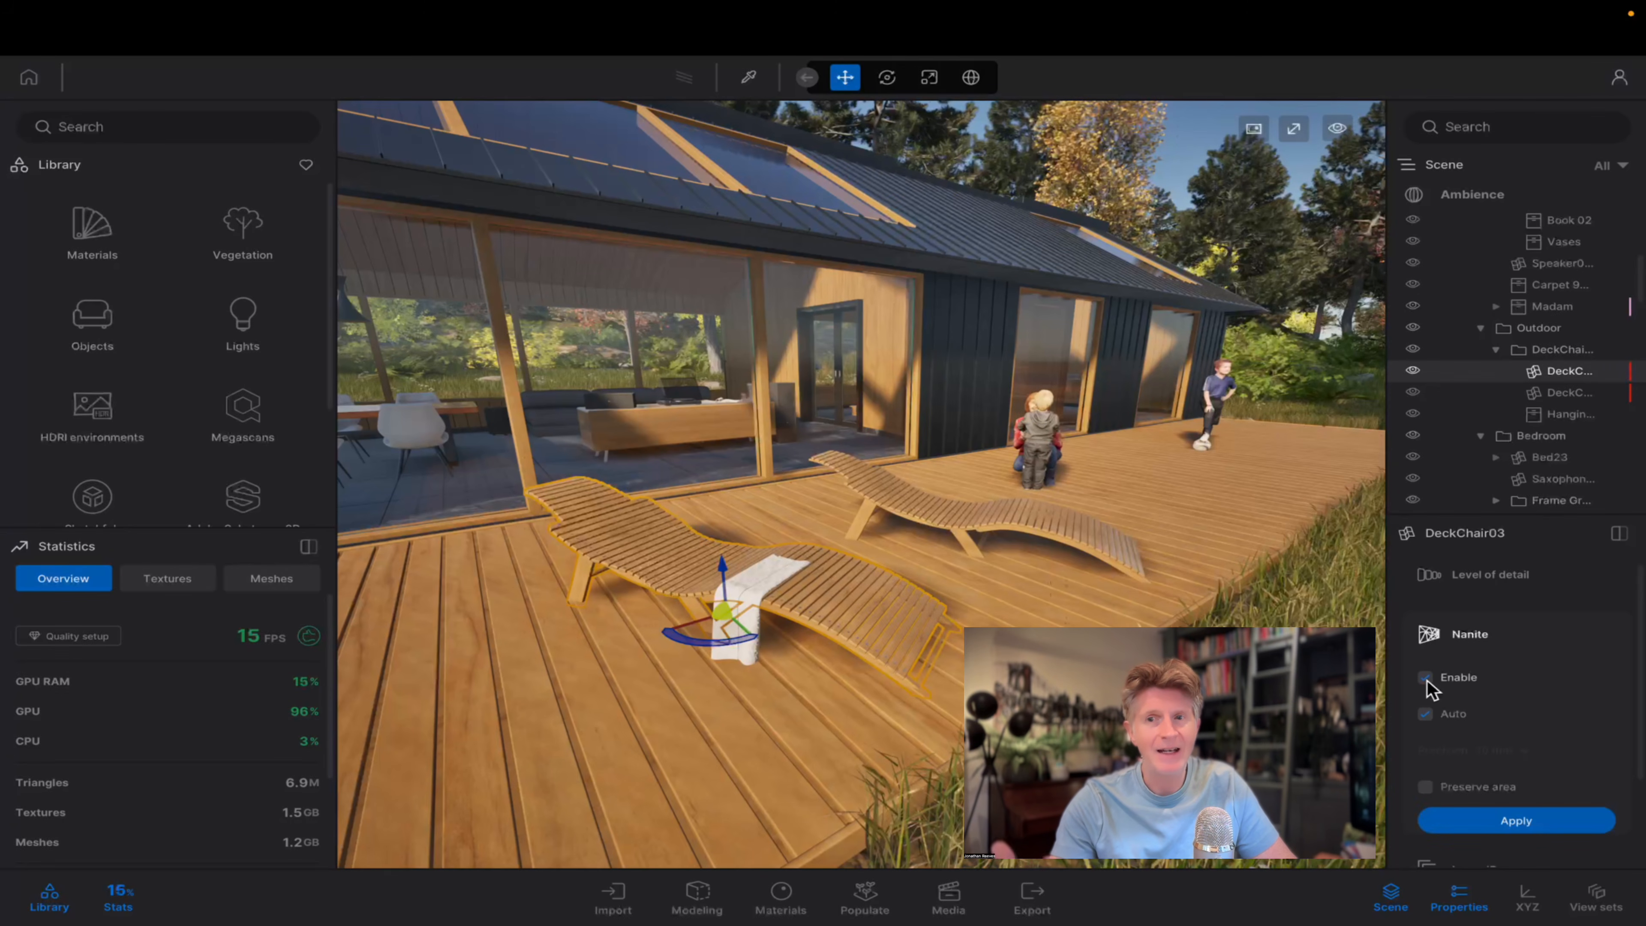
click(1487, 819)
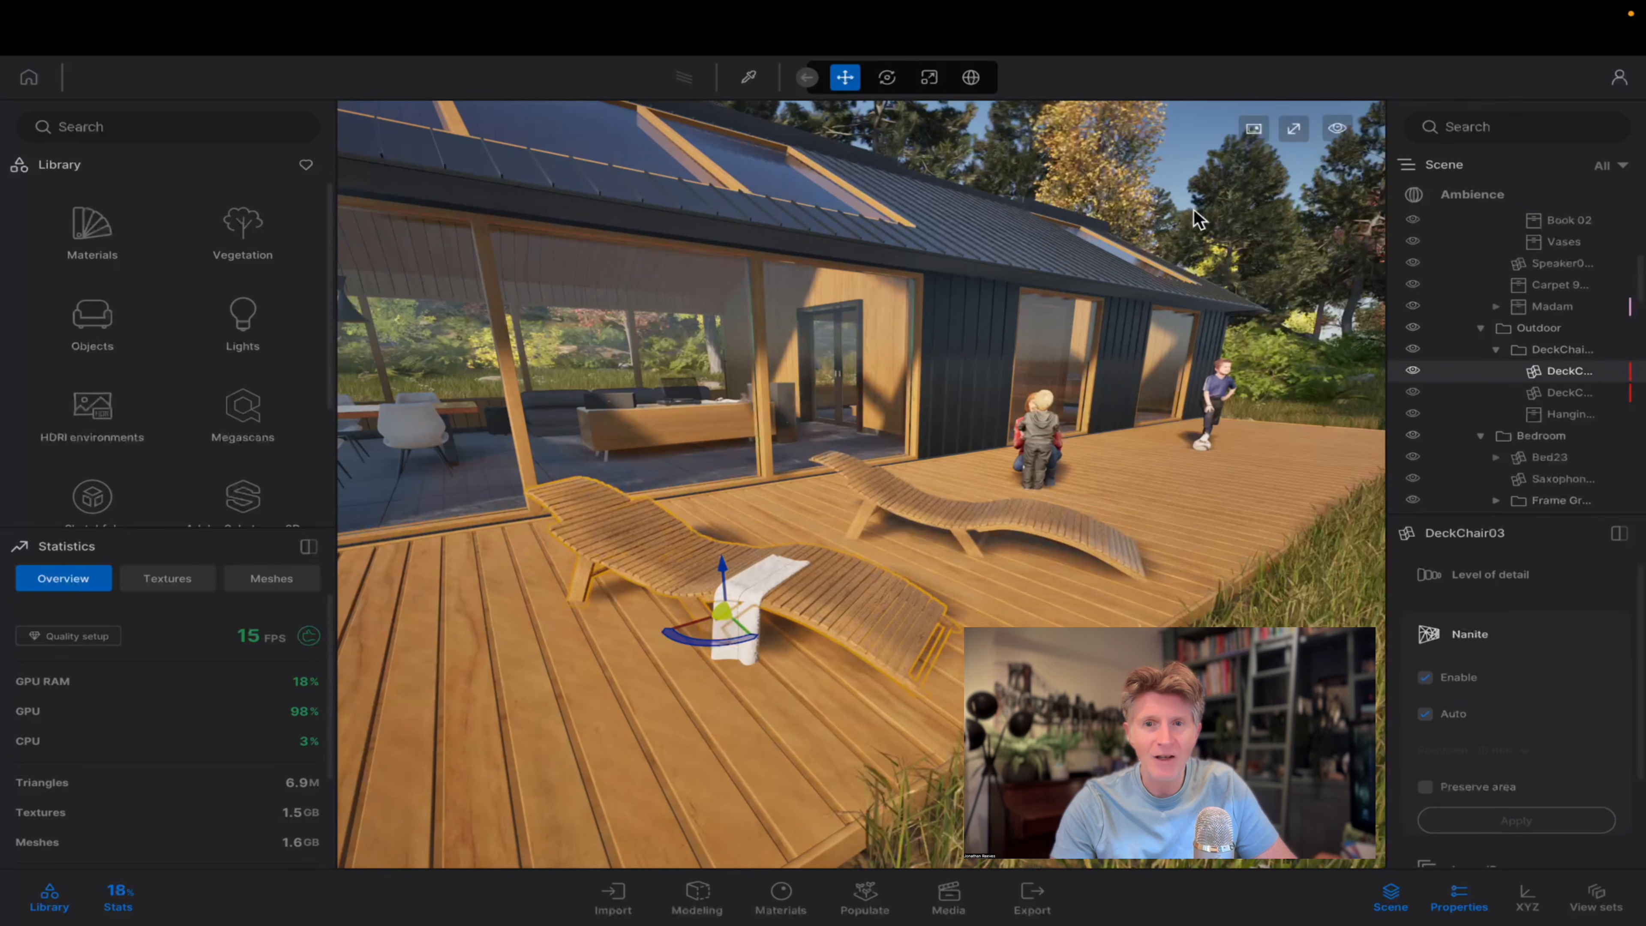
View the deck chairs as Nanite triangles, return to the Default display mode and inspect the lakehouse and deck from above.
click(1254, 130)
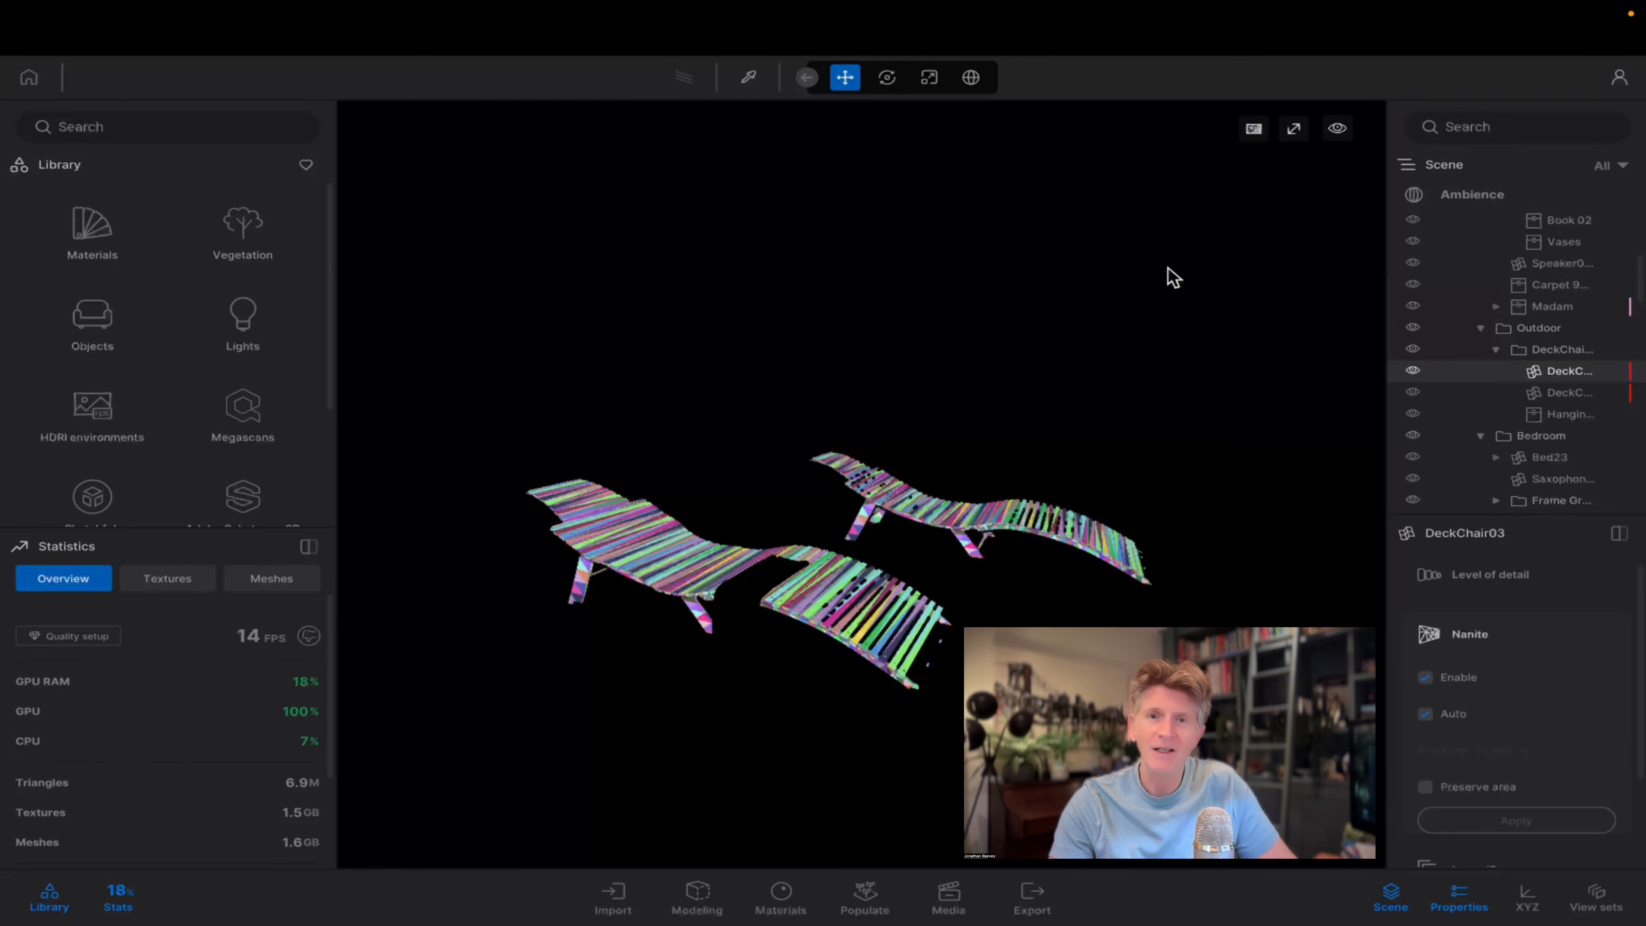
click(1170, 276)
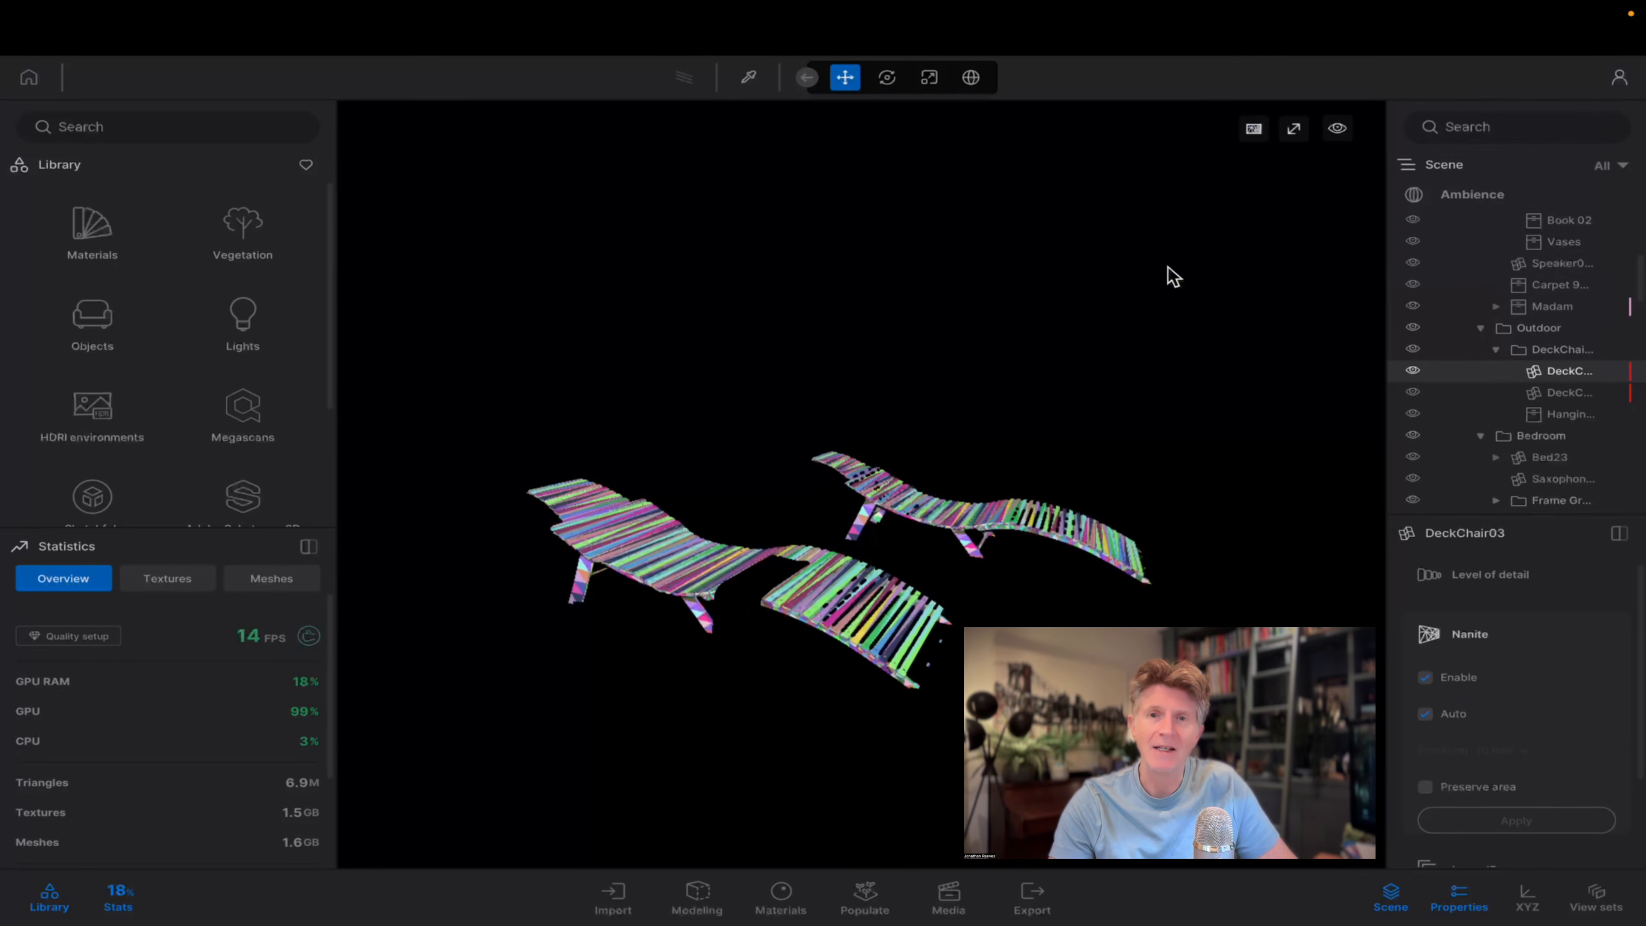
click(1254, 130)
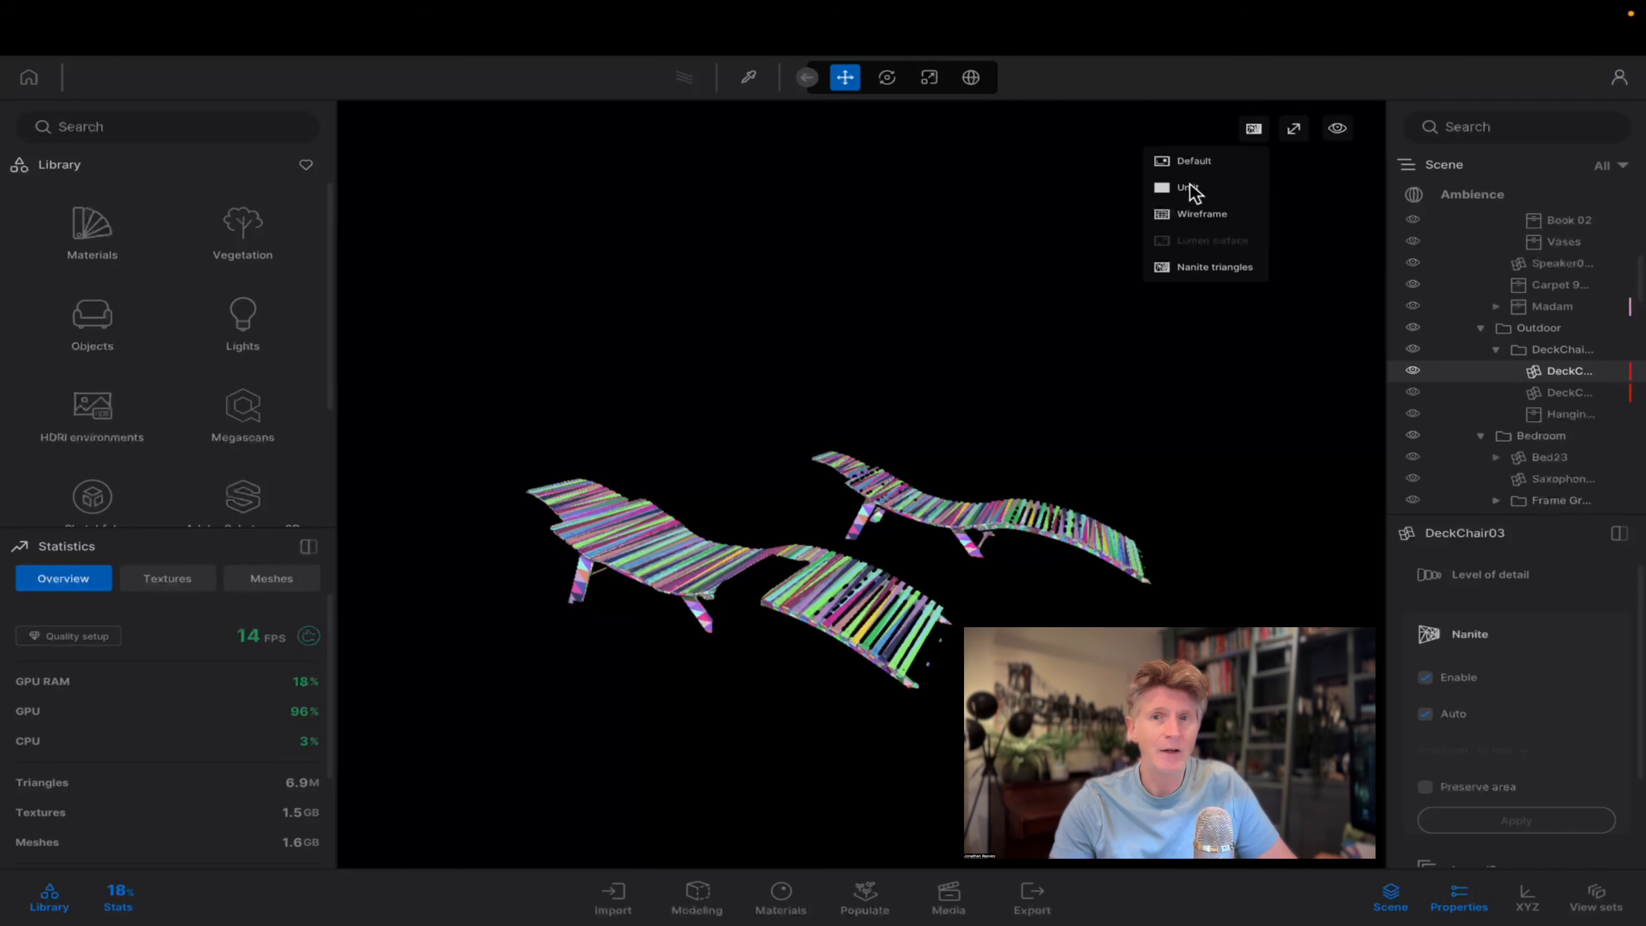
click(1182, 169)
scroll(906, 456, up, 3)
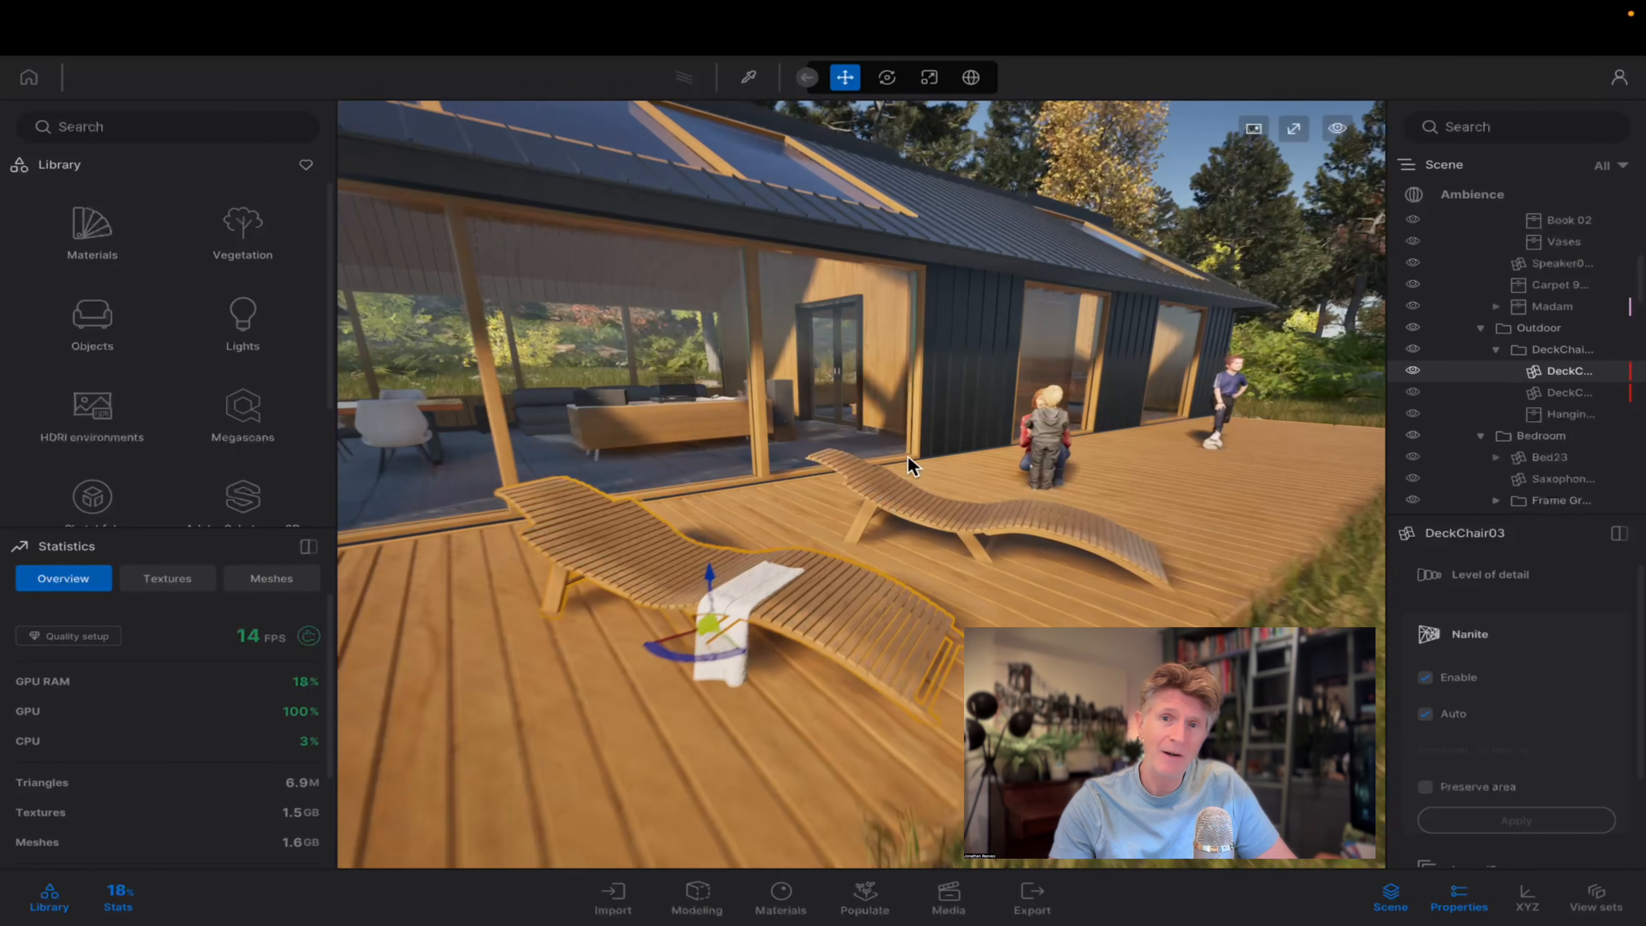
scroll(898, 457, down, 6)
scroll(846, 418, down, 4)
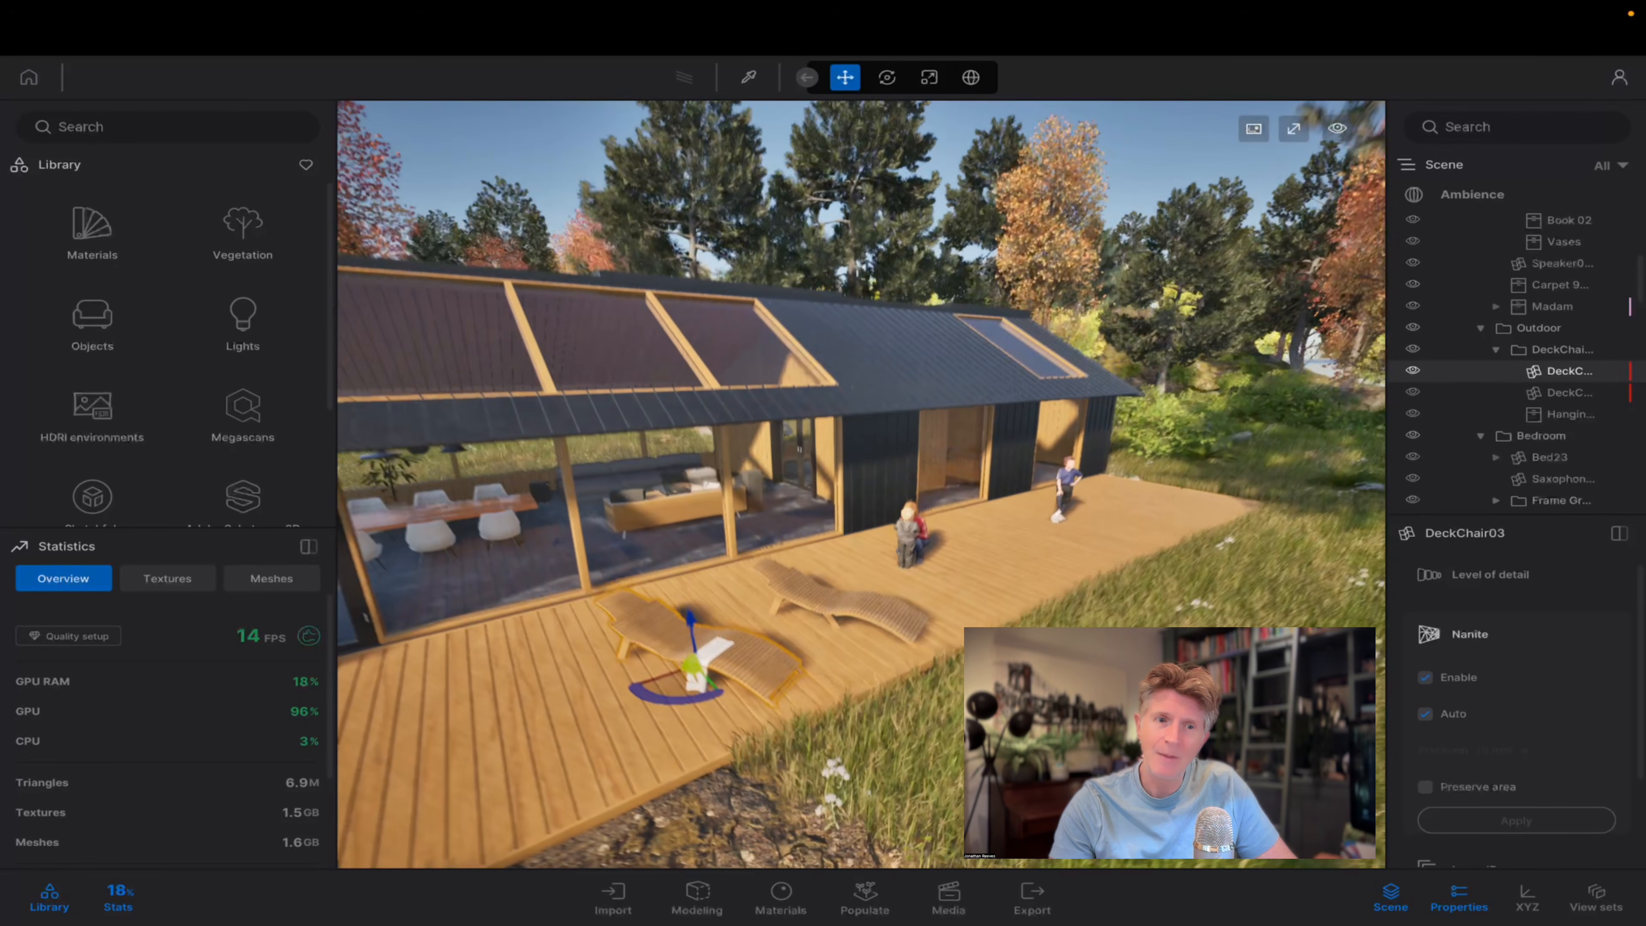
shift+middle_drag(845, 418, 758, 470)
scroll(845, 418, up, 2)
scroll(846, 419, up, 3)
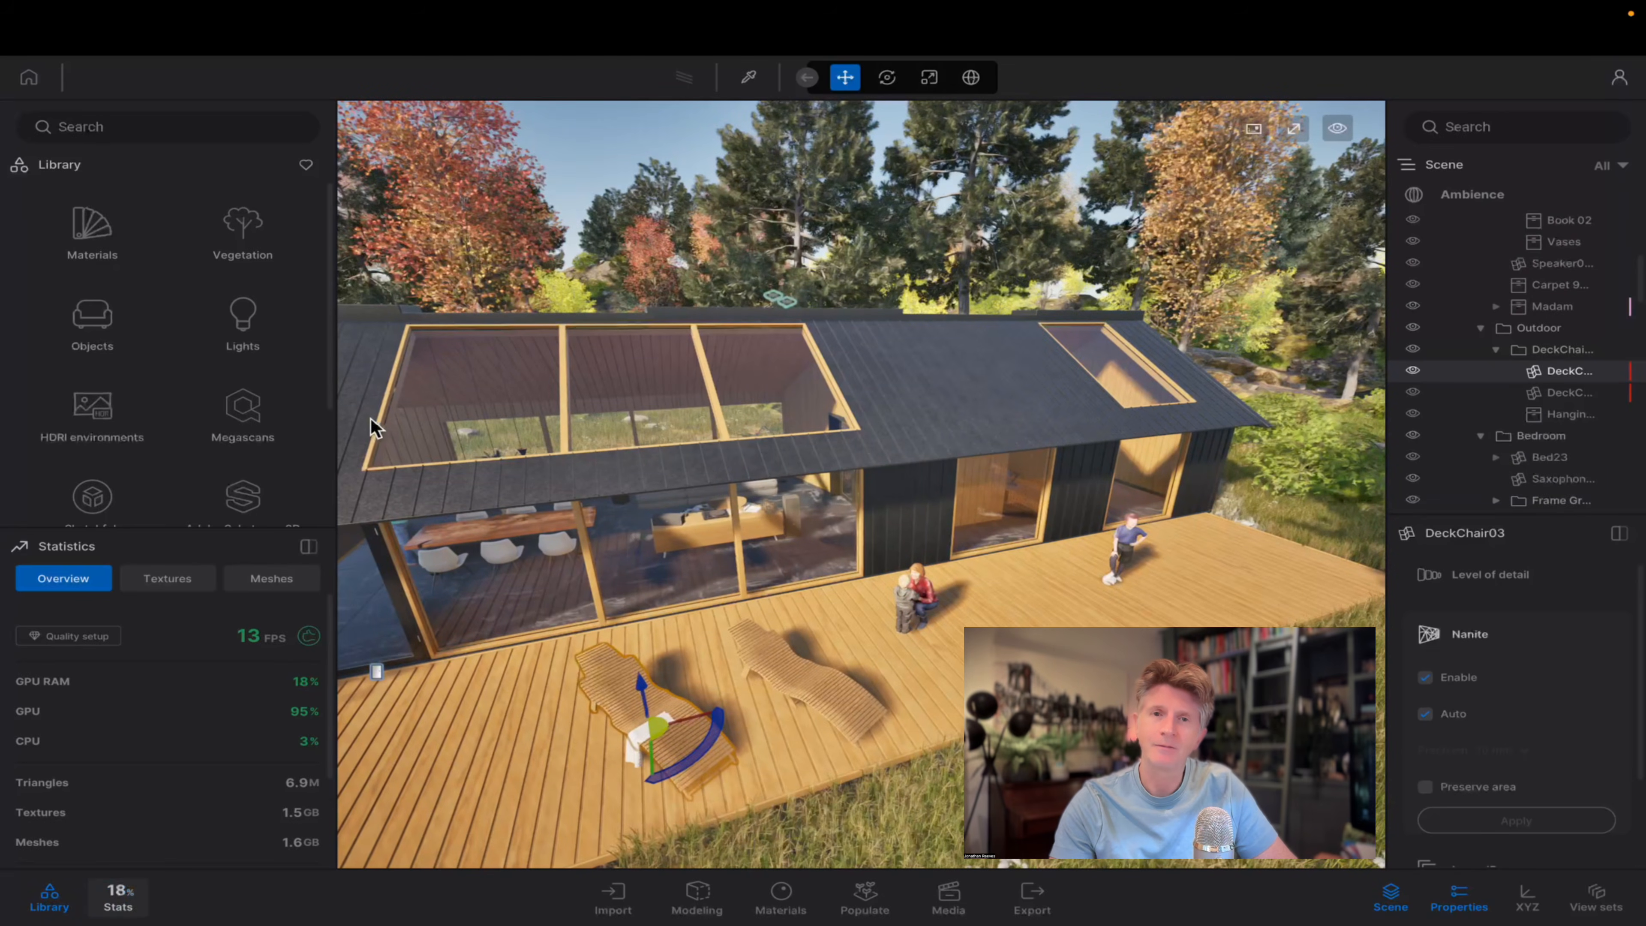
Close the statistics and place Bush base 2 and Bush base 1 from the Vegetation library's Bushes in the grass beside the deck.
click(117, 901)
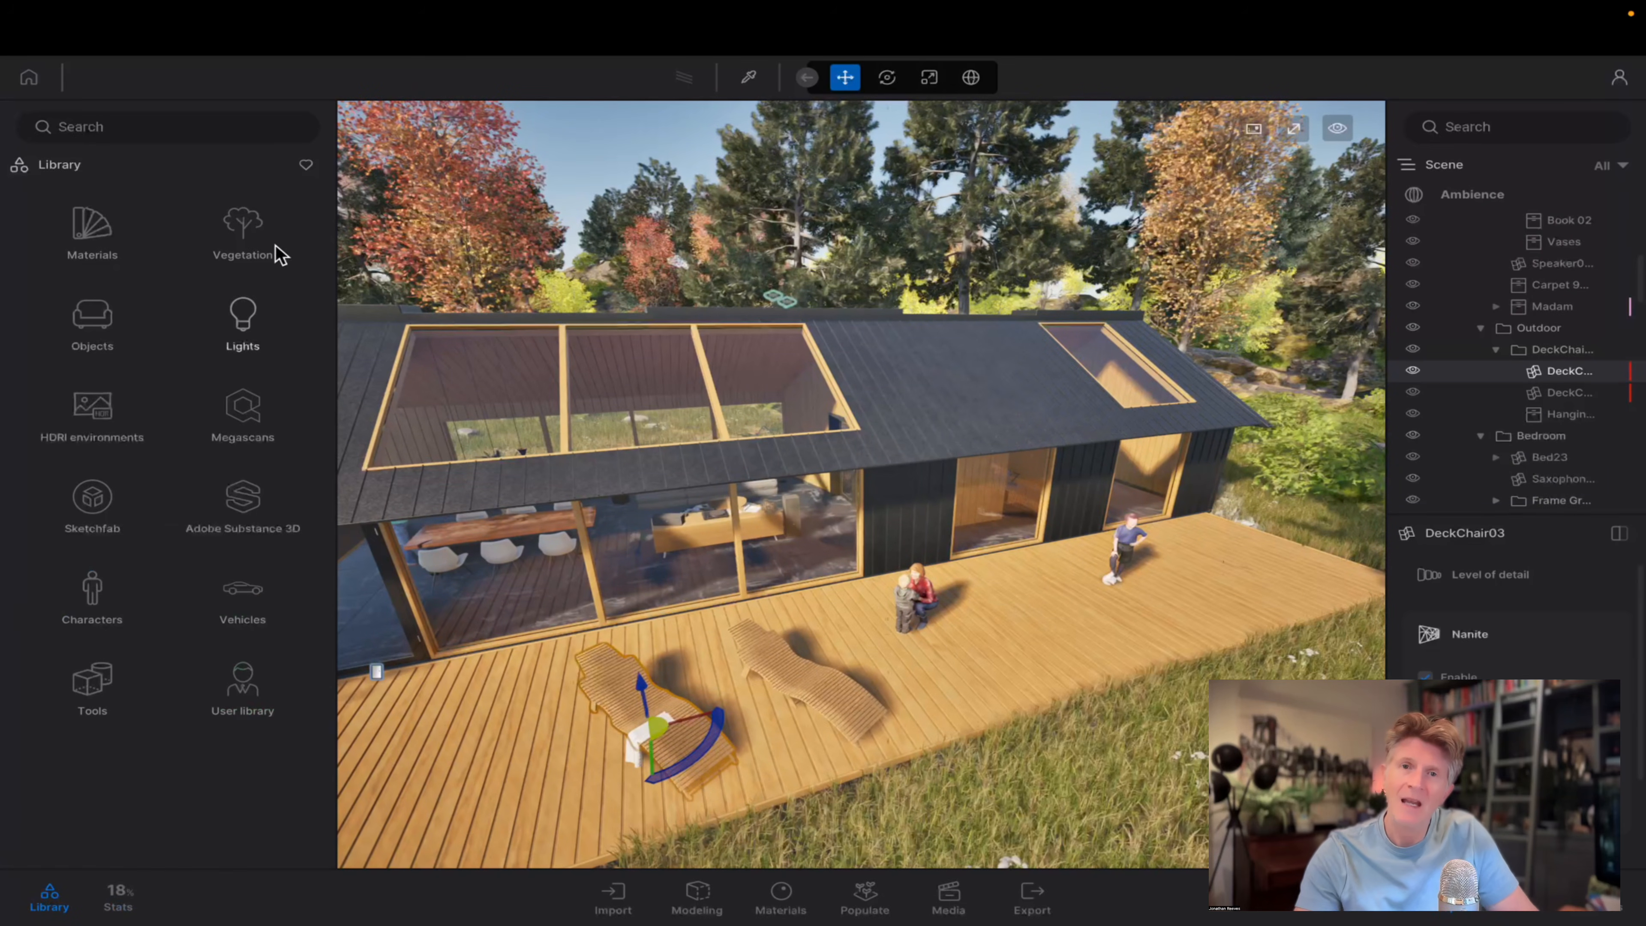
click(252, 244)
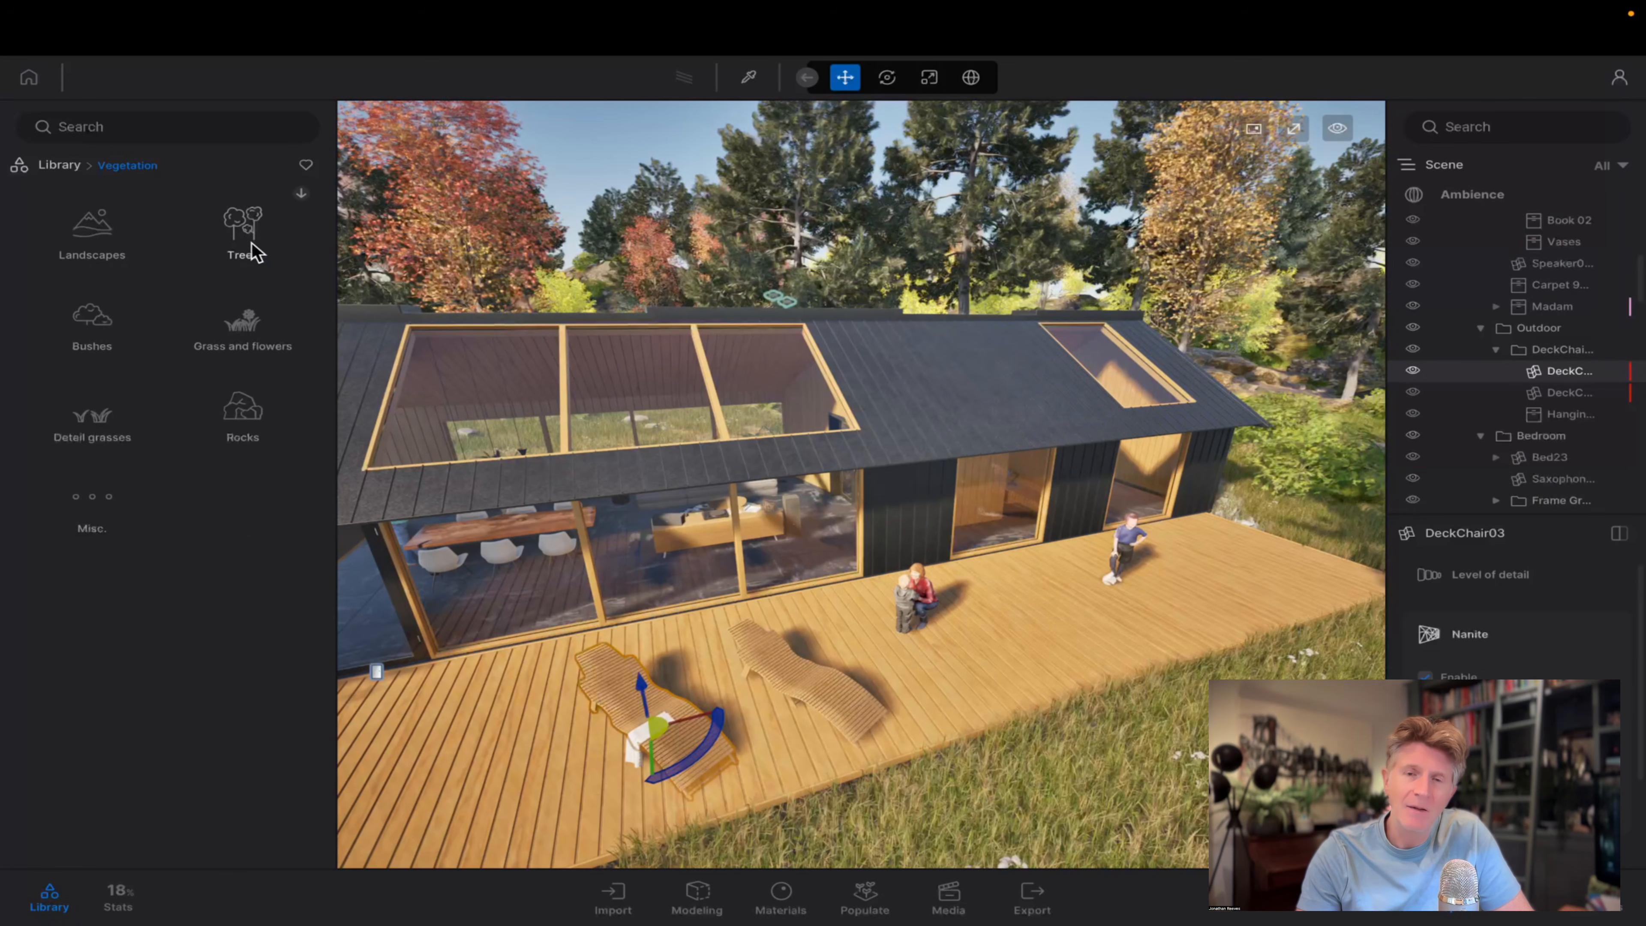
click(104, 321)
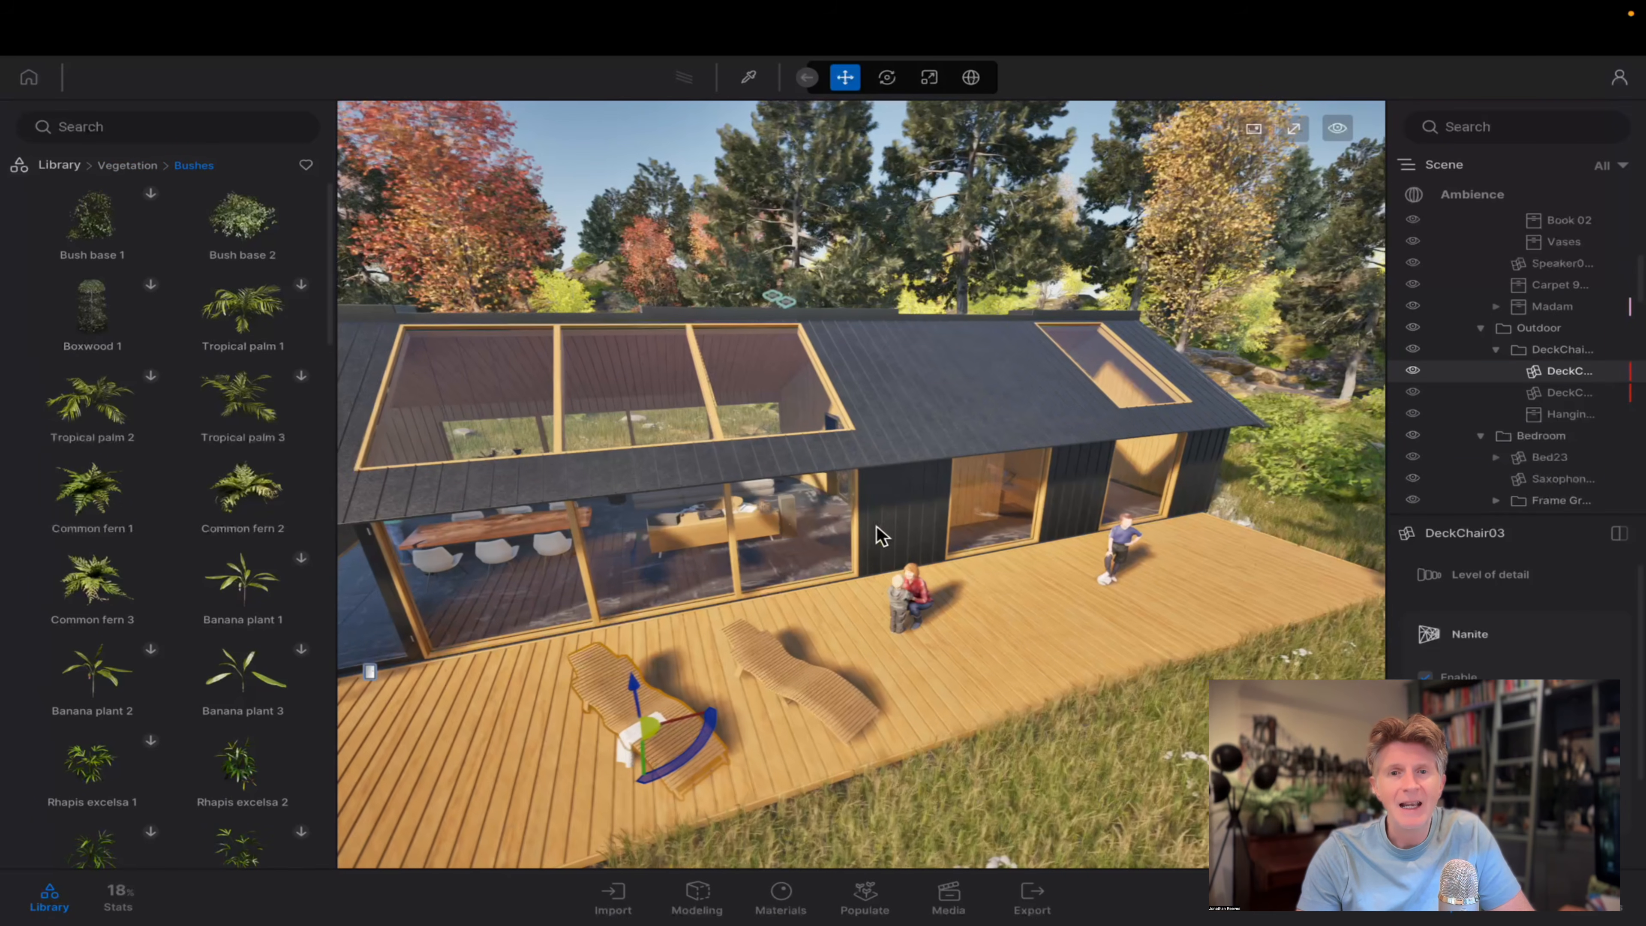
right_drag(882, 537, 389, 535)
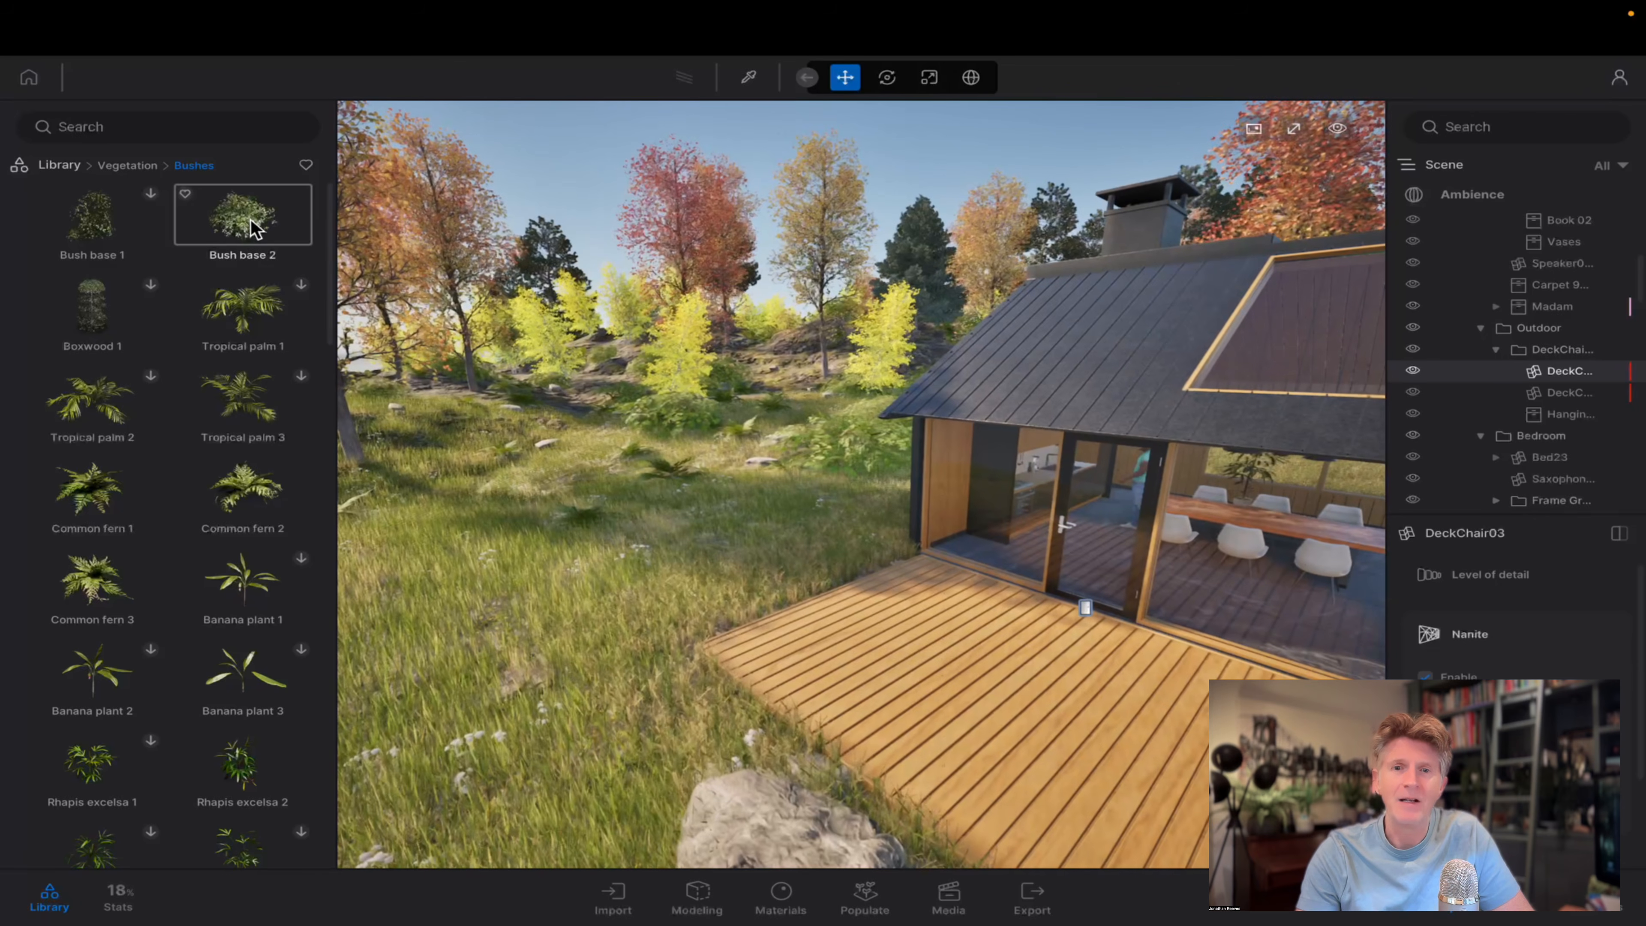
drag(252, 233, 791, 662)
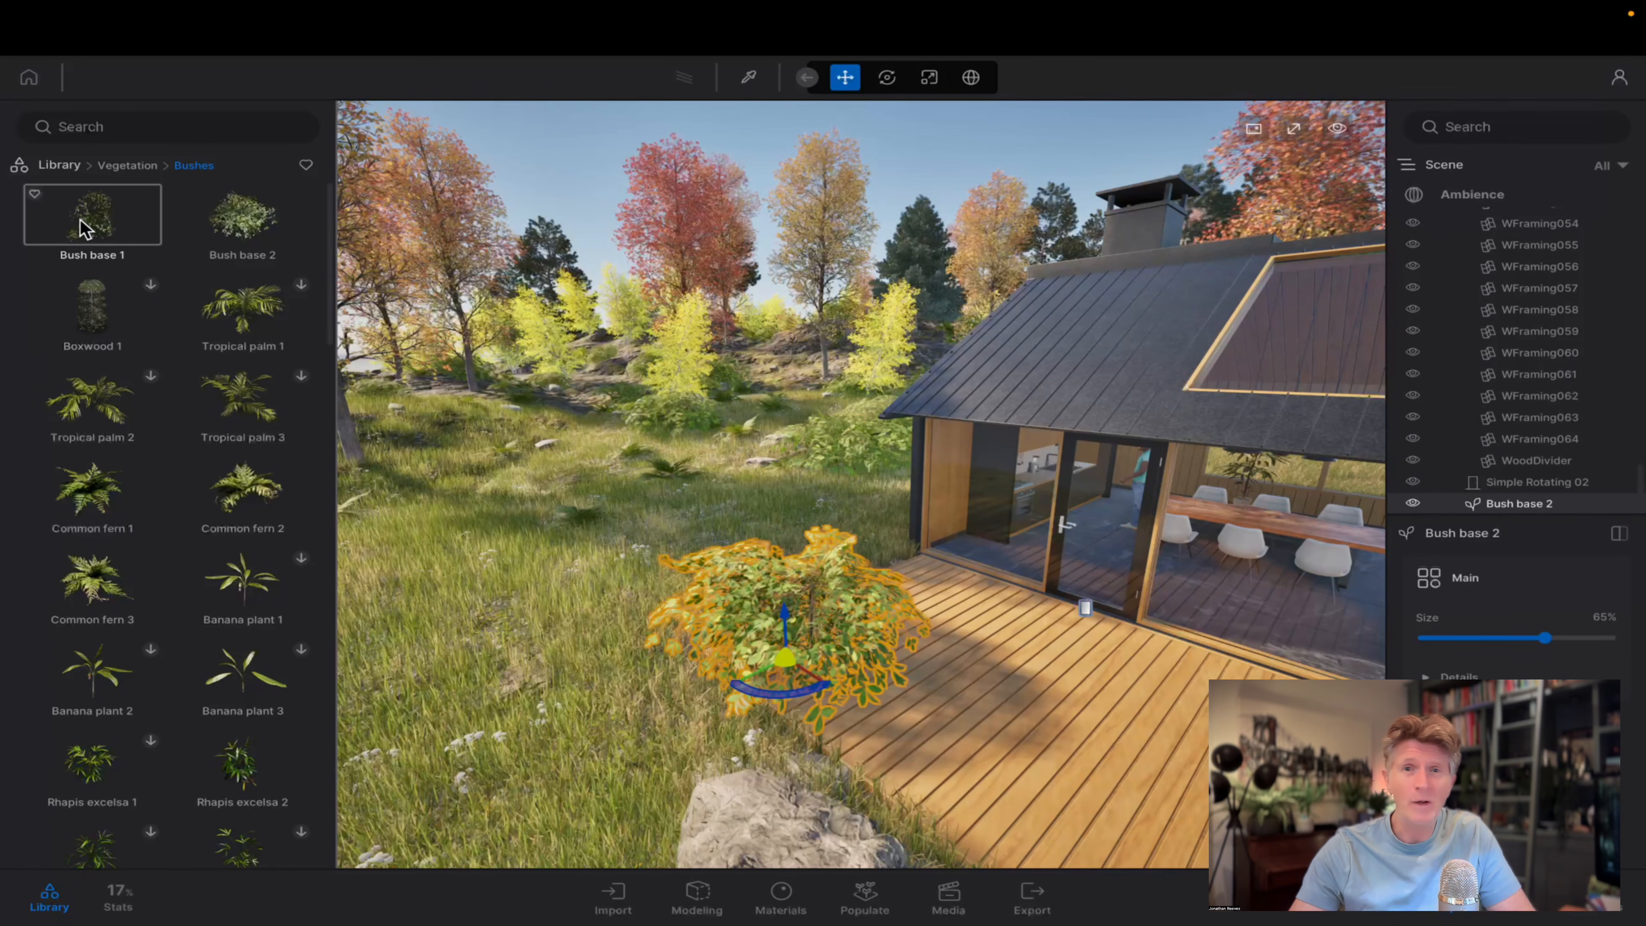
shift+drag(785, 659, 595, 676)
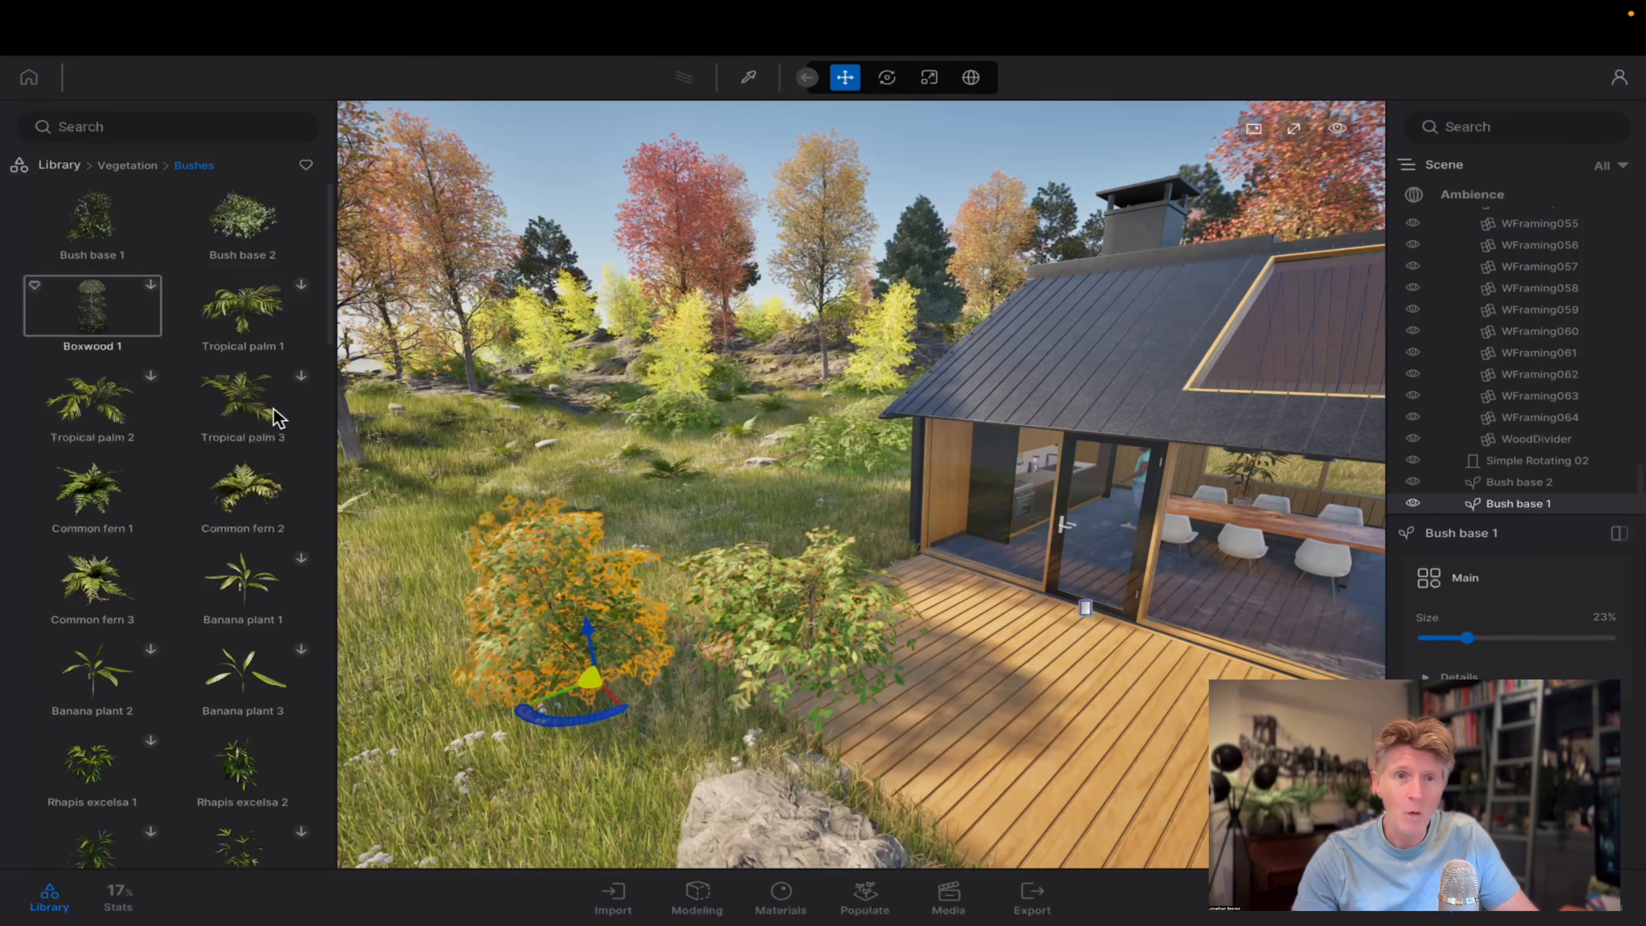
key(Escape)
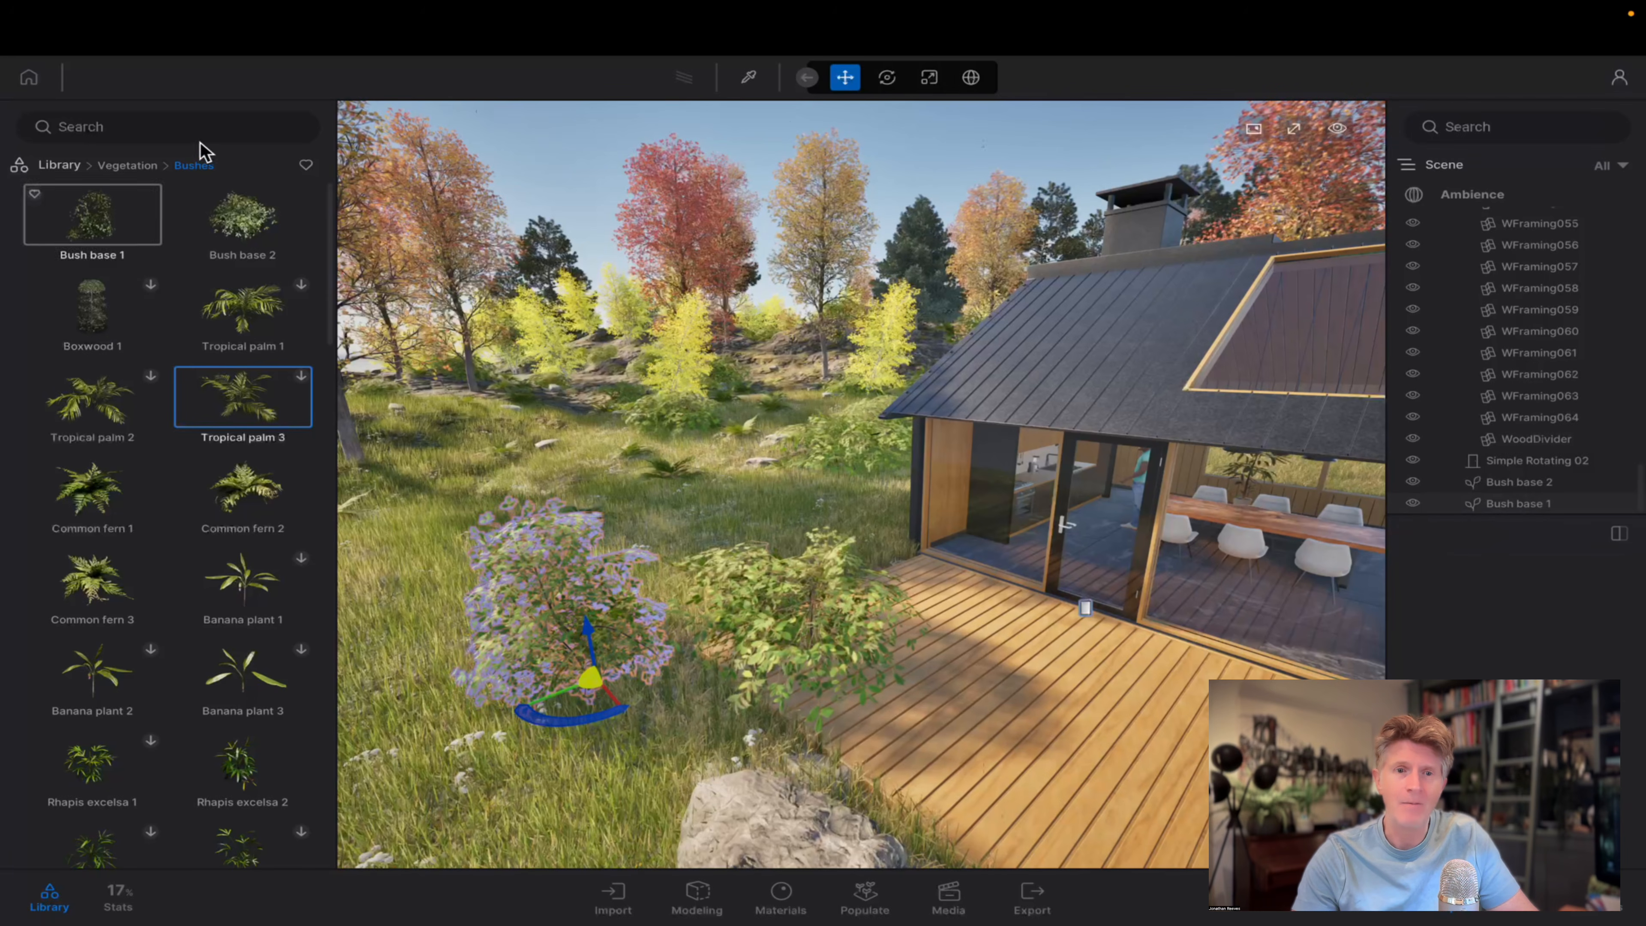
Download the entire Bushes category of the Vegetation library and open it to check its assets.
click(142, 171)
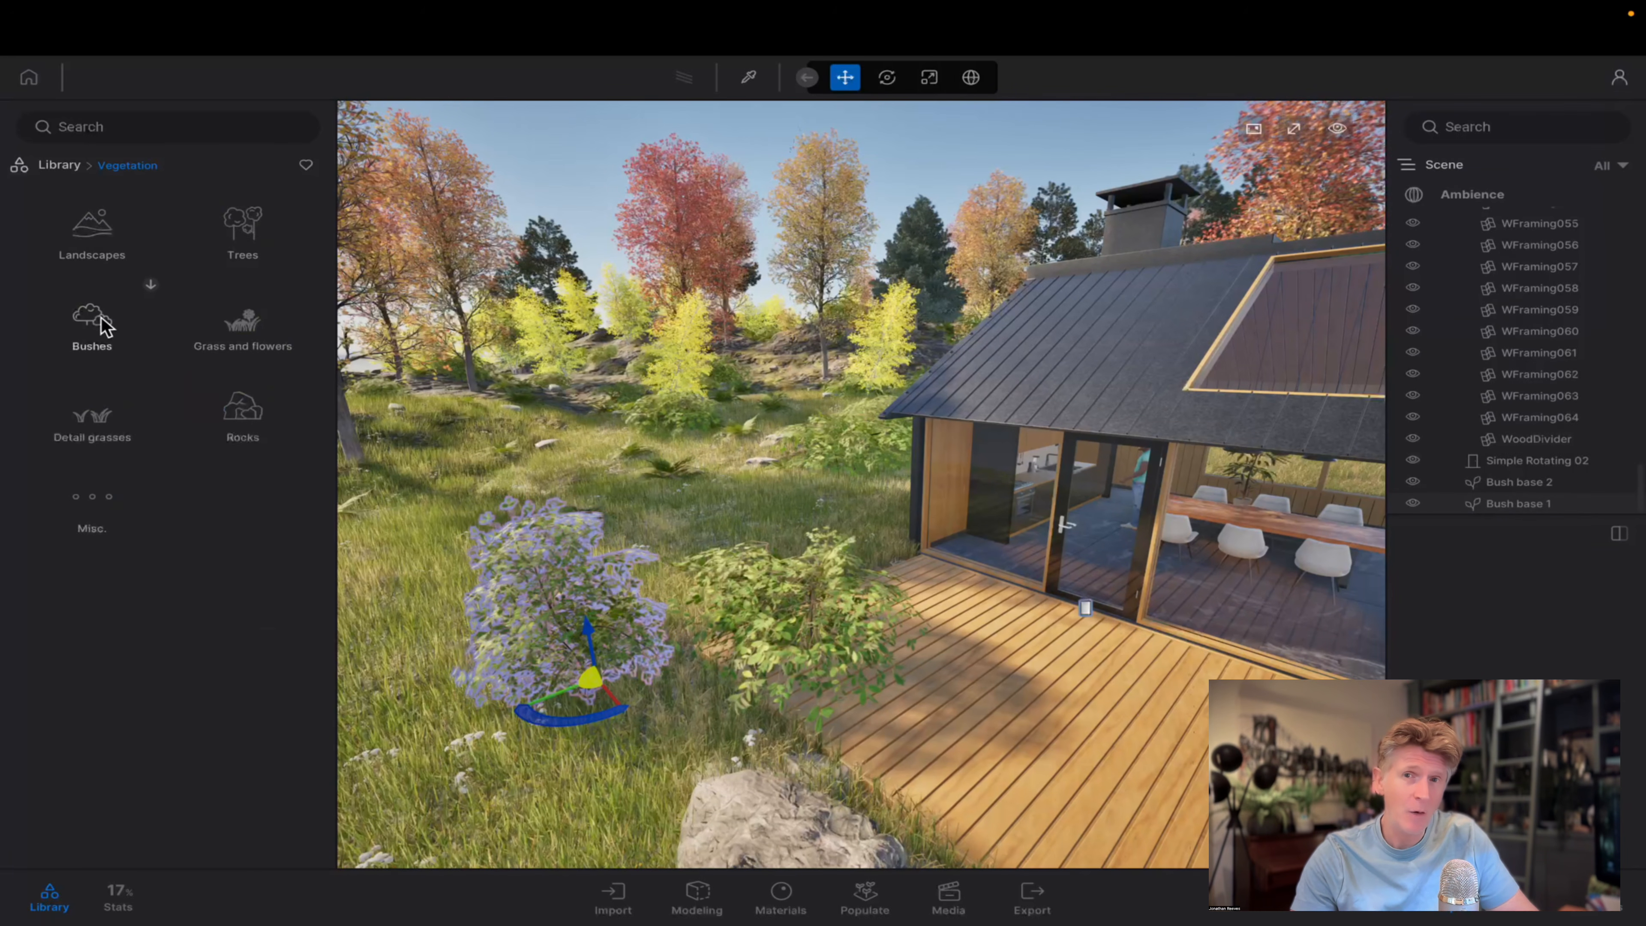
click(149, 285)
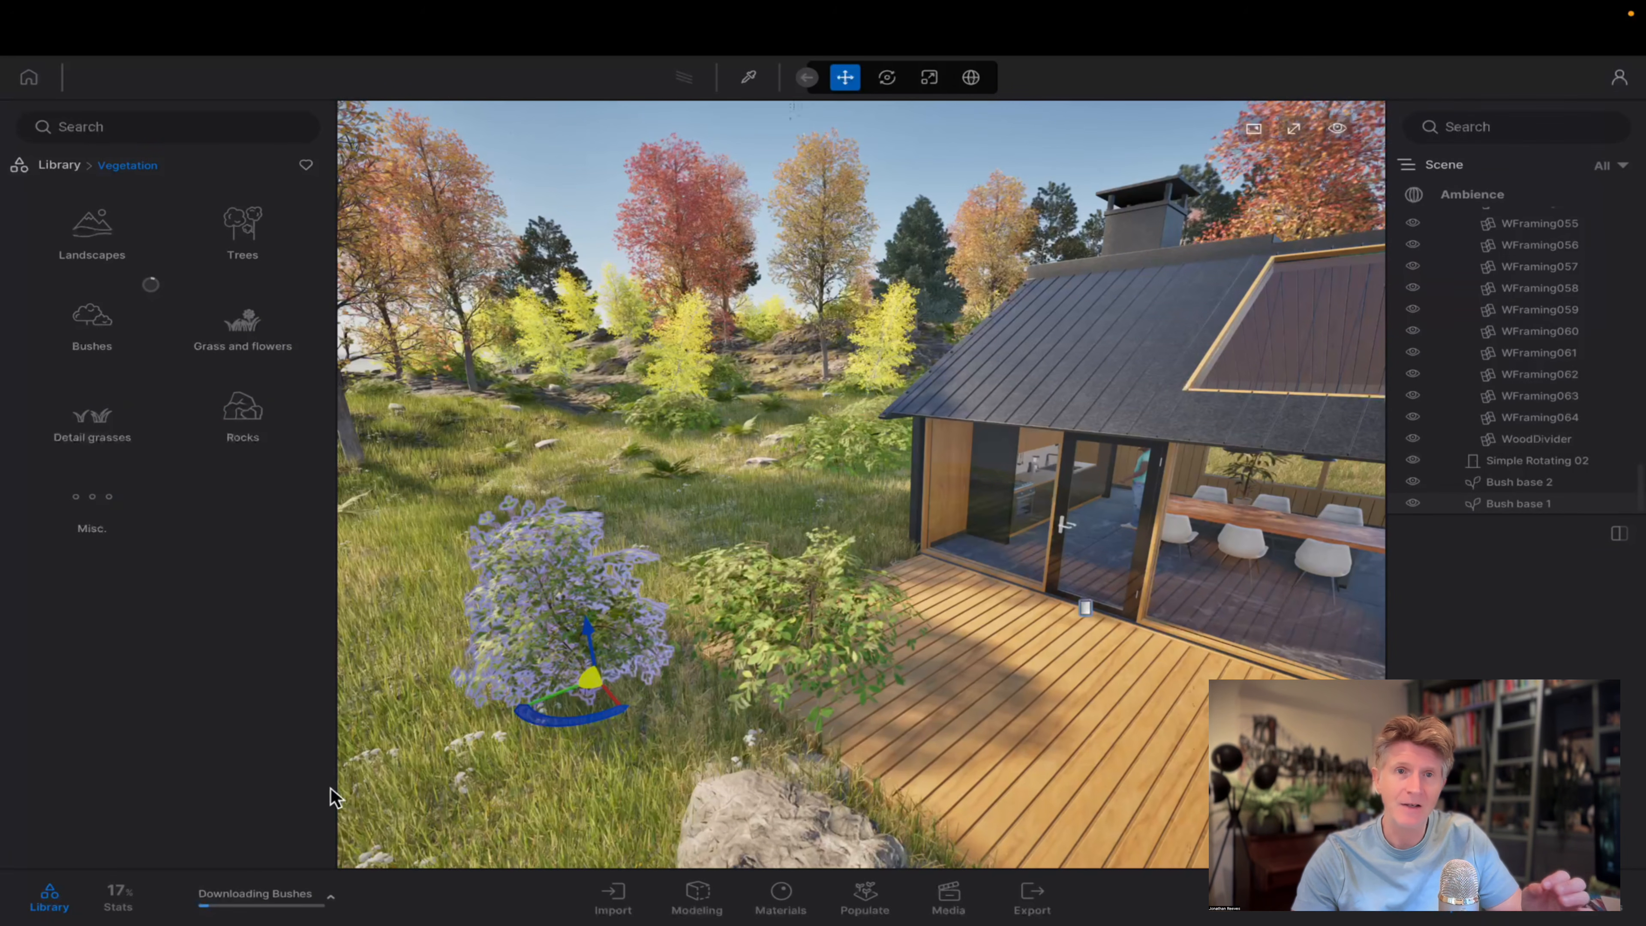
mouse_move(335, 905)
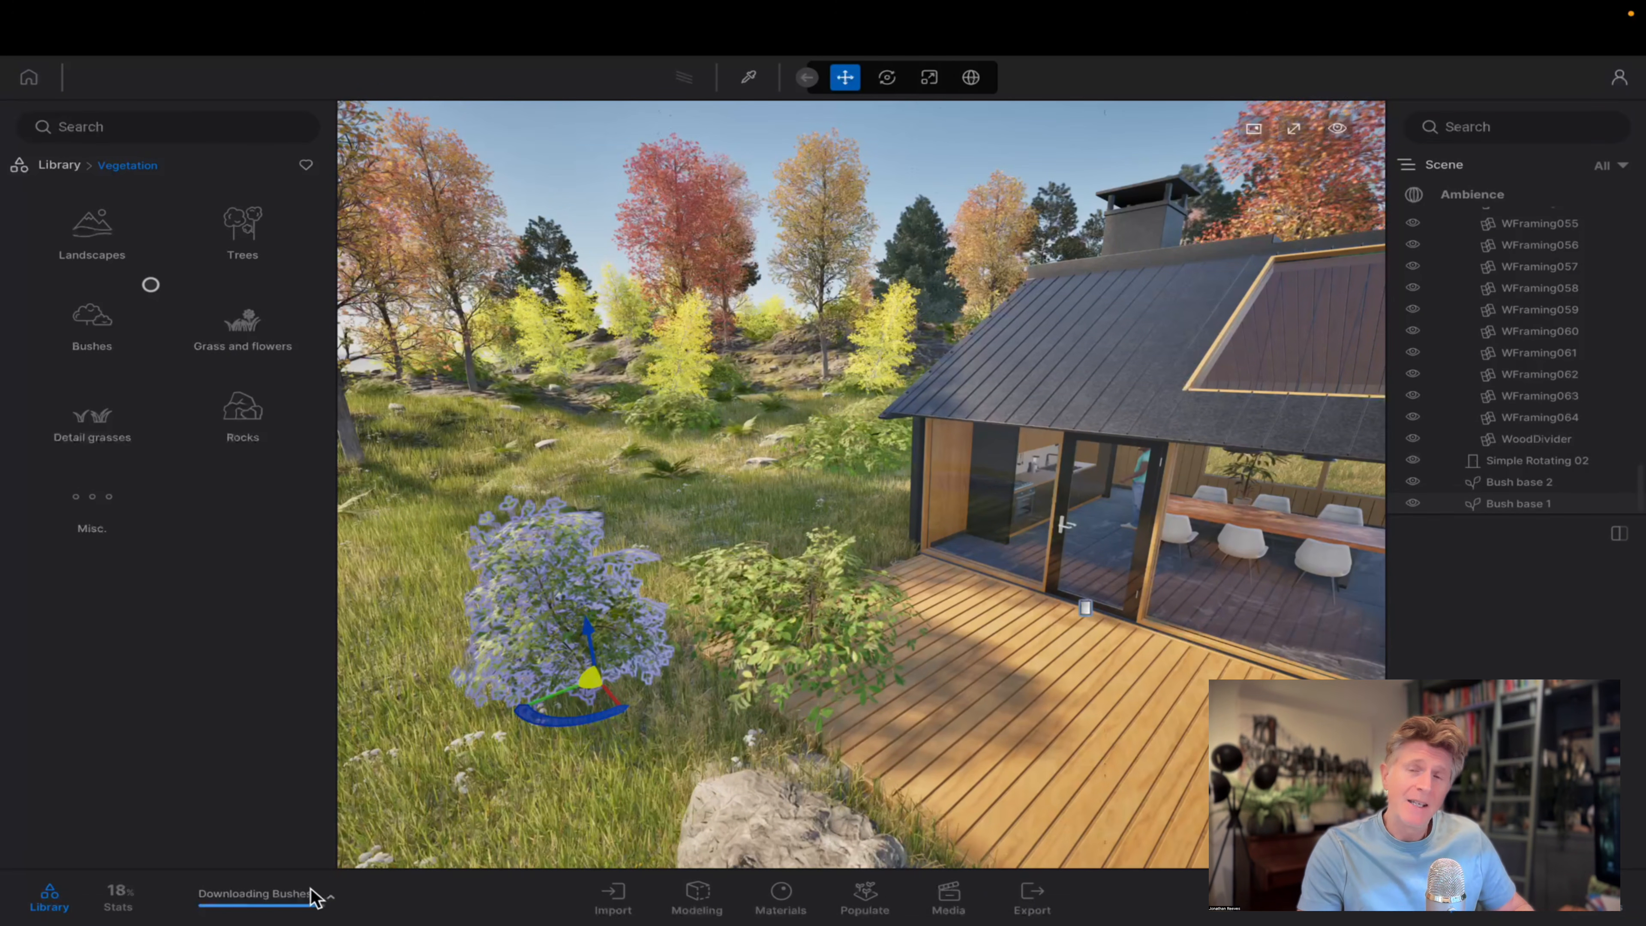
click(102, 325)
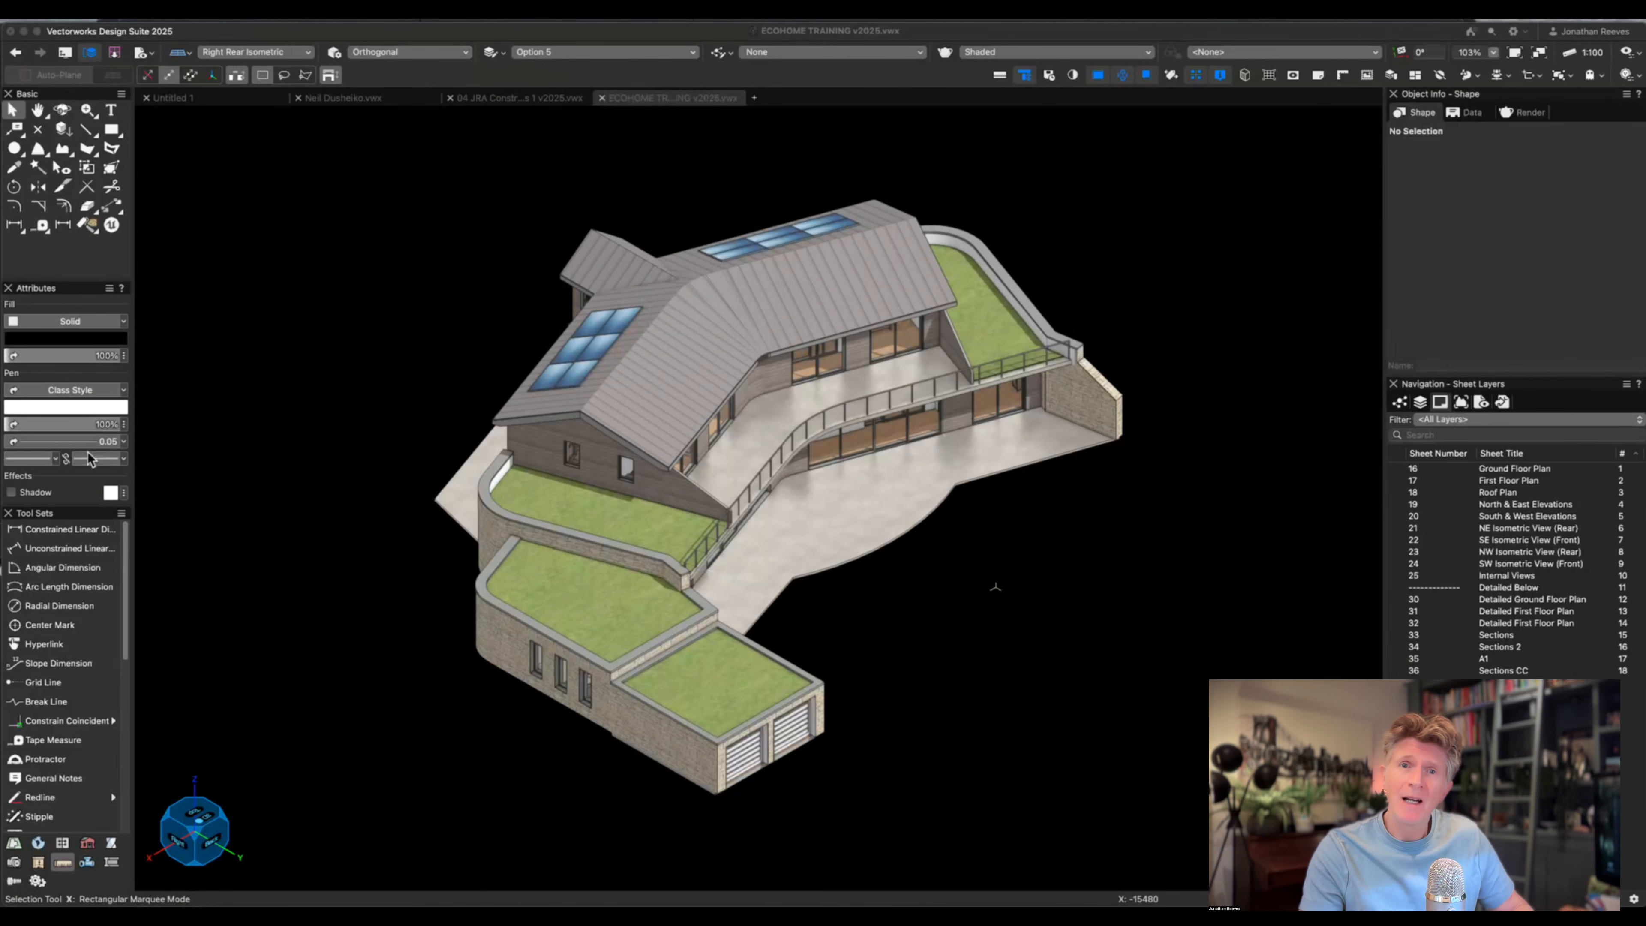
Switch to Vectorworks and set up an Unreal Datasmith export of the ECOHOME TRAINING model at Medium quality.
click(1004, 591)
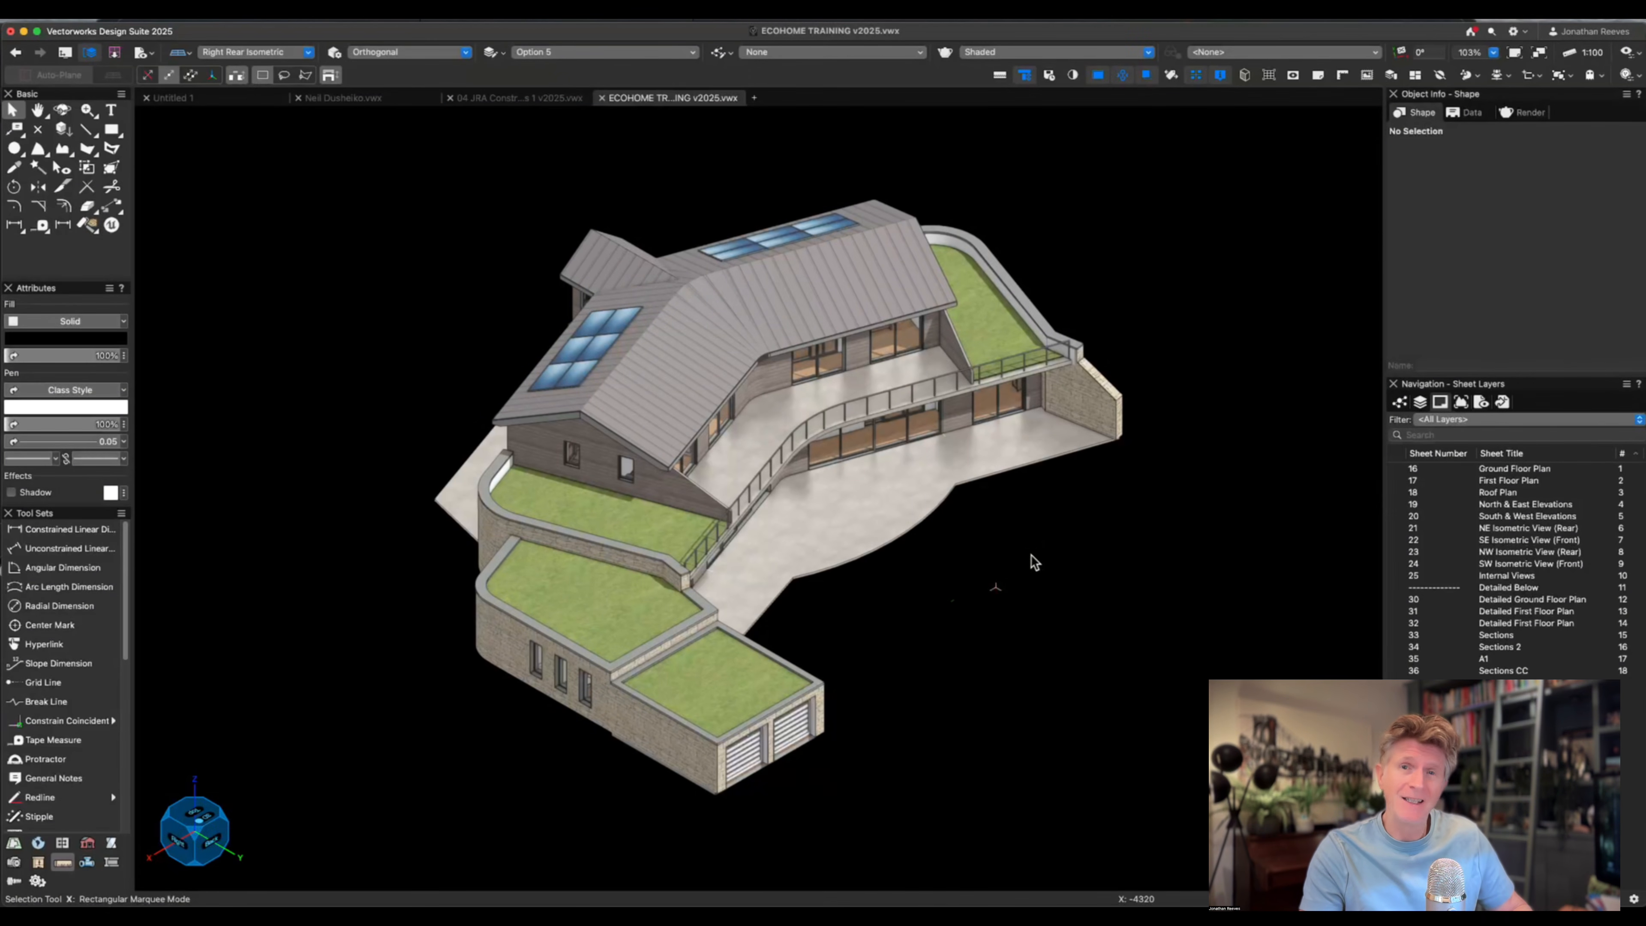
key(shift+c)
drag(1019, 556, 853, 508)
middle_drag(986, 444, 733, 543)
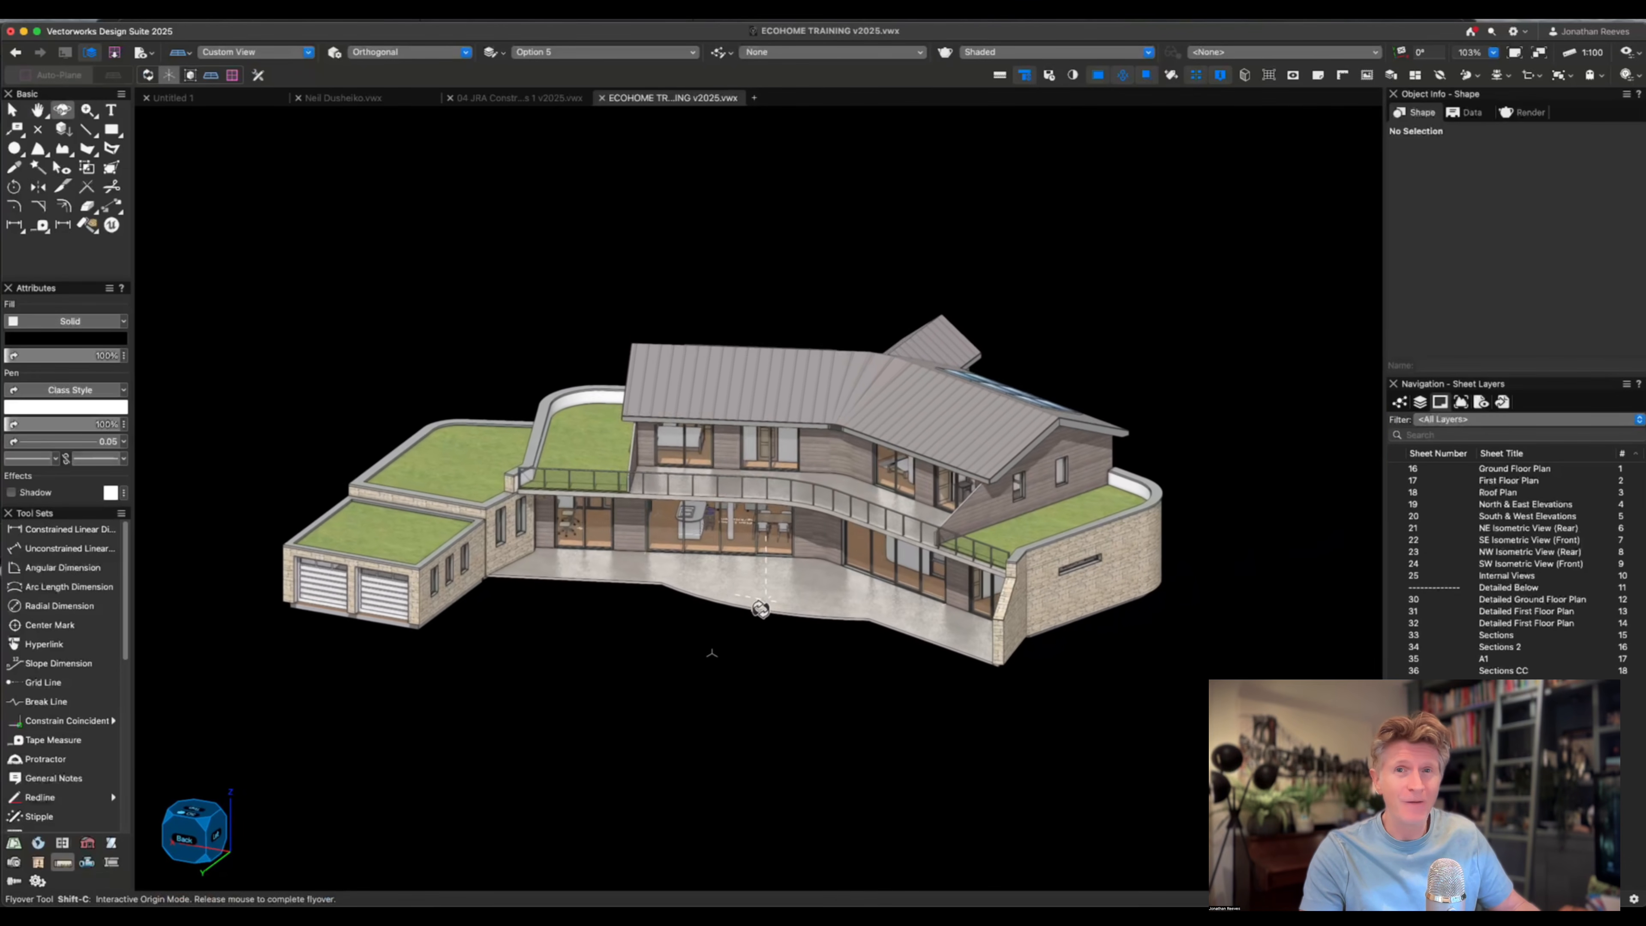
click(104, 13)
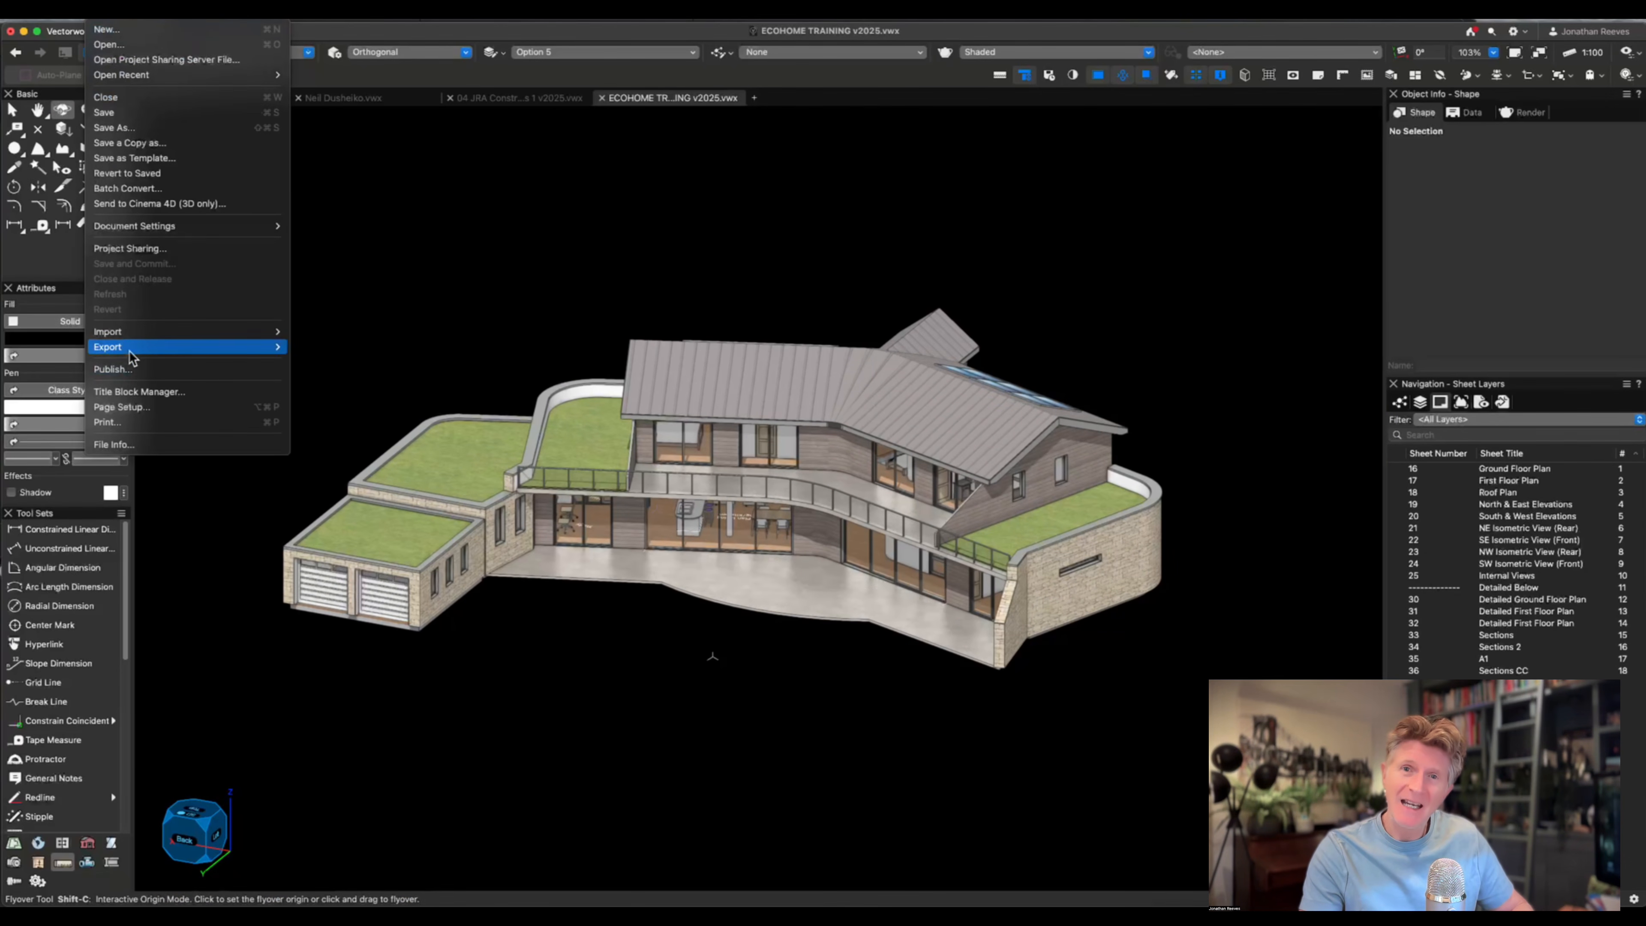
mouse_move(129, 346)
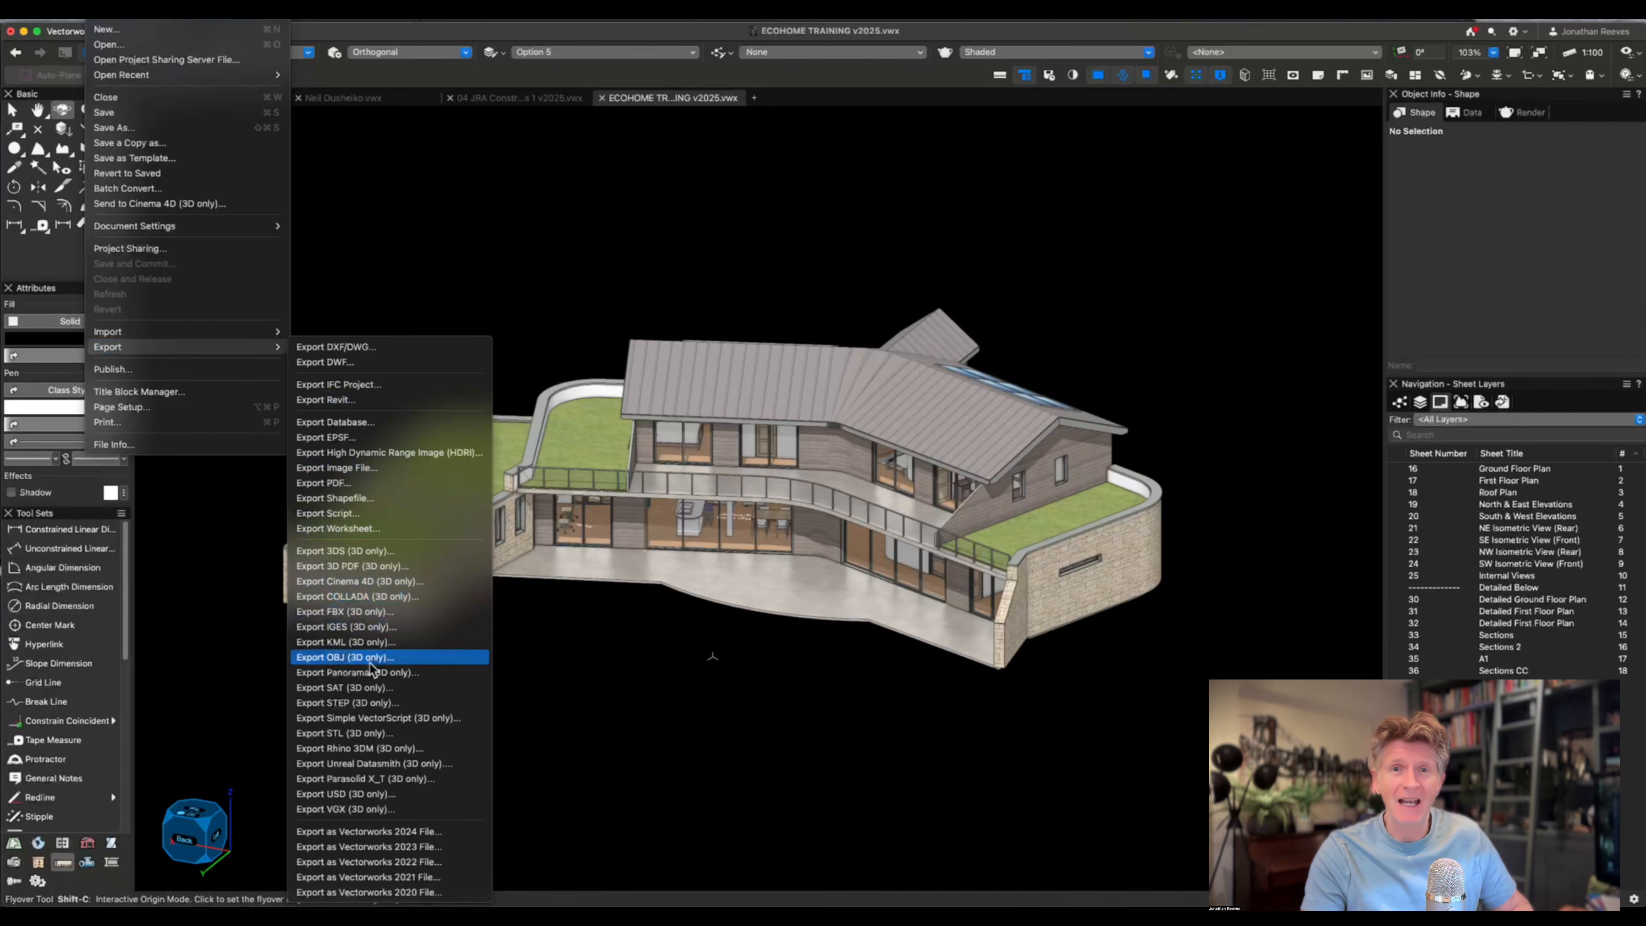
click(365, 764)
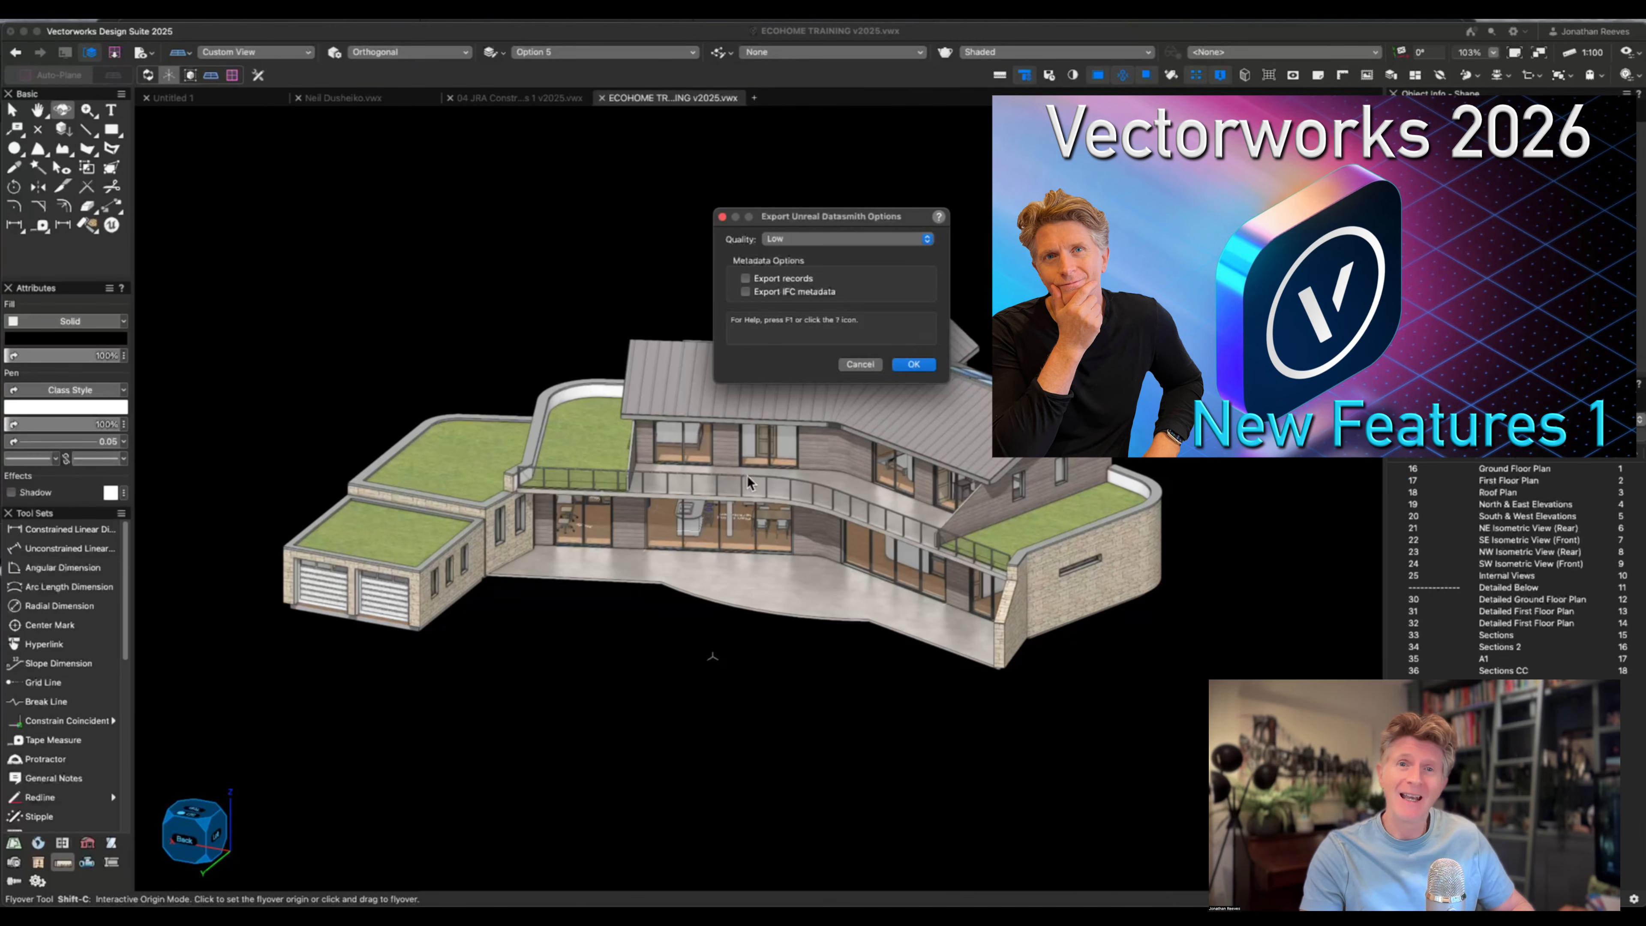
click(821, 239)
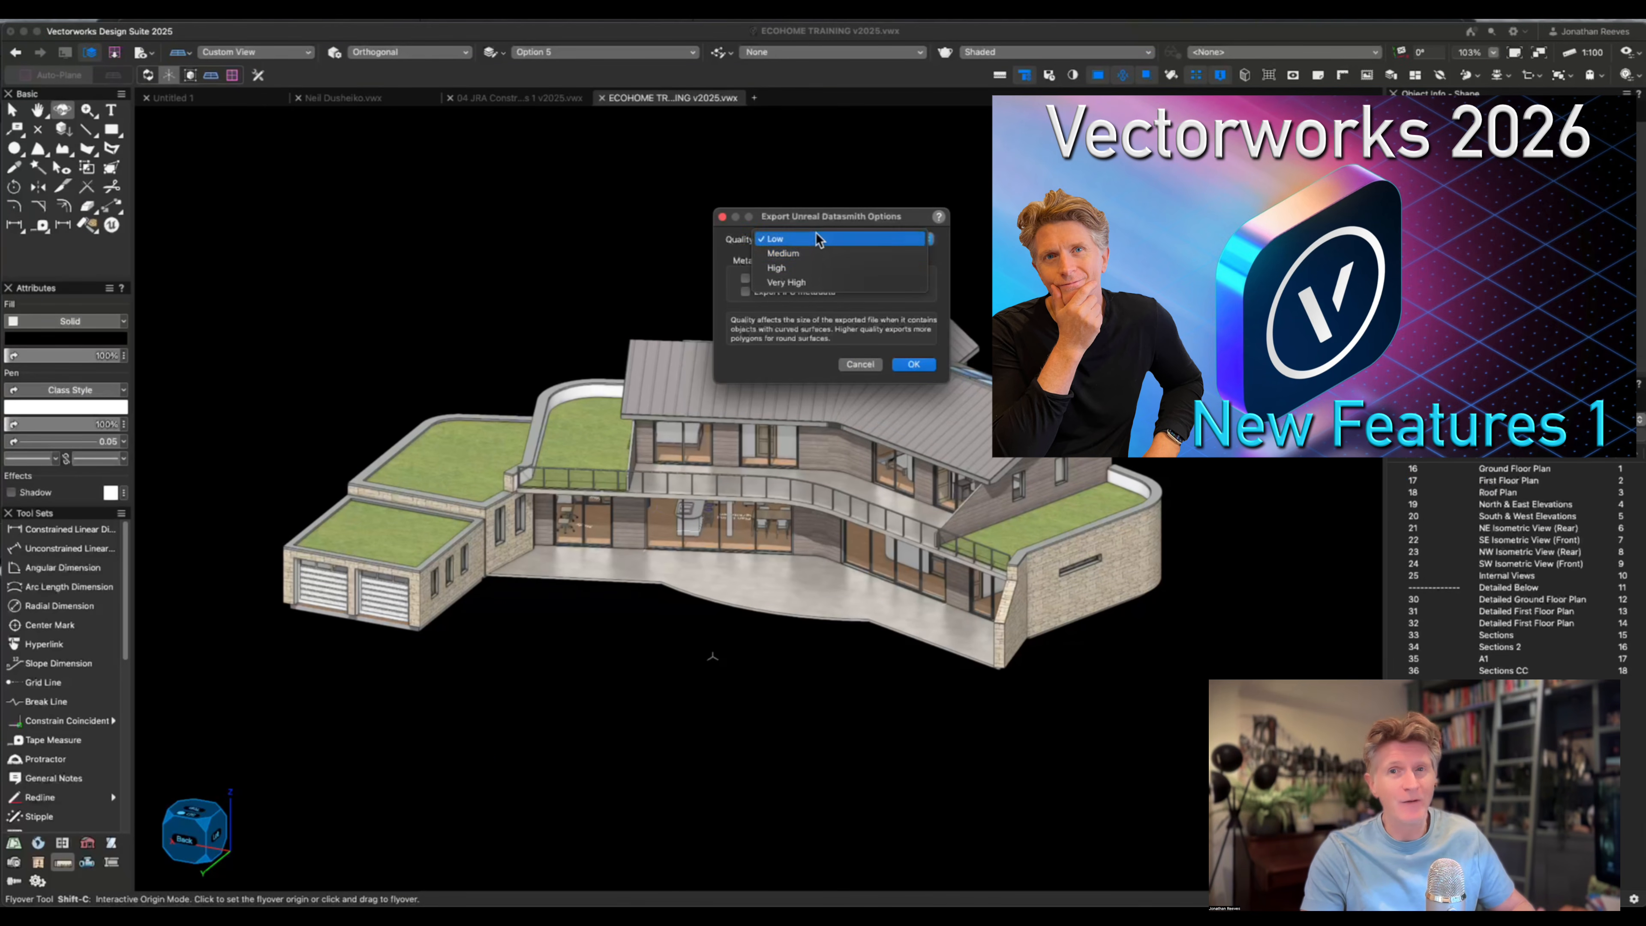
click(817, 261)
click(913, 364)
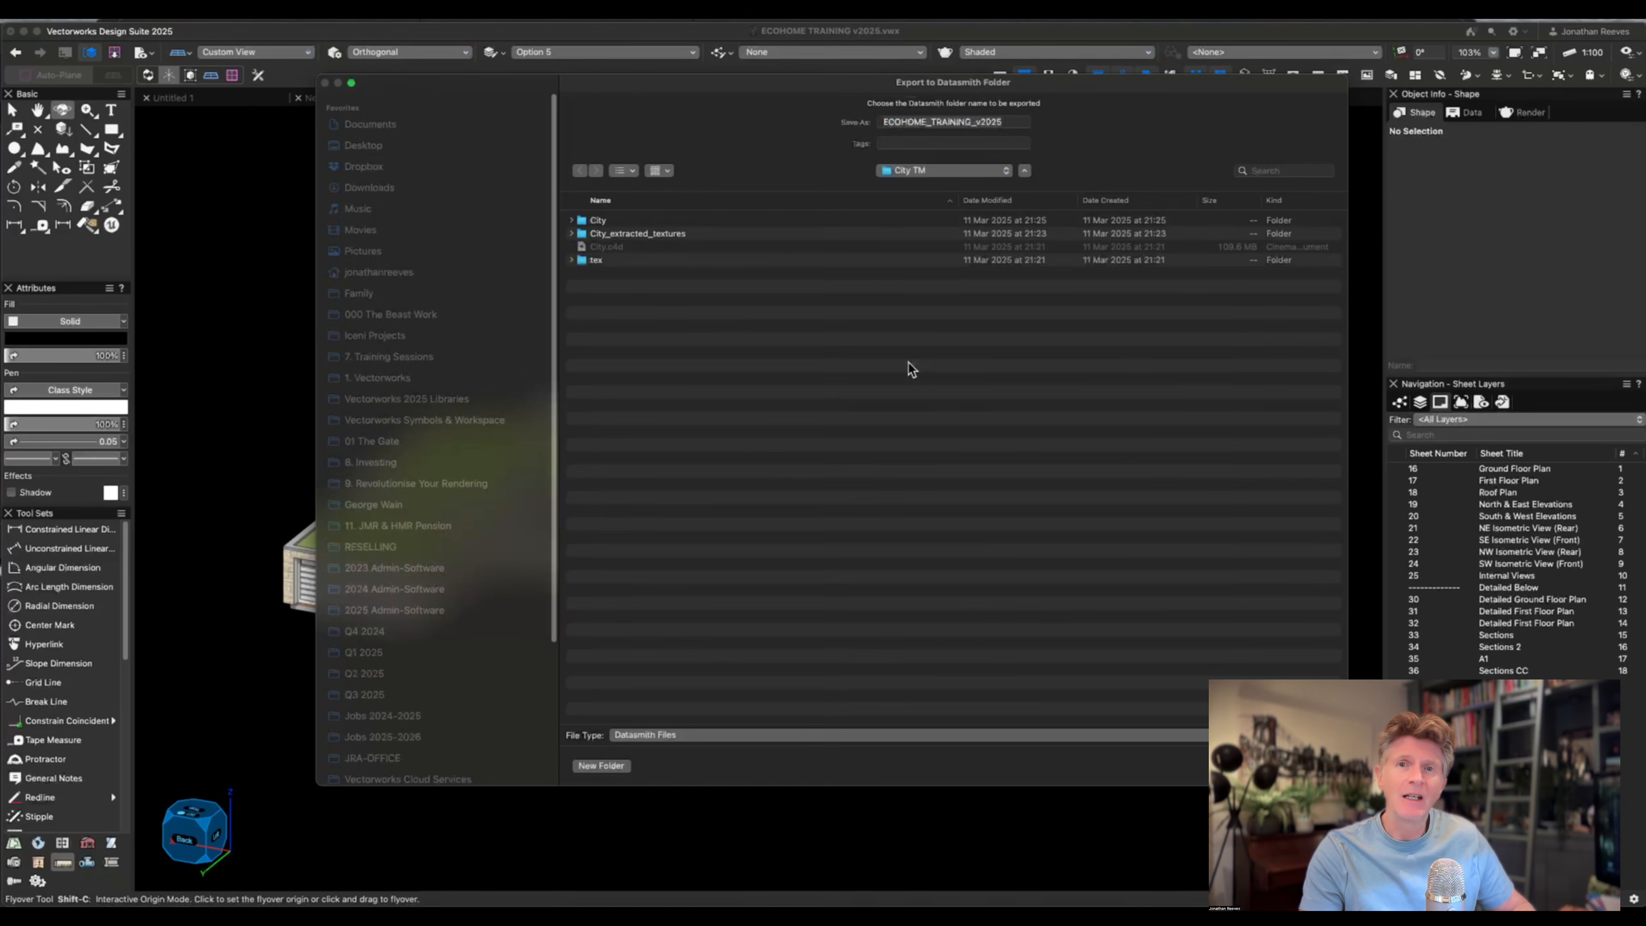
Save the Datasmith export as ECOHOME_TRAINING in the recent Twinmotion 2026.Preview 2 folder.
click(892, 171)
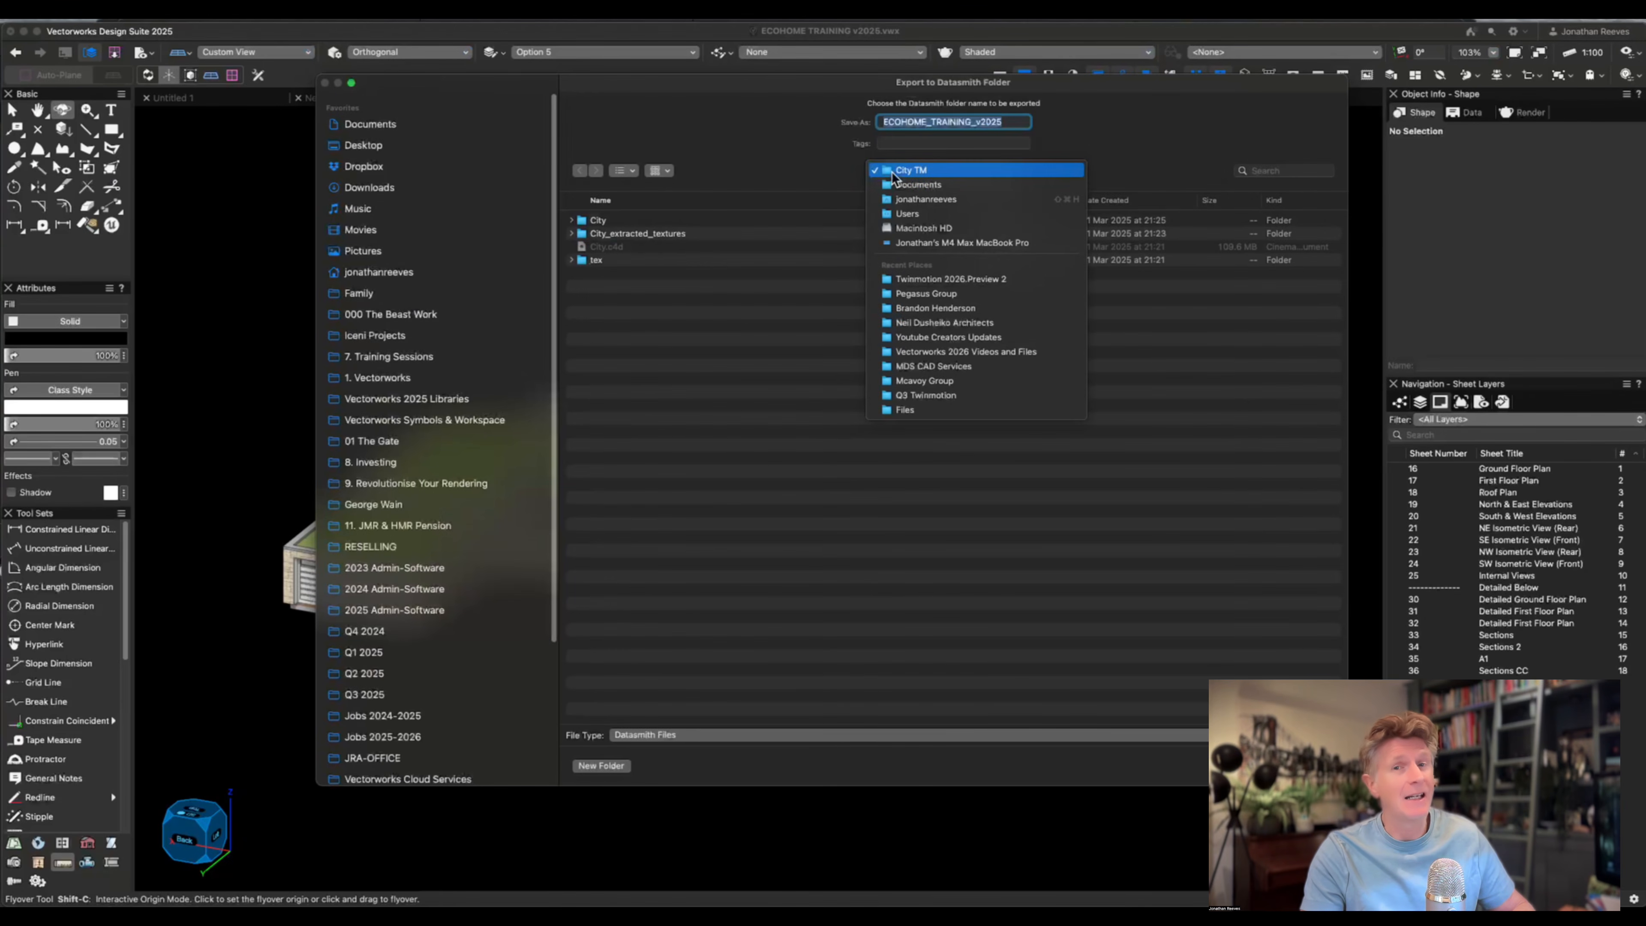
click(869, 279)
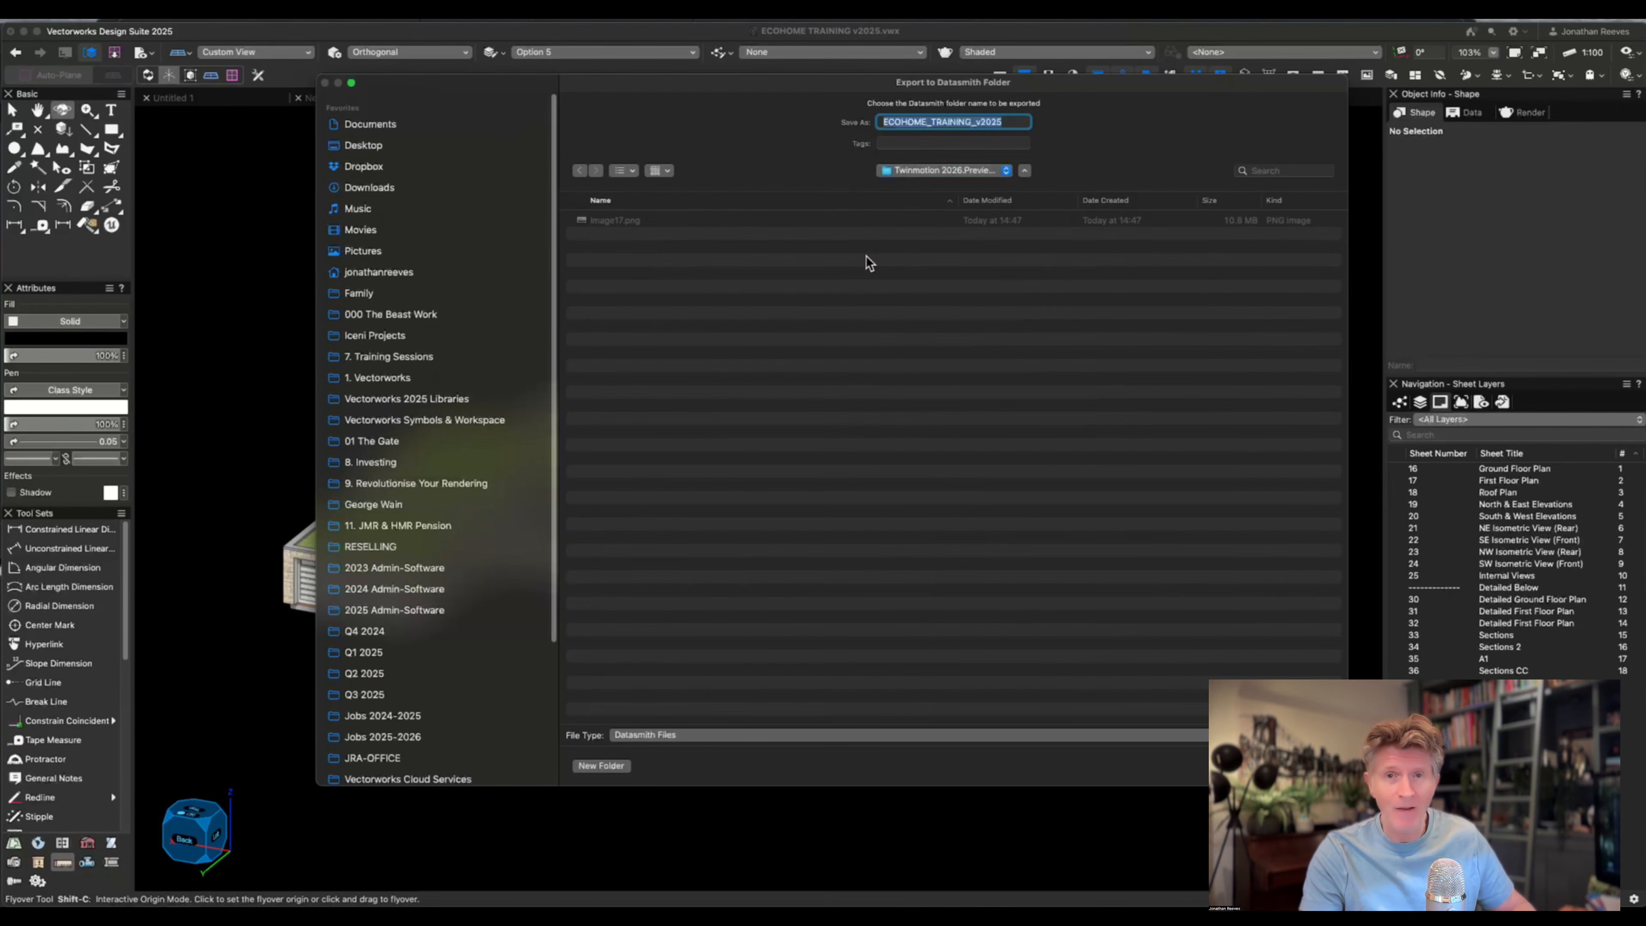
click(975, 123)
key(Return)
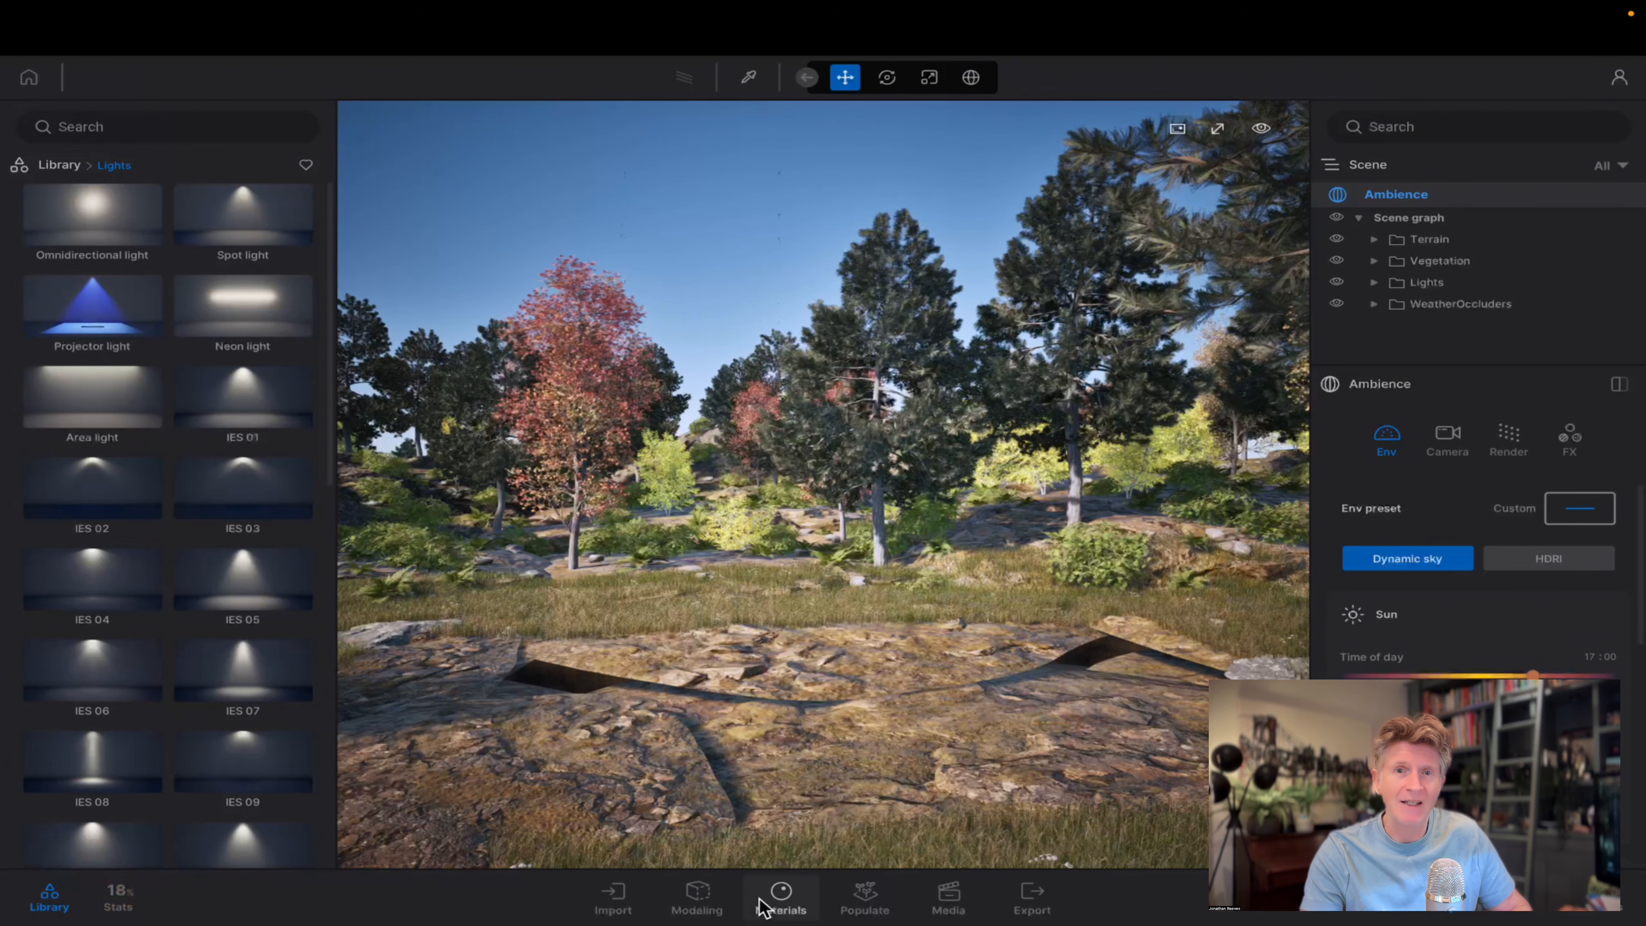
Import ECOHOME_TRAINING.udatasmith as geometry with Keep hierarchy, full precision UVs and Nanite enabled.
click(615, 898)
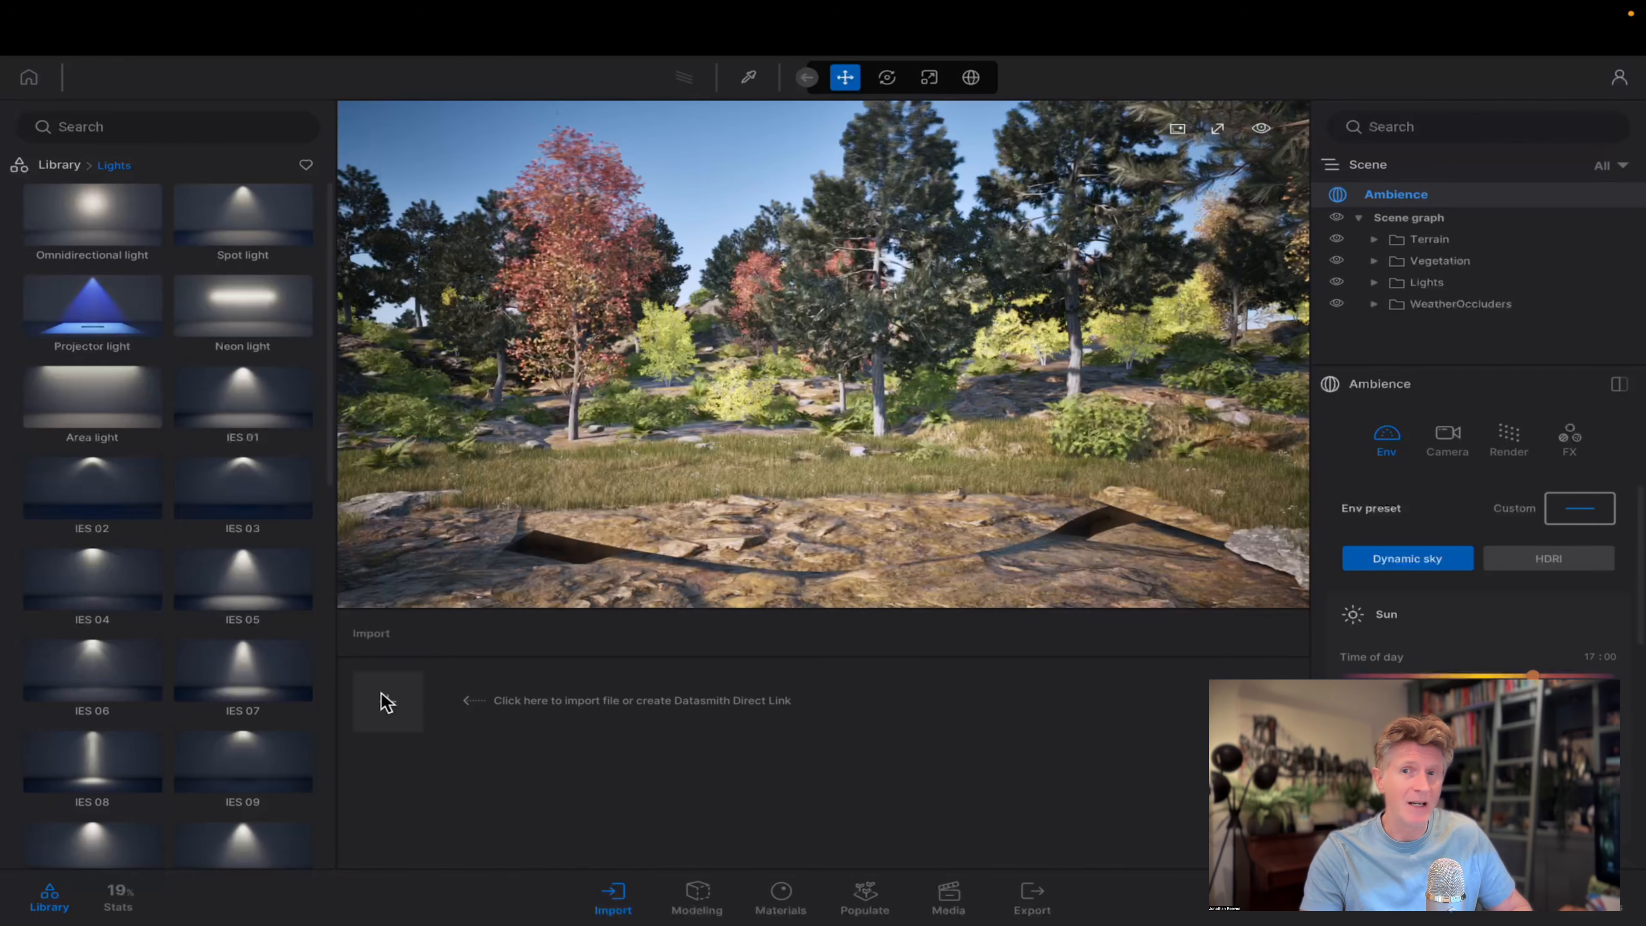
click(386, 702)
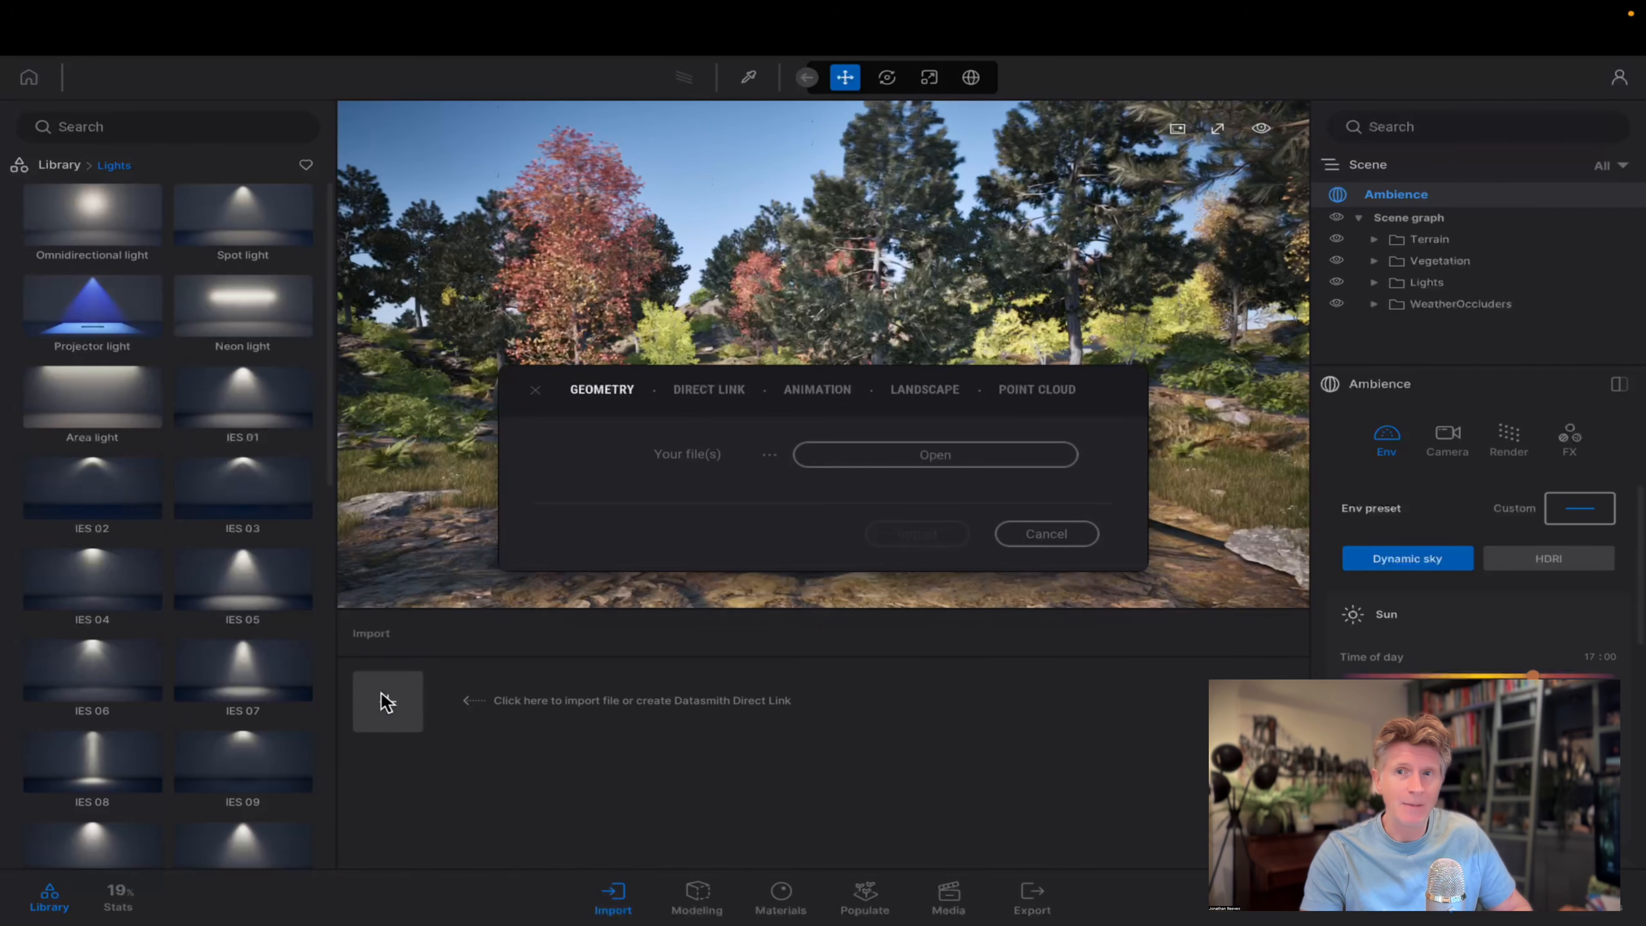
click(881, 463)
click(472, 205)
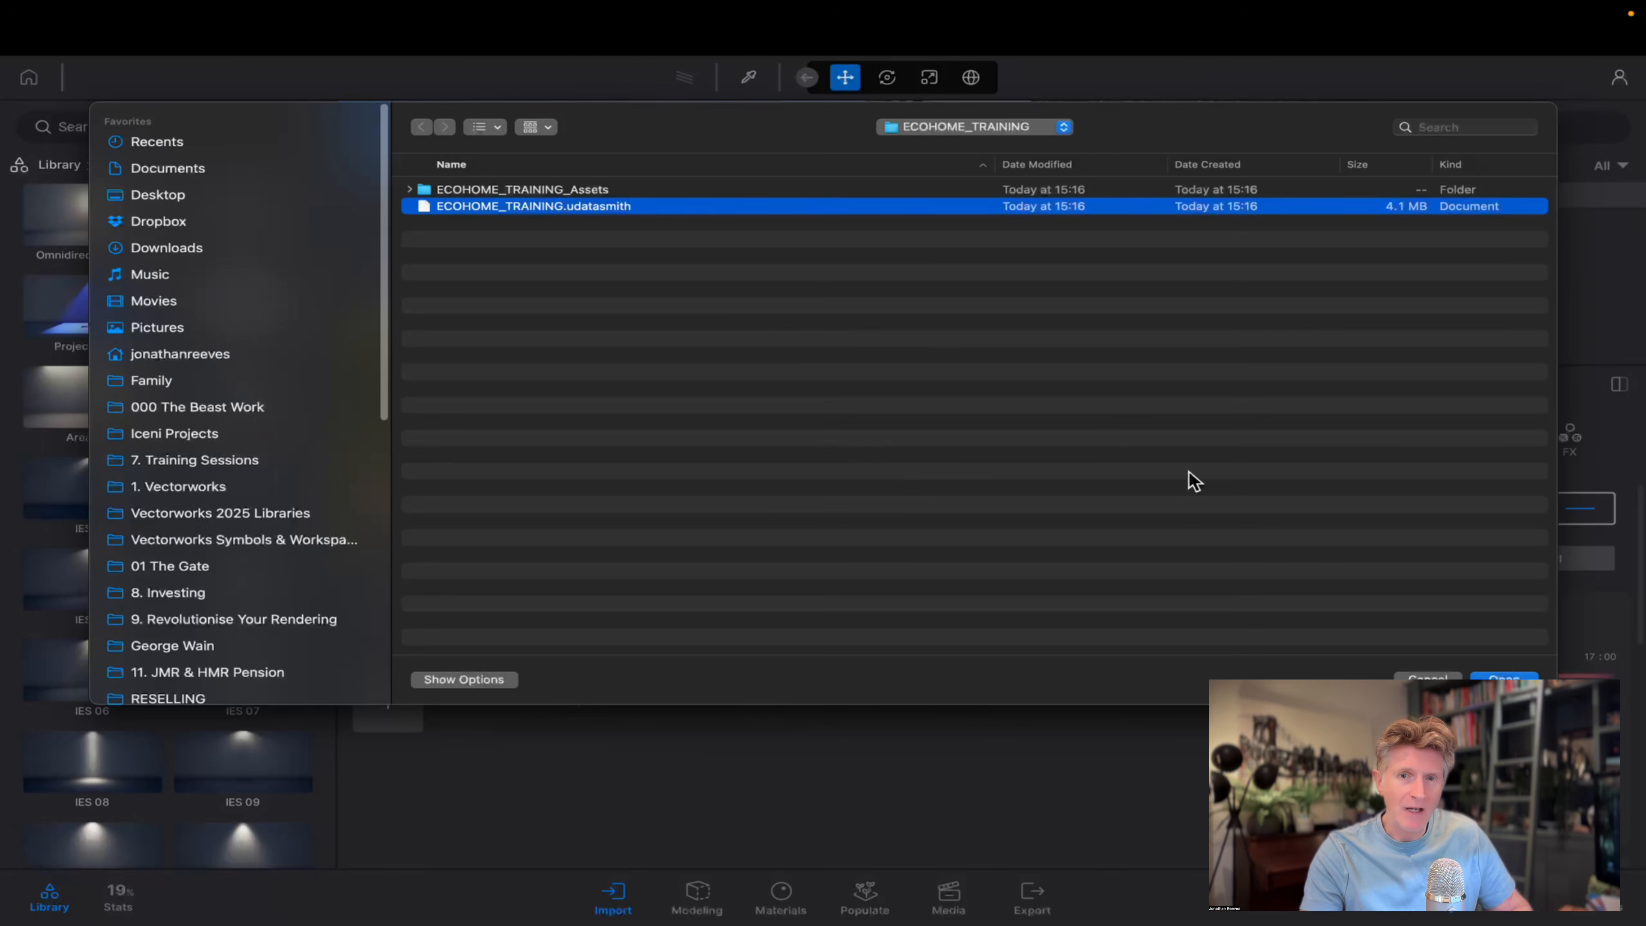
key(Return)
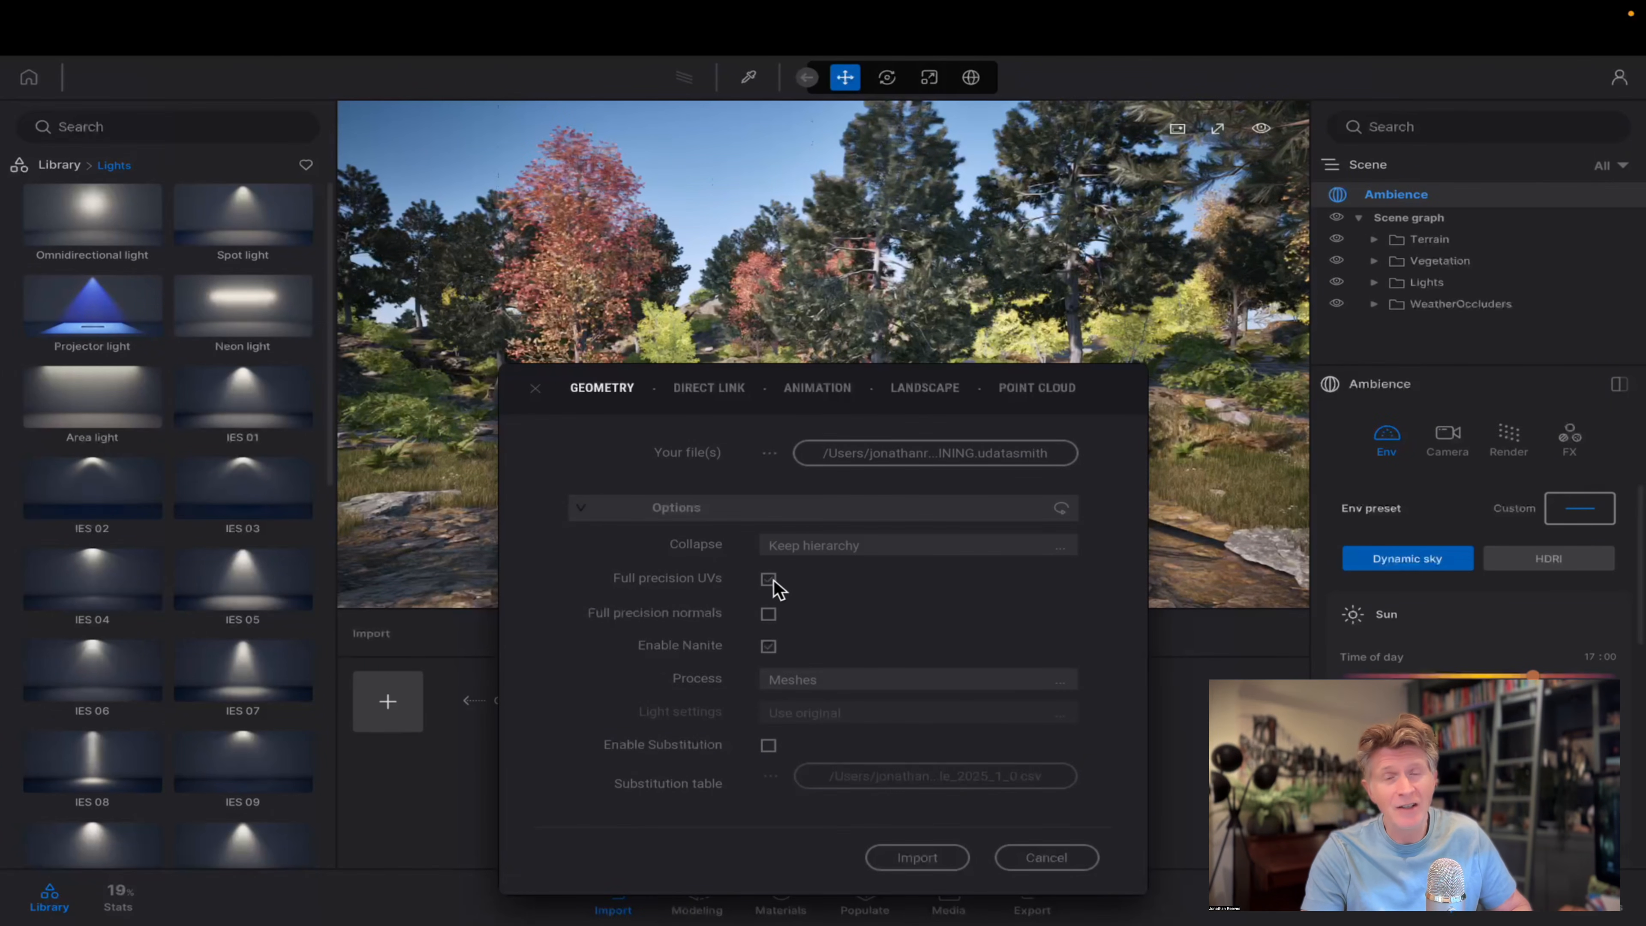
click(814, 548)
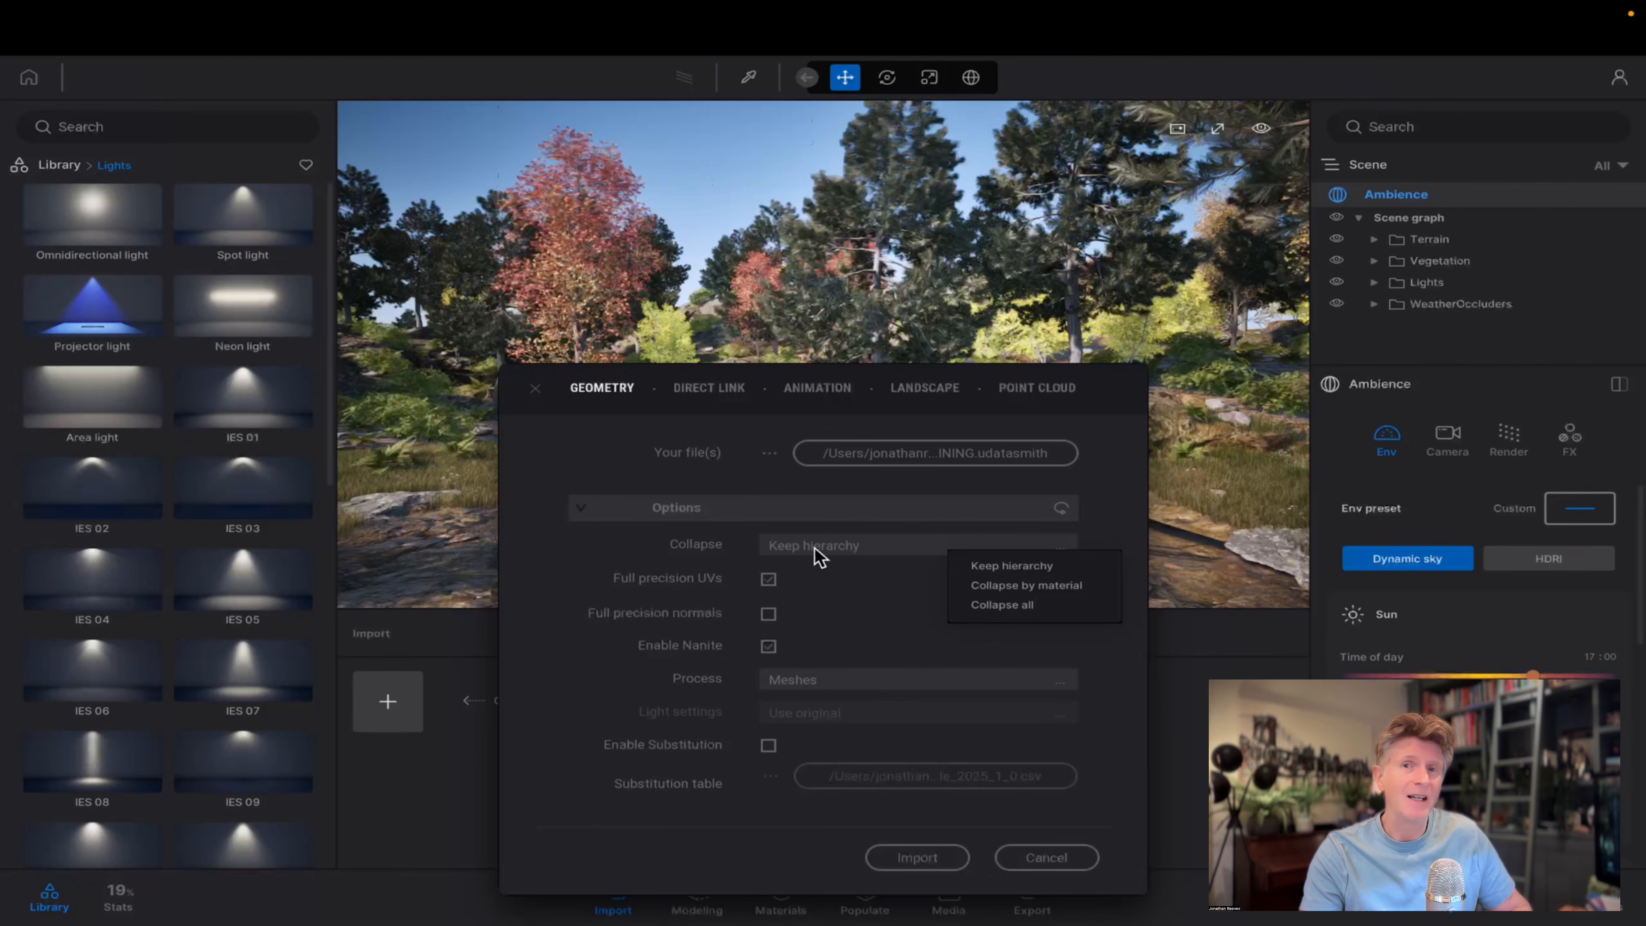
click(813, 547)
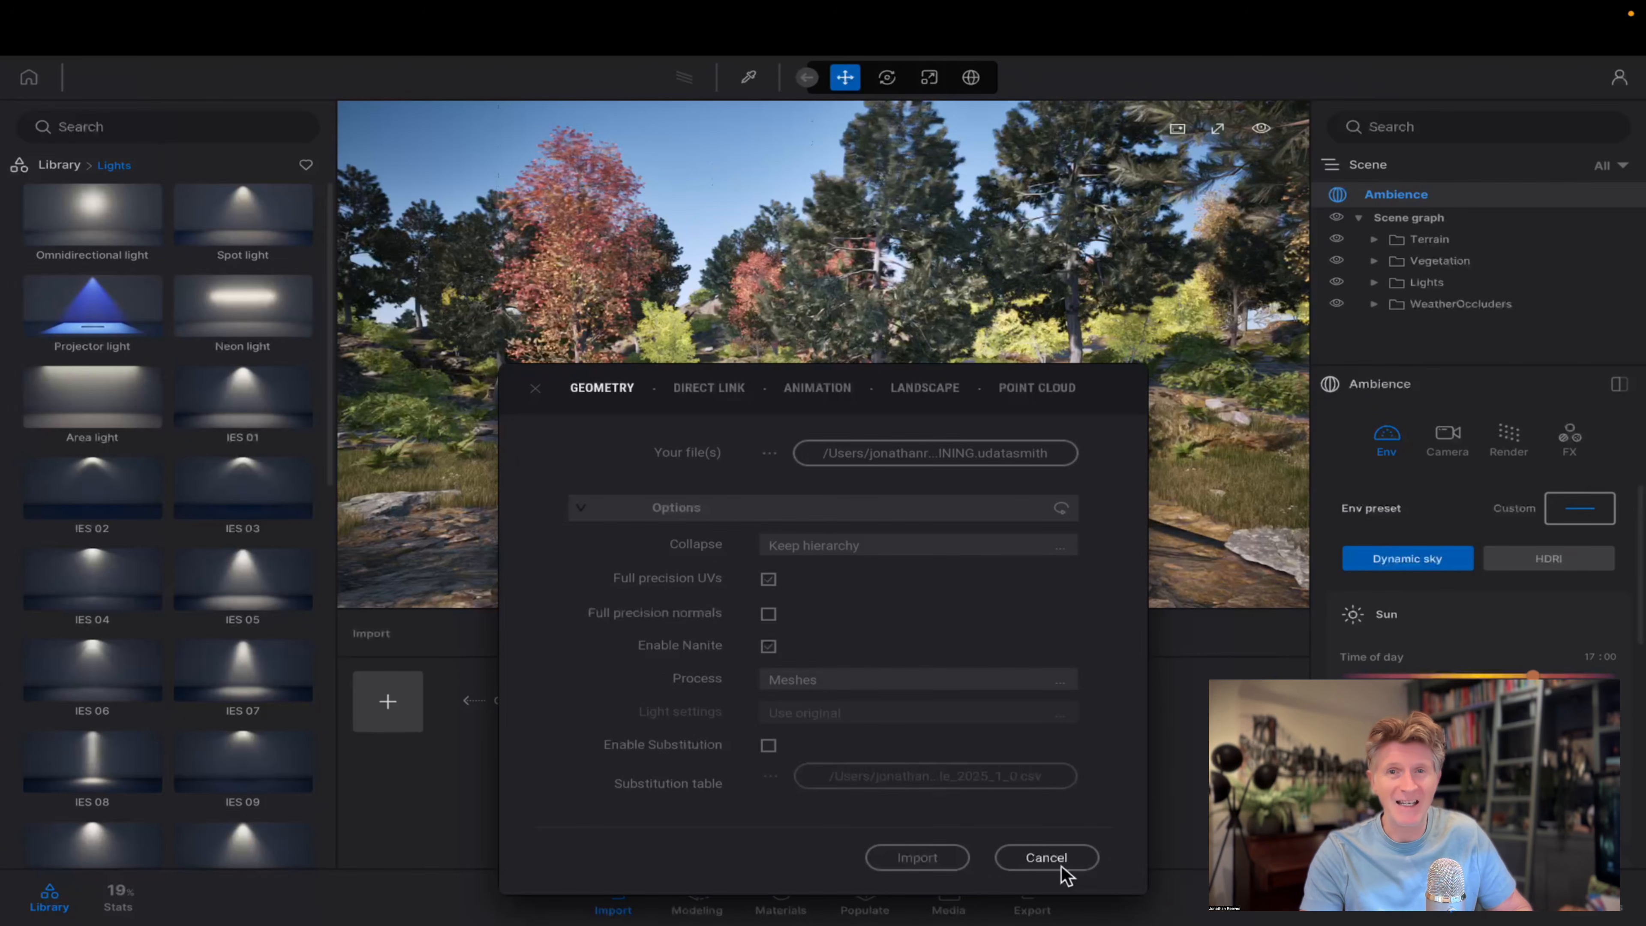
click(917, 858)
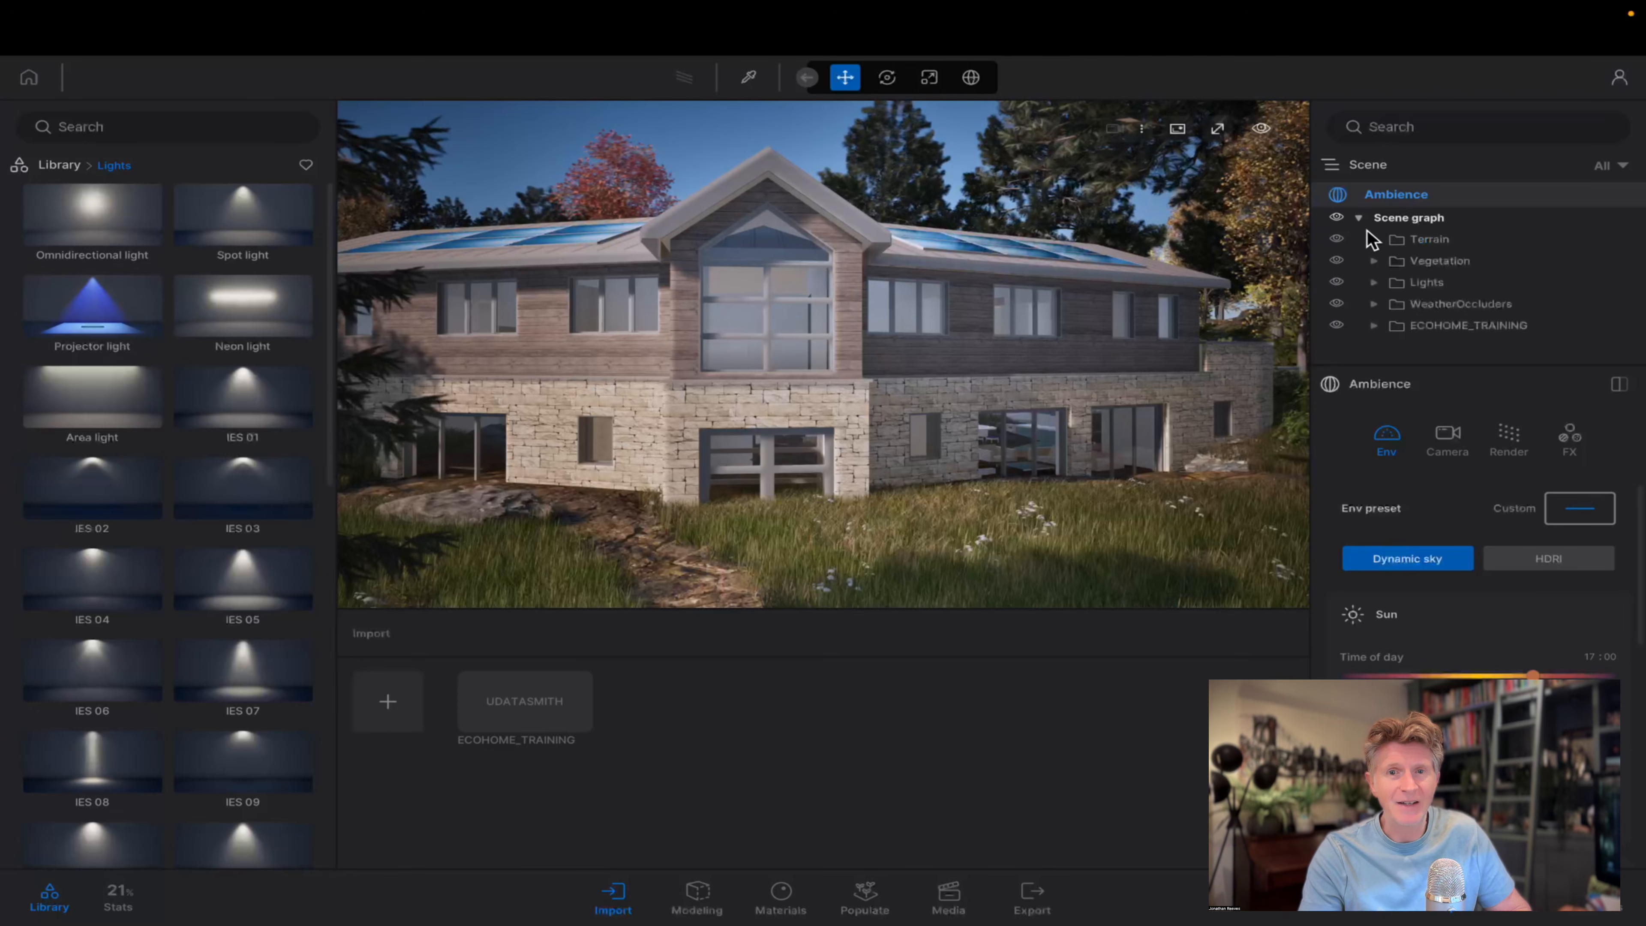
Raise the imported ECOHOME_TRAINING house until its terrace sits above the grass and rocks.
click(1411, 327)
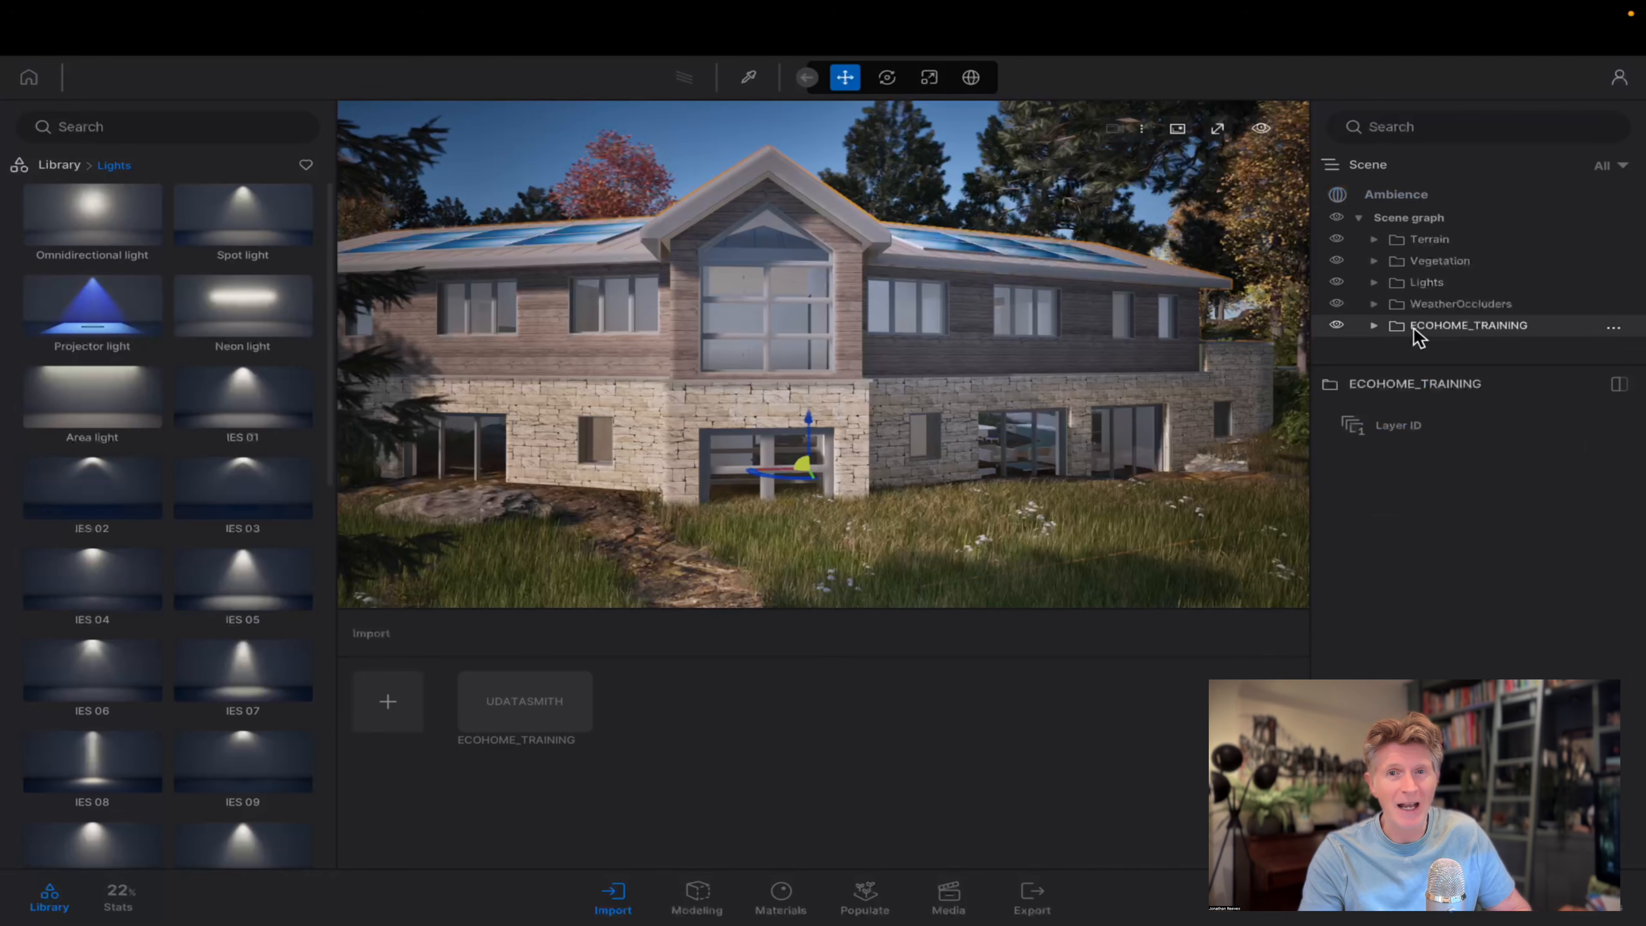
drag(810, 423, 815, 379)
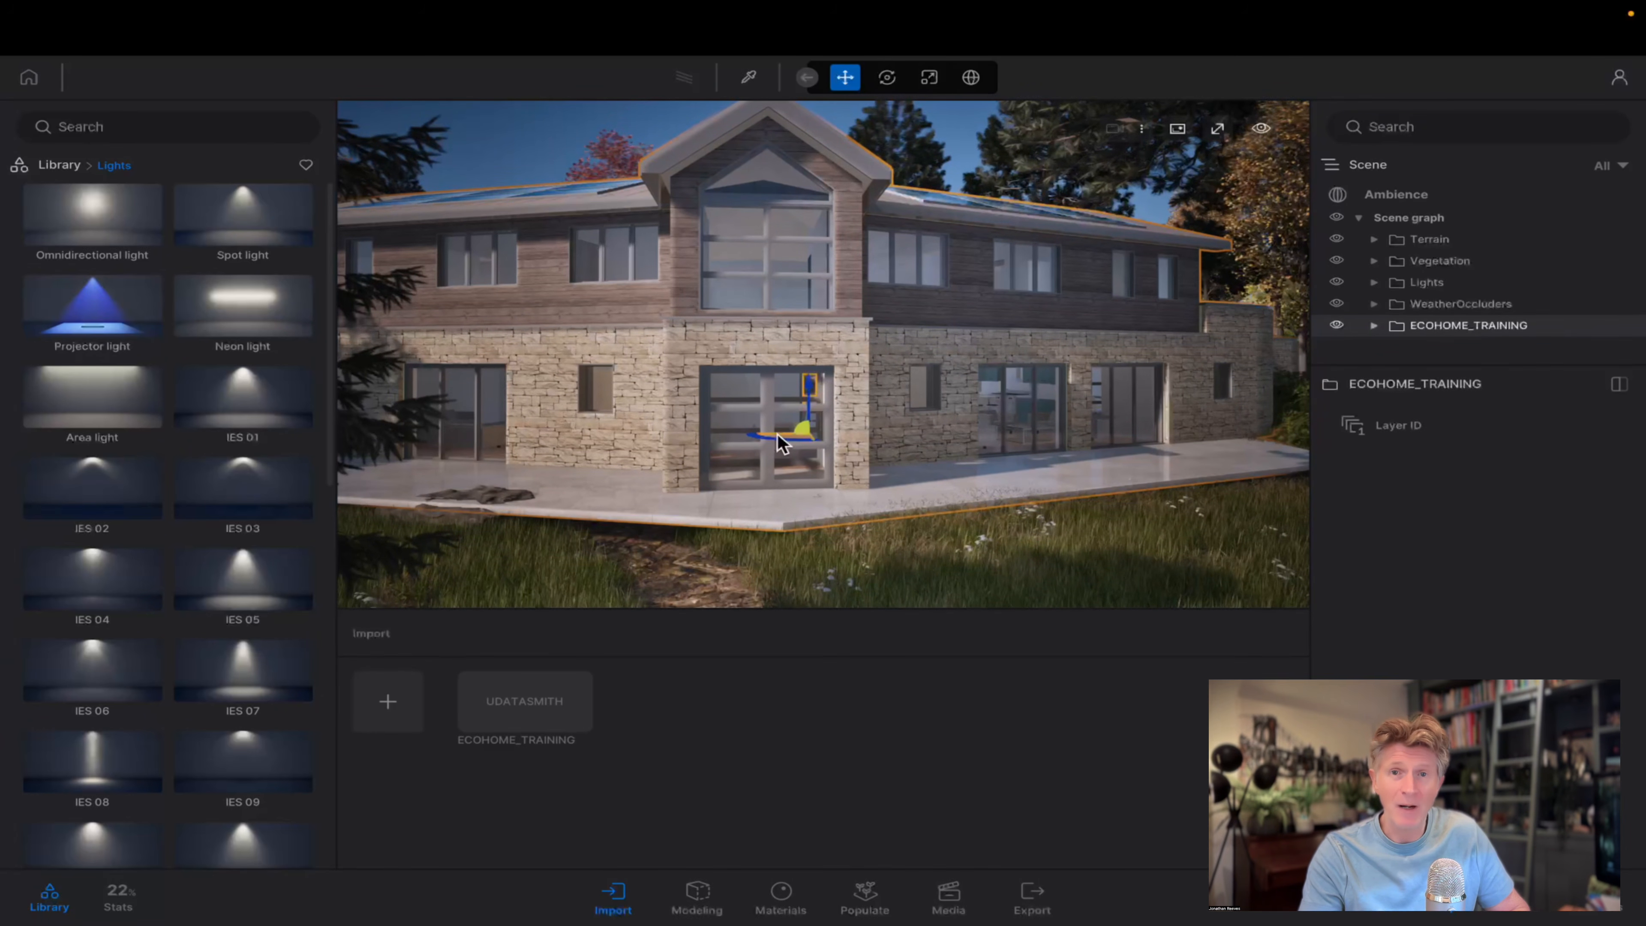
key(e)
shift+middle_drag(794, 386, 765, 497)
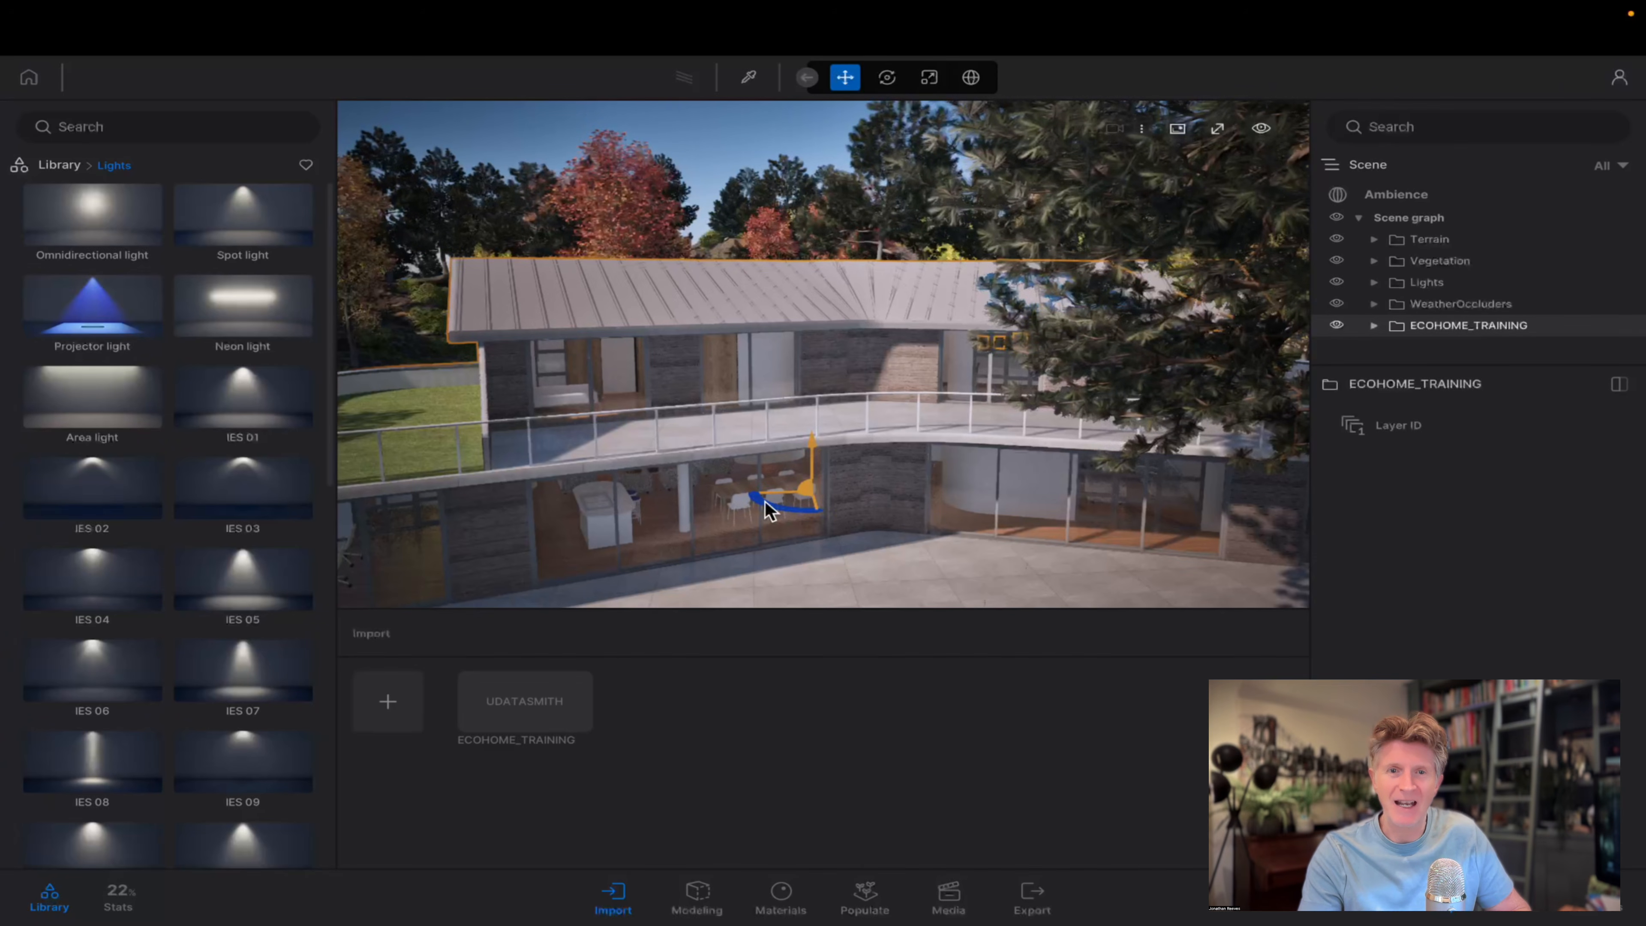
Delete the Japanese white larch in front of the house and hide the Austrian Pine beside the terrace.
key(s)
key(a)
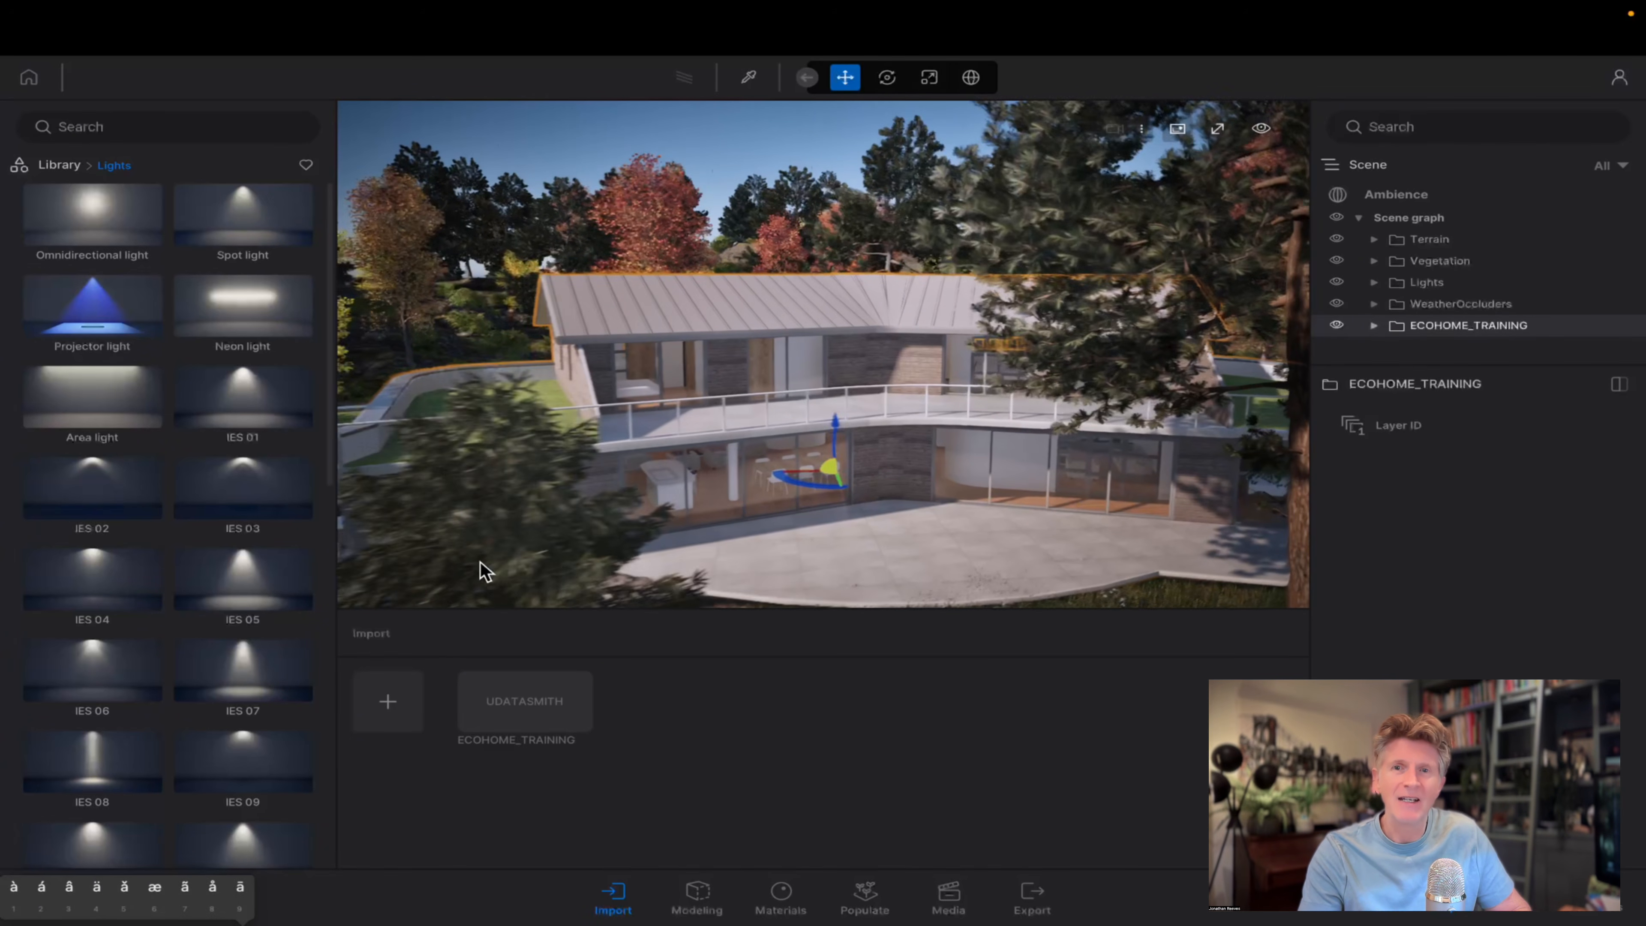
click(589, 550)
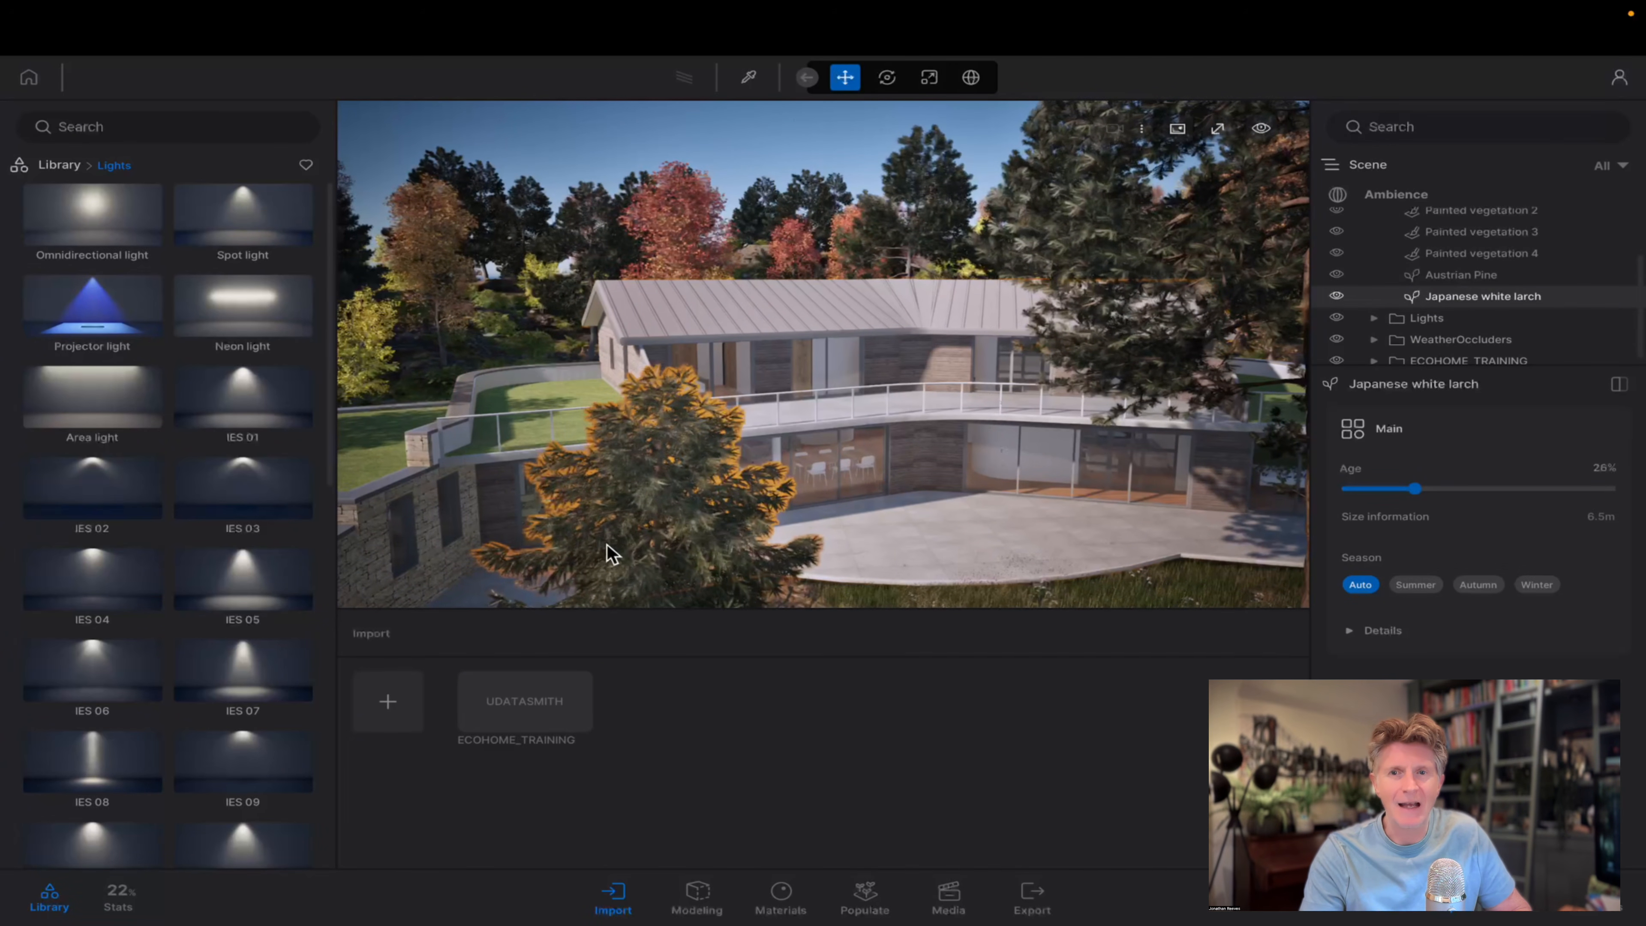
key(Delete)
key(w)
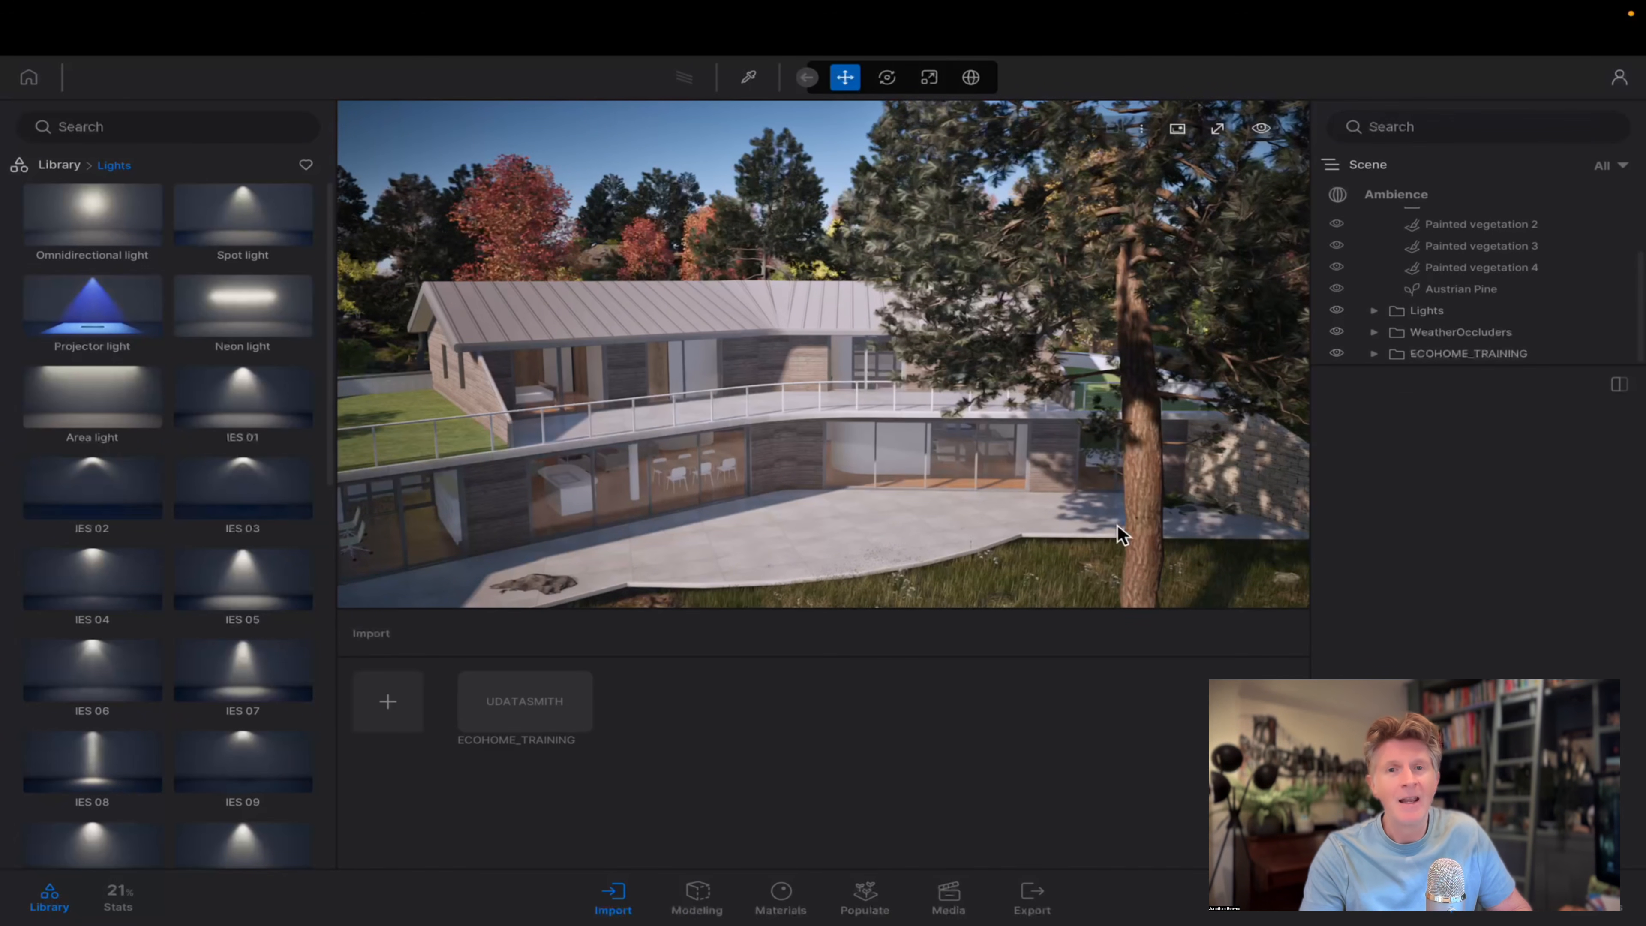
click(1143, 556)
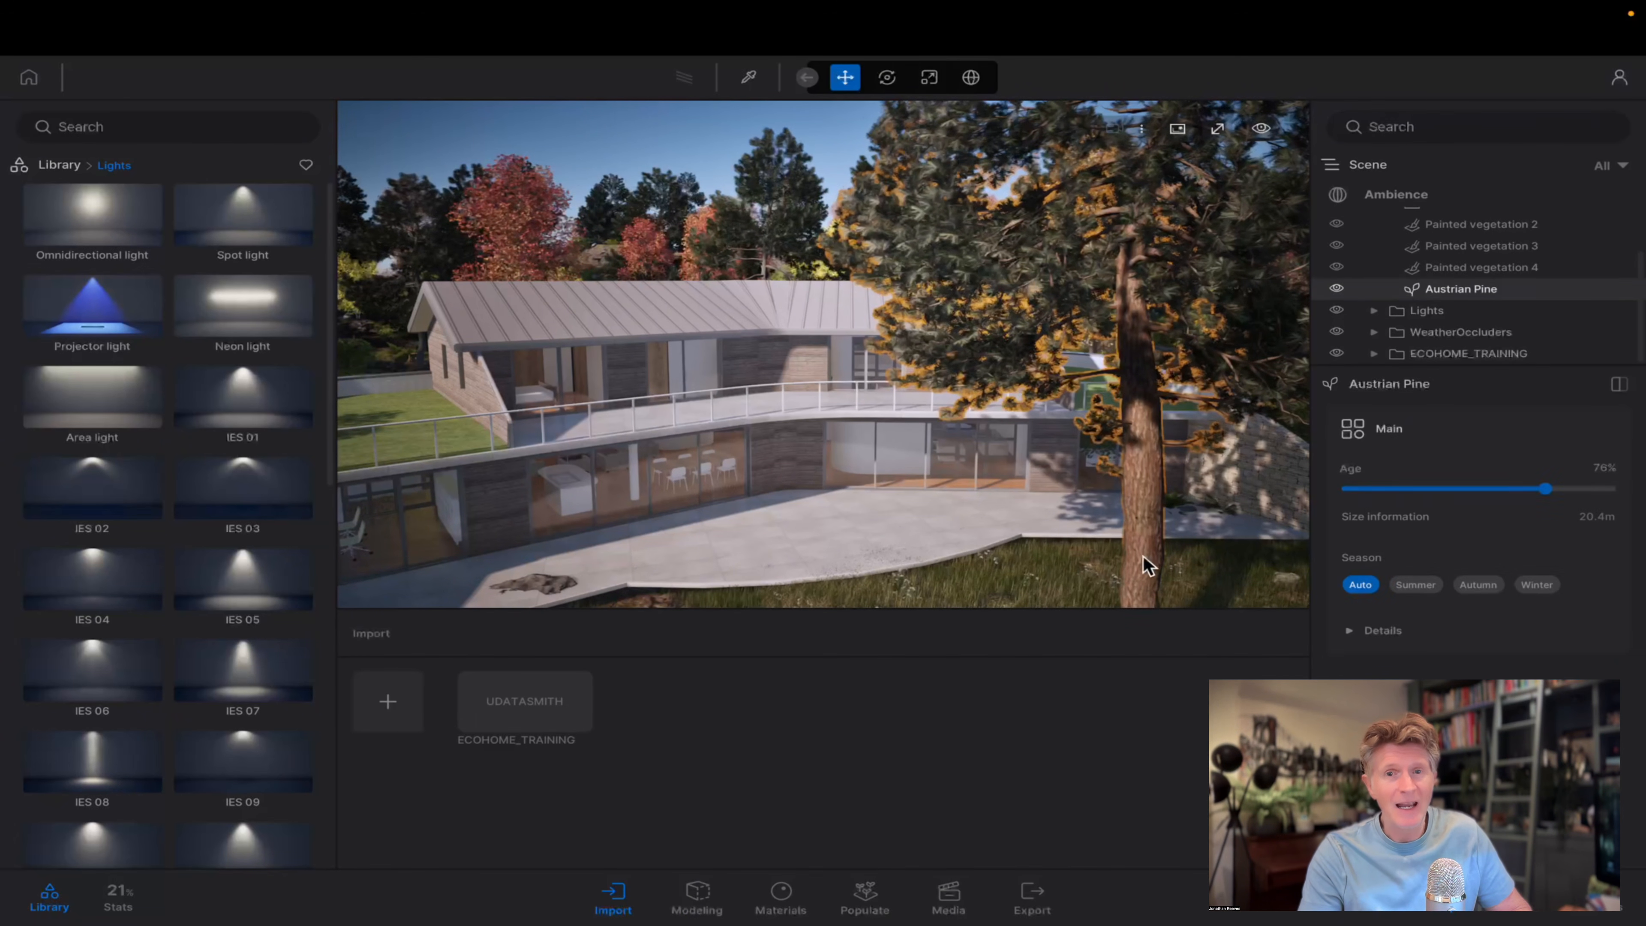
click(1337, 292)
key(f)
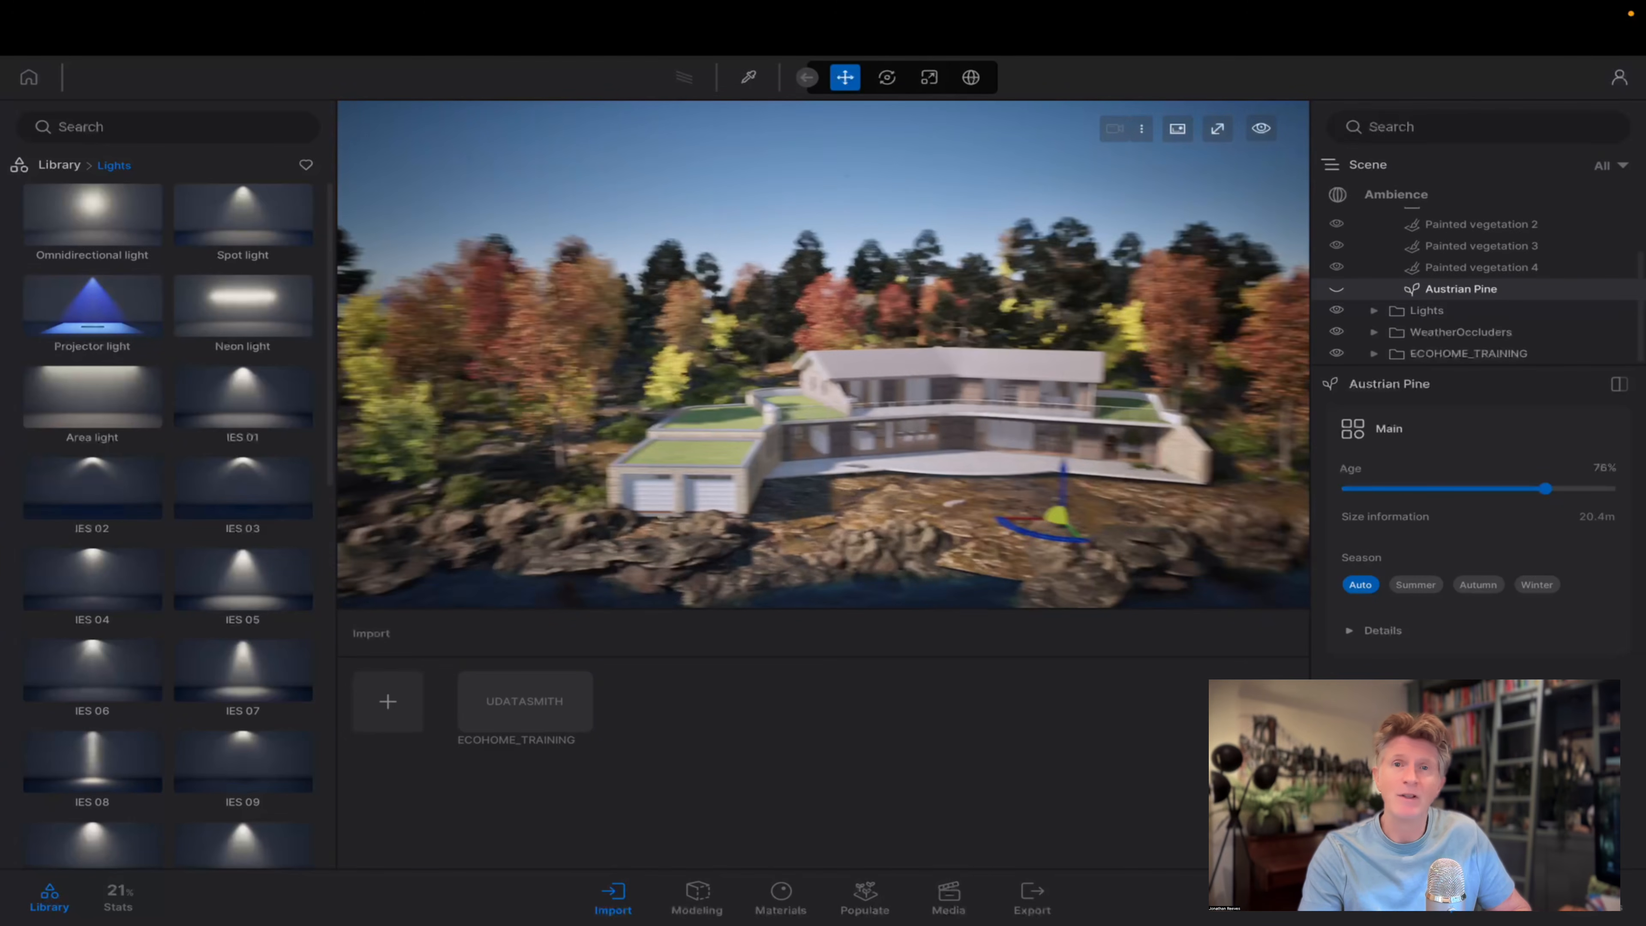
Show the viewport full screen and view the house and its rocky shoreline from over the lake.
click(1260, 129)
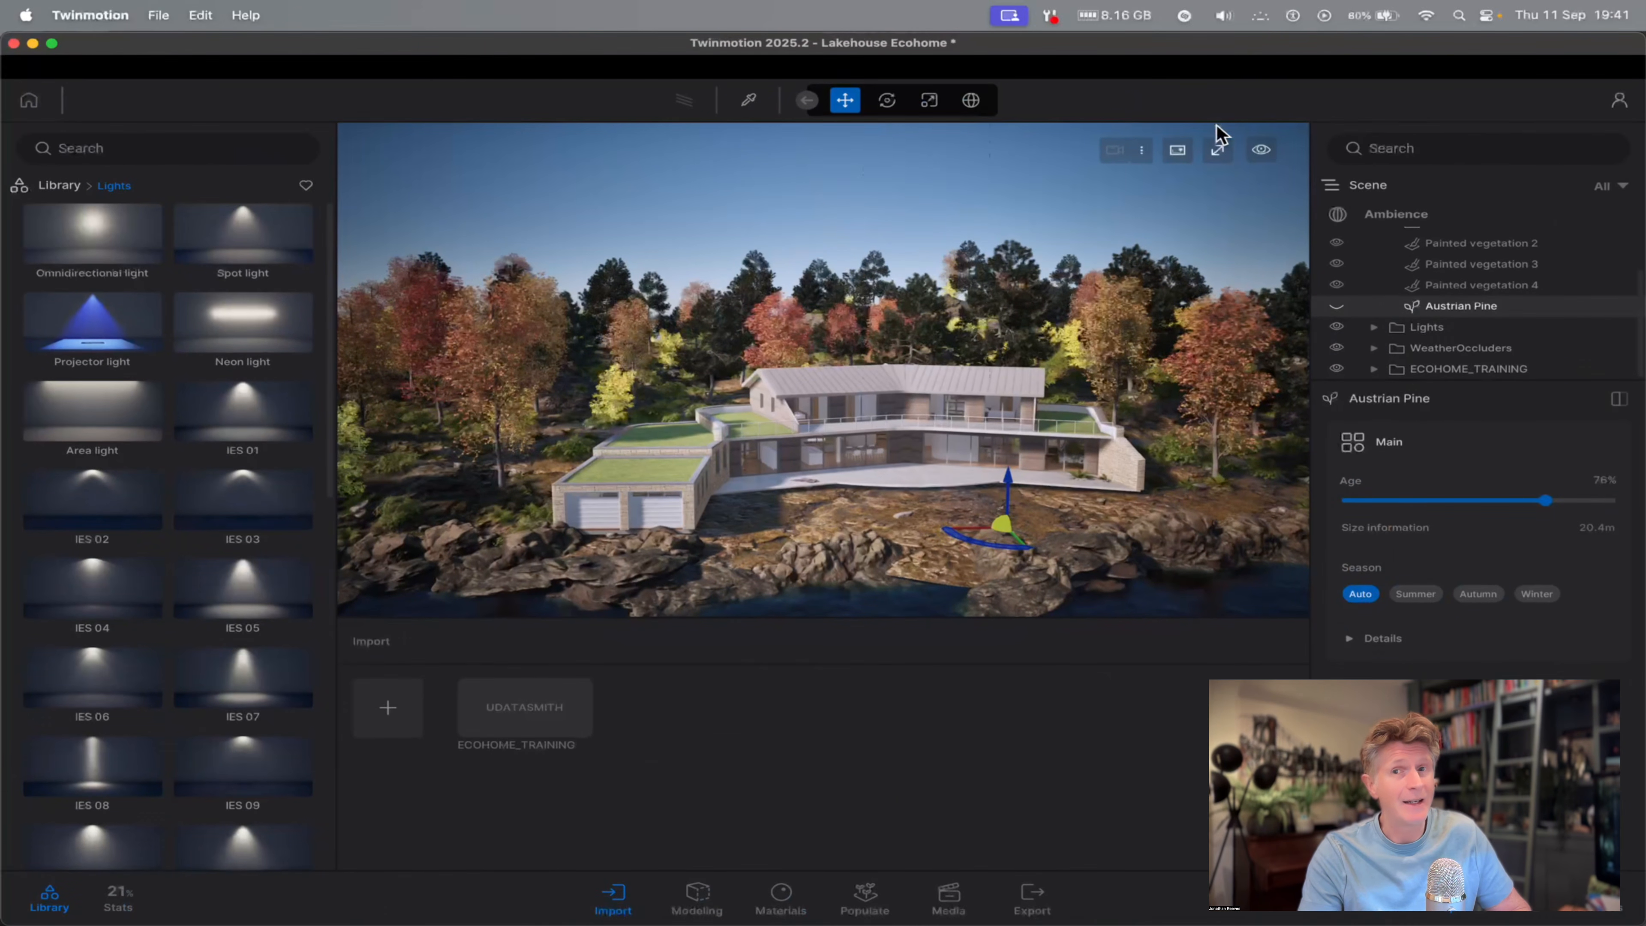
click(1321, 147)
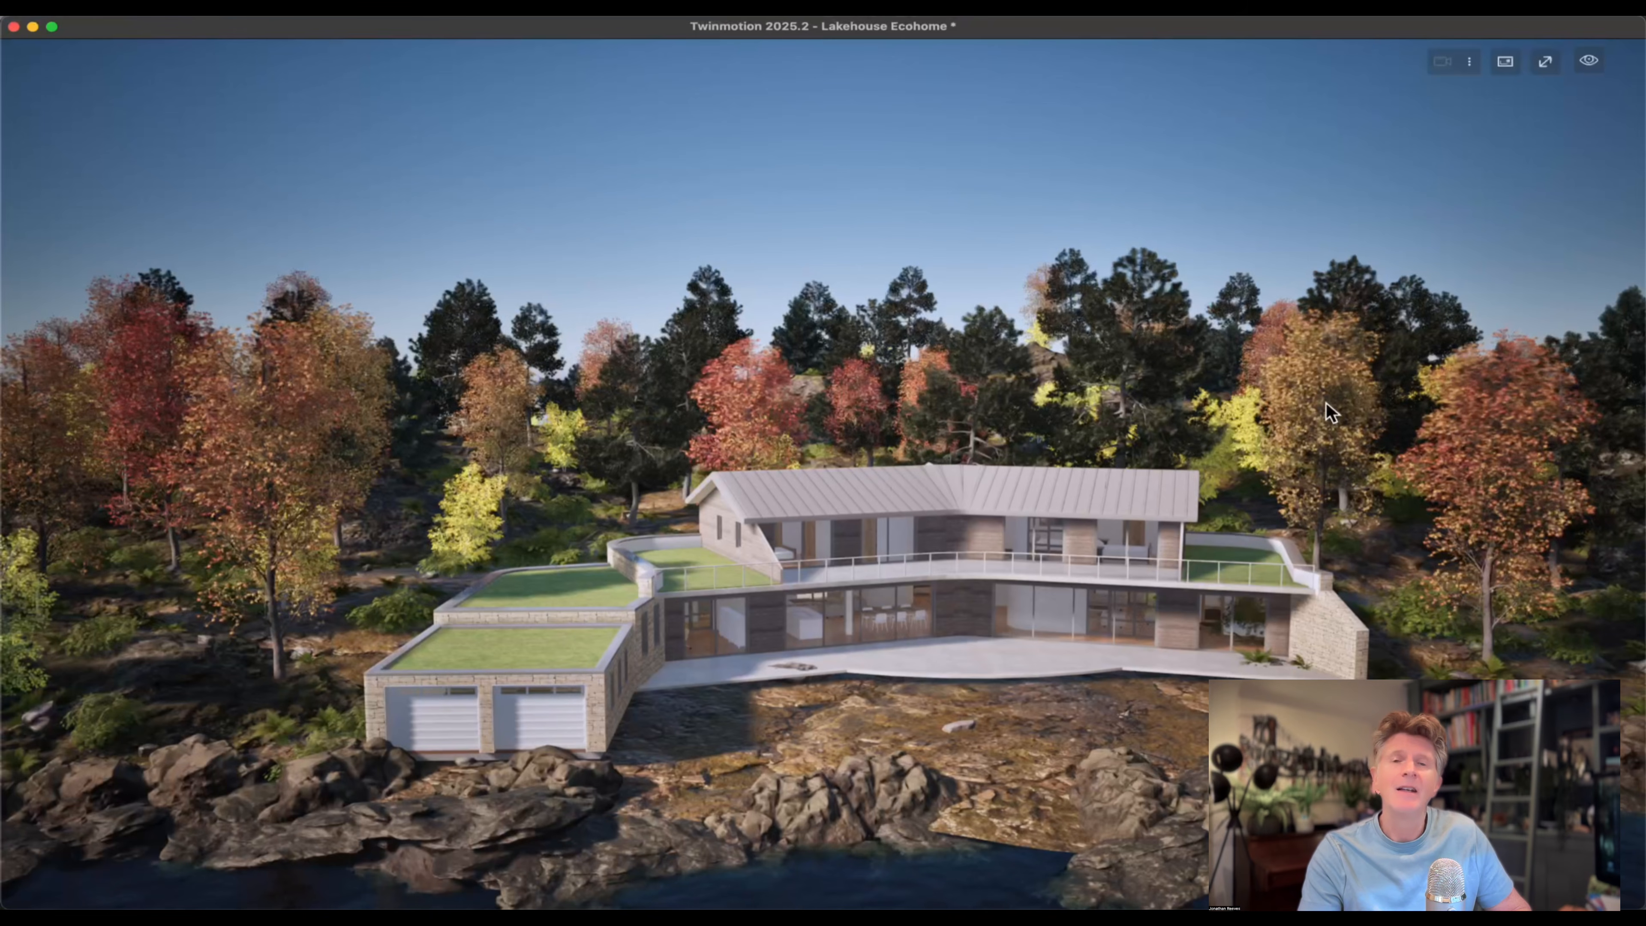
key(q)
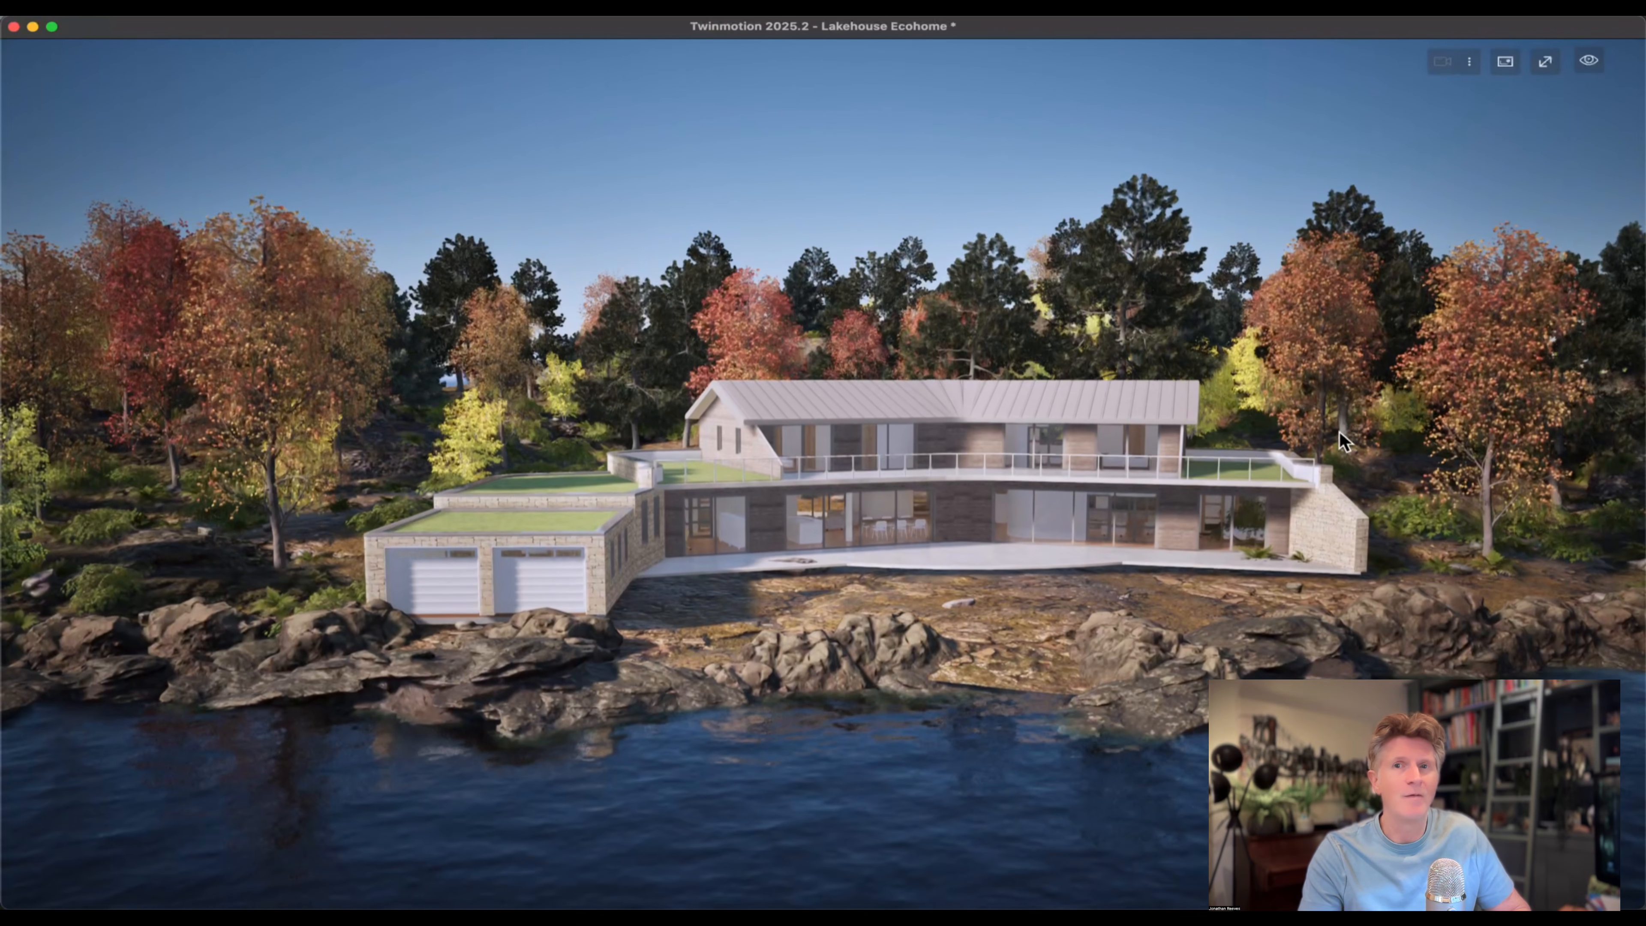
key(d)
key(w)
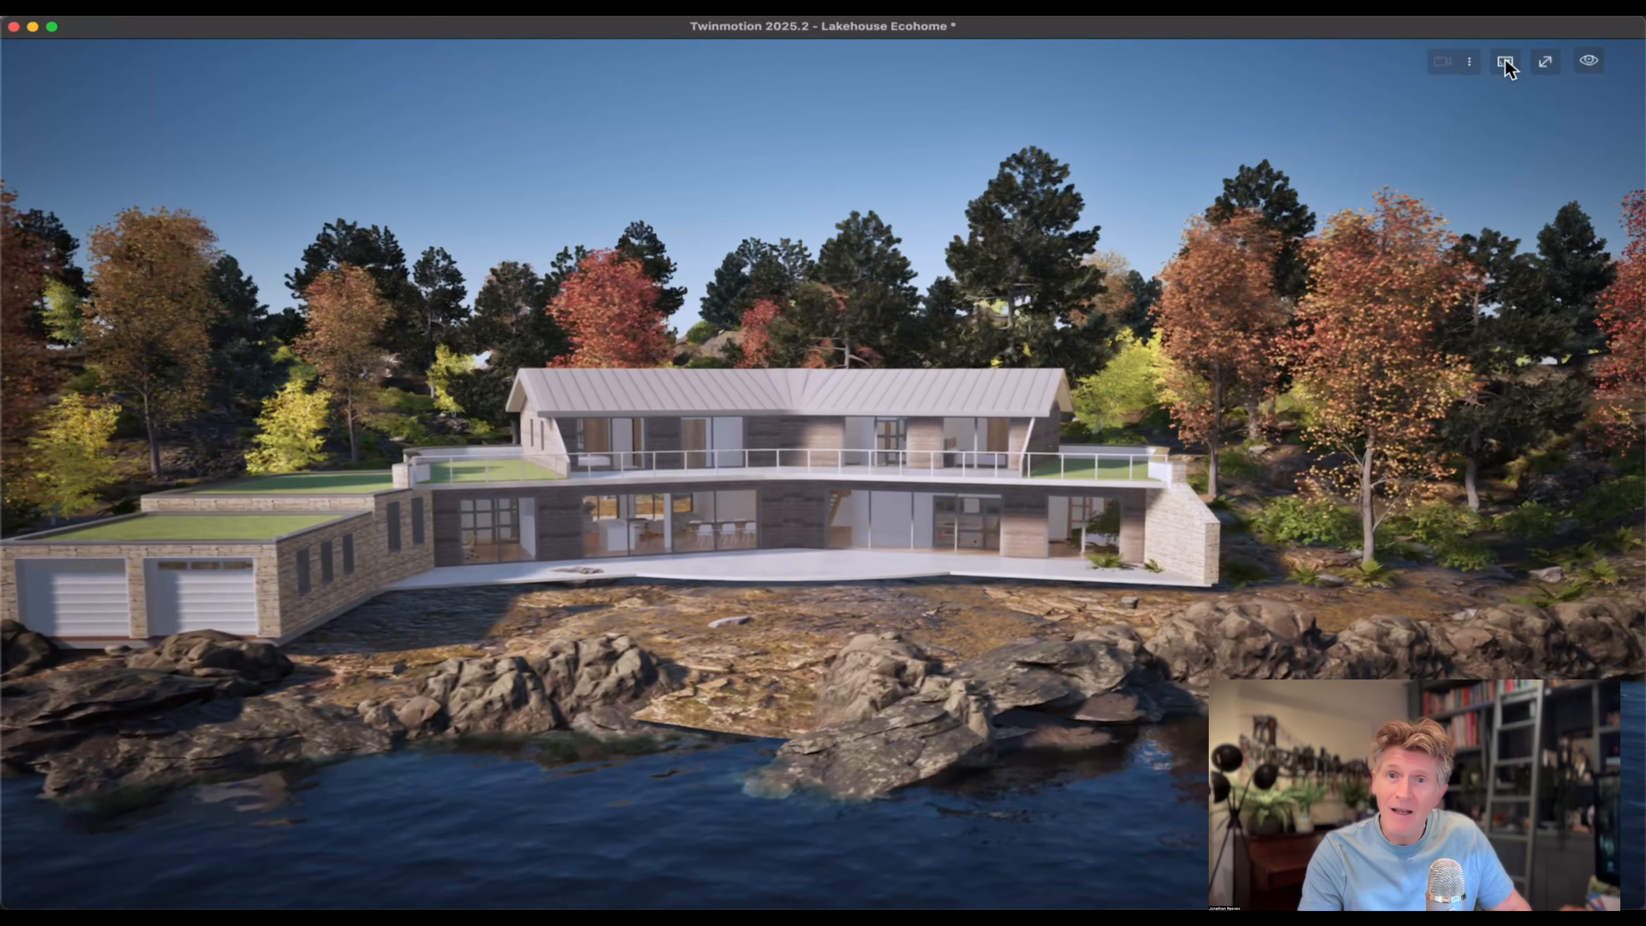
Display the scene as Nanite triangles and examine the mesh of the house's roof, walls, balcony and interior.
click(1505, 62)
click(1432, 200)
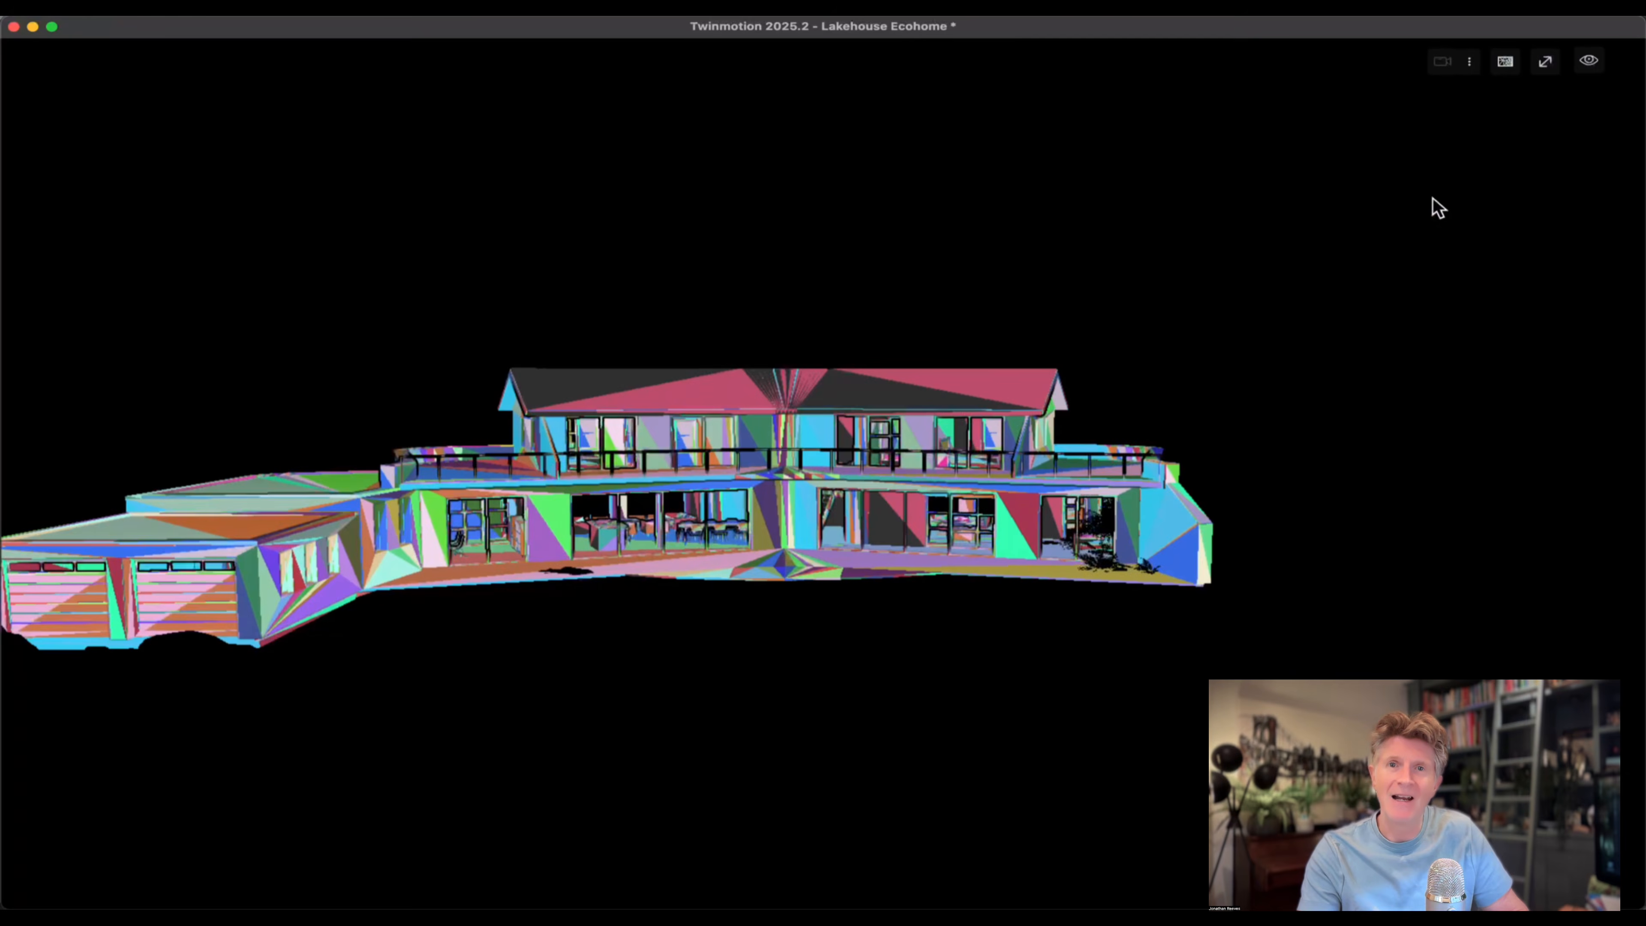
mouse_move(1106, 424)
right_down()
mouse_move(943, 416)
mouse_move(1106, 425)
right_up()
key(w)
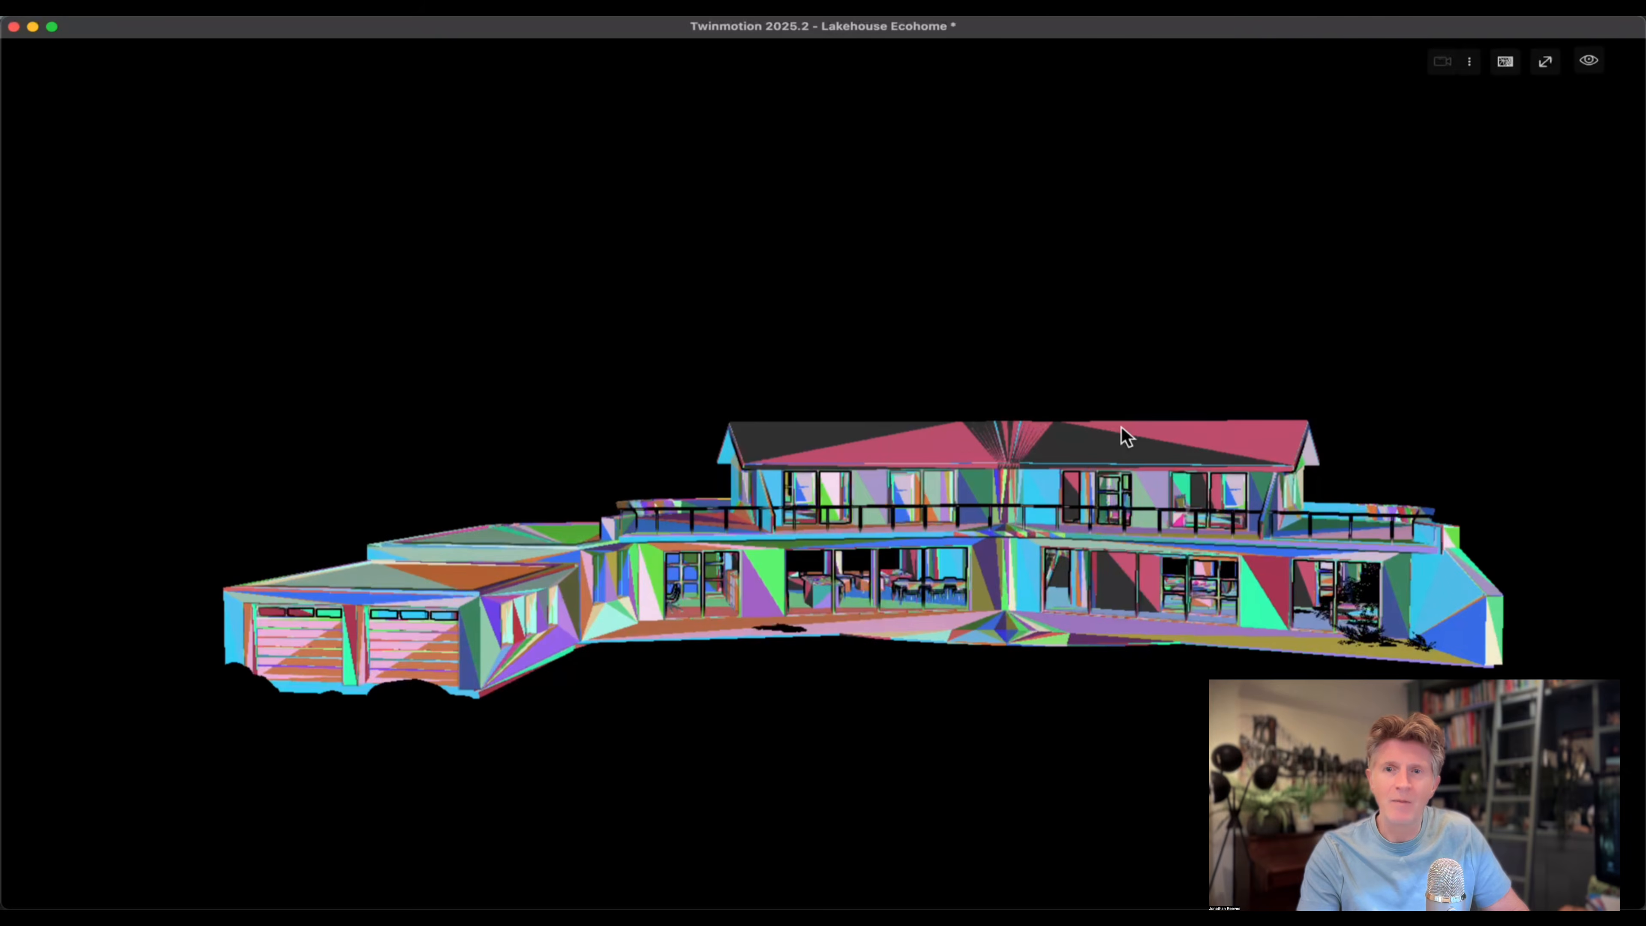
key(w)
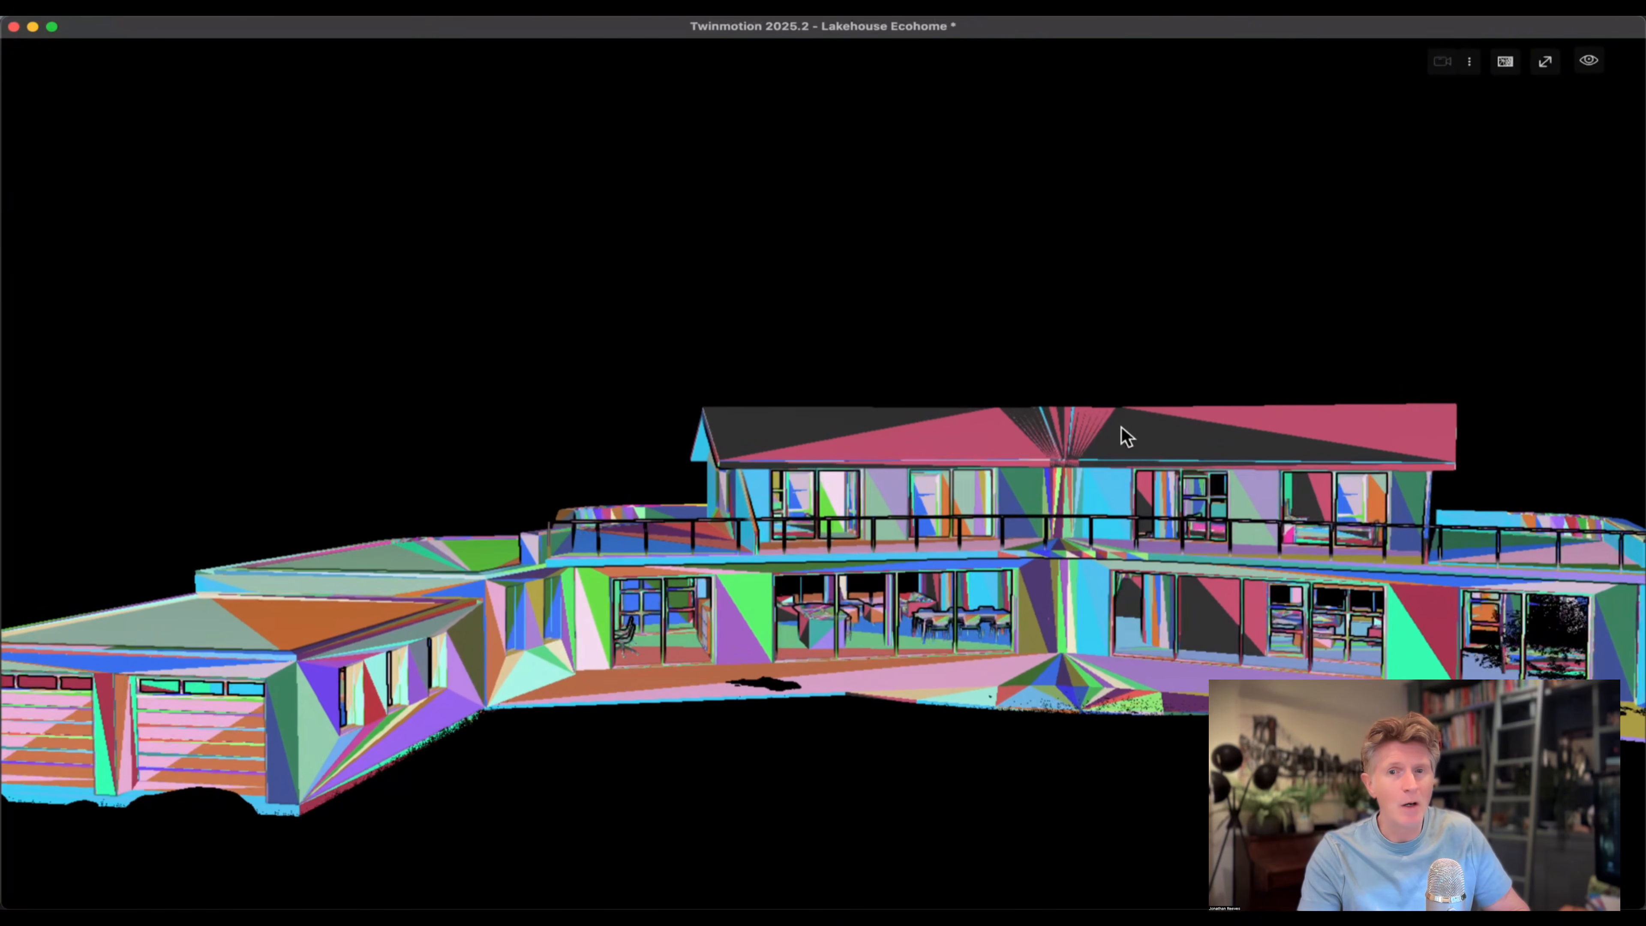
key(w)
key(w)
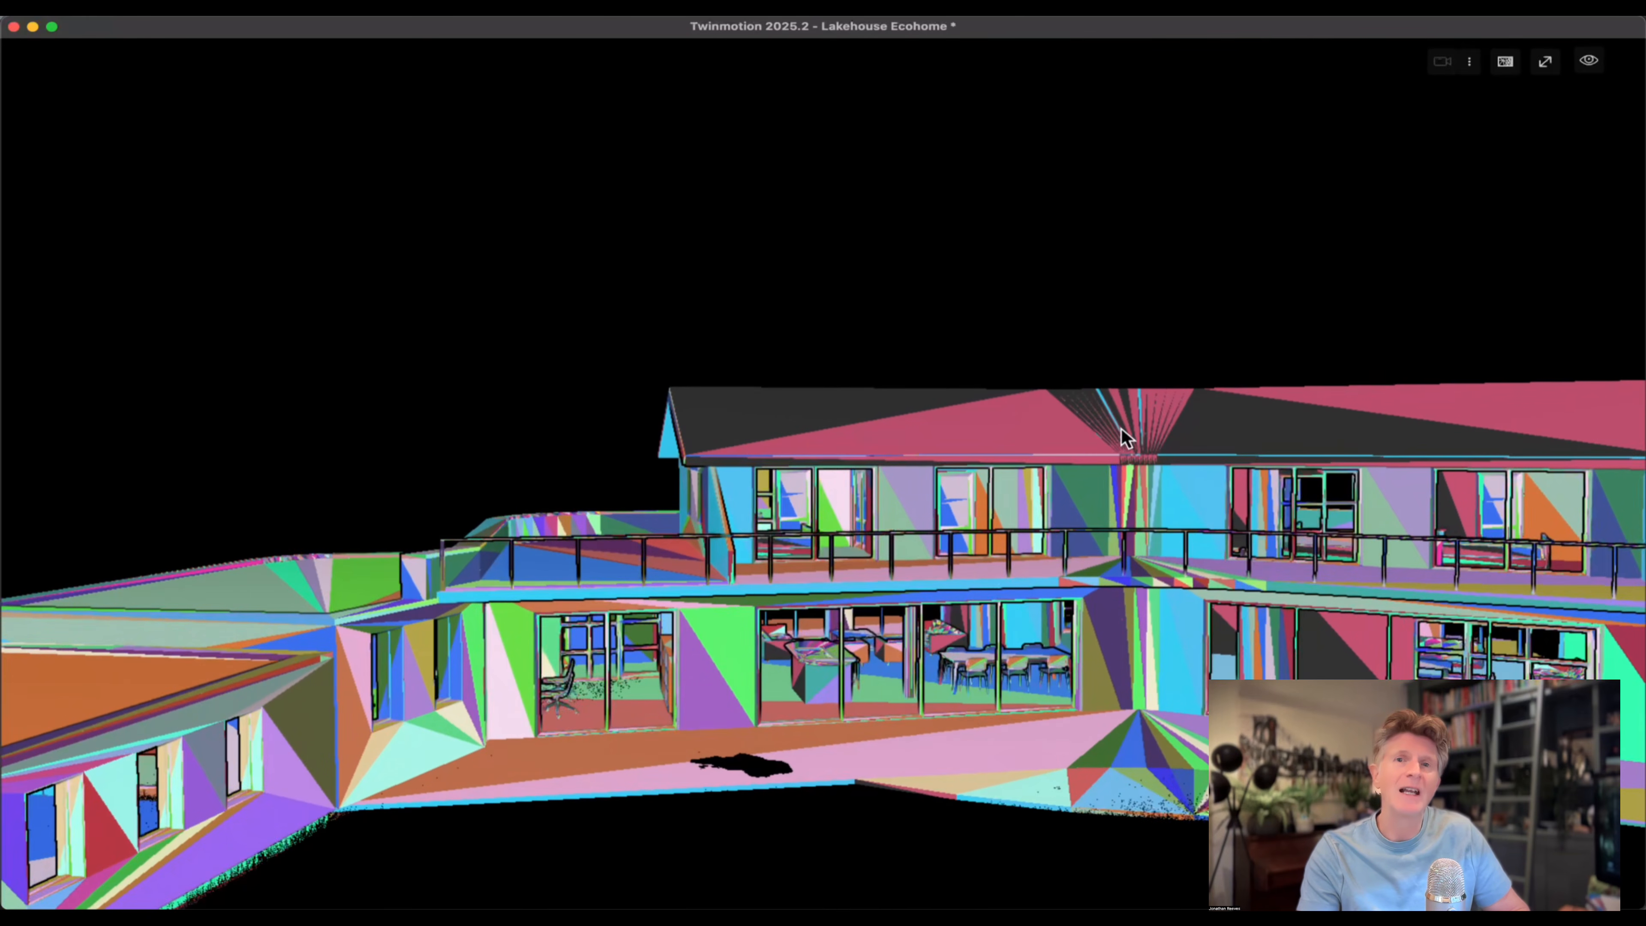
key(w)
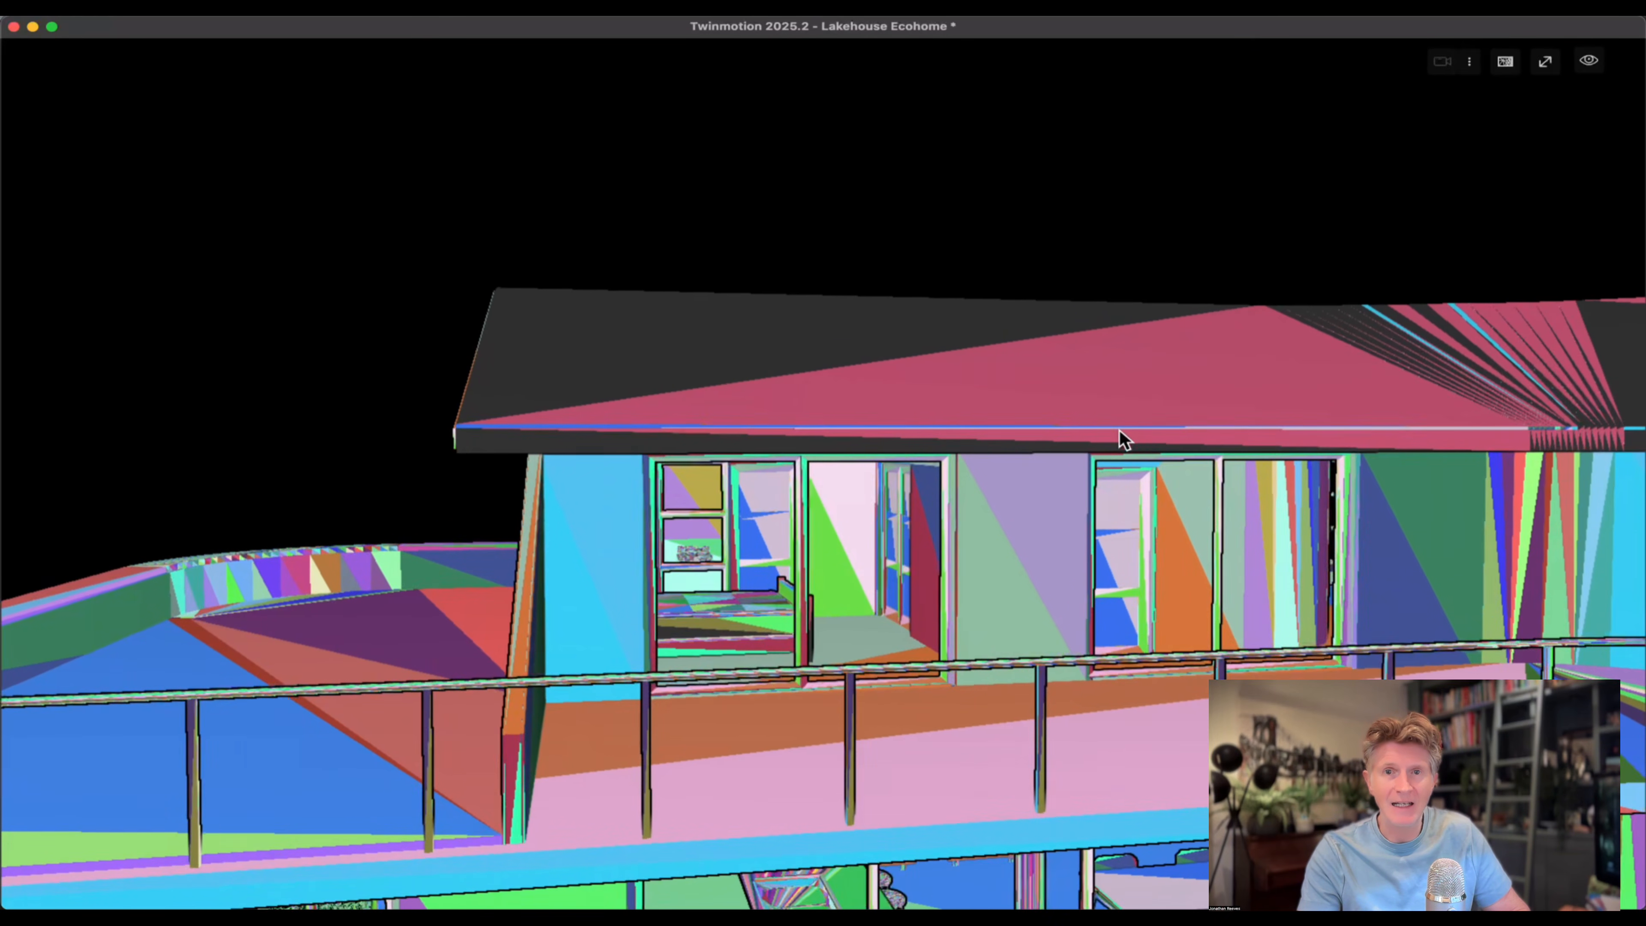
key(s)
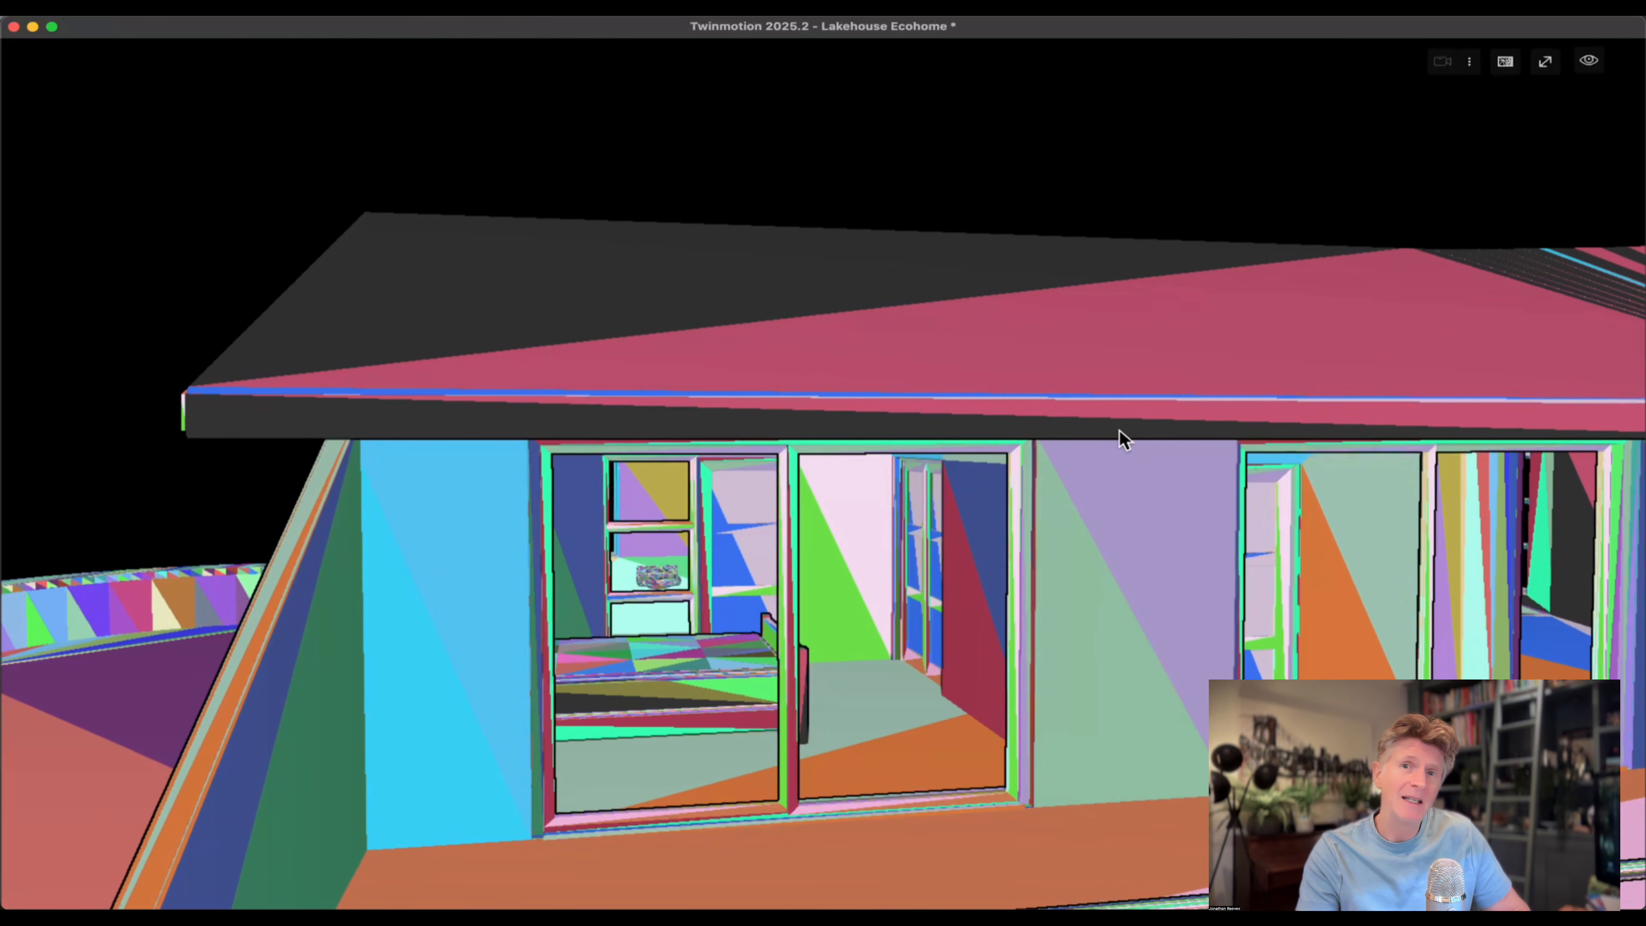
key(d)
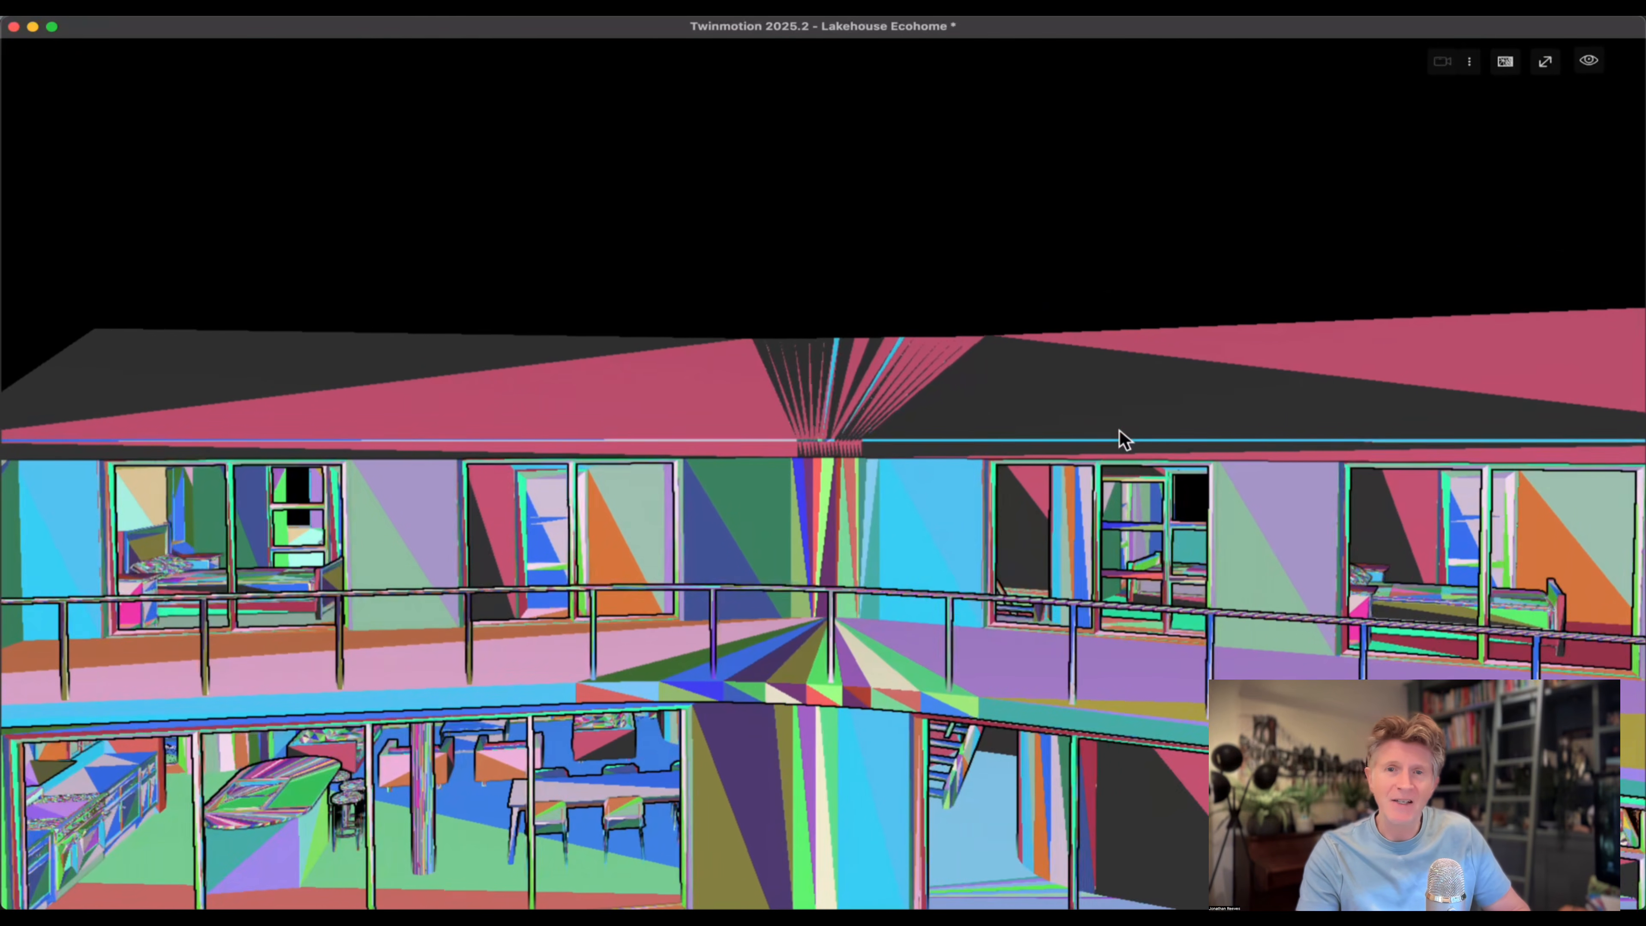
key(s)
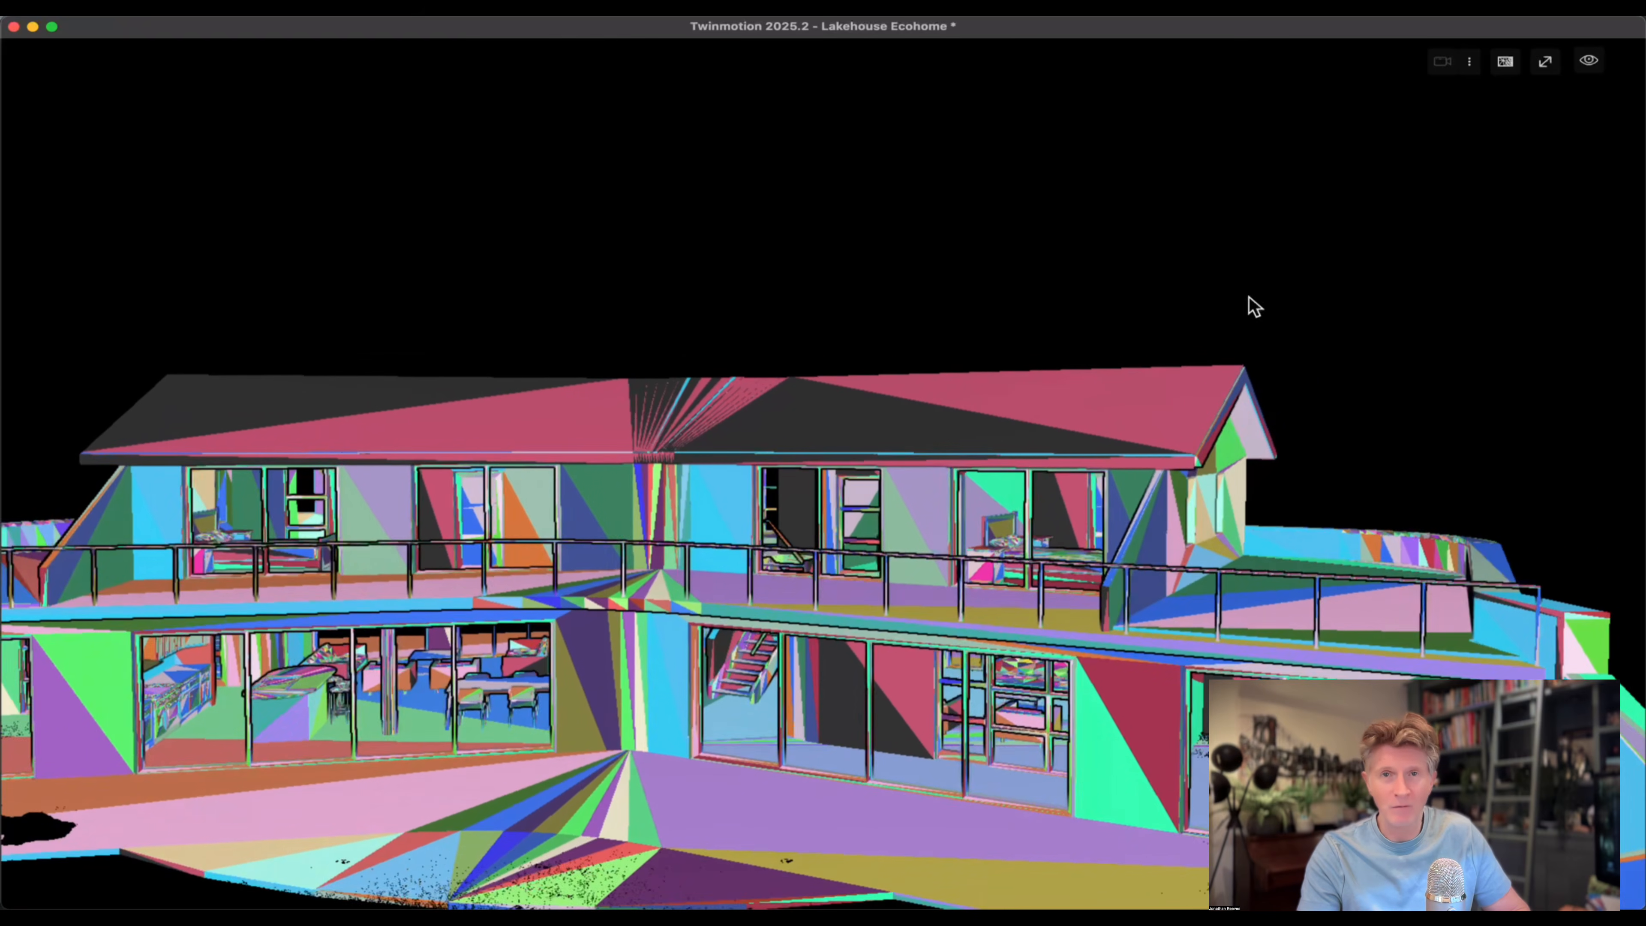
Restore the Default display mode, leave full-screen view and look over the glazed terrace facade from near ground level.
click(1504, 65)
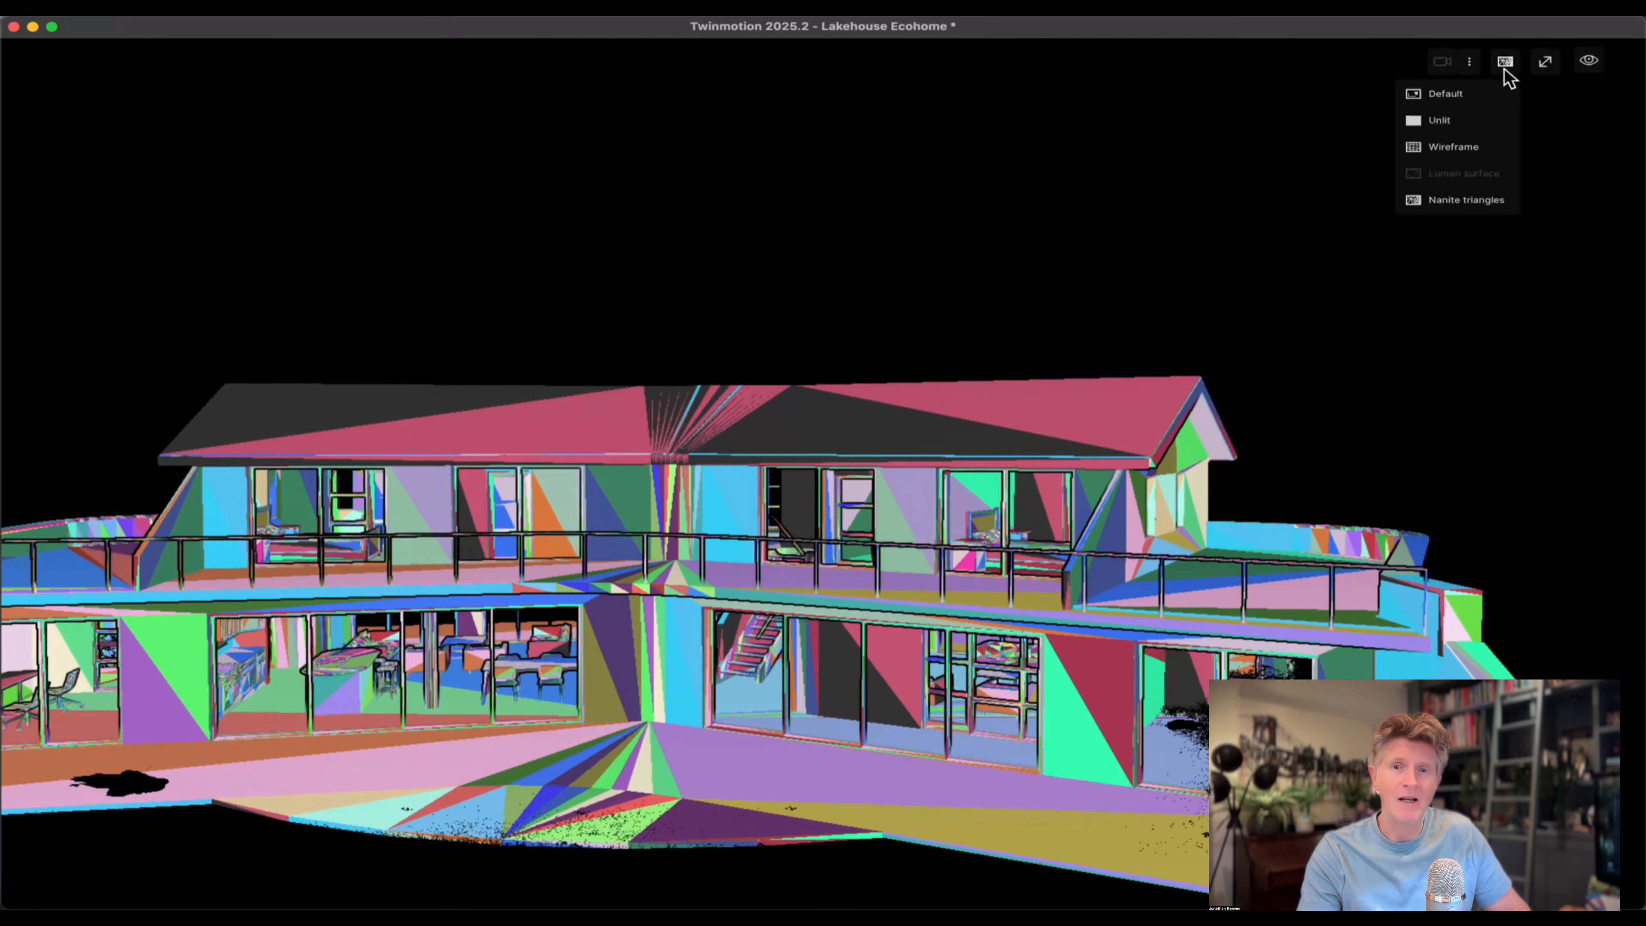
click(1458, 201)
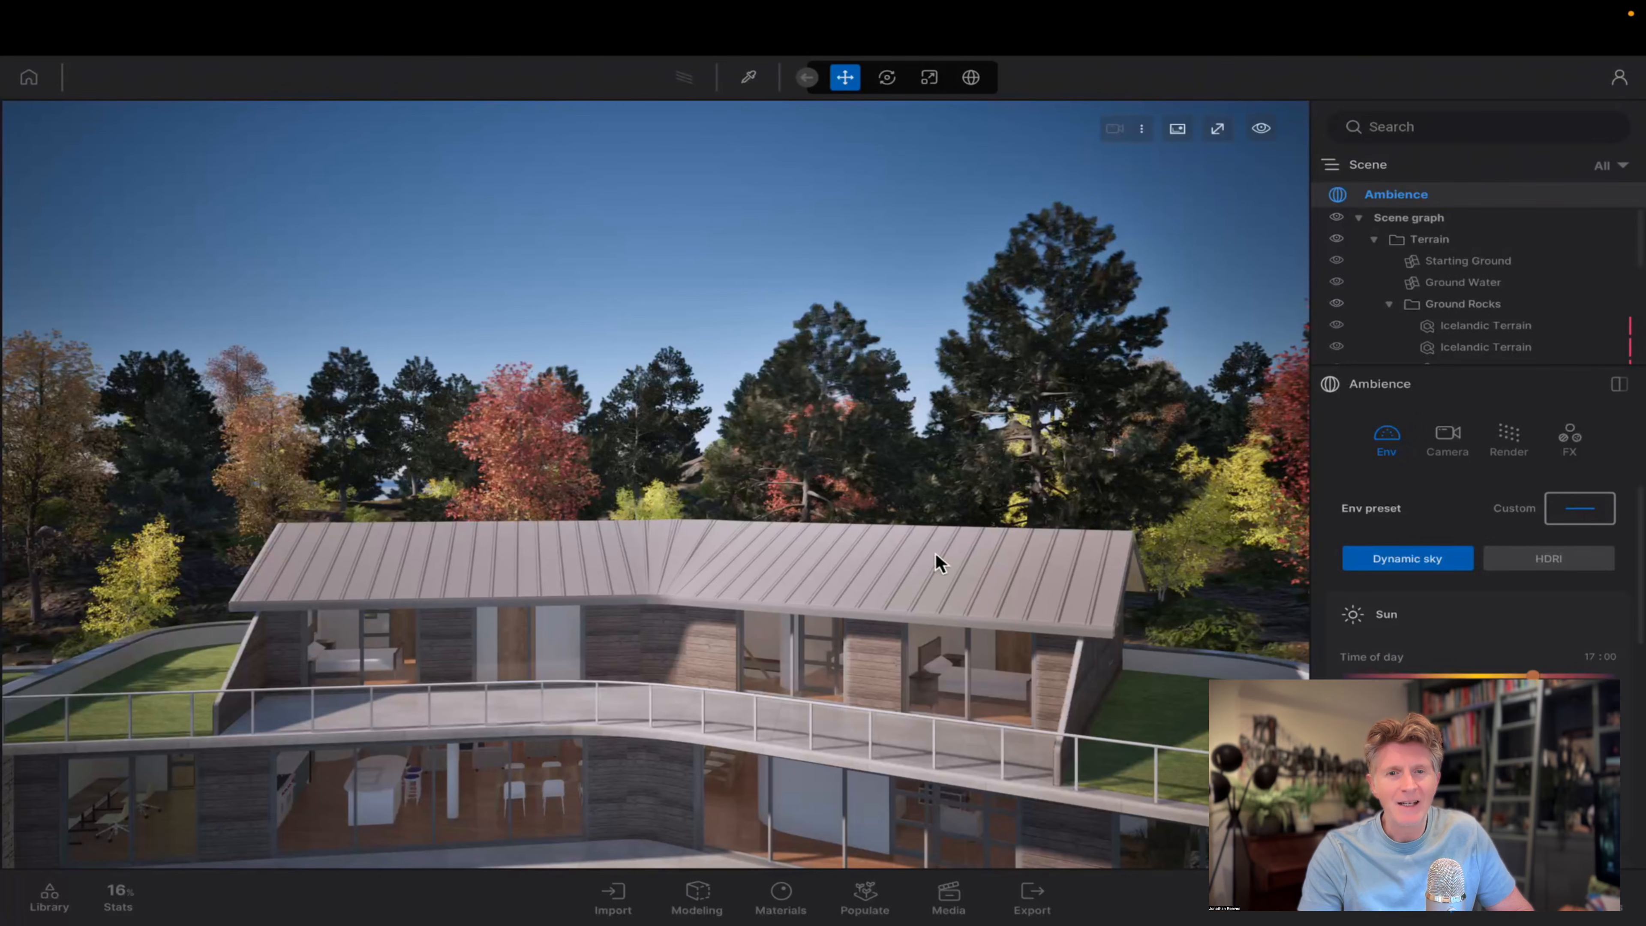
click(781, 644)
key(d)
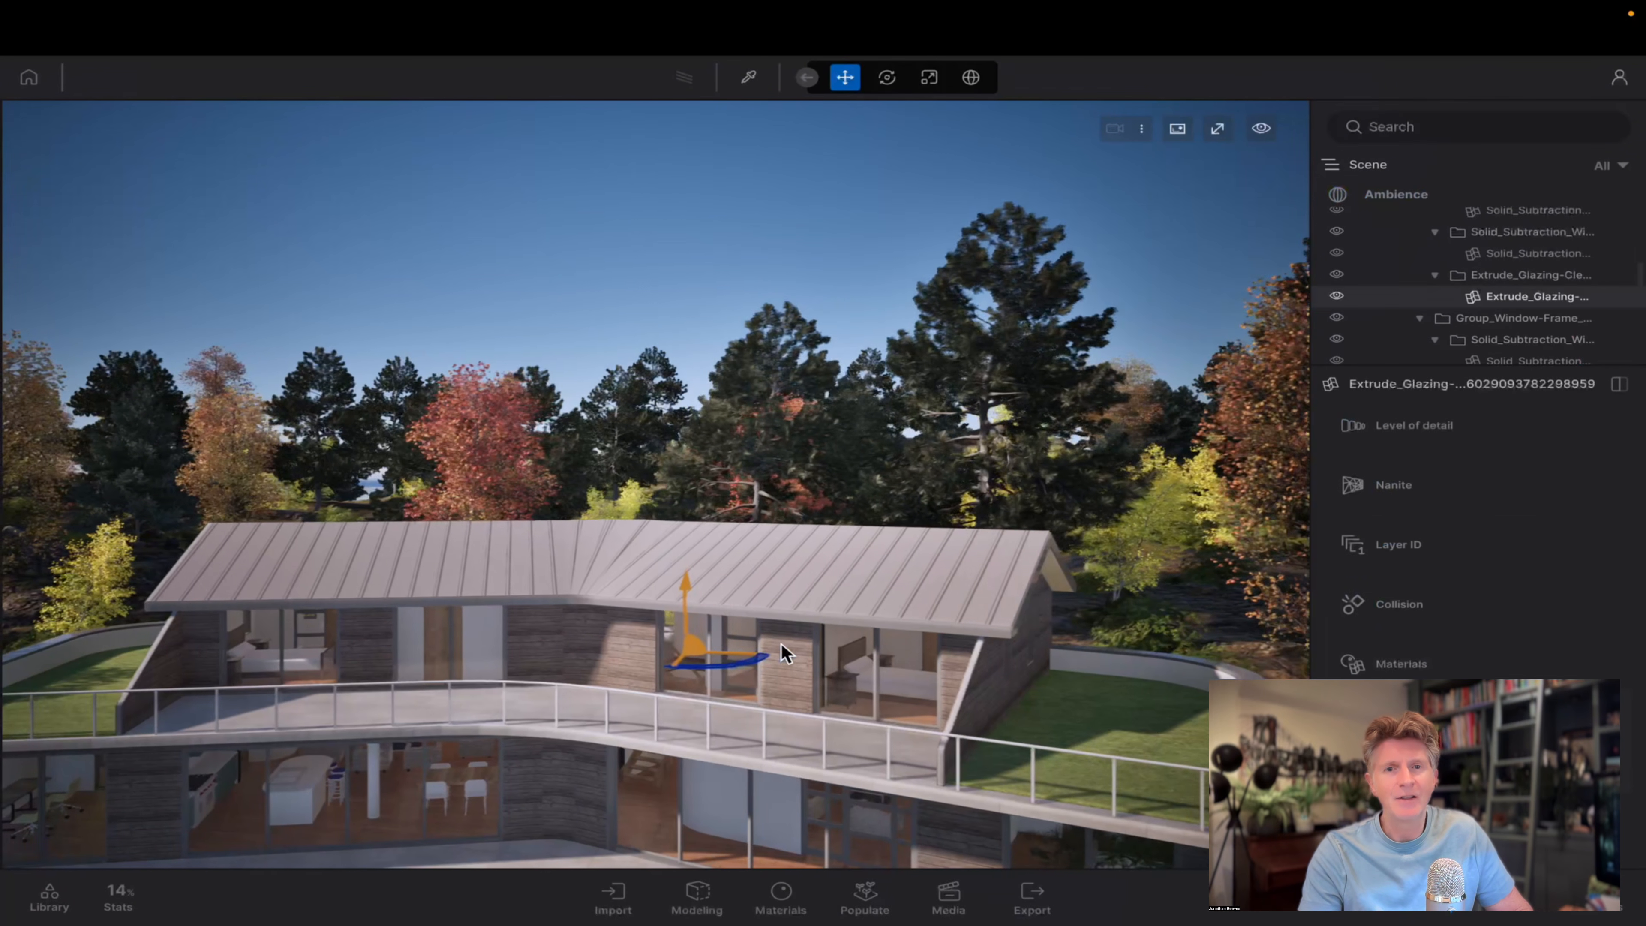
key(q)
key(q)
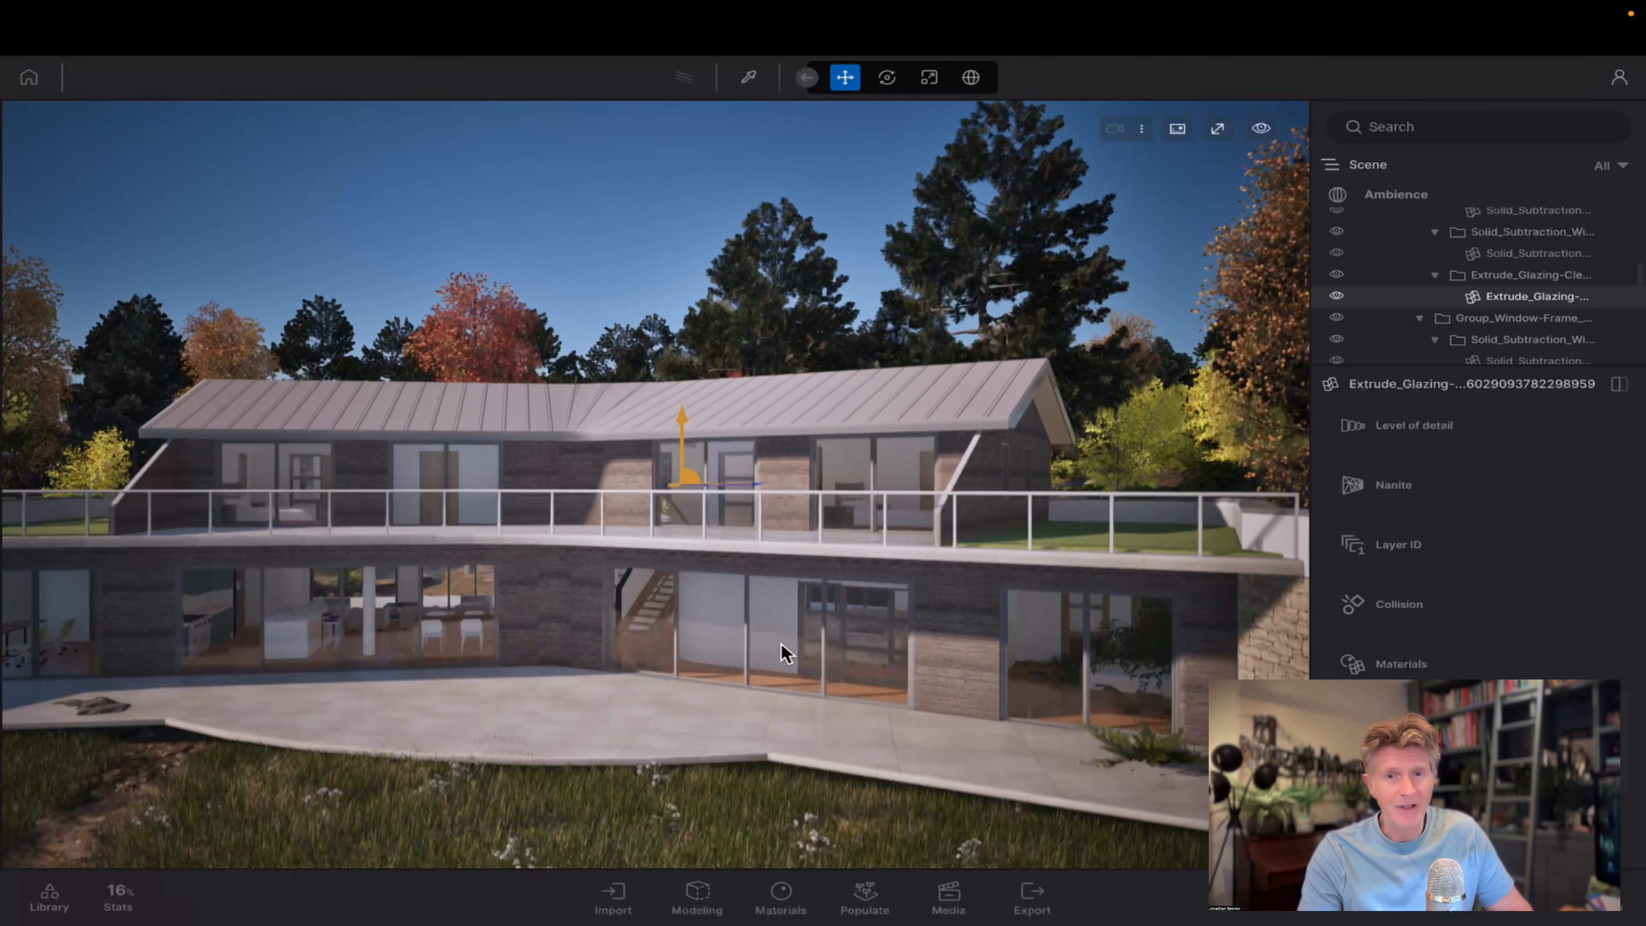
key(e)
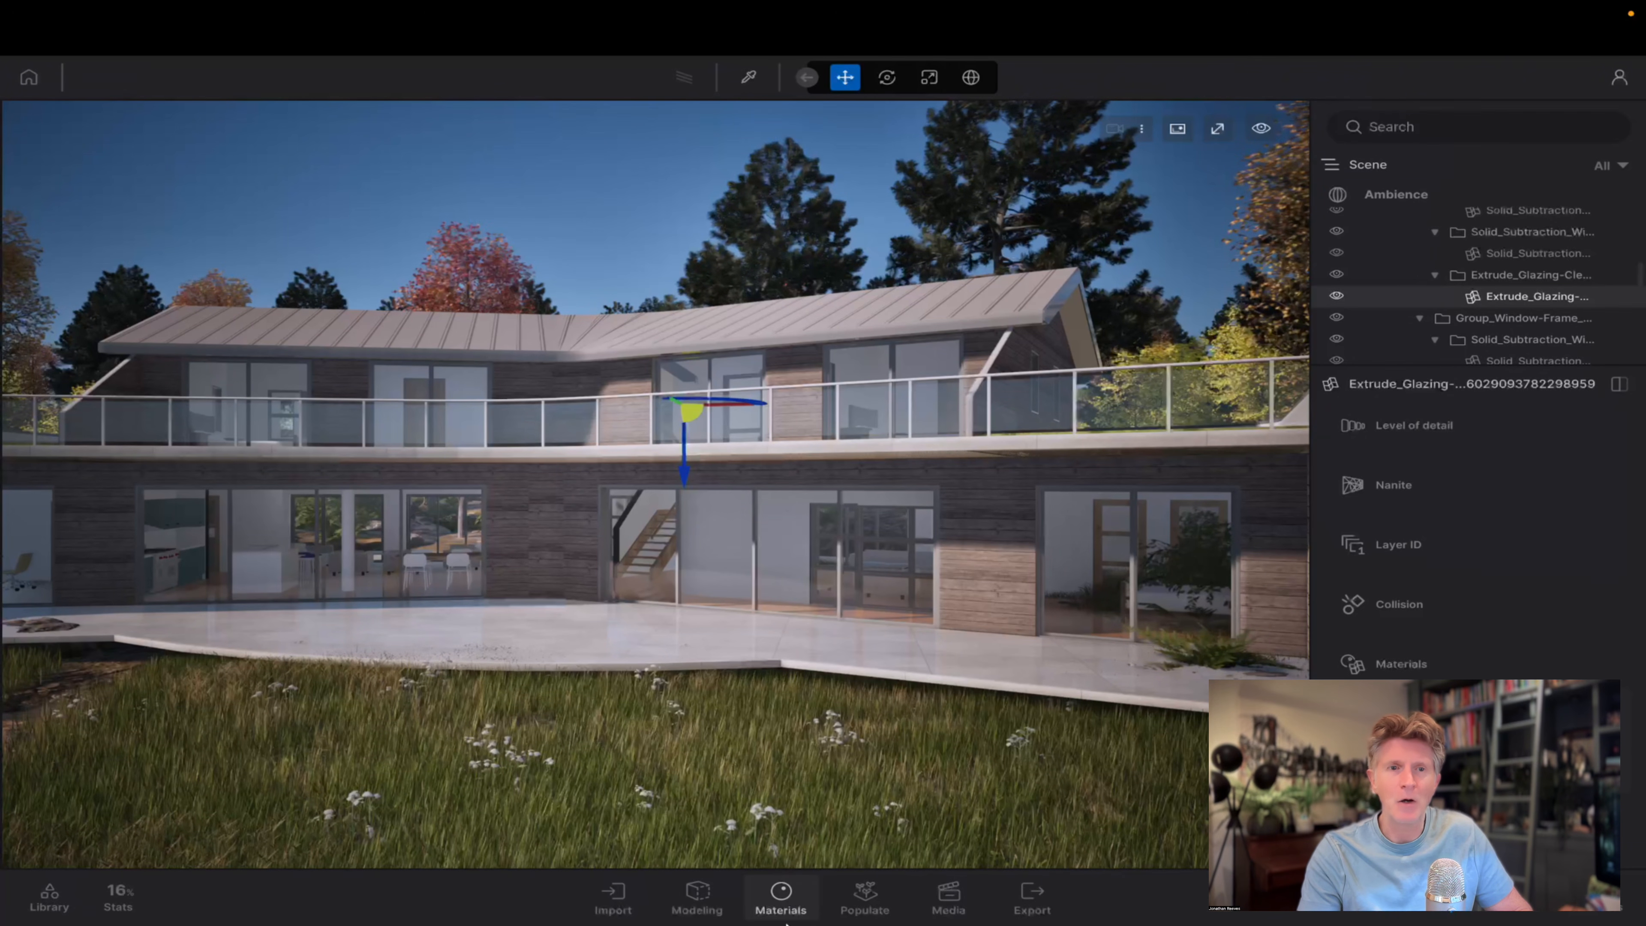
Create a new folder named TEXTURES among the scene materials.
click(780, 515)
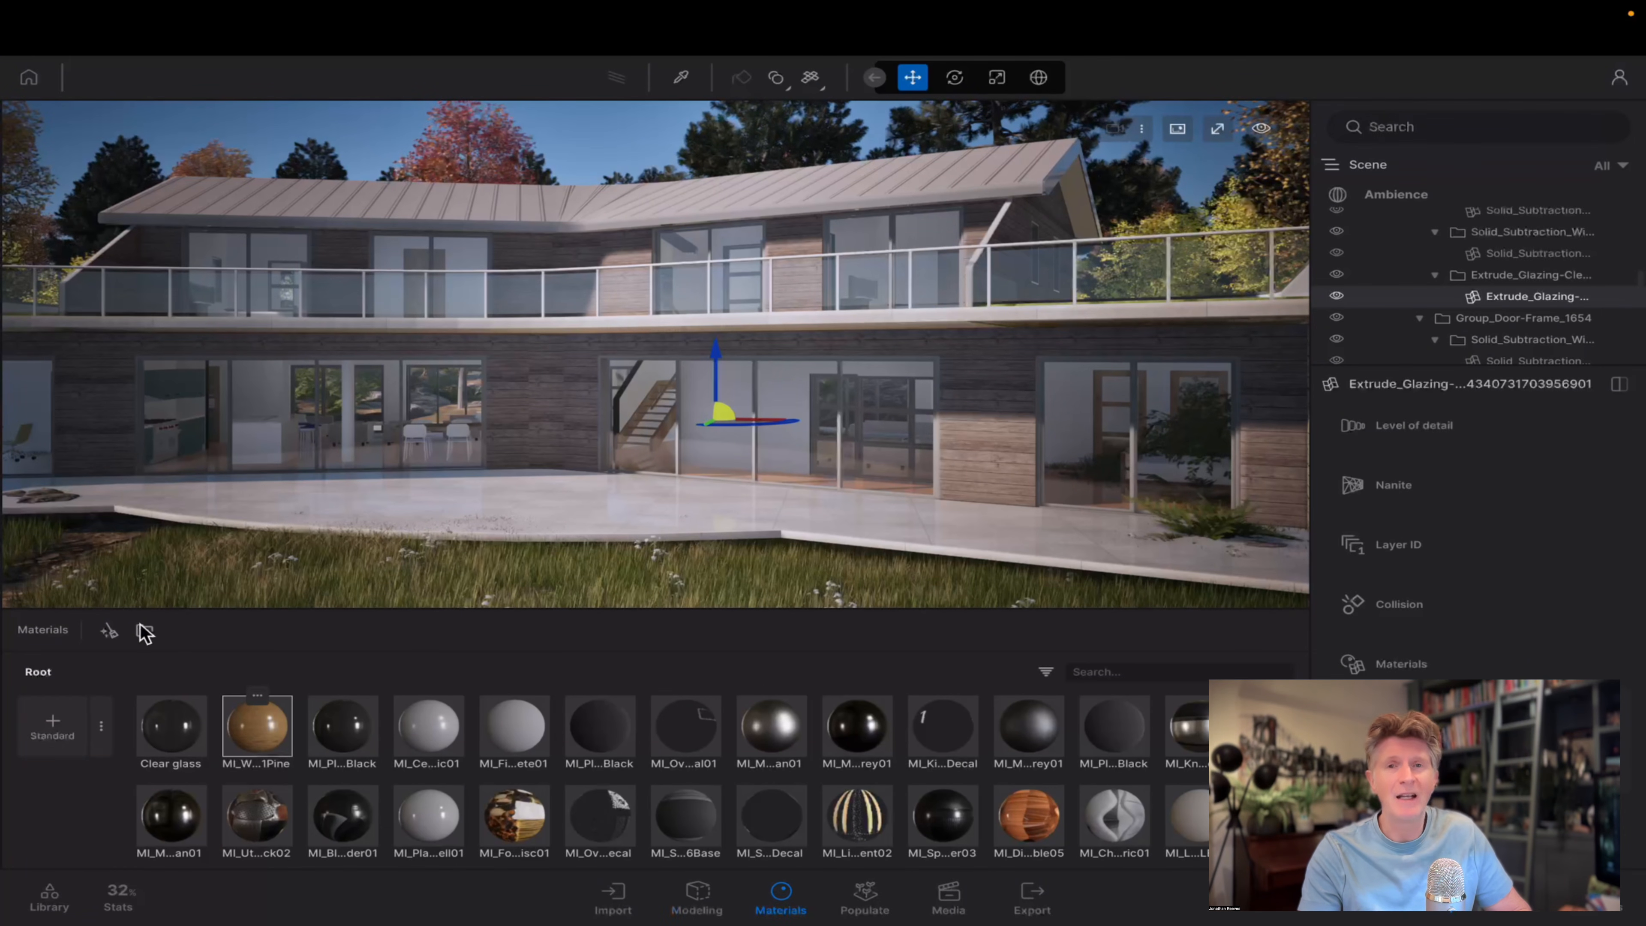
click(145, 635)
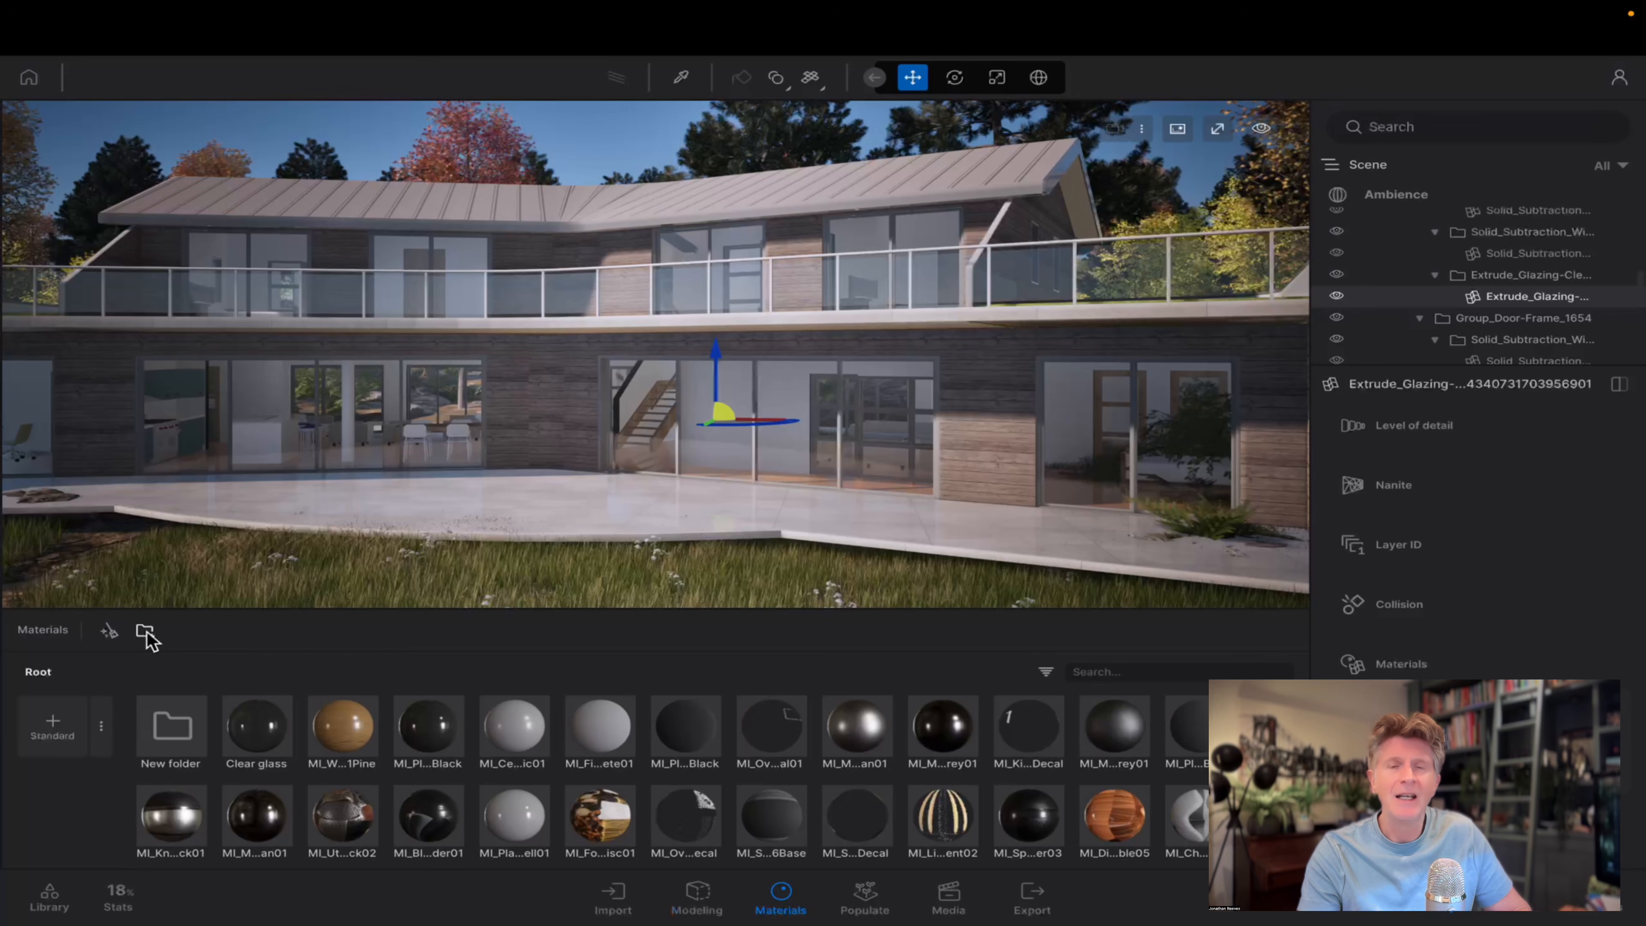
click(171, 696)
click(176, 673)
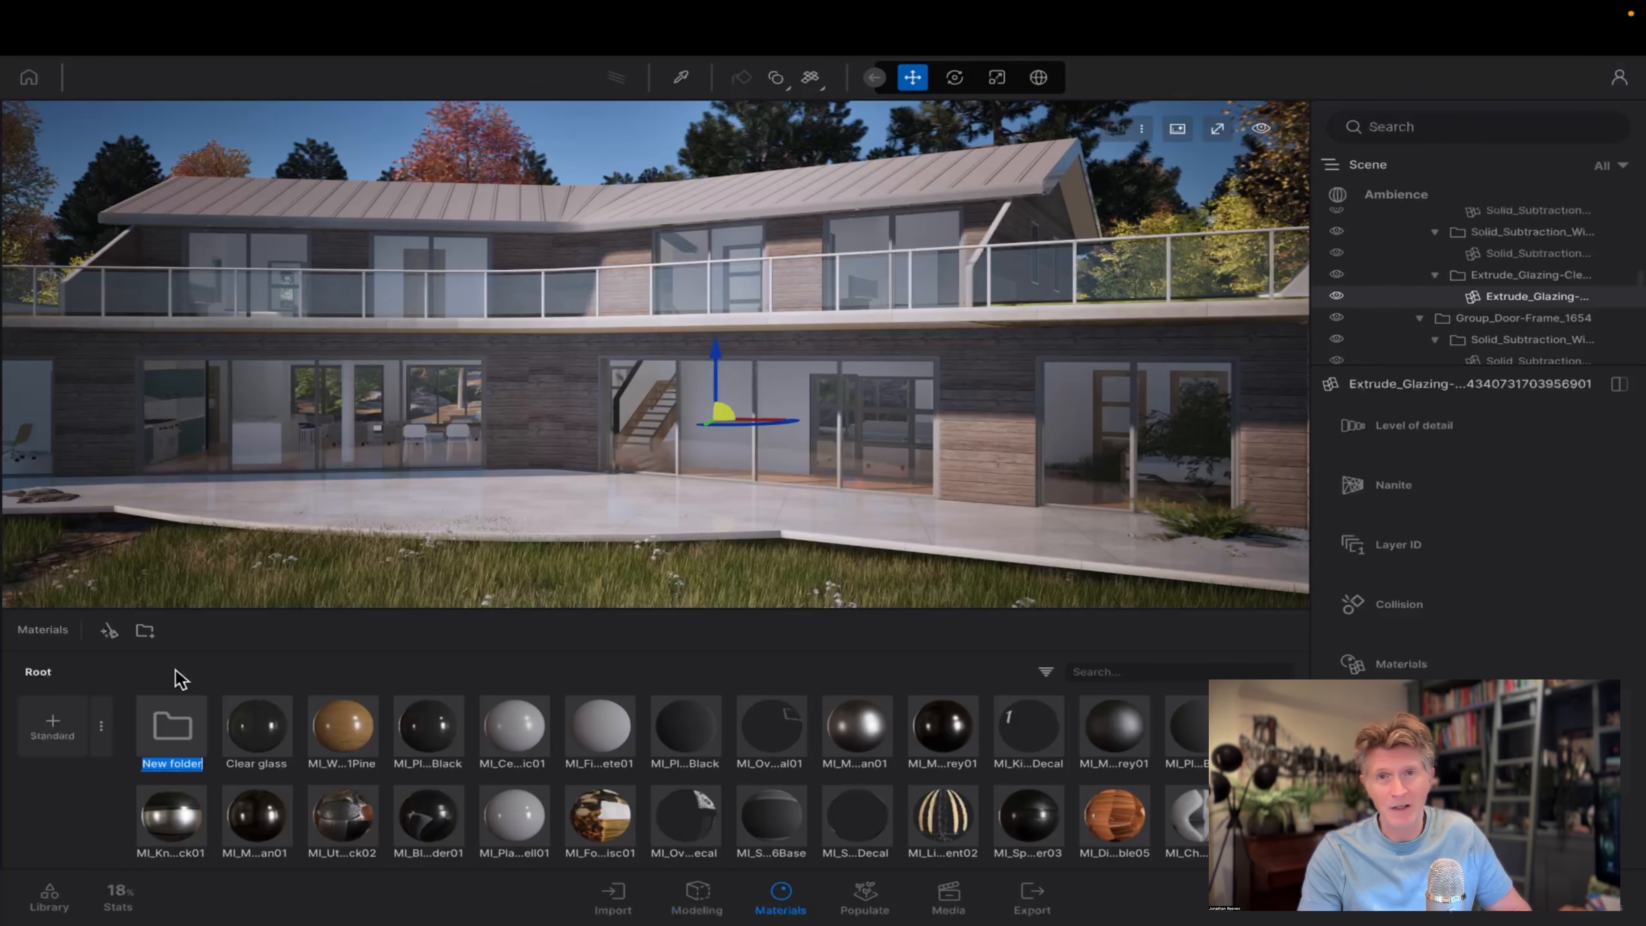
text(TEXT)
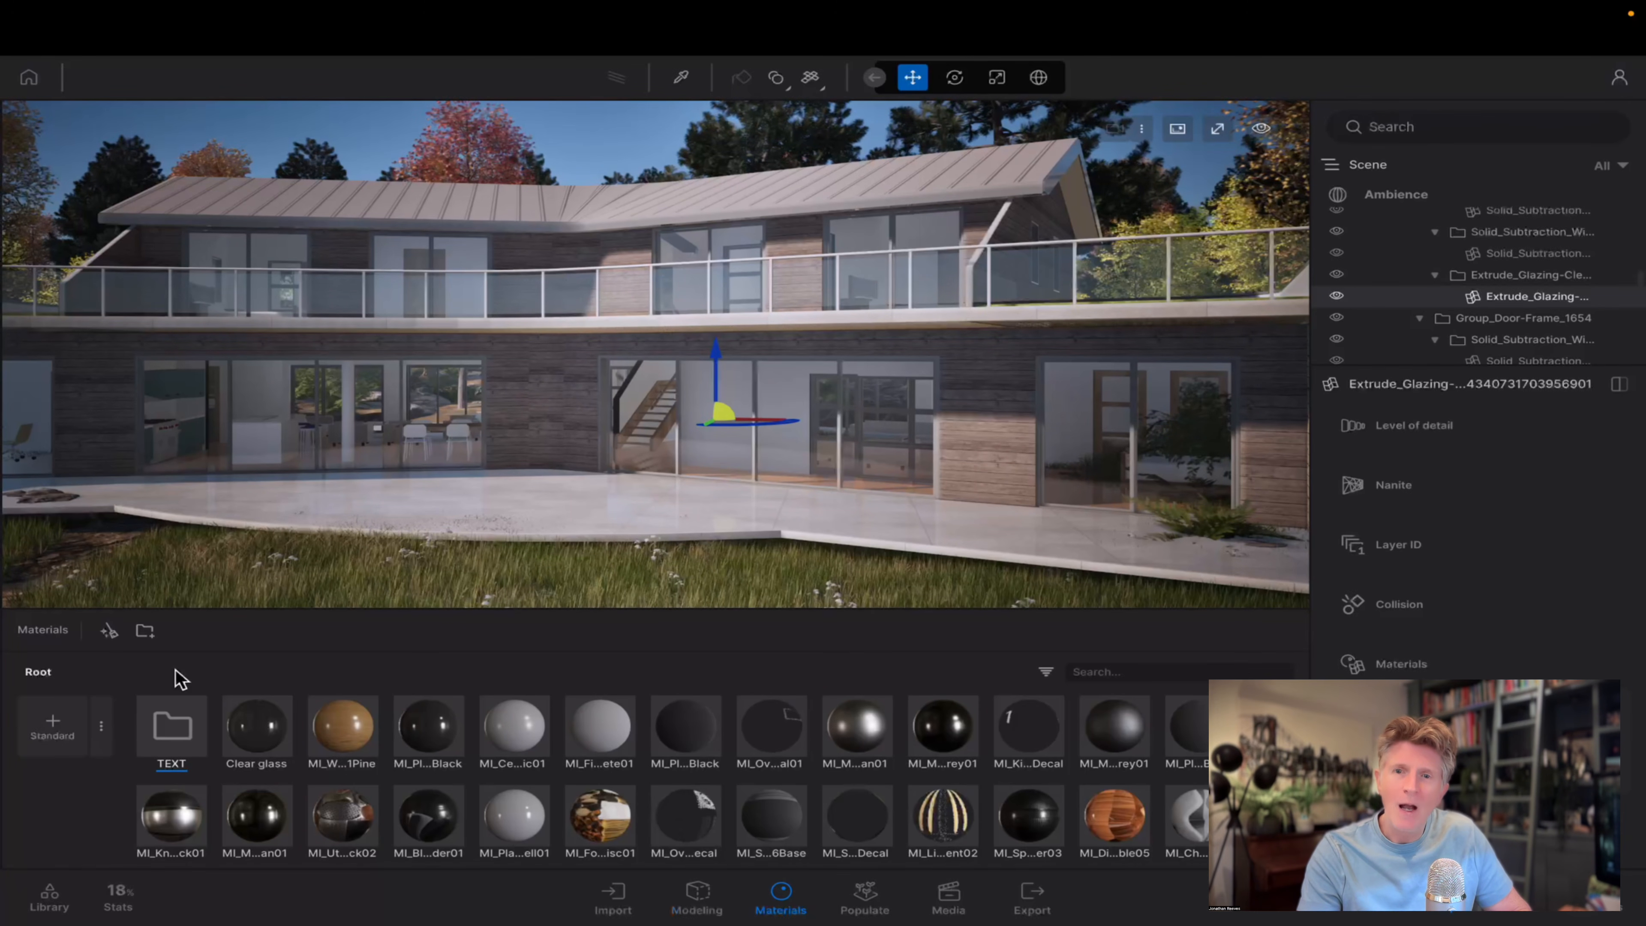
text(URES)
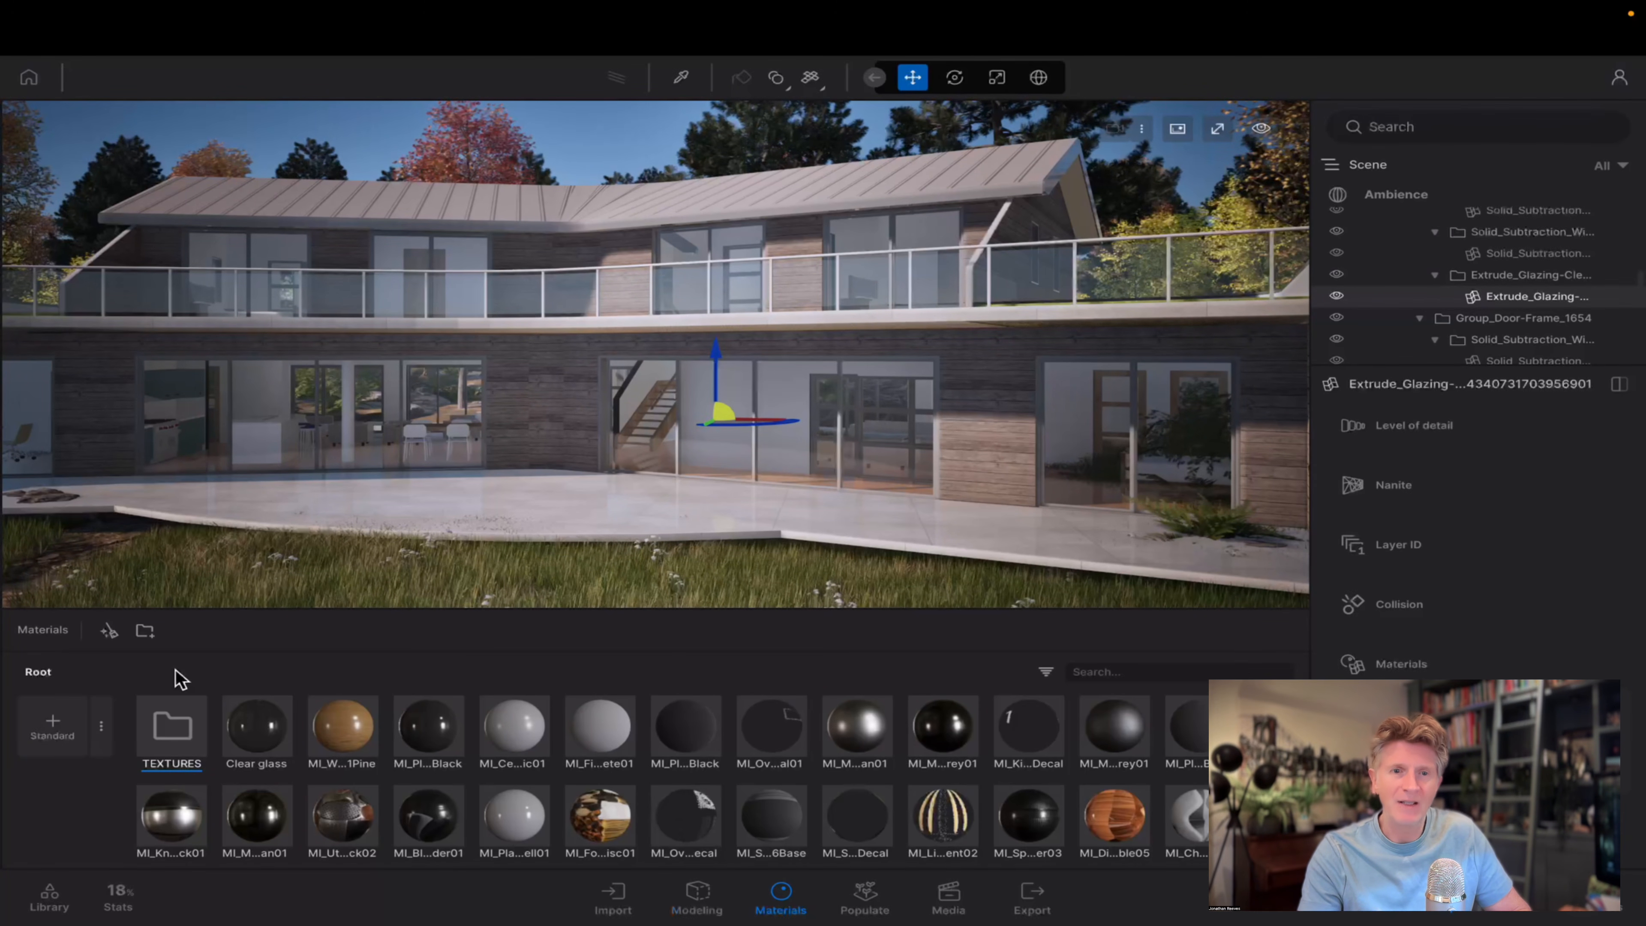
key(Return)
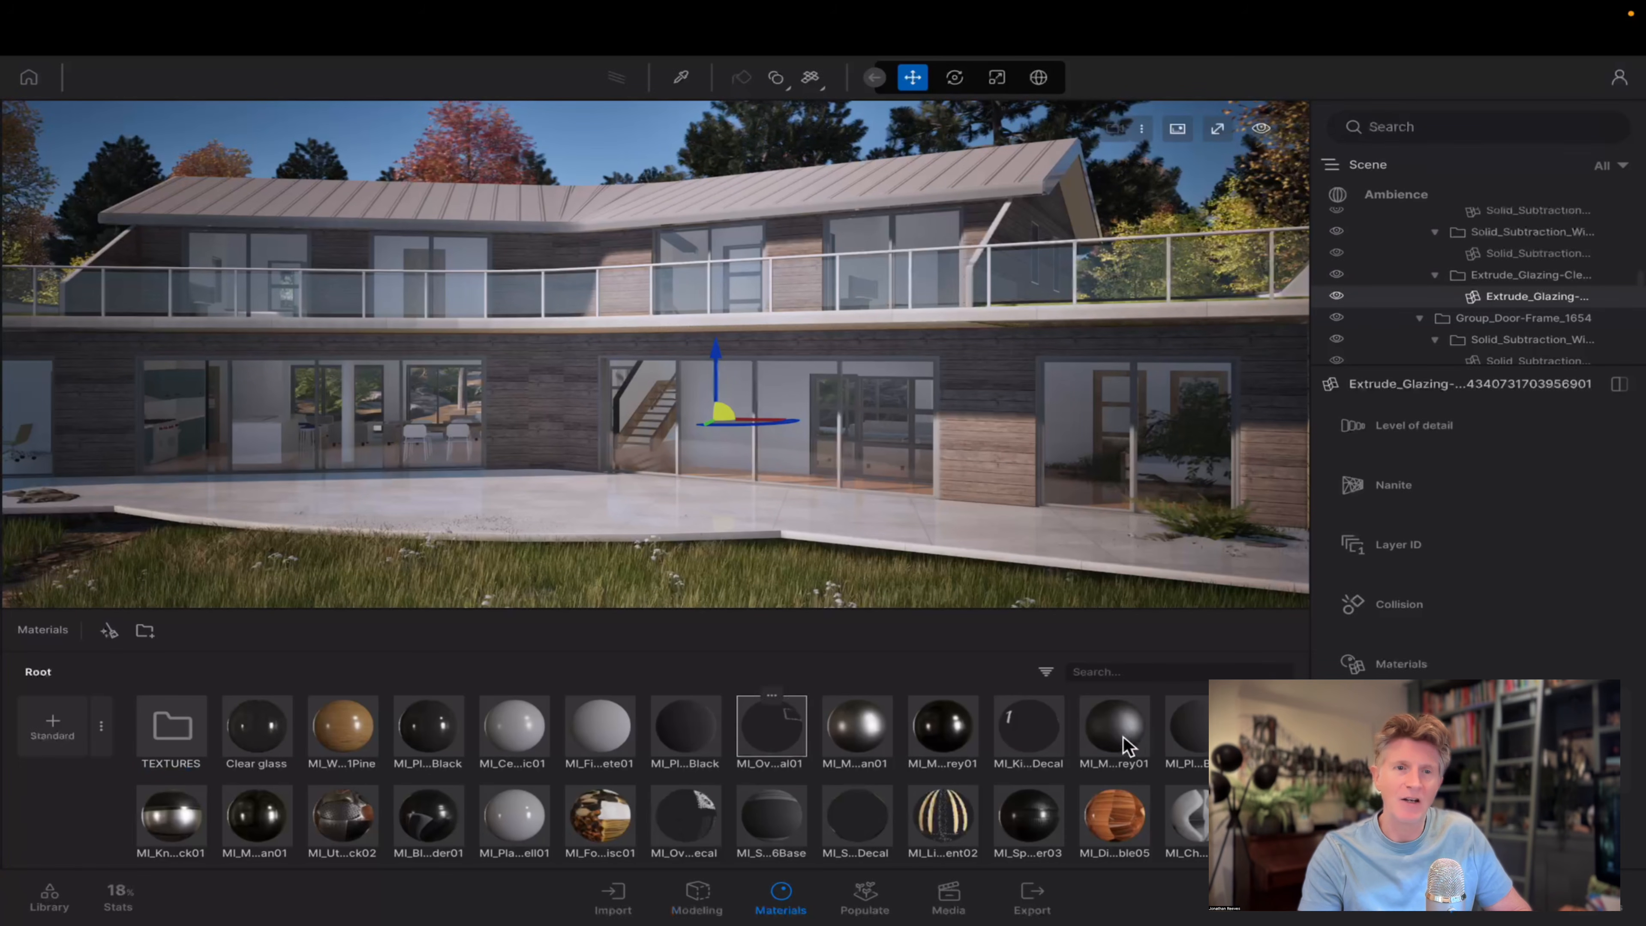
Move three batches of materials, starting from Clear glass, MI_KnifeRack01 and MI_Candle01, into the TEXTURES folder.
click(1192, 735)
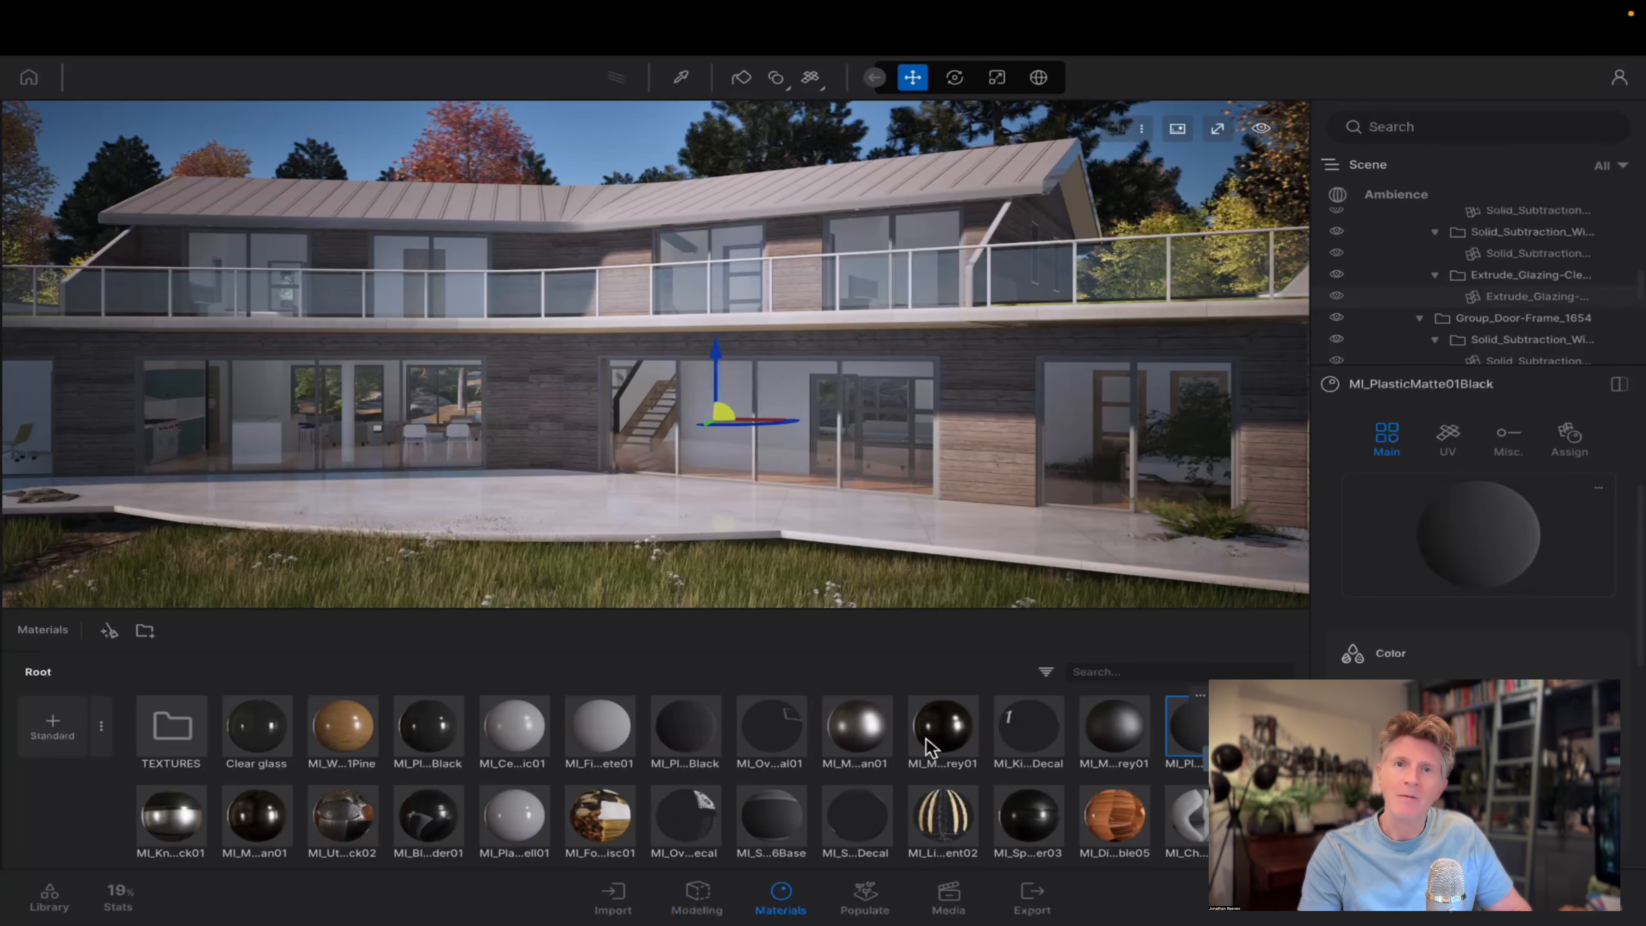
shift+click(258, 726)
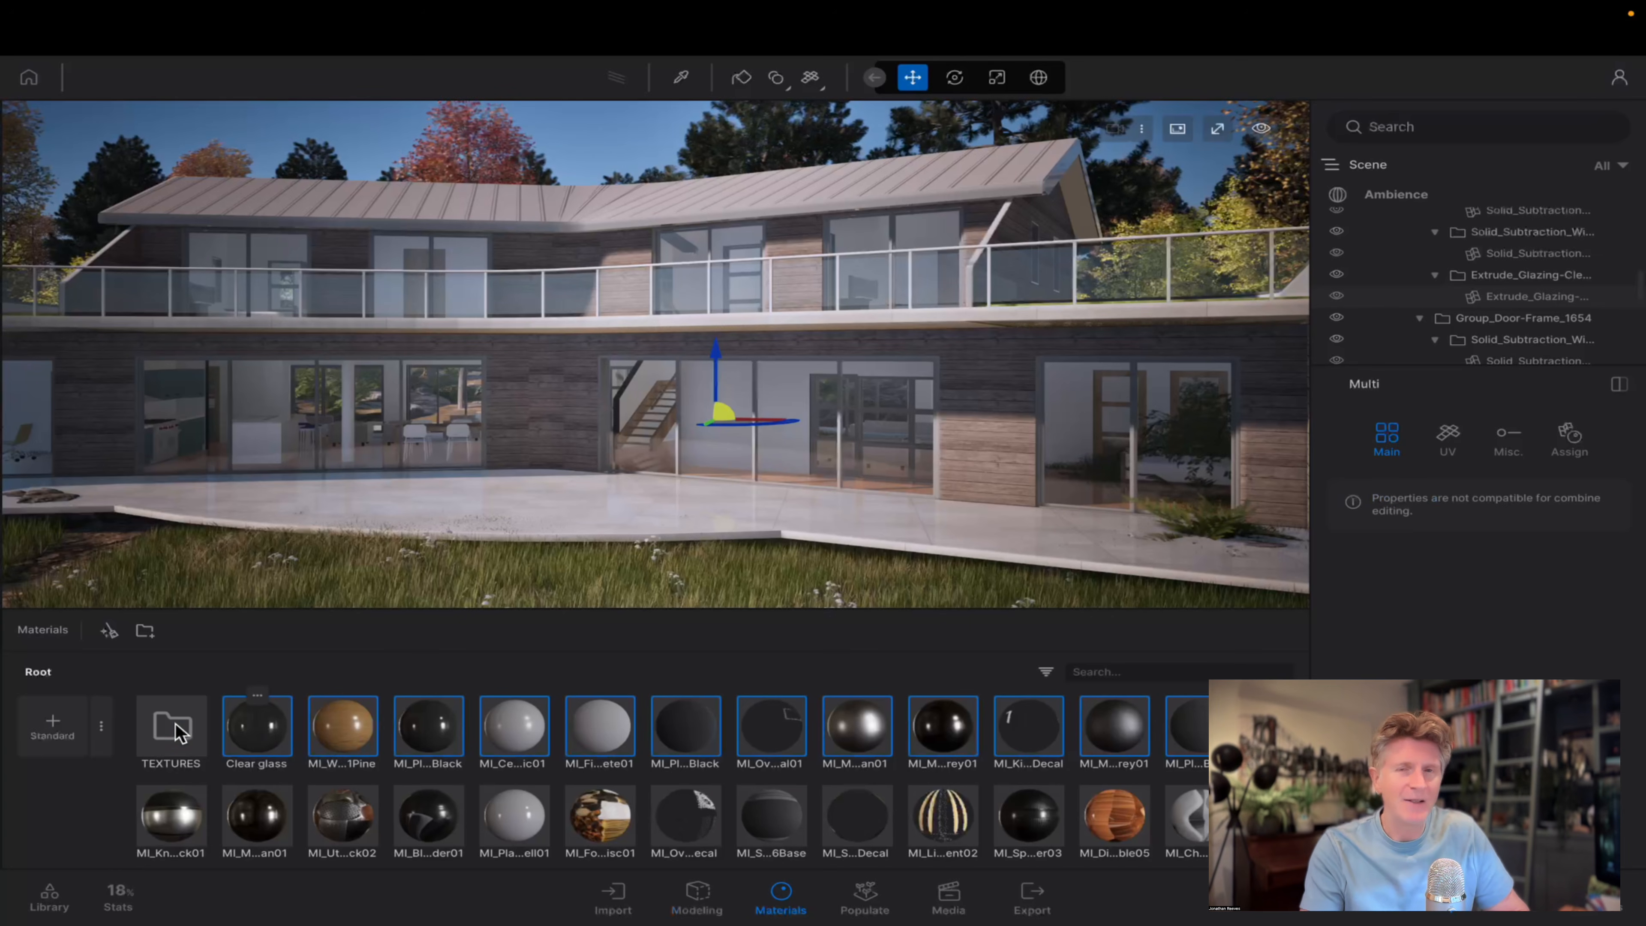
drag(258, 725, 175, 723)
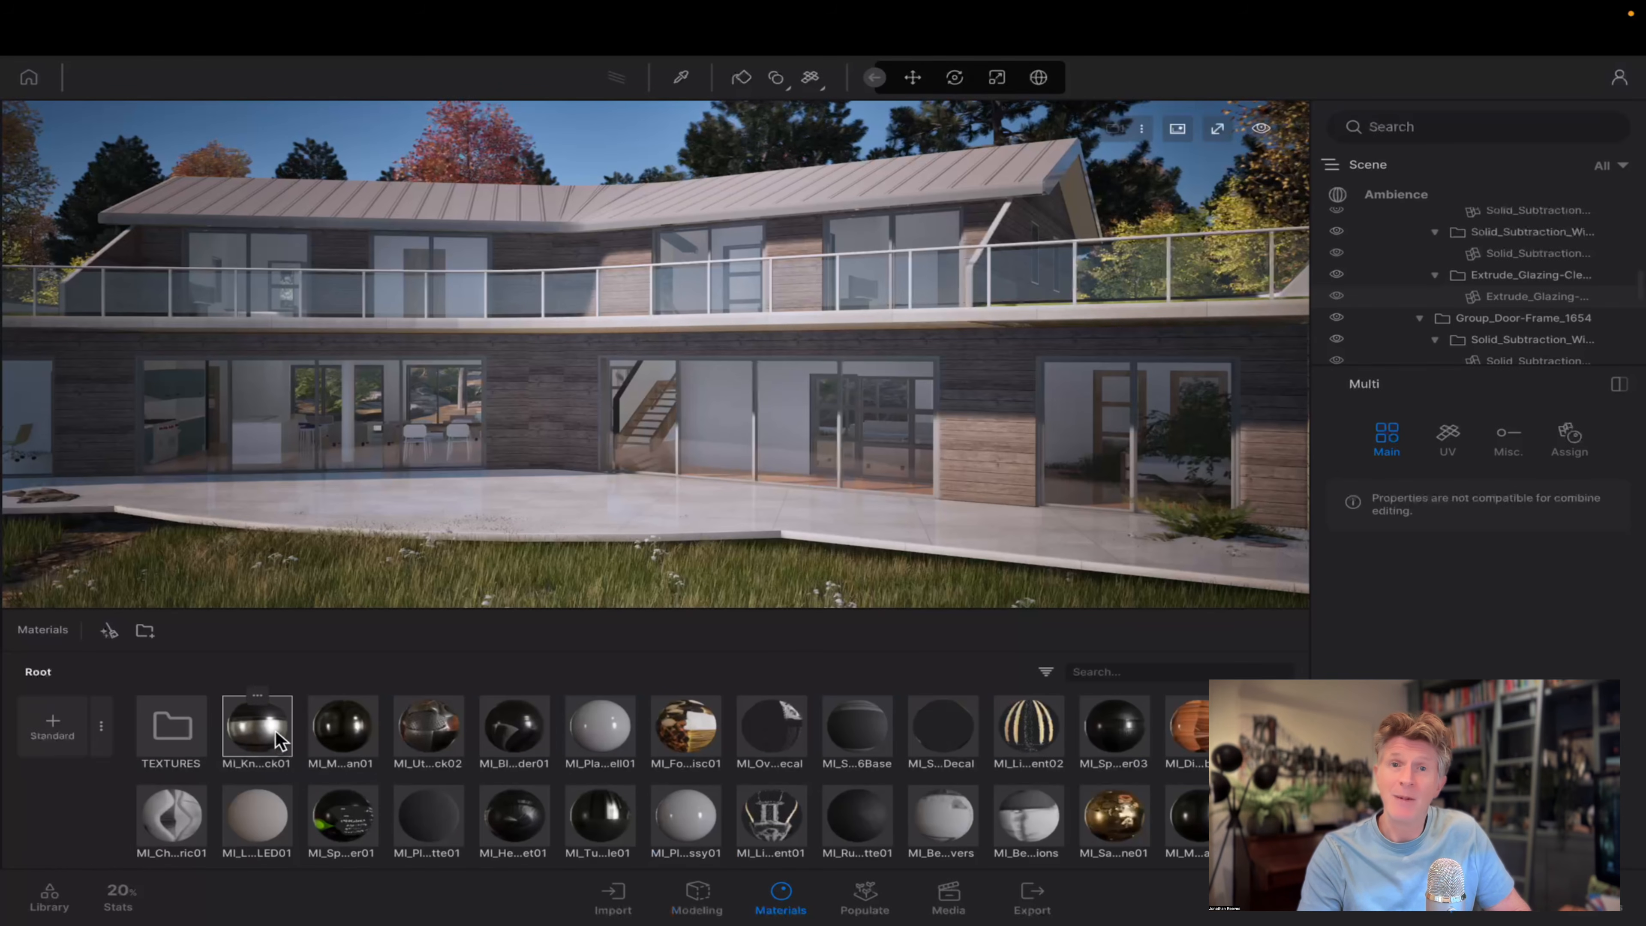
shift+click(1193, 808)
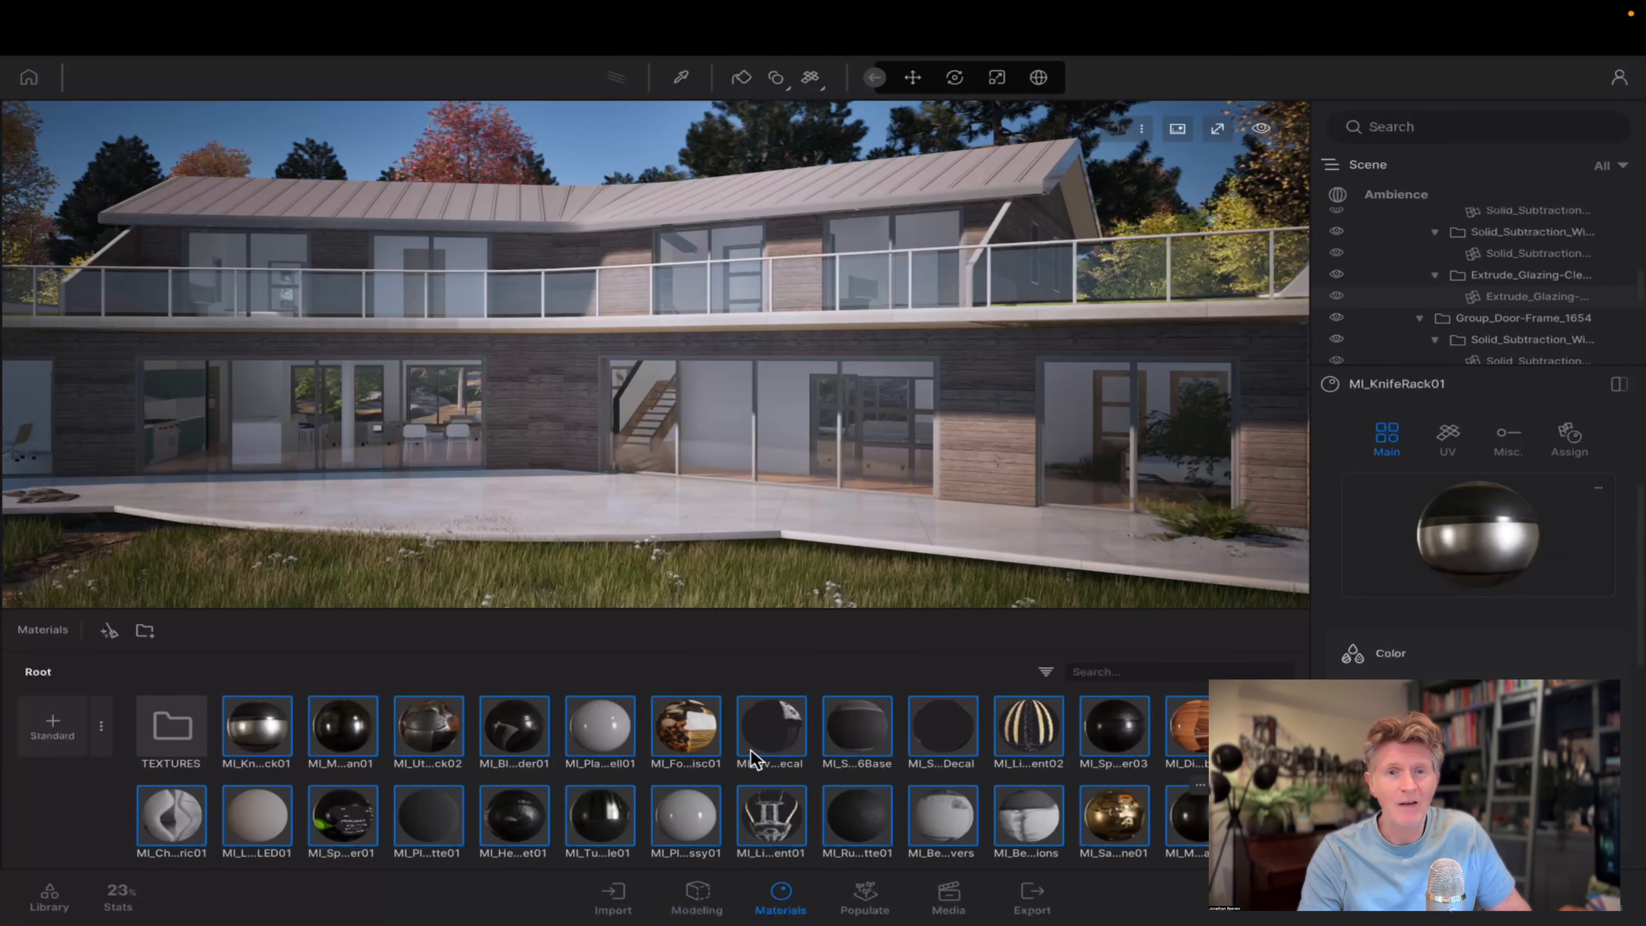
drag(258, 725, 173, 722)
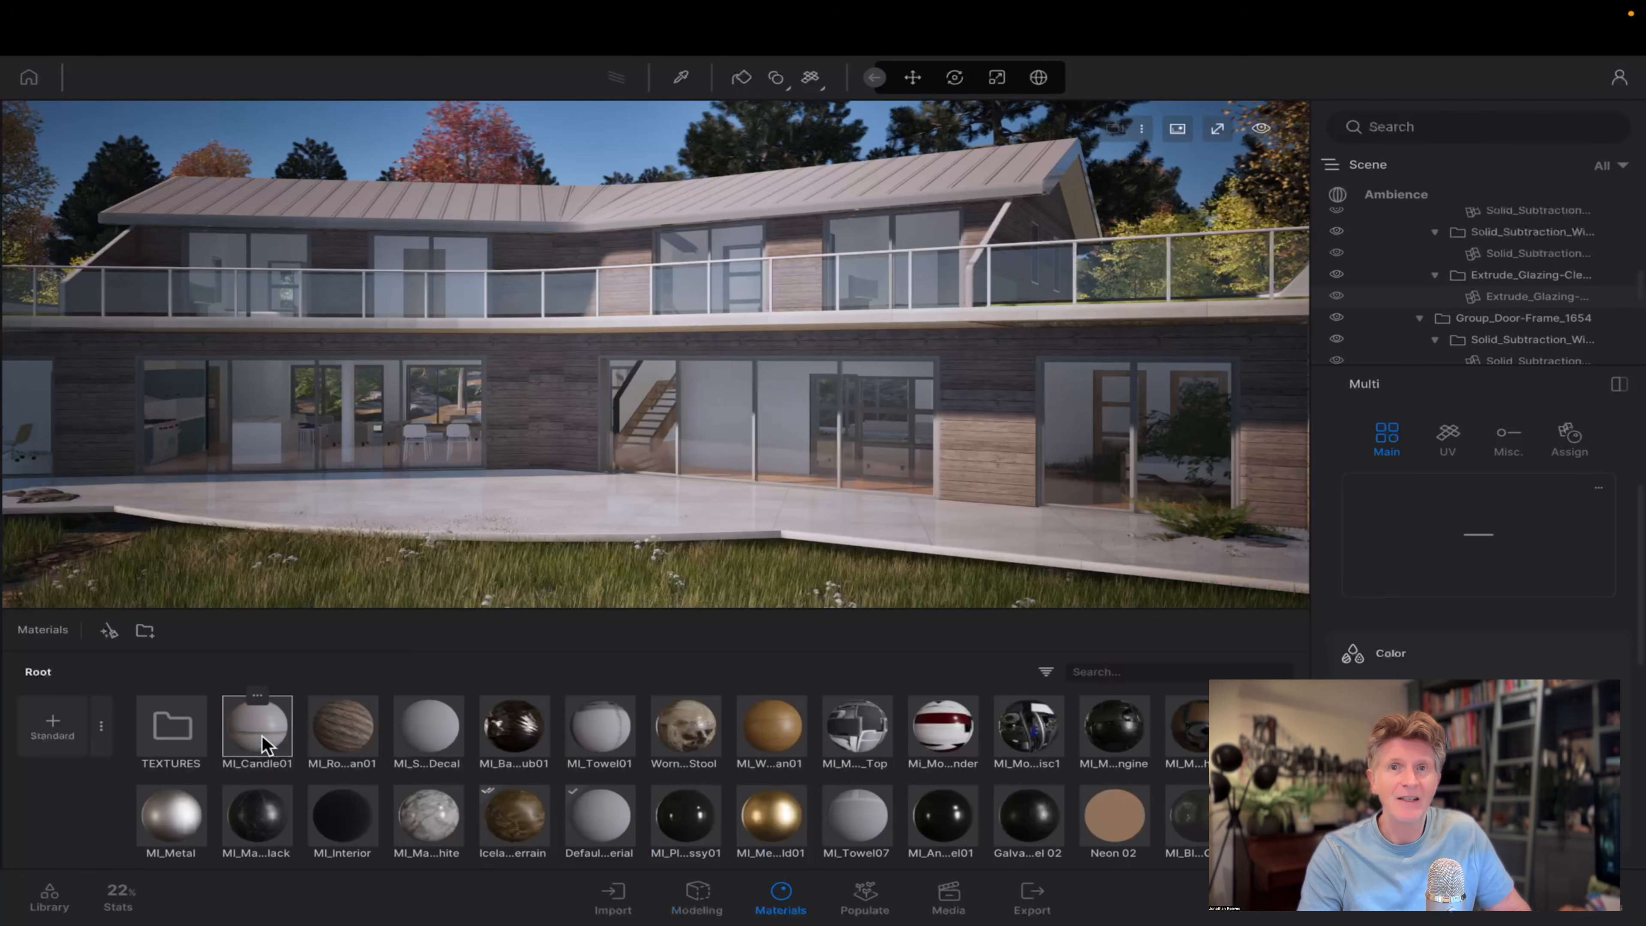
shift+click(1191, 818)
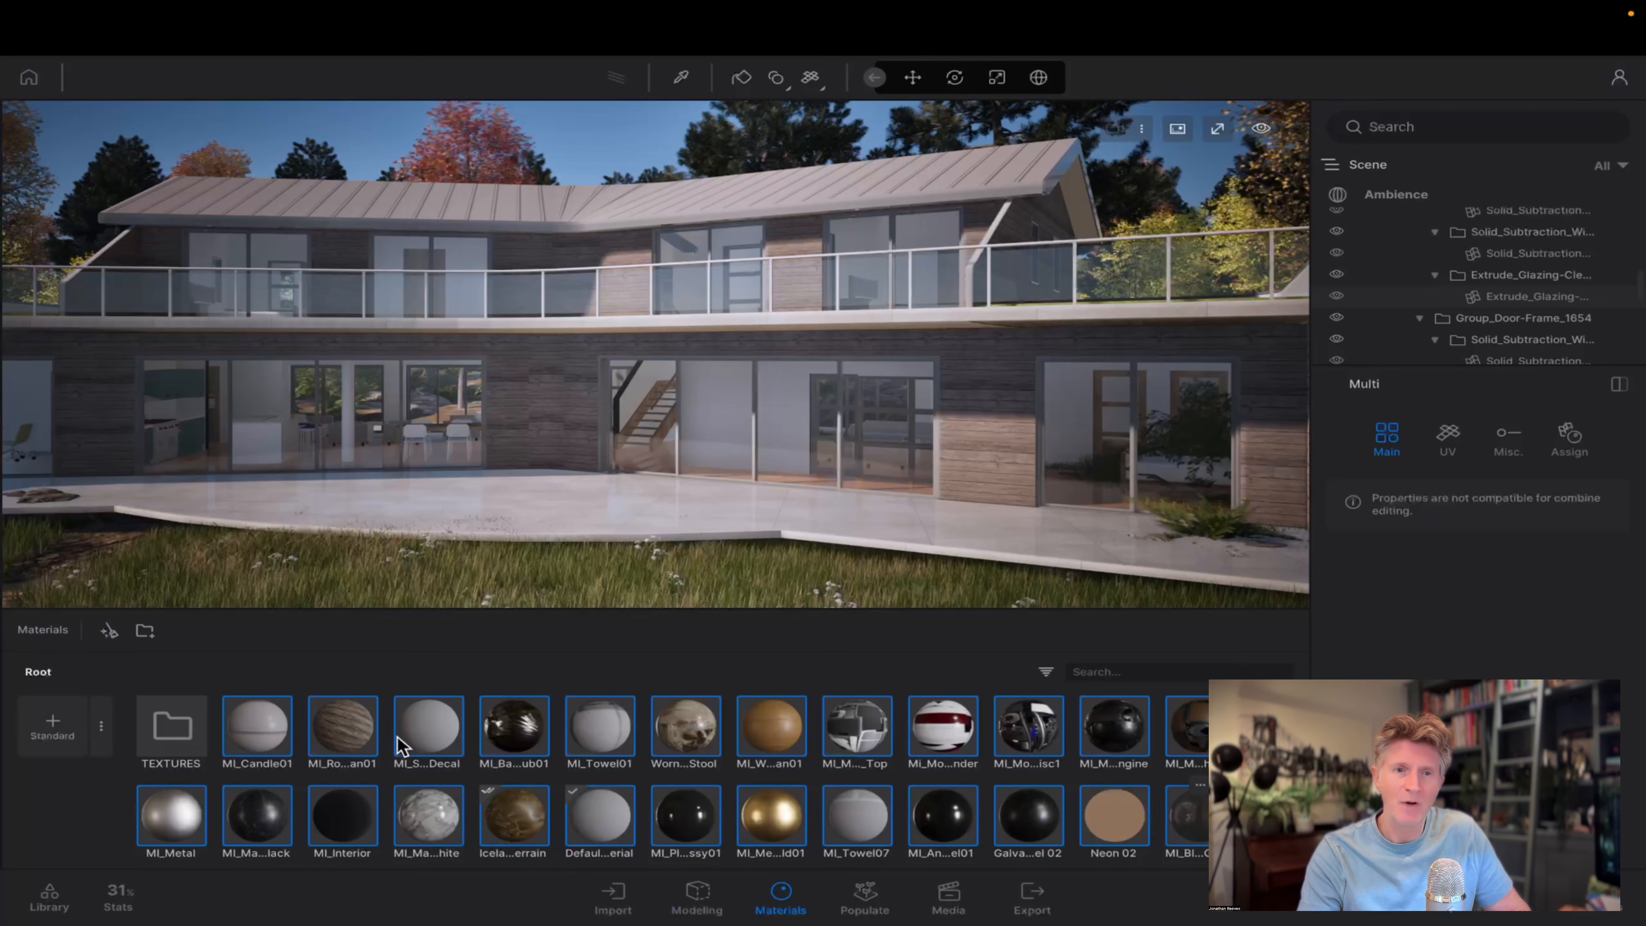
drag(186, 735, 177, 733)
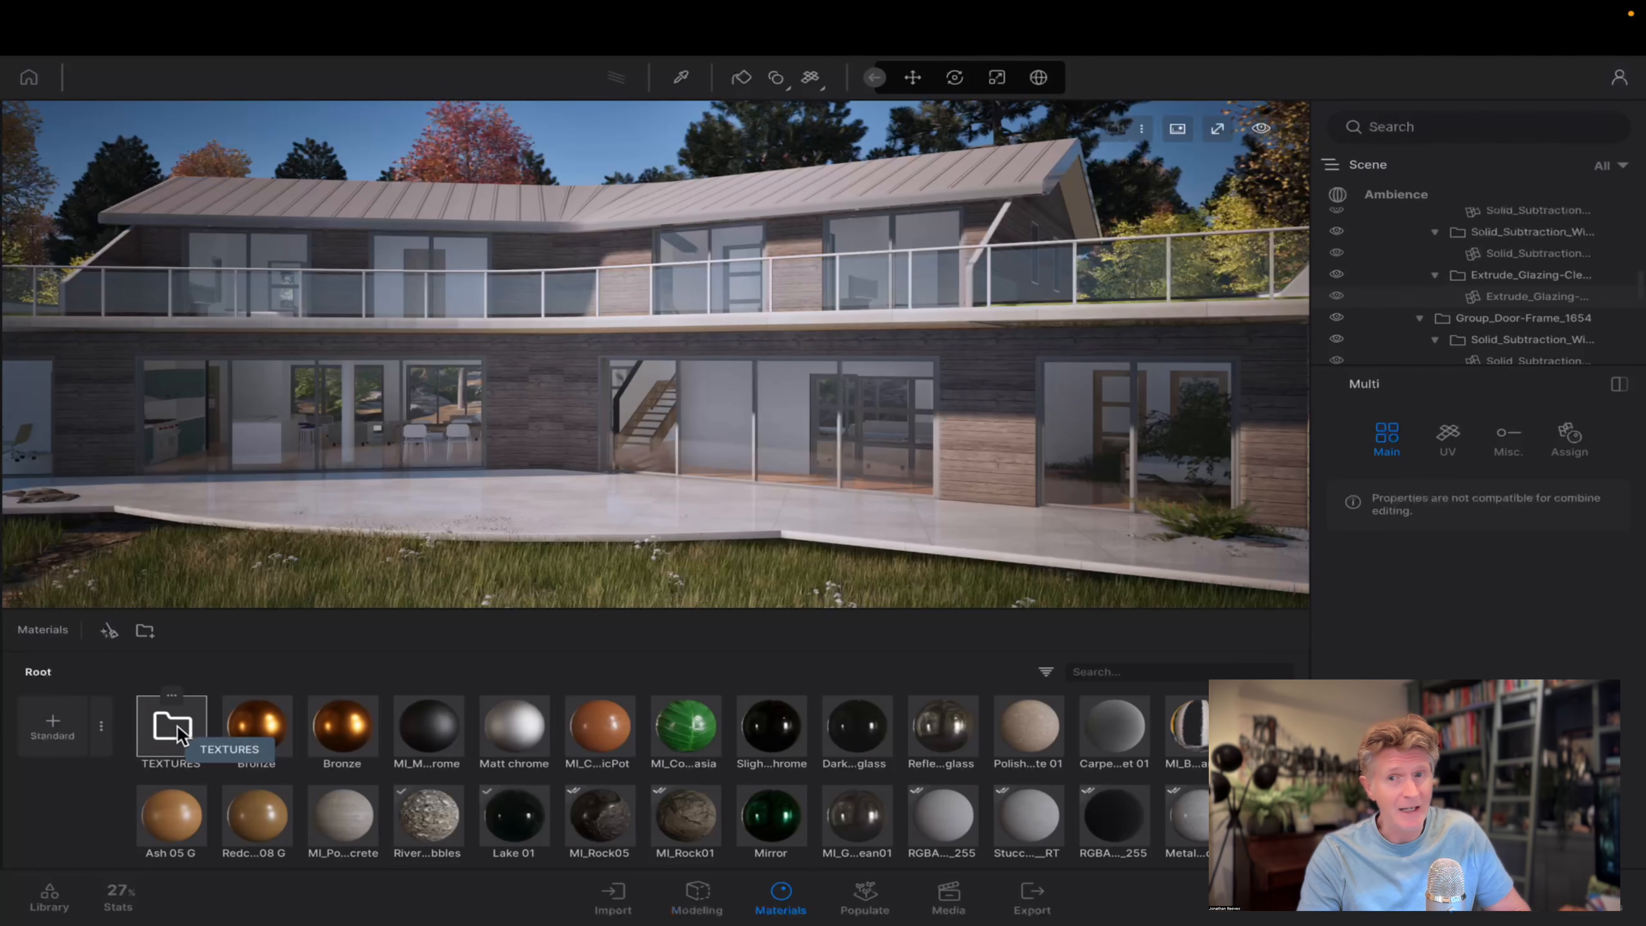
Try the Translucent, Fabric, Emissive, Water and Opaque filters on the material list and clear them all again.
click(1046, 673)
click(984, 457)
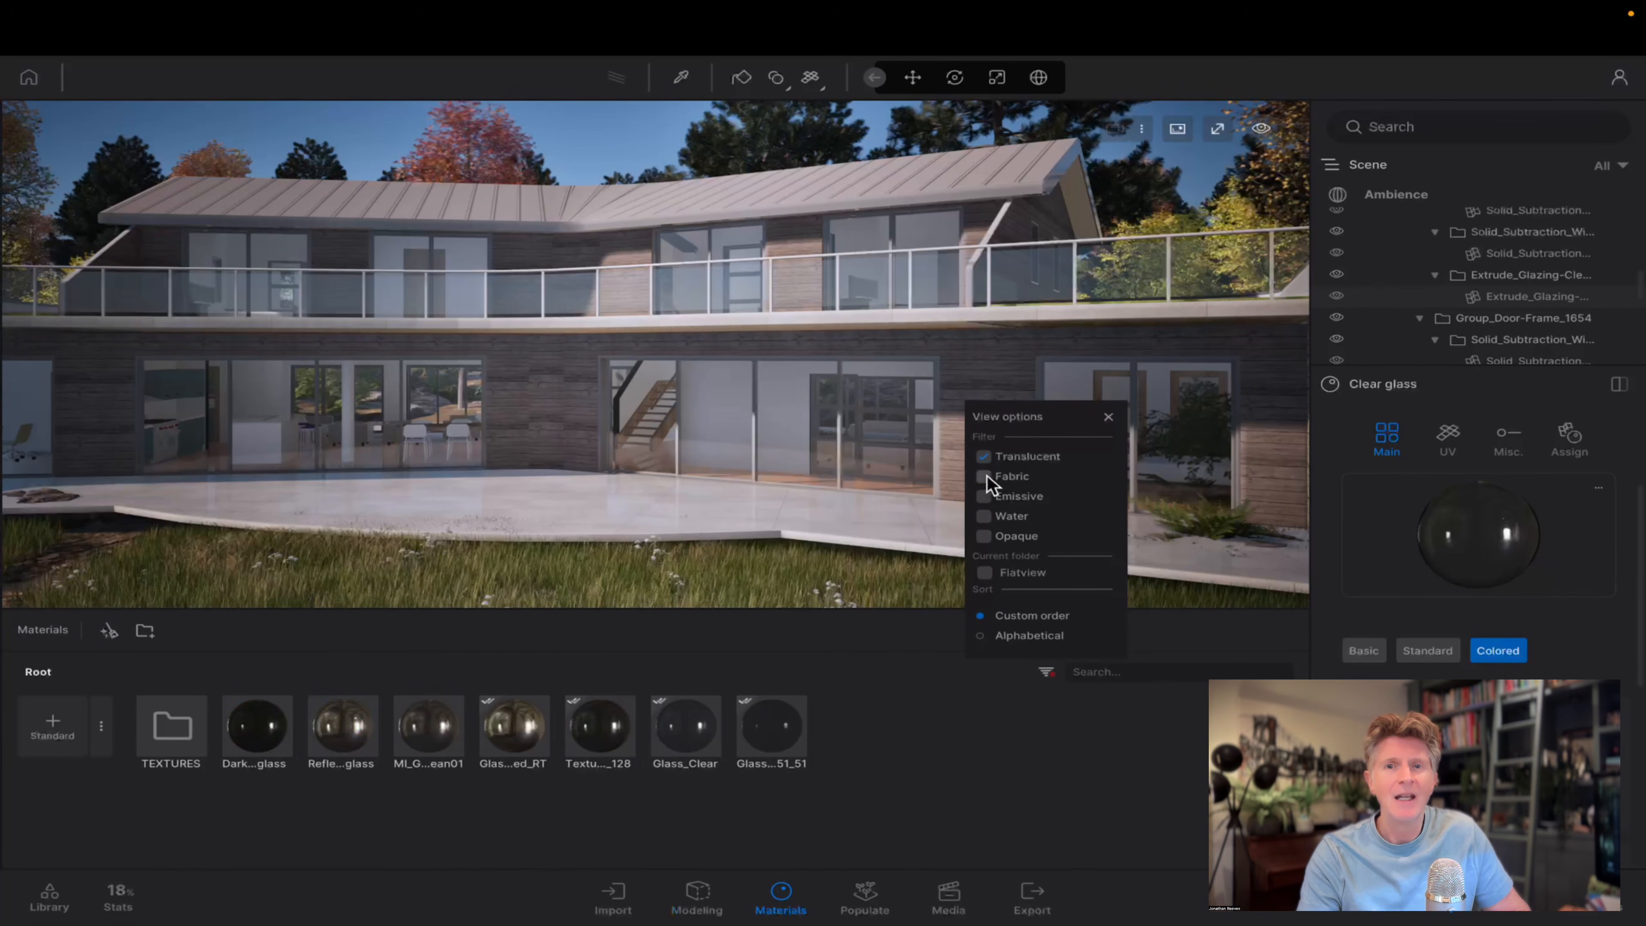
click(984, 476)
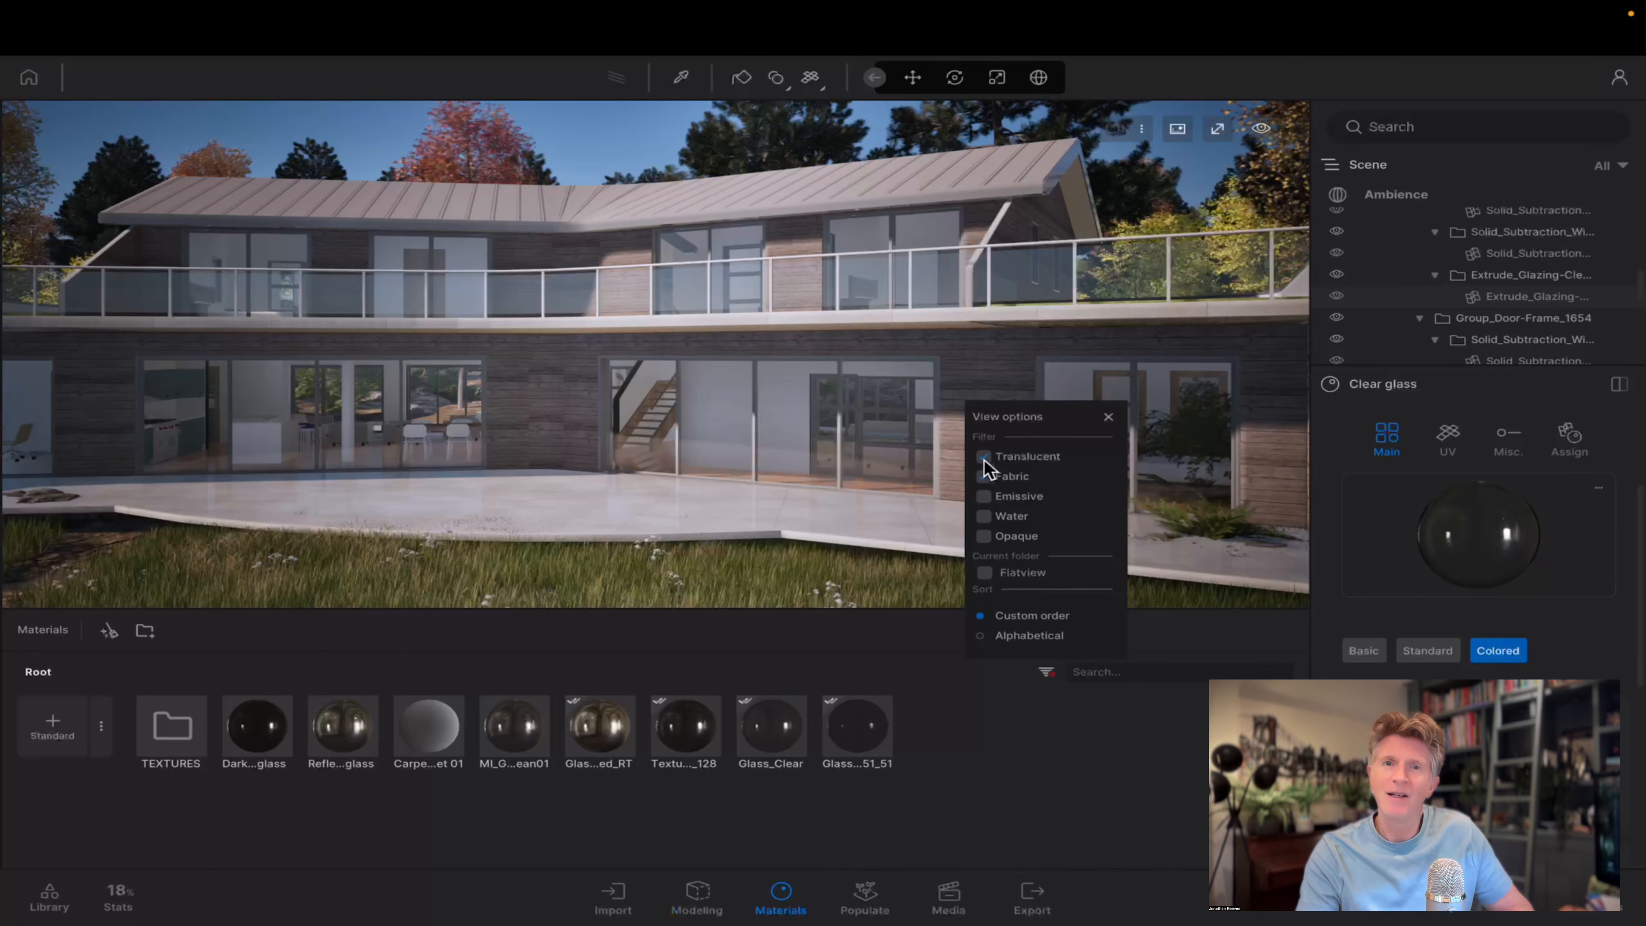
click(984, 497)
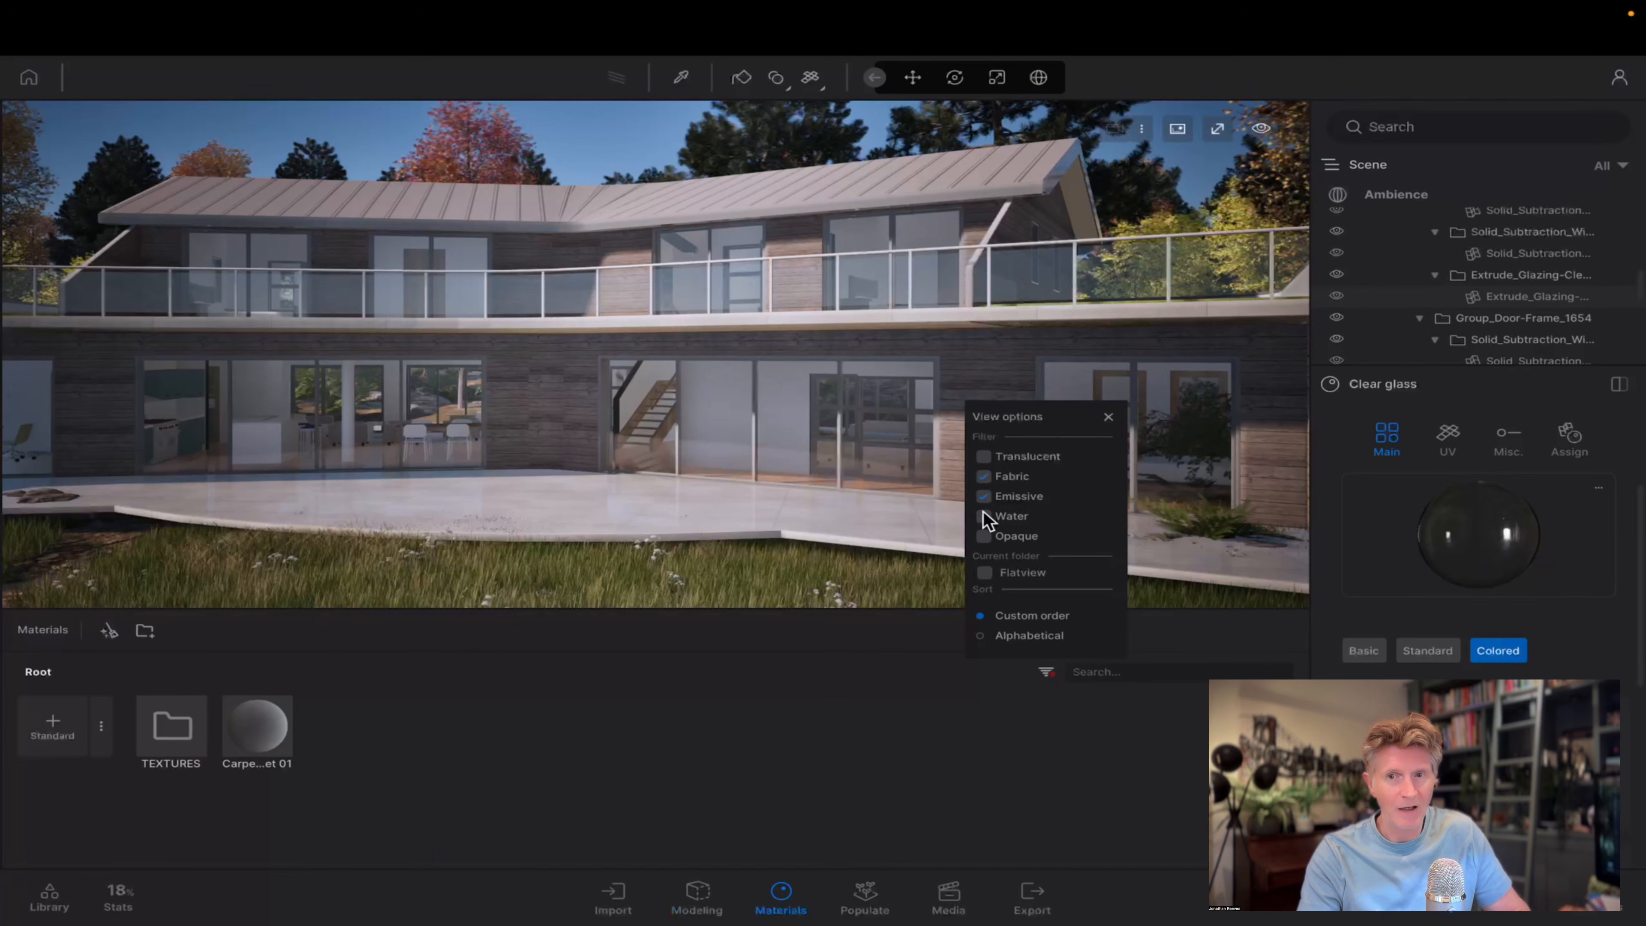
click(984, 517)
click(985, 537)
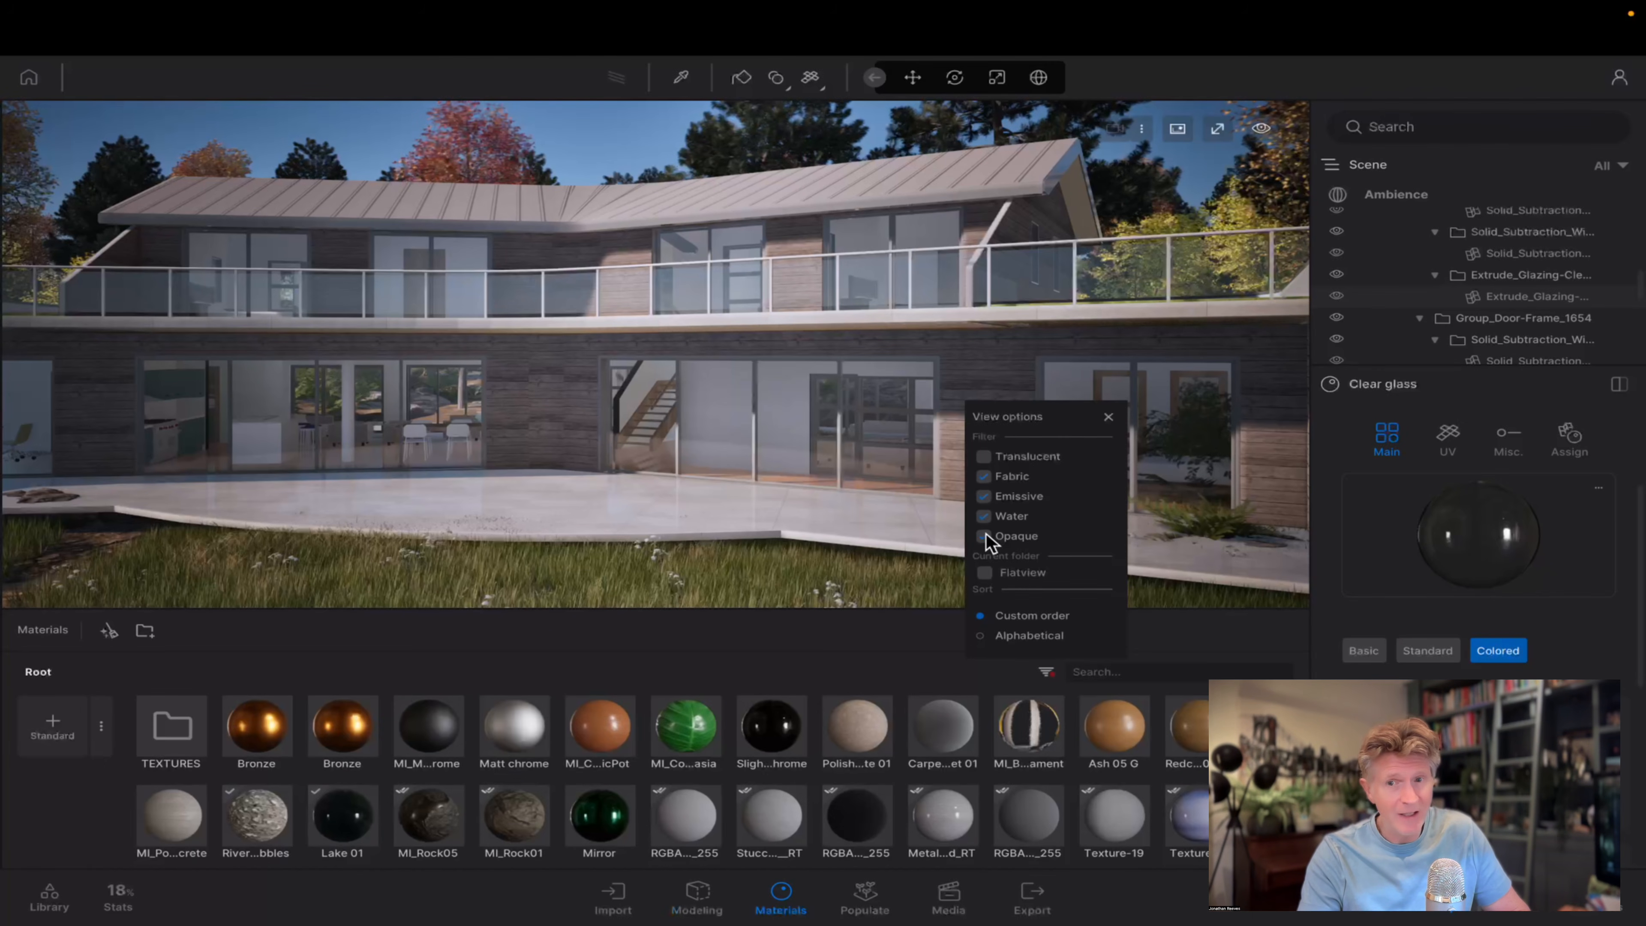
click(987, 478)
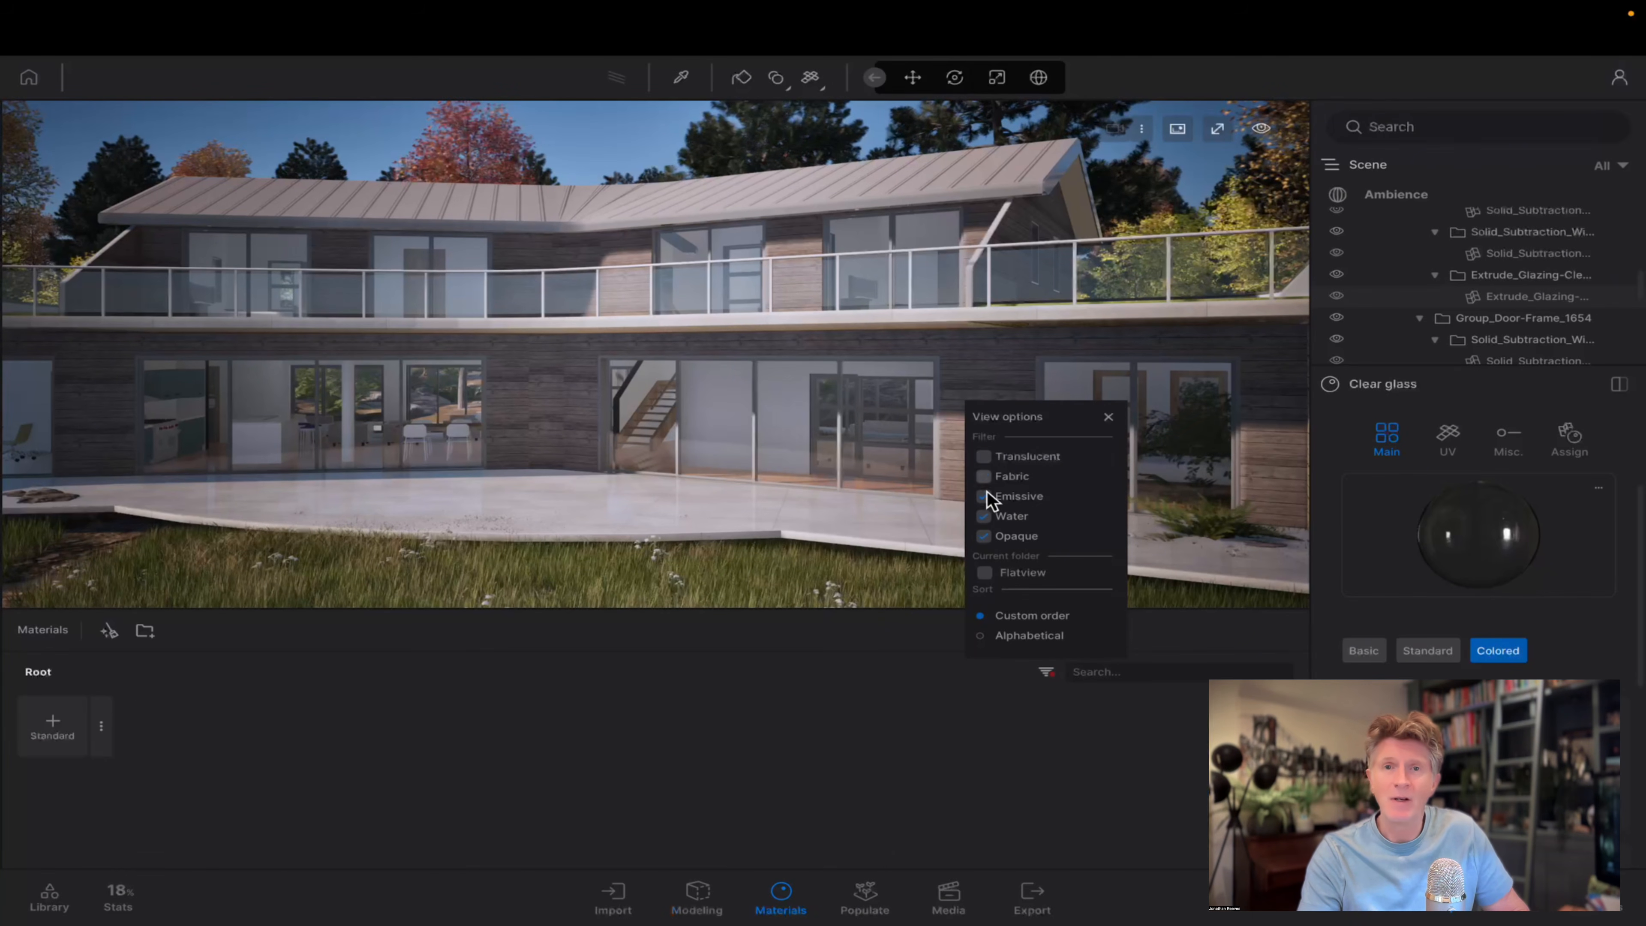
click(986, 497)
click(986, 519)
click(984, 538)
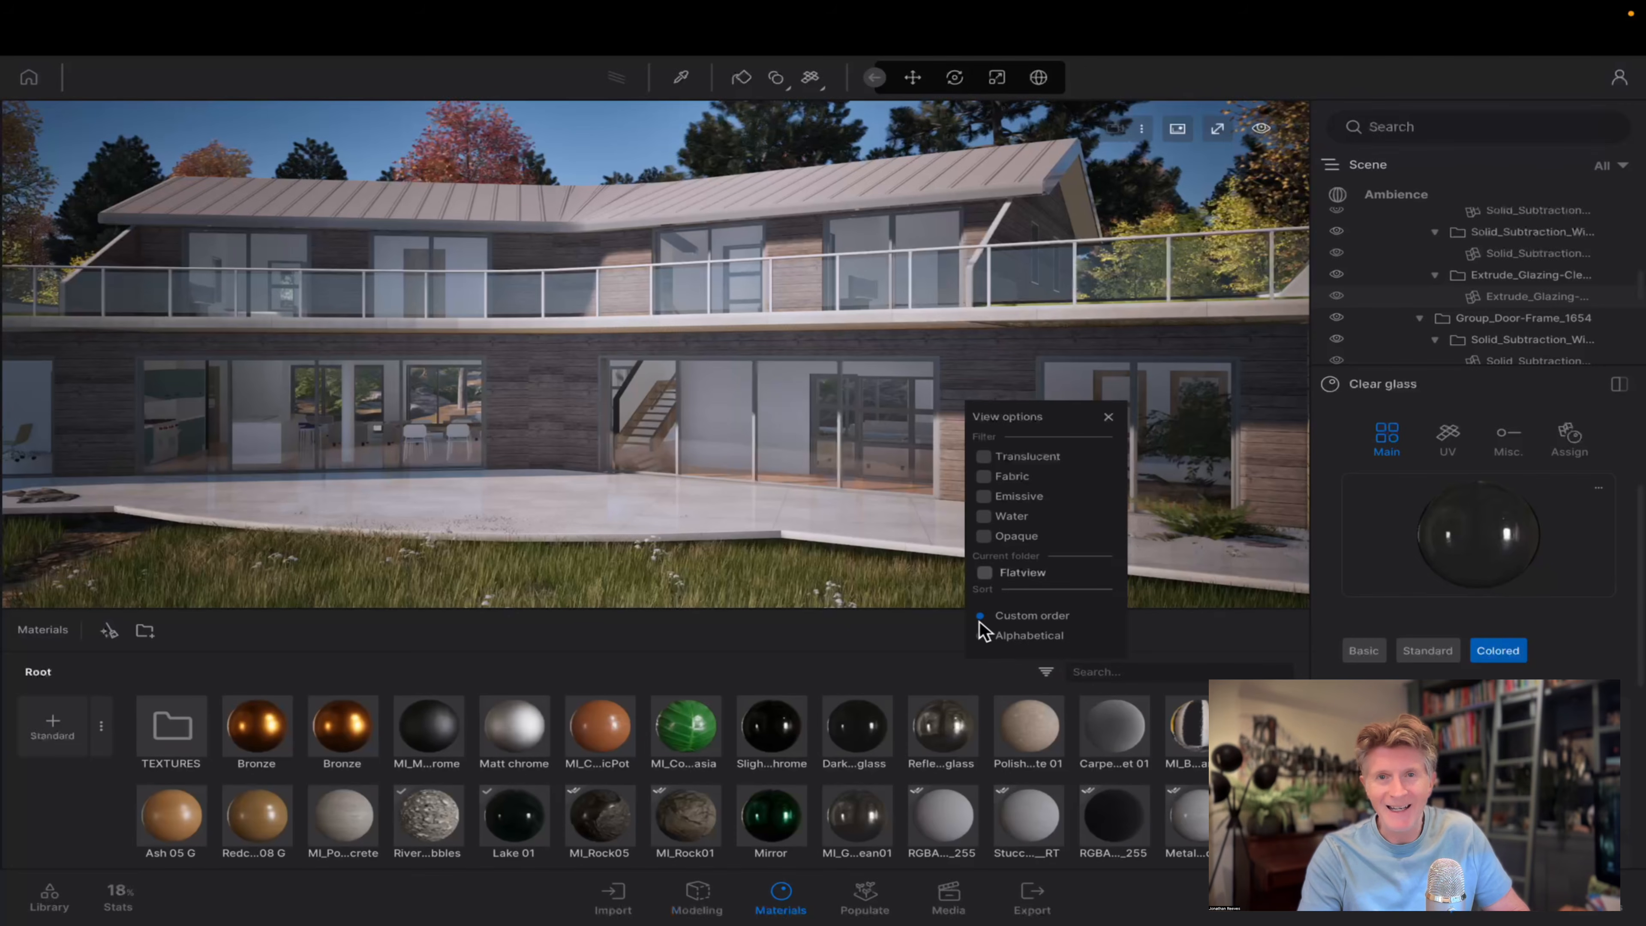
Try alphabetical sorting of the materials, restore Custom order and move the second Bronze material directly before Matt chrome.
click(980, 636)
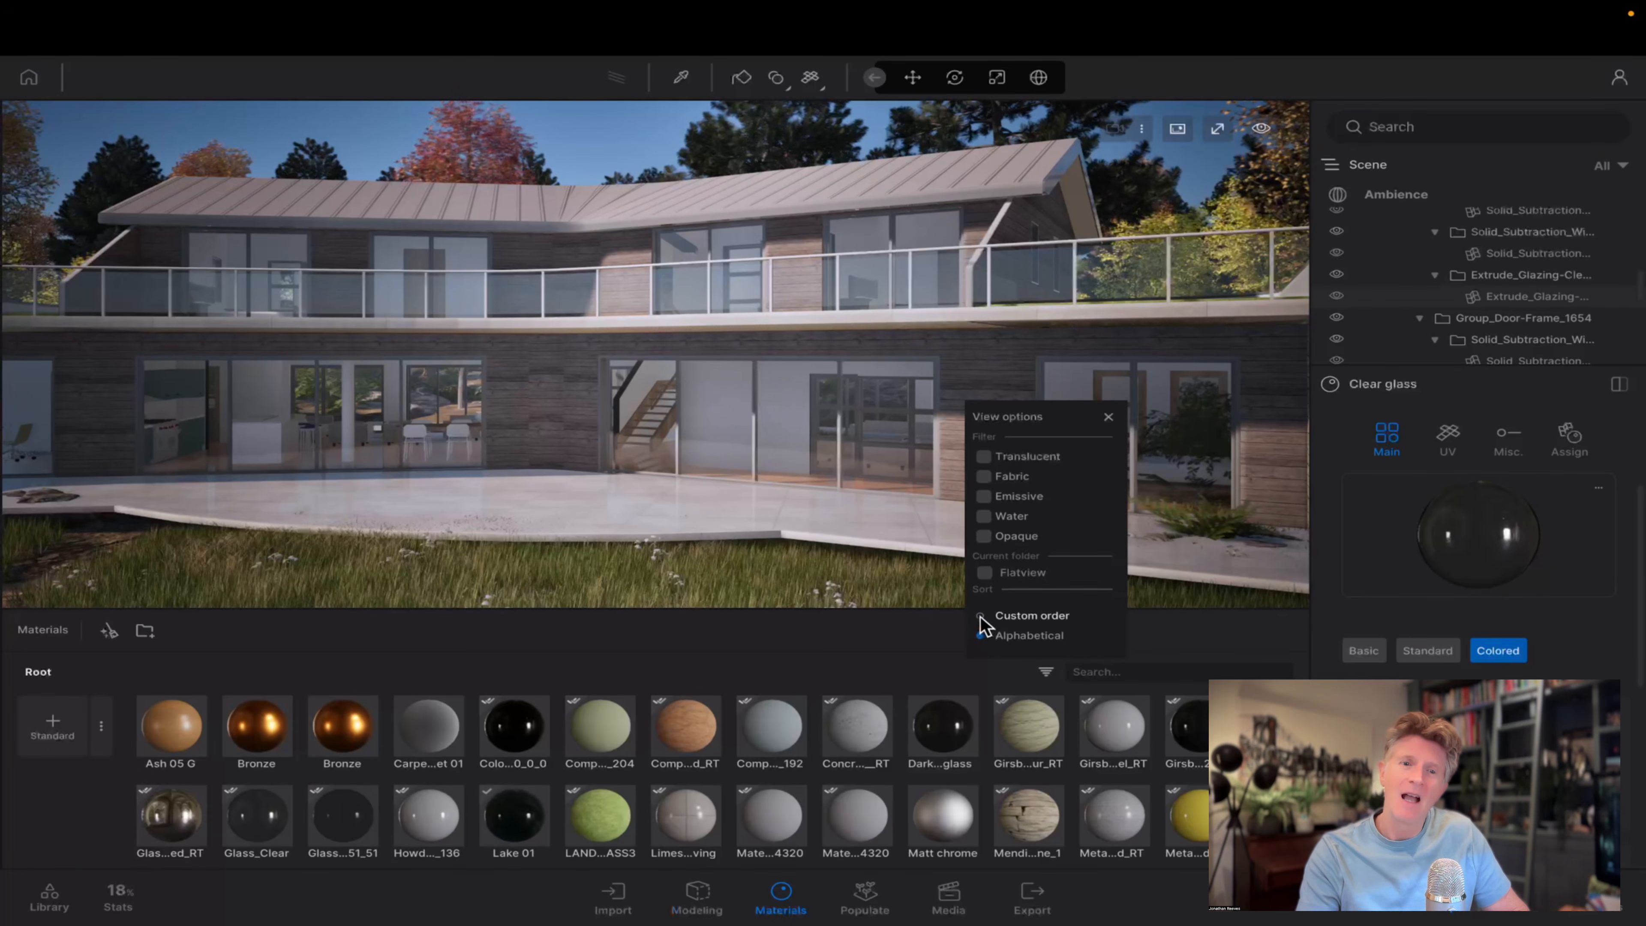
click(980, 616)
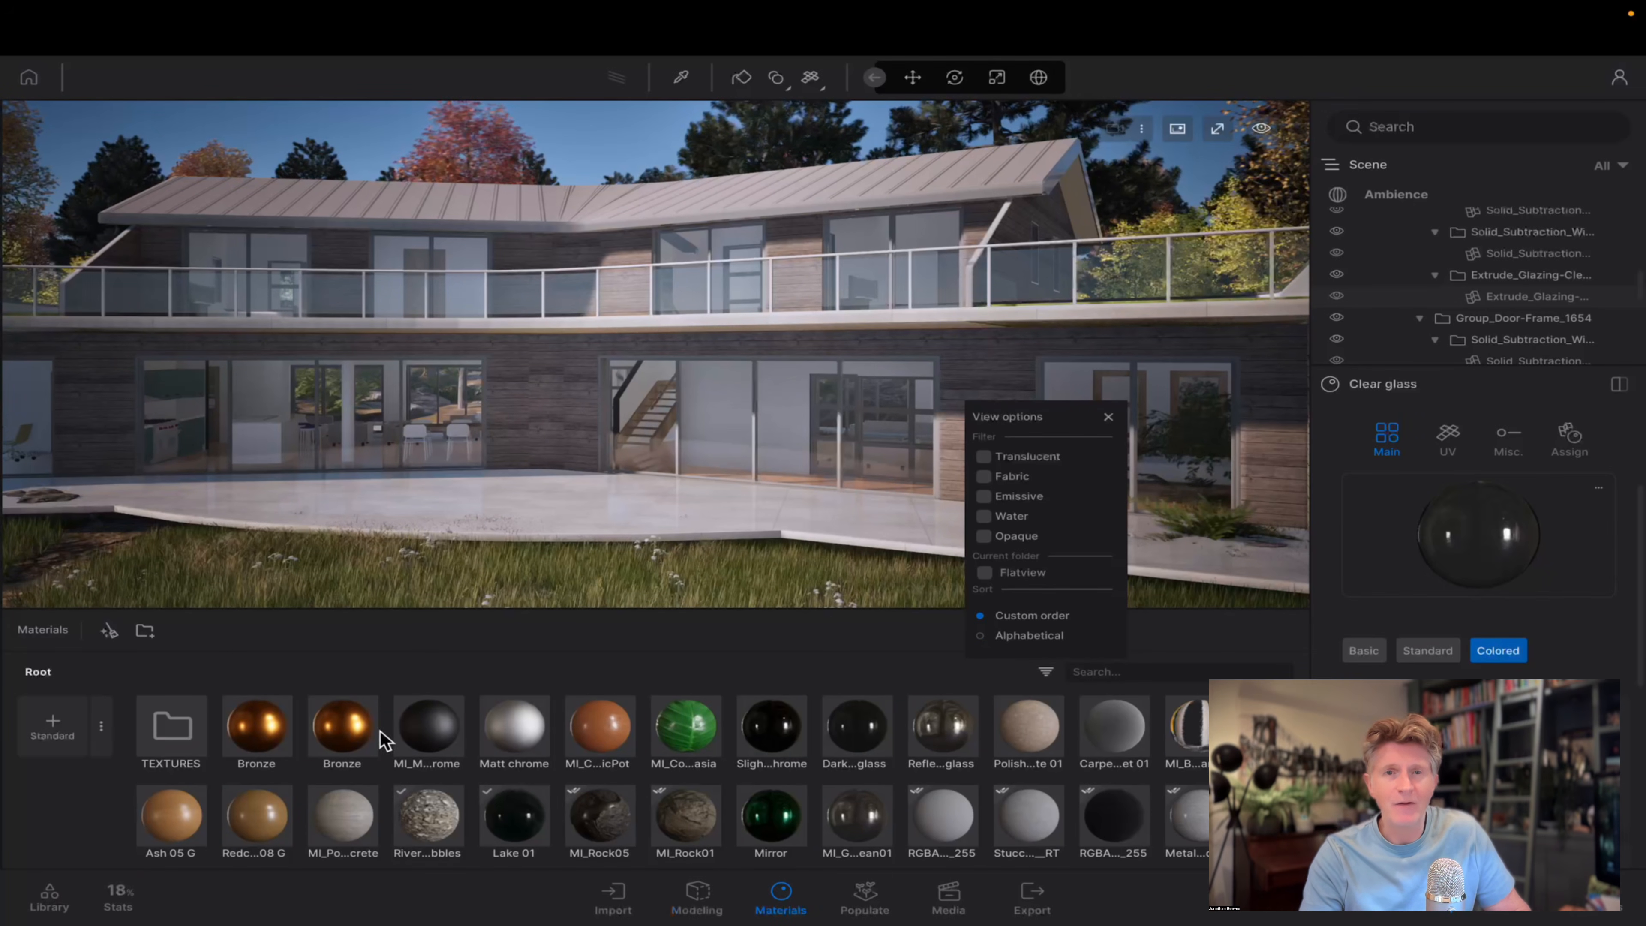
drag(342, 725, 472, 736)
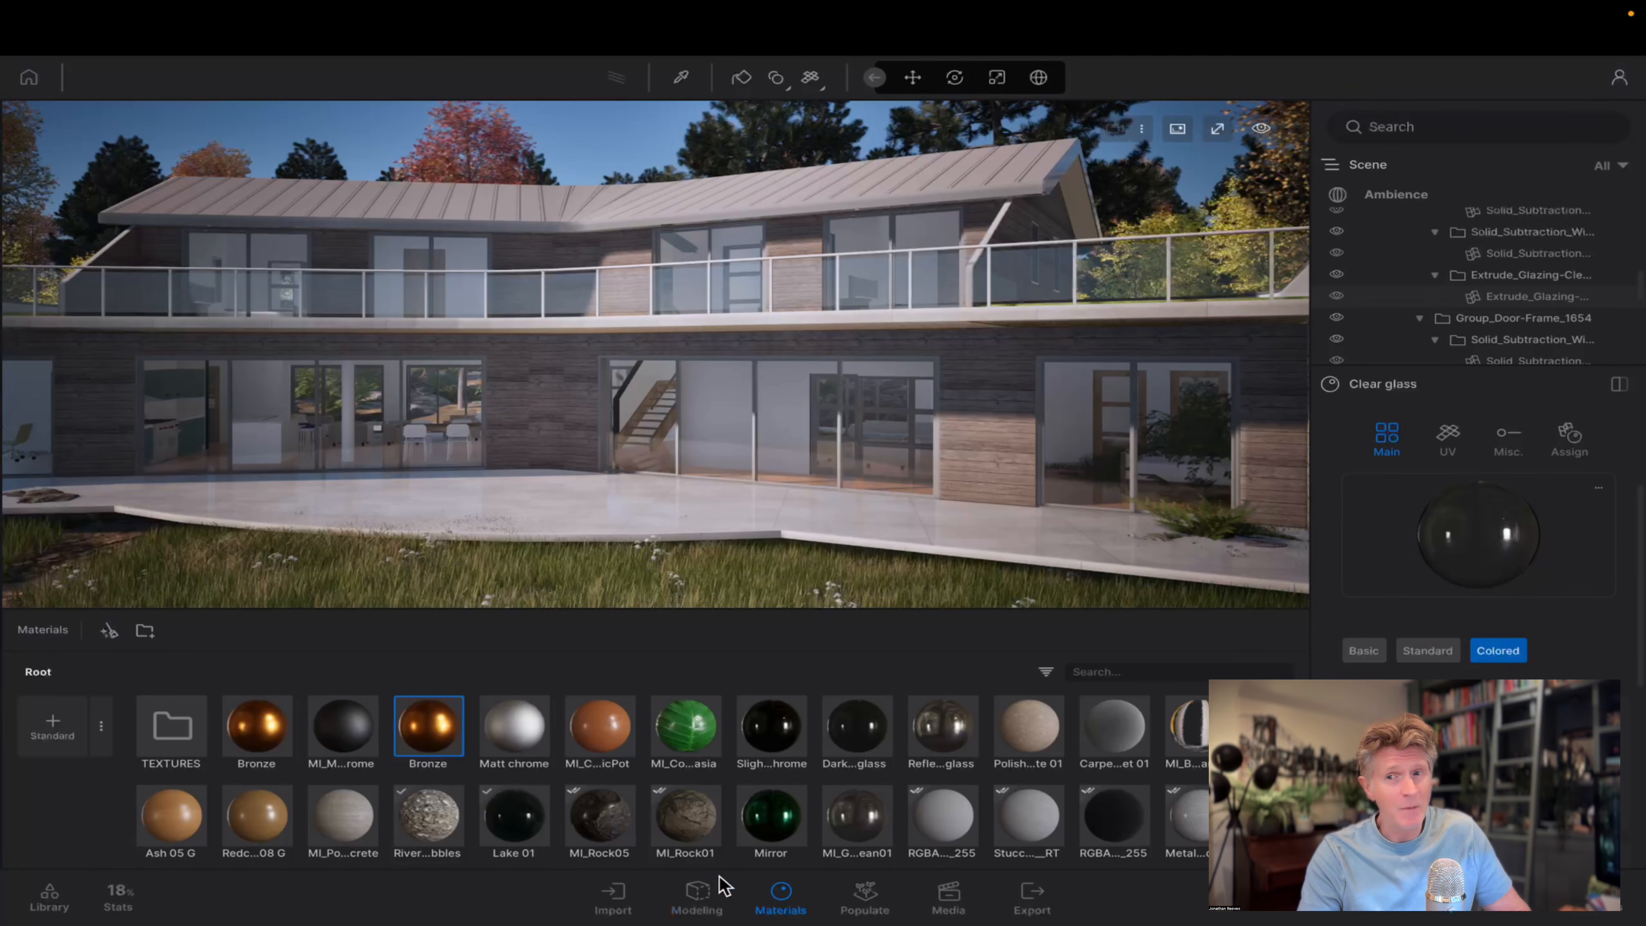
click(780, 893)
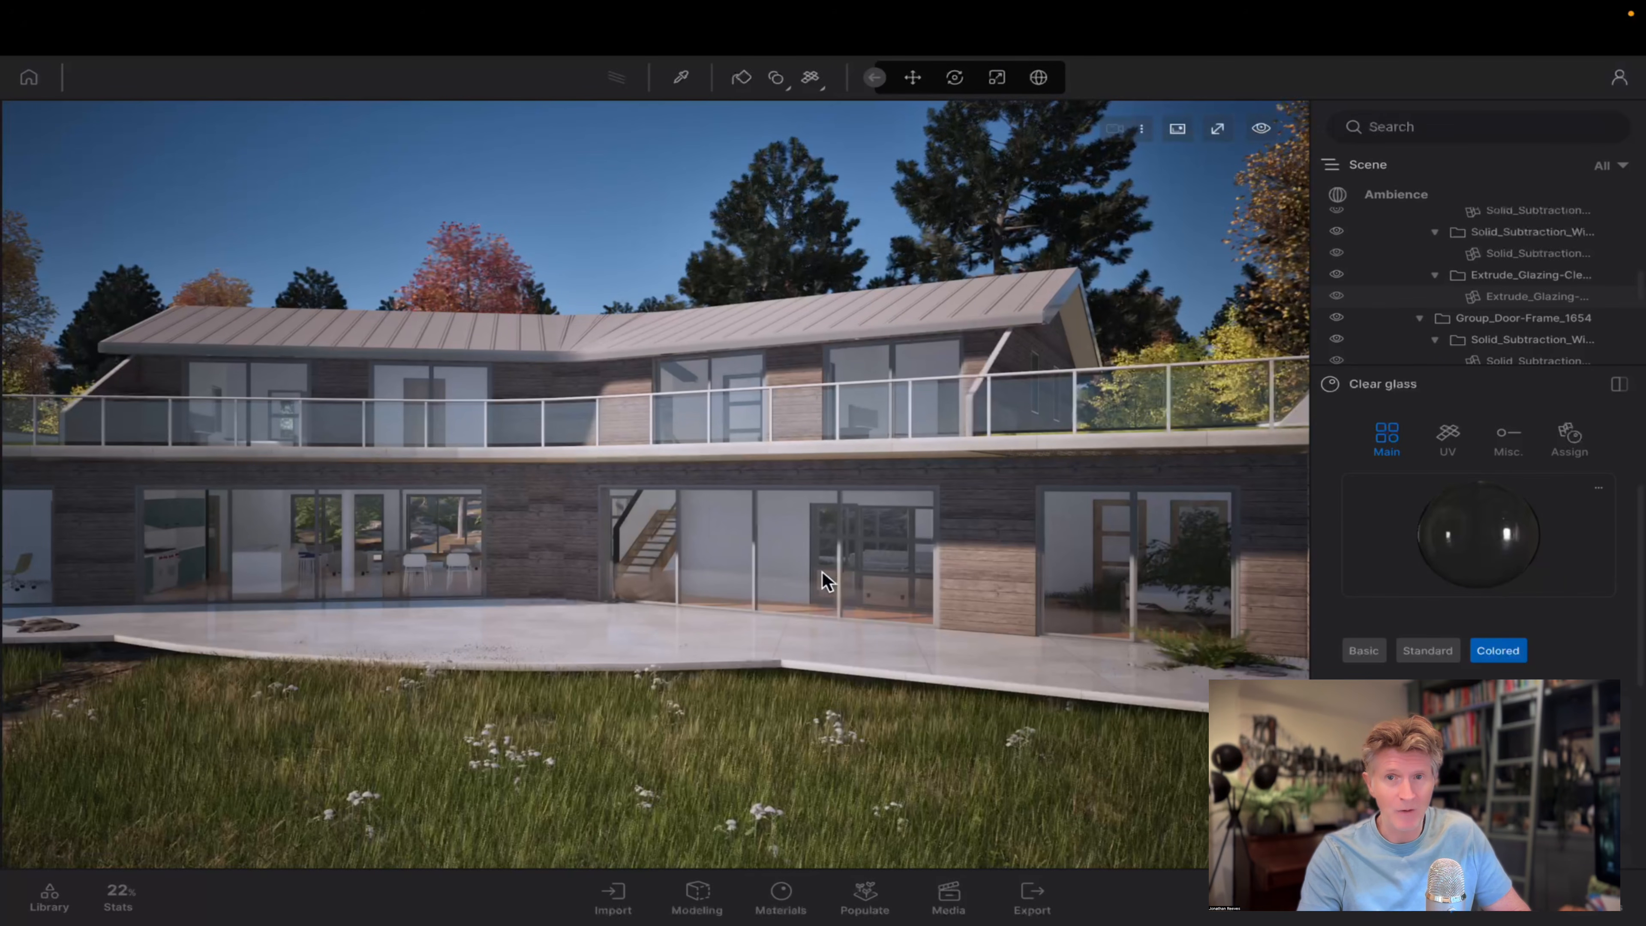
Apply the library's 3D Grass material to the lawn terrace beside the timber-clad gable wall.
key(w)
key(d)
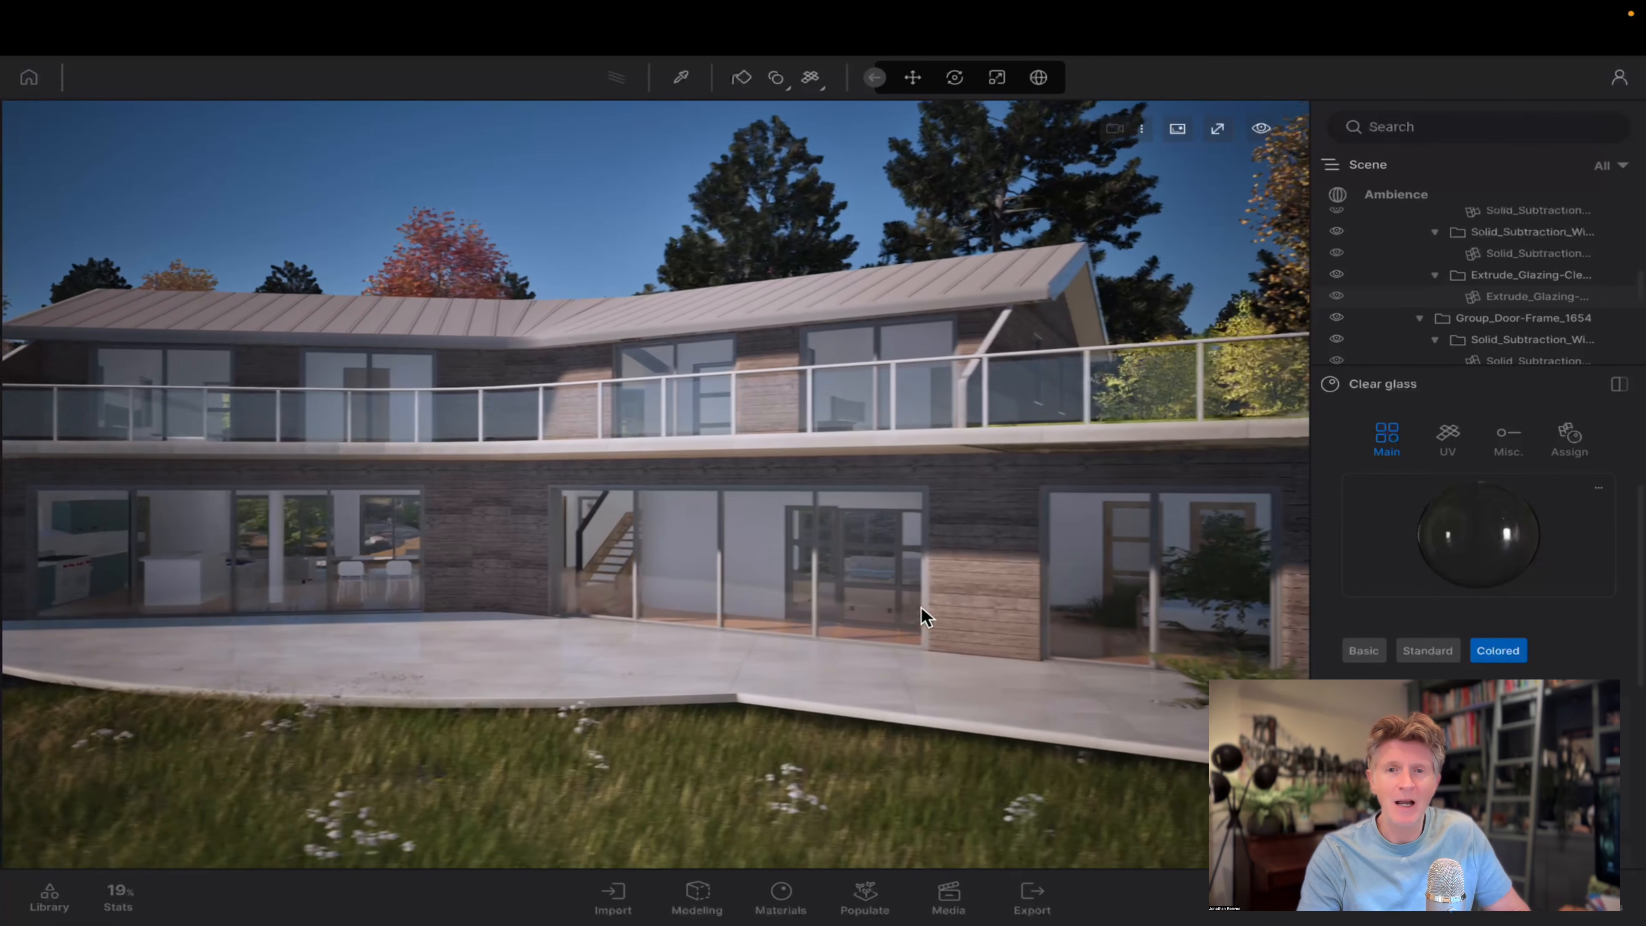
key(e)
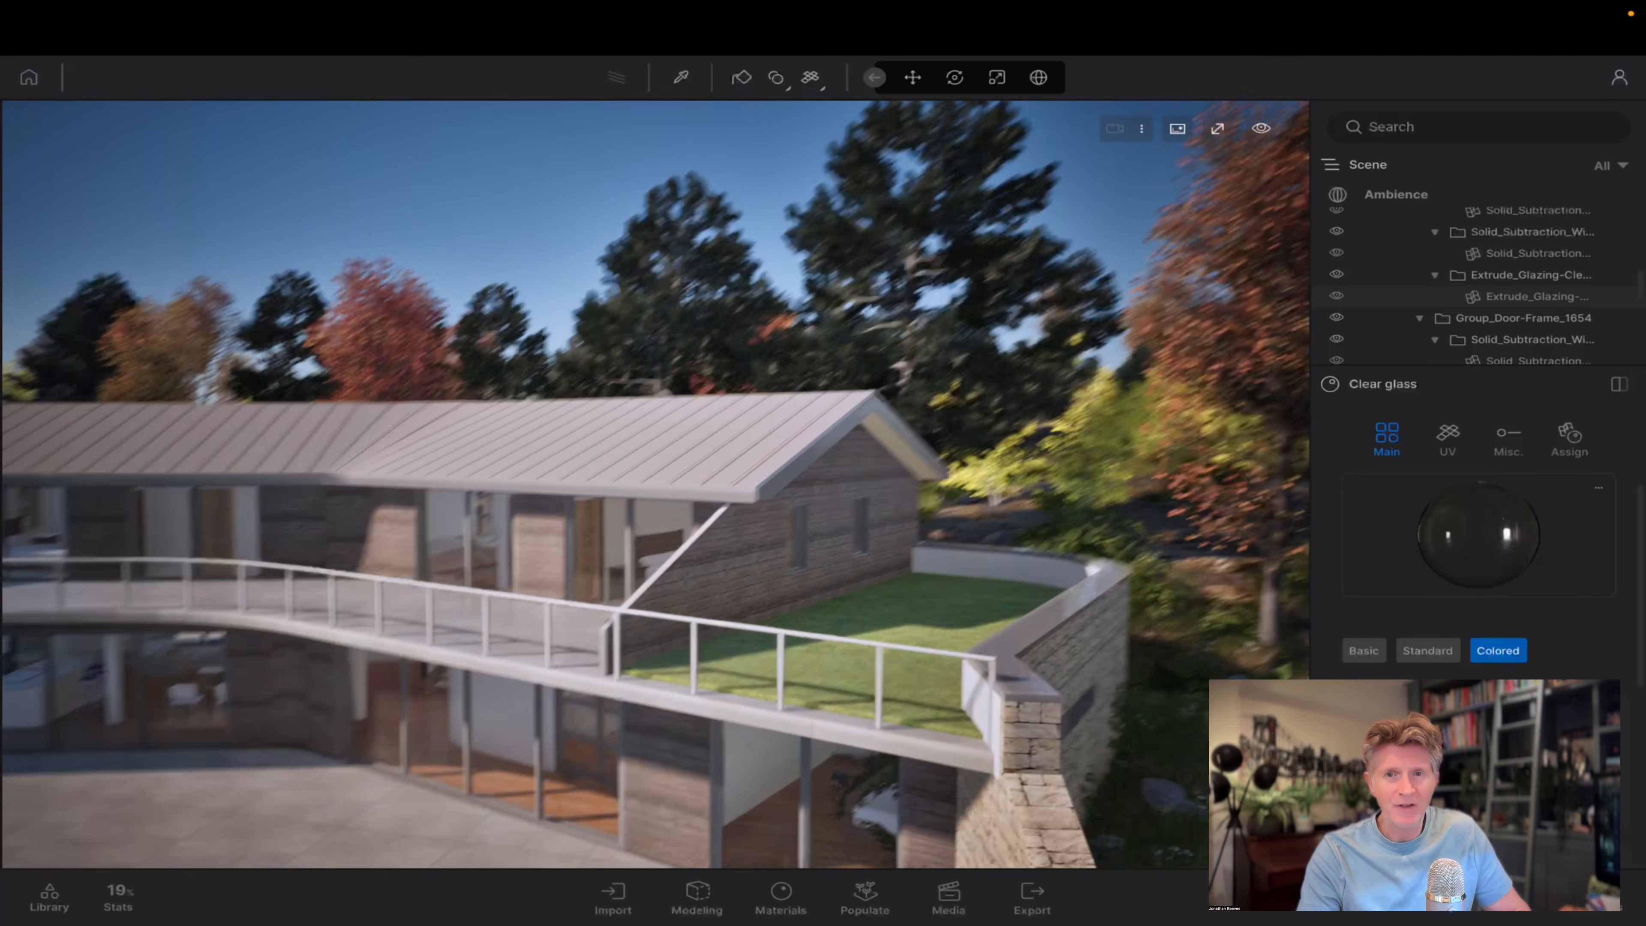
key(e)
key(d)
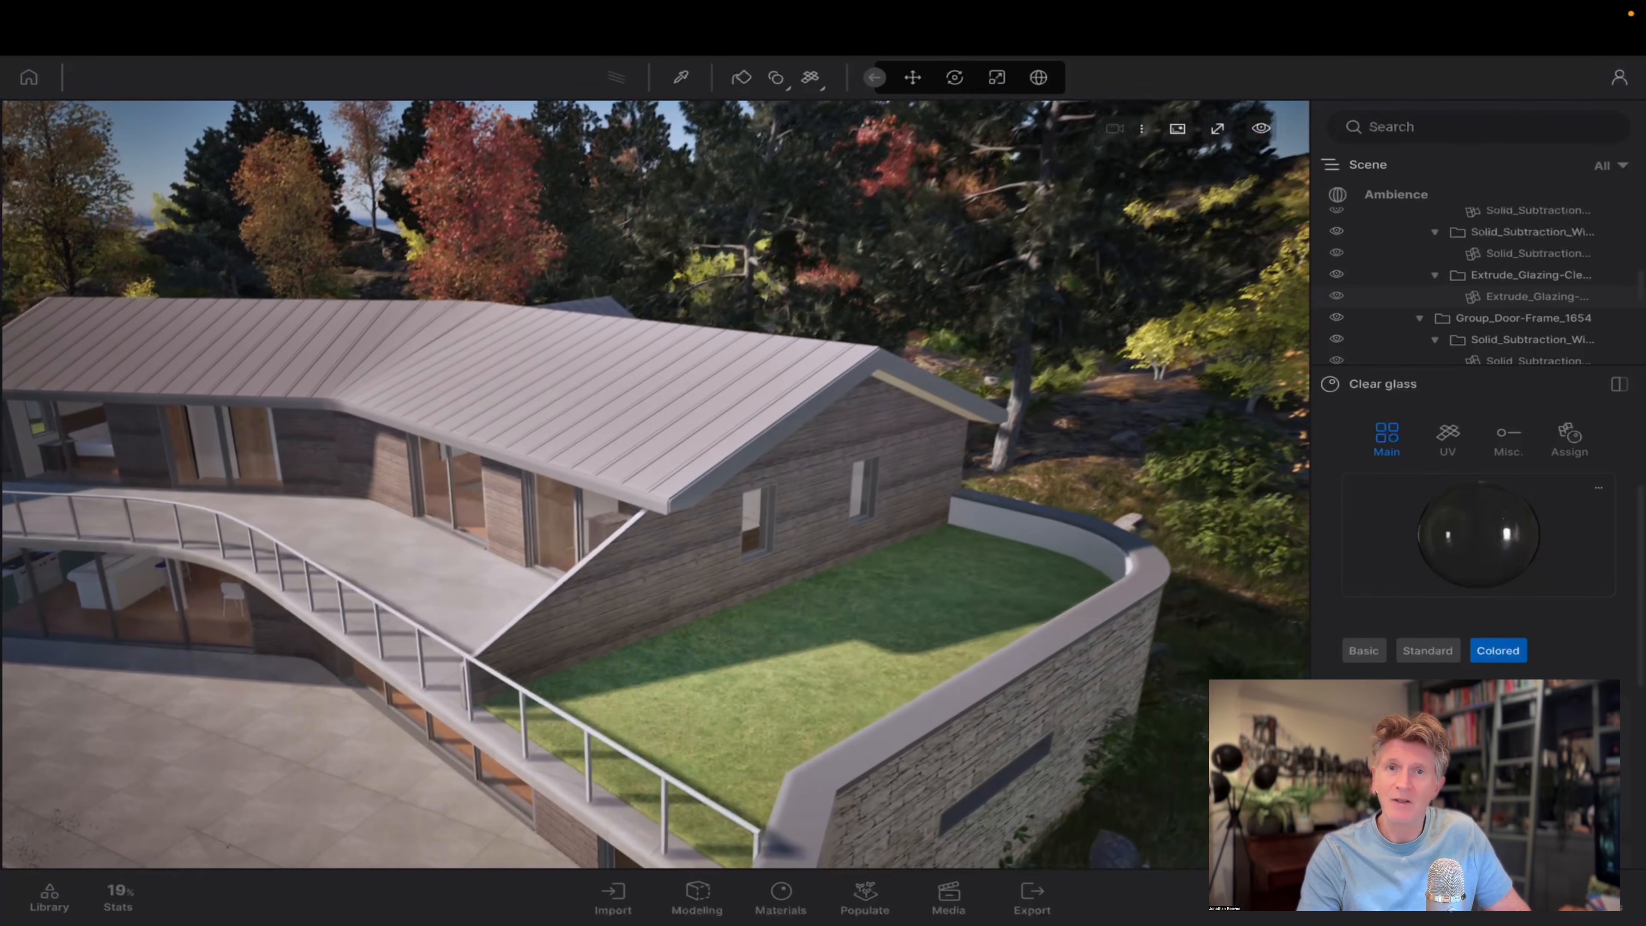
key(d)
key(w)
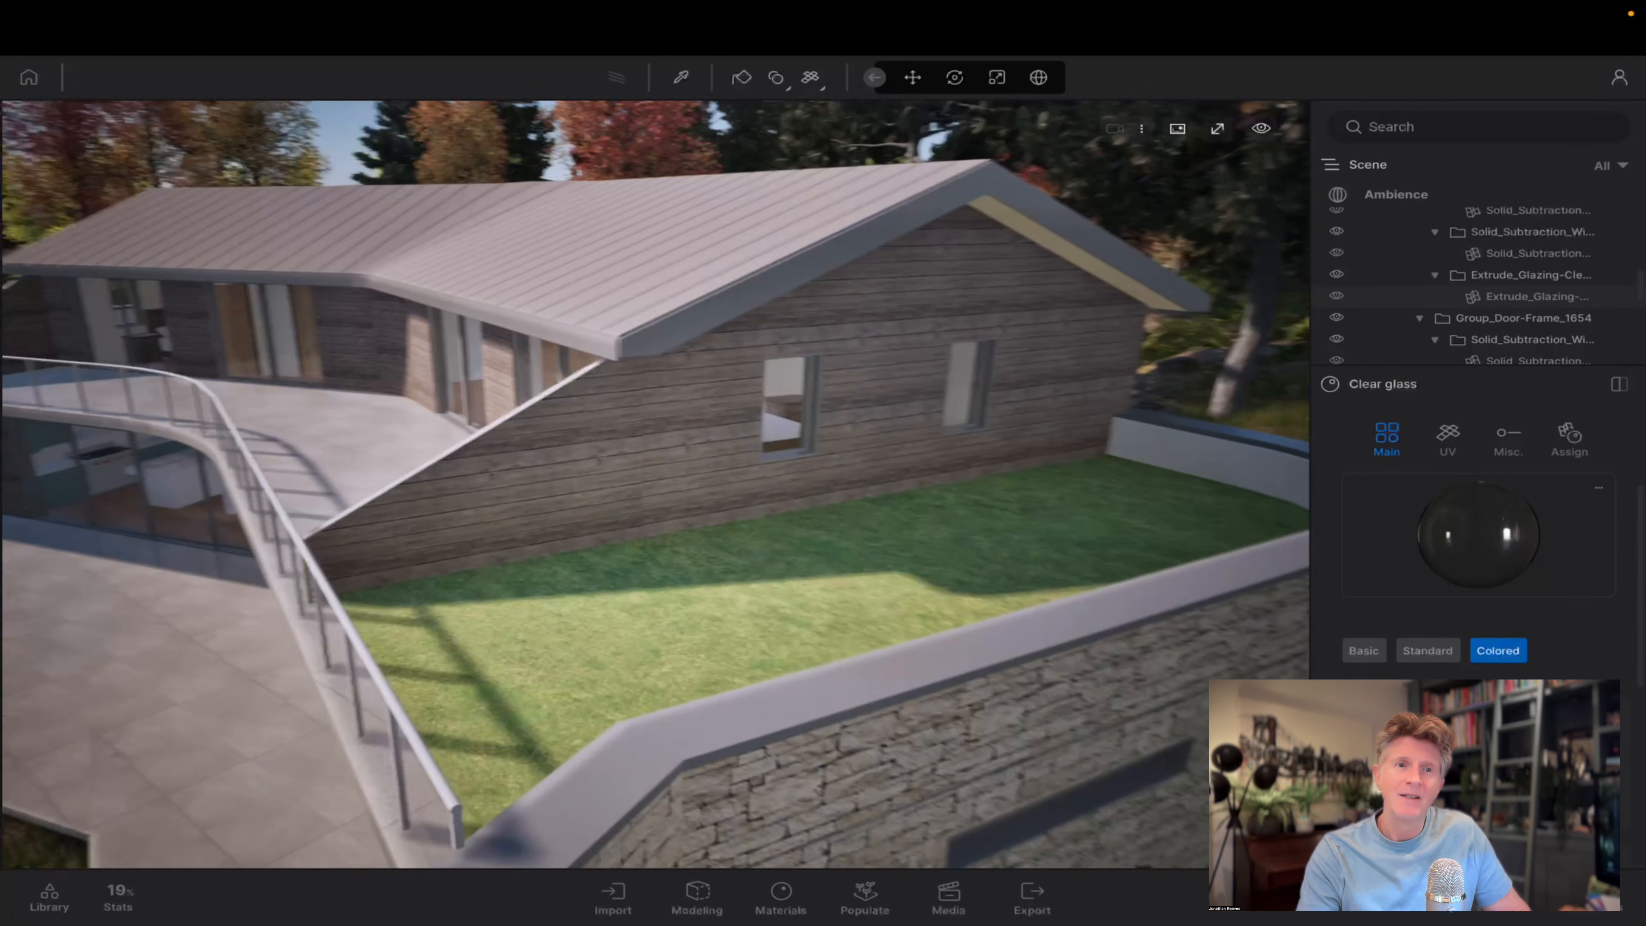
right_drag(454, 267, 510, 270)
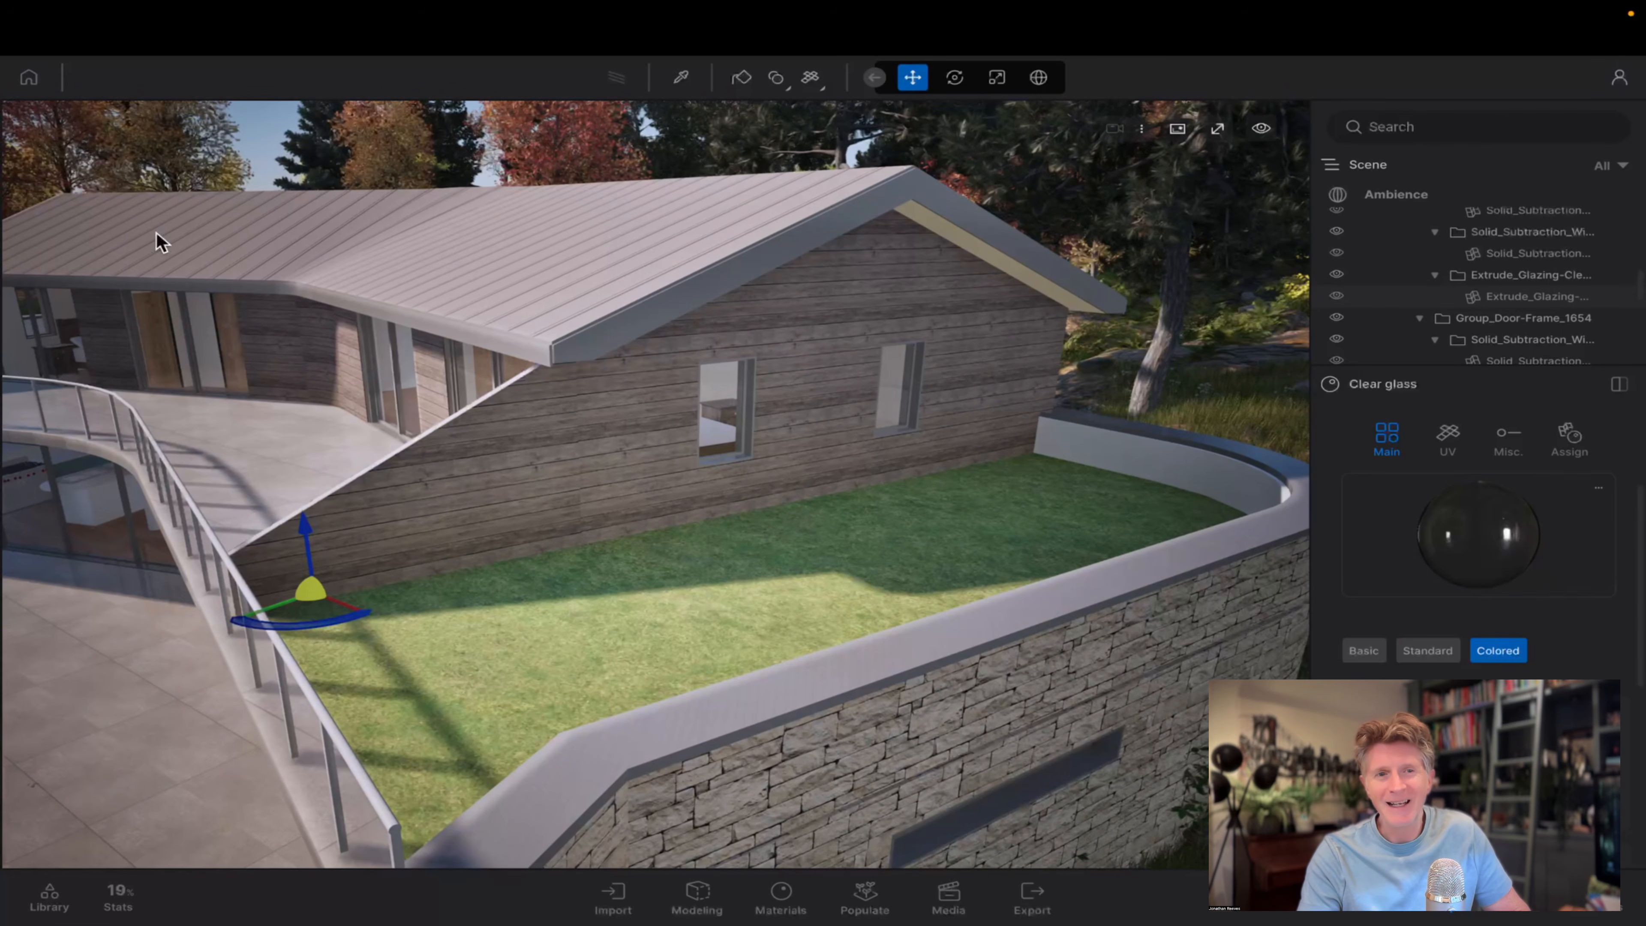
click(49, 898)
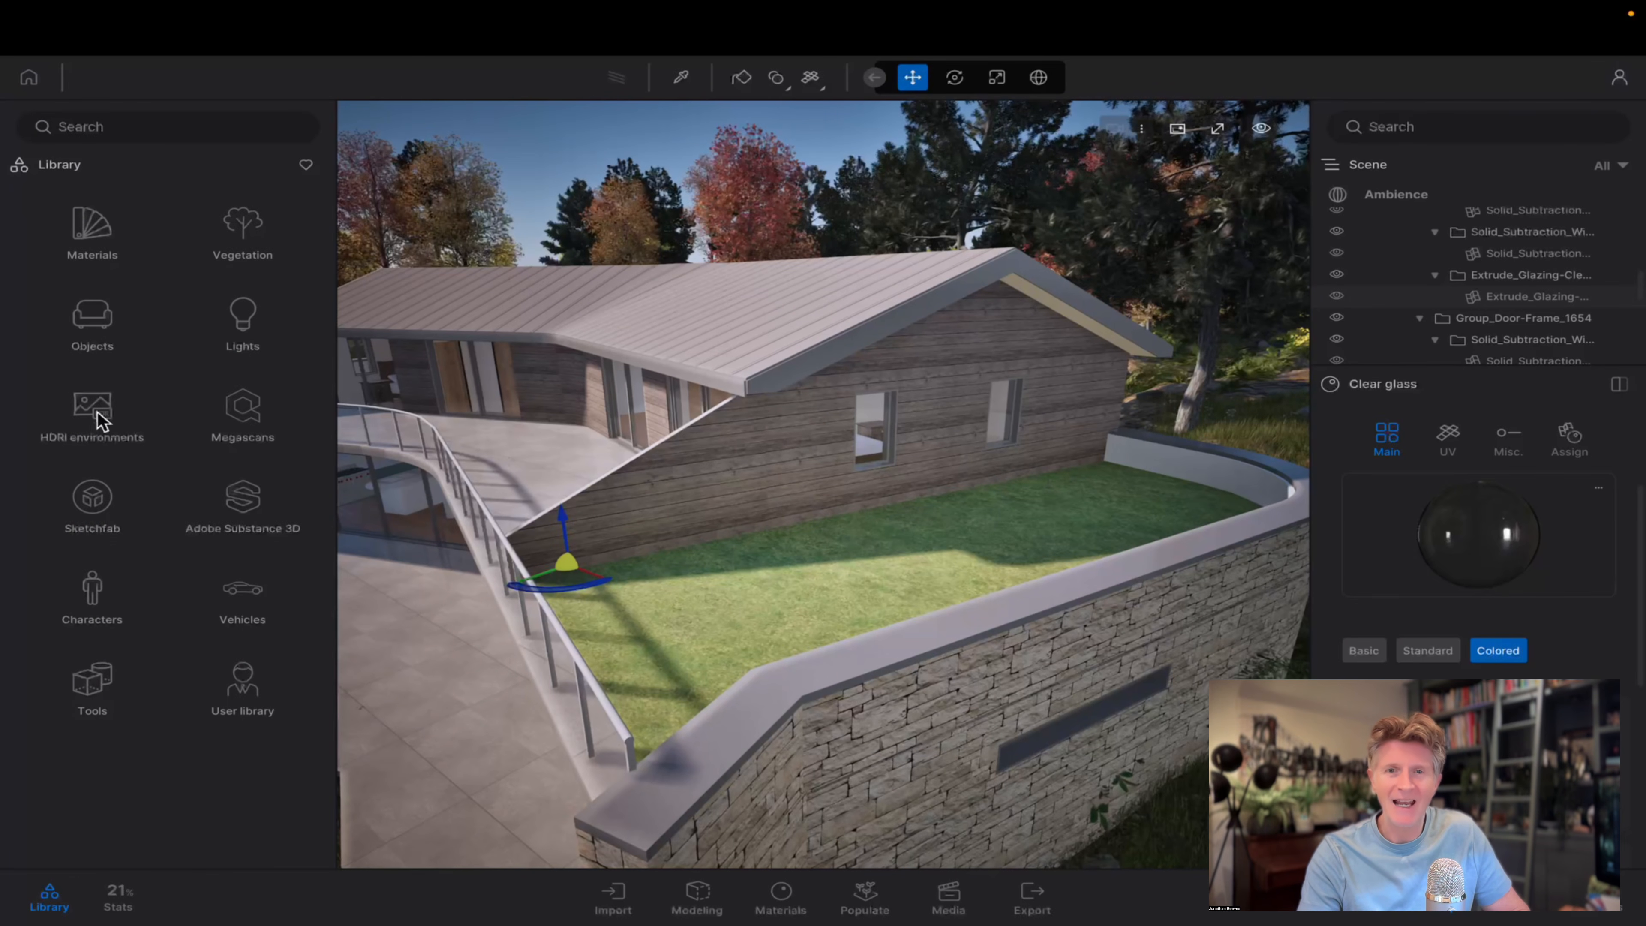
click(101, 225)
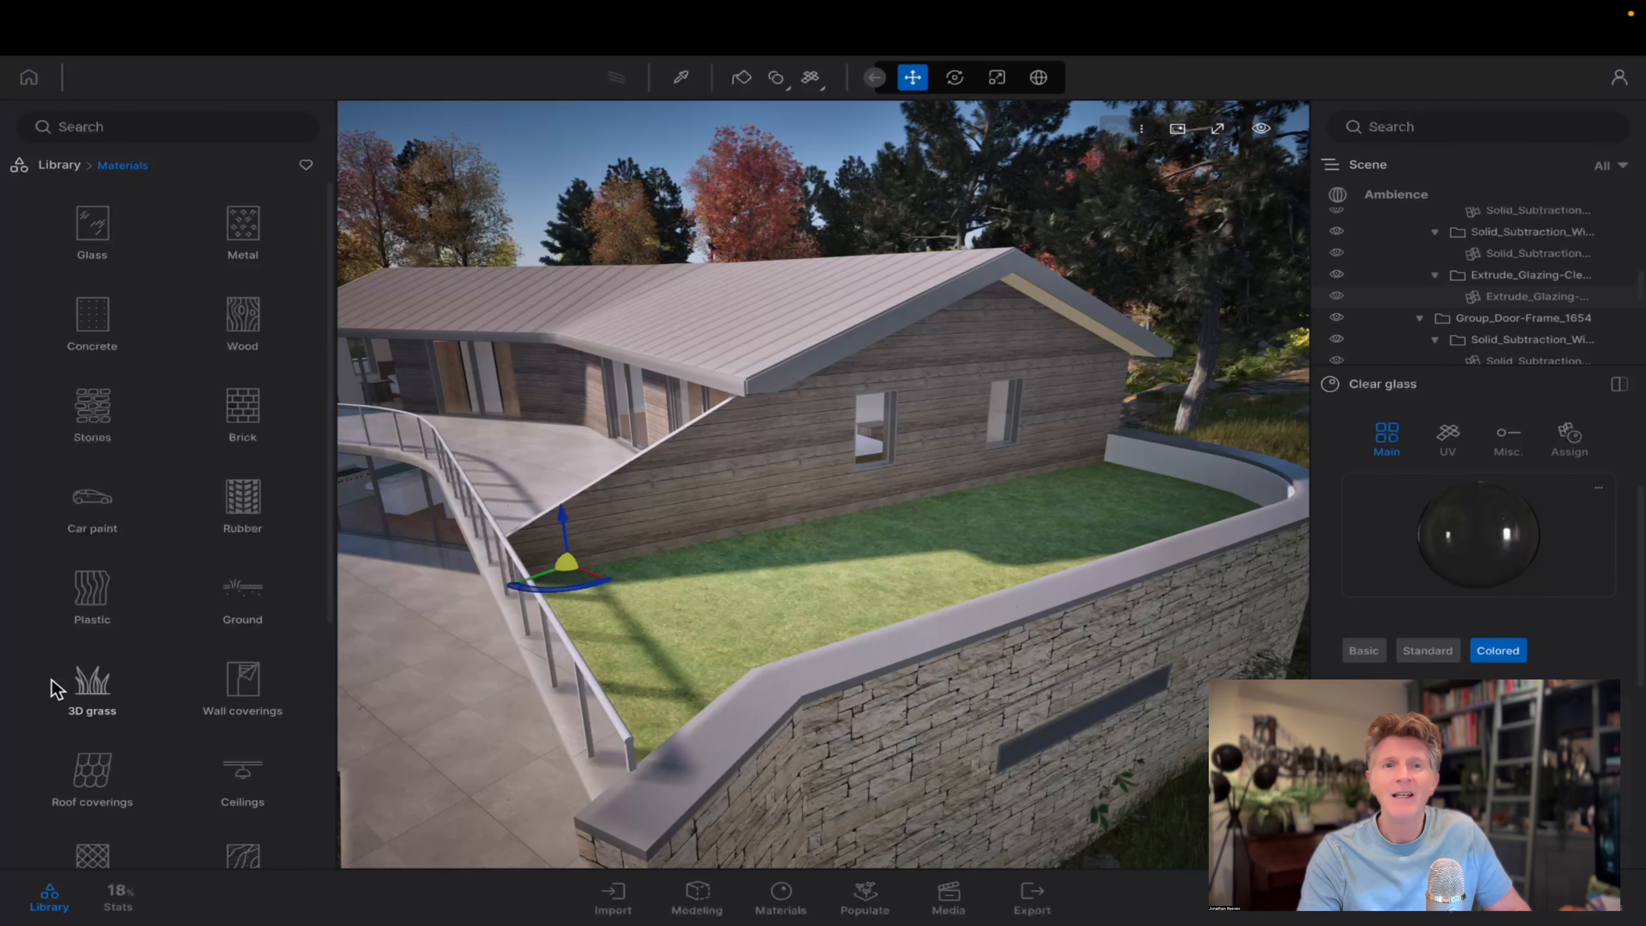
click(60, 686)
drag(87, 271, 815, 577)
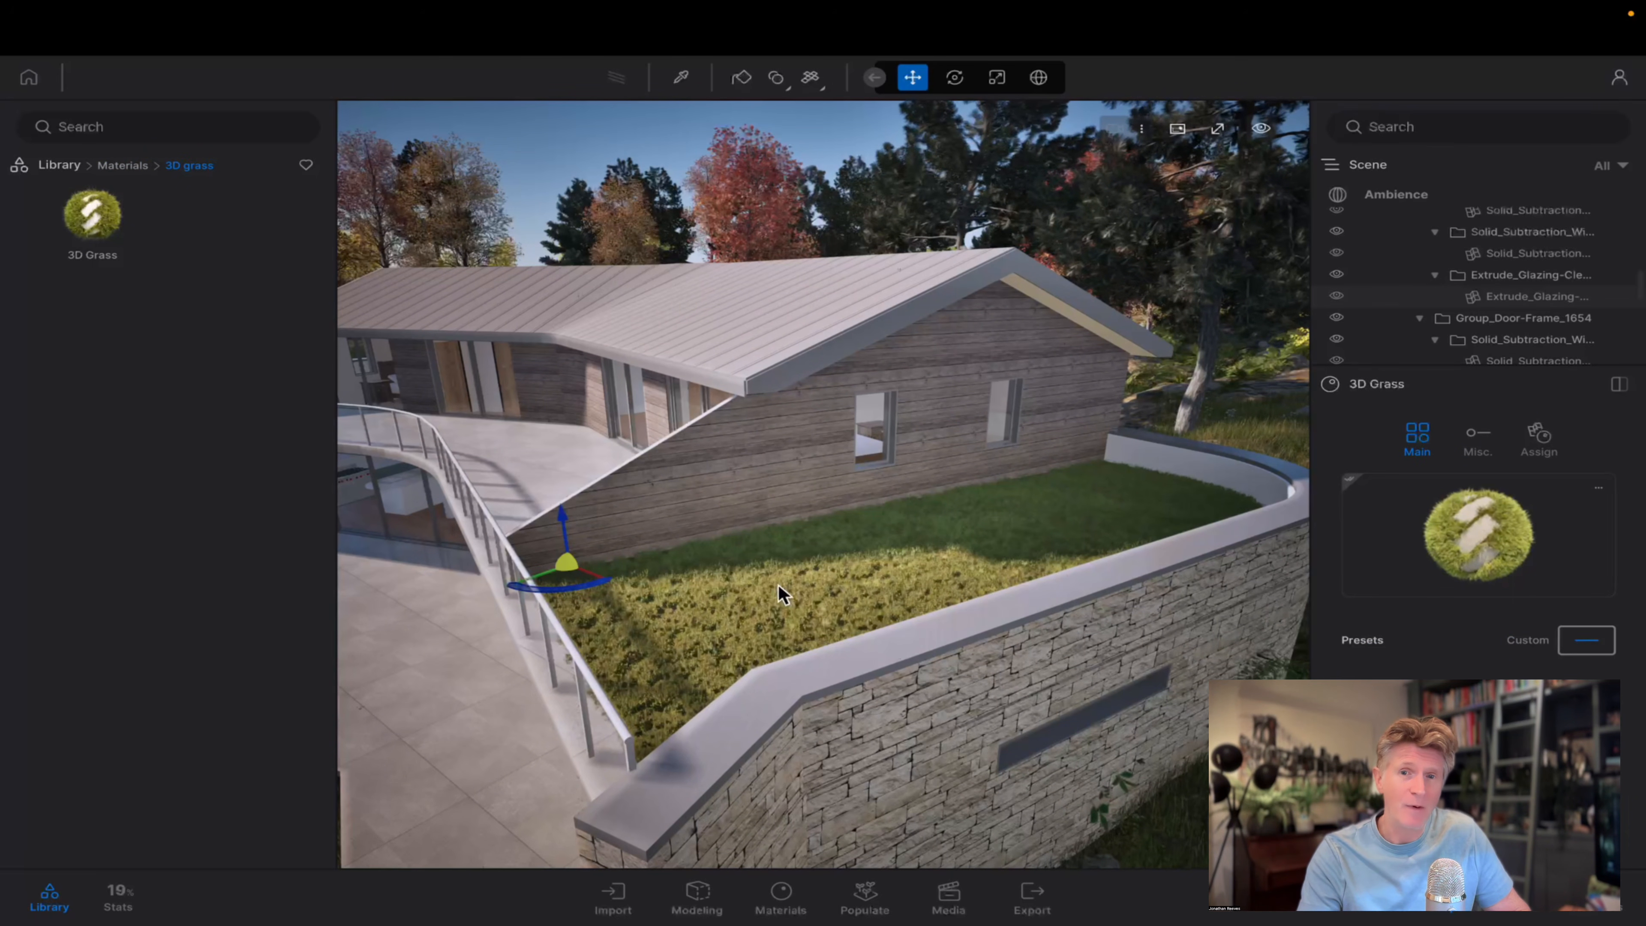
click(52, 900)
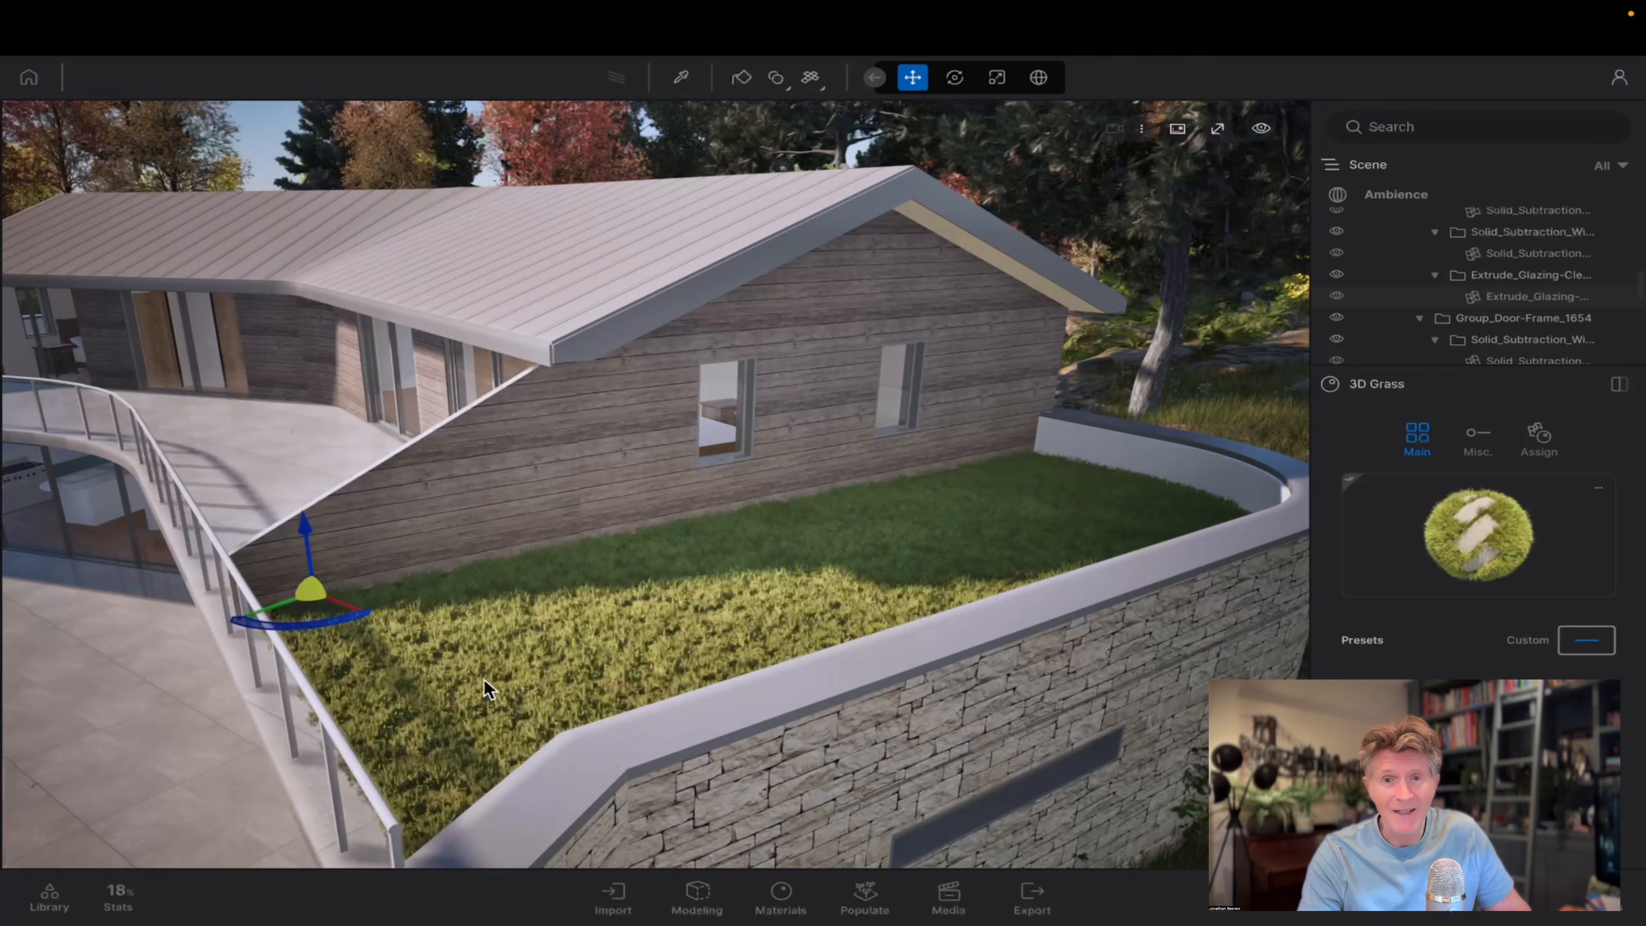
Apply the Hot summer preset to the 3D Grass material on the lawn terrace.
scroll(486, 681, up, 3)
right_drag(488, 682, 732, 593)
scroll(655, 485, up, 5)
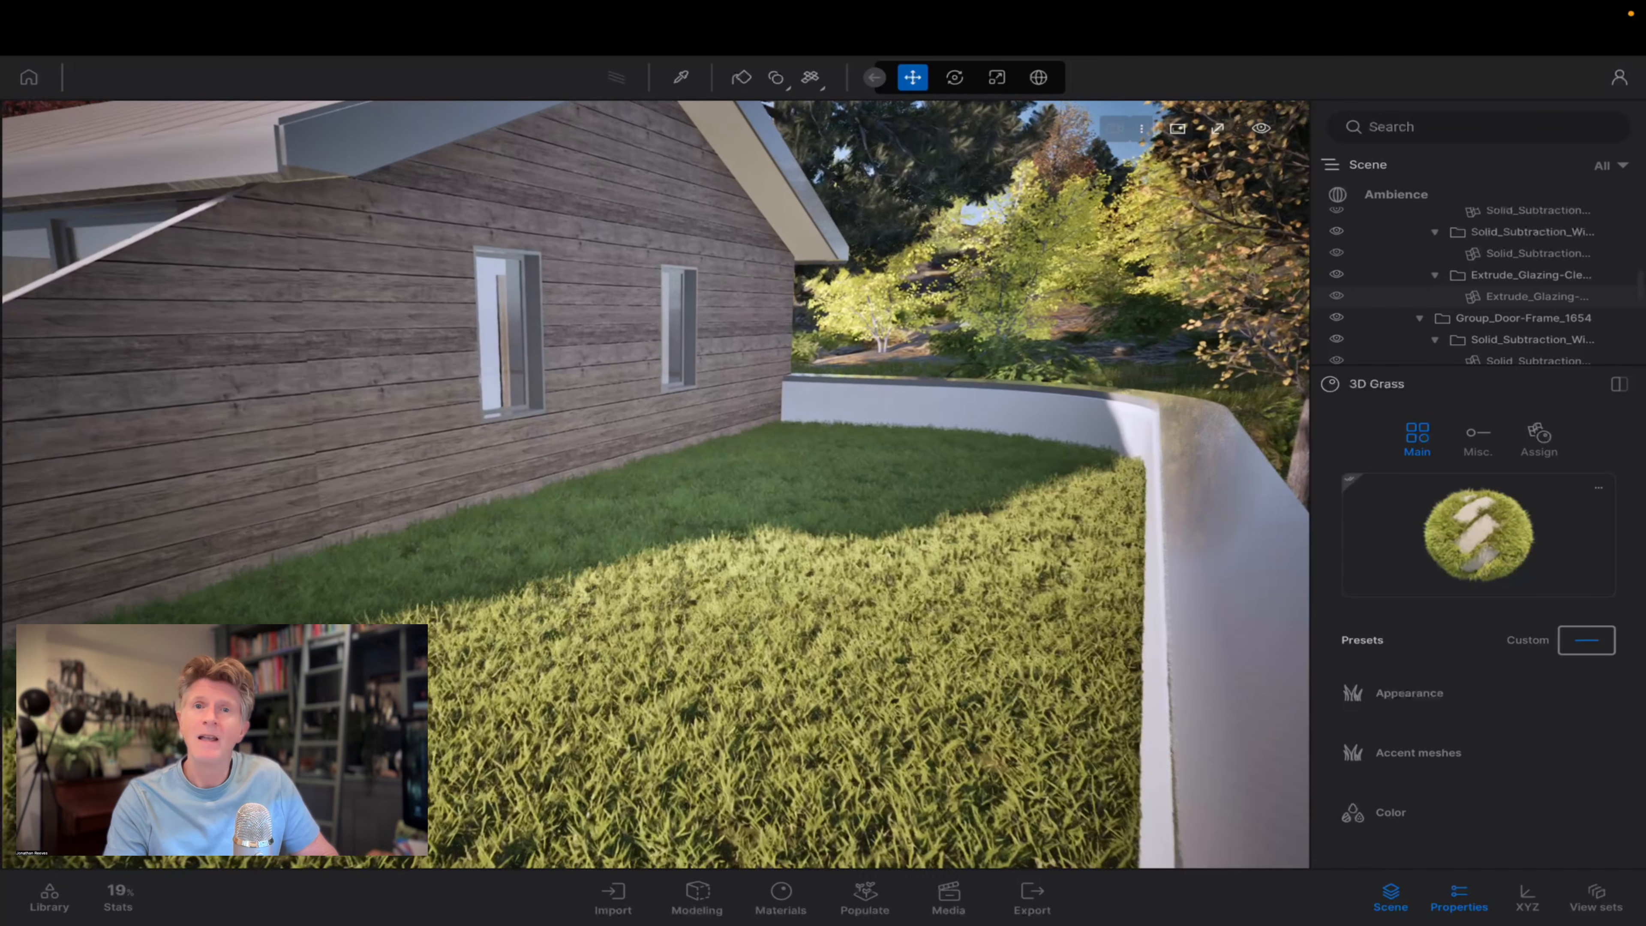
click(1602, 647)
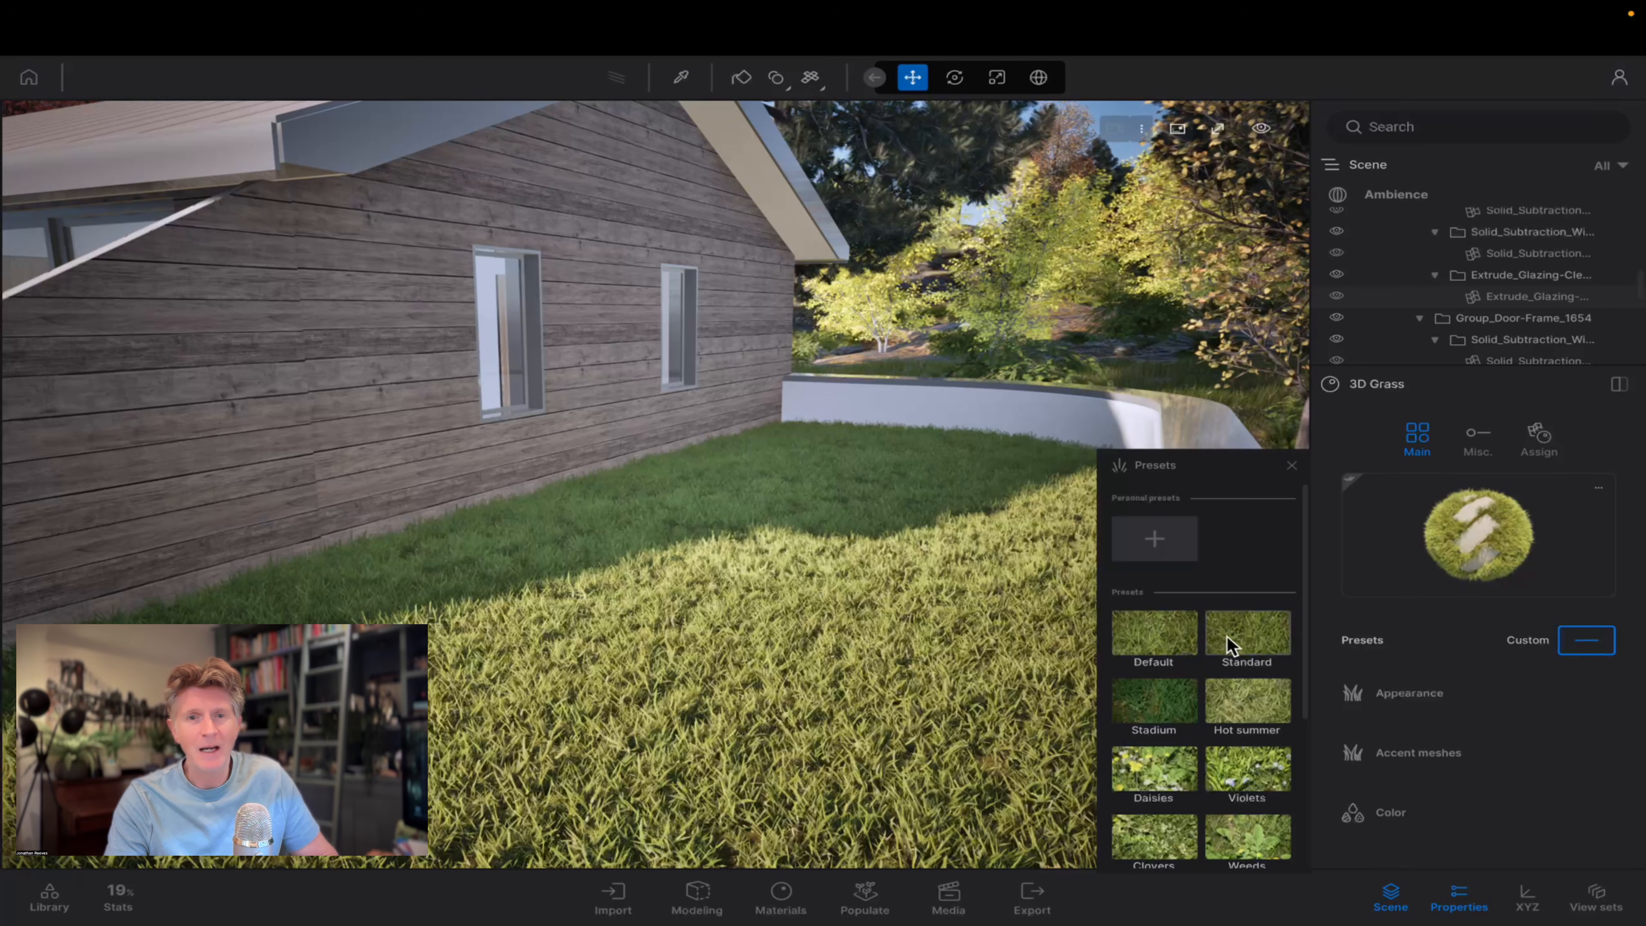
click(1244, 698)
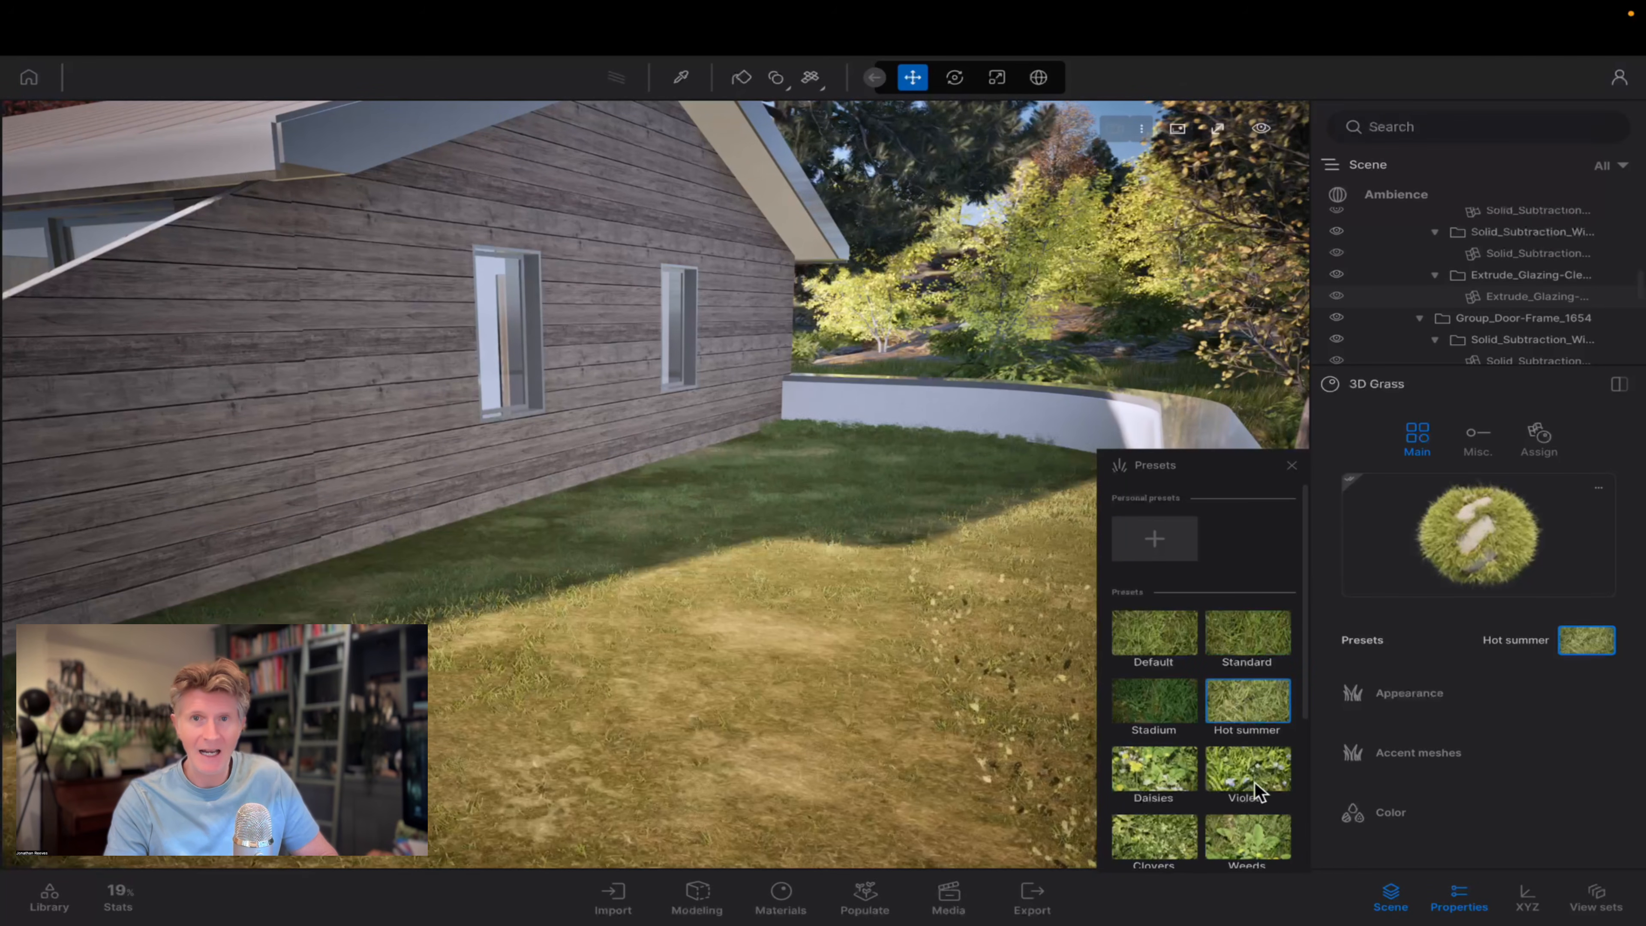
Try the Violets, Weeds and Clovers presets on the lawn terrace's 3D Grass material.
click(1255, 781)
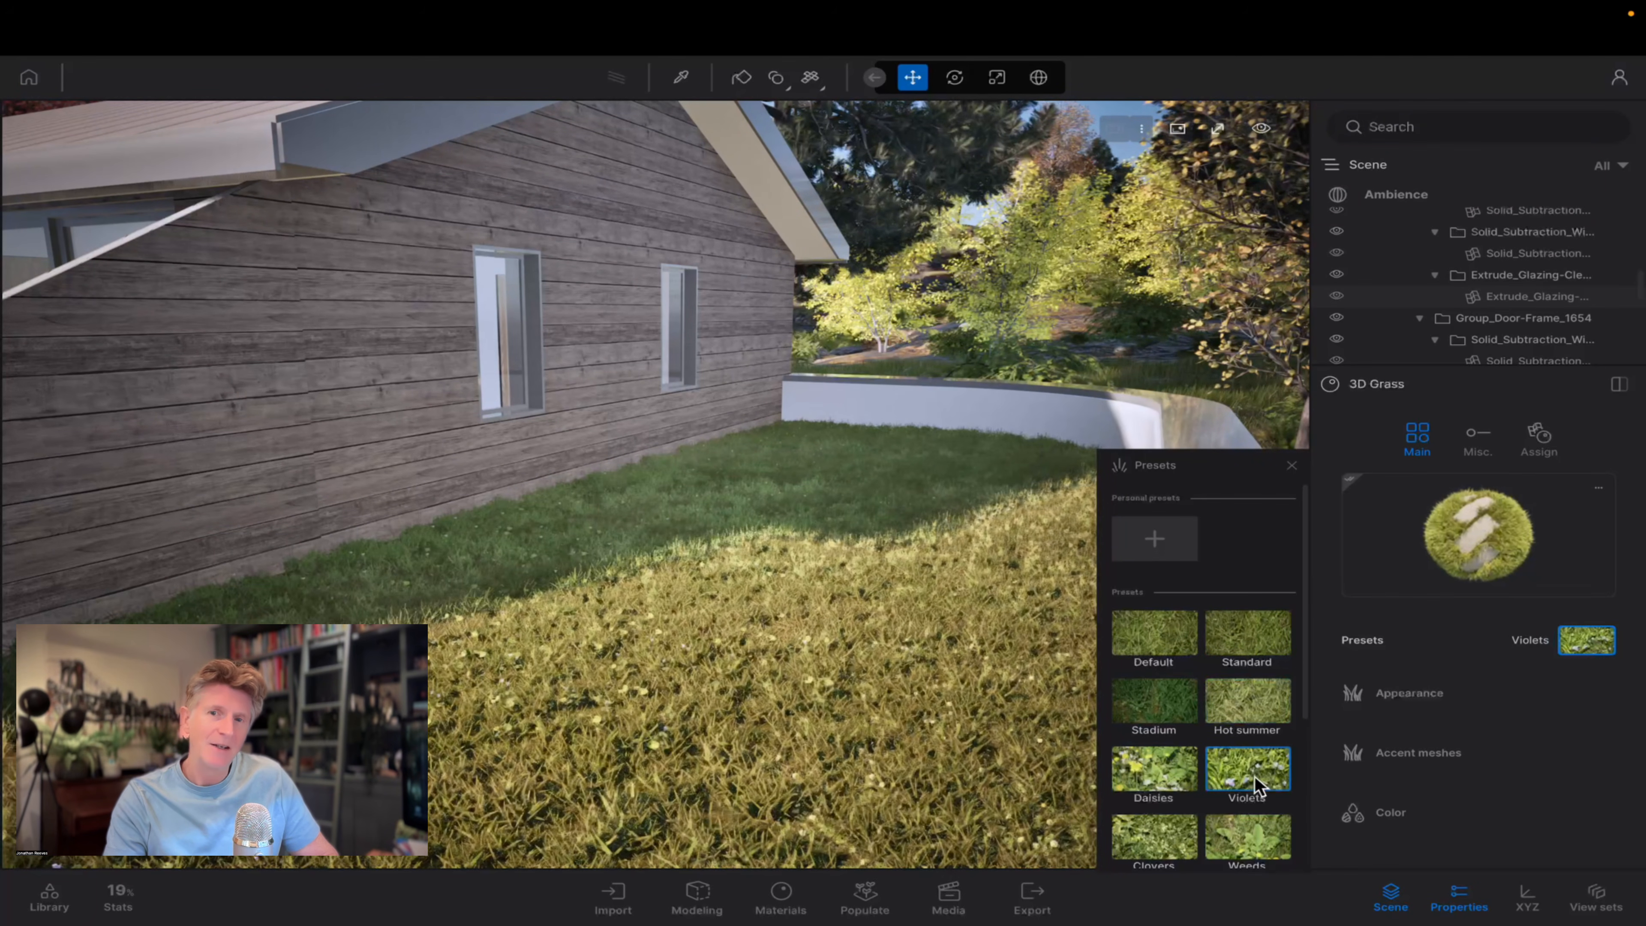
click(1233, 832)
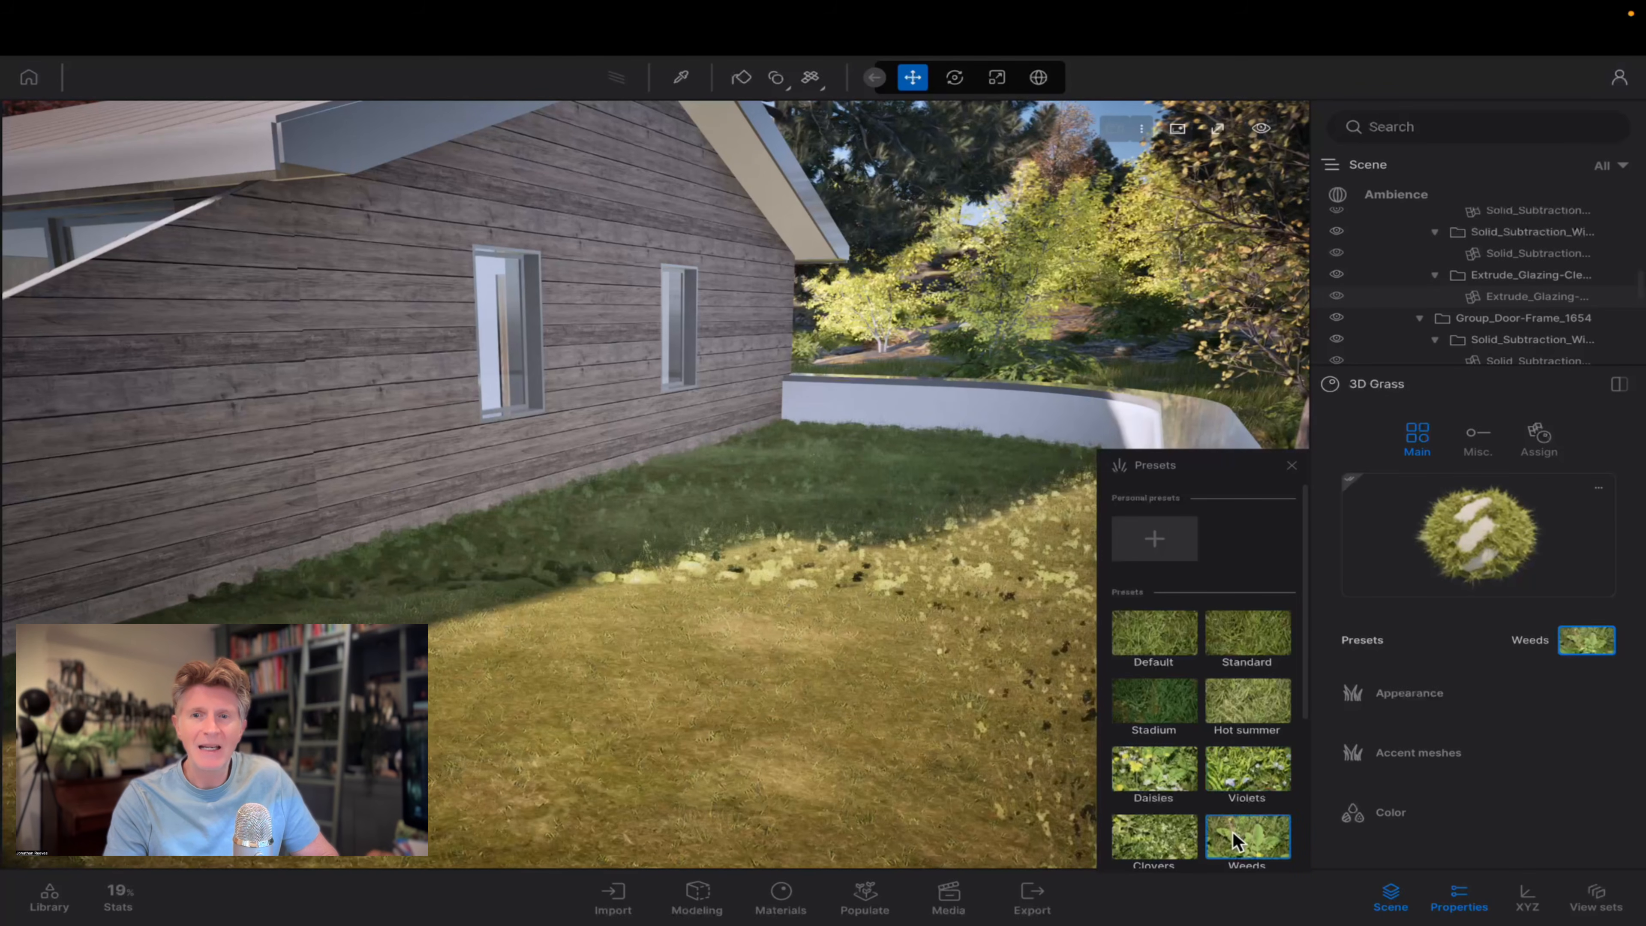
click(1157, 834)
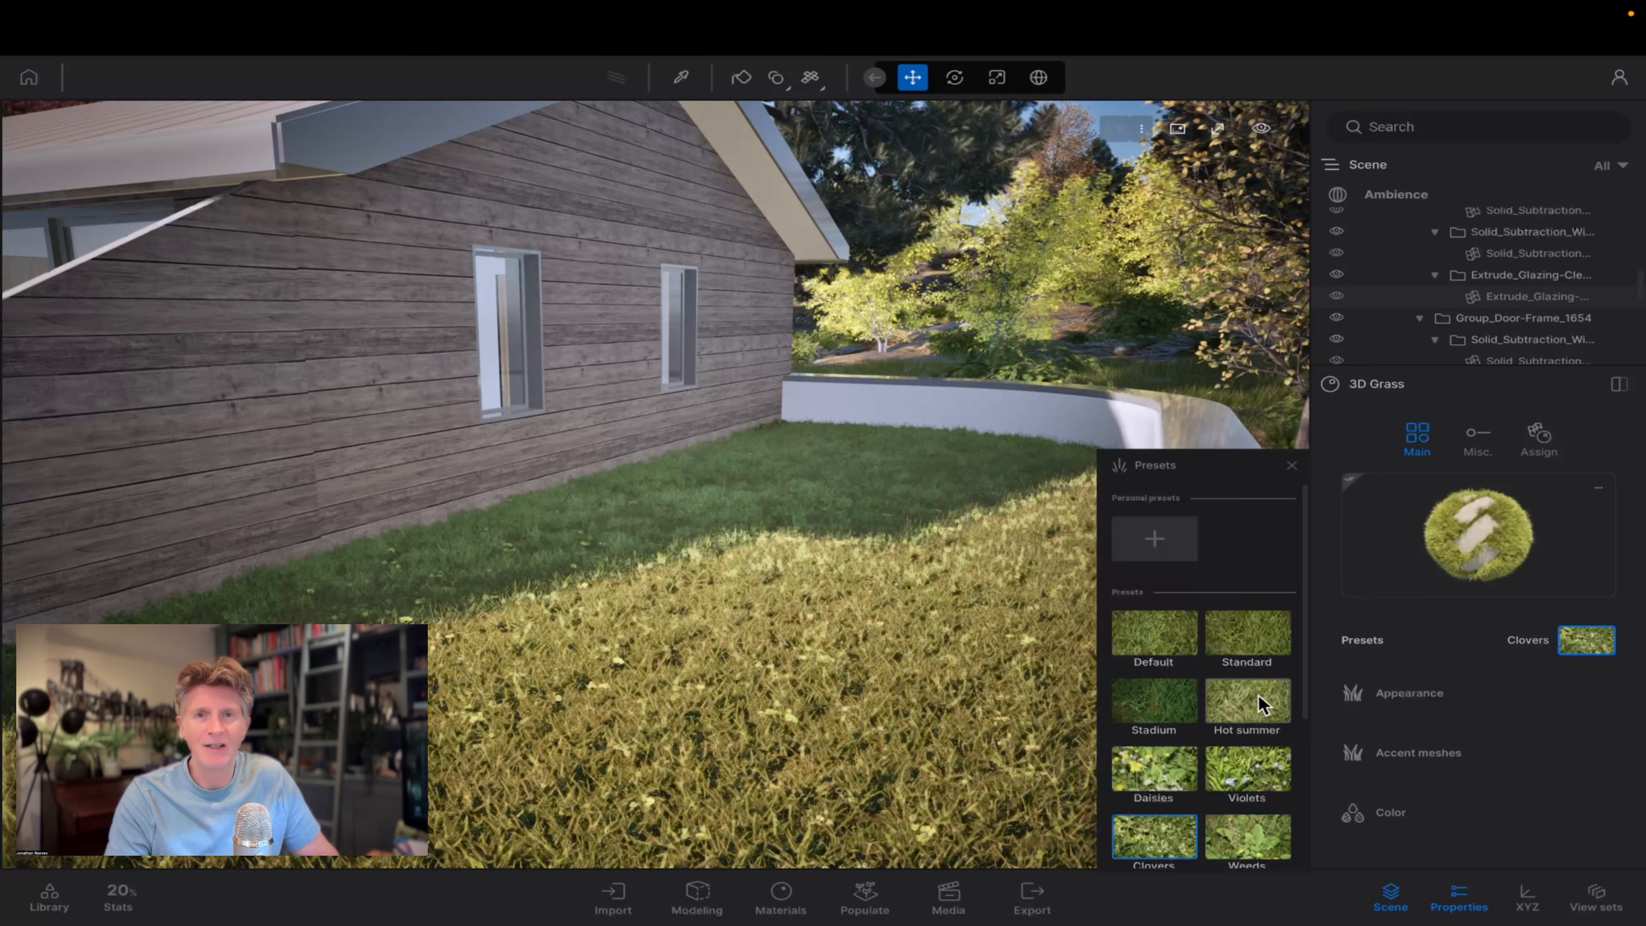
Try the After the fire, Mushrooms, Field poppies and Field presets on the 3D Grass, and settle on Clovers.
scroll(1258, 695, down, 4)
click(1264, 758)
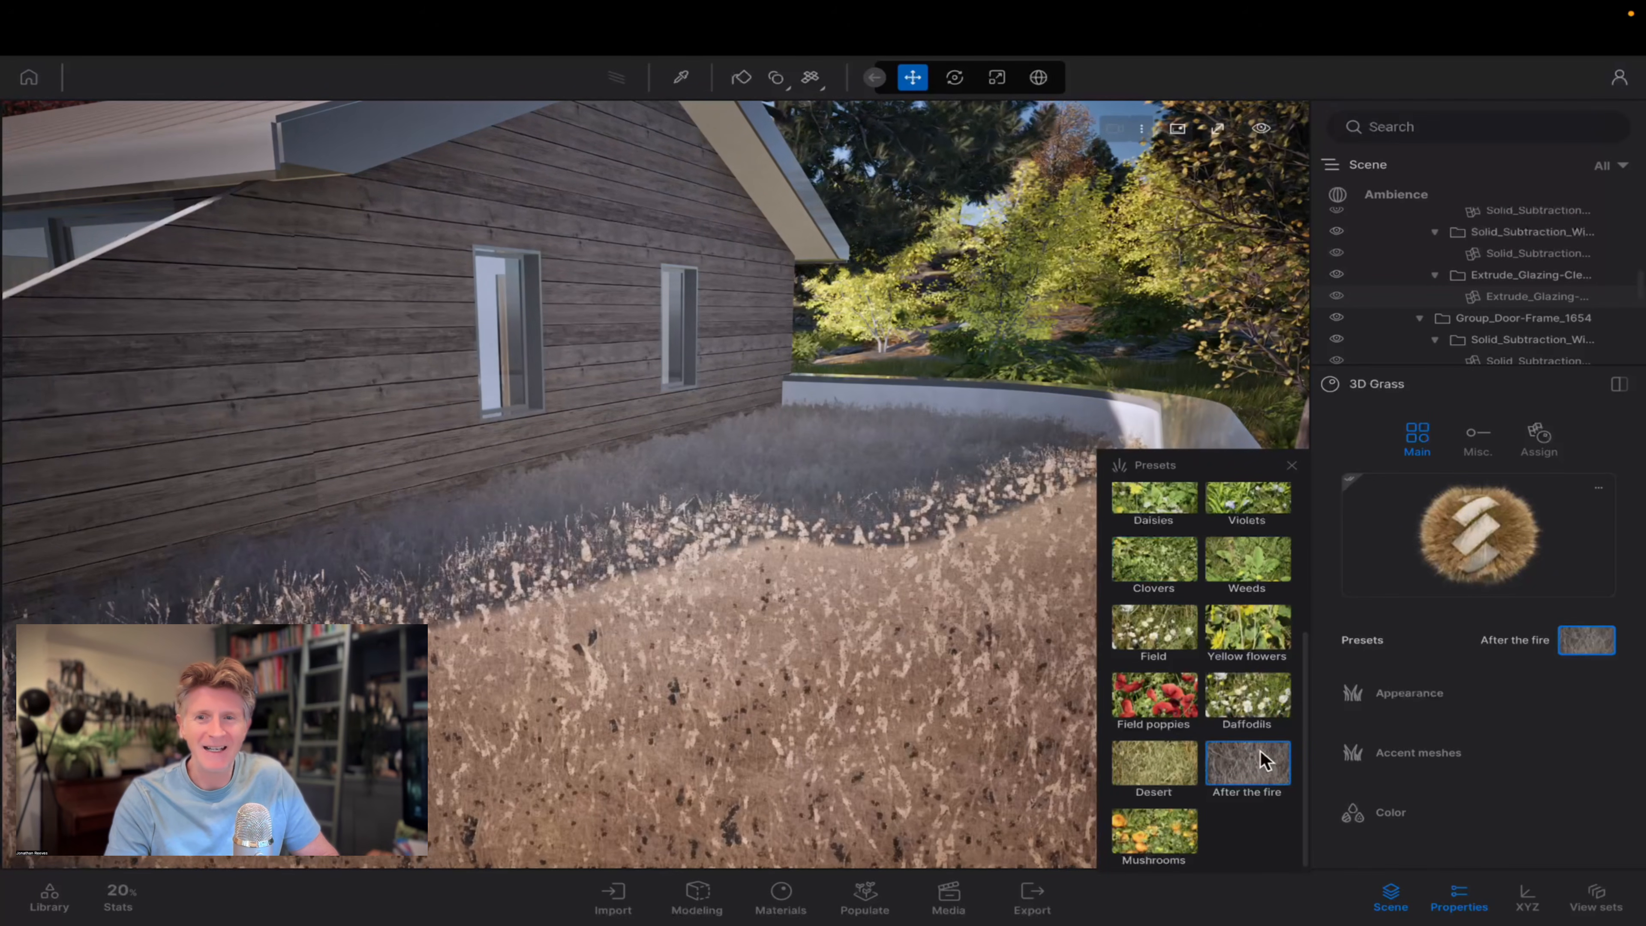
click(1162, 821)
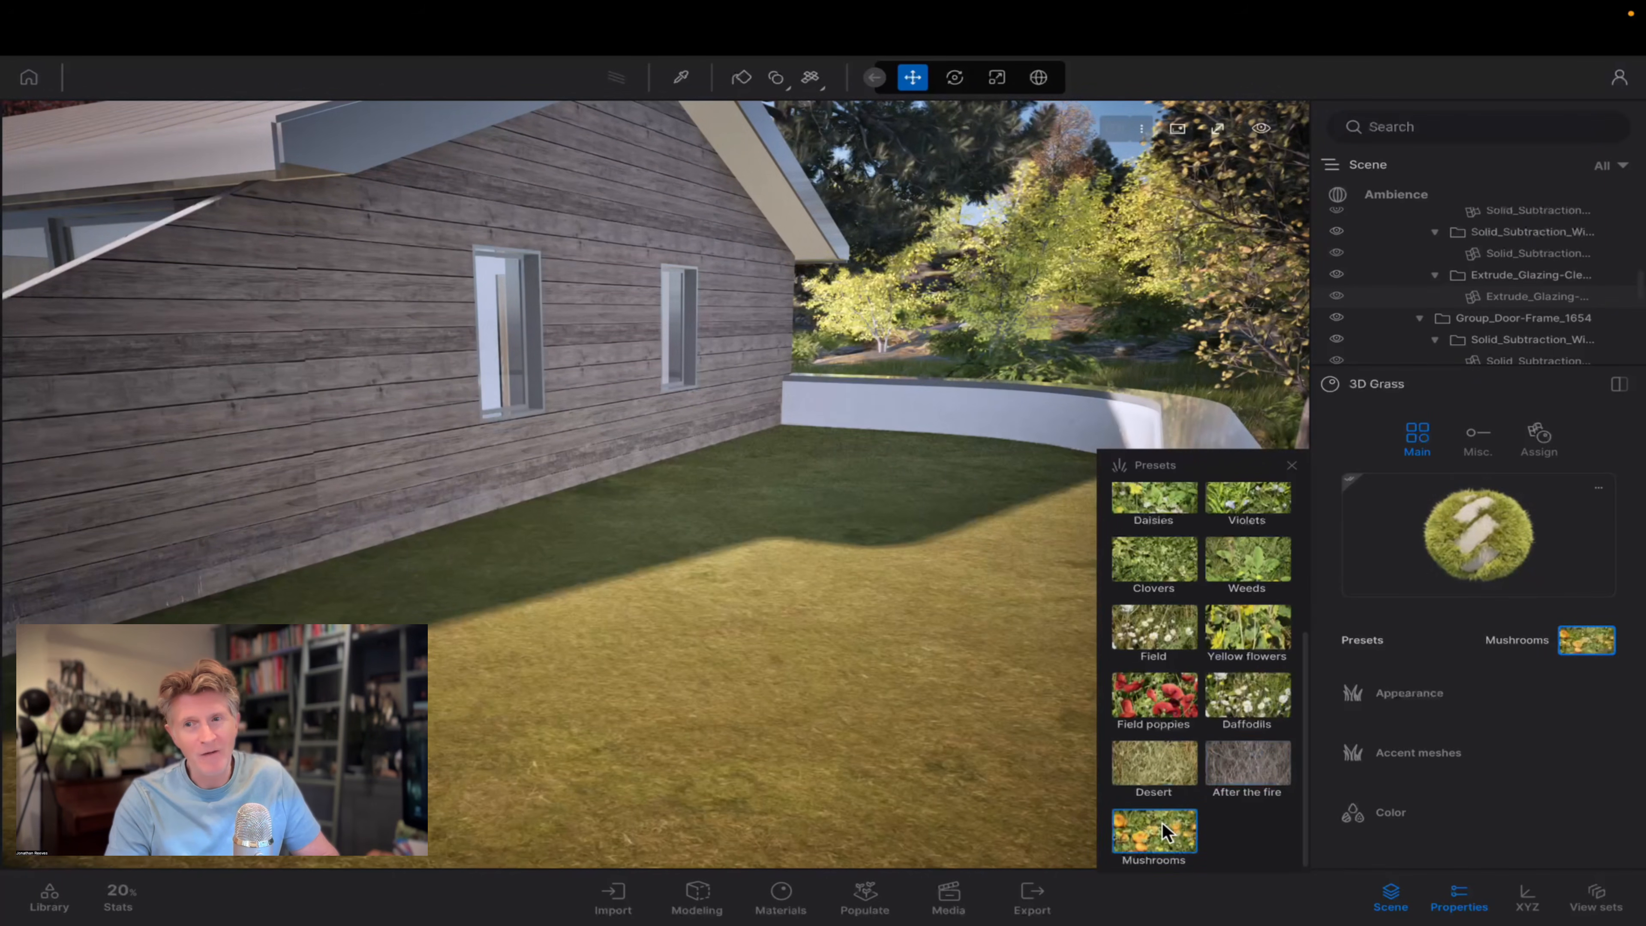
click(1153, 777)
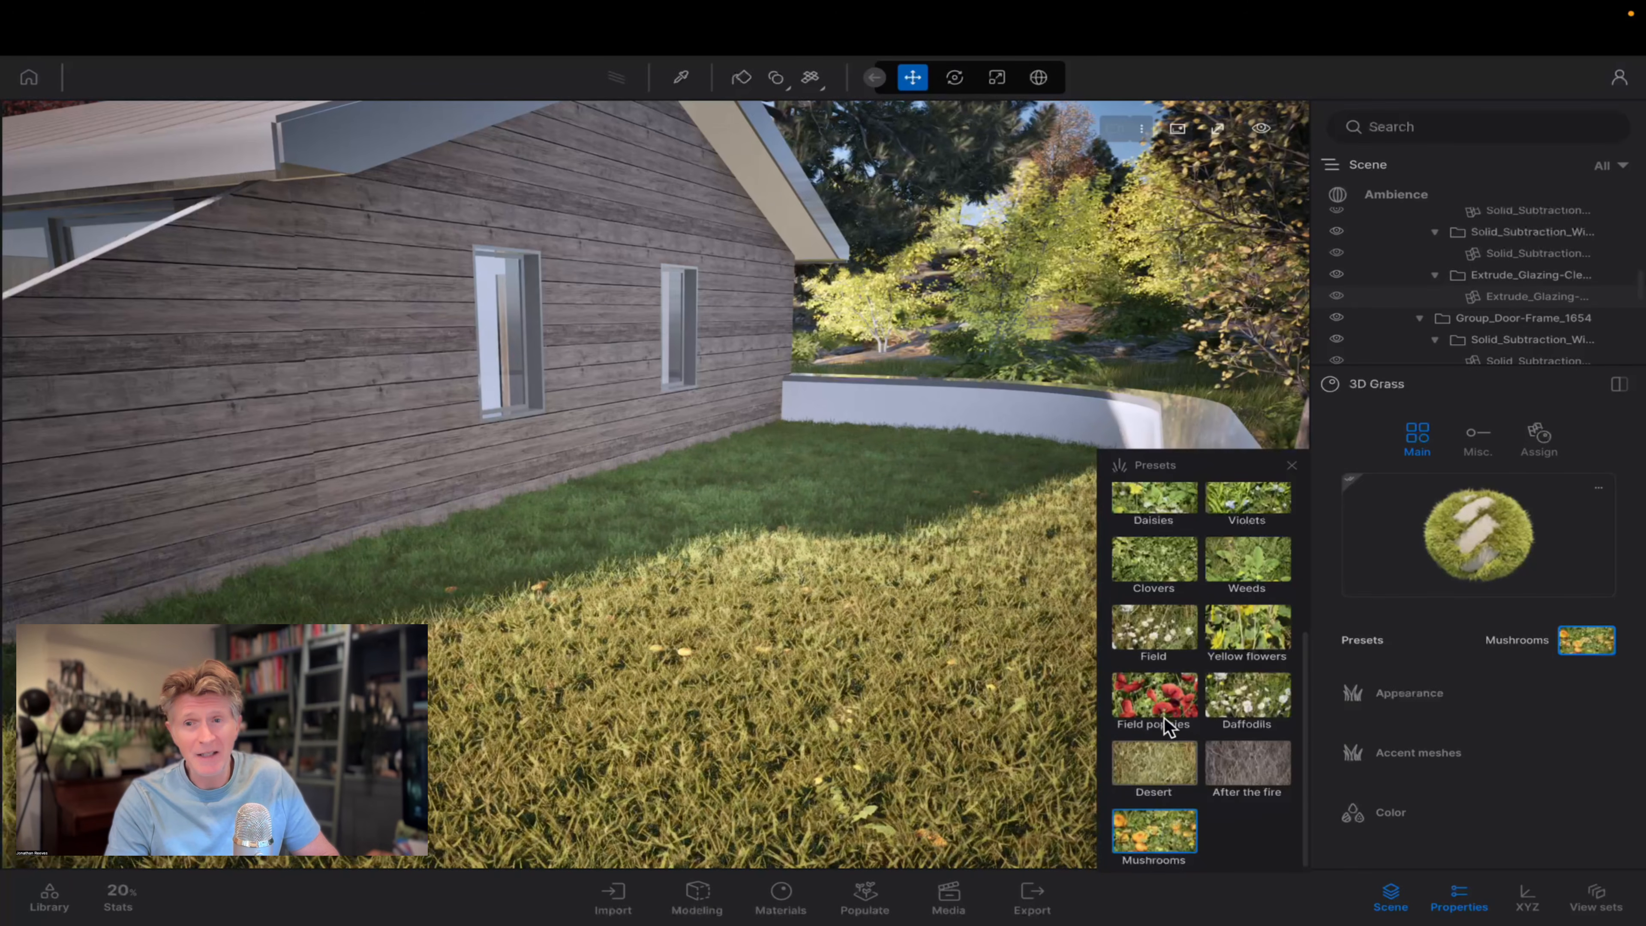
click(1154, 696)
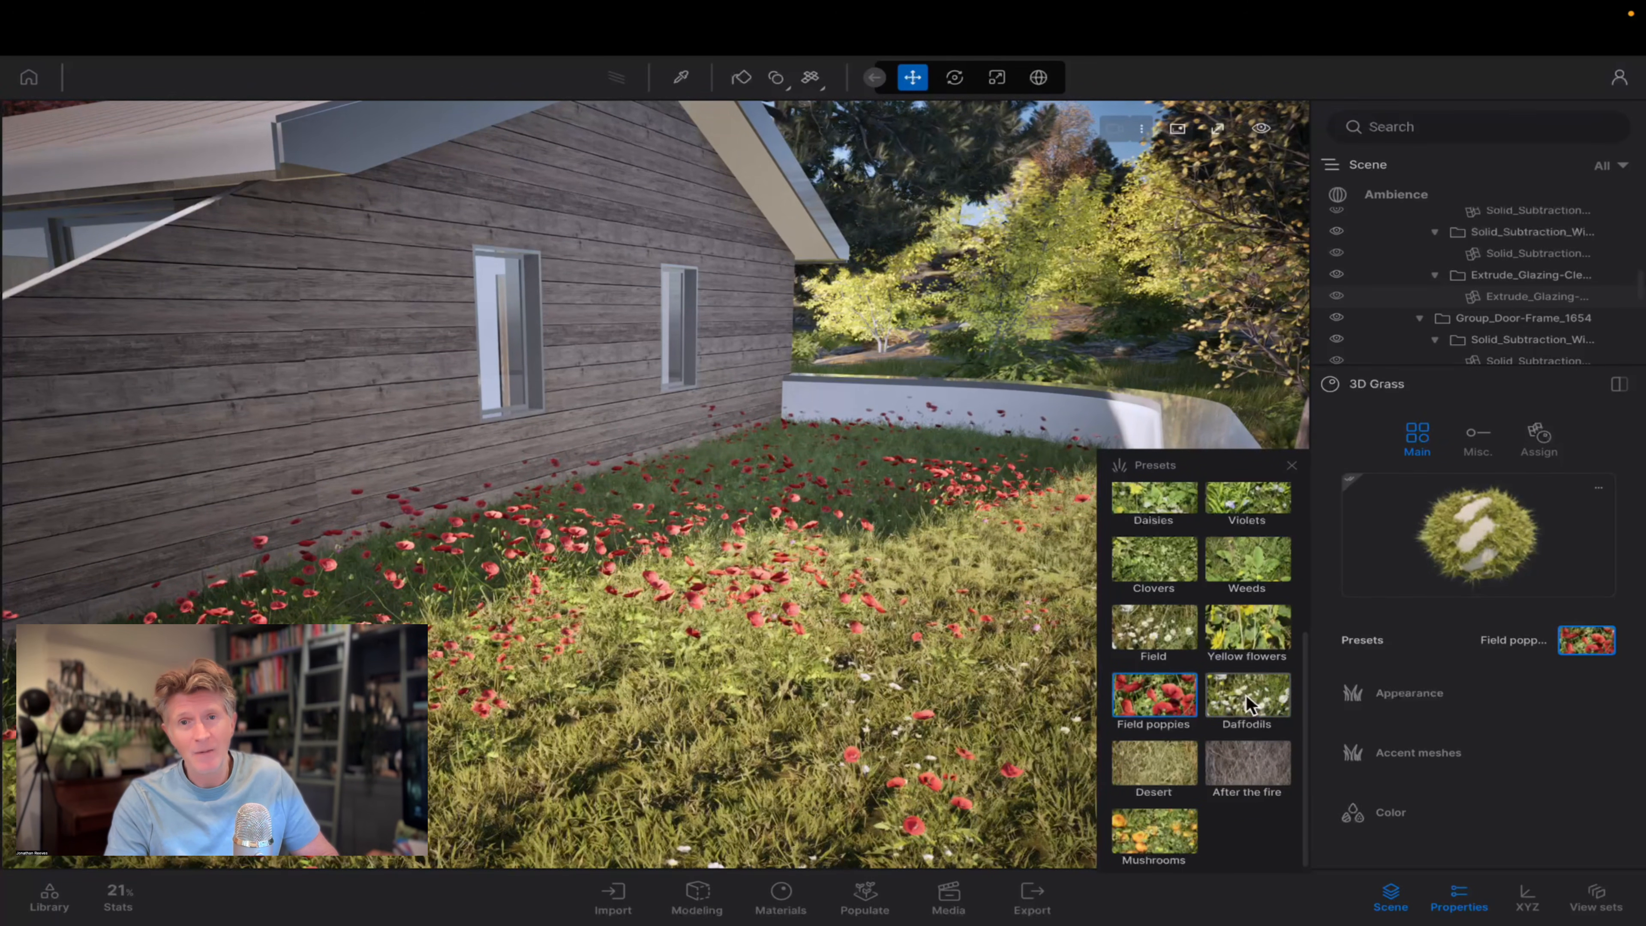
click(1154, 627)
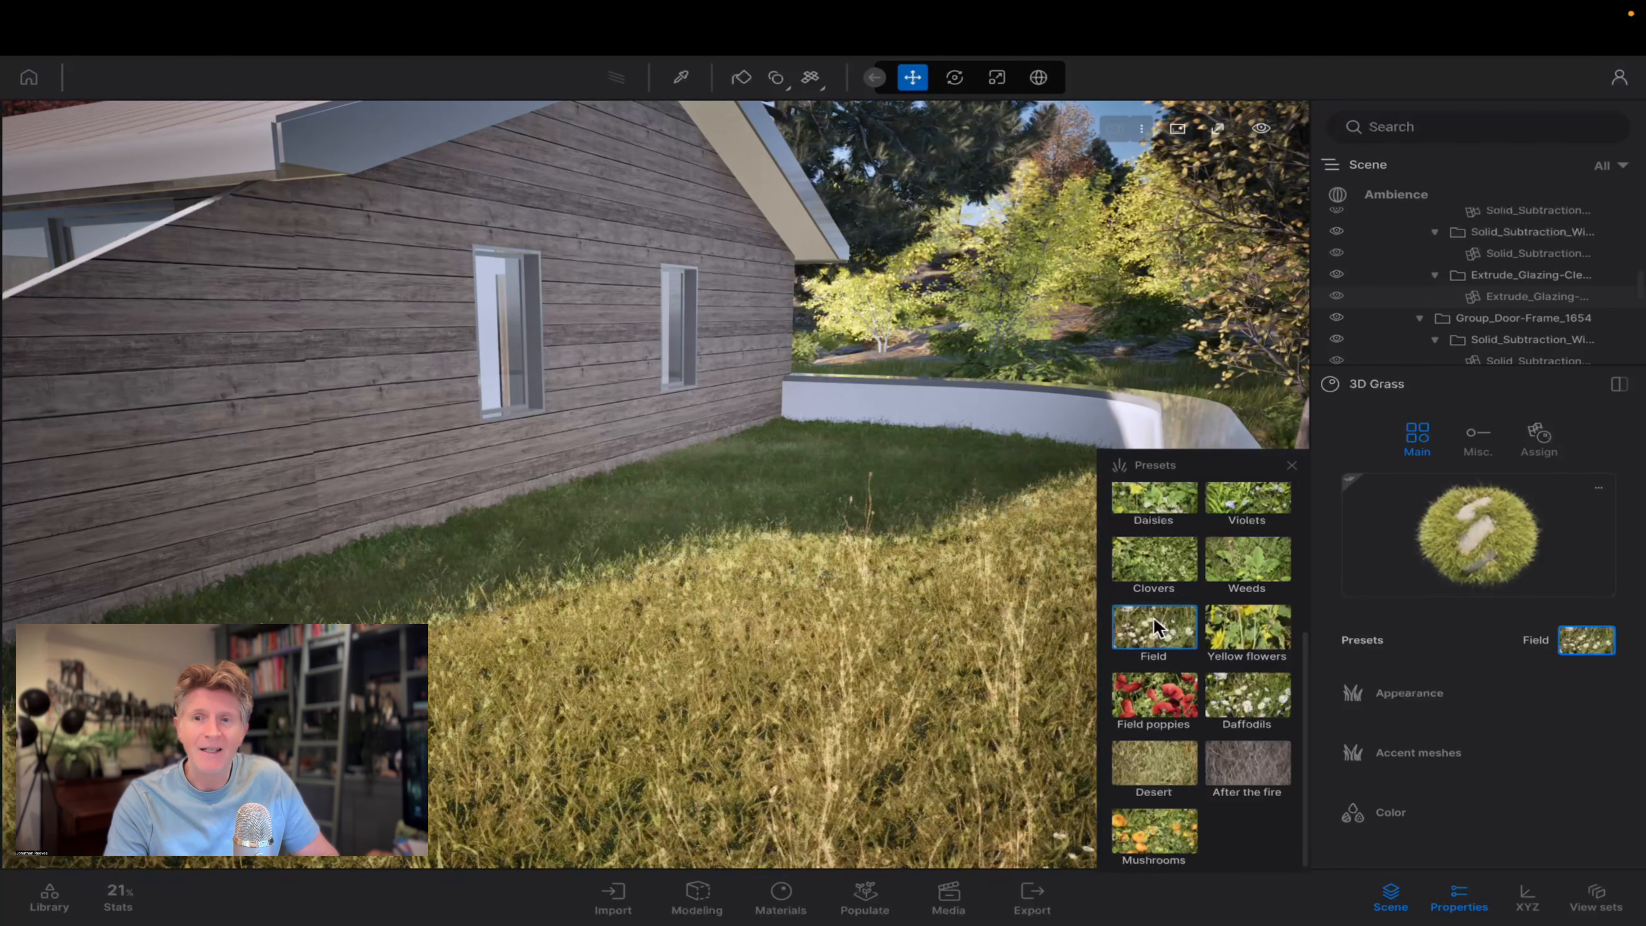
click(1160, 567)
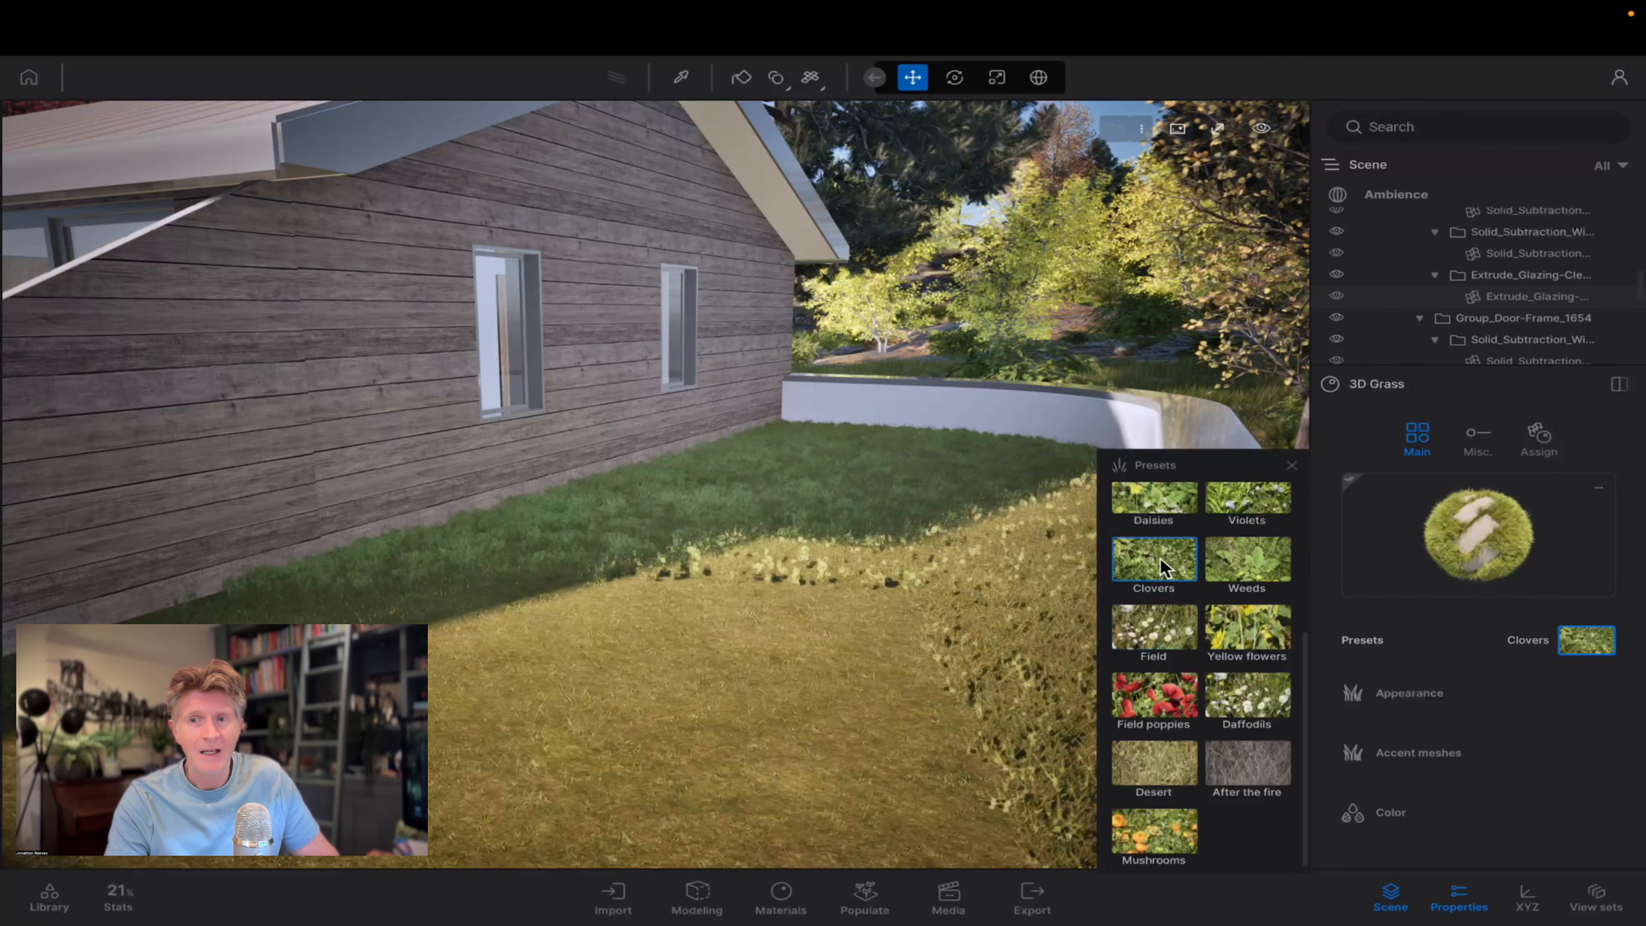
Try the Wild grass and Dead shrubs appearance types, and set the lawn to Flat grass with a scale of 0.8.
click(1402, 694)
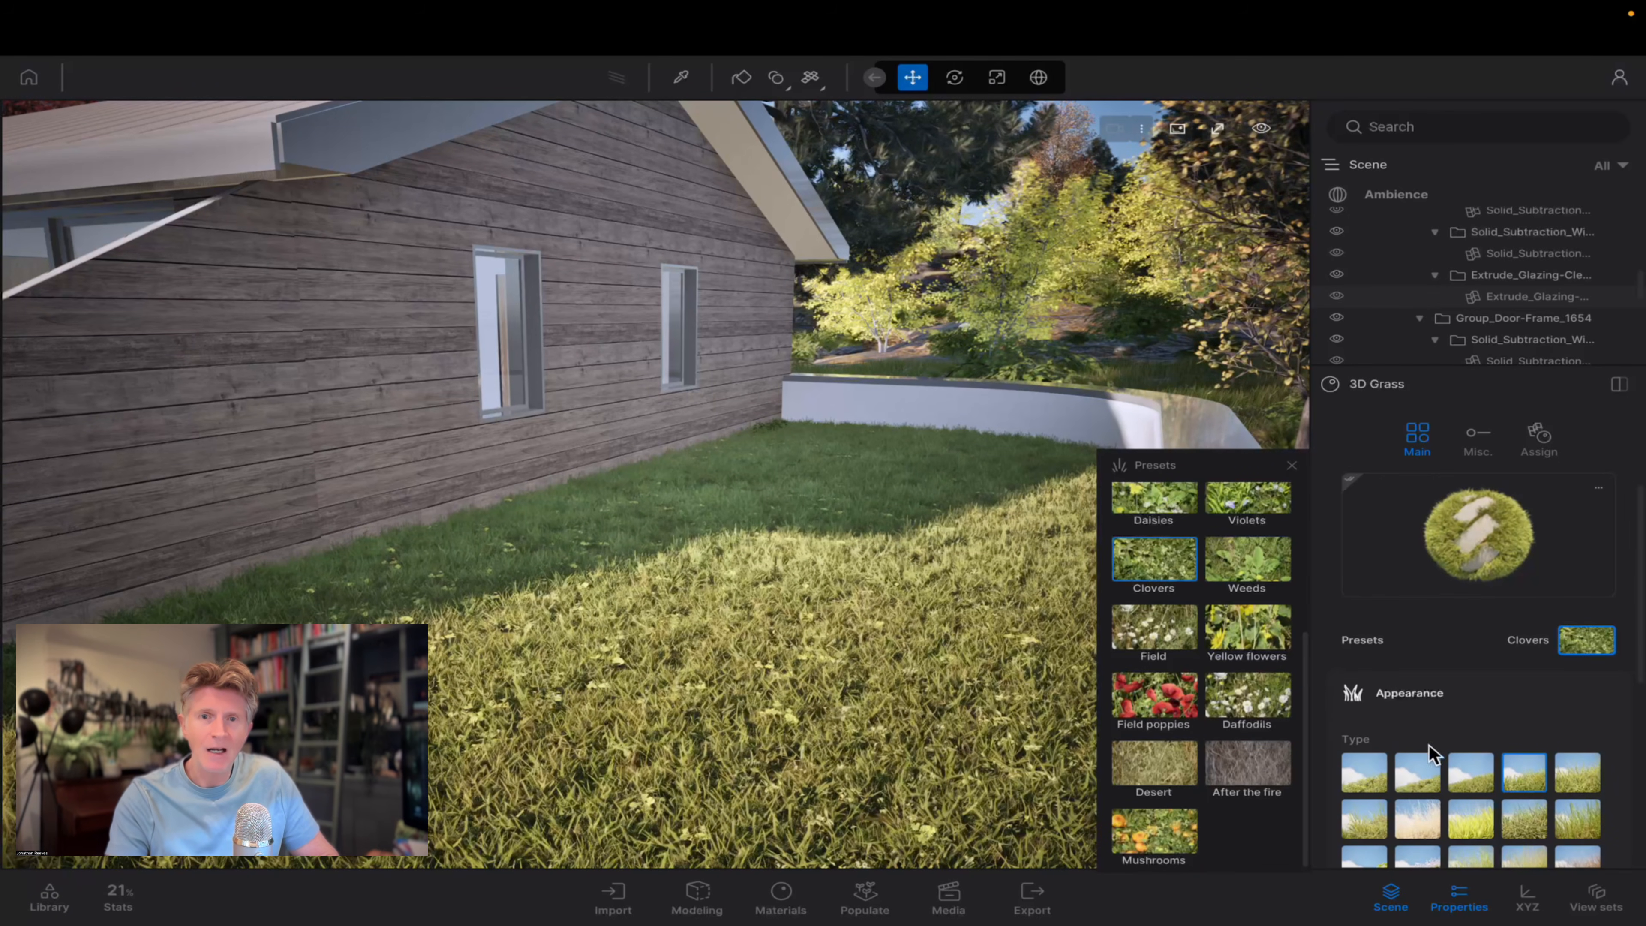
click(1522, 818)
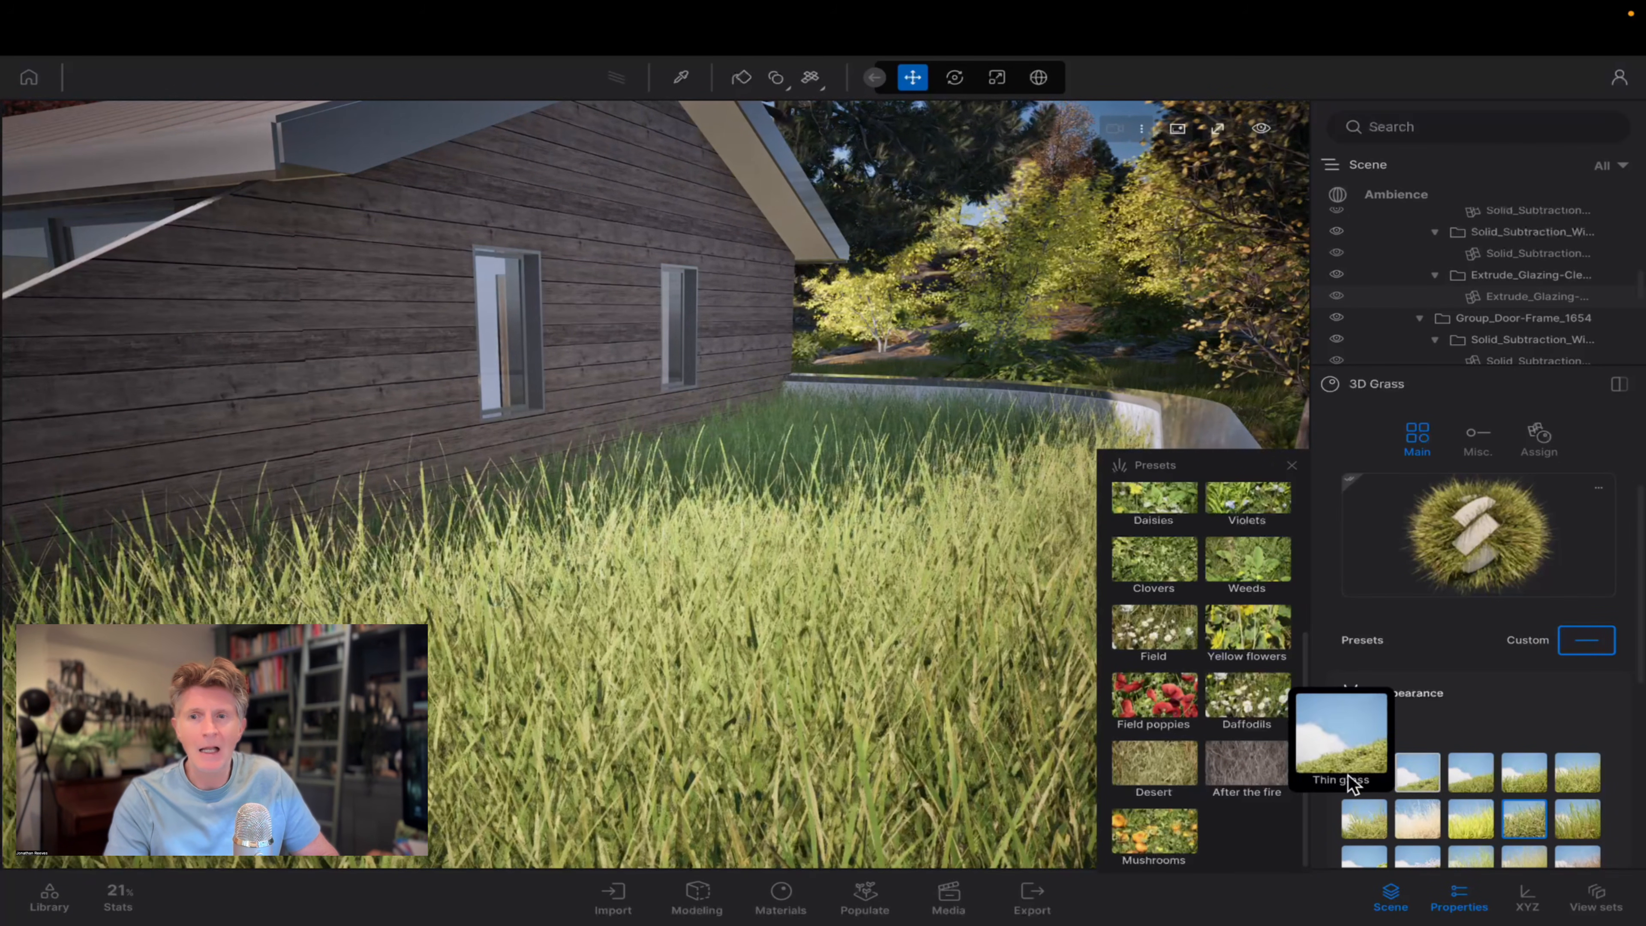
click(1362, 776)
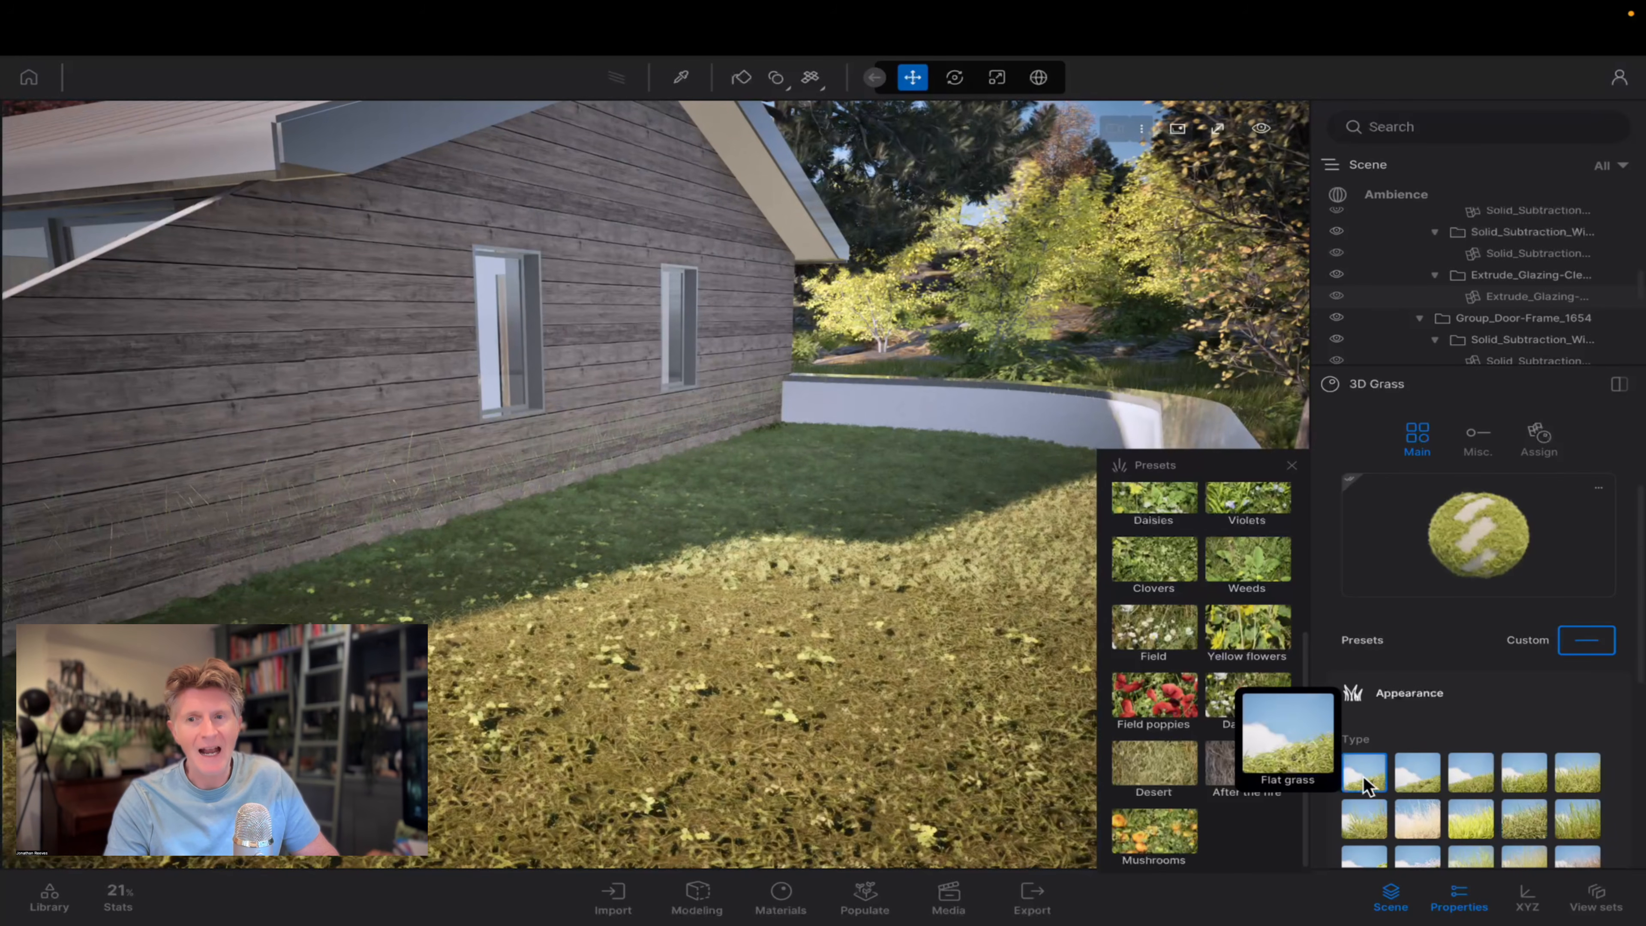
scroll(1570, 789, down, 1)
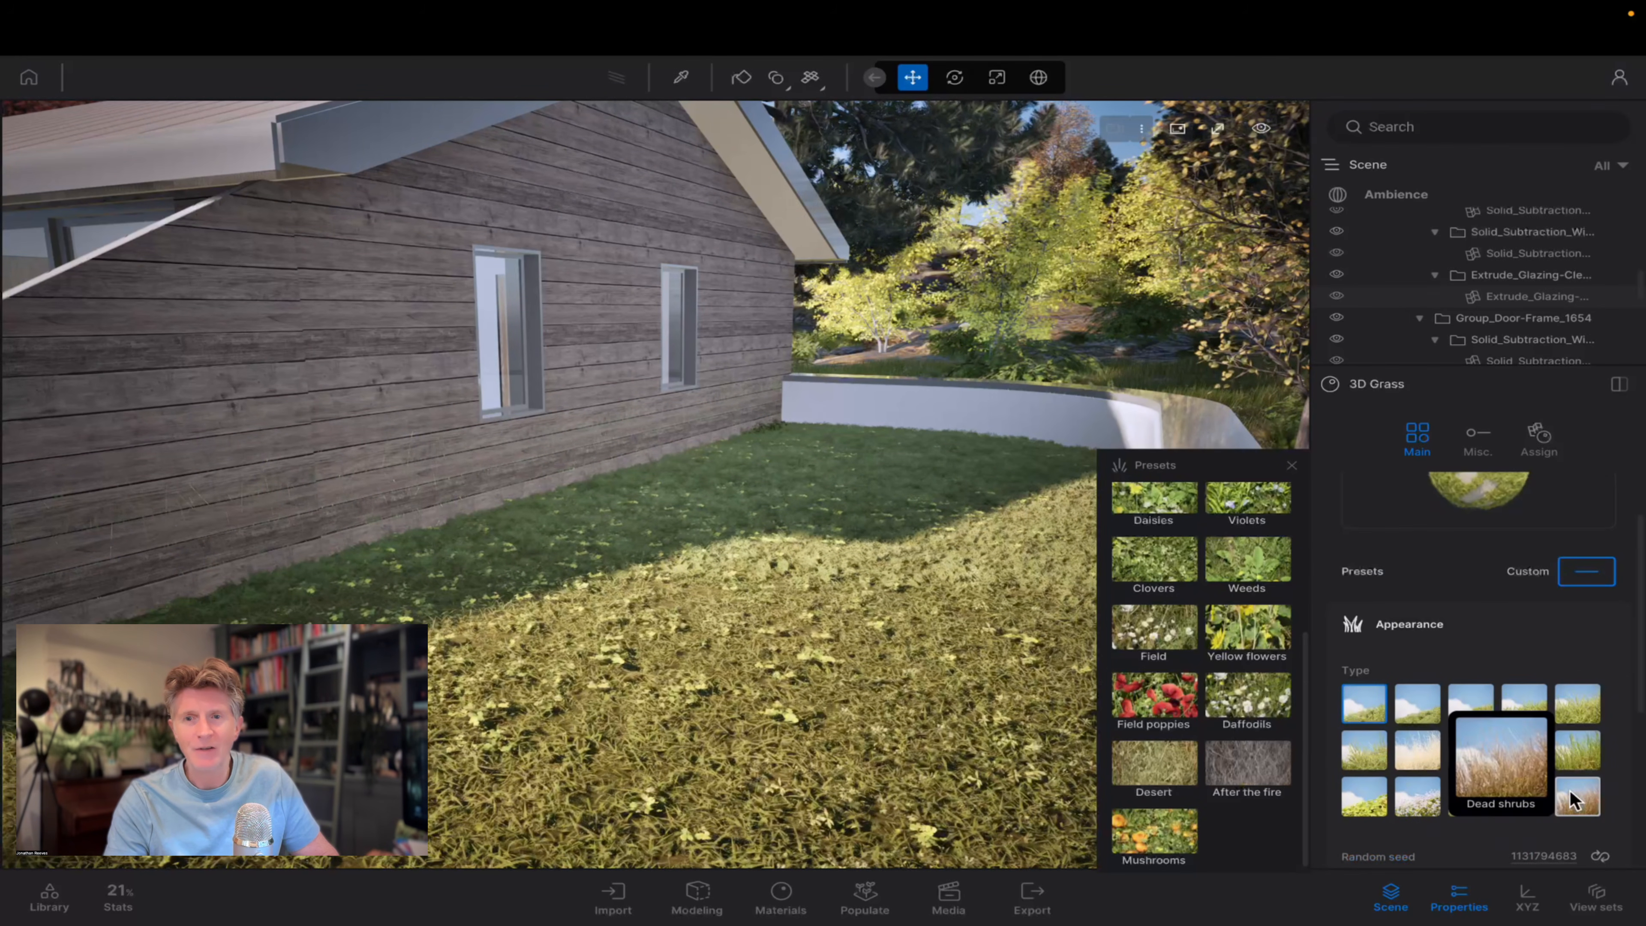
click(1576, 799)
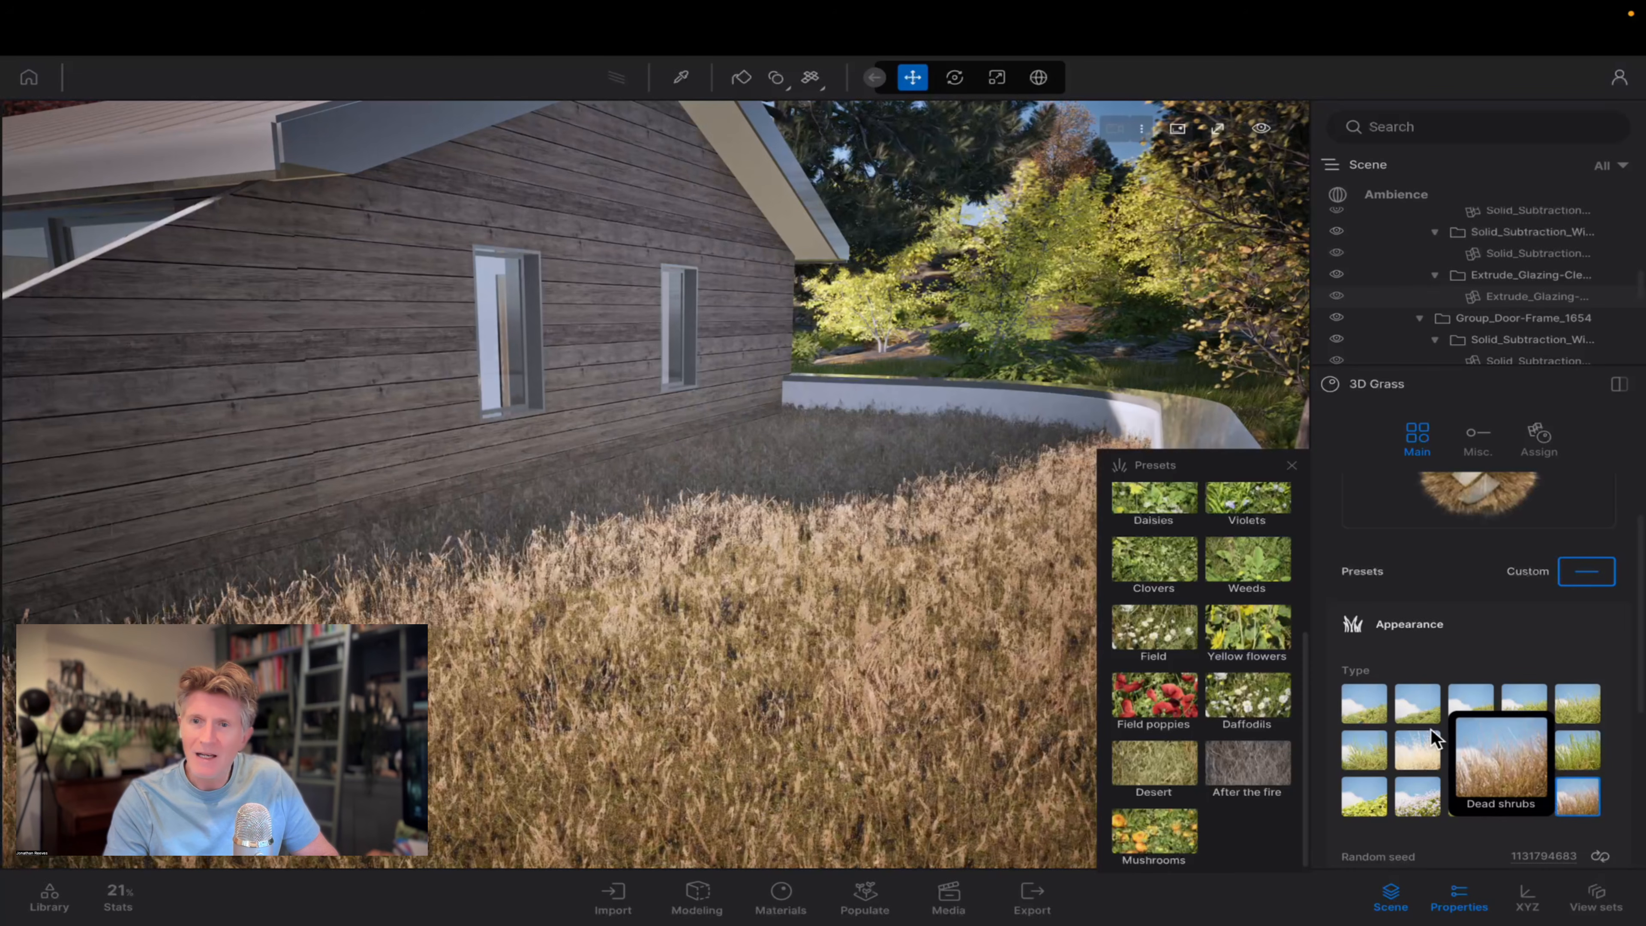
click(1362, 708)
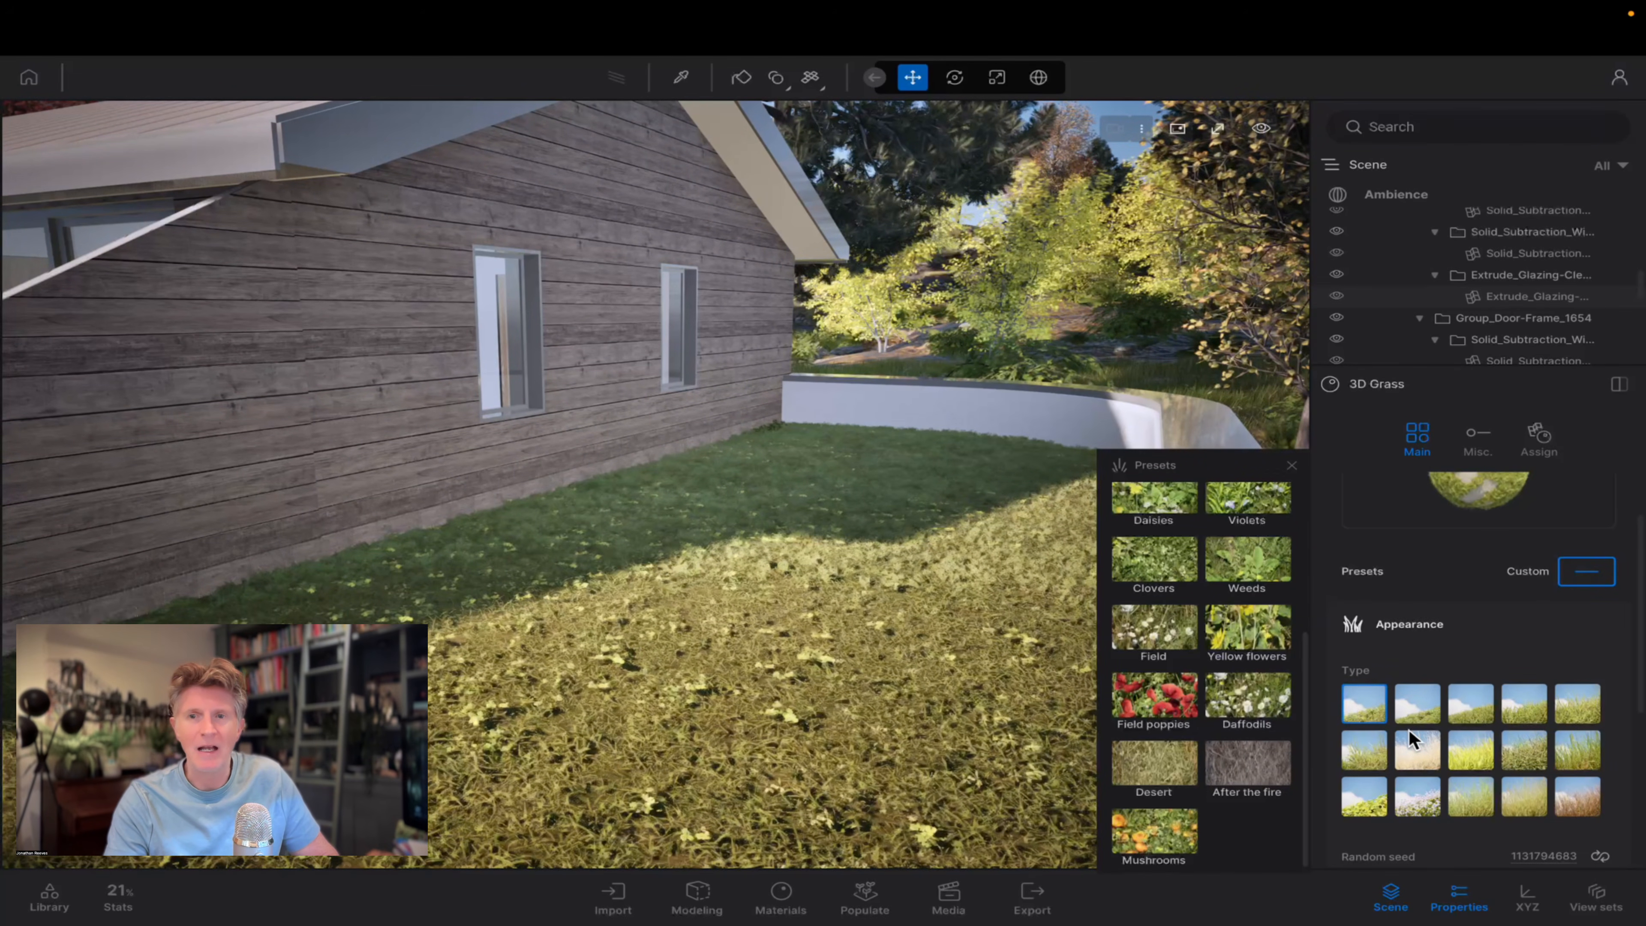
scroll(1411, 738, down, 5)
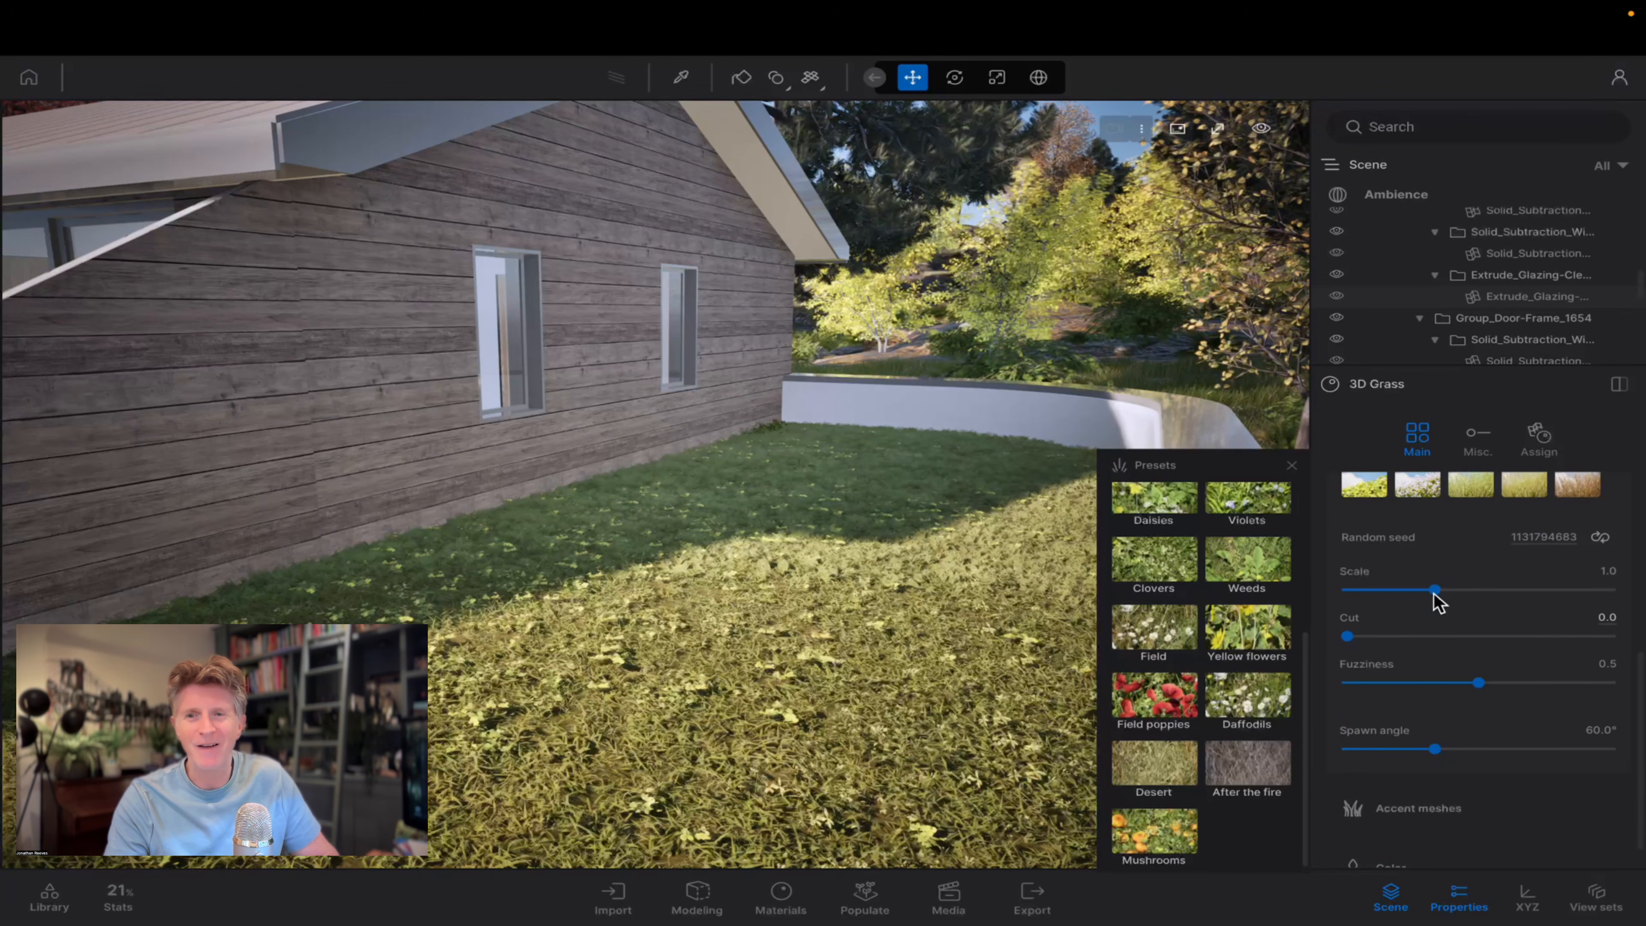
drag(1434, 589, 1395, 590)
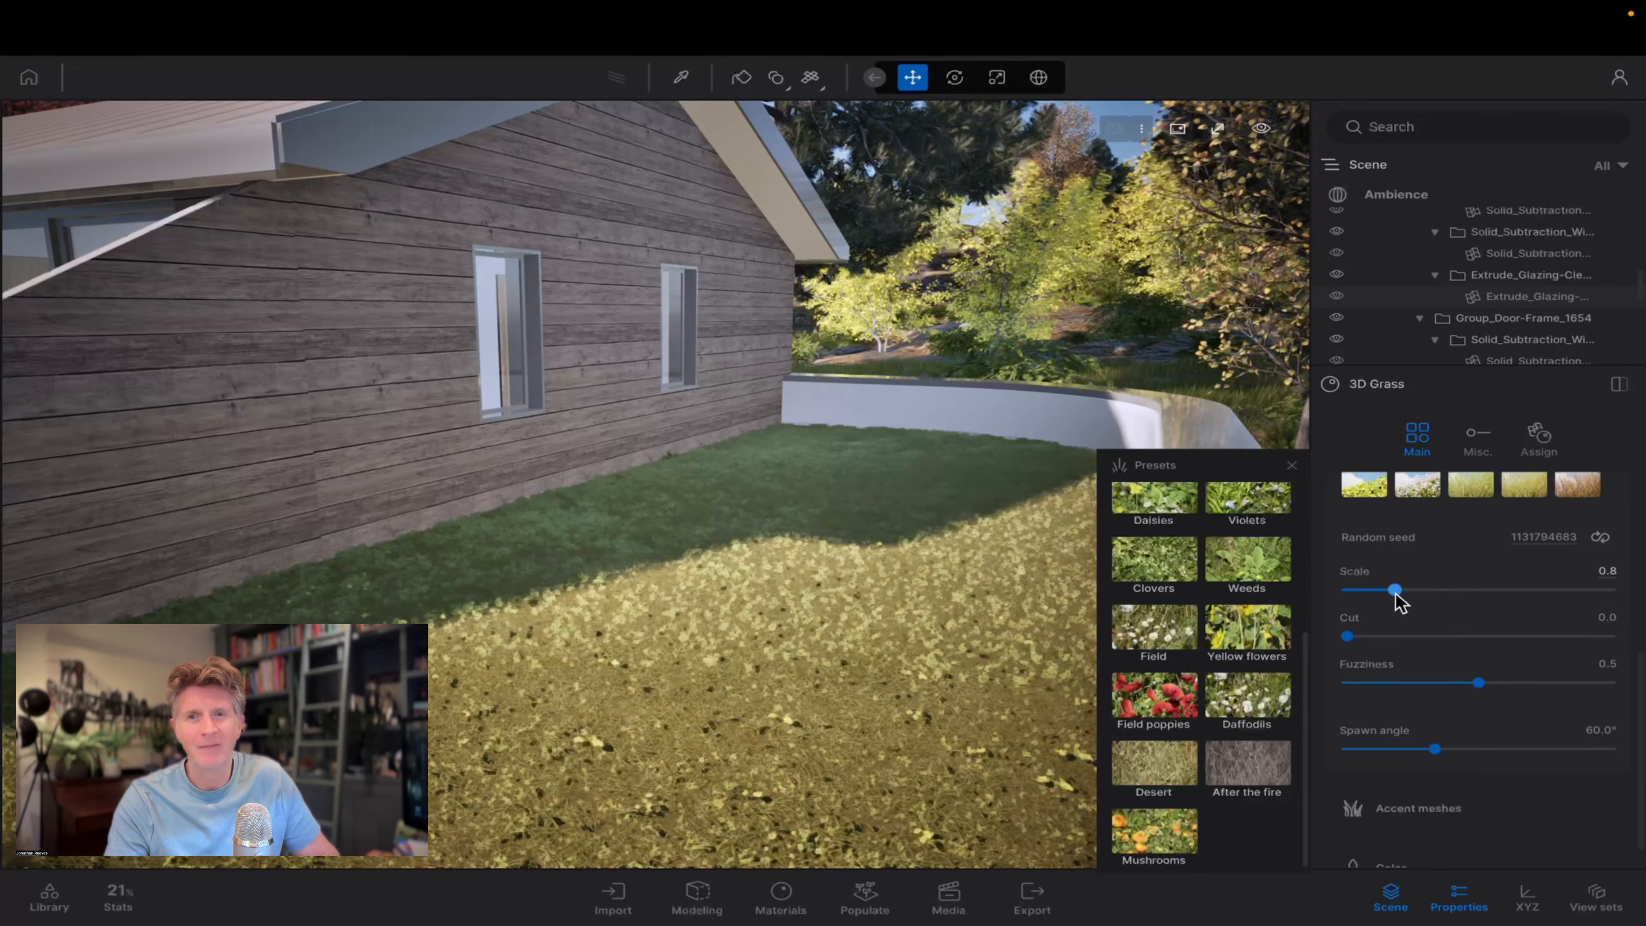
Try White flowers as the grass's accent meshes, and set them to Field poppies with a probability of 95%.
click(1407, 811)
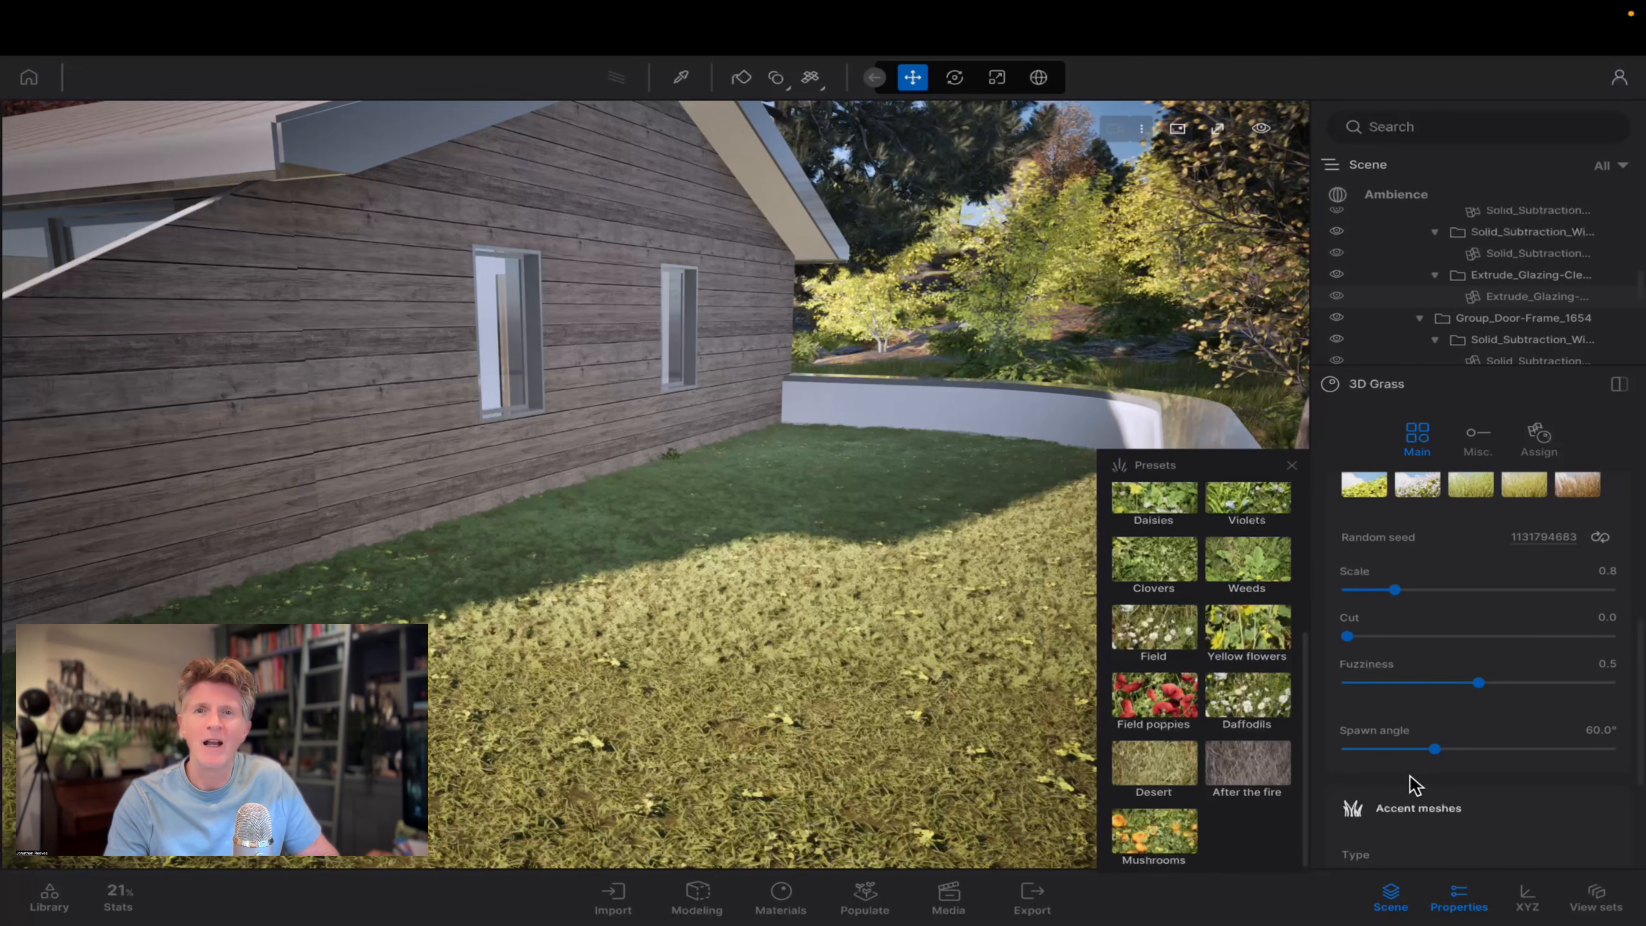
scroll(1407, 772, down, 2)
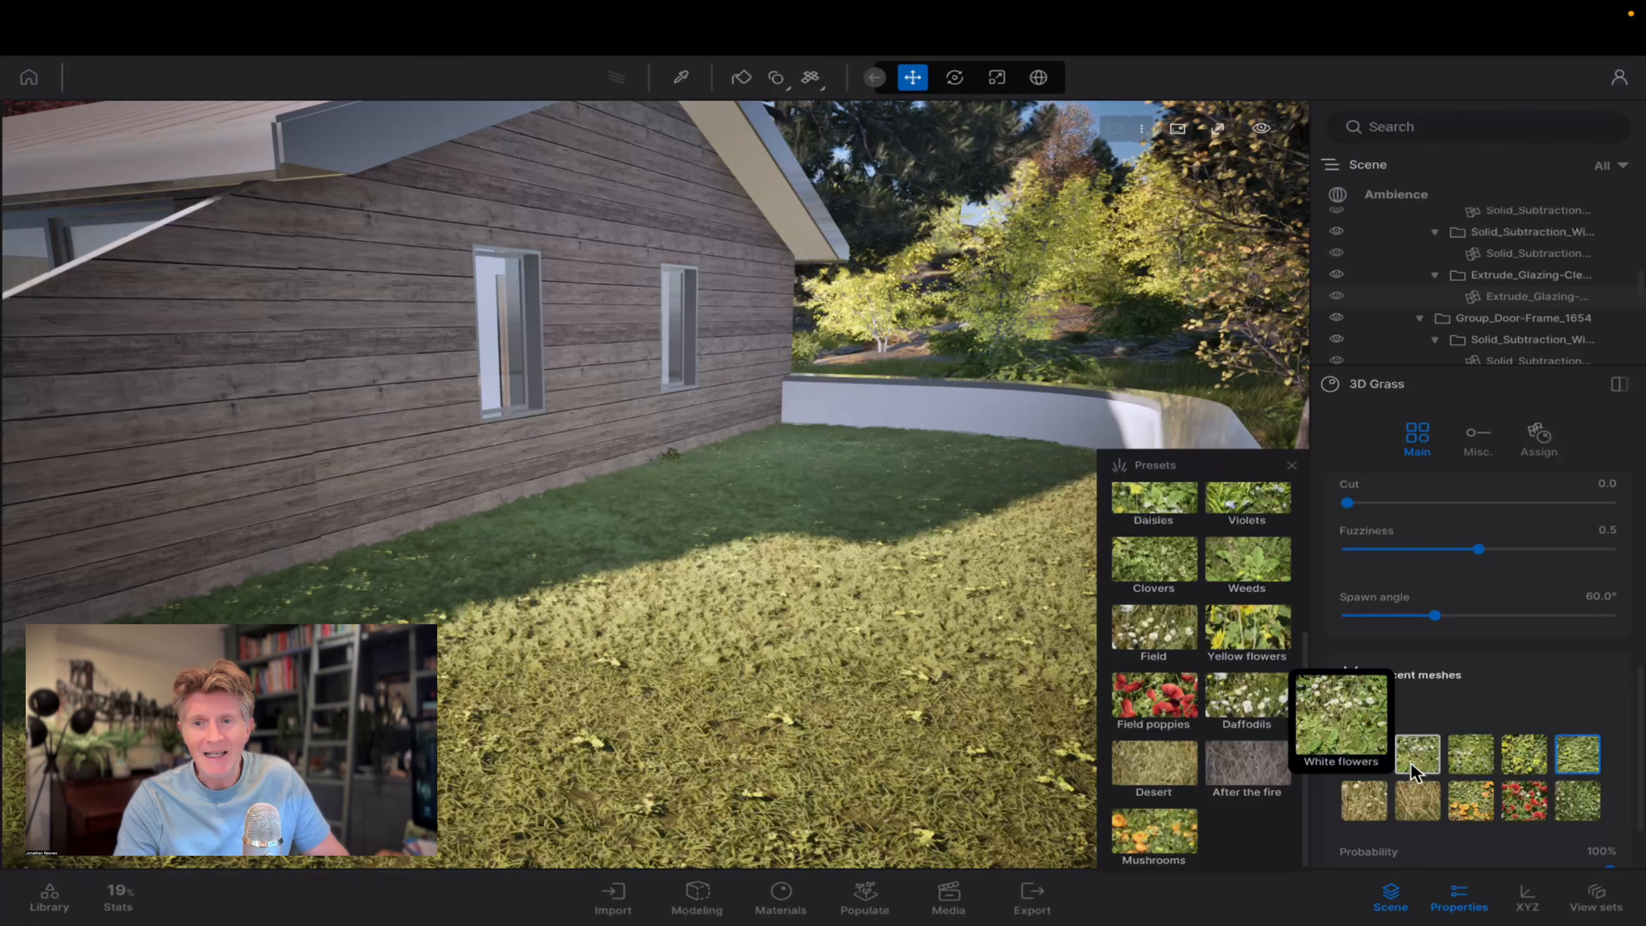
click(1414, 768)
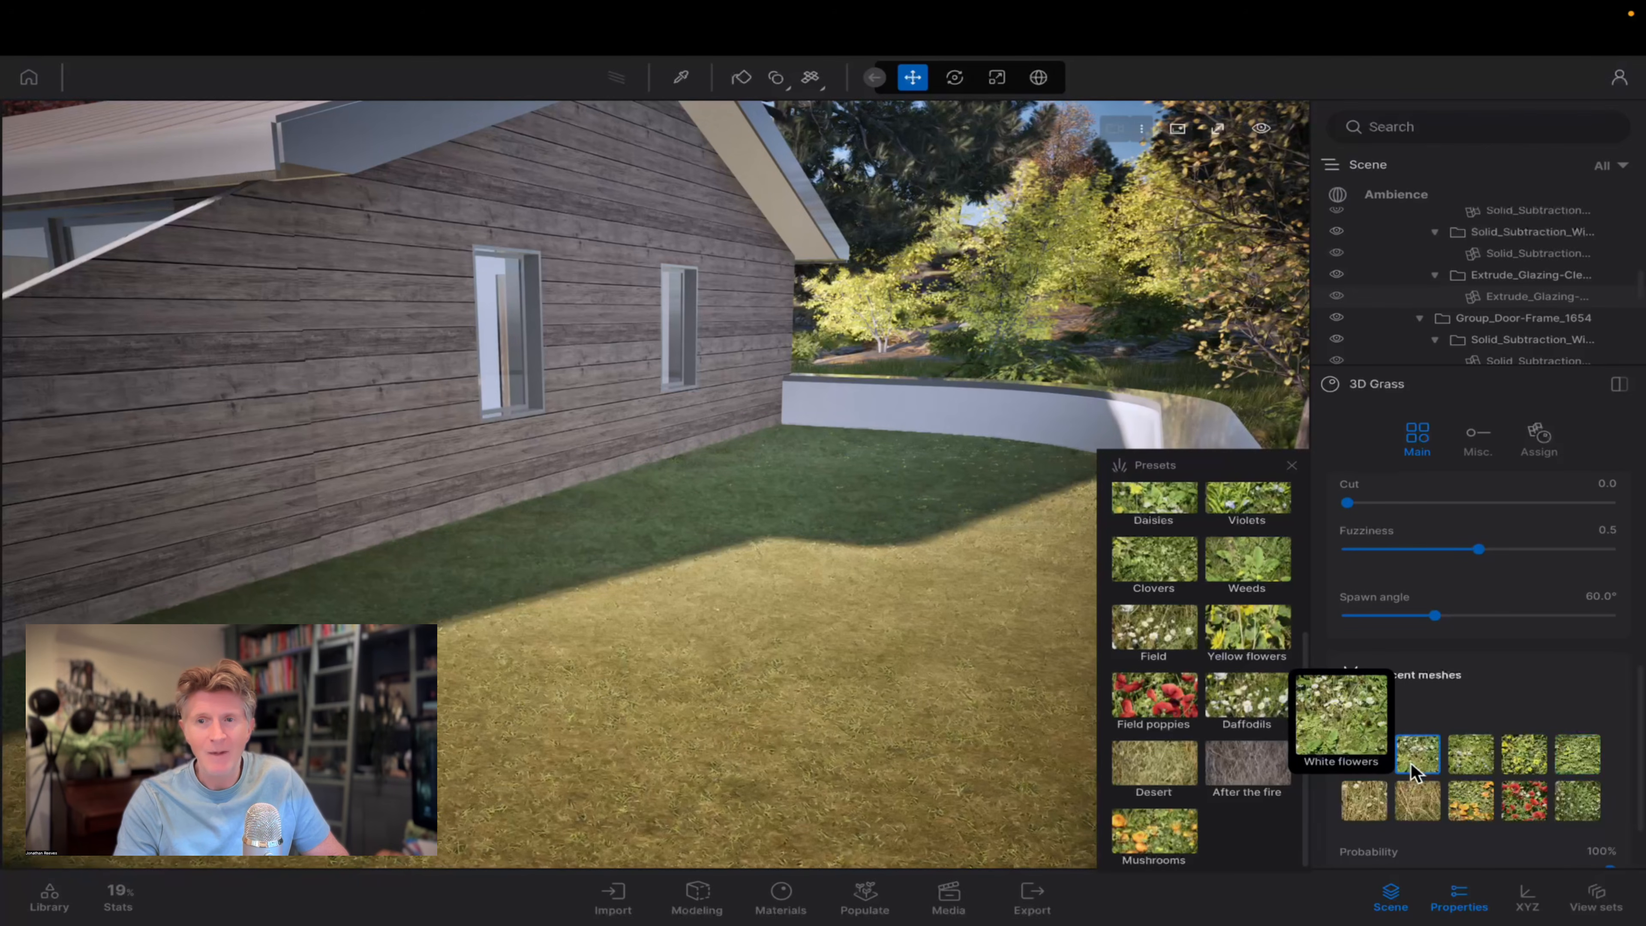
click(1508, 805)
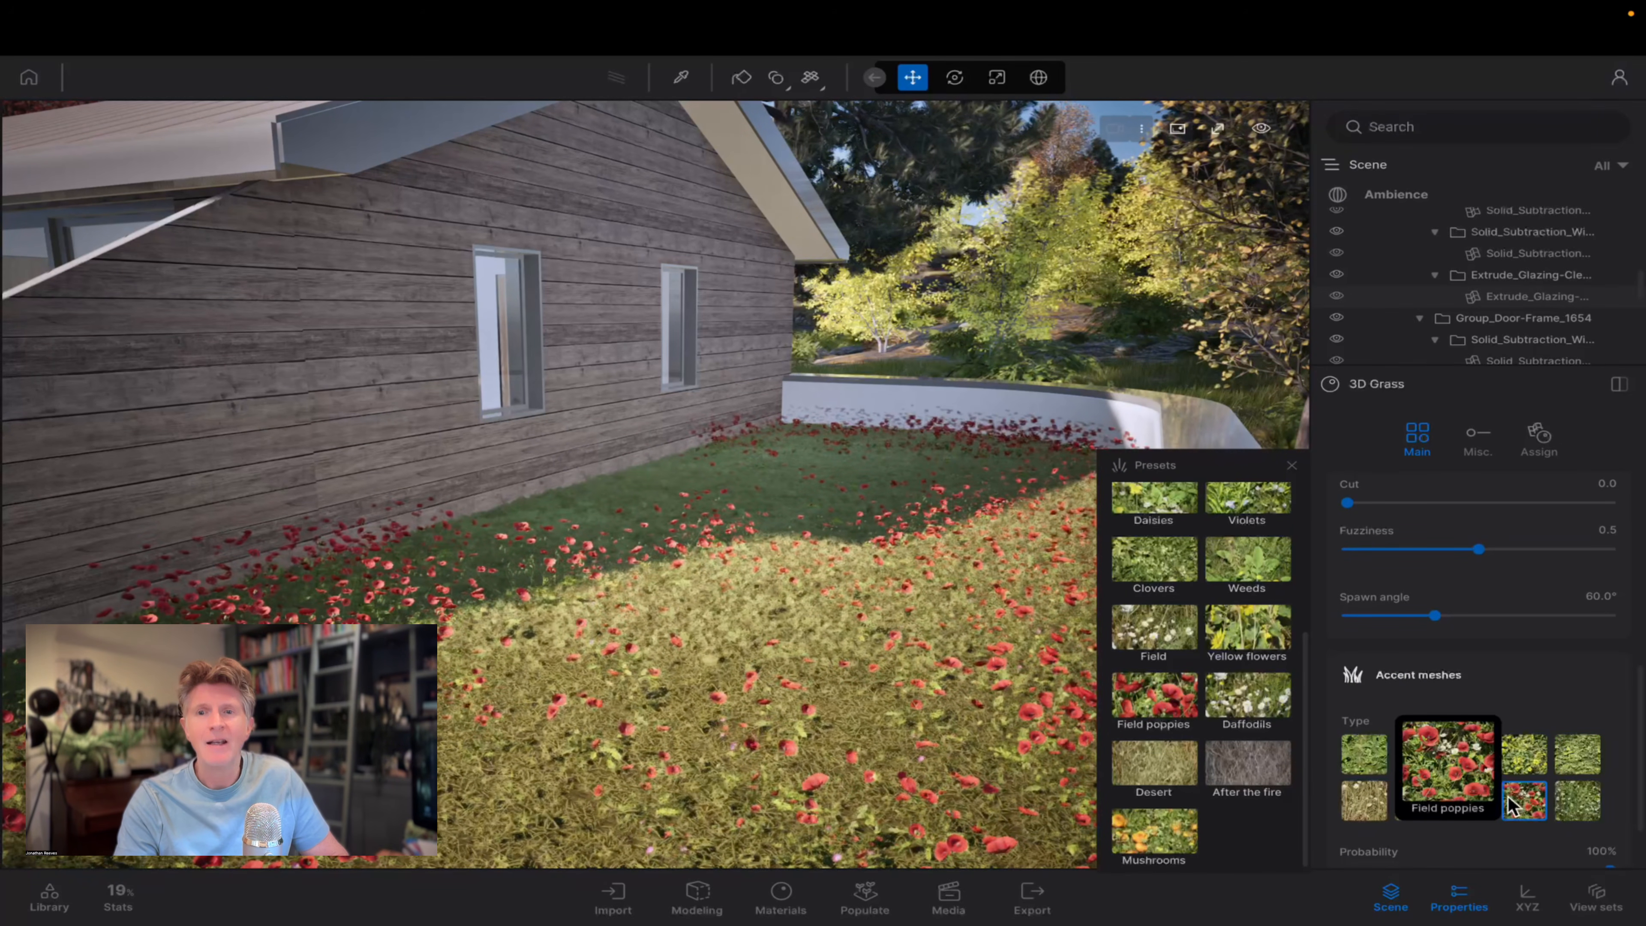
scroll(1468, 722, down, 1)
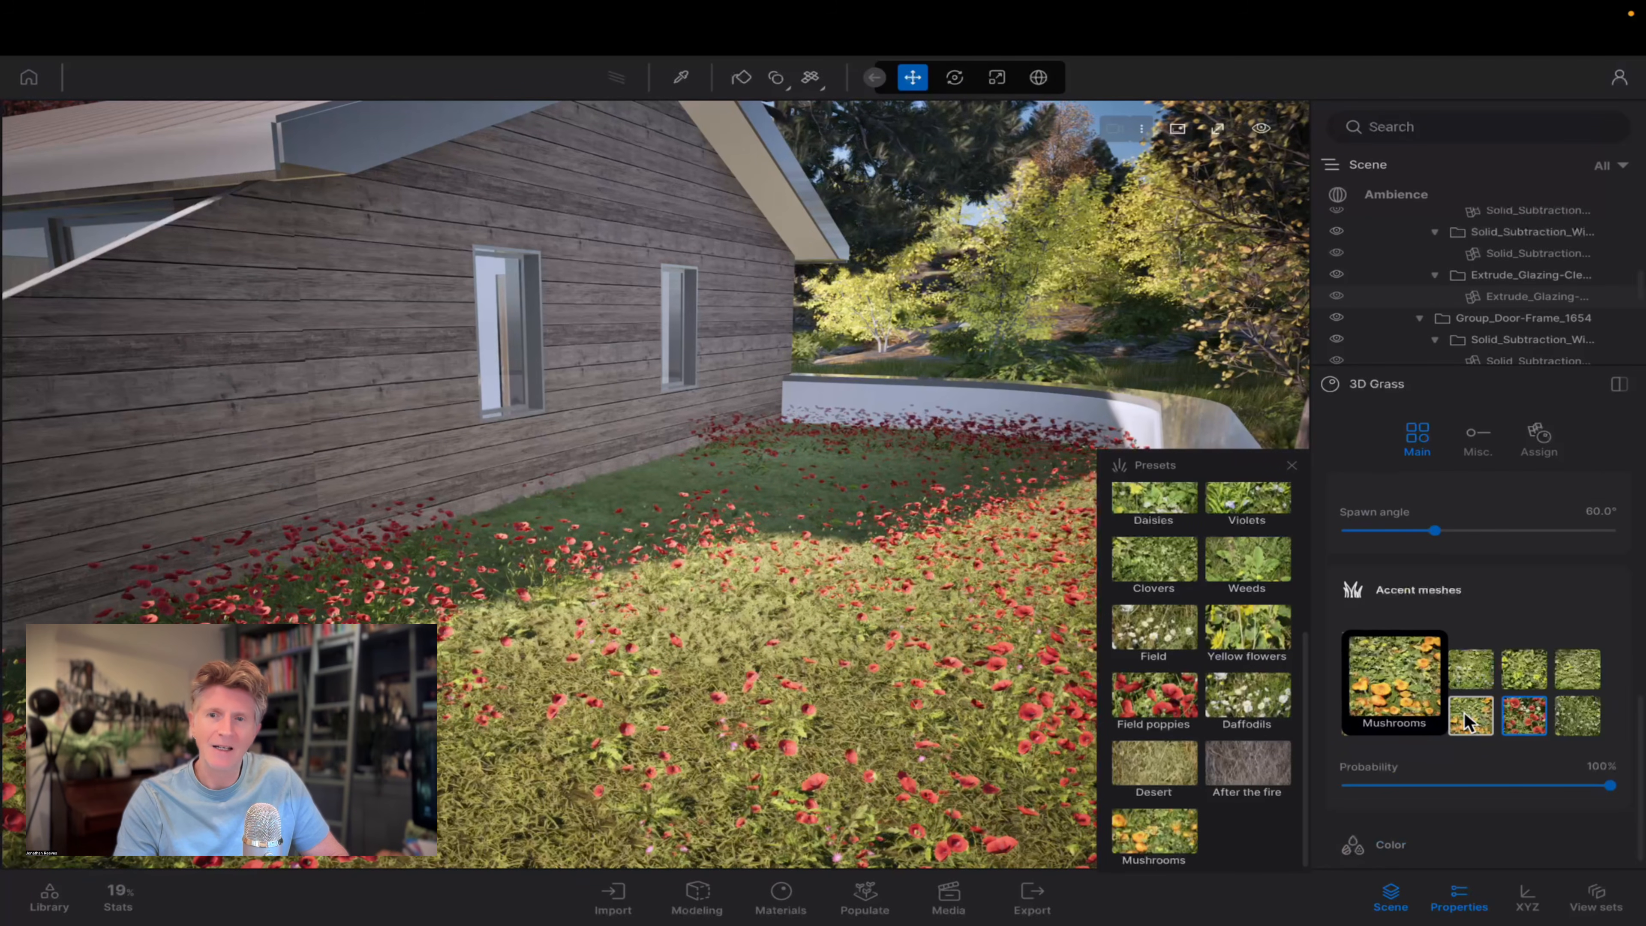
drag(1471, 786, 1595, 791)
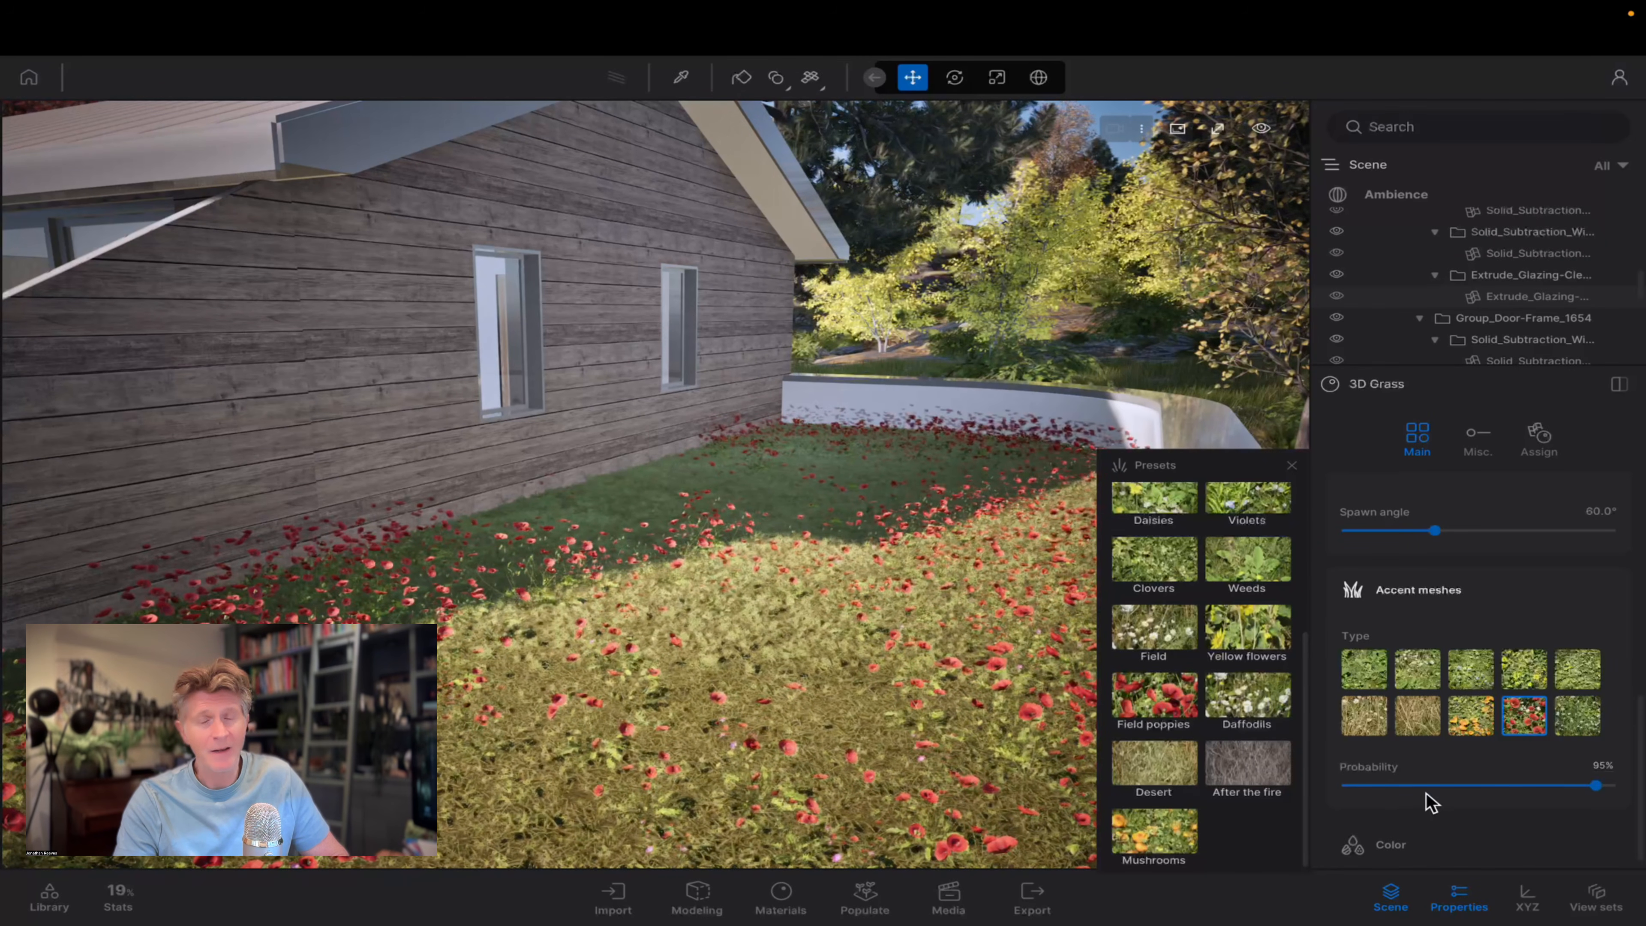
Enable the color tint of the 3D Grass material and set its amount to 85%.
scroll(1430, 807, down, 1)
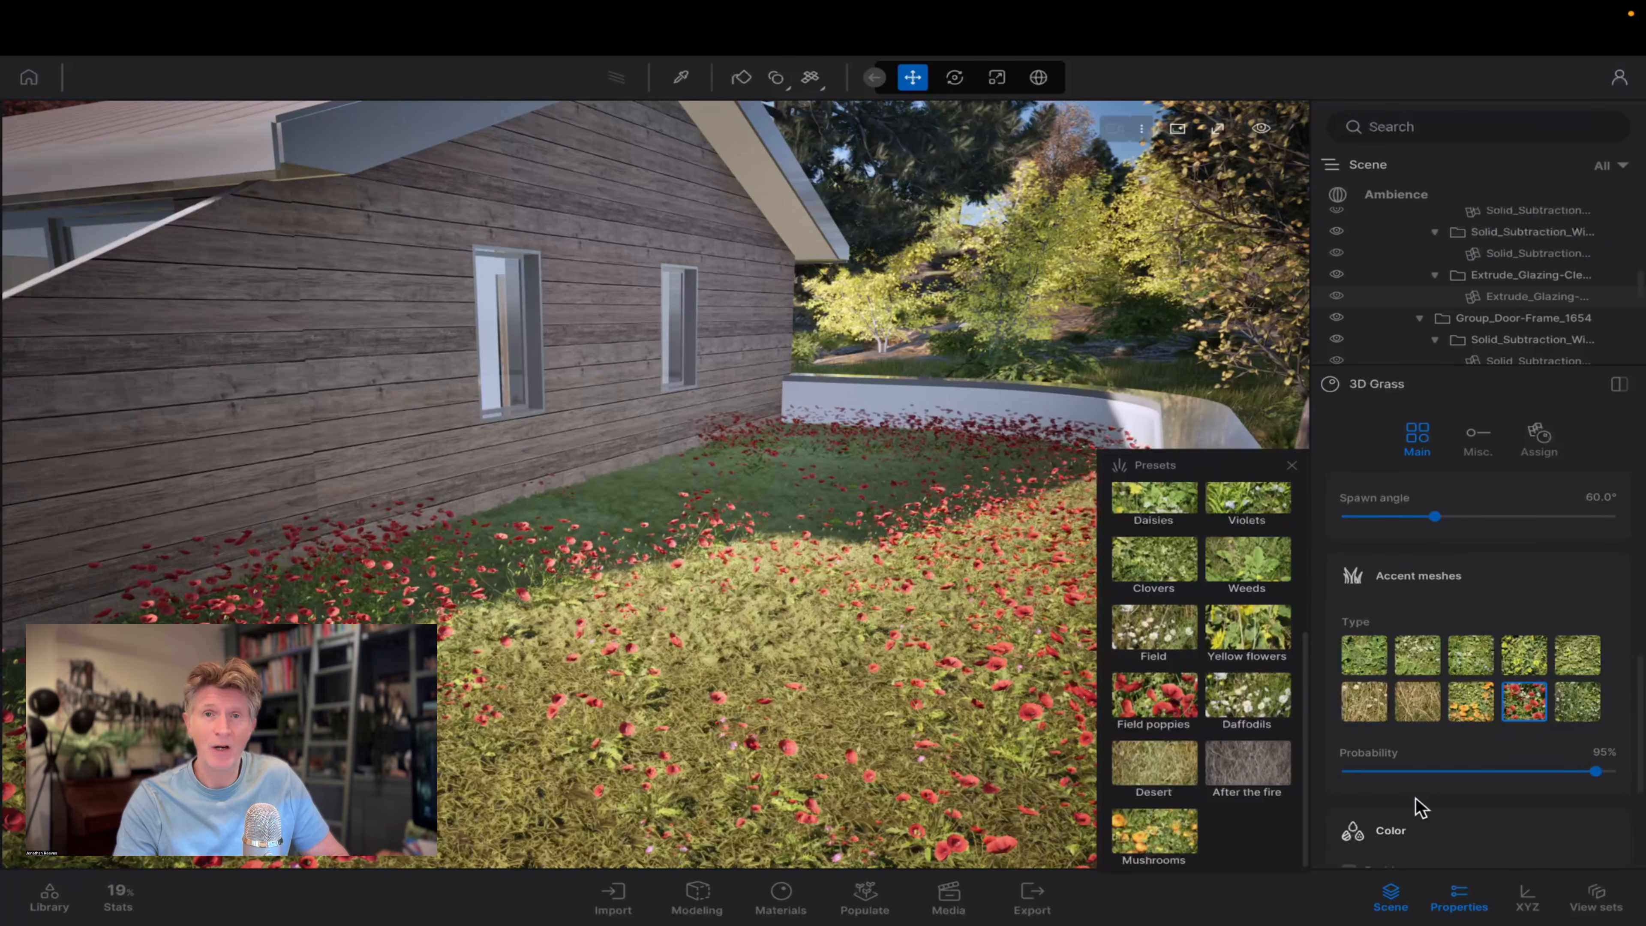
scroll(1415, 801, down, 3)
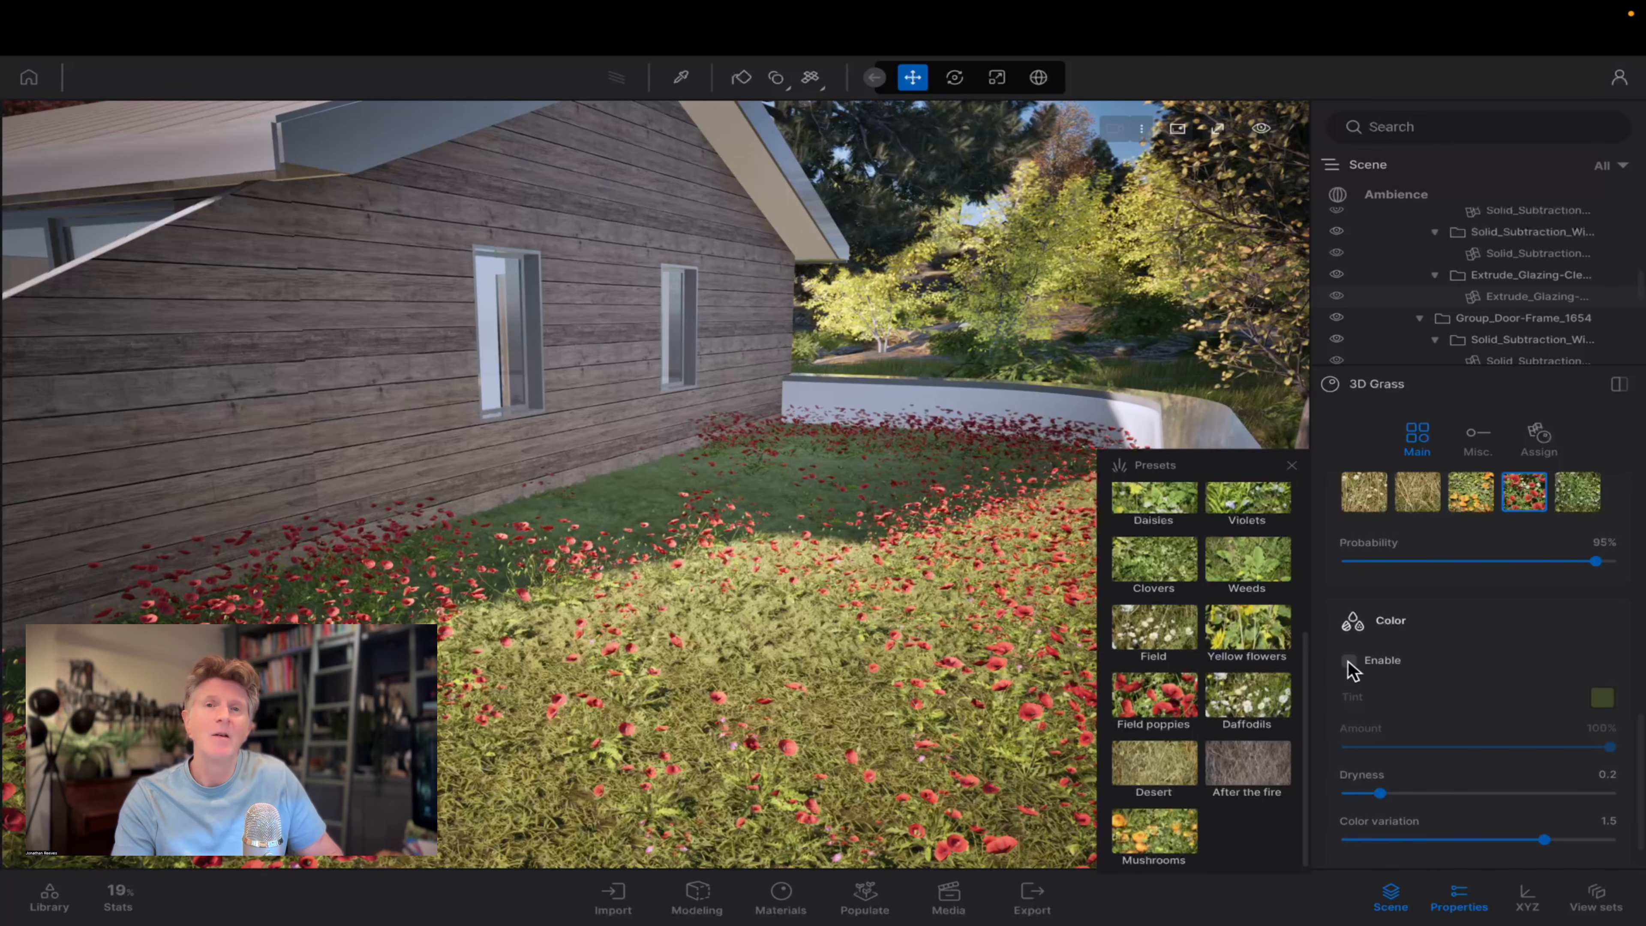
click(1349, 660)
drag(1457, 747, 1570, 751)
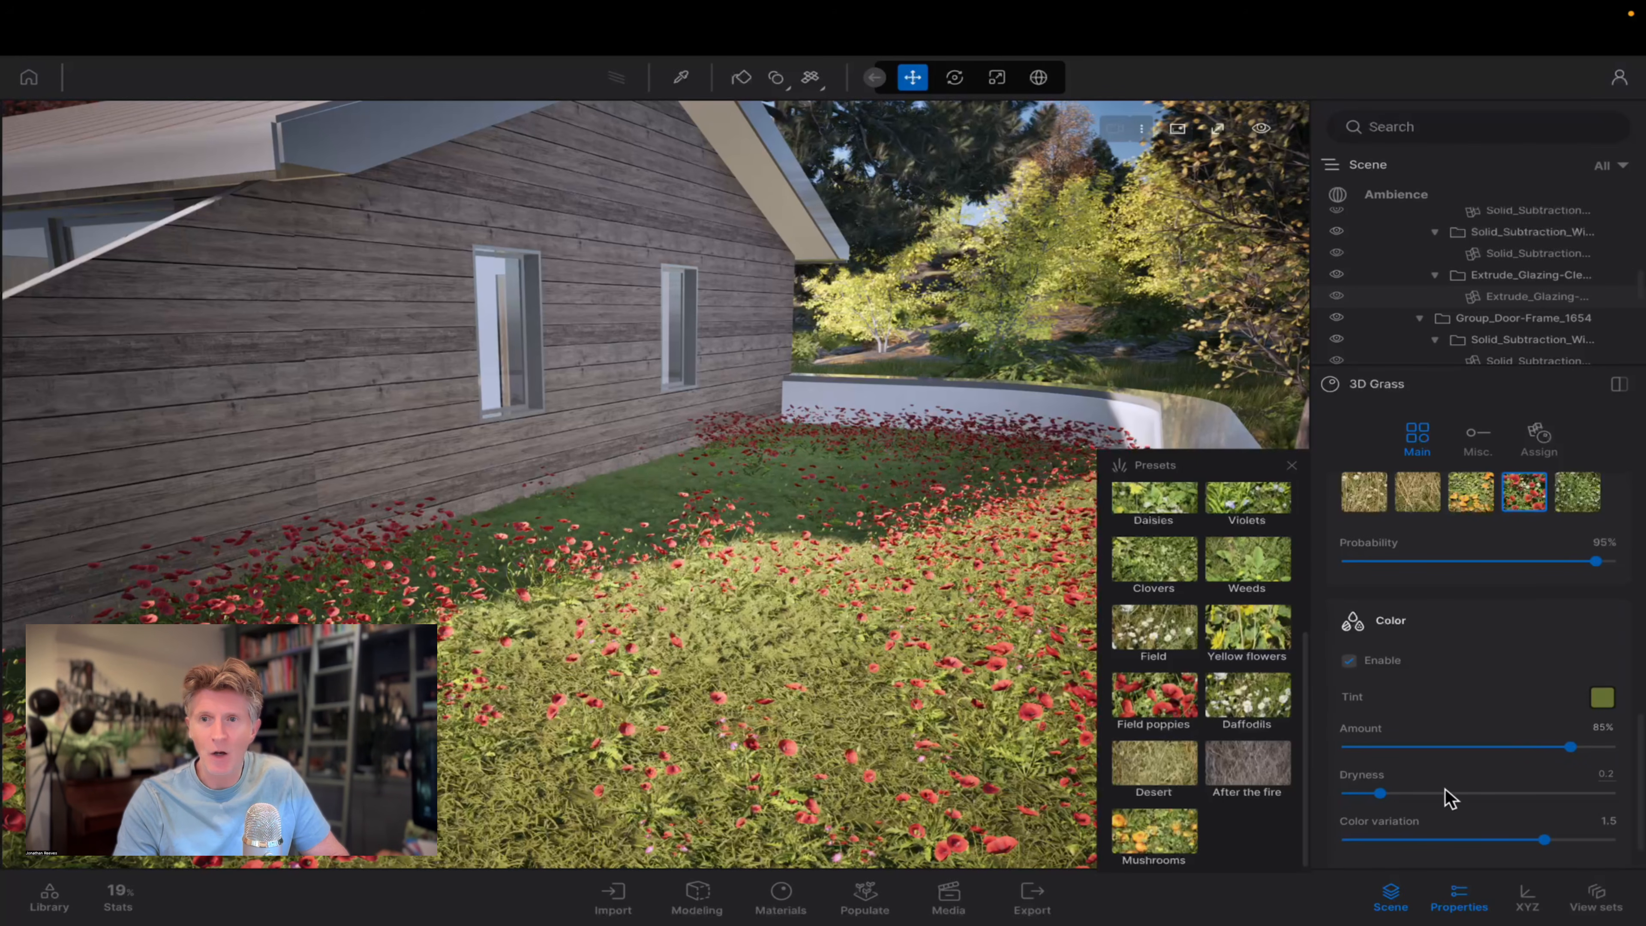
Review the 3D Grass material's wind, weather and sound attributes and the objects it is applied on.
scroll(1528, 551, up, 10)
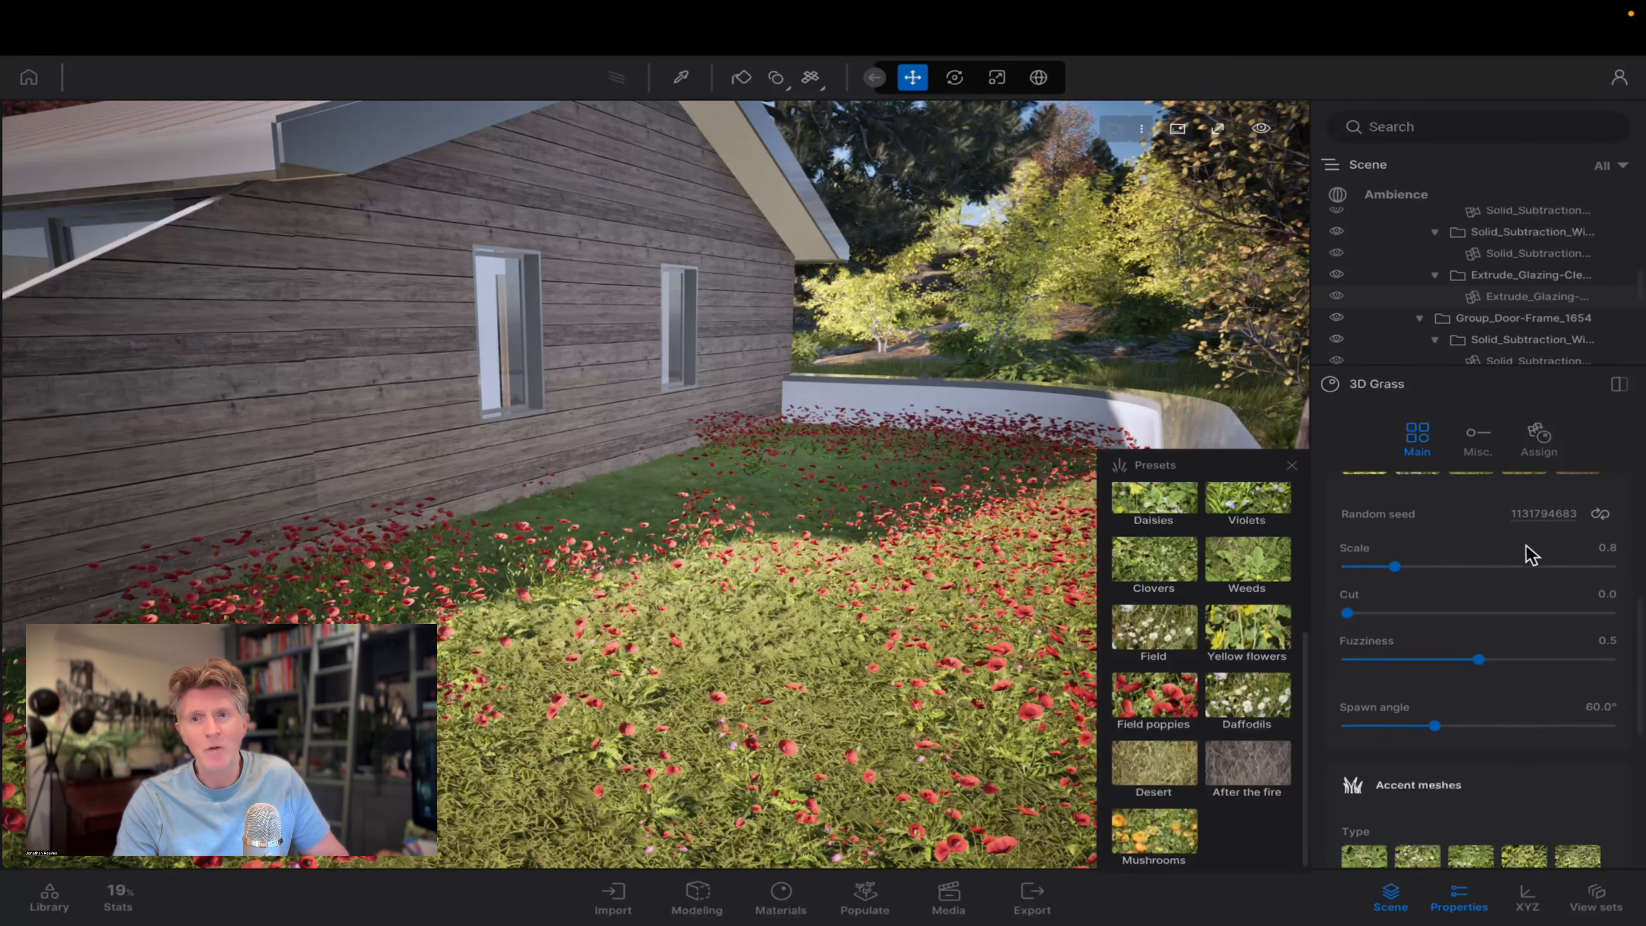
click(1479, 444)
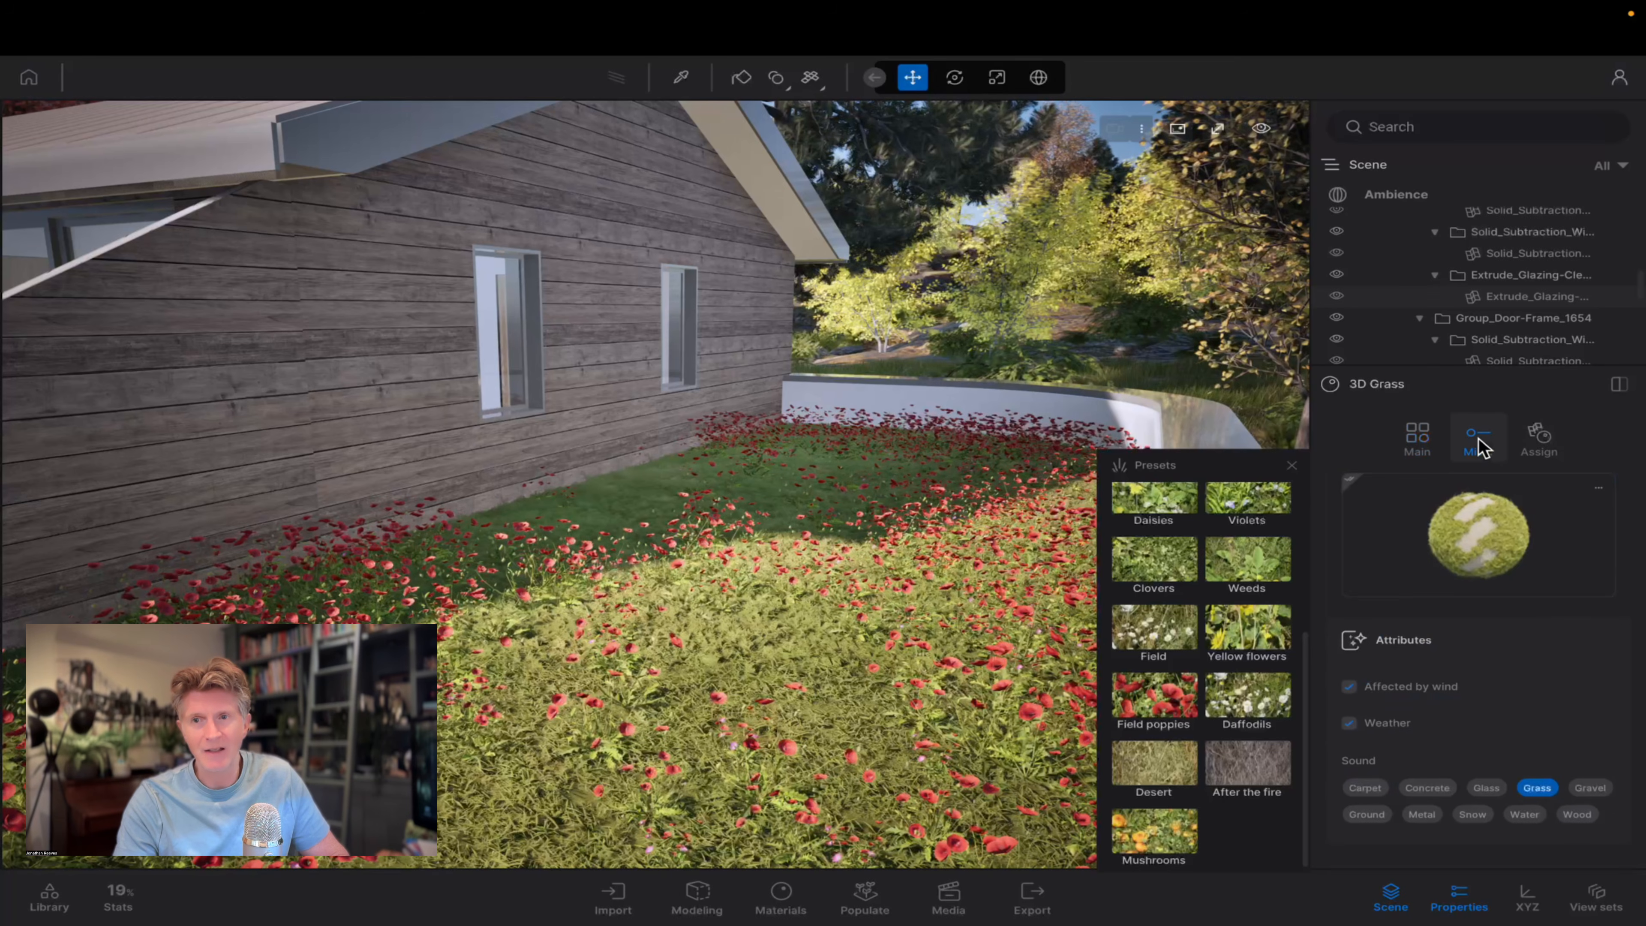
click(1544, 447)
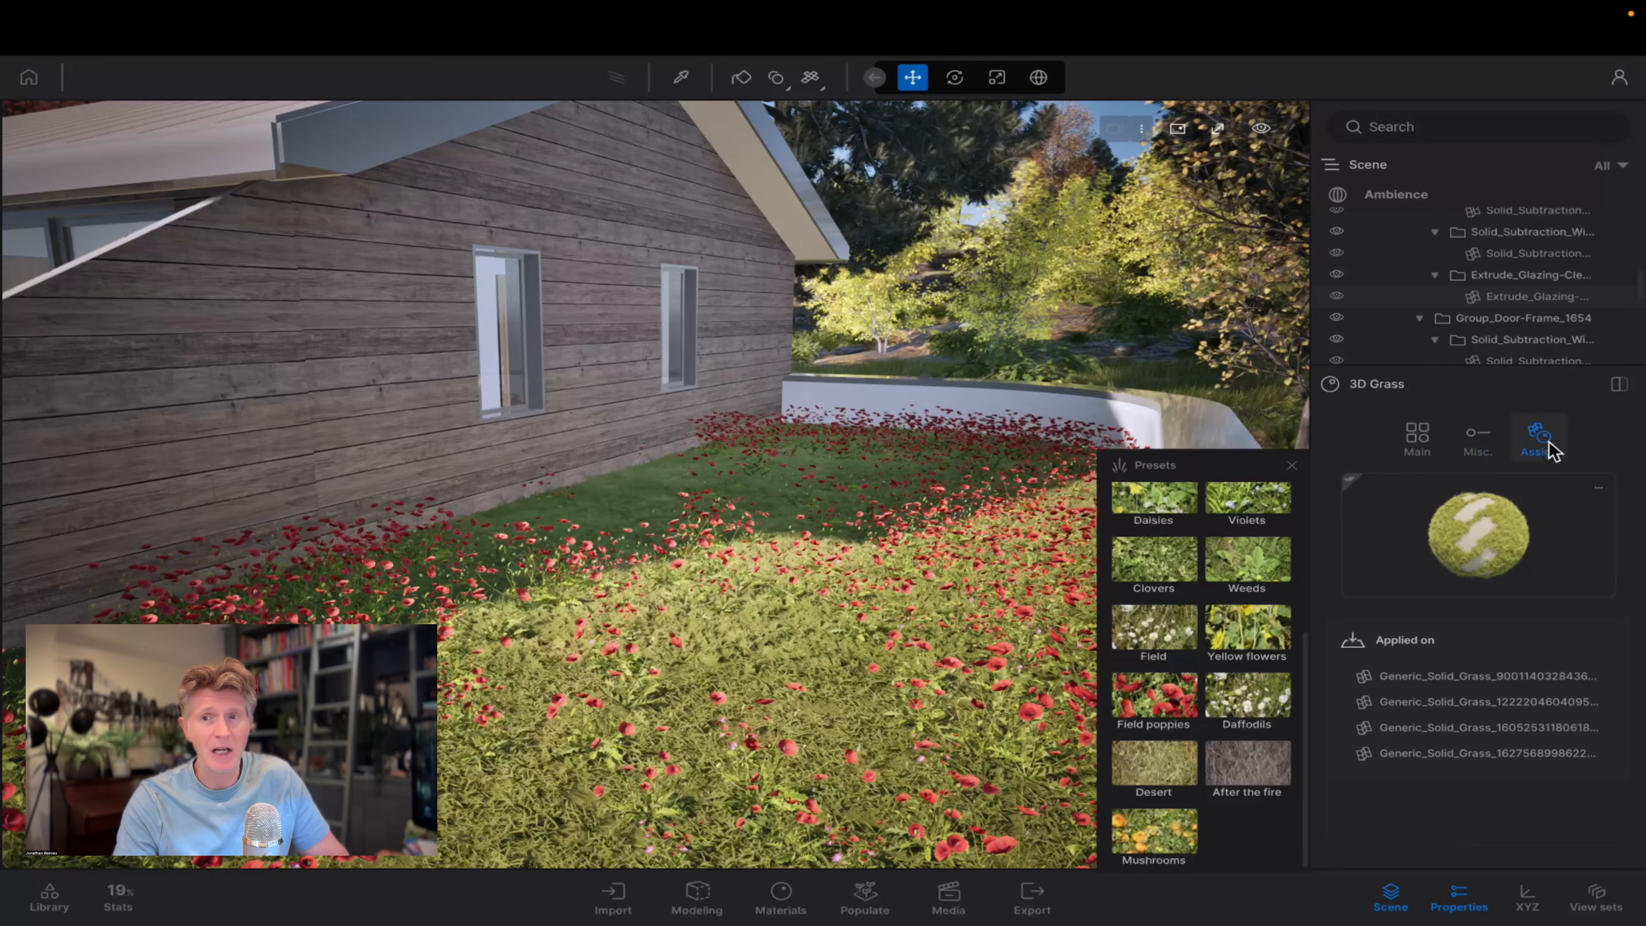
click(1476, 448)
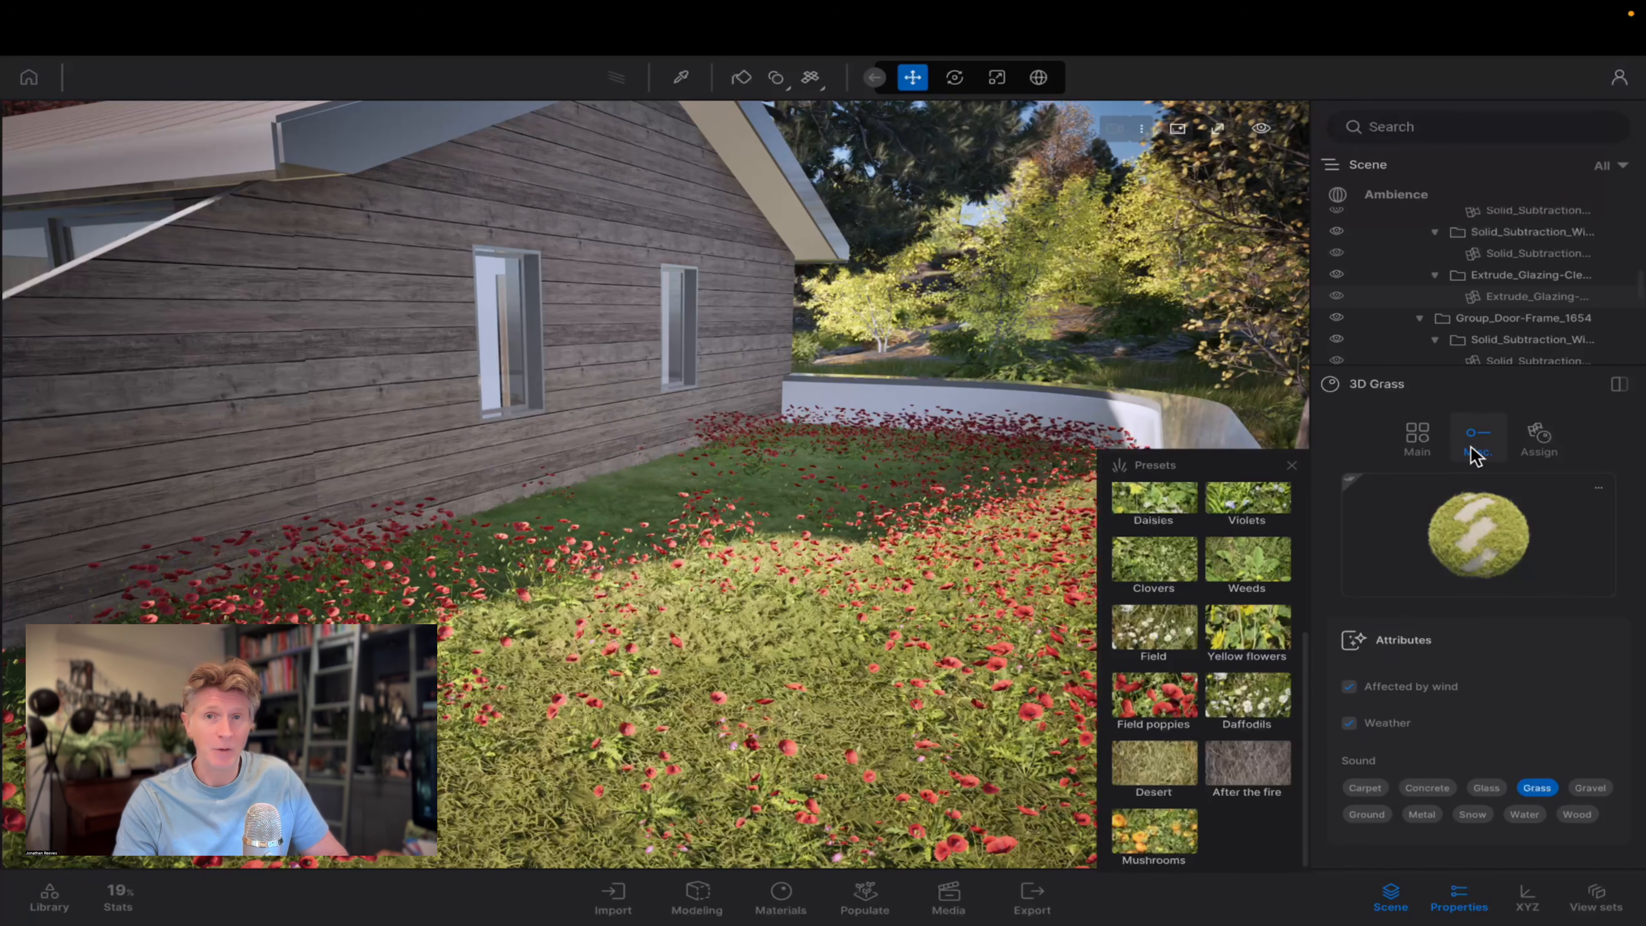
click(1421, 439)
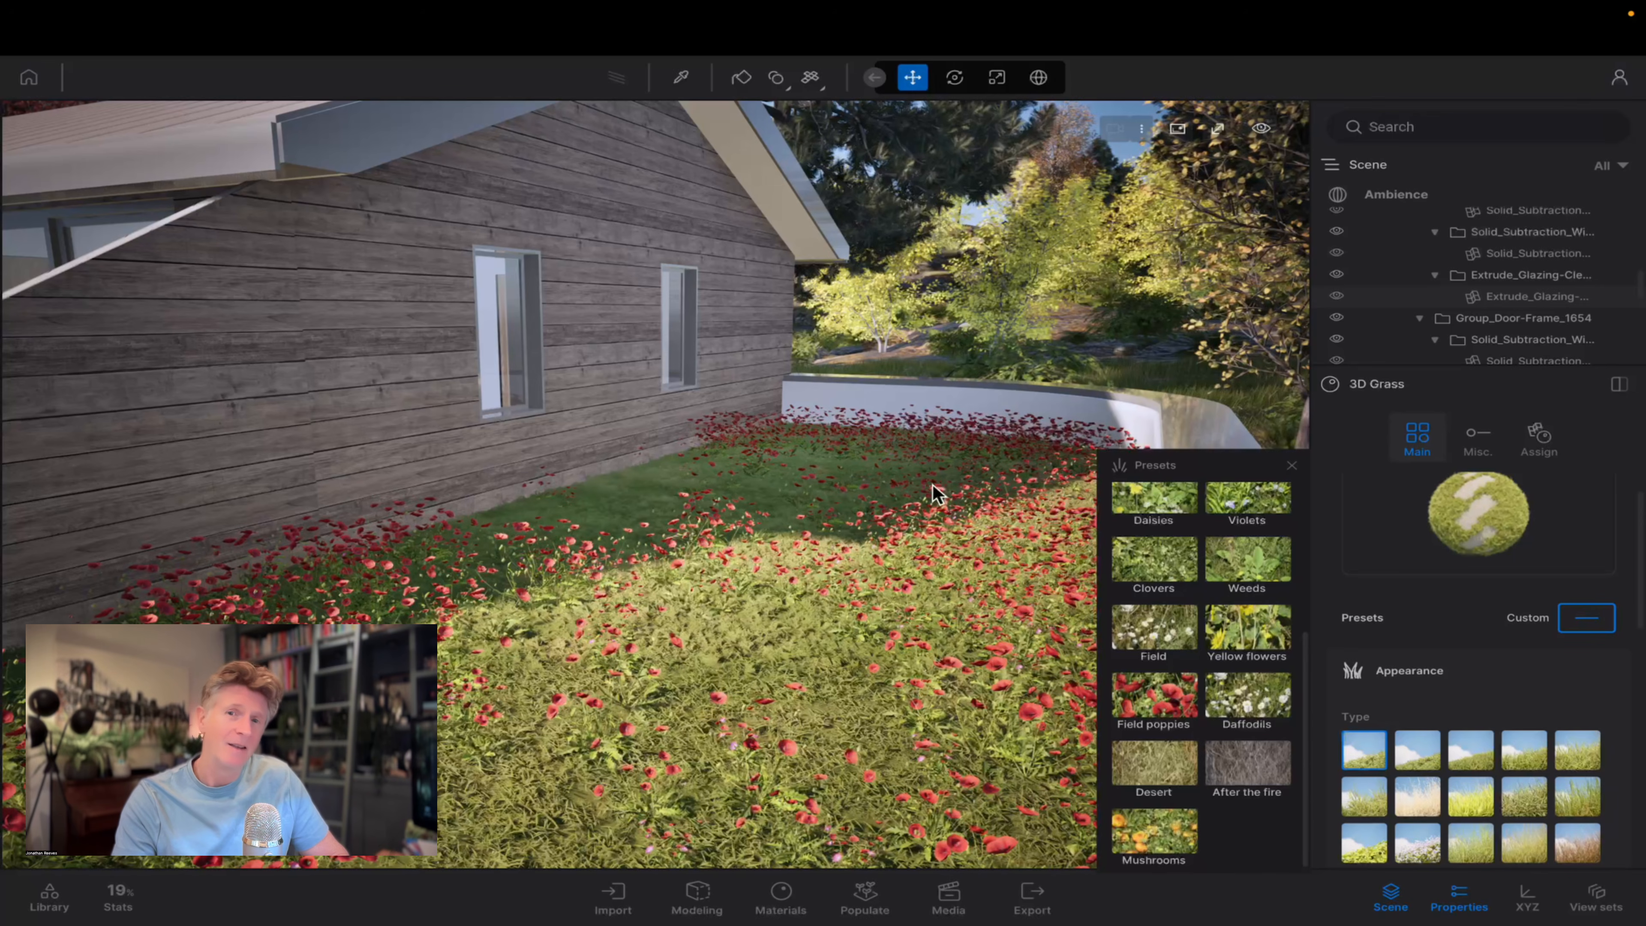
View the poppy-covered lawn terrace from behind the white railing and close the grass presets.
scroll(921, 493, down, 5)
scroll(920, 500, down, 5)
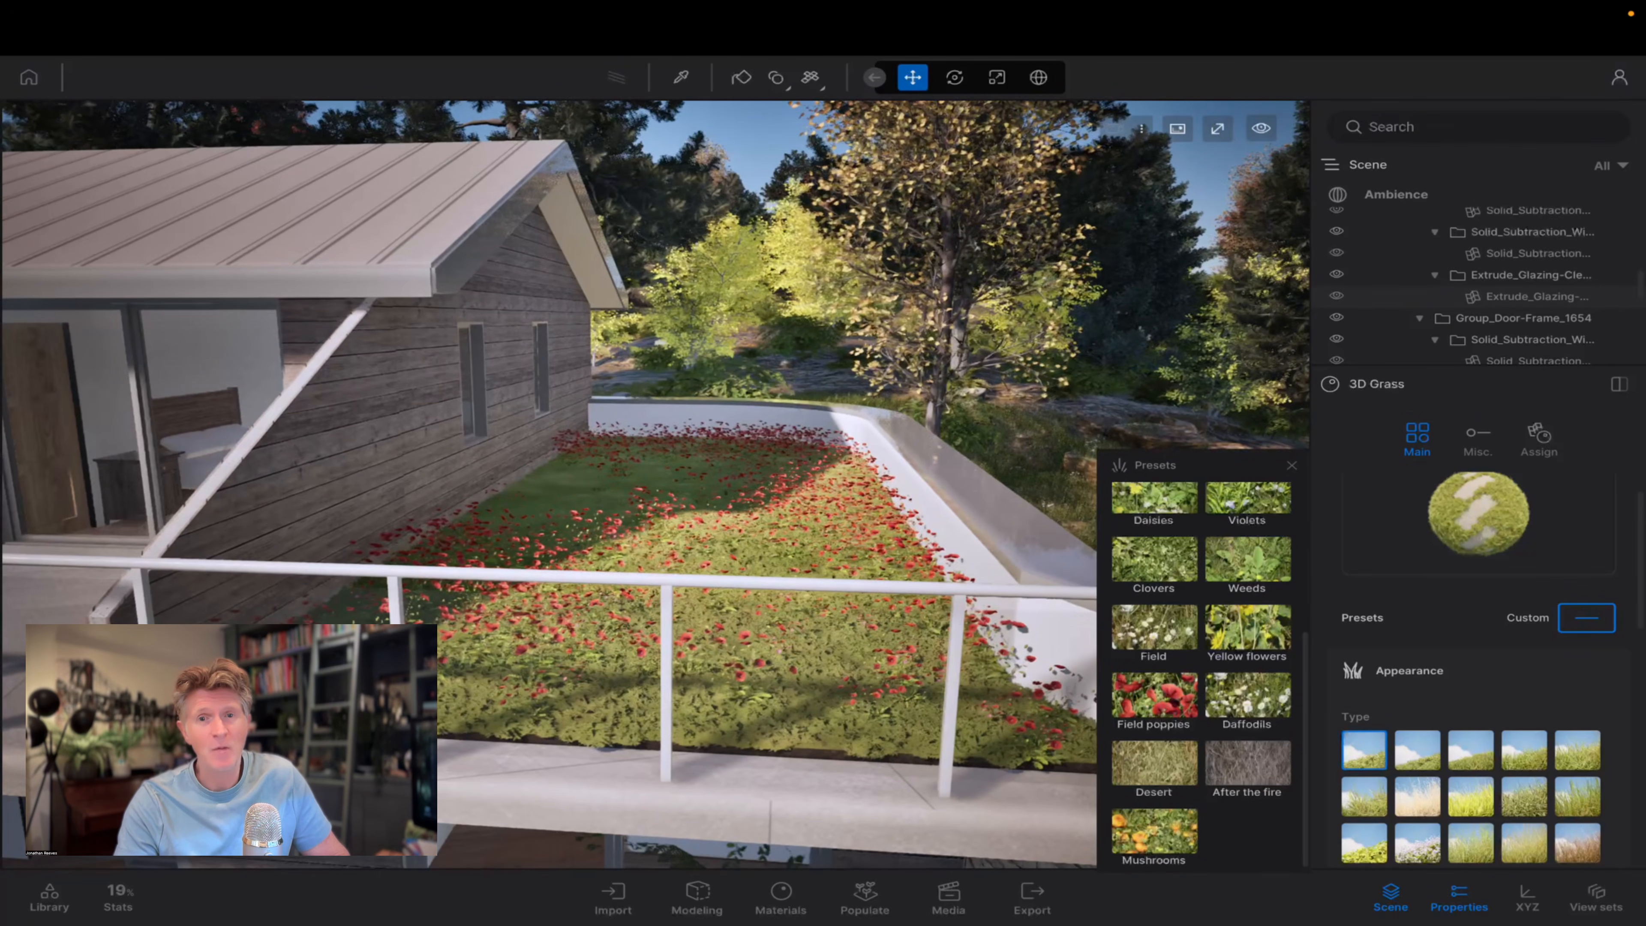
right_drag(729, 537, 833, 480)
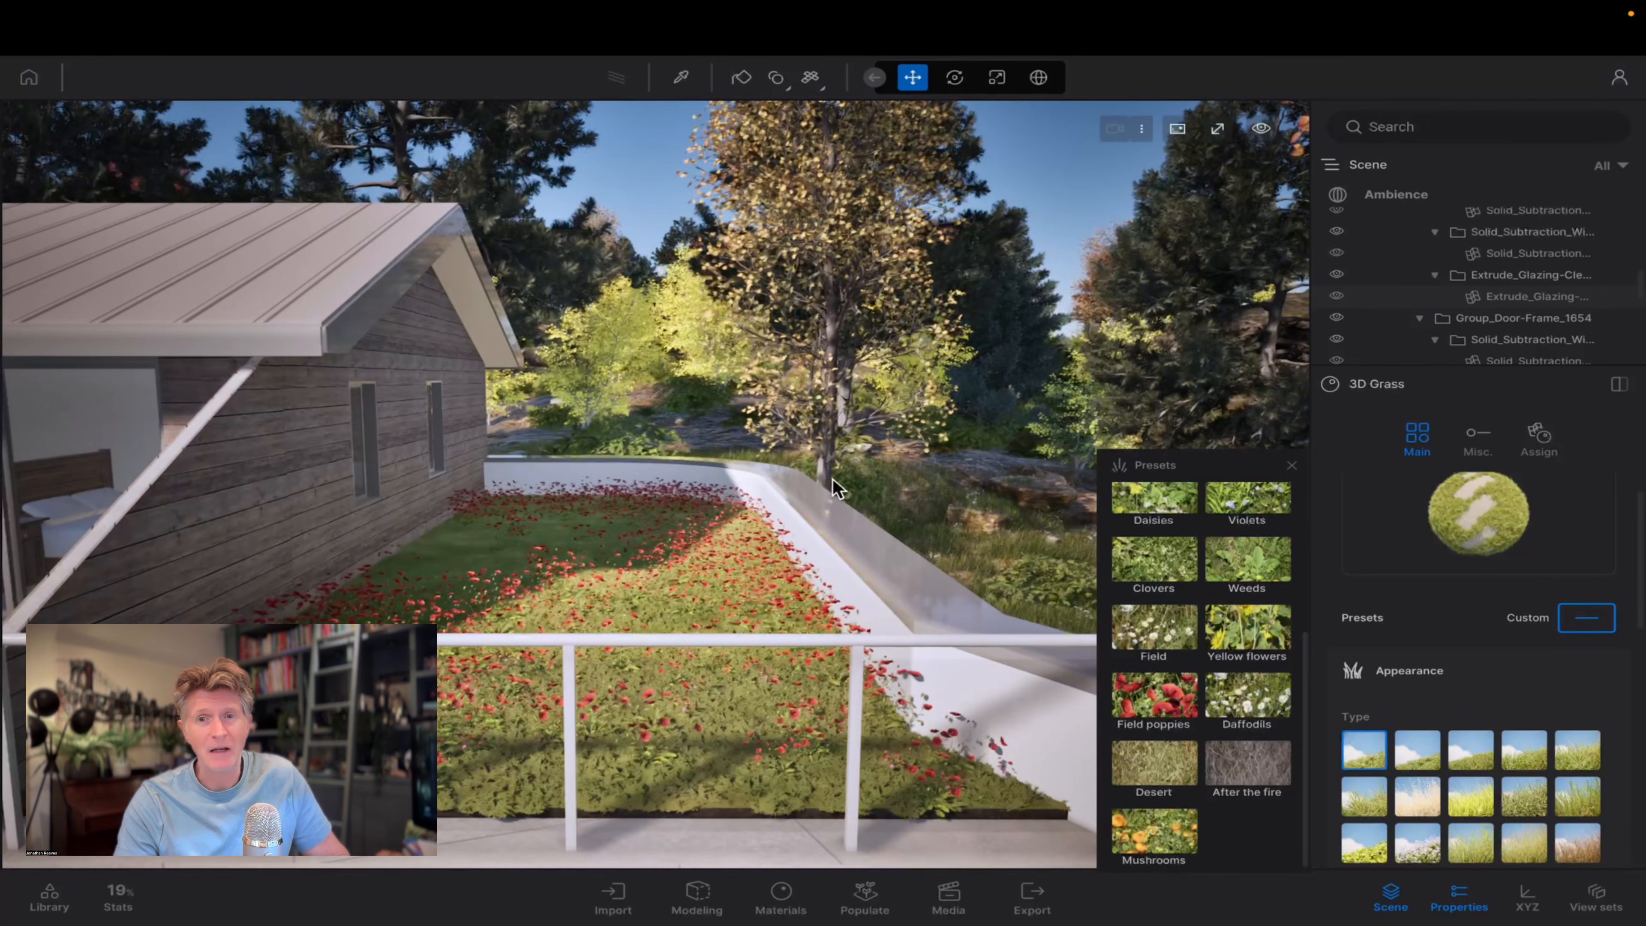
key(a)
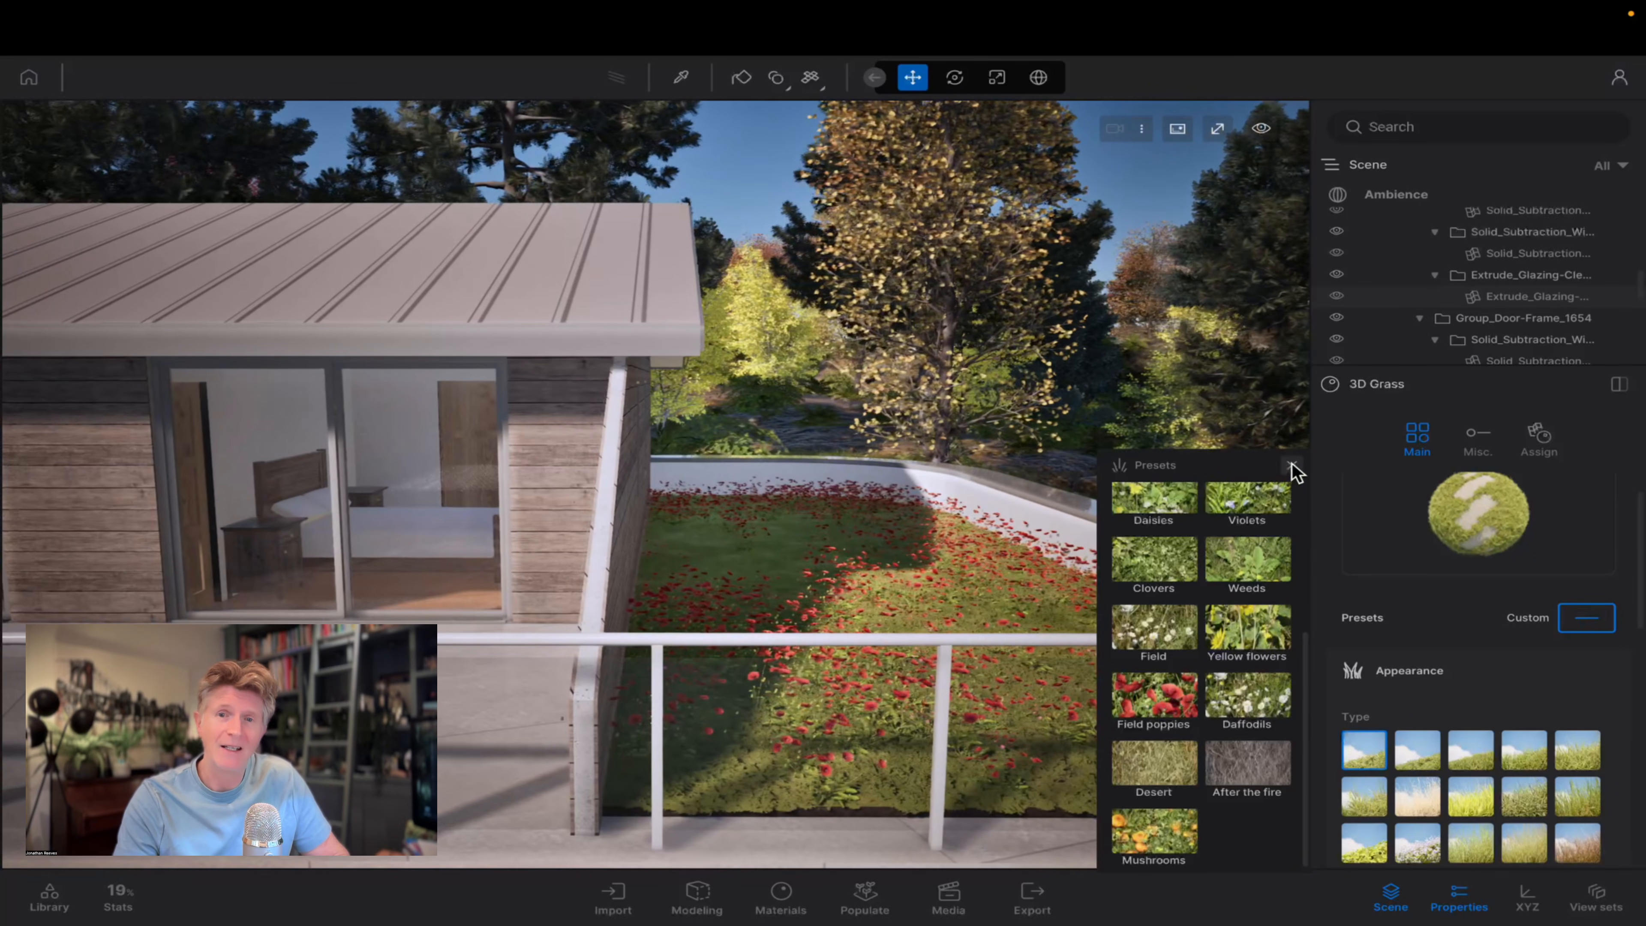
click(1291, 466)
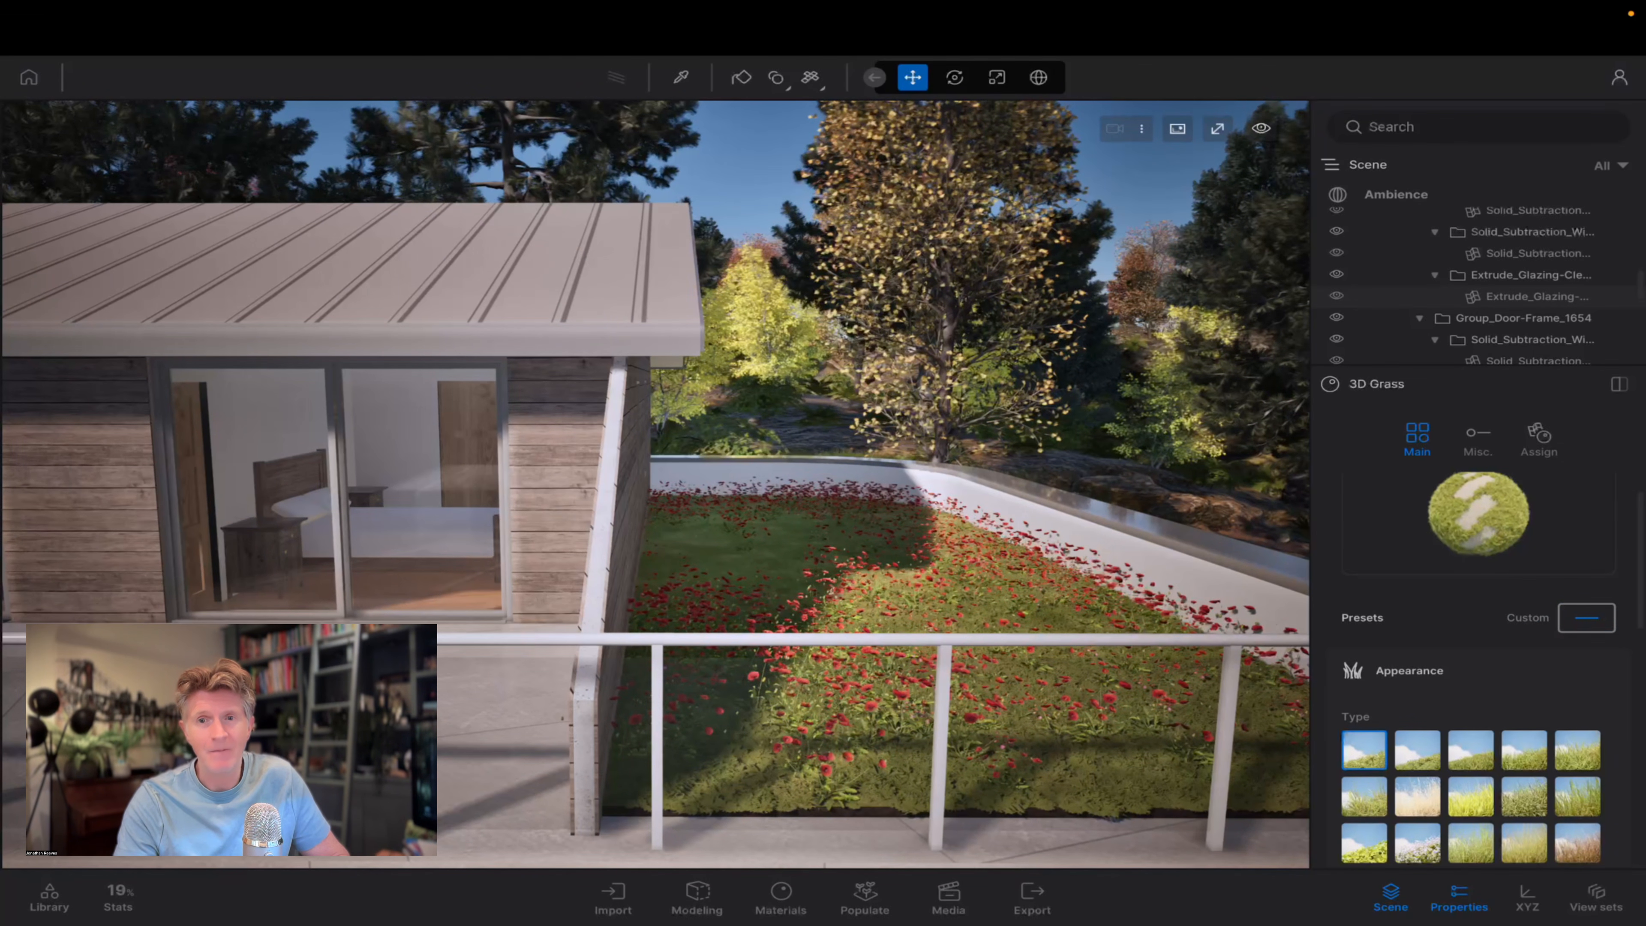
Pick the poppy lawn's 3D Grass material and save its settings as a personal grass preset.
click(1586, 618)
click(801, 575)
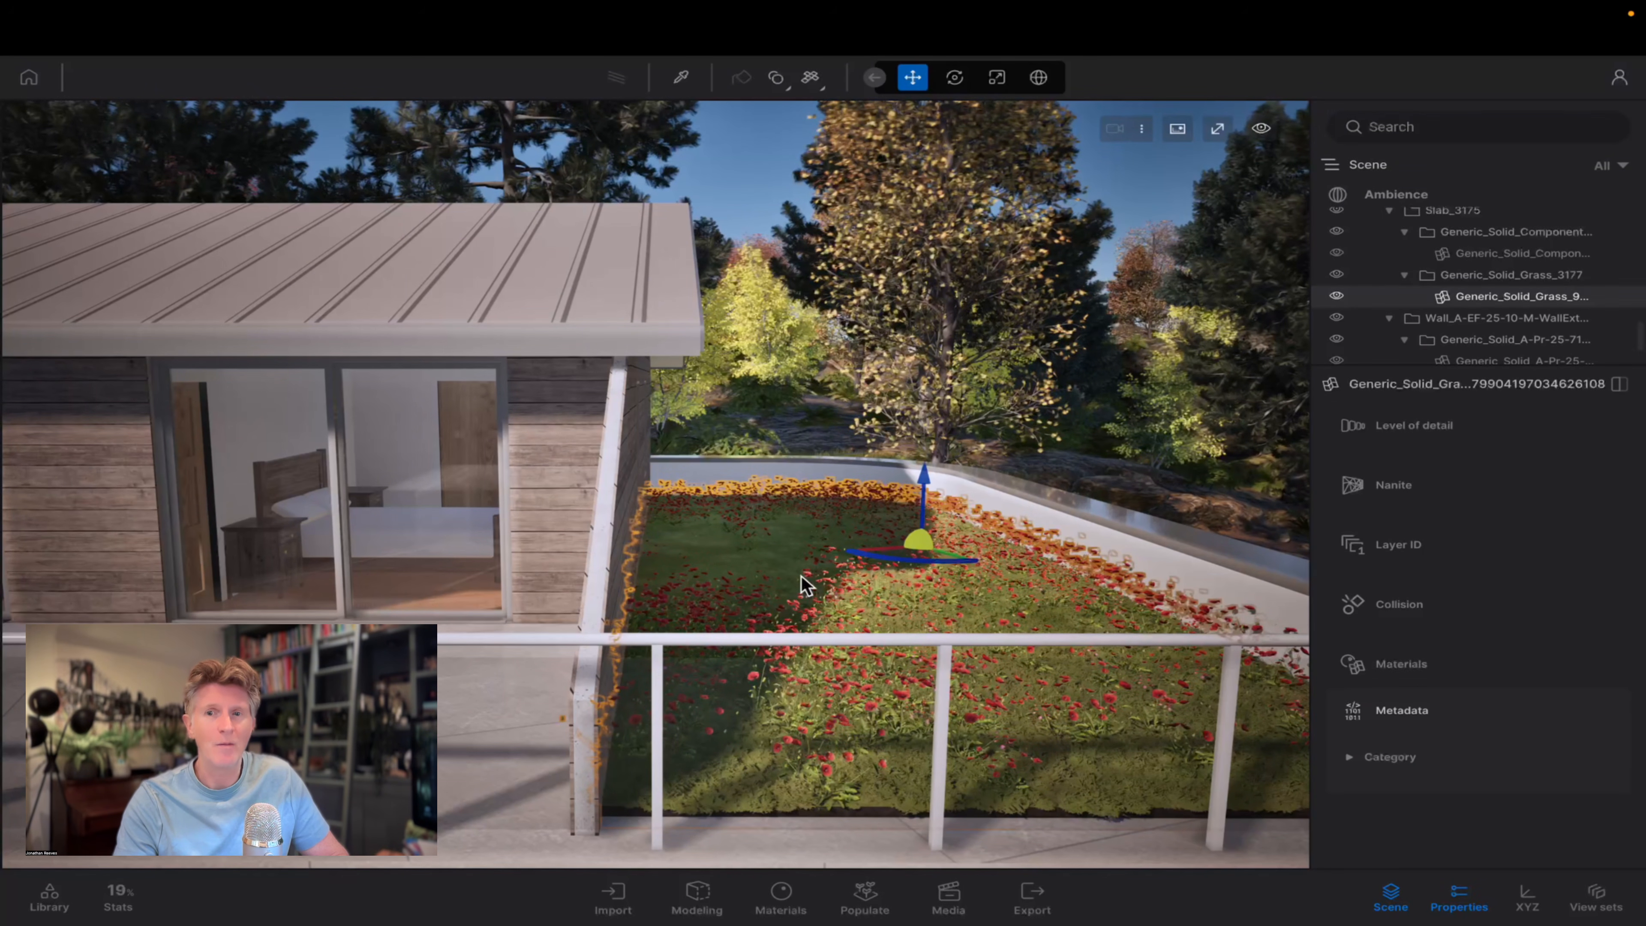
key(t)
click(944, 616)
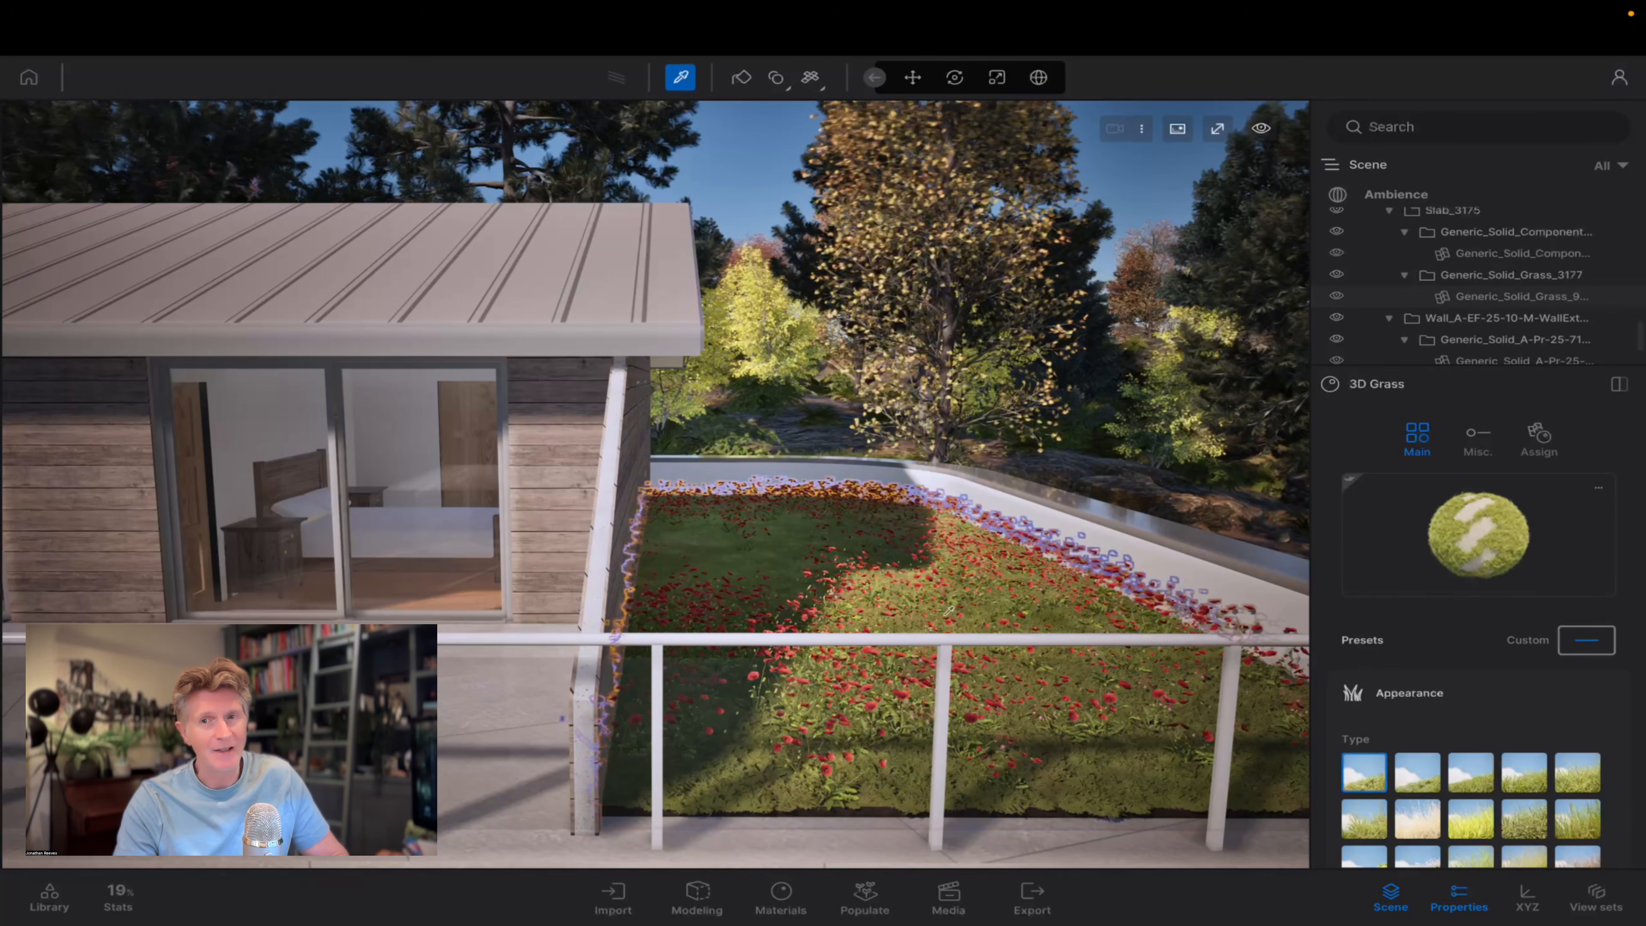
click(1586, 640)
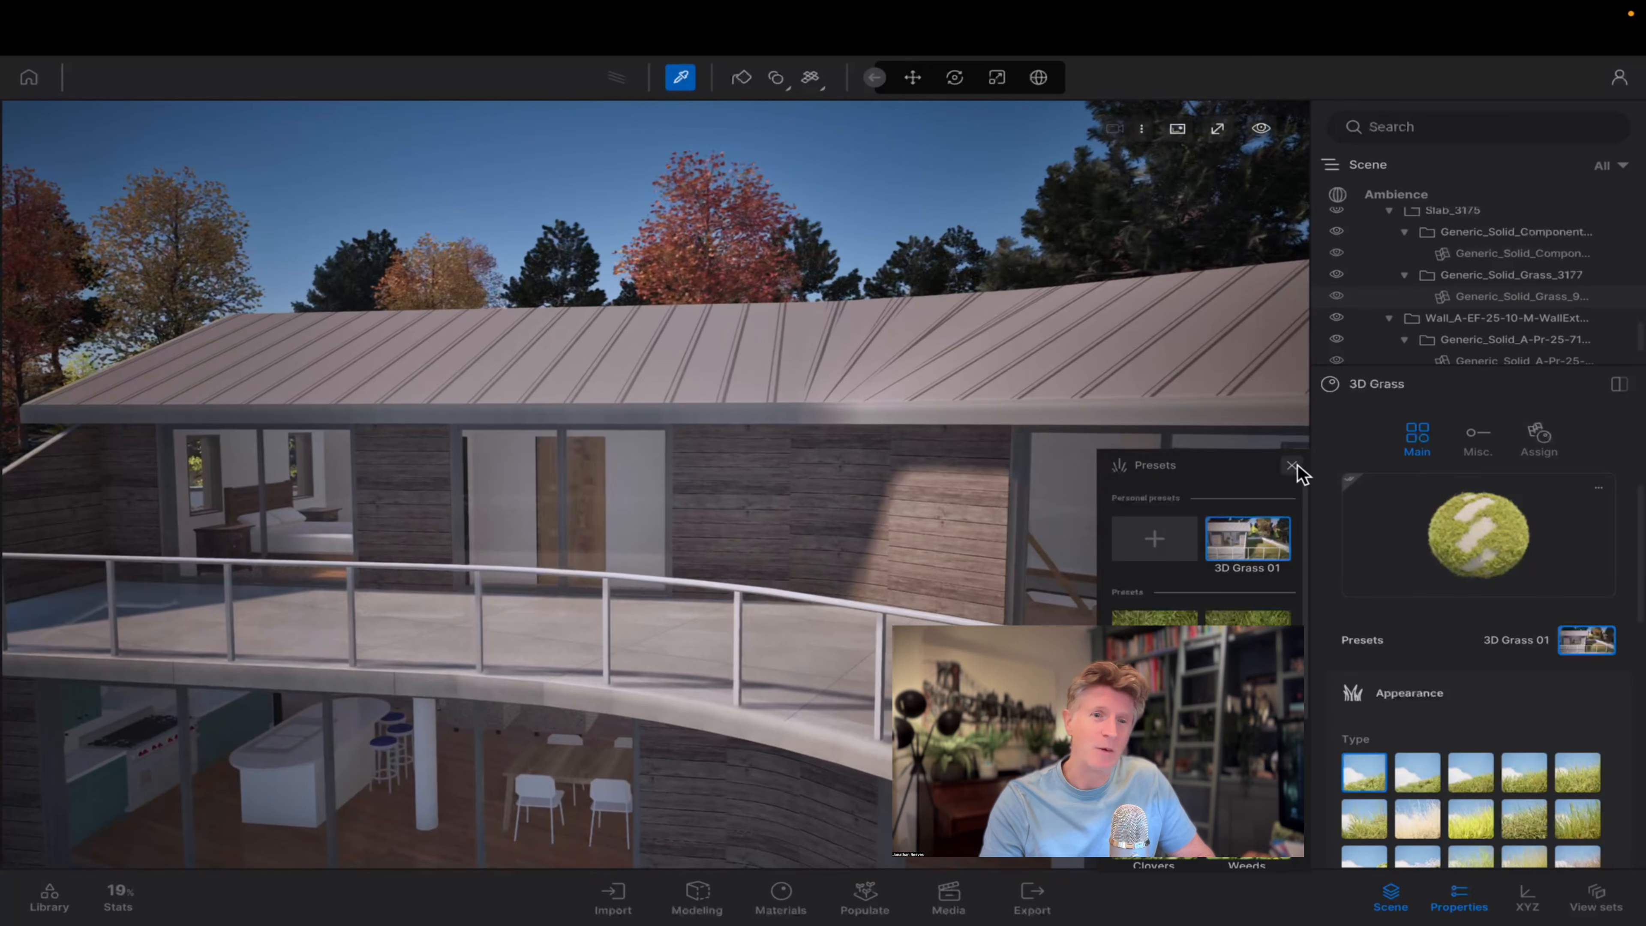
click(1292, 466)
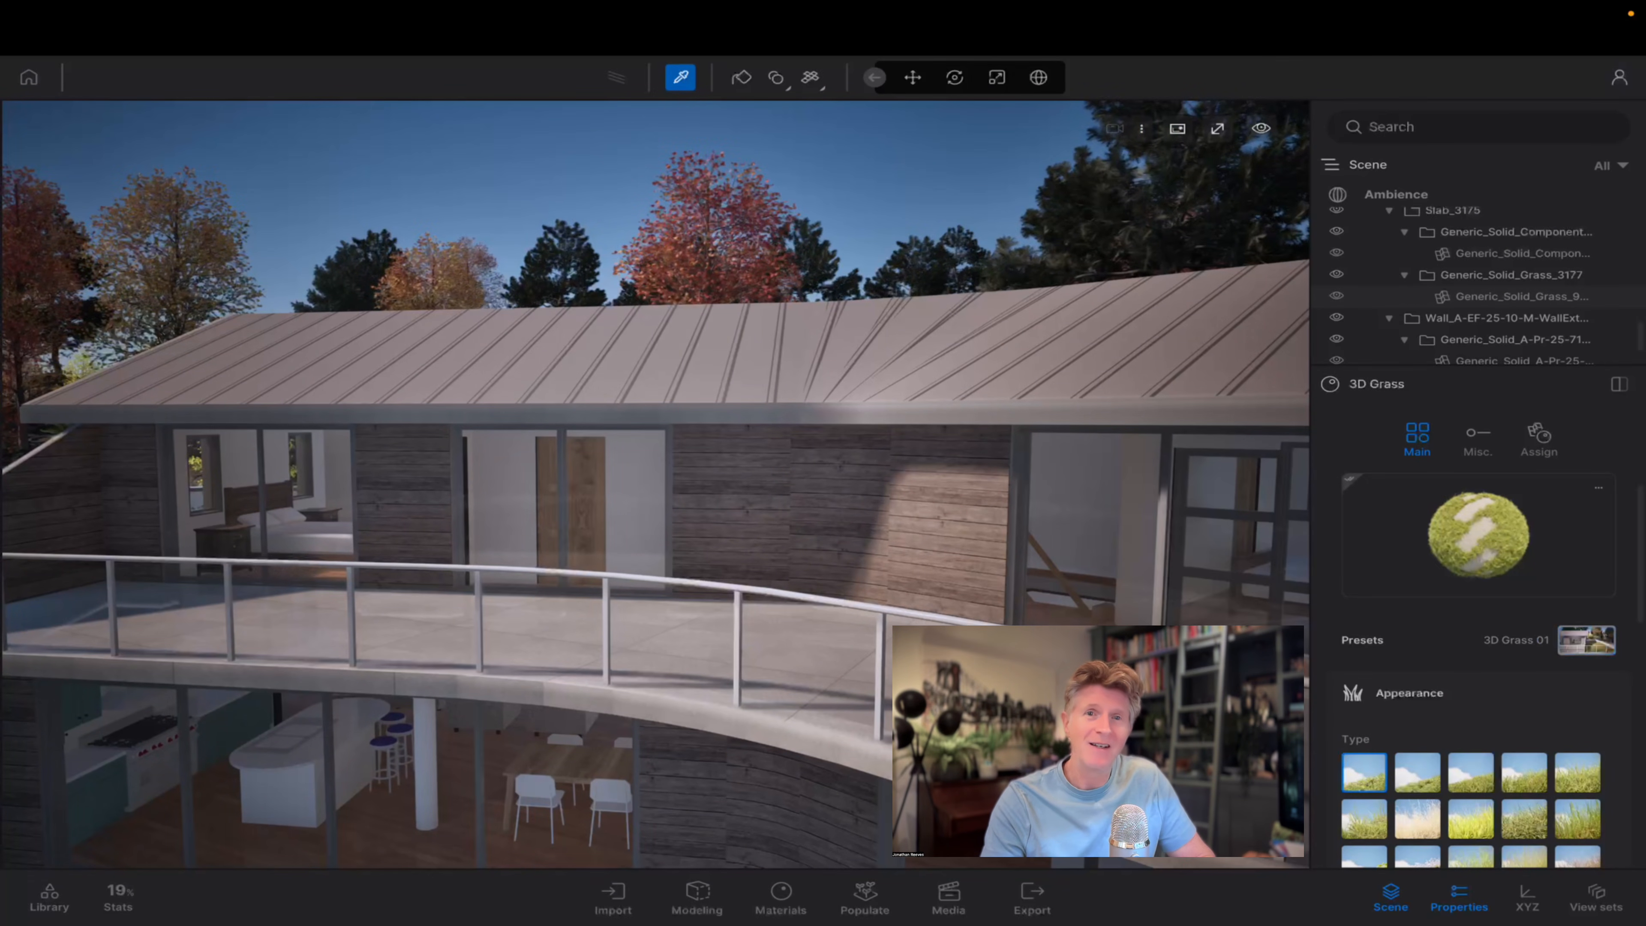
Bring the upper-floor terrace facade into close view and open the library's parallax windows.
scroll(894, 511, down, 5)
scroll(836, 568, down, 2)
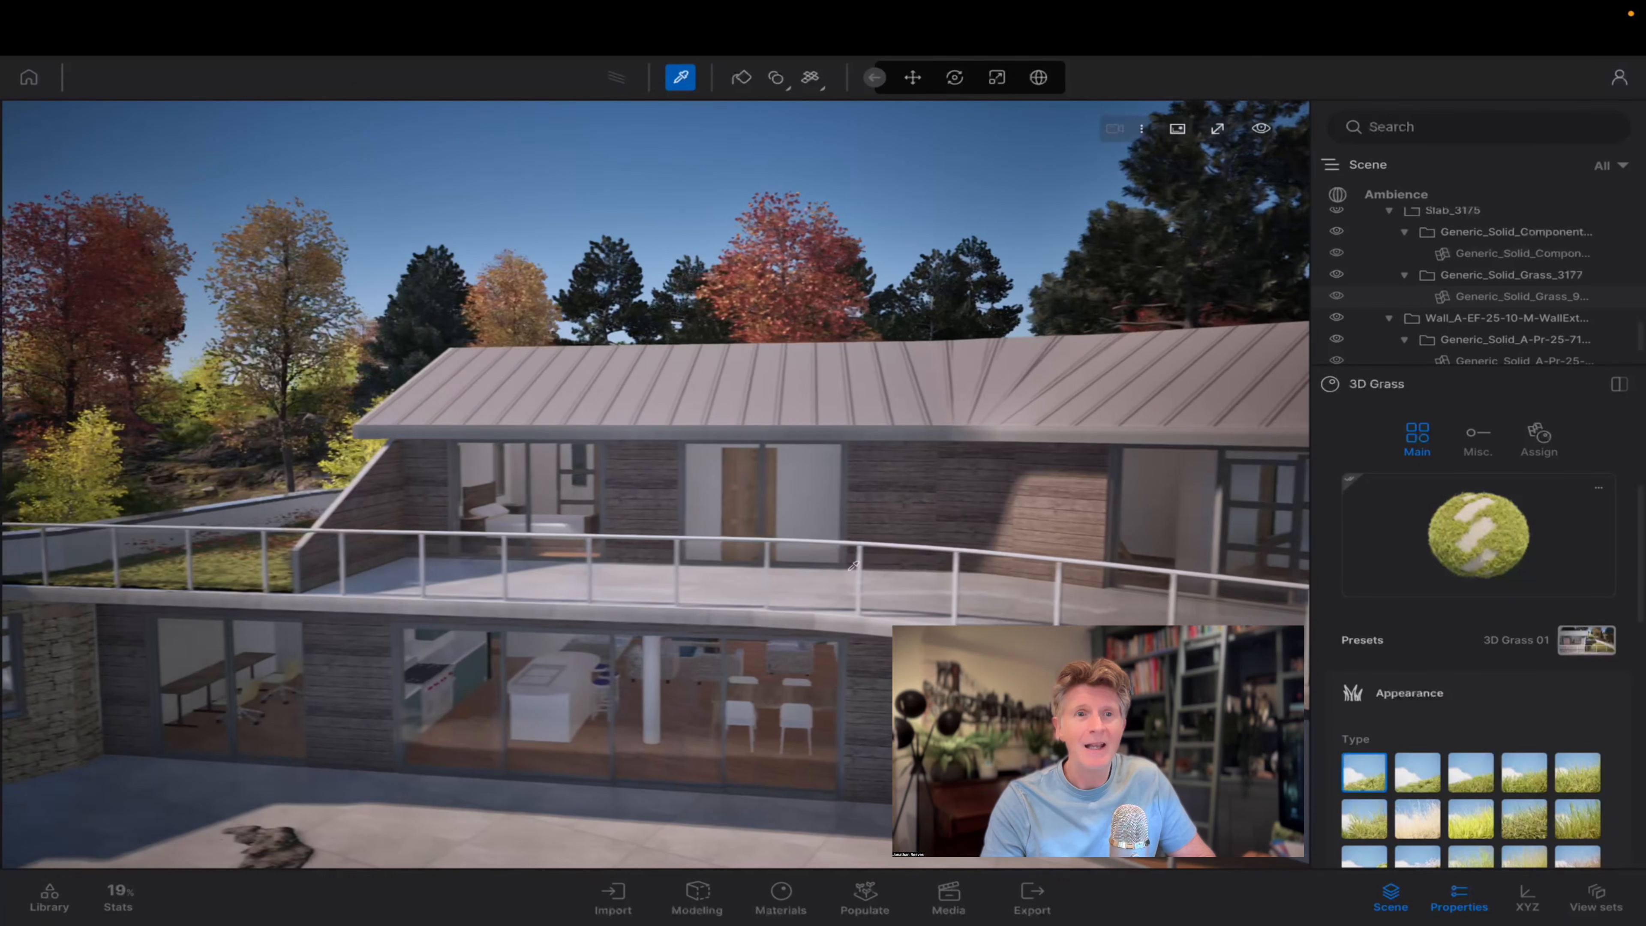
shift+middle_drag(835, 568, 907, 584)
scroll(907, 583, up, 4)
key(w)
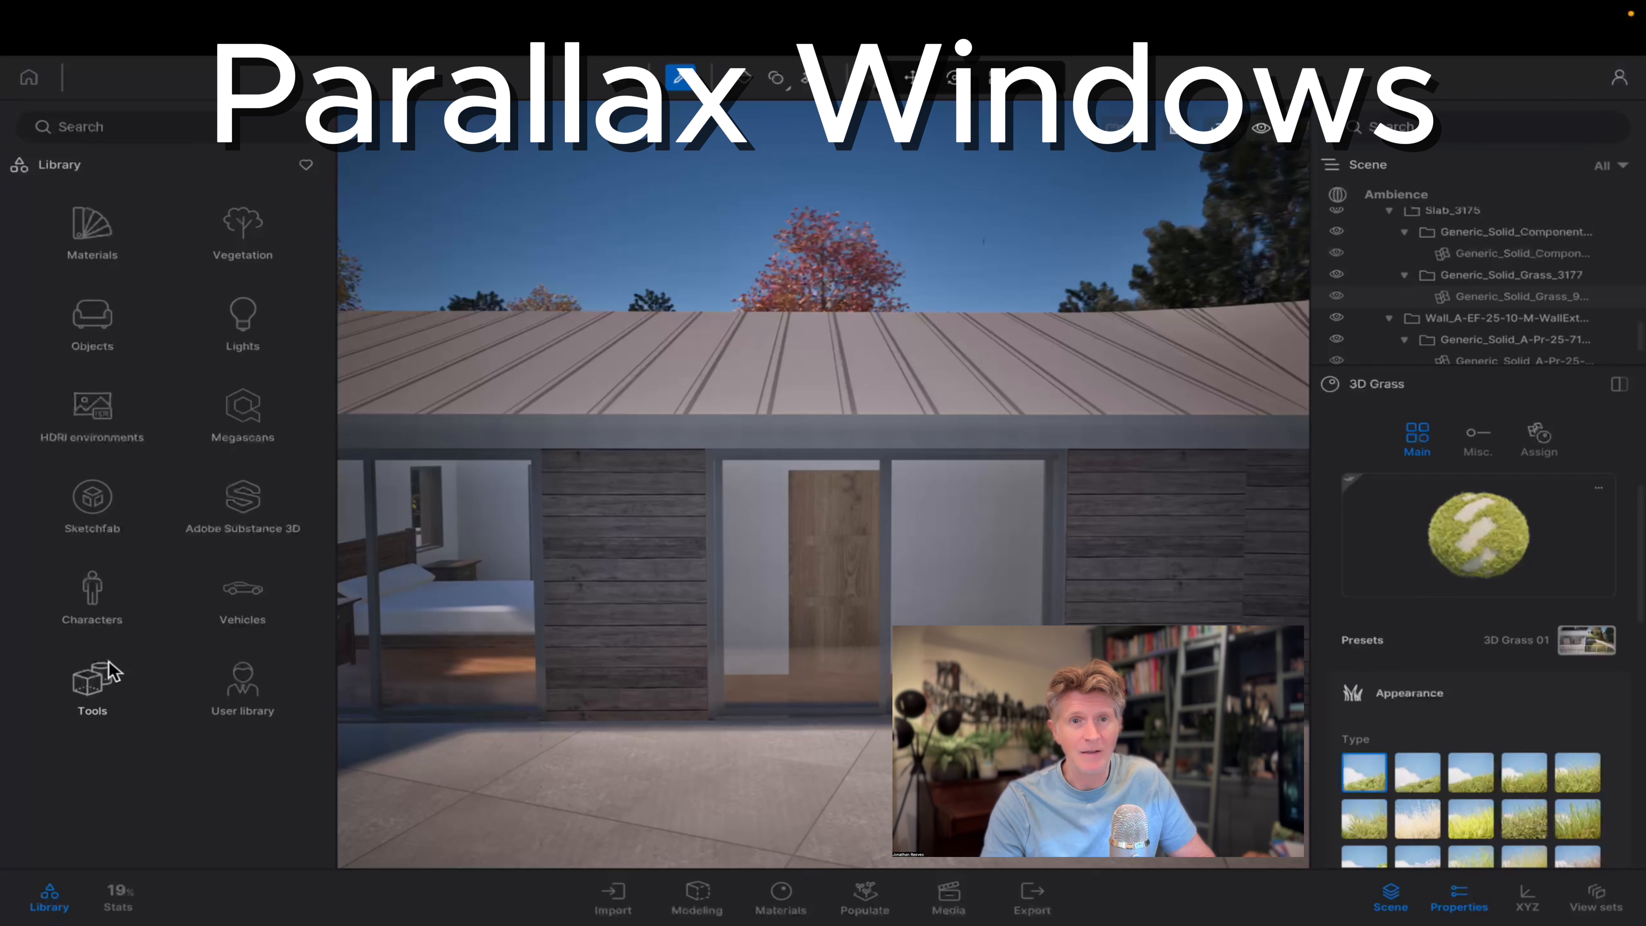
click(91, 324)
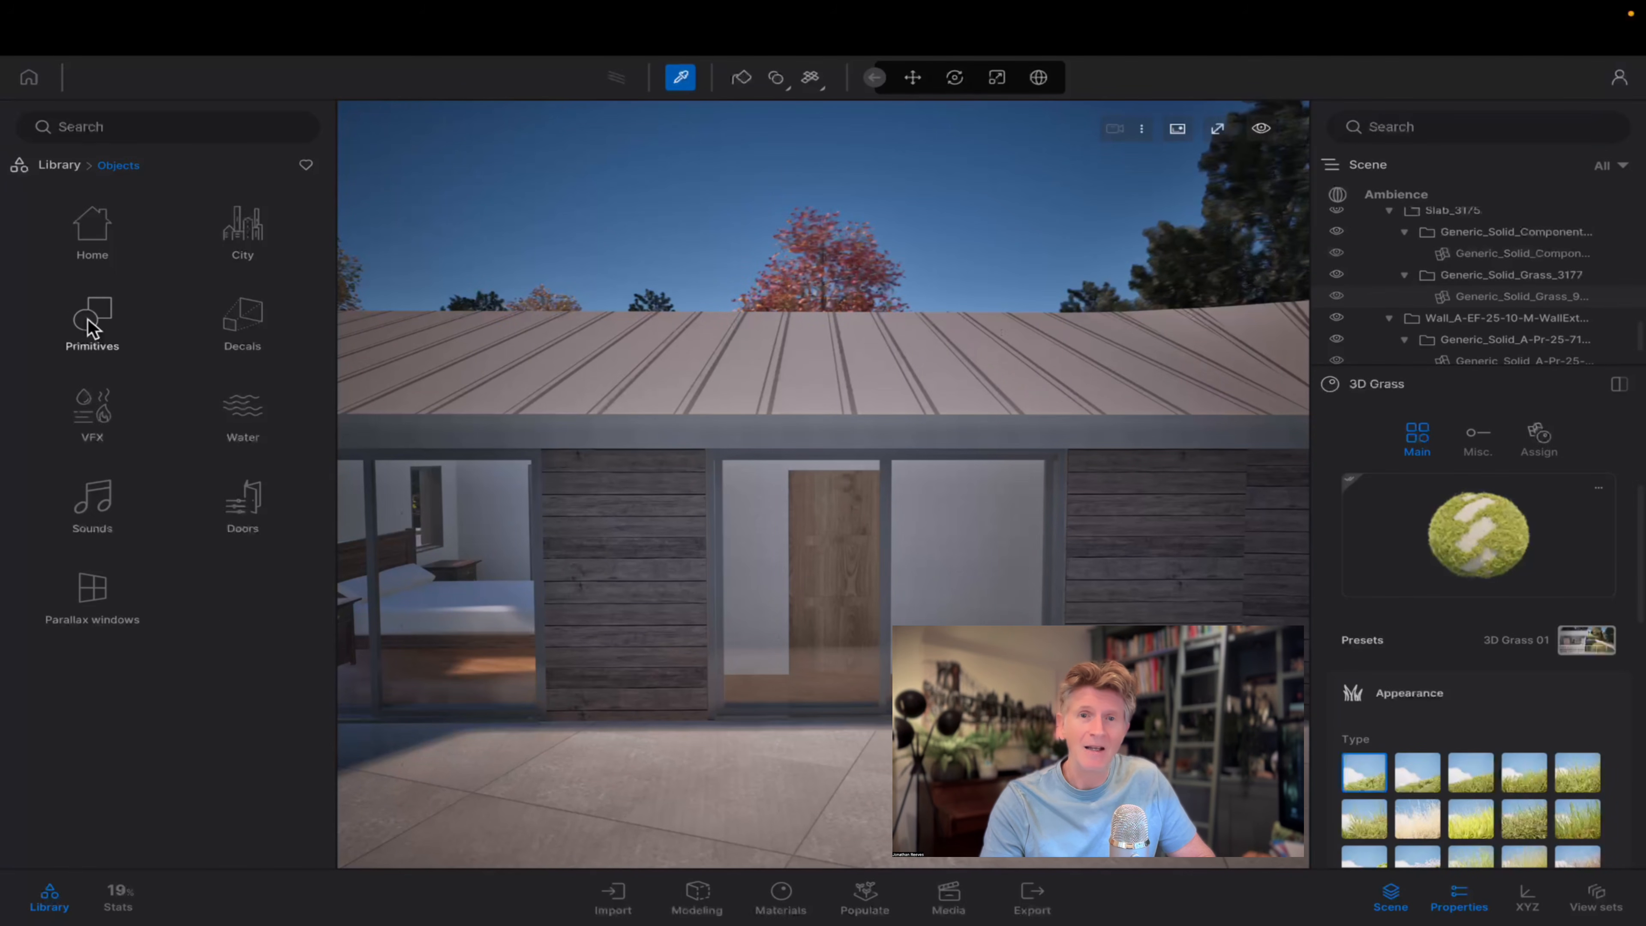
click(97, 589)
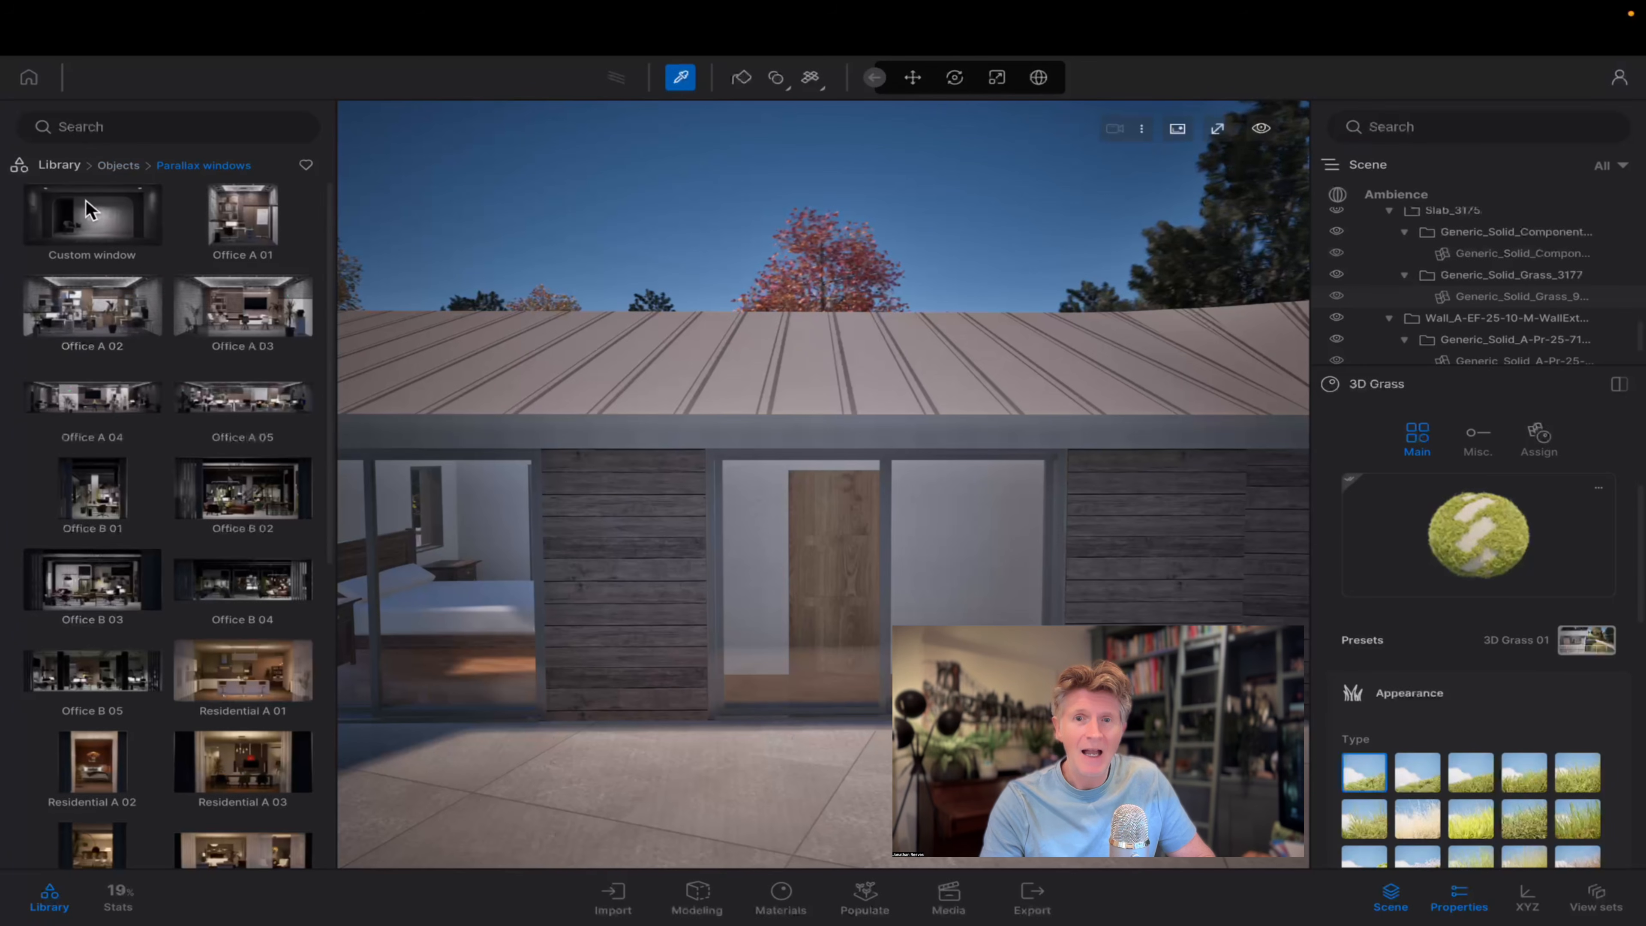
Try a Custom window parallax object in front of the upper-floor glazing, and delete it.
drag(637, 461, 837, 706)
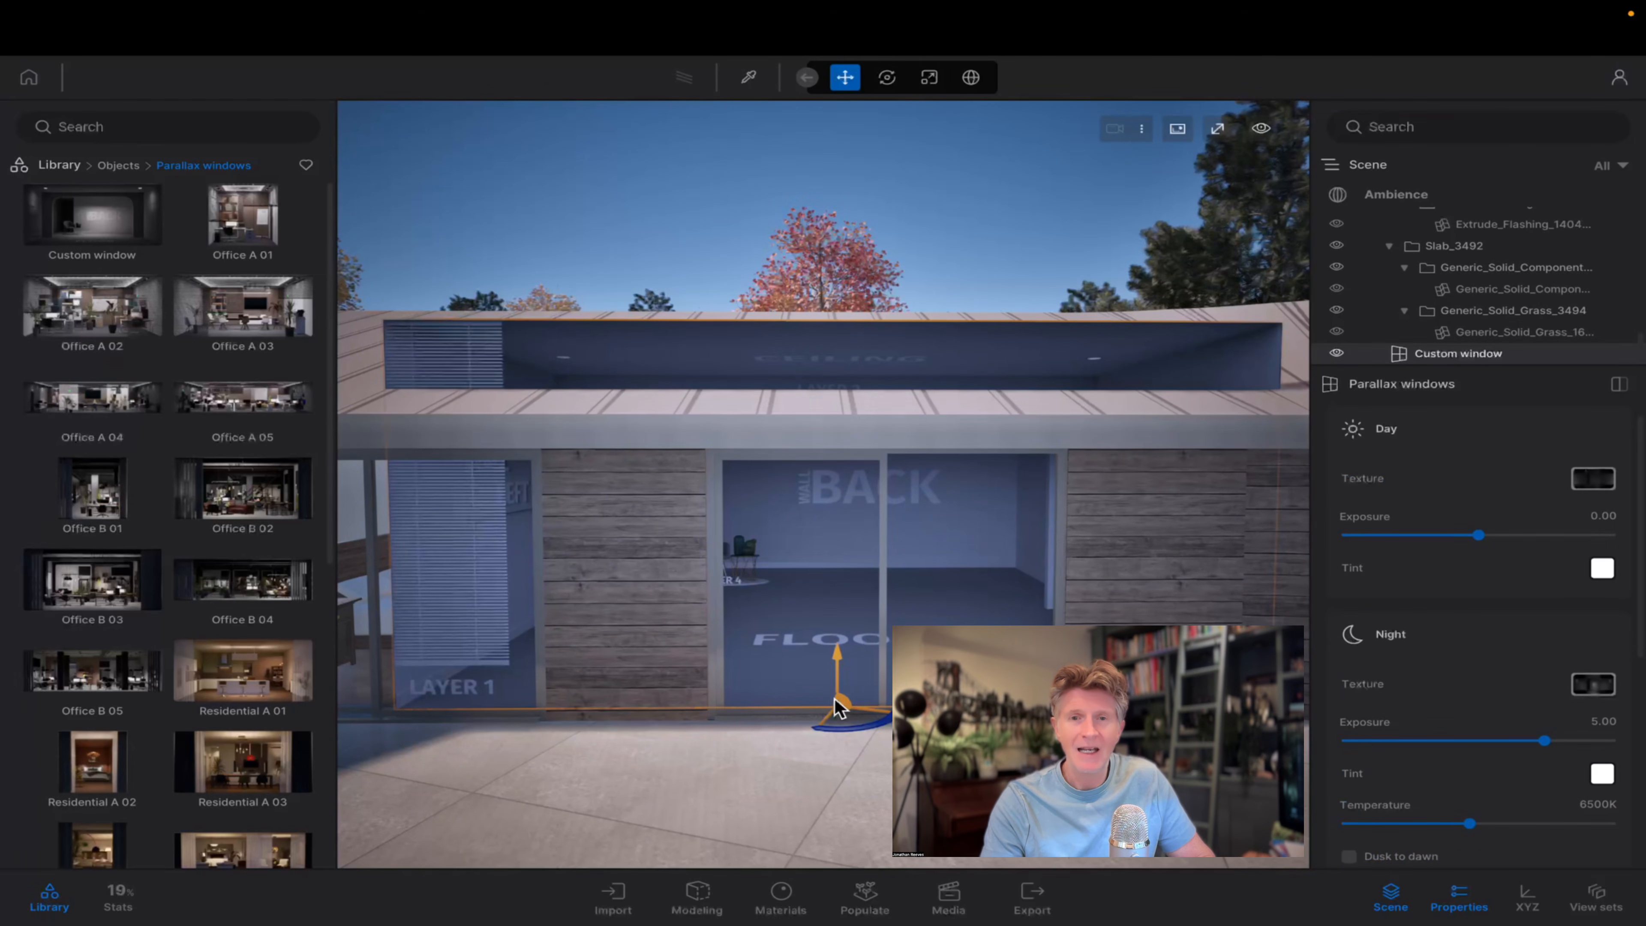
key(Delete)
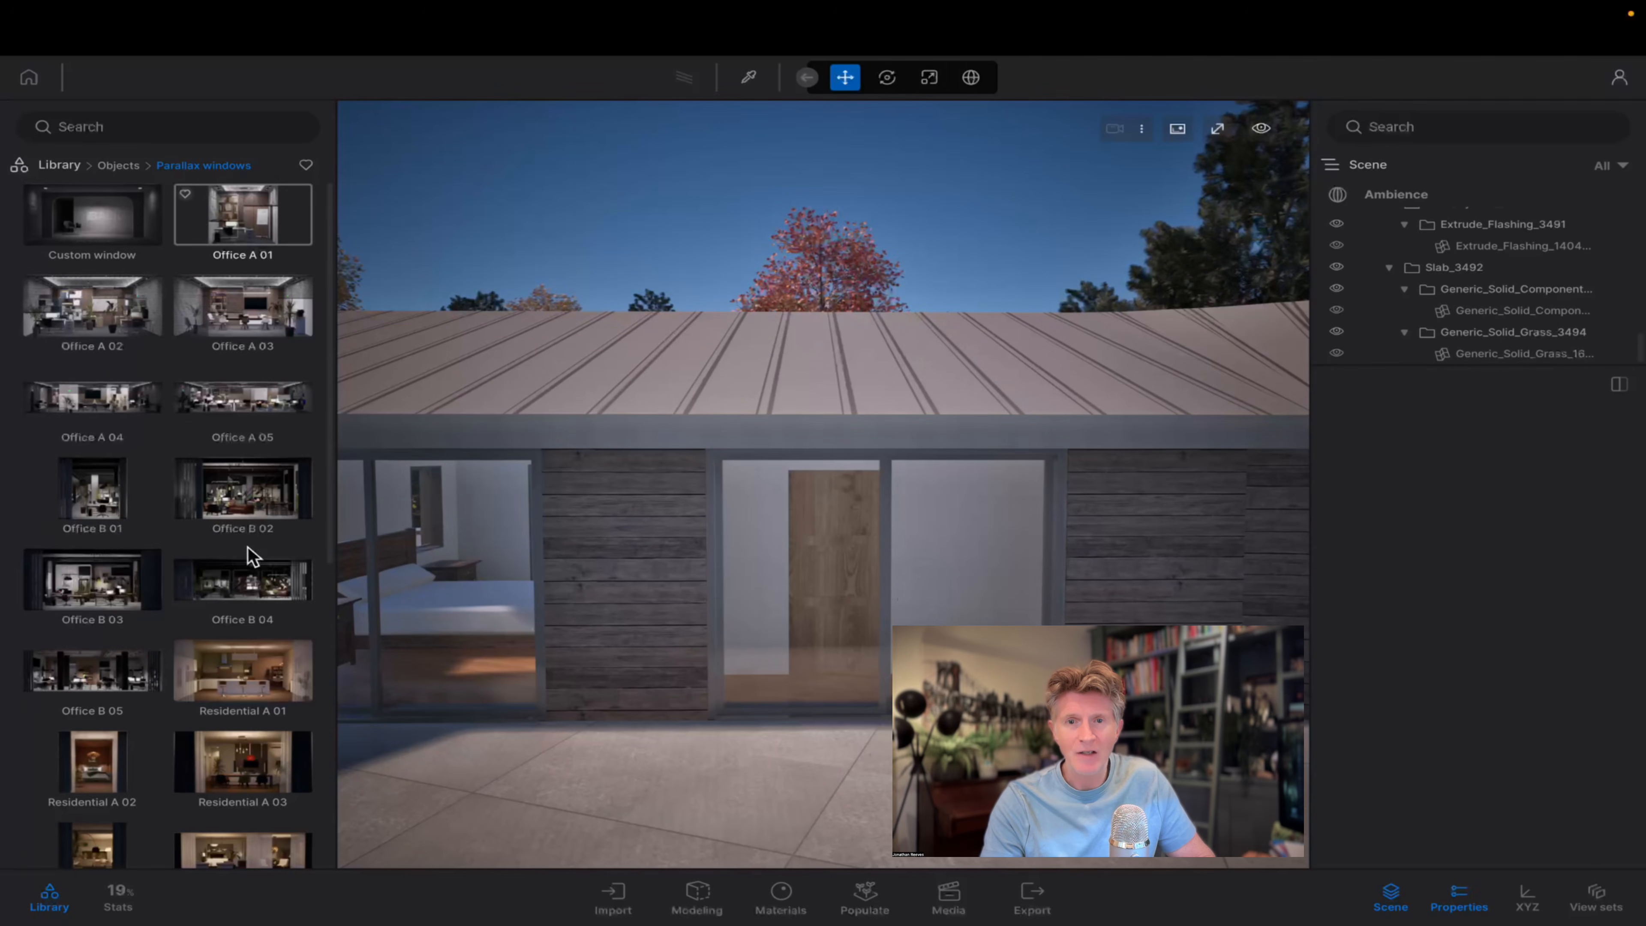
Place the Residential C 01 parallax window at the glazing of the upper-floor terrace facade.
scroll(253, 390, down, 5)
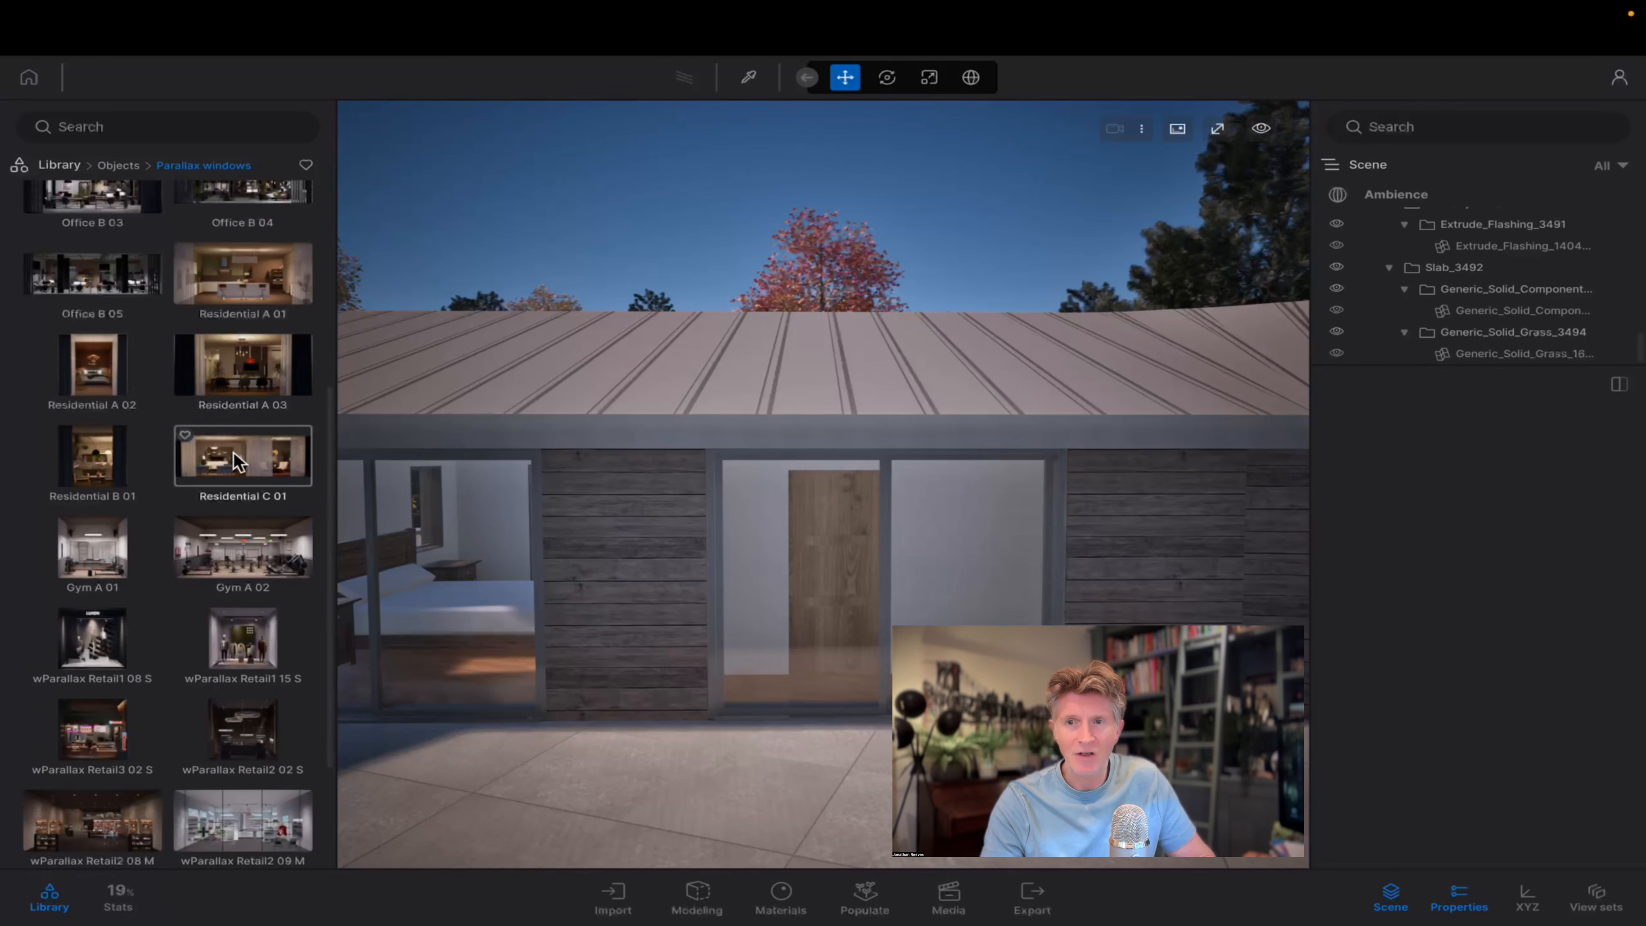
drag(785, 693, 790, 690)
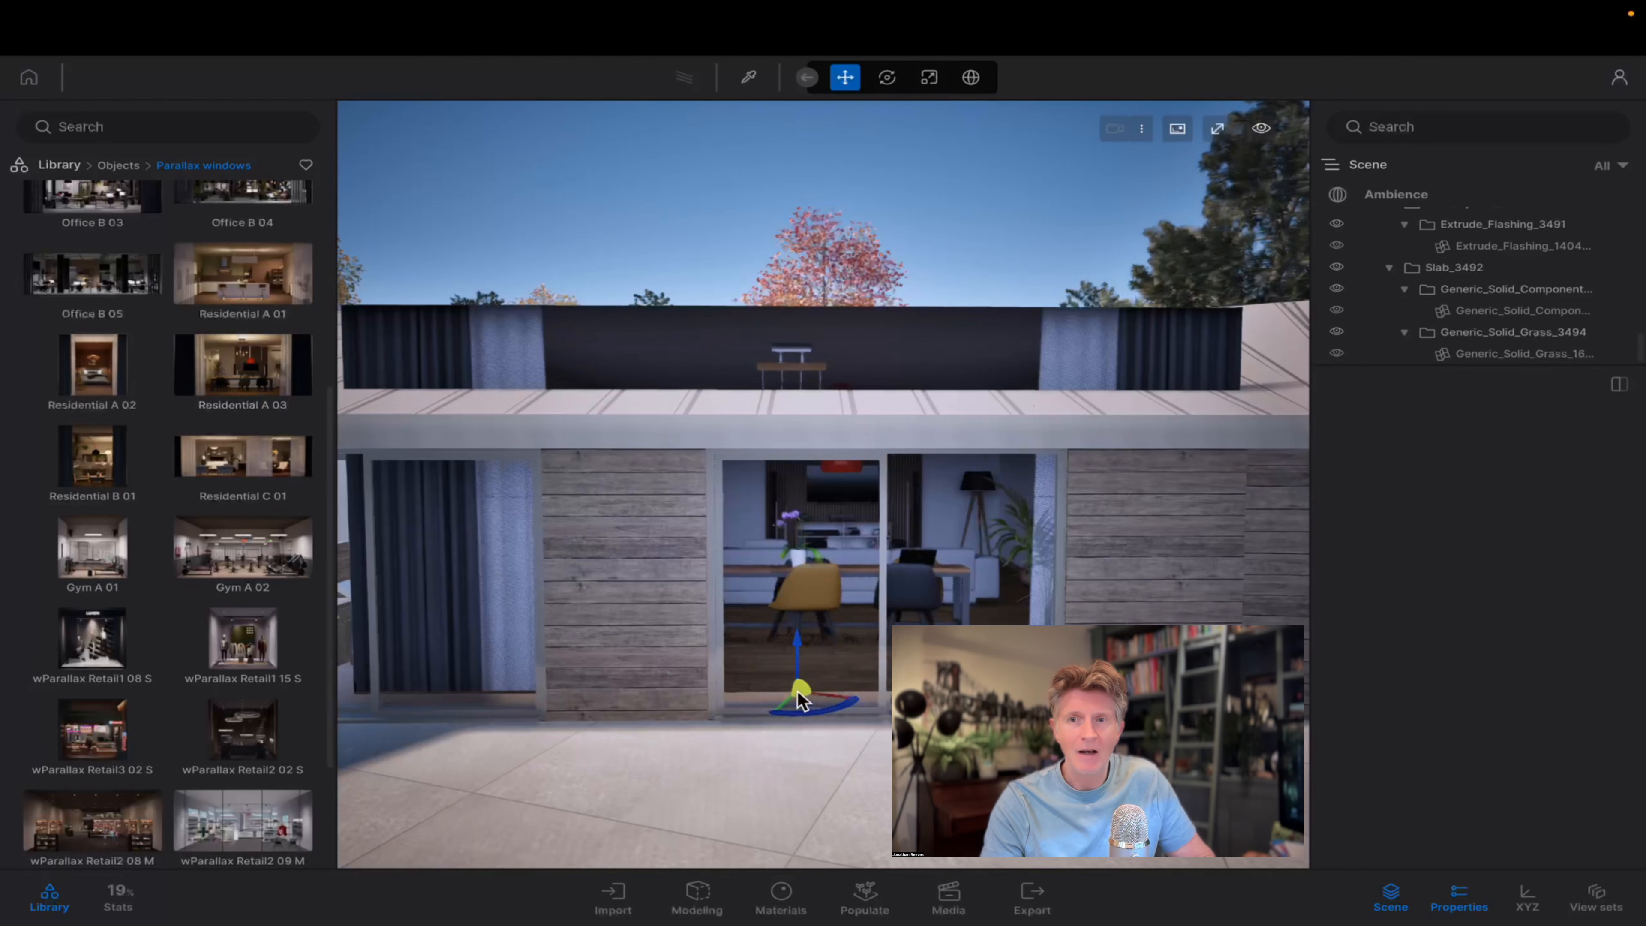
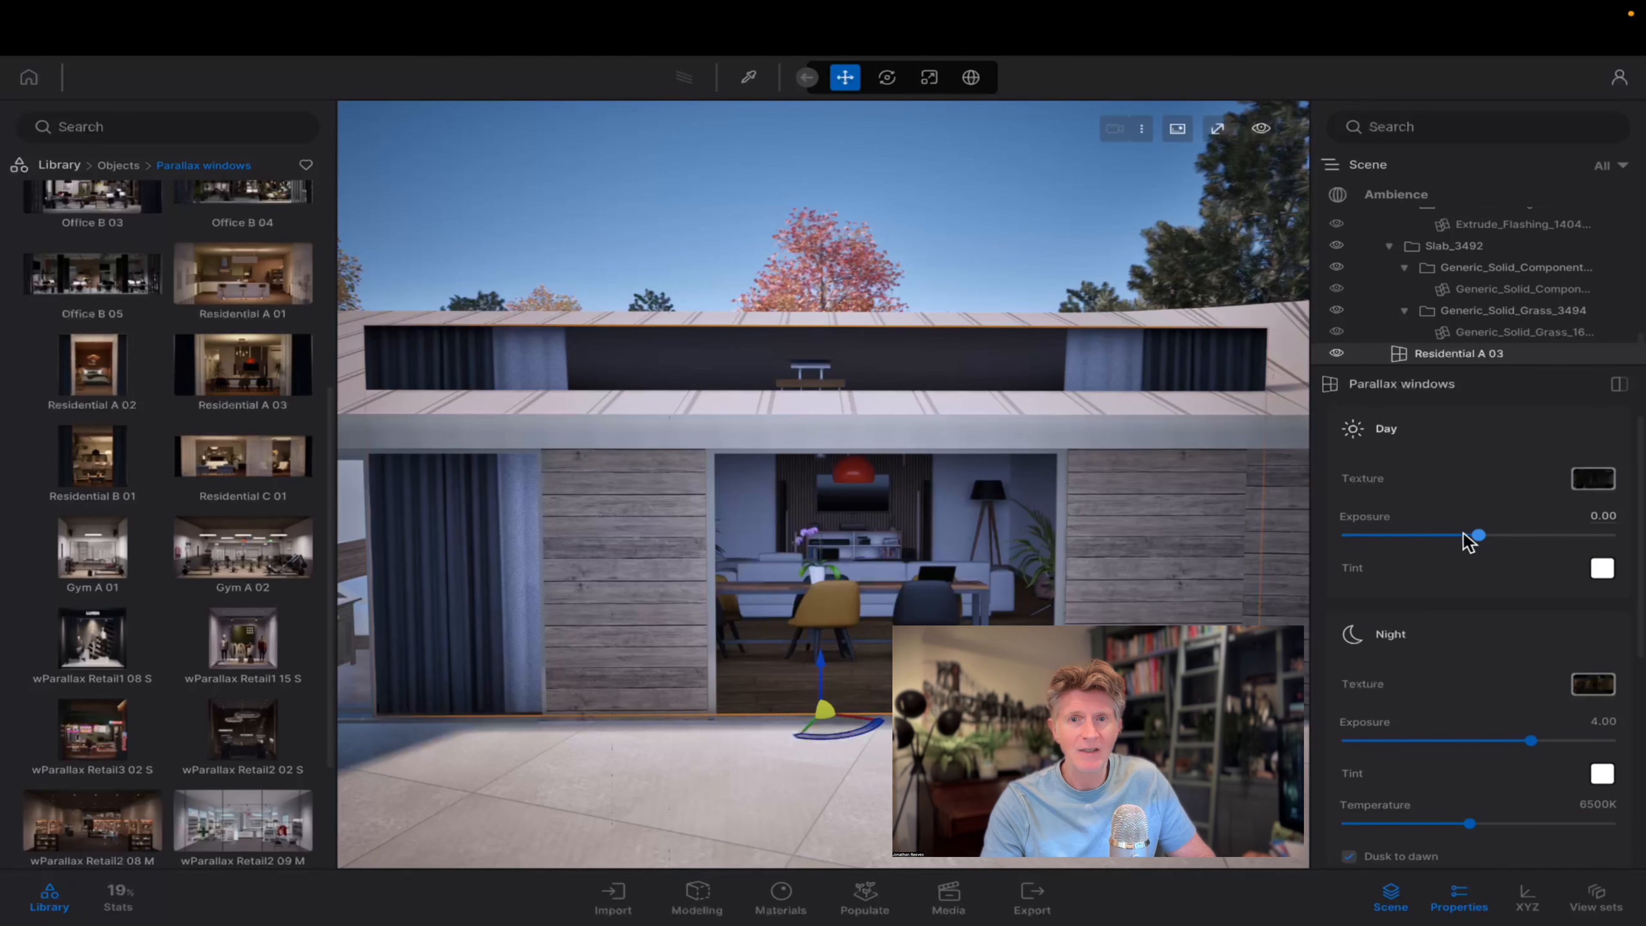
Scale the Residential A 03 parallax window down to fit below the eave and move it behind the sliding door glazing.
click(930, 78)
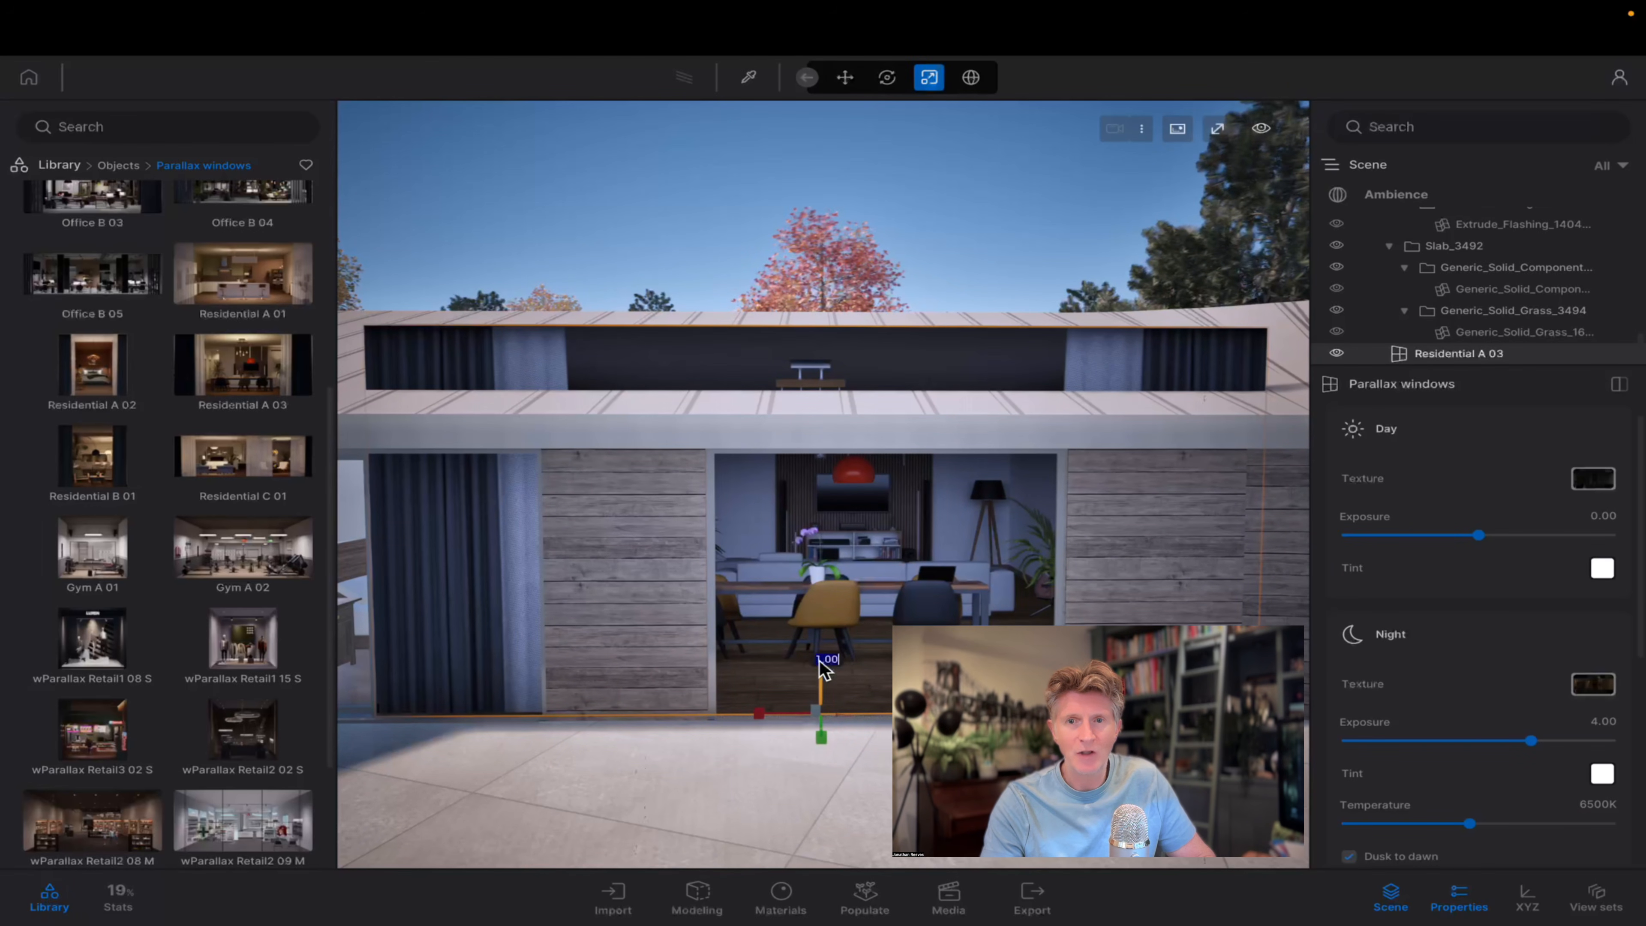
drag(821, 668, 781, 719)
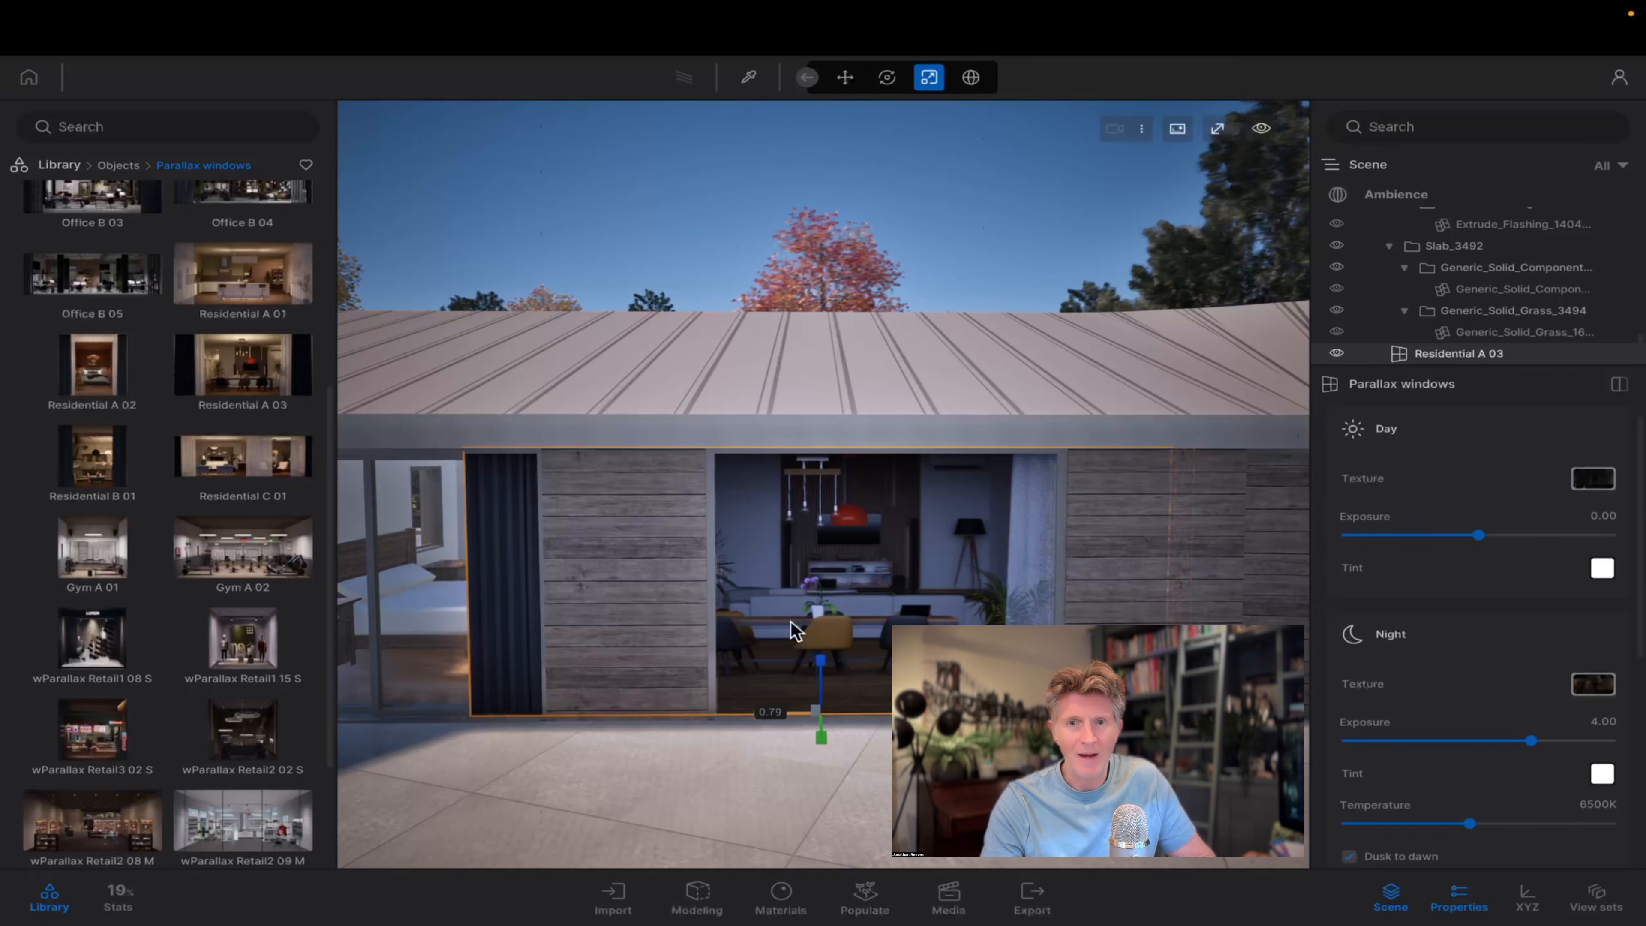
click(845, 79)
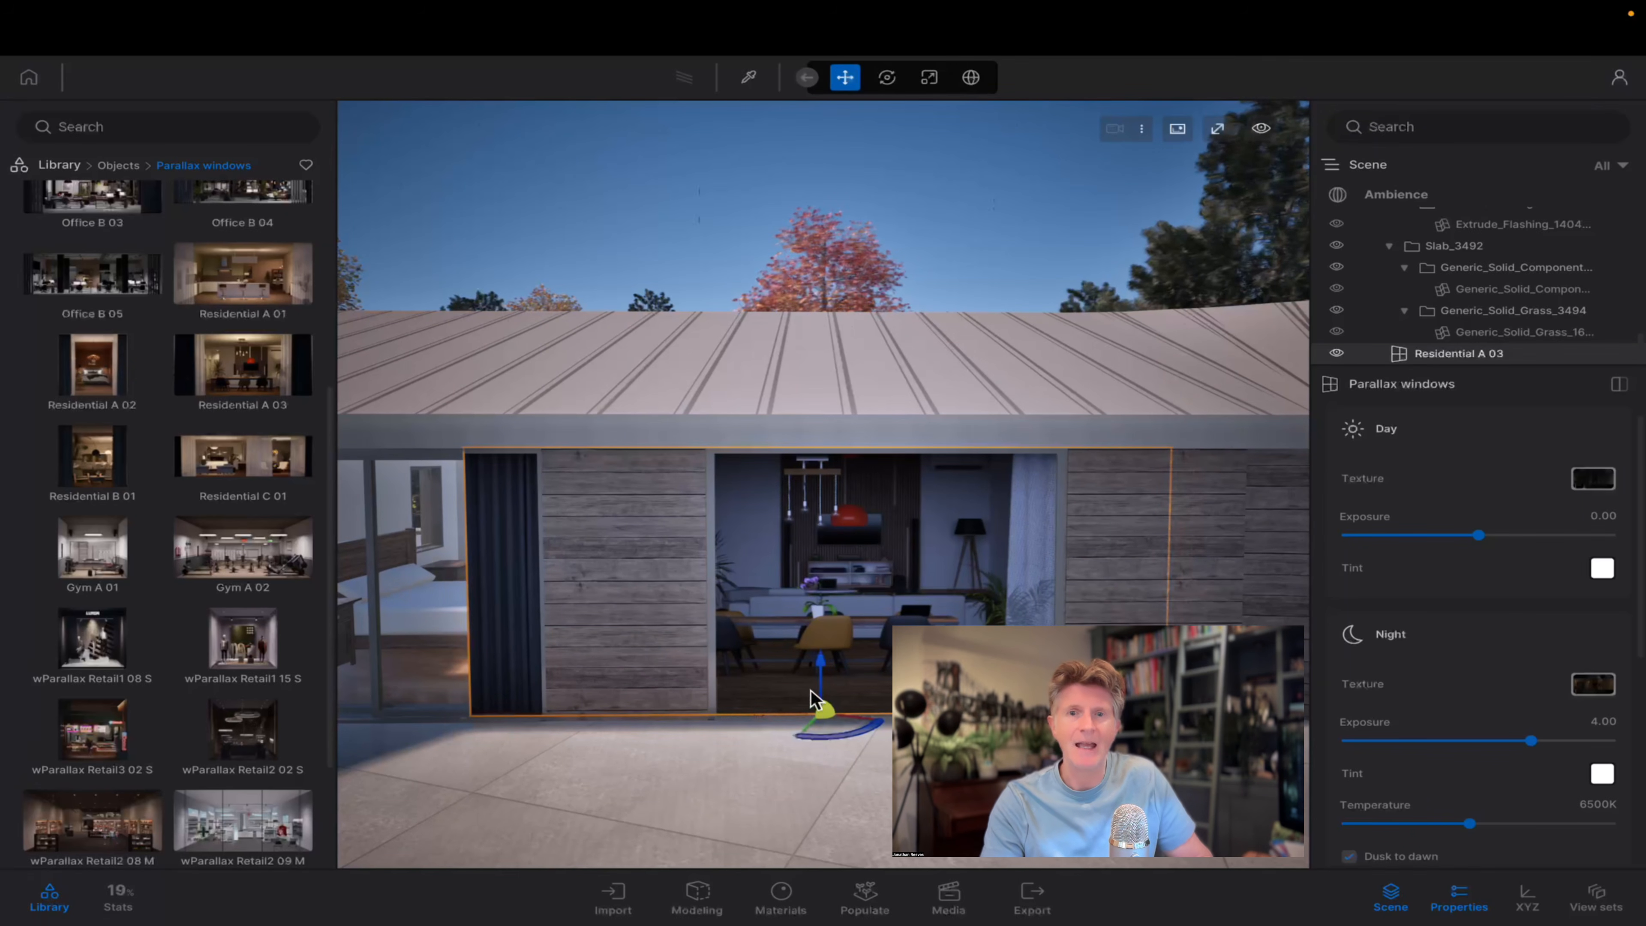
drag(820, 733, 895, 735)
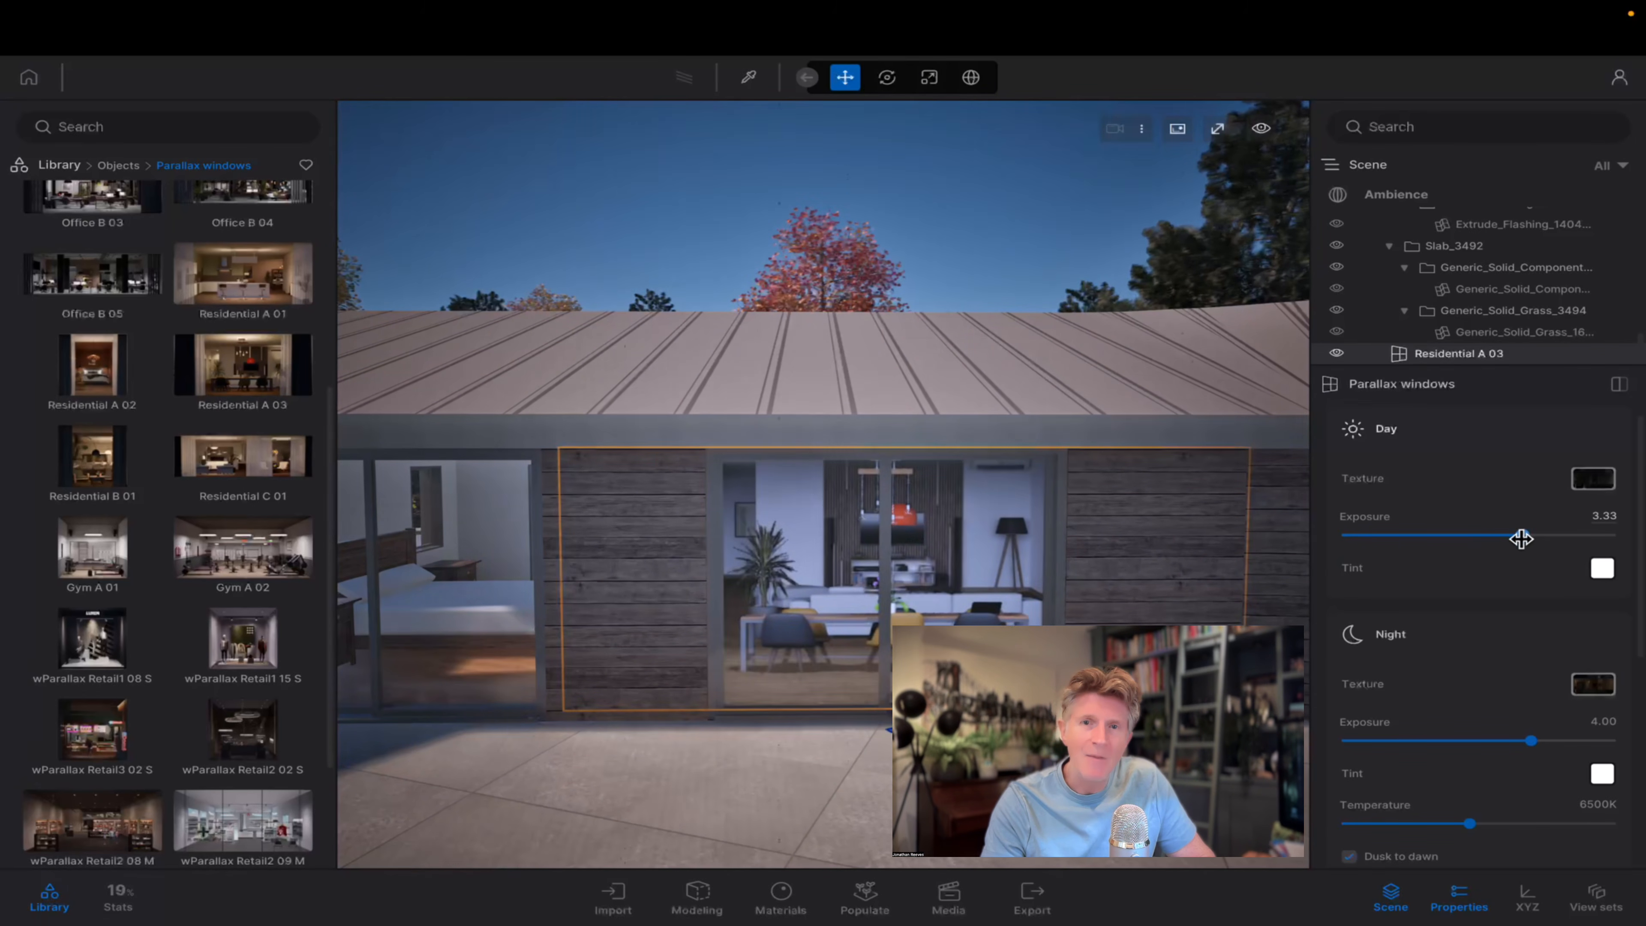
Examine the Residential A 03 interior through the glazing from several angles and compare it with the modelled bedroom next to it.
key(d)
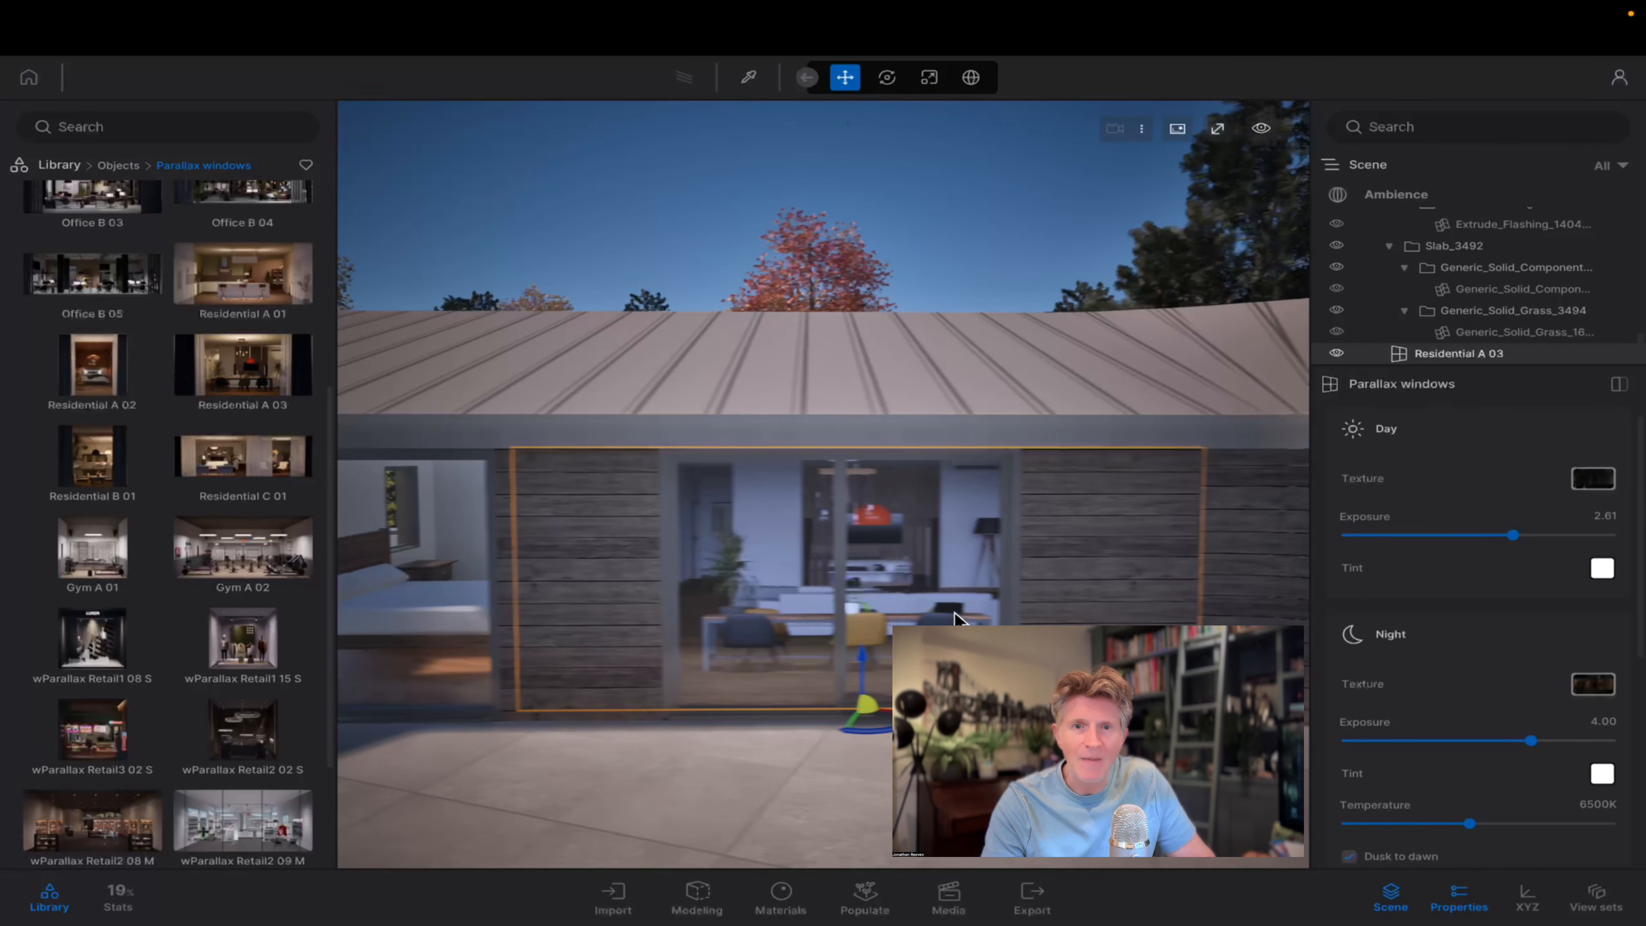
right_drag(929, 614, 781, 608)
key(w)
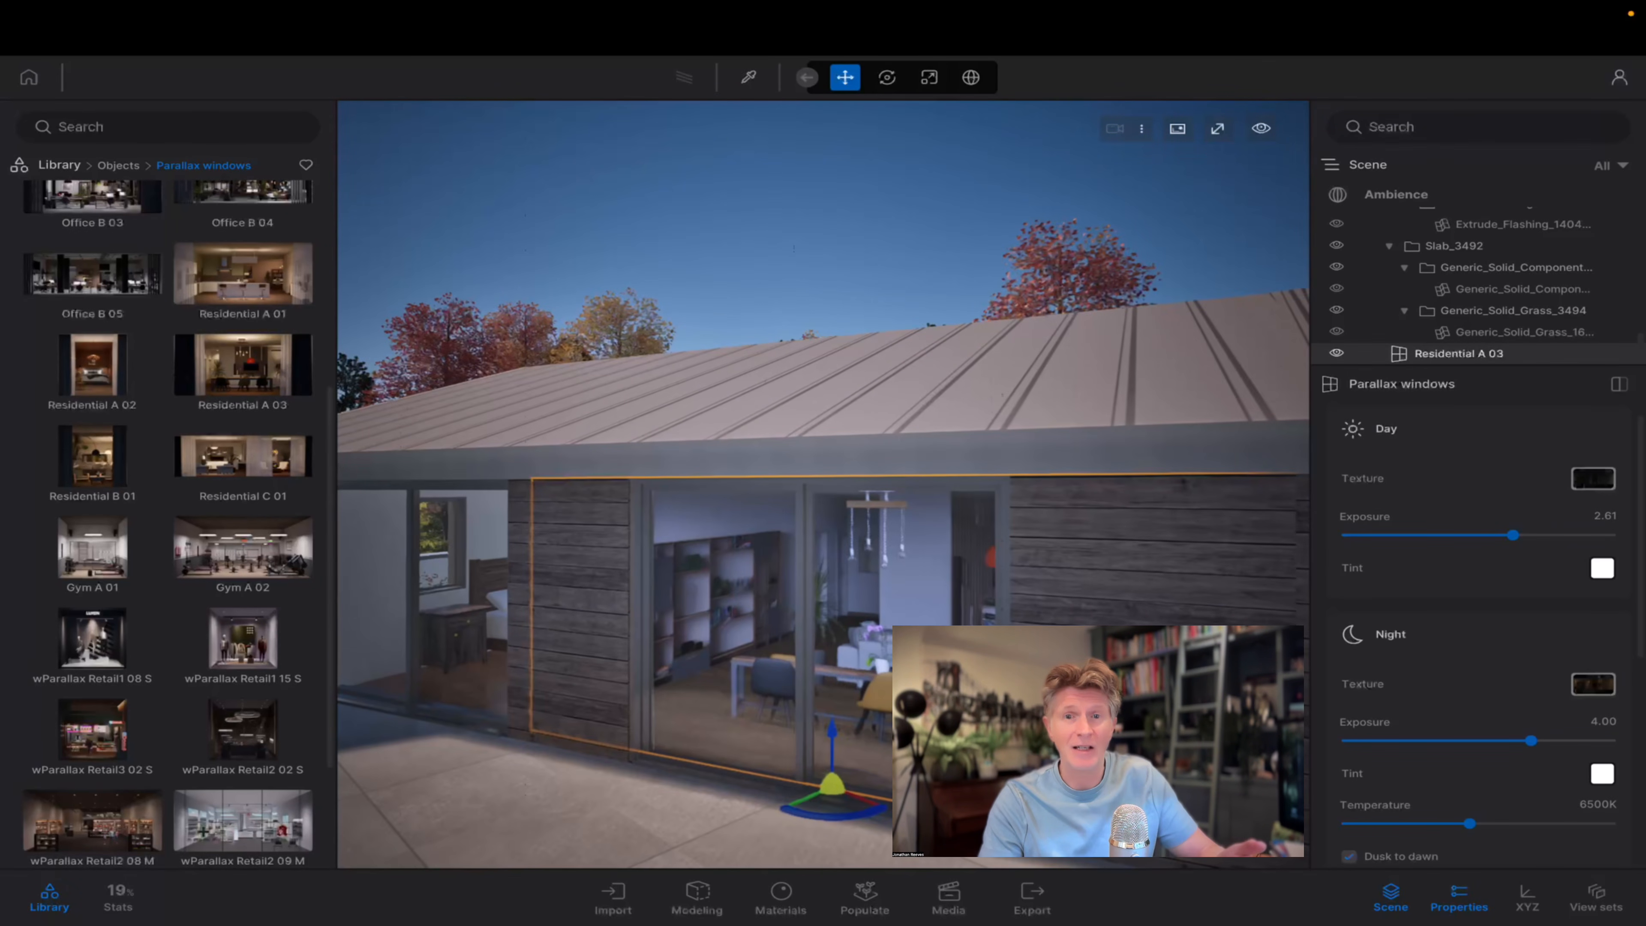
key(q)
key(a)
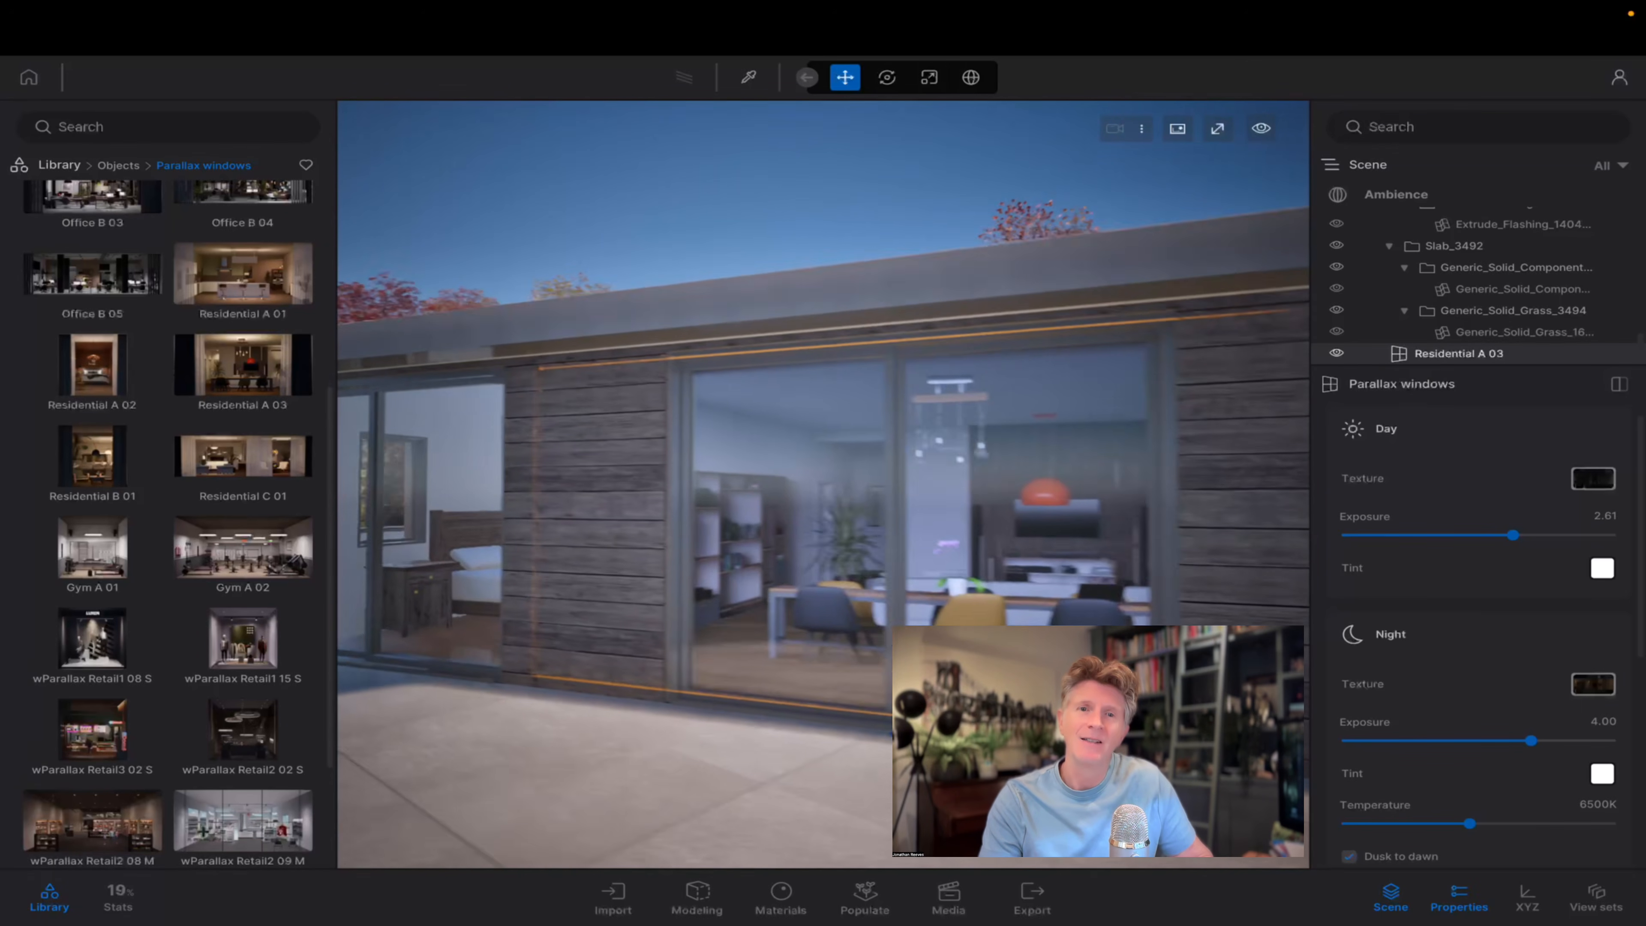
right_drag(781, 608, 836, 586)
key(d)
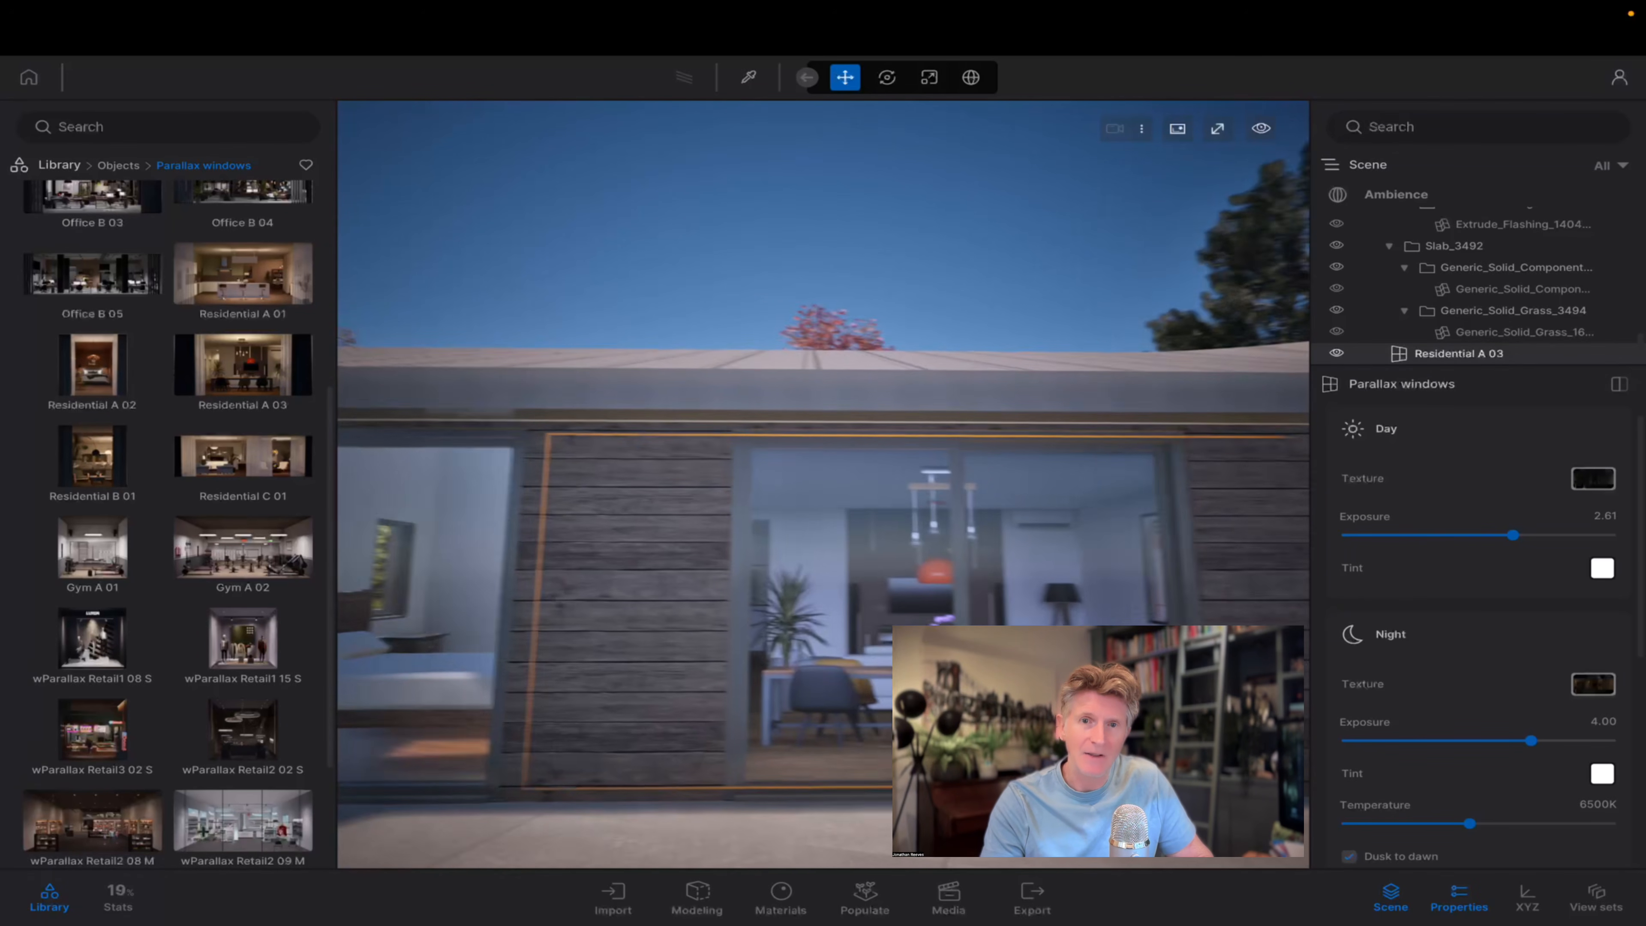
key(d)
key(a)
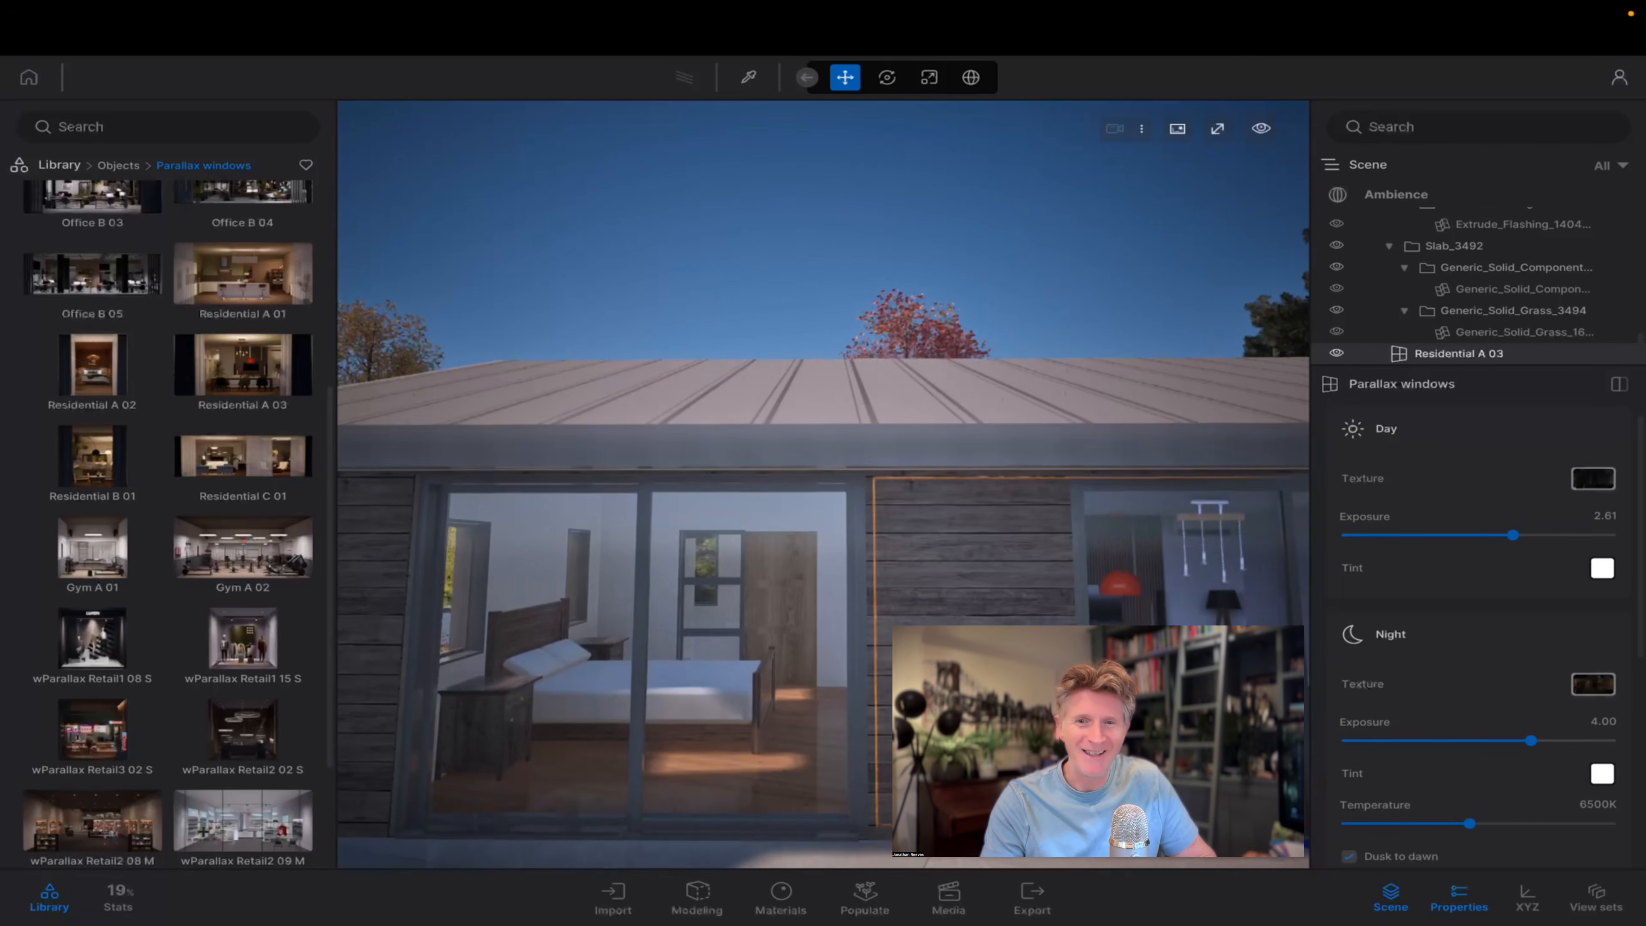
key(w)
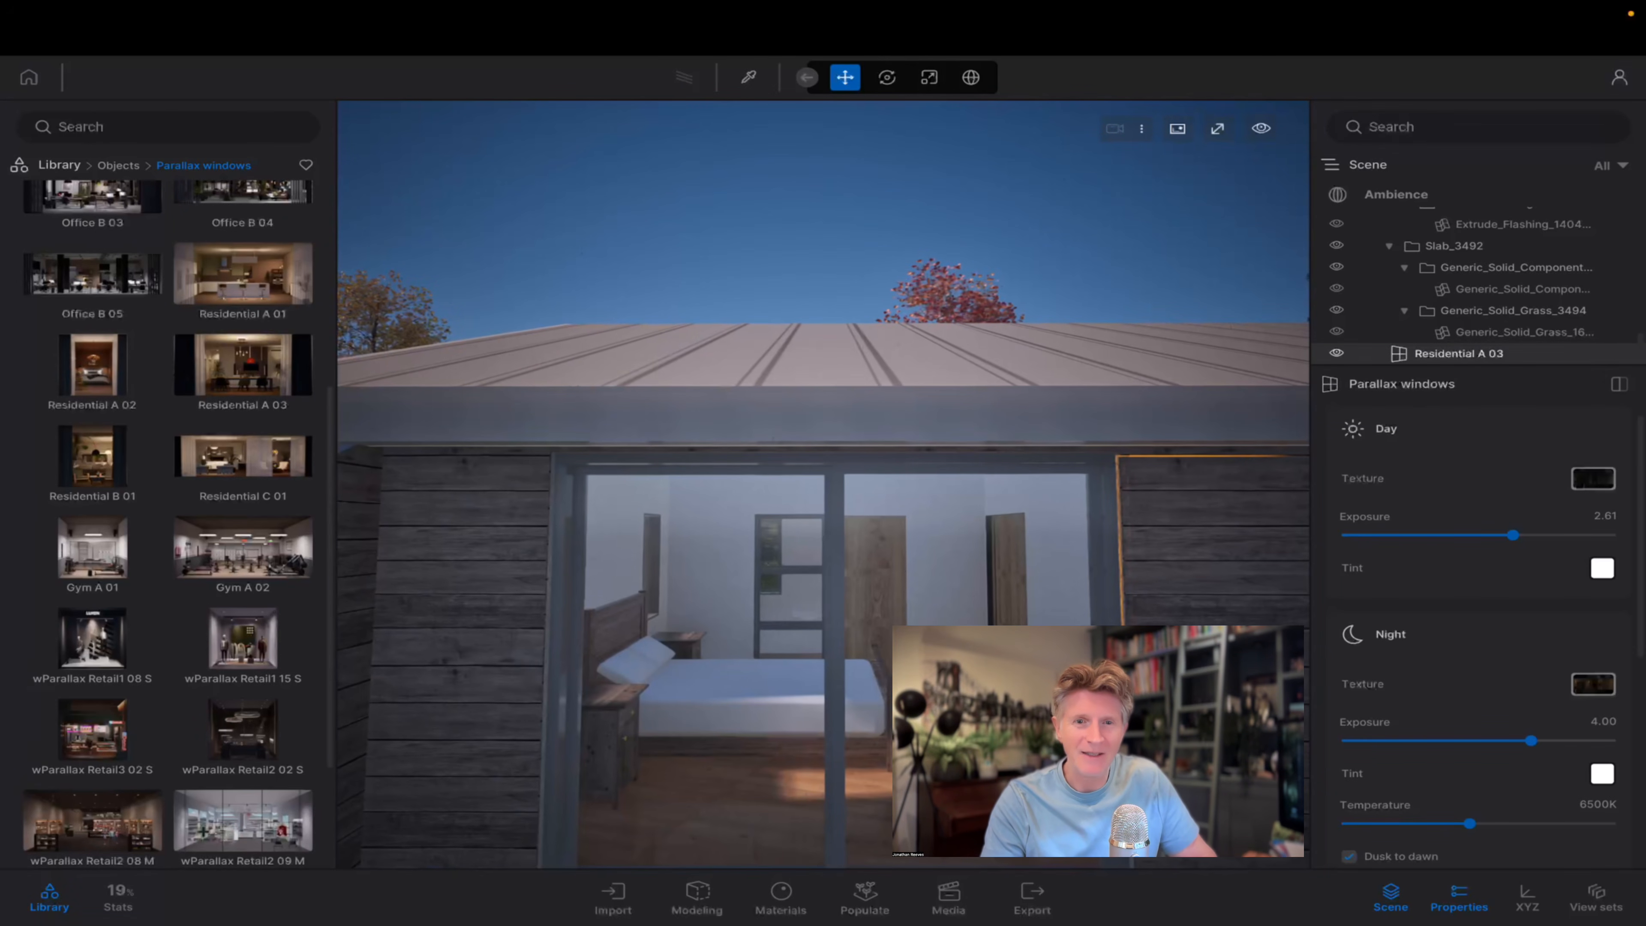
key(d)
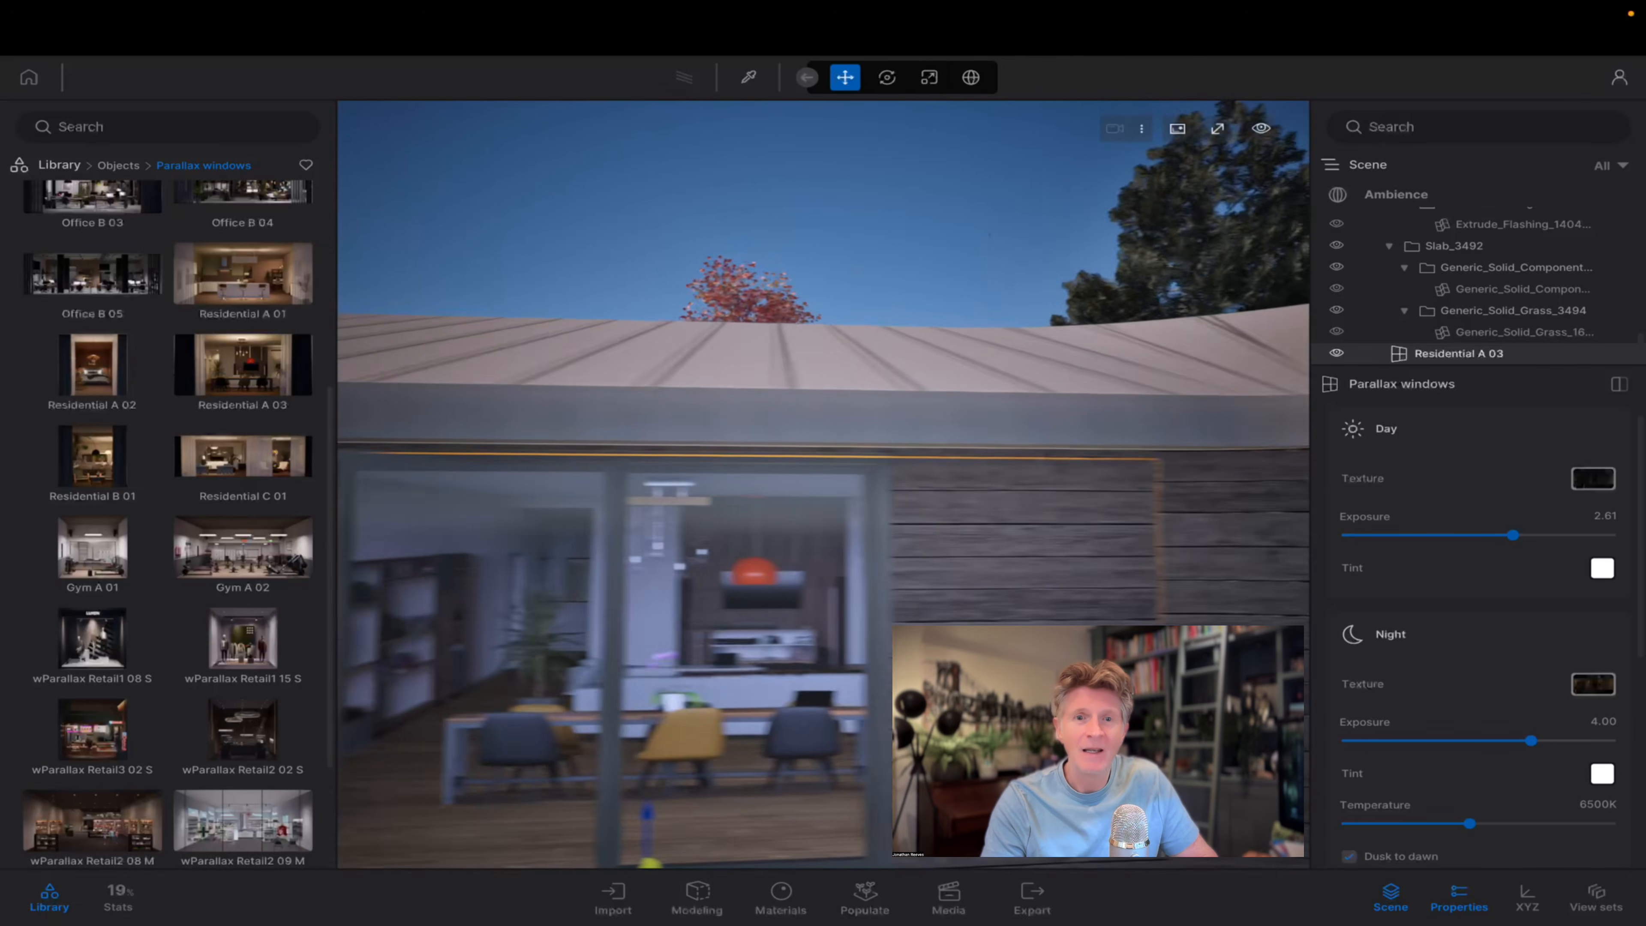
Place the Gym A 01 parallax window behind the sliding door of the bedroom at the house's sunlit end.
right_drag(836, 587, 965, 587)
key(s)
key(d)
key(w)
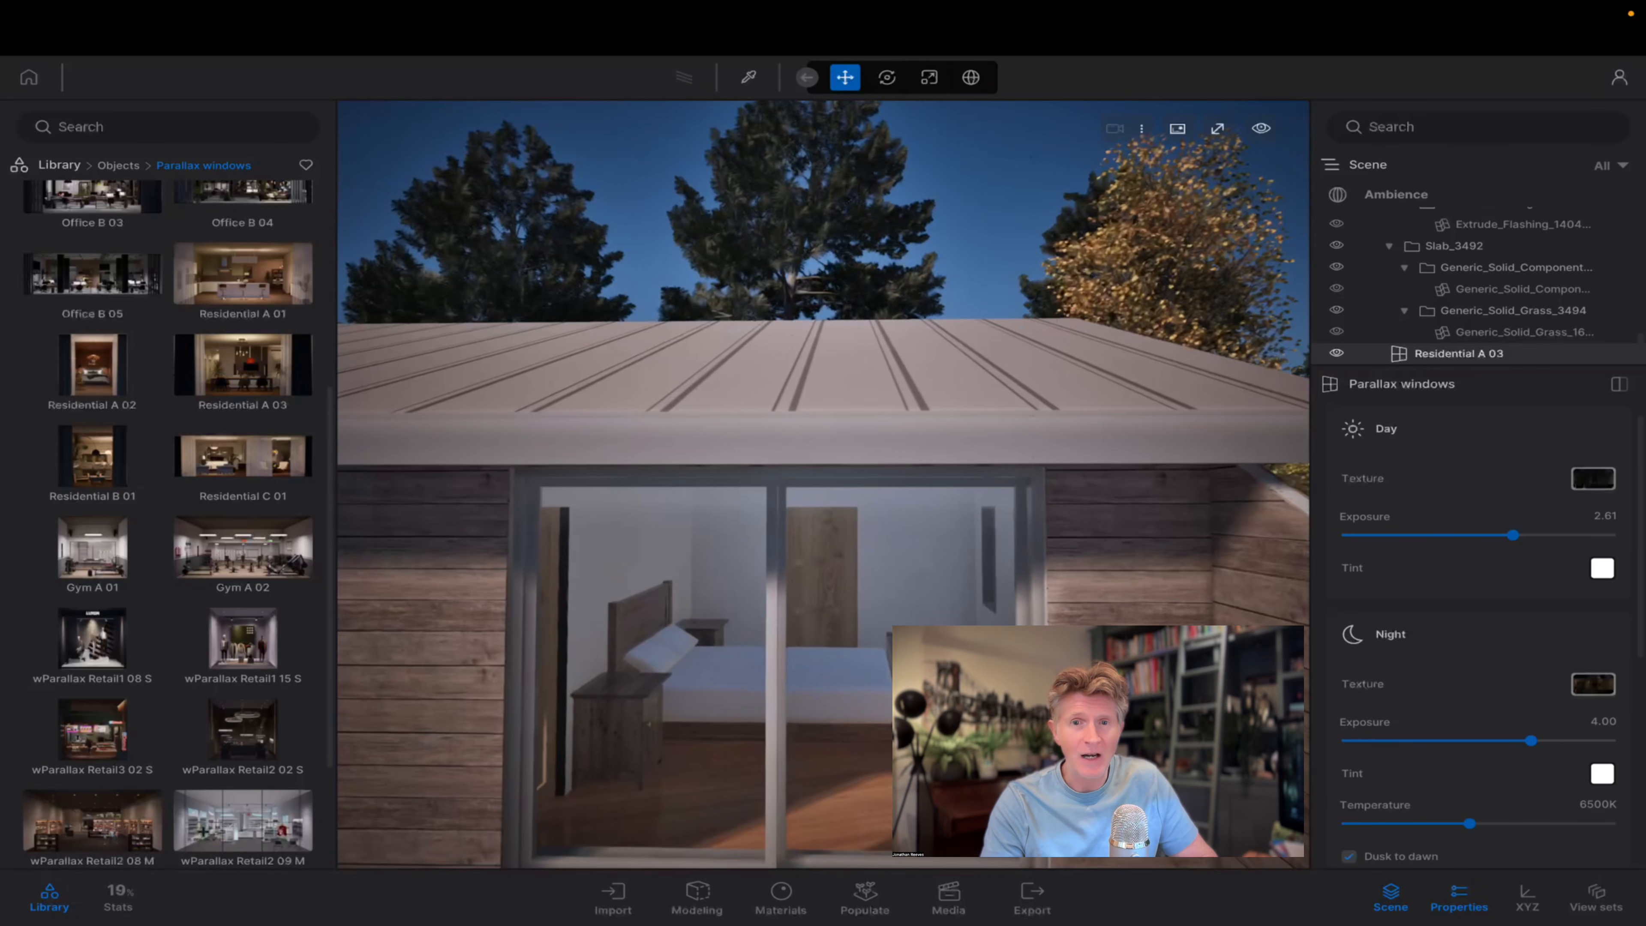
key(s)
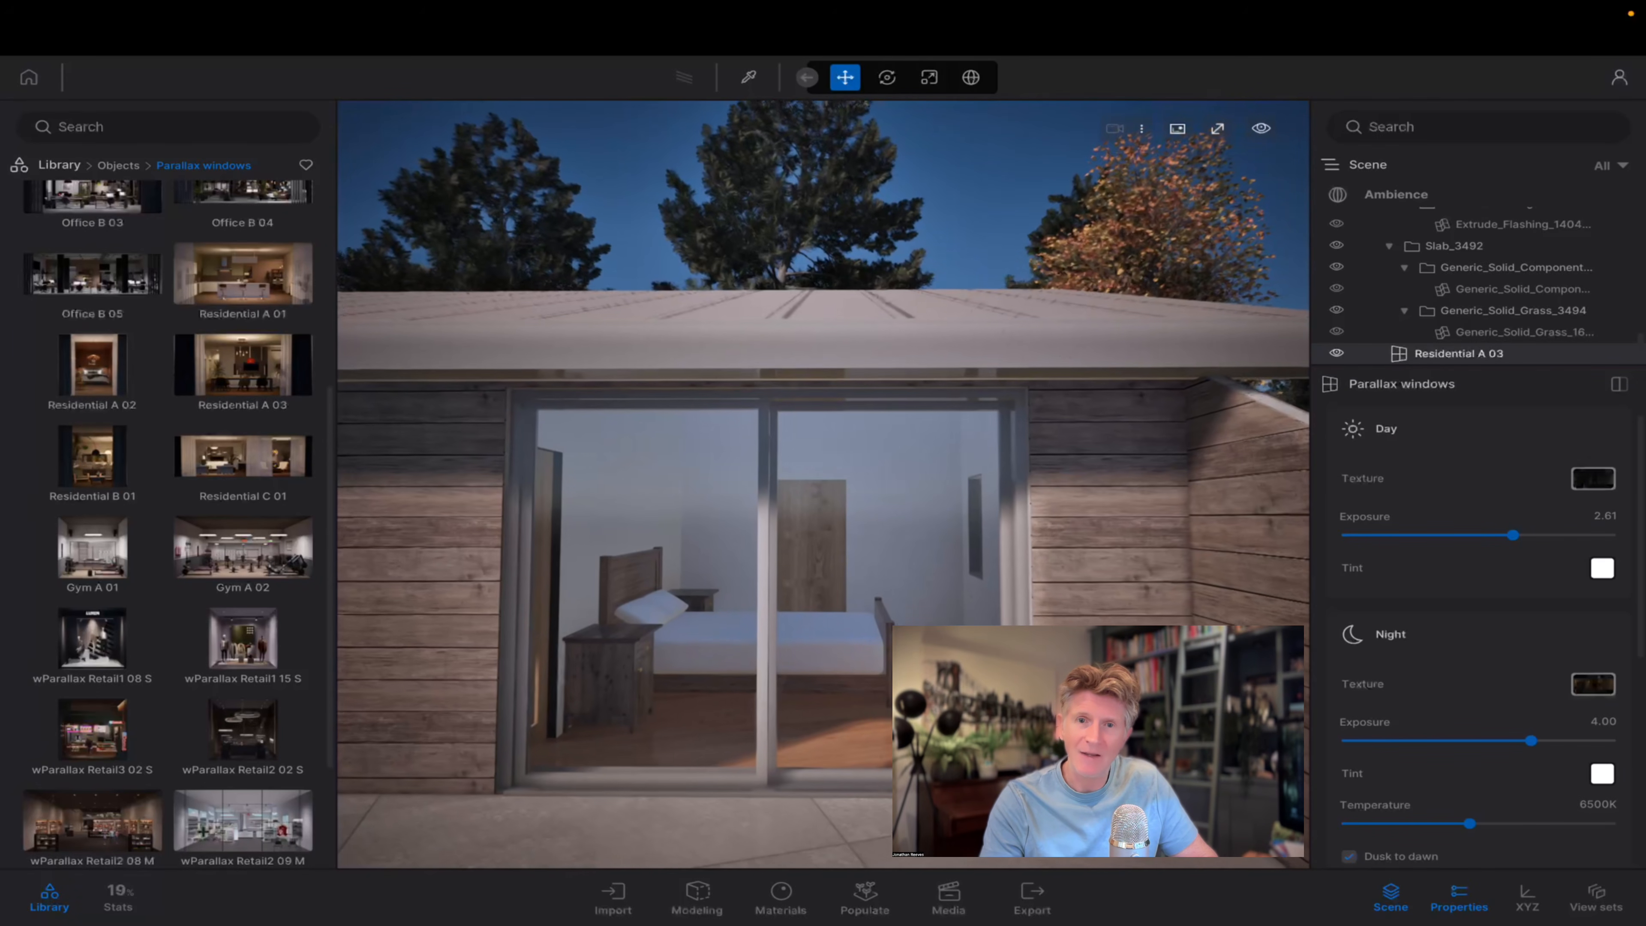
drag(104, 554, 682, 770)
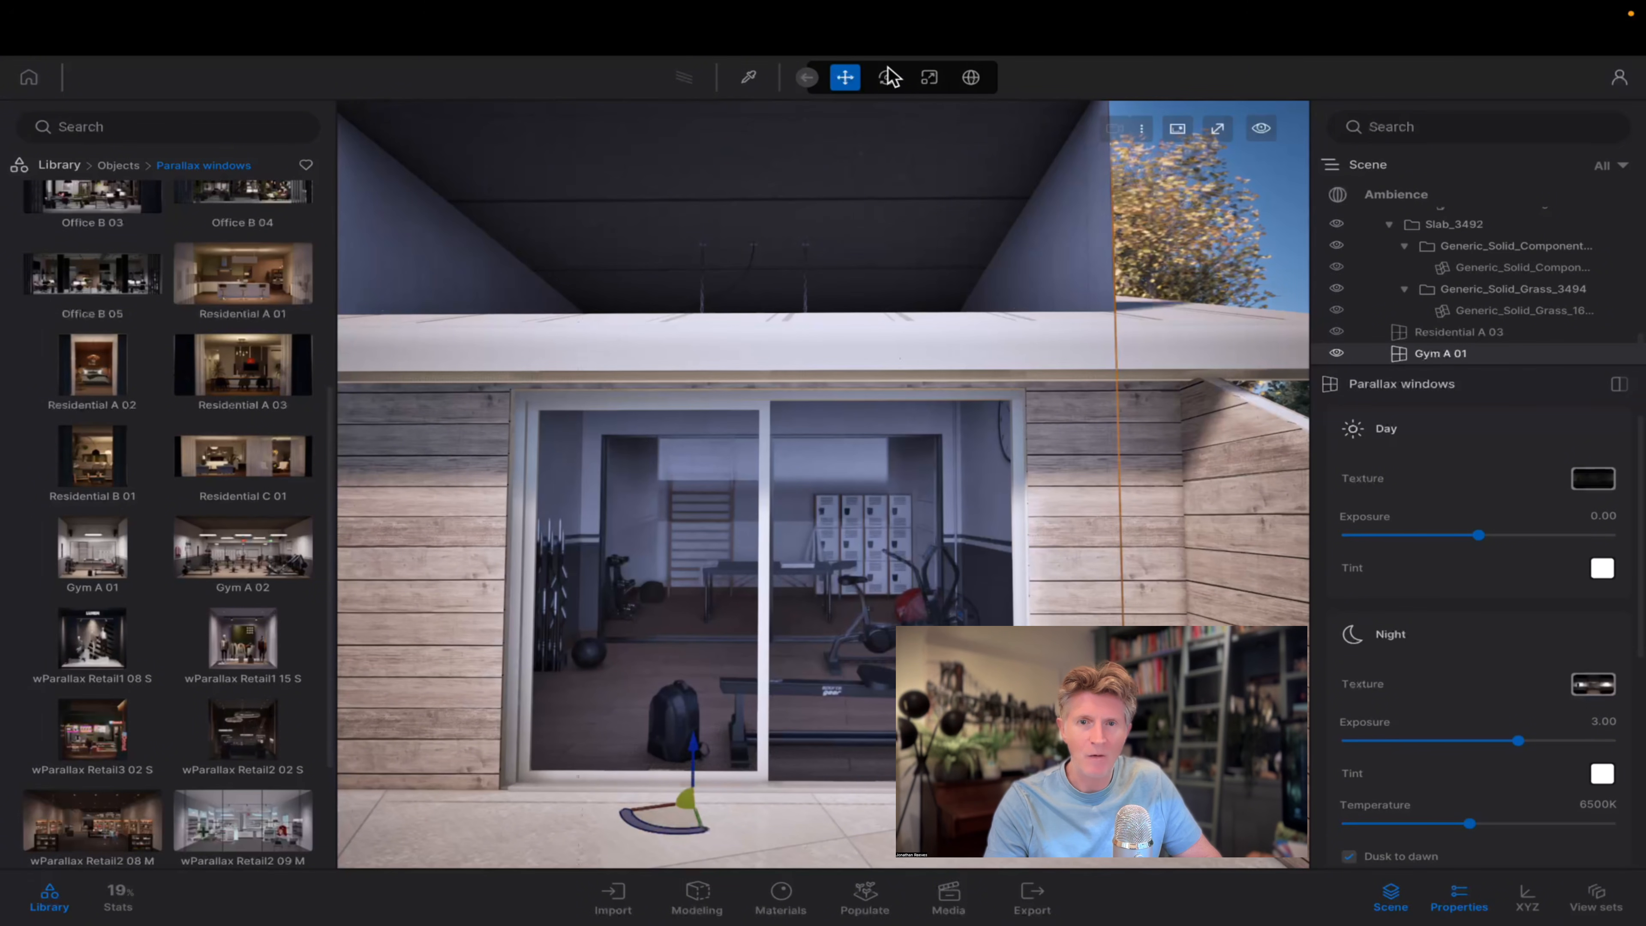
Scale the Gym A 01 parallax window down overall and reduce its height by a factor of 0.75 to fit under the roof.
scroll(884, 368, down, 5)
click(929, 77)
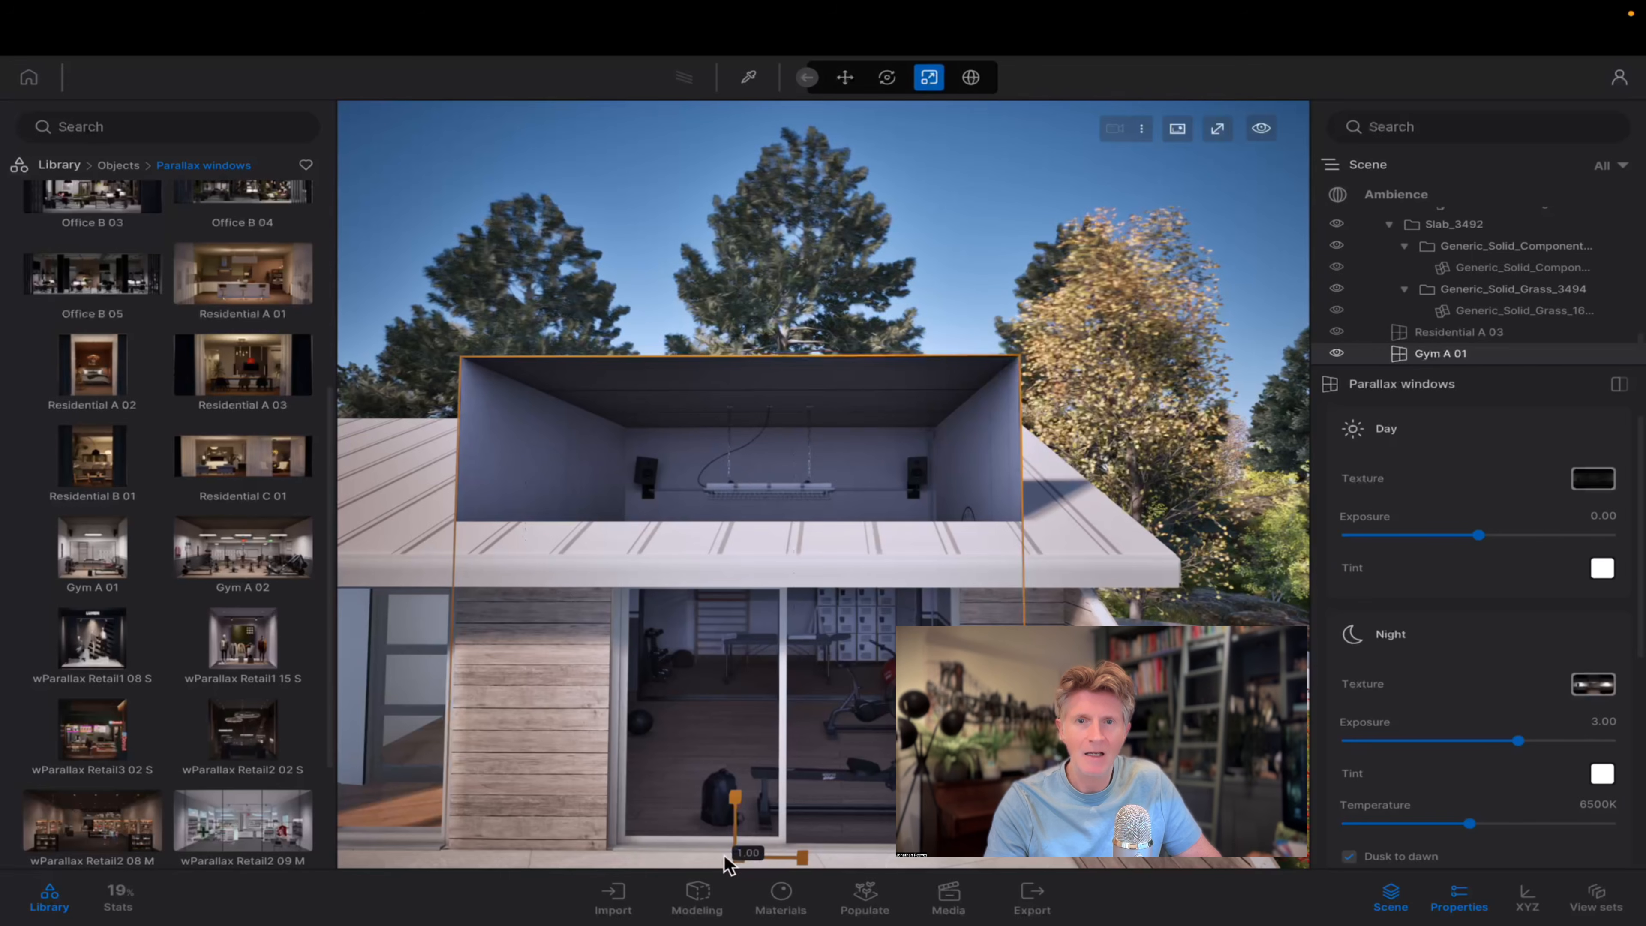
drag(727, 864, 622, 845)
mouse_move(738, 821)
mouse_down()
mouse_move(737, 861)
mouse_move(737, 811)
mouse_up()
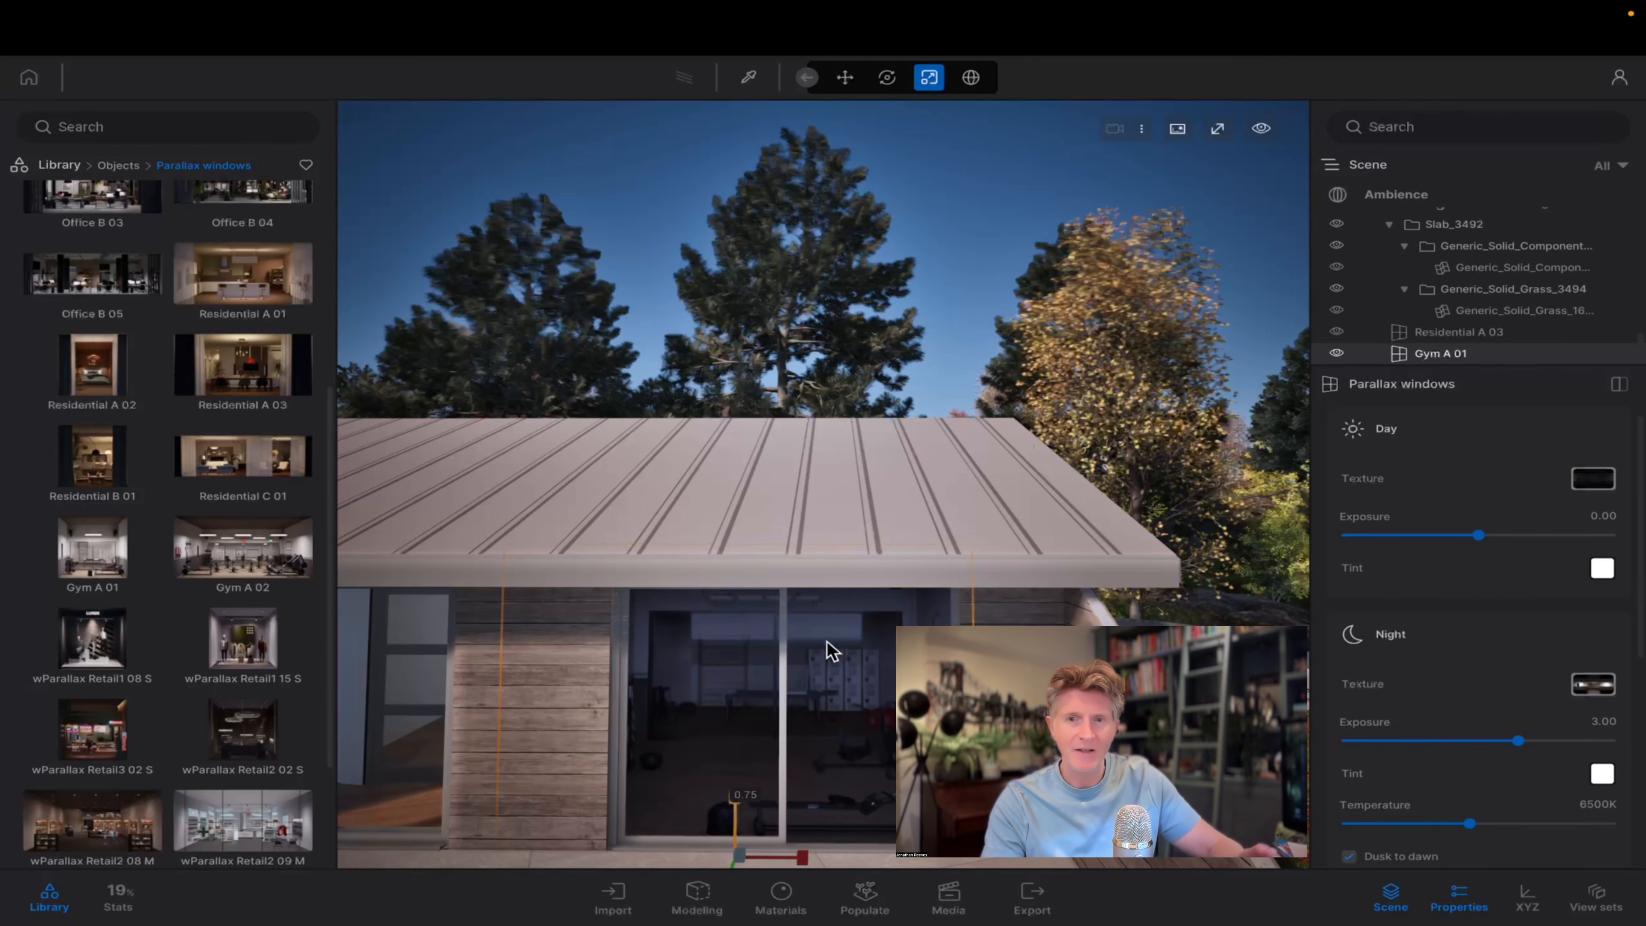
Set Gym A 01's Day exposure to 1.52, its Night exposure to 7.93 and its Night temperature to 5824K.
mouse_move(1508, 533)
mouse_down()
mouse_move(1610, 537)
mouse_move(1507, 543)
mouse_up()
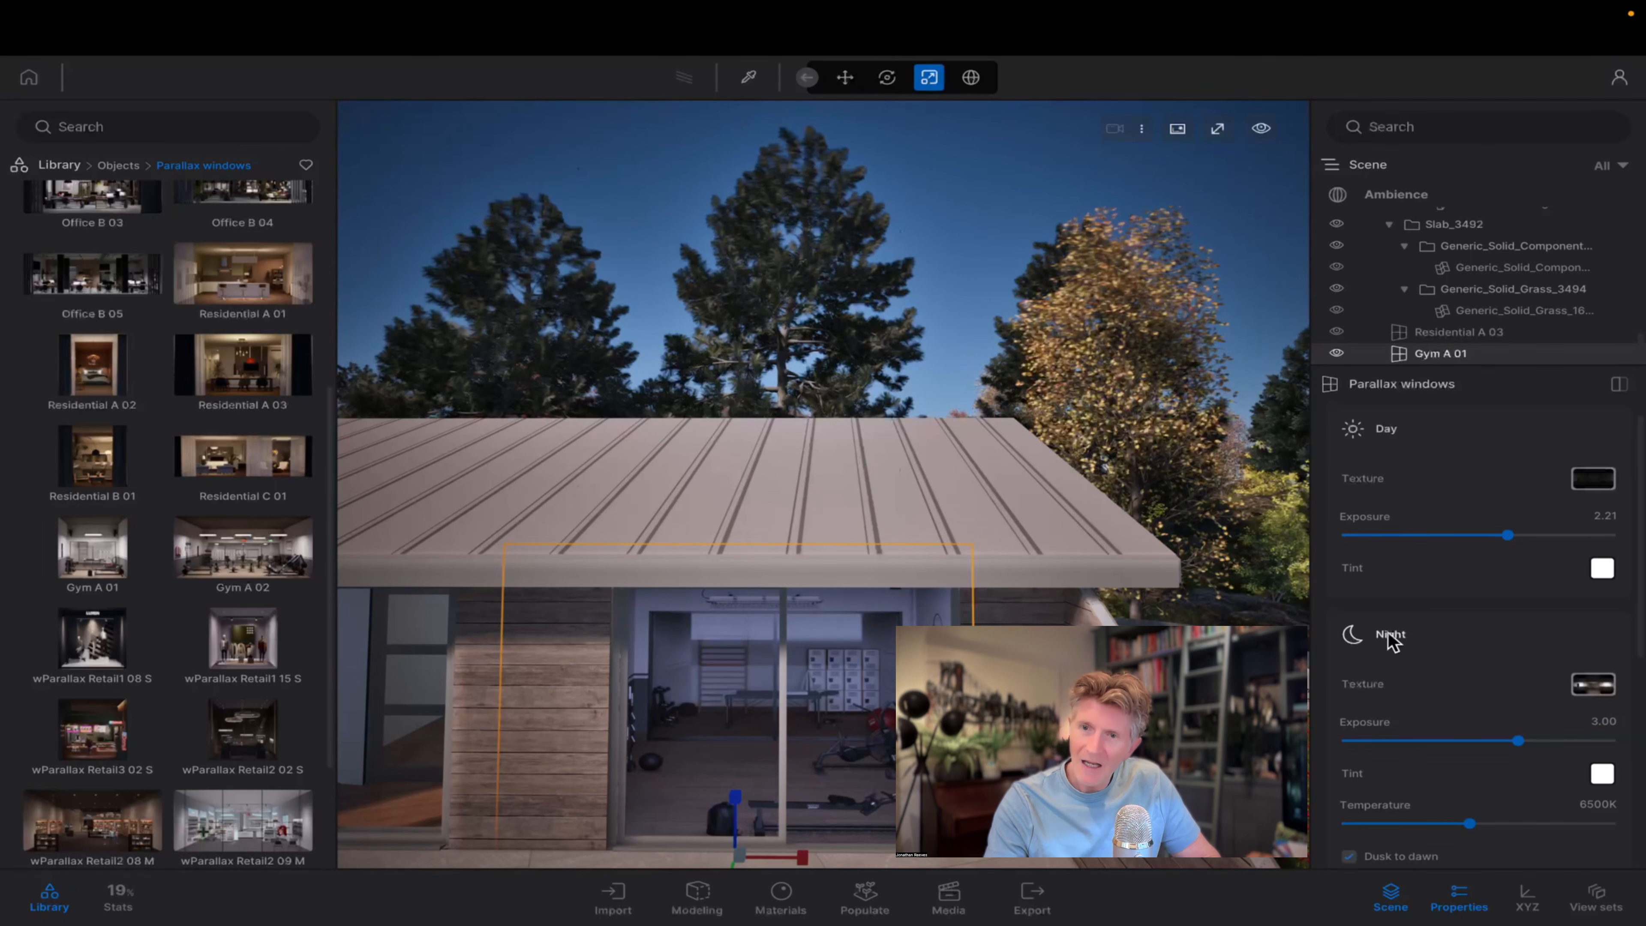
mouse_move(1490, 541)
mouse_down()
mouse_move(1469, 533)
mouse_move(1485, 534)
mouse_up()
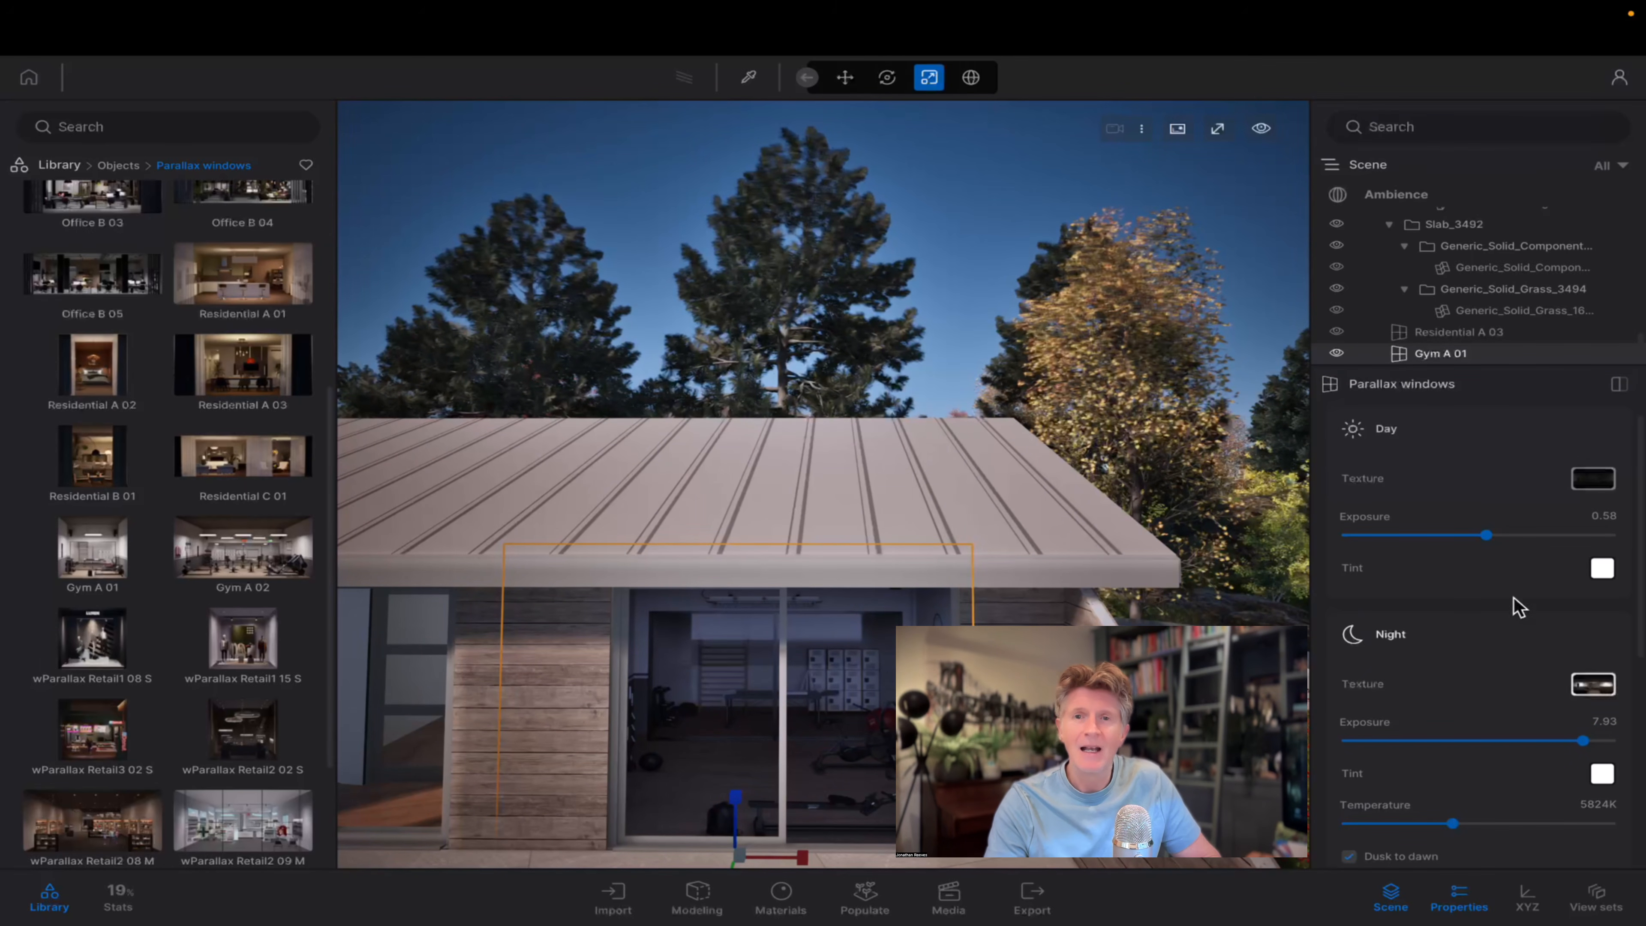
mouse_move(1486, 535)
mouse_down()
mouse_move(1471, 536)
mouse_move(1498, 537)
mouse_up()
Place the Residential B 01 parallax window at the sliding door of the bedroom beside the grass bank.
scroll(1061, 509, down, 3)
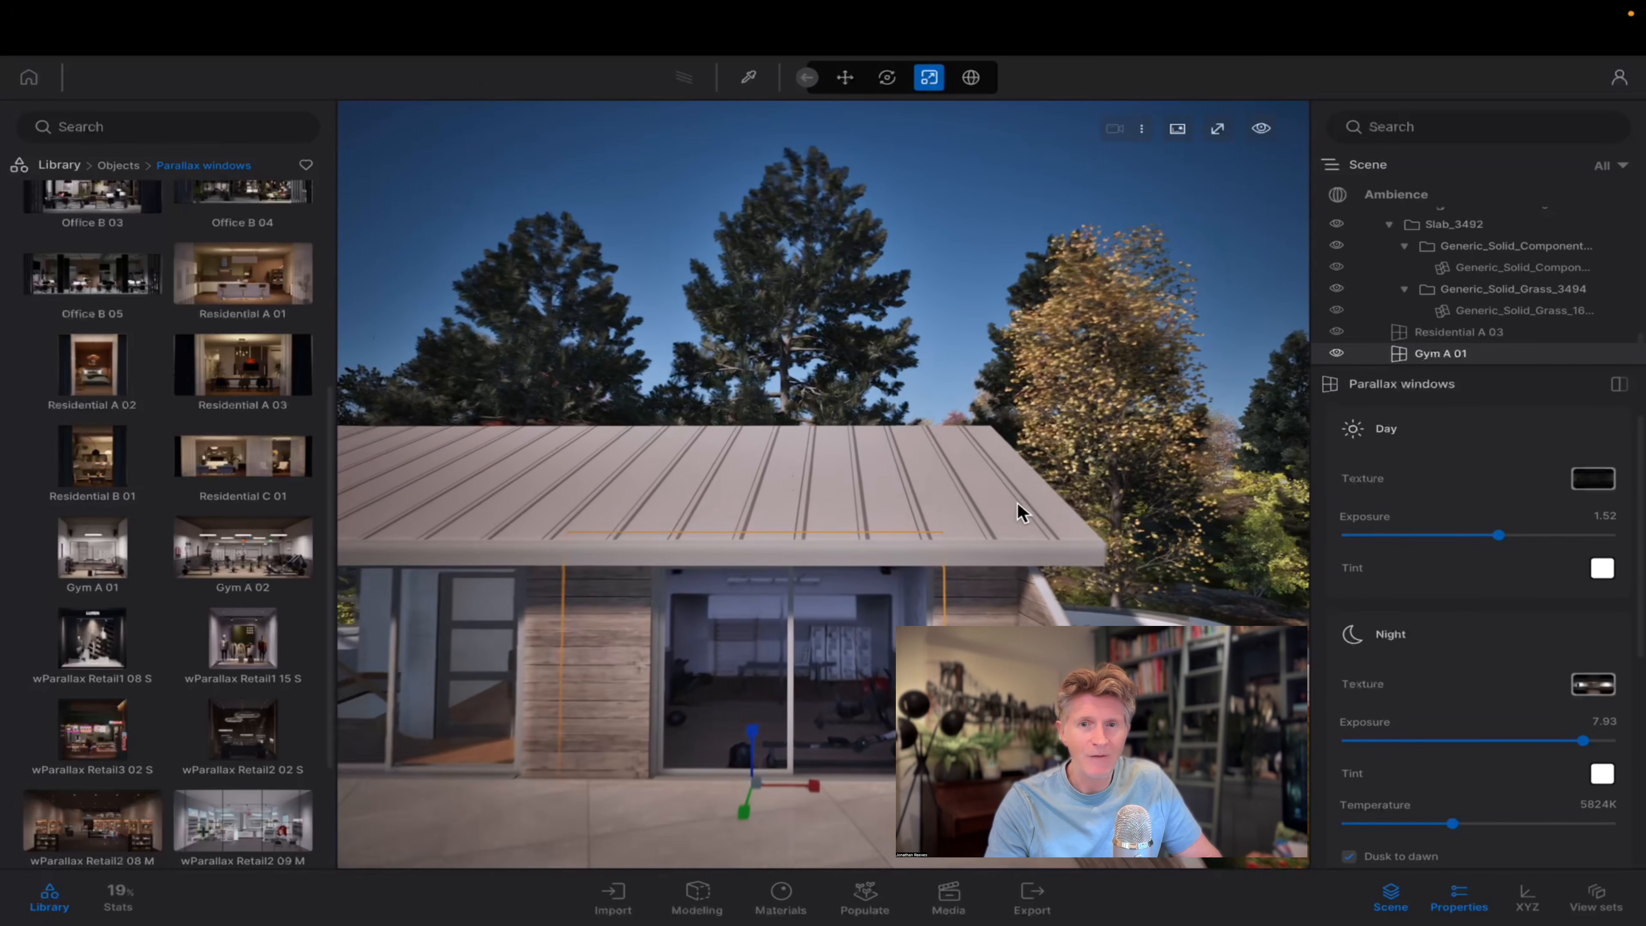
key(a)
right_drag(791, 487, 486, 487)
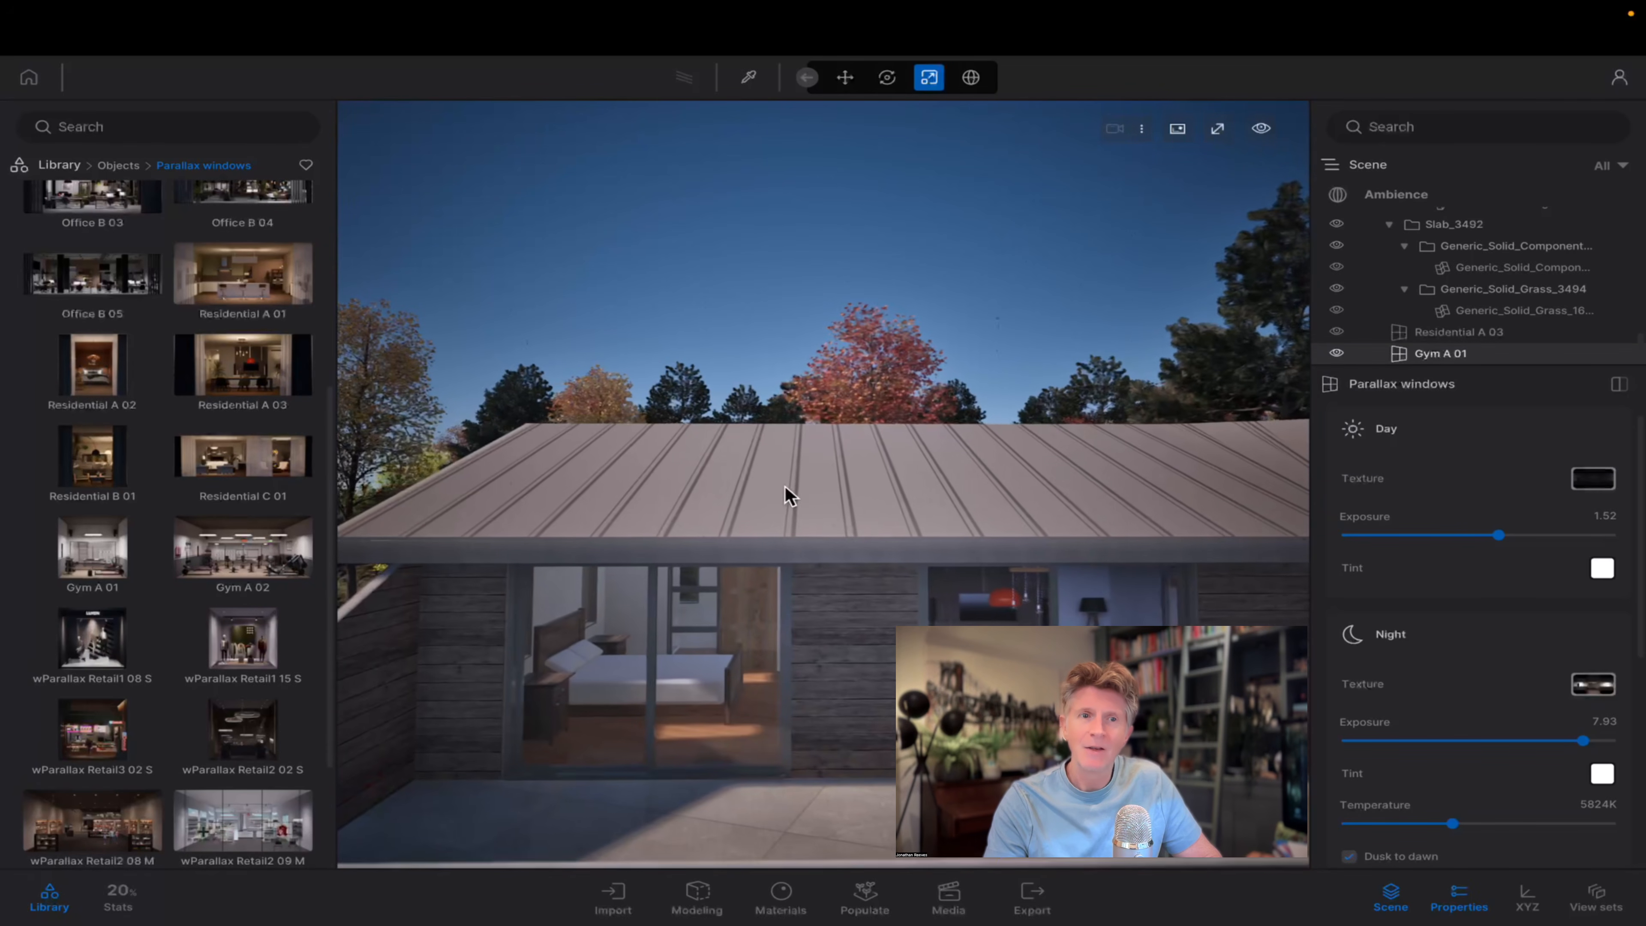
key(w)
key(a)
scroll(229, 637, down, 3)
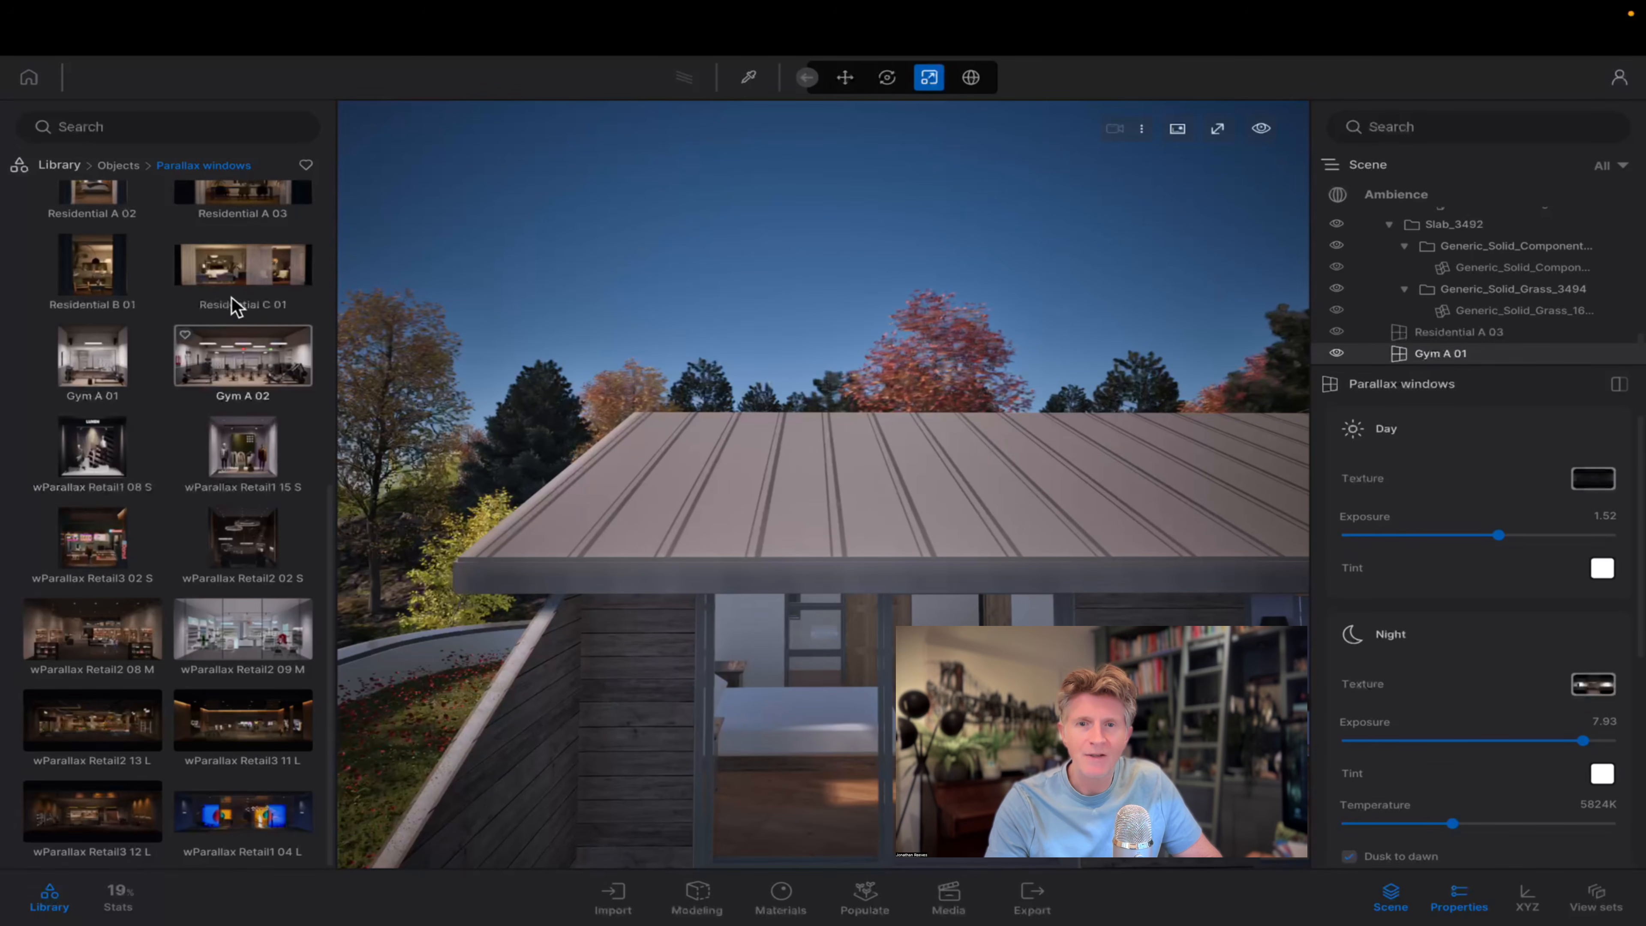
scroll(233, 311, up, 1)
drag(83, 287, 830, 731)
drag(871, 846, 863, 856)
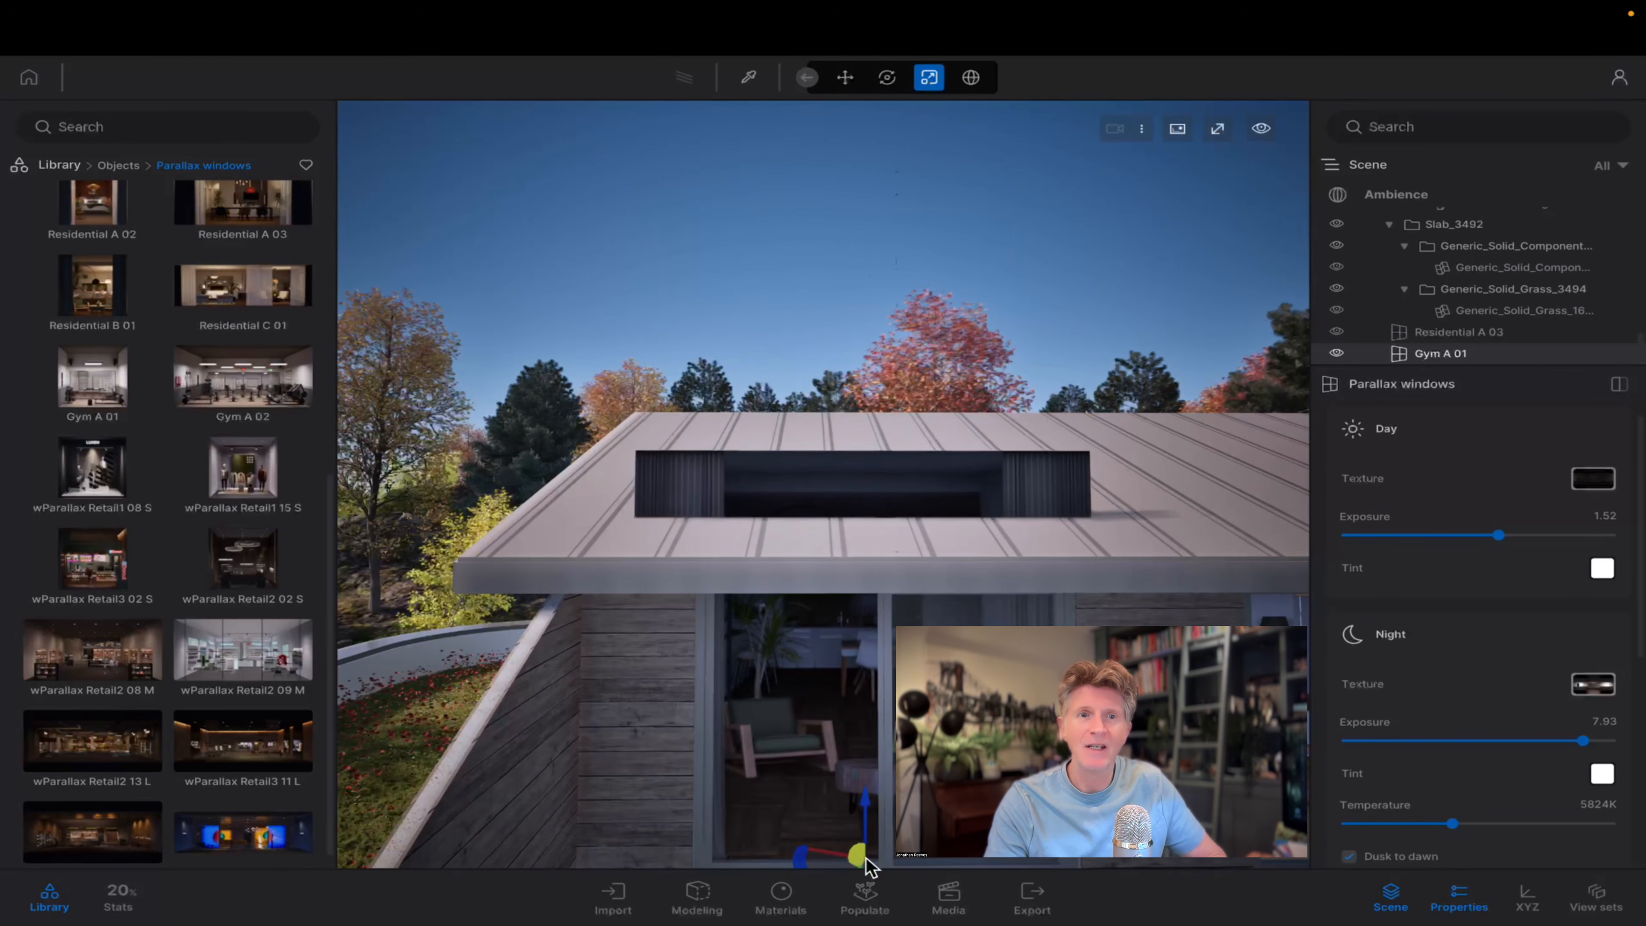
Set the Residential B 01 parallax window's depth to 0.96 in its size settings.
scroll(1179, 422, down, 5)
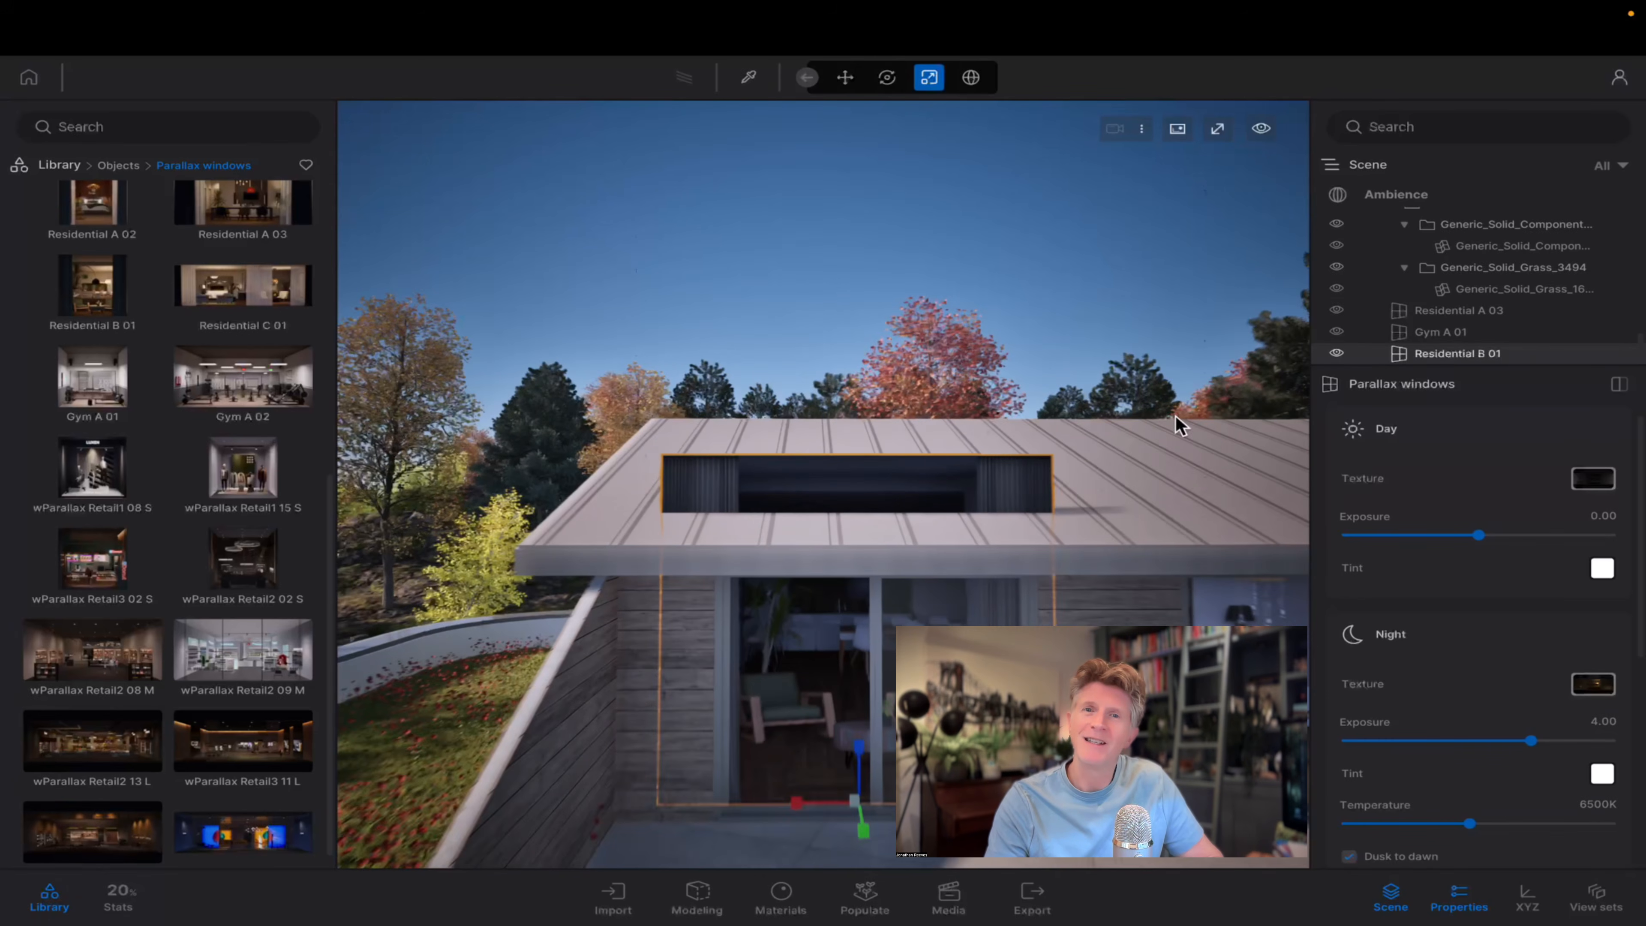
scroll(1423, 686, down, 3)
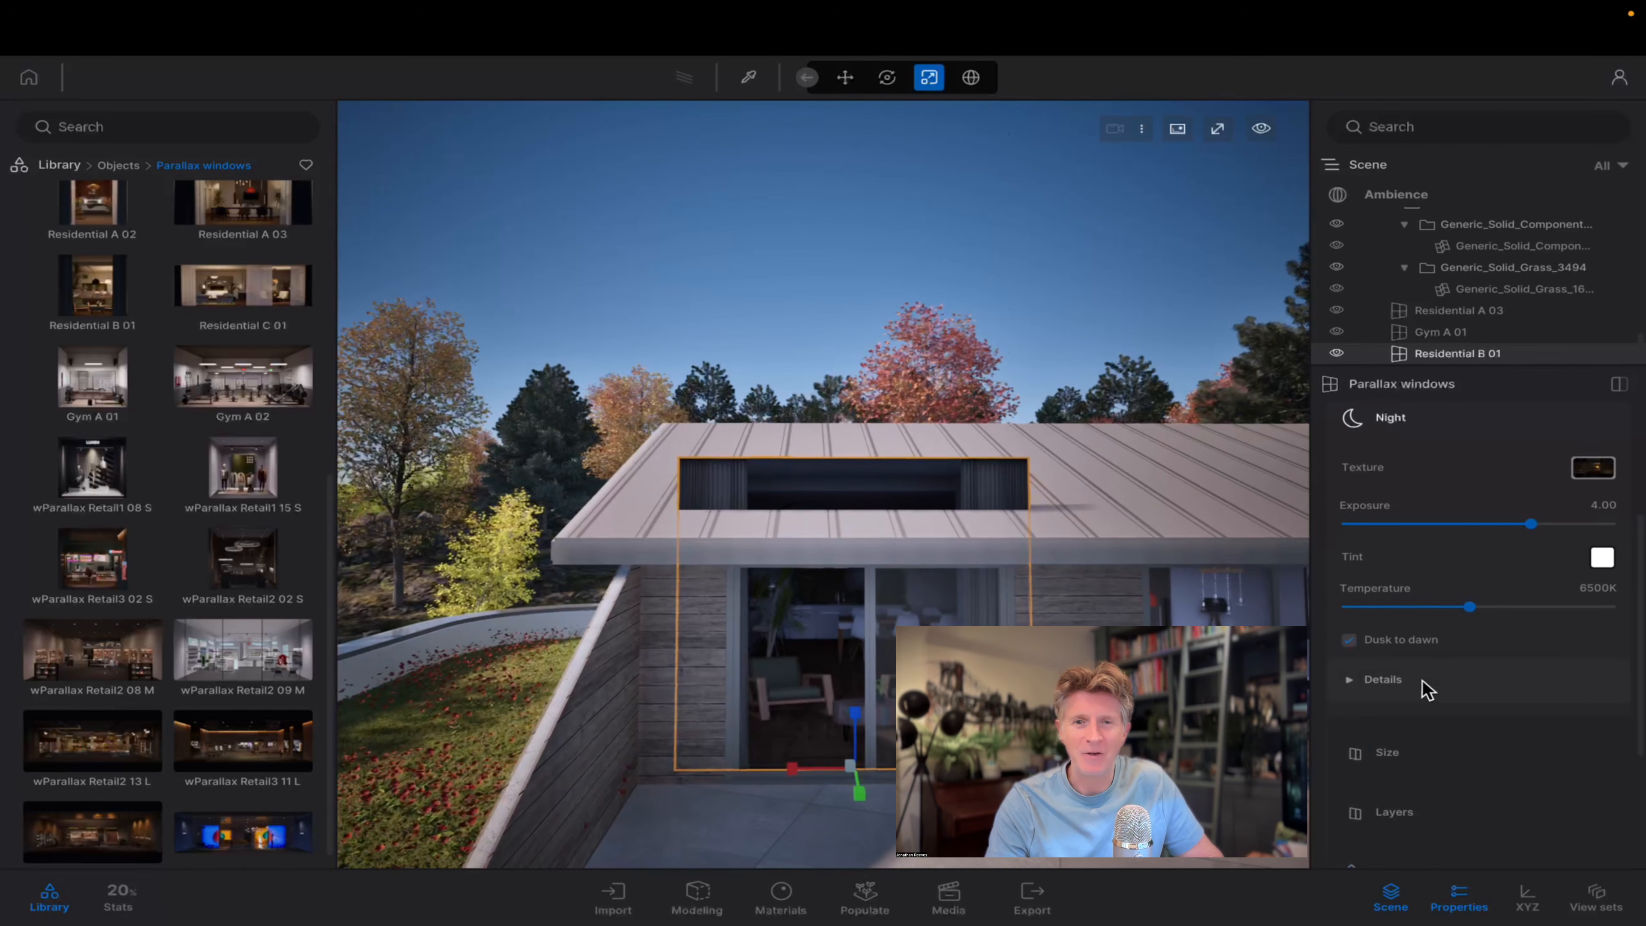
click(1395, 763)
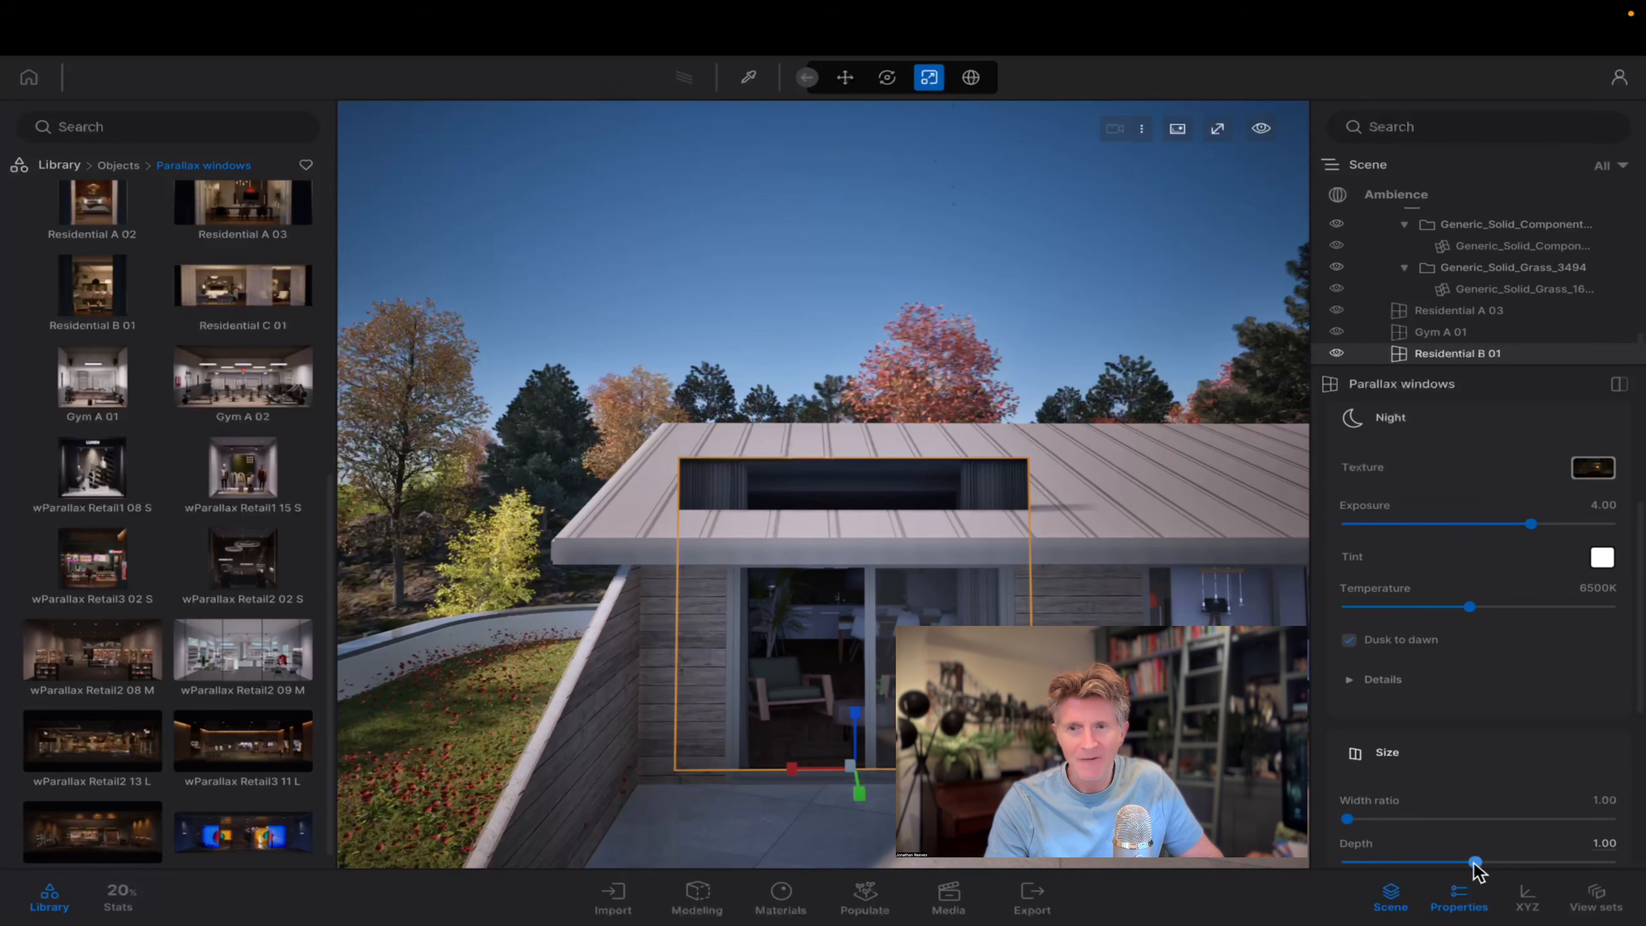
mouse_move(1448, 859)
mouse_down()
mouse_move(1400, 859)
mouse_move(1466, 857)
mouse_up()
Expand the detailed size settings of Residential B 01 and set Stretch on X to 0.87.
scroll(1426, 739, down, 1)
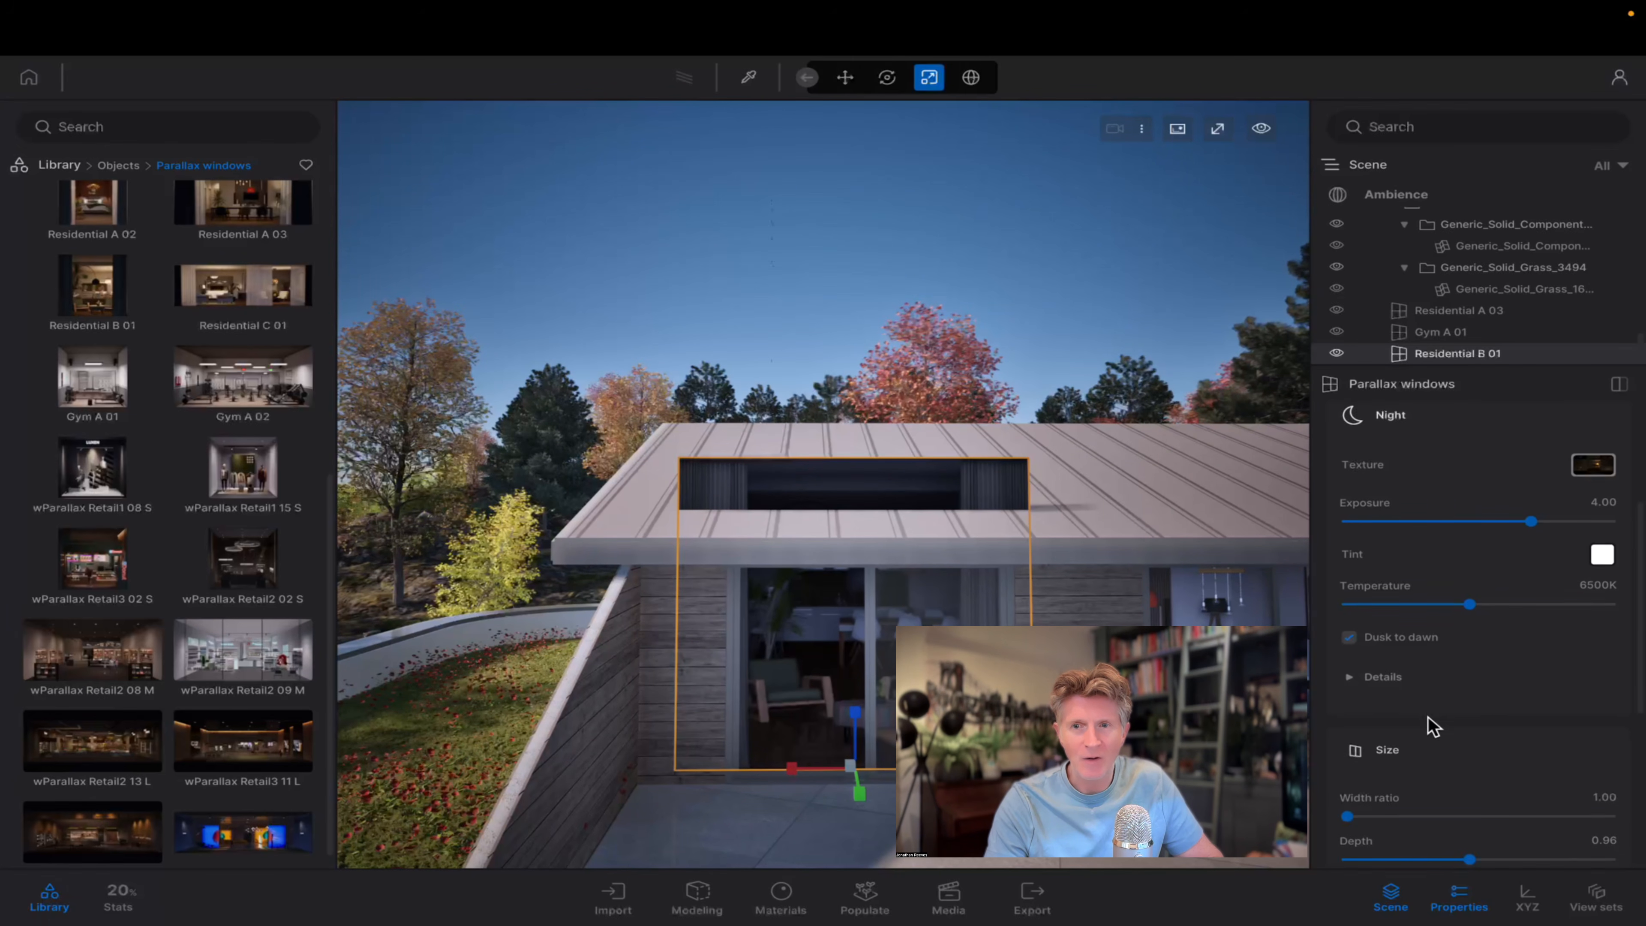
click(1383, 829)
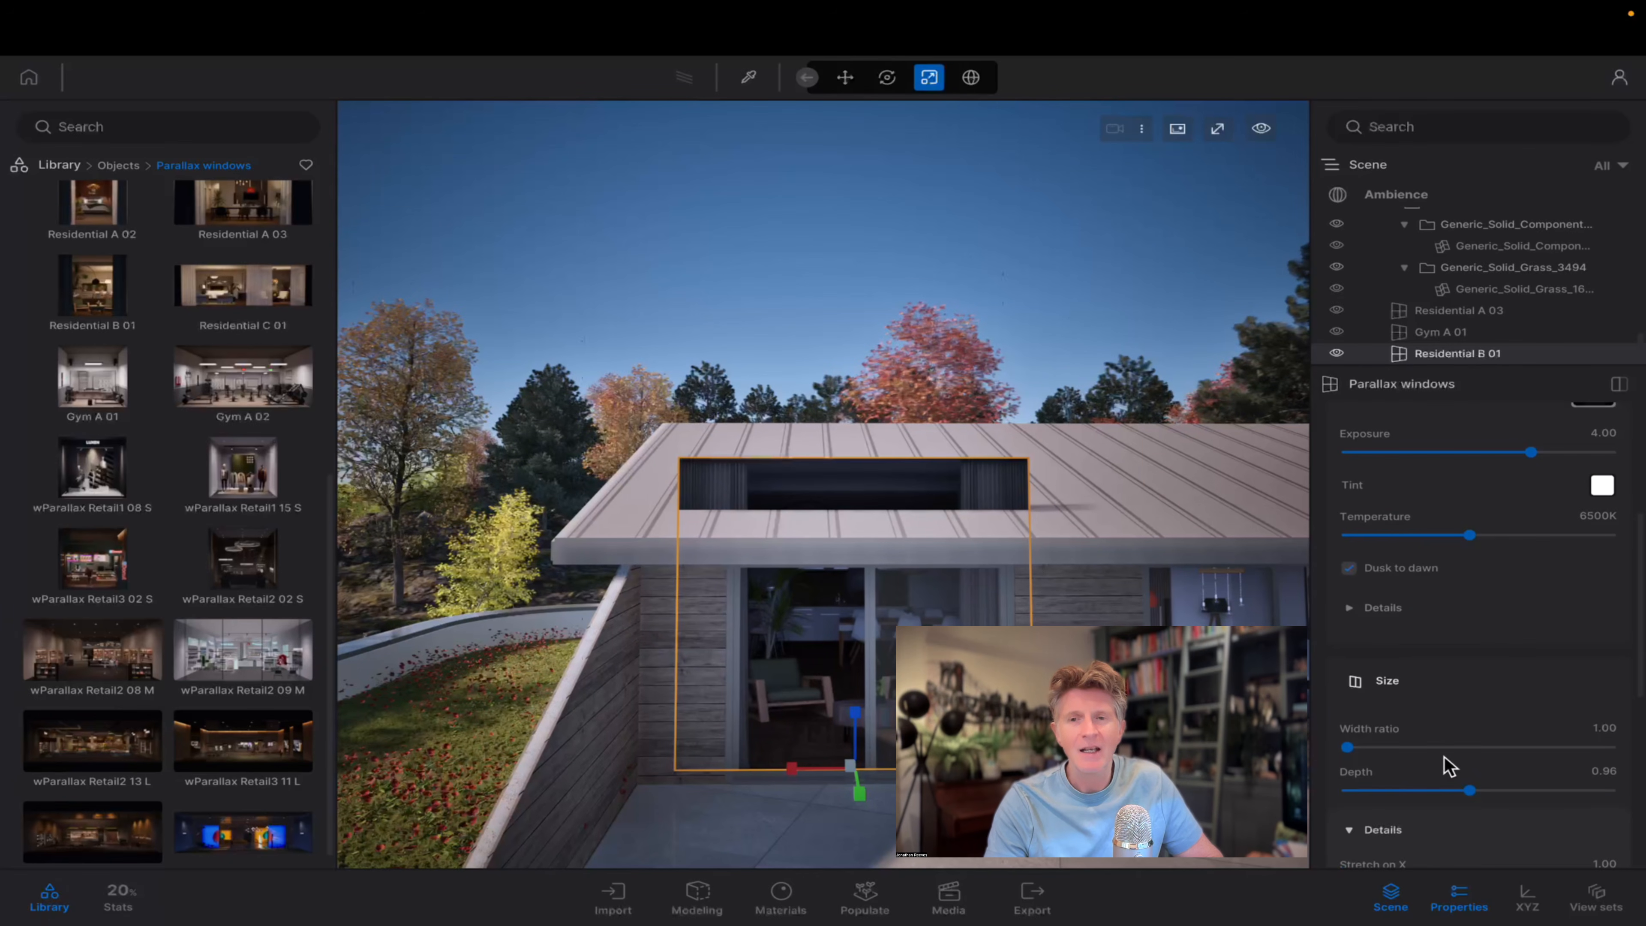
scroll(1445, 755, down, 2)
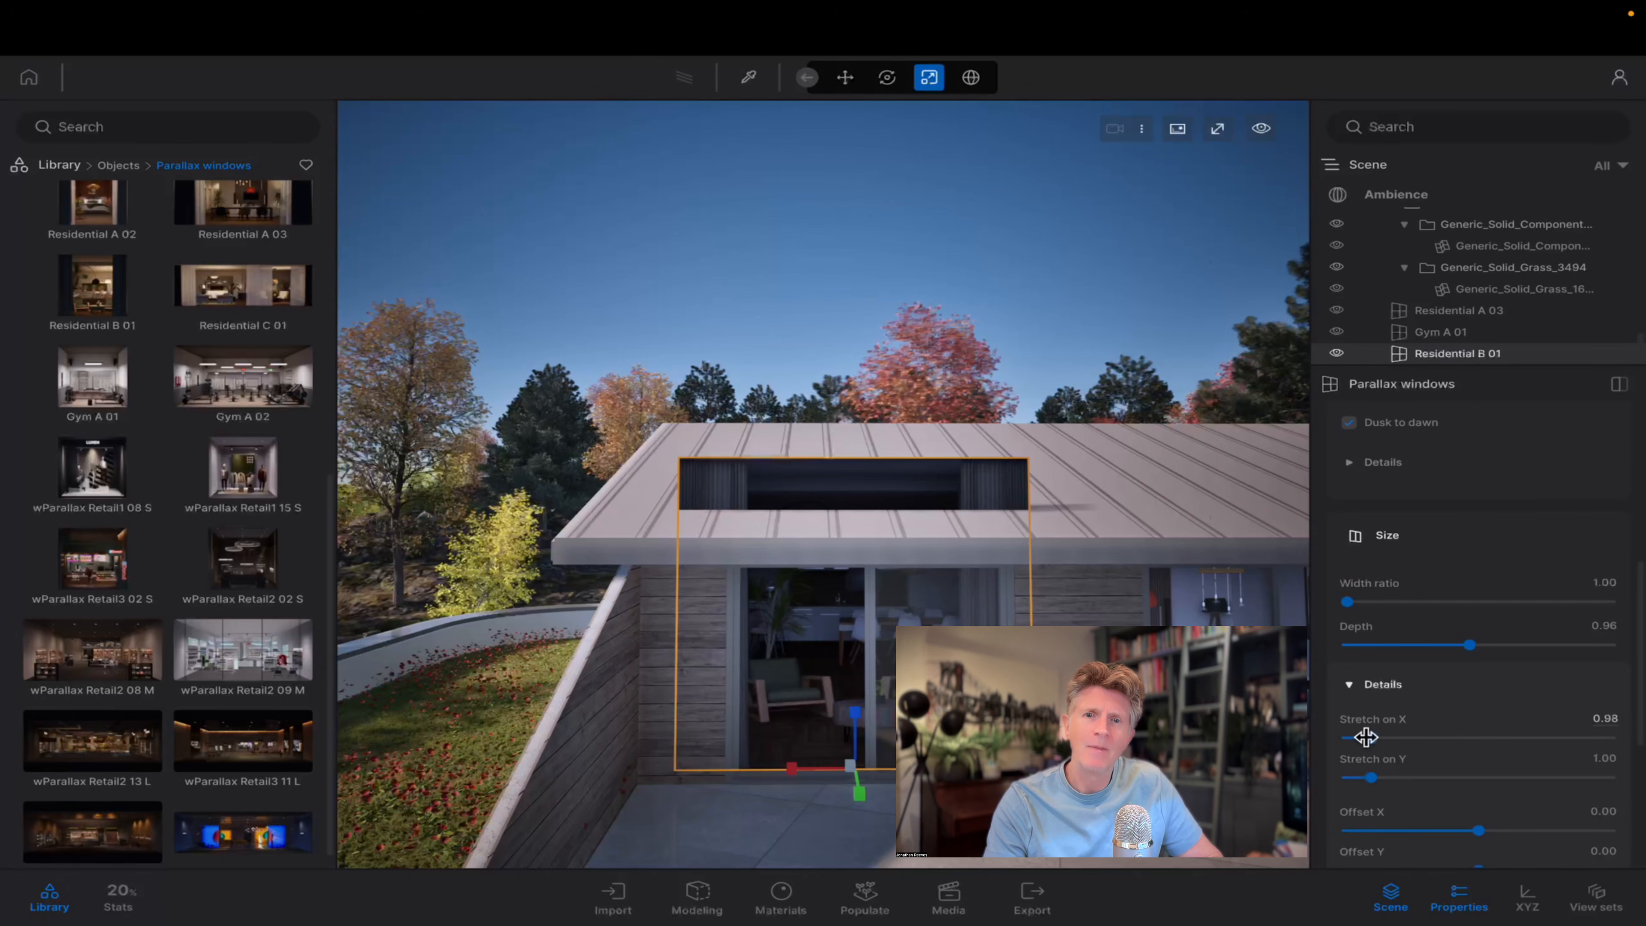
drag(1365, 737, 1367, 737)
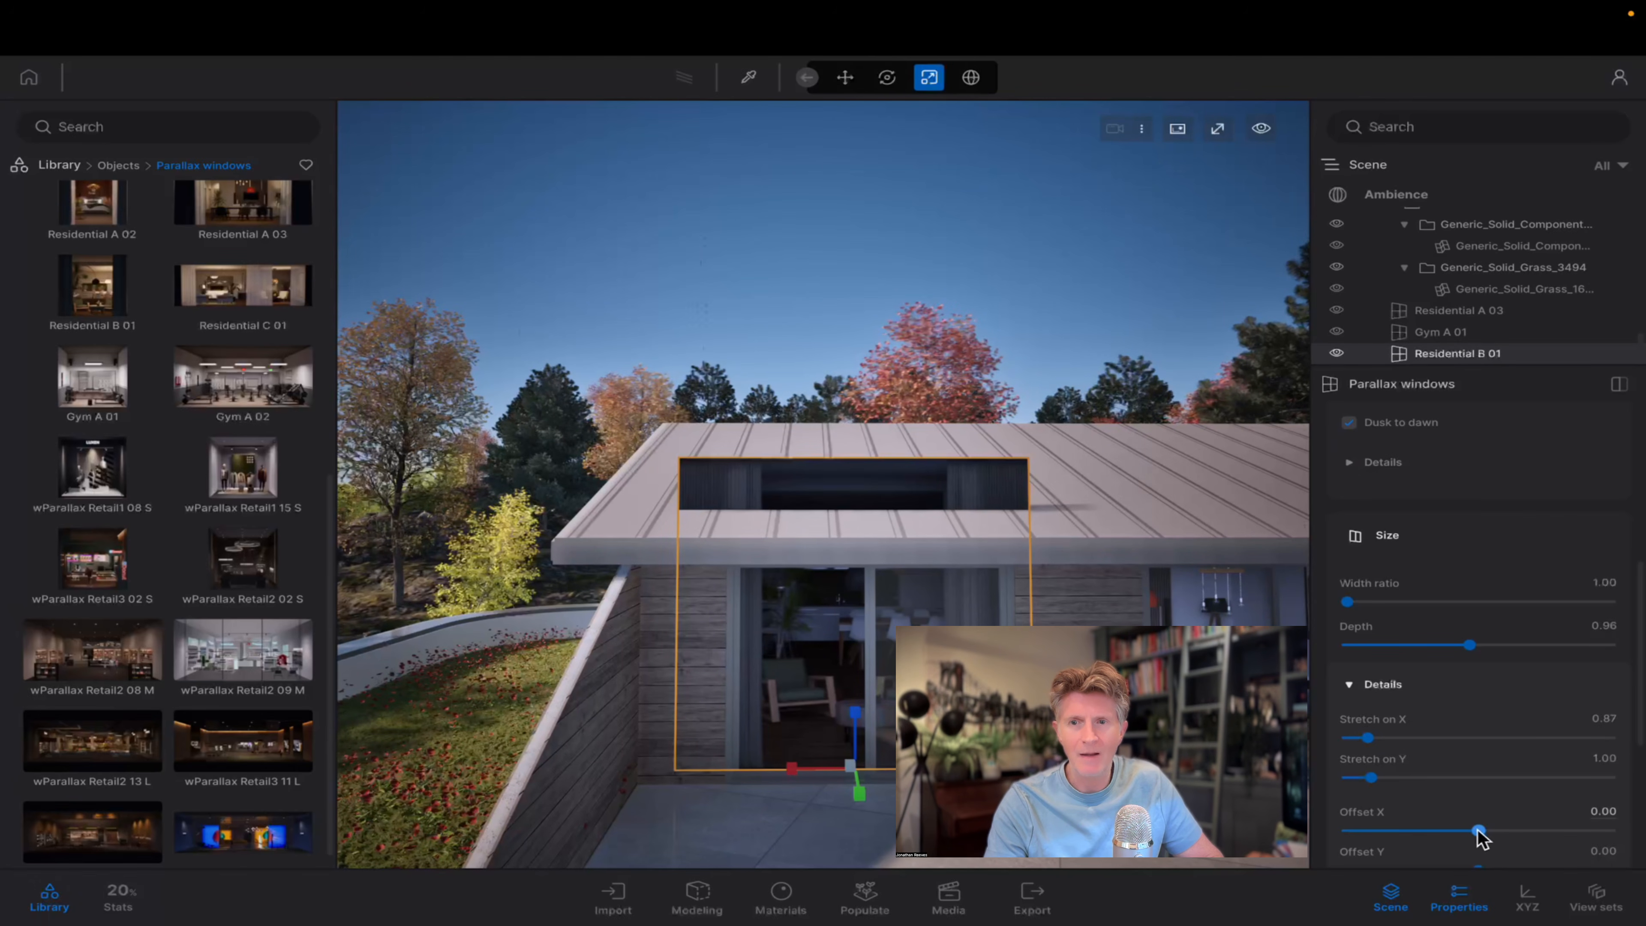
Try out the Offset X and Offset Y settings of Residential B 01, and return both to 0.00.
mouse_move(1478, 831)
mouse_down()
mouse_move(1459, 830)
mouse_move(1478, 830)
mouse_up()
key(Down)
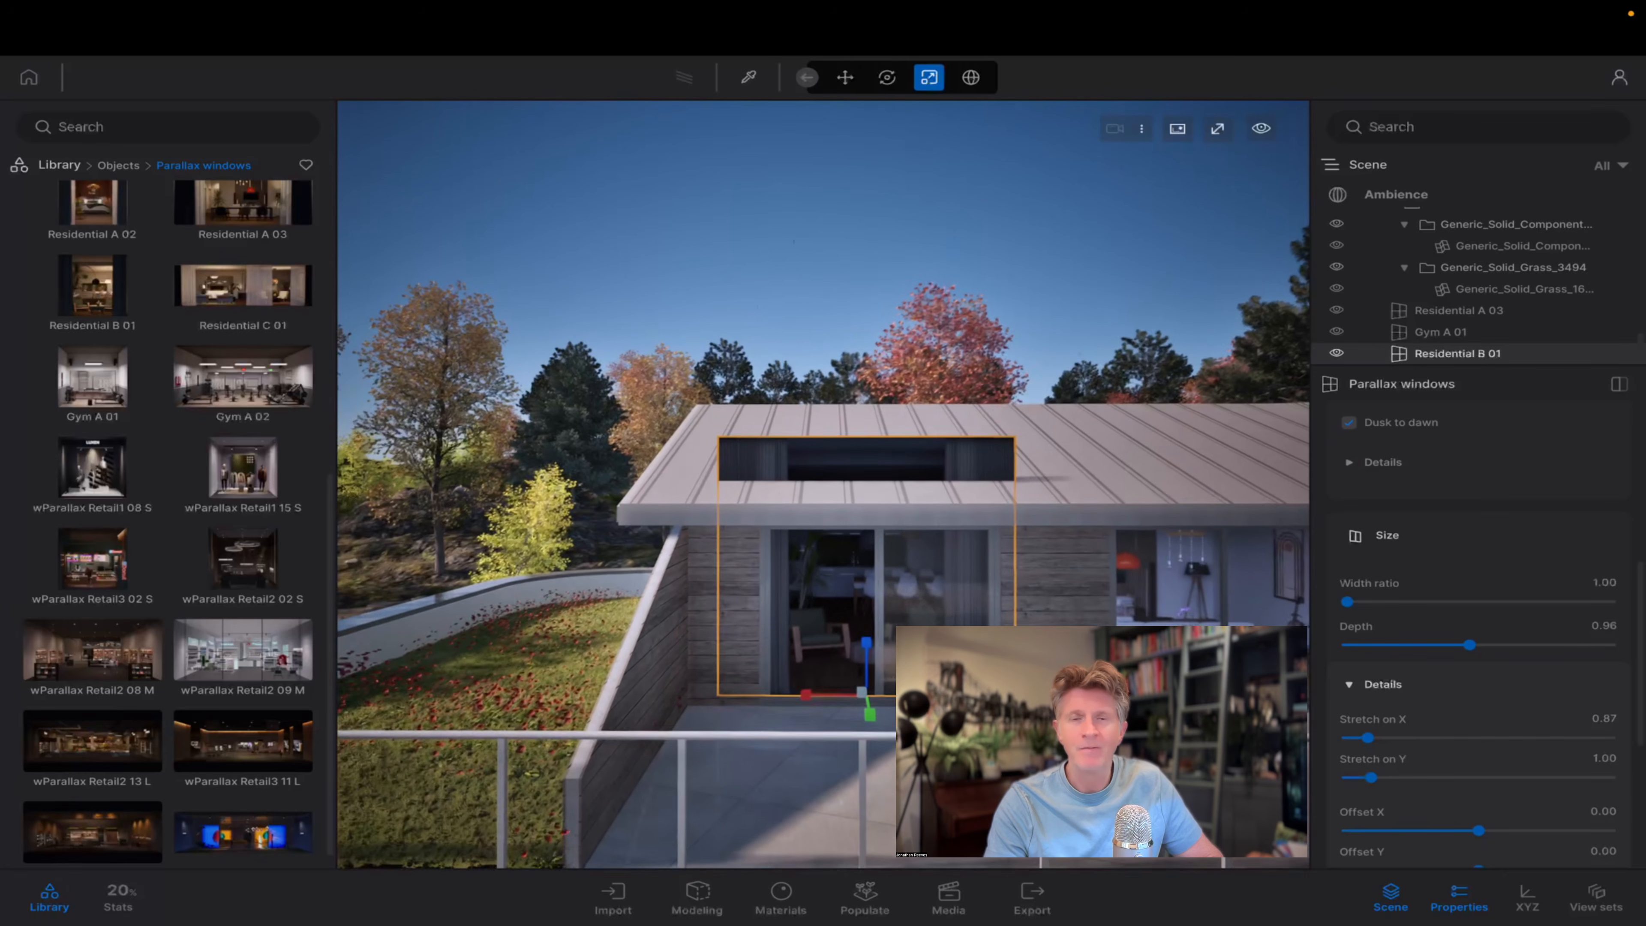
key(Up)
scroll(1419, 814, down, 2)
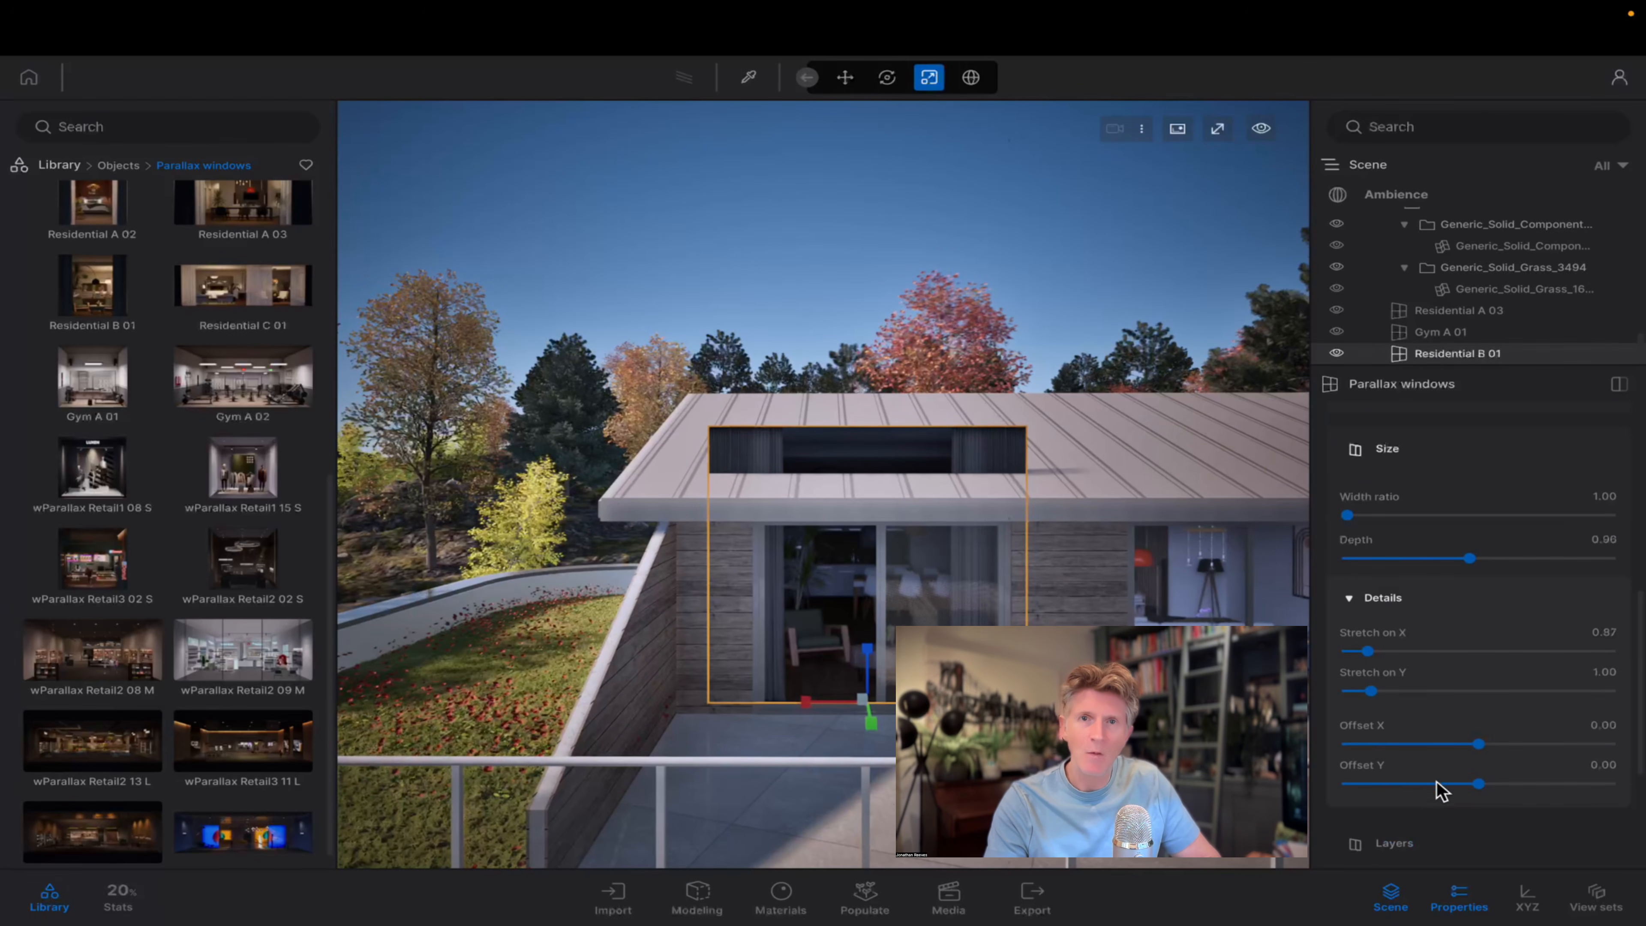
mouse_move(1472, 783)
mouse_down()
mouse_move(1448, 782)
mouse_move(1463, 783)
mouse_up()
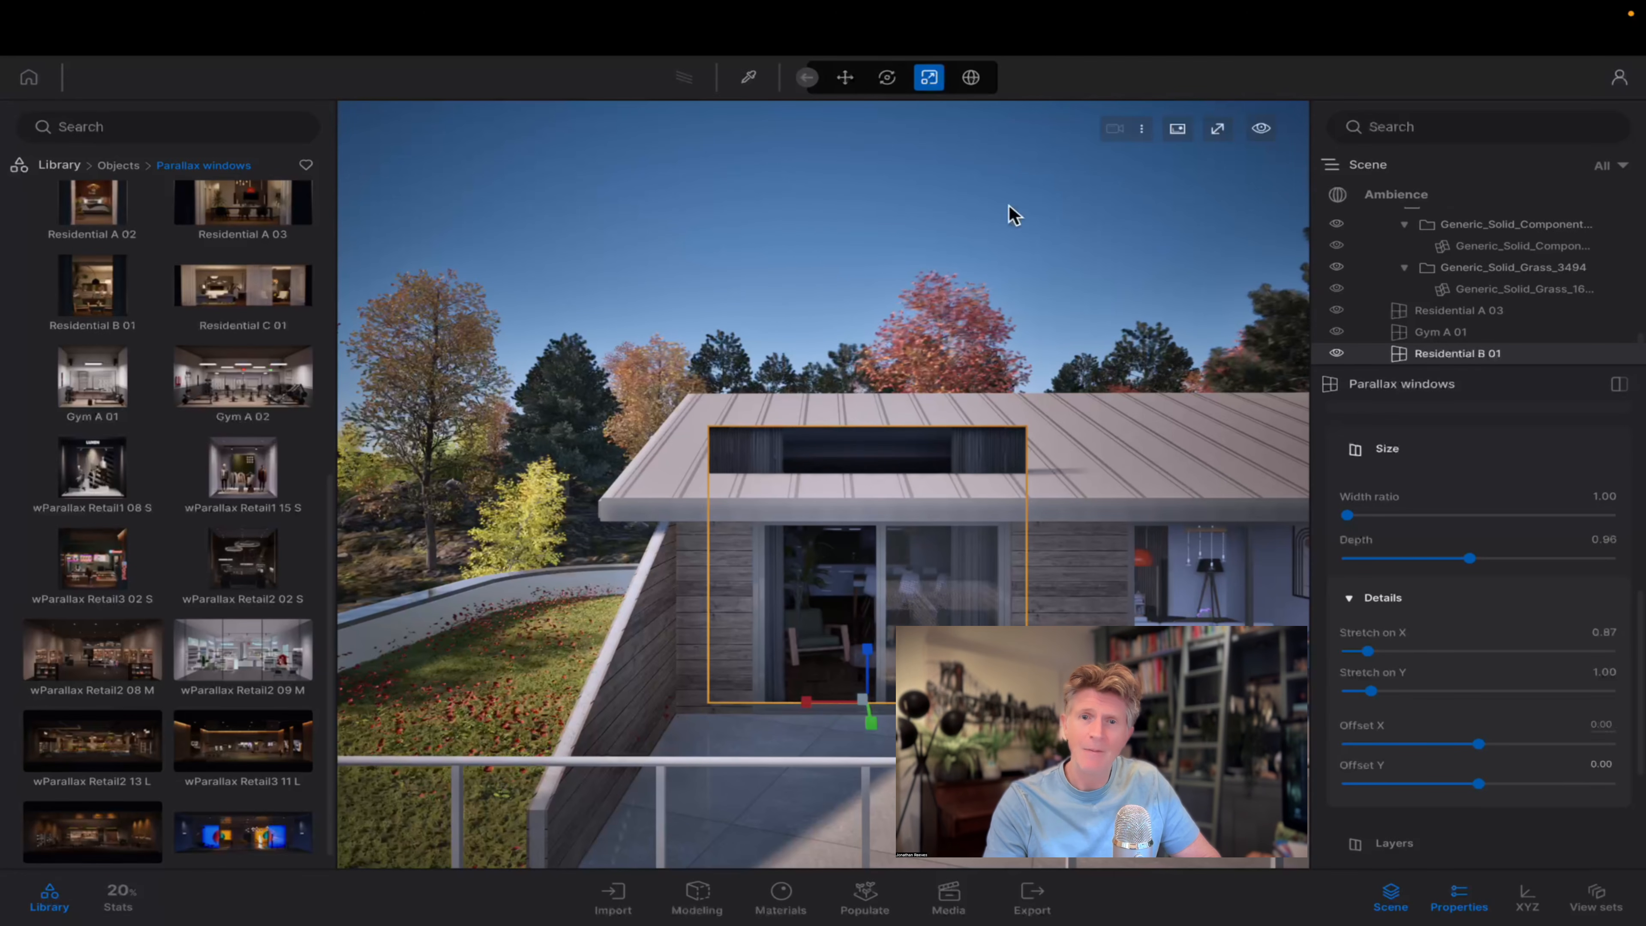
Reduce the height of the Residential B 01 parallax window so that it fits below the roof edge.
click(845, 78)
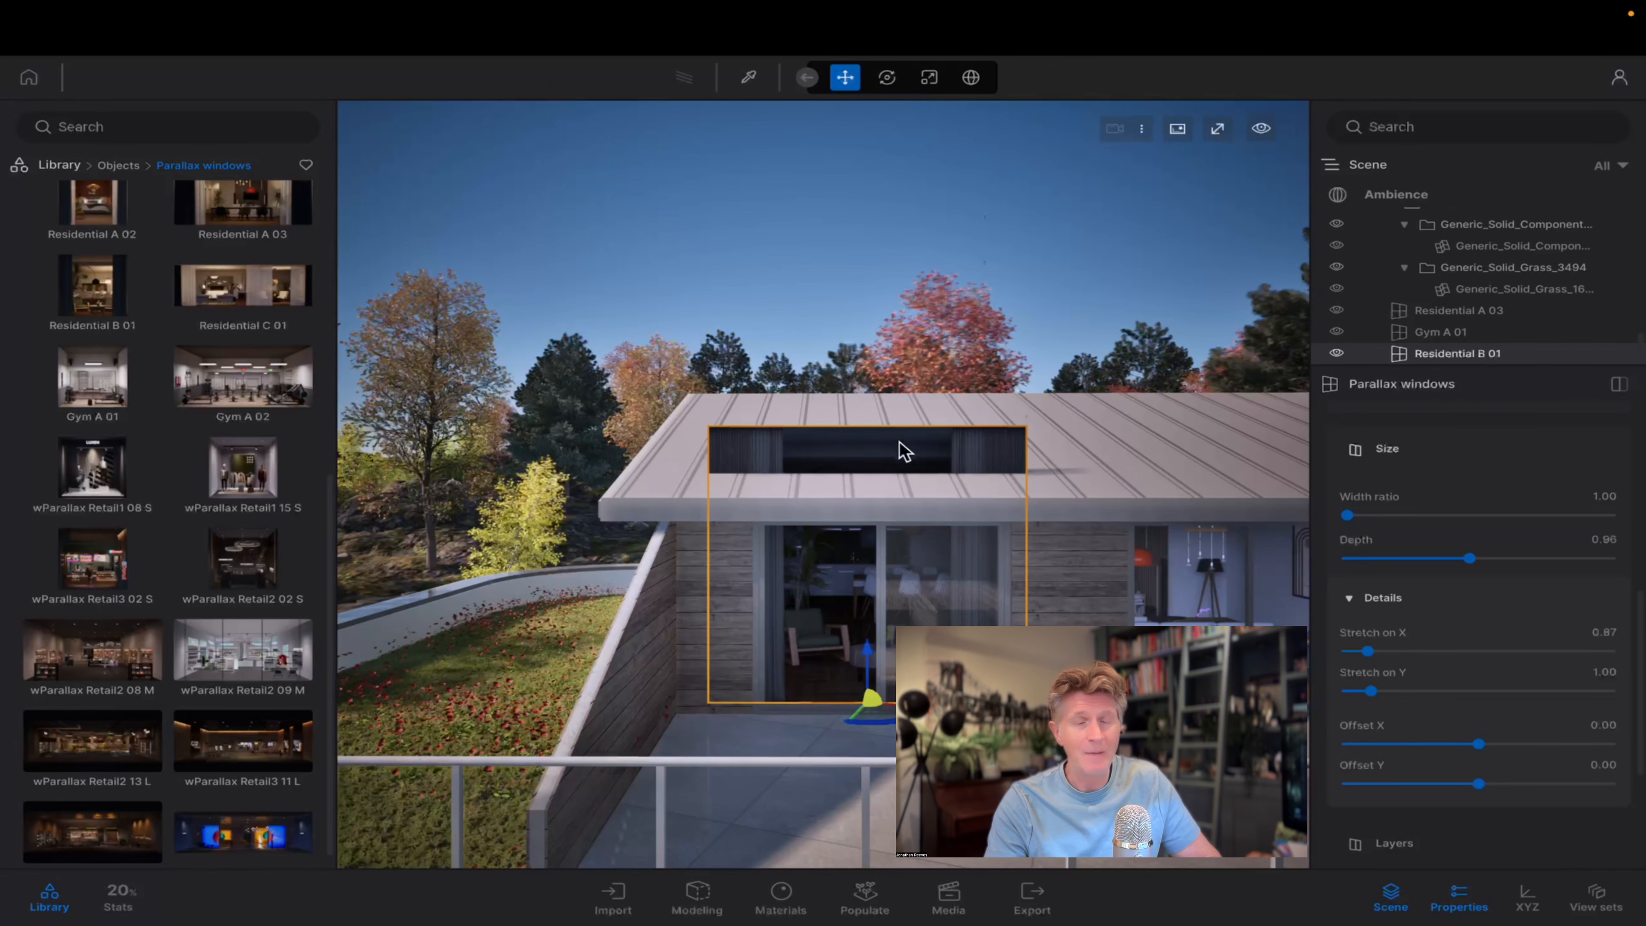
click(928, 77)
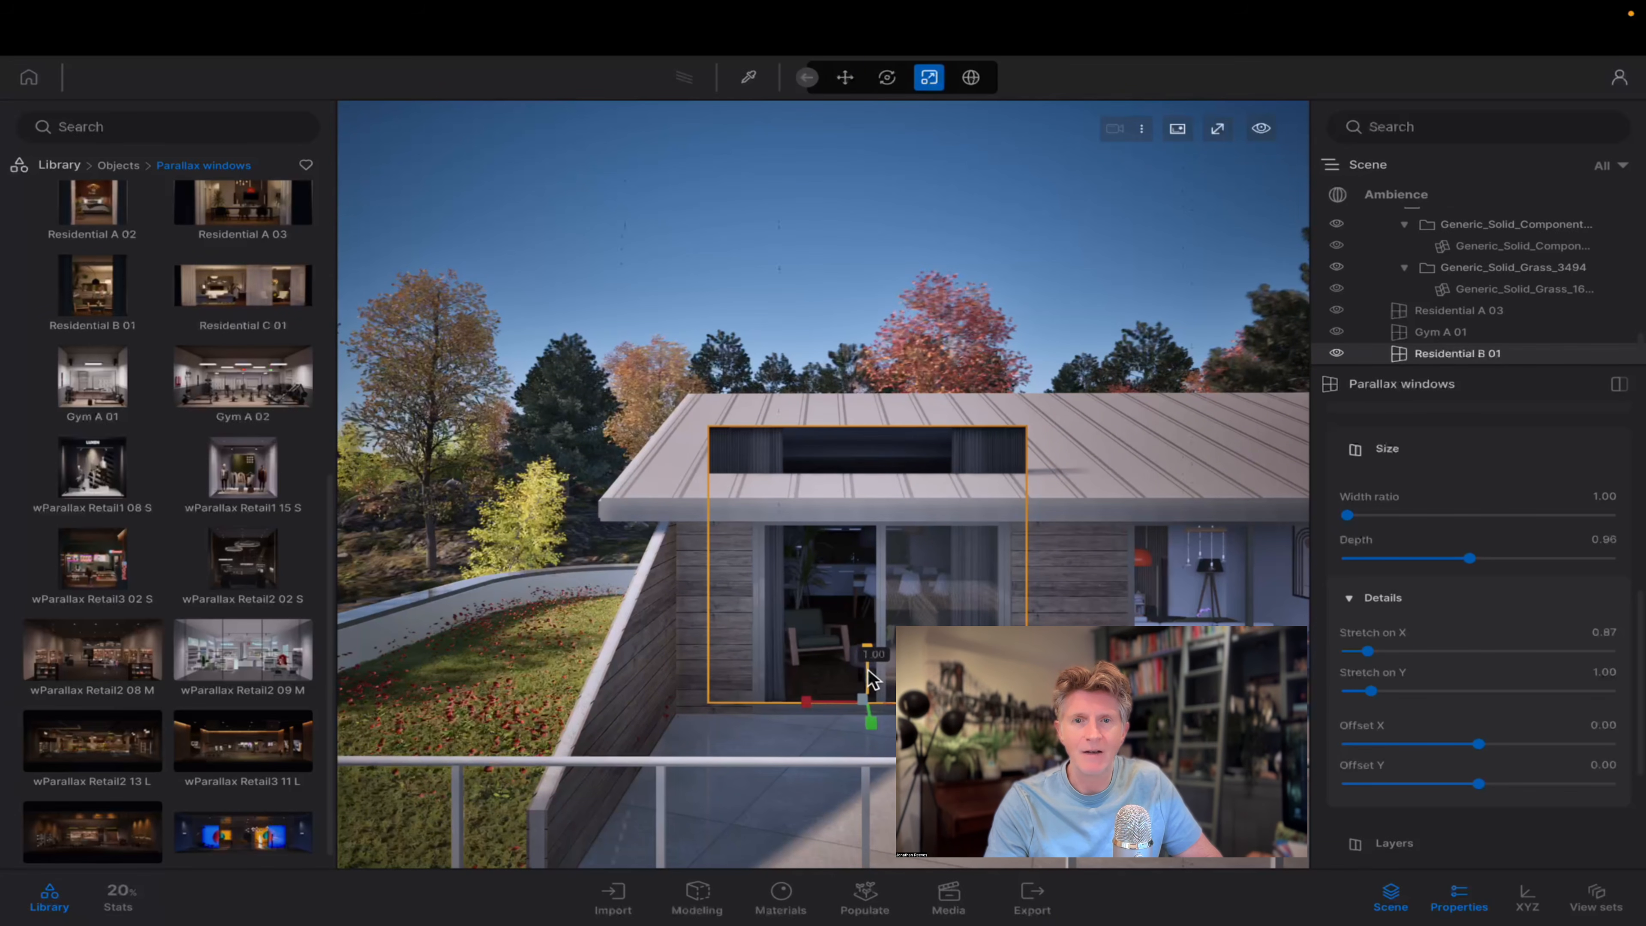
drag(867, 669, 868, 683)
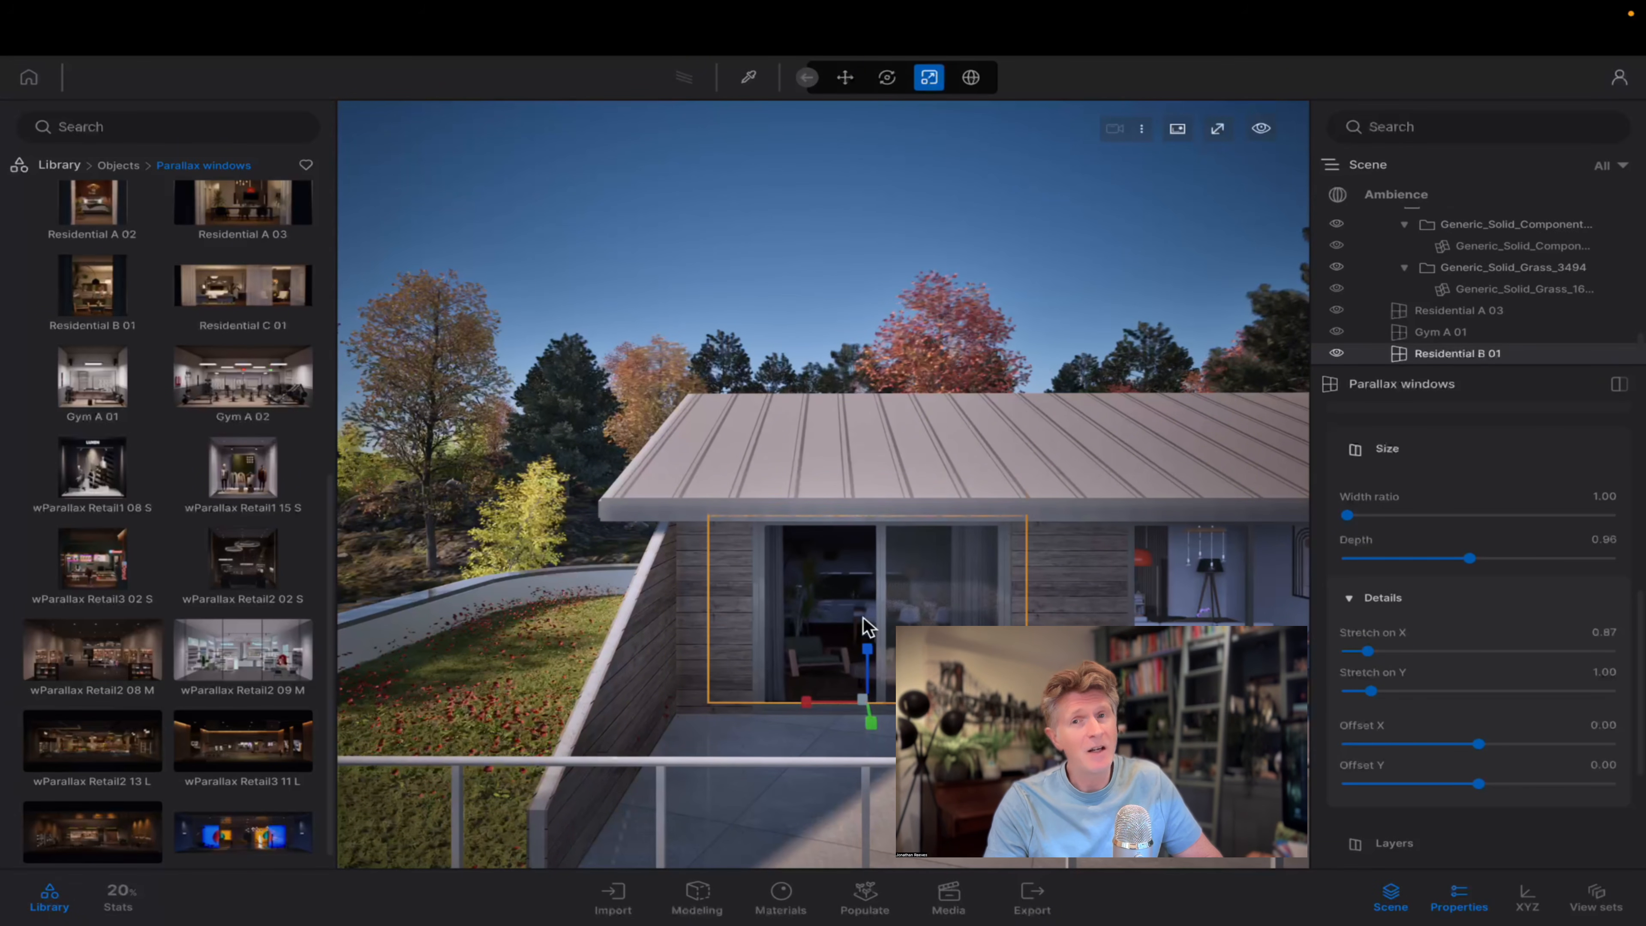
Set the day exposure of the Residential B 01 parallax window to 4.06 and that of Gym A 01 to 4.17.
key(s)
key(d)
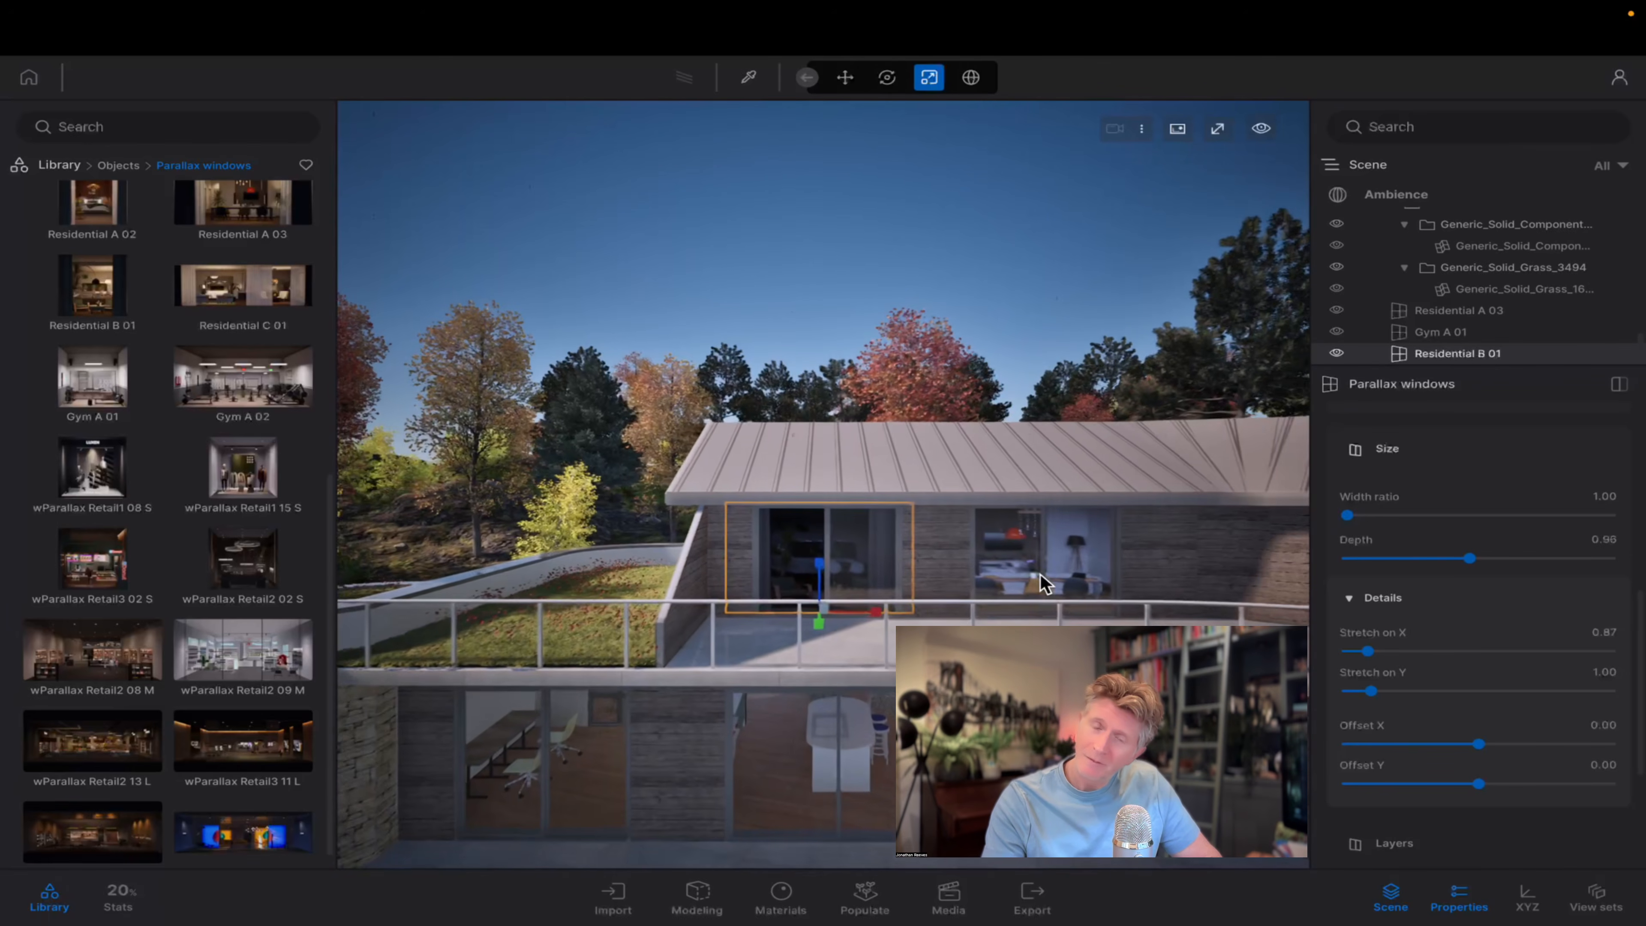
key(d)
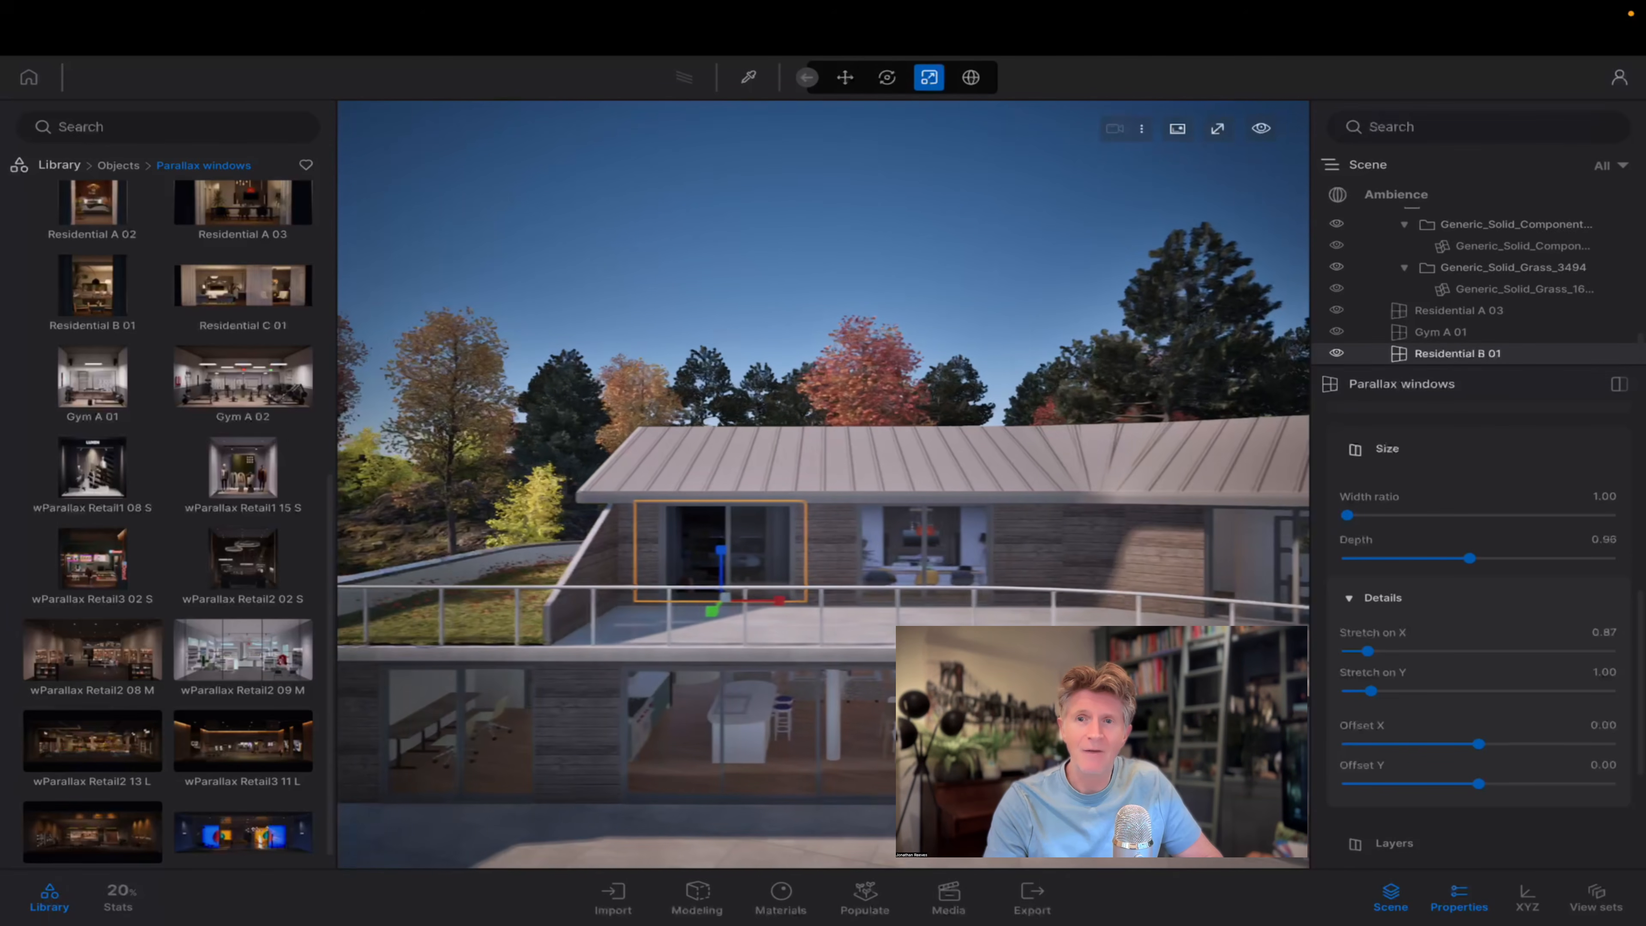
key(d)
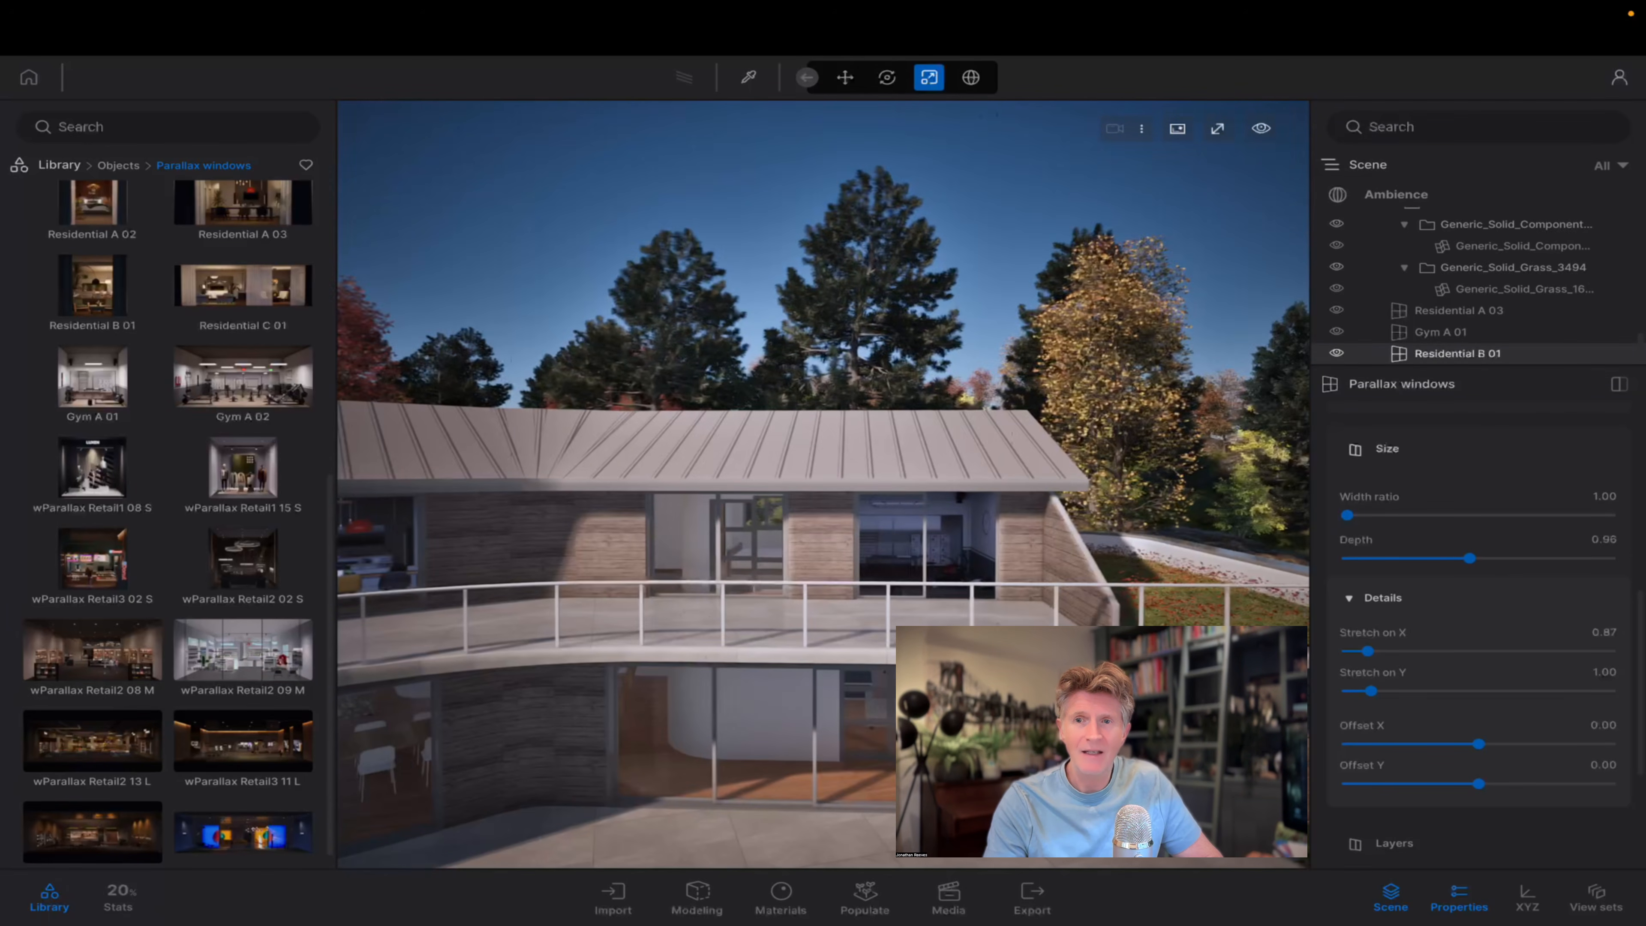
key(a)
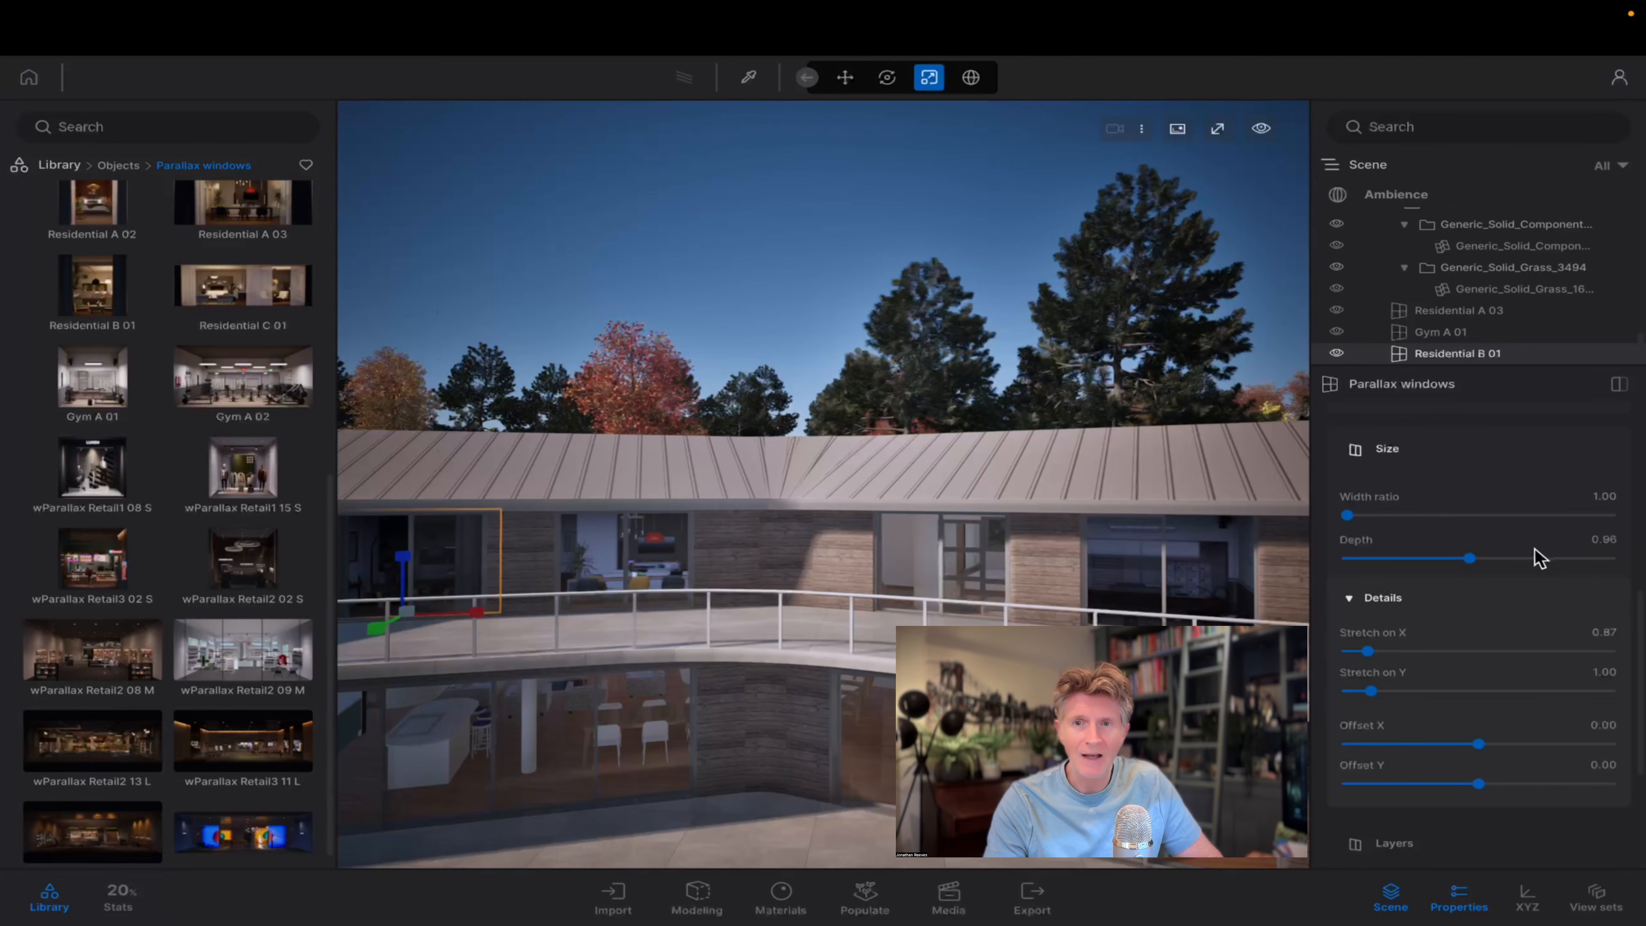
scroll(1384, 530, down, 6)
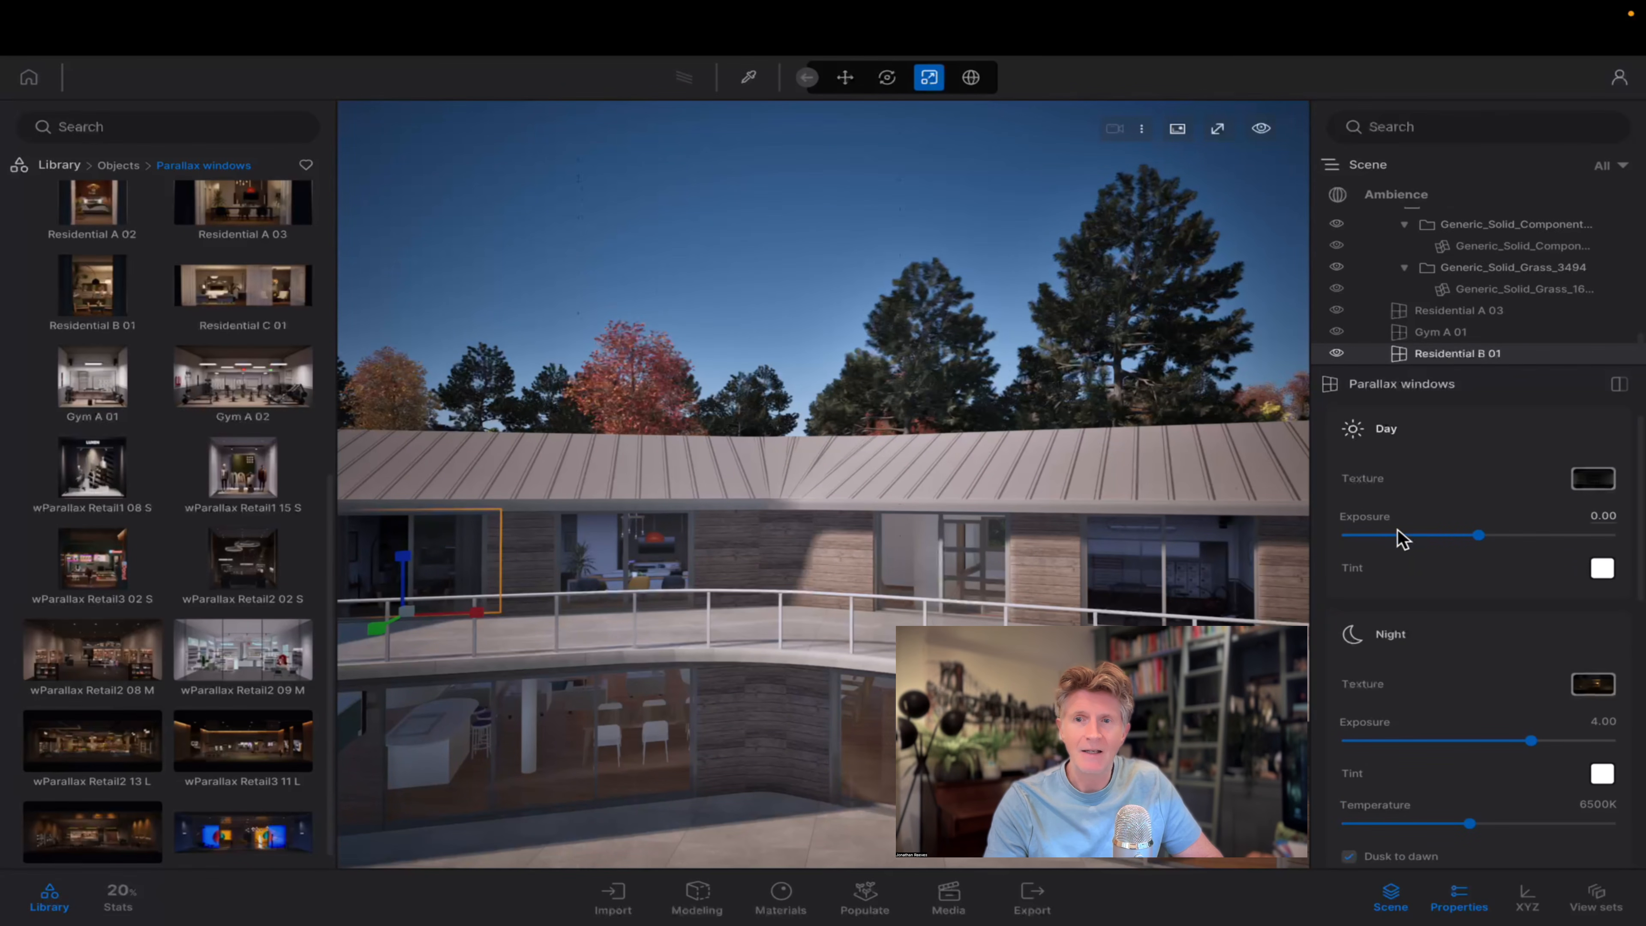
drag(1482, 533, 1532, 532)
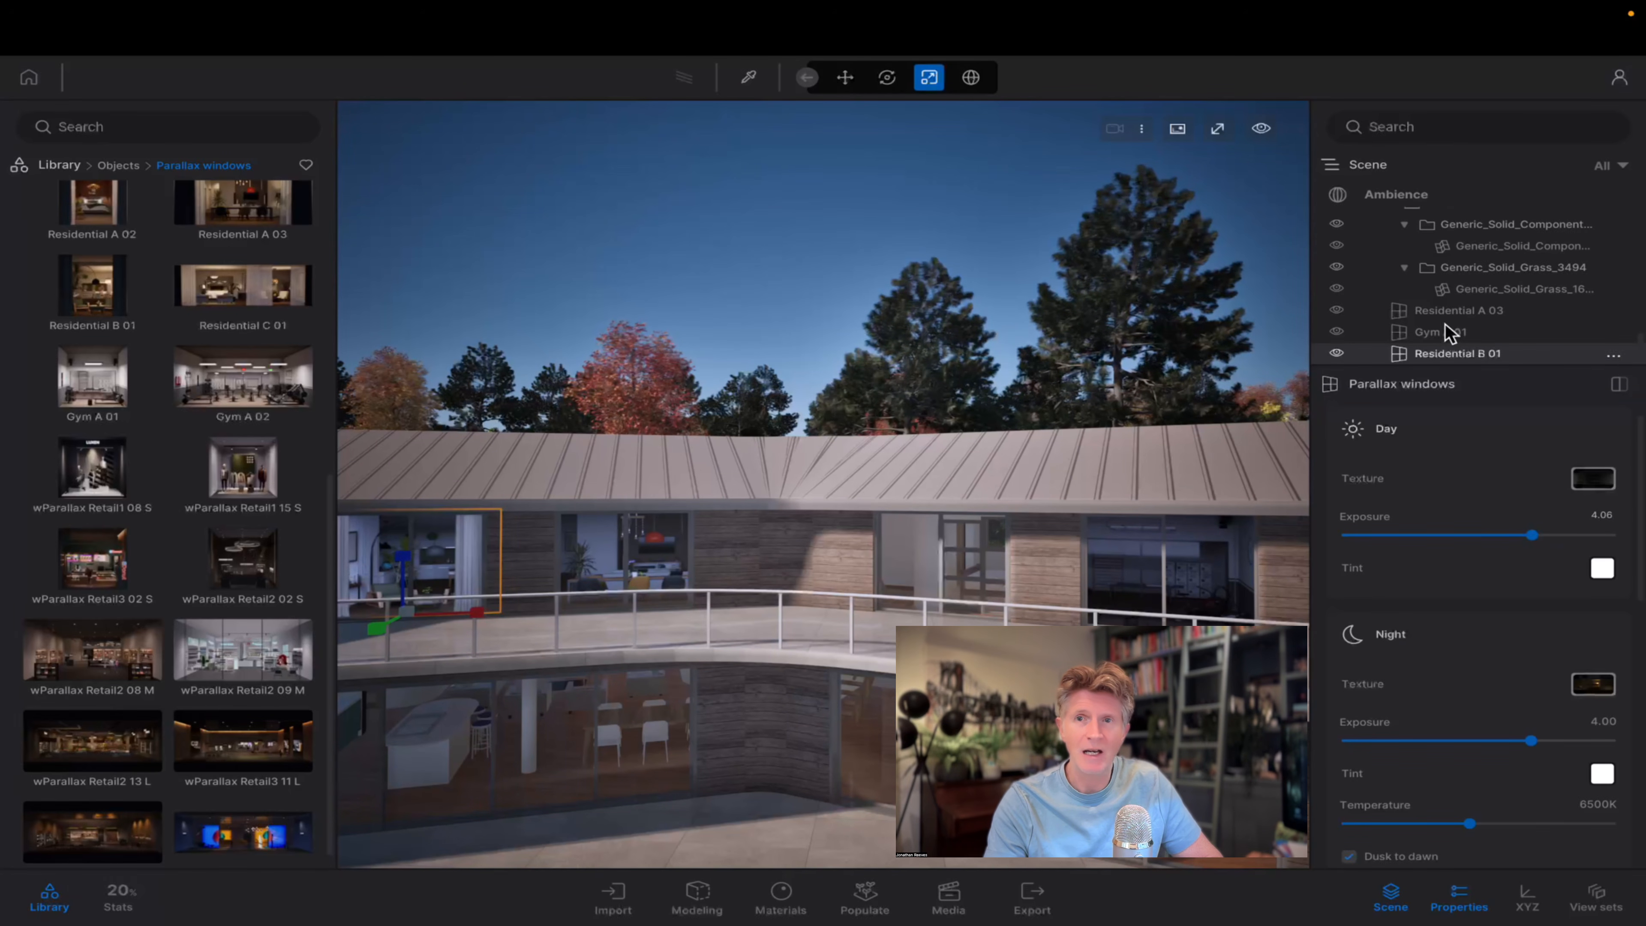
click(1451, 335)
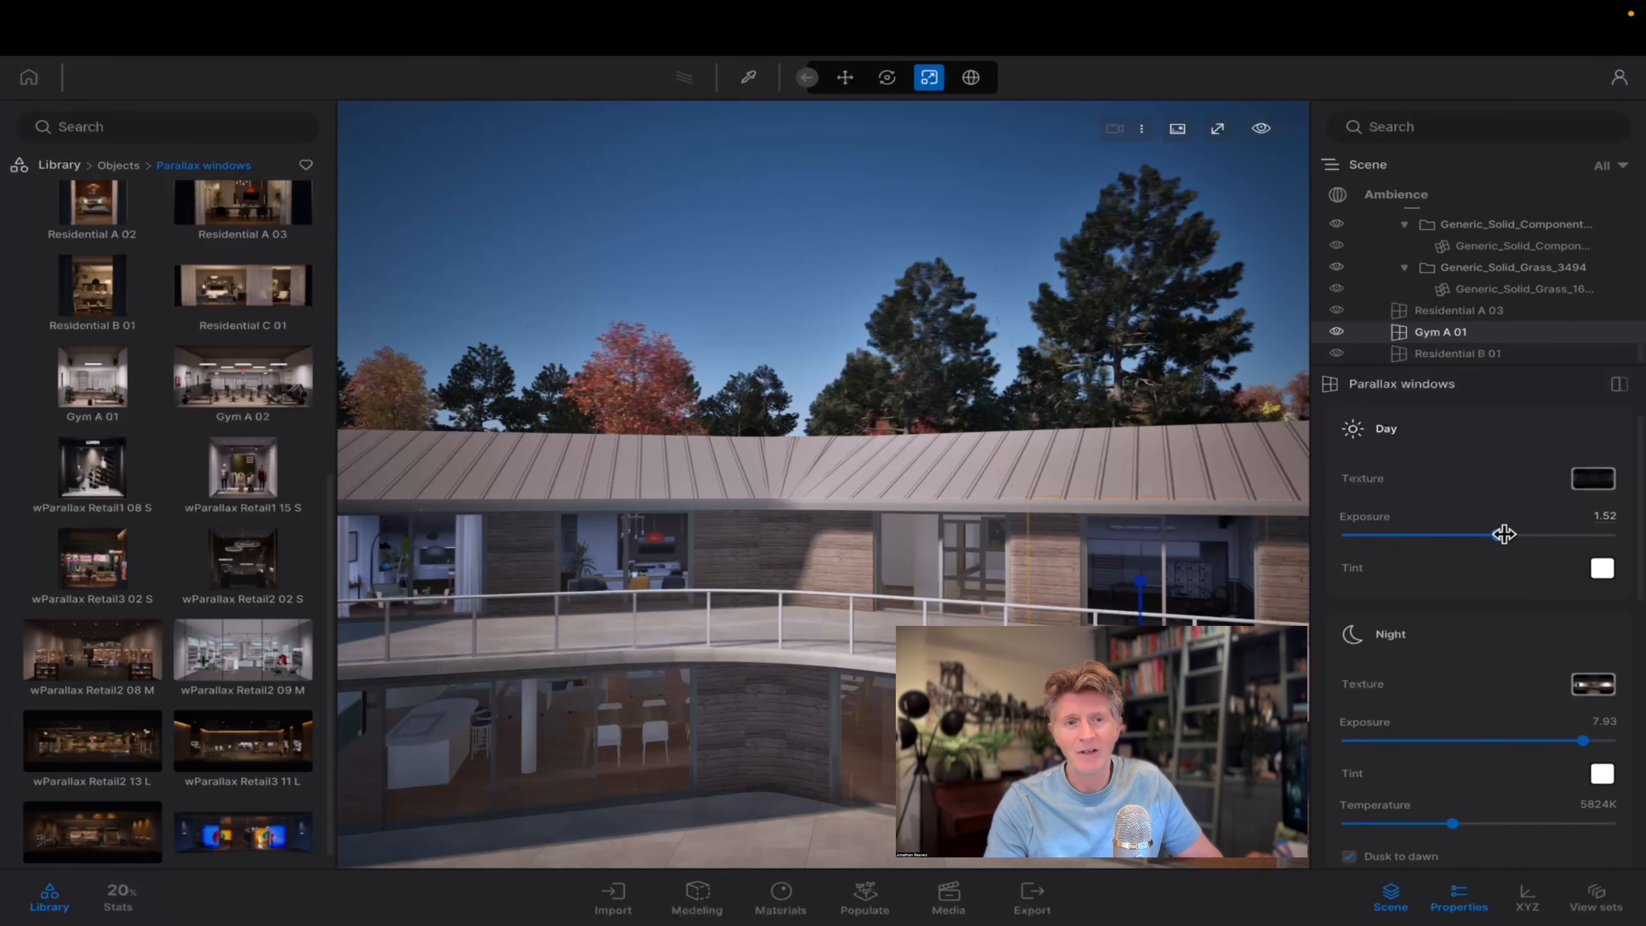
drag(1503, 533, 1532, 534)
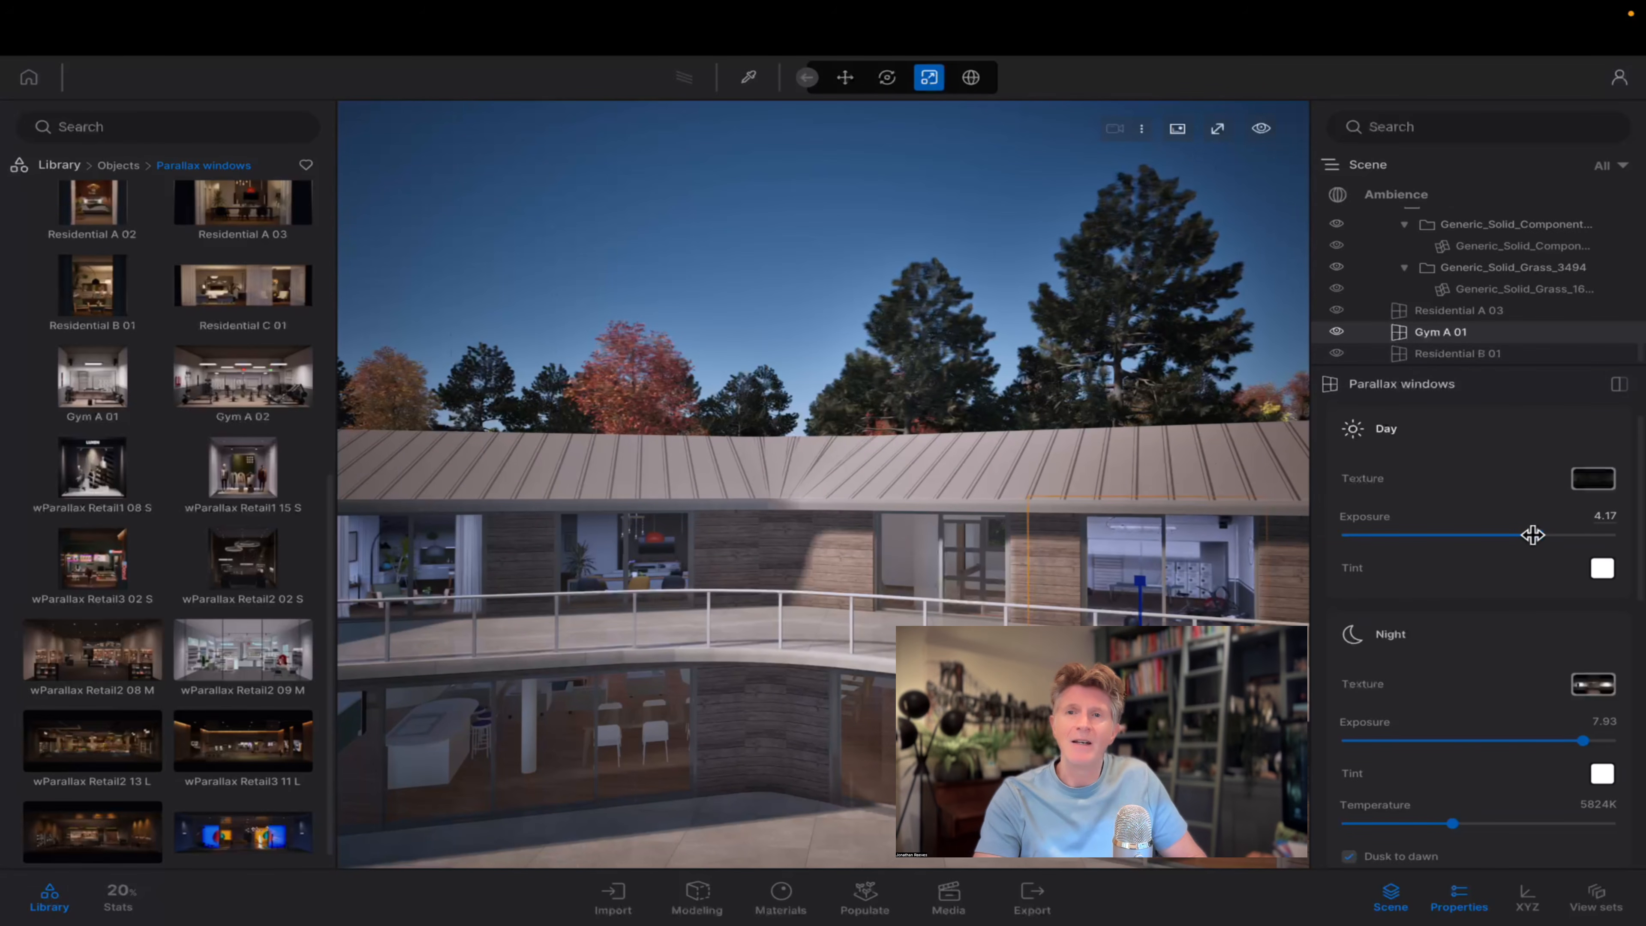
Hide the library and set the ambience's time of day to 02:34 for a night view of the house.
click(1386, 197)
click(52, 894)
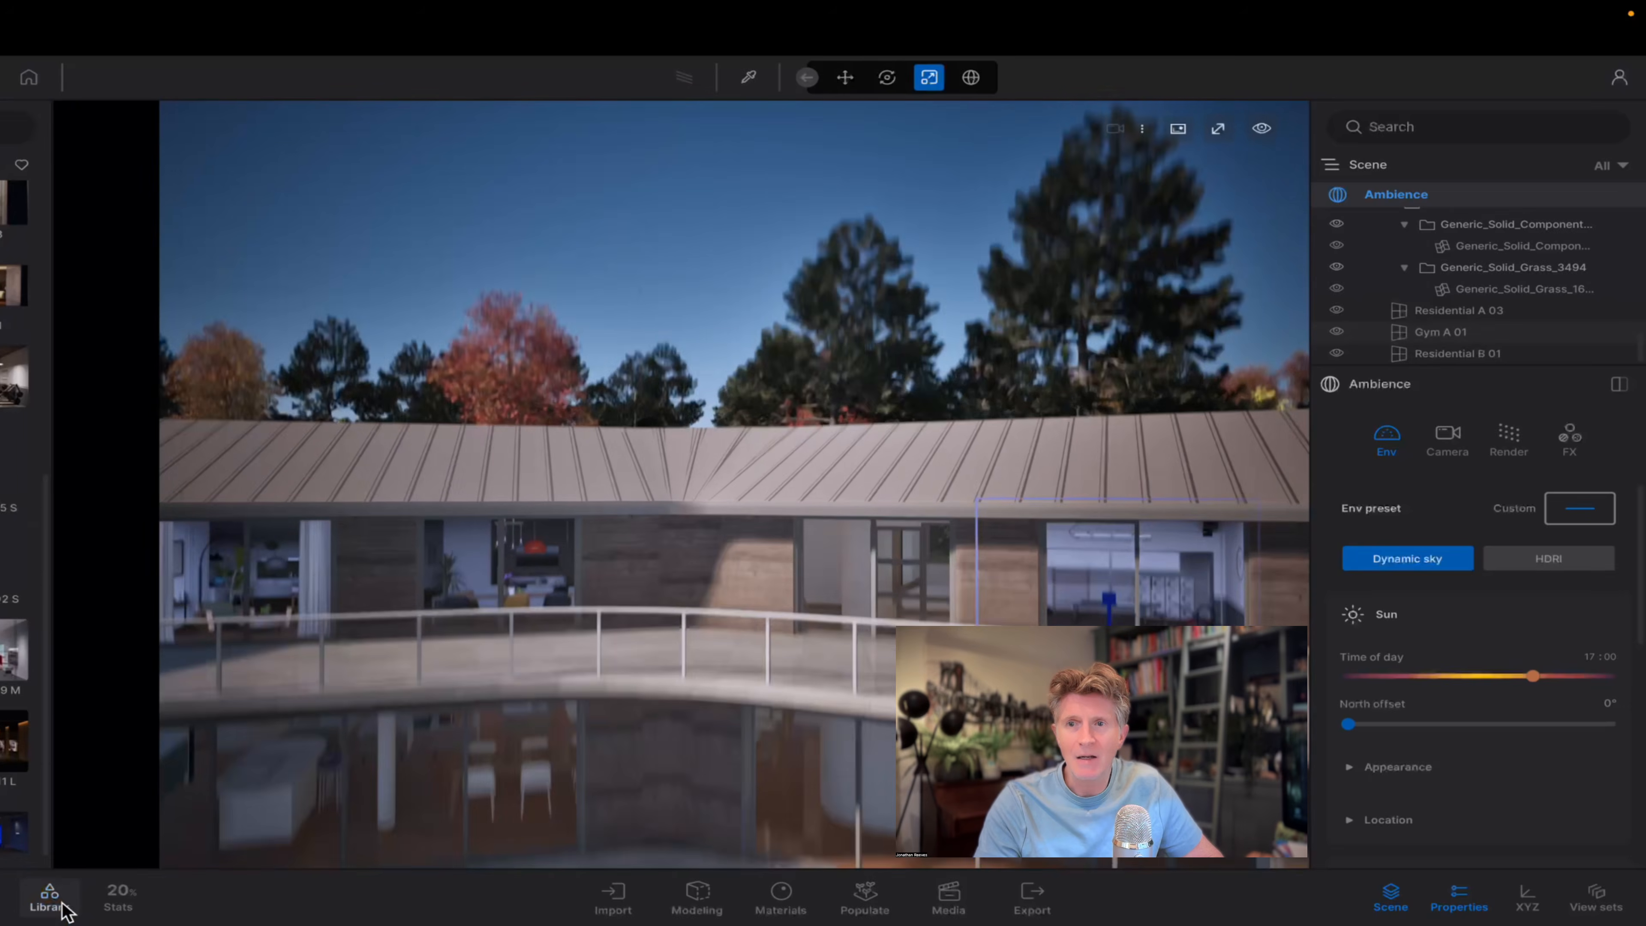
key(s)
right_drag(687, 583, 587, 569)
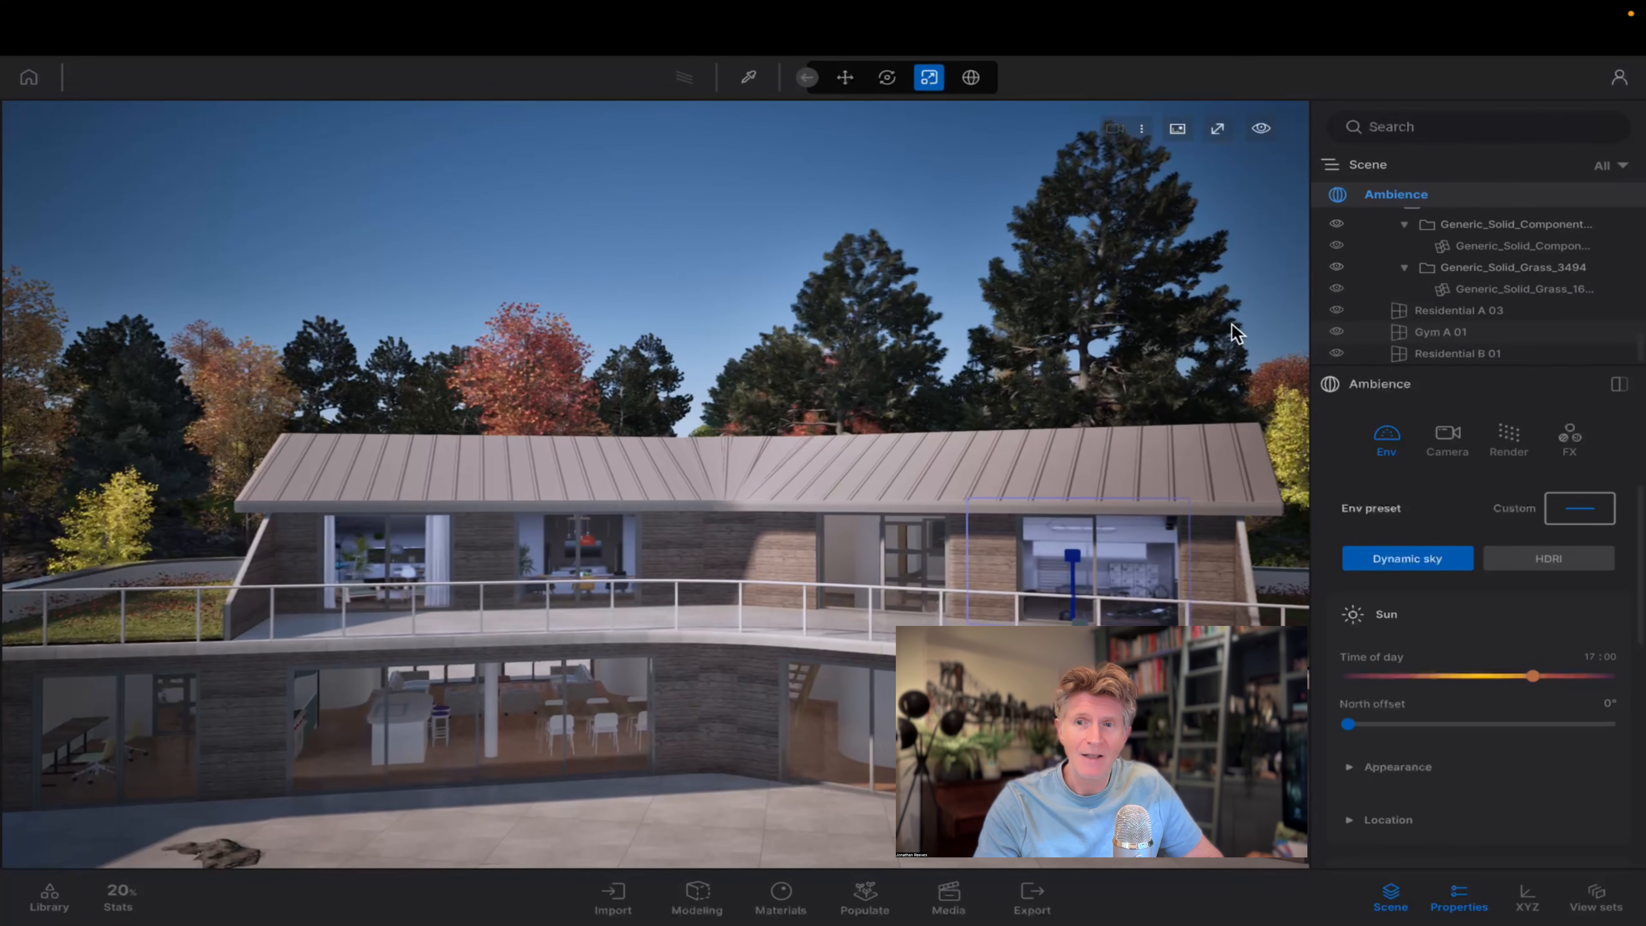
scroll(1514, 322, up, 10)
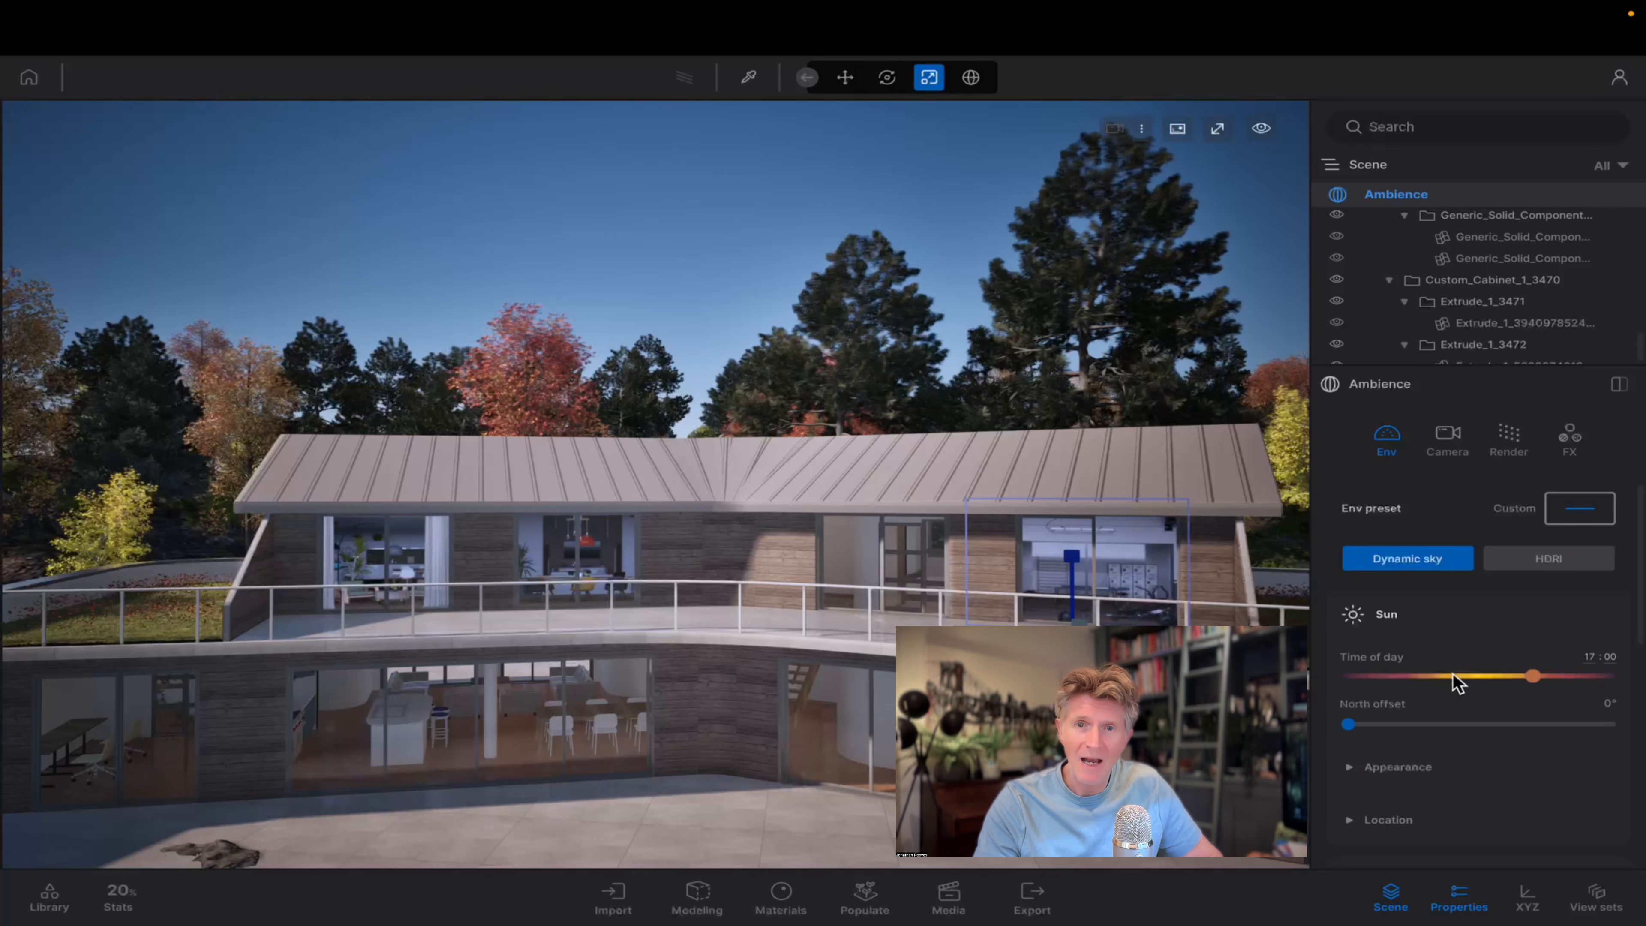
drag(1526, 675, 1375, 680)
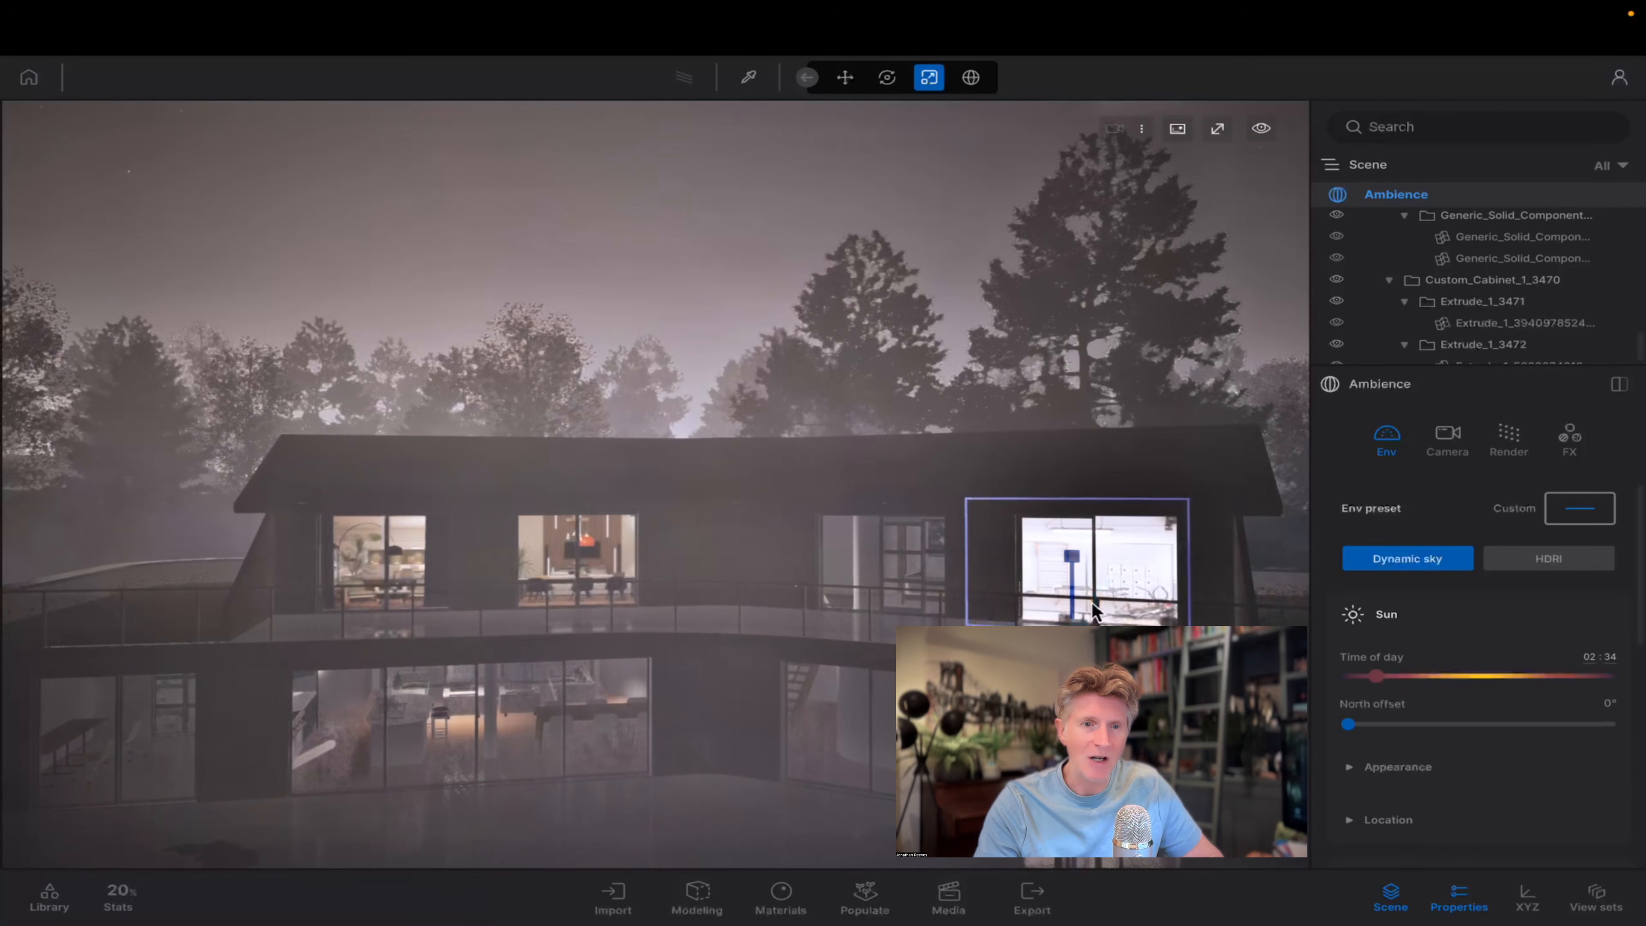
key(a)
right_drag(1010, 764, 1108, 765)
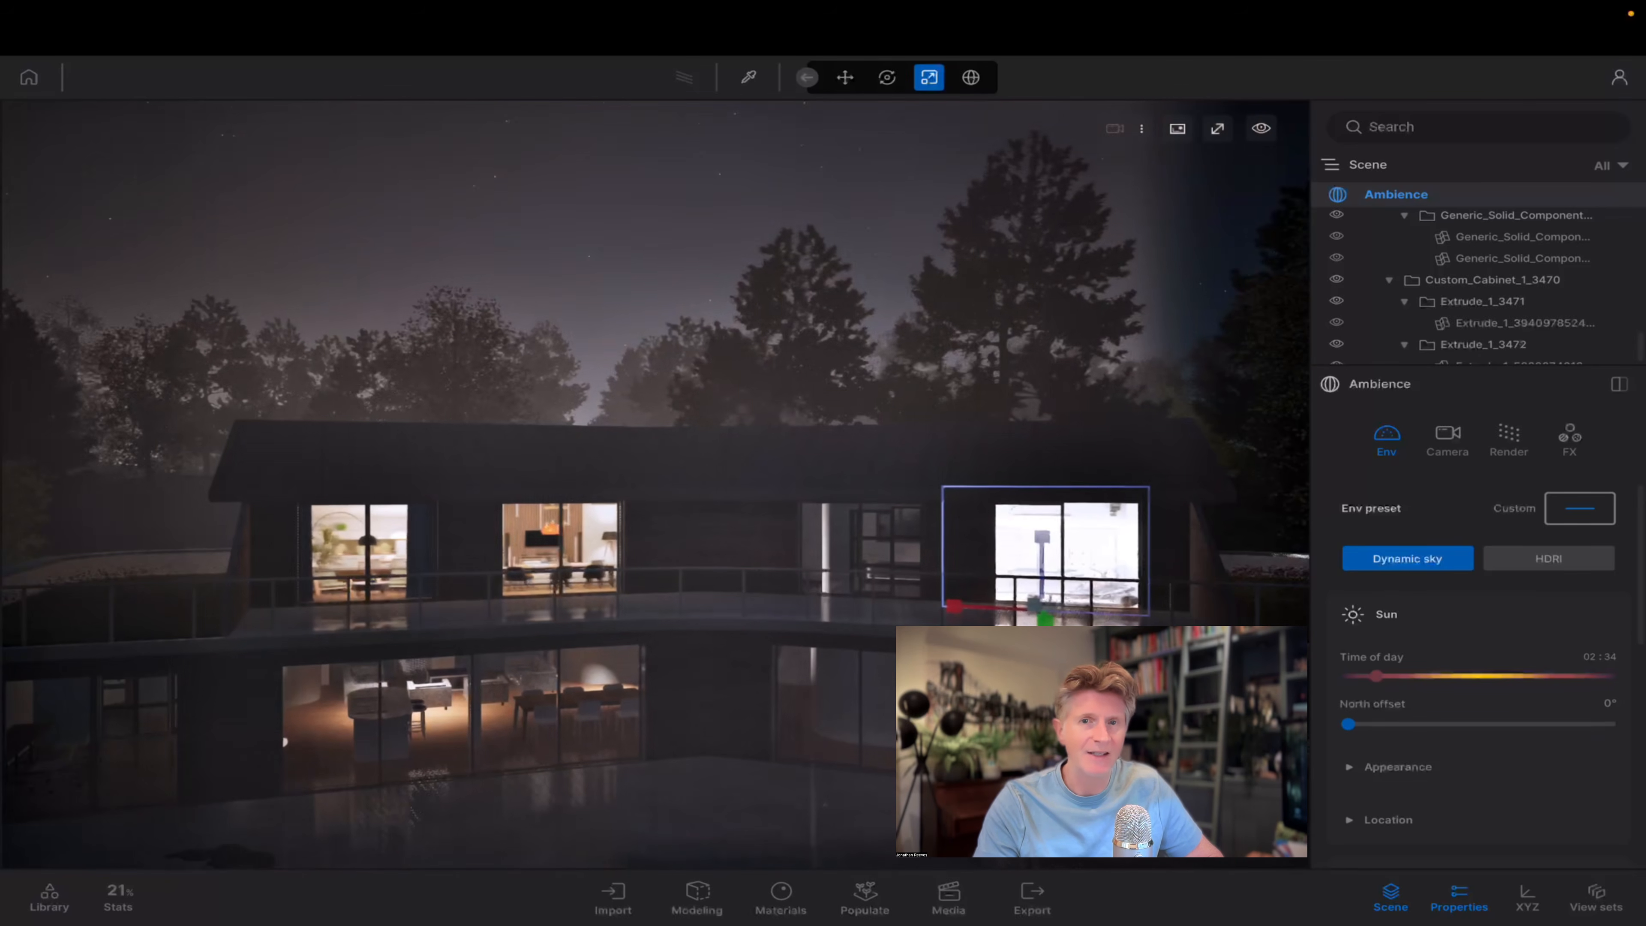
Create a new media image from the current night view of the house and load it.
click(947, 898)
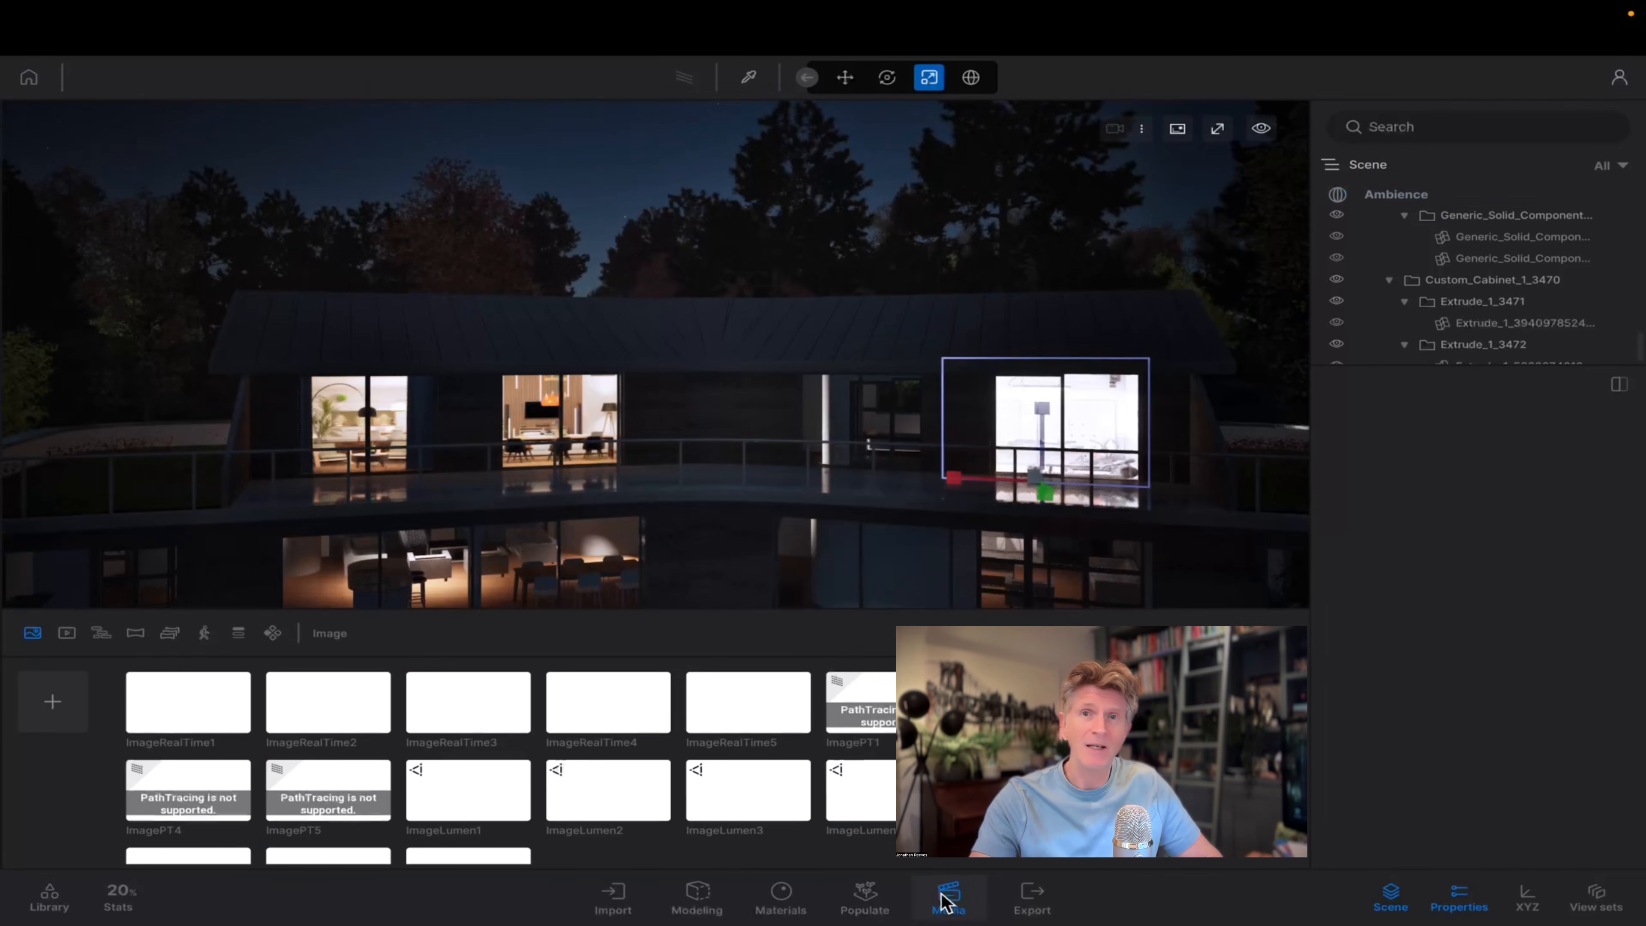
click(56, 700)
mouse_move(579, 864)
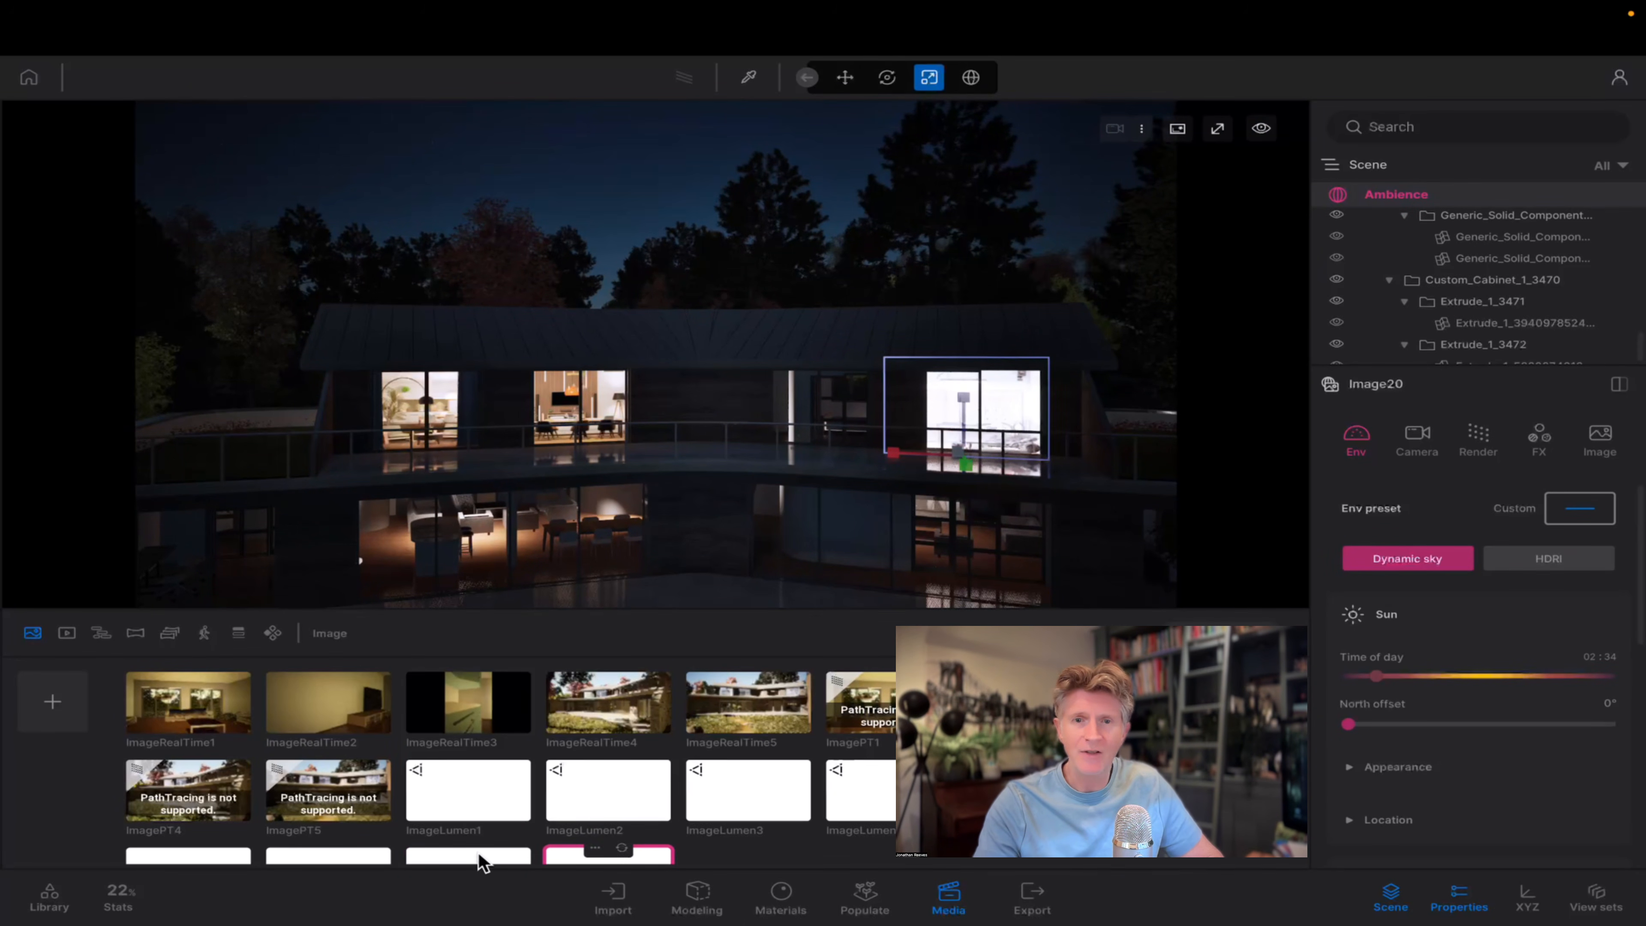
click(483, 860)
click(554, 854)
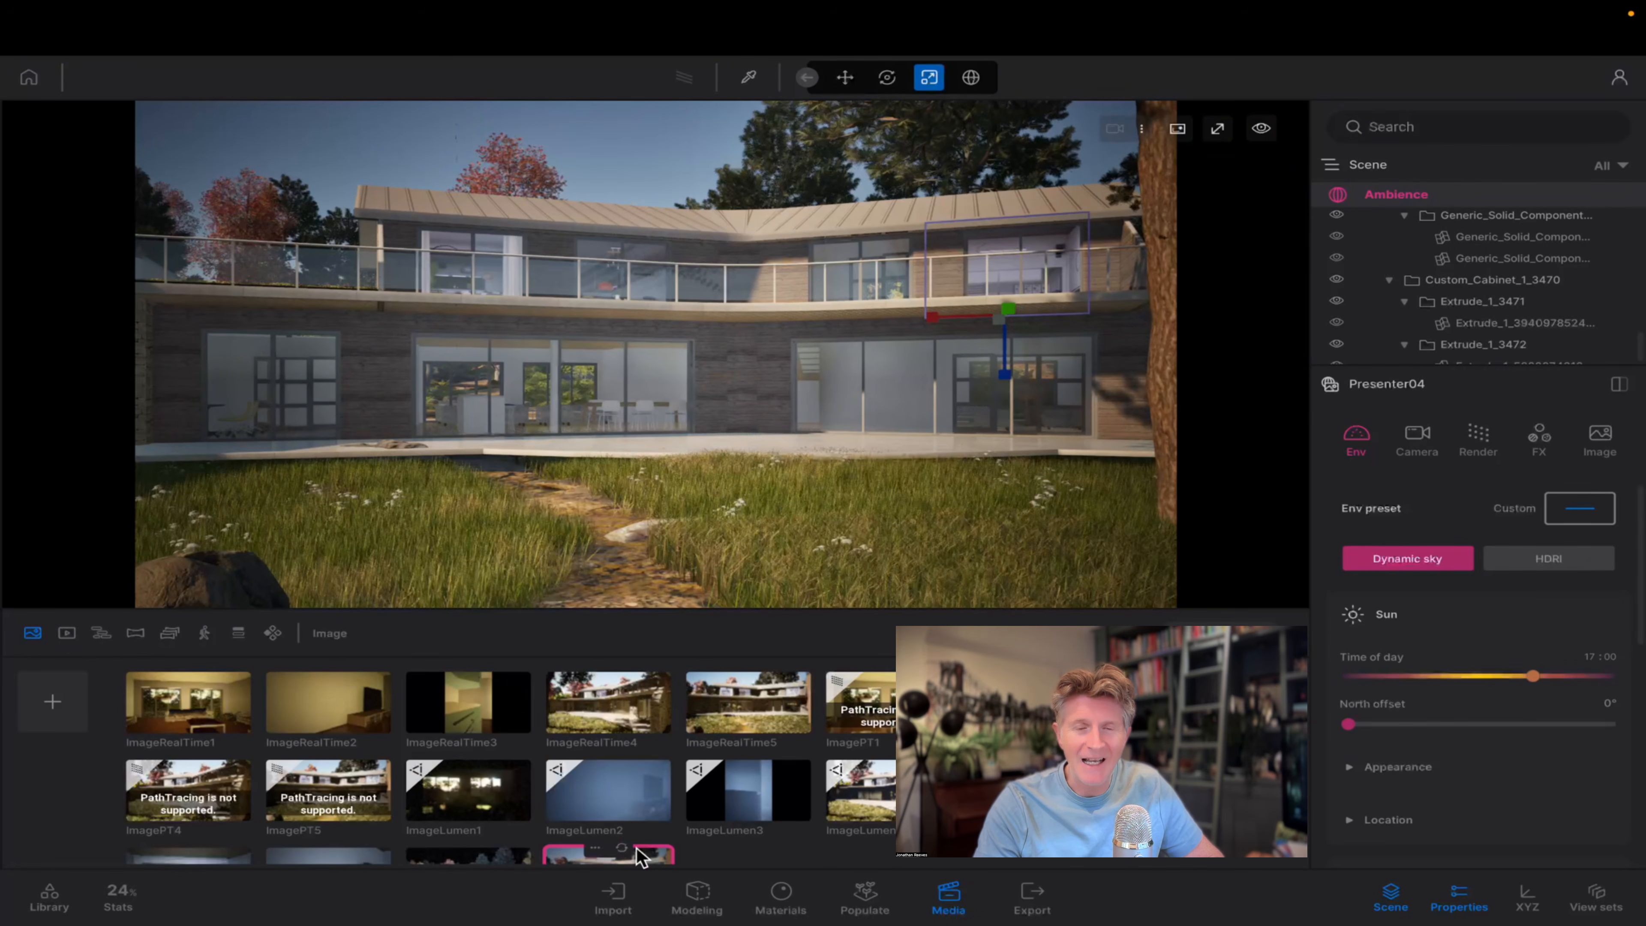
right_click(456, 846)
click(456, 850)
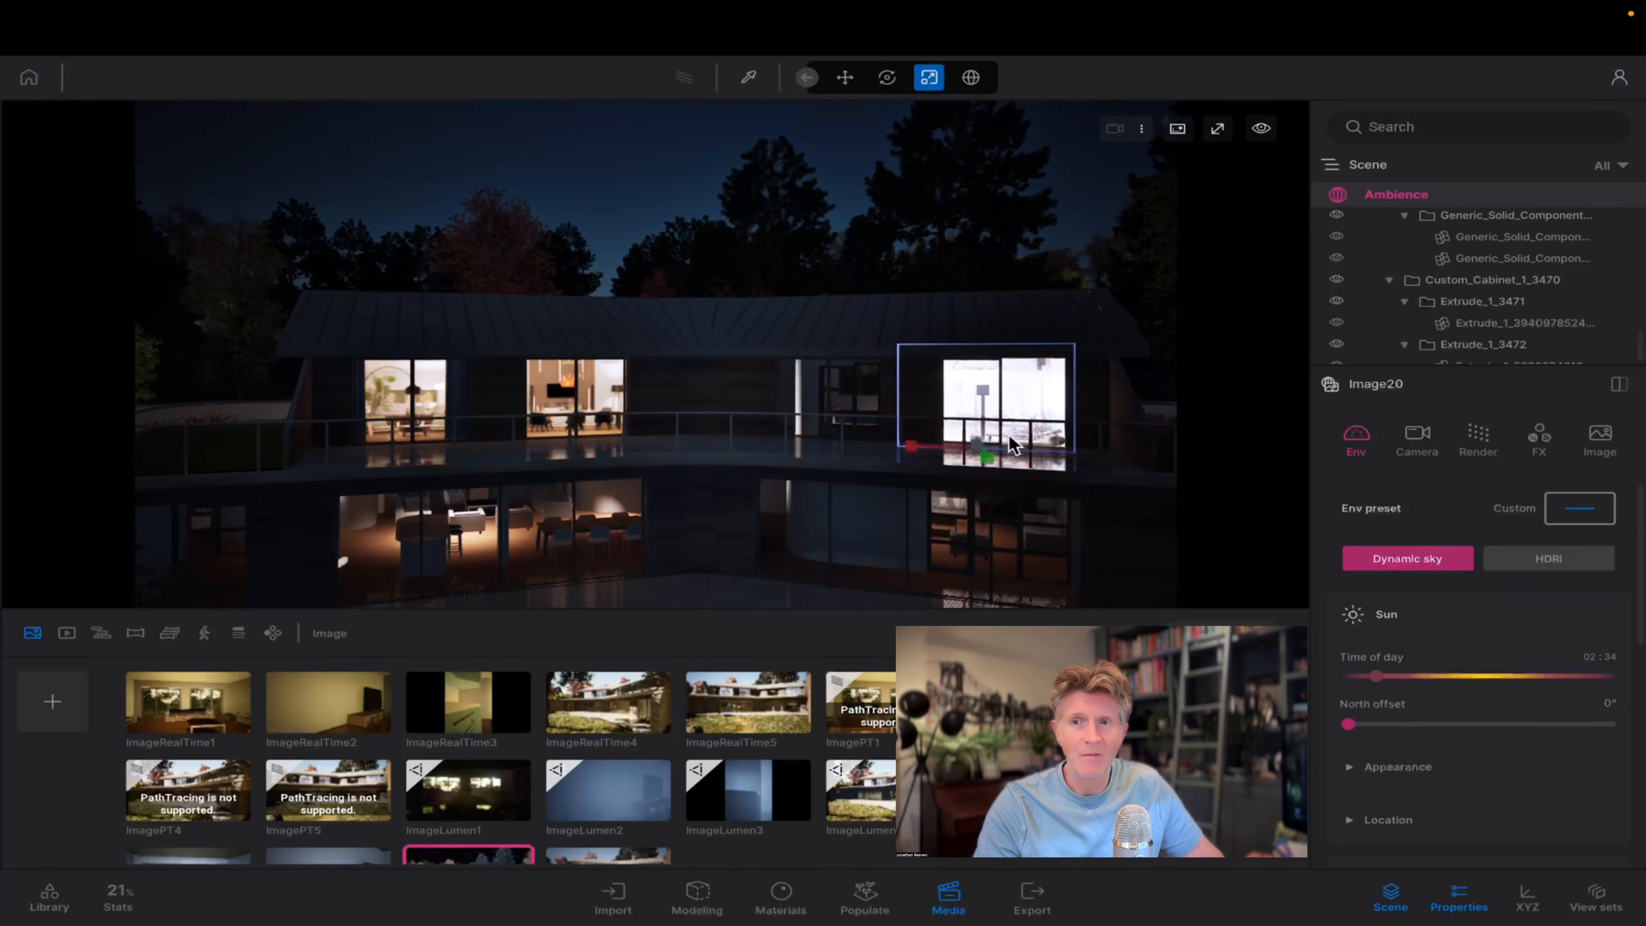
Set the Gym A 01 parallax window's day exposure to 0.36 and its night exposure to 1.81.
scroll(1482, 350, down, 5)
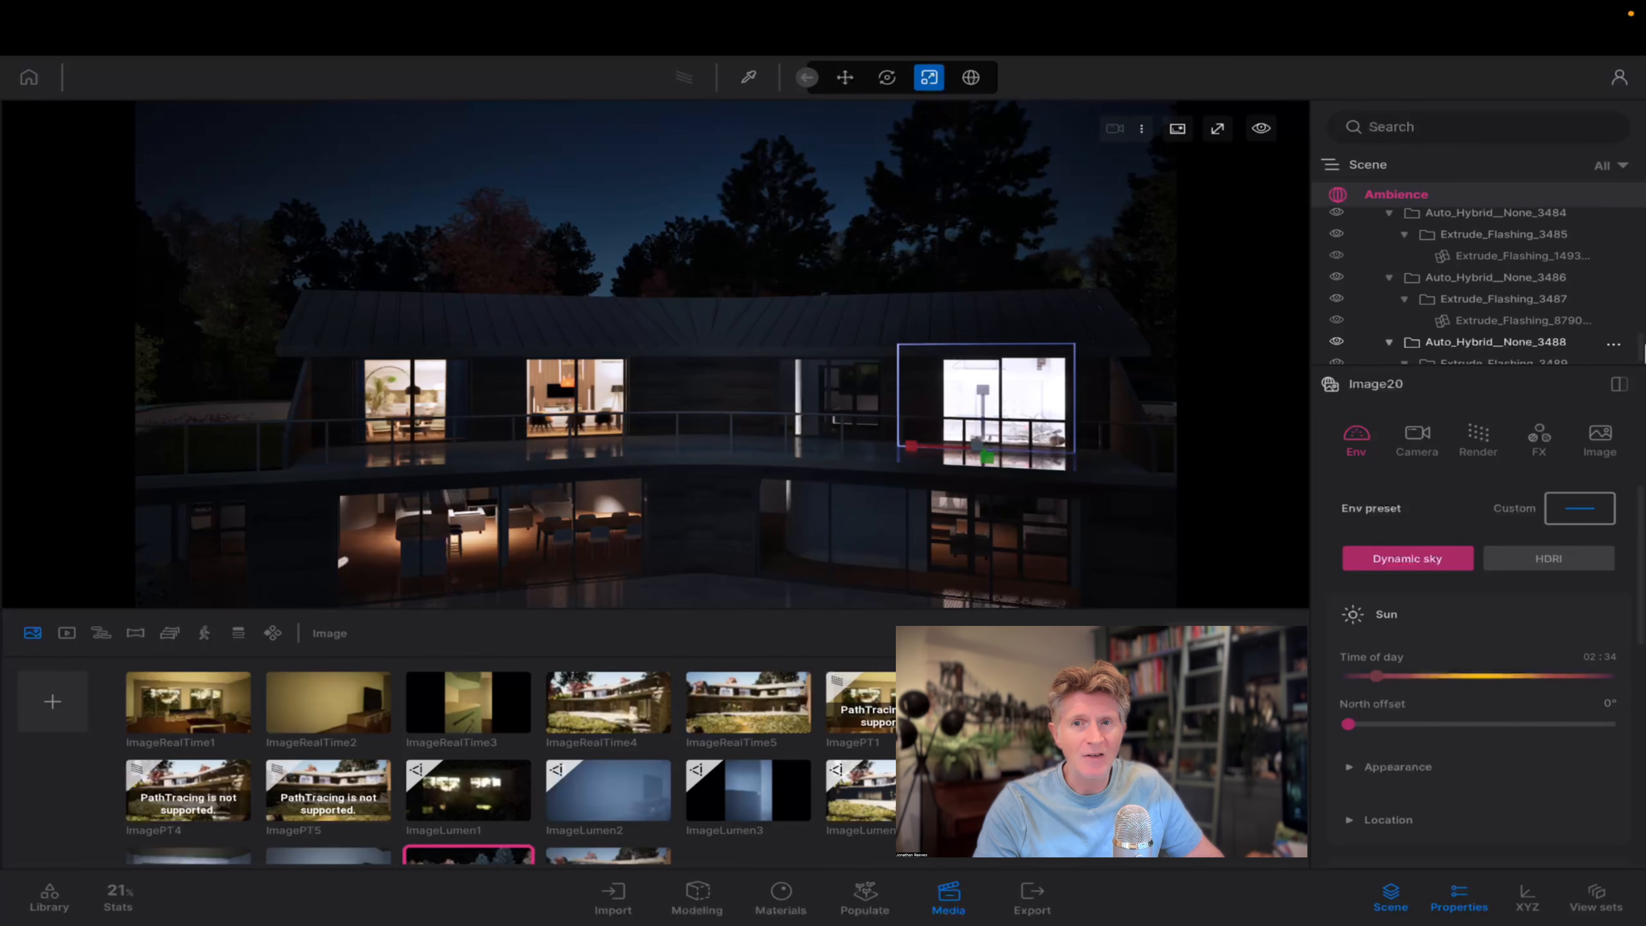
drag(1641, 395, 1642, 409)
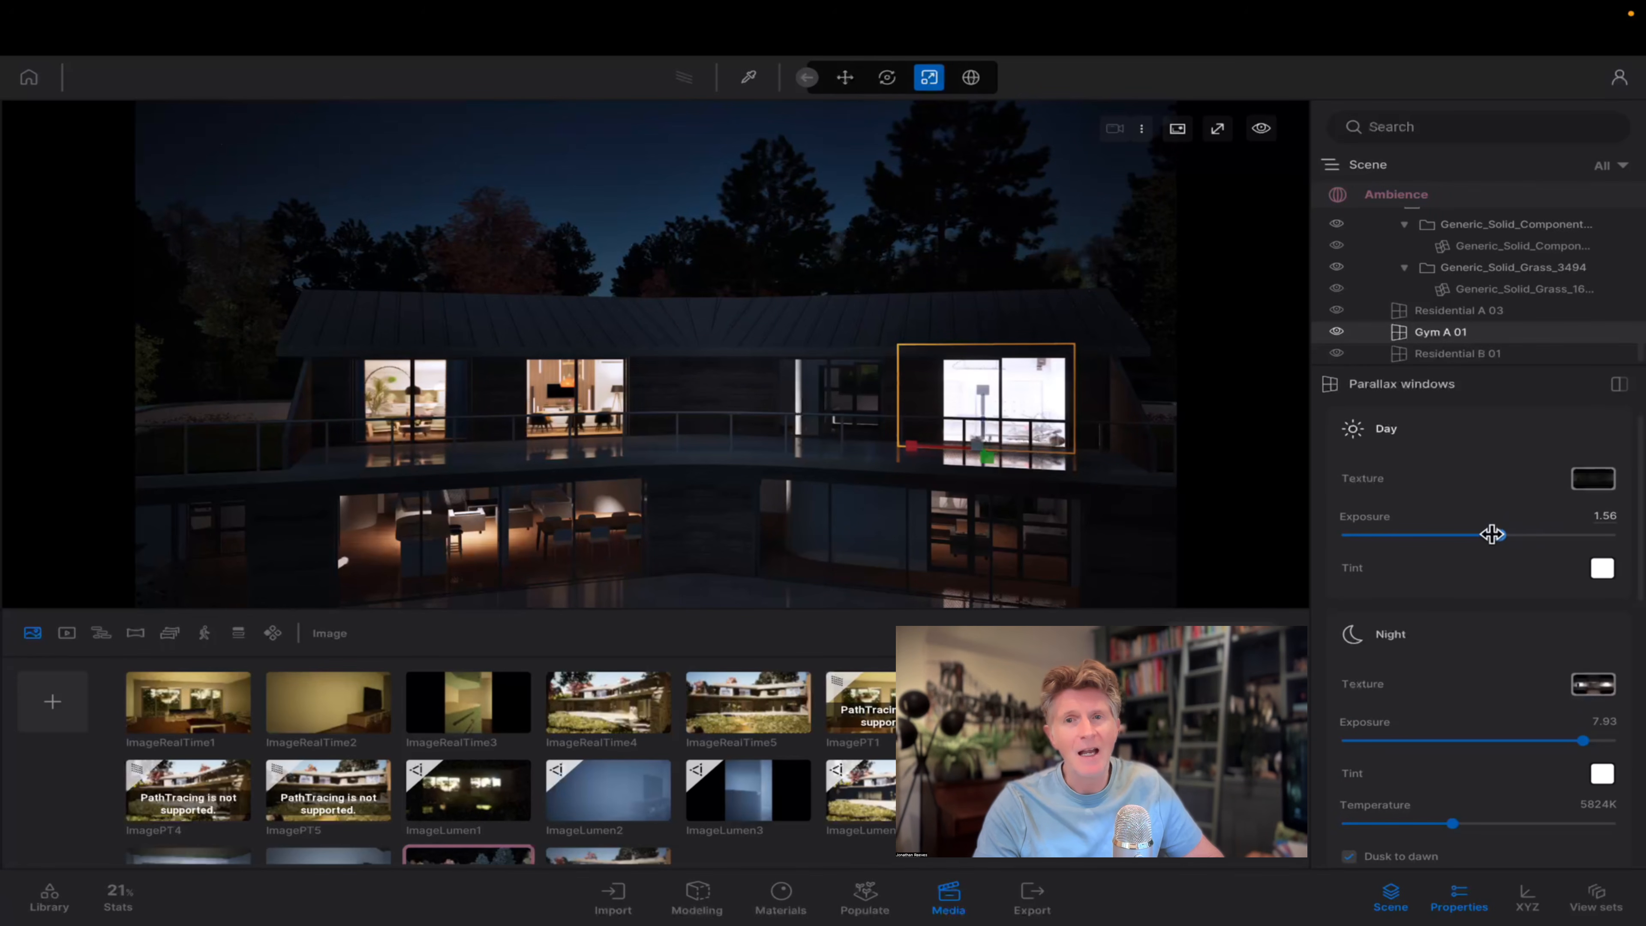
drag(1491, 534, 1402, 536)
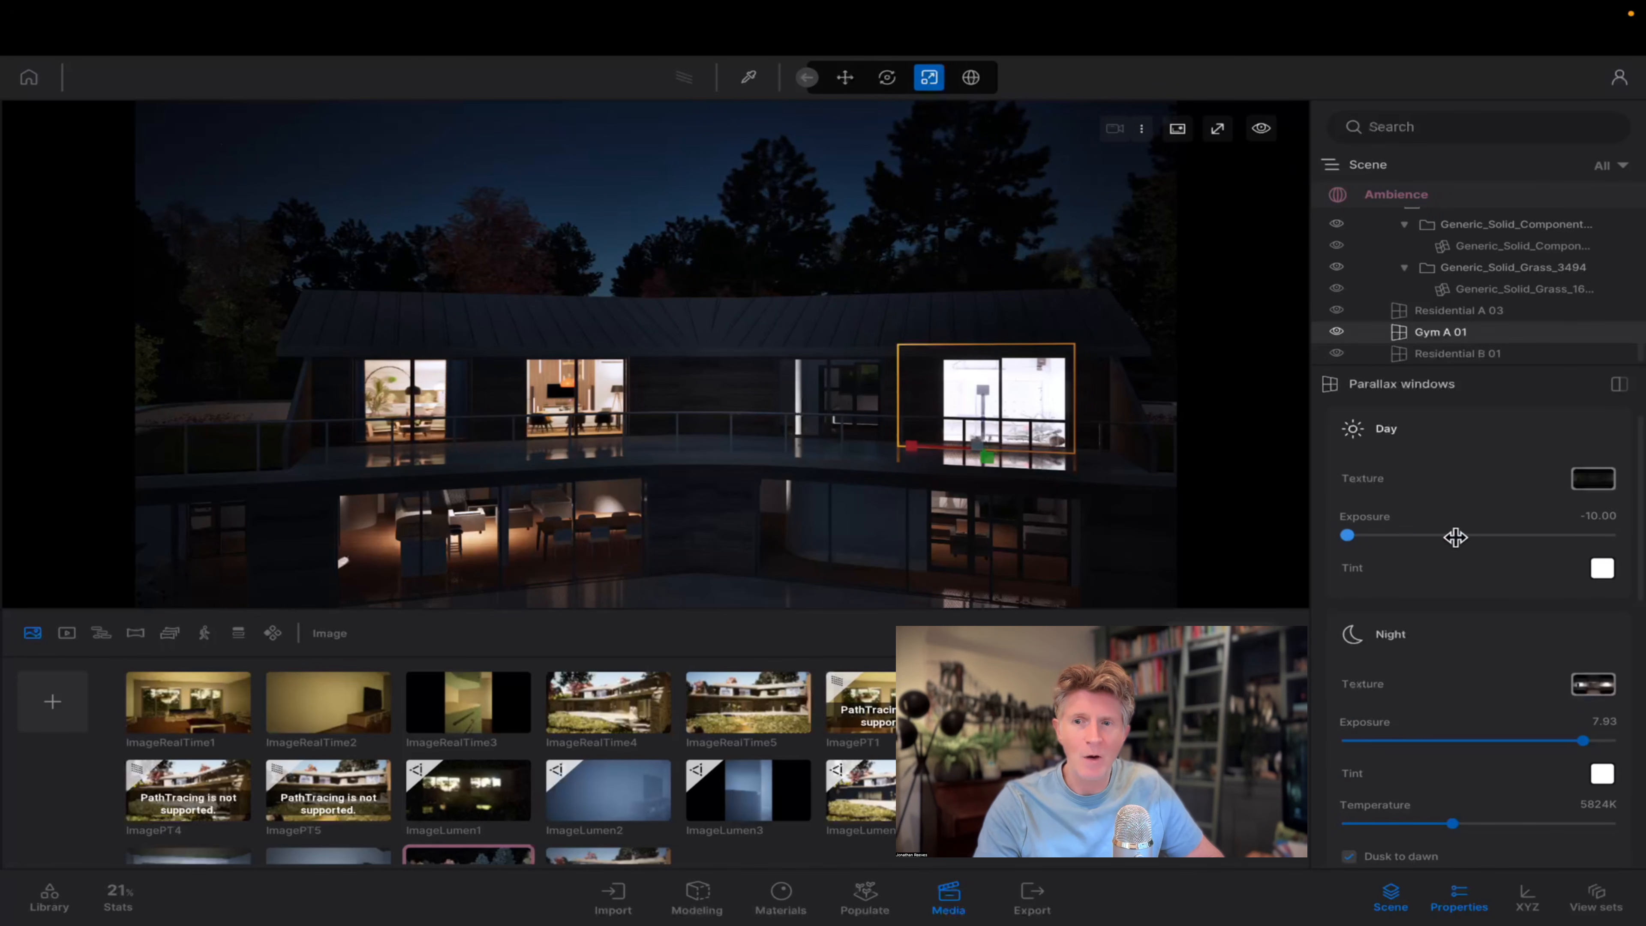
mouse_move(1517, 741)
mouse_down()
mouse_move(1477, 741)
mouse_move(1502, 741)
mouse_up()
Change Gym A 01's night tint to the warm off-white E4E0CC.
click(1602, 774)
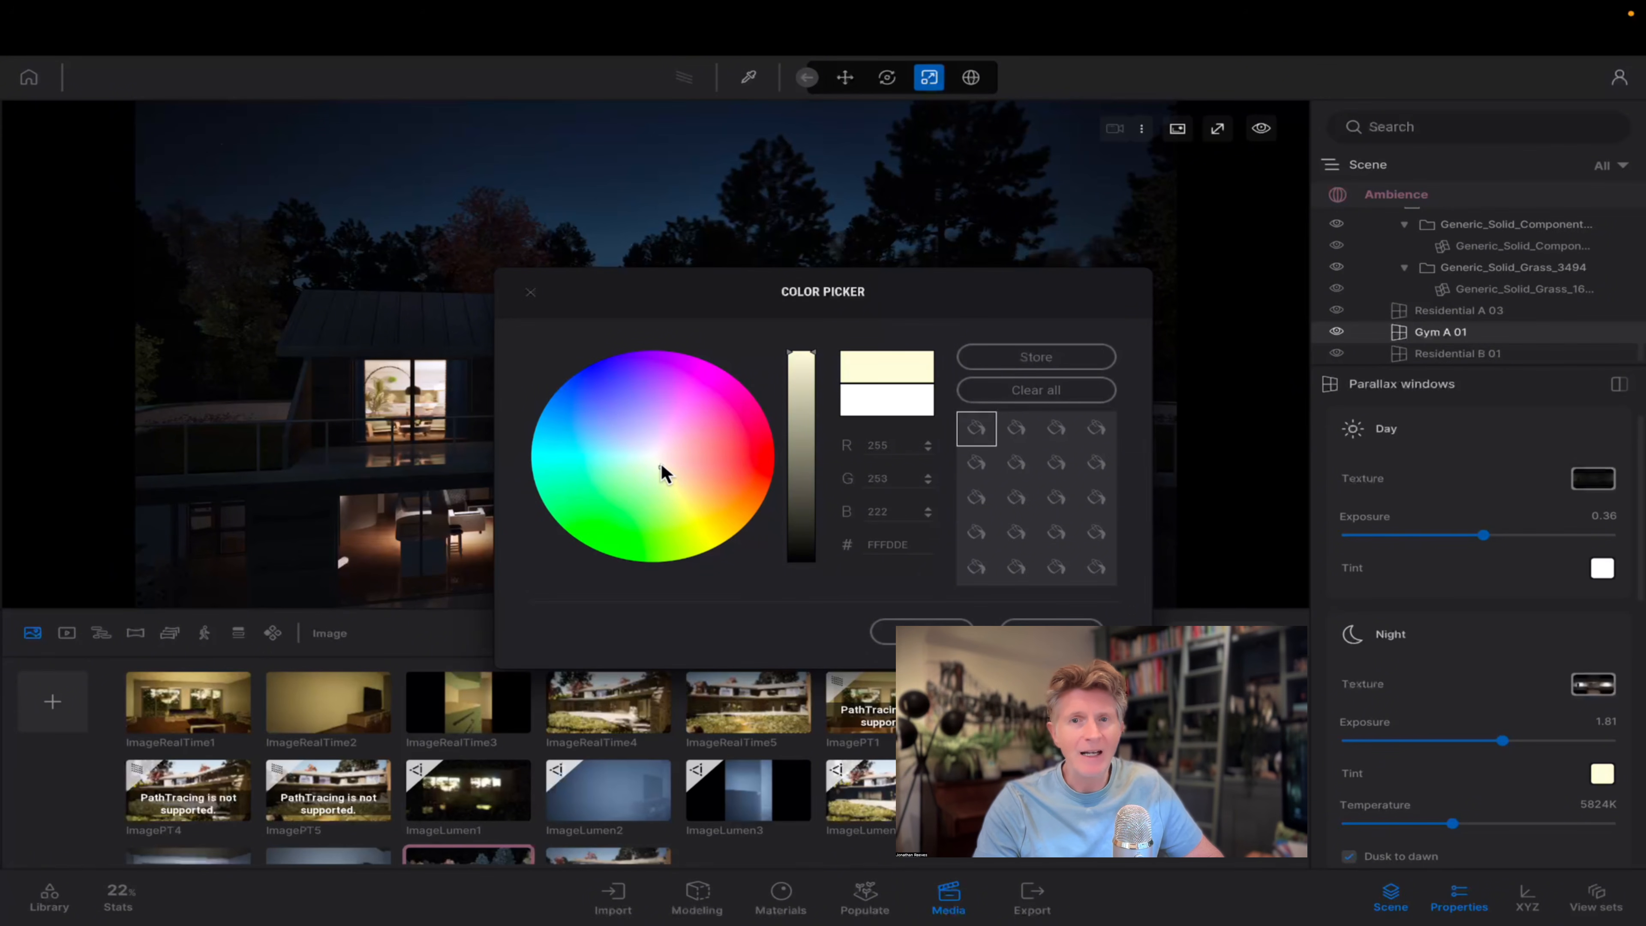
drag(801, 353, 801, 374)
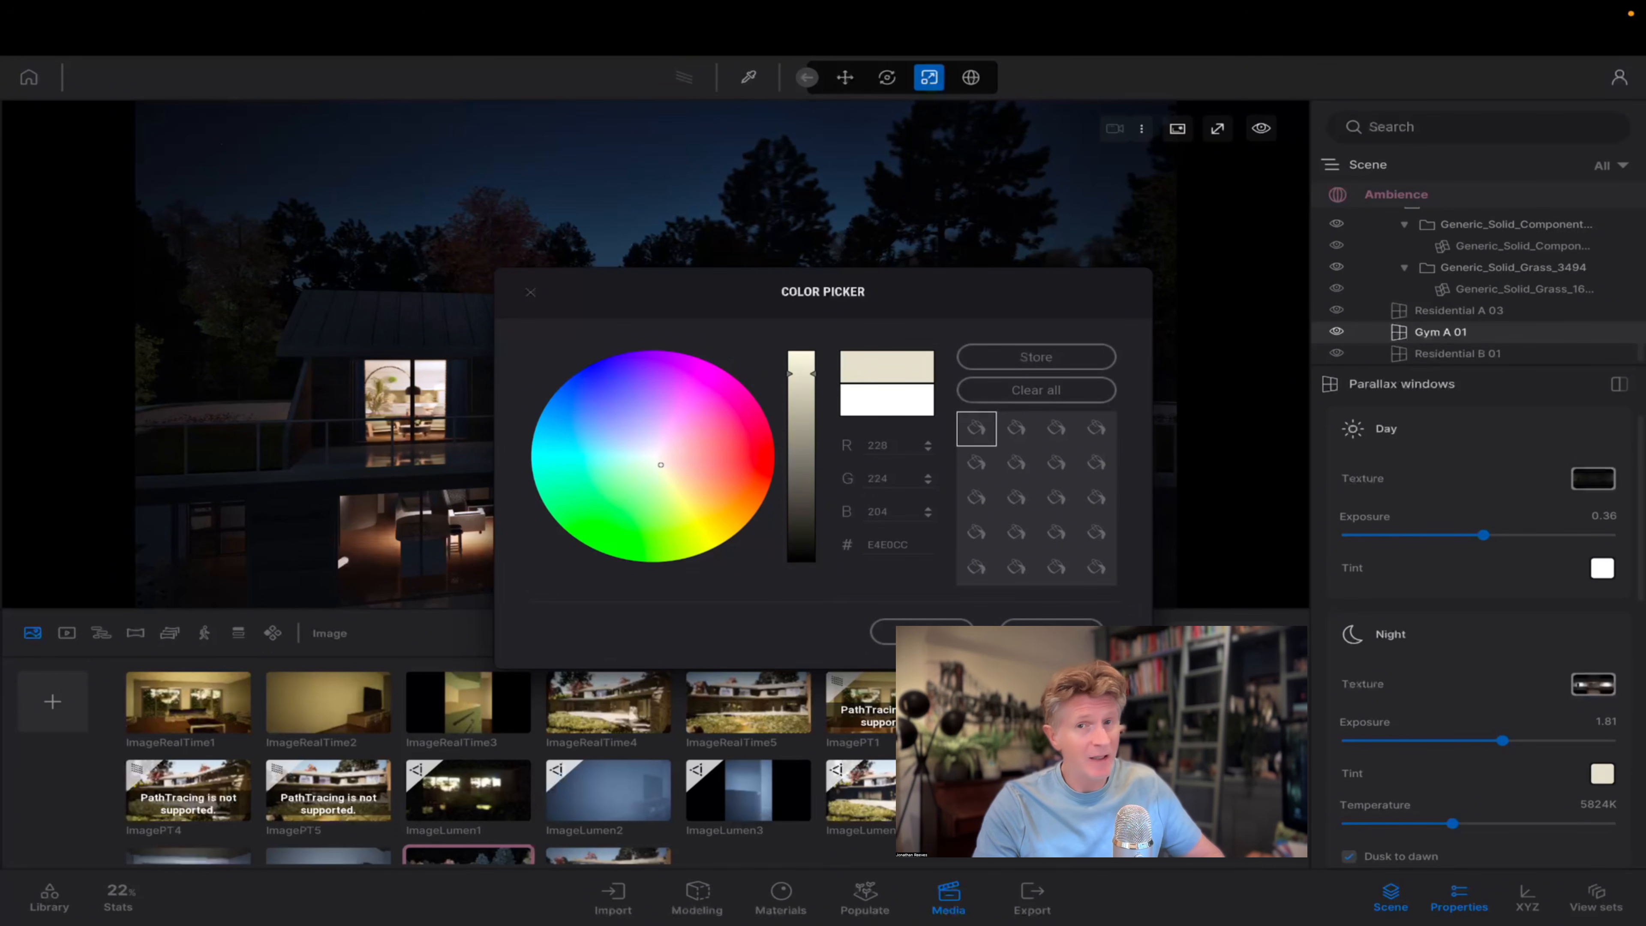
click(1075, 622)
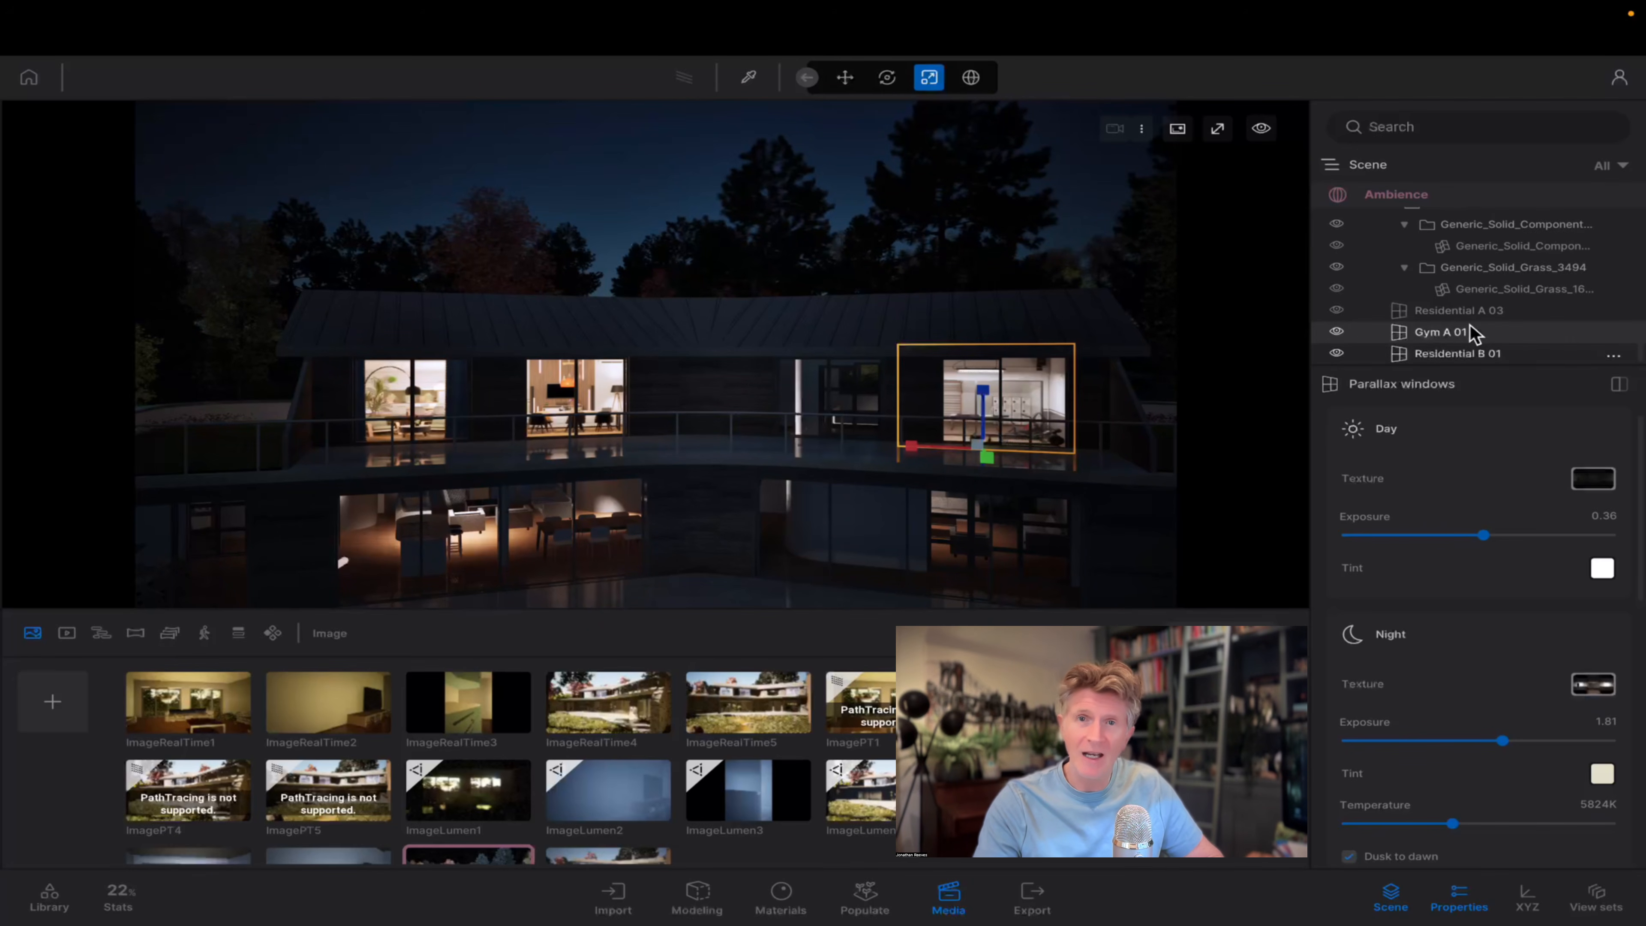
Set the time of day in the new image's environment settings to 16:22.
drag(1642, 350, 1630, 164)
click(1390, 196)
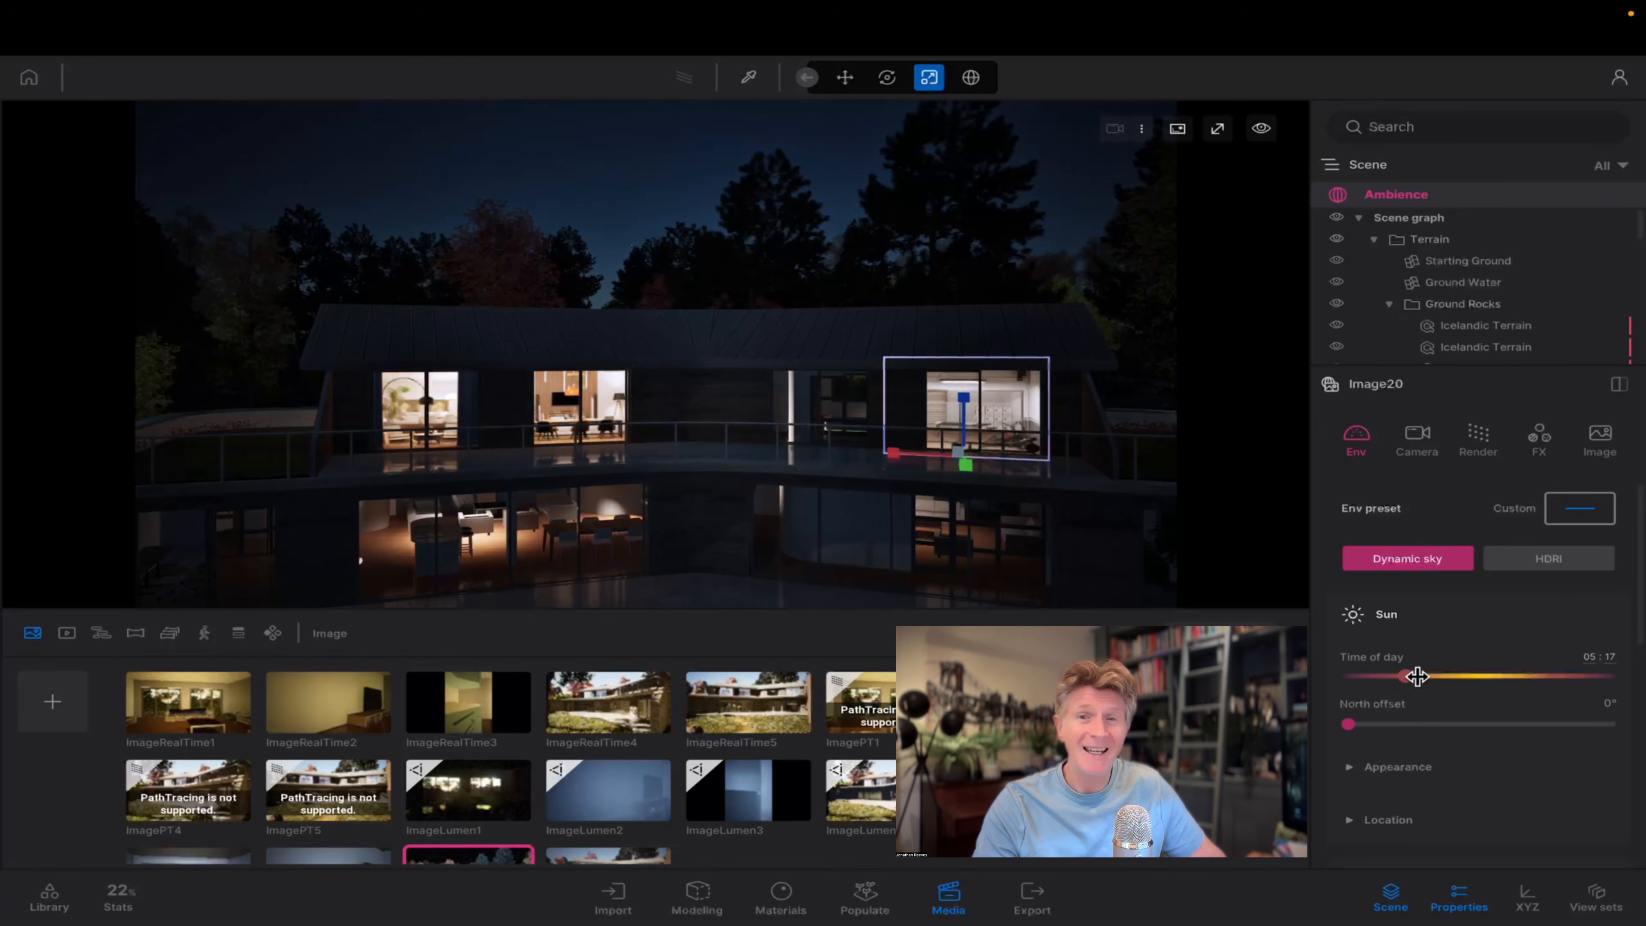
drag(1430, 678, 1509, 690)
key(super+z)
scroll(782, 485, up, 3)
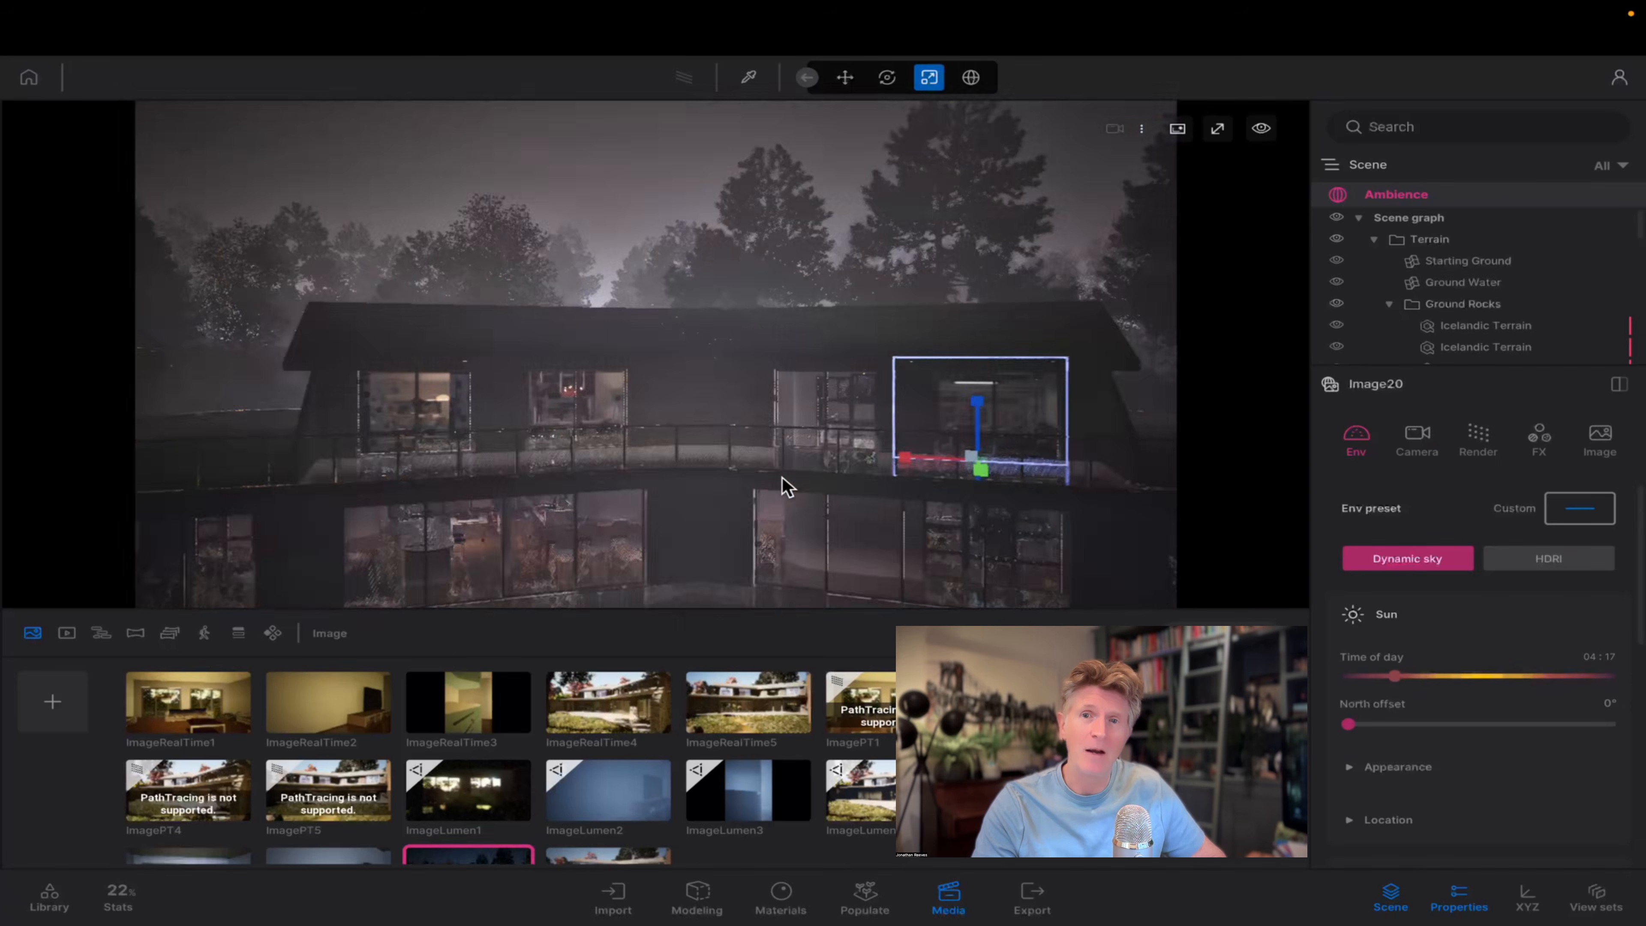
drag(1393, 675, 1525, 677)
scroll(1095, 520, down, 3)
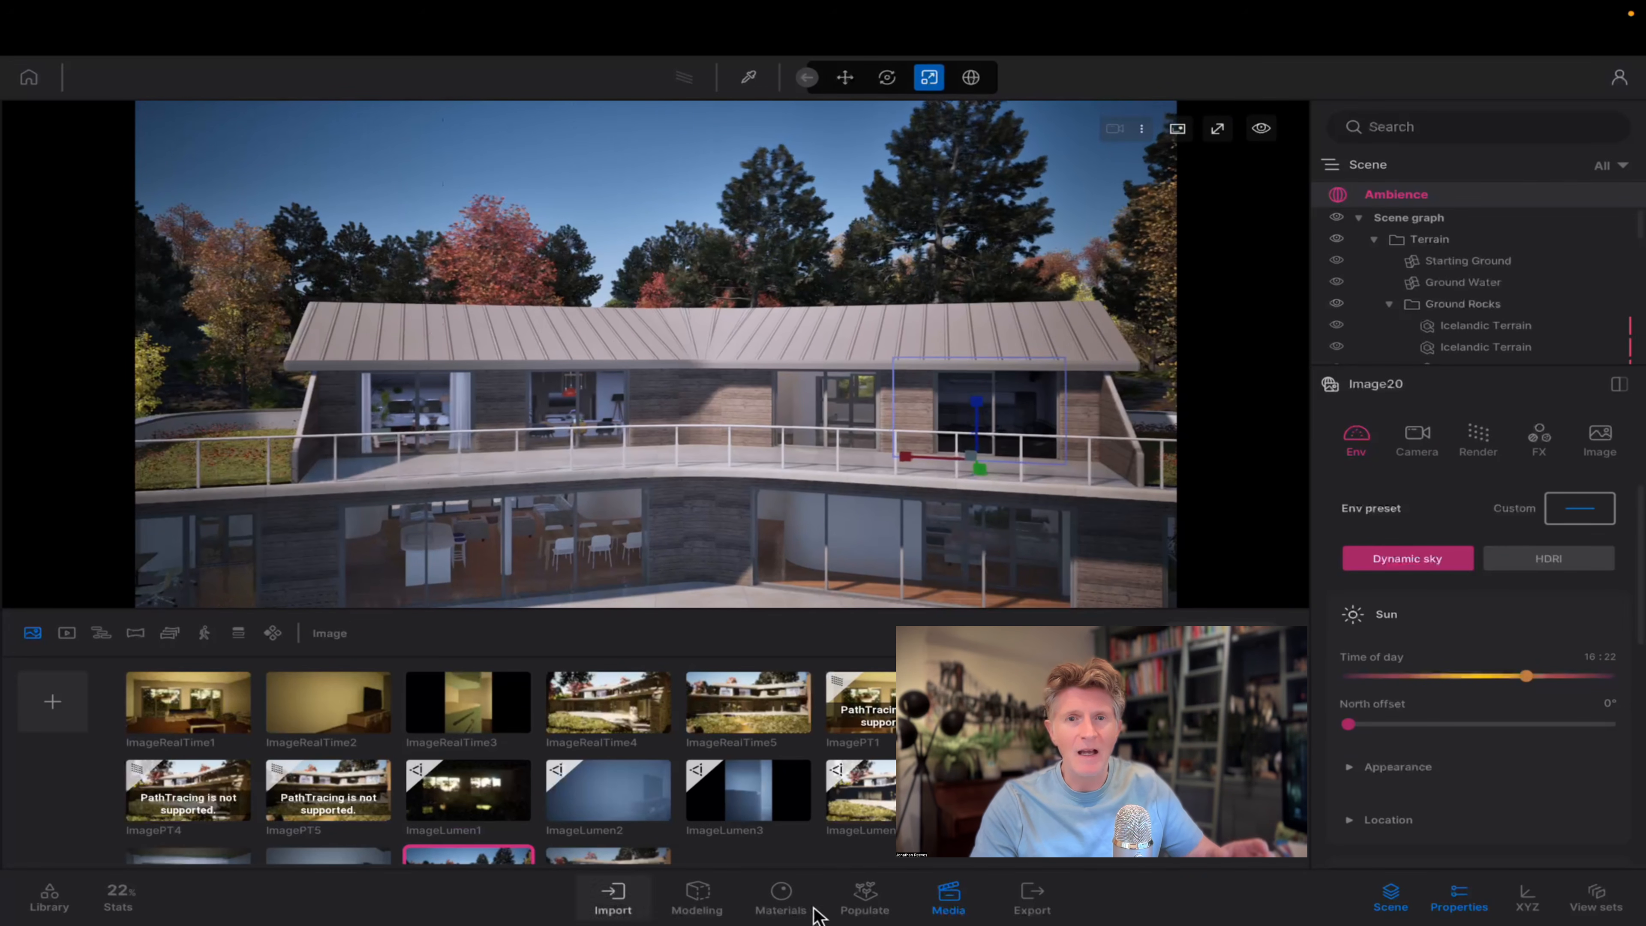
Close the media list and raise the day exposure of the Gym A 01 parallax window to brighten its interior.
click(948, 896)
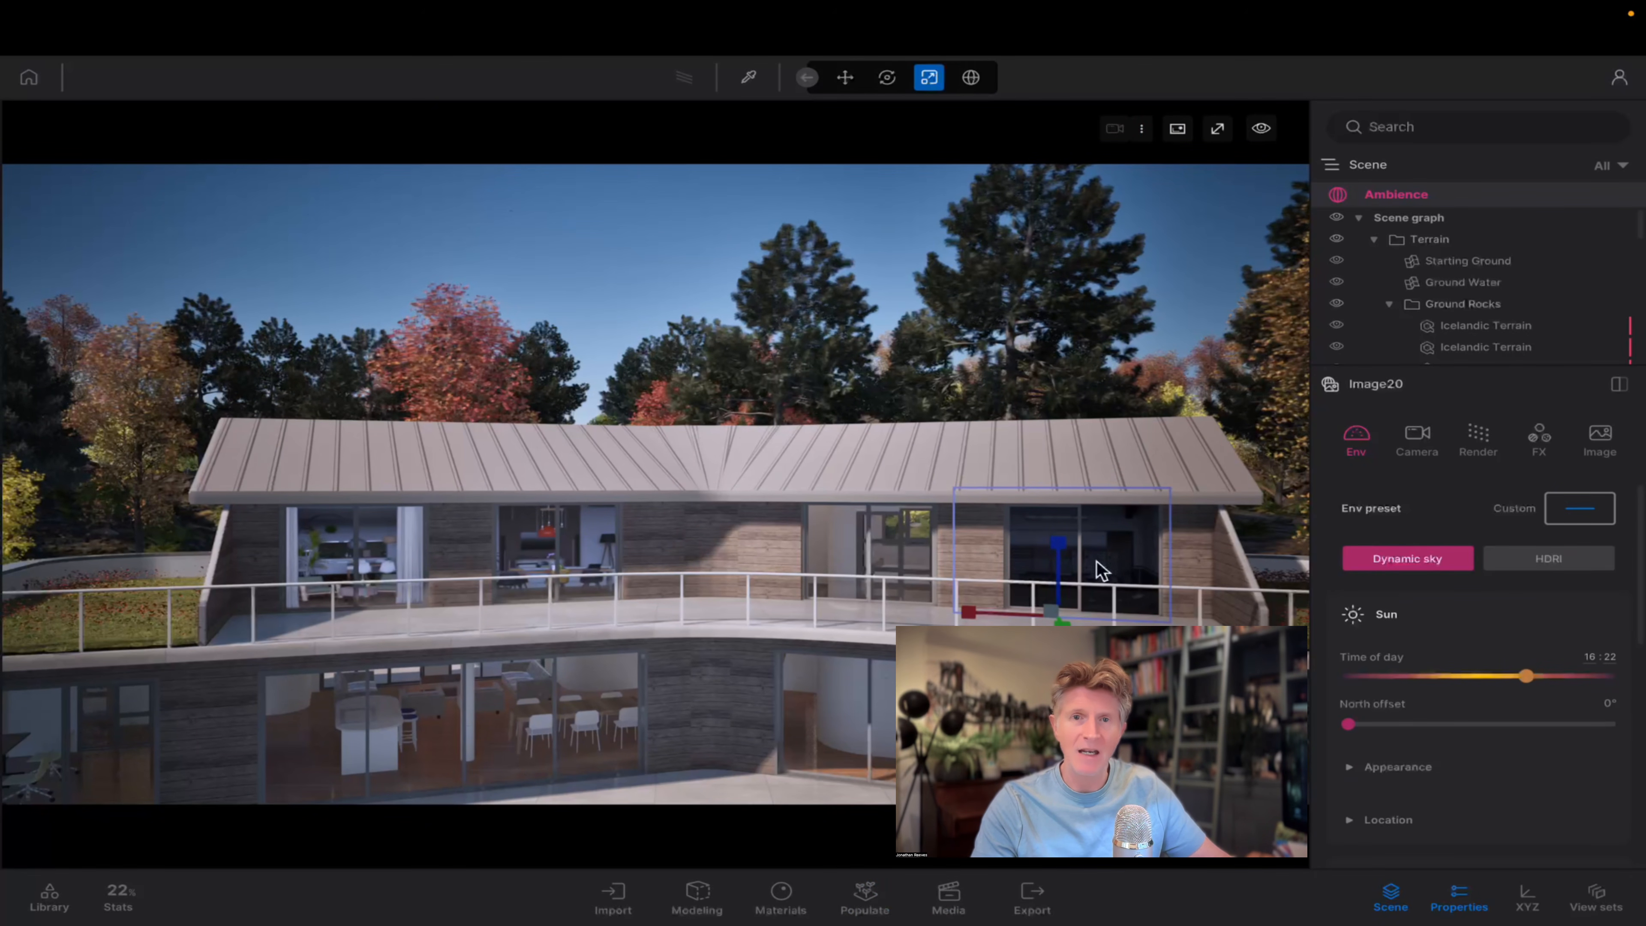
right_drag(1012, 548, 1005, 587)
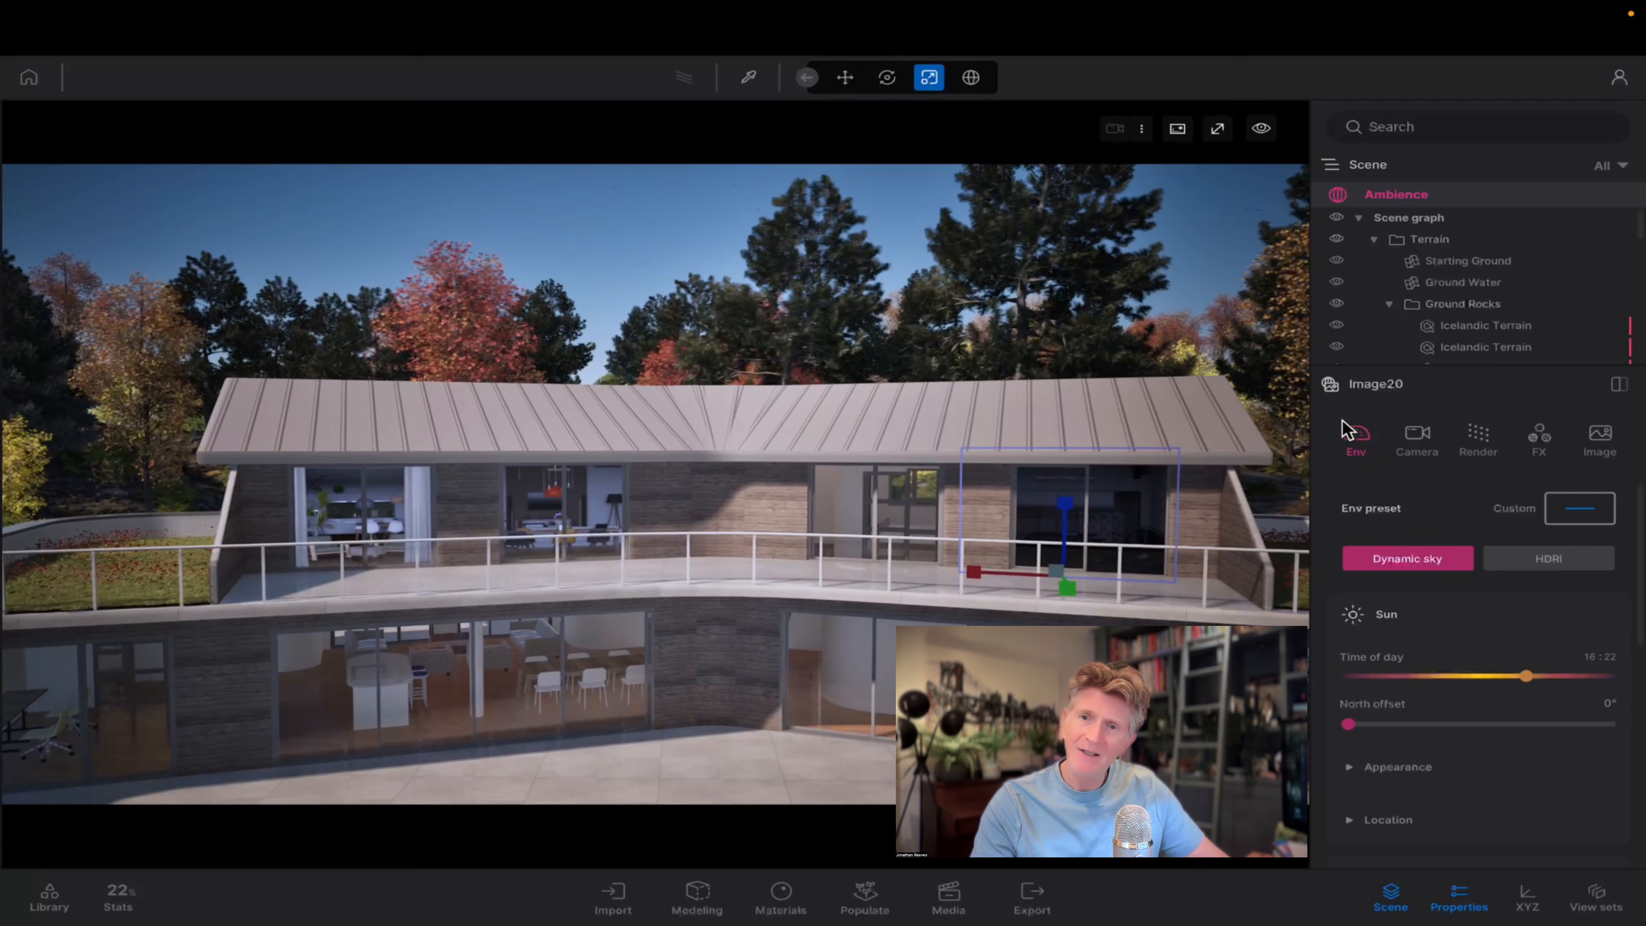
drag(1640, 231, 1643, 359)
click(1466, 332)
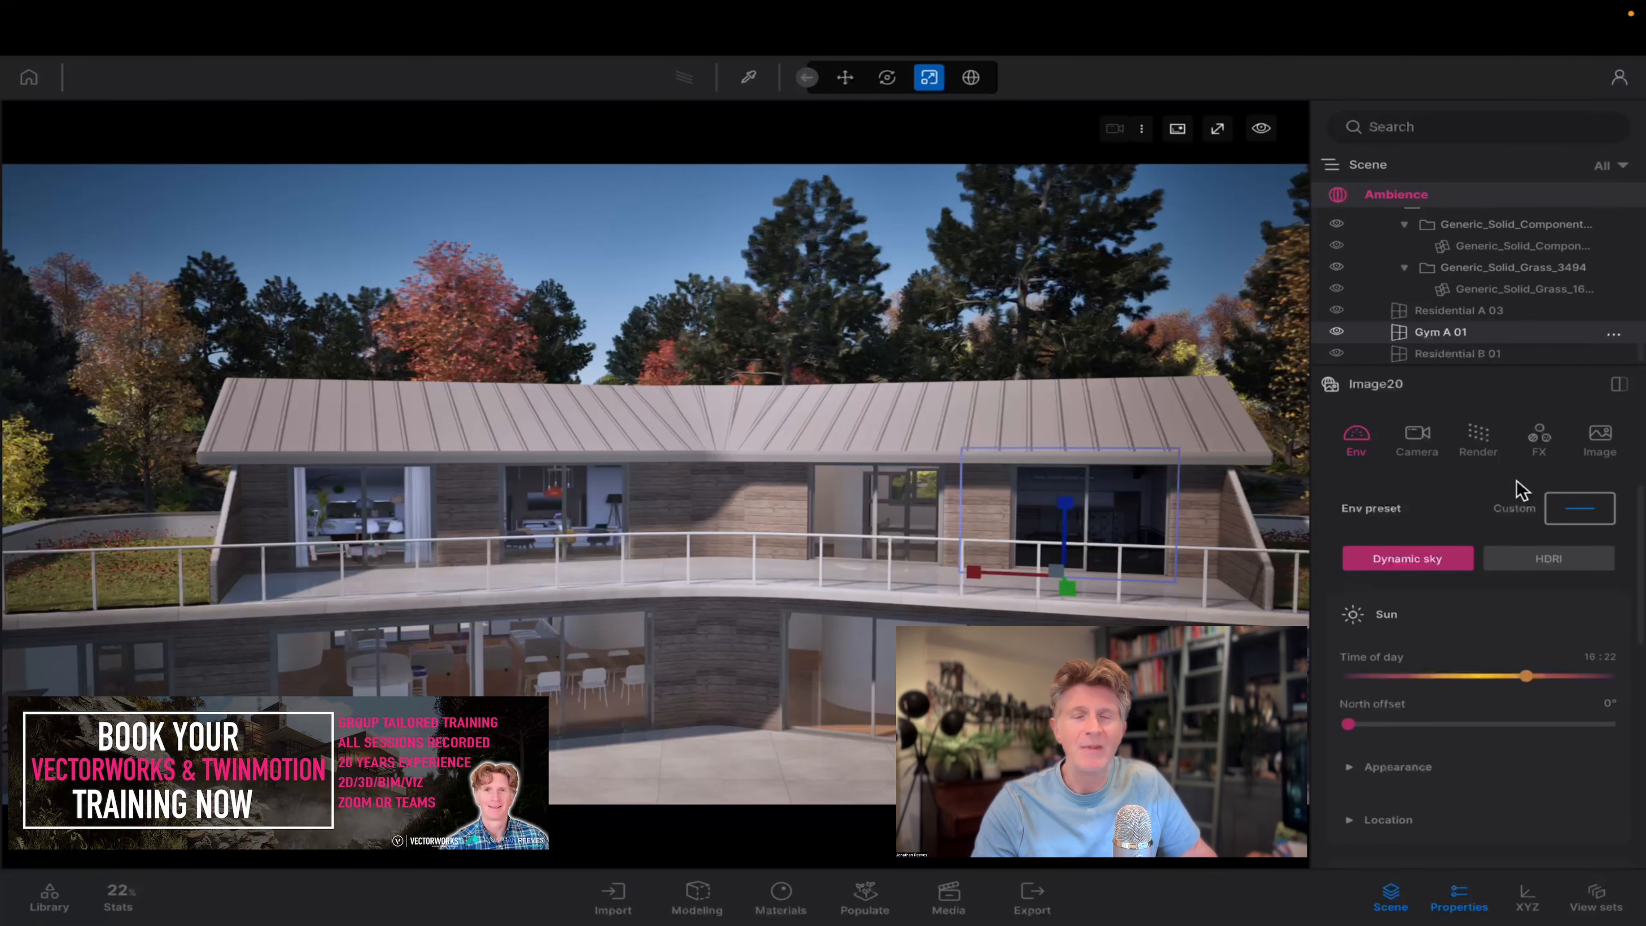
drag(1494, 534, 1524, 536)
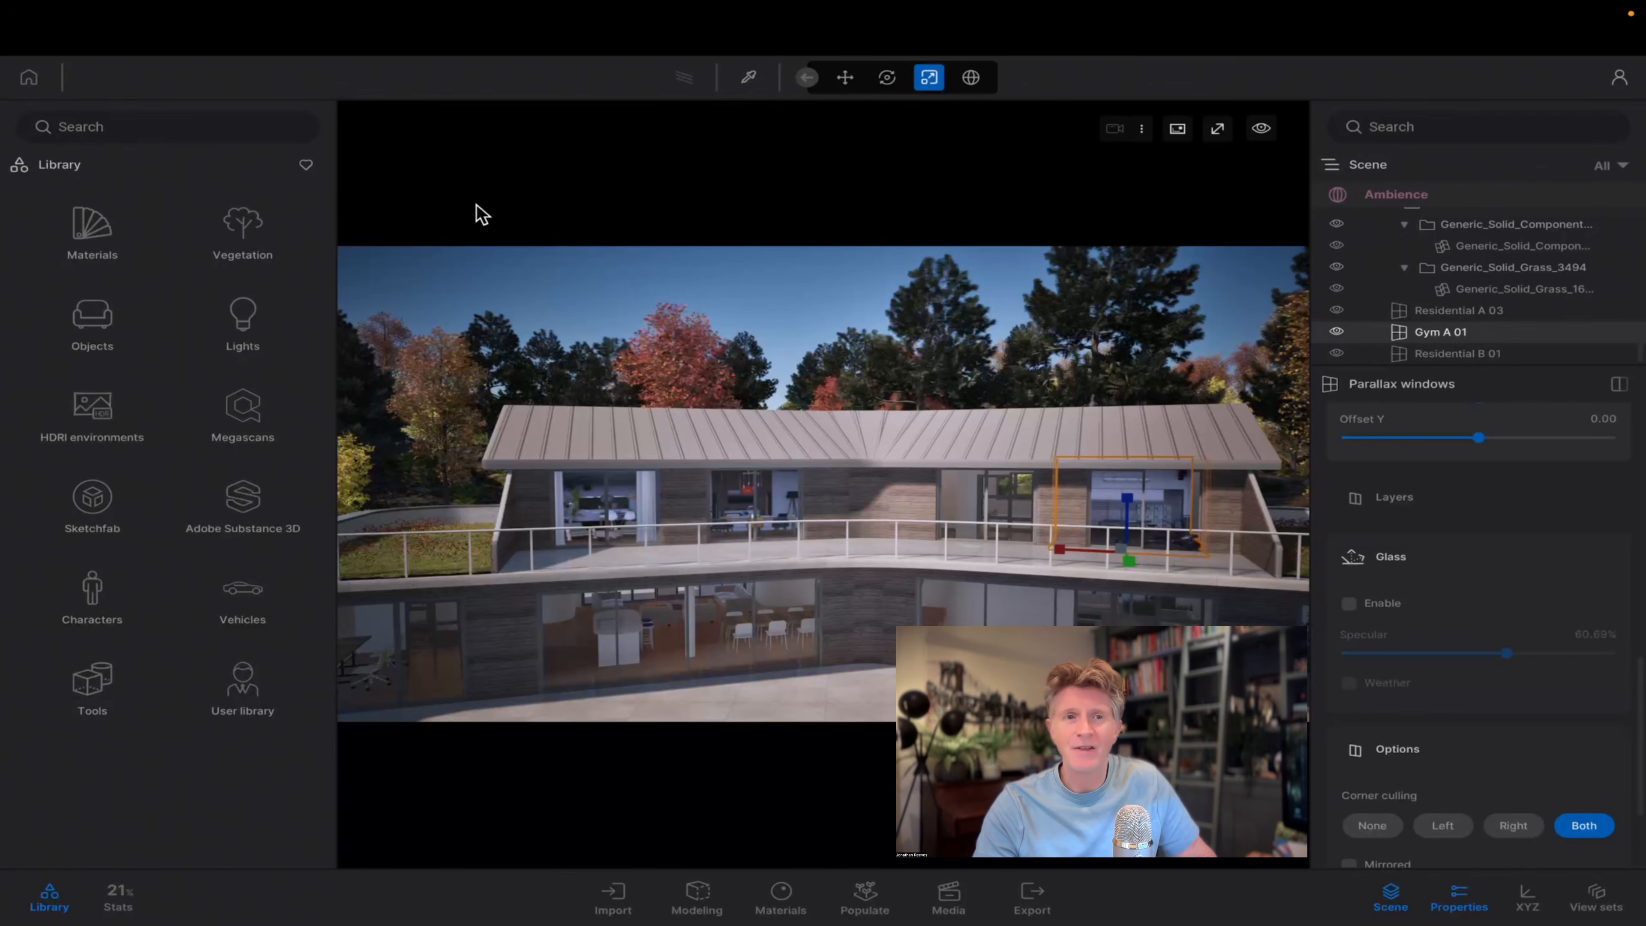
Open the Fog card collection among the library's VFX objects.
click(101, 347)
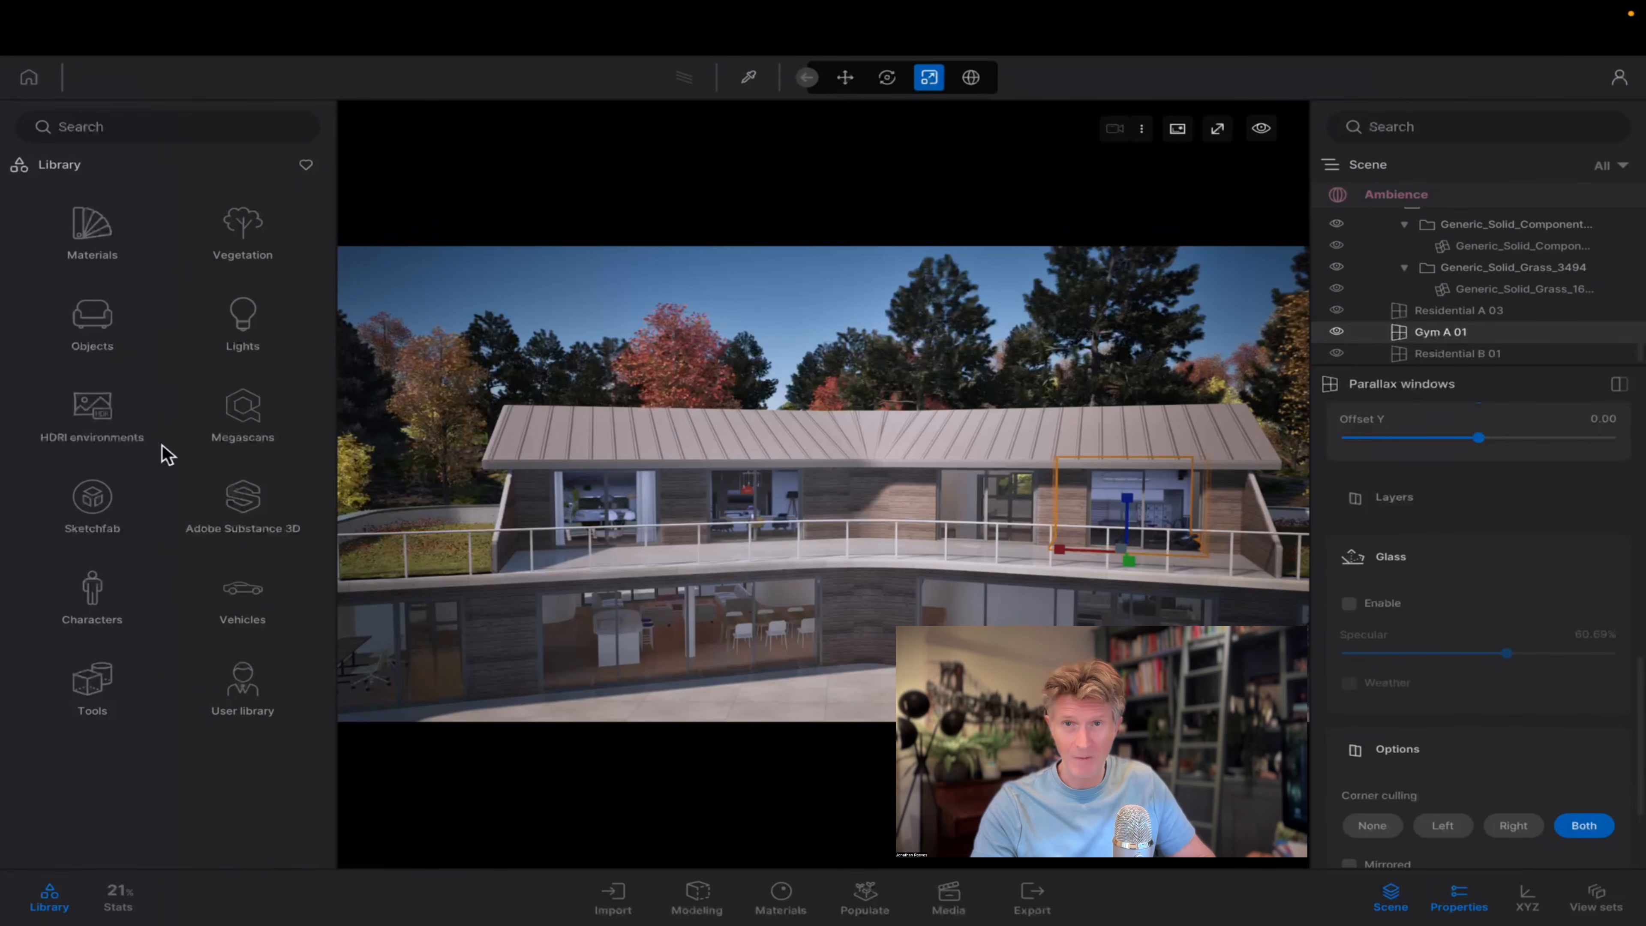
click(60, 167)
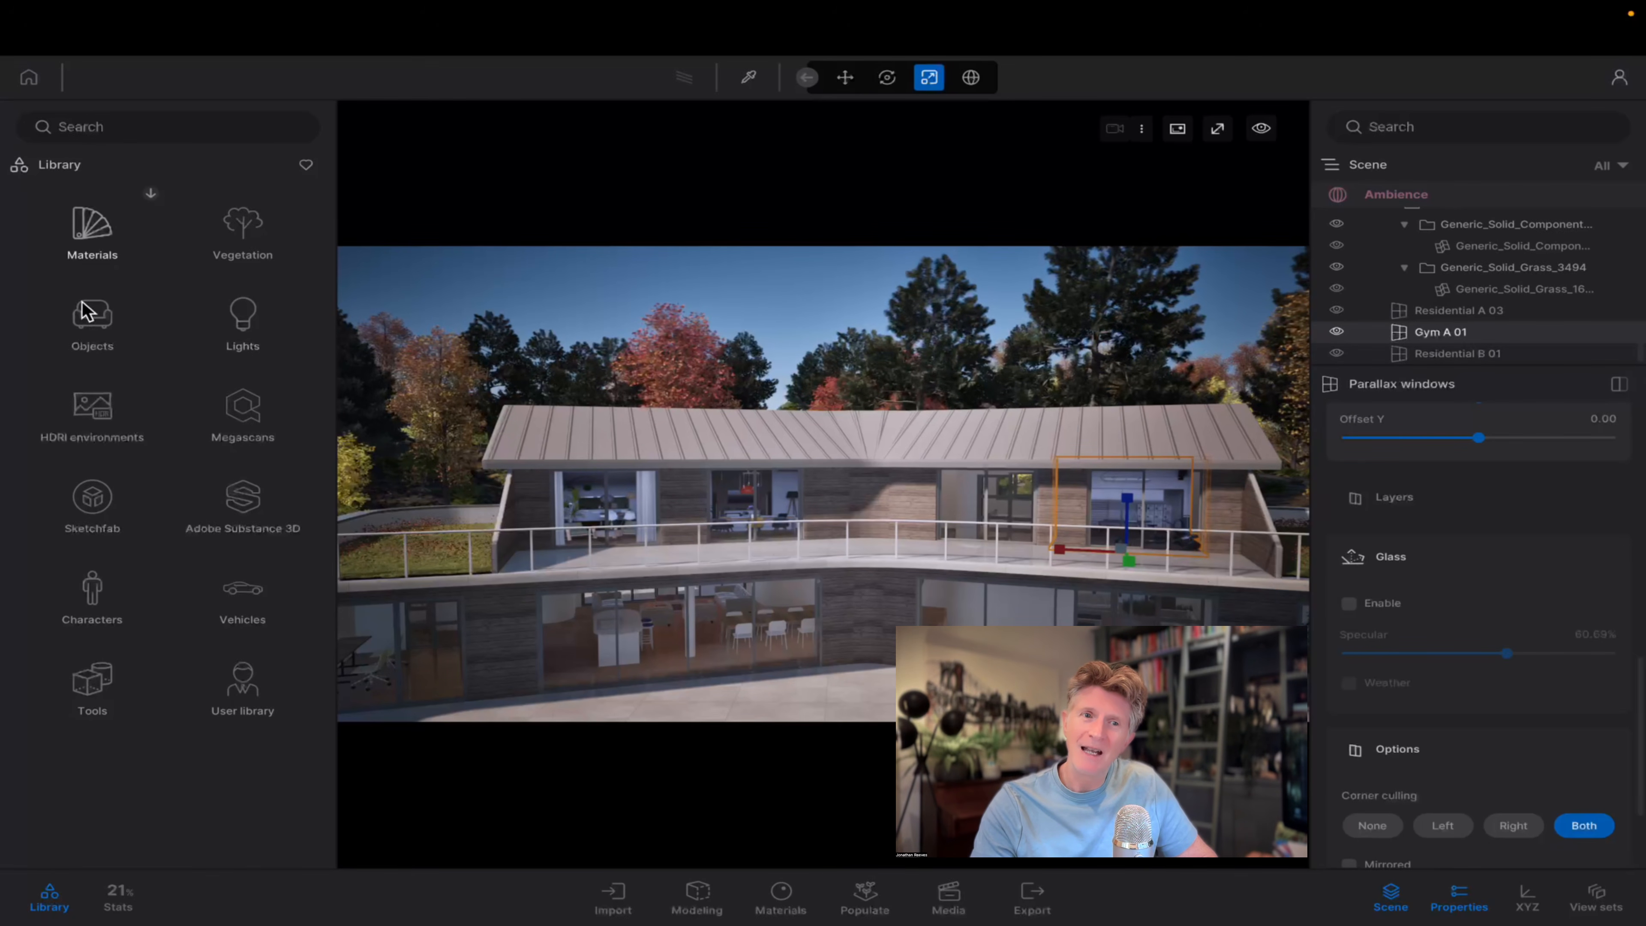
click(88, 315)
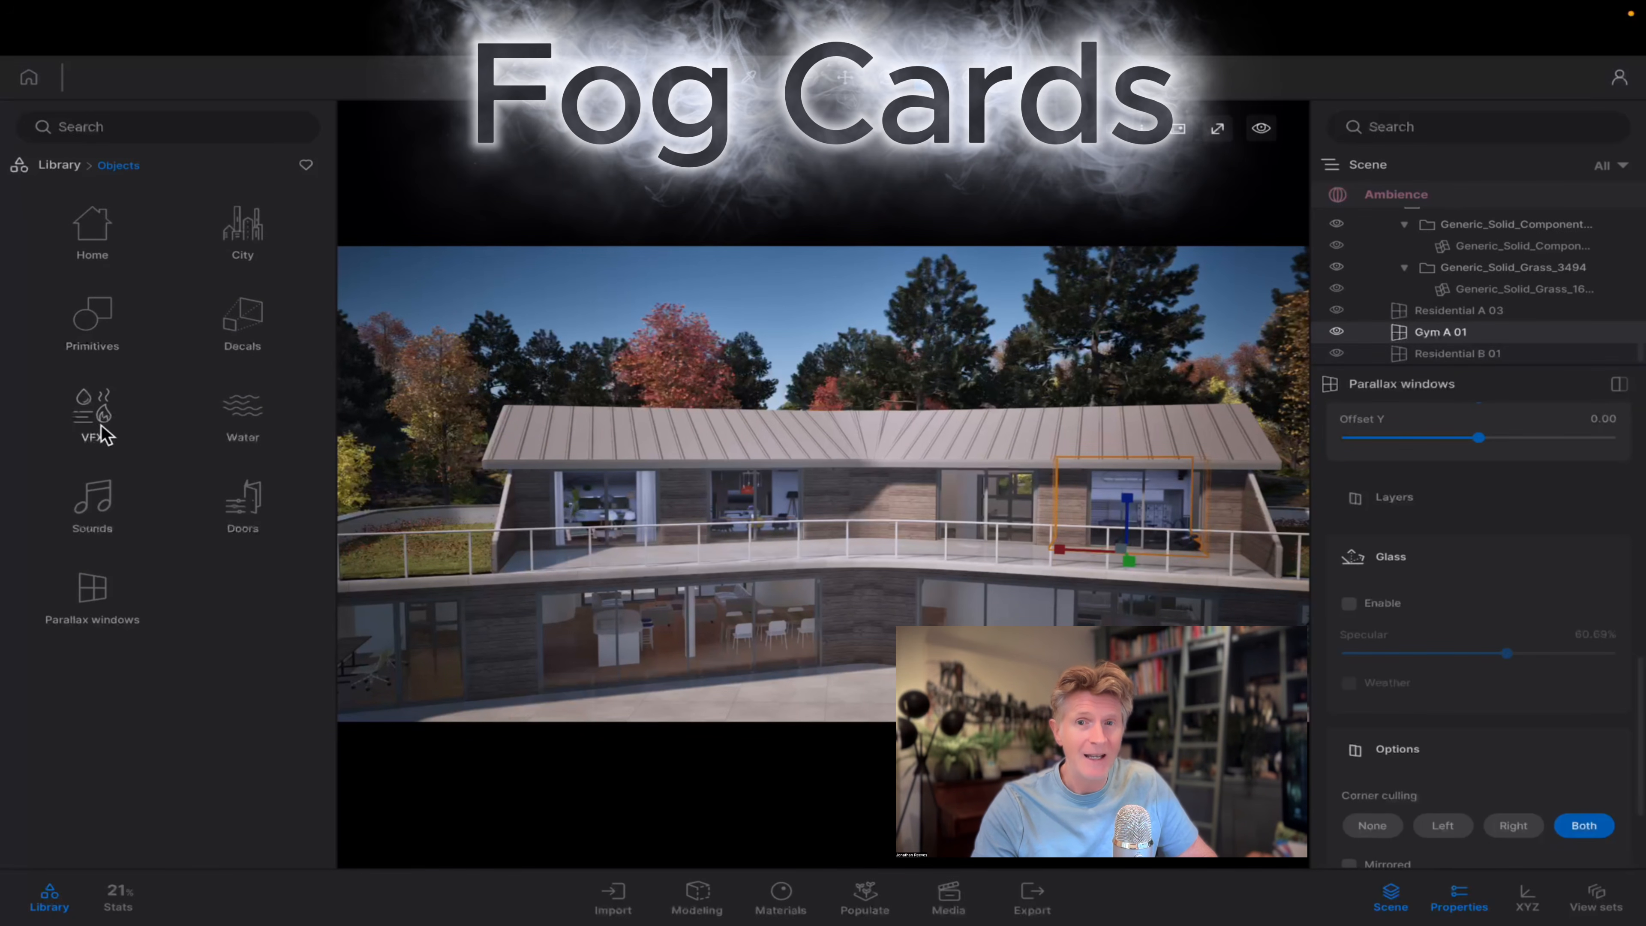
click(104, 436)
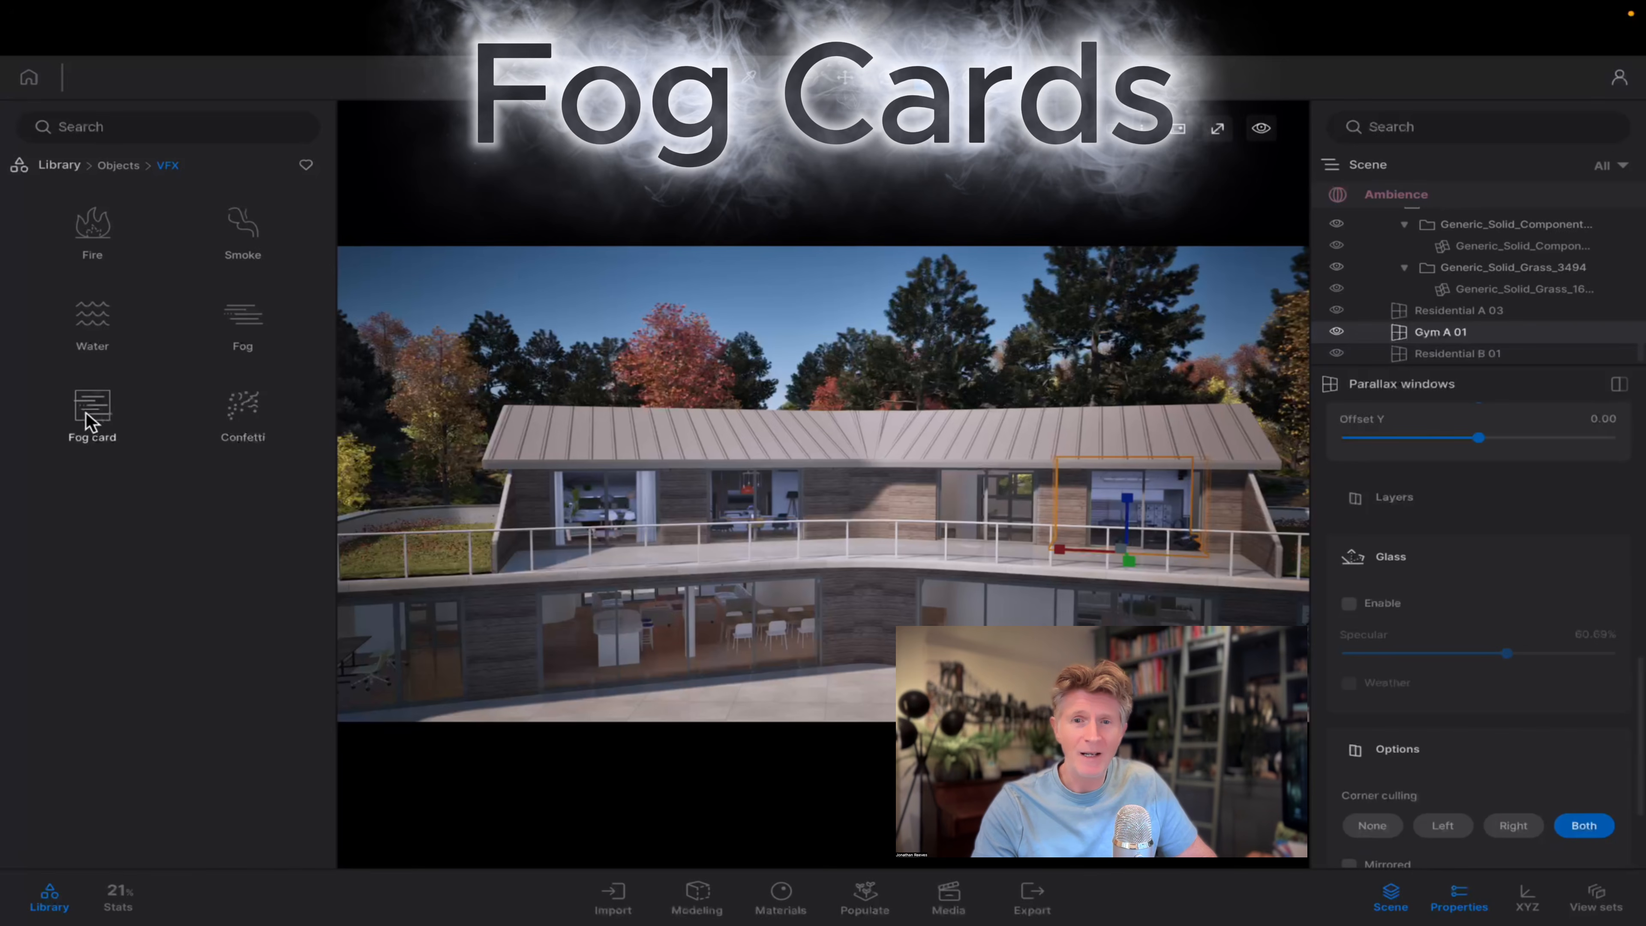
click(90, 419)
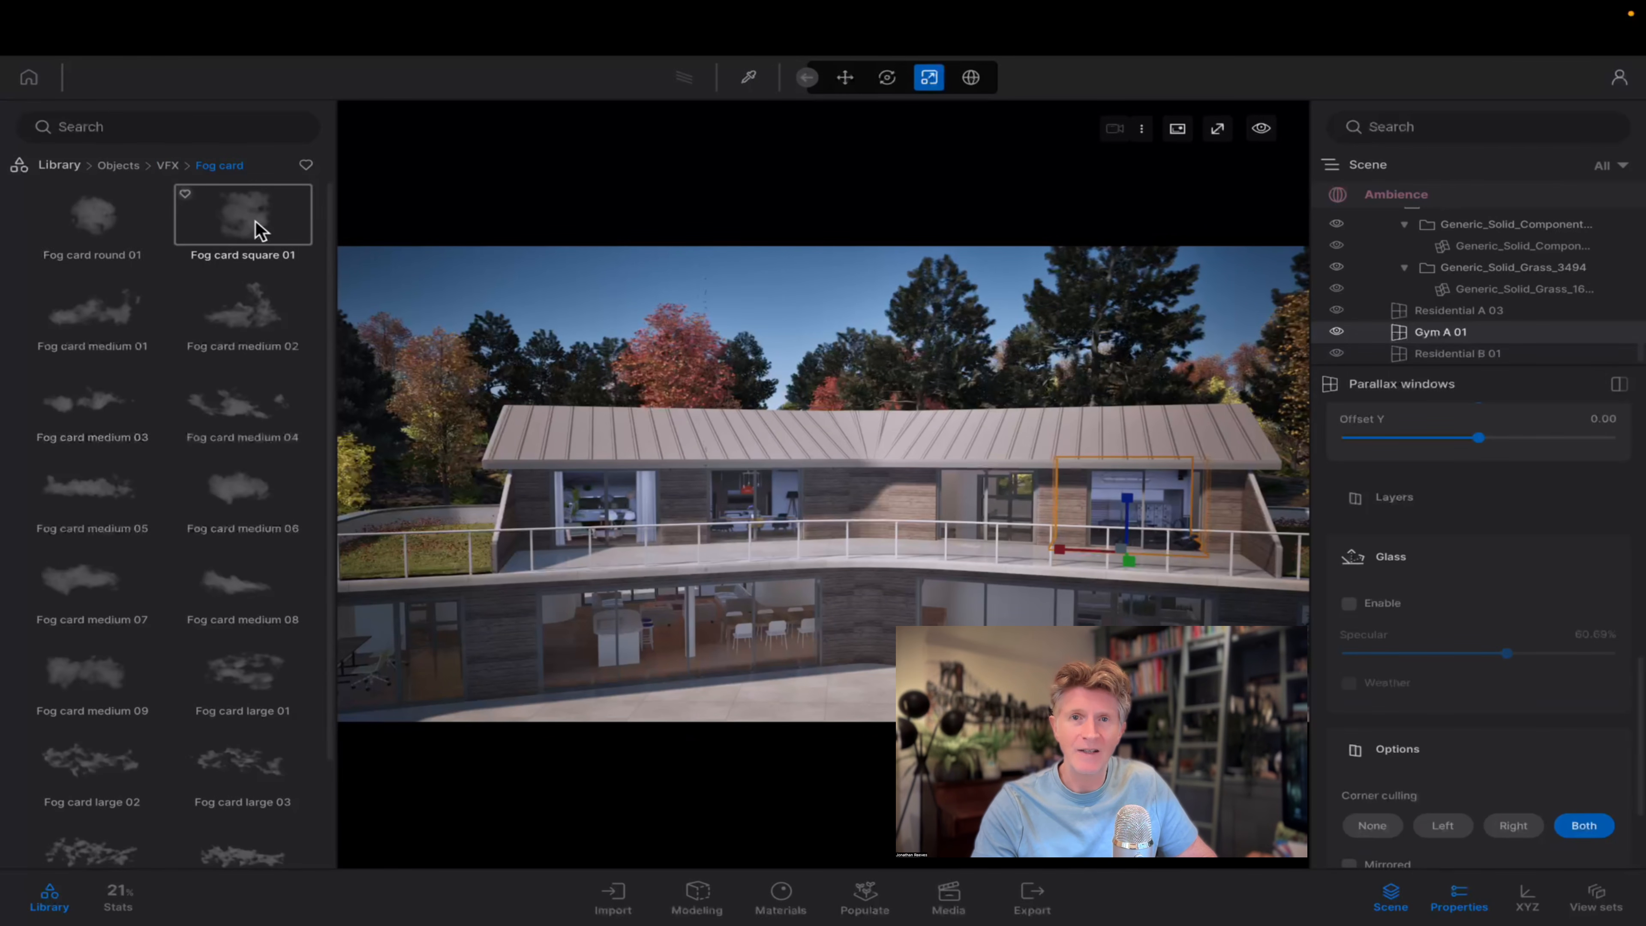
Add a Fog card square 01 on the terrace in front of the house.
drag(726, 634, 860, 714)
scroll(850, 681, down, 6)
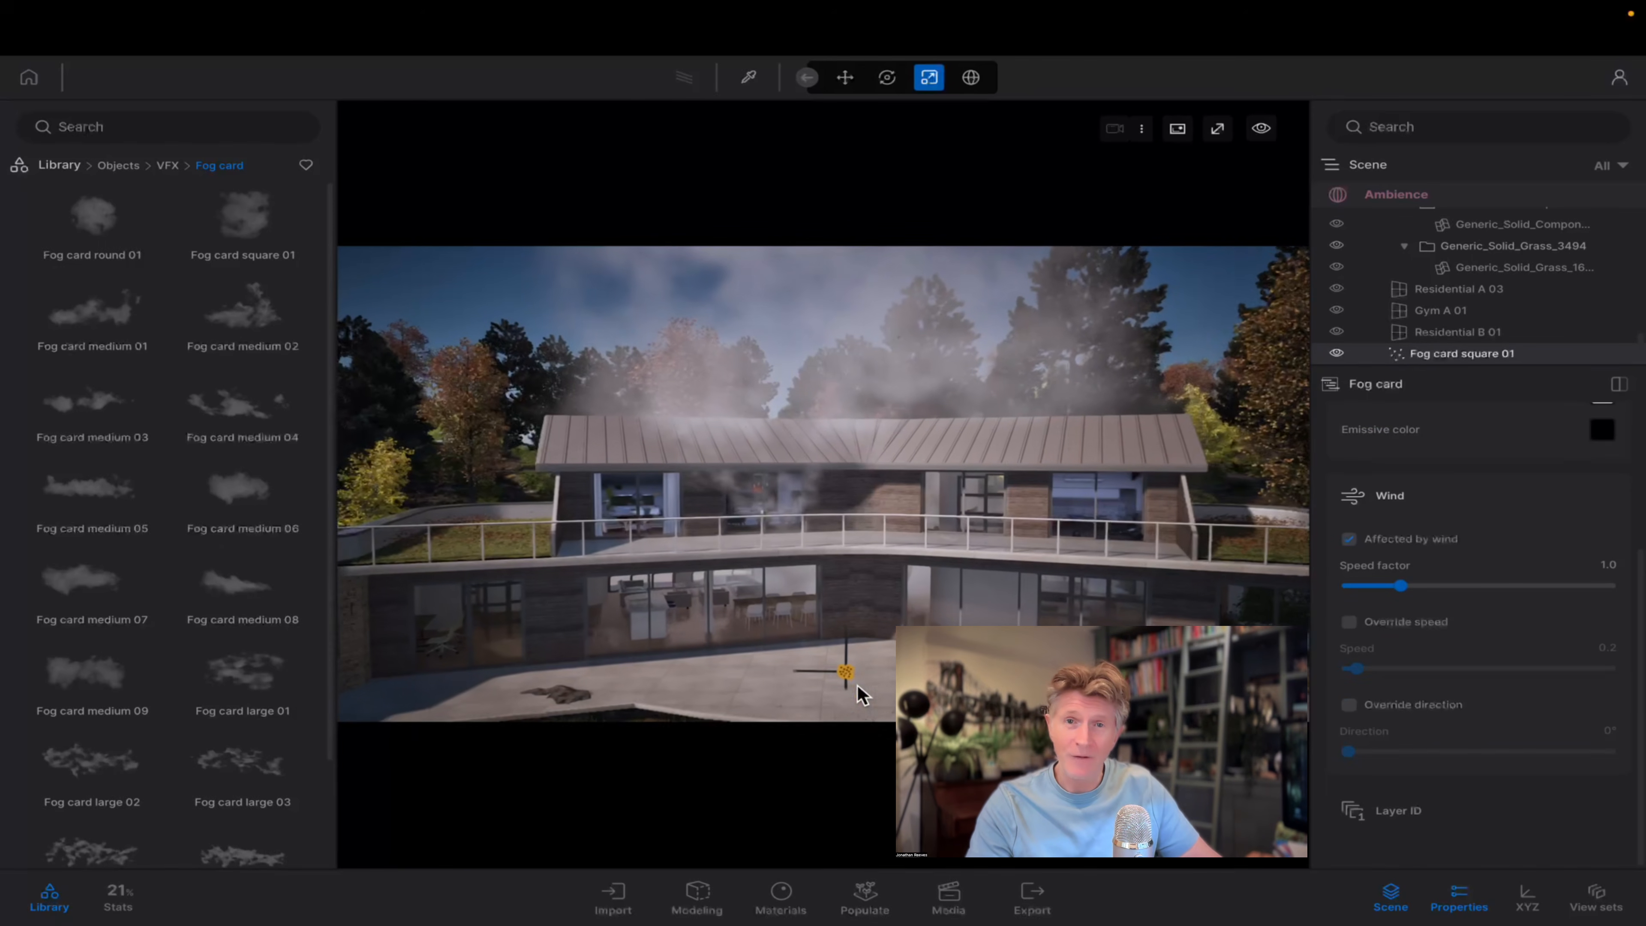
scroll(934, 508, down, 5)
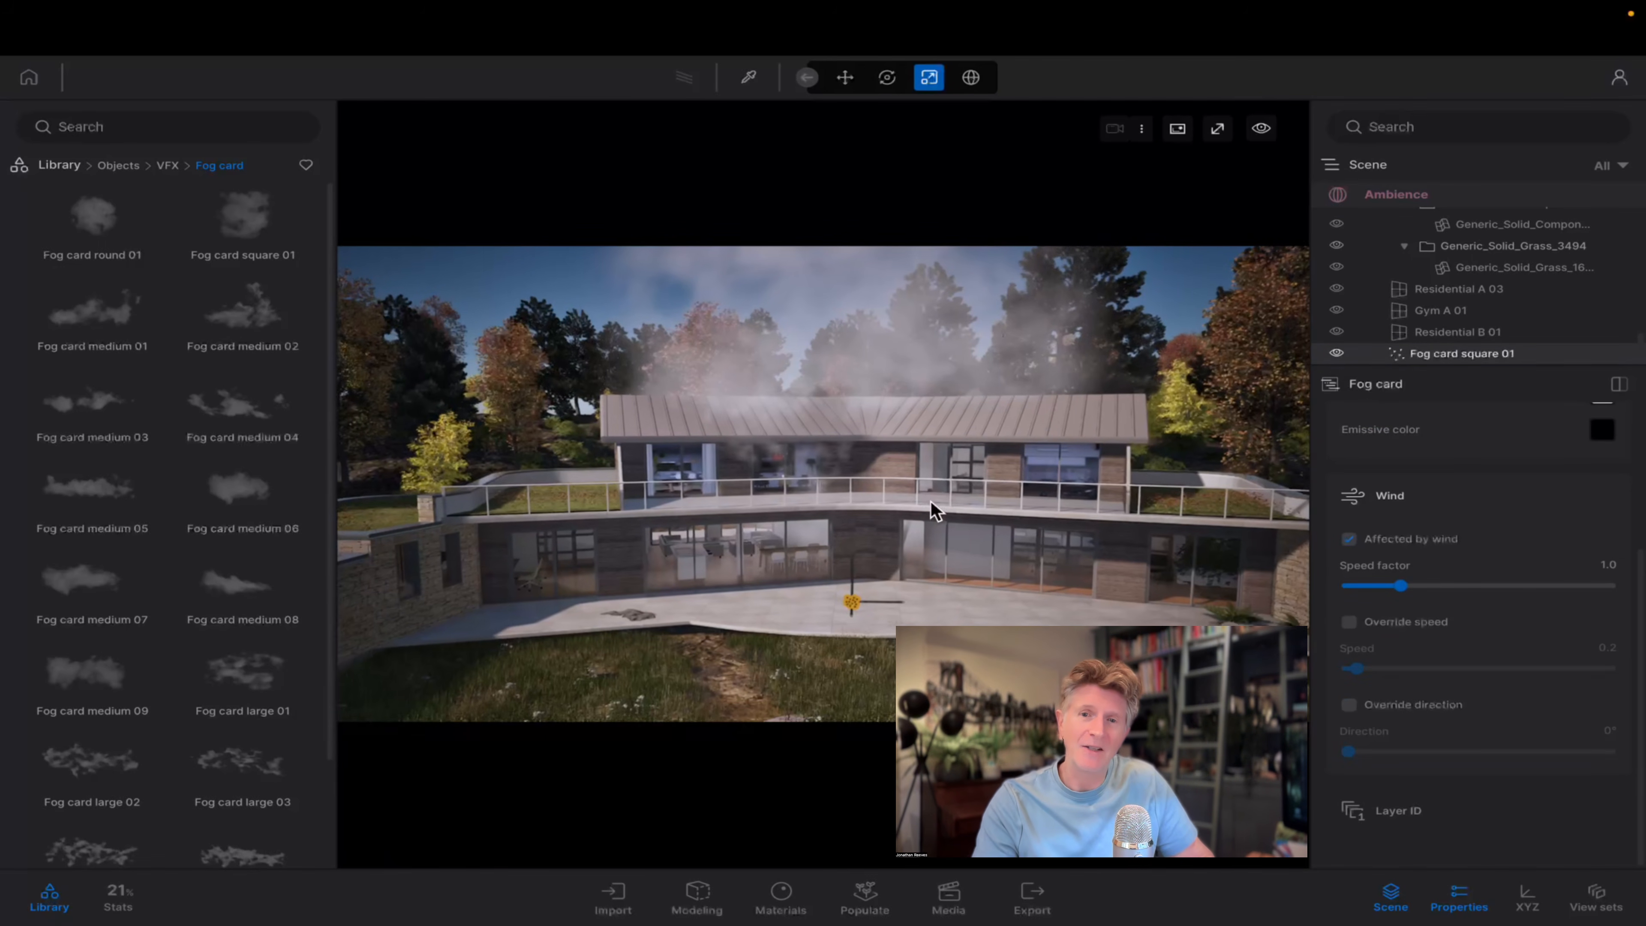
Move the square fog card to the left end of the house and copy it as an instance at the right end.
key(e)
key(e)
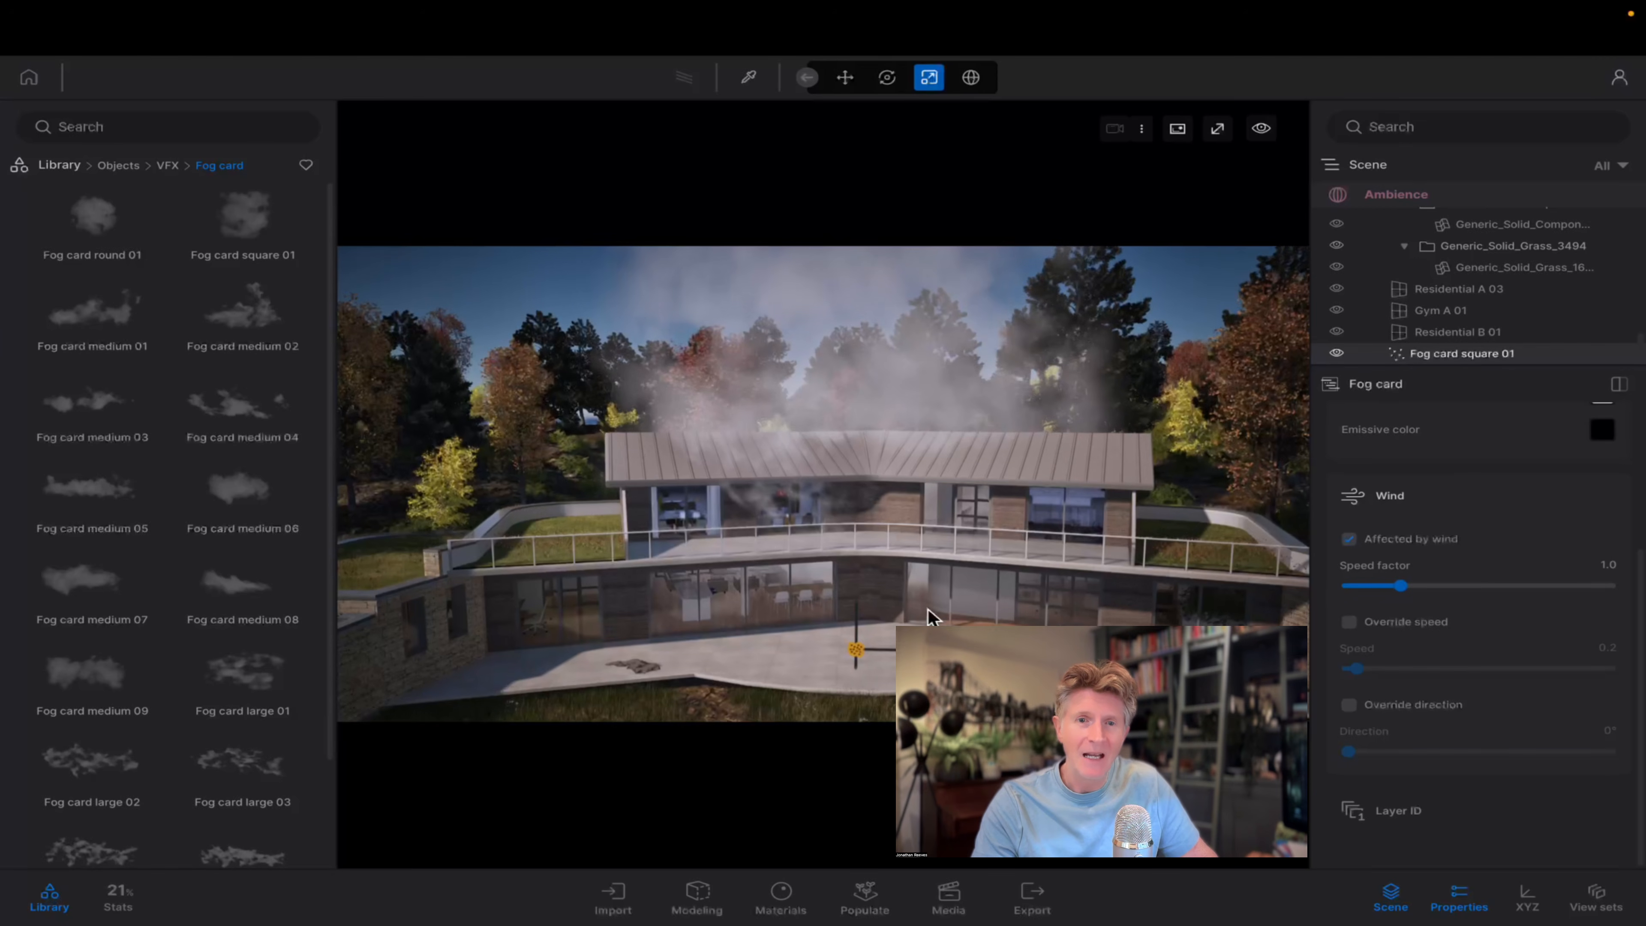
right_drag(927, 560, 927, 622)
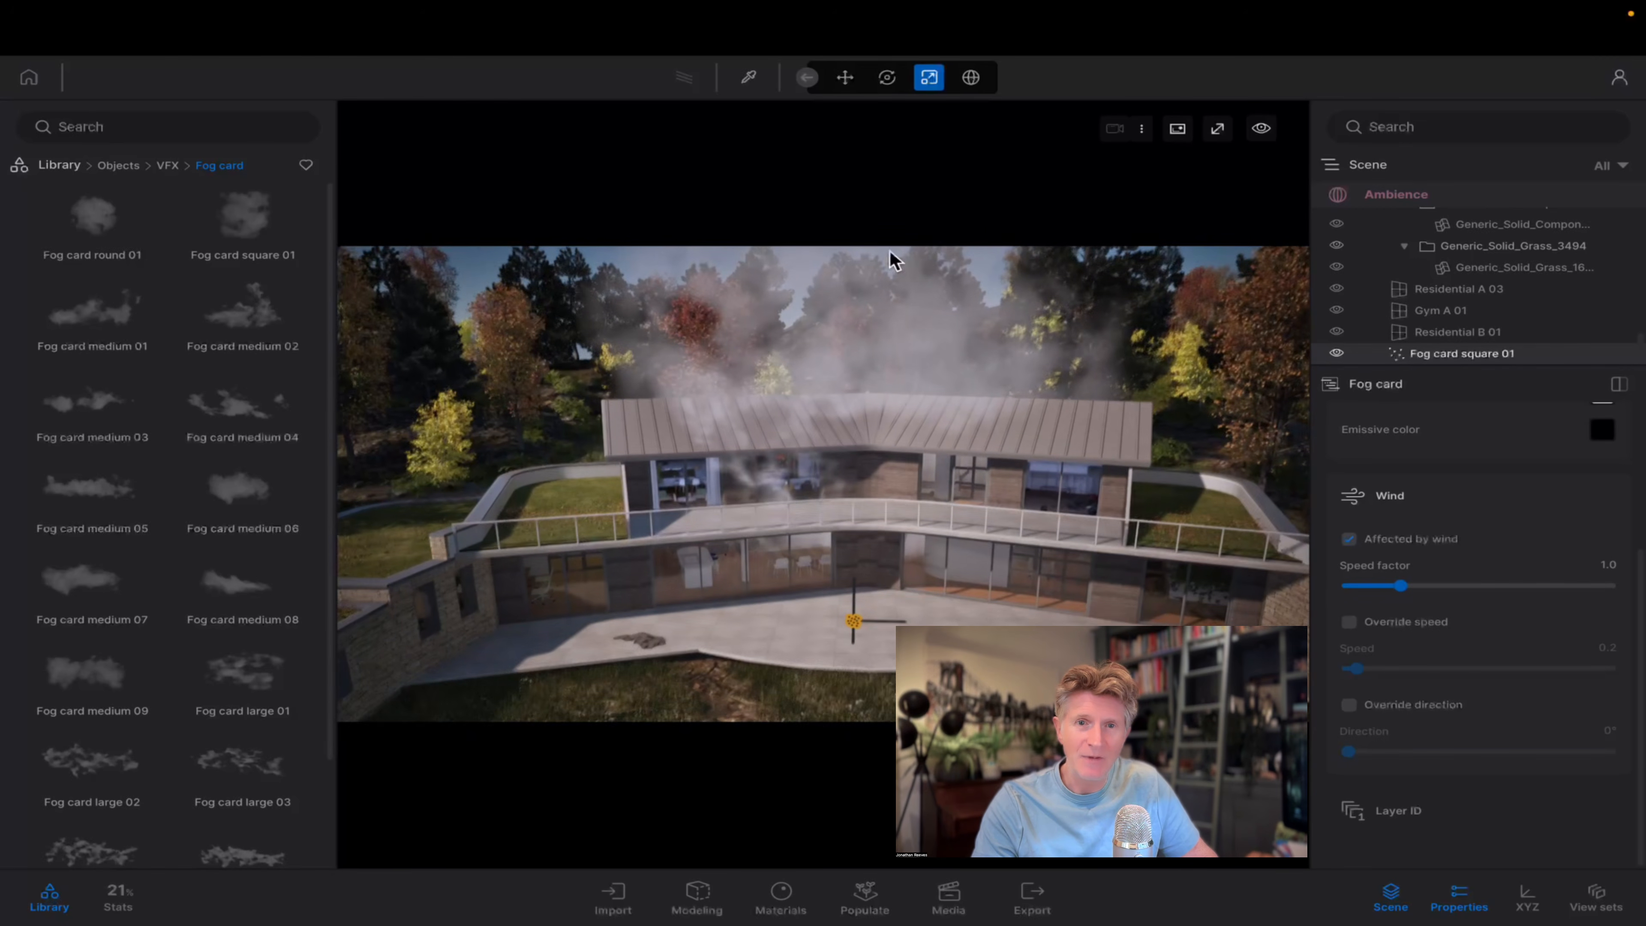
click(844, 78)
drag(860, 640, 581, 573)
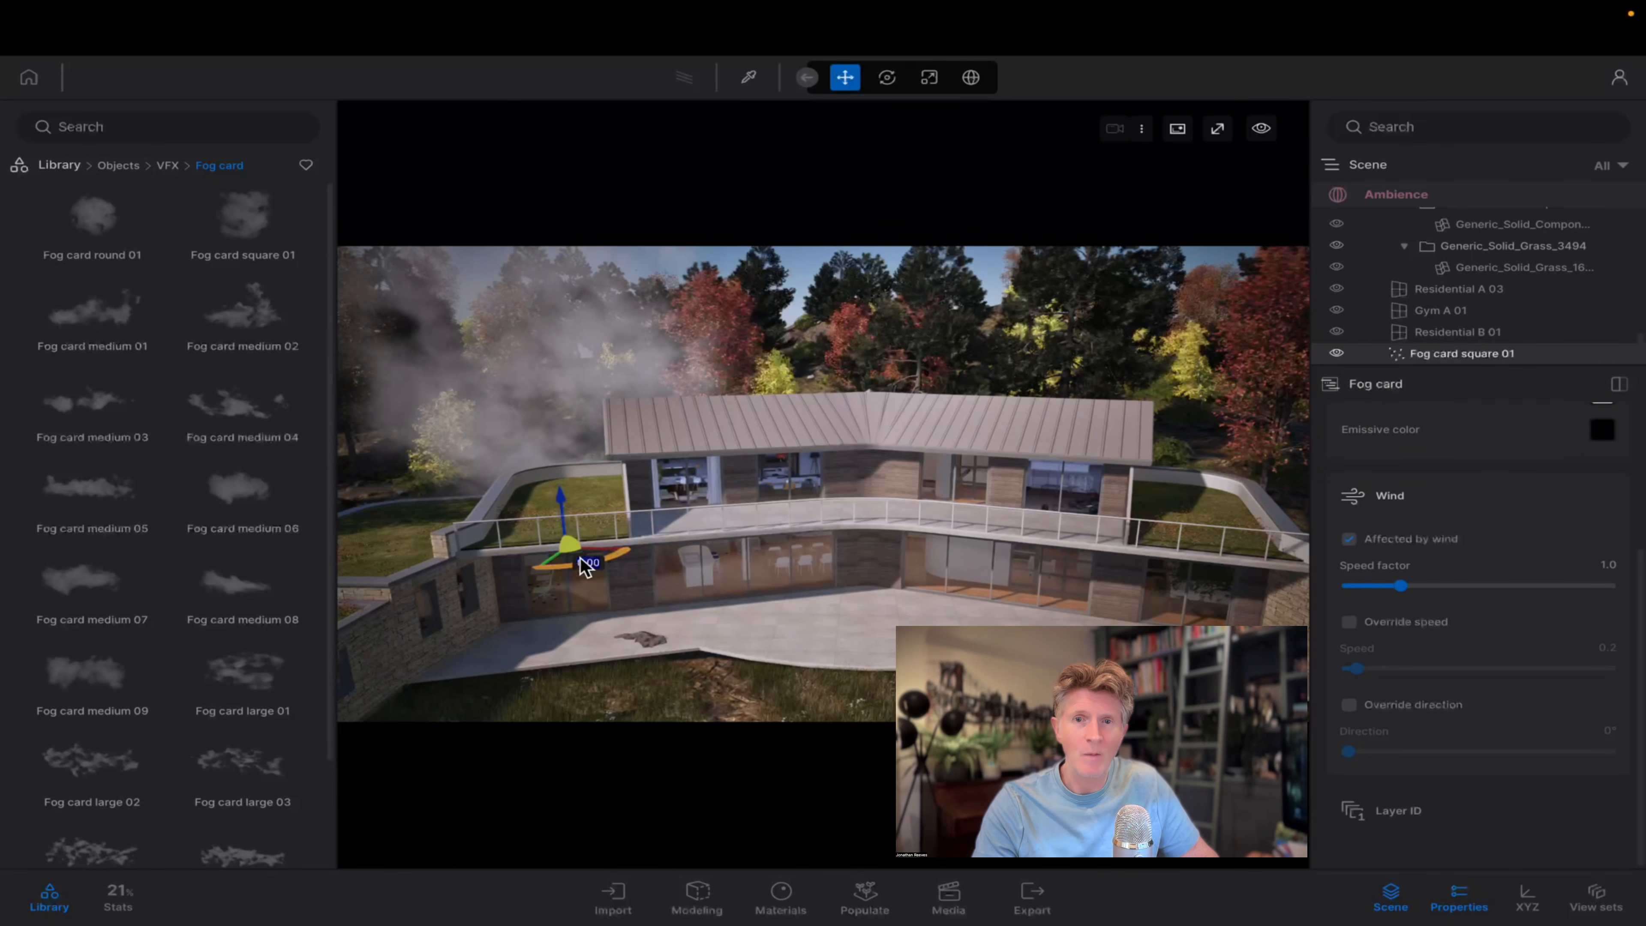
shift+drag(579, 553, 1106, 556)
click(893, 572)
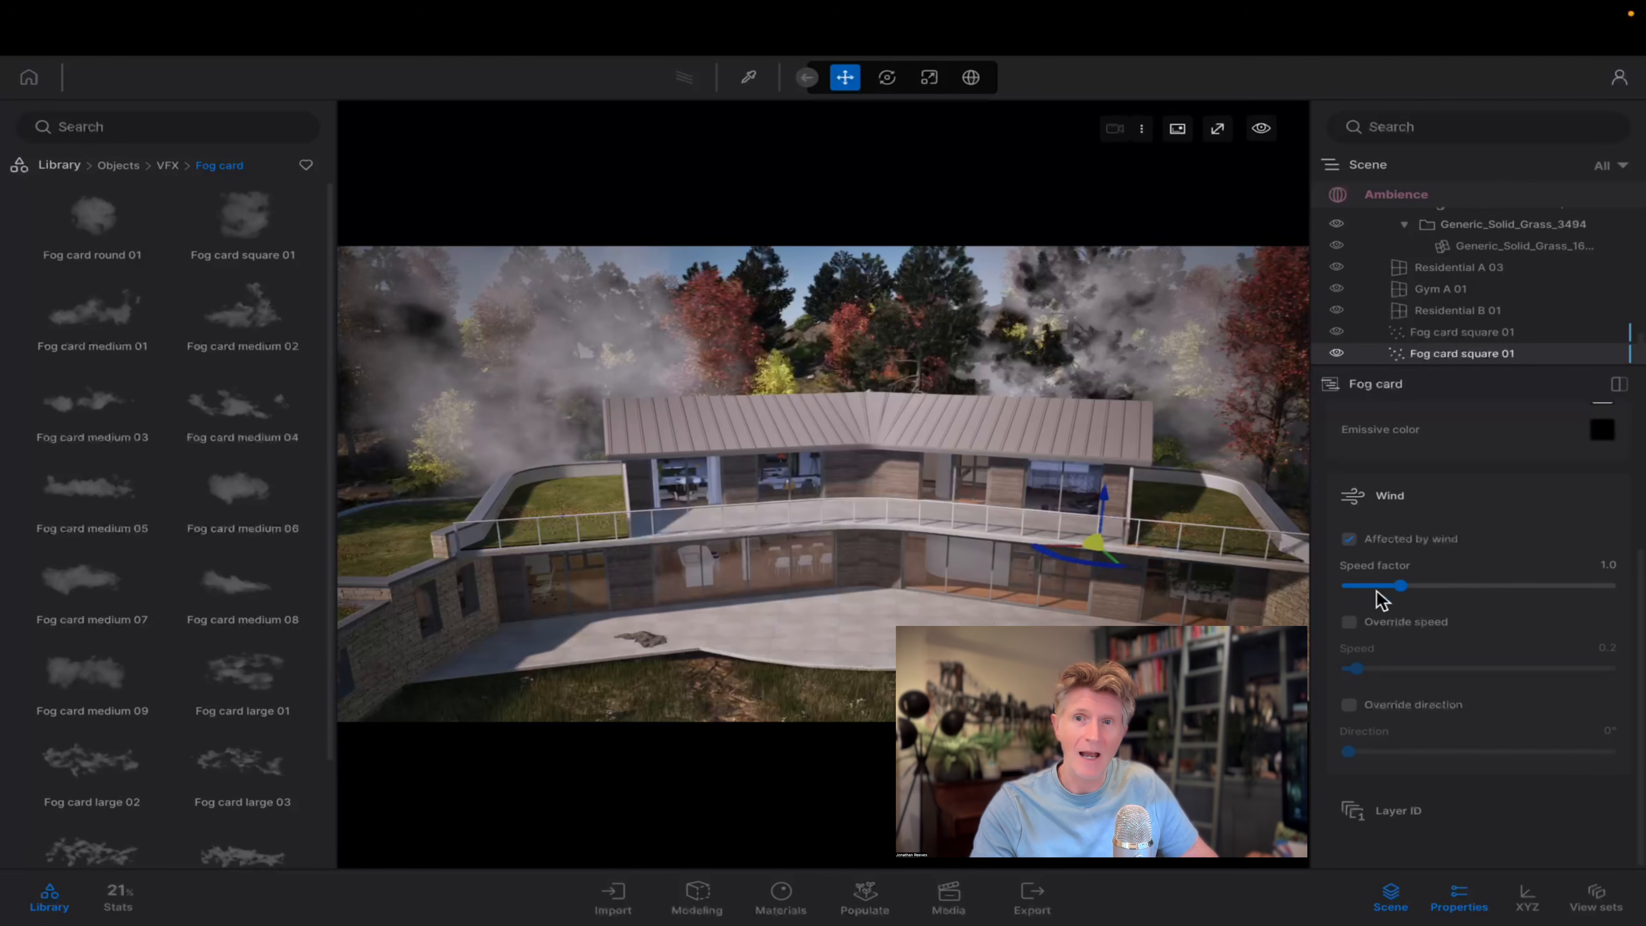
Set the copied fog card's wind speed factor to 3.4 and override its speed with 0.4.
drag(1400, 590, 1528, 586)
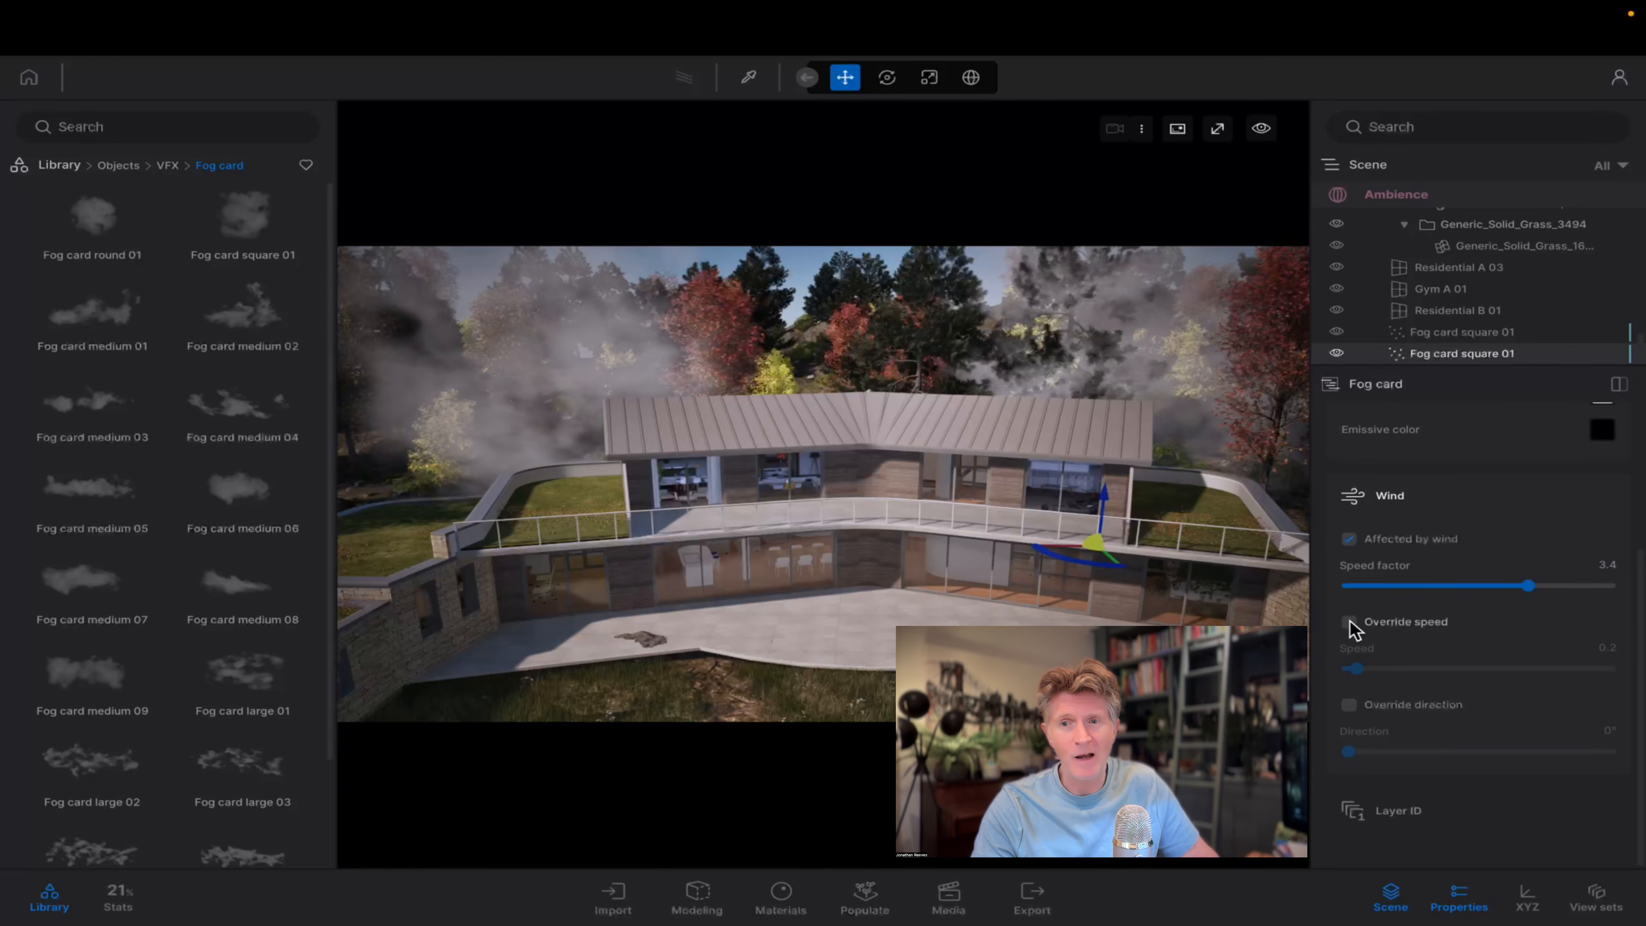
click(1350, 623)
mouse_move(1356, 669)
mouse_down()
mouse_move(1553, 669)
mouse_move(1370, 671)
mouse_up()
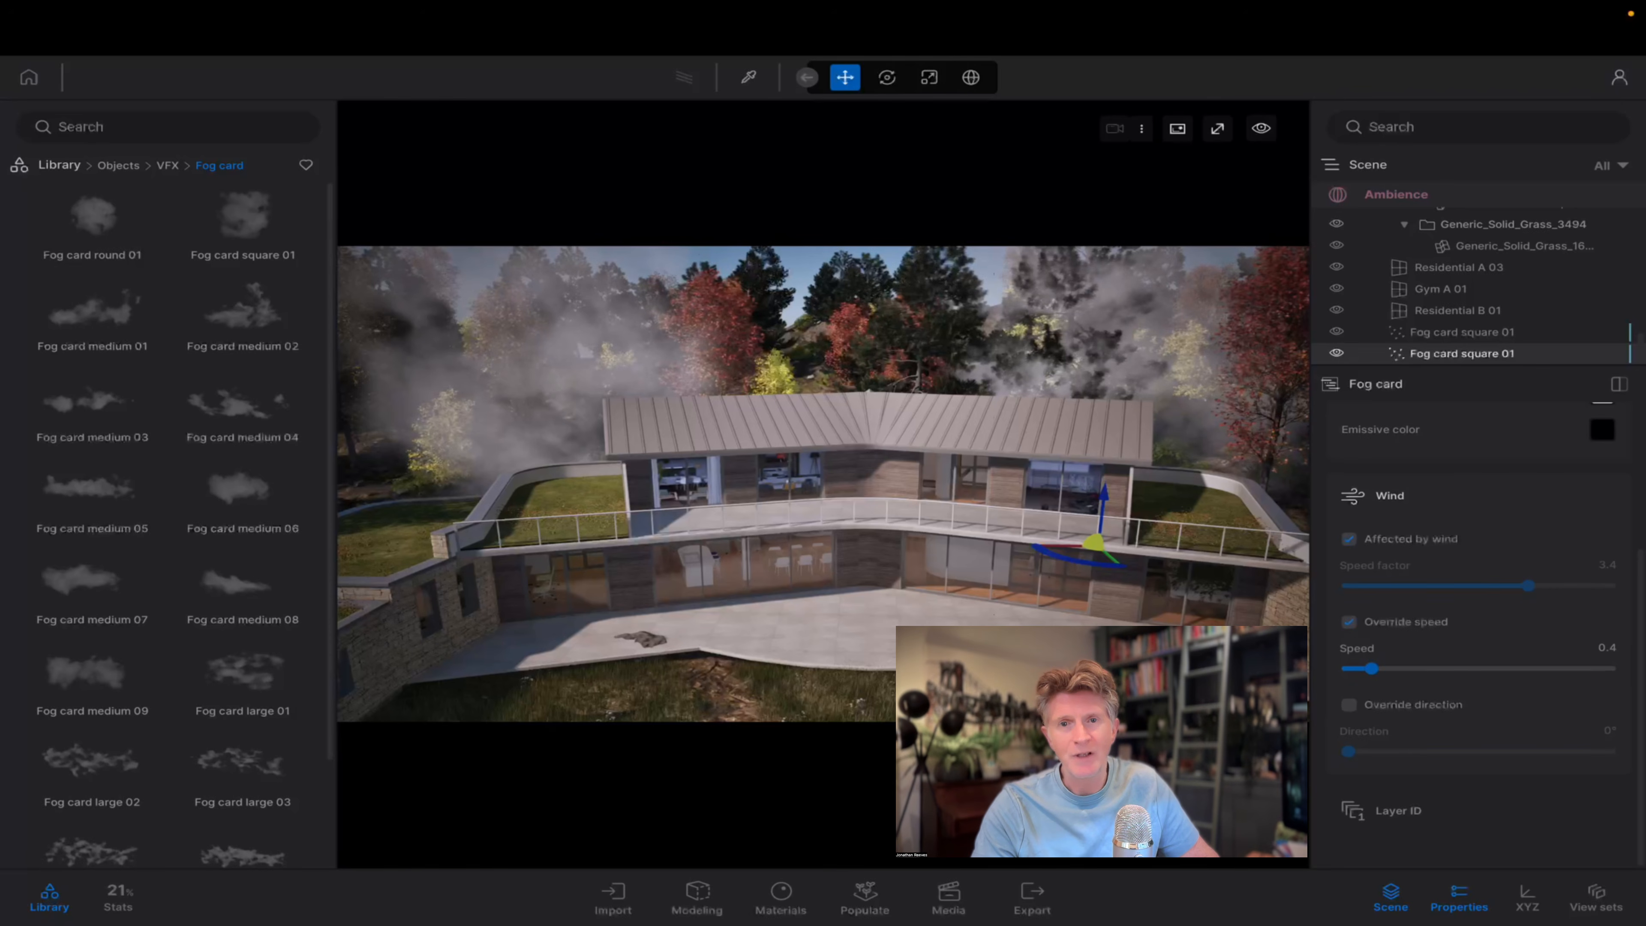
Add a Fog card medium 08 in front of the house and move it right, beside the trees along the rocky shore.
scroll(810, 656, down, 4)
right_drag(796, 694, 810, 653)
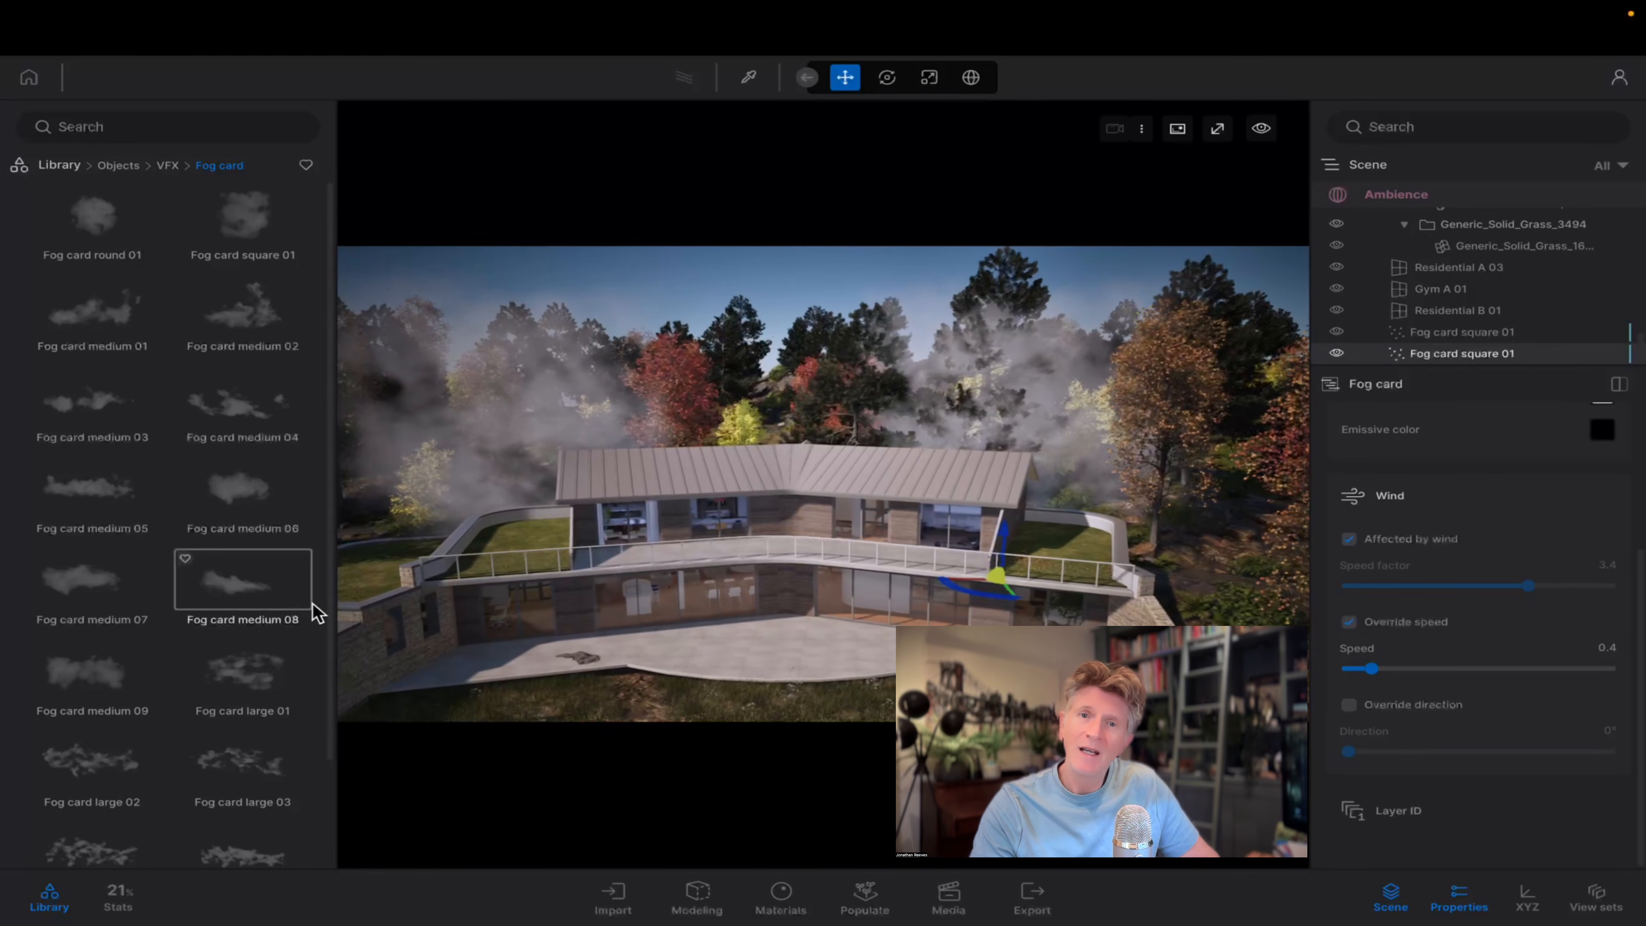
drag(313, 606, 765, 674)
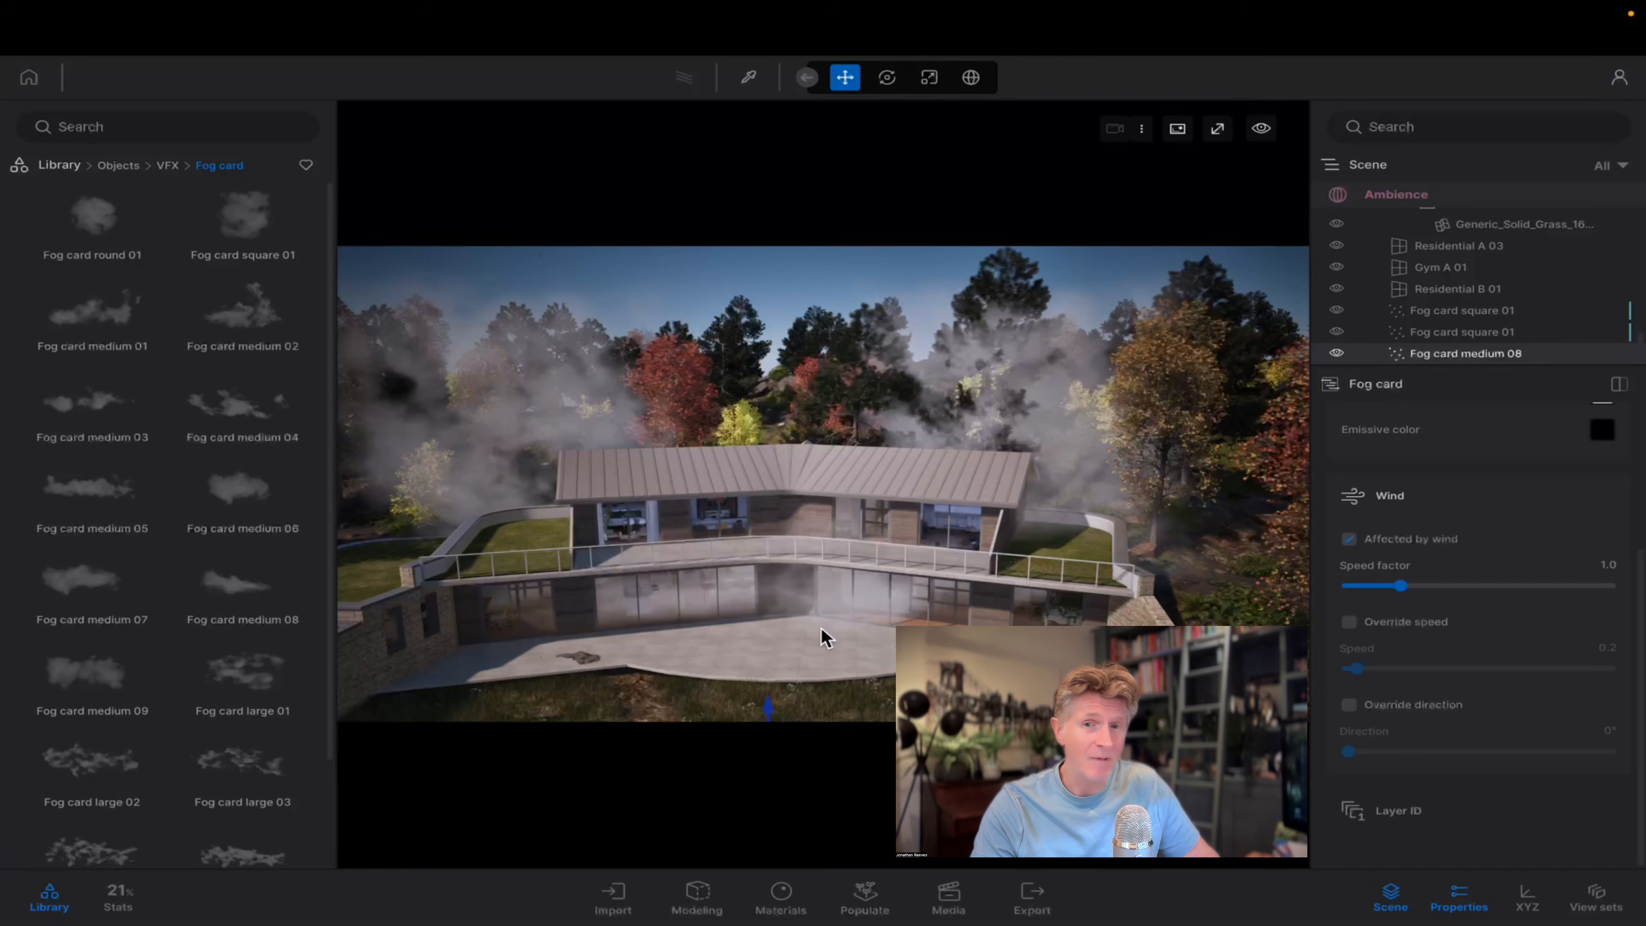
scroll(821, 629, down, 2)
right_drag(817, 637, 823, 630)
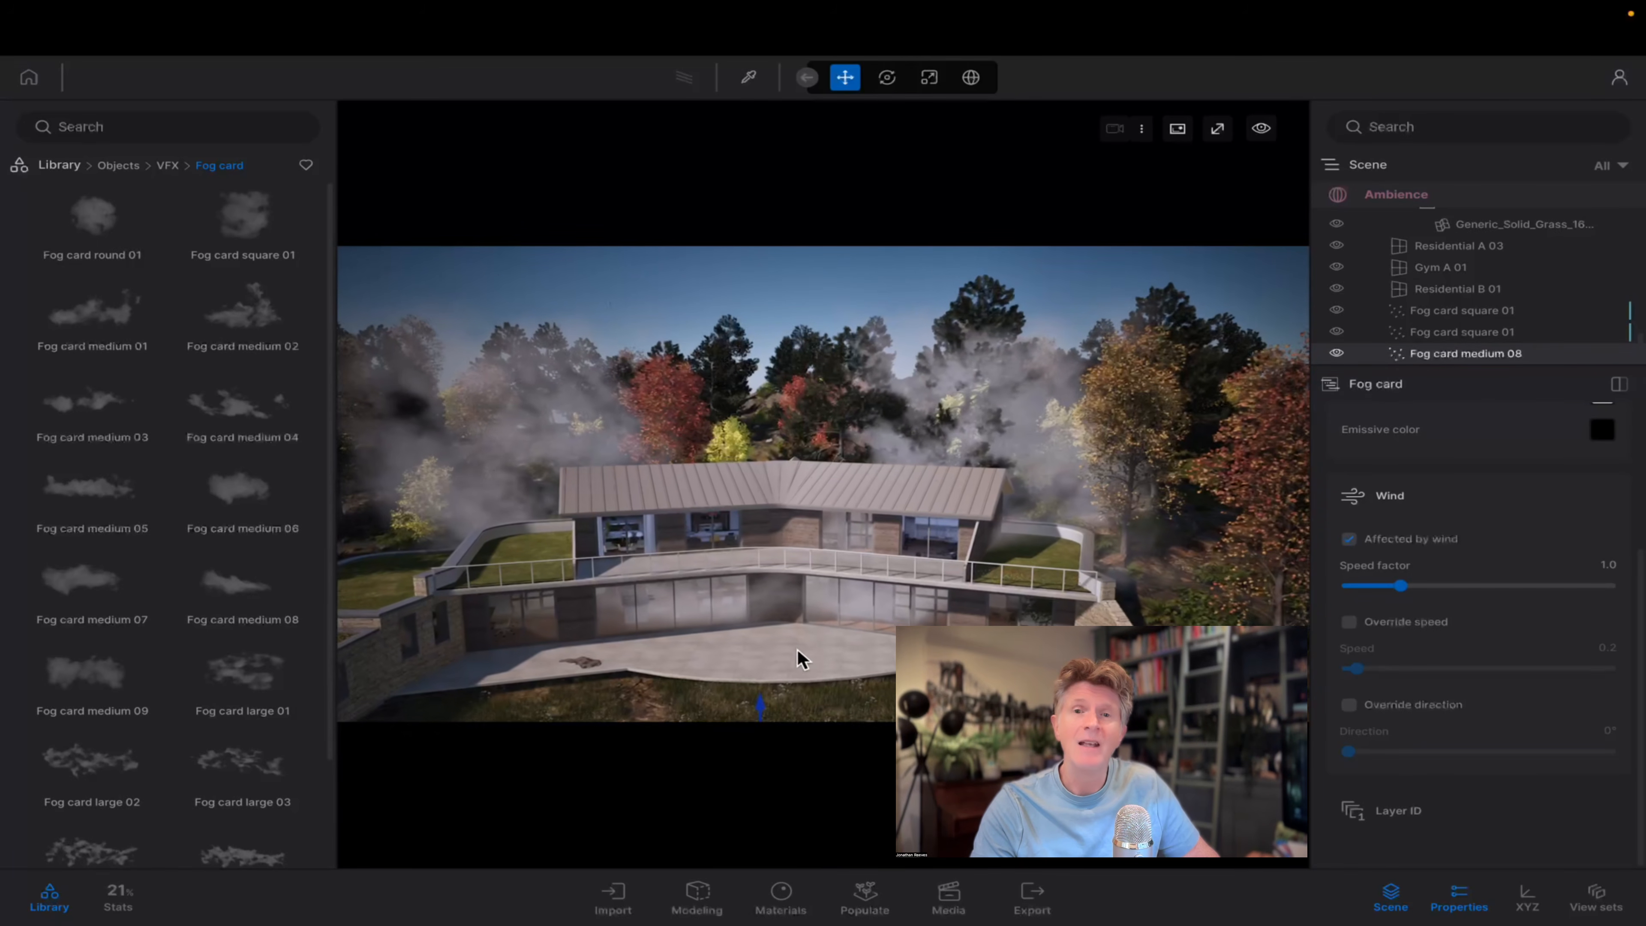
middle_drag(797, 650, 745, 564)
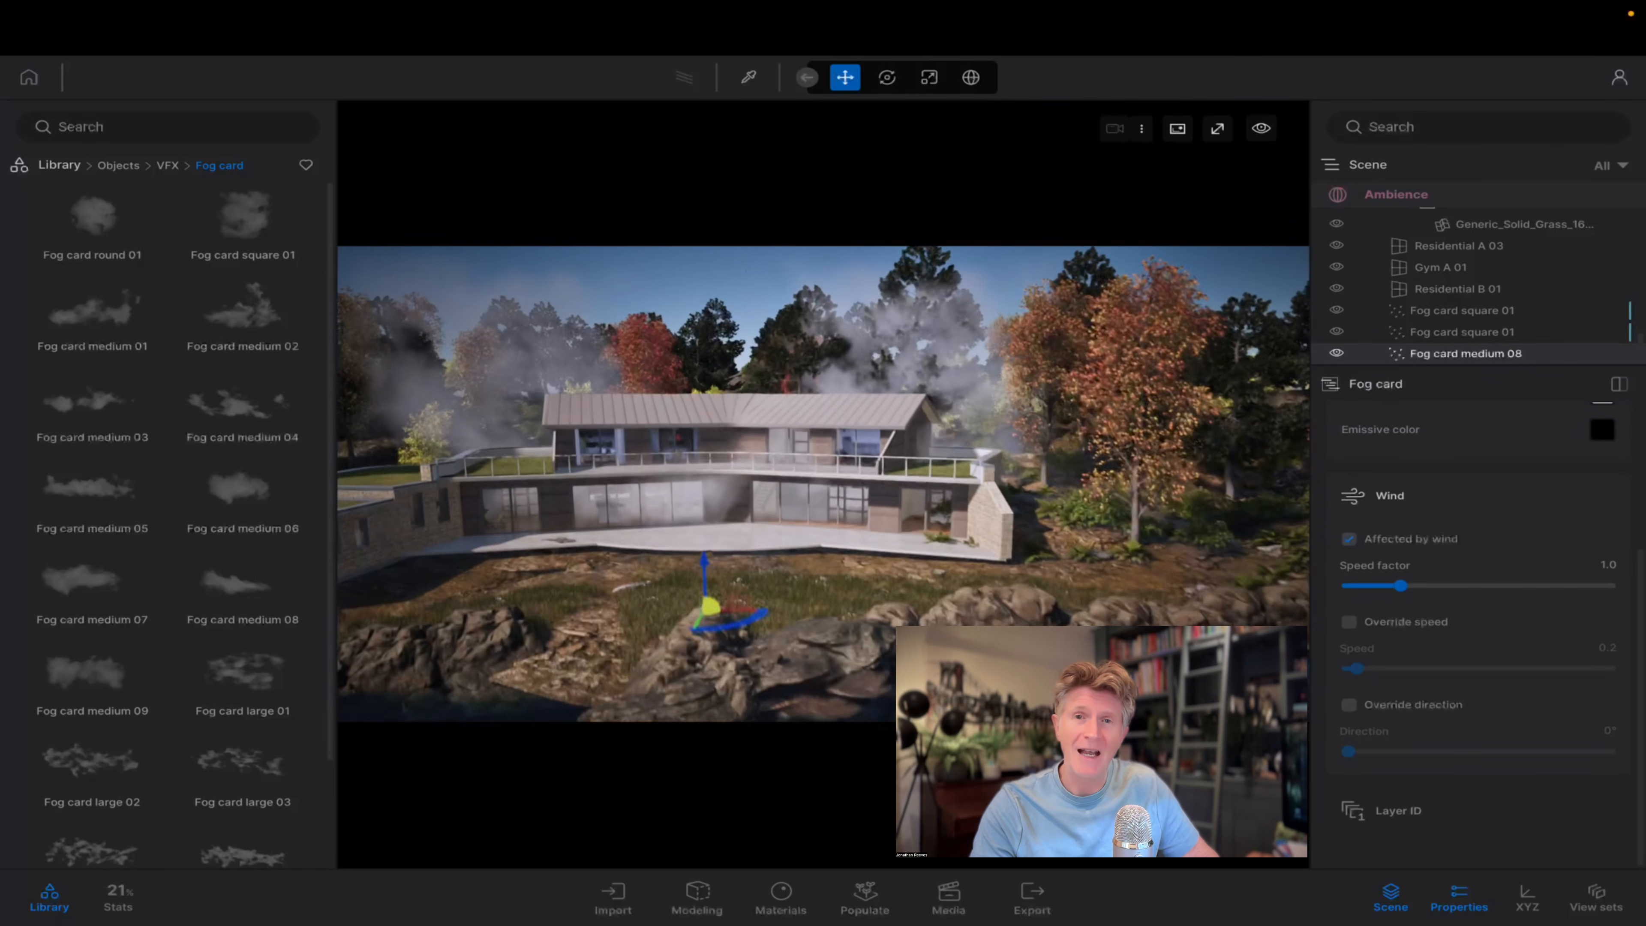
key(s)
key(d)
drag(674, 596, 1010, 639)
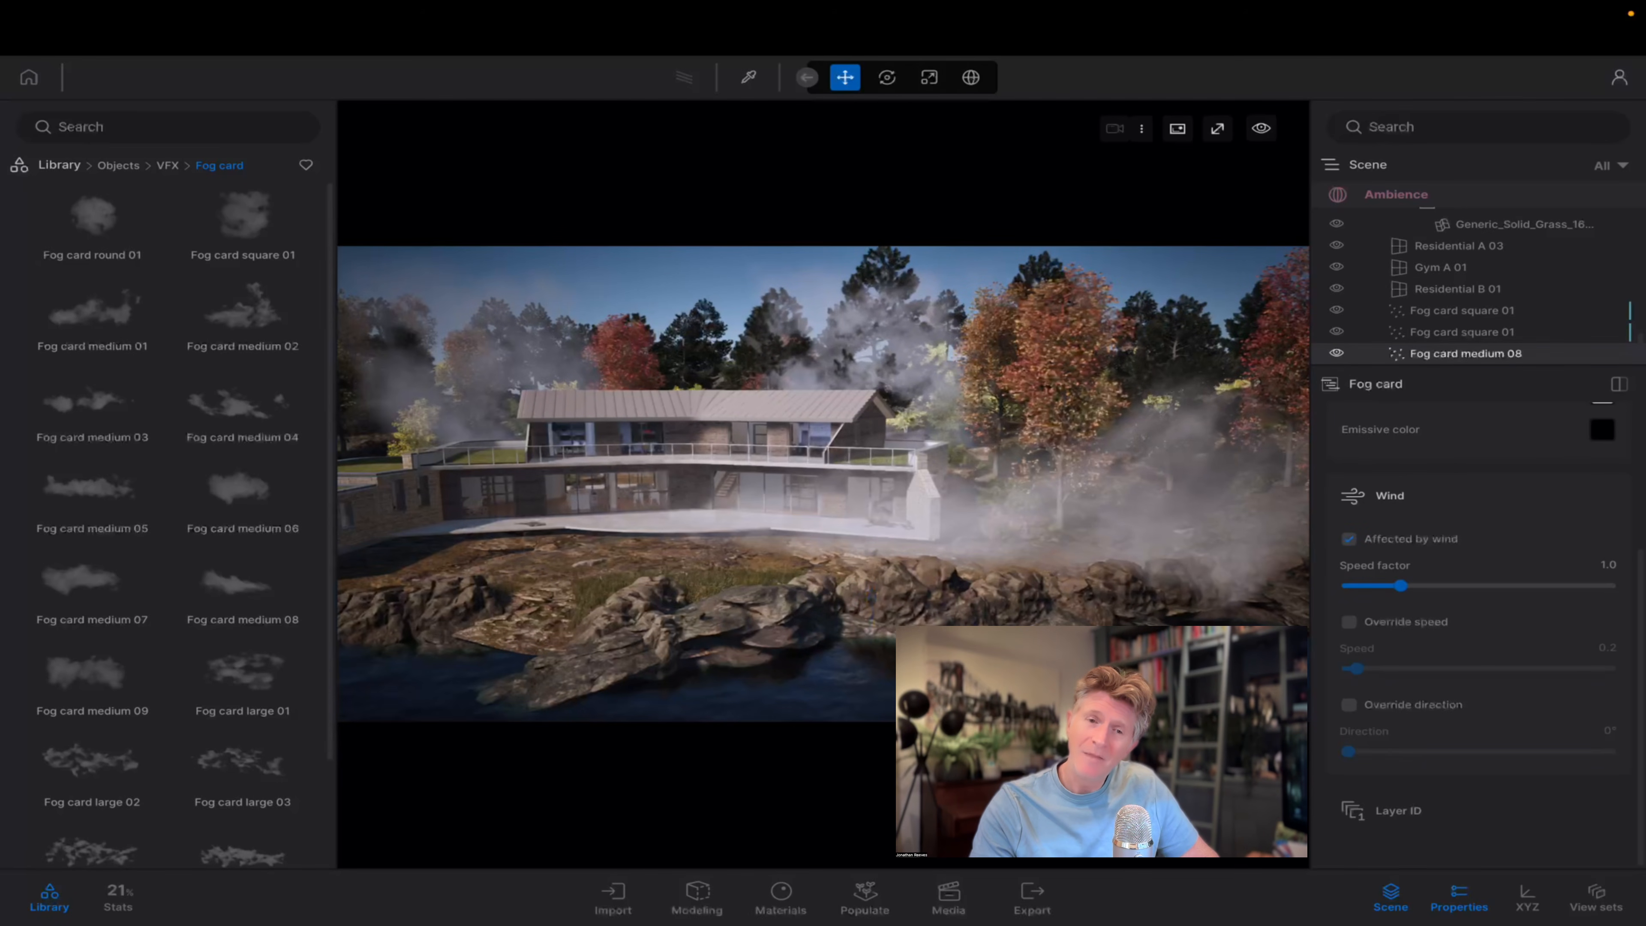
Add a Fog card medium 07 along the rocky shore at the left side of the house.
key(a)
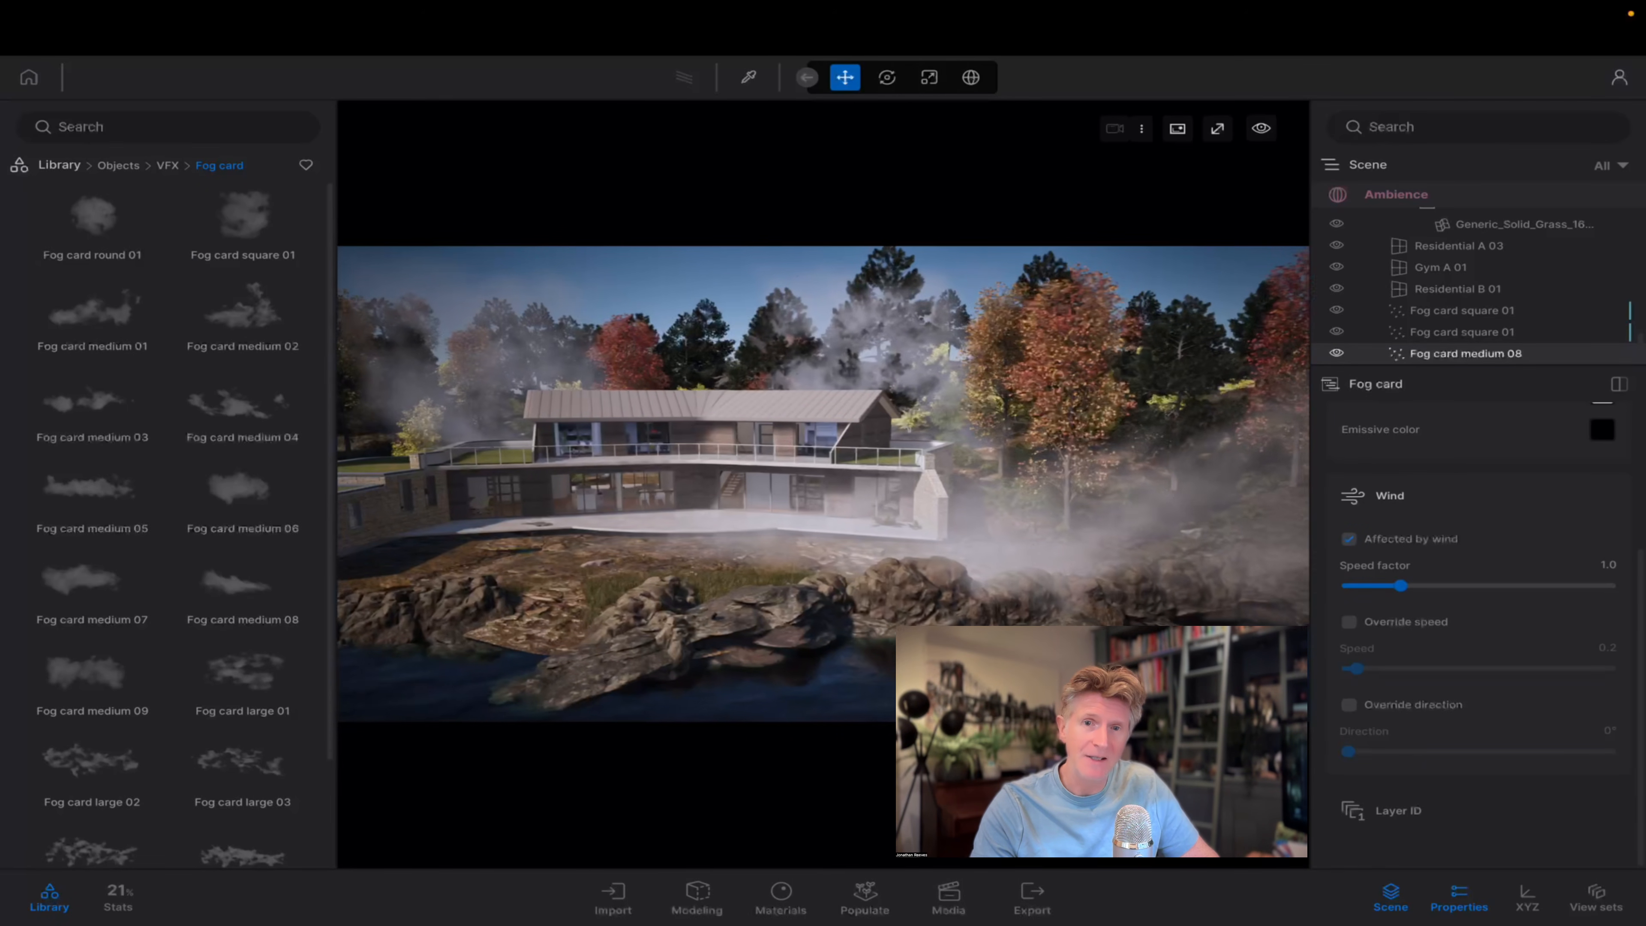
drag(110, 589, 486, 871)
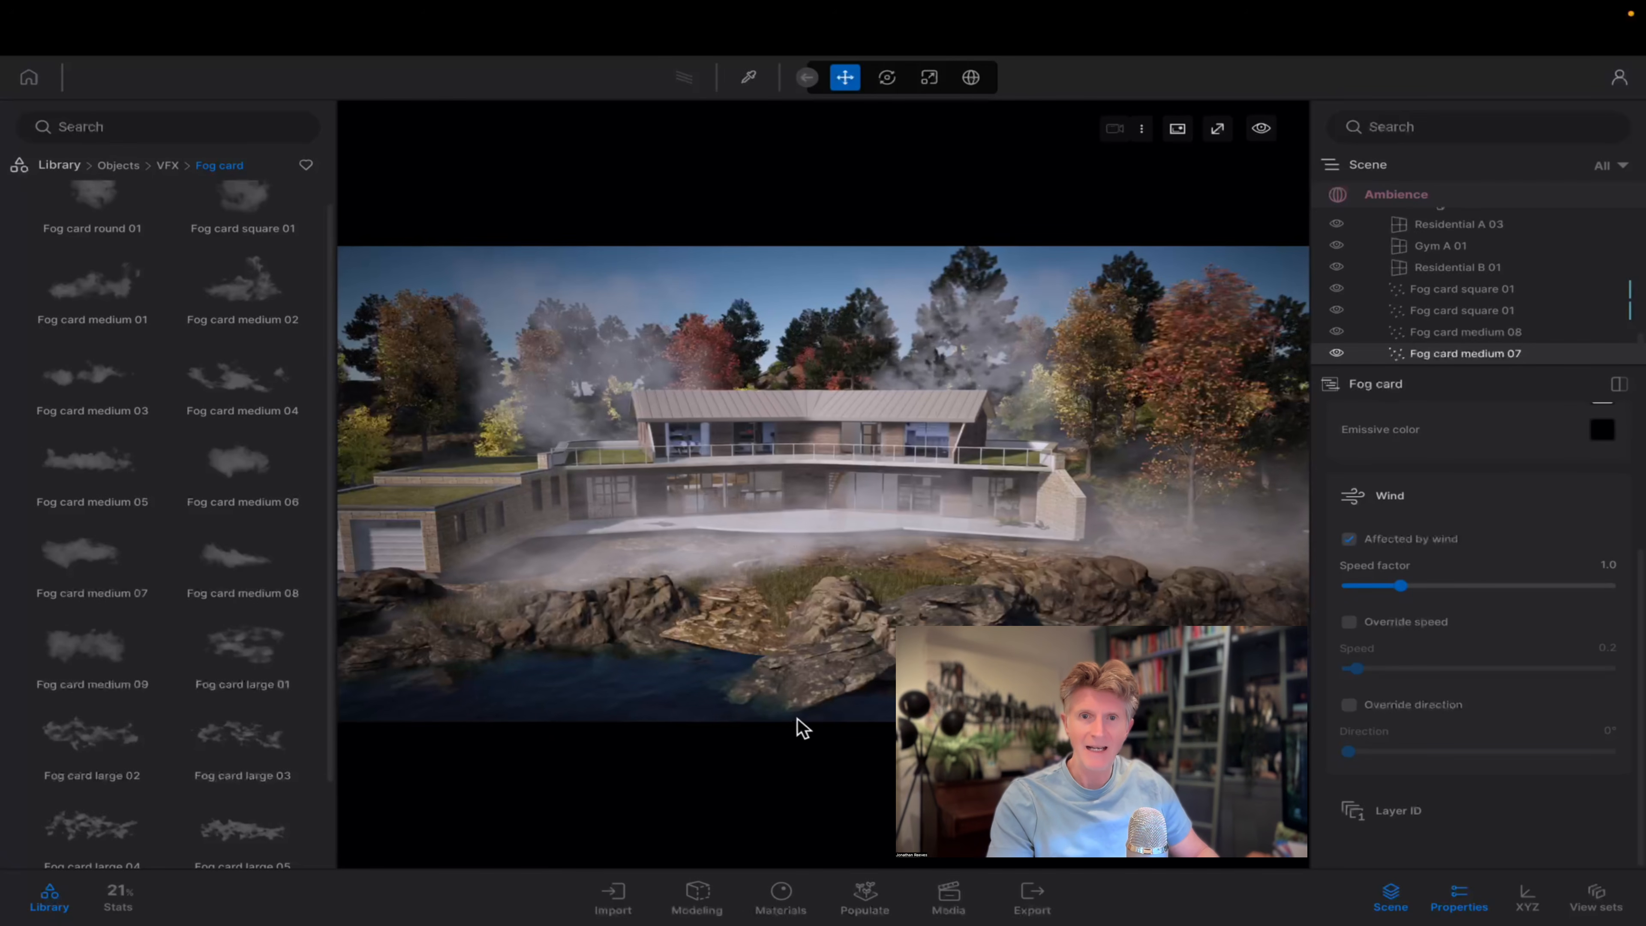
Examine the fog around the house in a full-screen view from across the lake.
click(1260, 130)
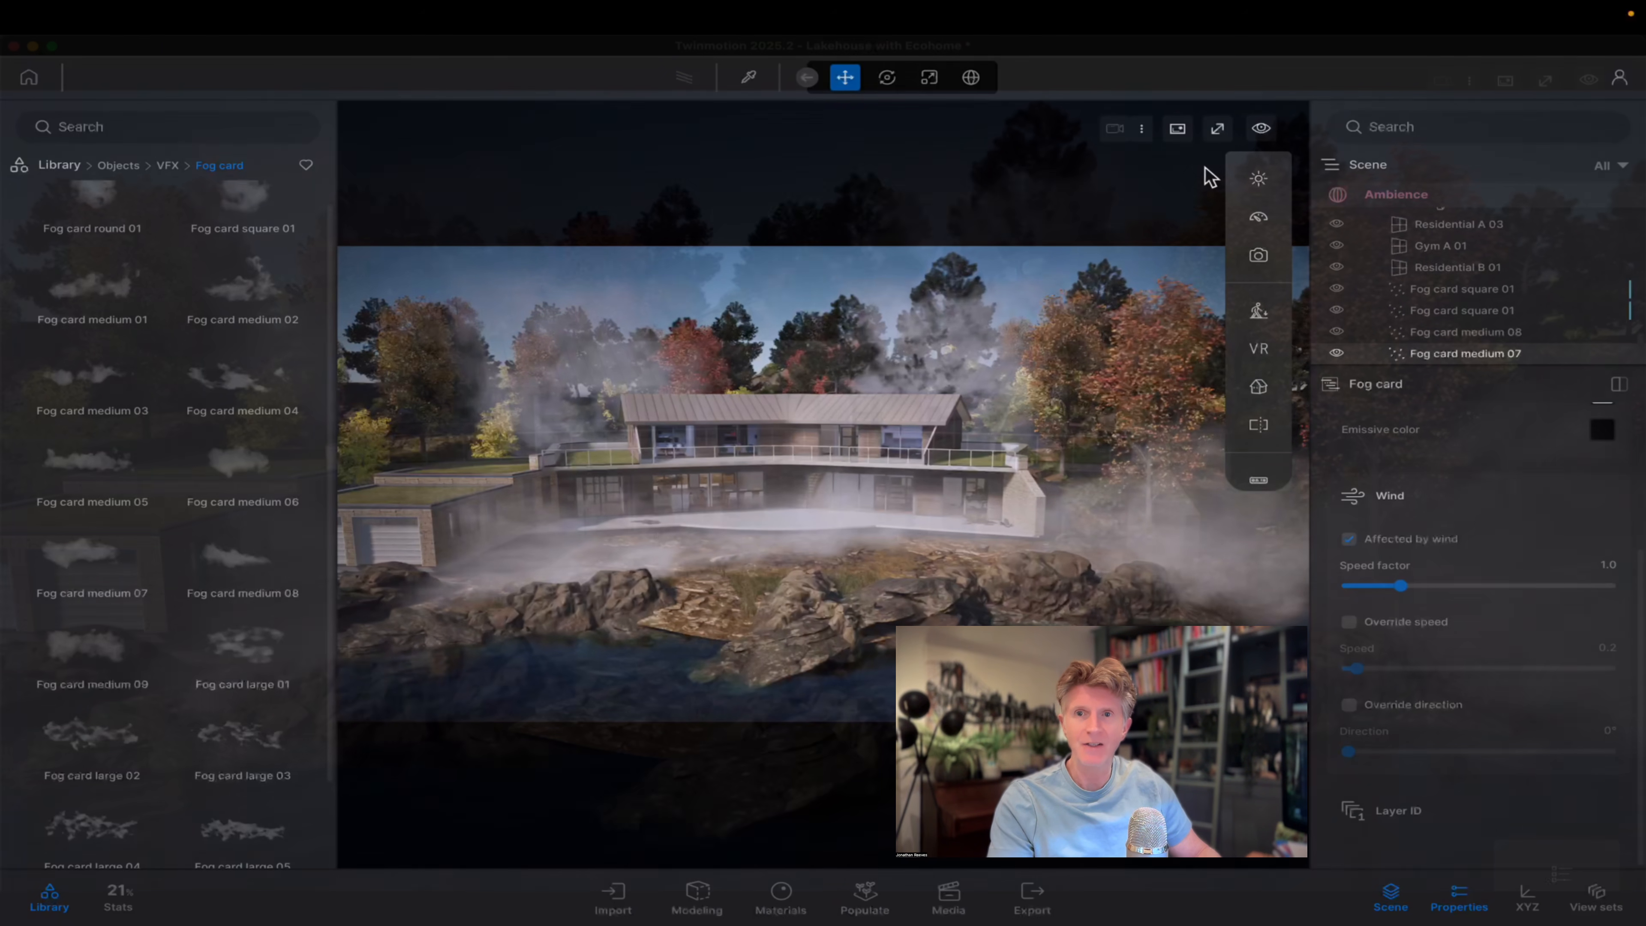
click(1218, 128)
key(Down)
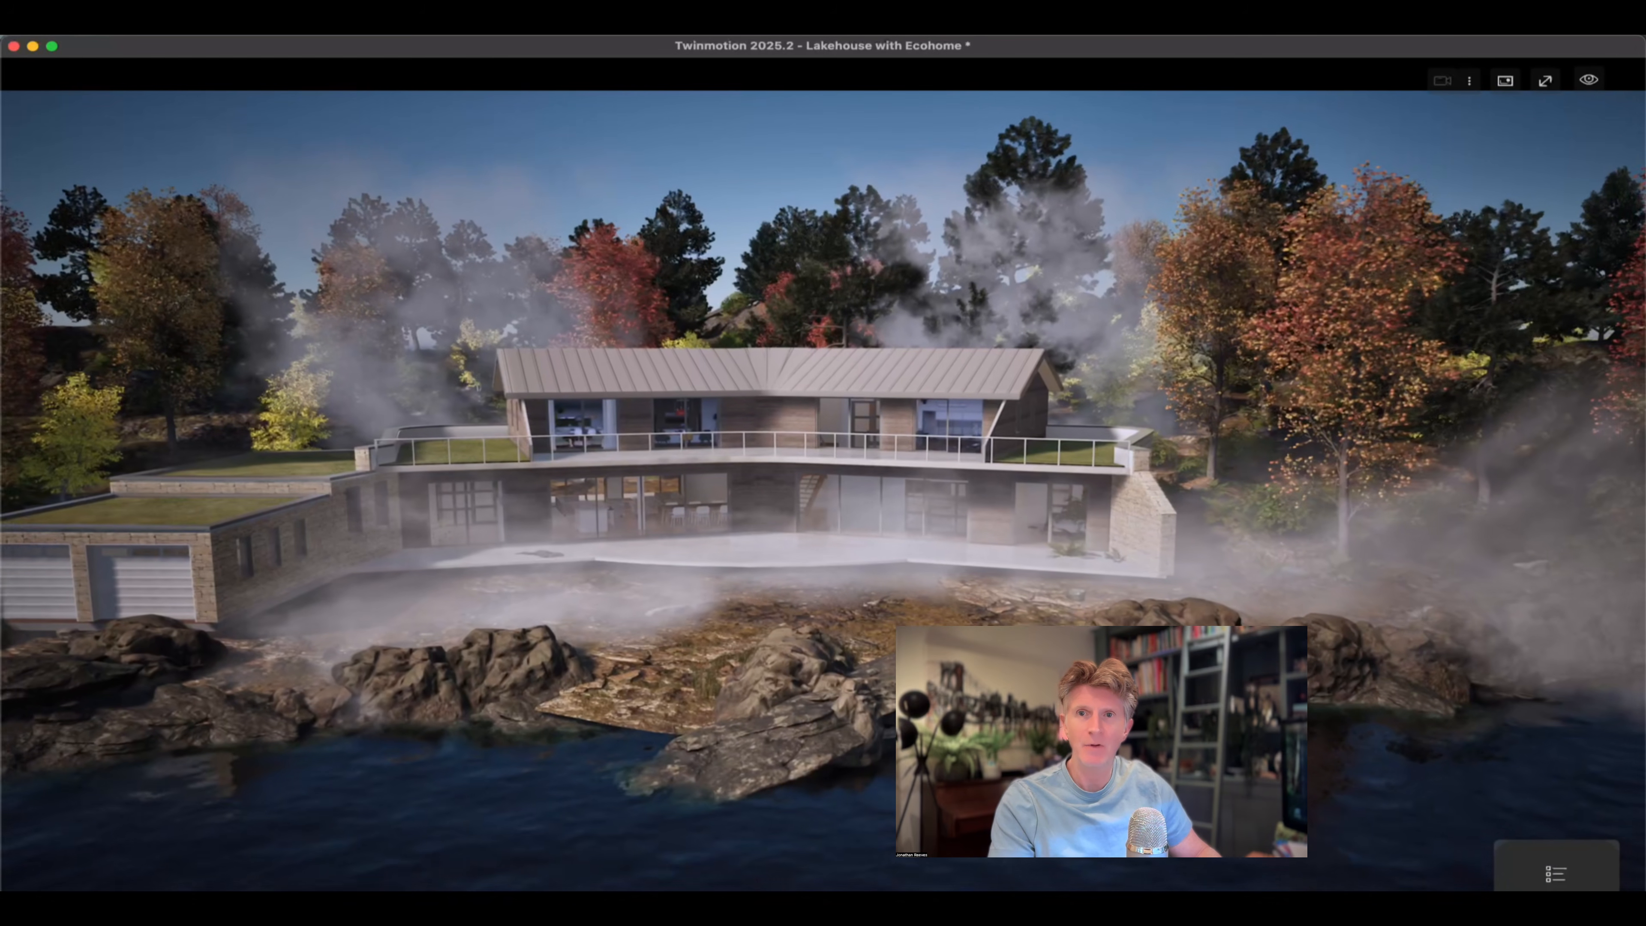
key(Right)
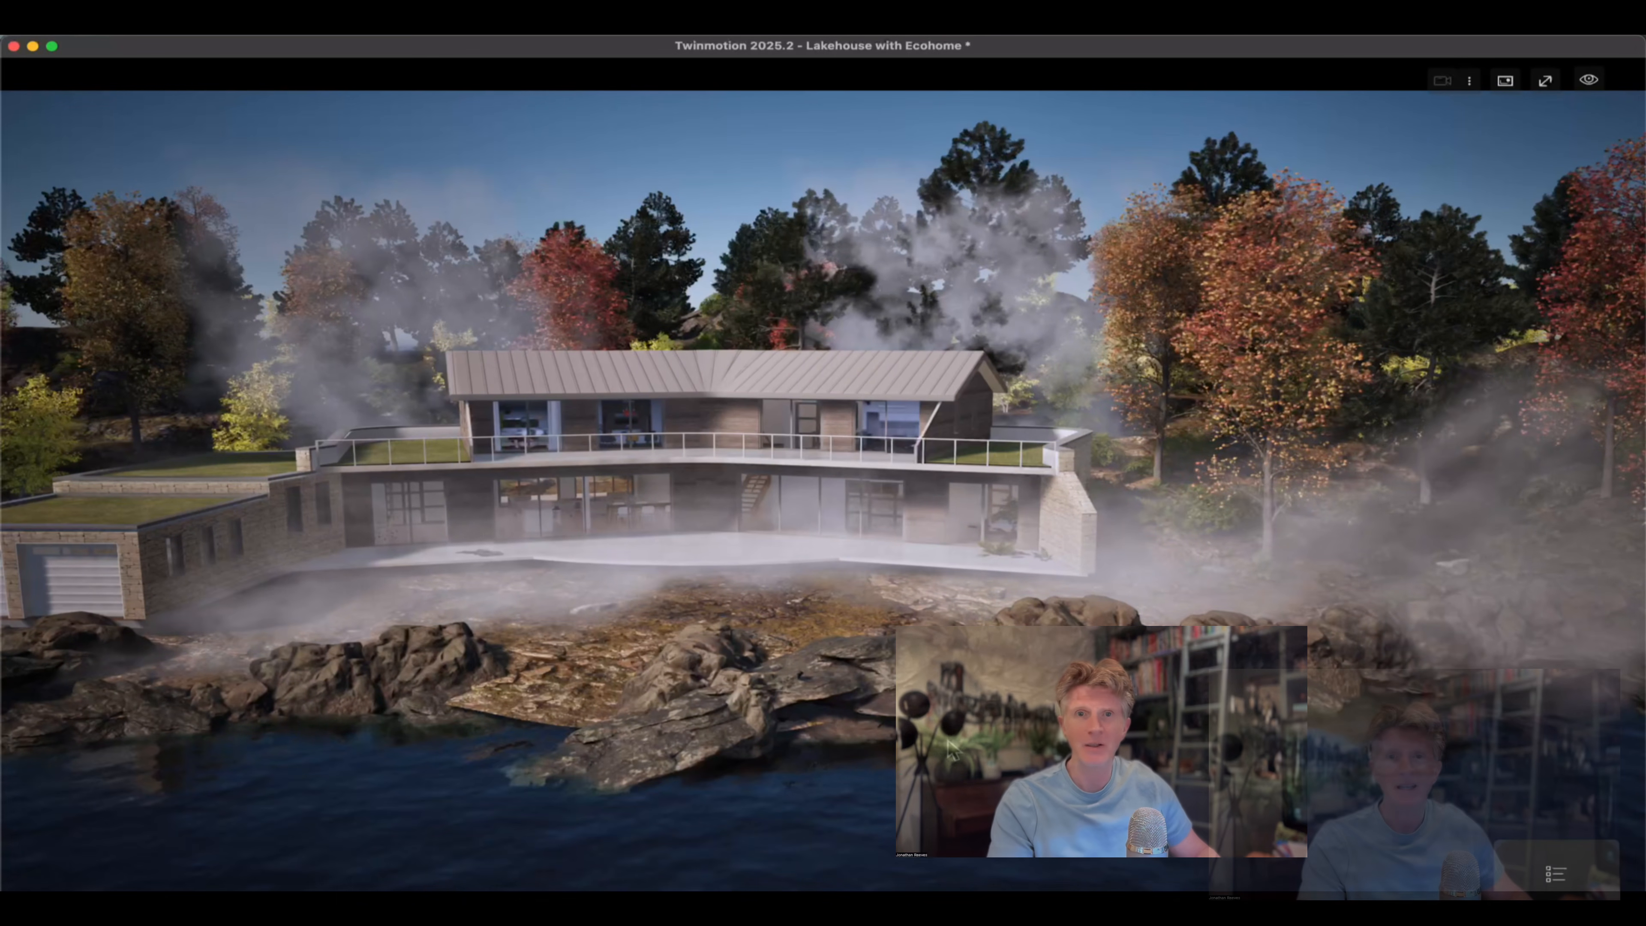
right_drag(951, 750, 783, 642)
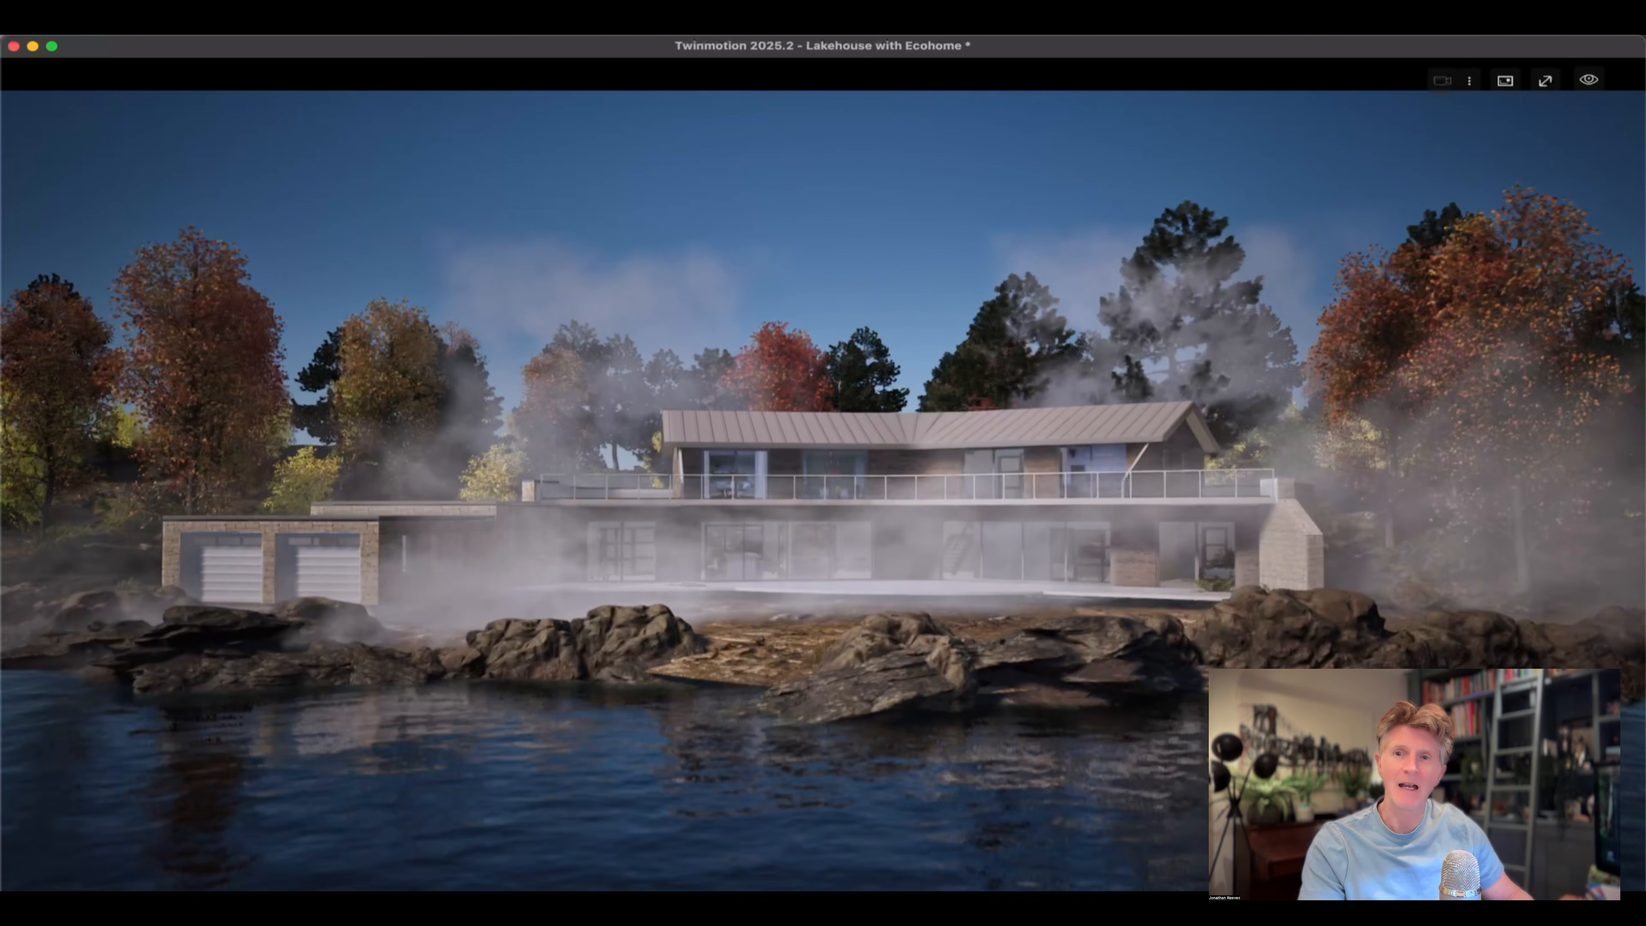
key(Right)
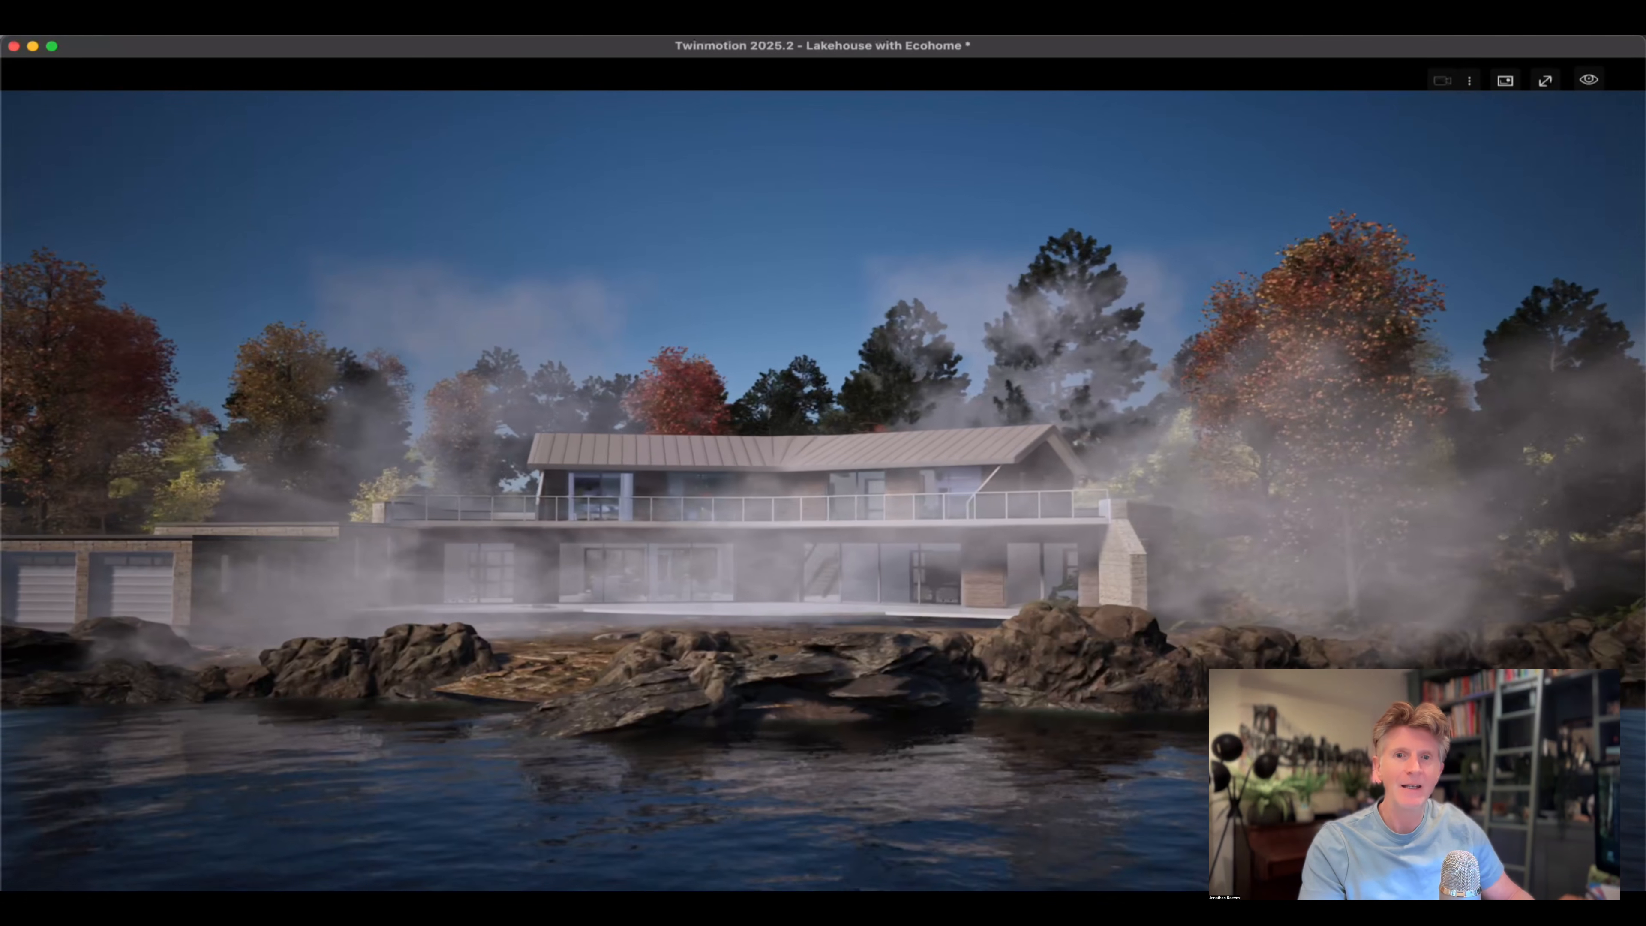
key(Up)
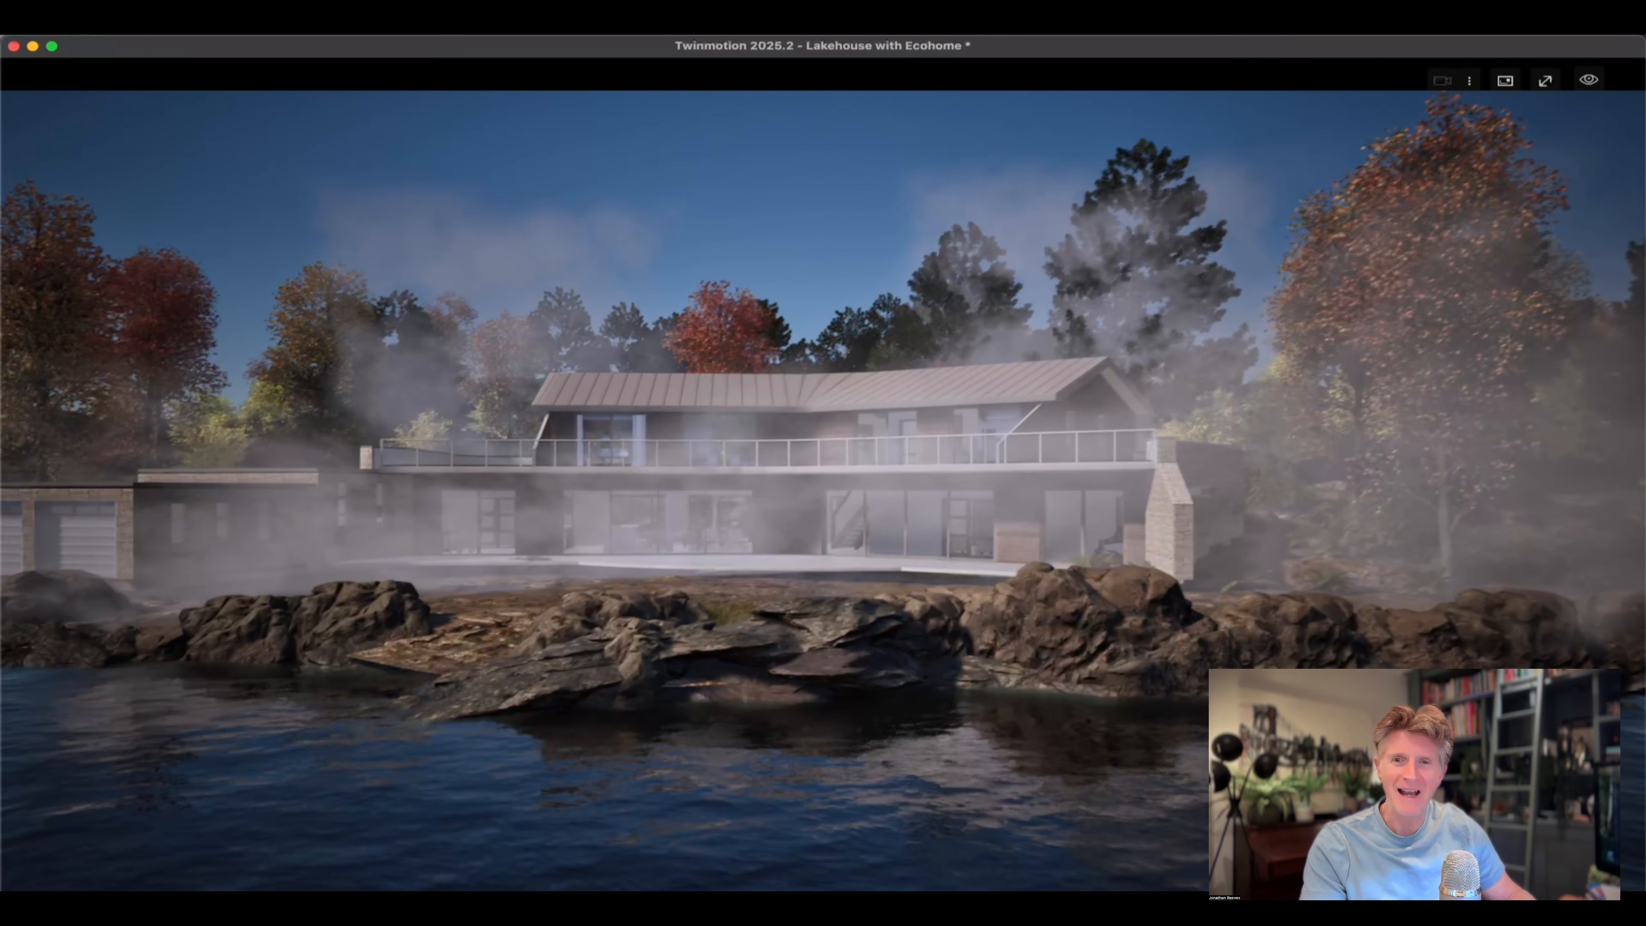
key(e)
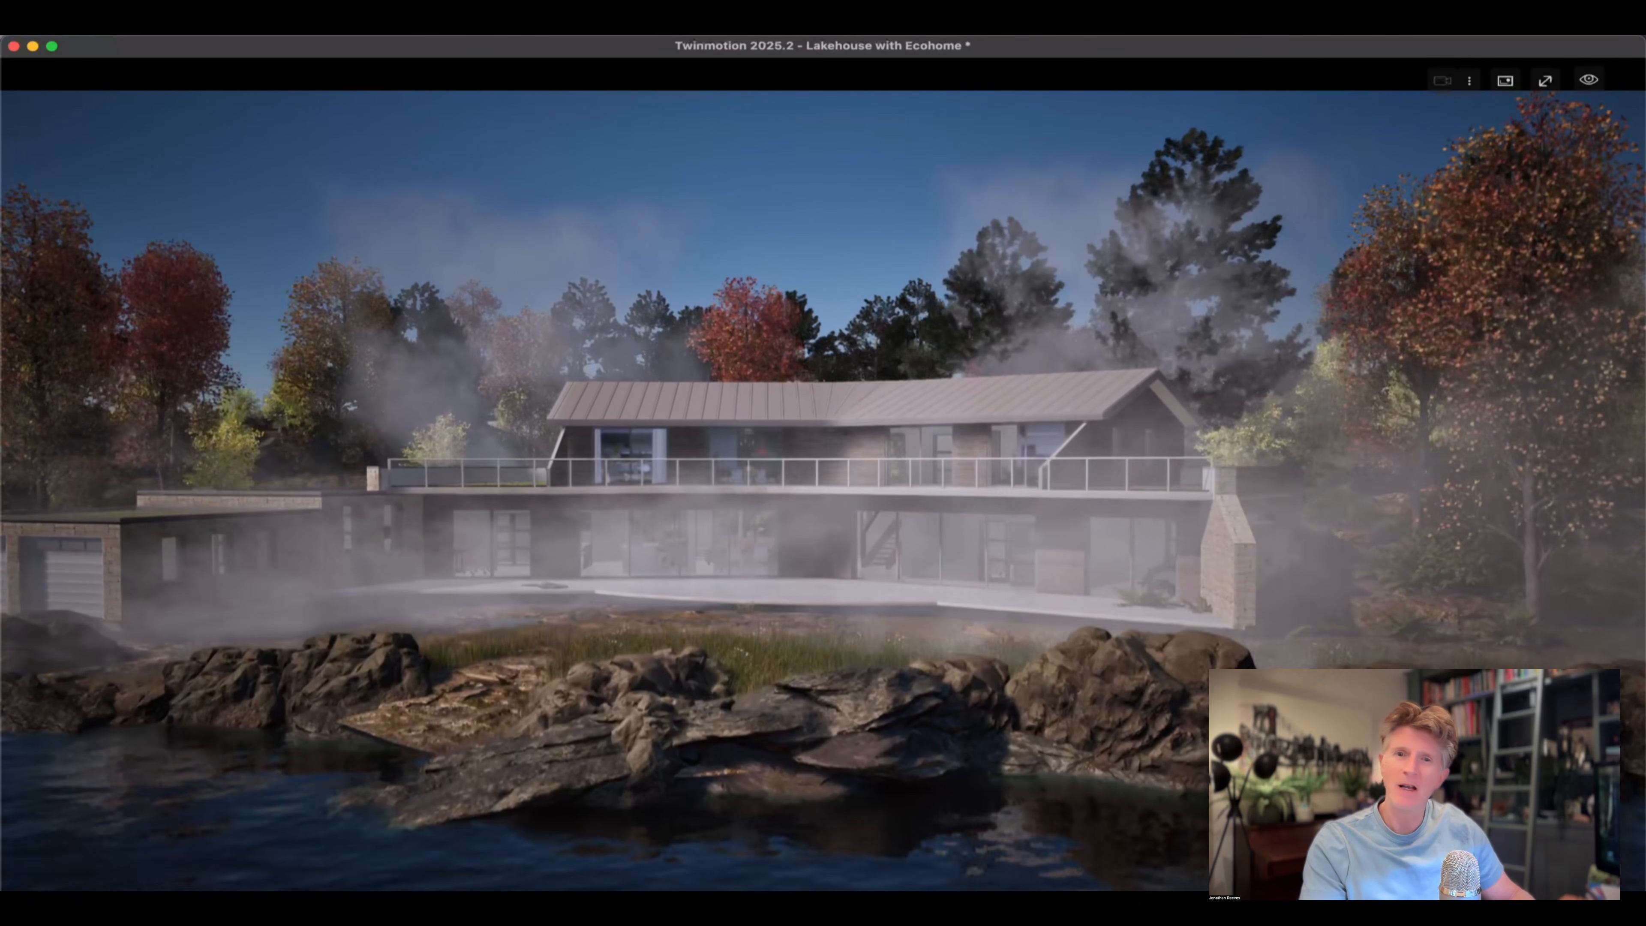
key(e)
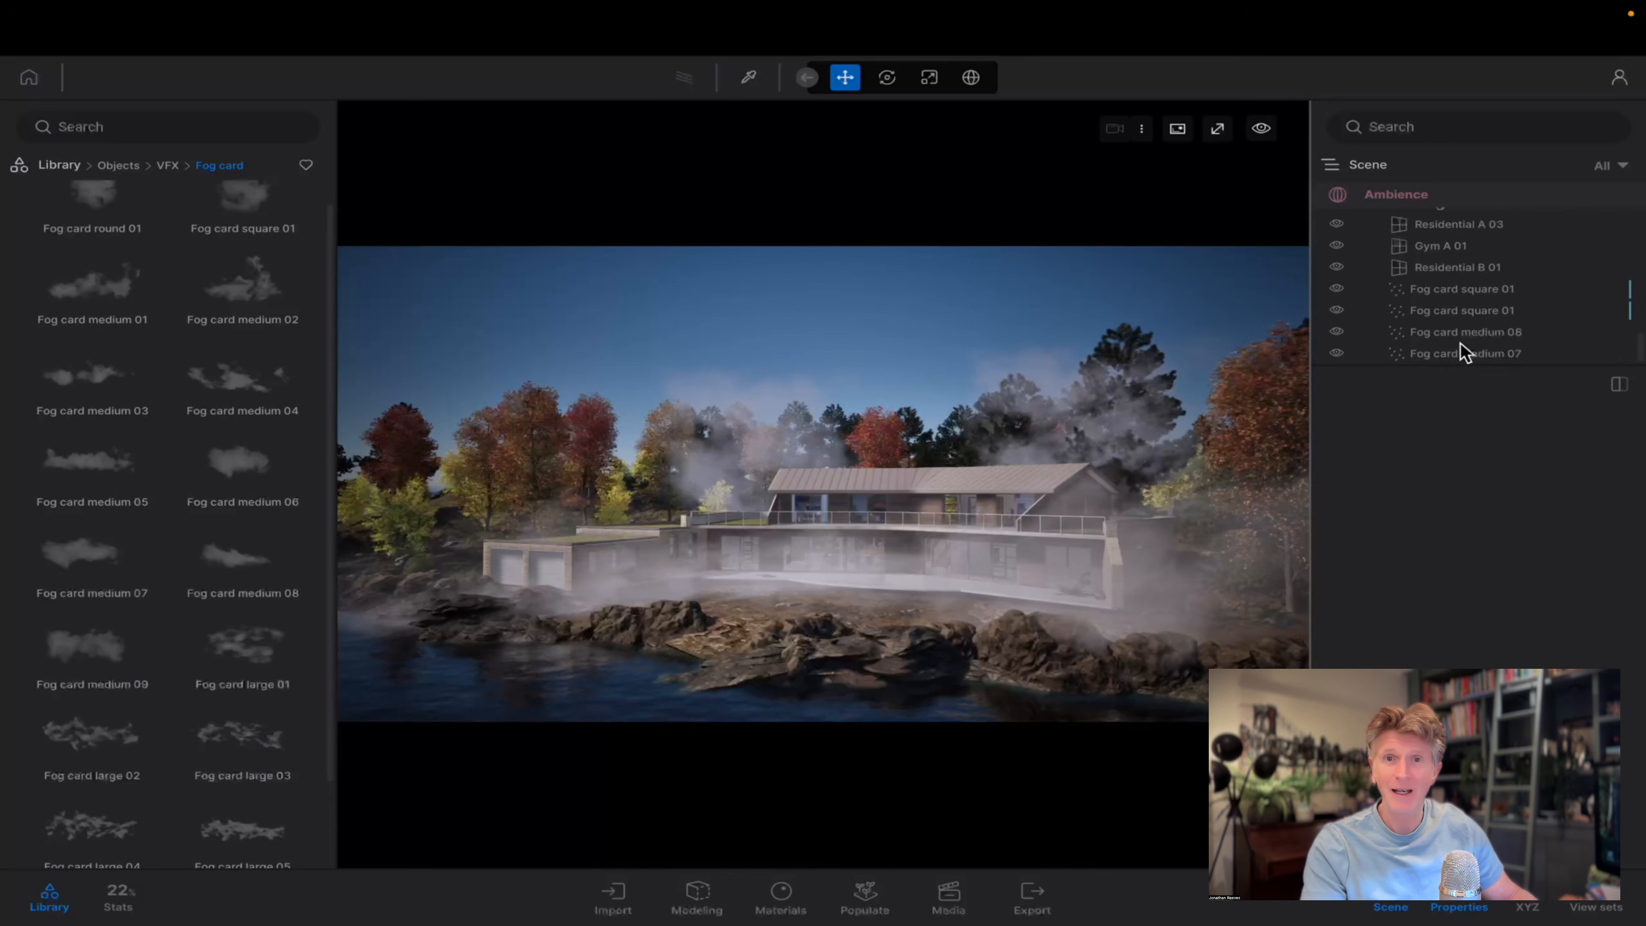
Set the scale of Fog card medium 08 to 70.
click(1463, 352)
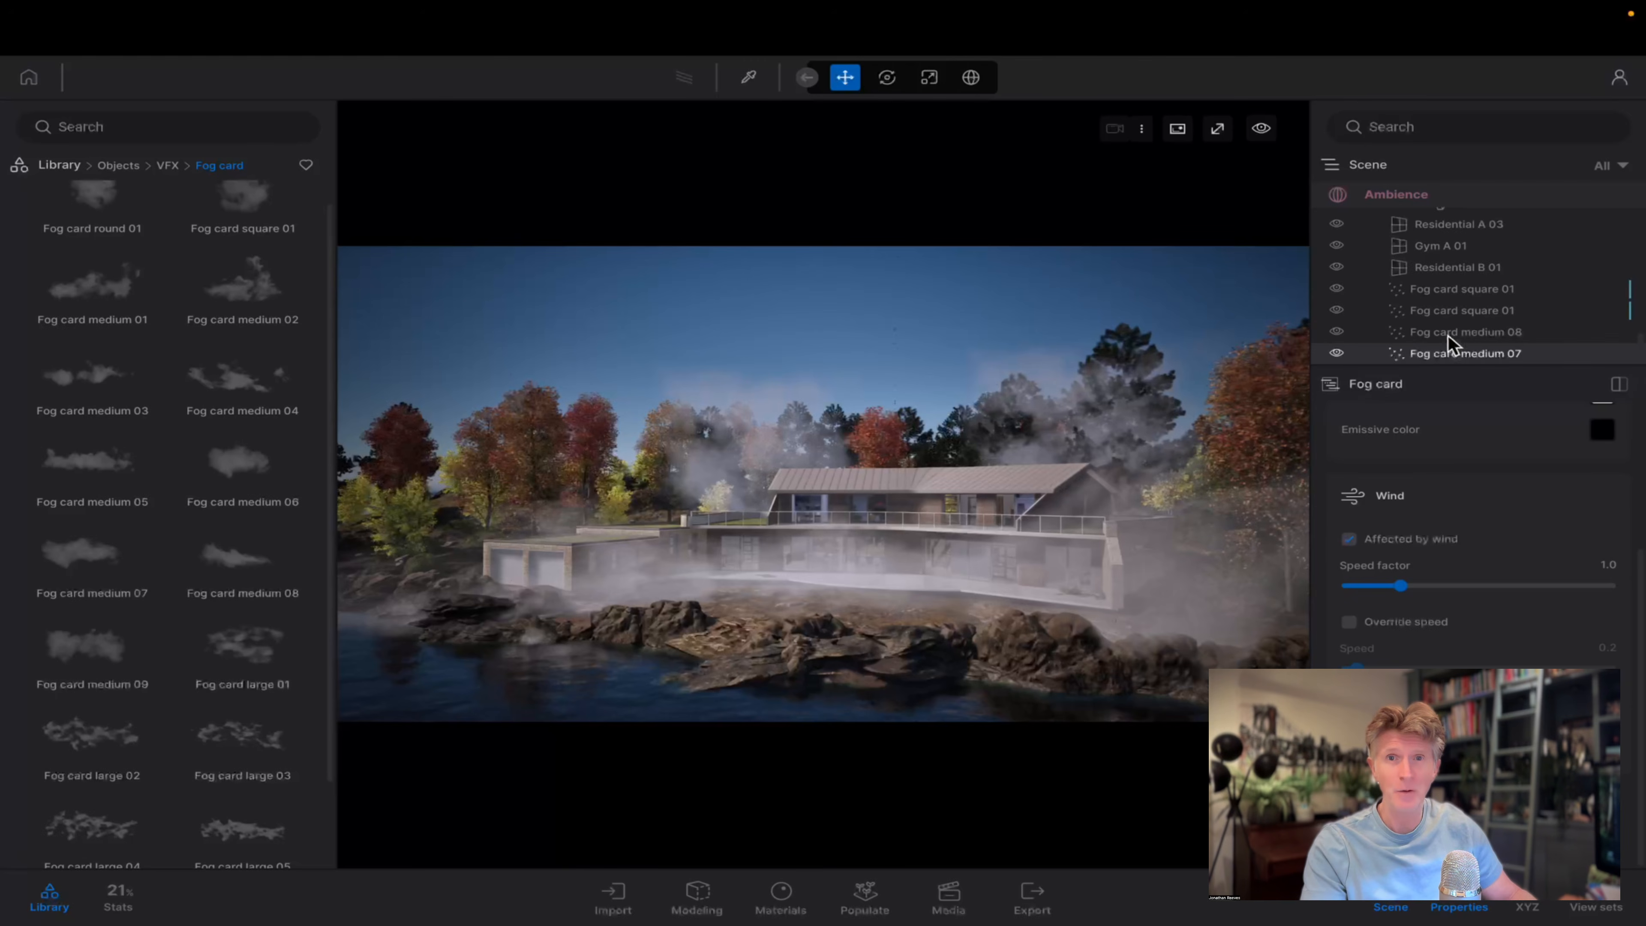
click(1463, 331)
scroll(1581, 454, up, 3)
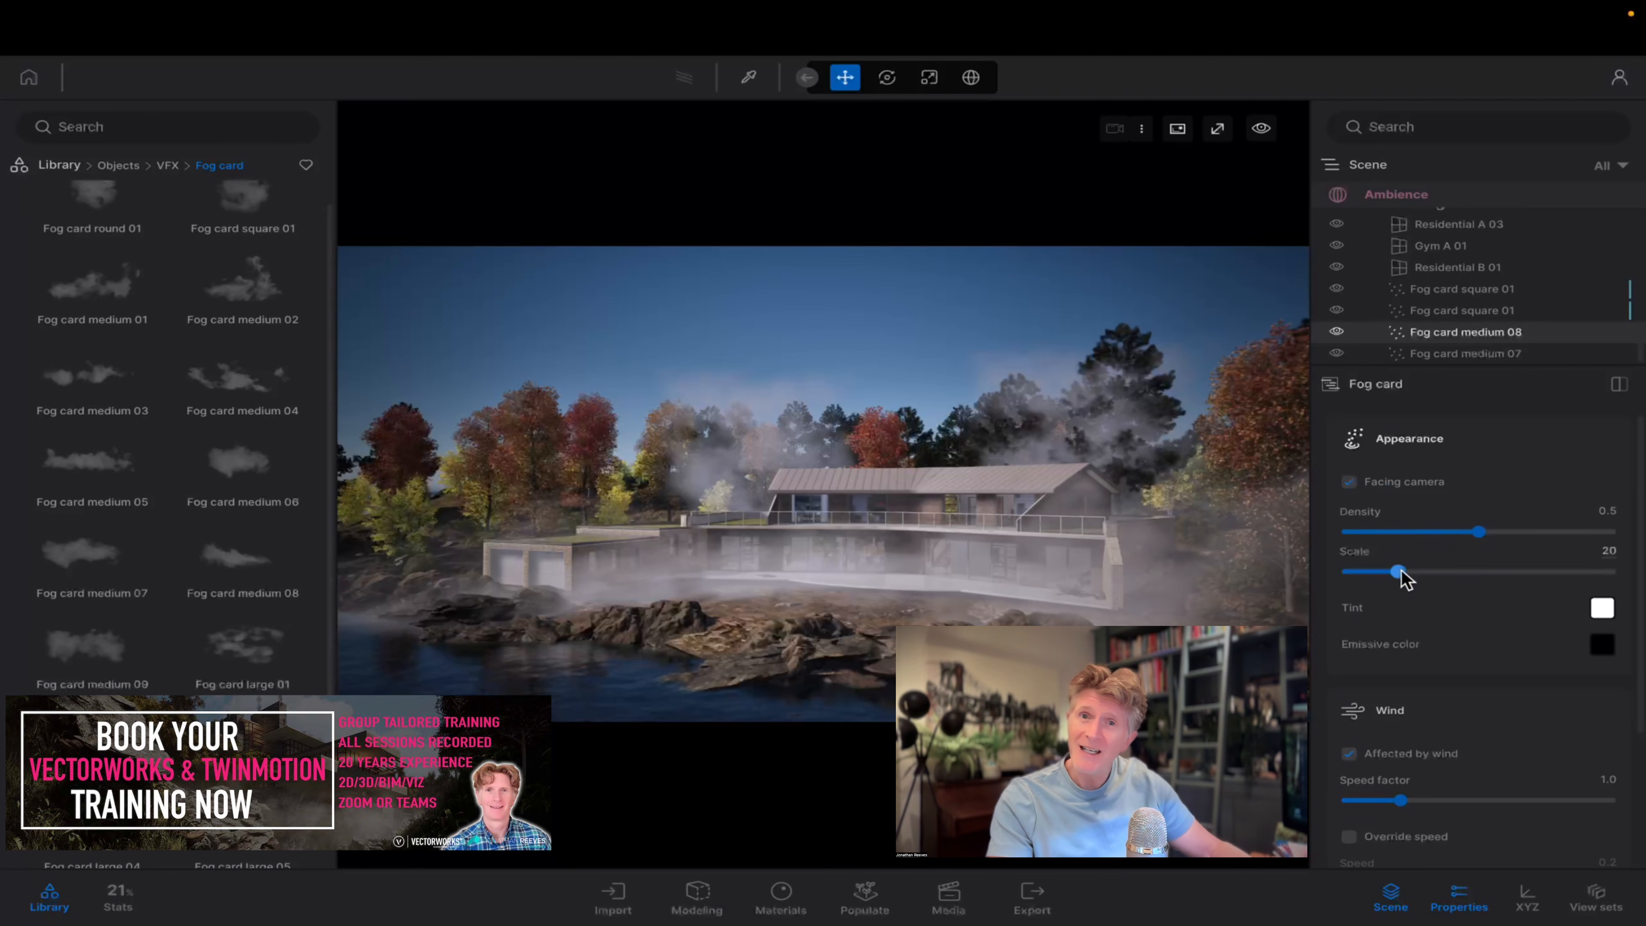
drag(1397, 571, 1529, 572)
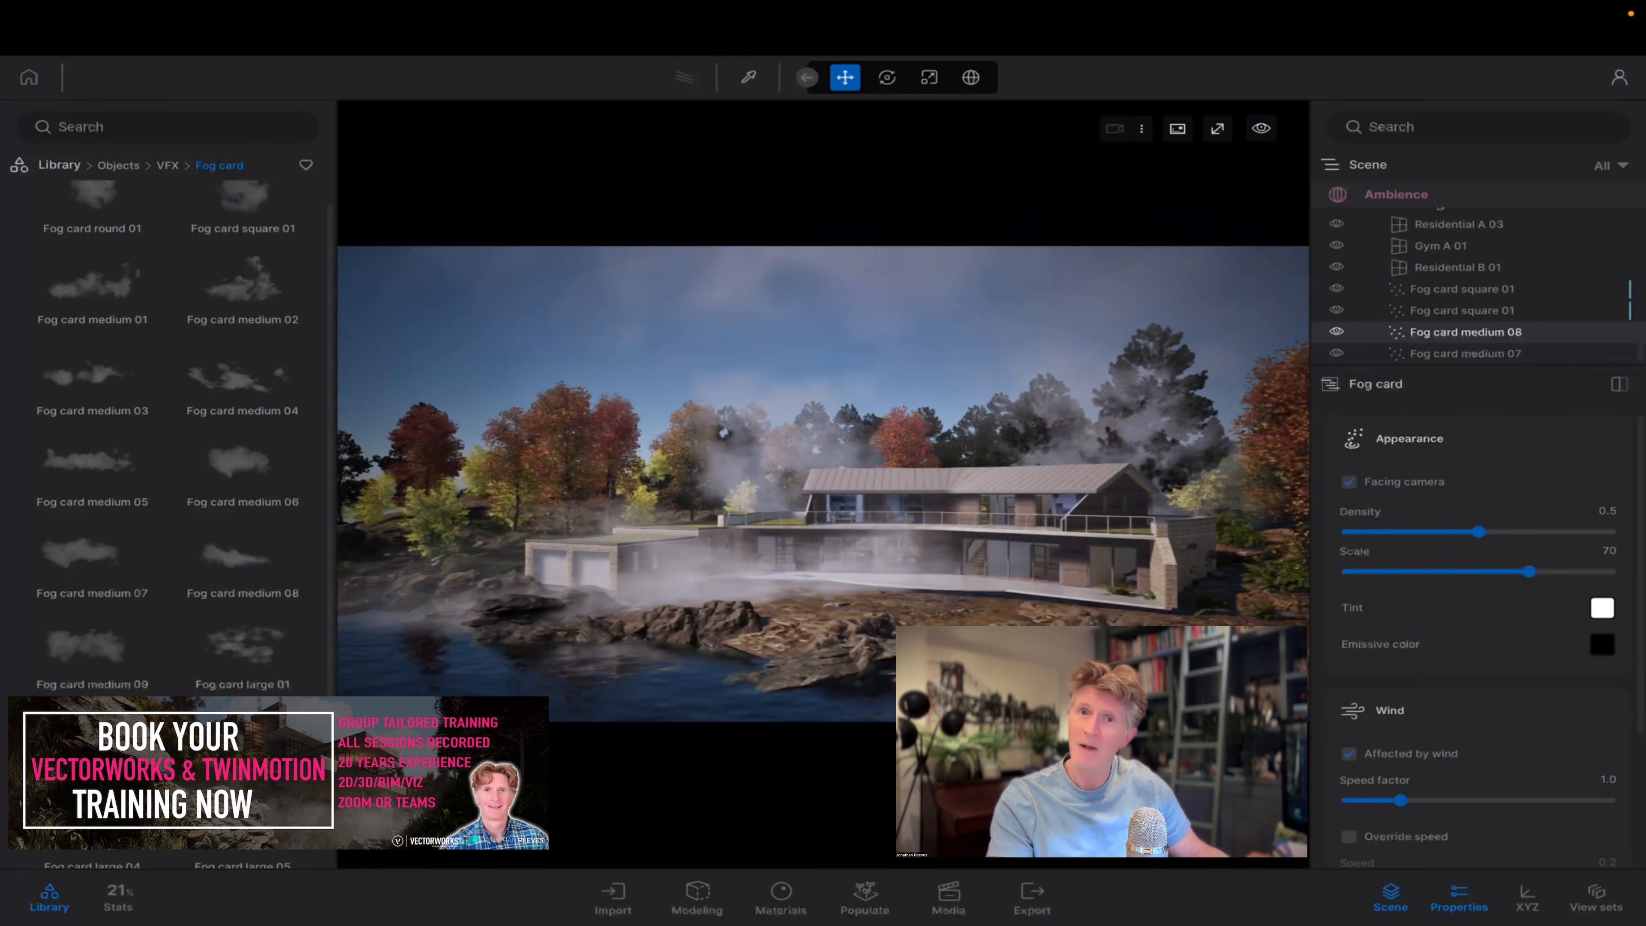
Add a Fog card large 06 to the scene on the lawn in front of the terrace.
shift+middle_drag(720, 428, 777, 415)
key(w)
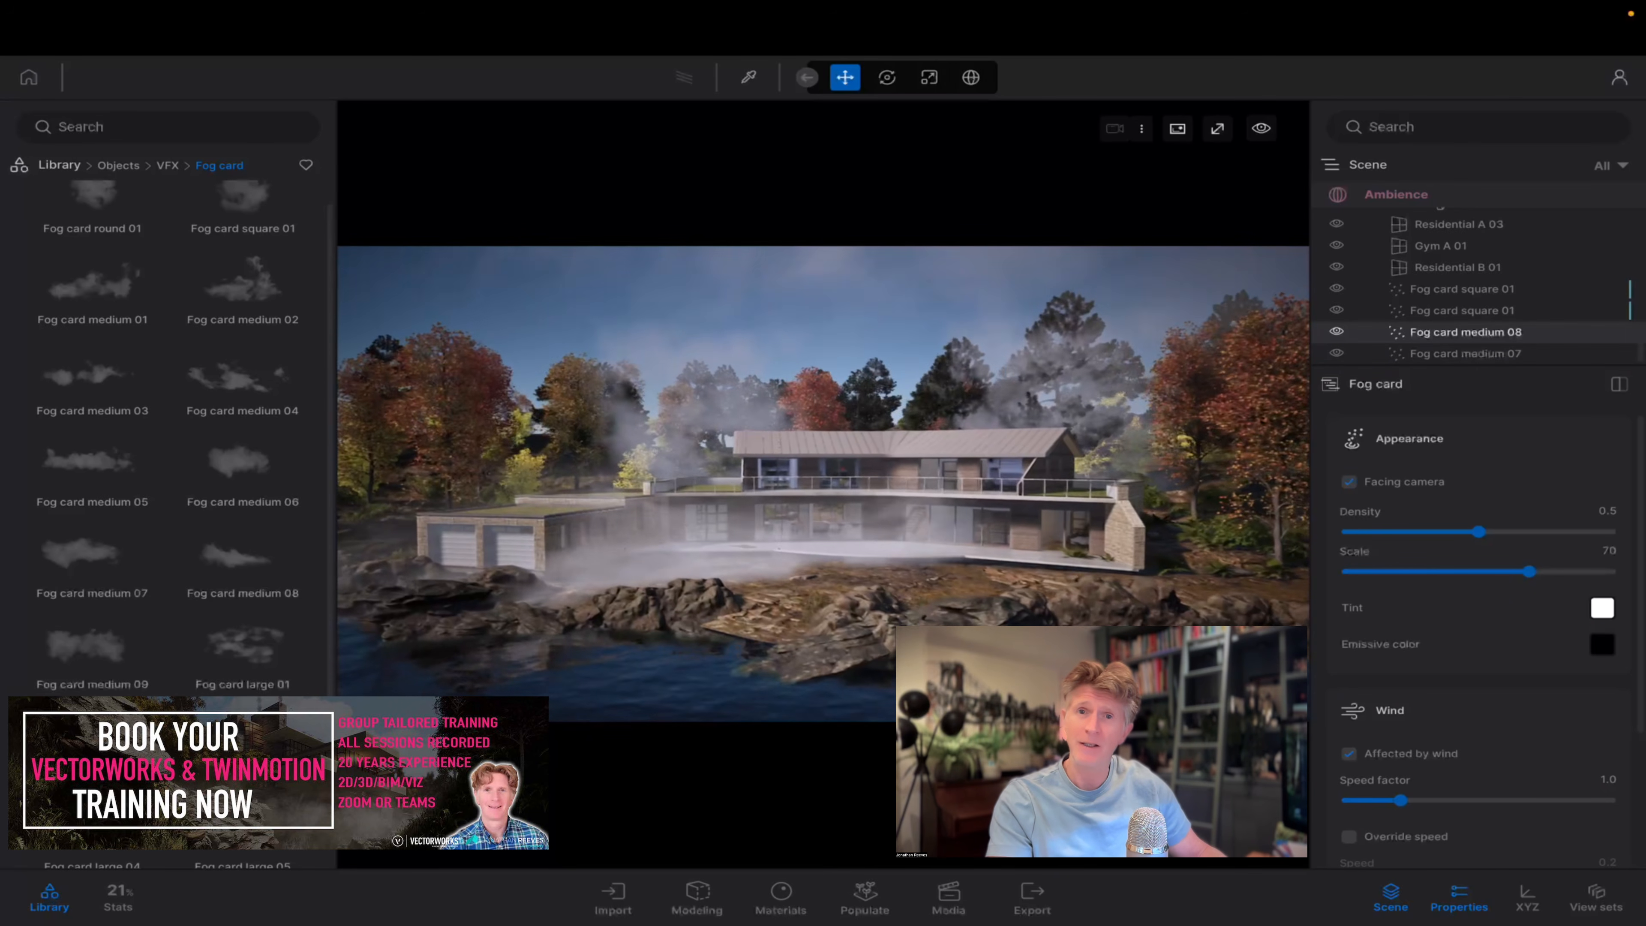
key(w)
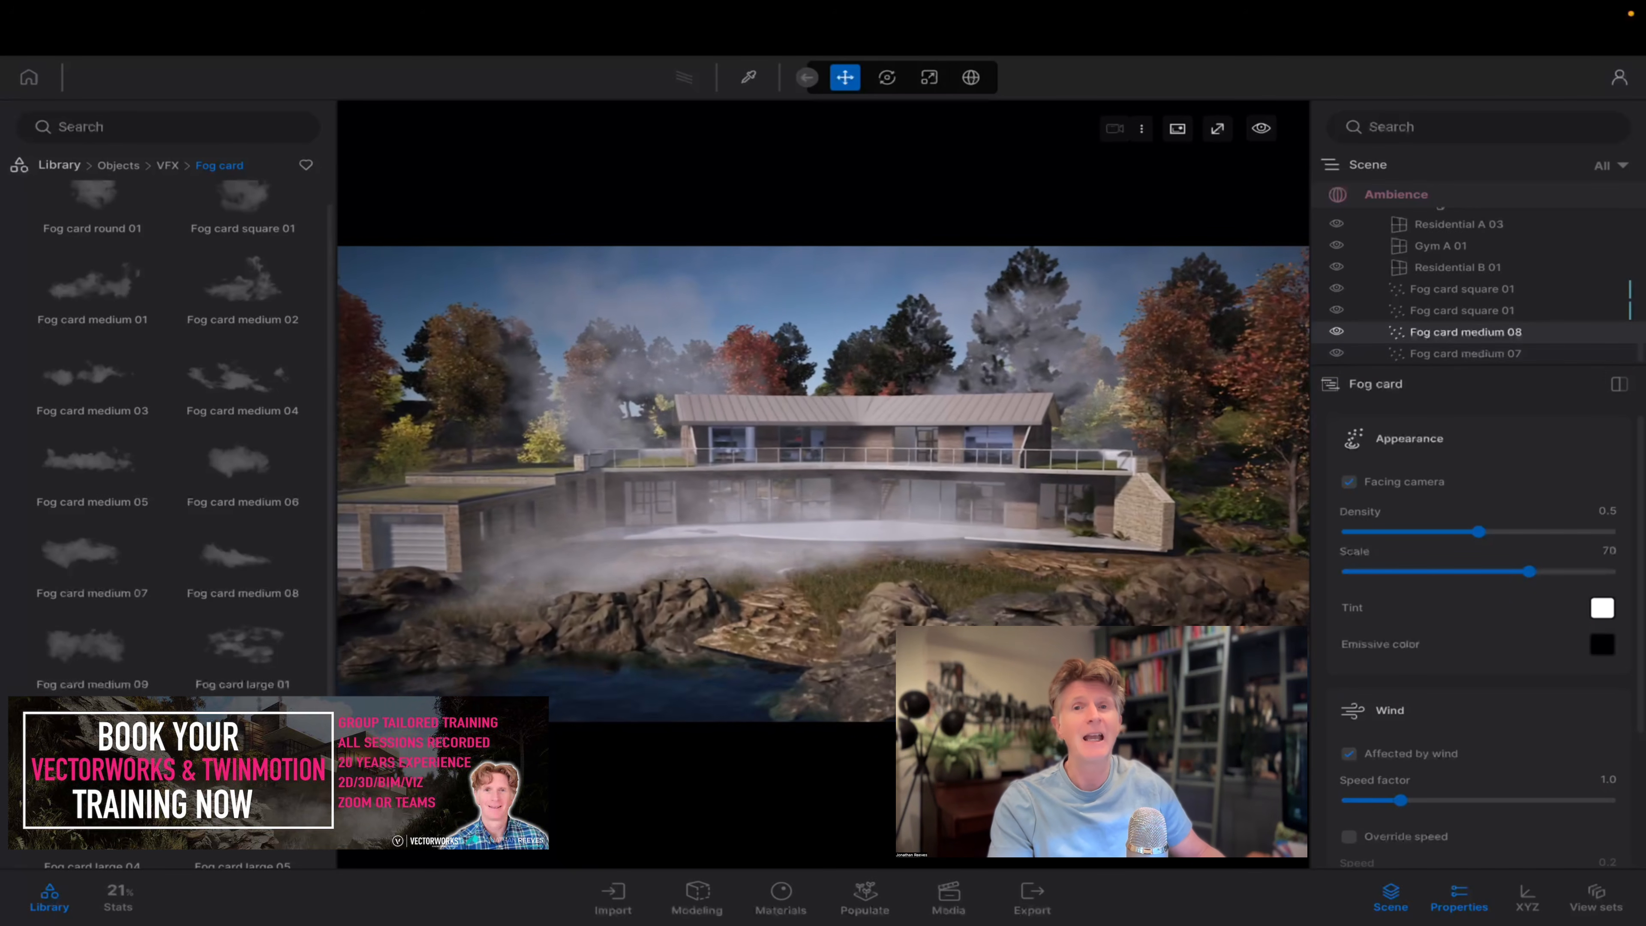
key(w)
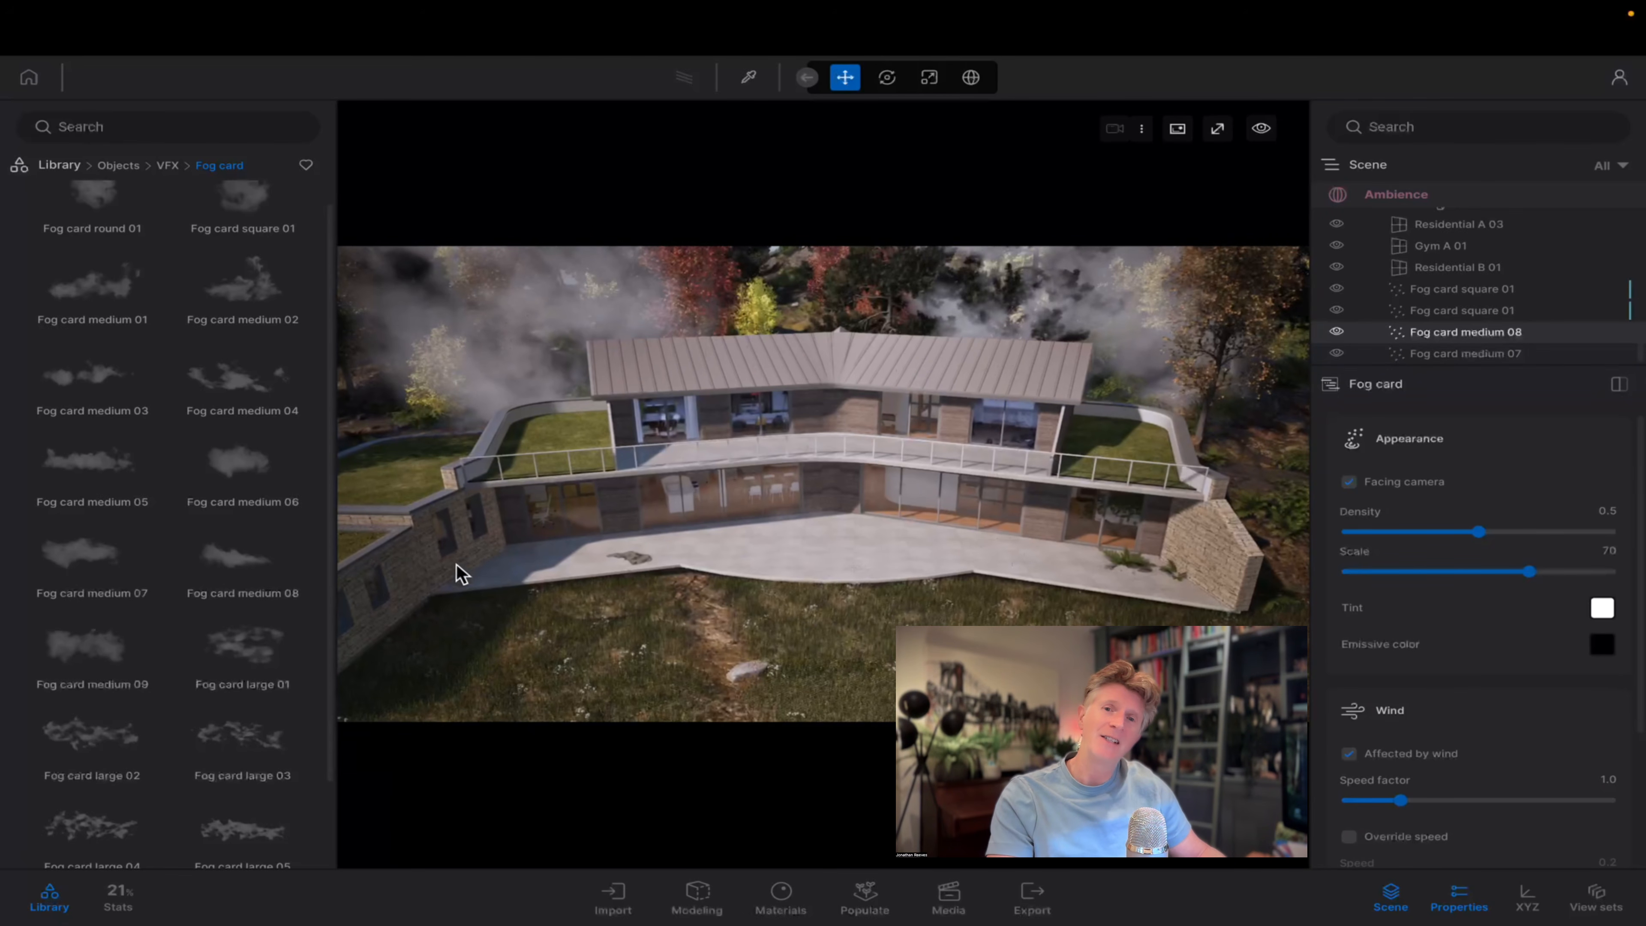
scroll(194, 746, down, 2)
drag(120, 809, 851, 923)
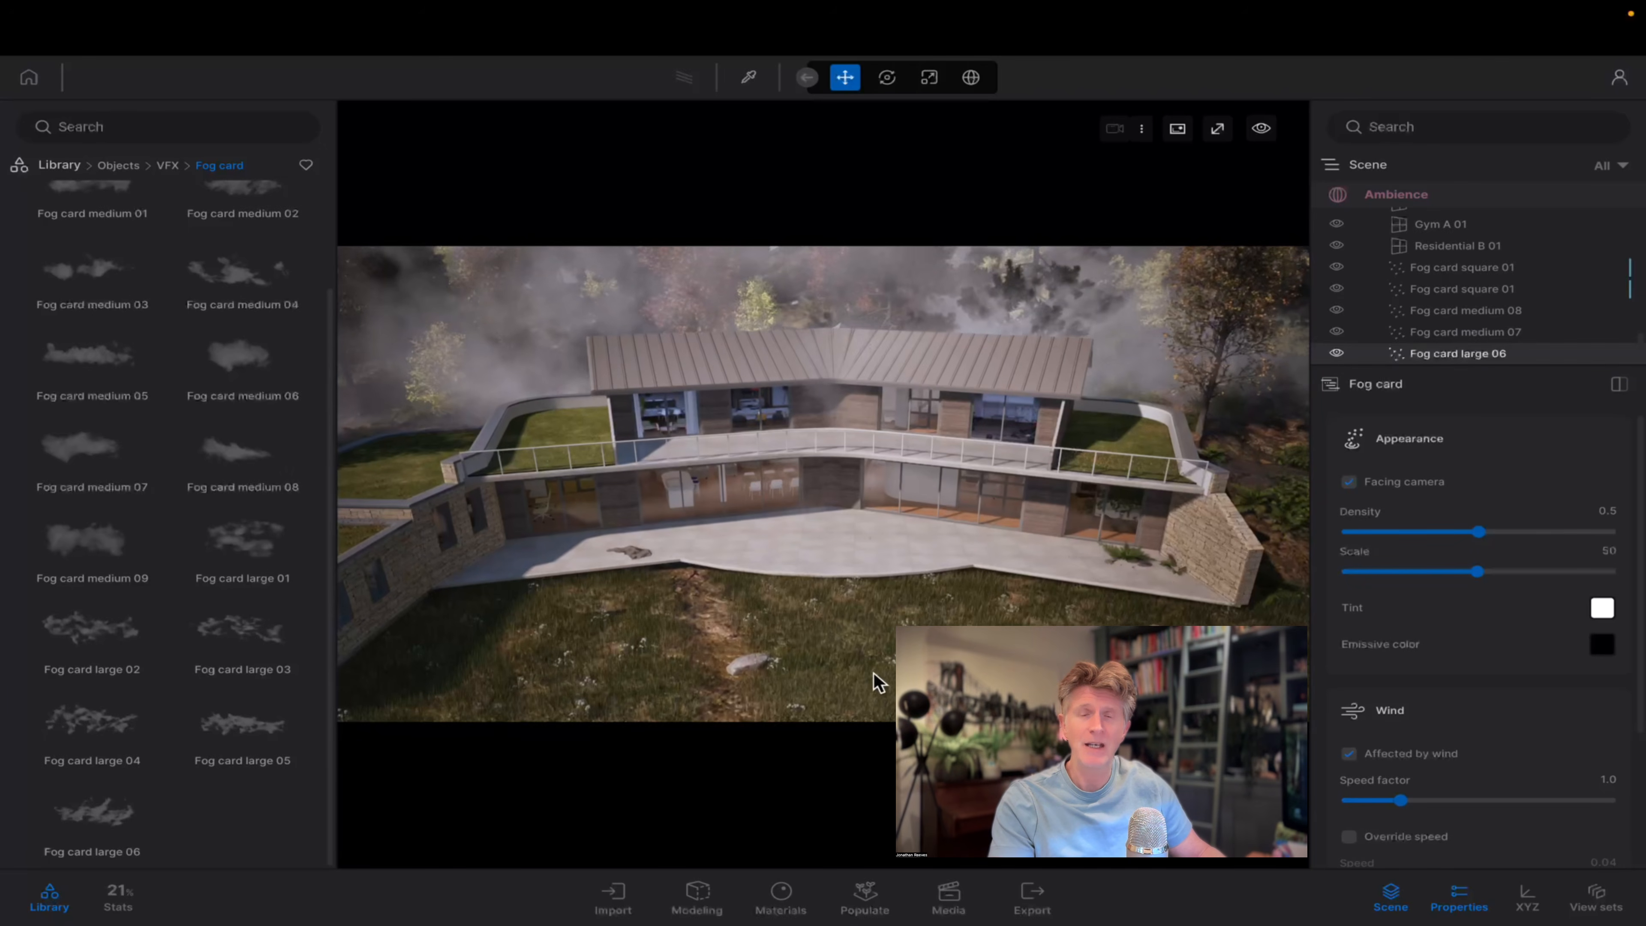
Move the five fog cards into a new container named "fog" and toggle the container's visibility off and on.
middle_drag(871, 676, 871, 642)
right_drag(871, 642, 871, 564)
middle_drag(872, 564, 871, 525)
right_drag(871, 525, 882, 517)
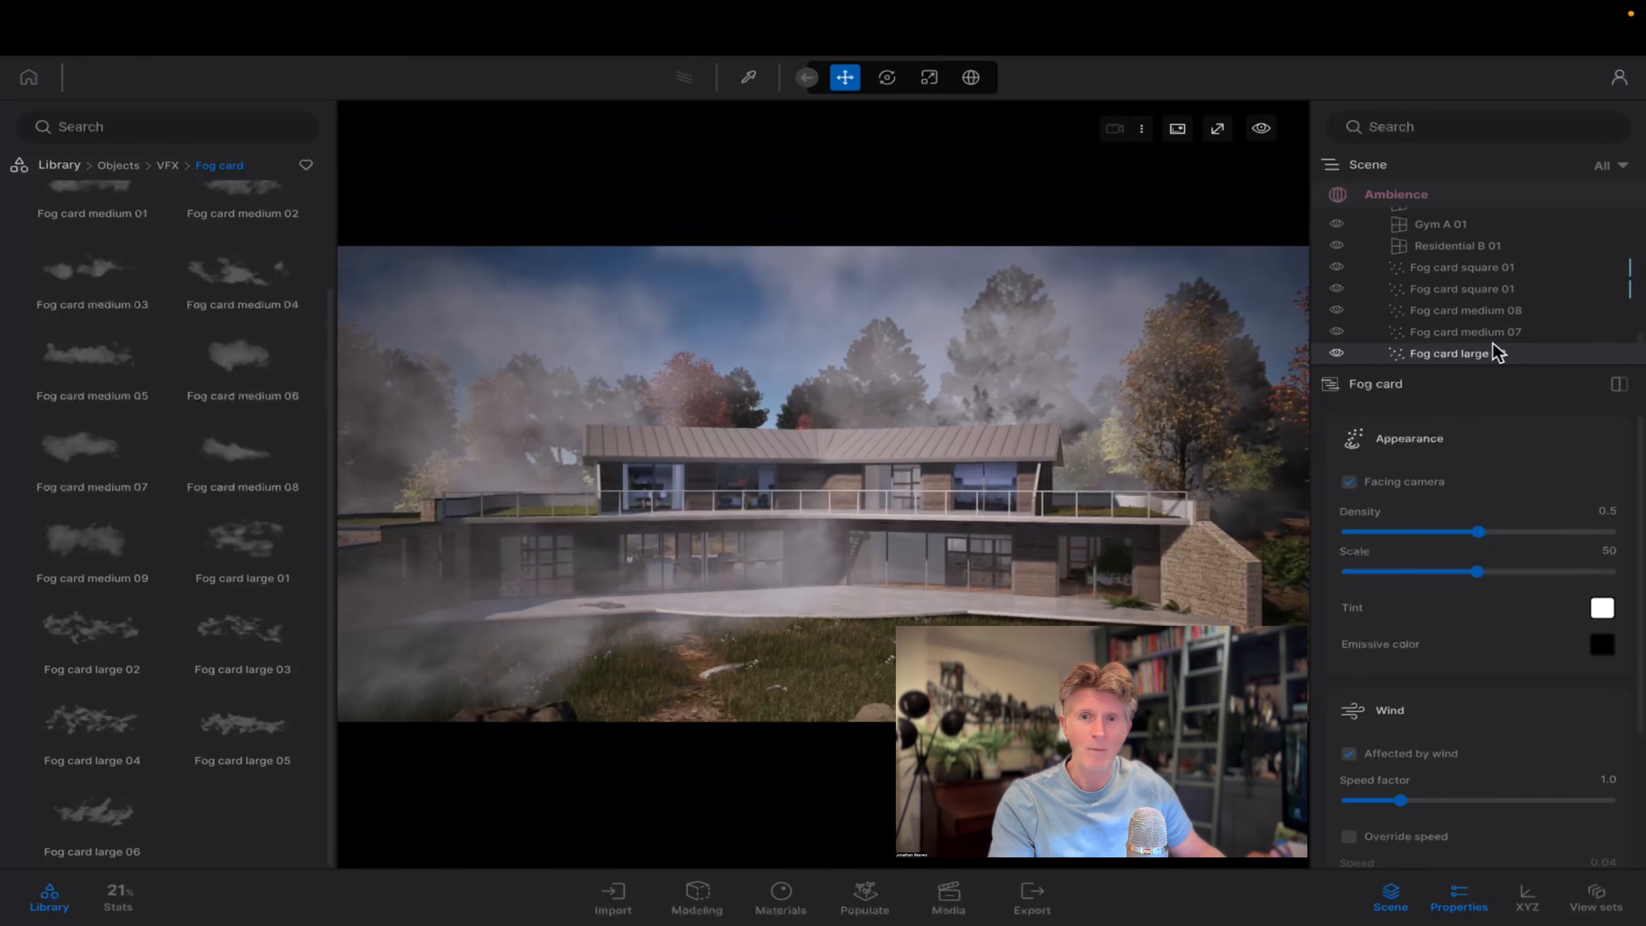
shift+click(1454, 270)
right_click(1454, 279)
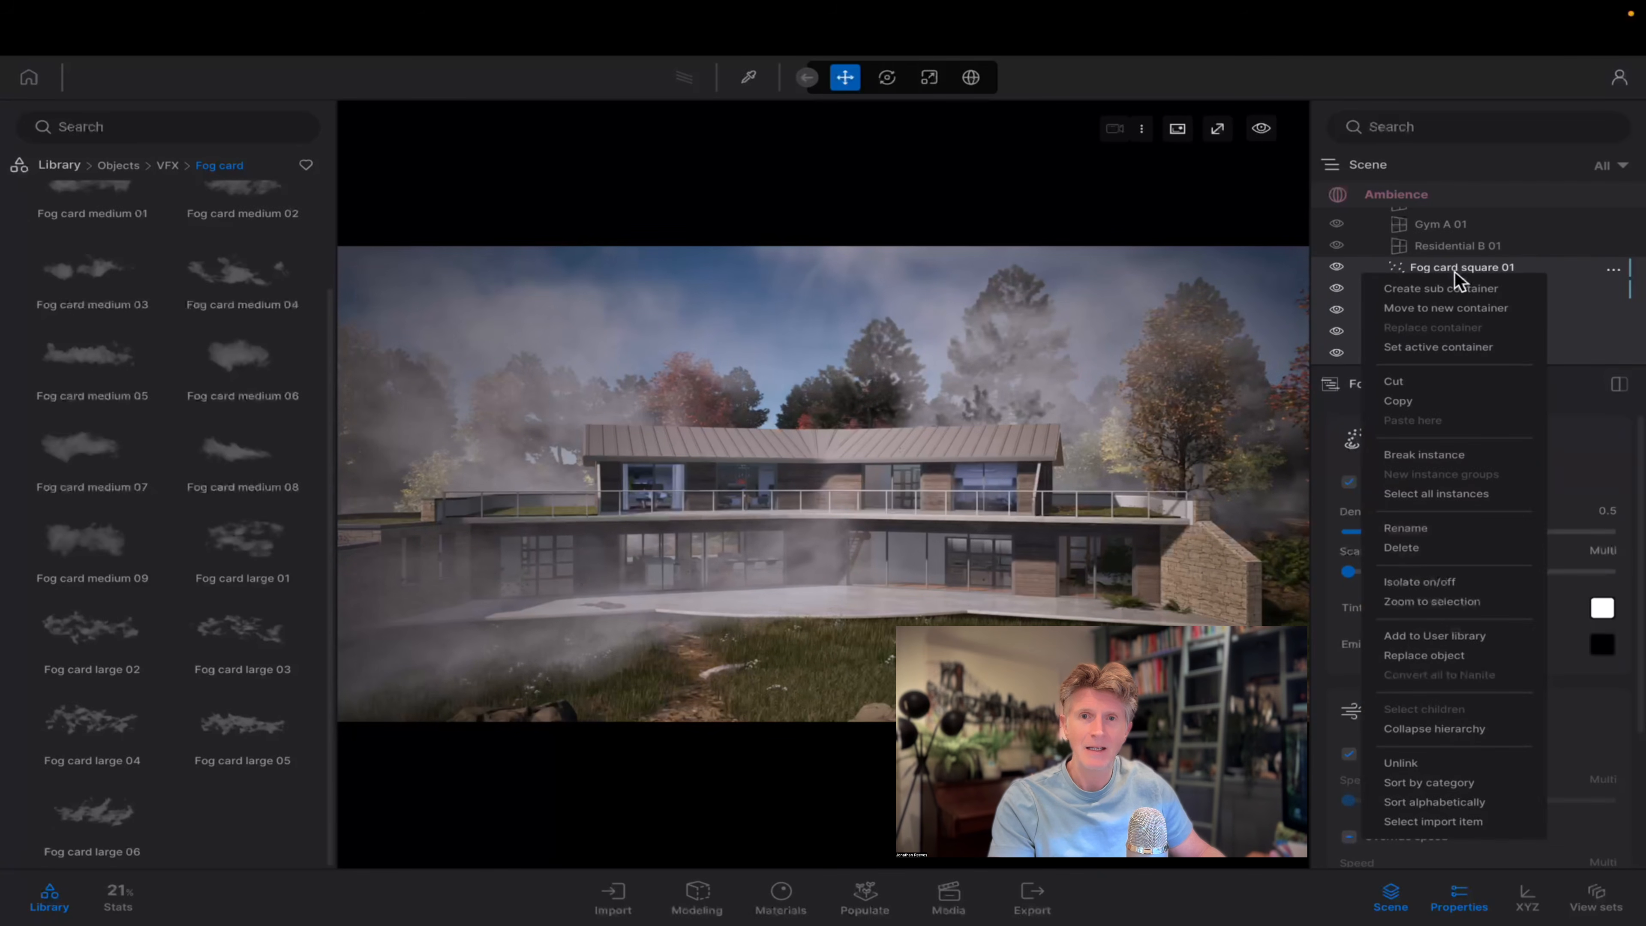
click(1444, 308)
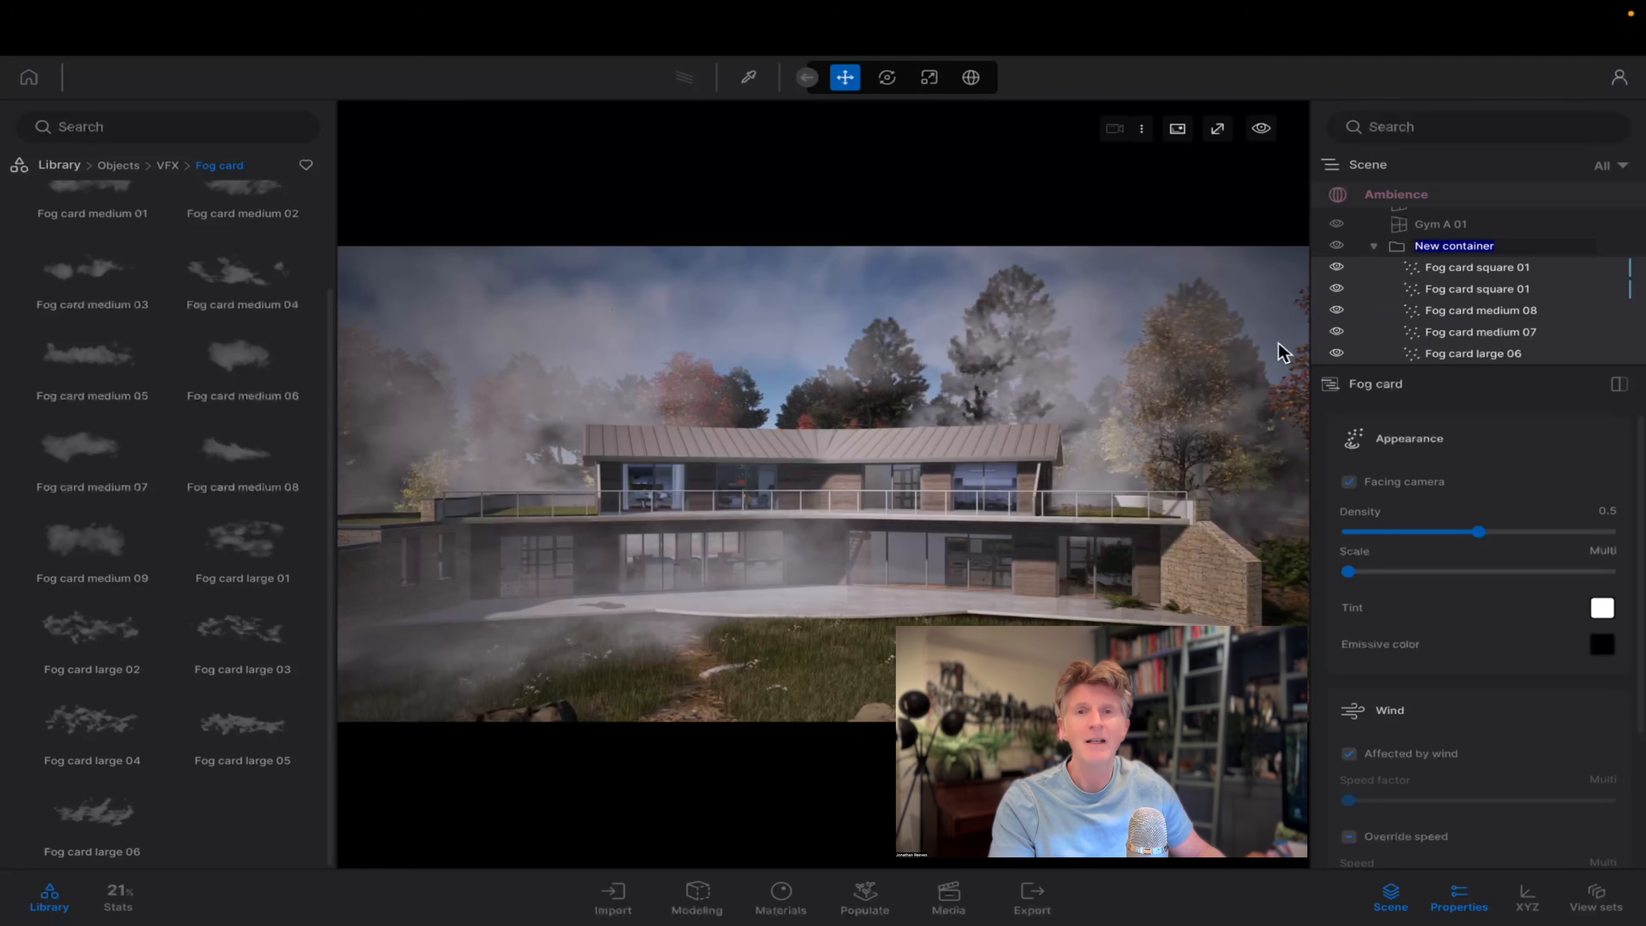
text(fog)
key(Return)
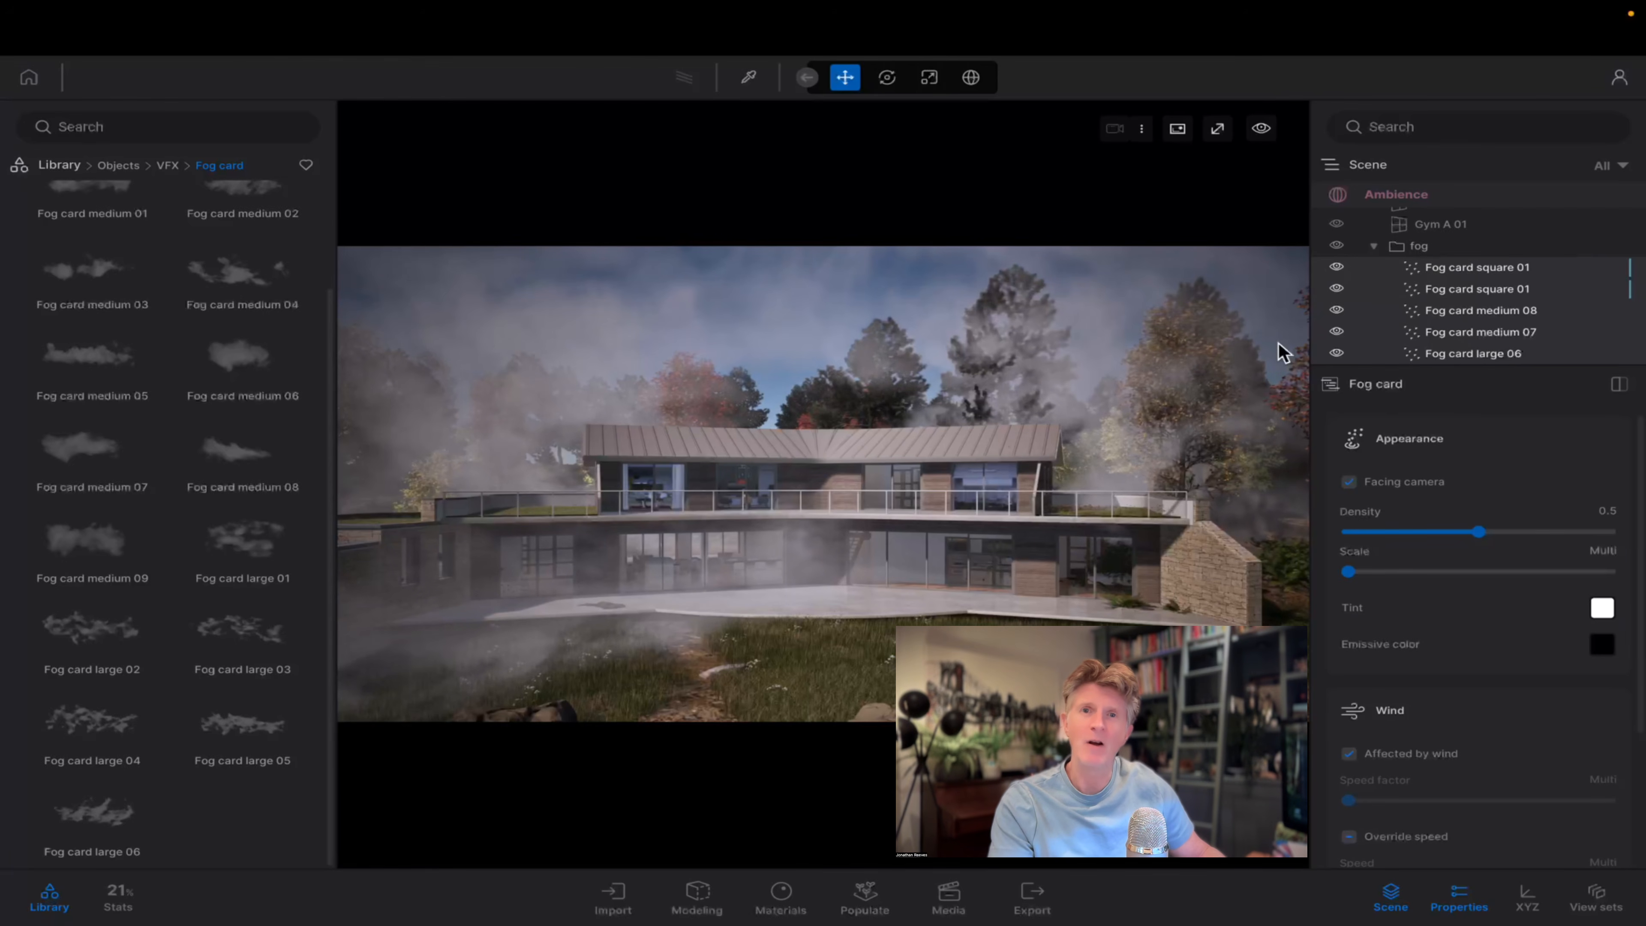
click(1336, 246)
click(1336, 246)
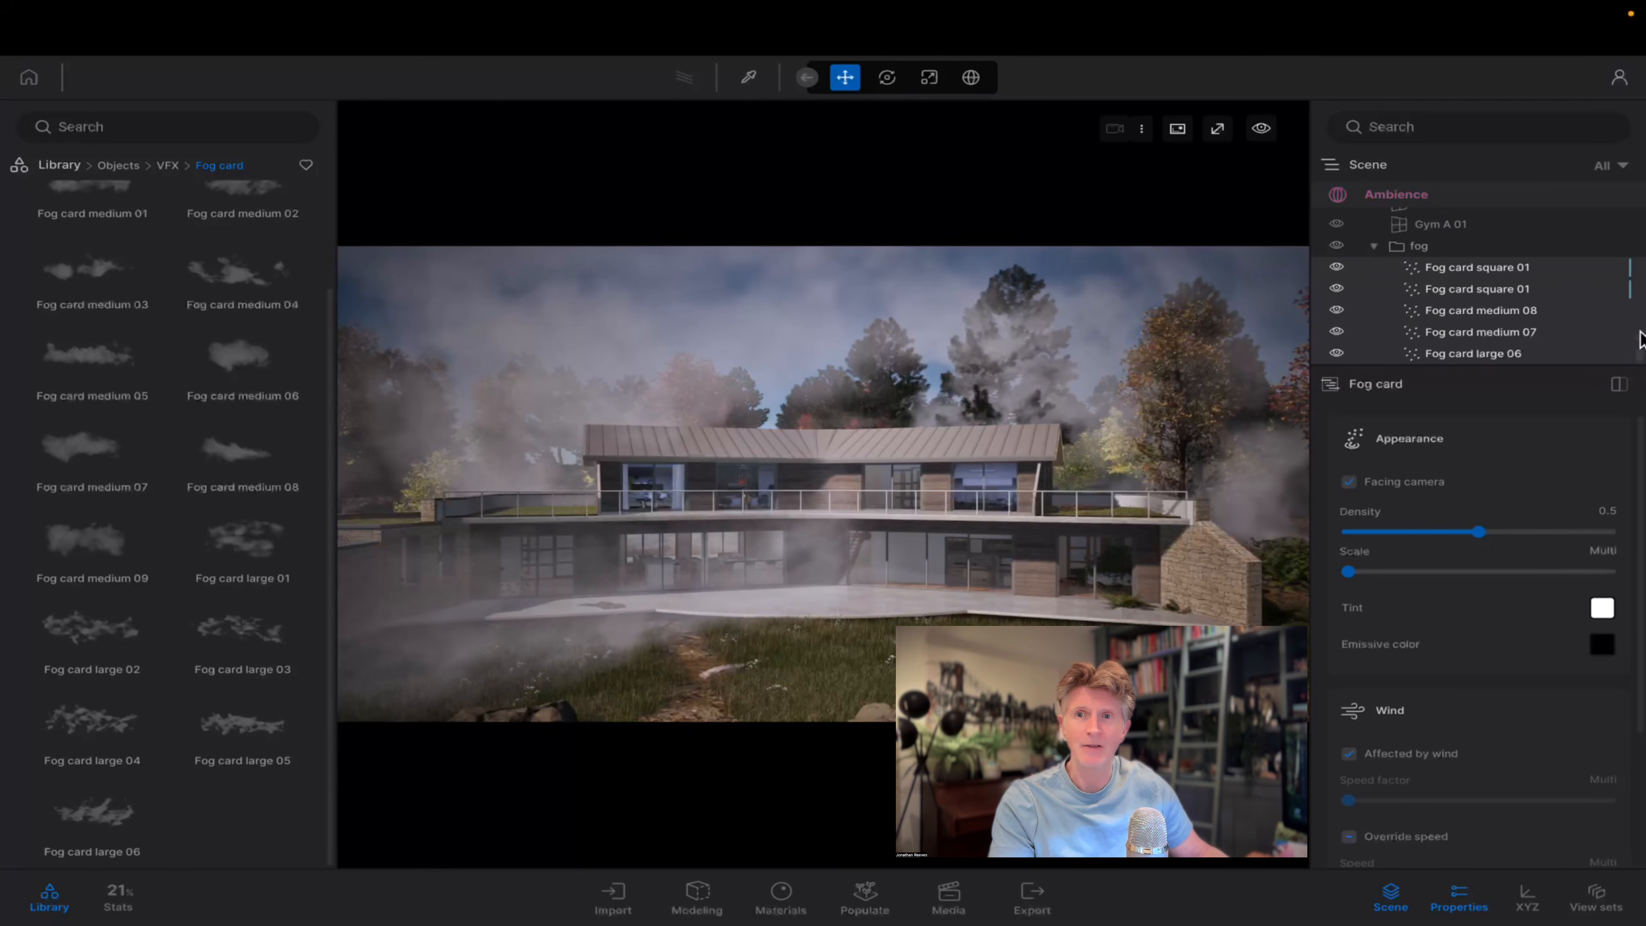
Set the time of day to 03:35 in the Image20 view and save it as a new image.
drag(1640, 264, 1641, 198)
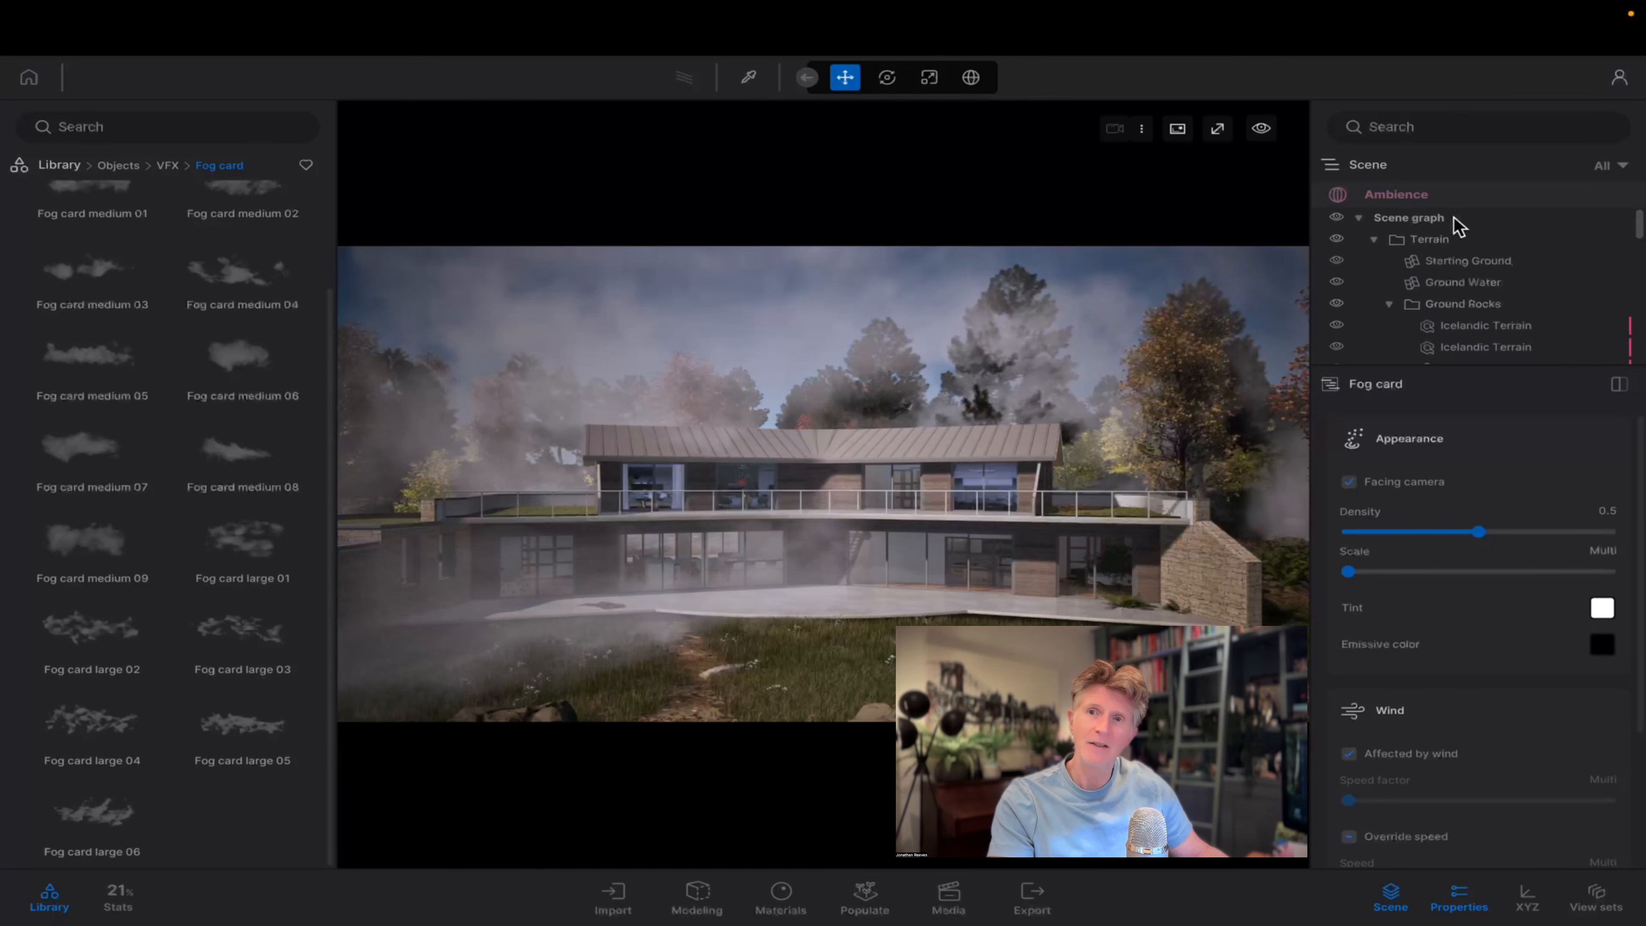
click(1397, 196)
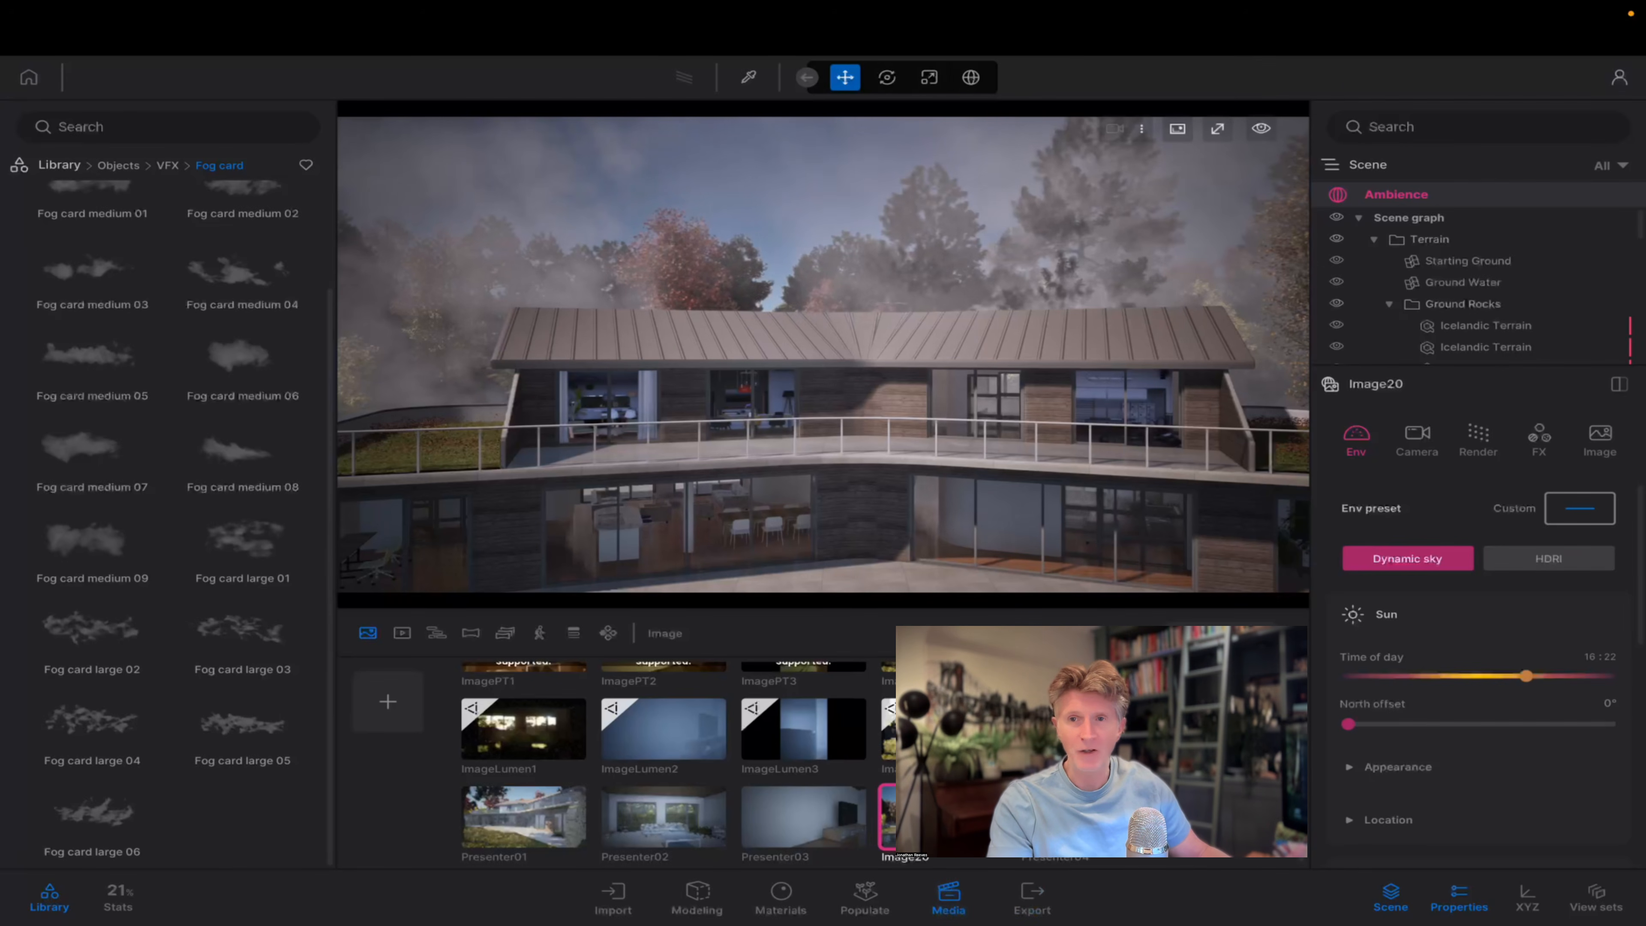
click(1075, 816)
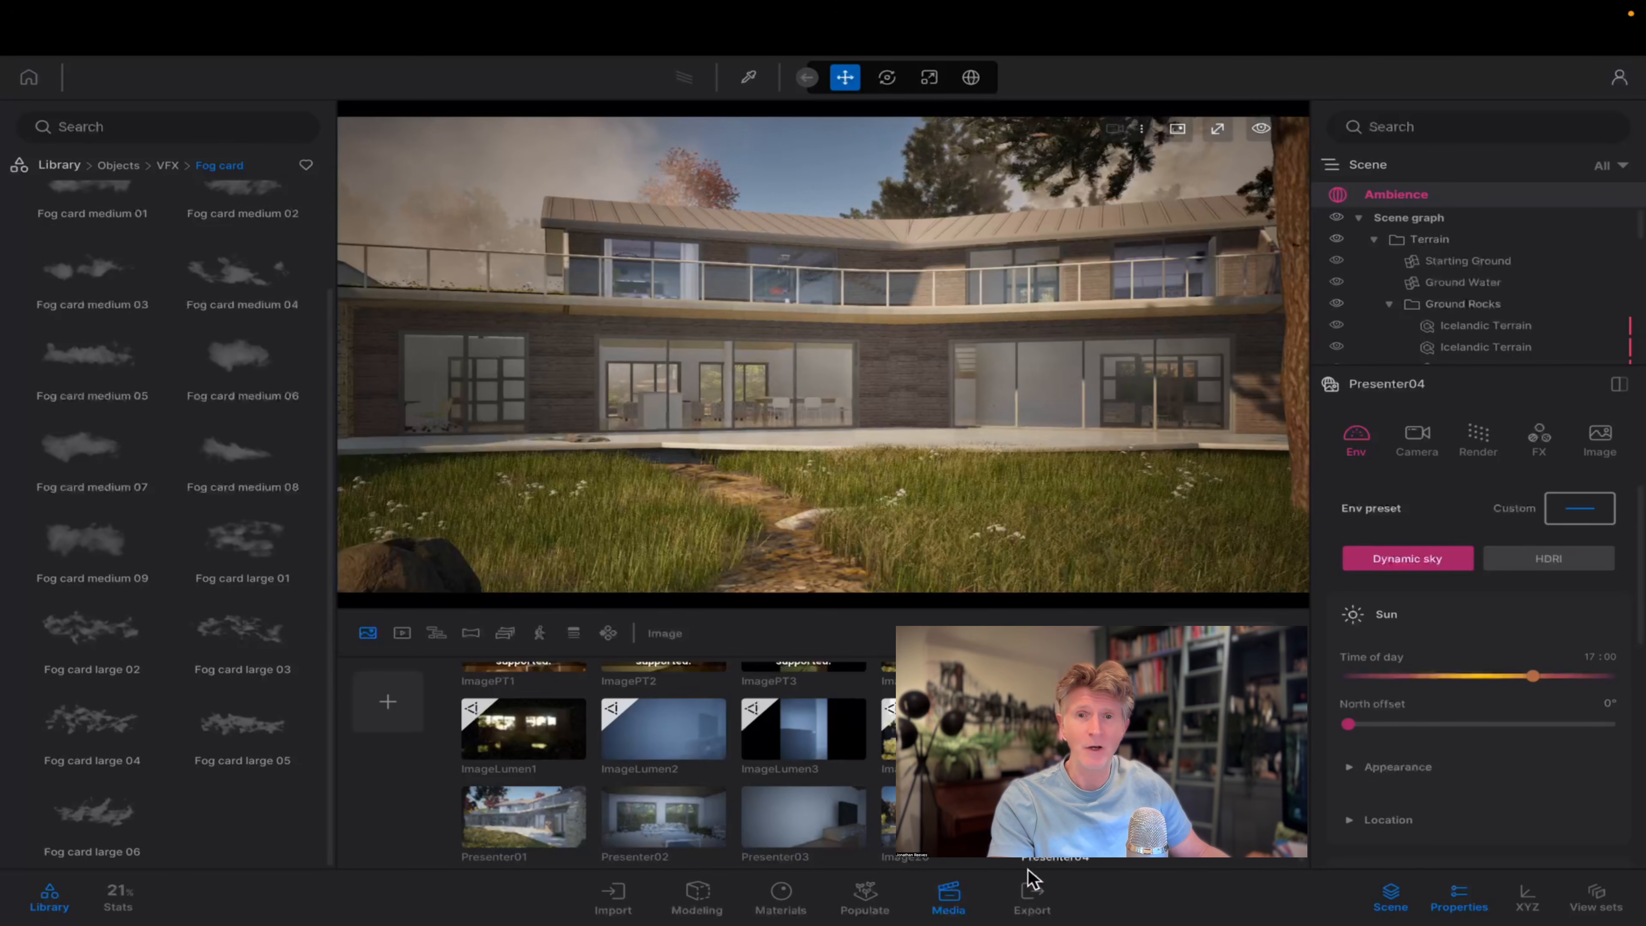
click(943, 817)
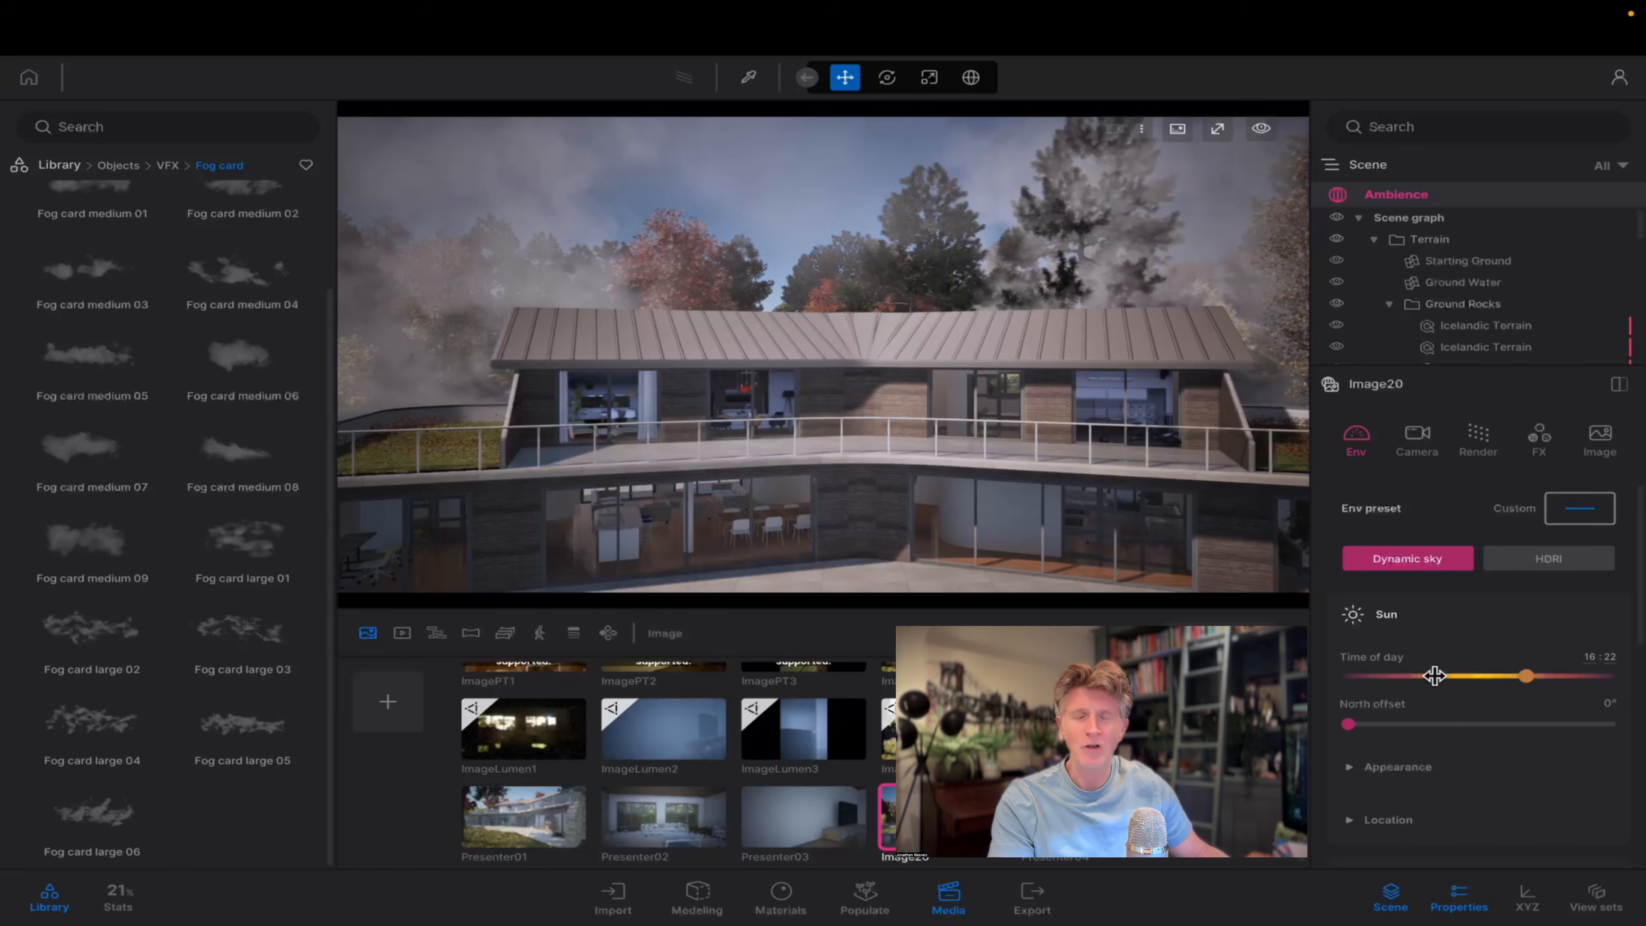
drag(1434, 675, 1386, 678)
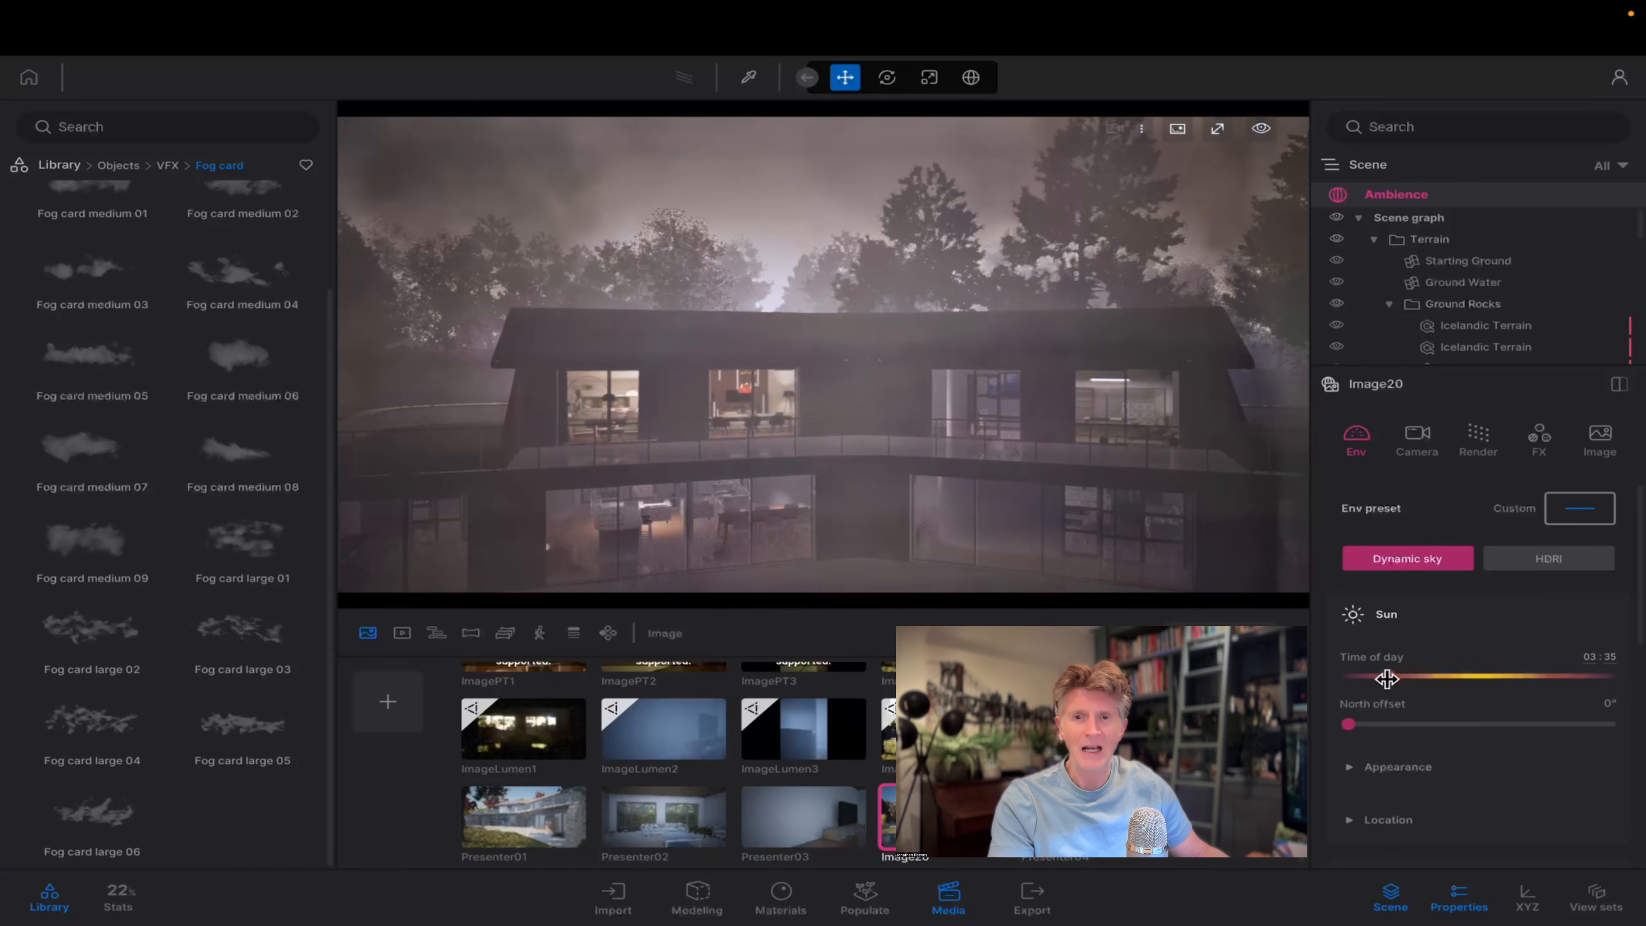
click(392, 702)
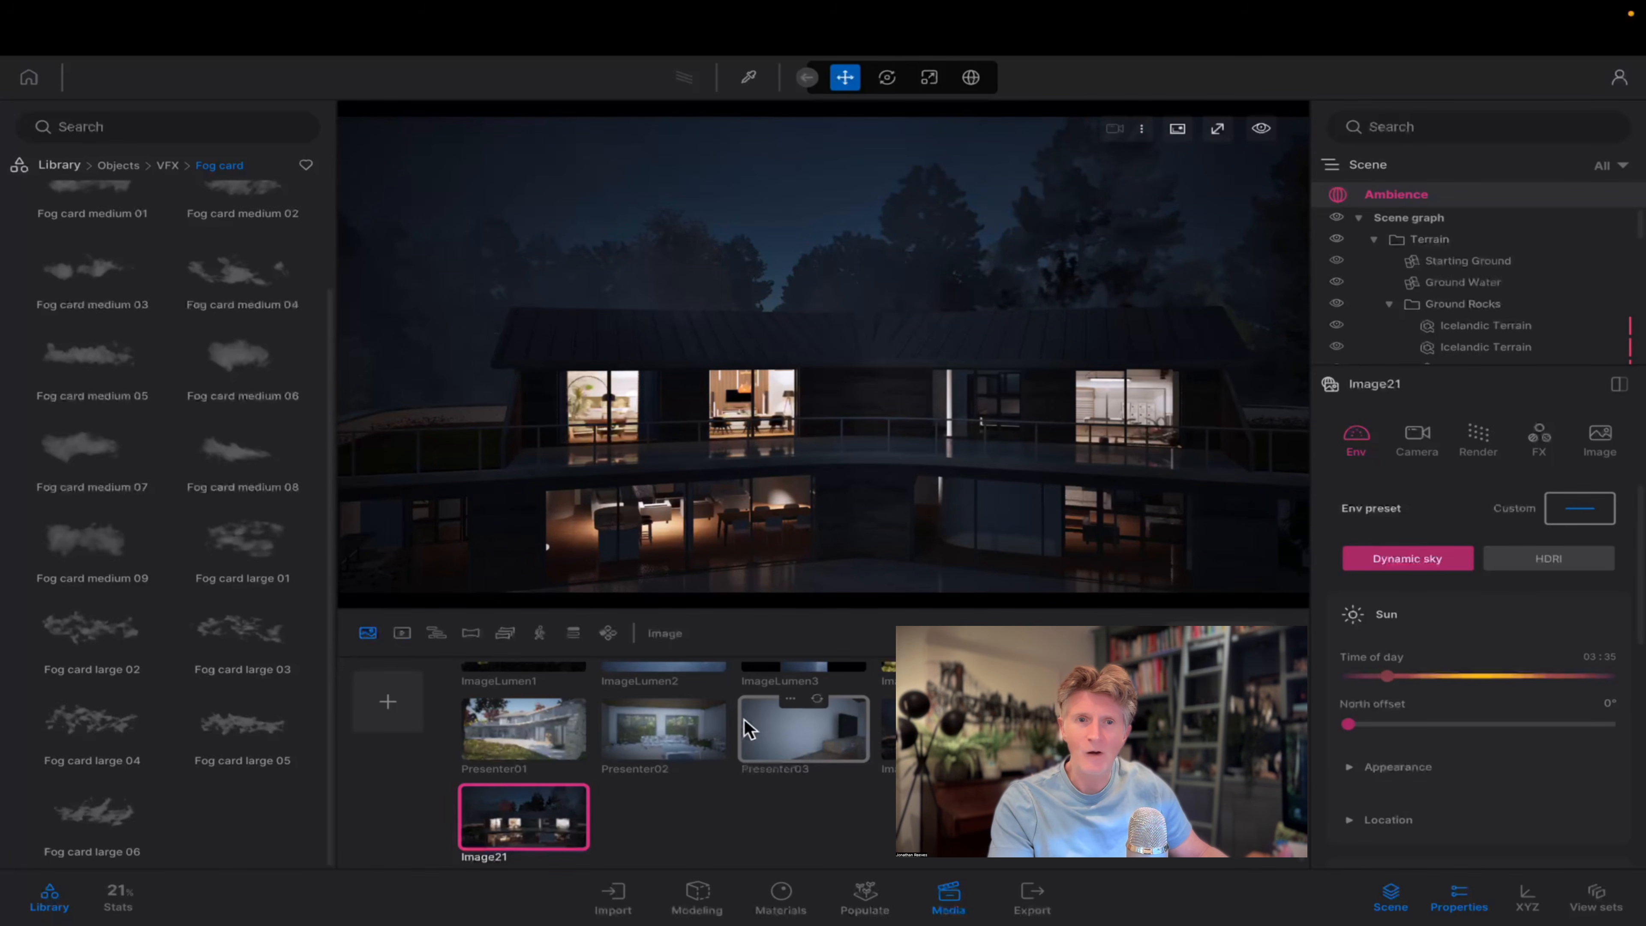
Add an omnidirectional light from the Lights library above the middle of the house roof.
click(59, 166)
click(248, 322)
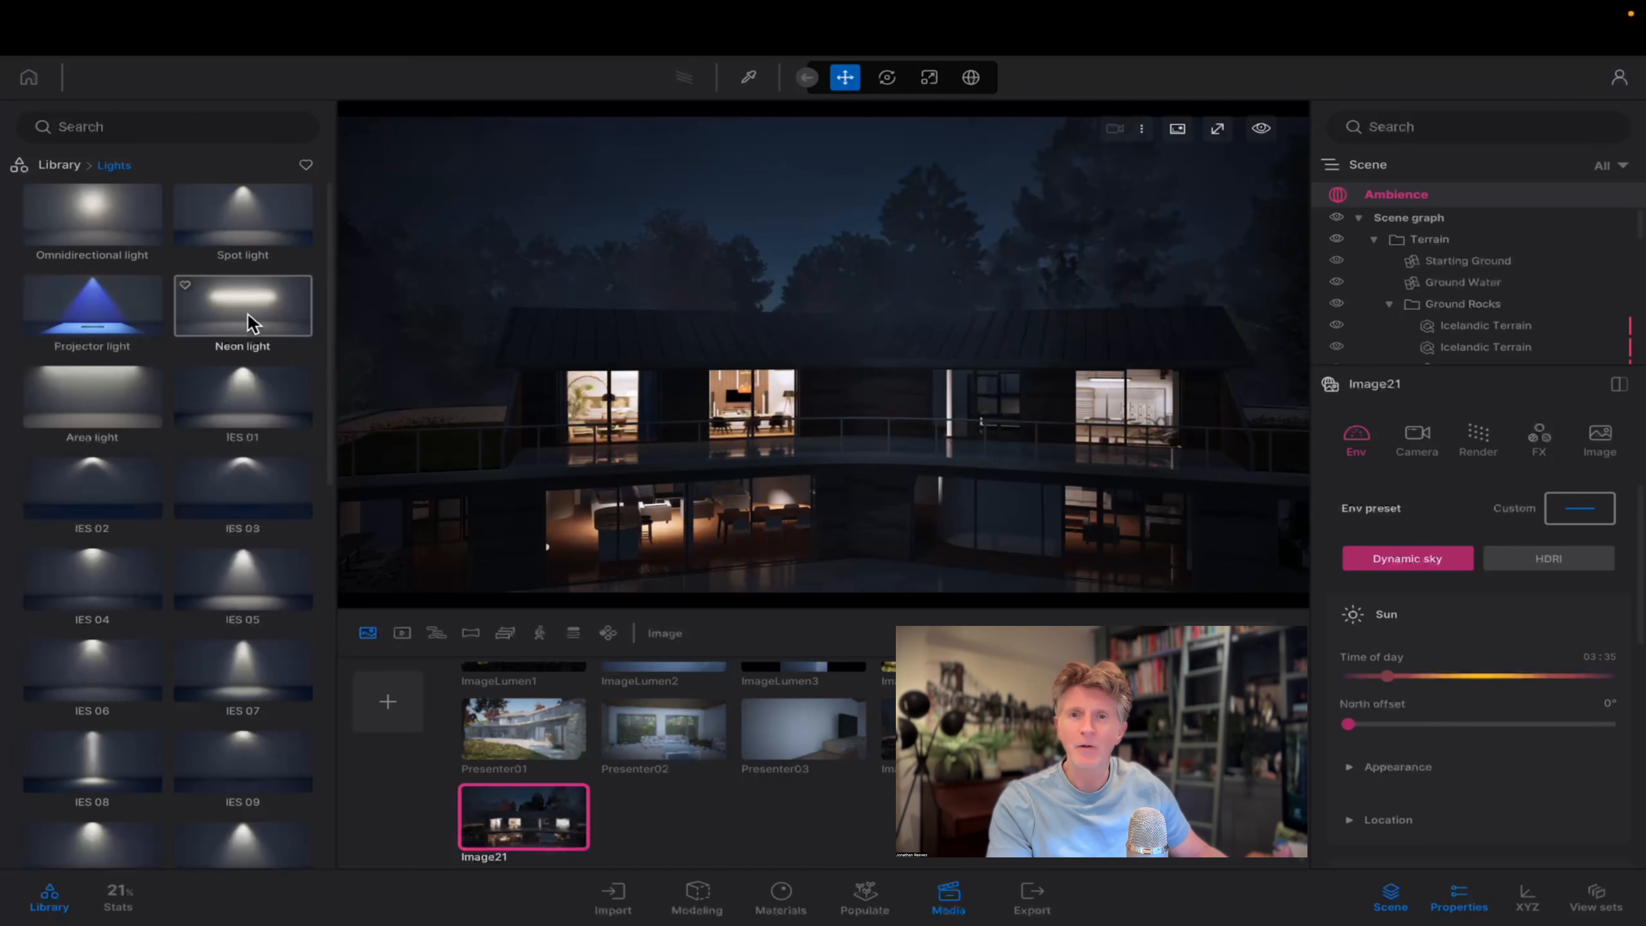
drag(117, 225, 853, 179)
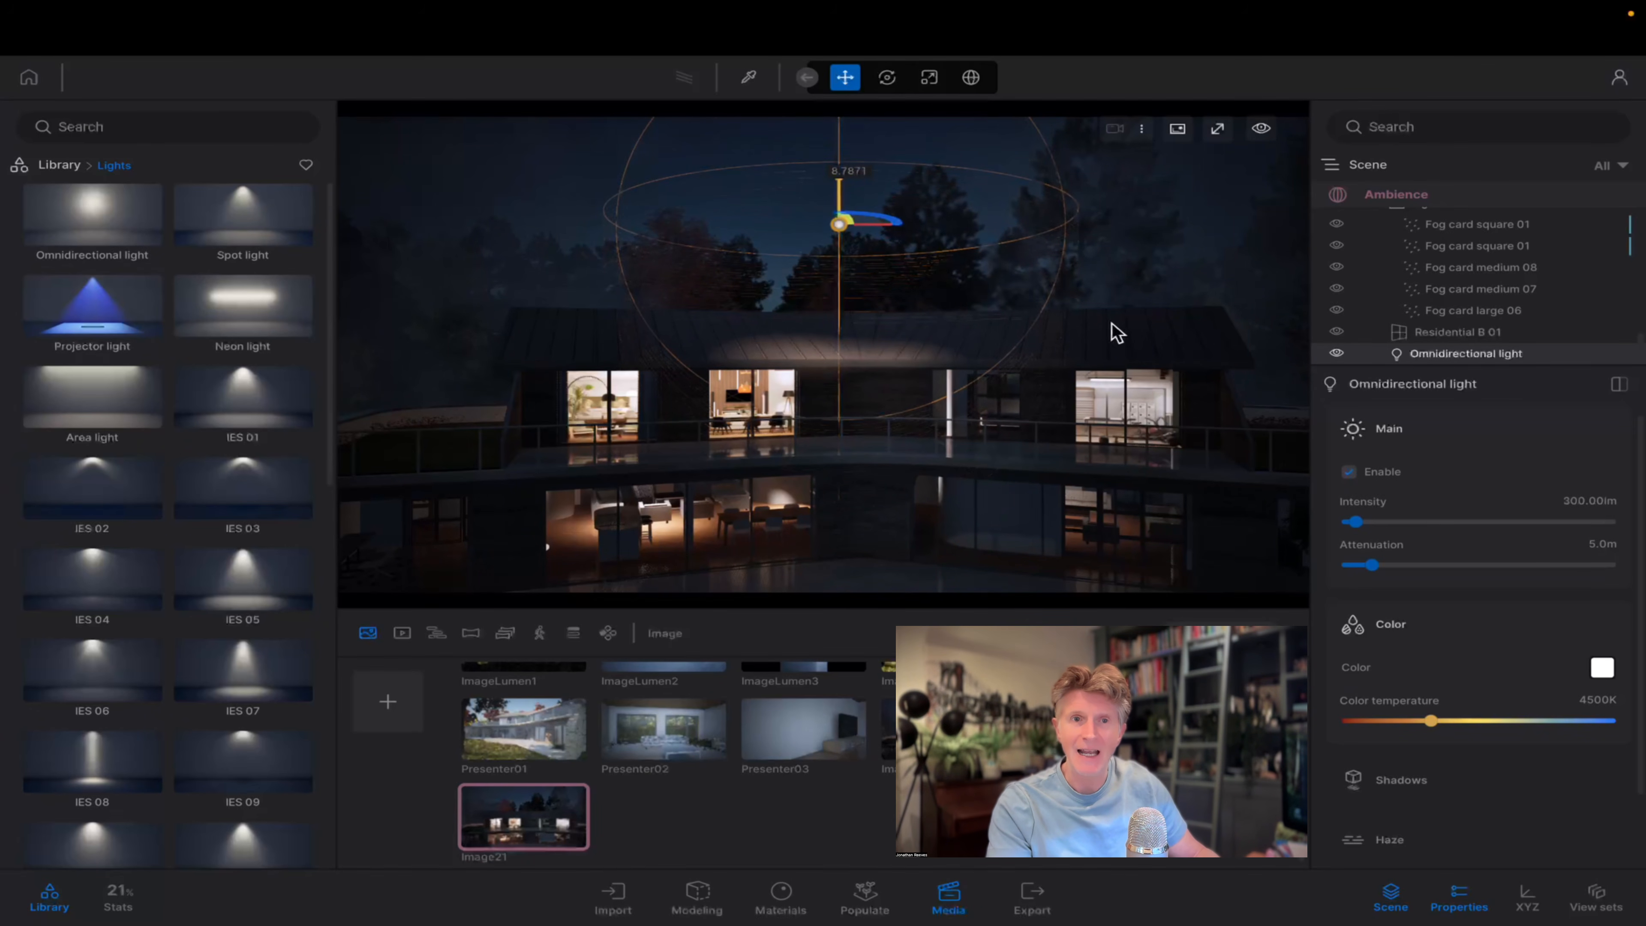
Set the omnidirectional light's intensity to about 2171 lm and its attenuation to about 11.8 m.
drag(1373, 519, 1507, 534)
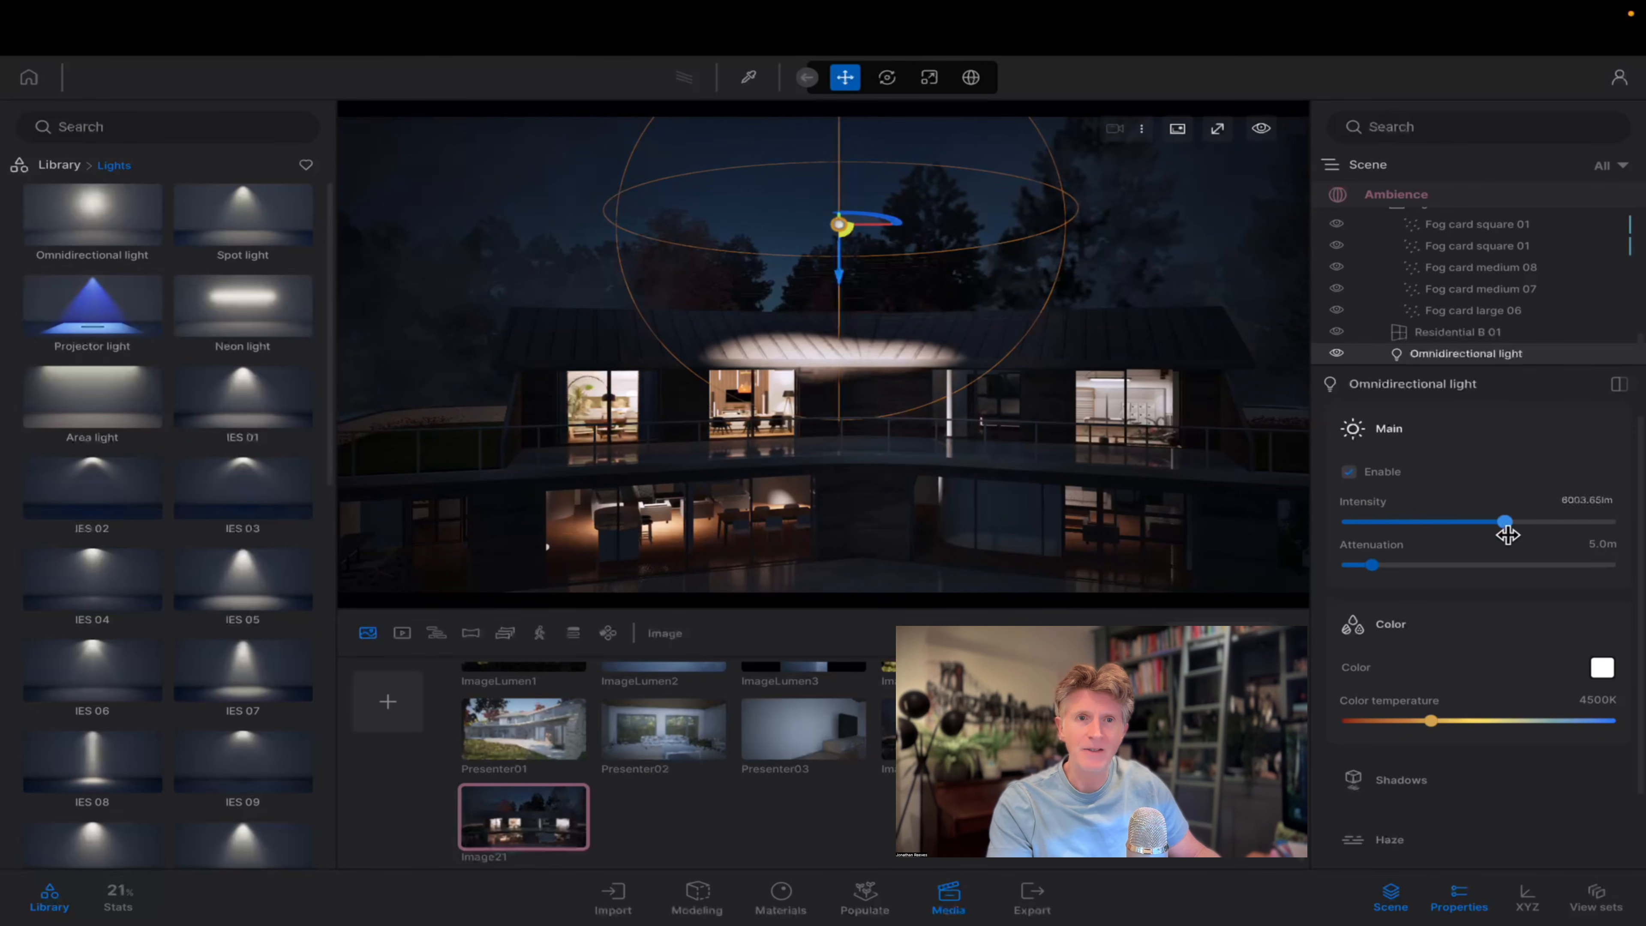
click(1404, 533)
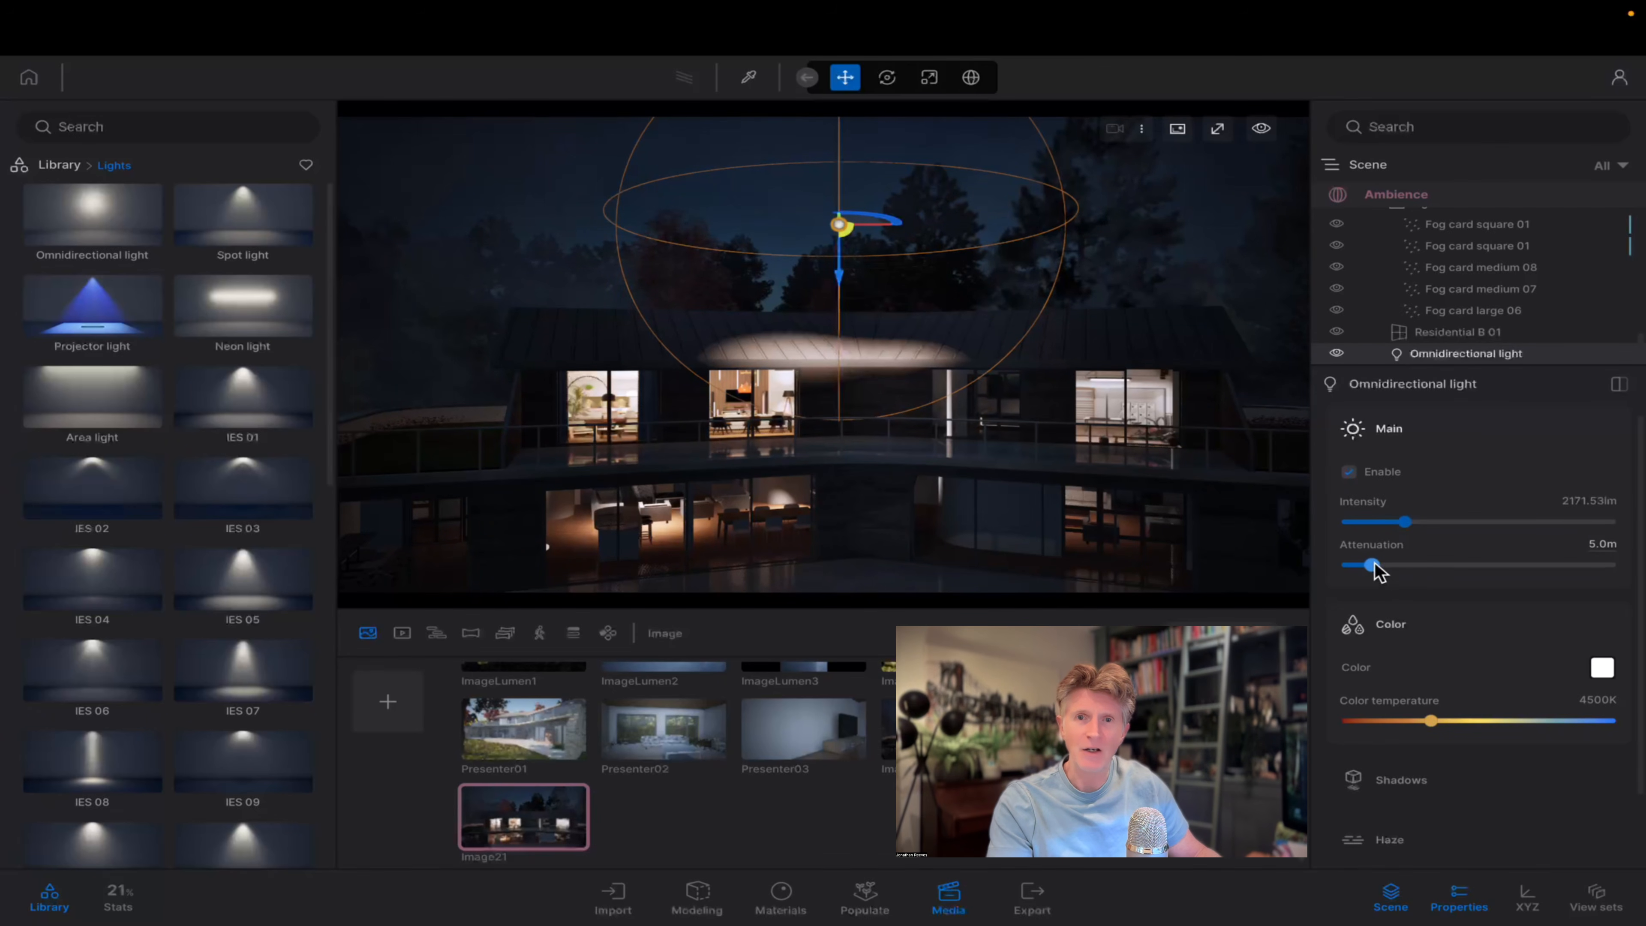
drag(1371, 564, 1526, 573)
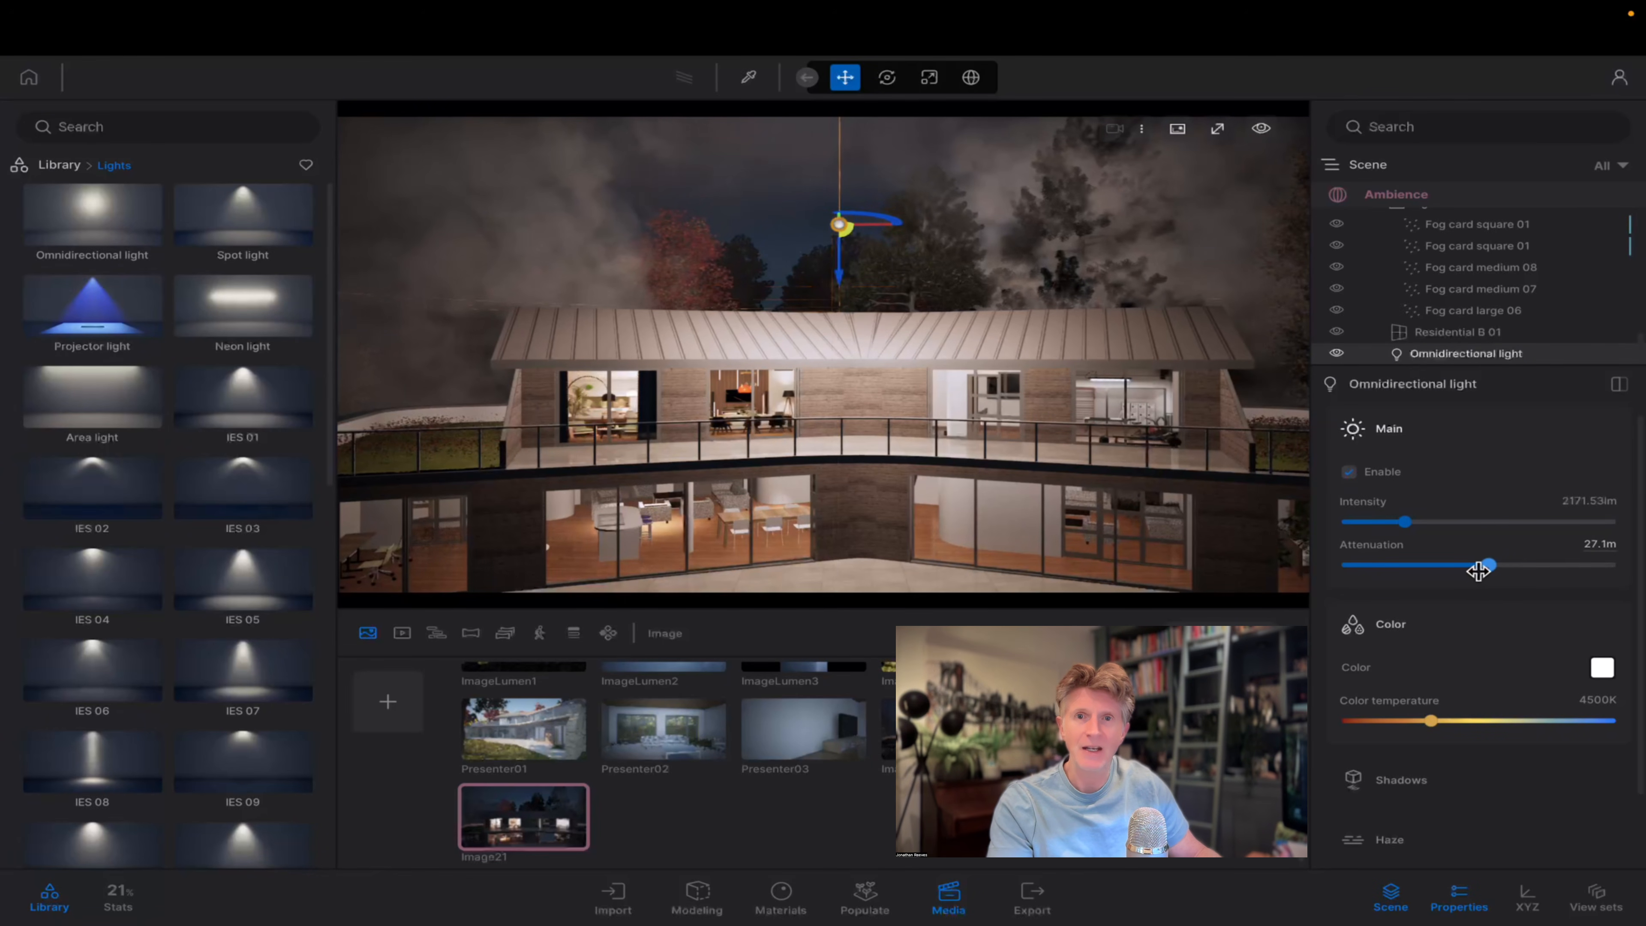
mouse_move(1405, 569)
mouse_down()
mouse_move(1388, 570)
mouse_move(1405, 568)
mouse_up()
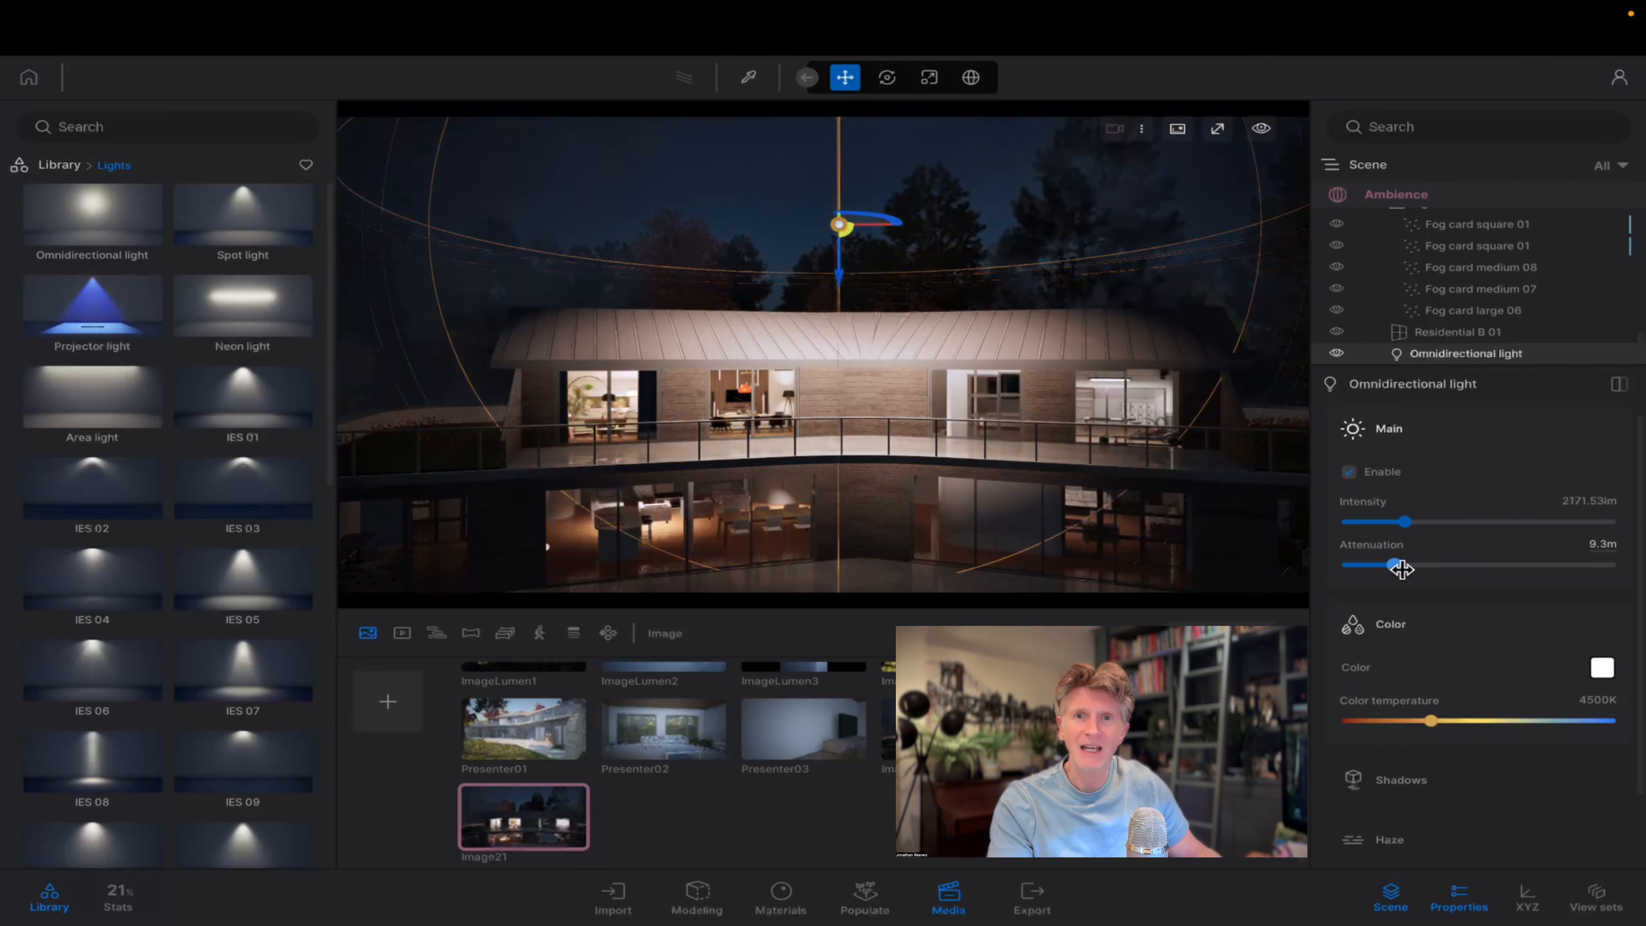
Move the omnidirectional light off the roof into the fog behind the left end of the house.
key(e)
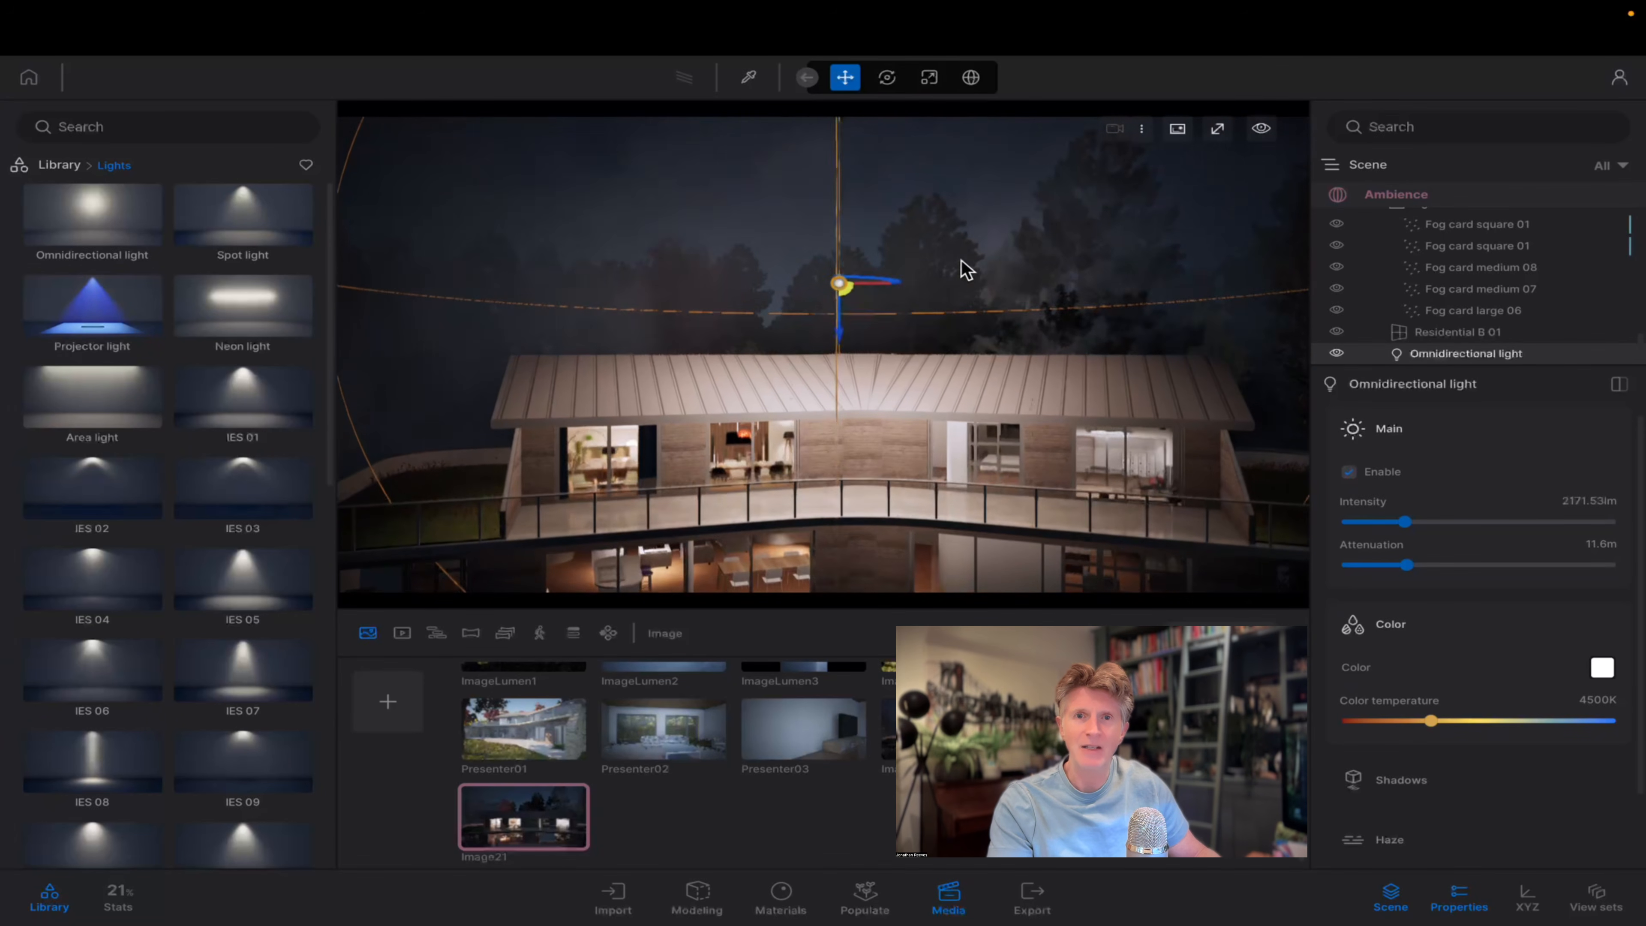
right_drag(964, 270, 907, 311)
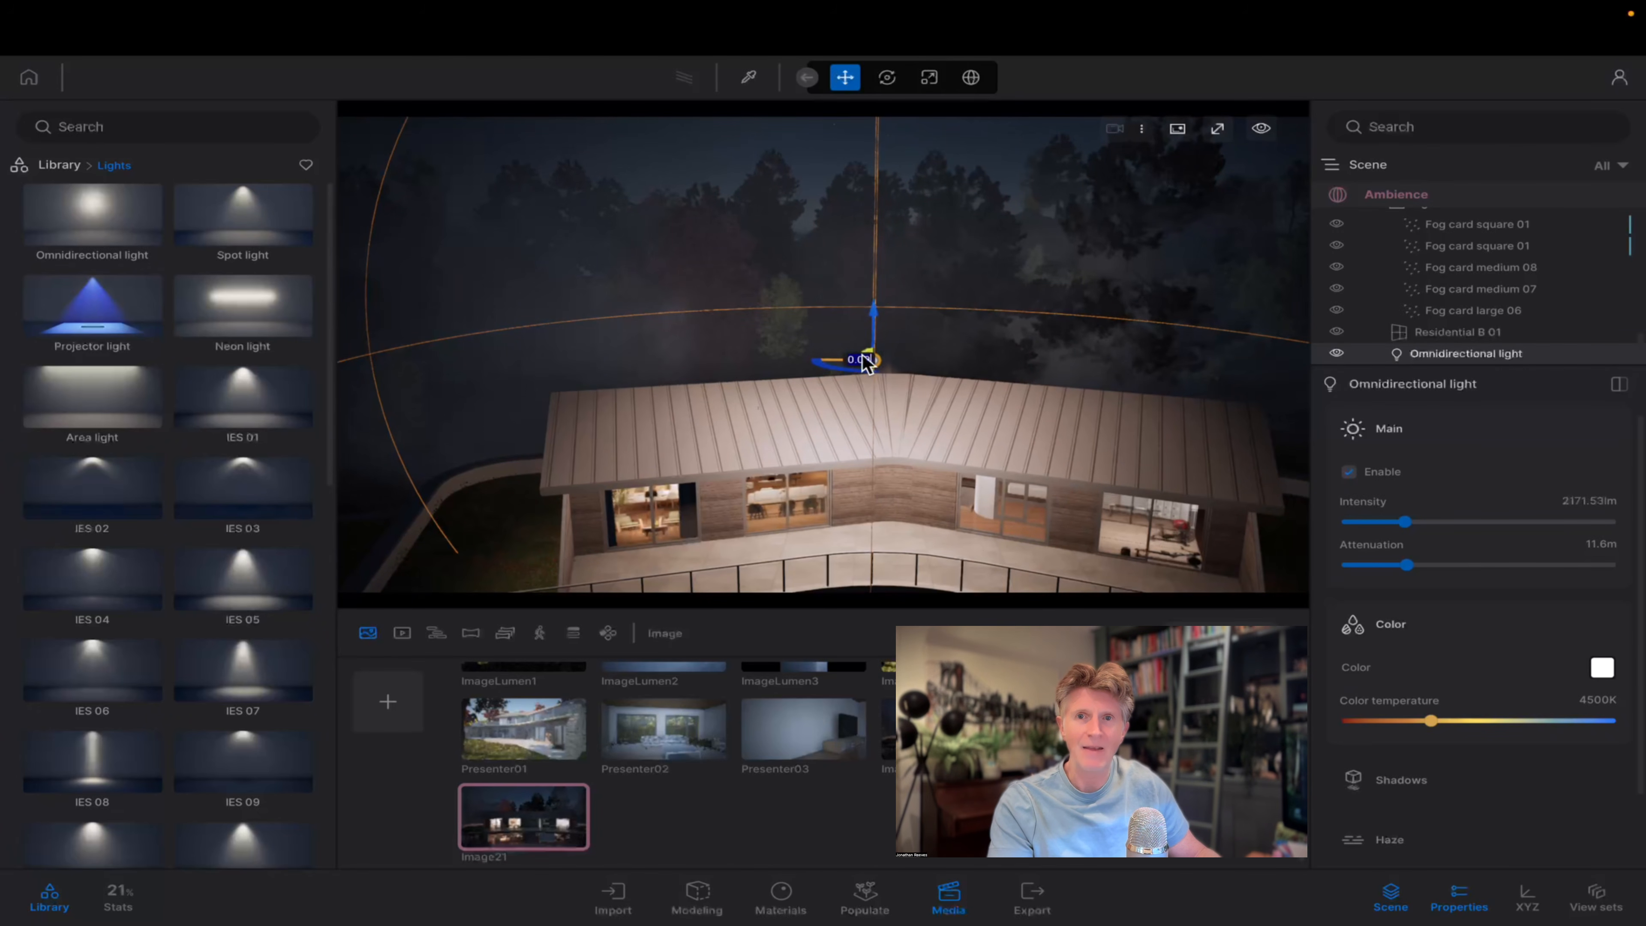
drag(855, 373, 615, 327)
key(q)
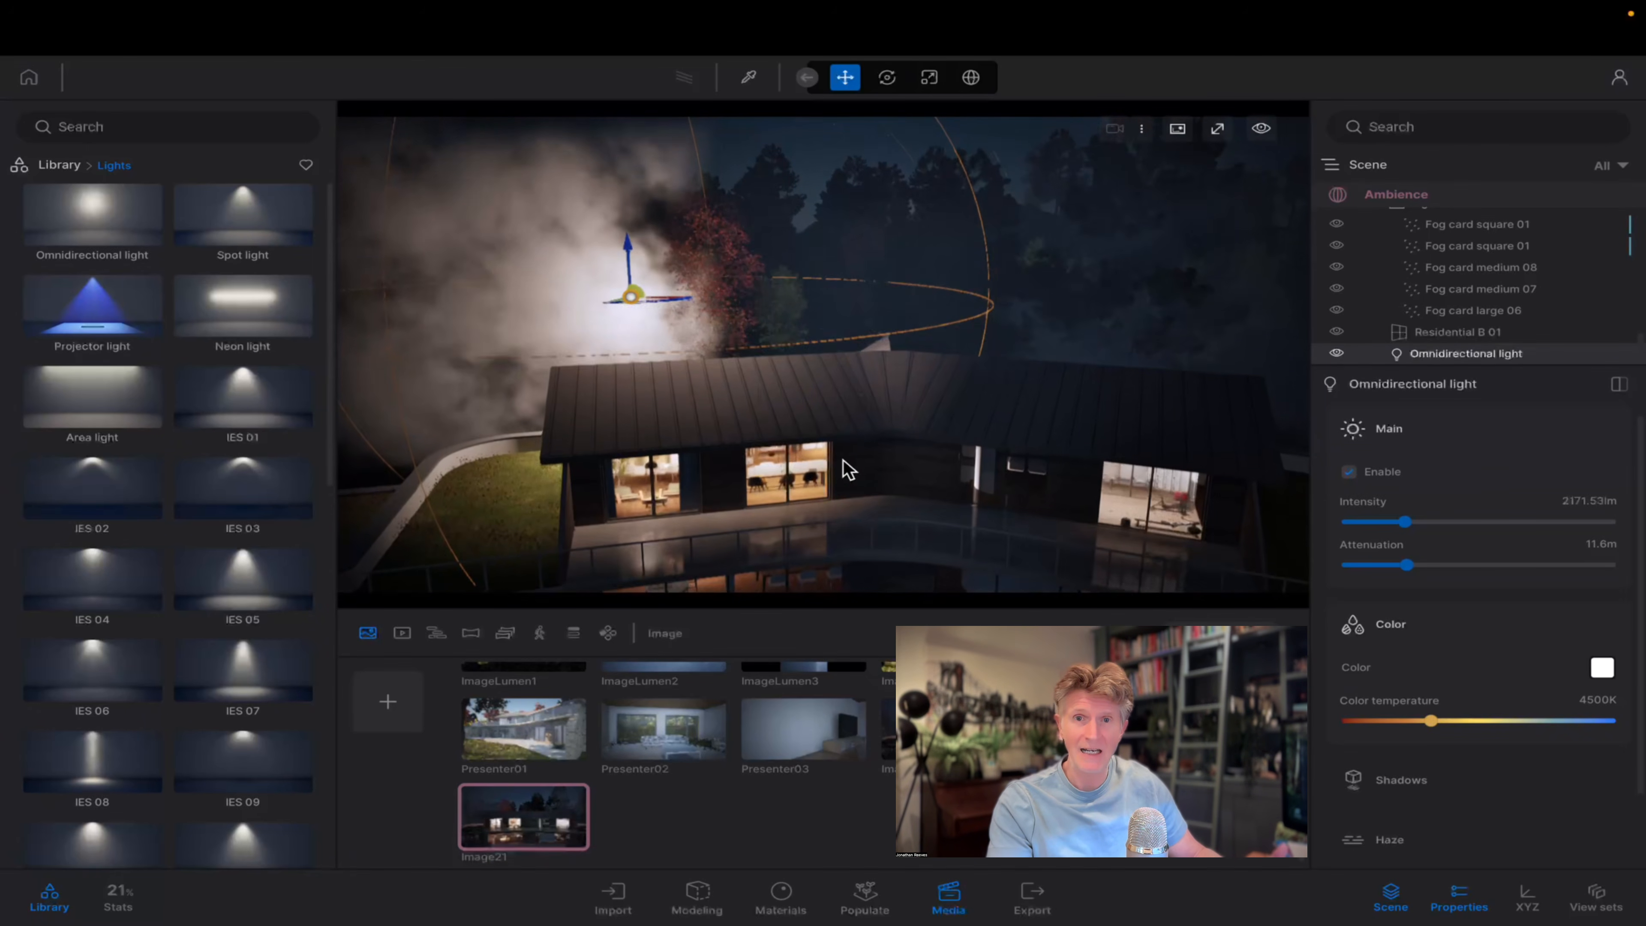
right_drag(842, 556, 923, 515)
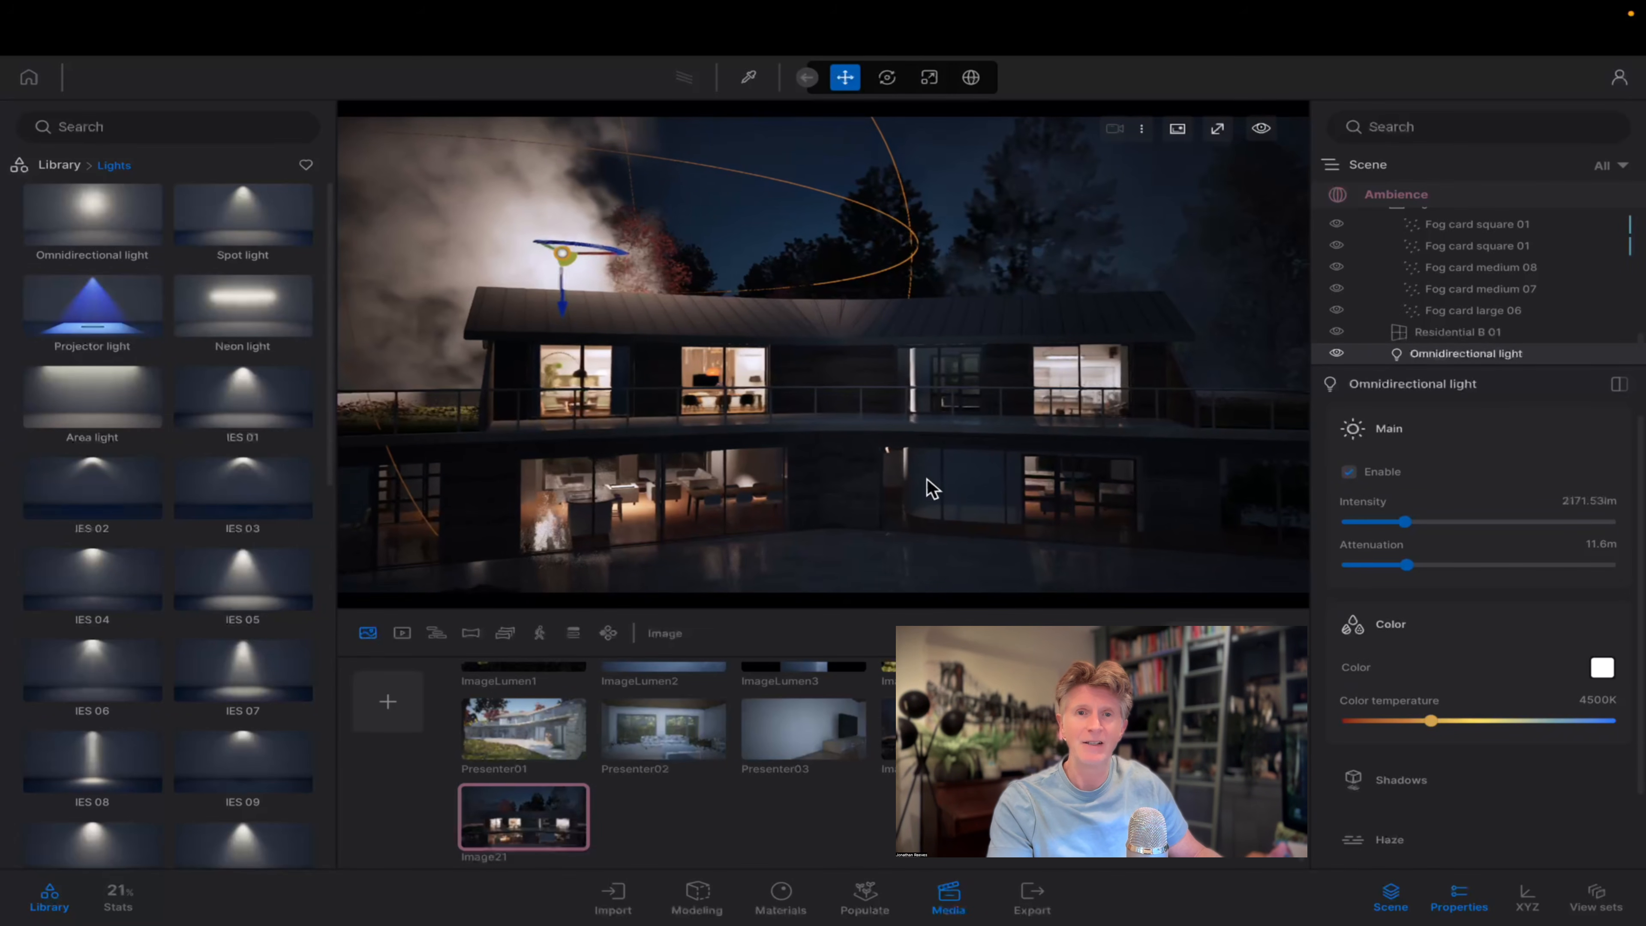
Examine the lit fog around the house at night in a full-screen view from different angles.
click(1261, 129)
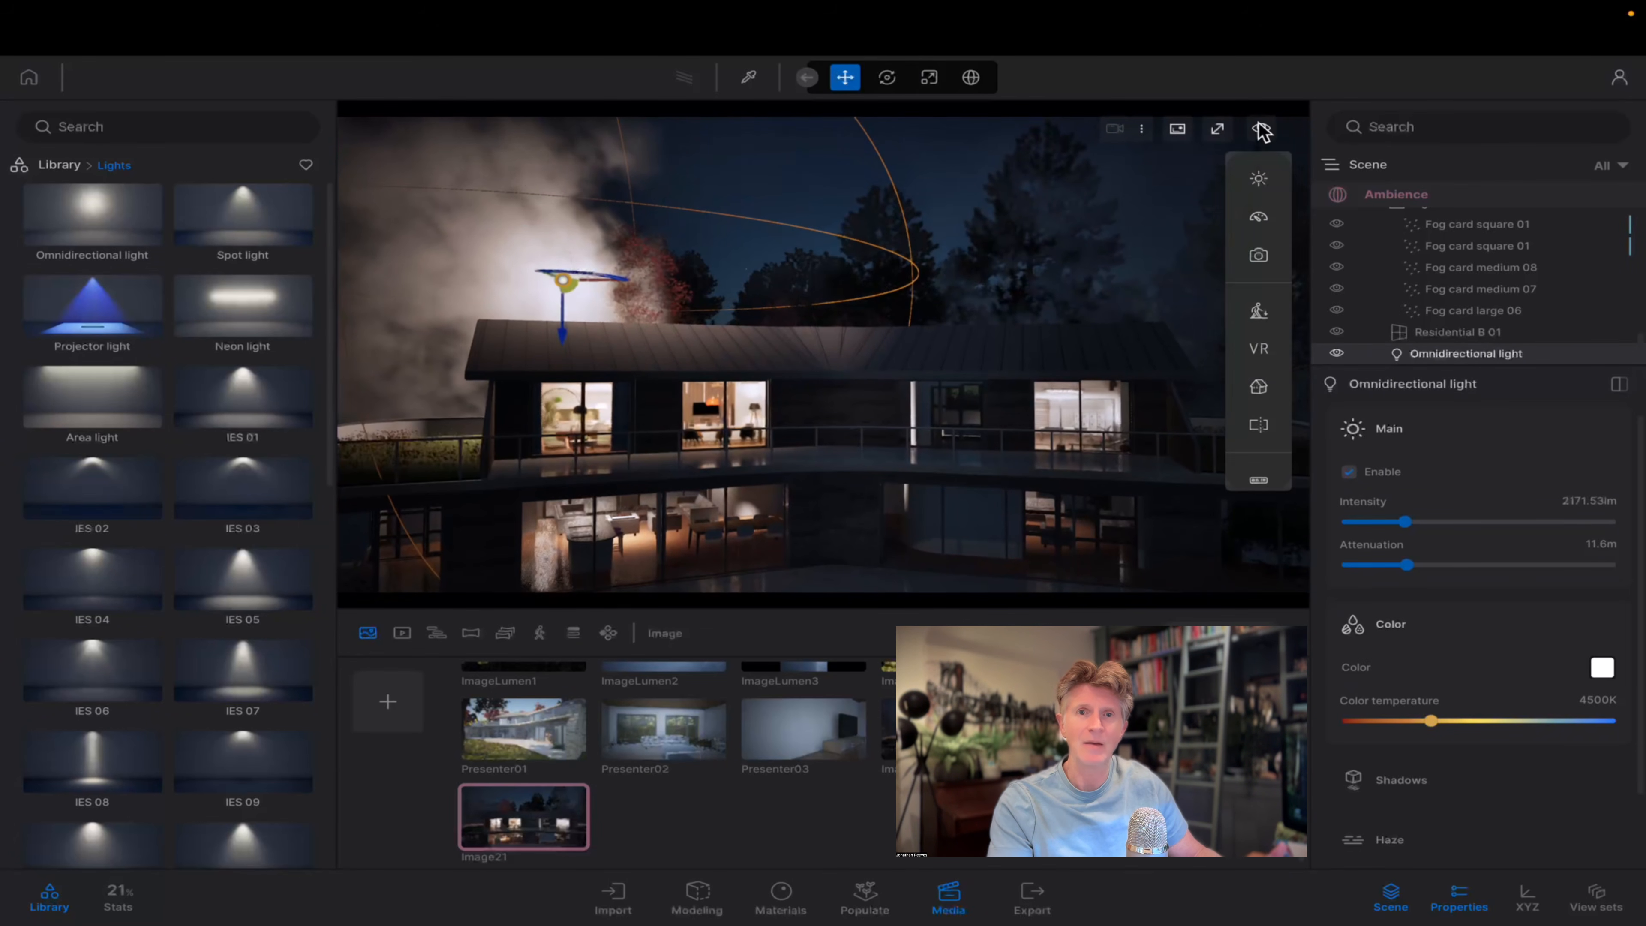
click(1218, 129)
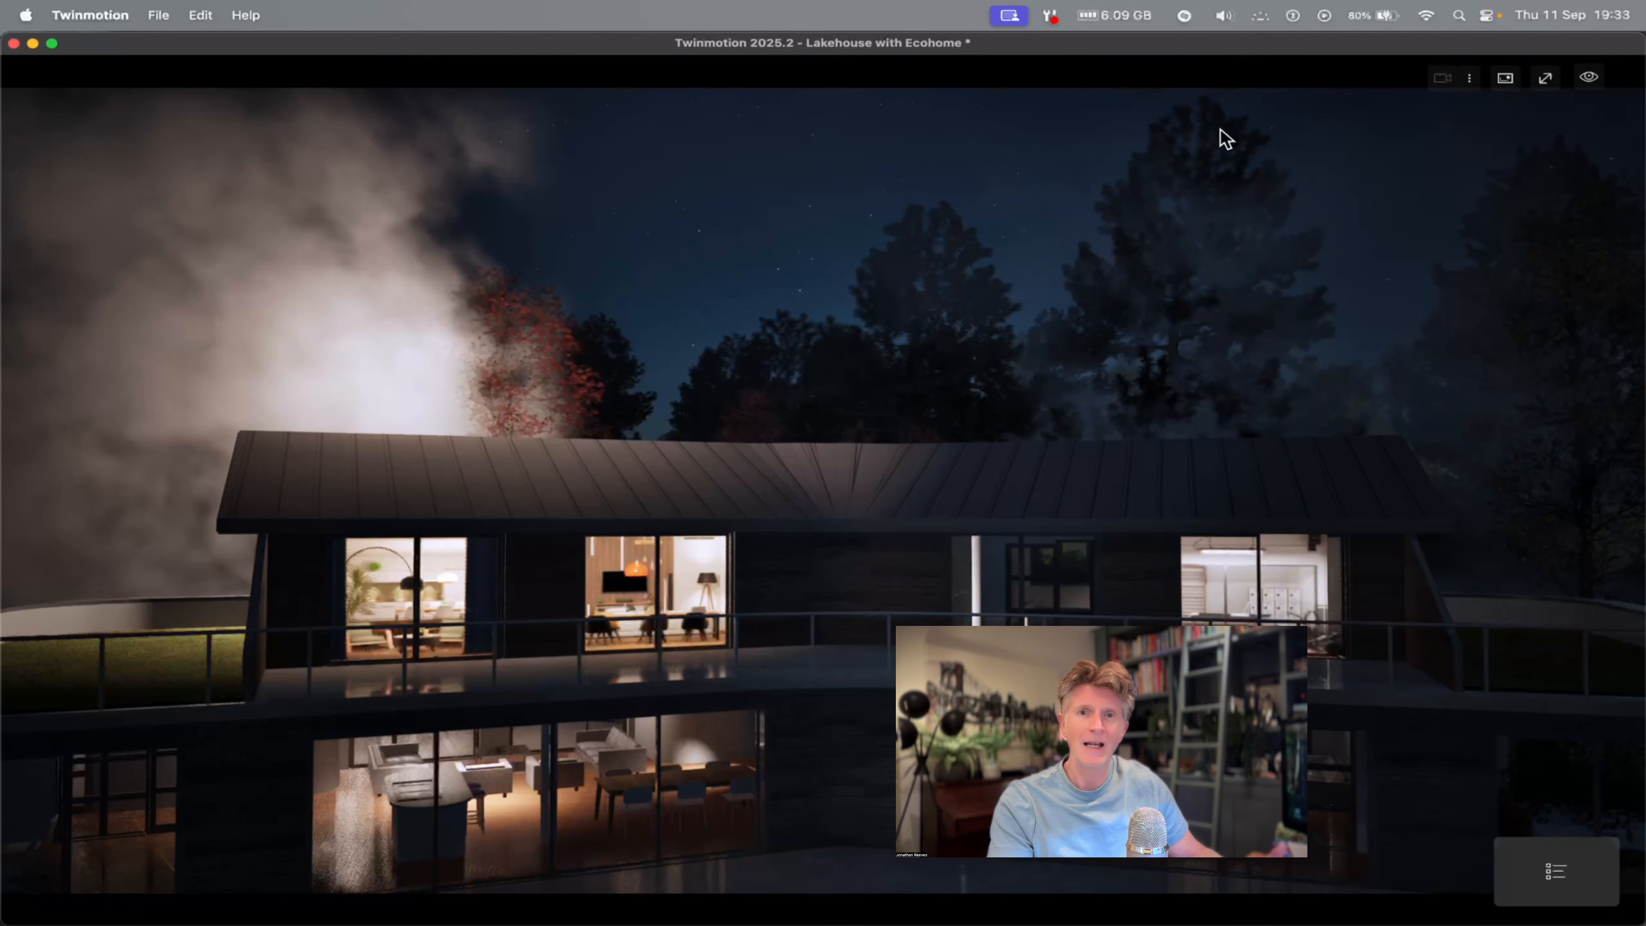
mouse_move(1063, 593)
right_down()
mouse_move(862, 586)
mouse_move(1053, 589)
right_up()
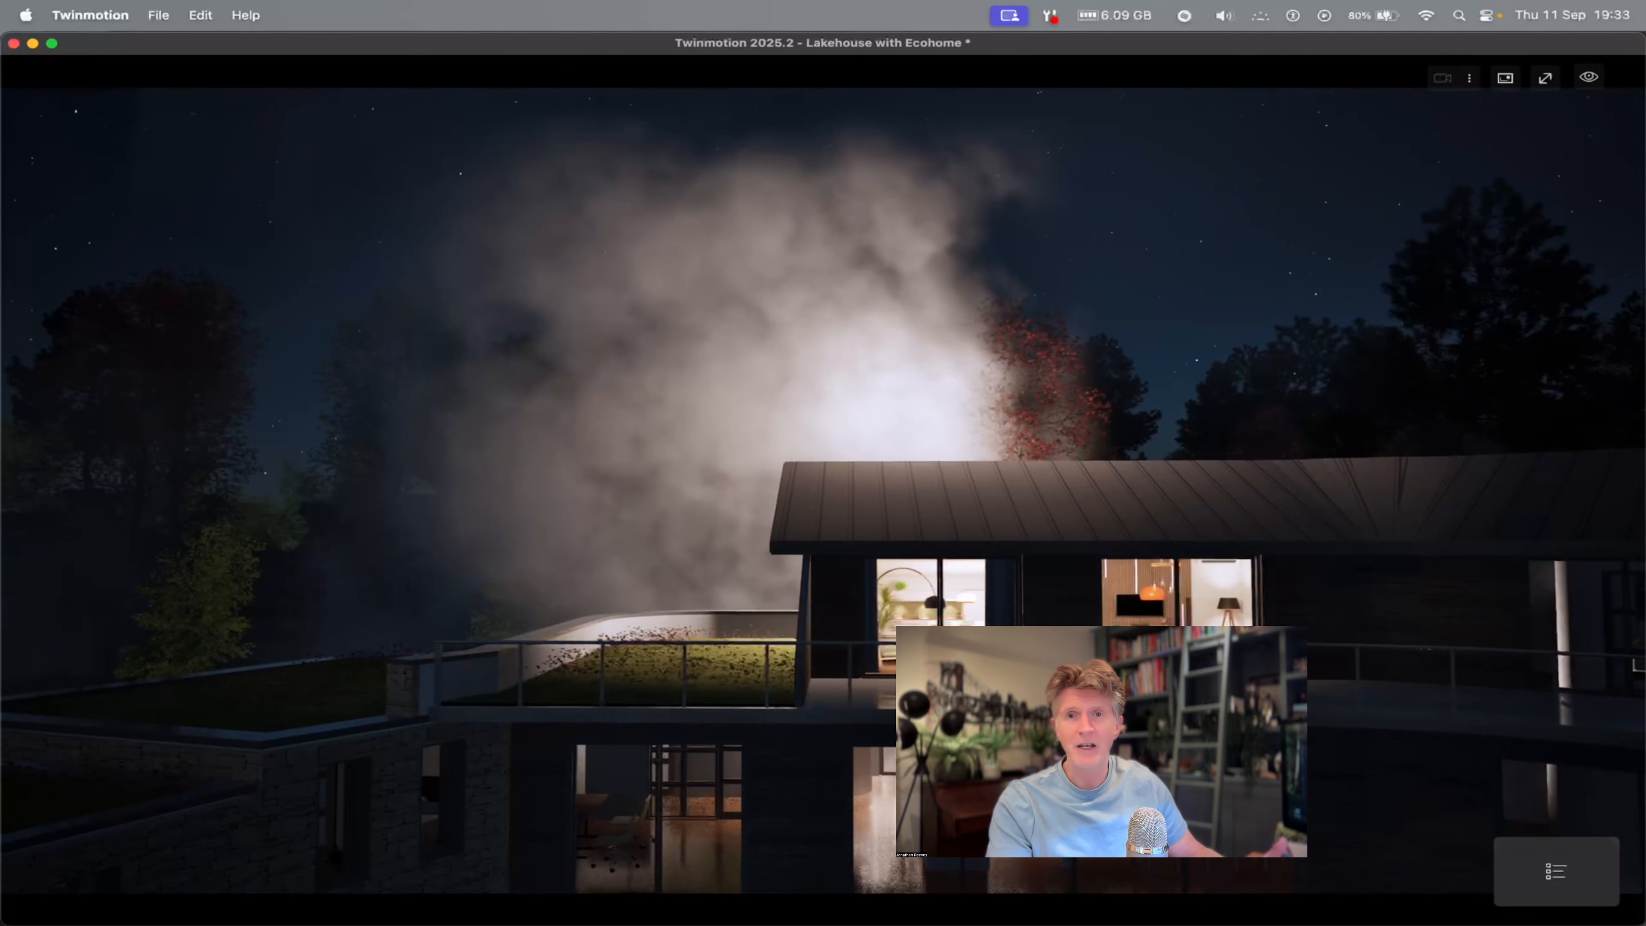
key(s)
key(d)
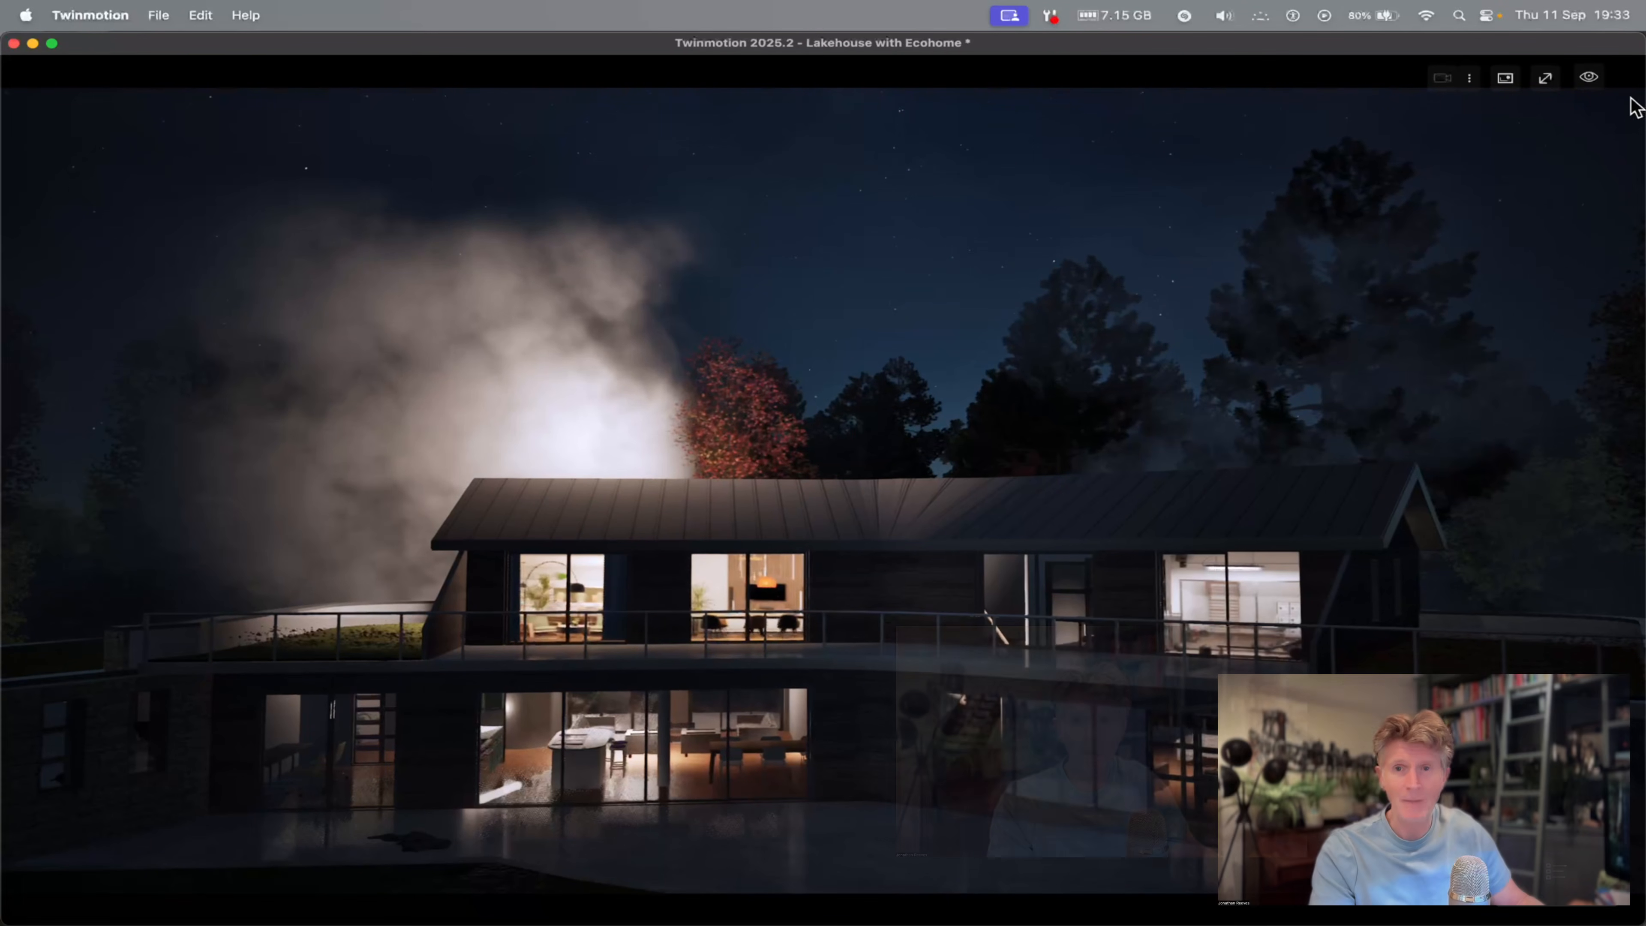
Change the time of day from night to a daylight hour with warm, low sun on the fog.
click(1589, 78)
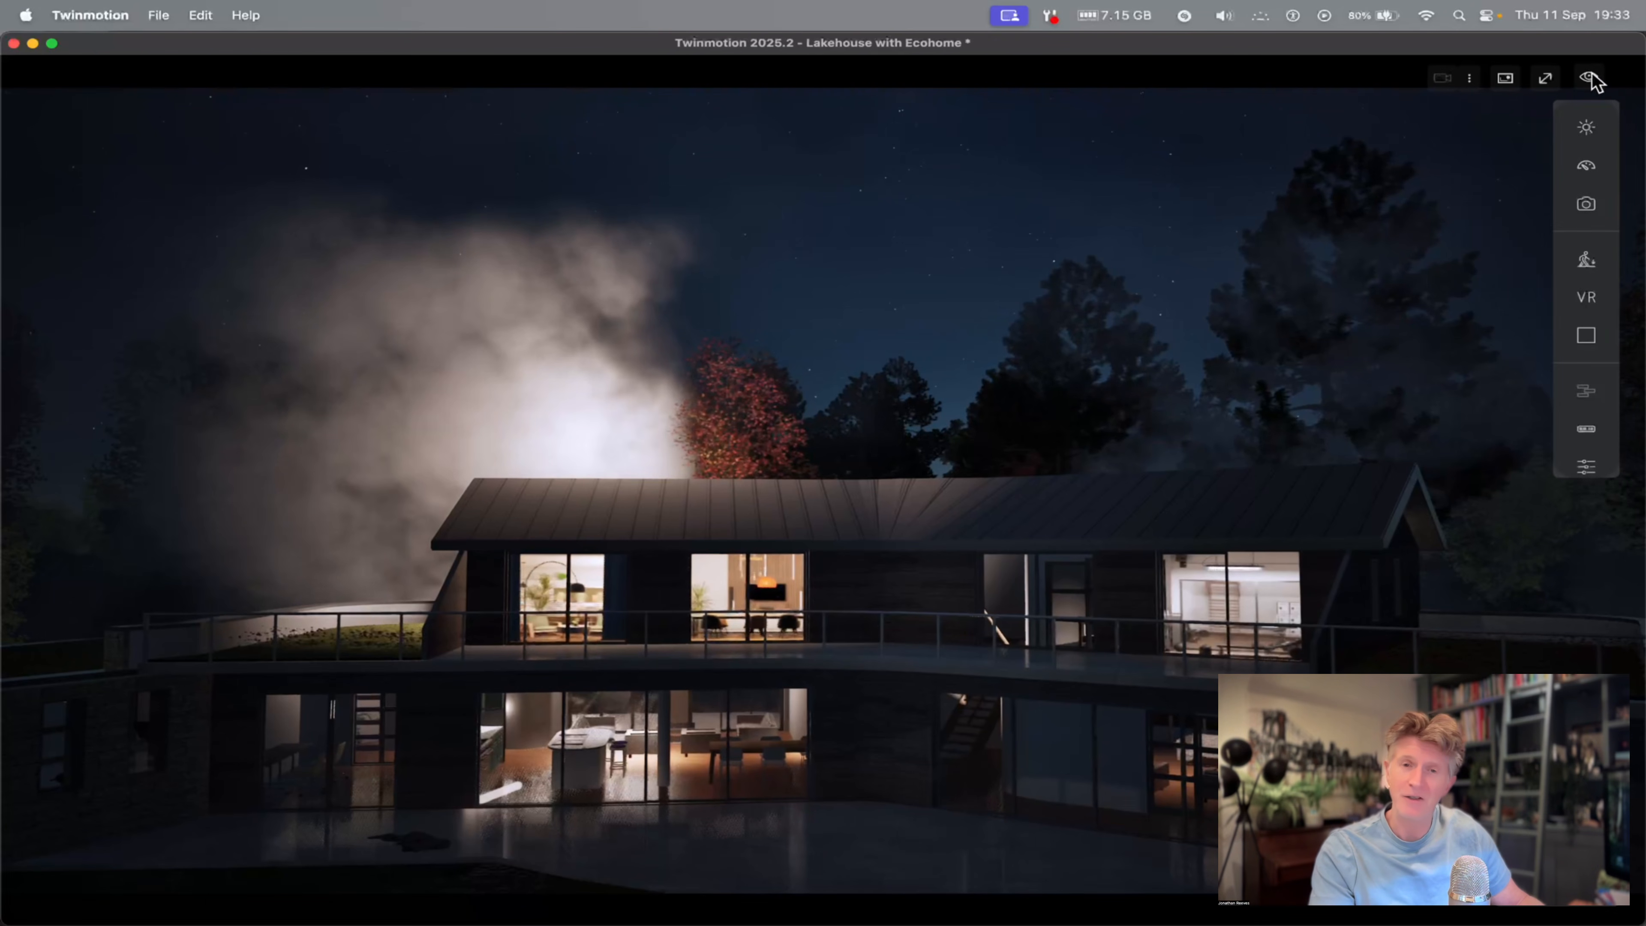
click(1592, 133)
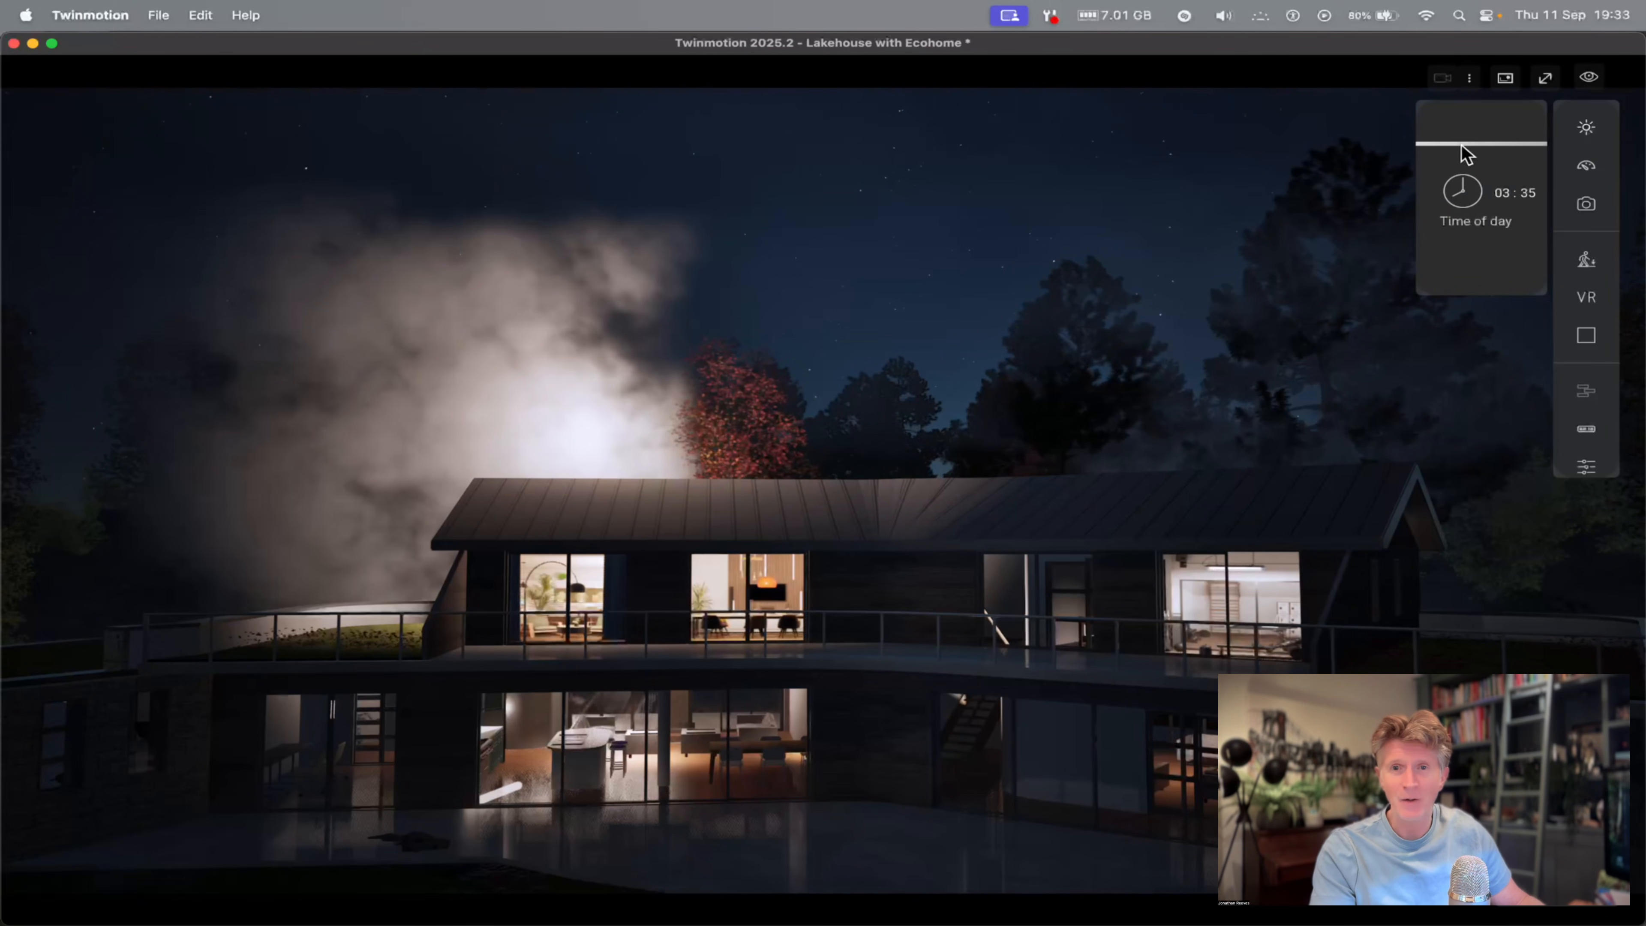
drag(1465, 157, 1470, 158)
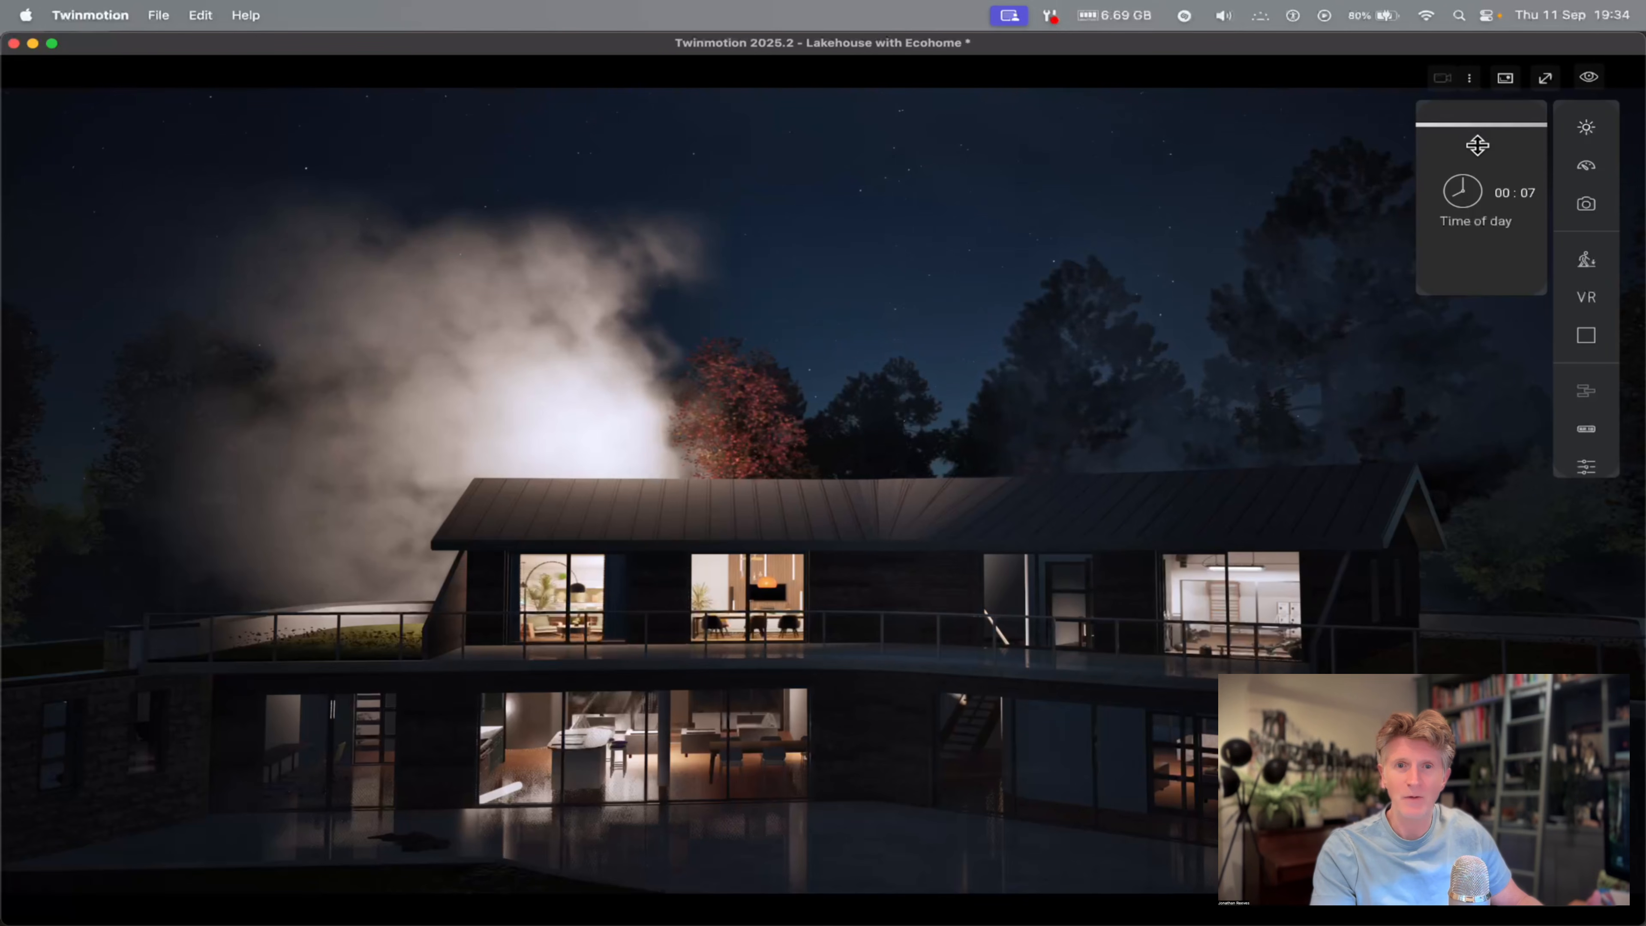
drag(1477, 145, 1478, 170)
scroll(960, 385, down, 3)
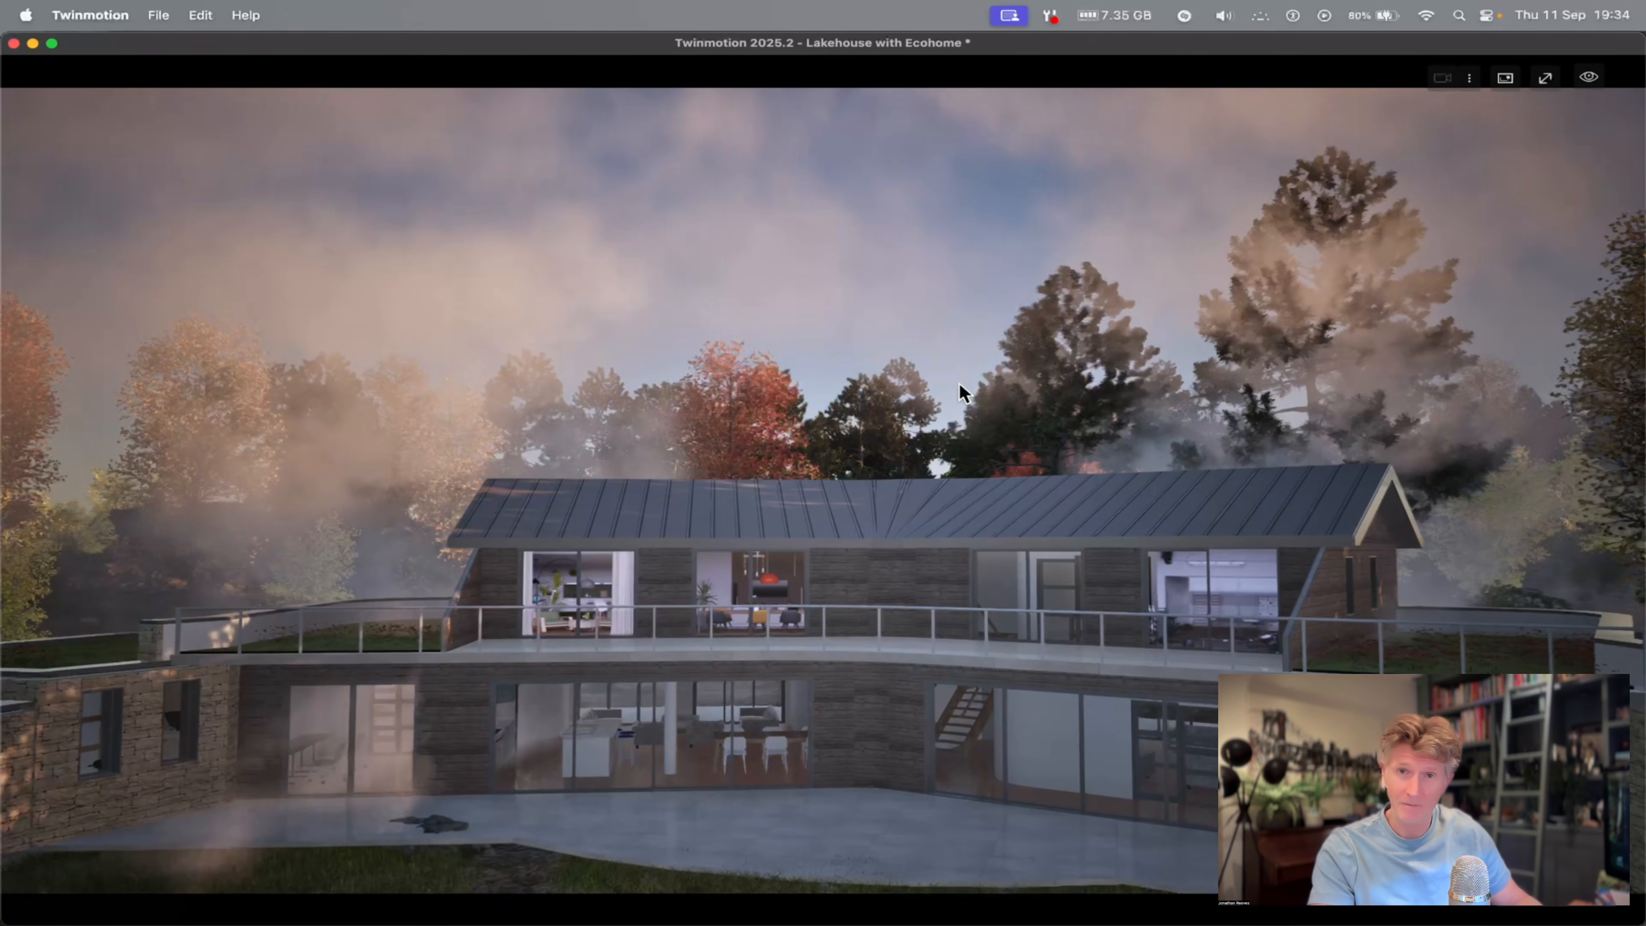
Examine the sunlit fog around the house from farther back, including the lawn, and leave the full-screen view.
middle_drag(810, 464, 808, 596)
right_drag(807, 596, 981, 594)
key(q)
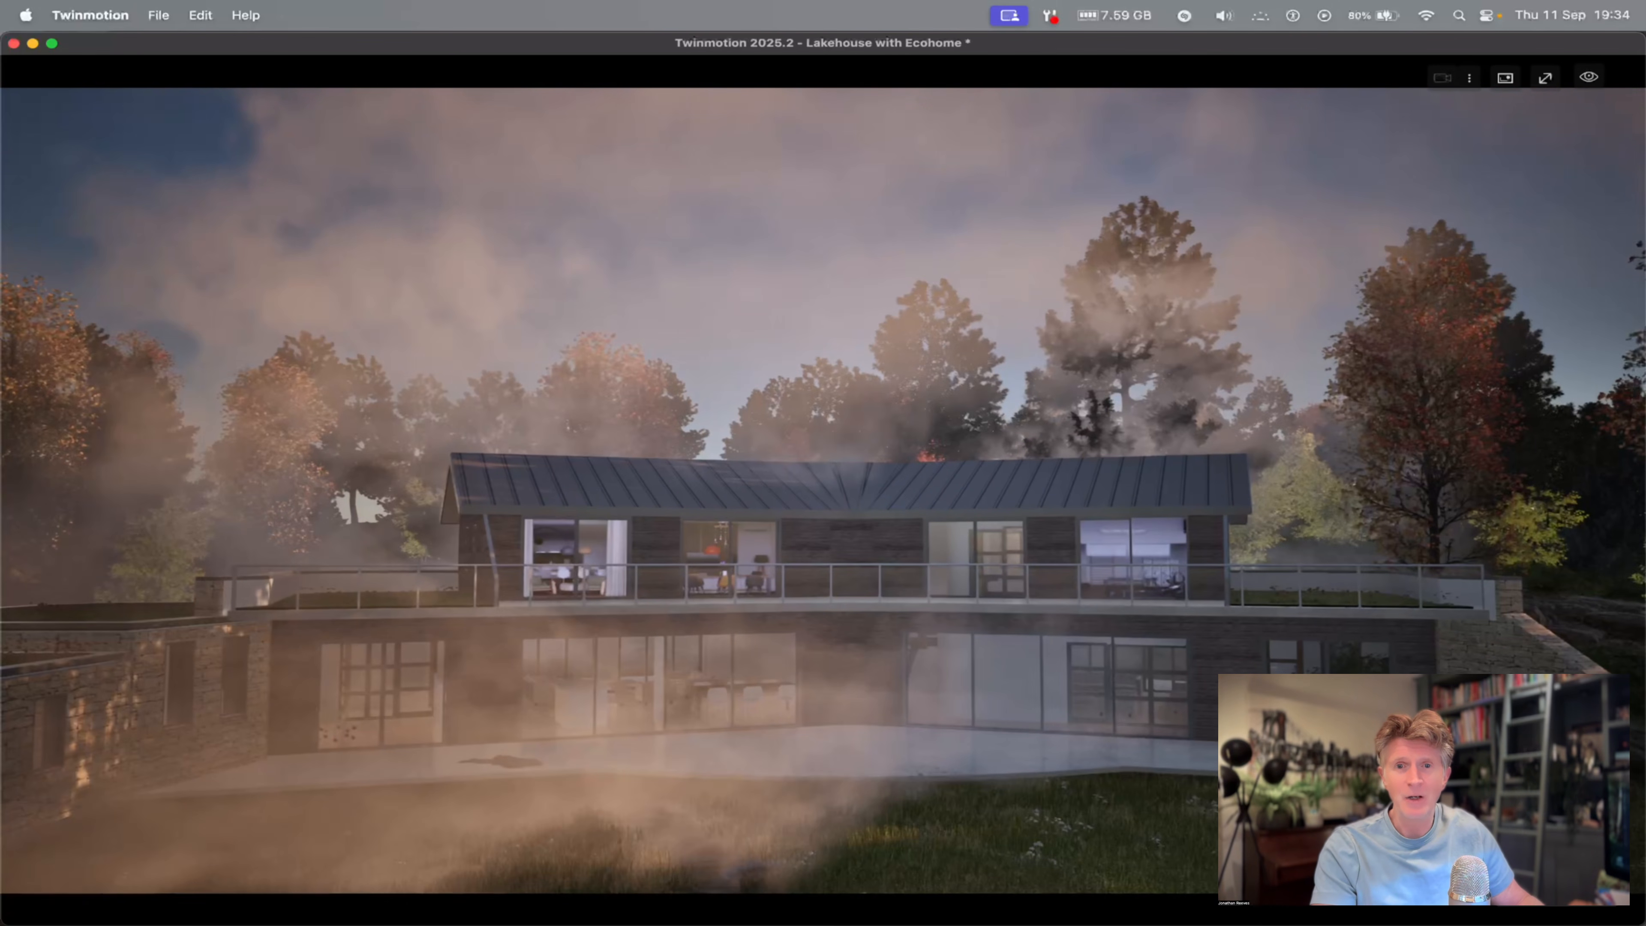
key(ctrl+Left)
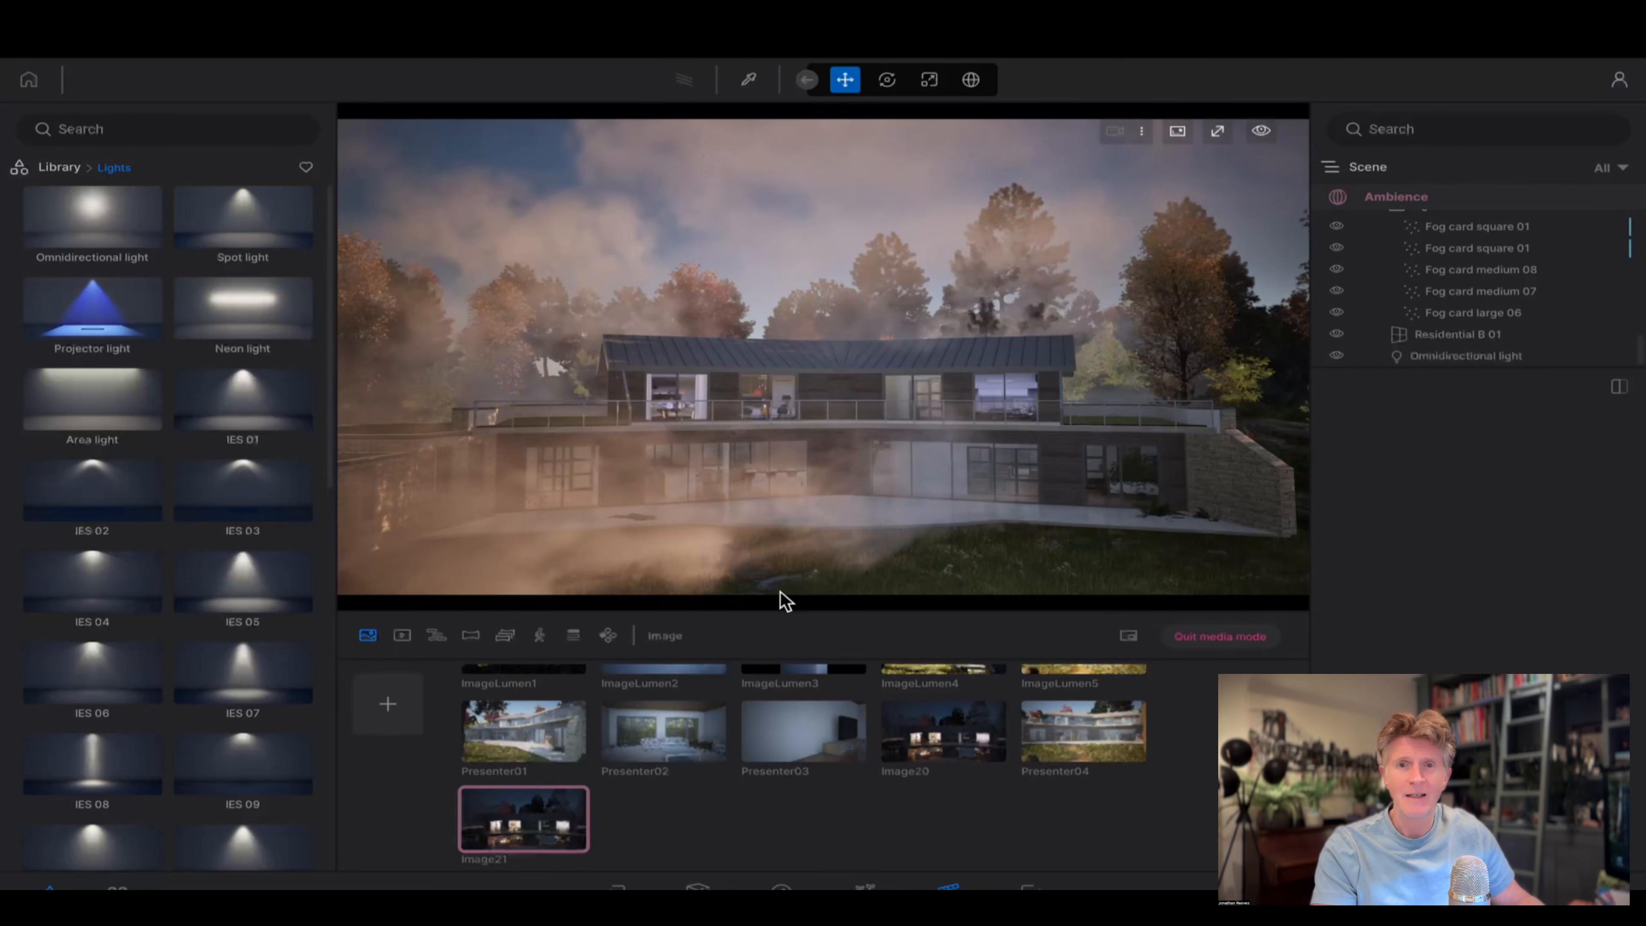
Hide the fog container in the scene and close the media list.
scroll(1367, 250, up, 1)
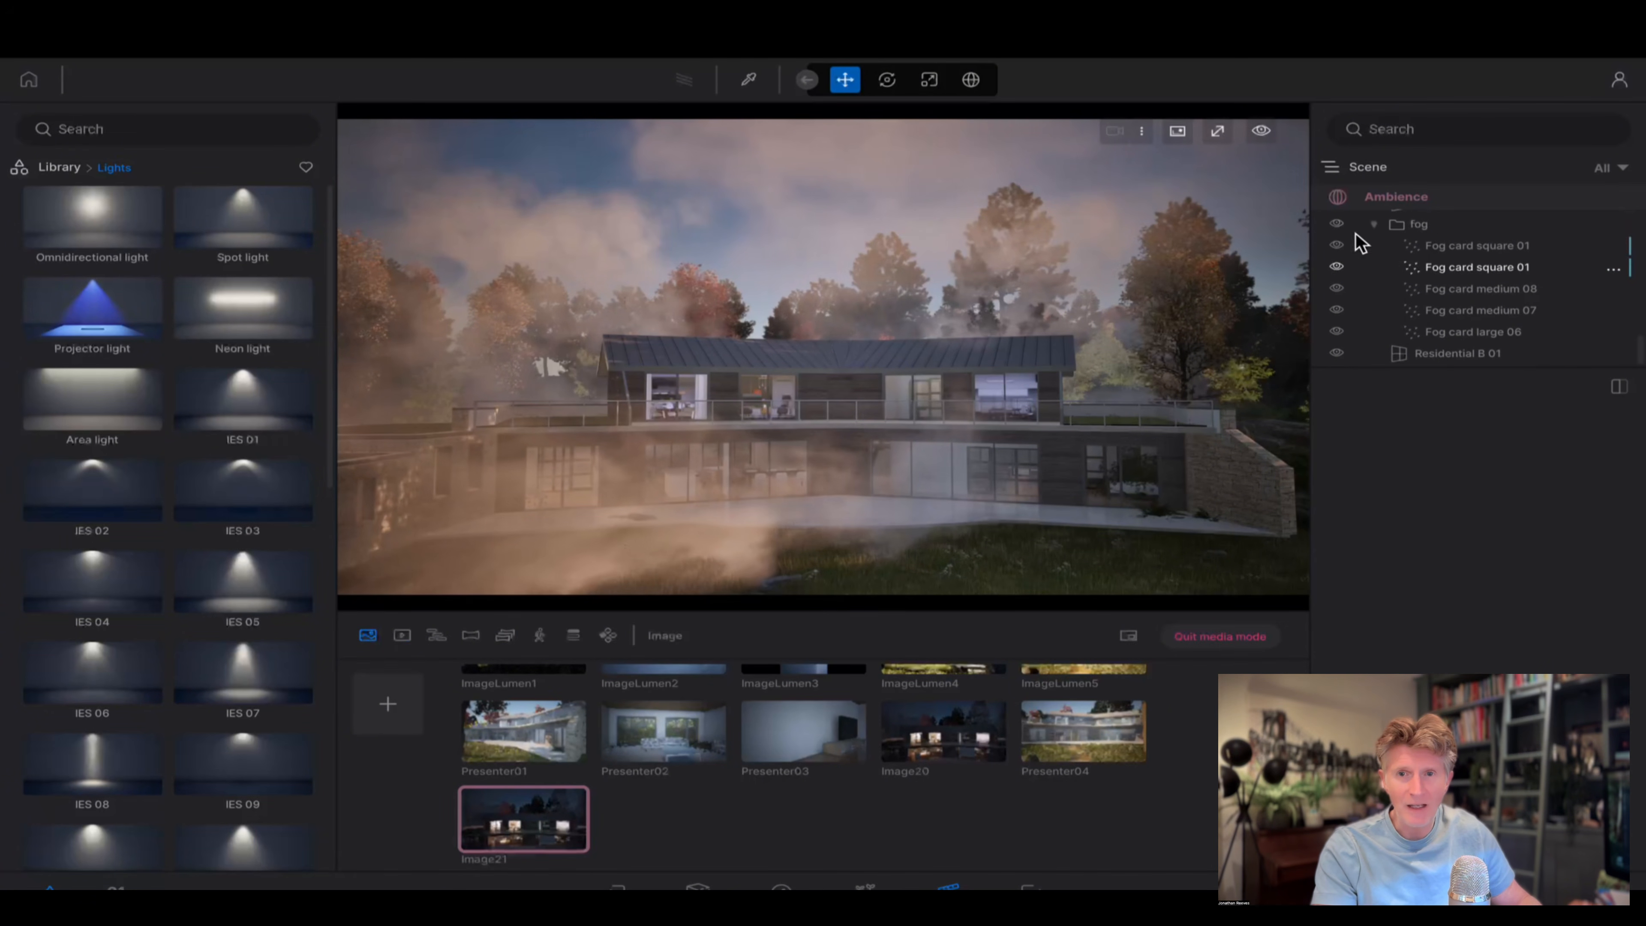
click(1337, 225)
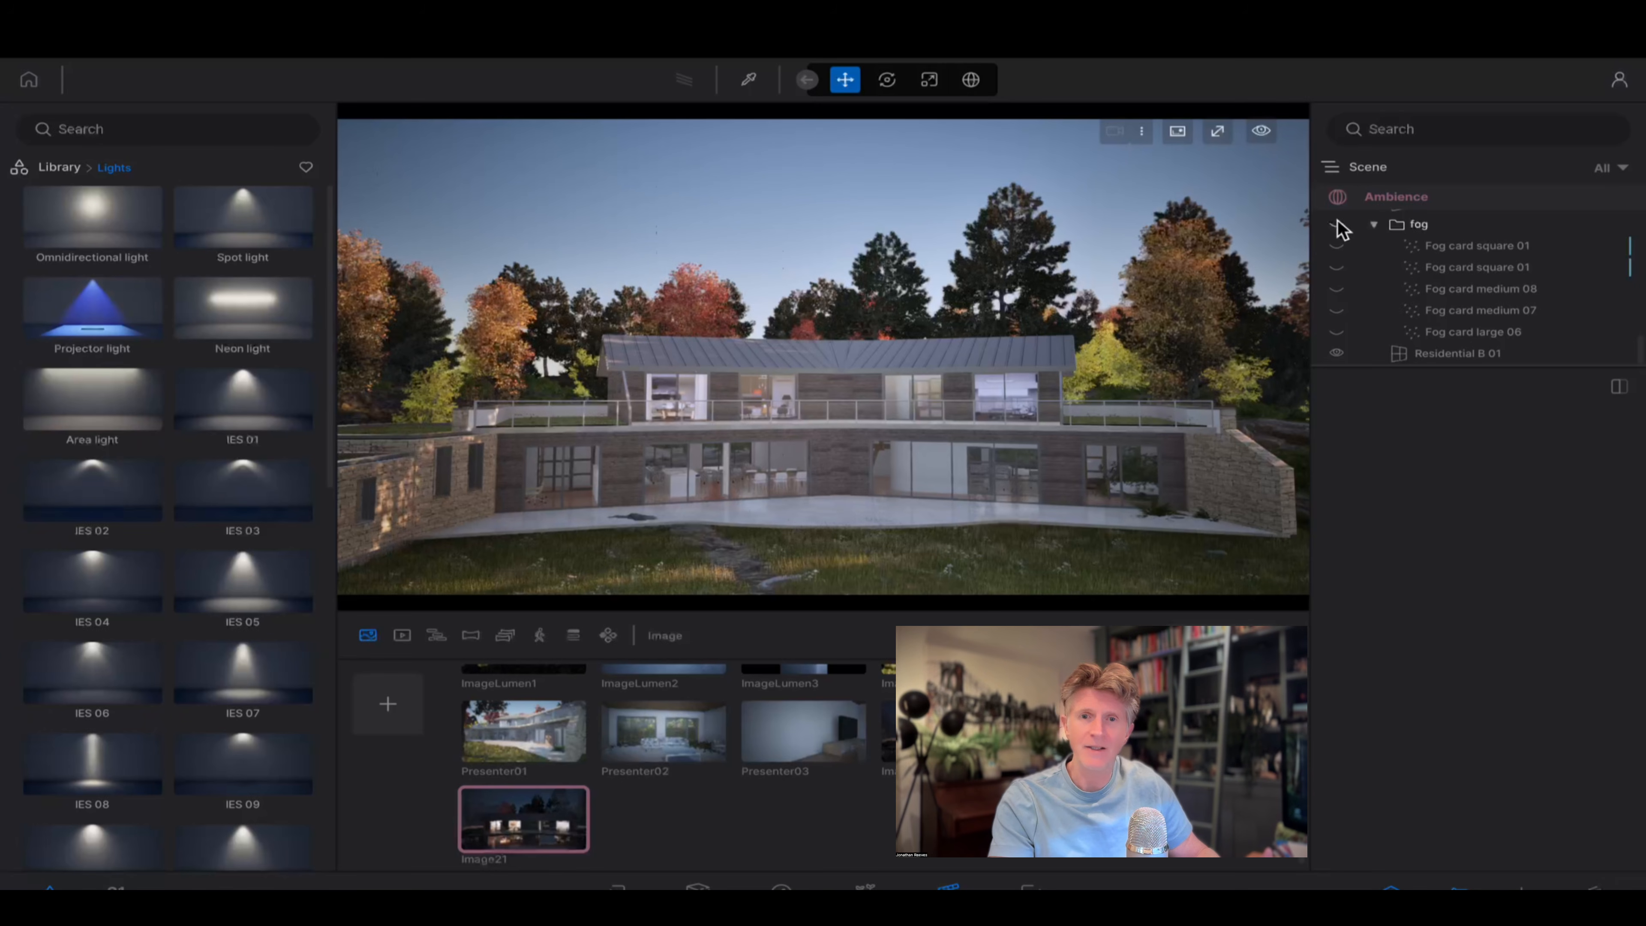
click(948, 886)
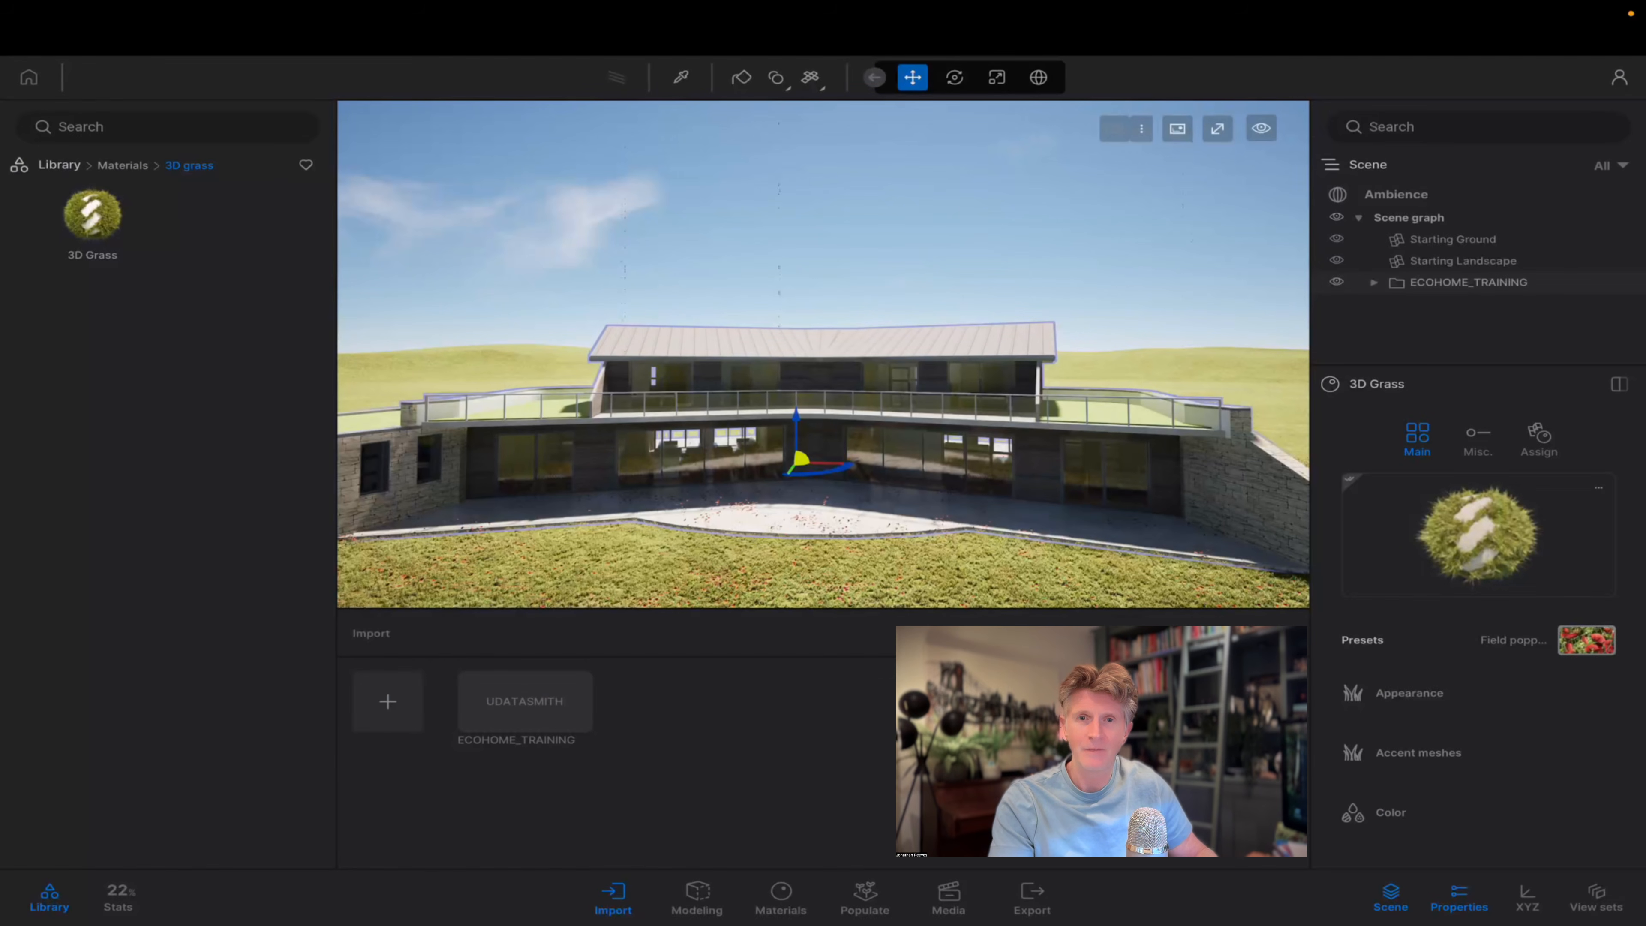
Pick the 3D Grass material on the lawn beside the terrace and change its preset to Stadium.
click(771, 489)
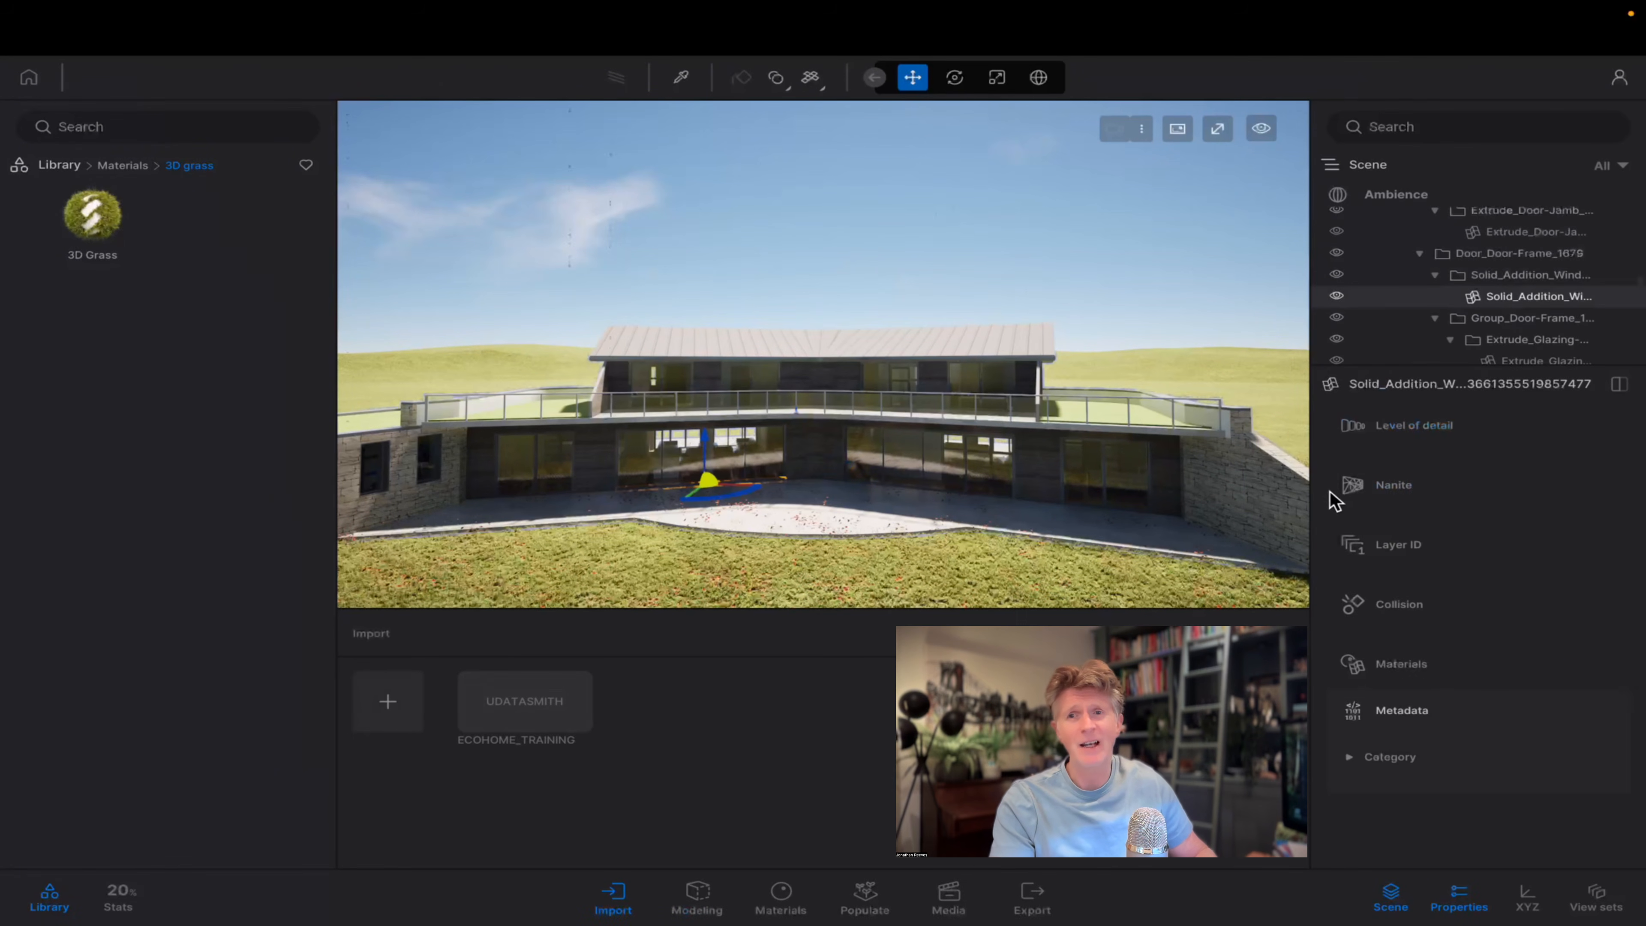
scroll(963, 507, up, 4)
scroll(979, 475, up, 2)
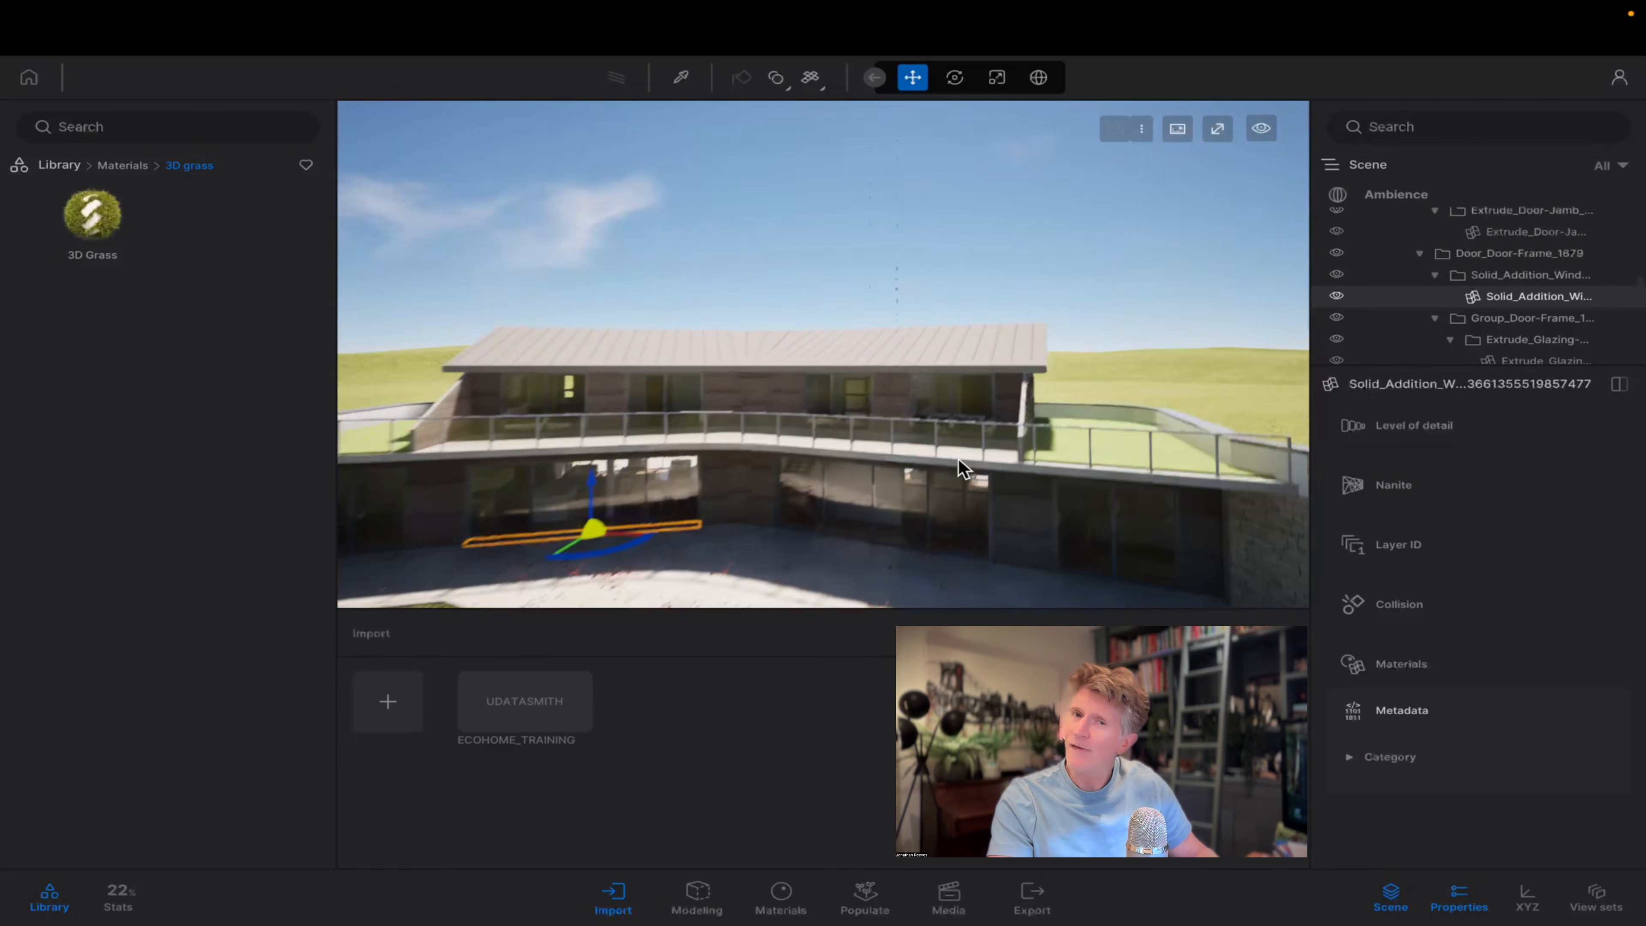
shift+middle_drag(963, 468, 734, 547)
click(625, 589)
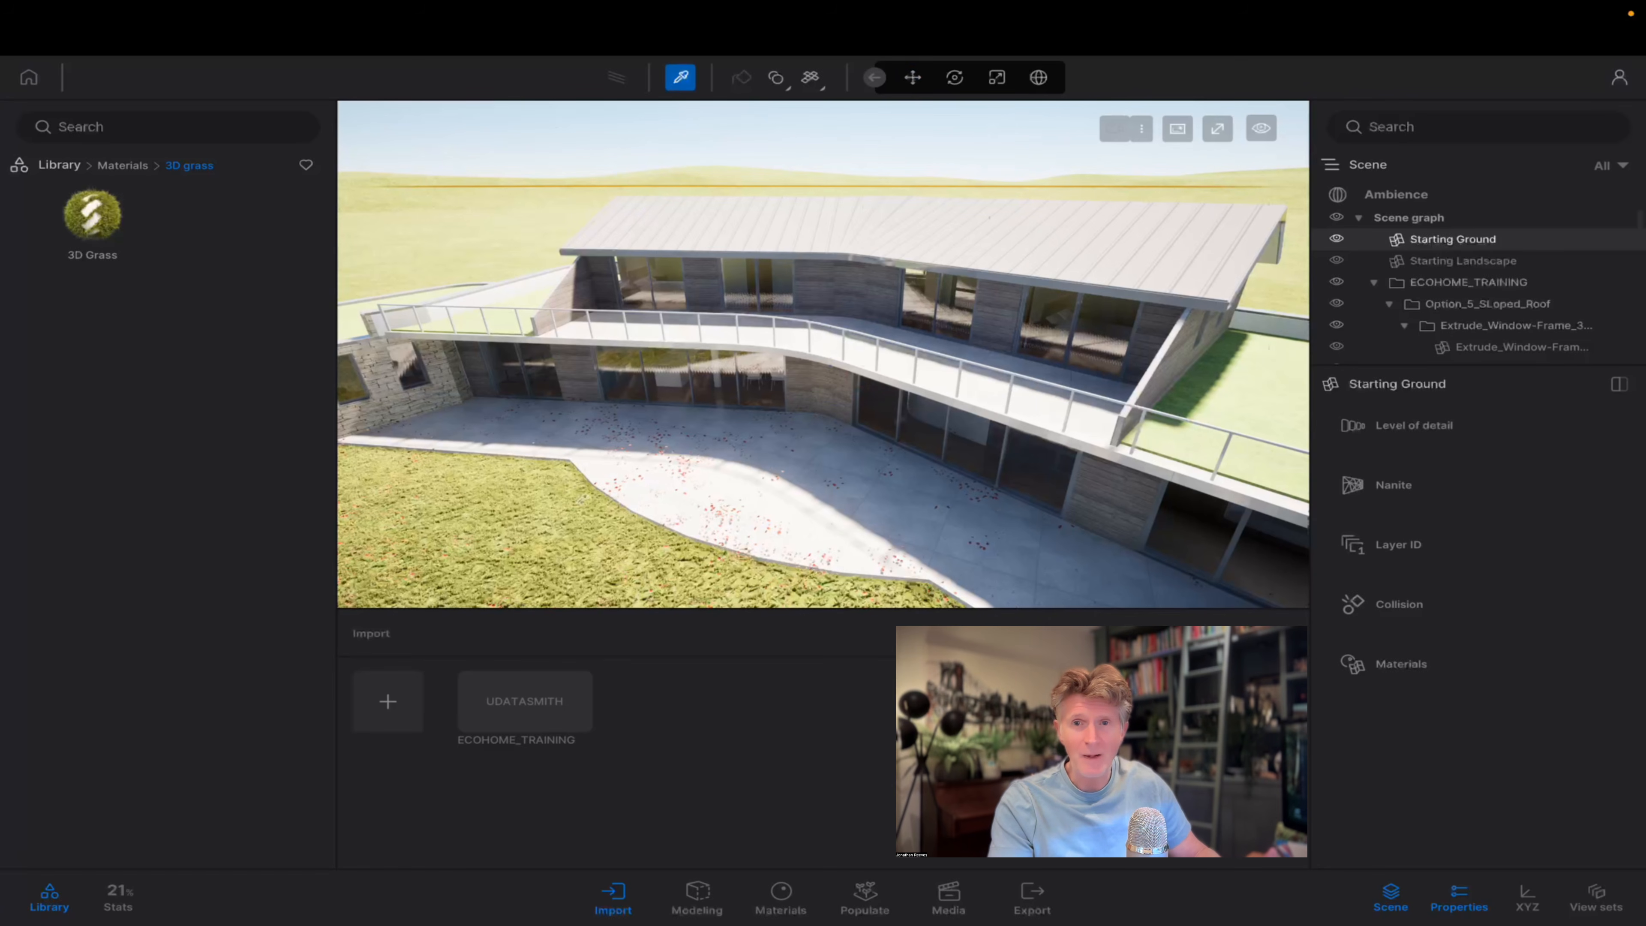
click(538, 588)
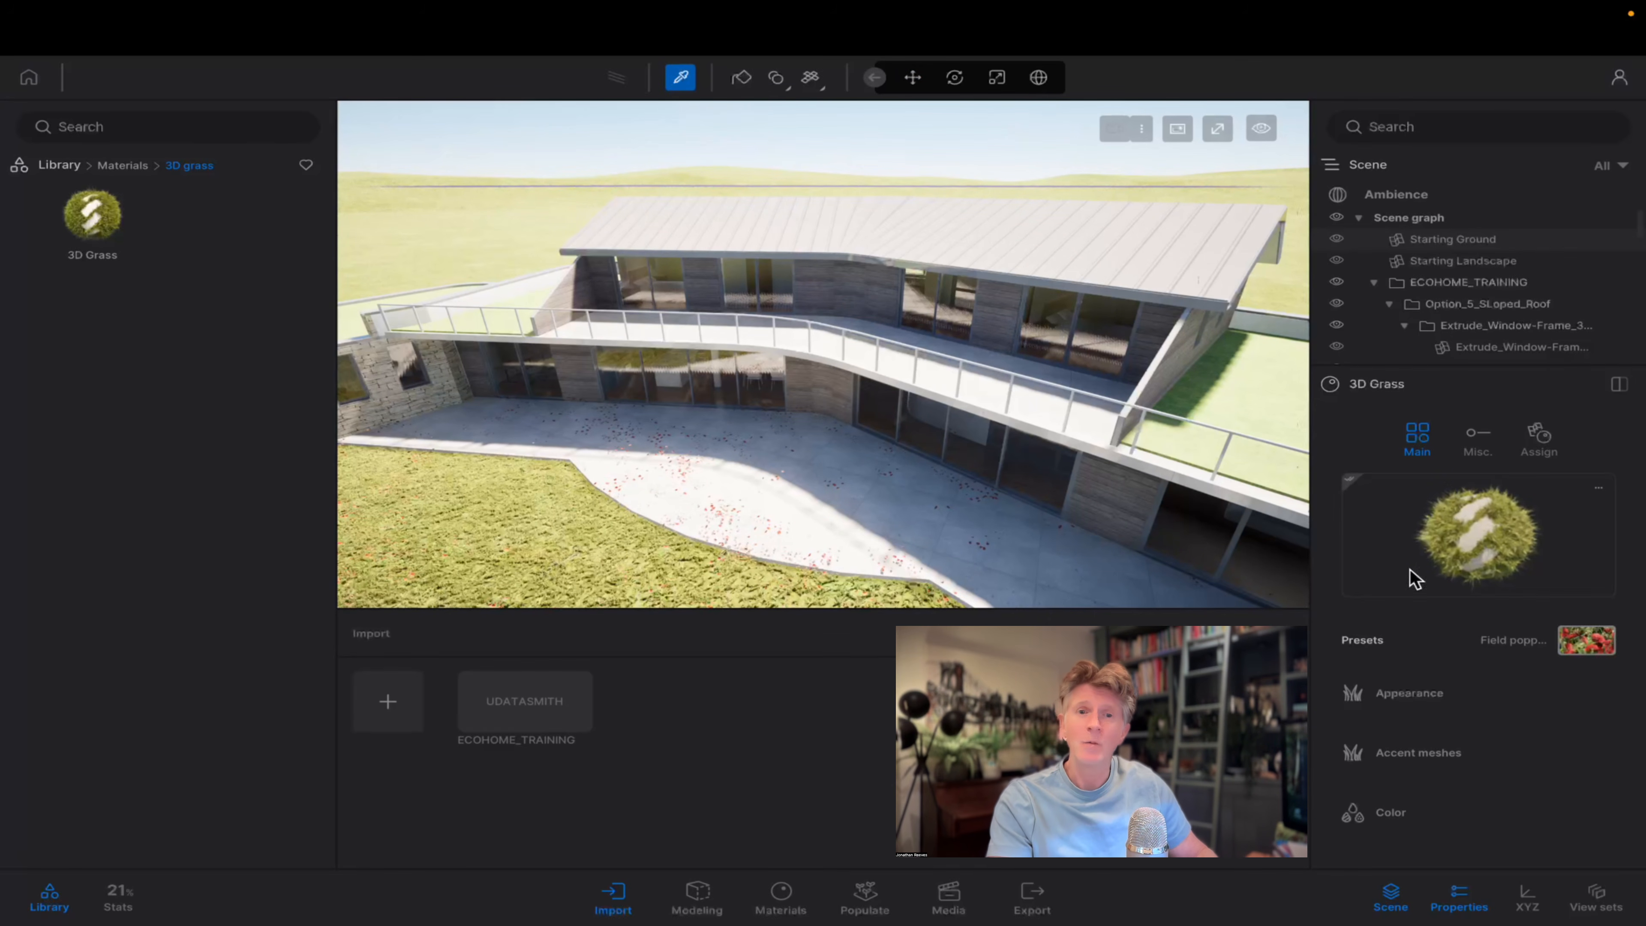
click(1587, 640)
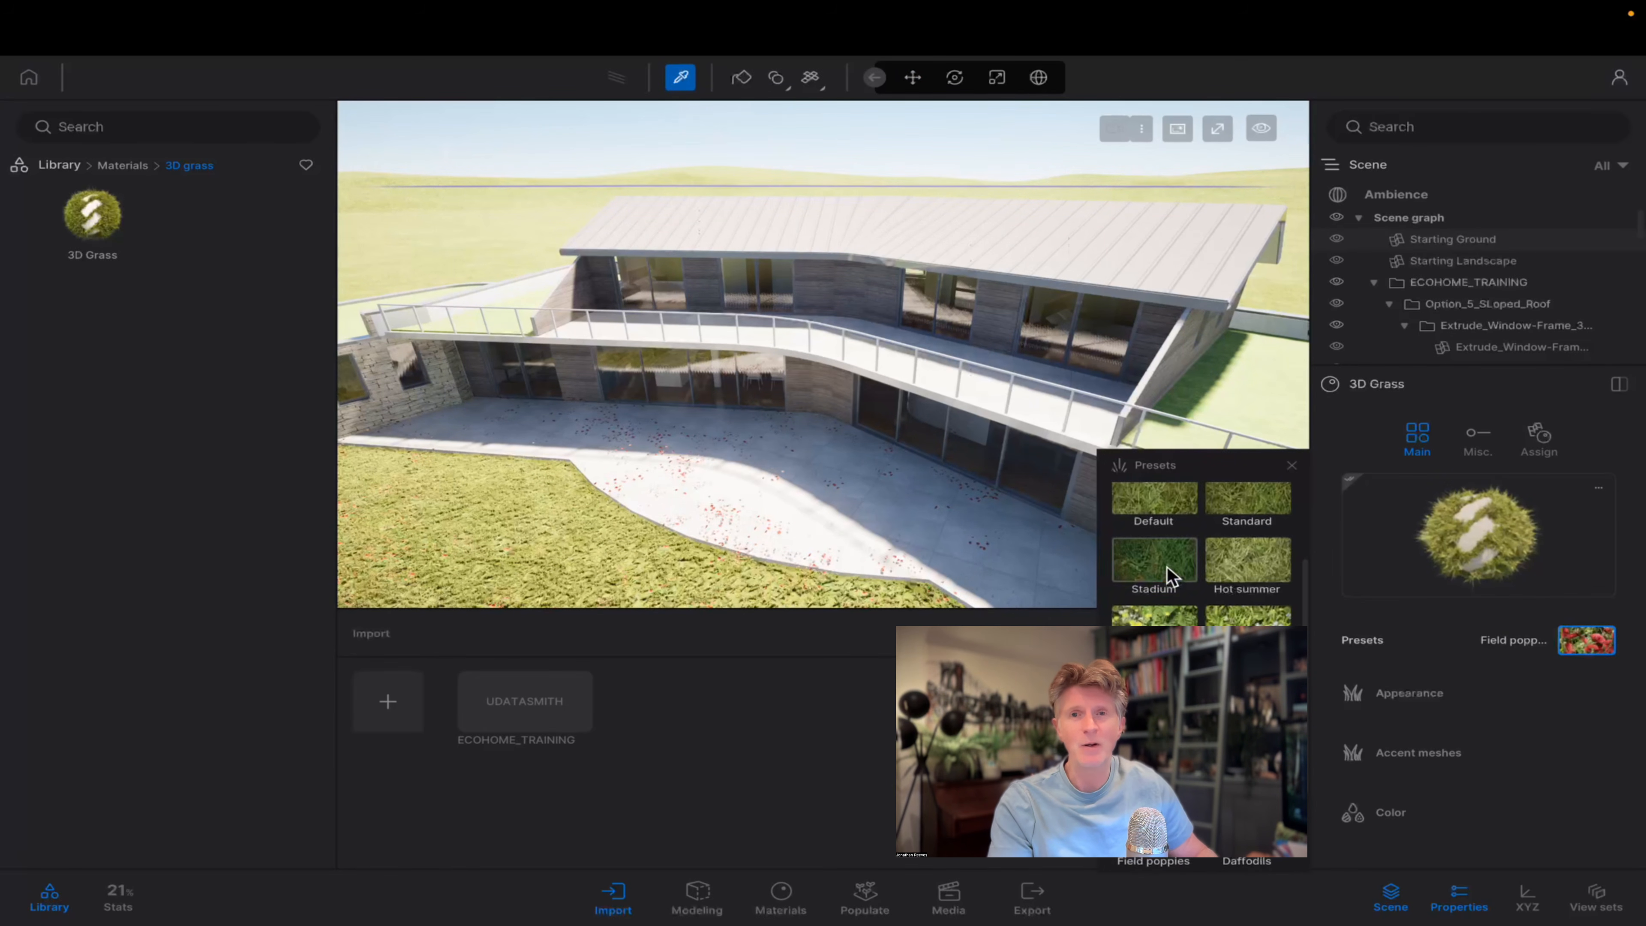
click(1155, 561)
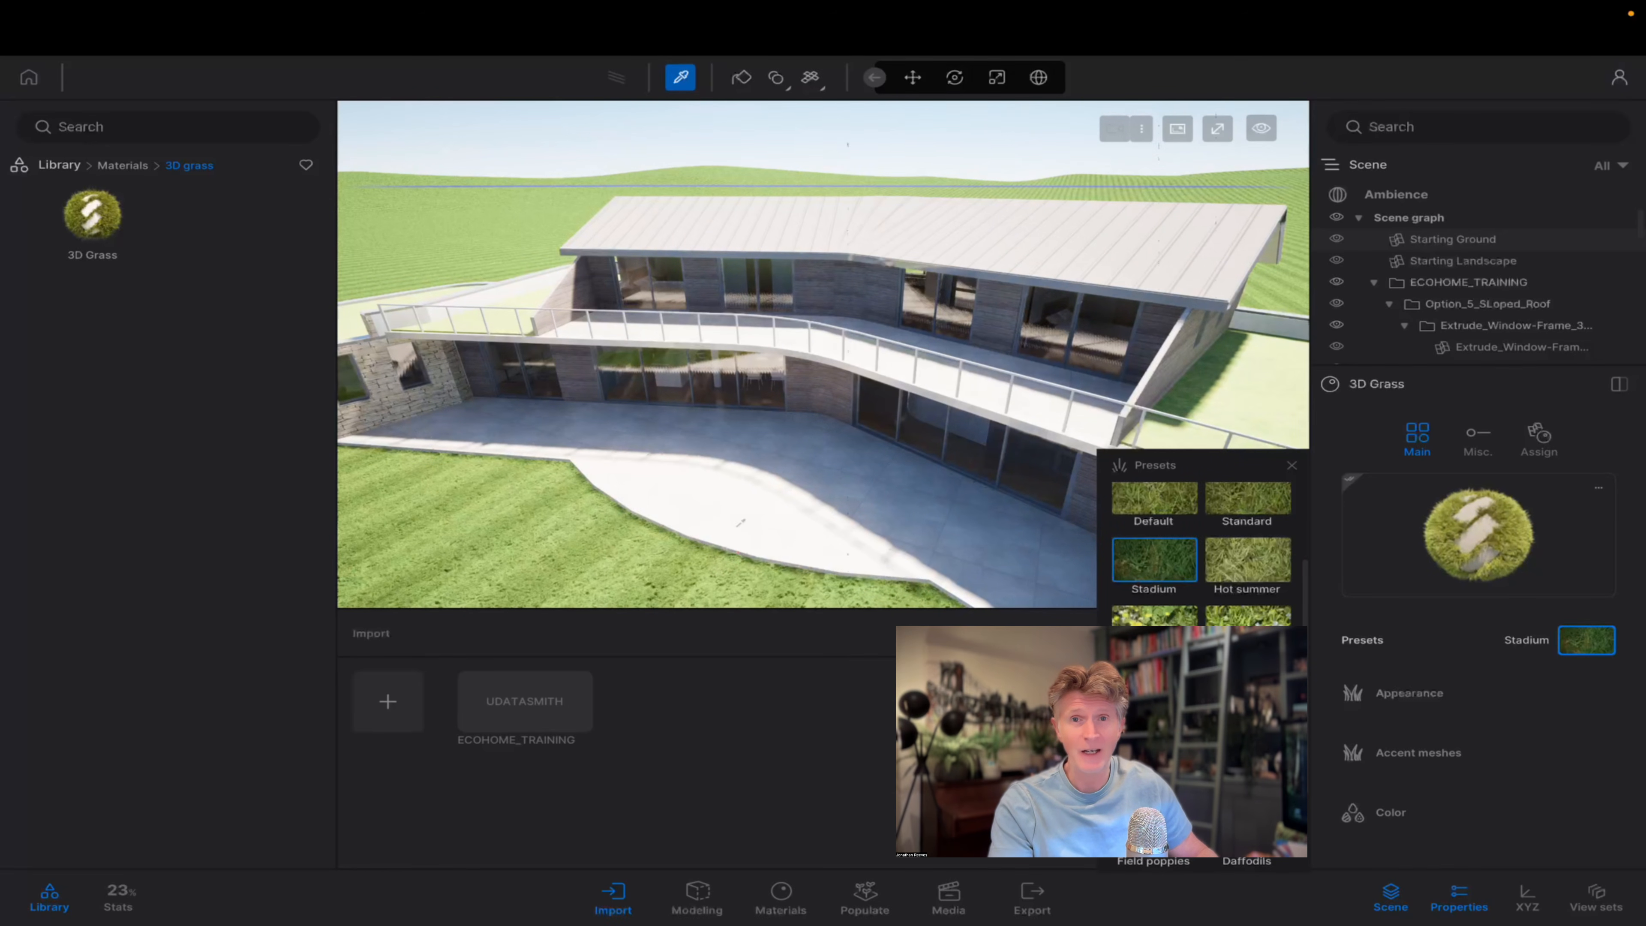
Close the grass preset list, enlarge the scene tree and collapse the three option folders inside ECOHOME_TRAINING.
scroll(741, 522, up, 5)
right_drag(740, 523, 965, 464)
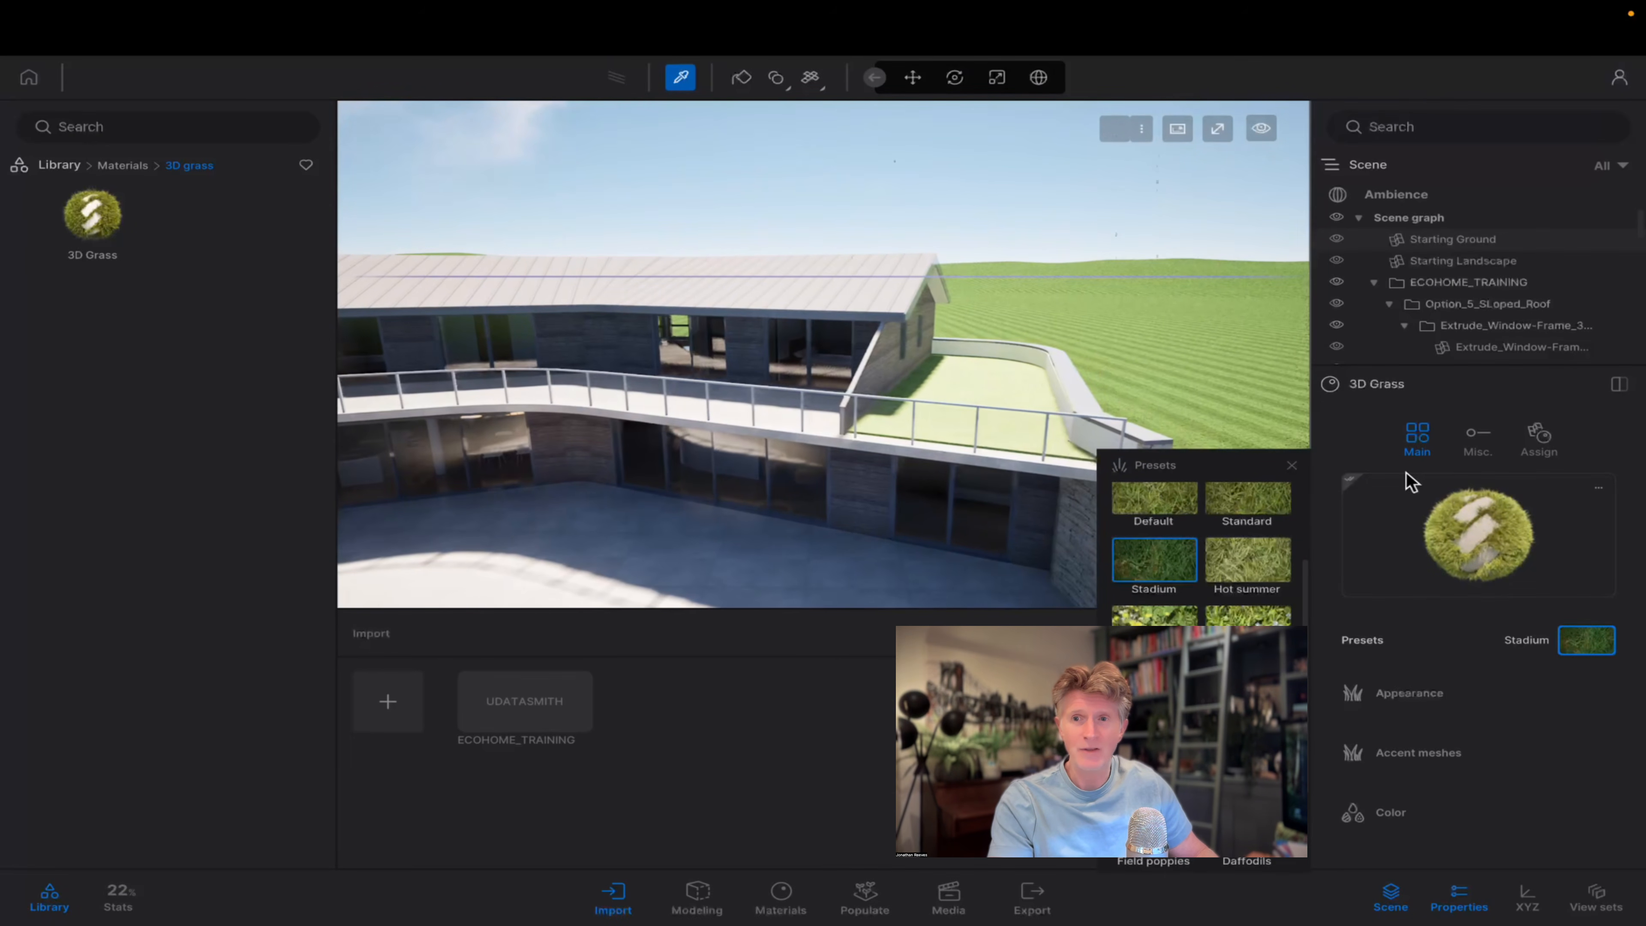
click(1291, 465)
click(1373, 282)
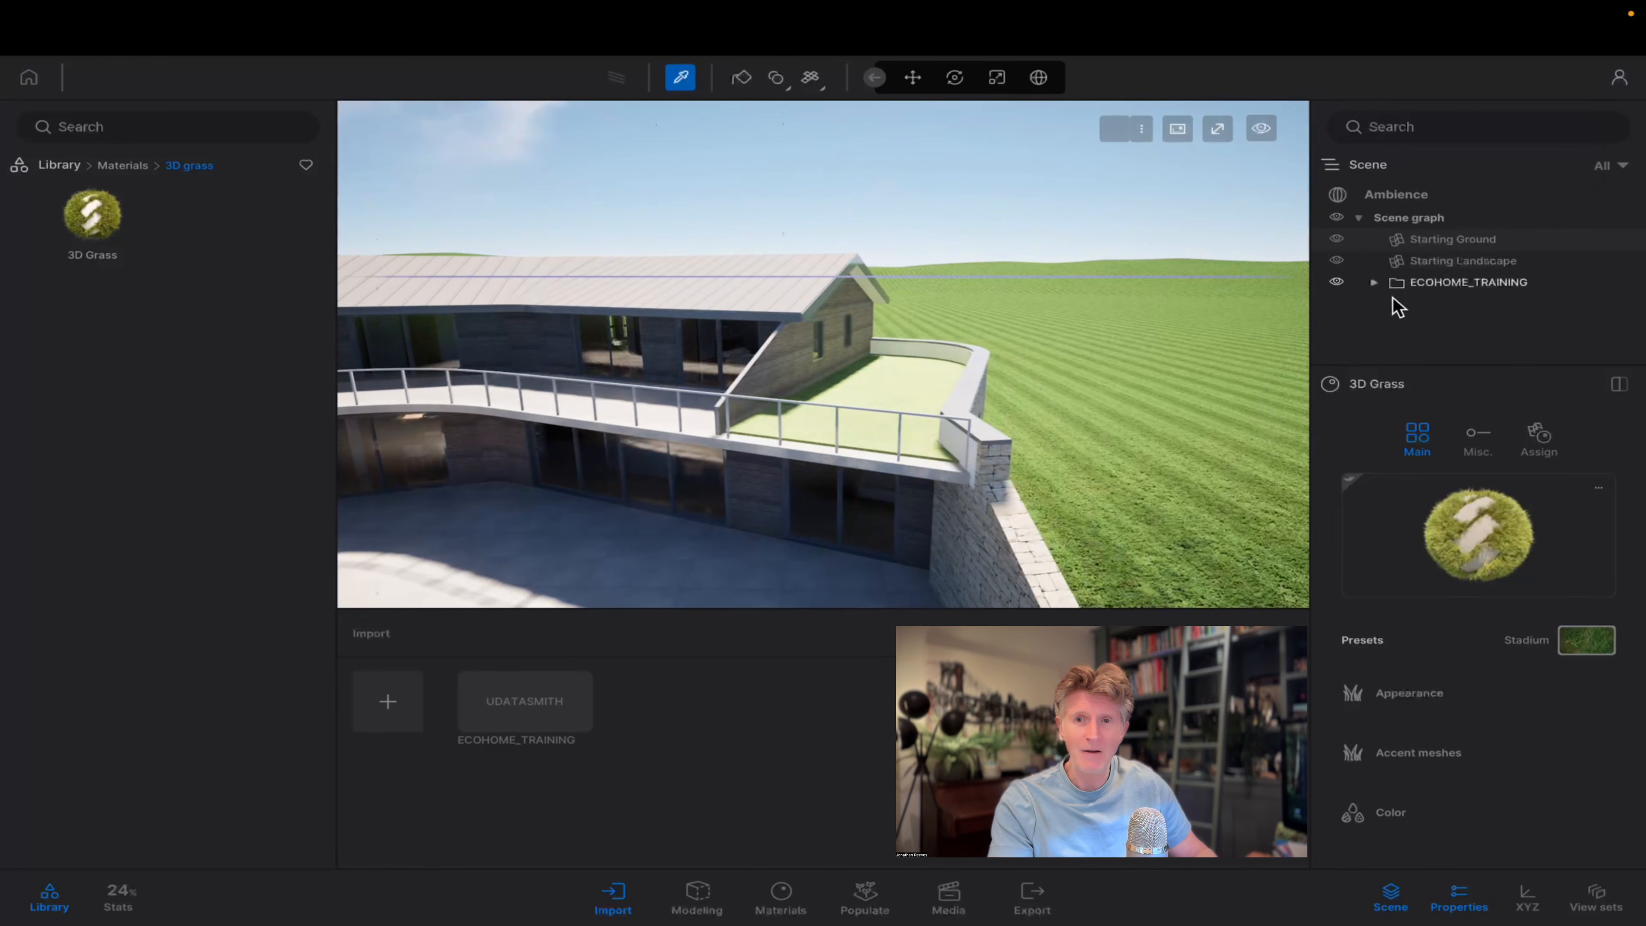
drag(1422, 364, 1419, 700)
click(1373, 282)
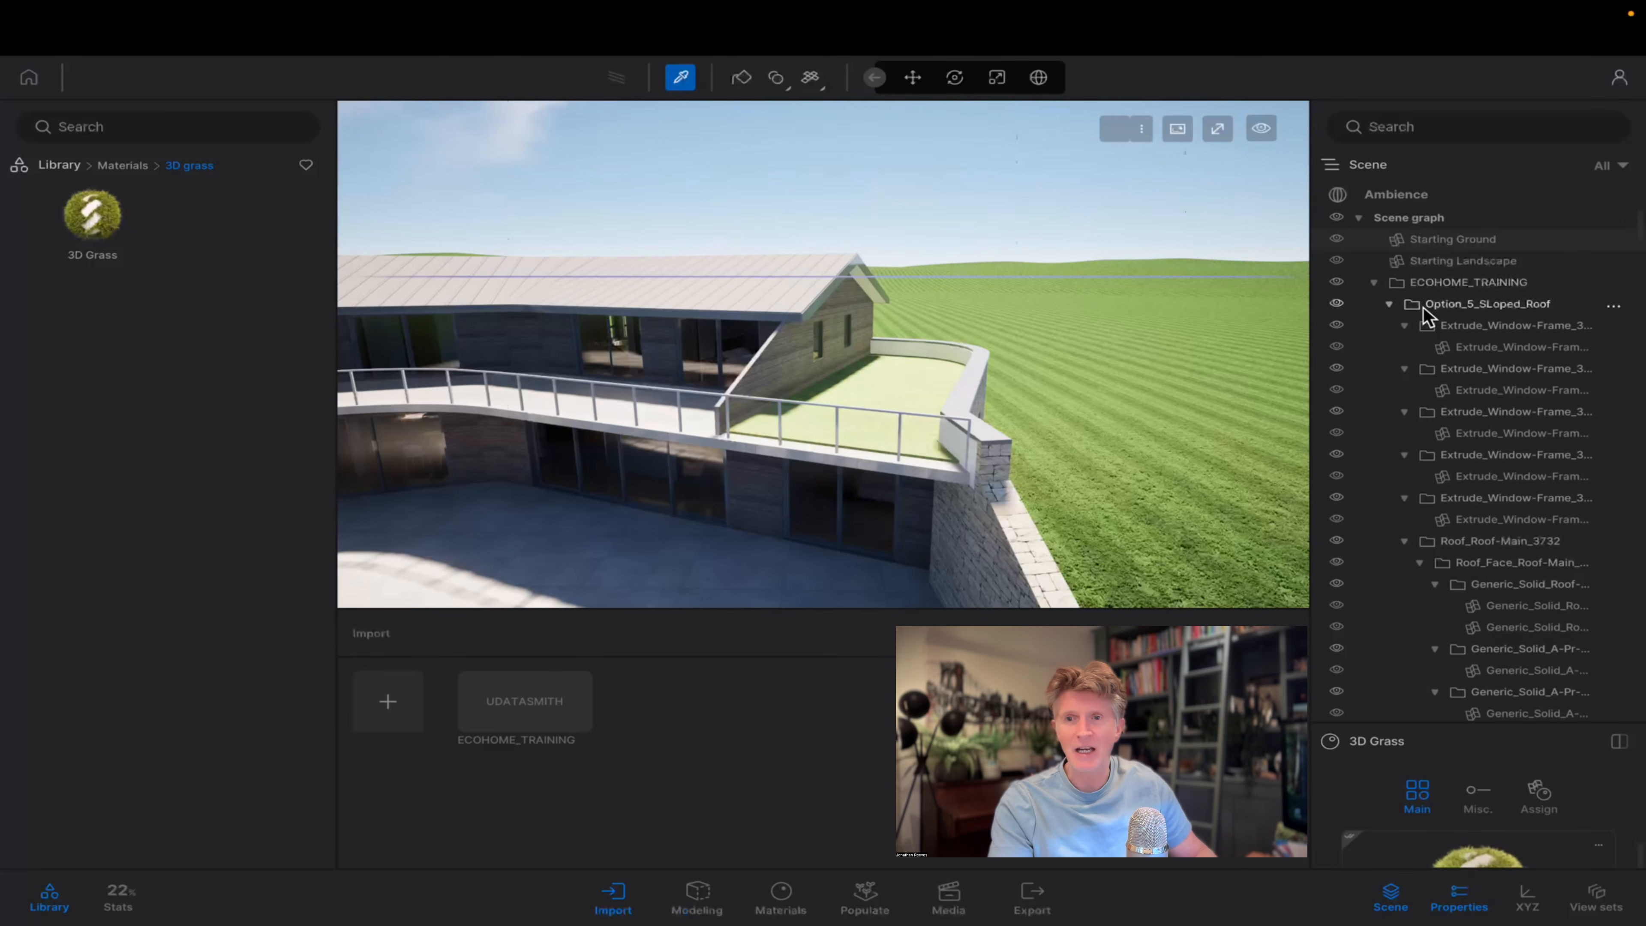
click(1389, 304)
click(1389, 325)
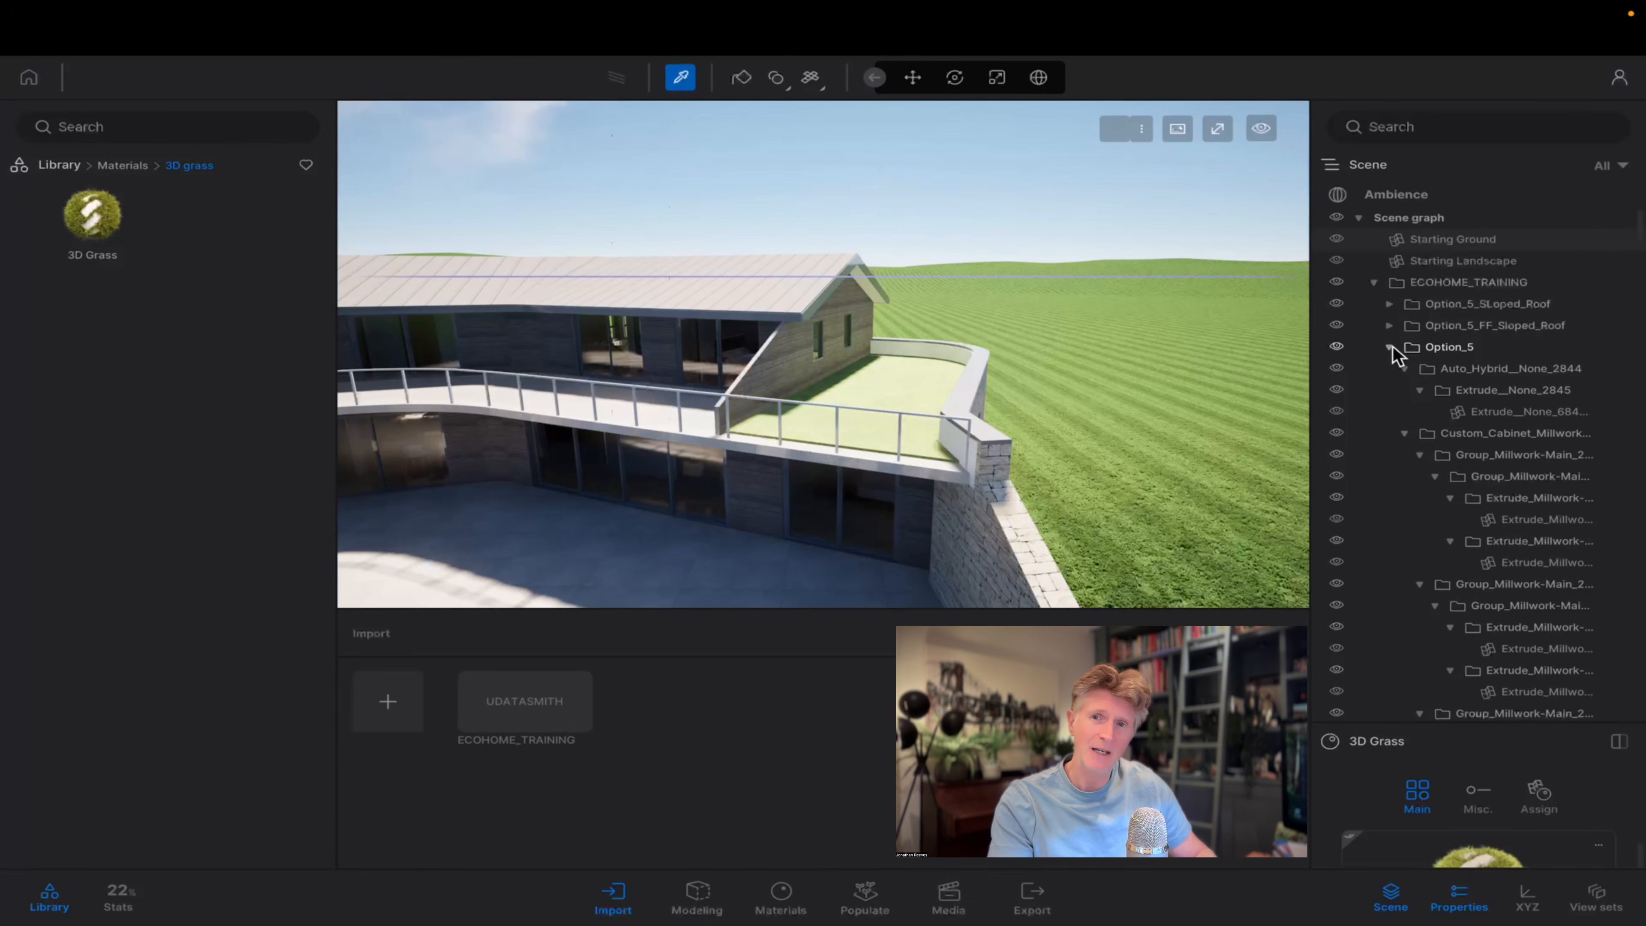
click(1388, 348)
Hide the Option_5_SLoped_Roof and Option_5_FF_Sloped_Roof folders to expose the house's ground-floor interior.
key(e)
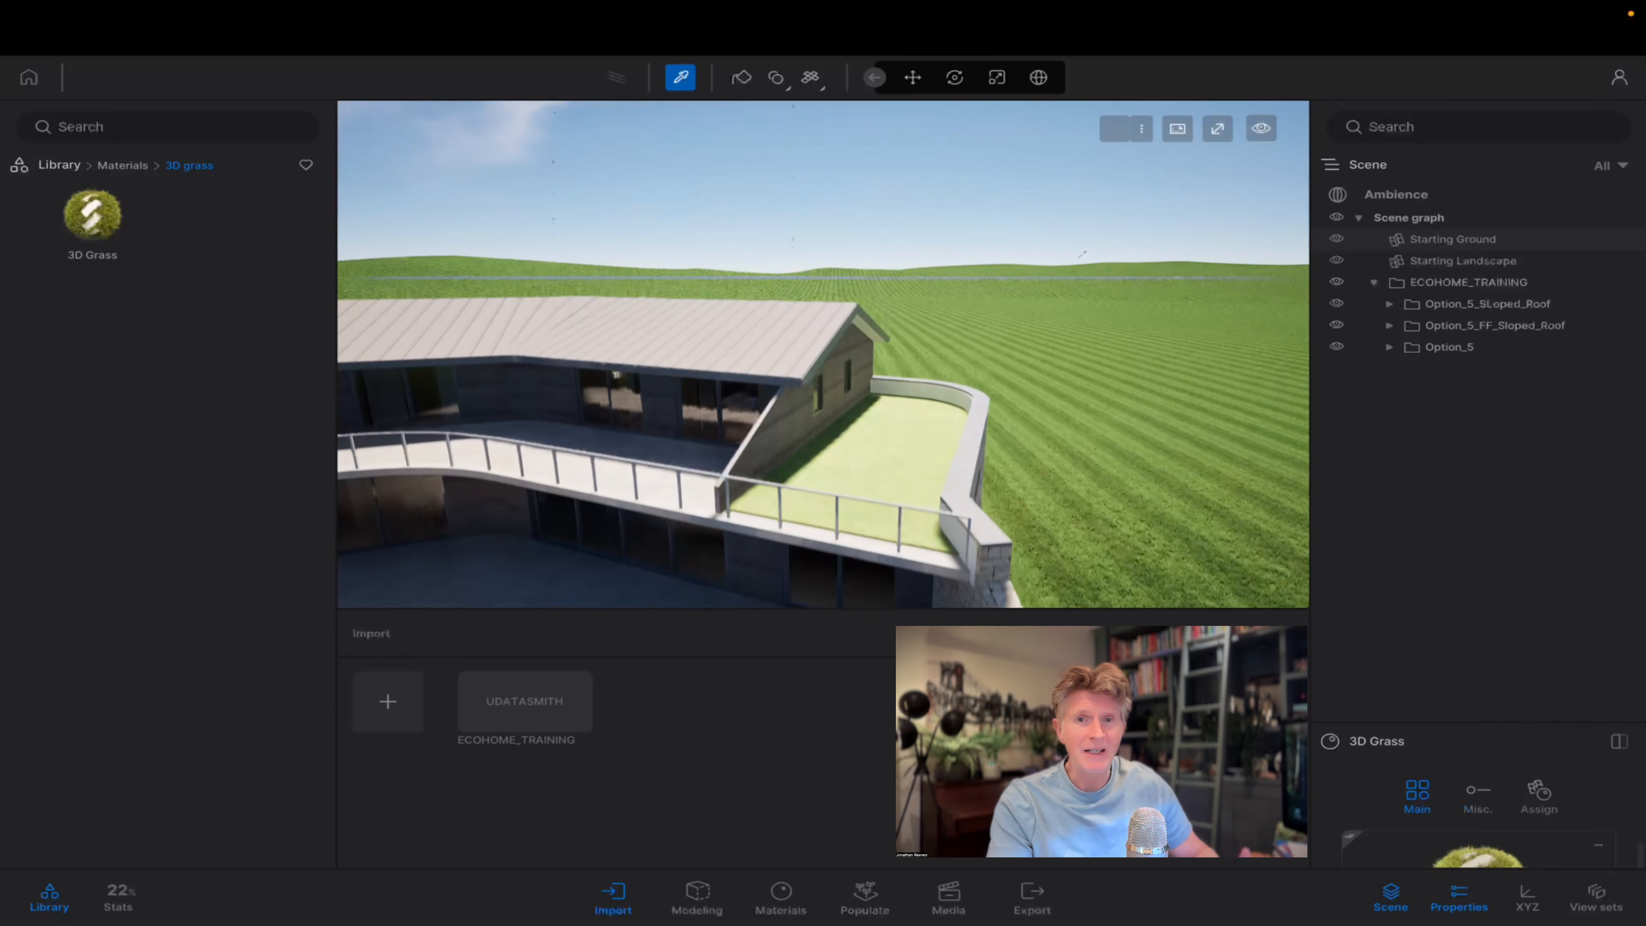
right_drag(661, 484, 577, 569)
key(s)
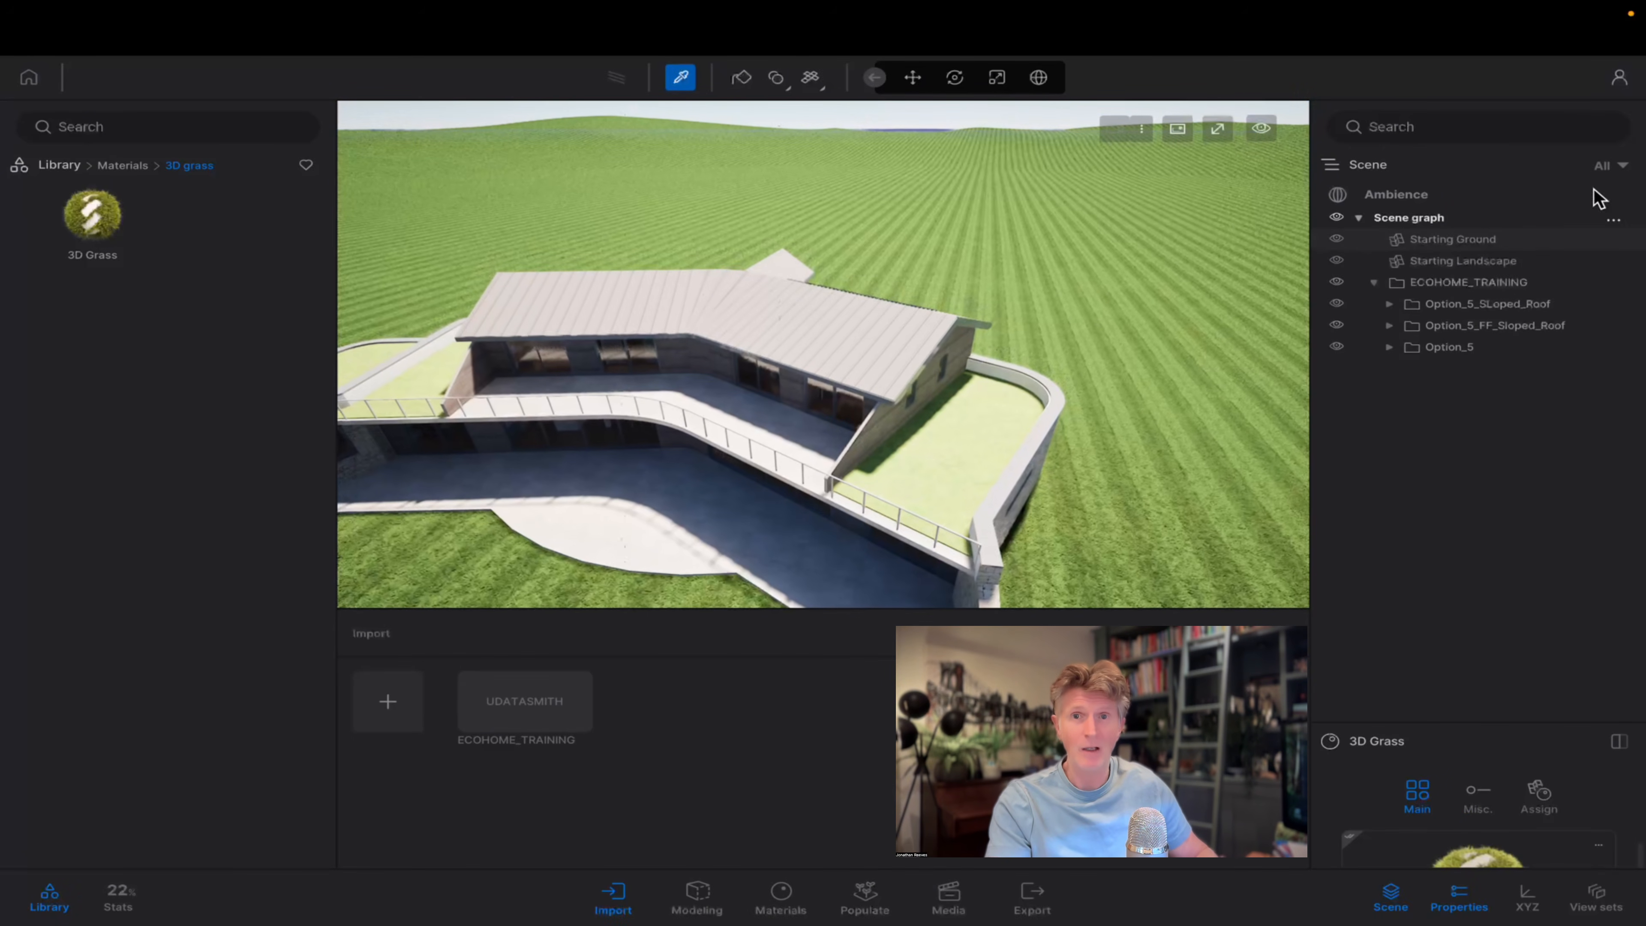
click(1336, 304)
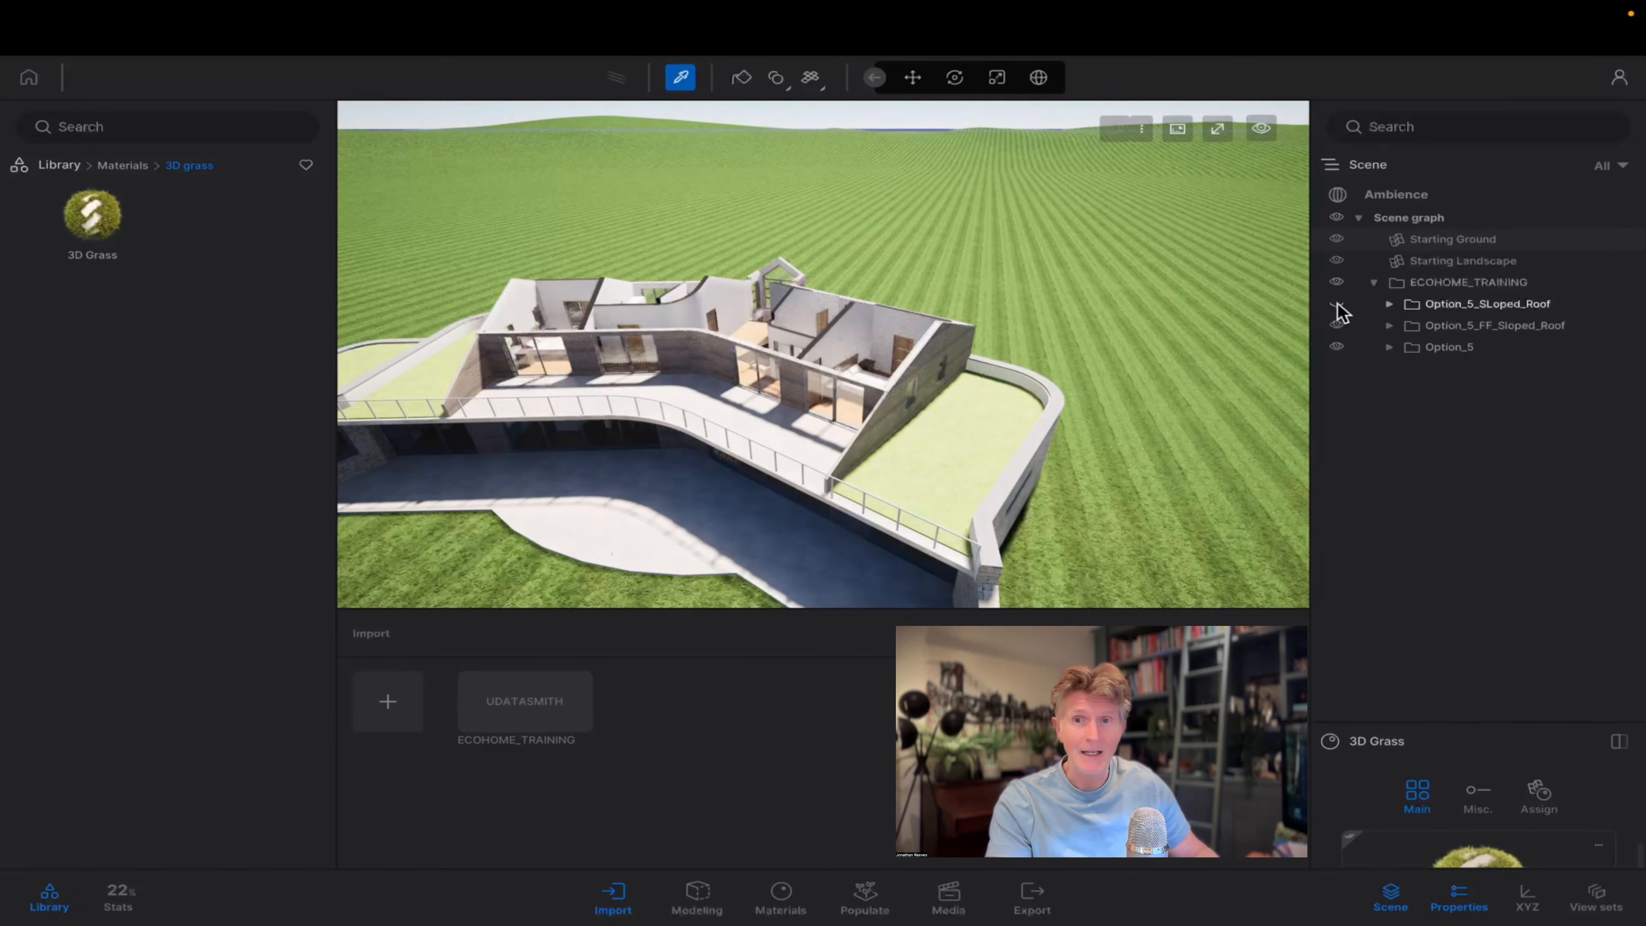
click(1338, 324)
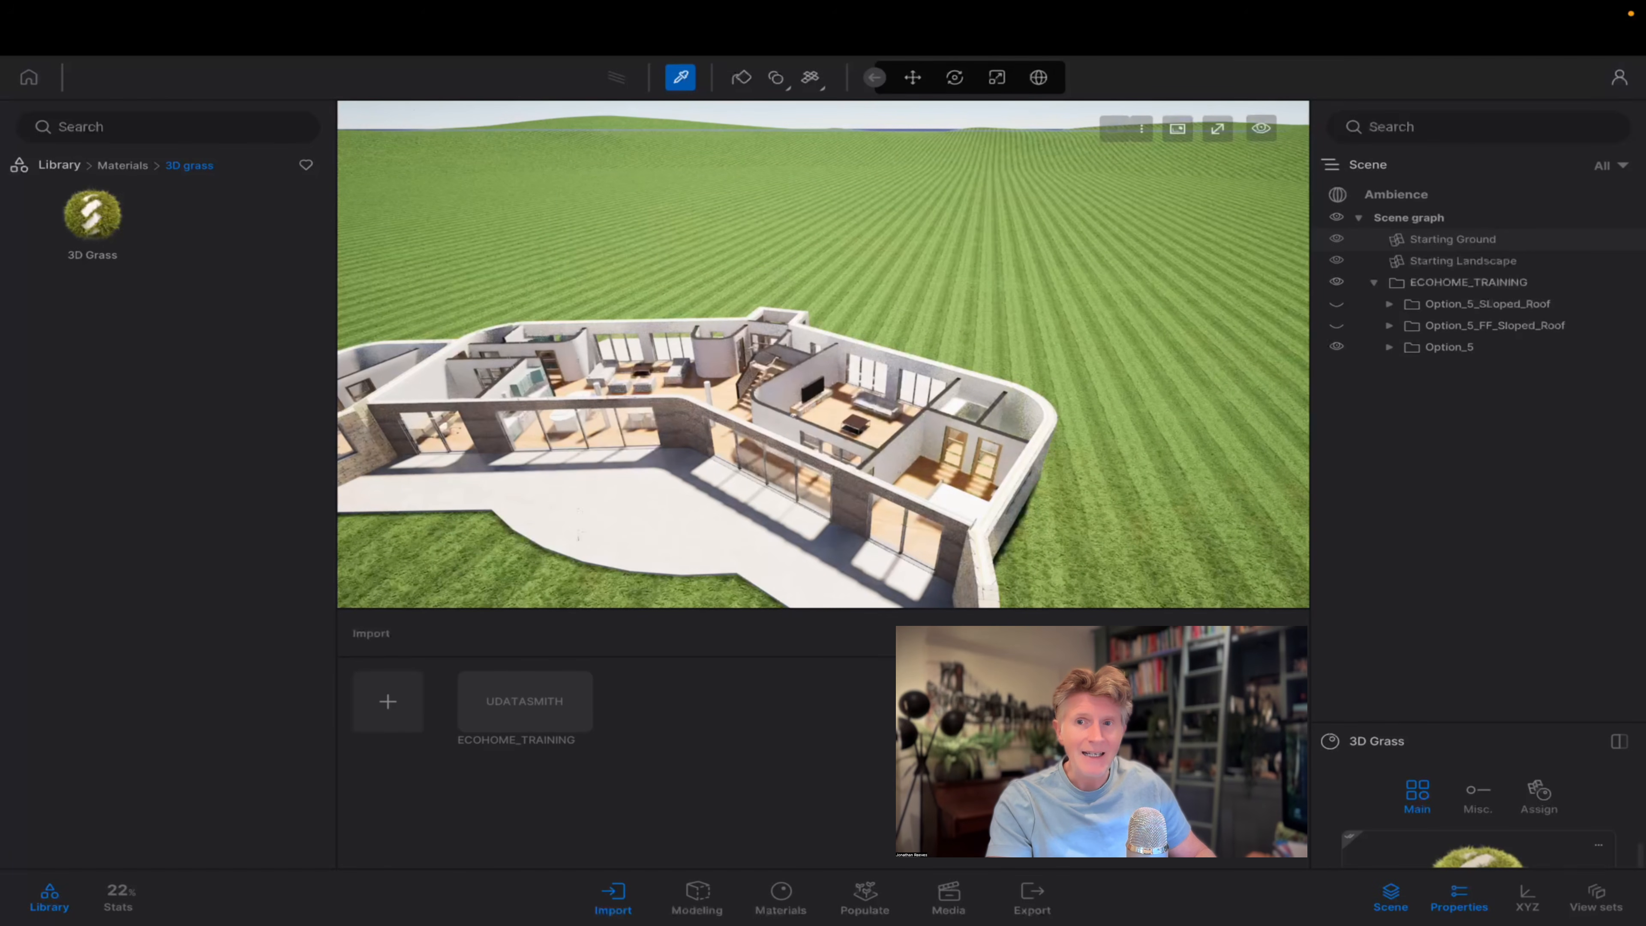
key(e)
middle_drag(842, 387, 898, 425)
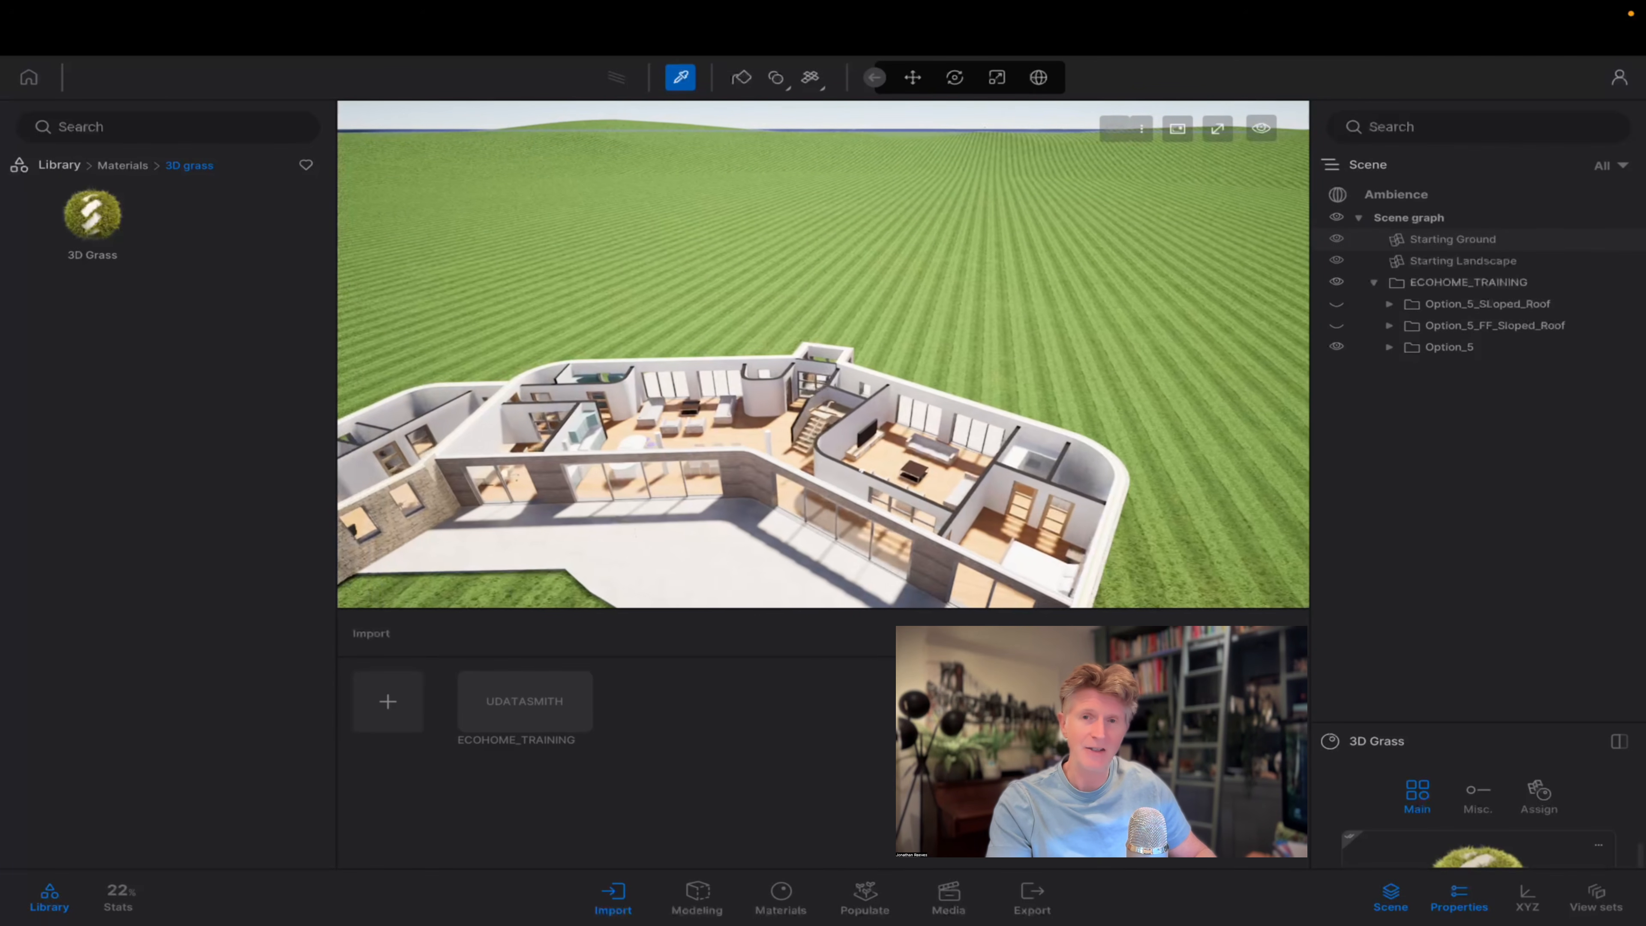
Expand the lens details in the Ambience camera settings and use Align camera on the house's ground floor.
click(1397, 195)
drag(1467, 723, 1471, 407)
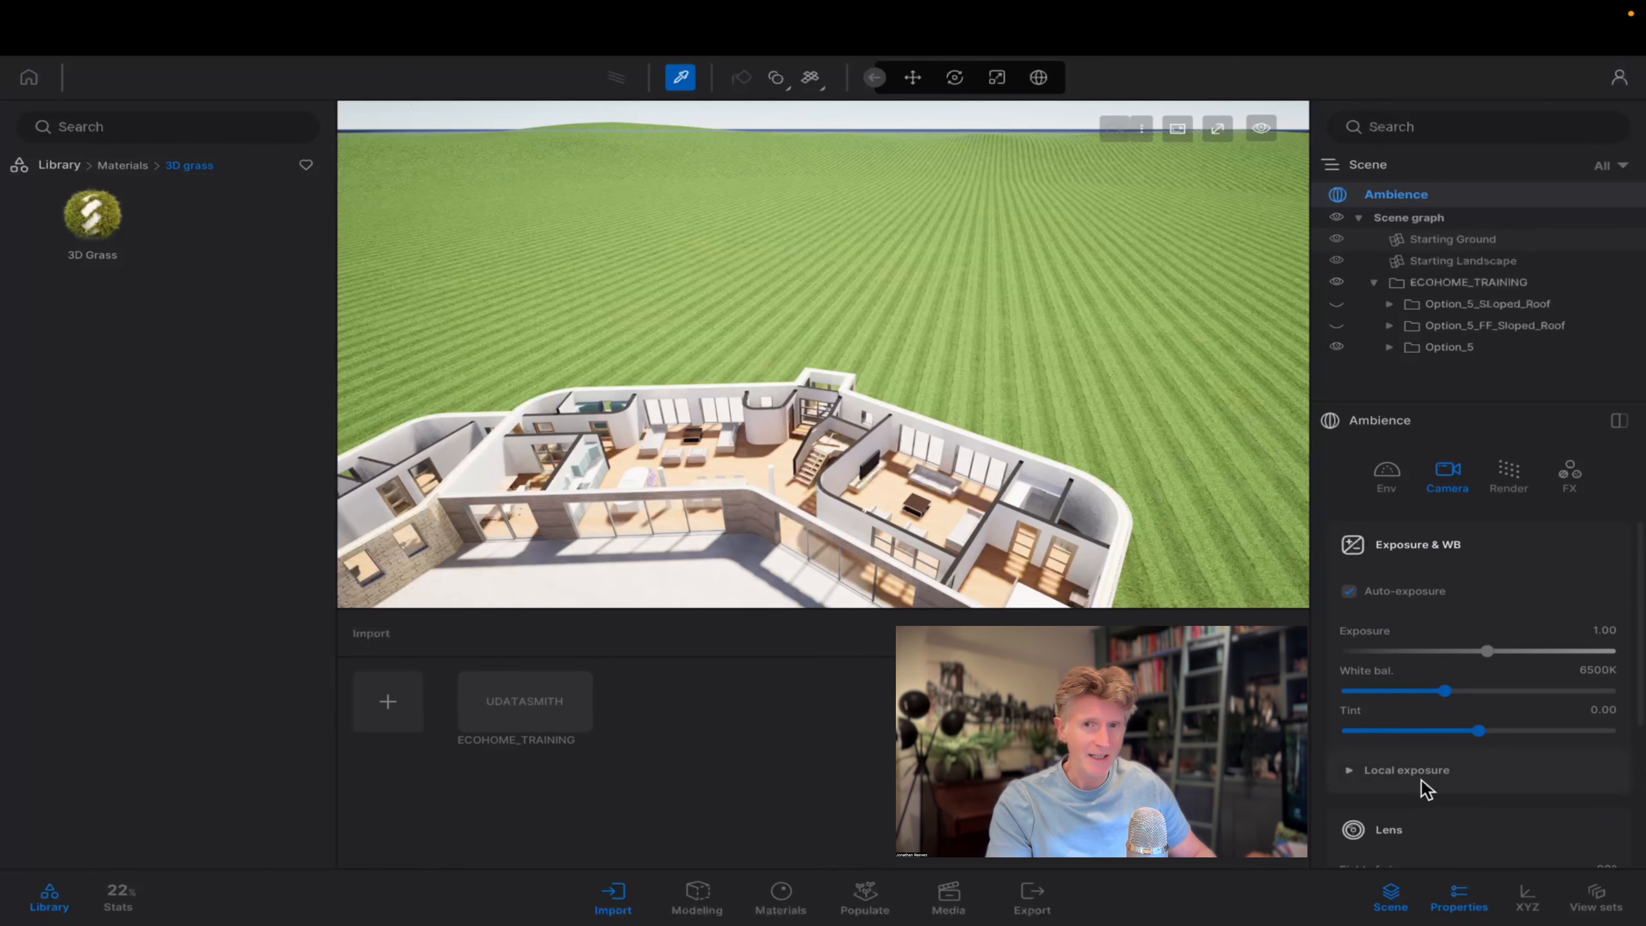
scroll(1424, 787, down, 5)
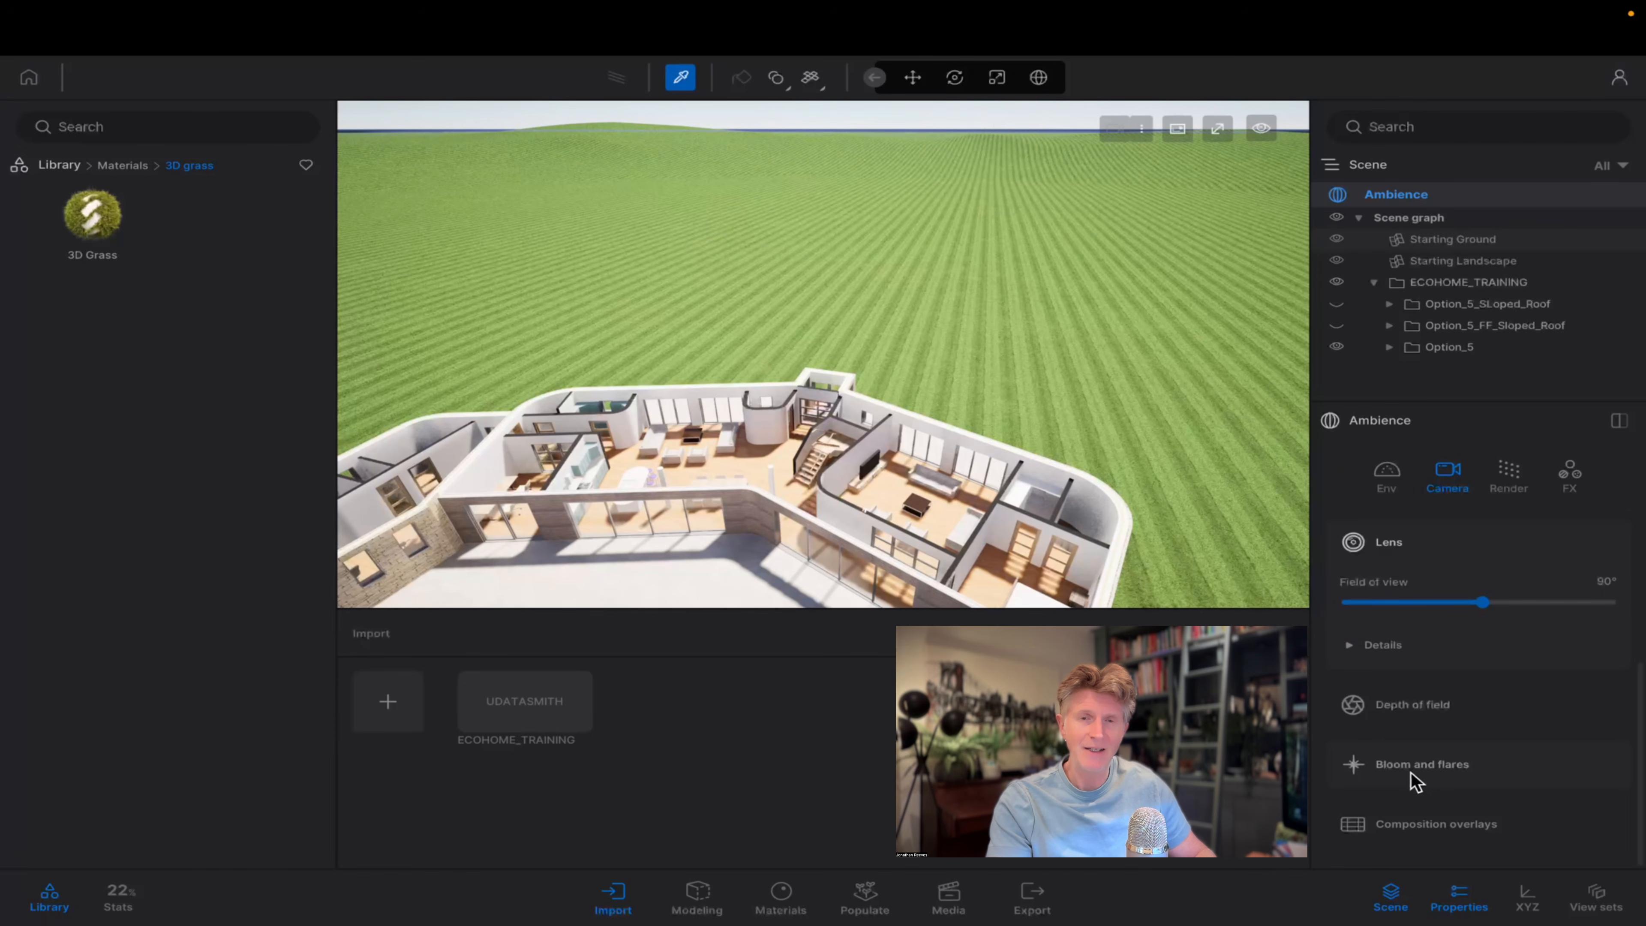
click(1437, 712)
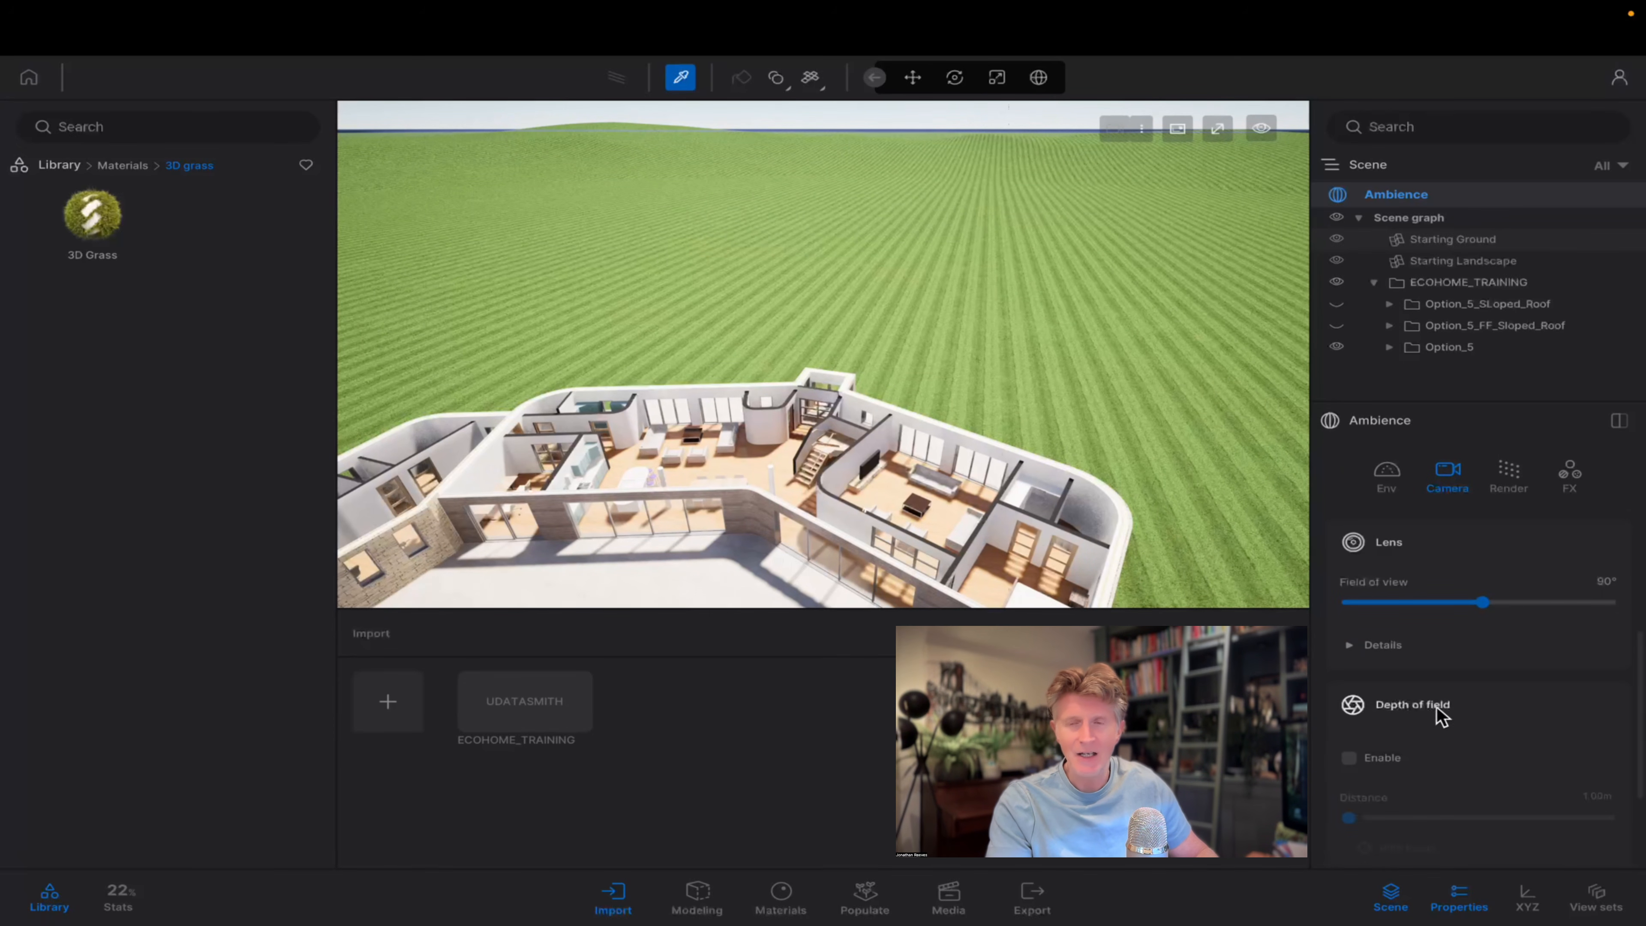
scroll(1480, 729, down, 3)
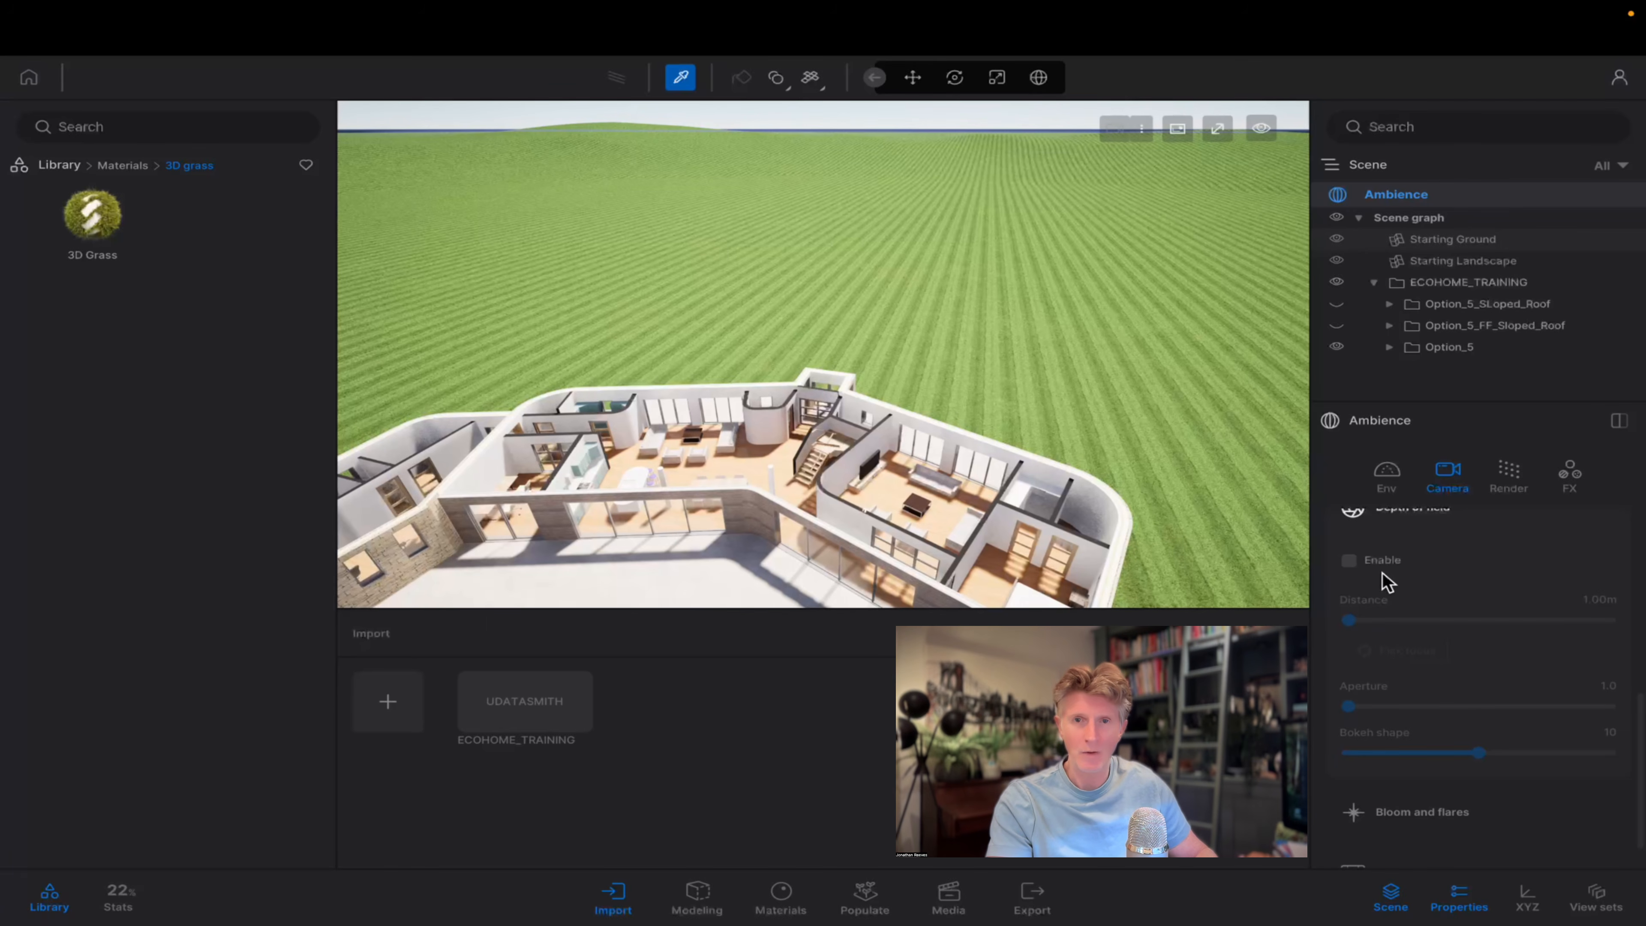
scroll(1429, 622, down, 1)
scroll(1430, 638, up, 5)
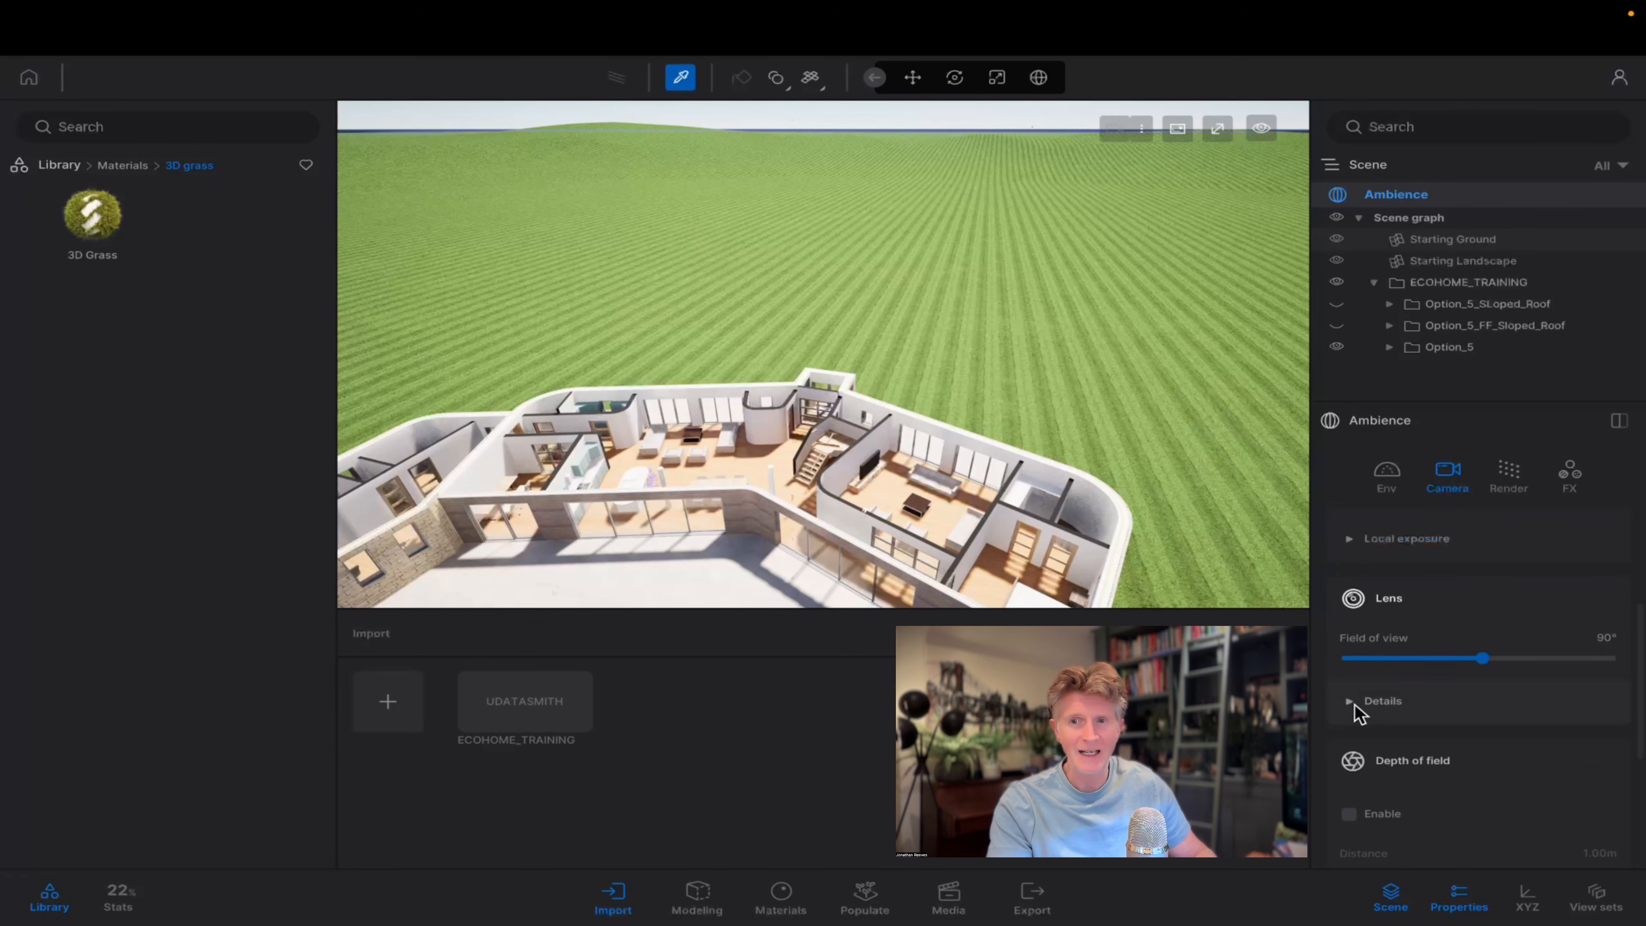
click(1356, 706)
scroll(1429, 713, down, 4)
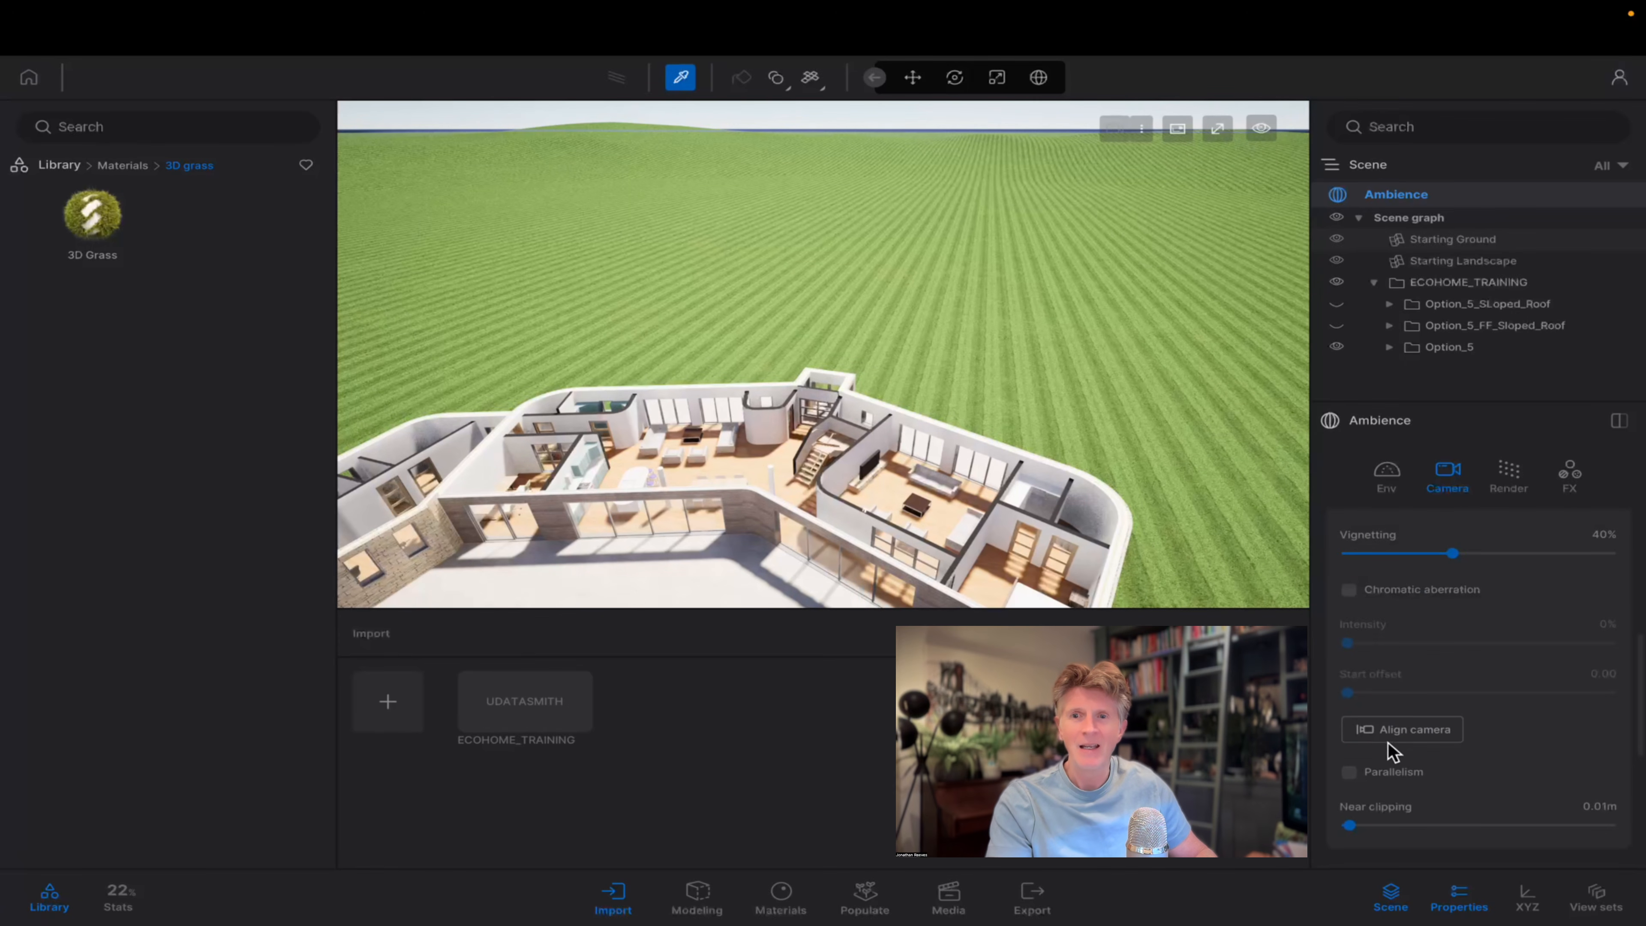
click(1381, 731)
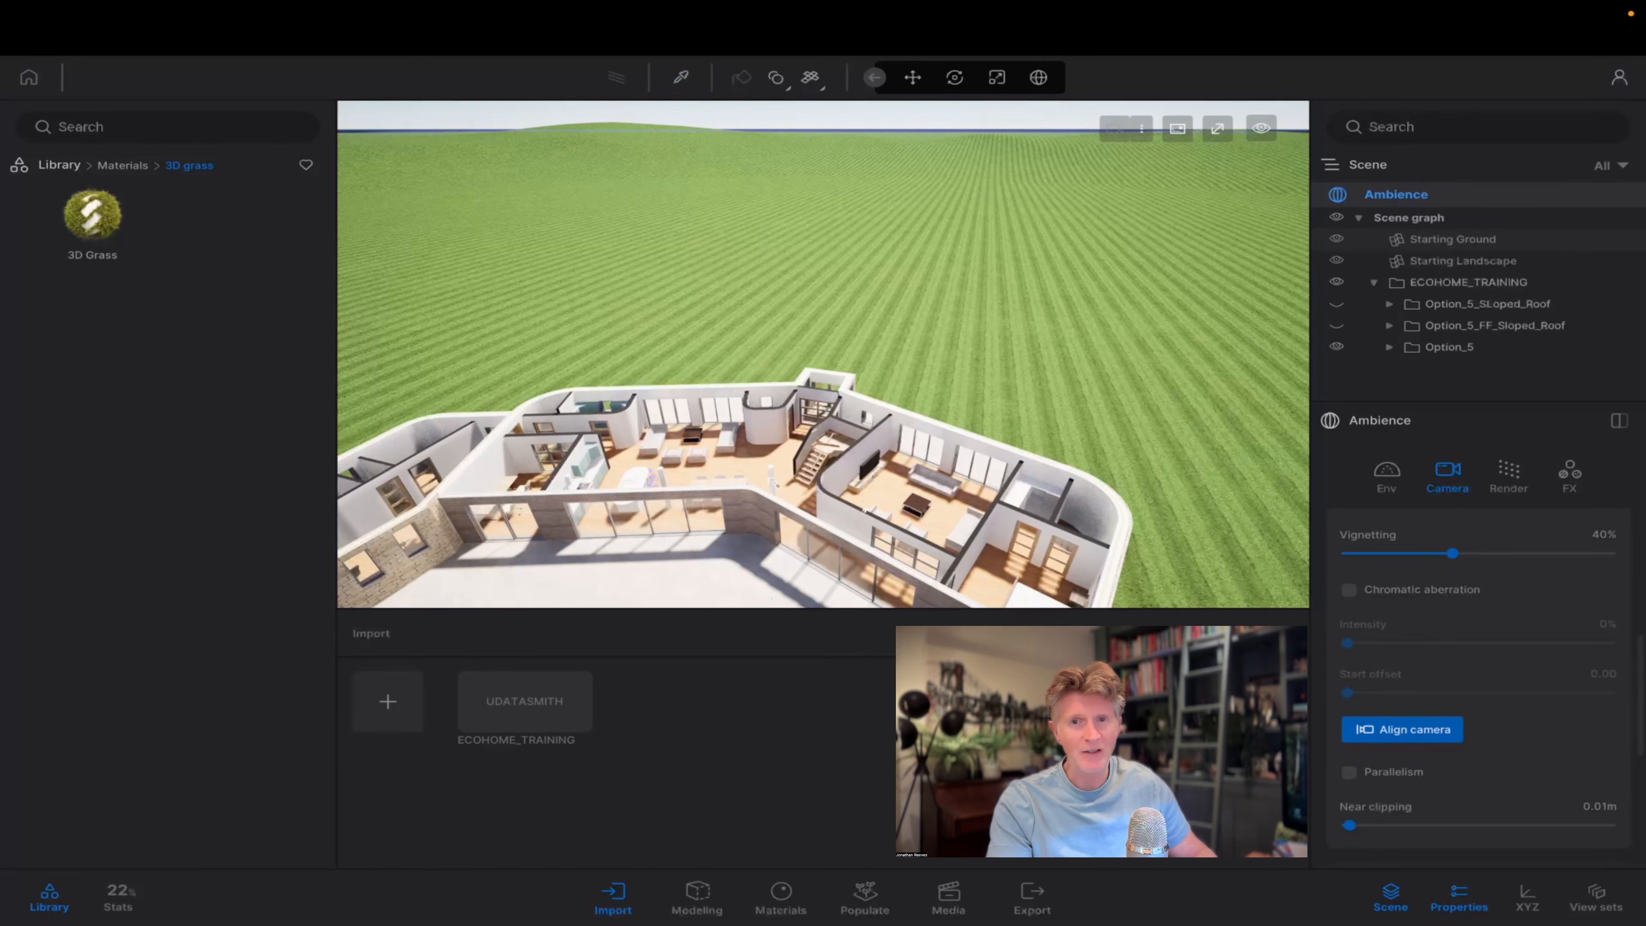
click(754, 472)
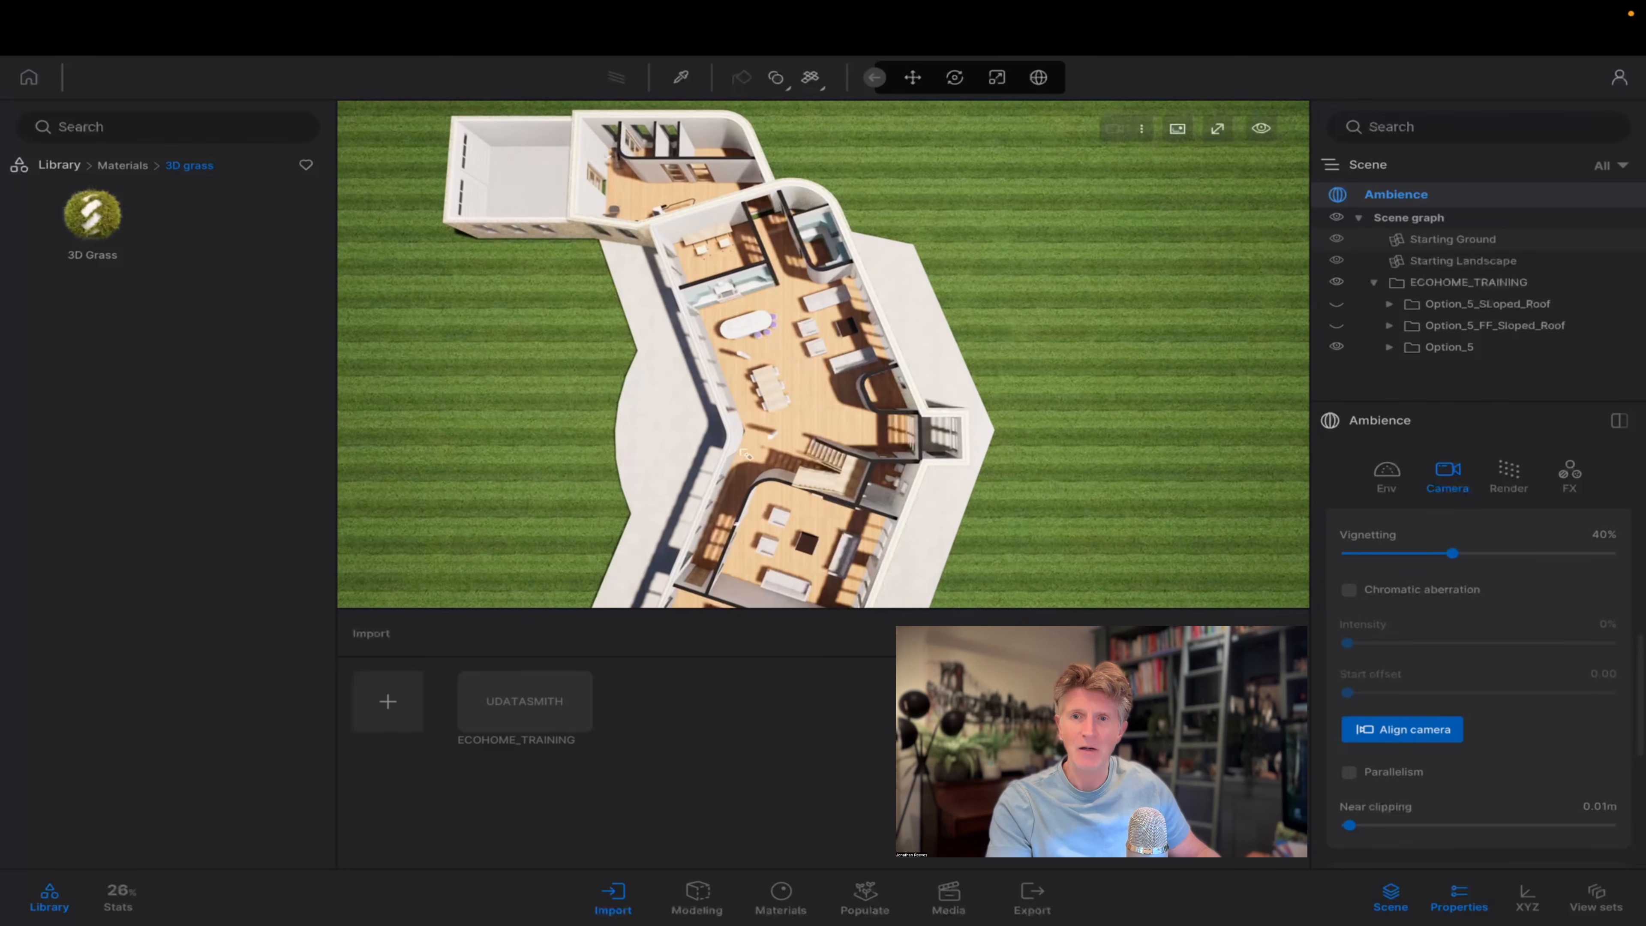
Switch the viewport to the top view and frame the furnished ground-floor plan closely.
scroll(745, 454, up, 4)
key(w)
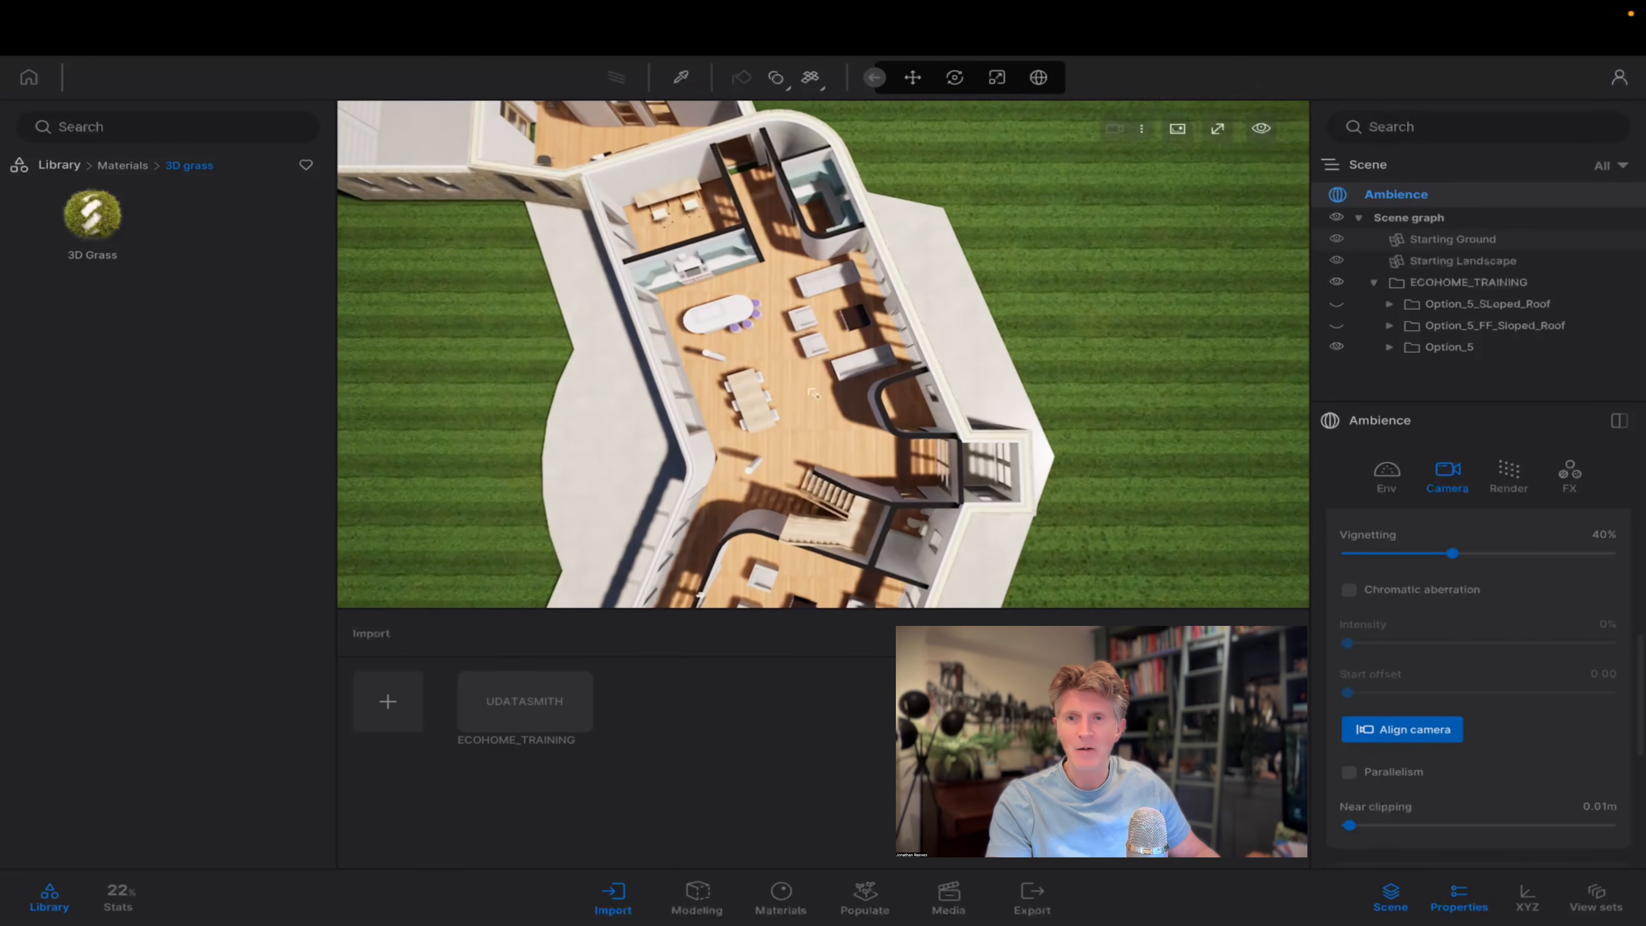
key(d)
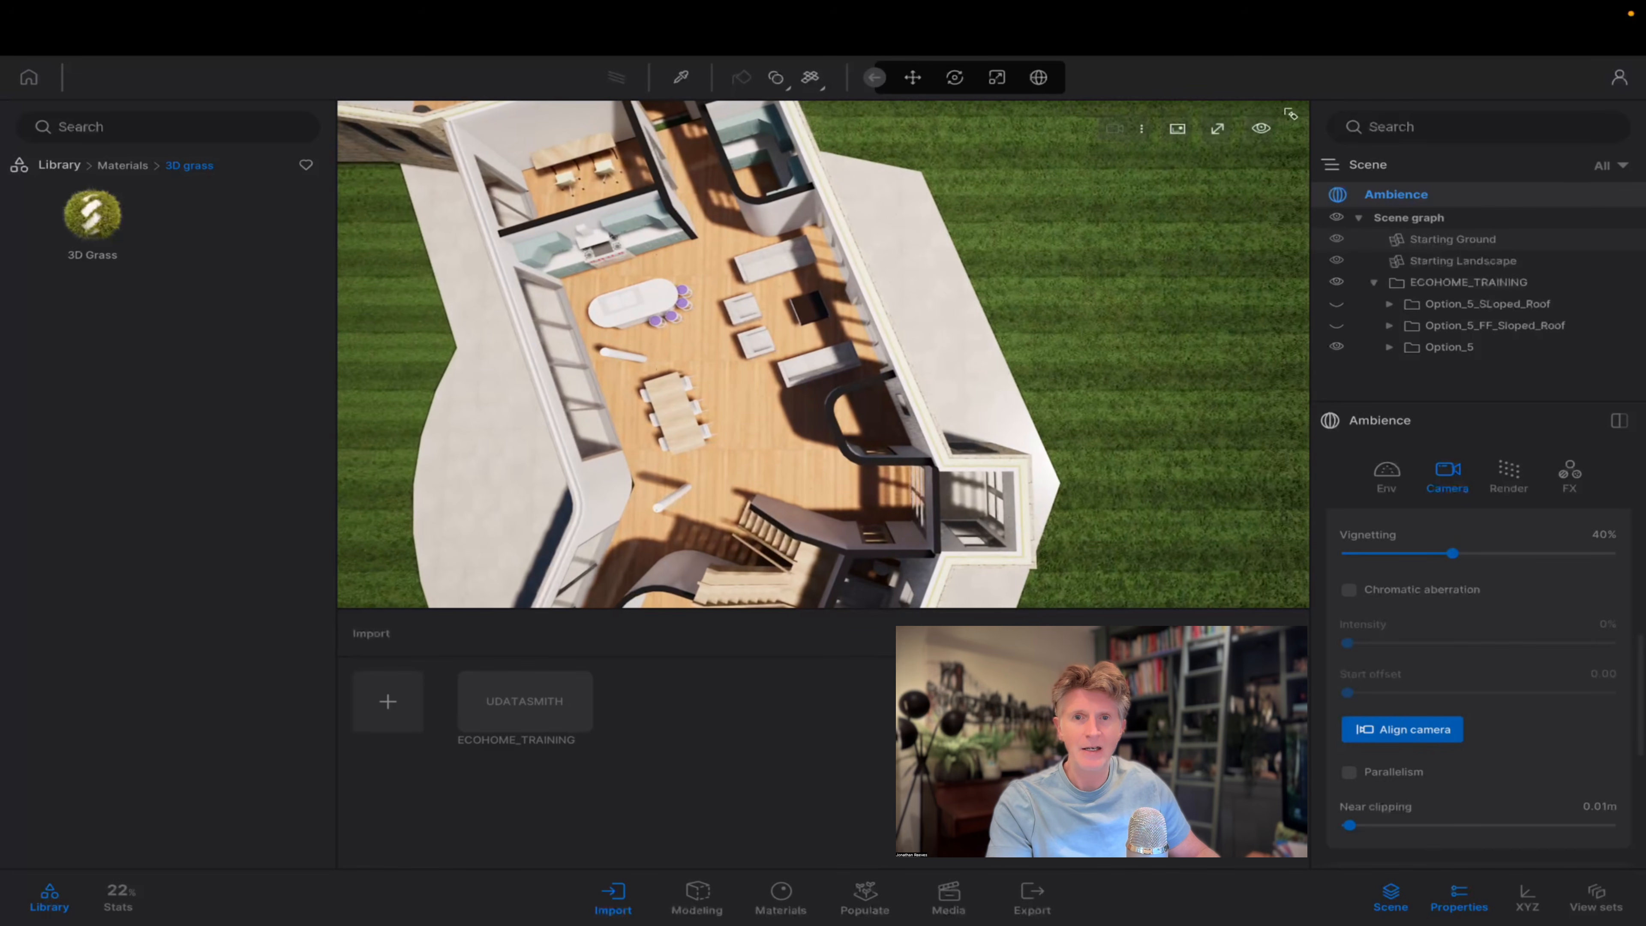
click(1270, 131)
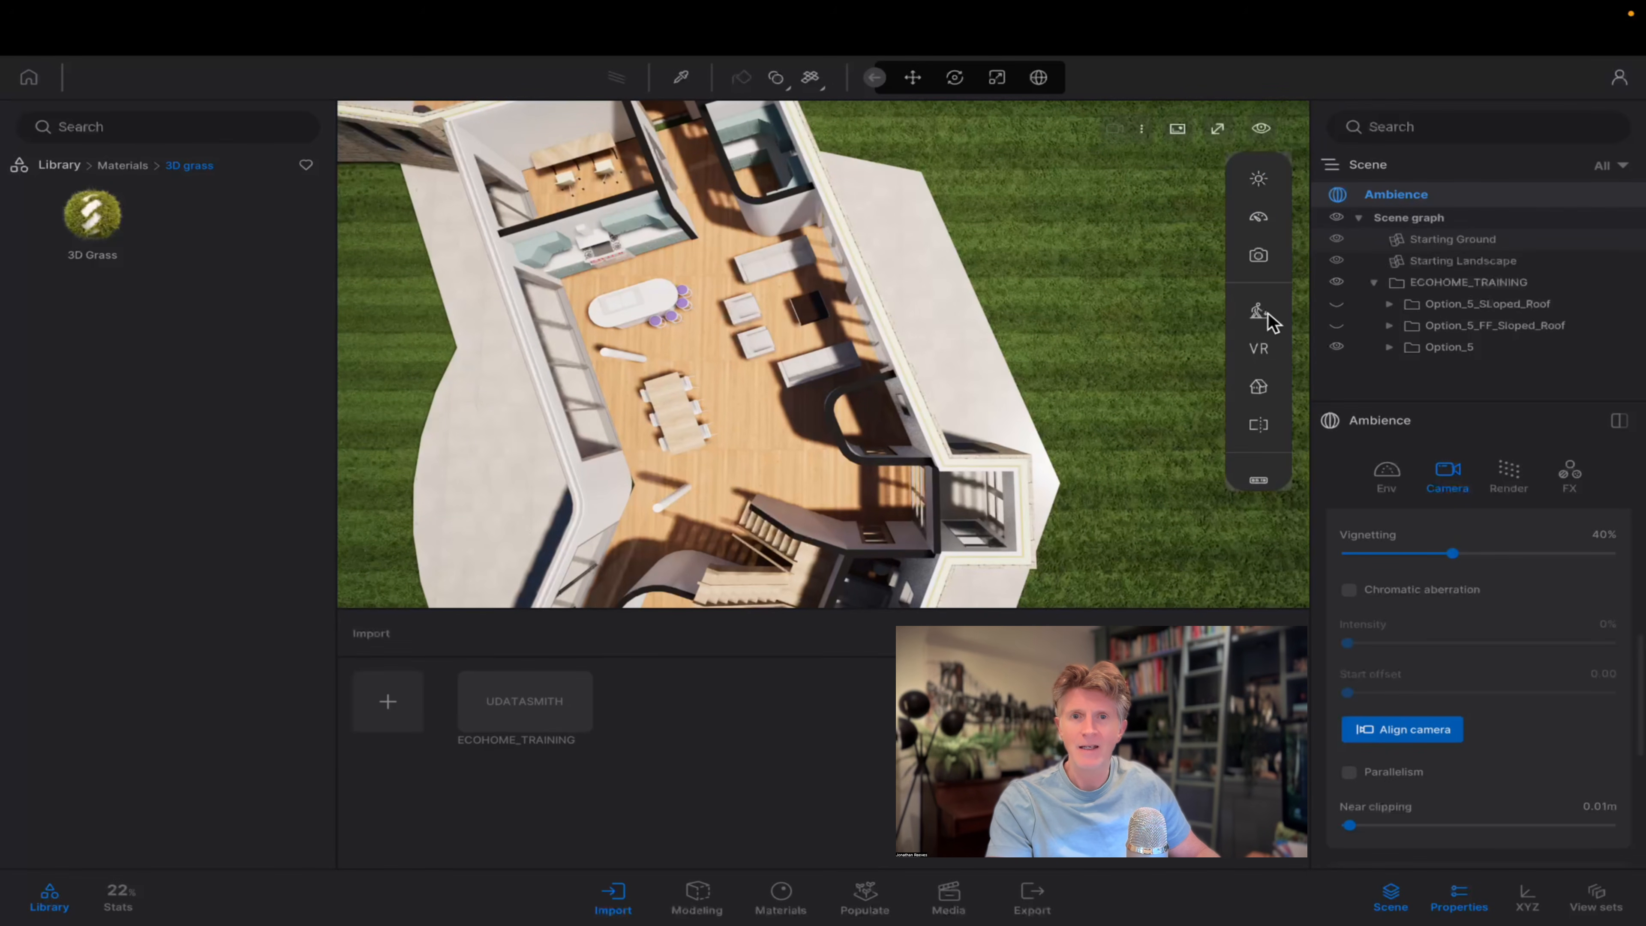
click(1259, 387)
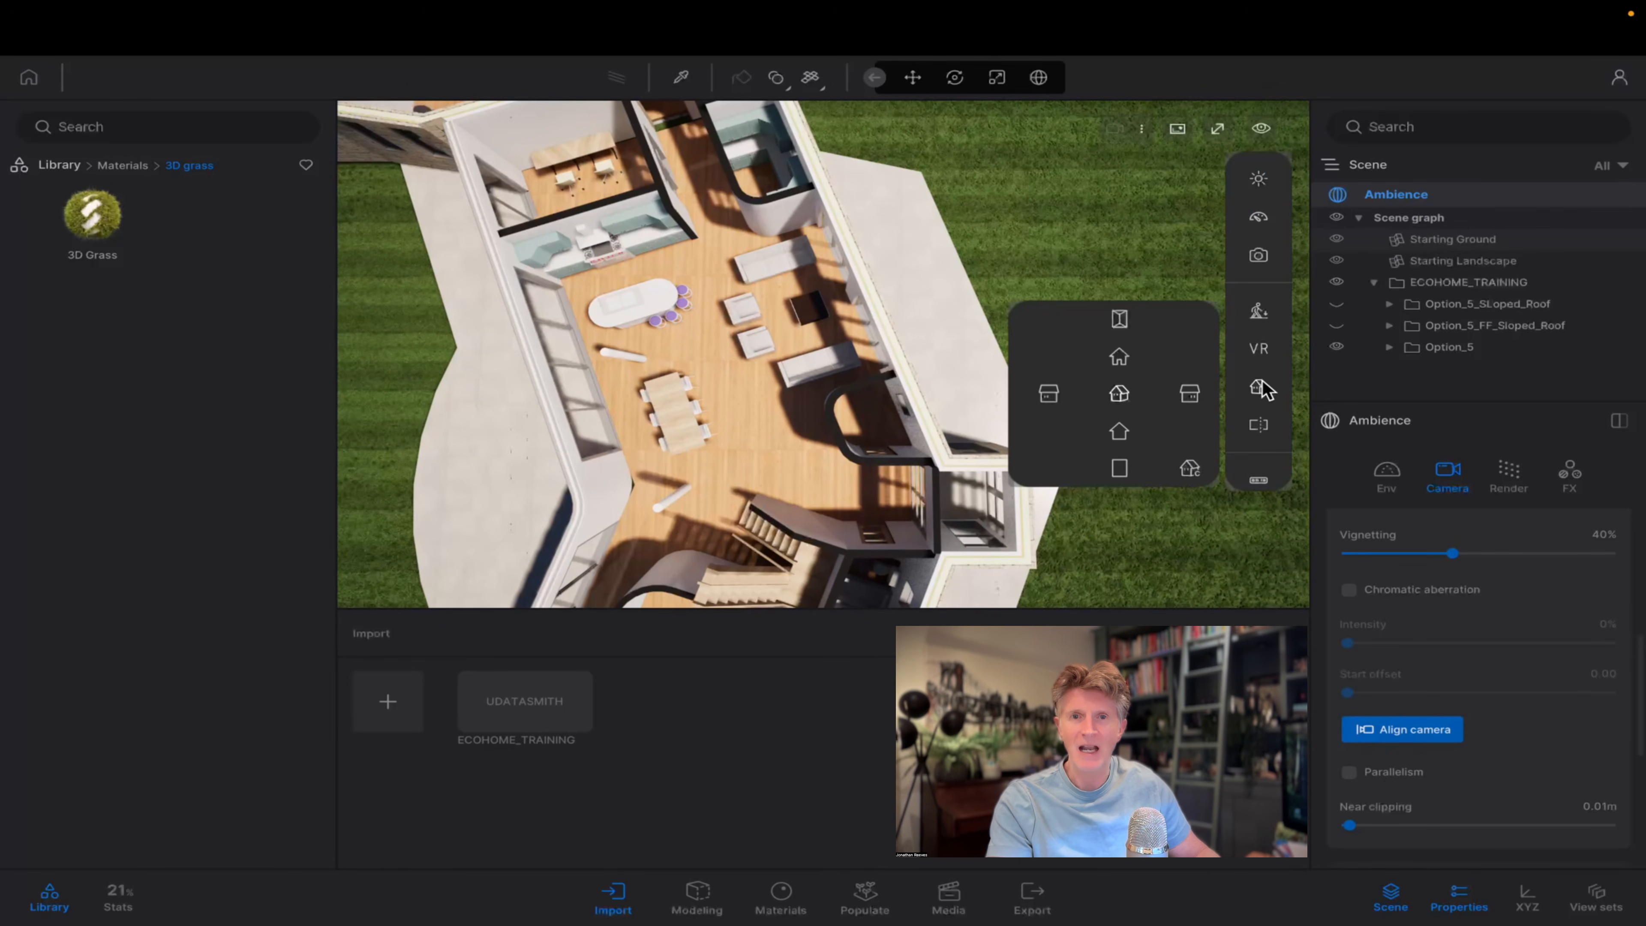
click(1118, 321)
scroll(872, 384, up, 5)
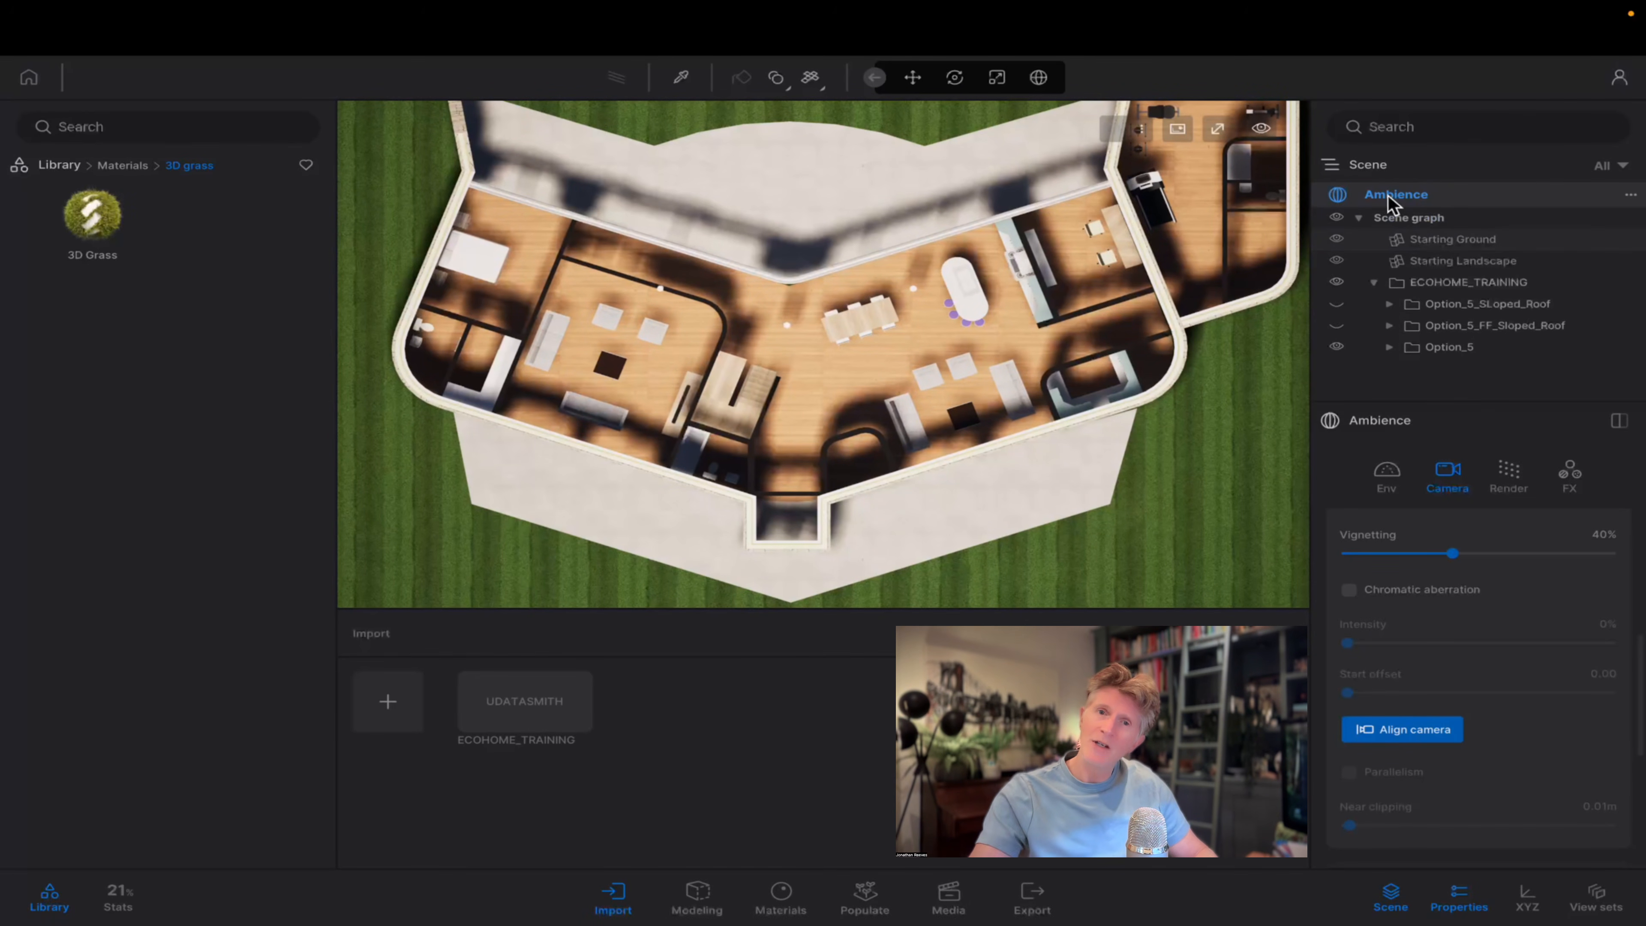
Create a new image from the top view, reframe it to include the garage wing and update the image.
click(948, 894)
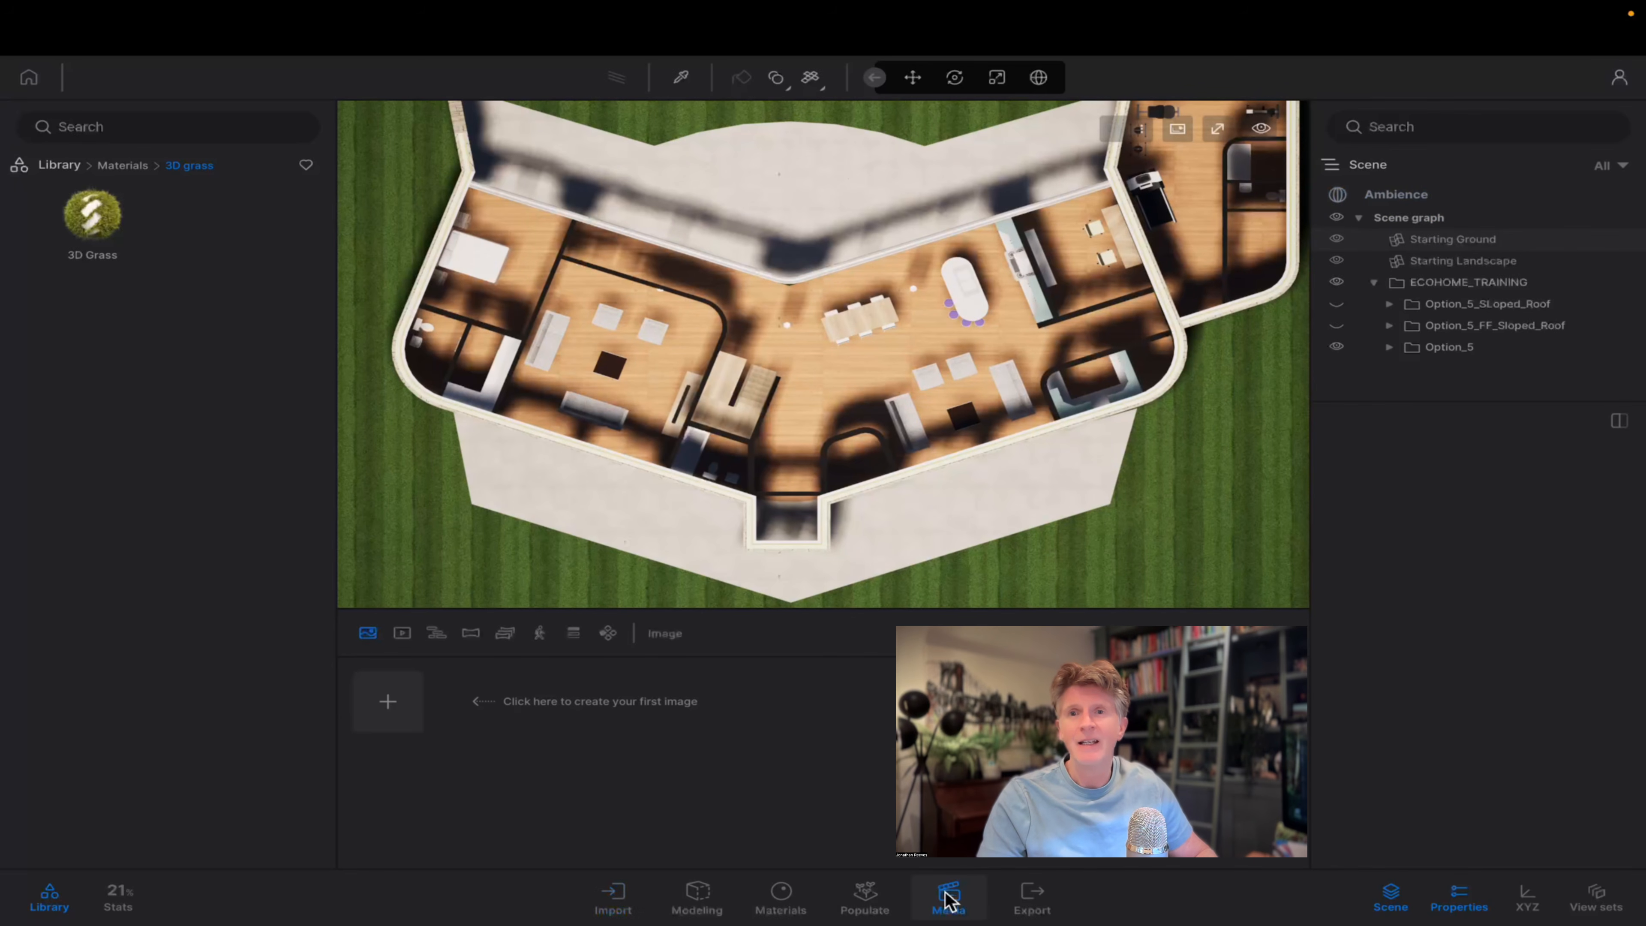
click(389, 702)
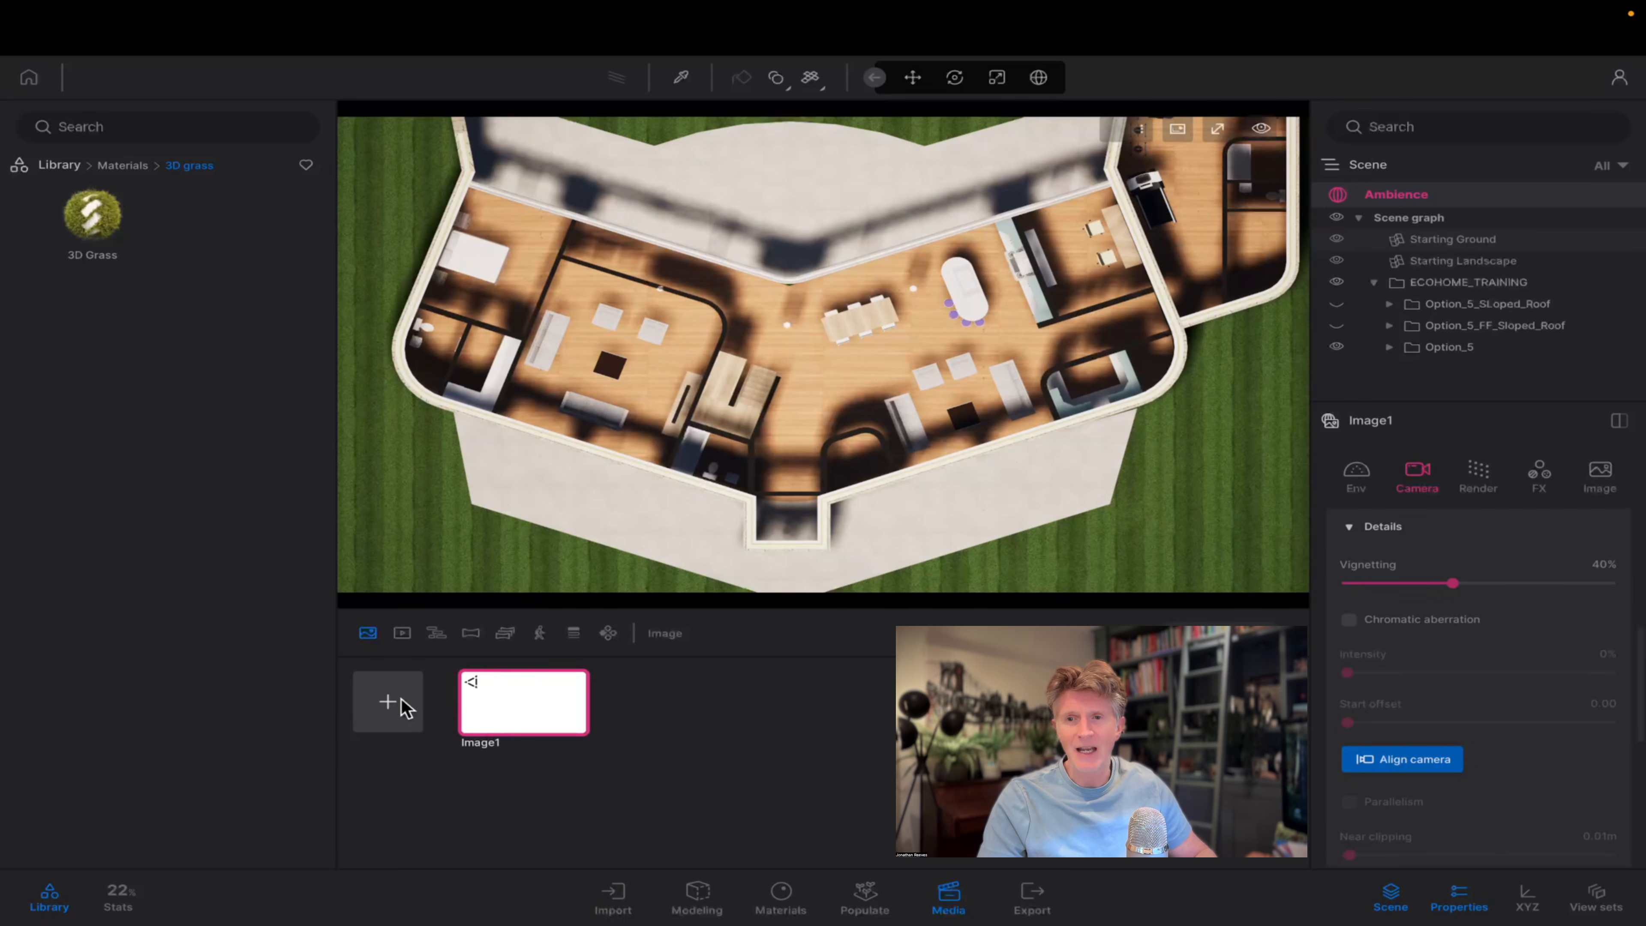
middle_drag(791, 448, 799, 463)
scroll(795, 454, down, 2)
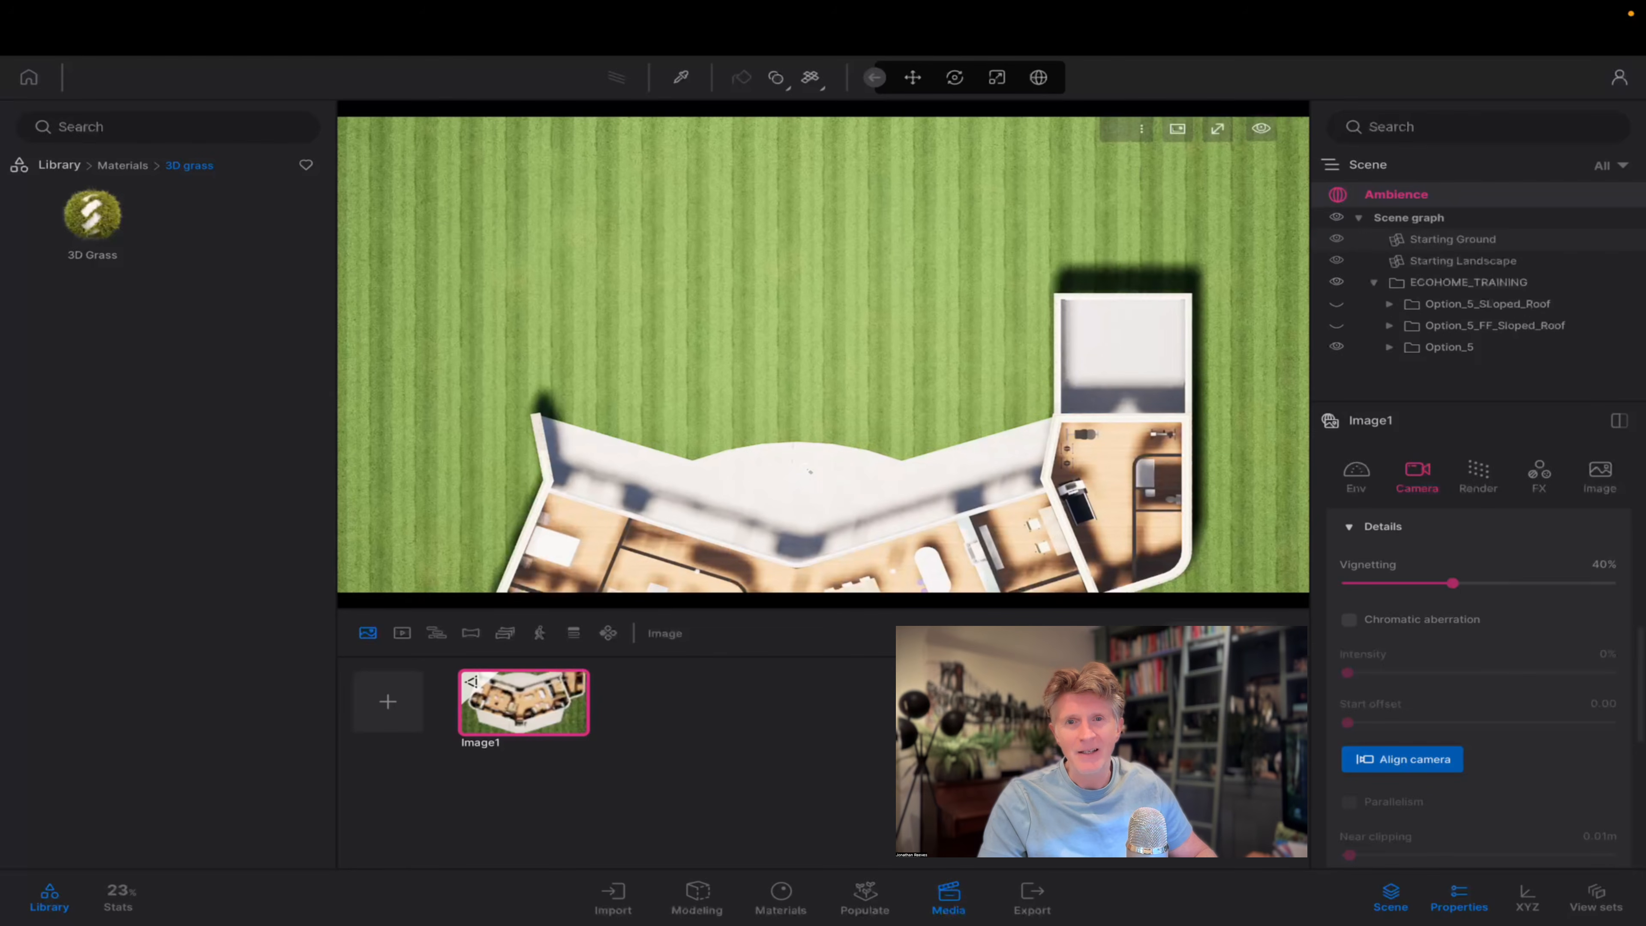
scroll(808, 468, down, 3)
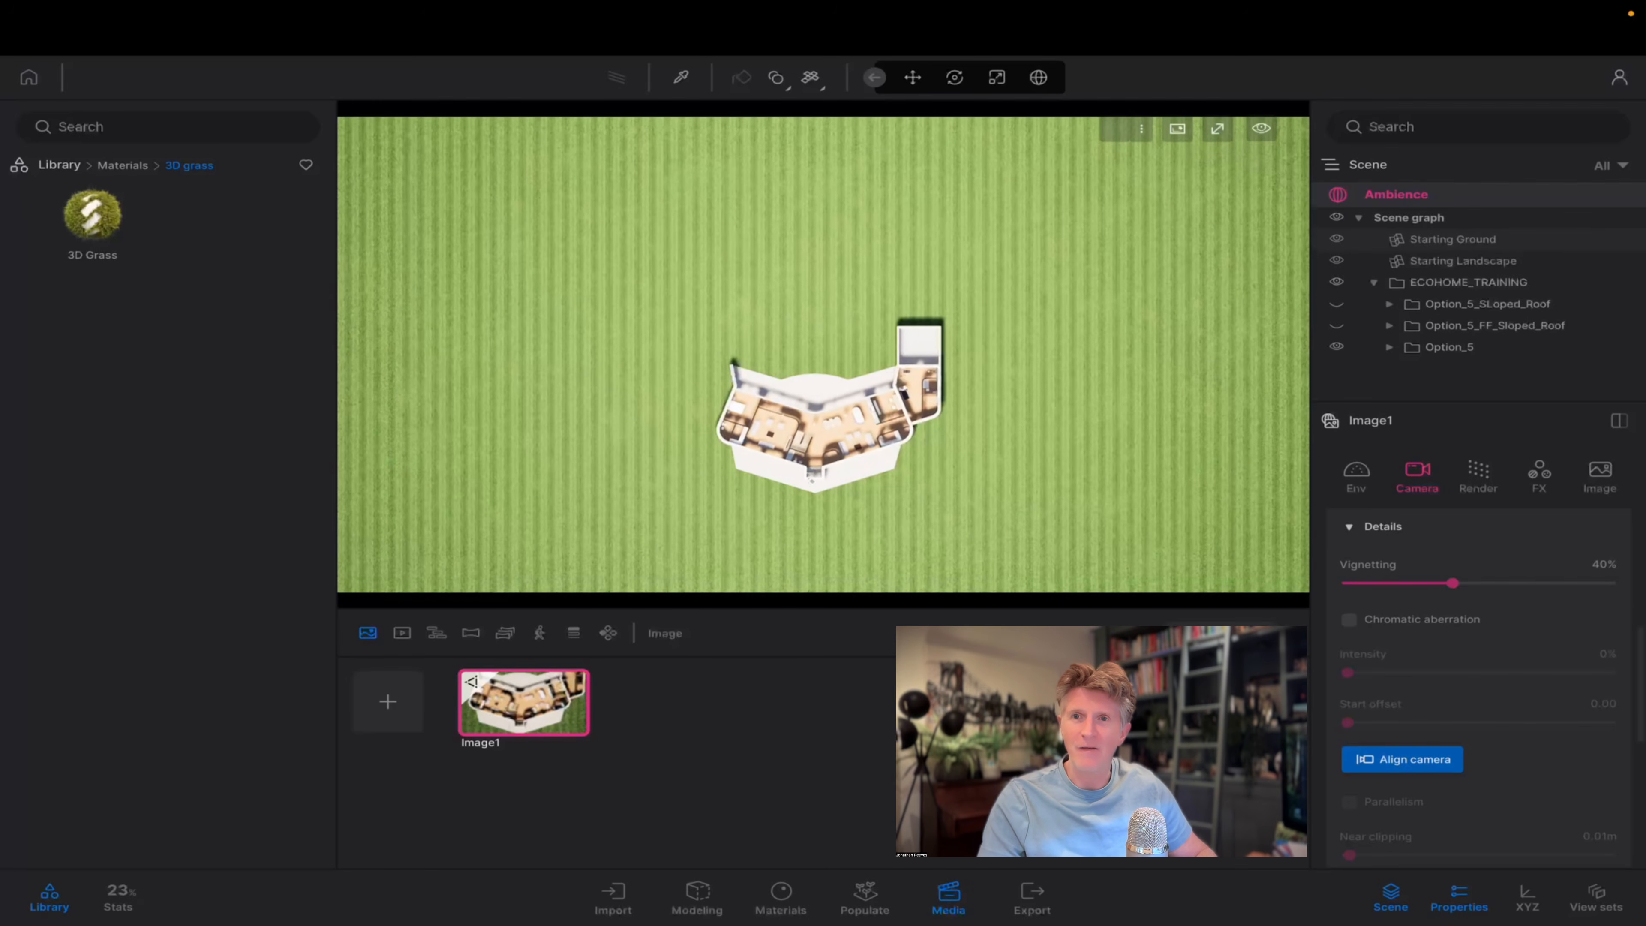
scroll(823, 477, up, 5)
scroll(826, 480, down, 2)
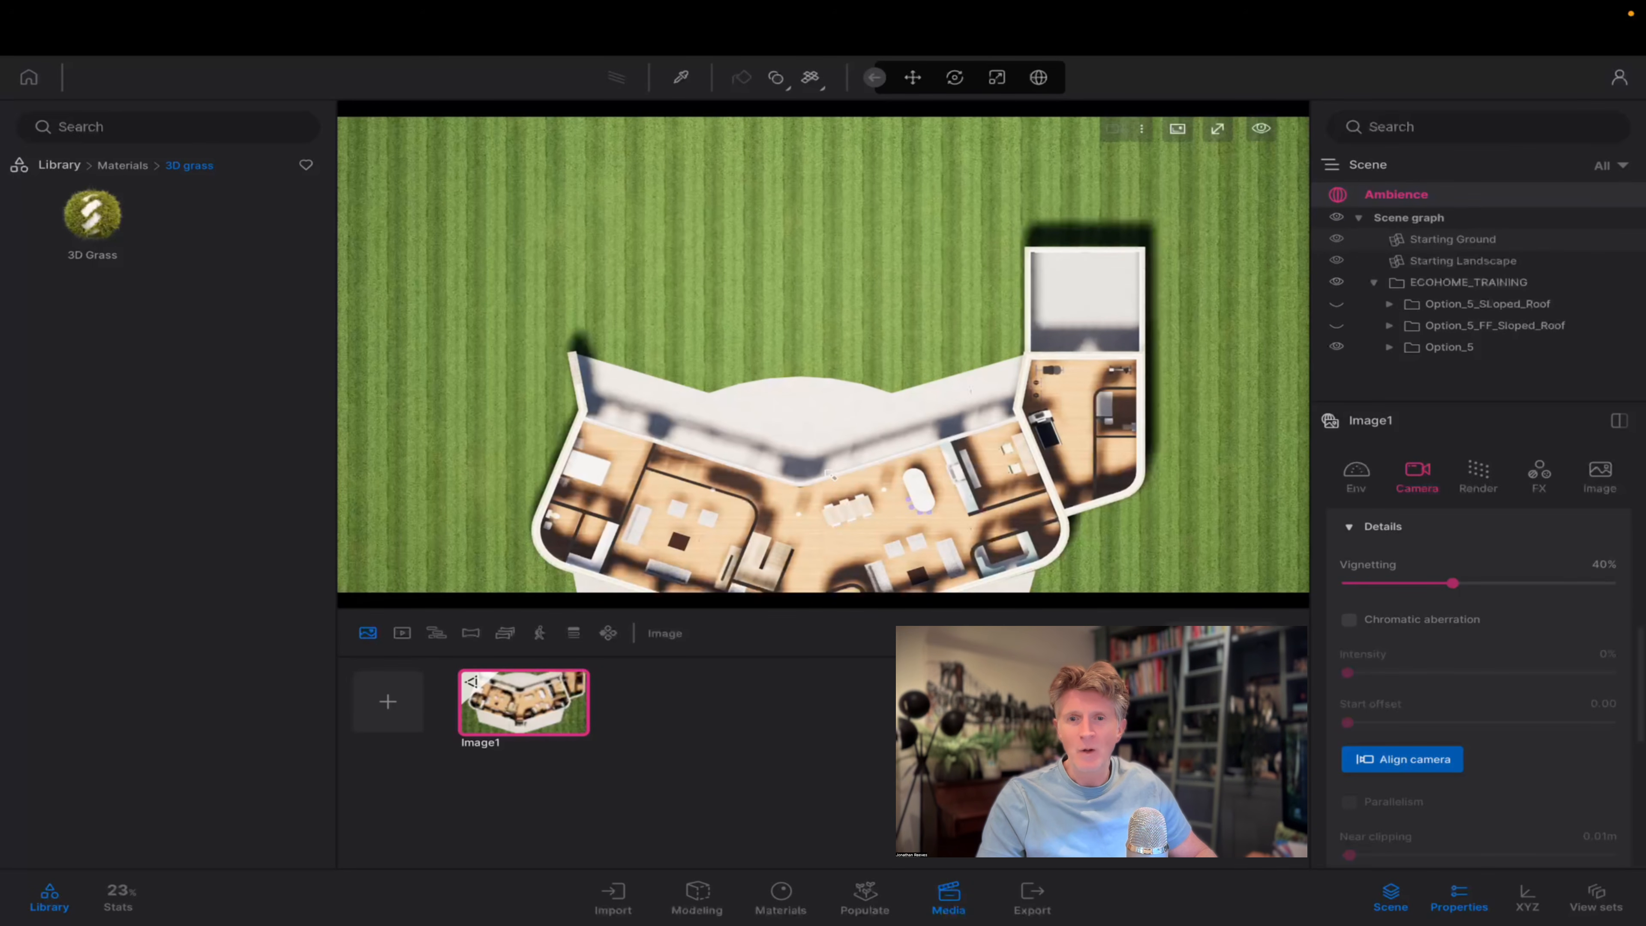
middle_drag(831, 475, 847, 412)
scroll(847, 412, down, 1)
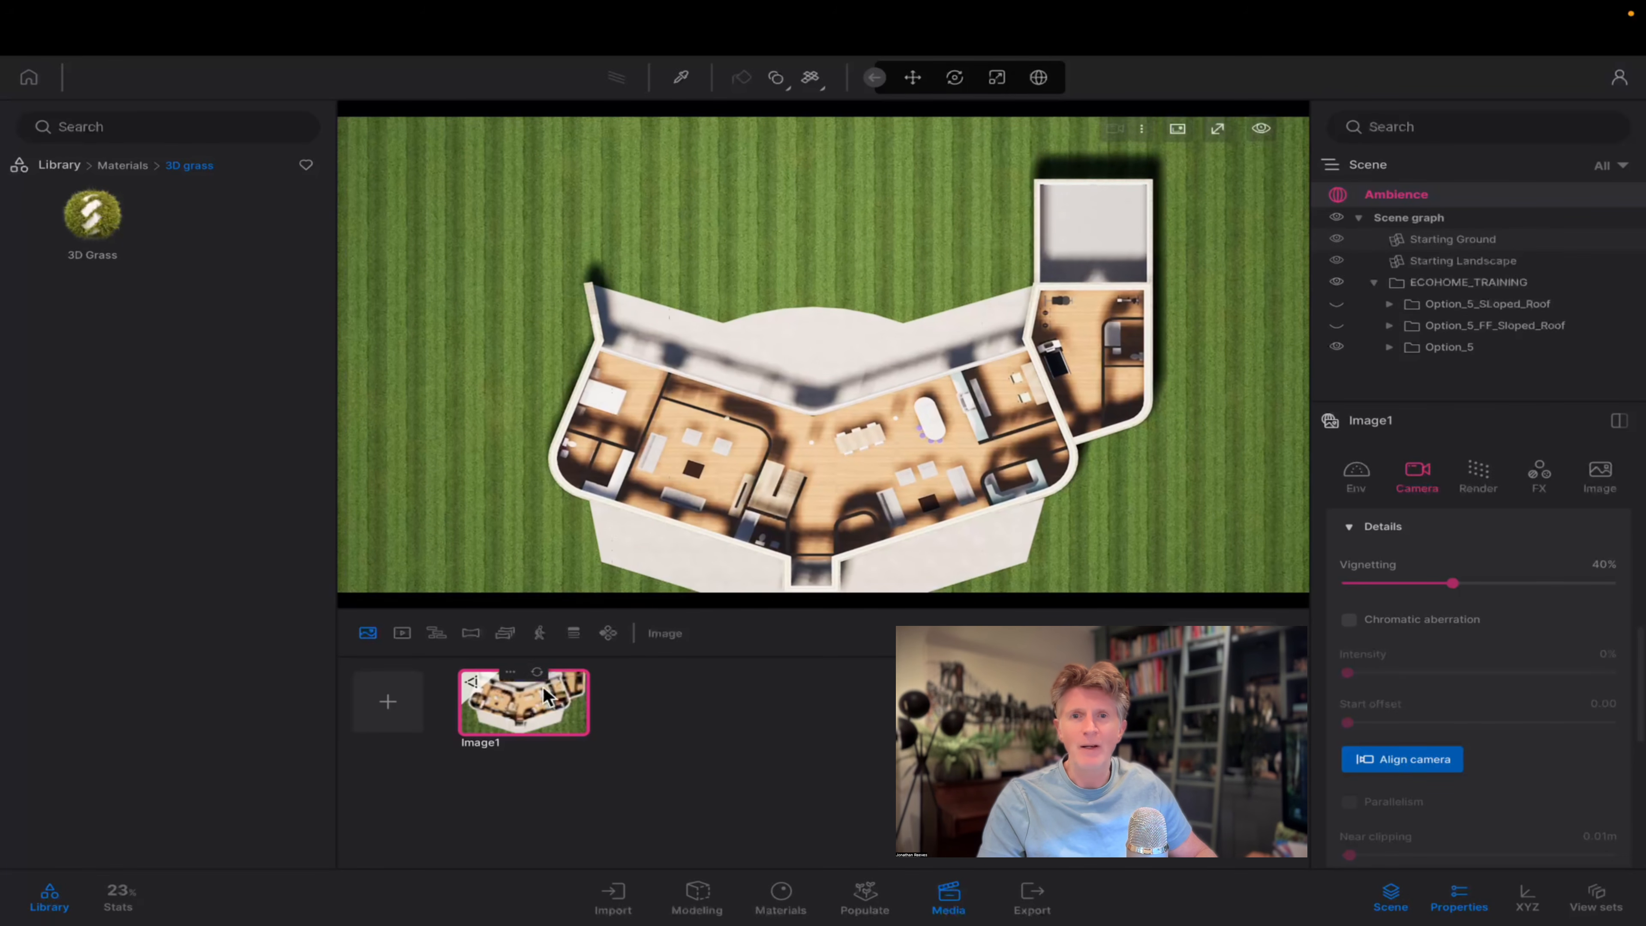
click(539, 673)
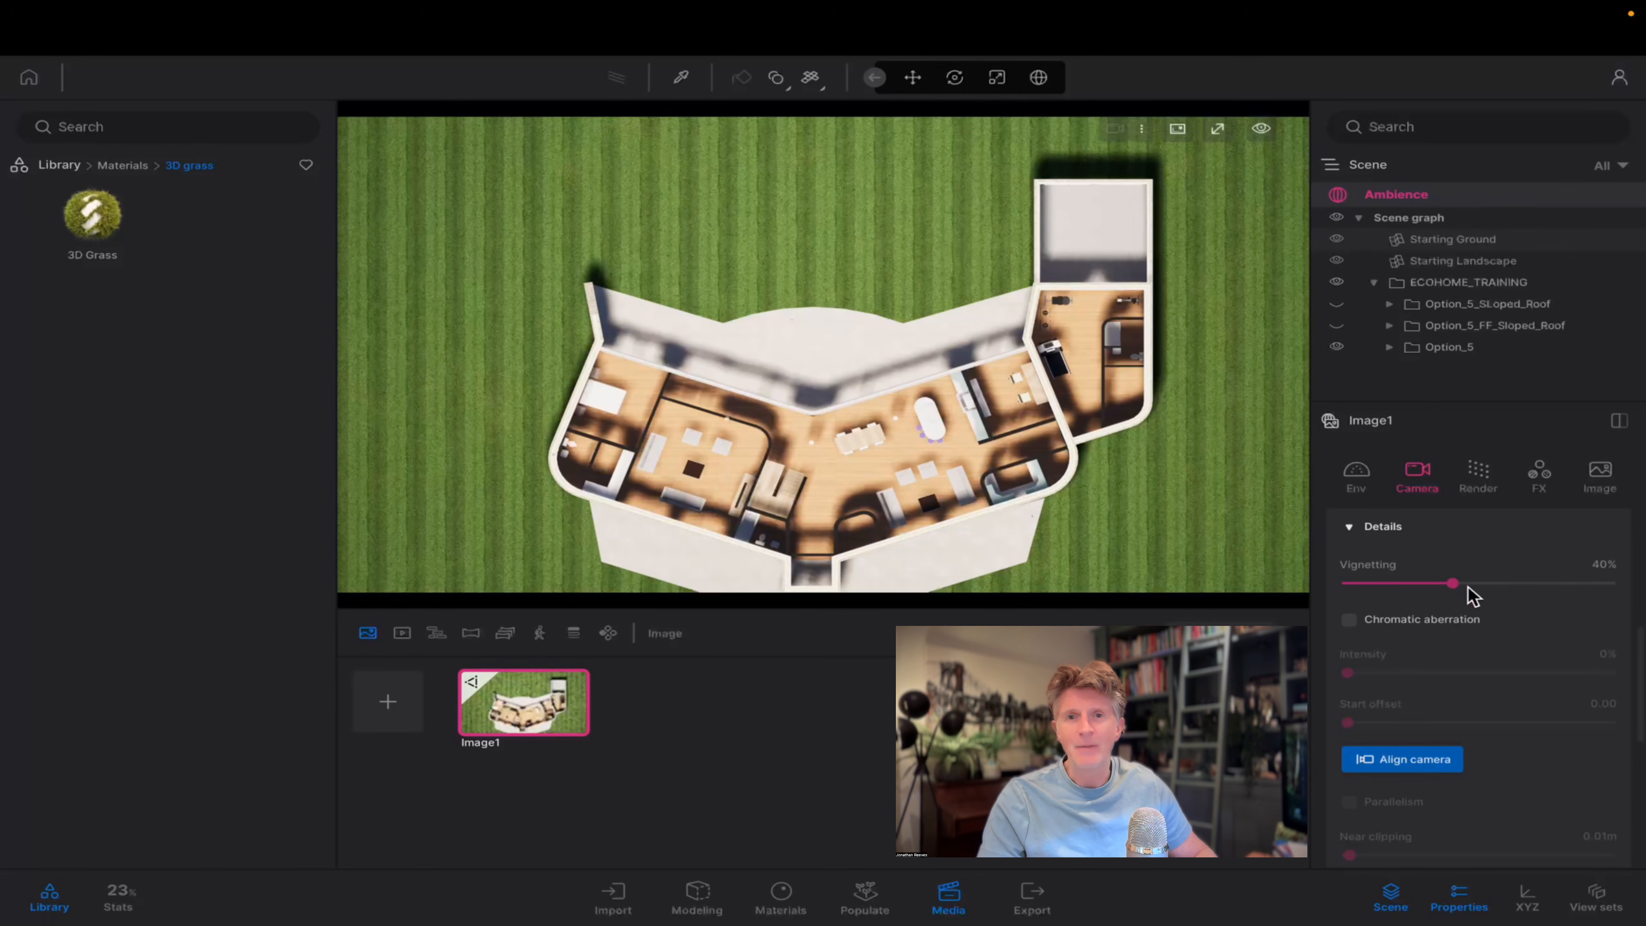
Remove the image's vignetting and set its exposure to 0.66.
scroll(1458, 598, up, 3)
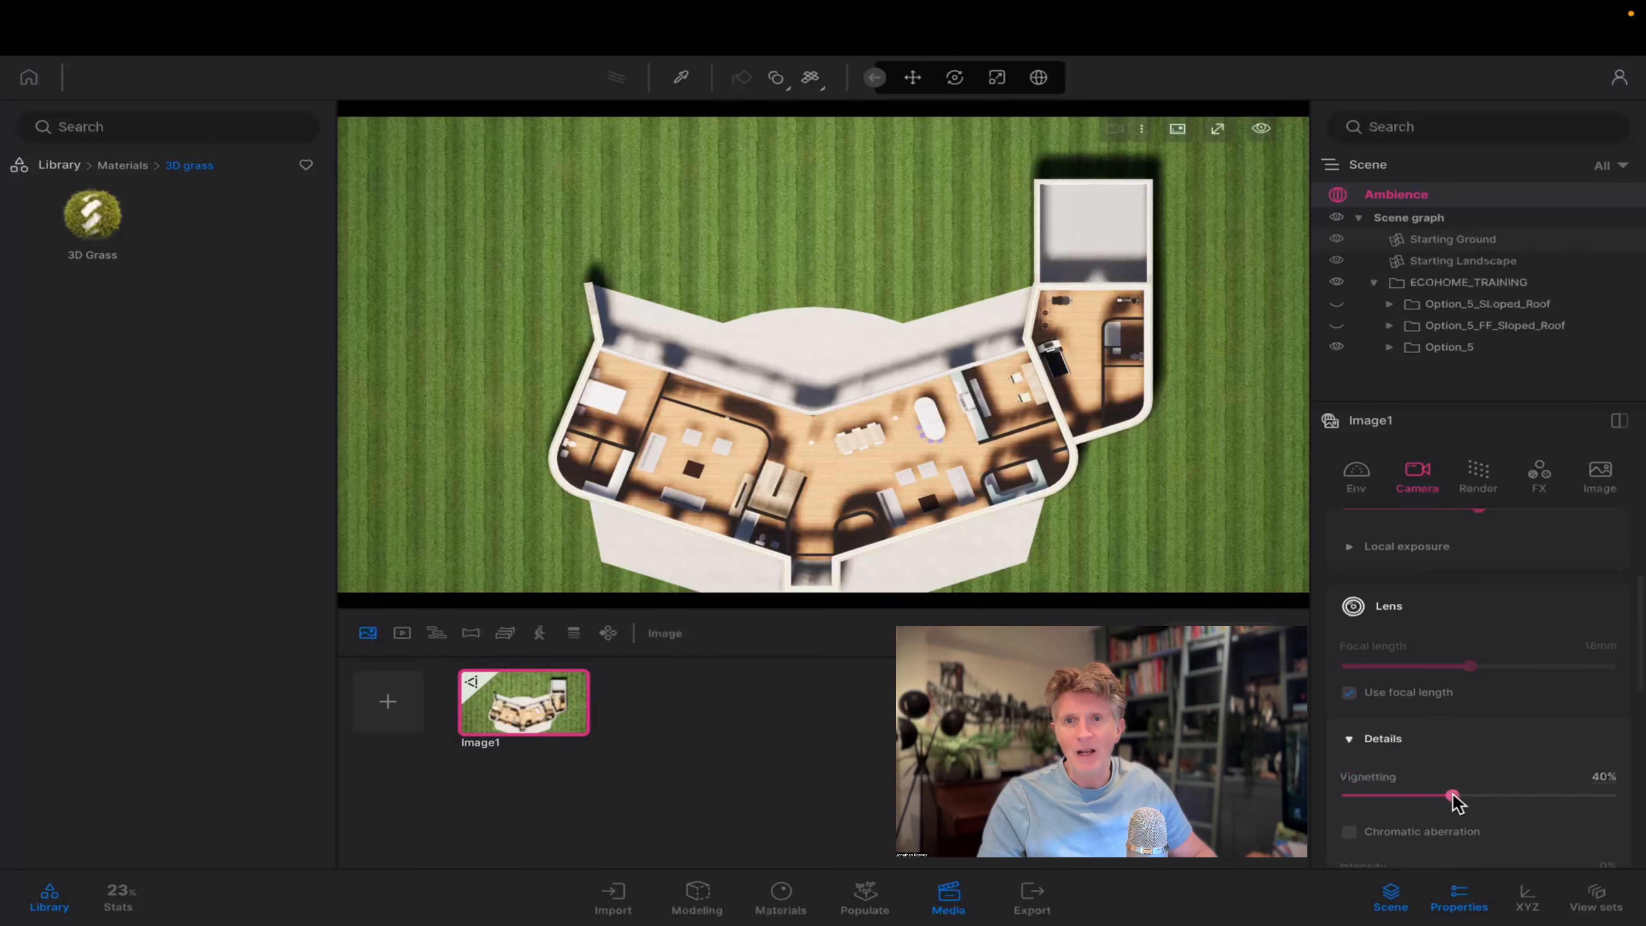
drag(1451, 795, 1347, 795)
scroll(1393, 761, up, 3)
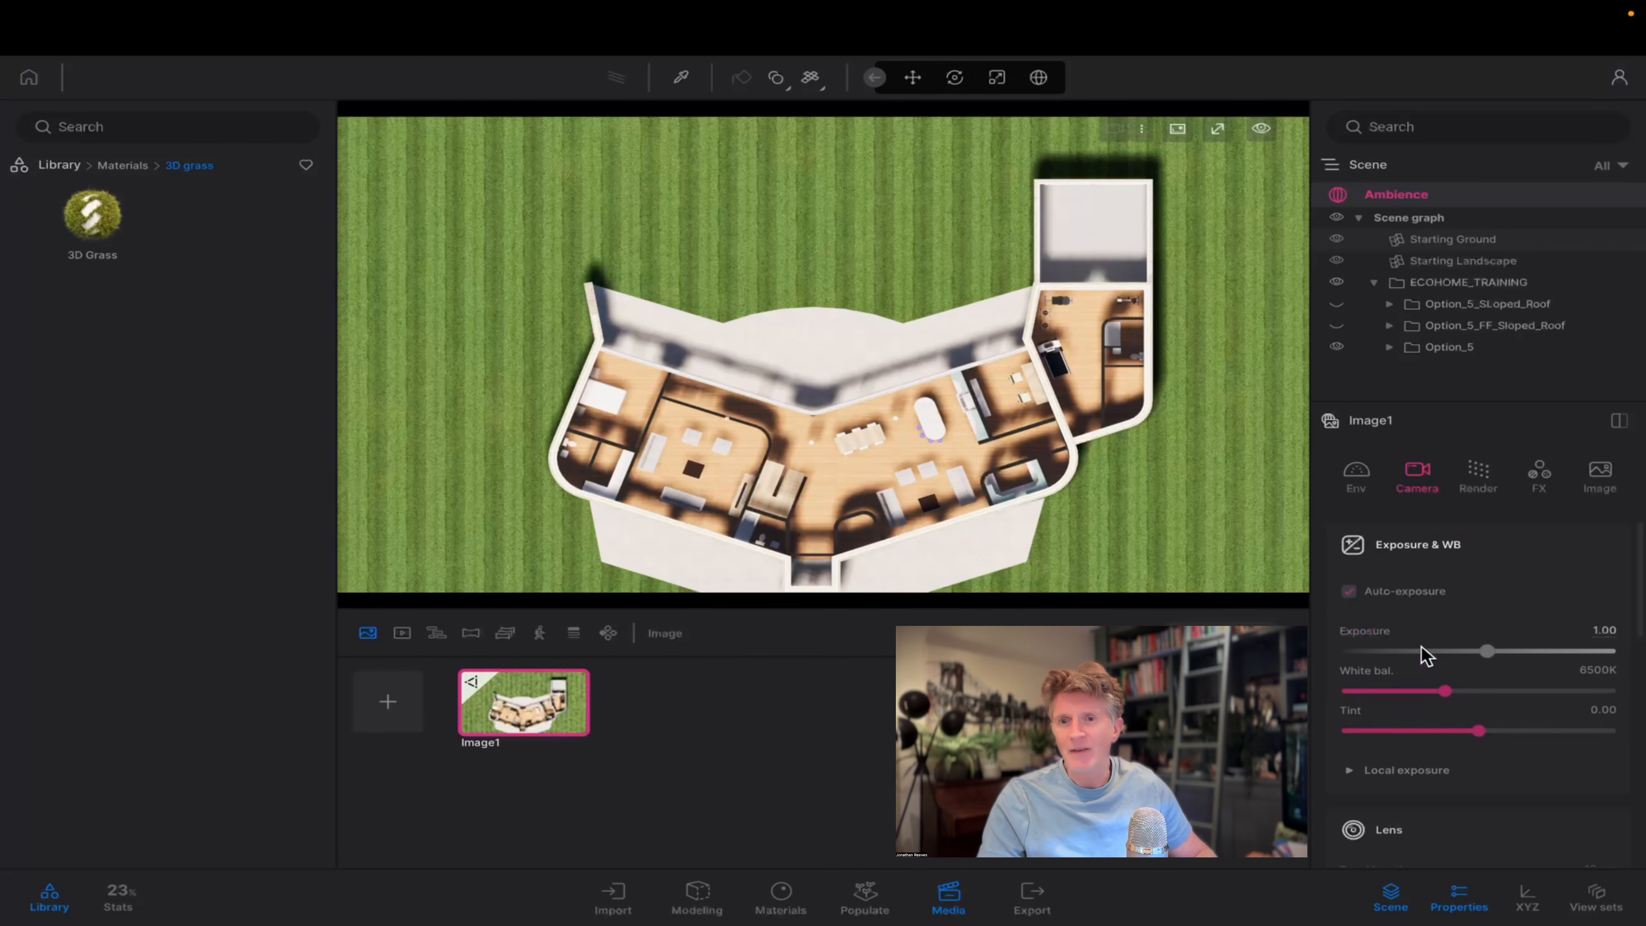
drag(1487, 652, 1483, 654)
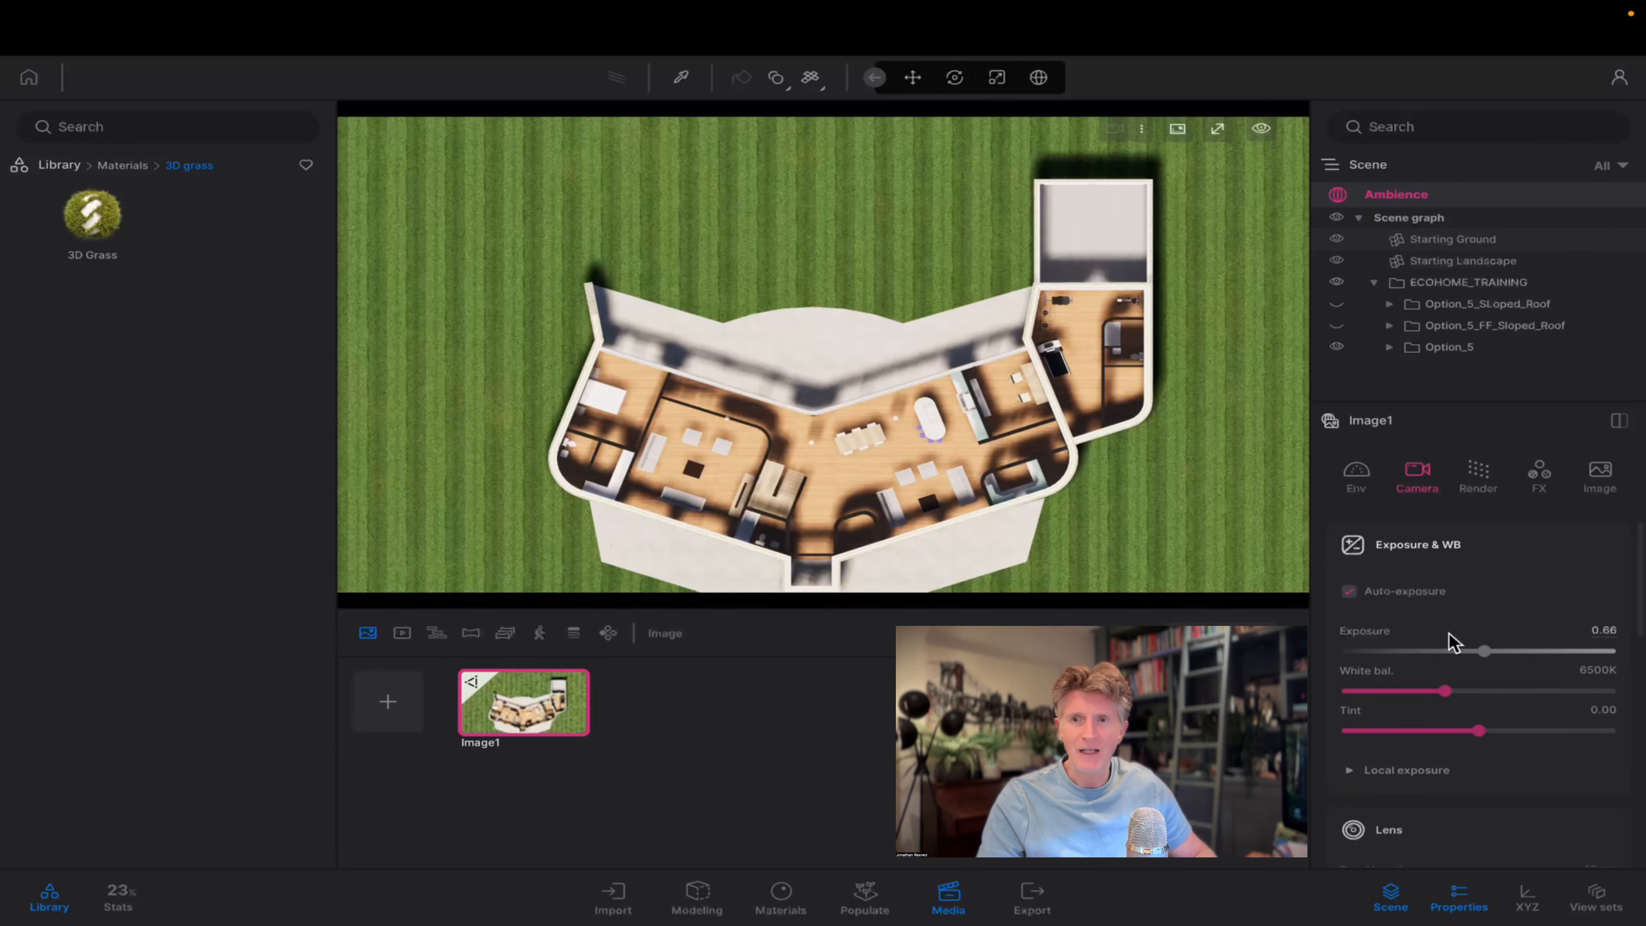
Set the image's time of day to 15:53 and its north offset to 18° to adjust the plan's shadows.
click(1355, 477)
mouse_move(1505, 712)
mouse_down()
mouse_move(1473, 711)
mouse_move(1521, 712)
mouse_up()
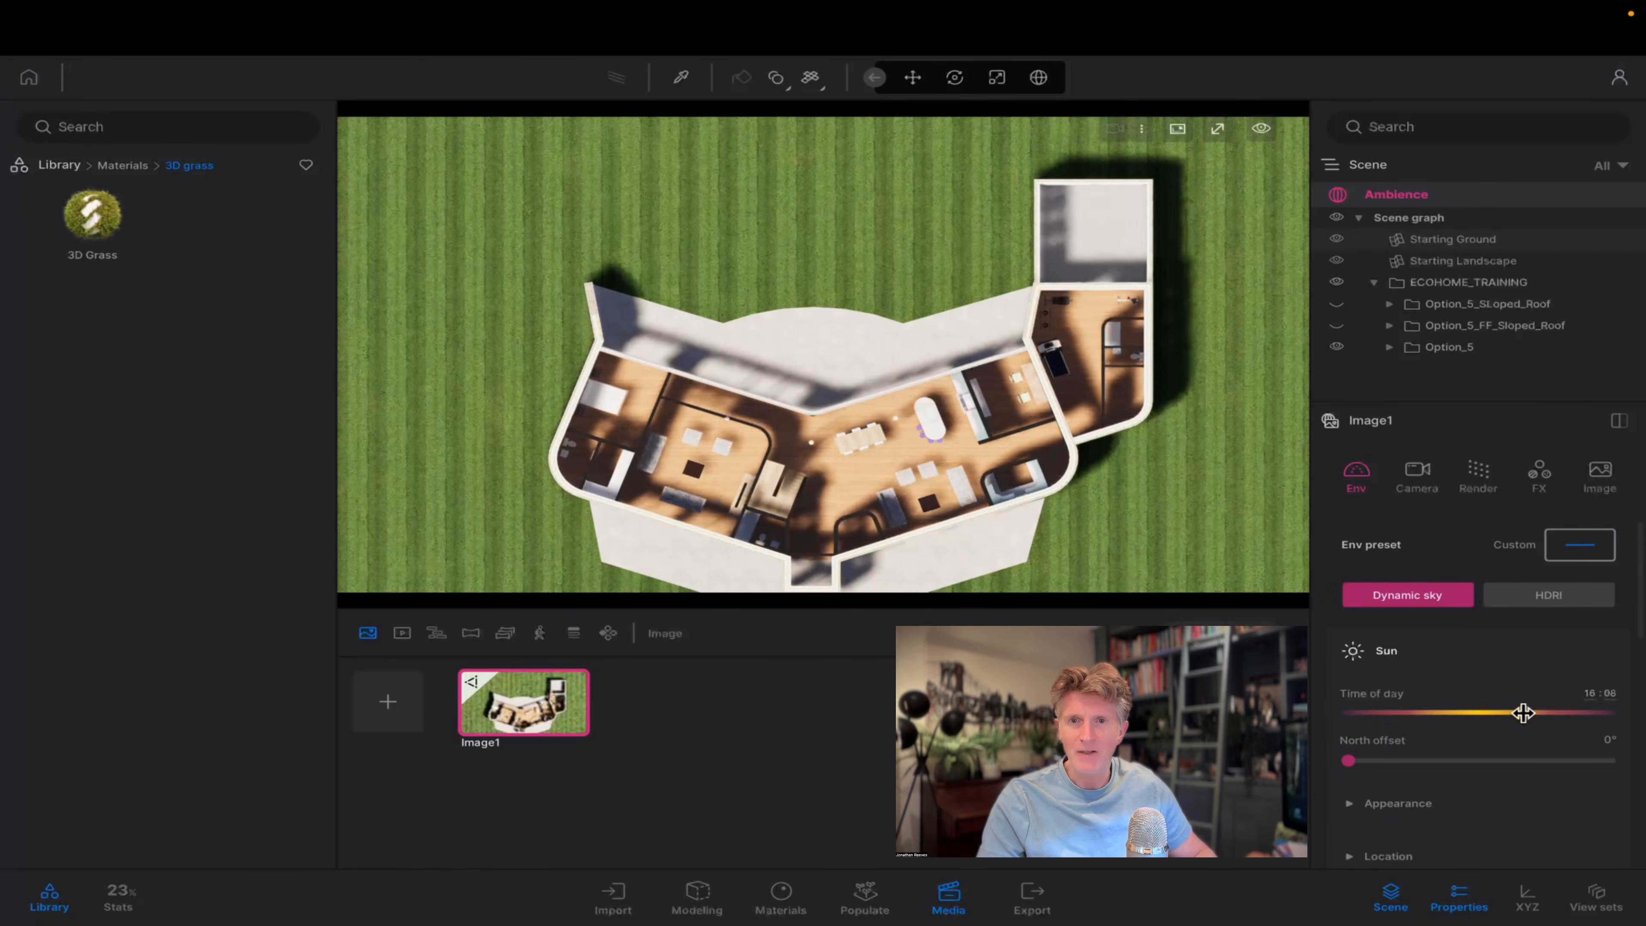
drag(1363, 760, 1361, 755)
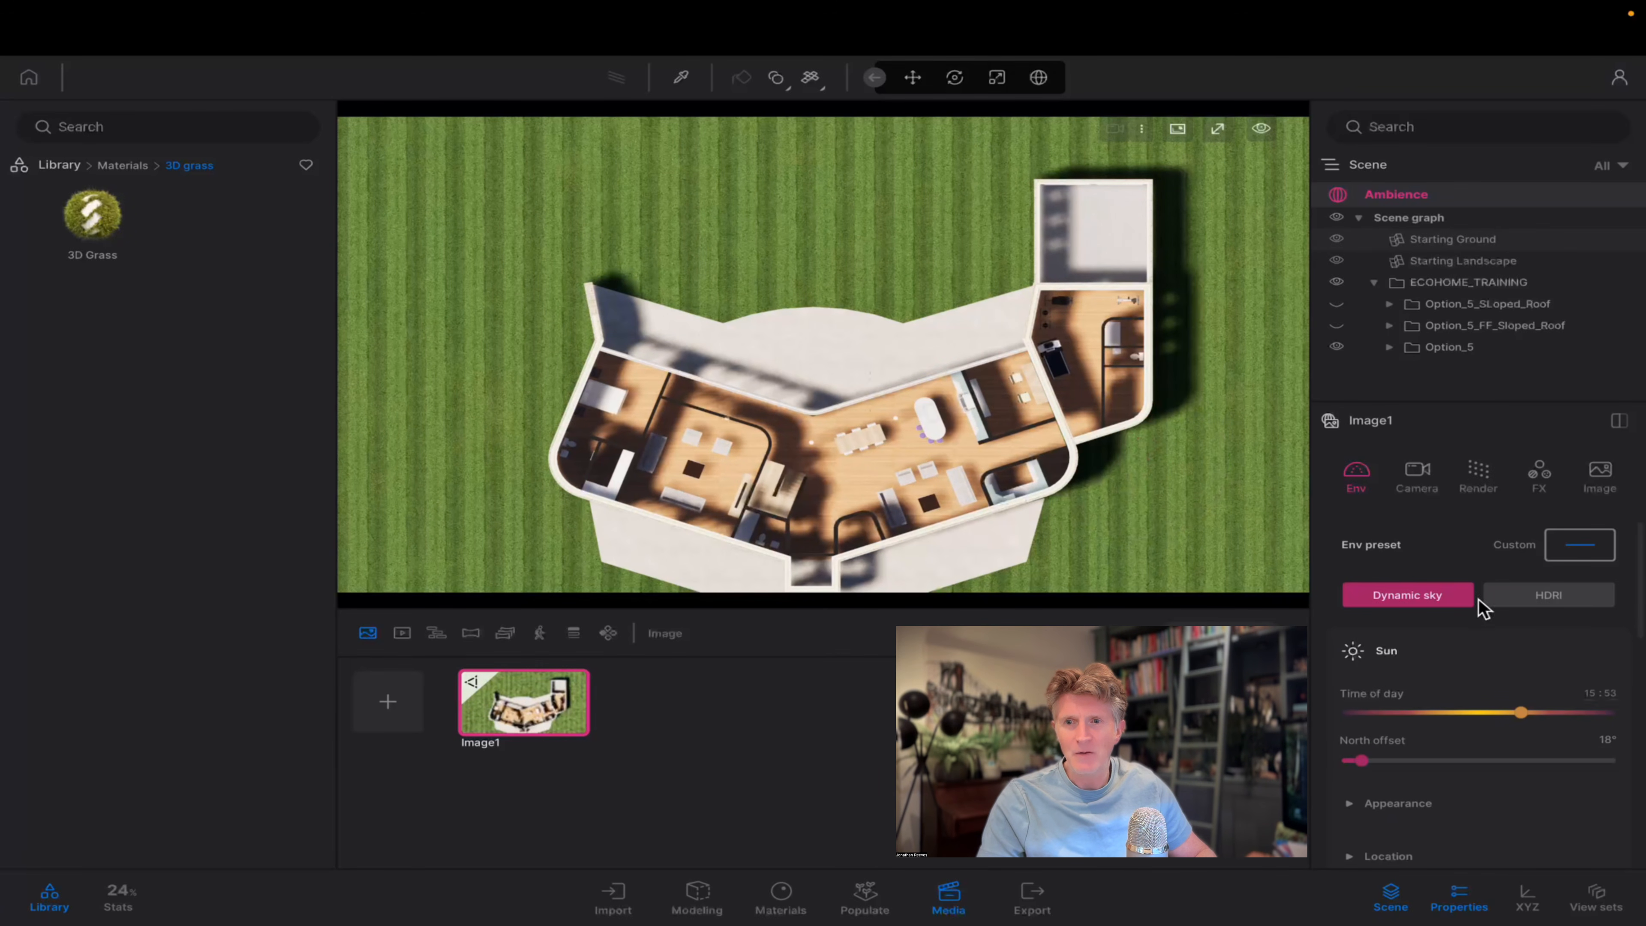
Set the image's shadow distance to 857 m in its render settings.
click(1483, 481)
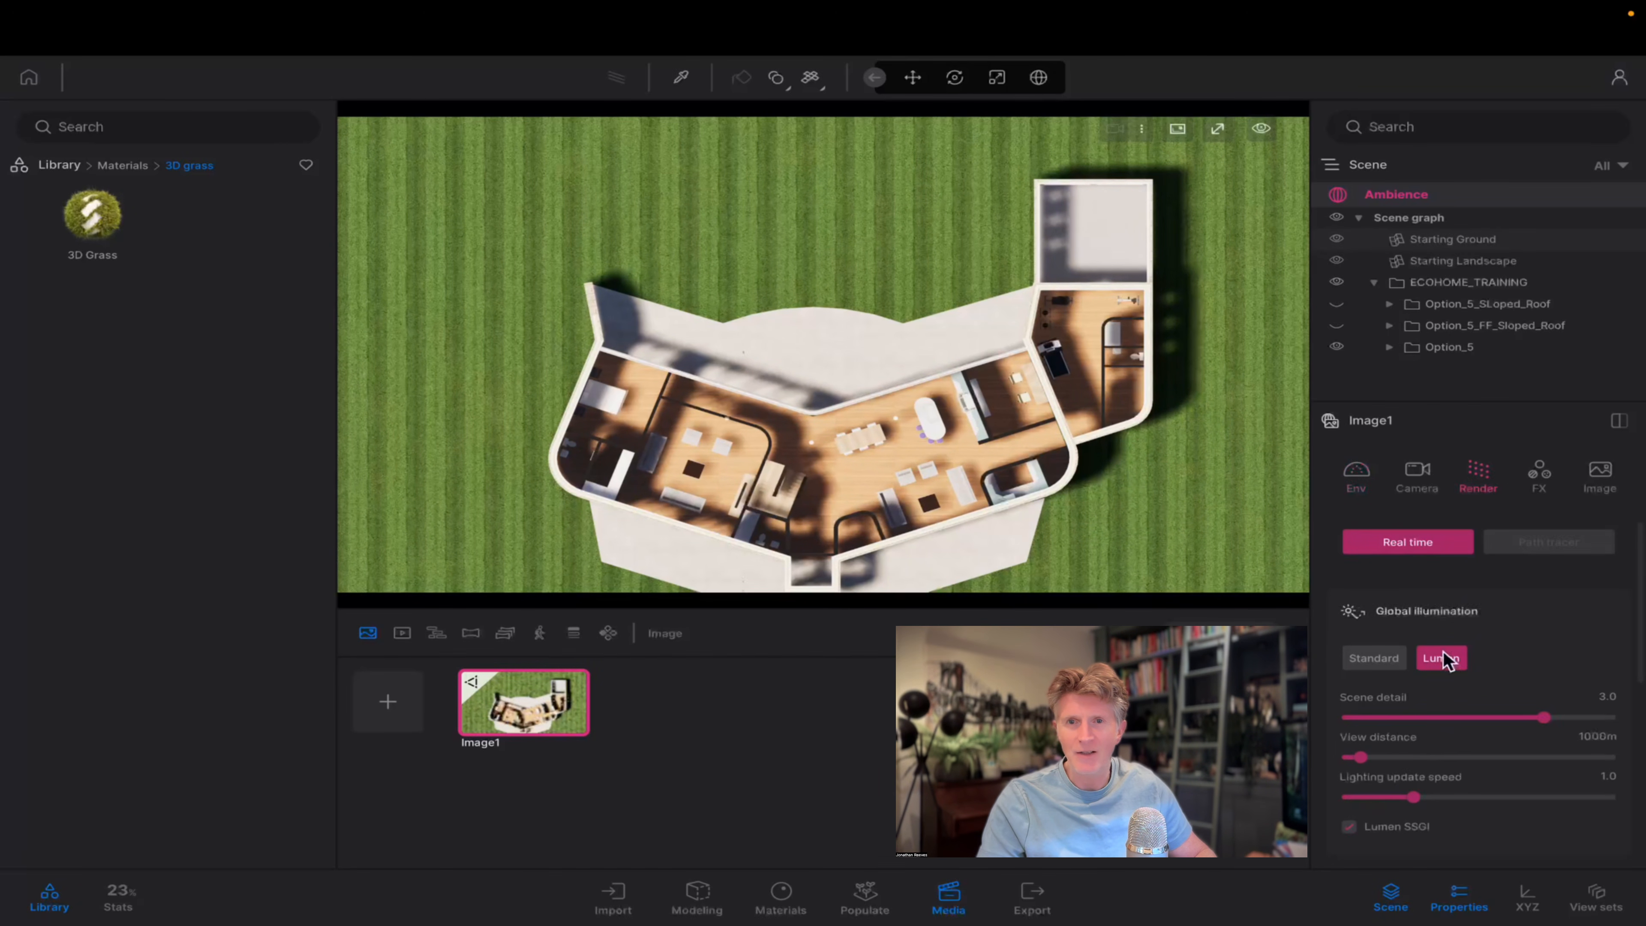
scroll(1451, 661, down, 5)
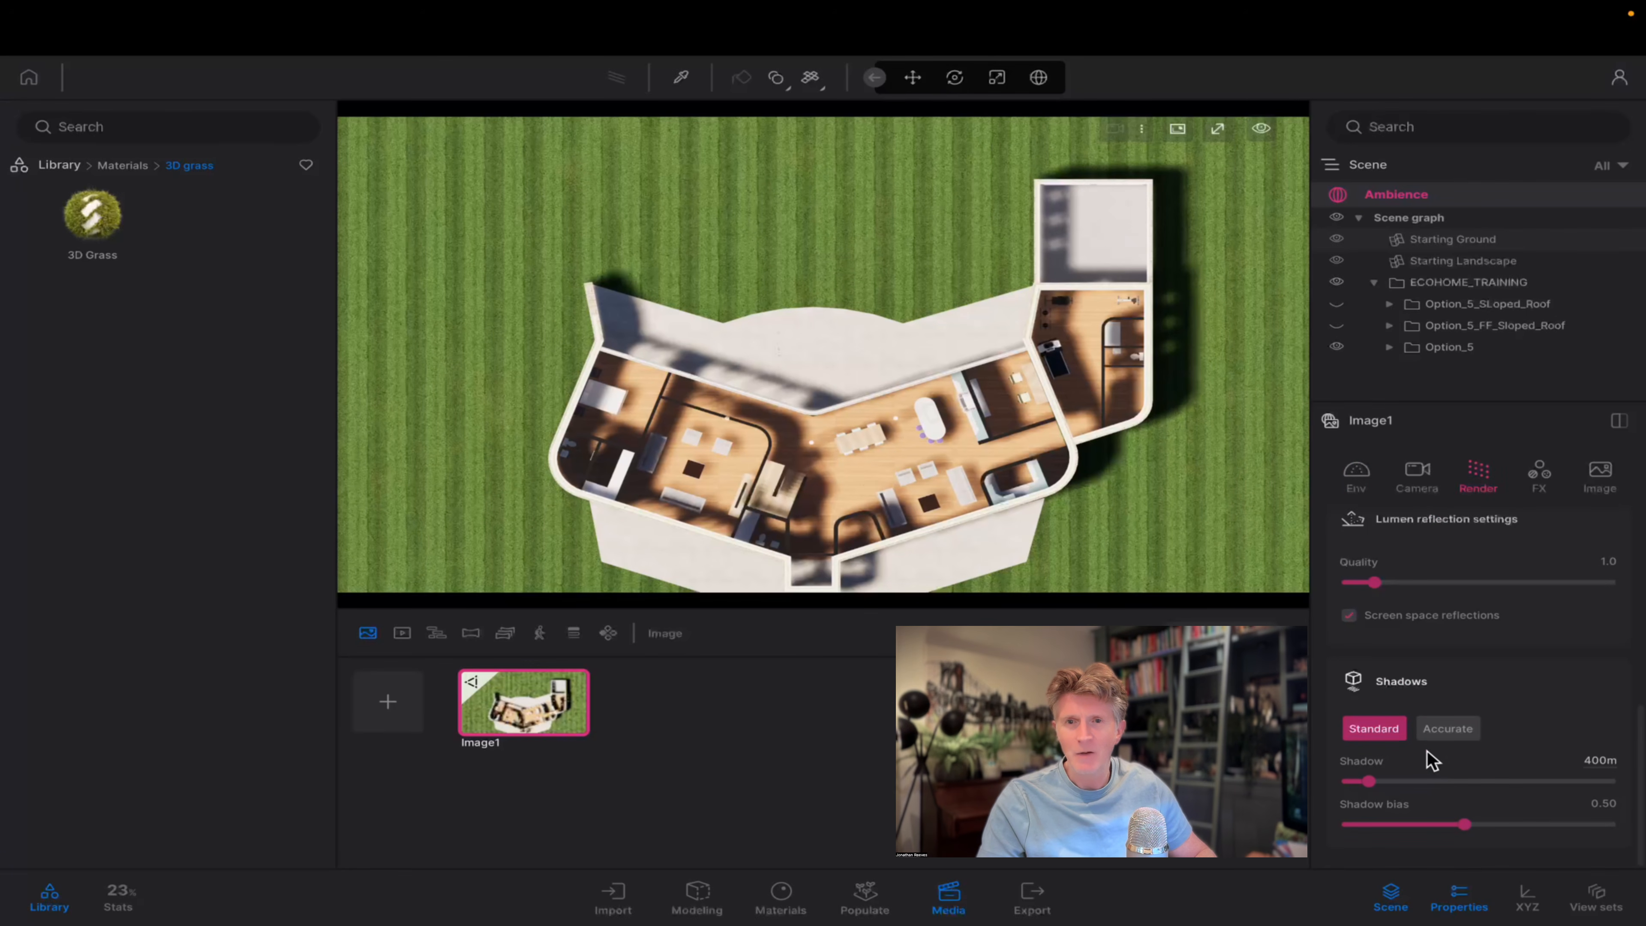
drag(1364, 781, 1390, 776)
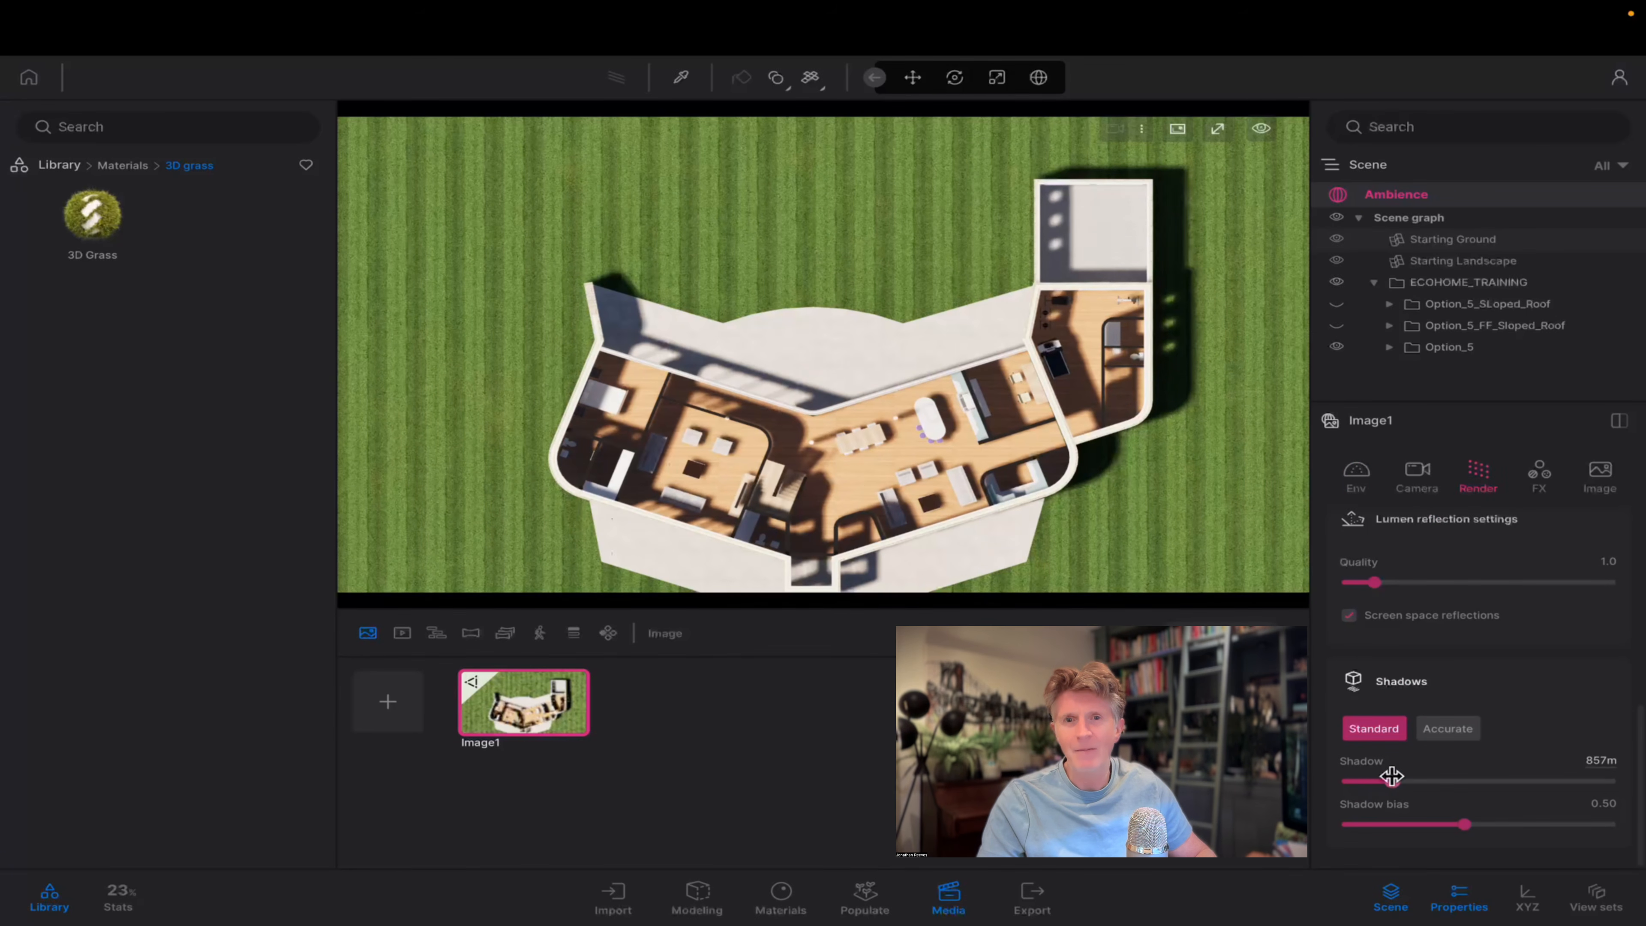
Reframe the top view more tightly around the ground-floor plan and update the first image with it.
scroll(878, 528, down, 5)
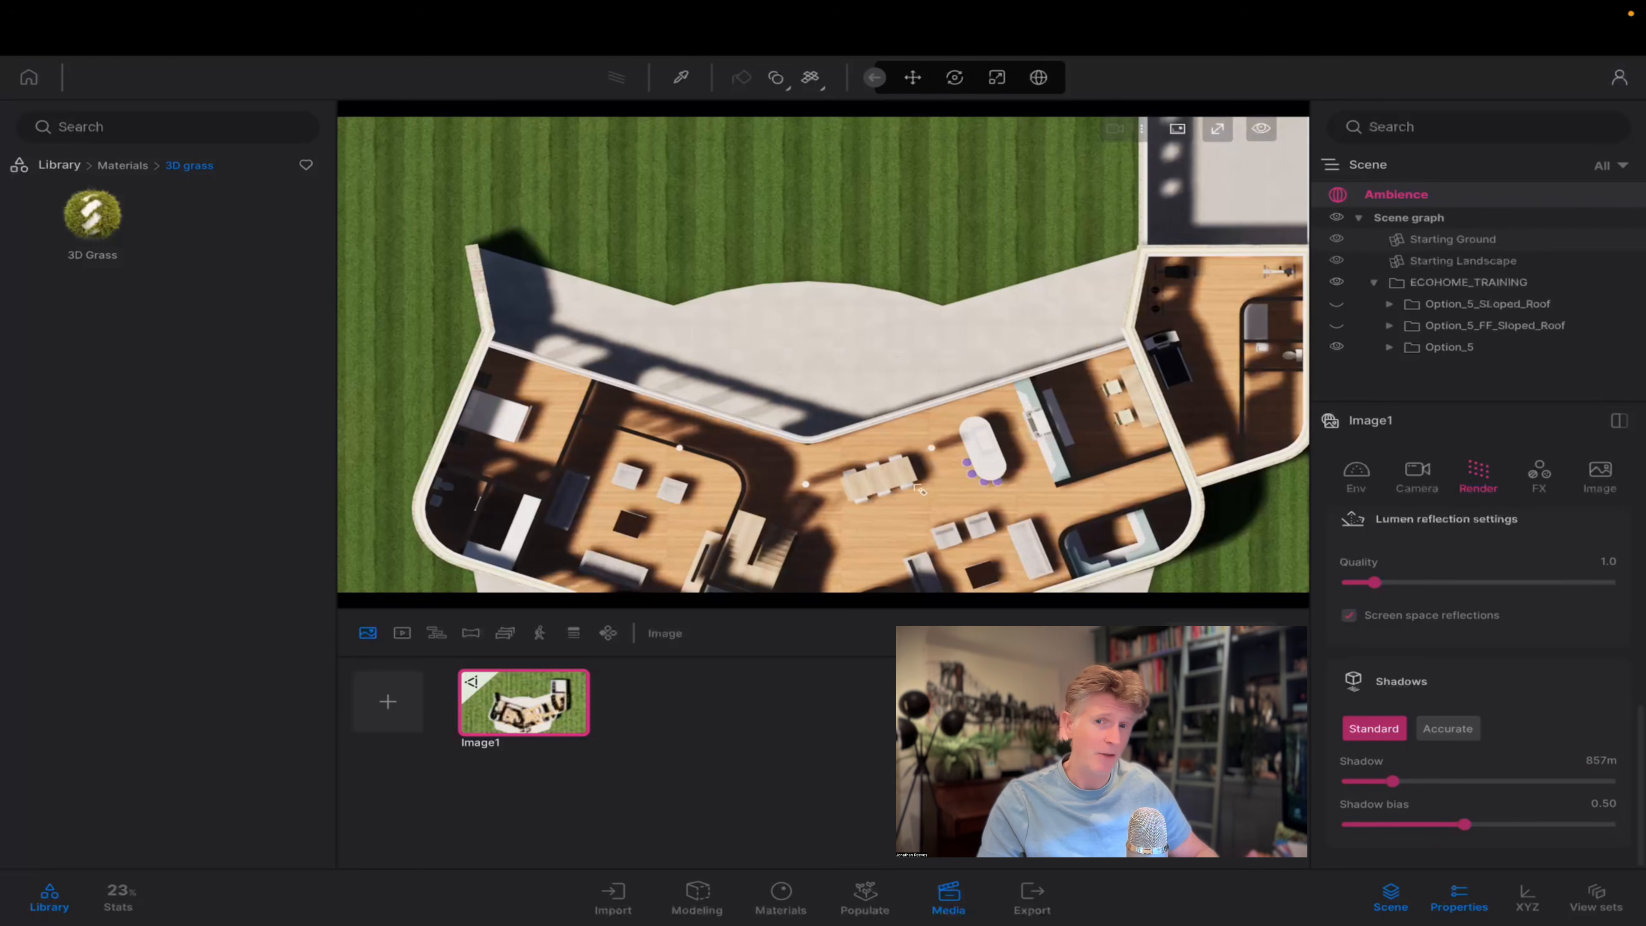
scroll(915, 465, up, 4)
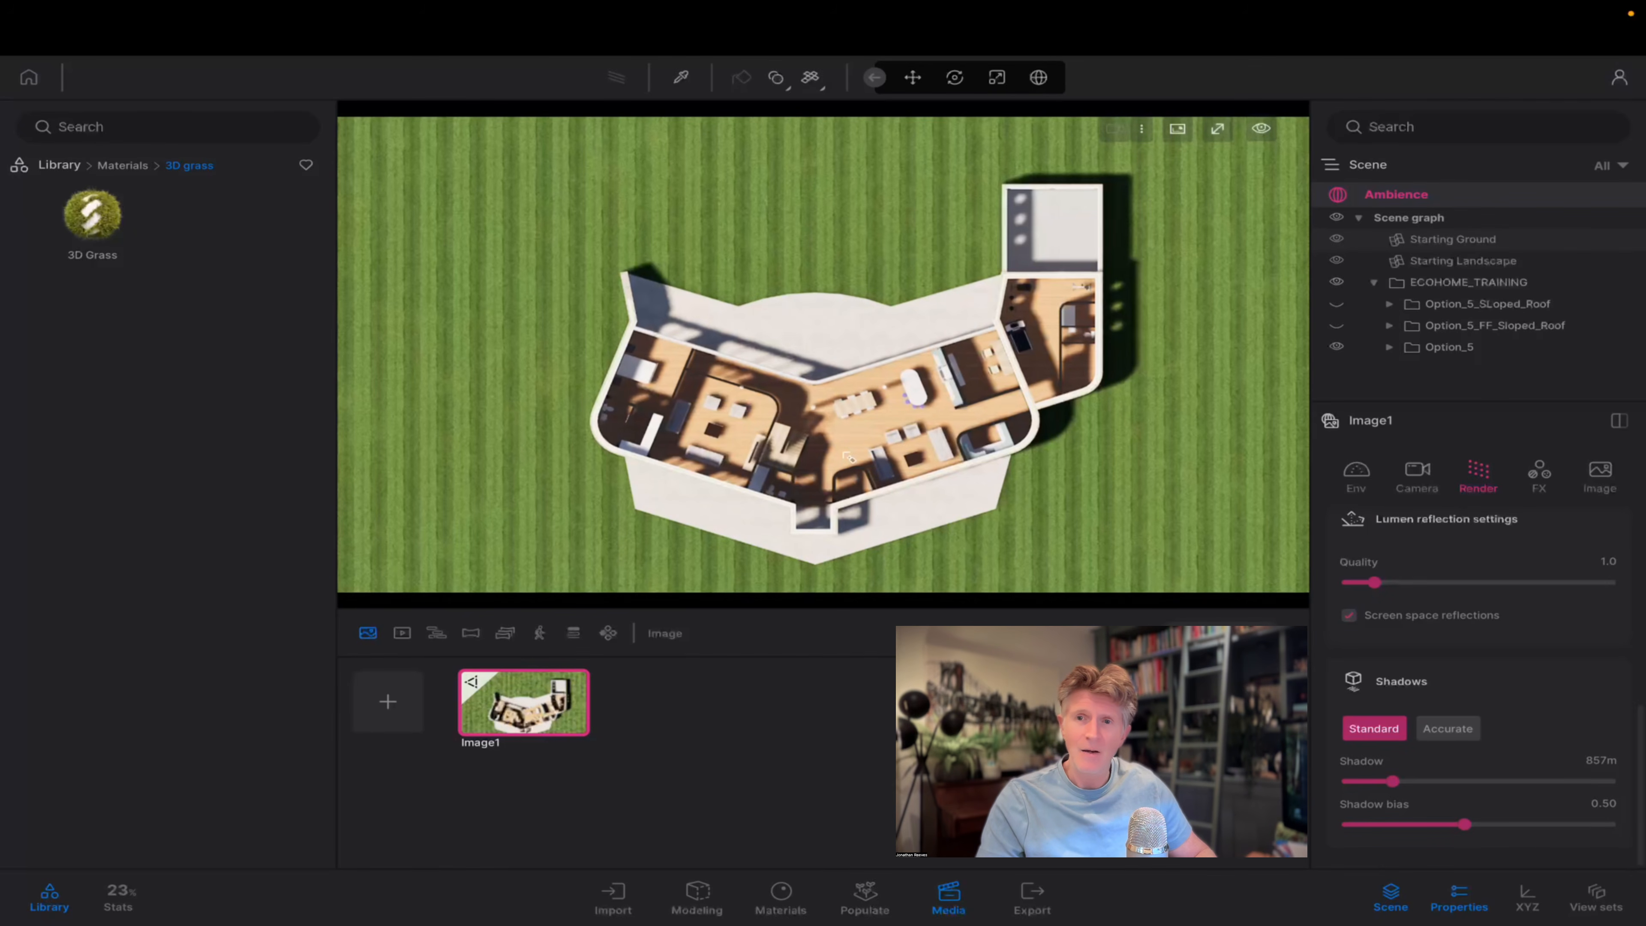
scroll(852, 455, up, 2)
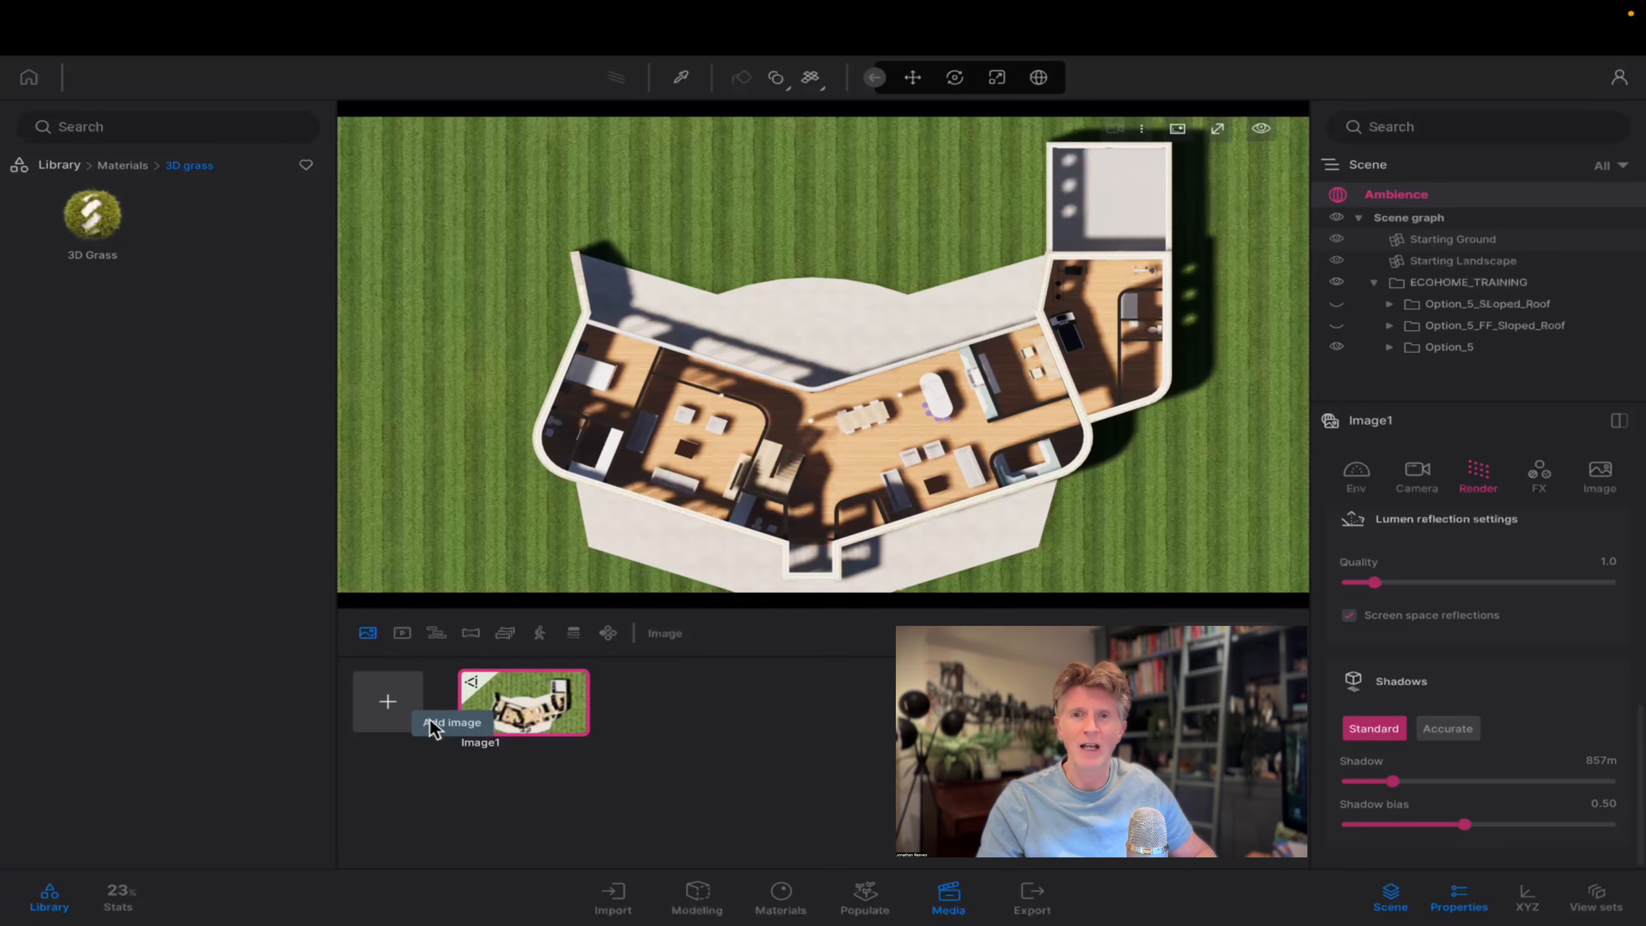
mouse_move(557, 700)
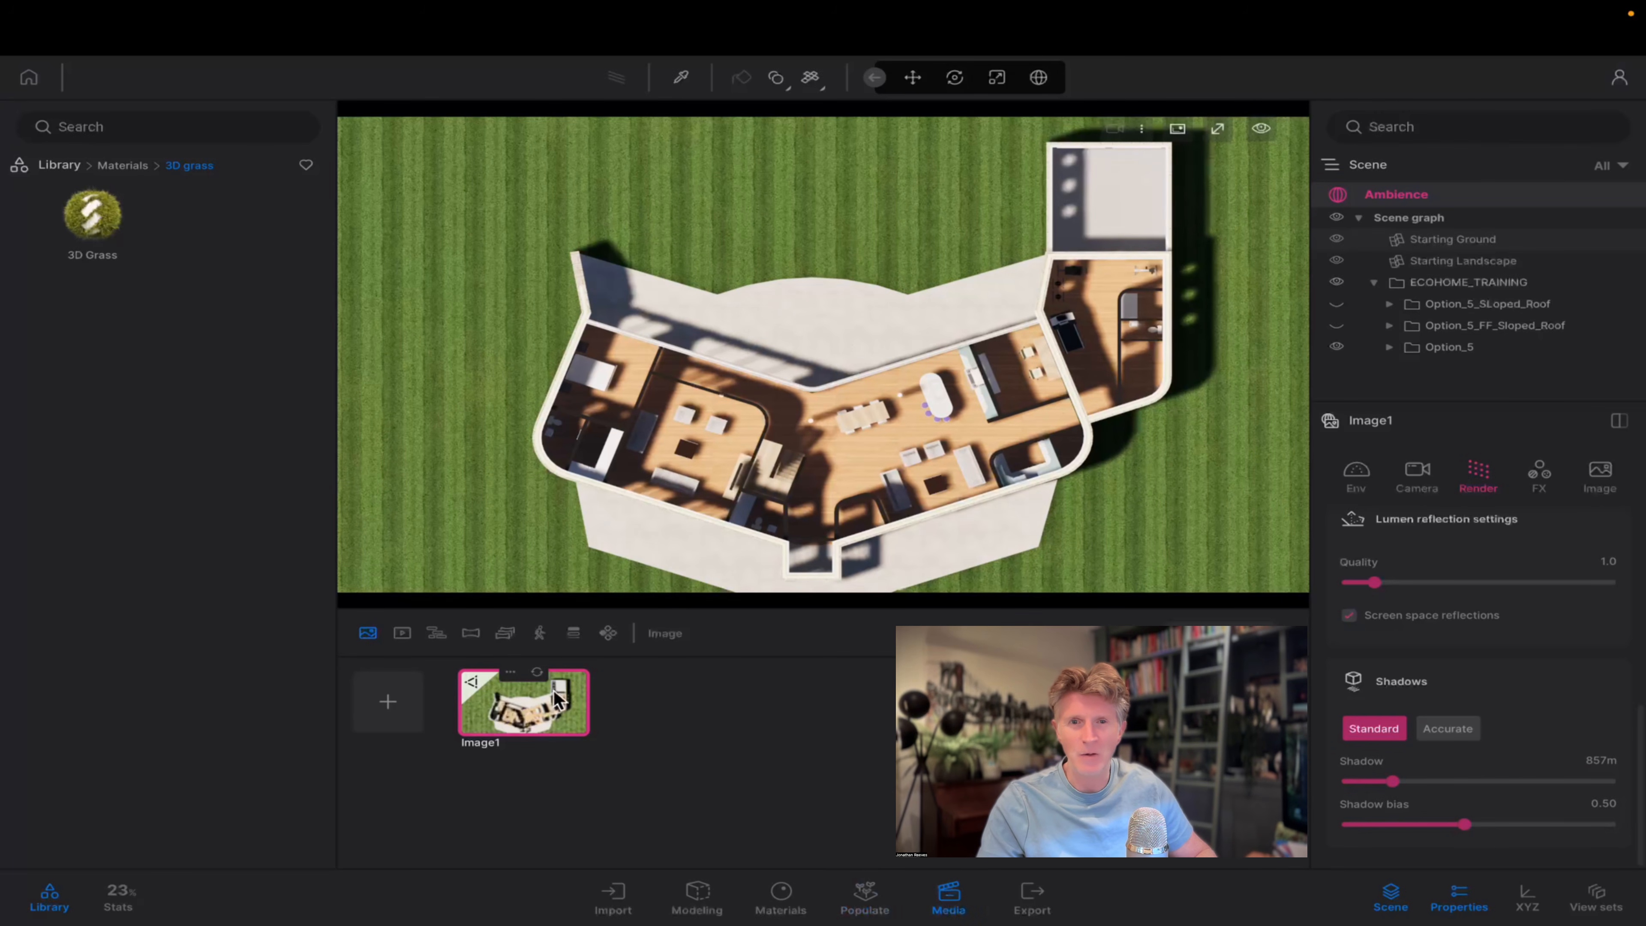
click(537, 672)
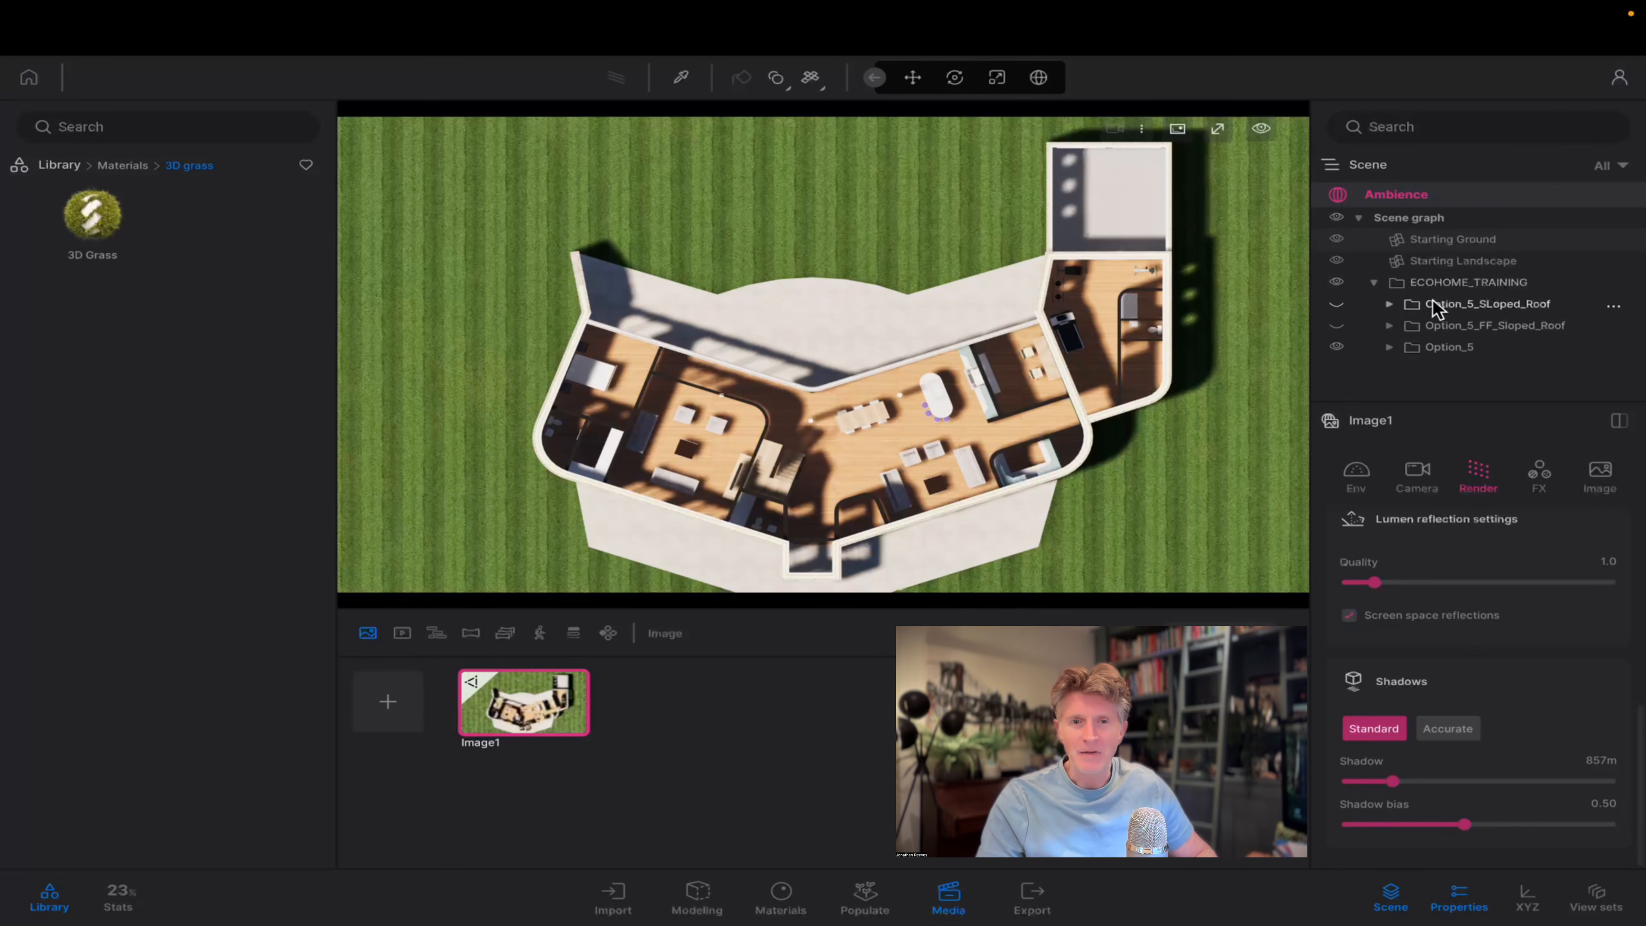
Create a first-floor image with Option_5_FF_Sloped_Roof shown and a roof image with Option_5_SLoped_Roof also shown, and compare the images.
click(1337, 324)
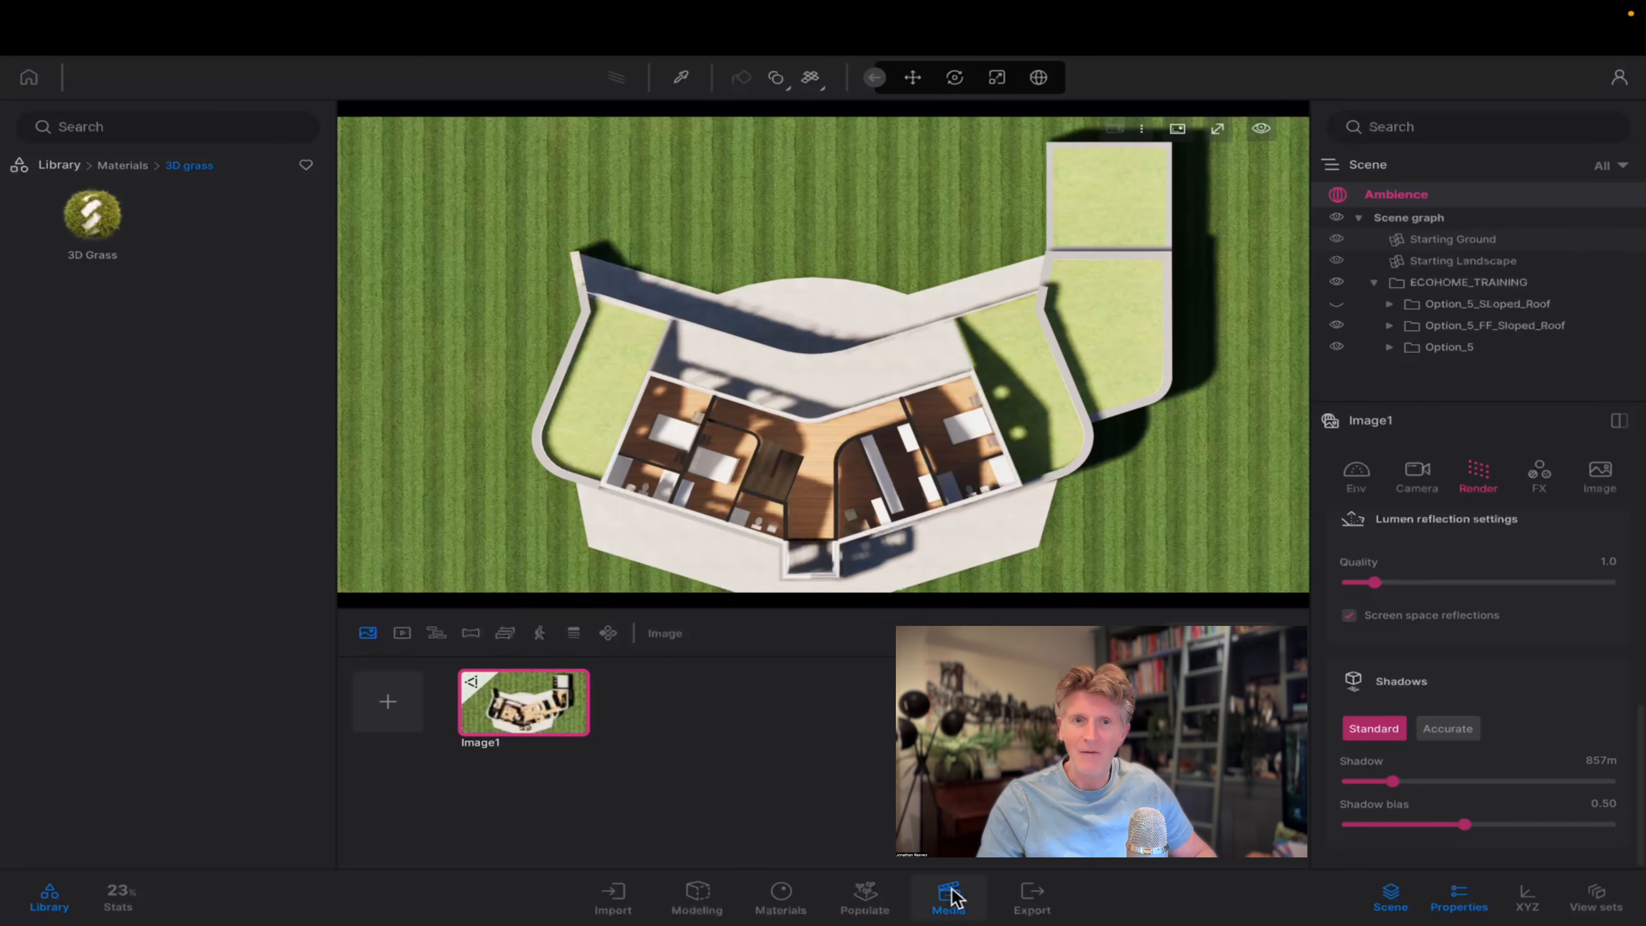
click(387, 701)
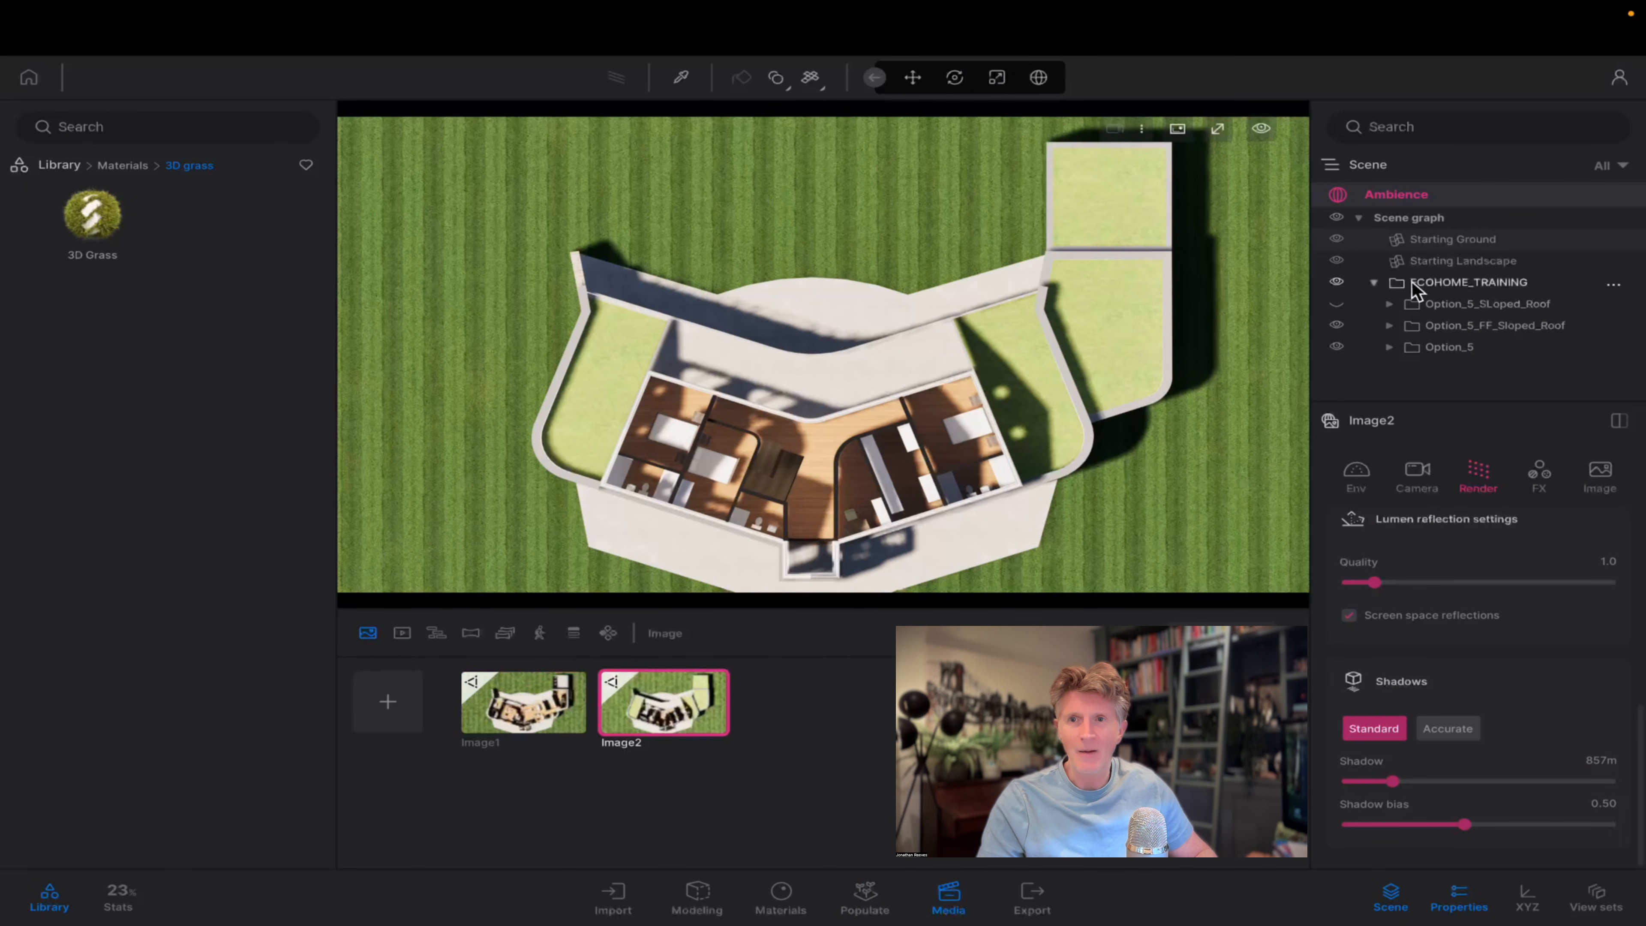
click(1336, 303)
click(389, 701)
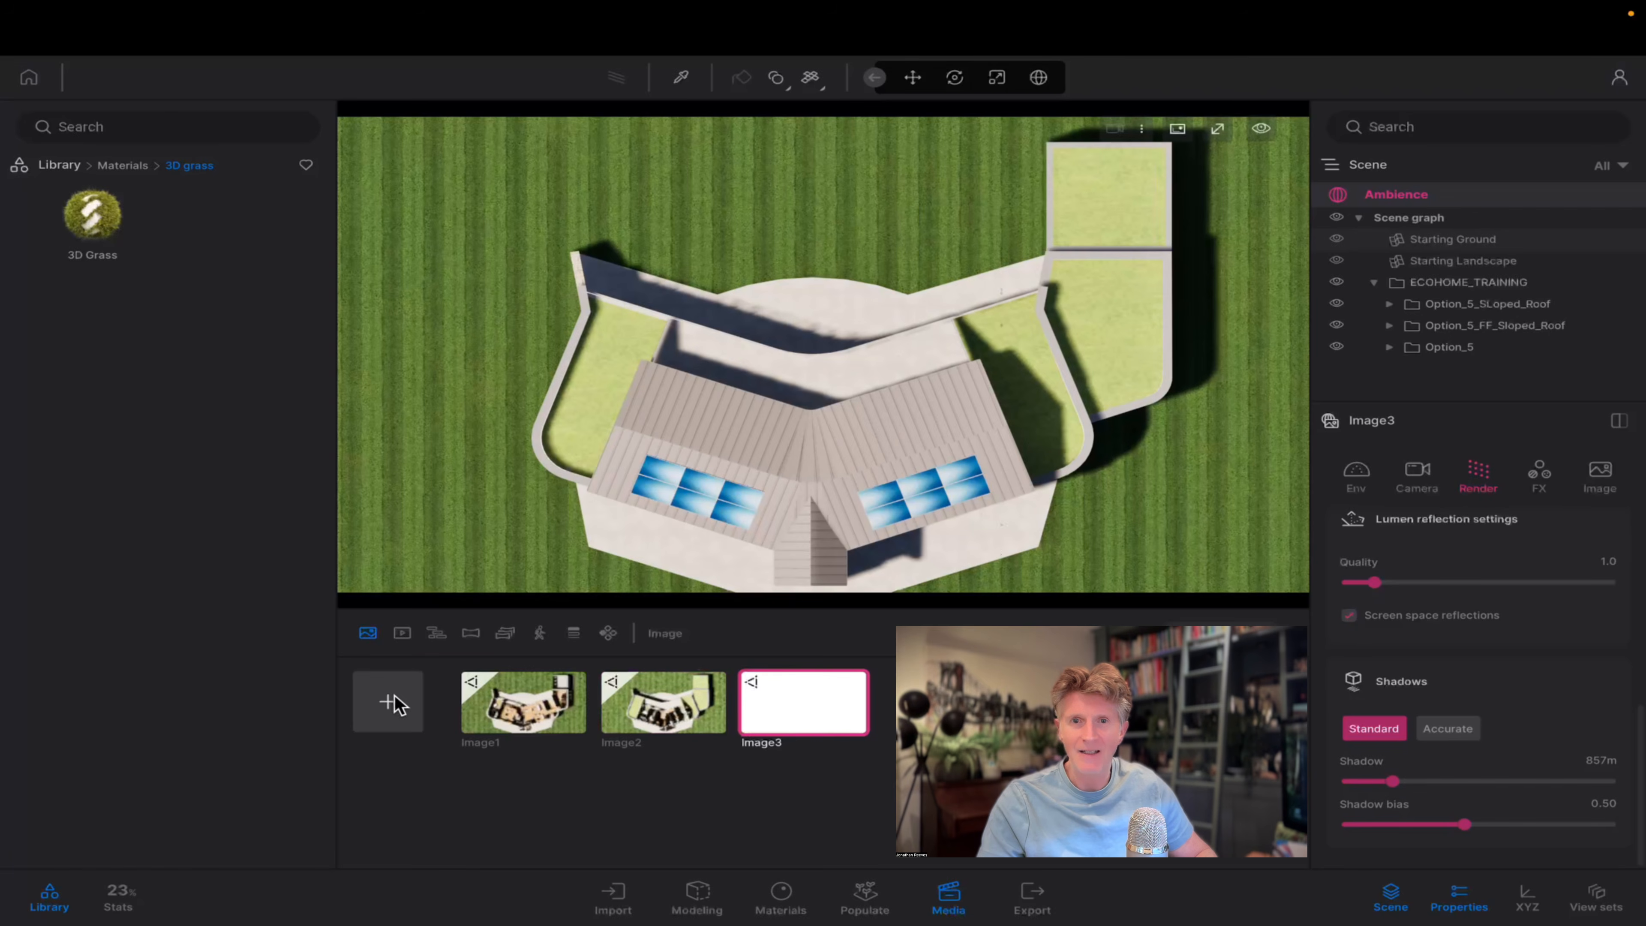
click(583, 708)
click(708, 711)
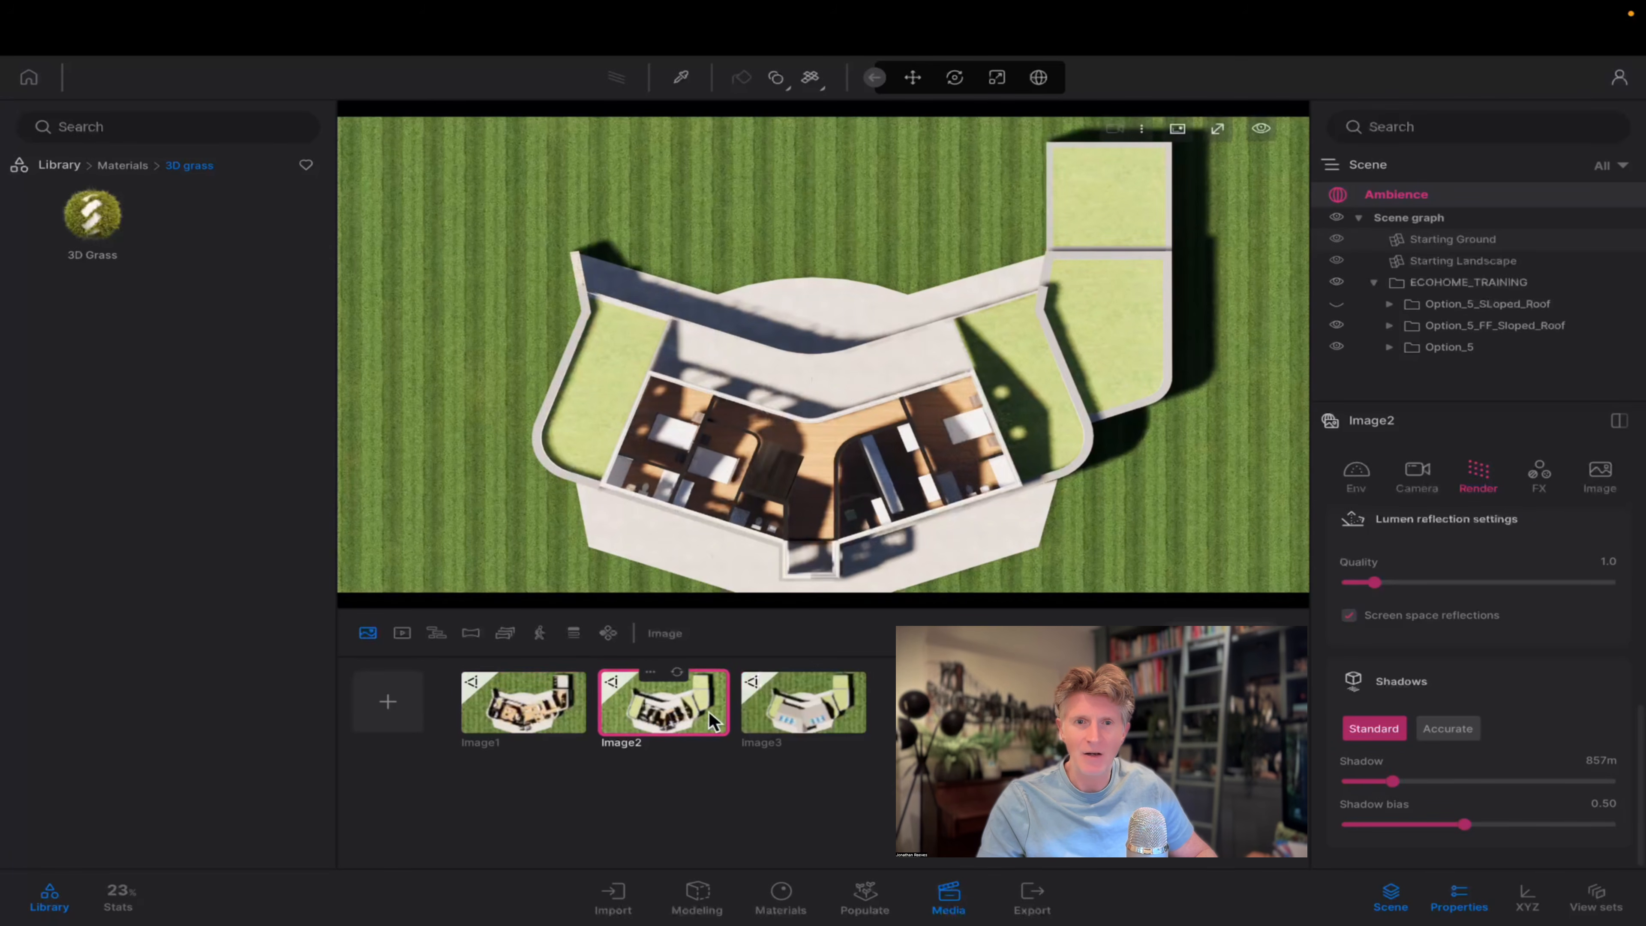
click(752, 710)
Leave the top view for a raised perspective of the house's terrace facade, framed closely.
scroll(815, 561, up, 5)
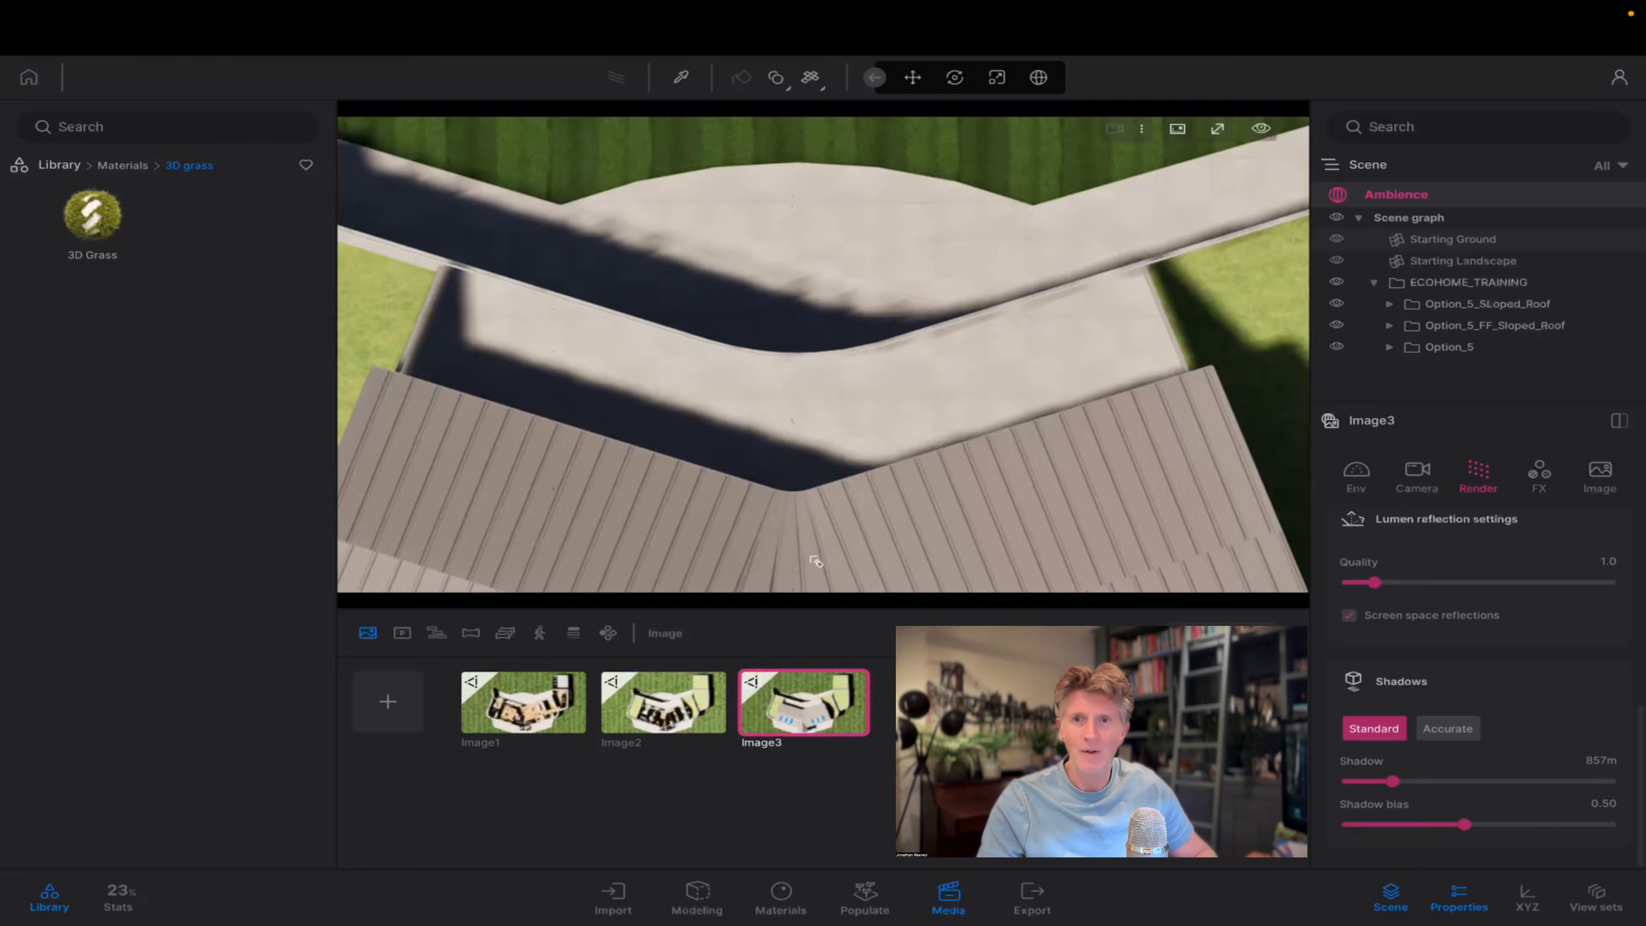
scroll(815, 562, down, 5)
shift+middle_drag(815, 562, 979, 587)
scroll(984, 589, up, 3)
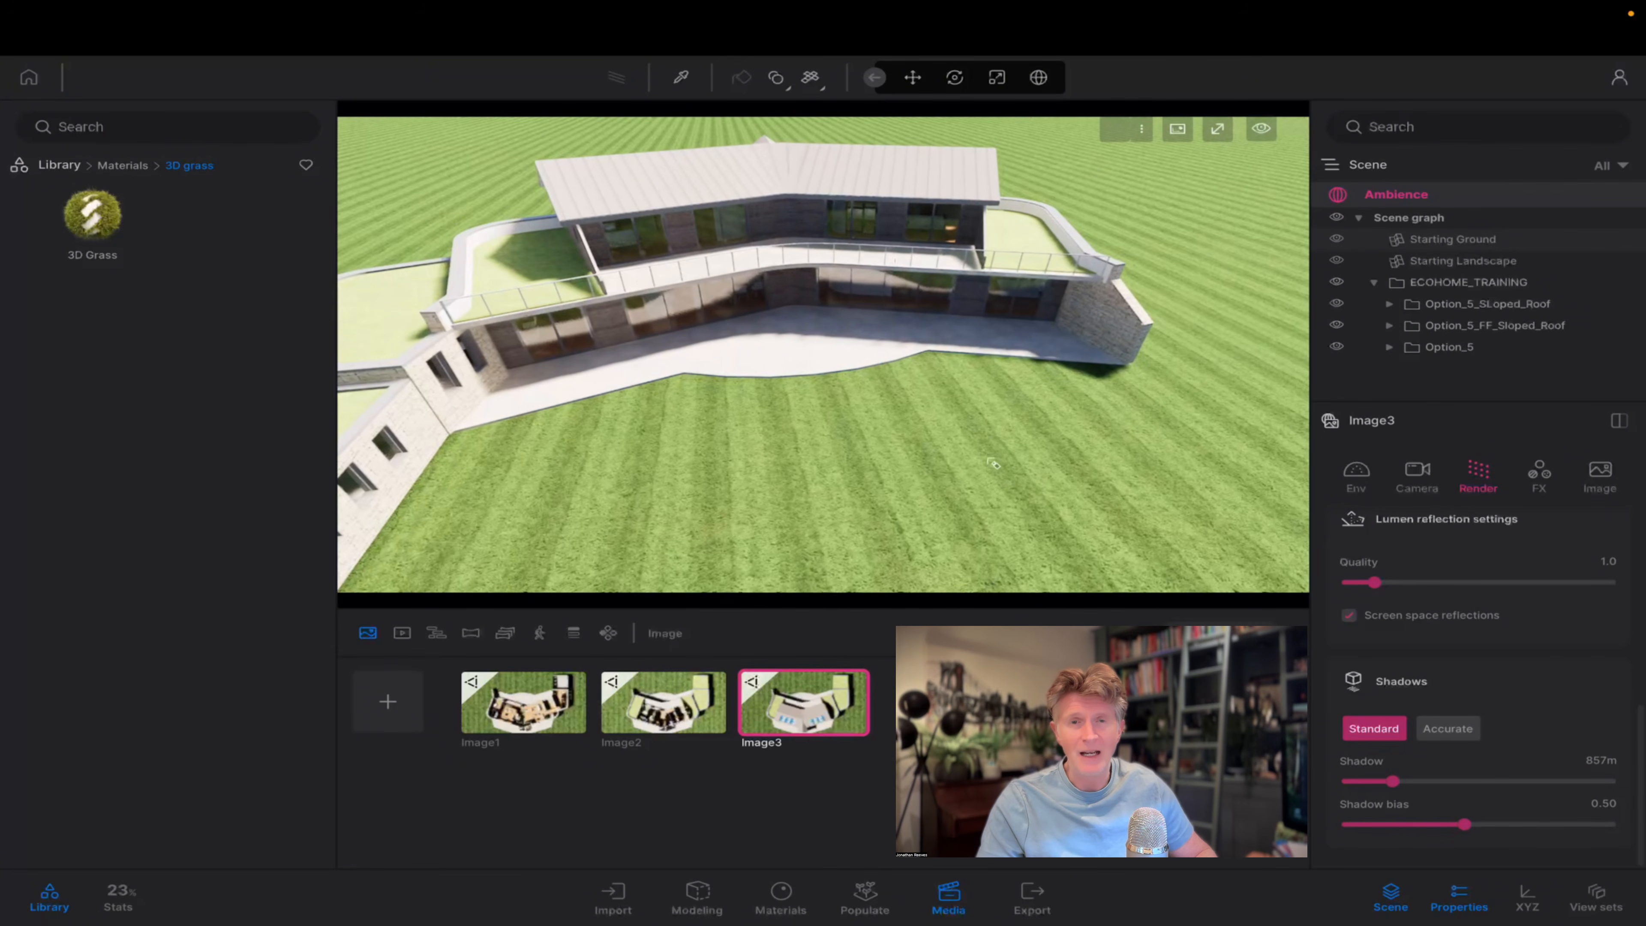
right_drag(993, 464, 940, 373)
middle_drag(940, 373, 862, 373)
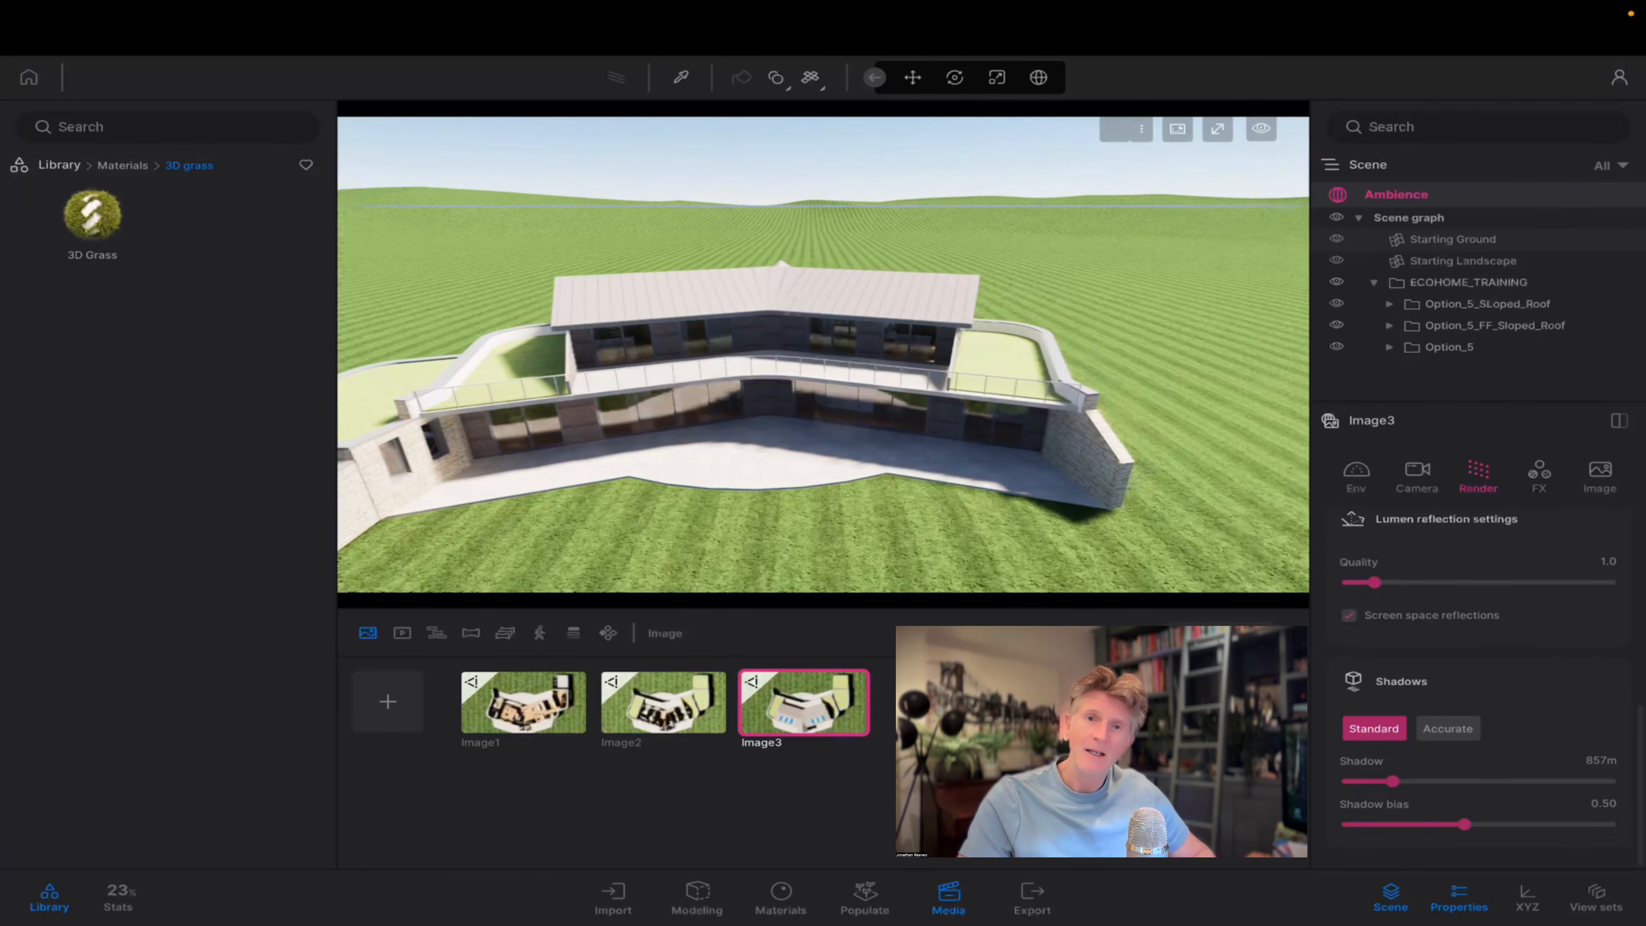
right_drag(993, 464, 920, 448)
scroll(996, 467, up, 5)
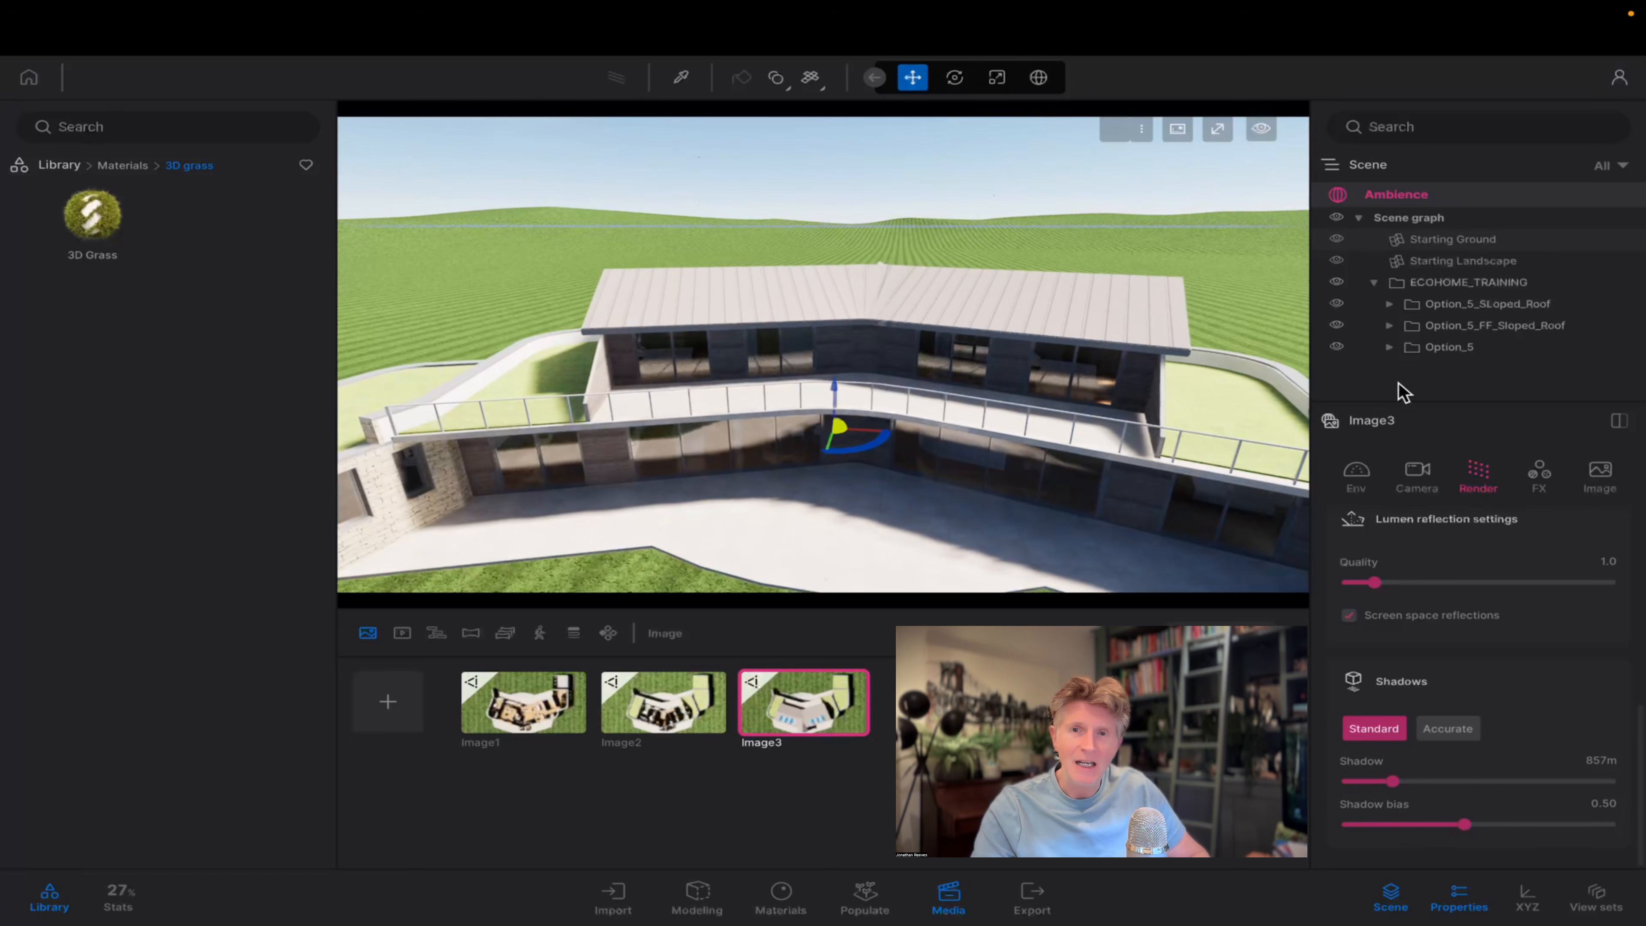
Find the Exploder among the library's animator tools and place it on the terrace in front of the house.
click(1416, 315)
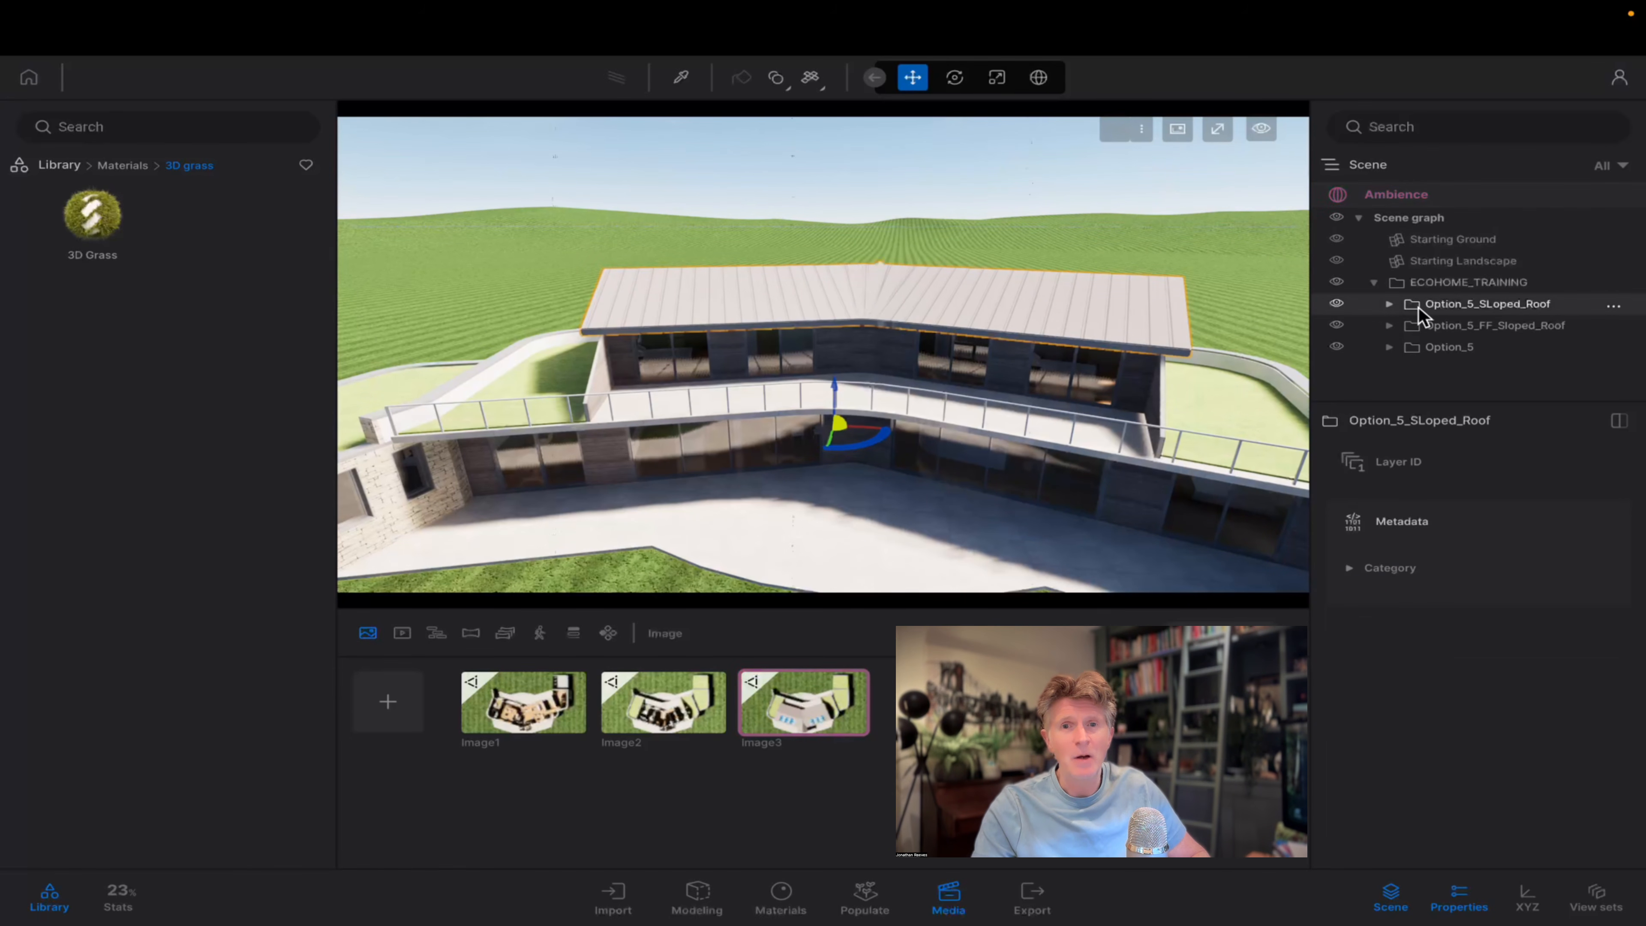
click(58, 166)
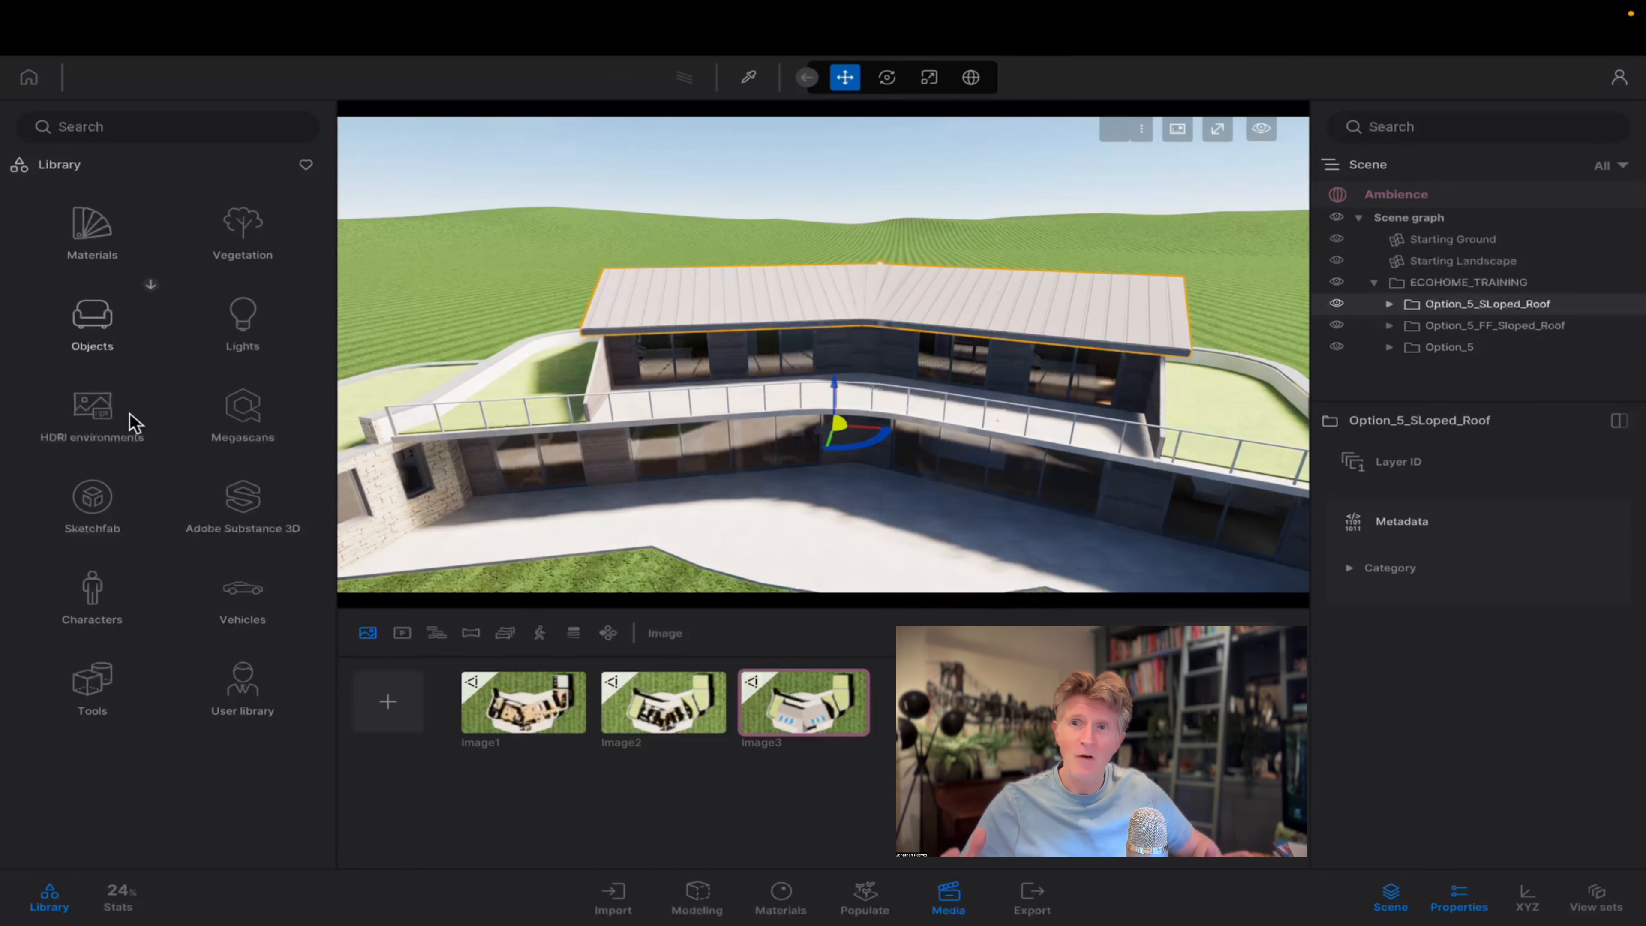
click(96, 684)
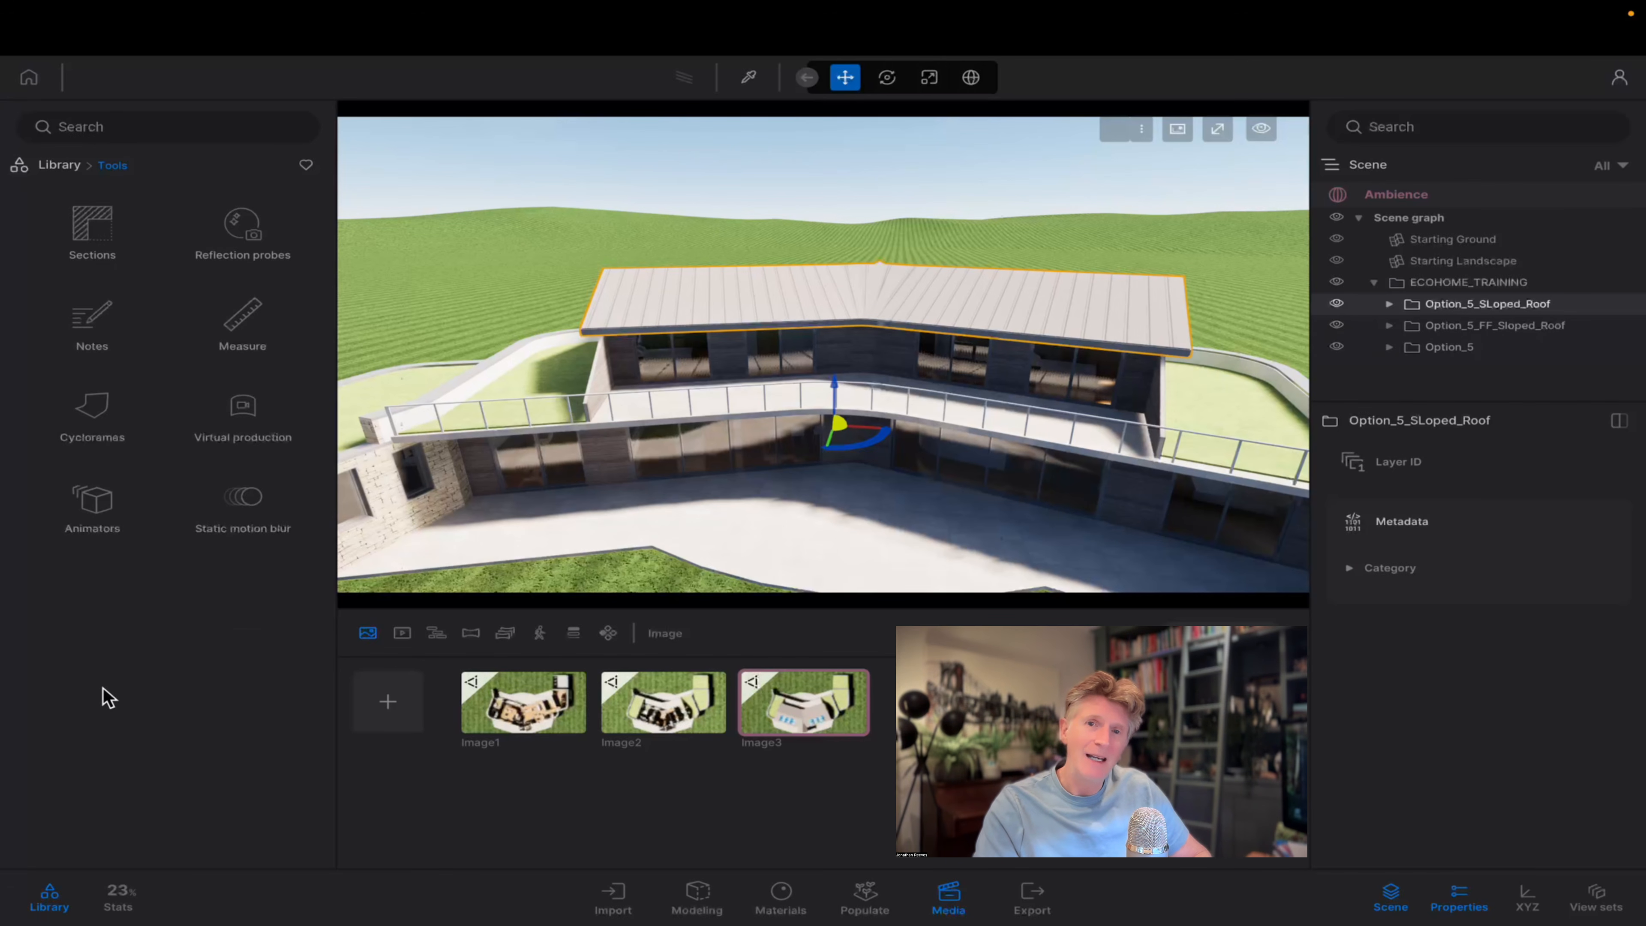
click(103, 501)
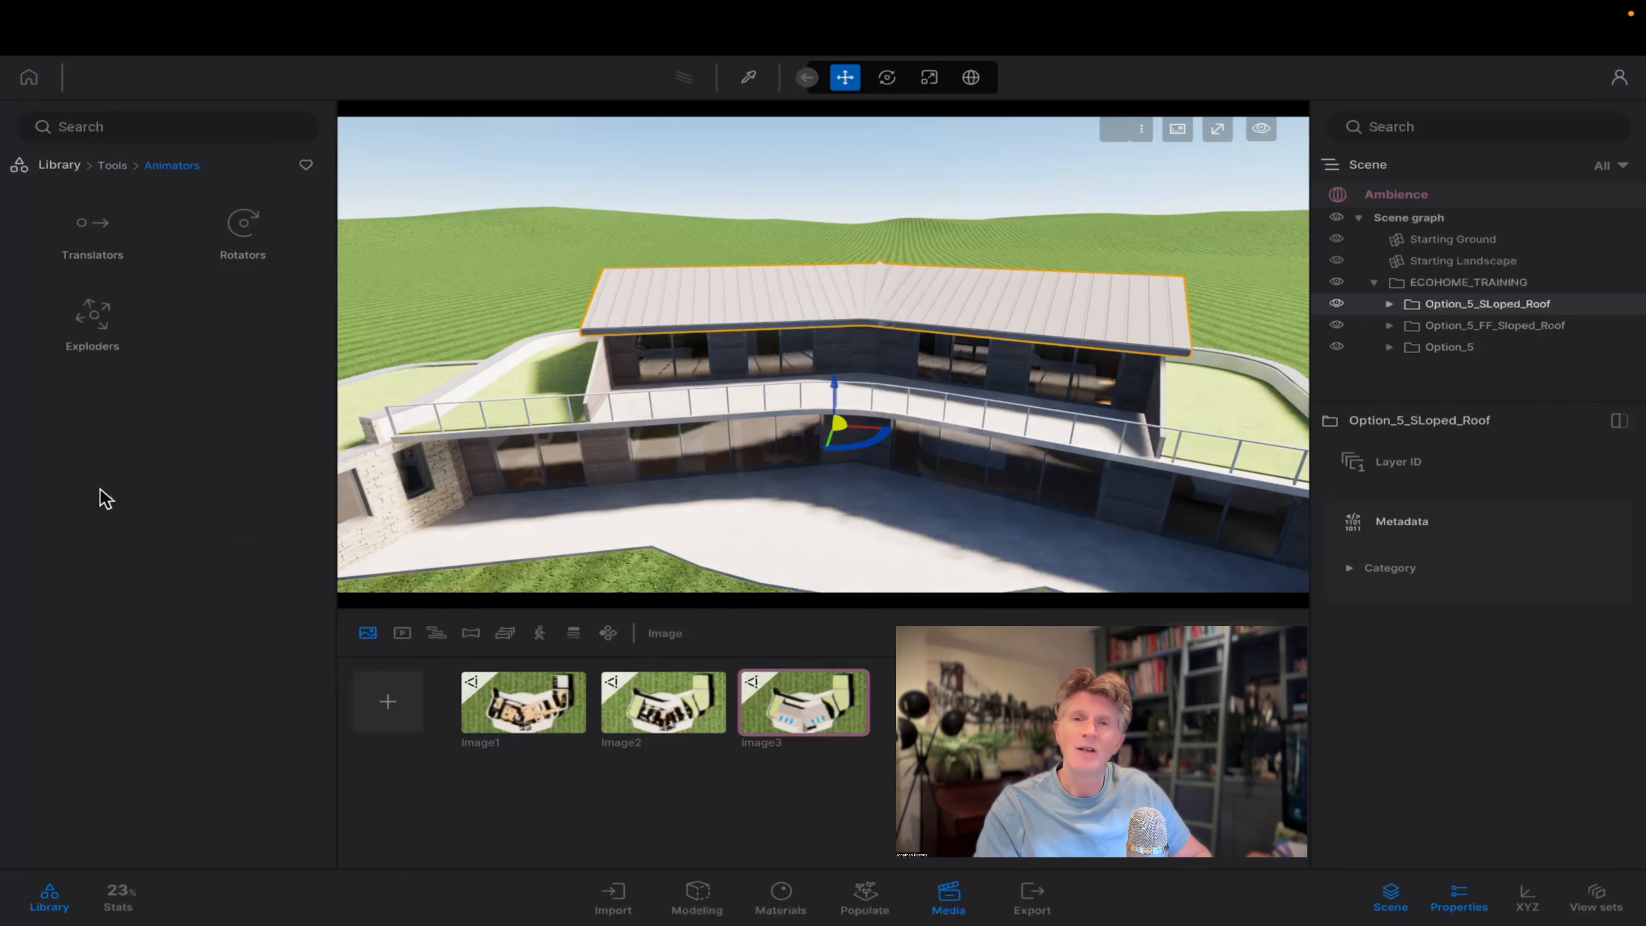
click(91, 317)
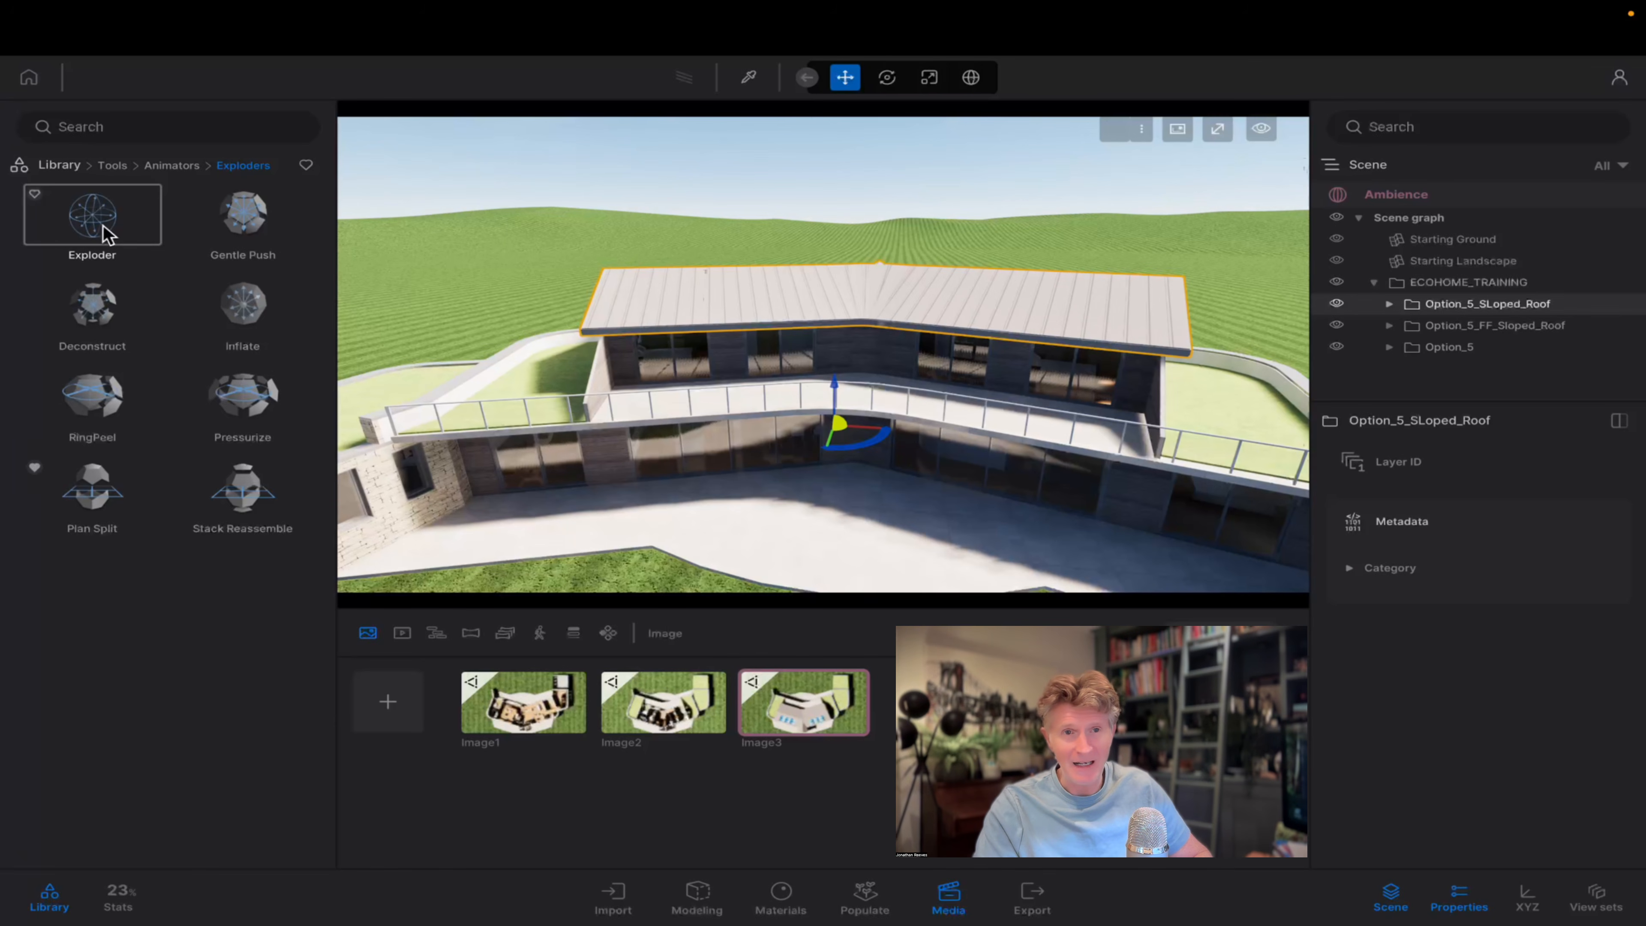
drag(98, 230, 851, 558)
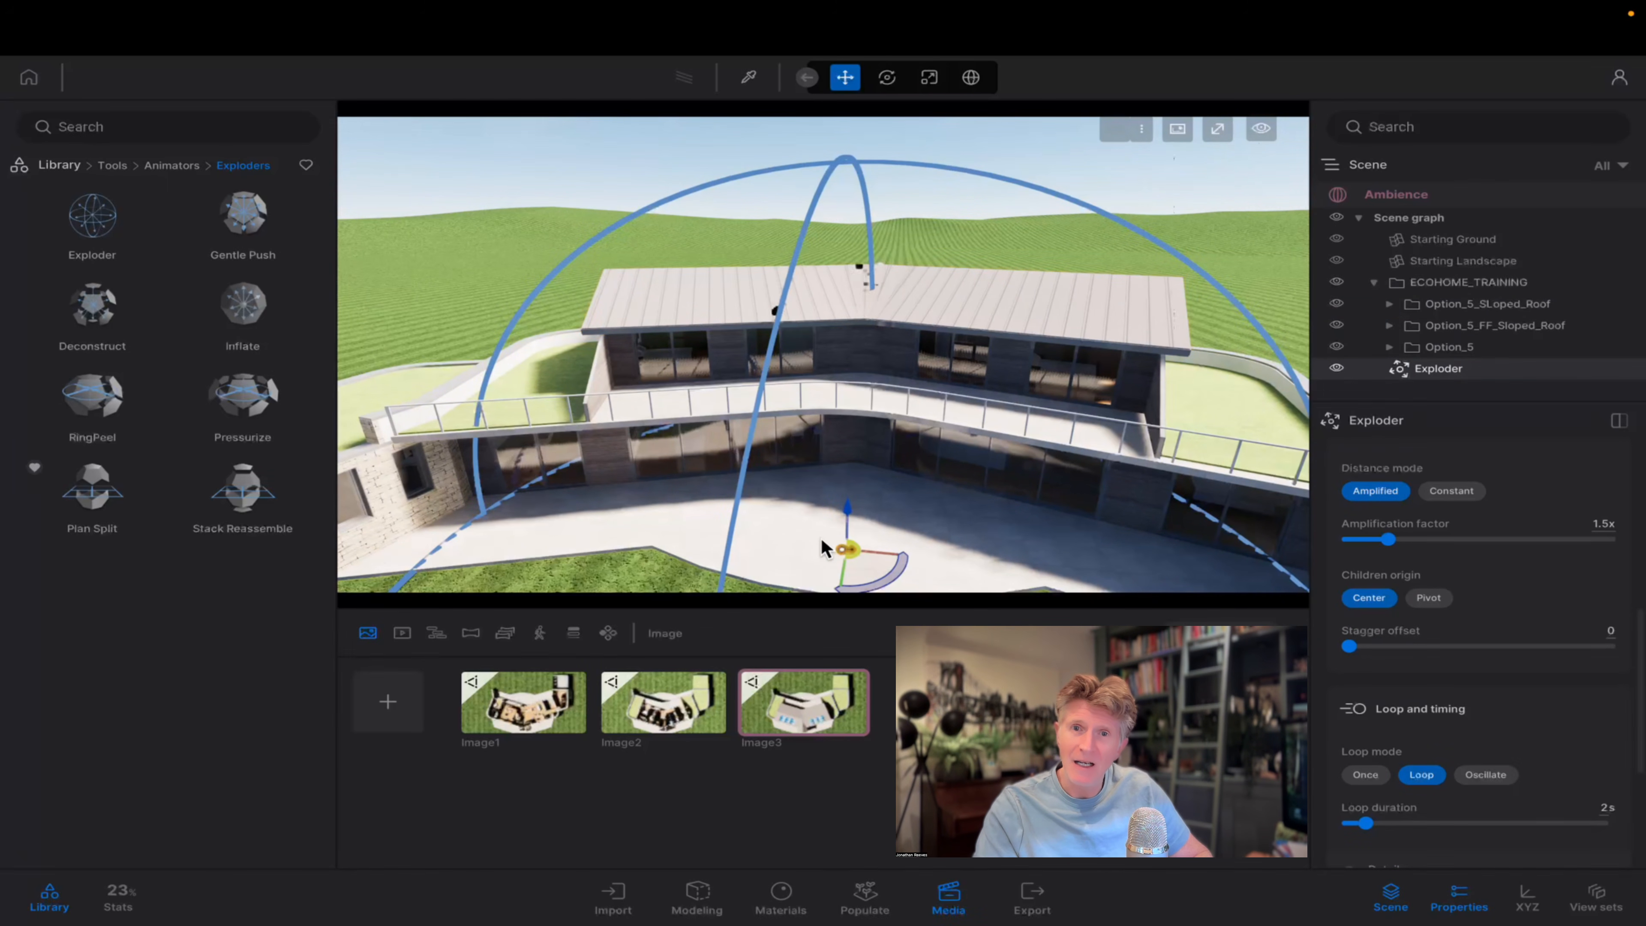
Nest the three Option_5 folders under the Exploder in the scene graph and inspect the separated floors from the side.
scroll(823, 548, down, 5)
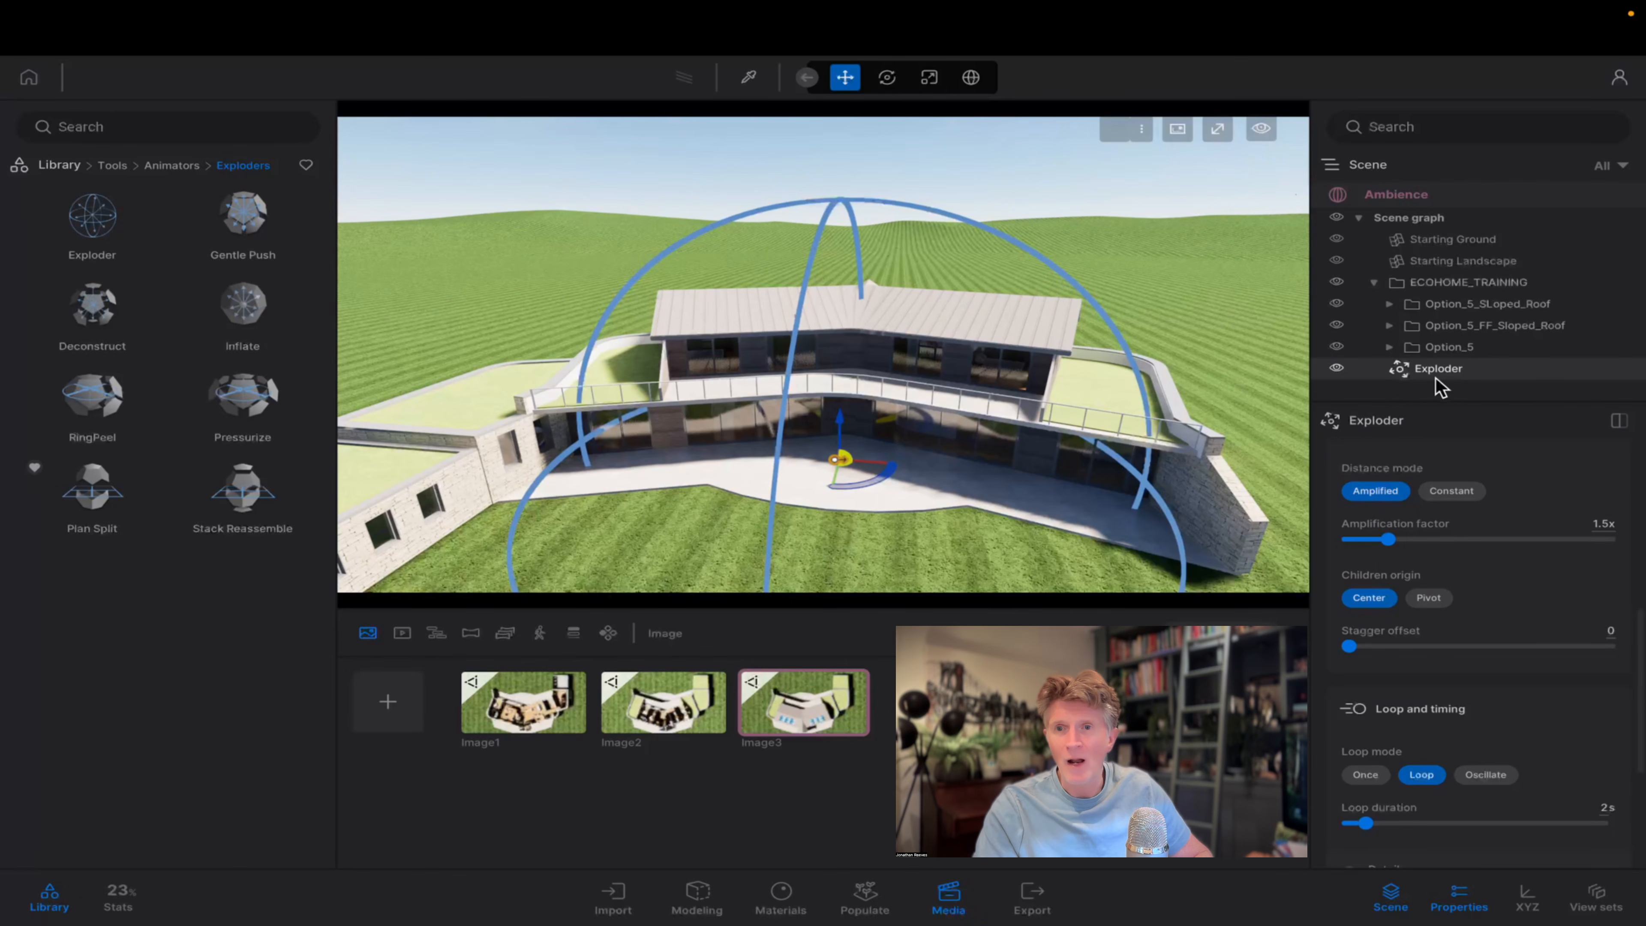
mouse_move(1439, 356)
mouse_down()
mouse_move(1451, 384)
mouse_move(1455, 316)
mouse_move(1463, 342)
mouse_up()
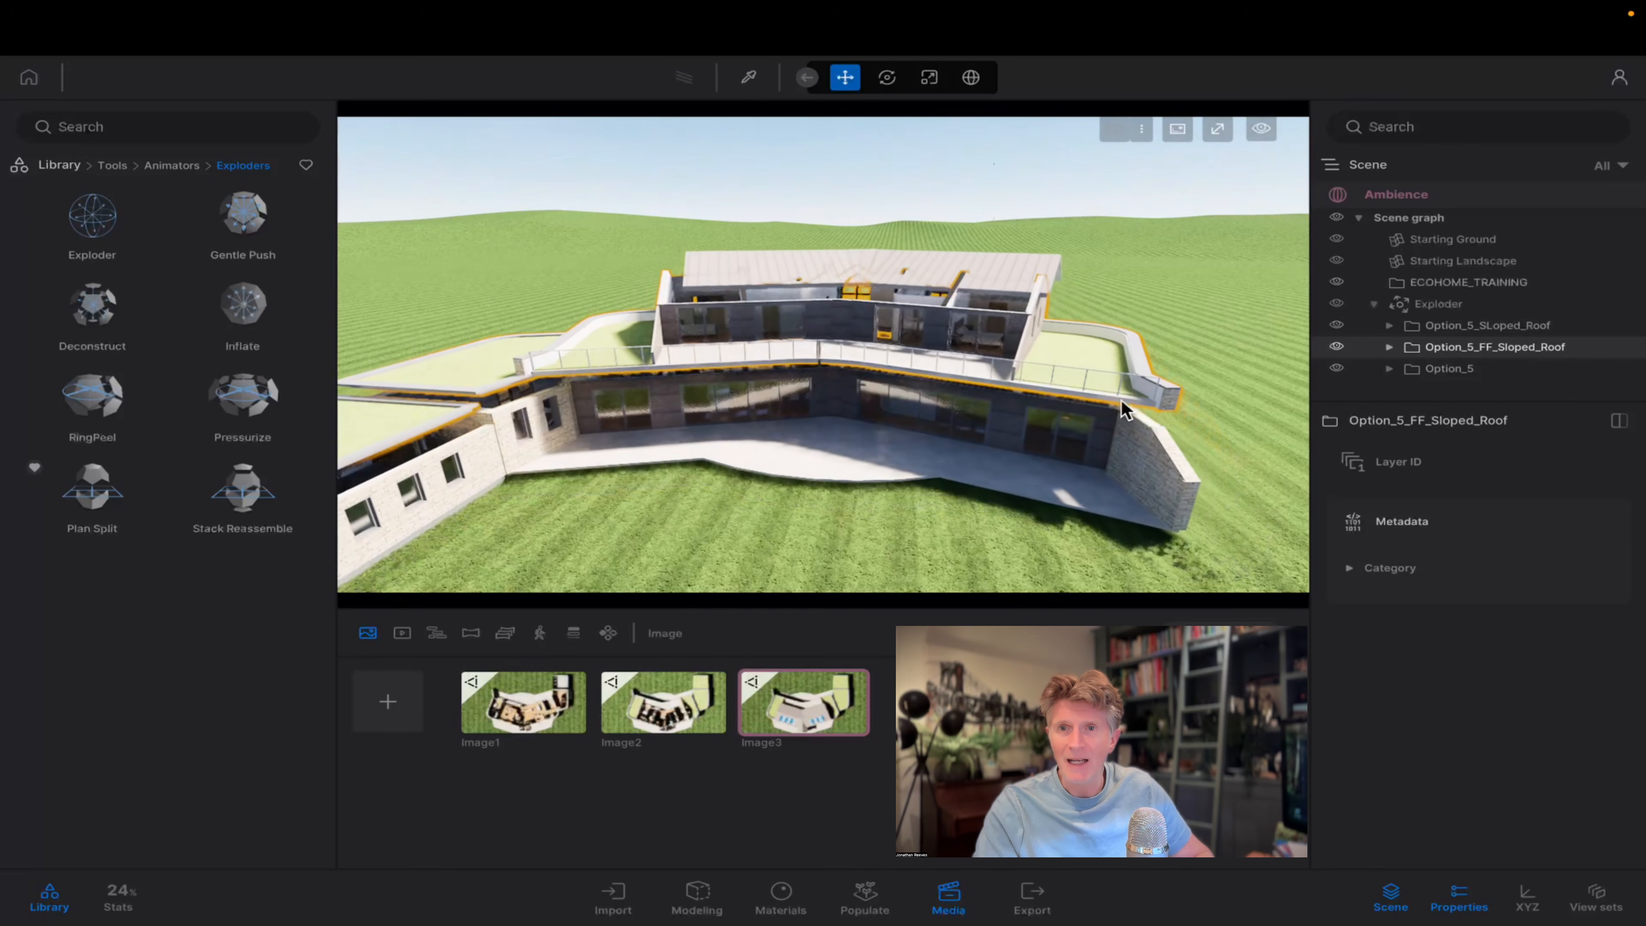
right_drag(1110, 465, 1024, 409)
scroll(1095, 415, down, 3)
right_drag(1134, 507, 1143, 507)
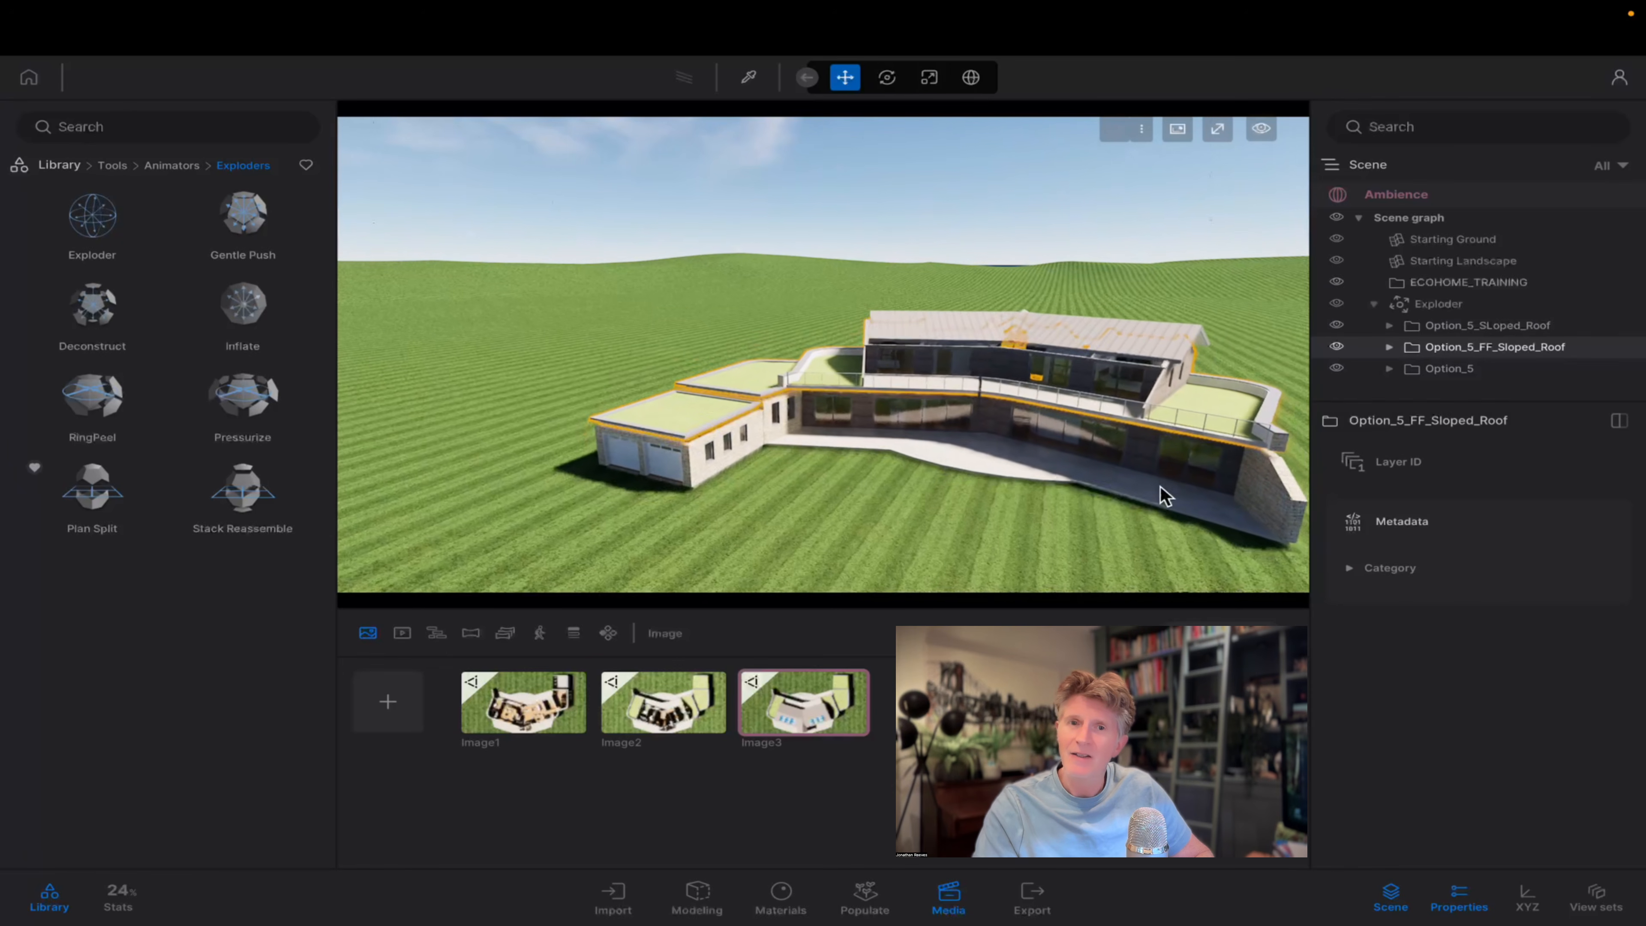
key(d)
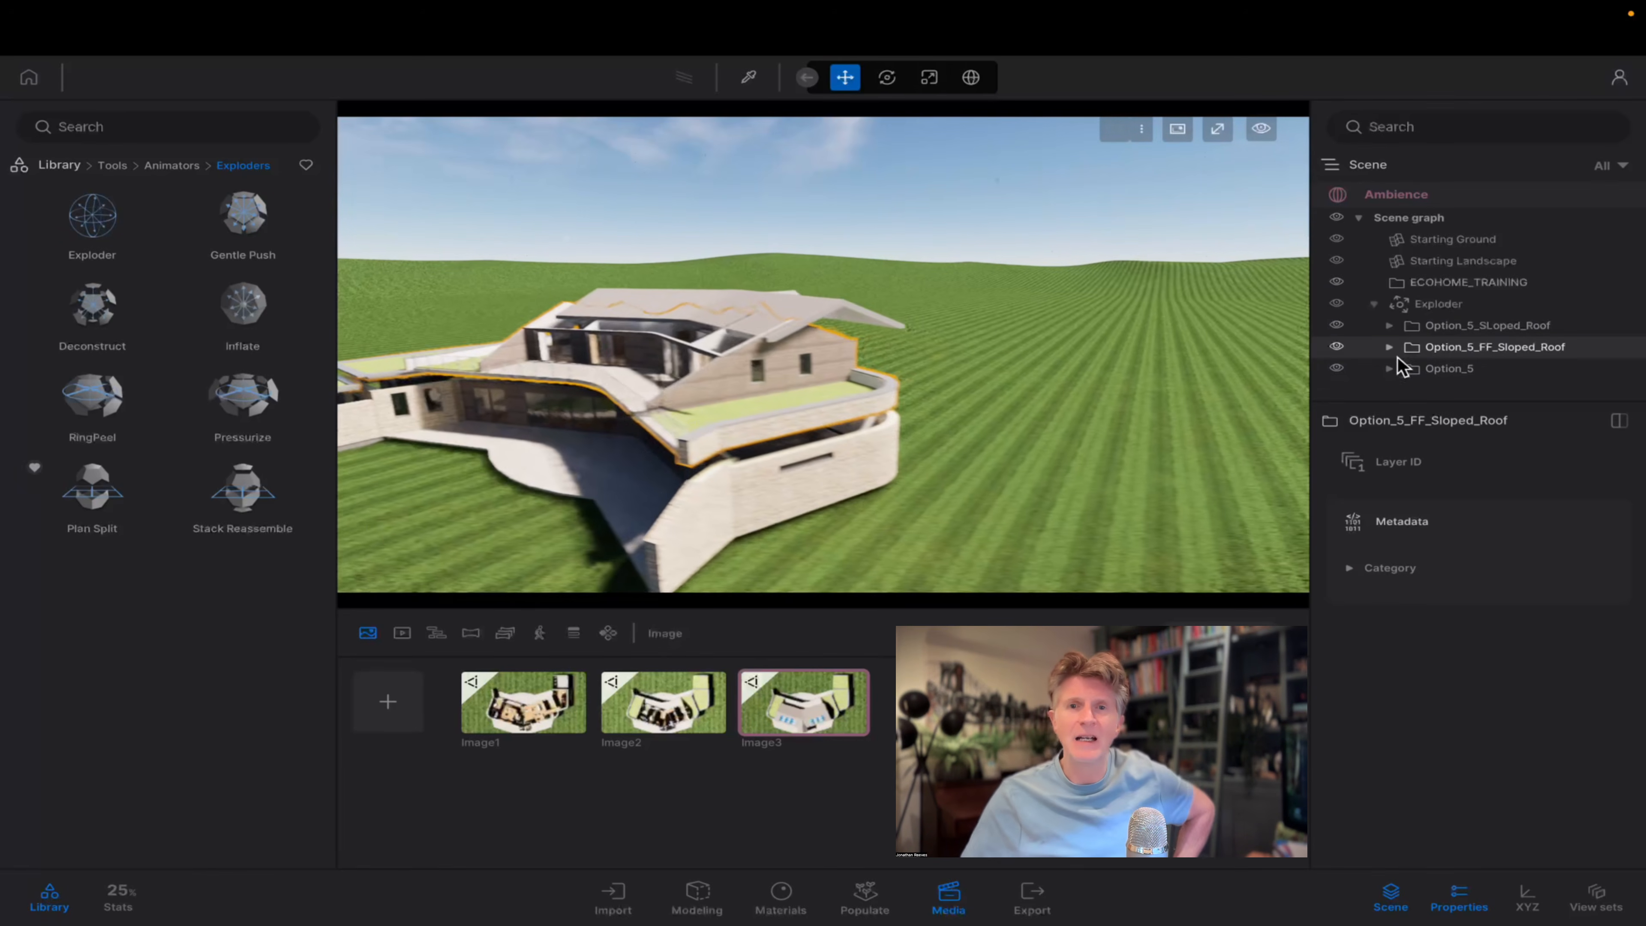
Set the Exploder's amplification factor to 2.48x with amplified distance mode.
click(1437, 303)
key(s)
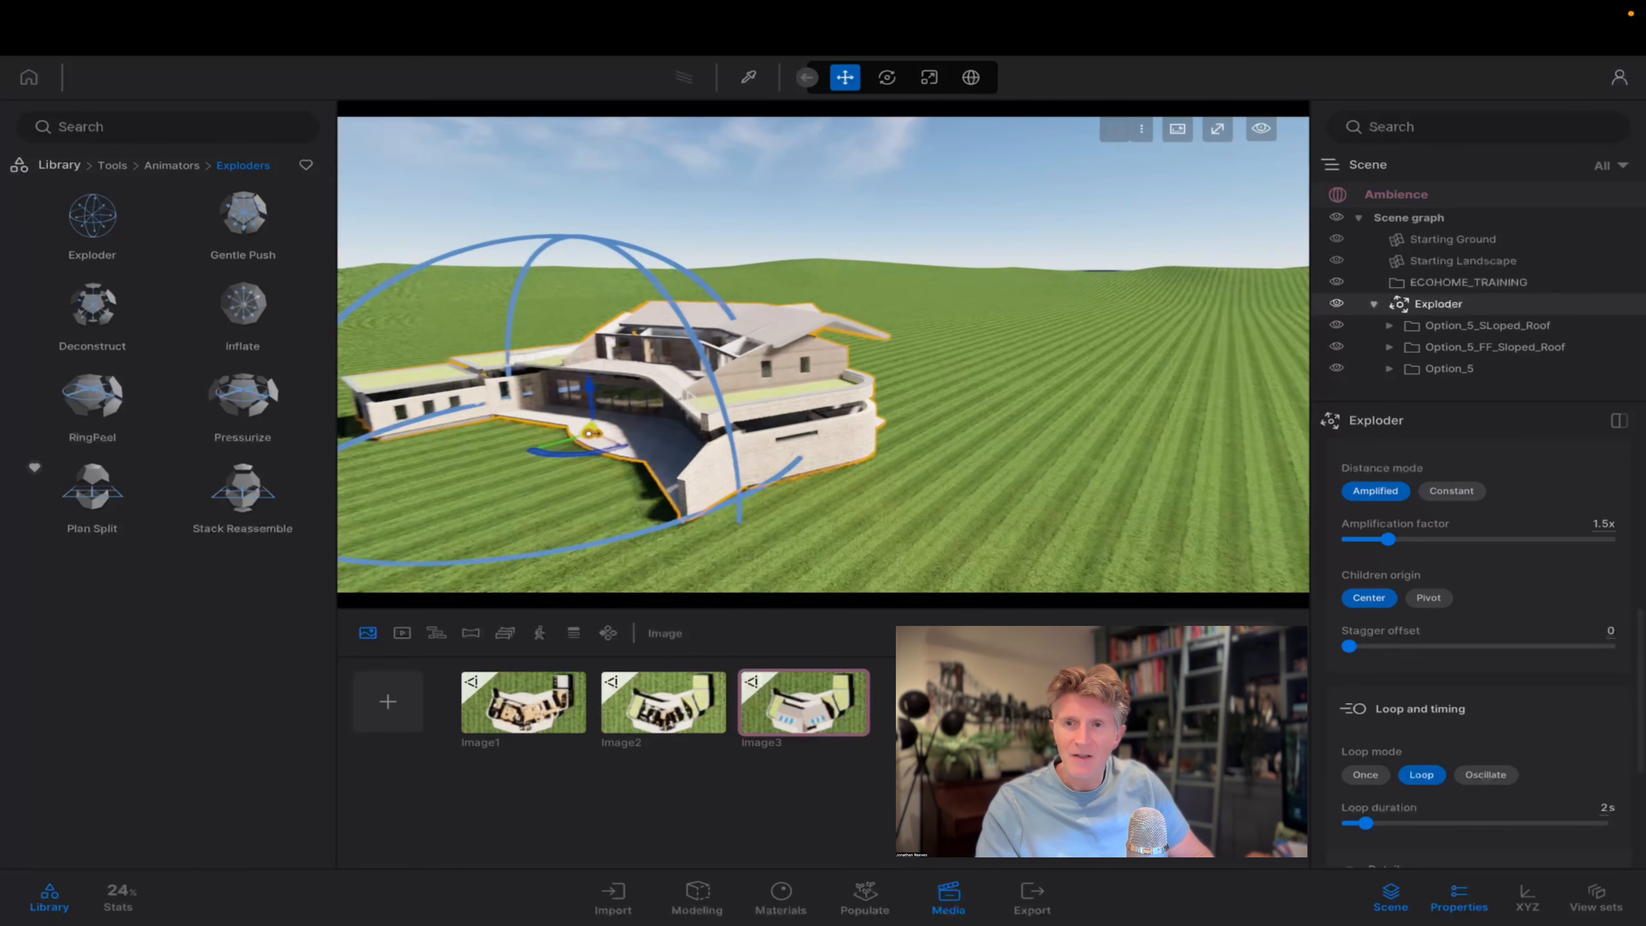
right_drag(1041, 405, 650, 405)
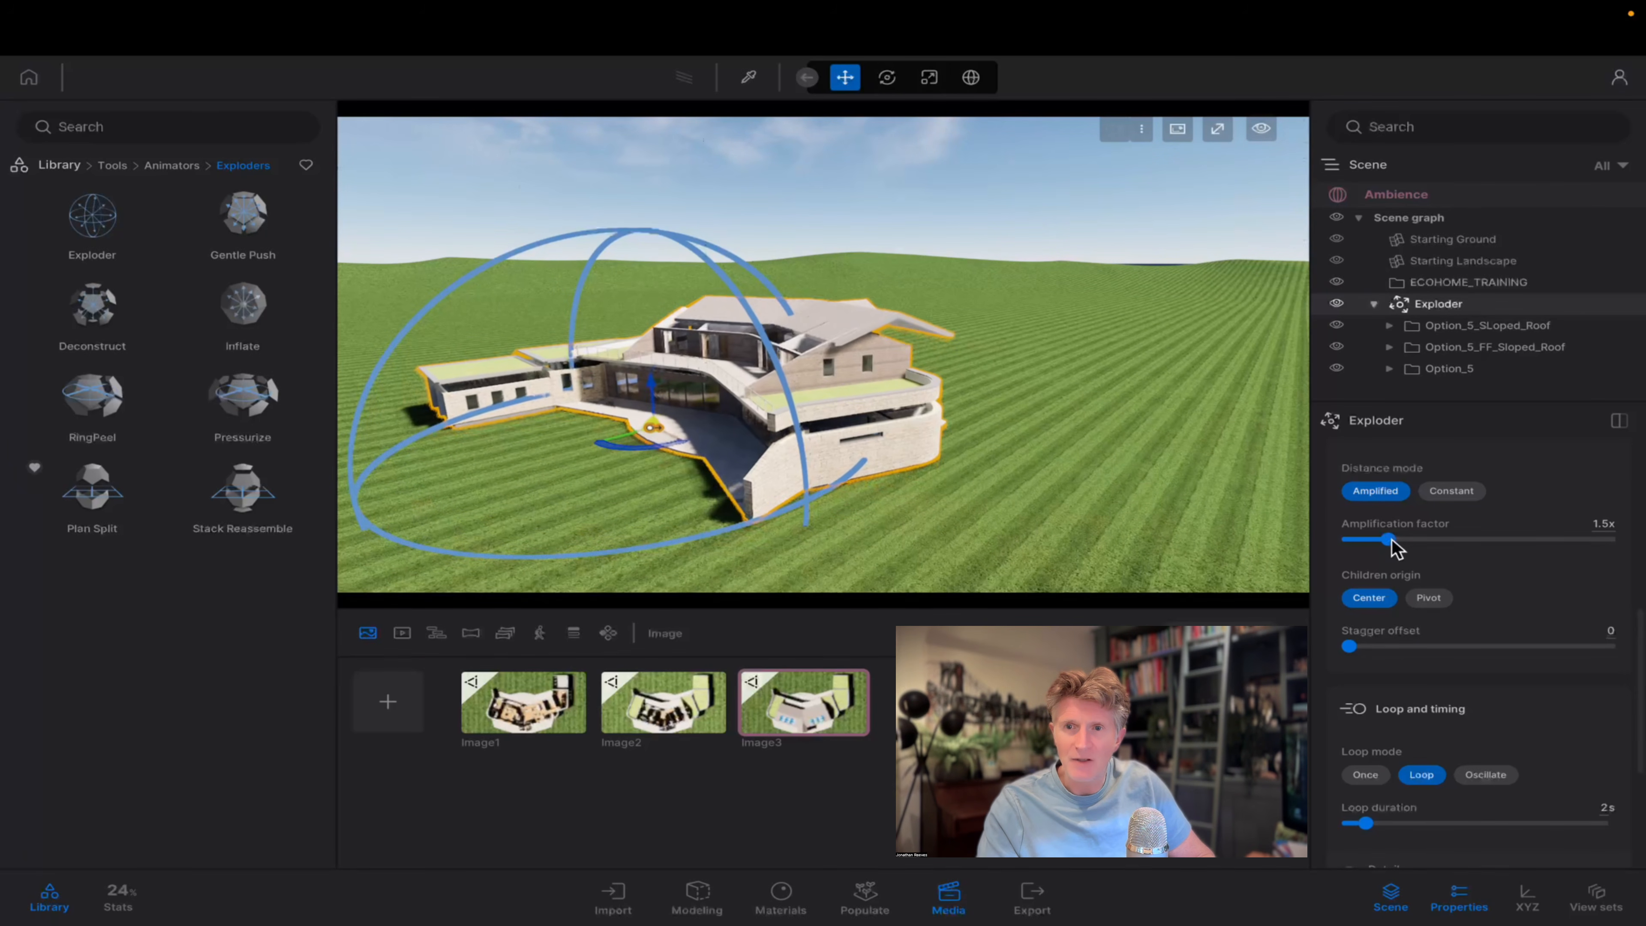
drag(1391, 537, 1413, 538)
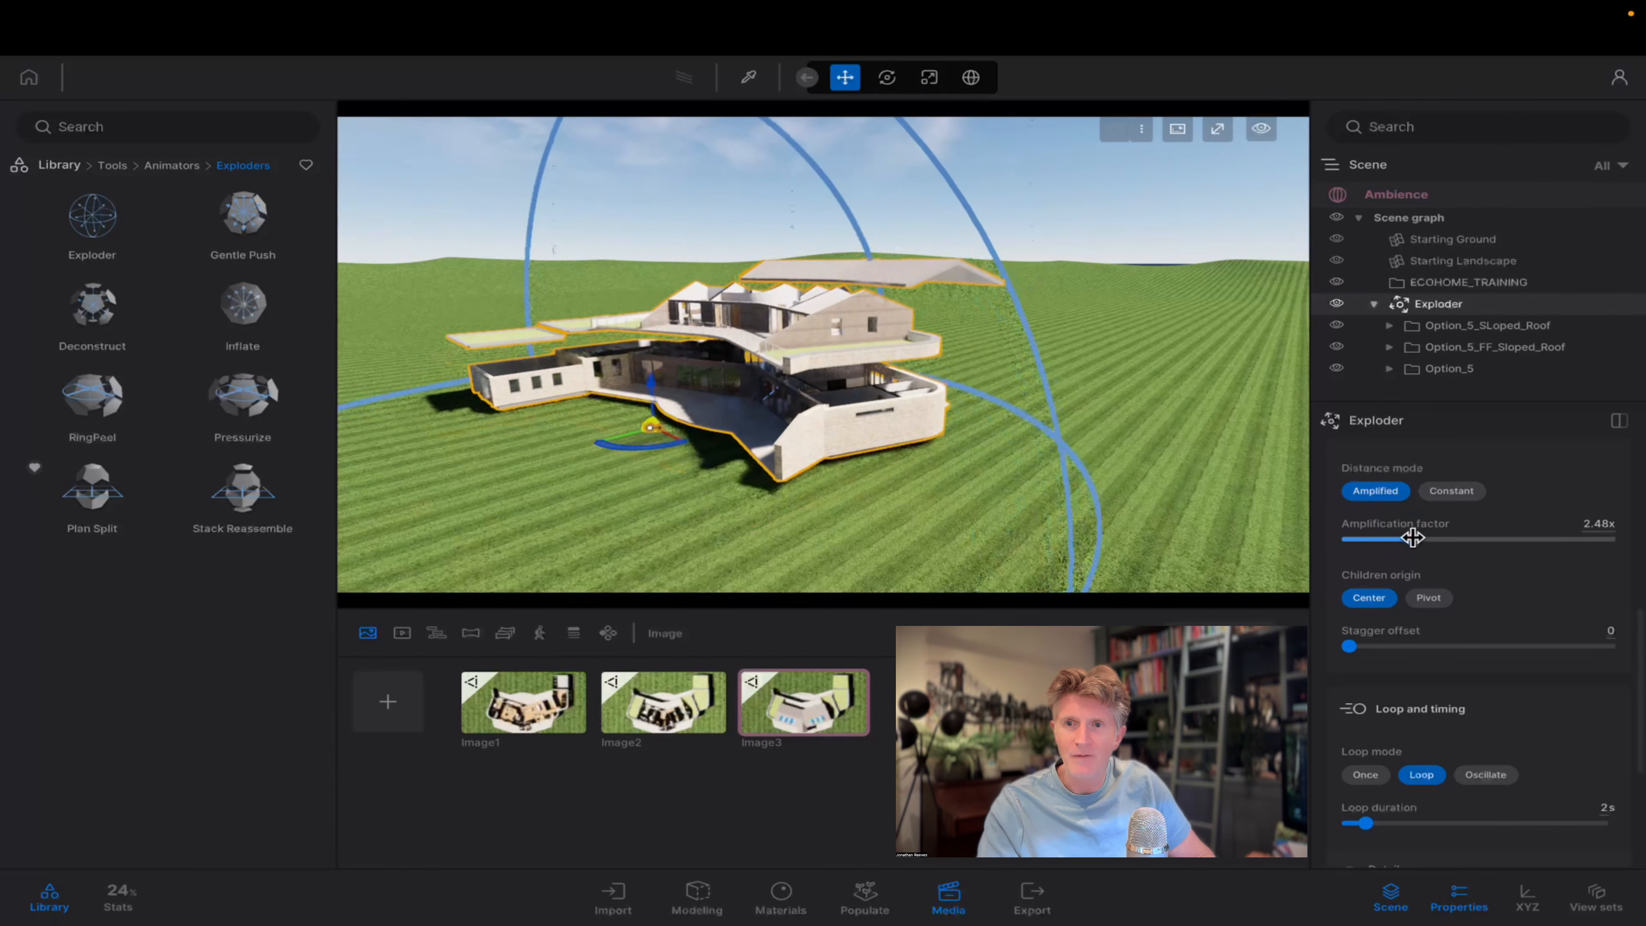
shift+middle_drag(878, 485, 1159, 528)
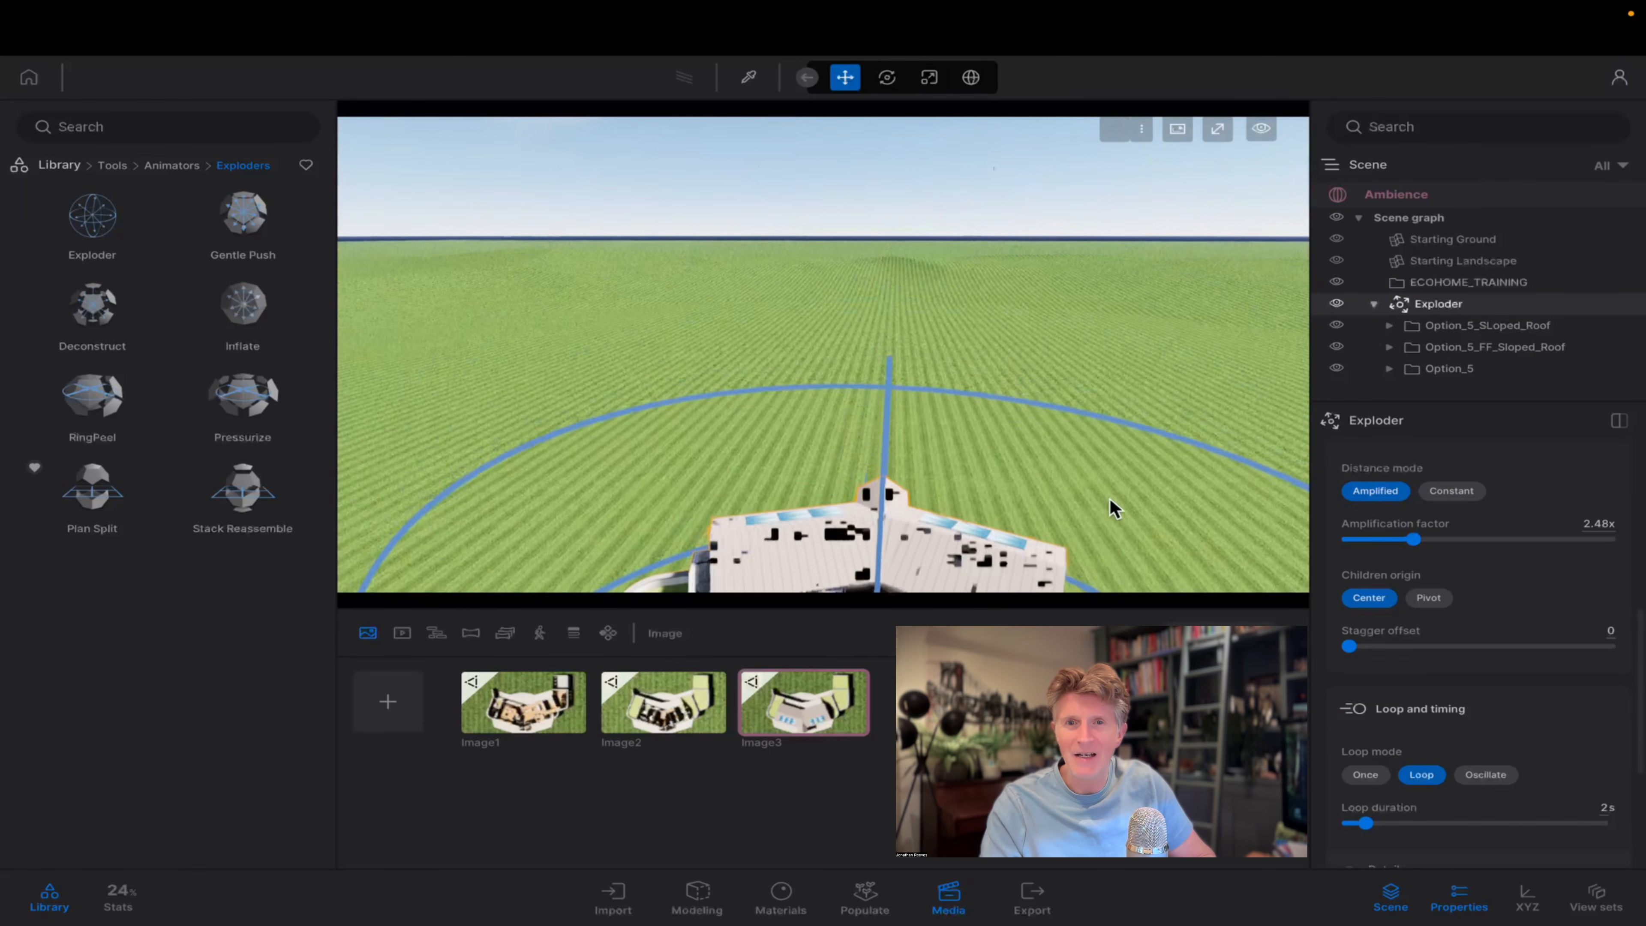
Set the Exploder's main animation shape to Plane while viewing the house from above.
shift+middle_drag(1113, 507, 1056, 641)
scroll(1087, 489, down, 4)
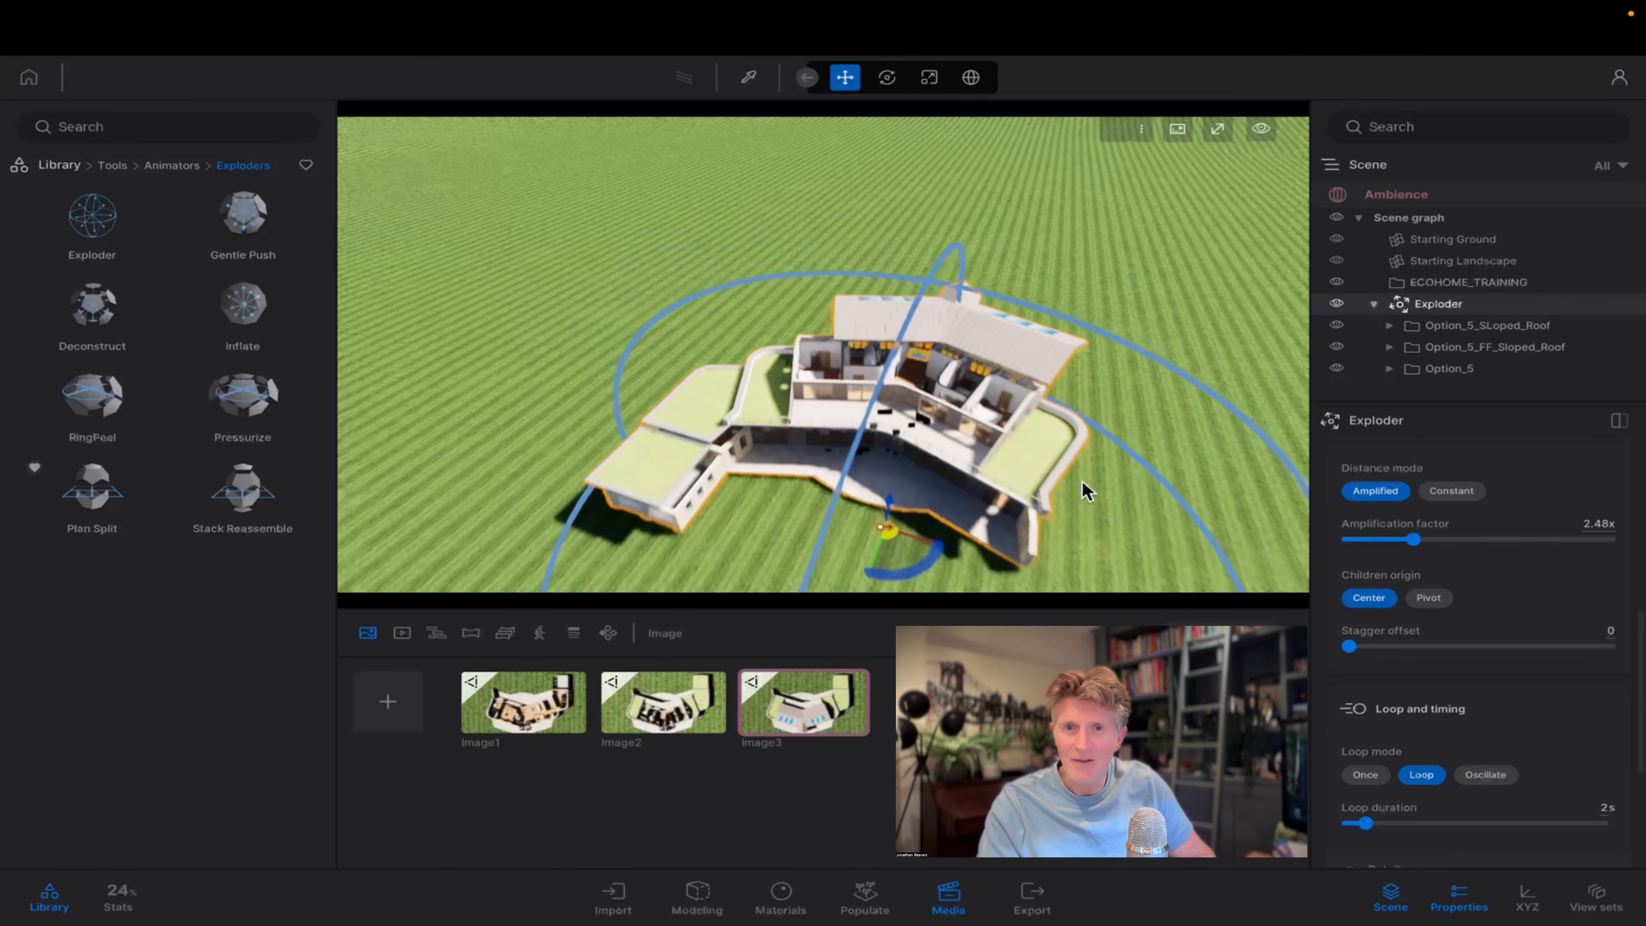
middle_drag(1087, 489, 1057, 391)
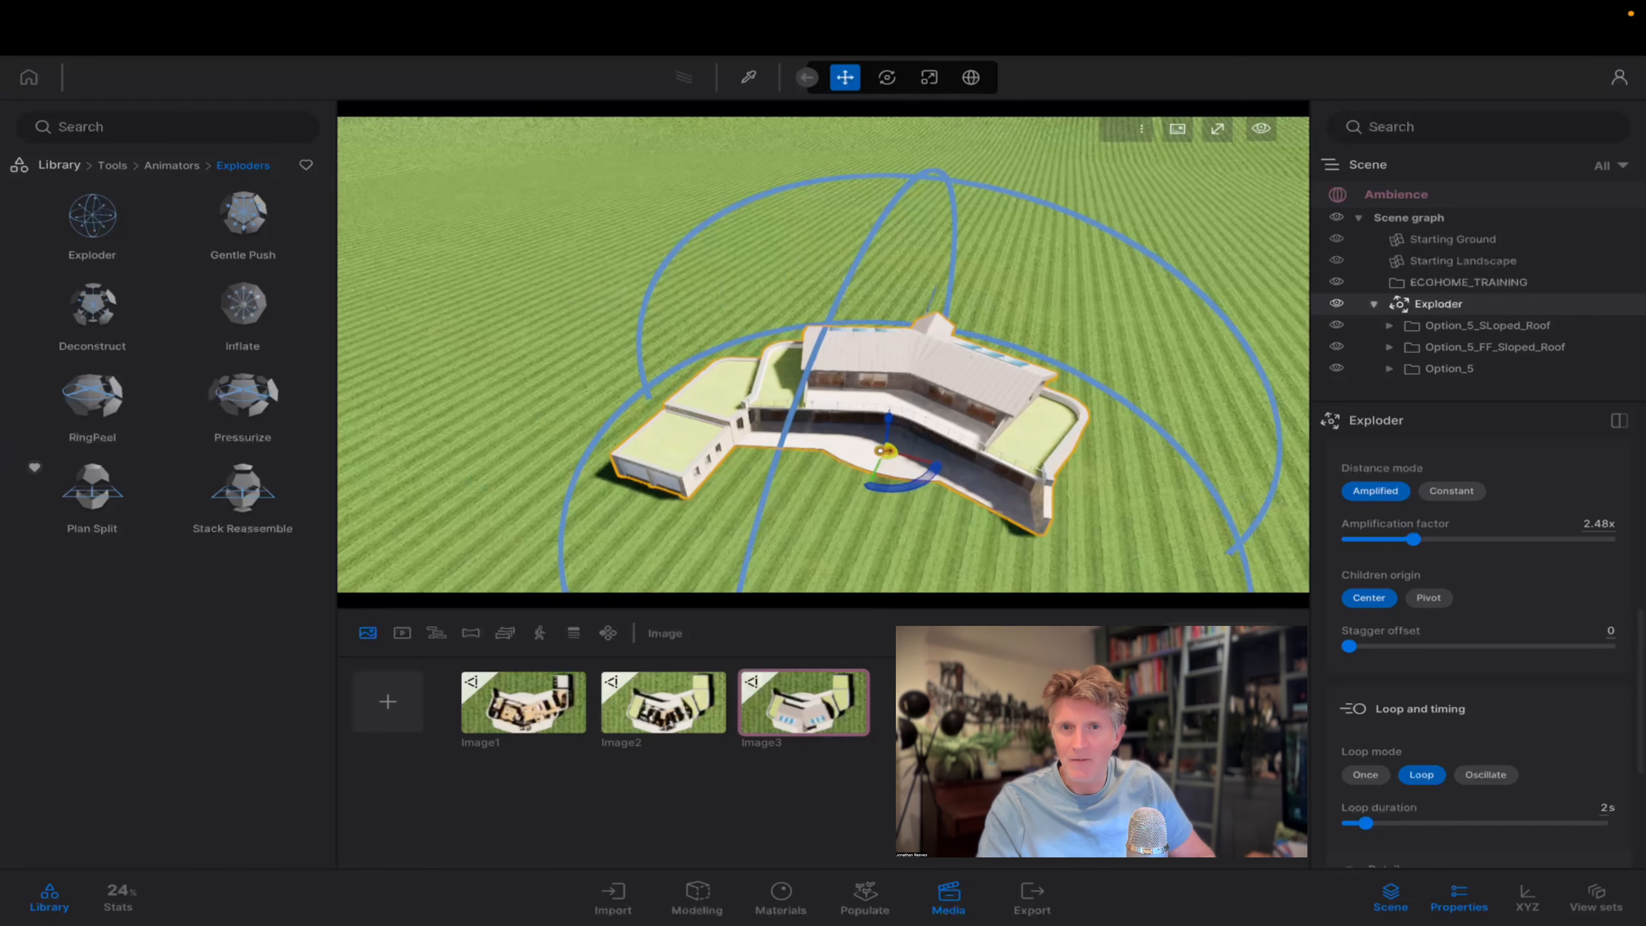
scroll(1402, 702, up, 5)
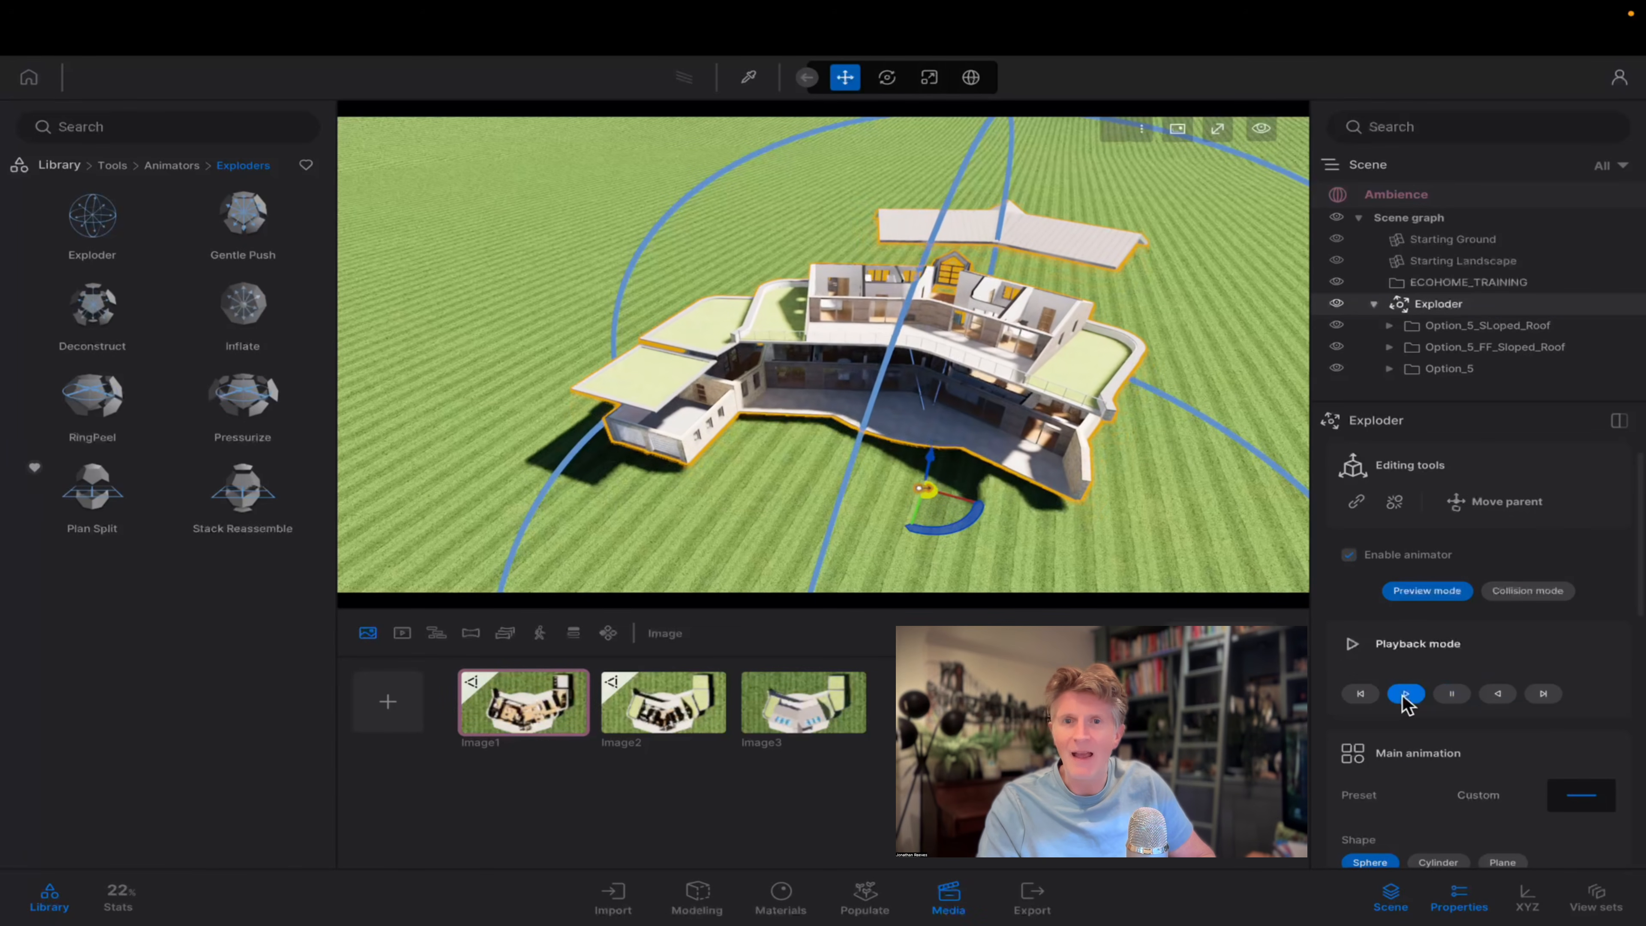
scroll(1400, 661, down, 2)
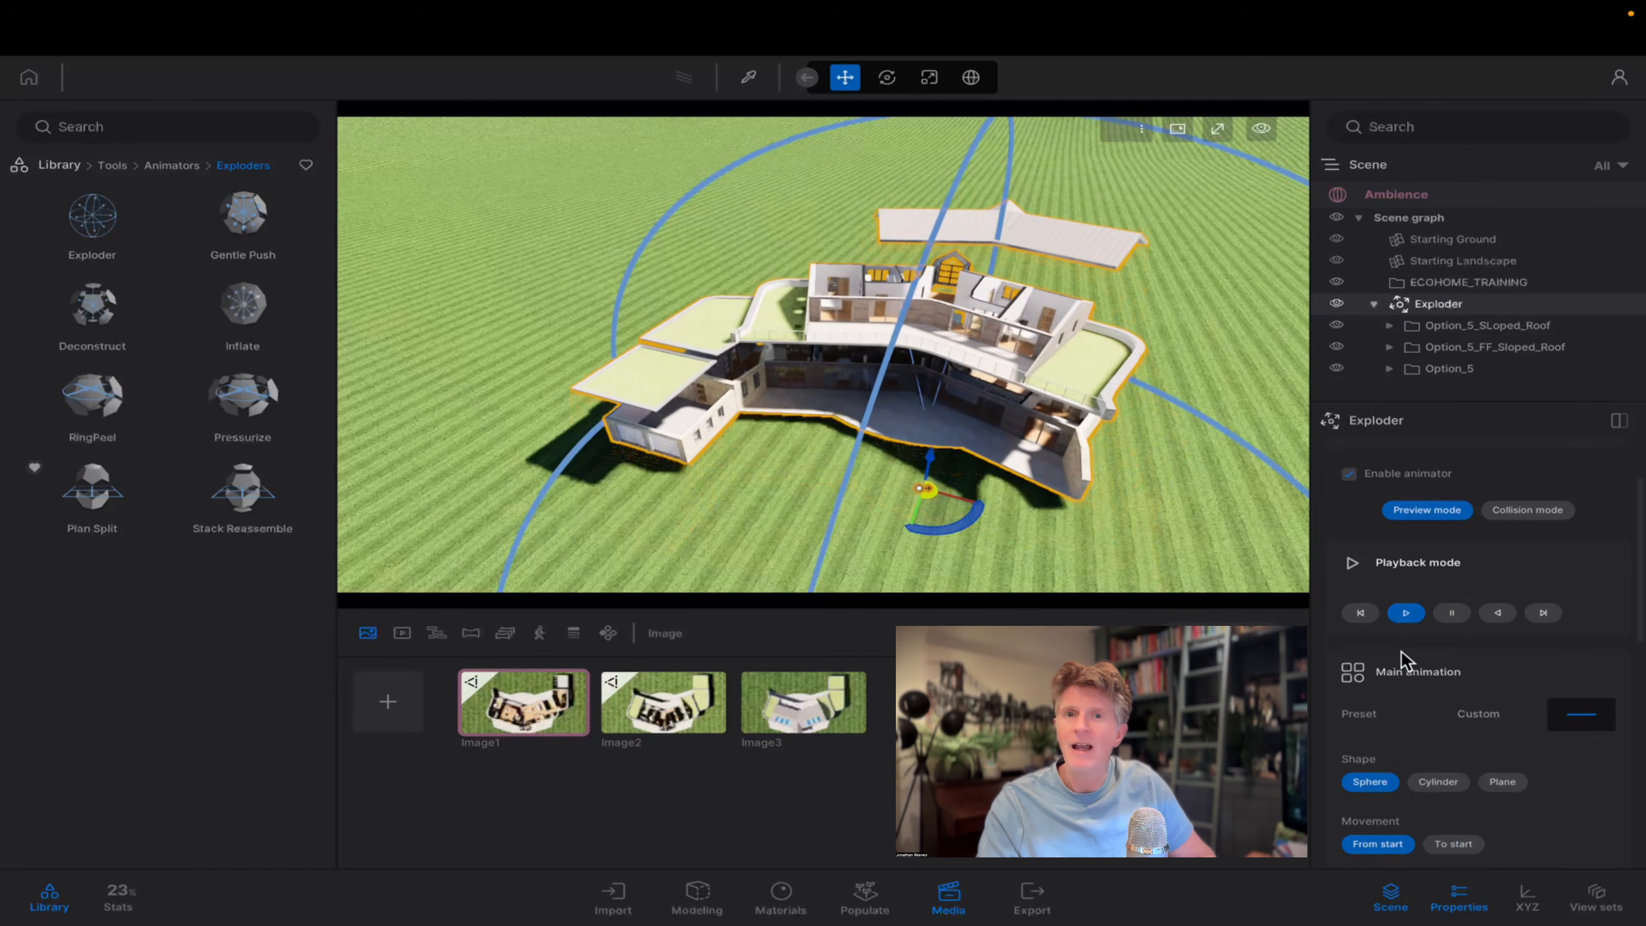
scroll(1419, 687, down, 2)
click(1437, 715)
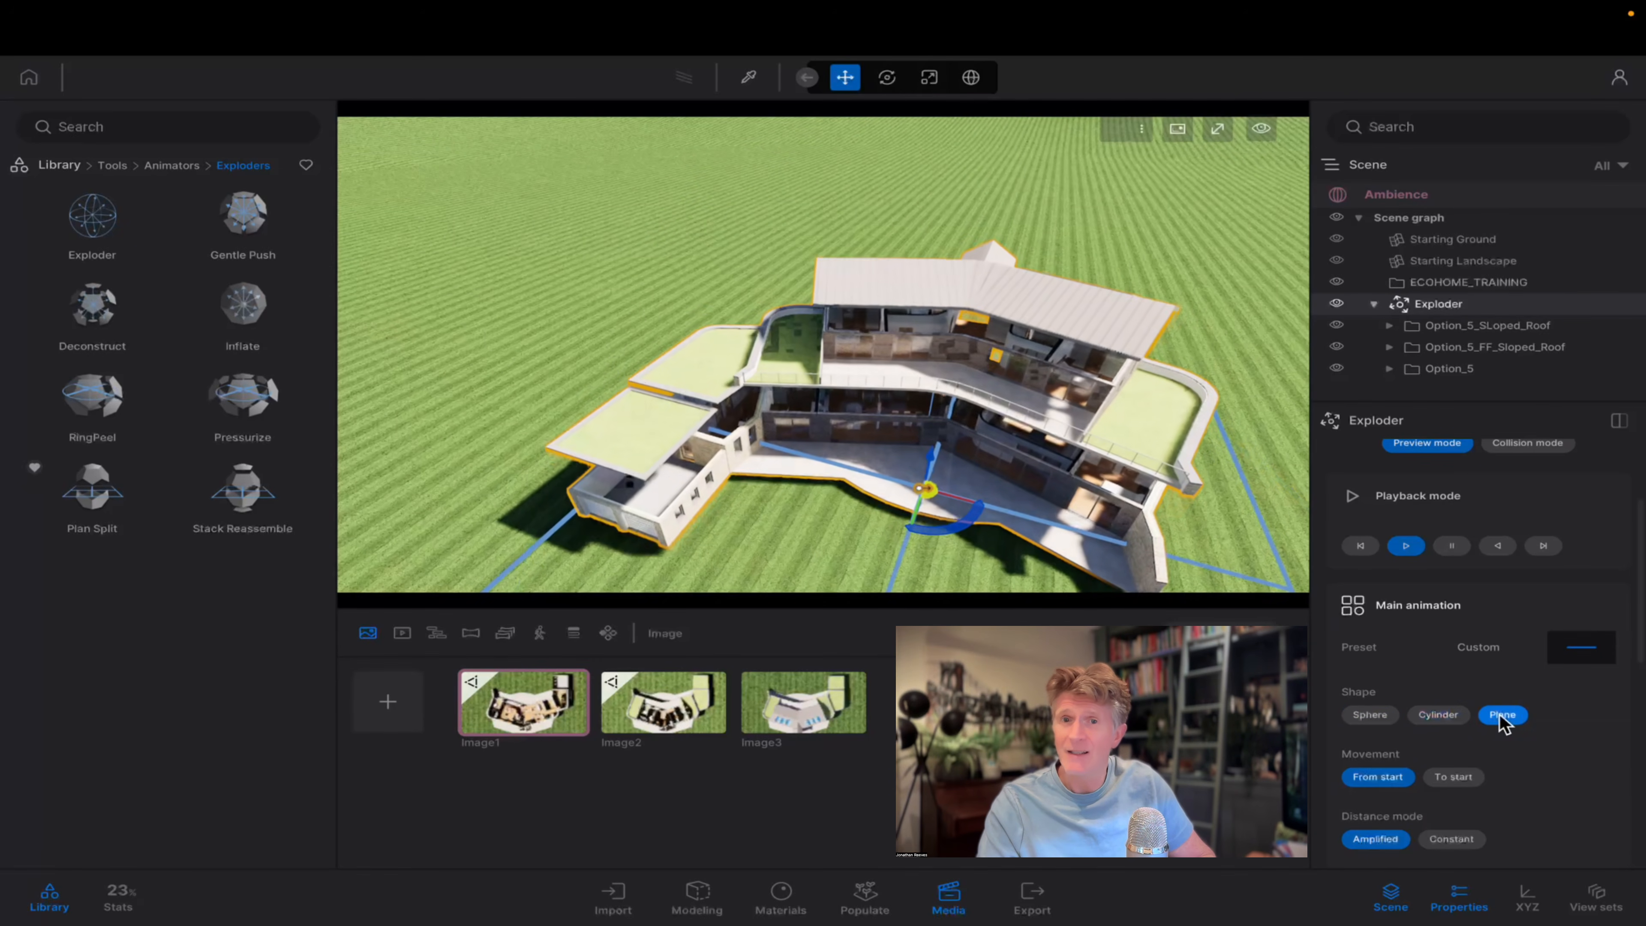
Set the Exploder's movement to From start and its amplification factor to 4.23x, and hide the media images.
scroll(1425, 693, down, 4)
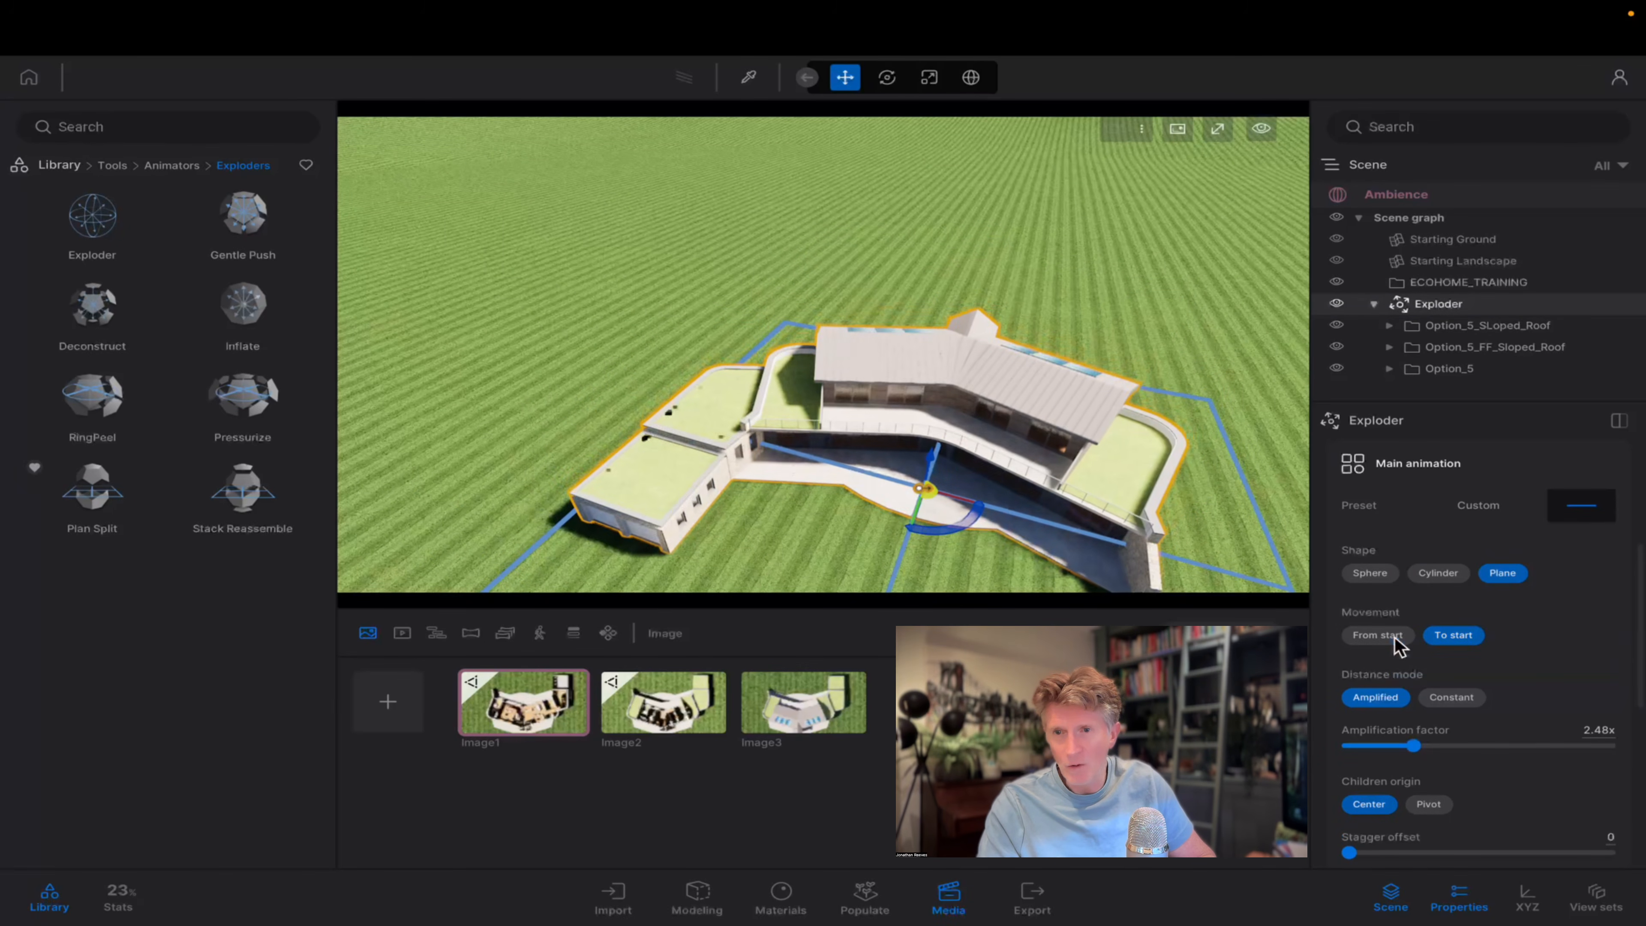
click(1377, 635)
drag(1415, 743, 1458, 745)
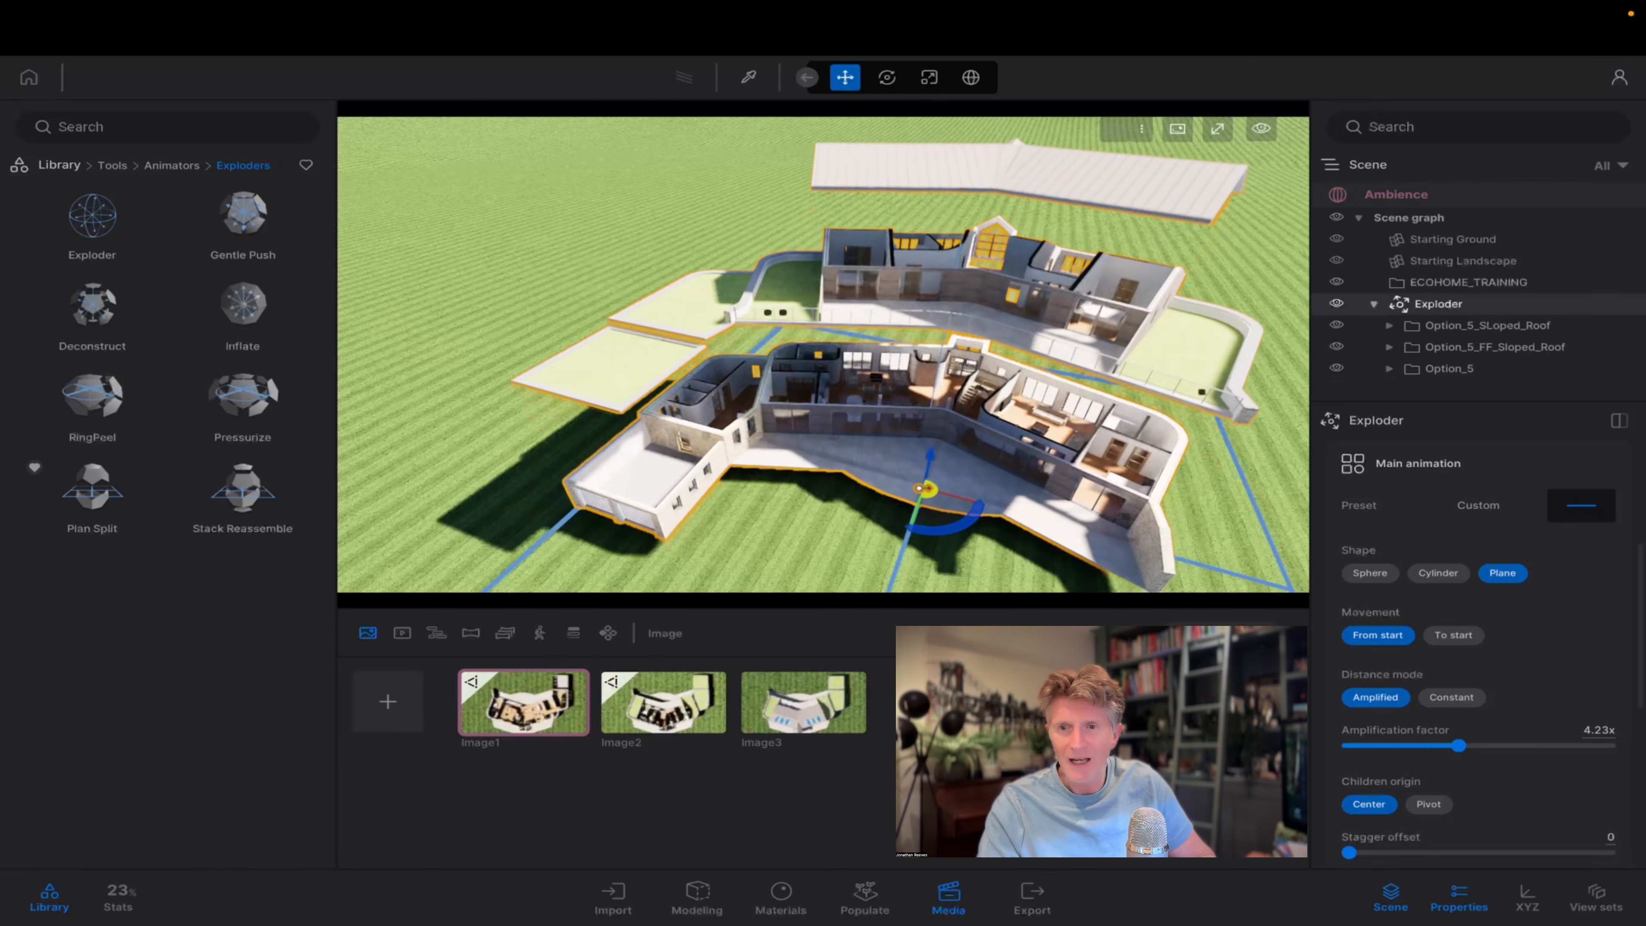
click(948, 894)
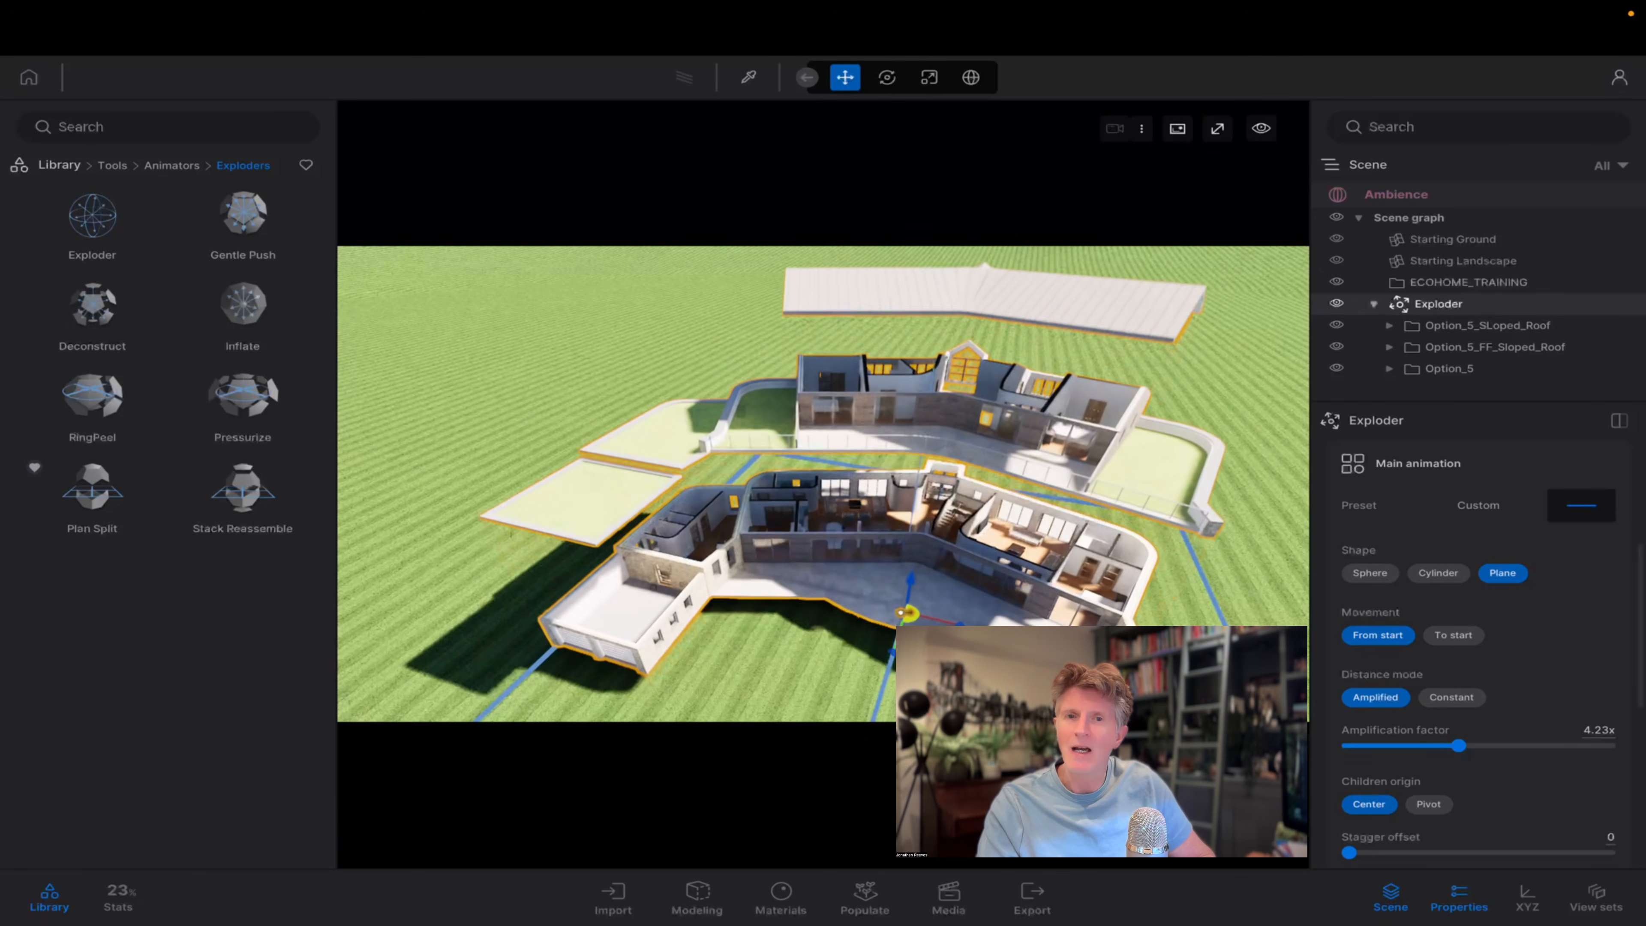